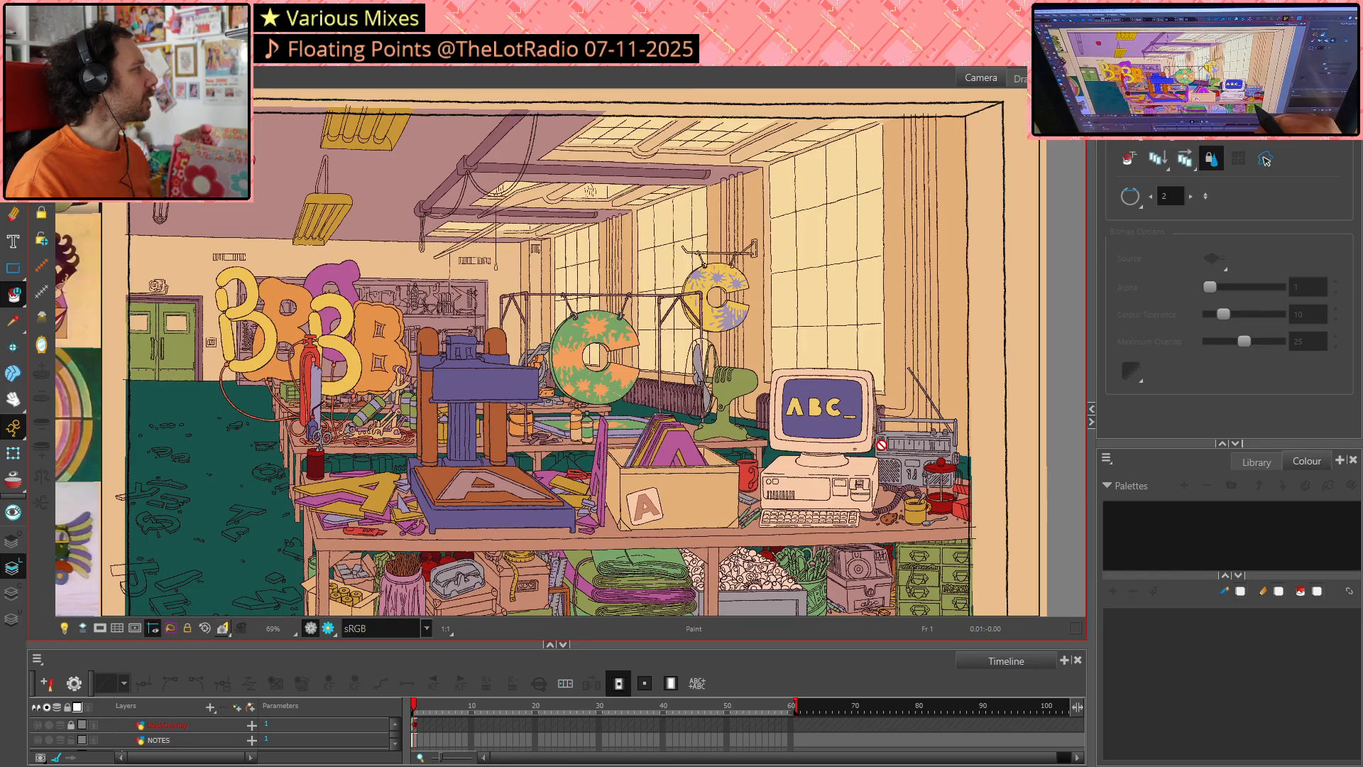
Select the background workbench artwork layer, make VidBanner_v01-CL the active palette, and clear the artwork selection
click(13, 453)
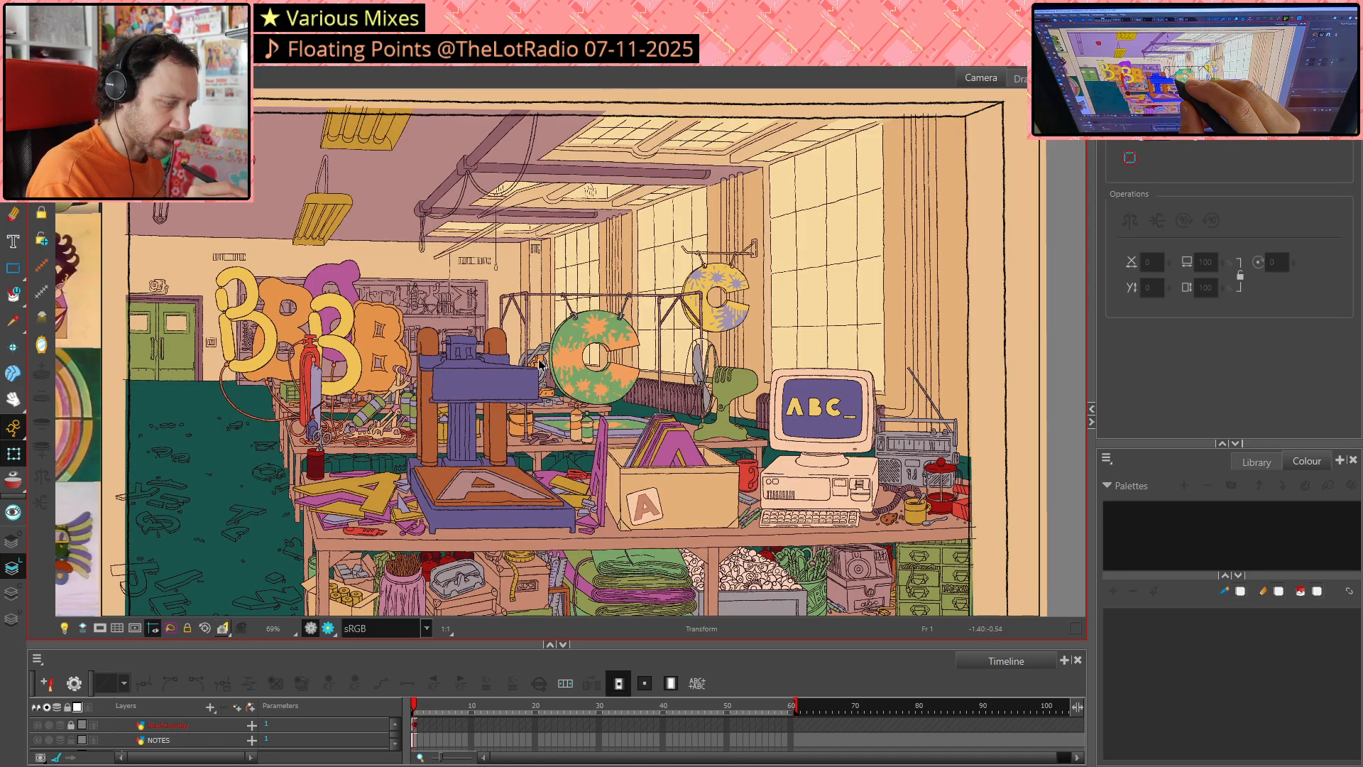
click(540, 363)
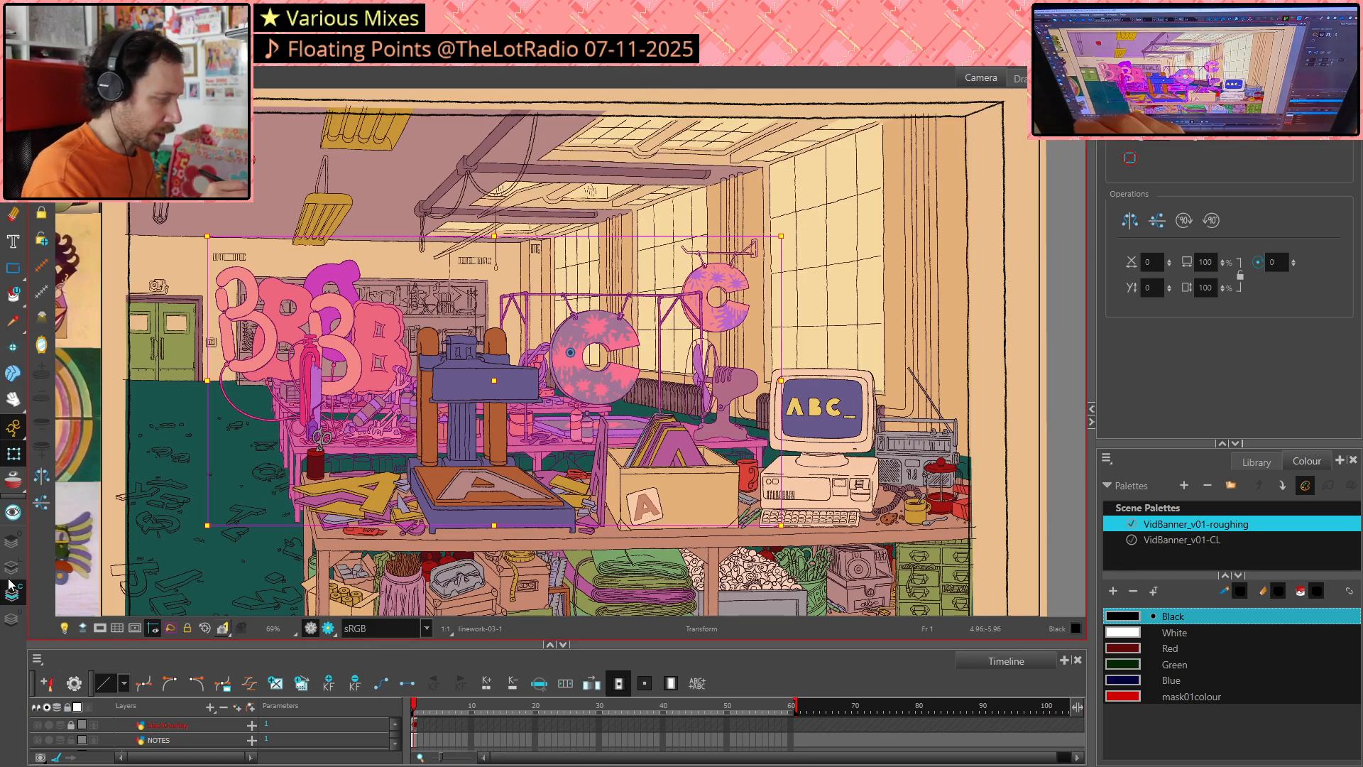
click(1182, 540)
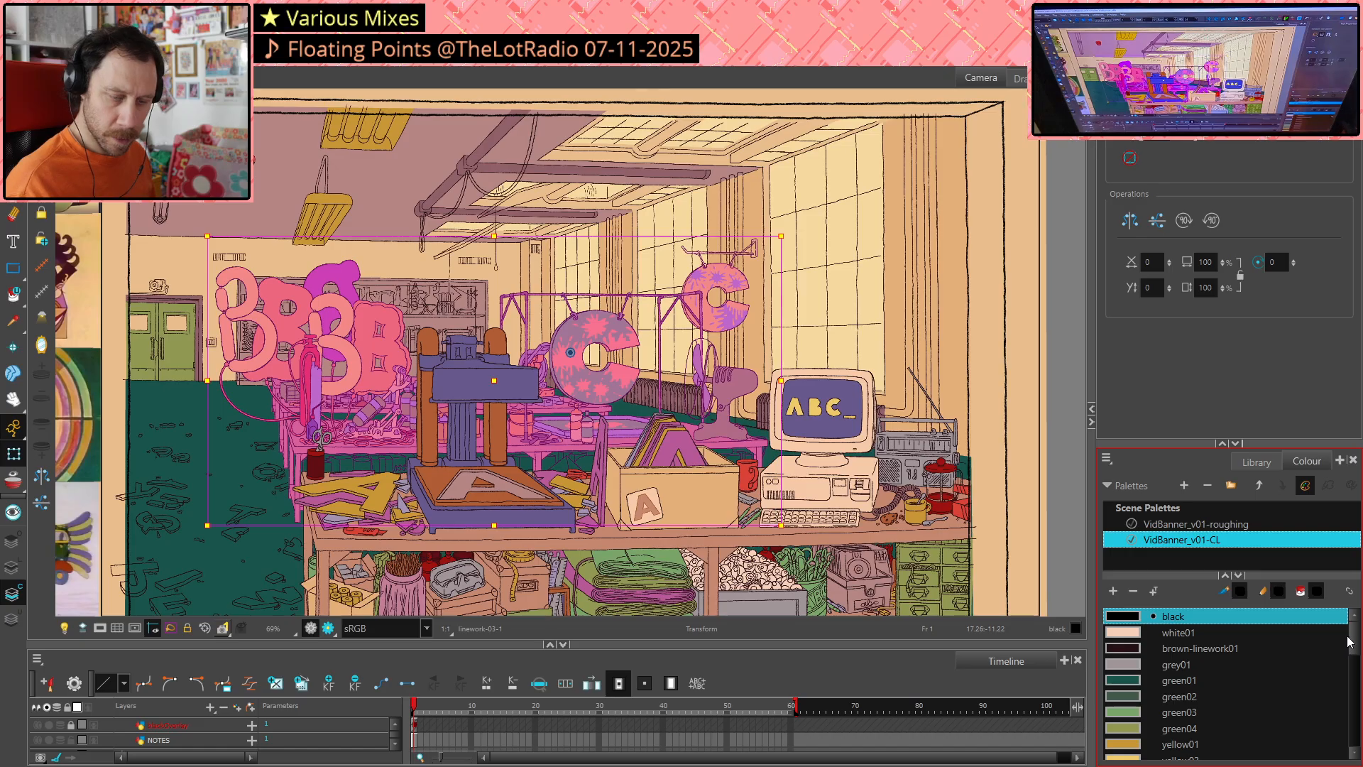
drag(1349, 642, 1353, 698)
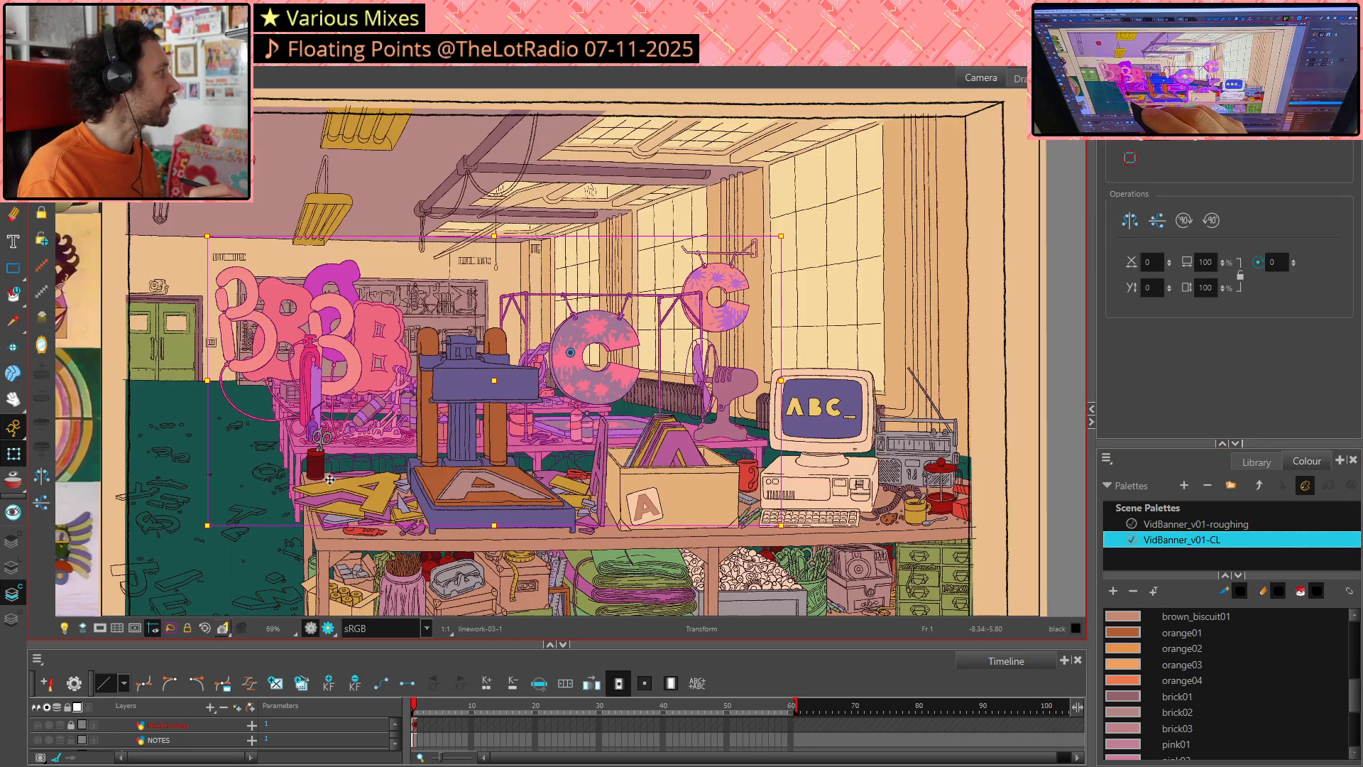
click(437, 475)
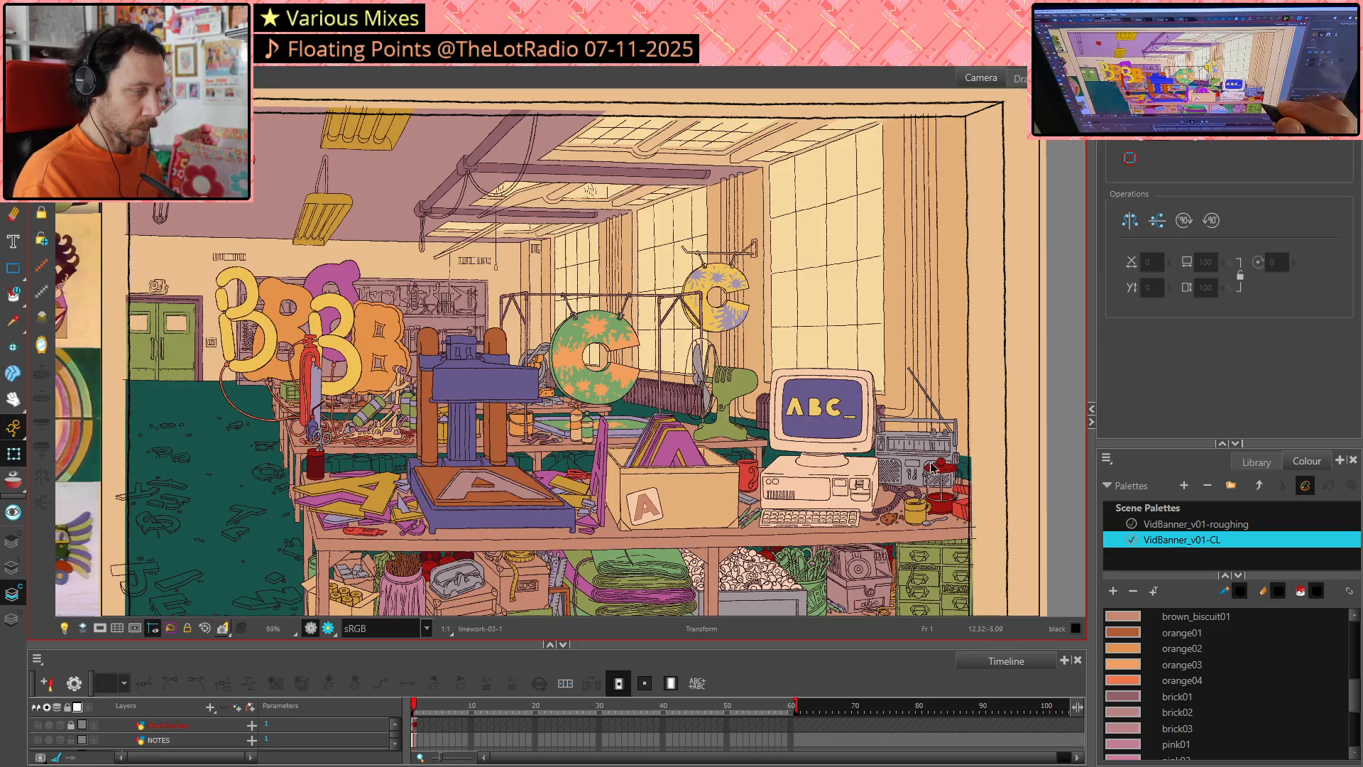
Activate the Paint tool with orange03 for the background workbench items, and switch the paint colour to pink02
click(1129, 669)
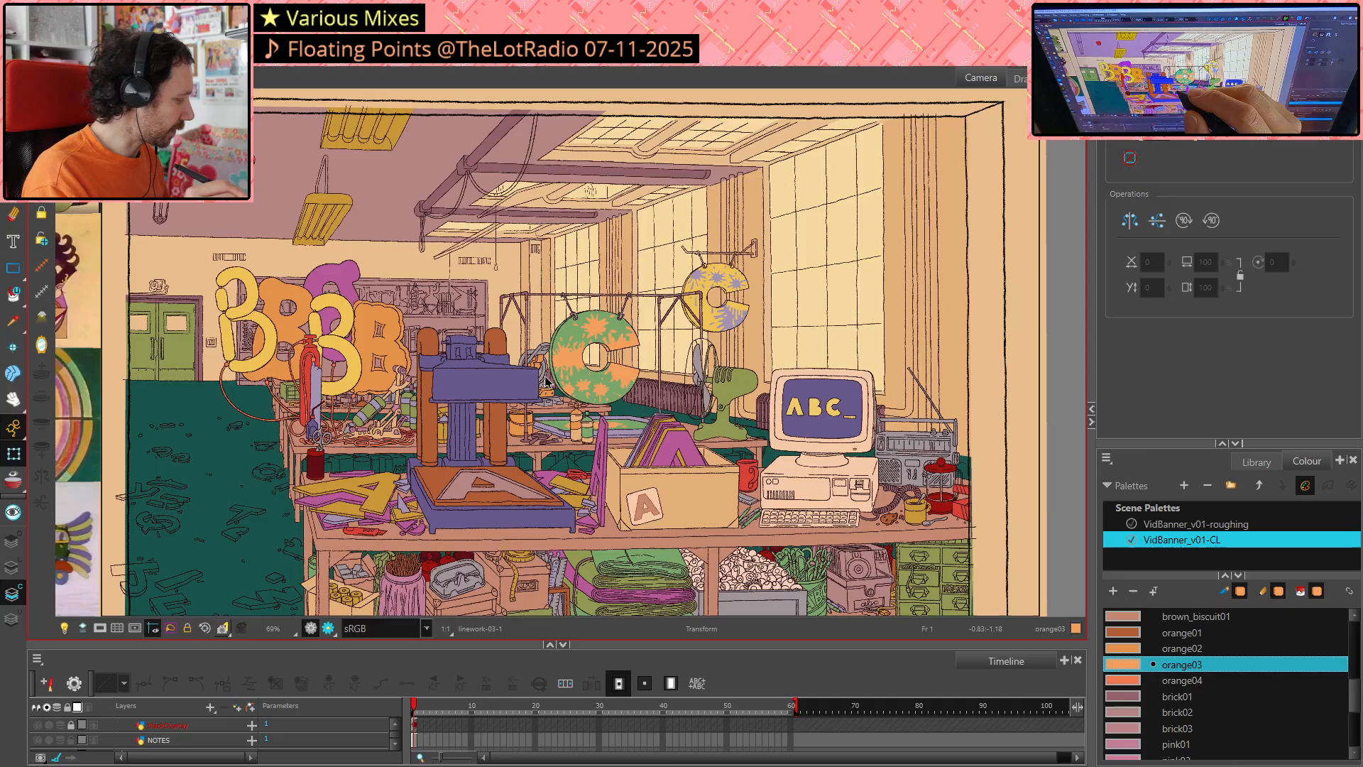
key(alt+i)
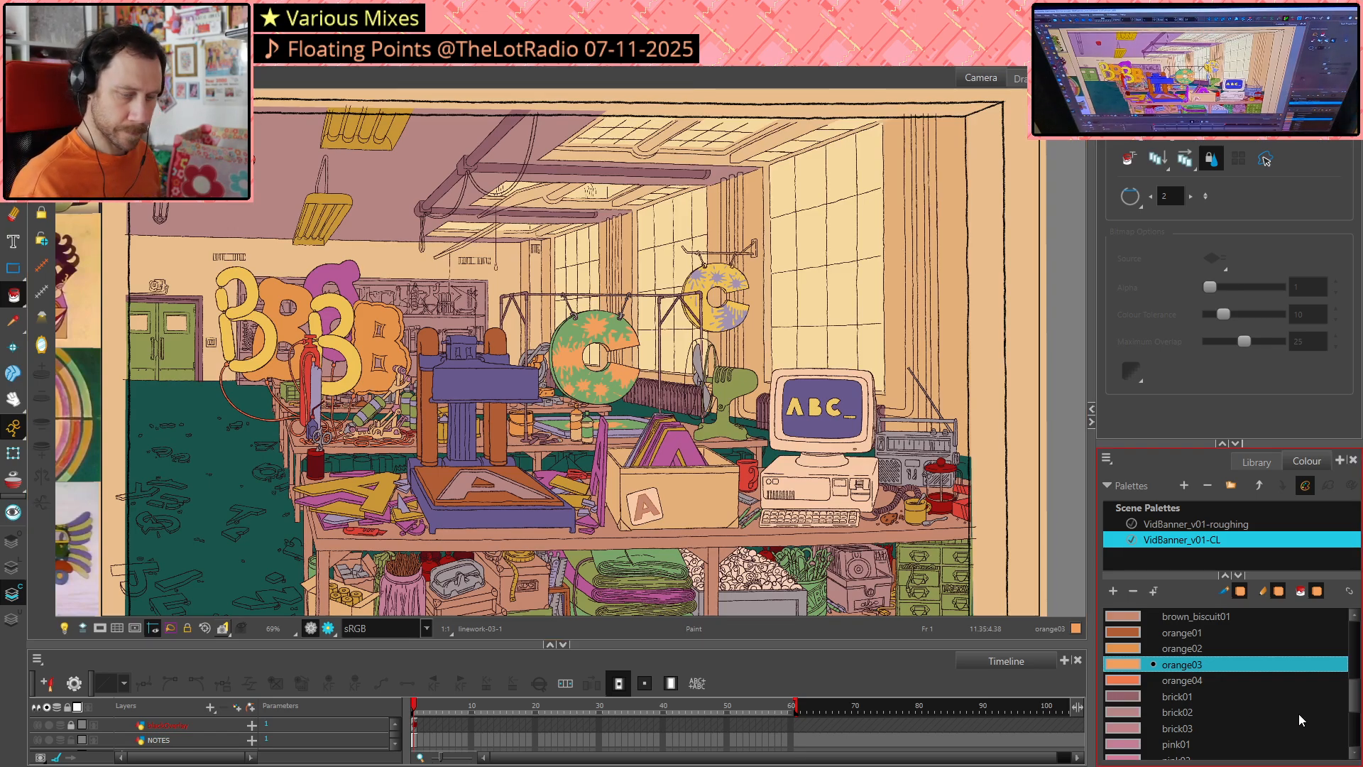
drag(1354, 693, 1356, 715)
click(1128, 682)
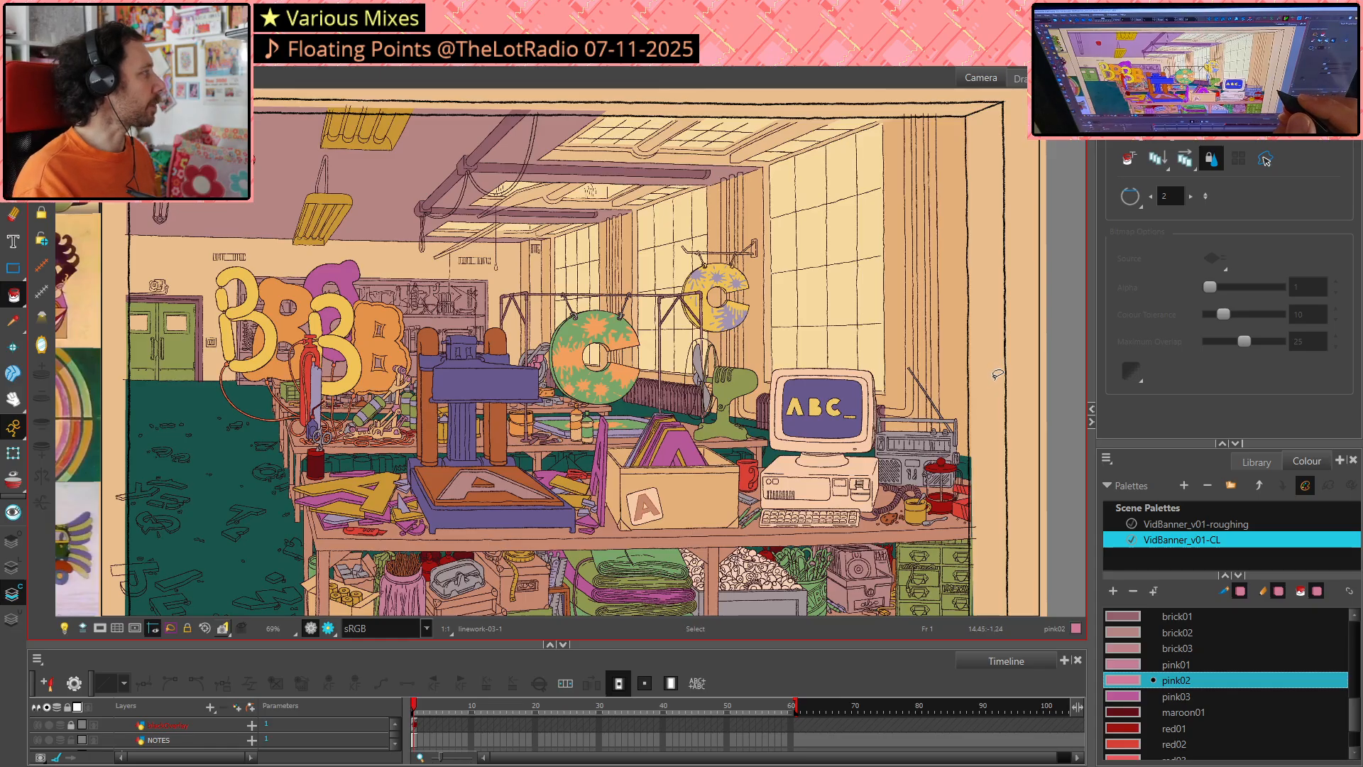
Set the paint colour to red03 for the background workbench items
scroll(1349, 725, down, 1)
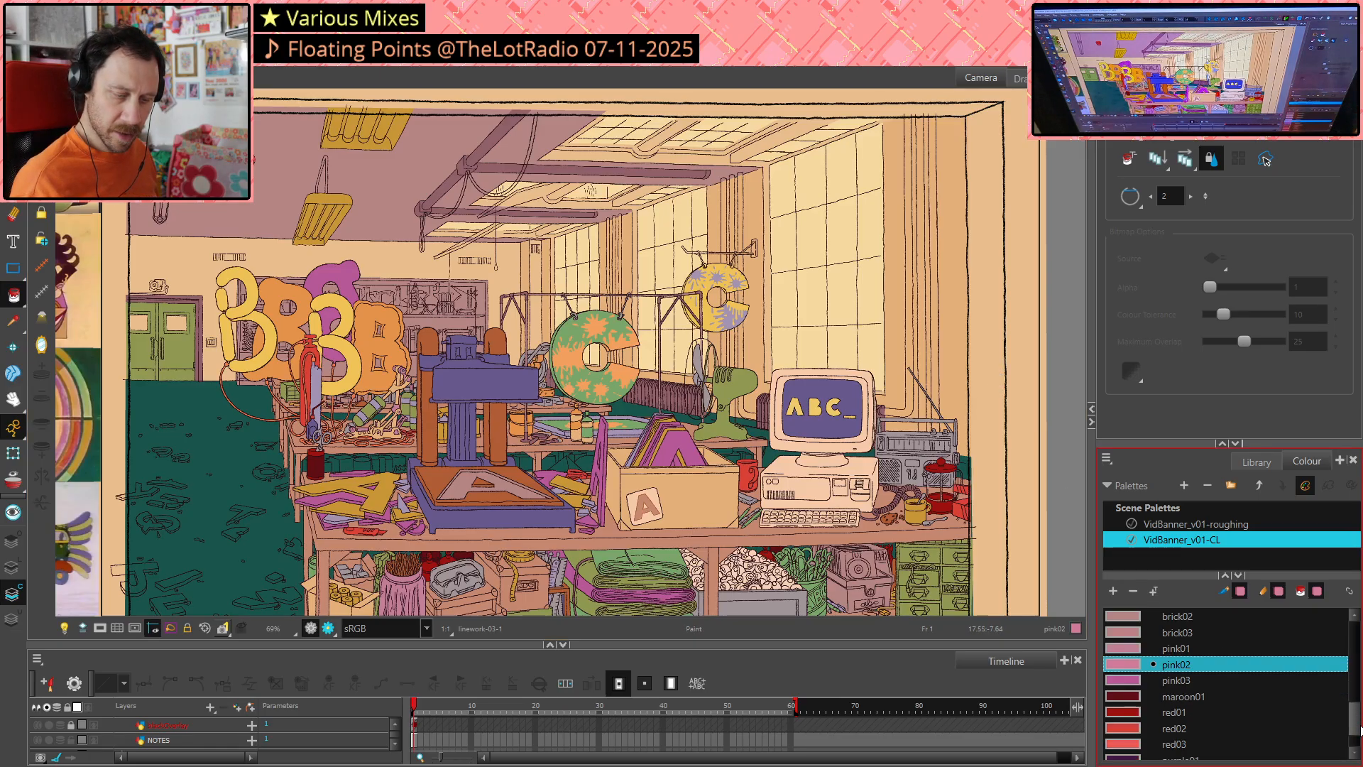
scroll(1348, 731, down, 1)
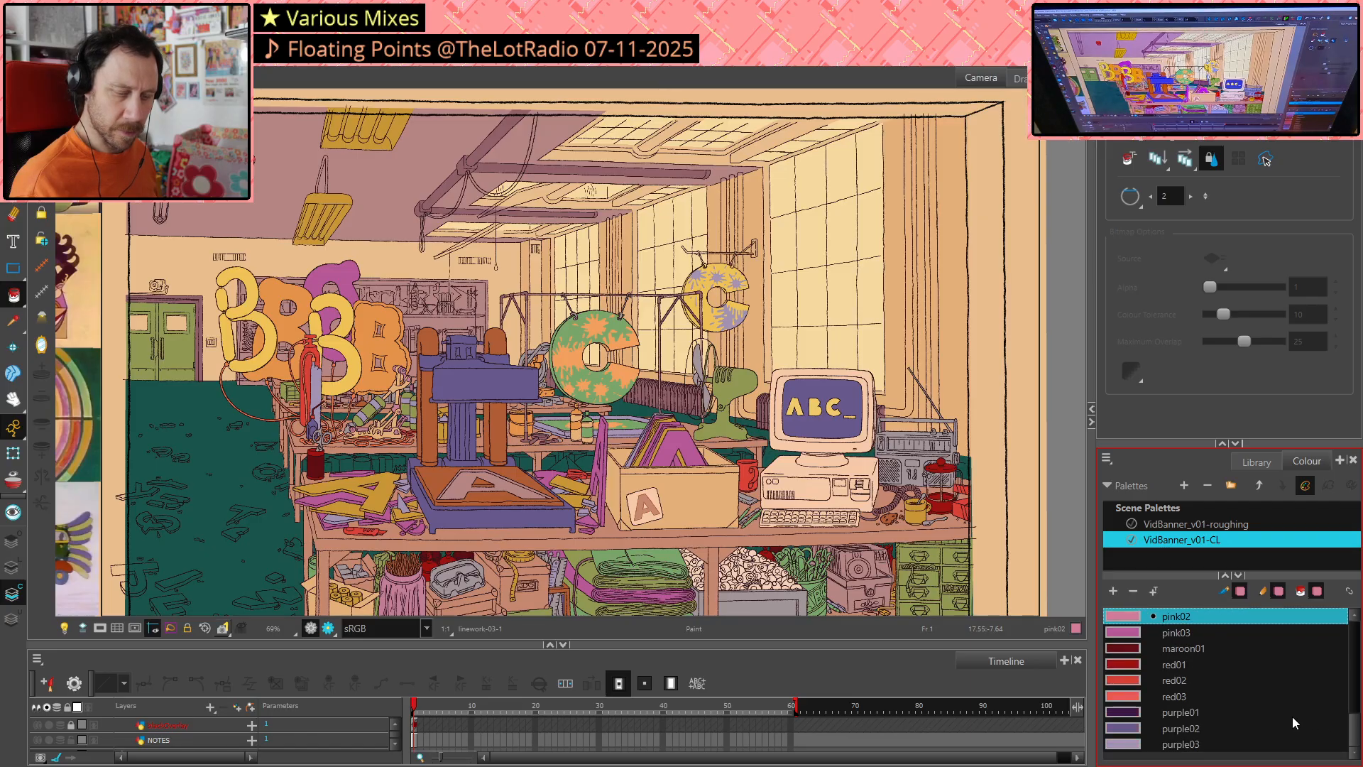
click(1121, 694)
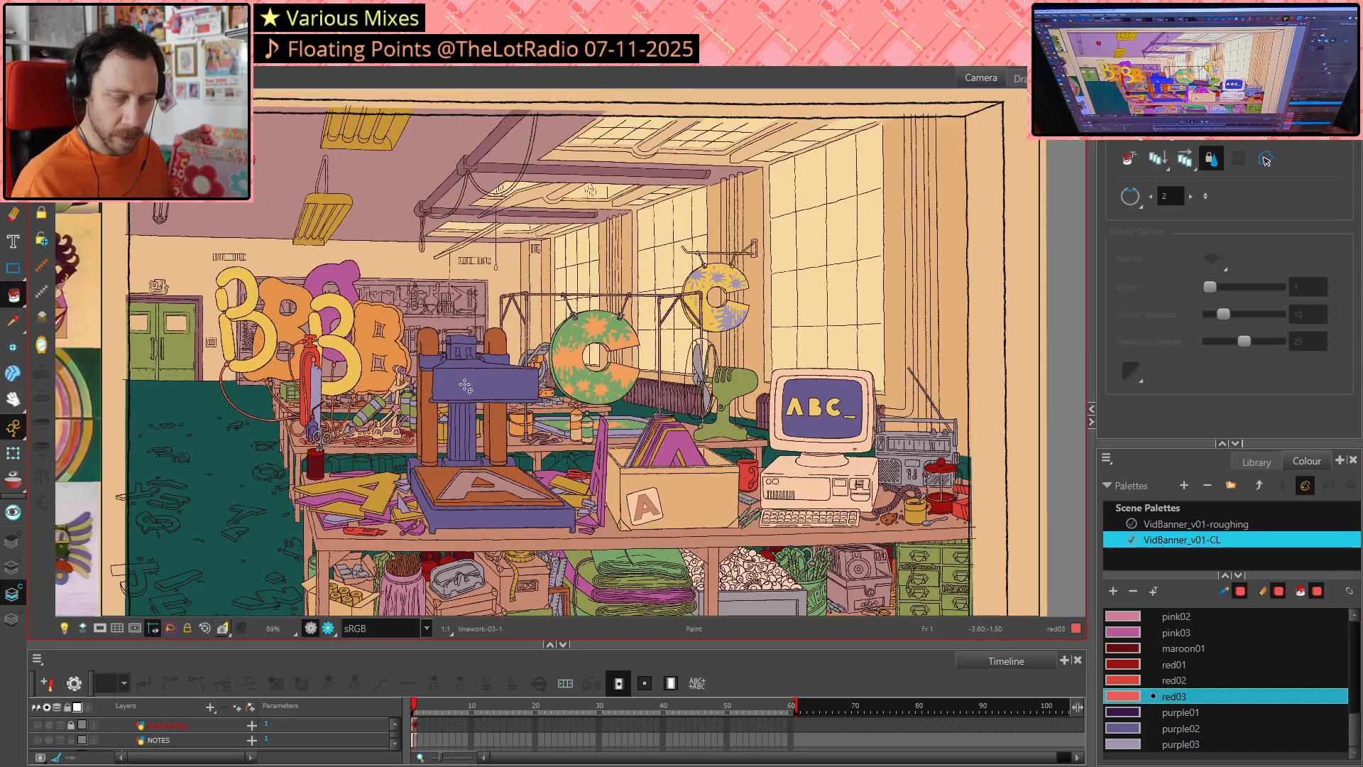
Choose yellow05 as the paint colour for the background workbench items, and switch it to yellow03
drag(1357, 727, 1351, 661)
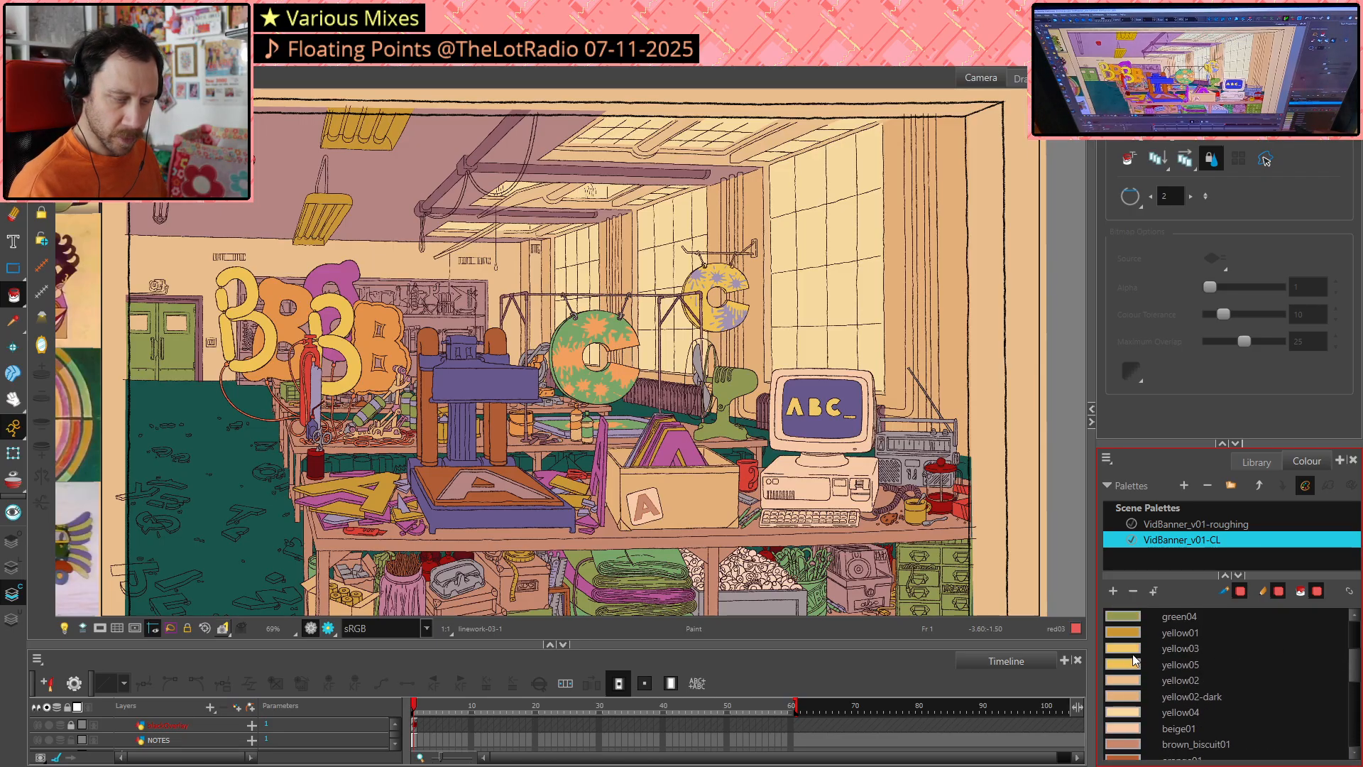
click(1178, 664)
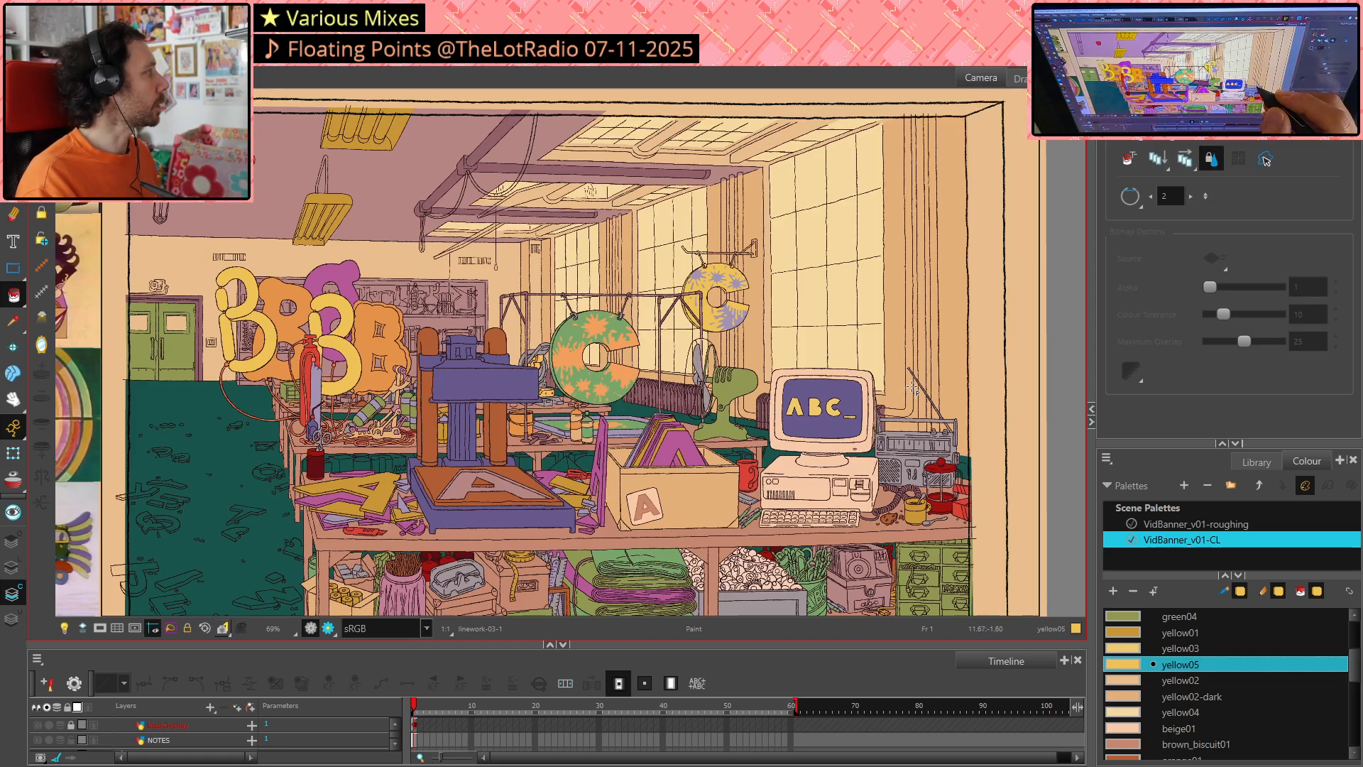
click(1132, 648)
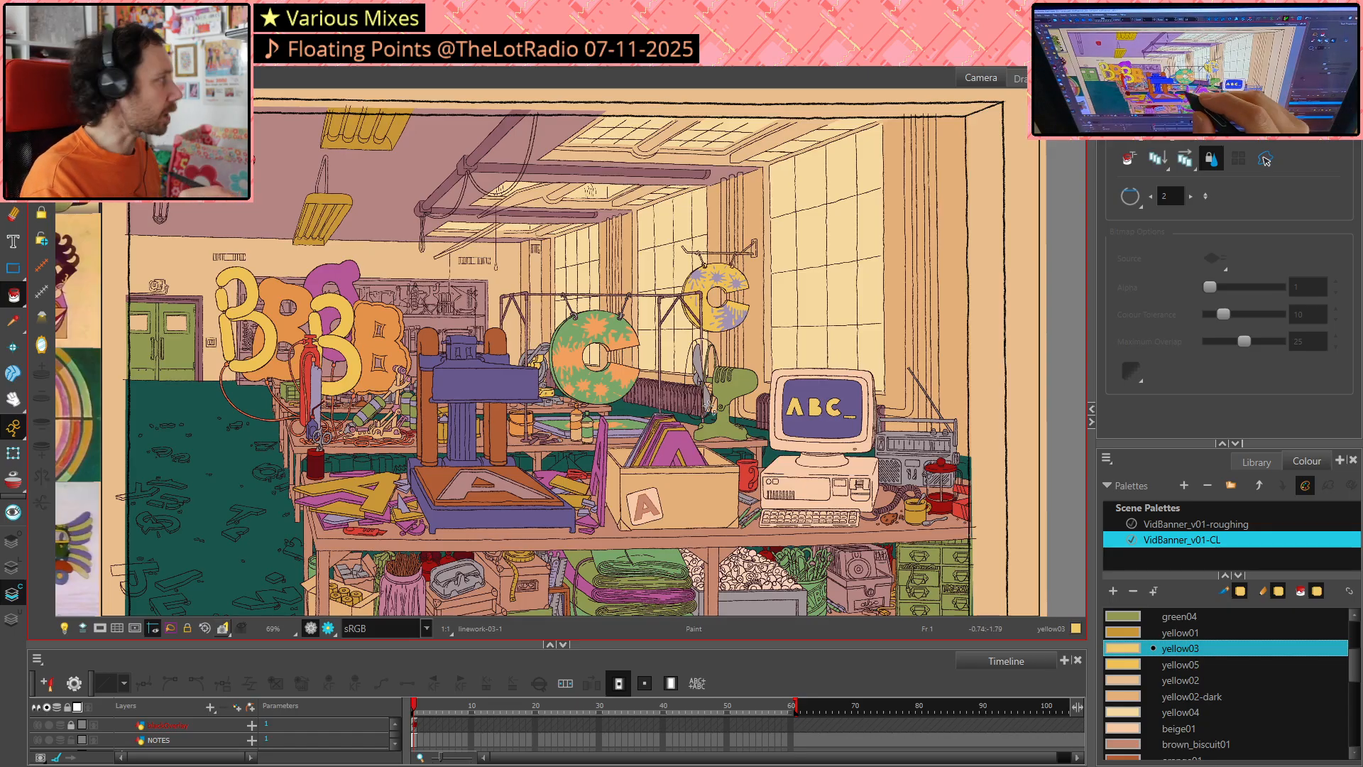
key(ctrl)
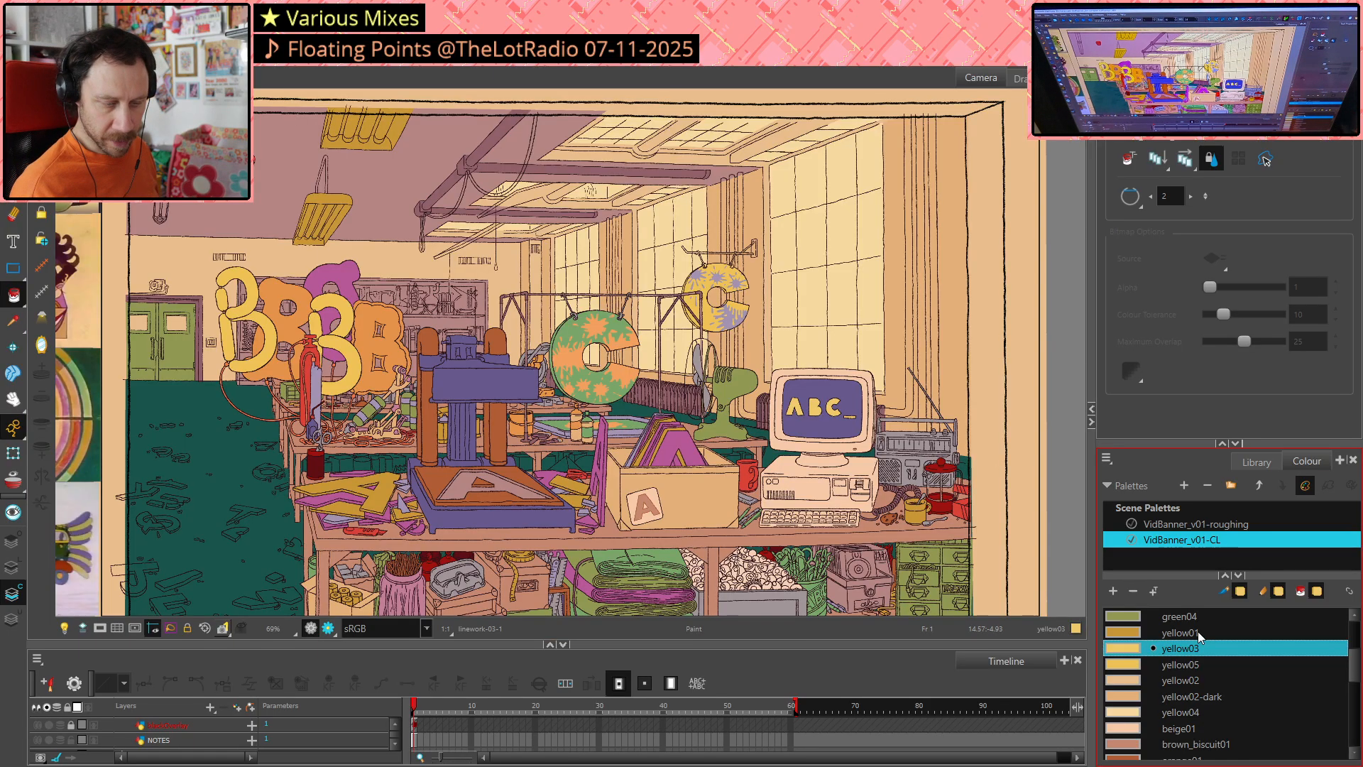
Choose green04 as the paint colour for the background workbench items, and switch it to green03
drag(1356, 664, 1356, 641)
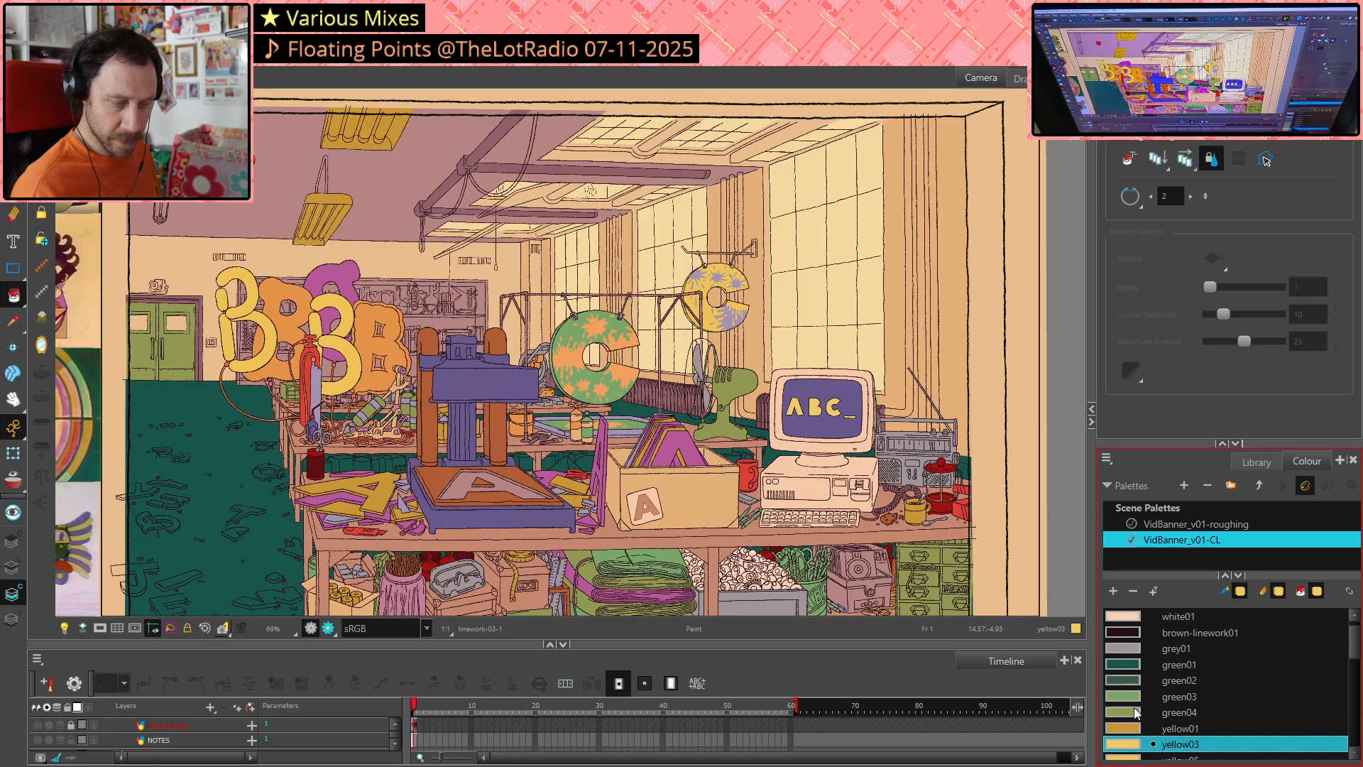
click(1132, 711)
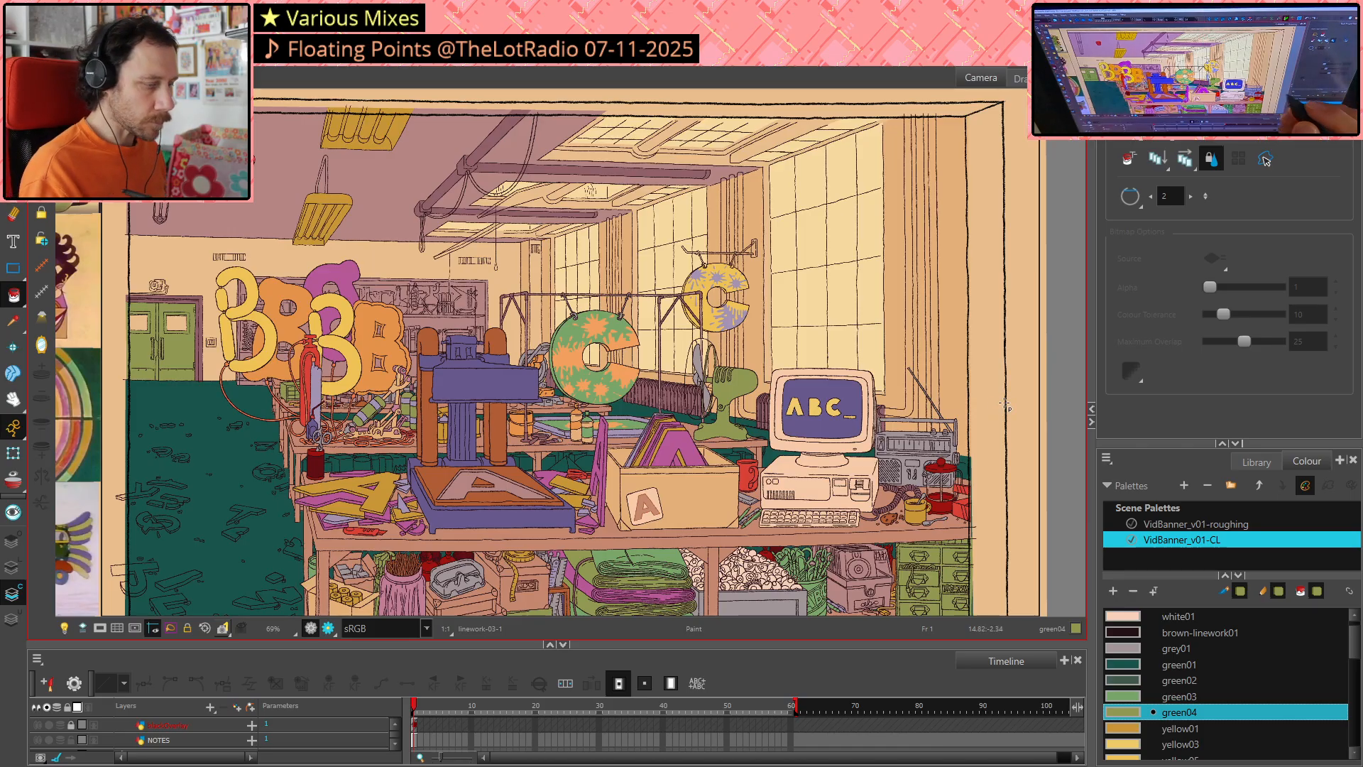
click(1119, 696)
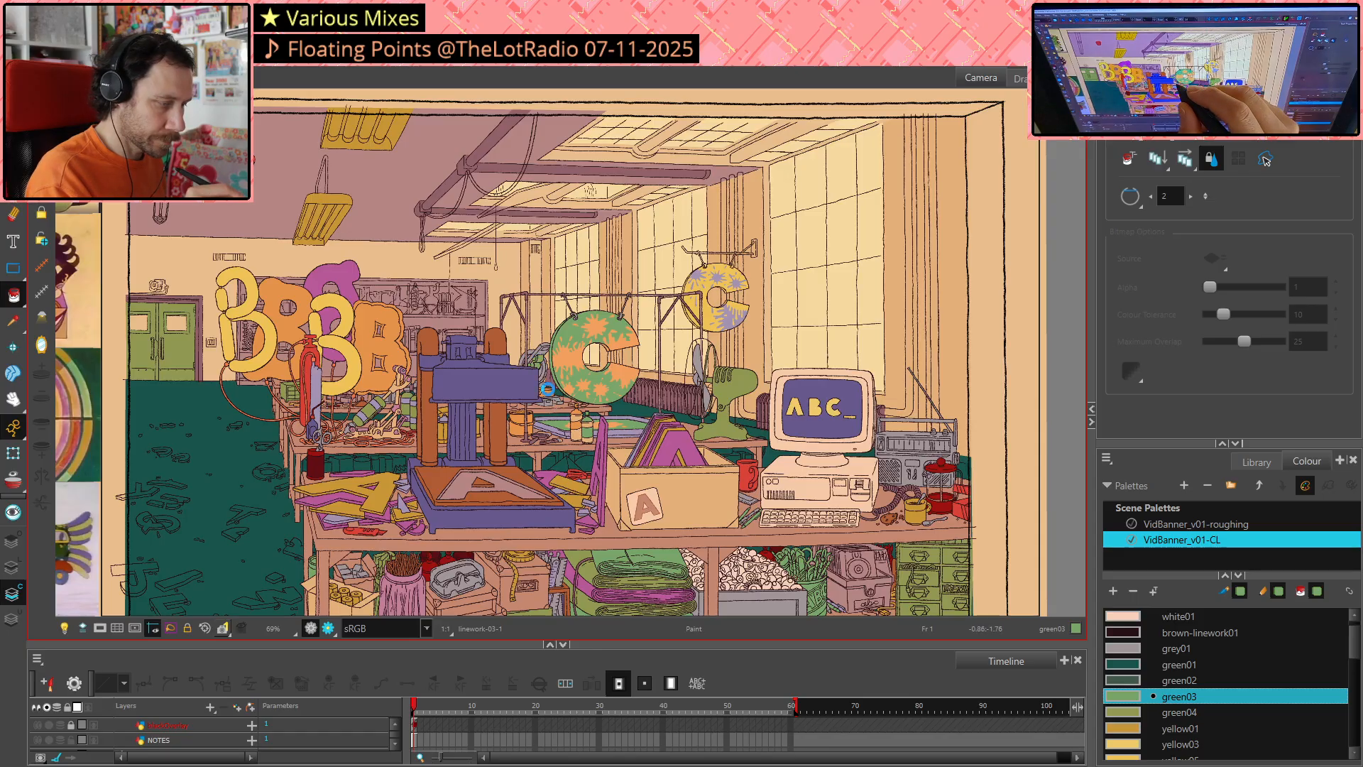
key(ctrl)
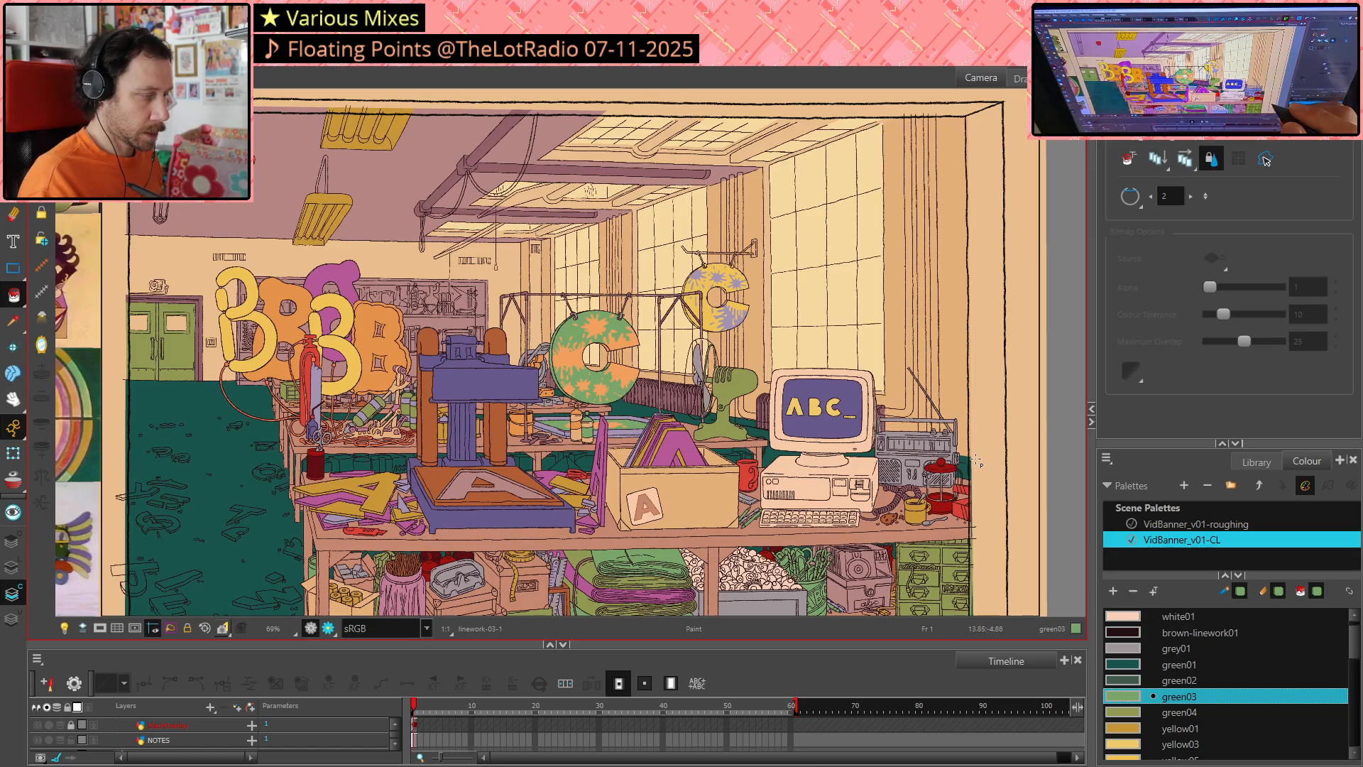
Display the strokes and use the Stroke tool to close the open outline of the small pot just beneath the purple press head
scroll(557, 407, up, 1)
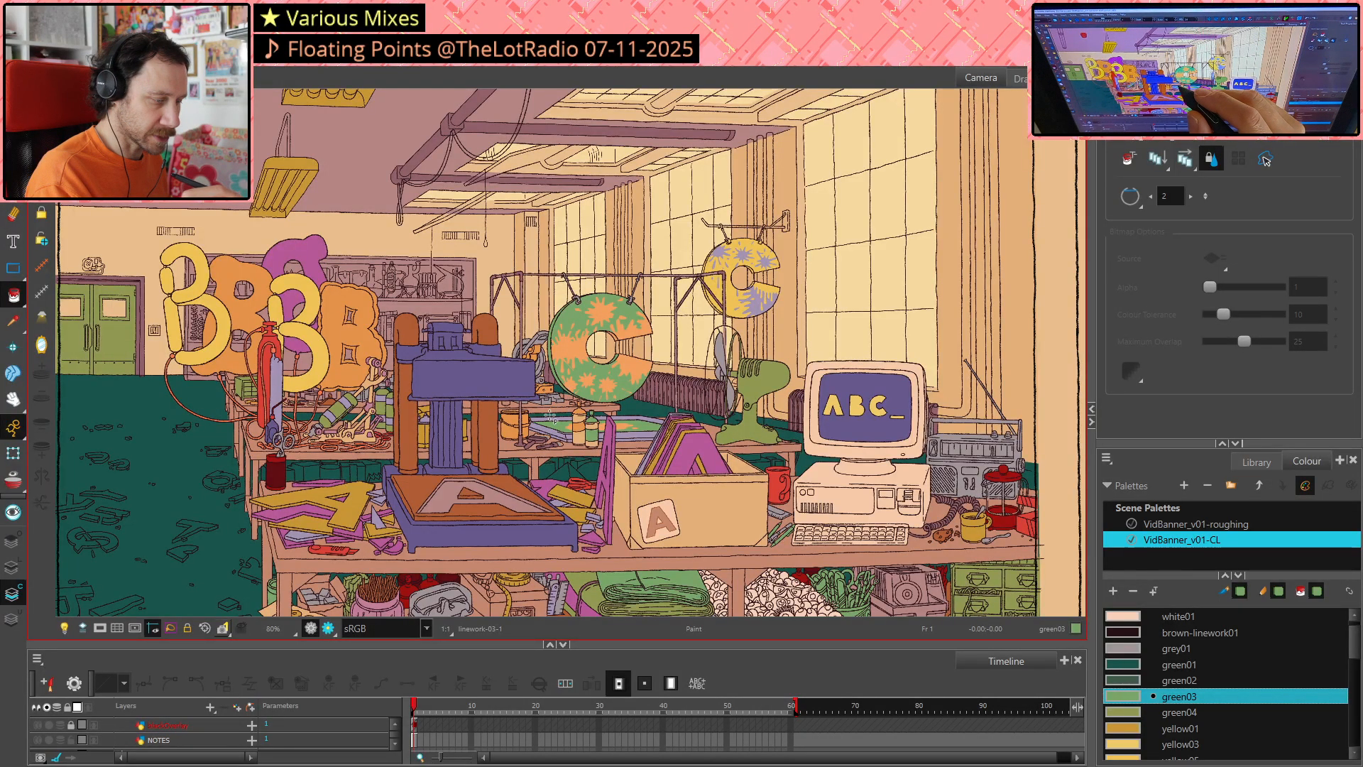
scroll(557, 407, up, 1)
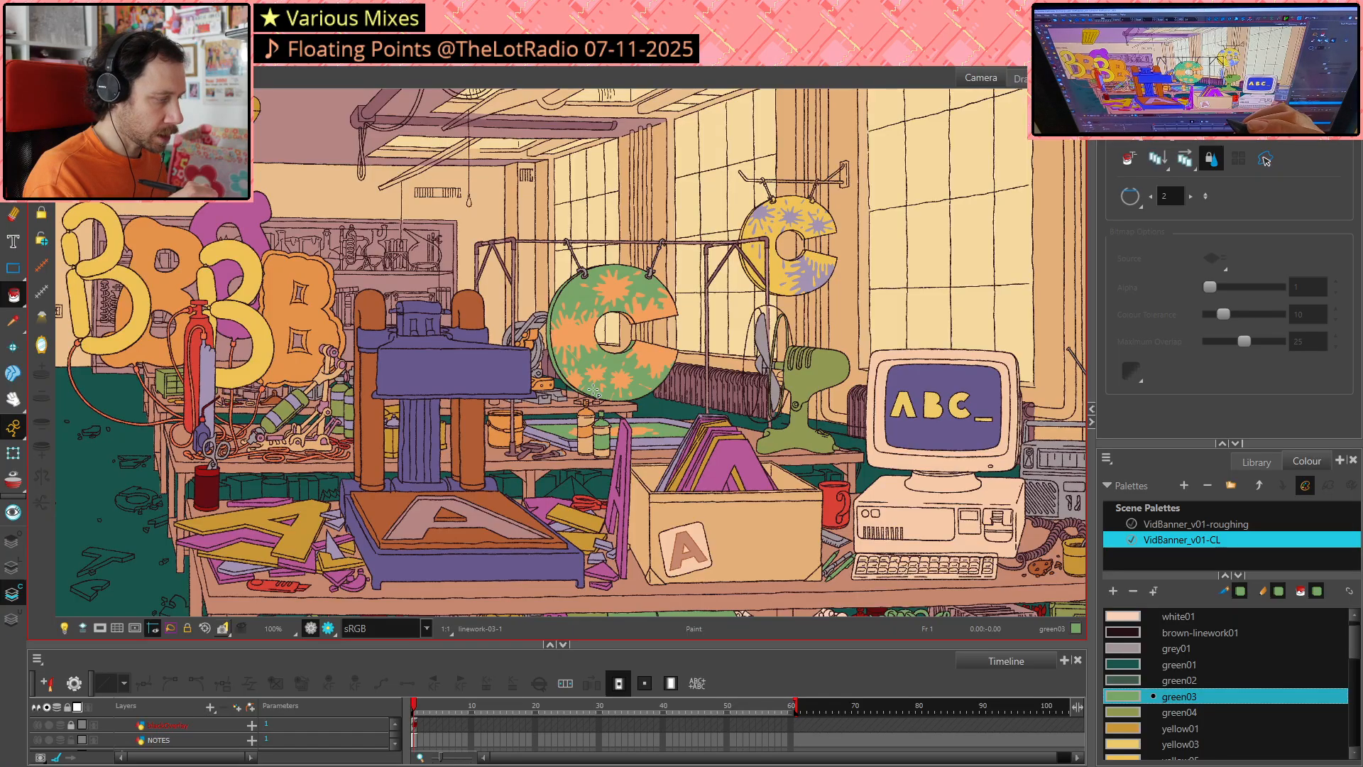
scroll(593, 390, up, 3)
mouse_move(544, 454)
mouse_down()
mouse_move(661, 398)
mouse_move(744, 400)
mouse_up()
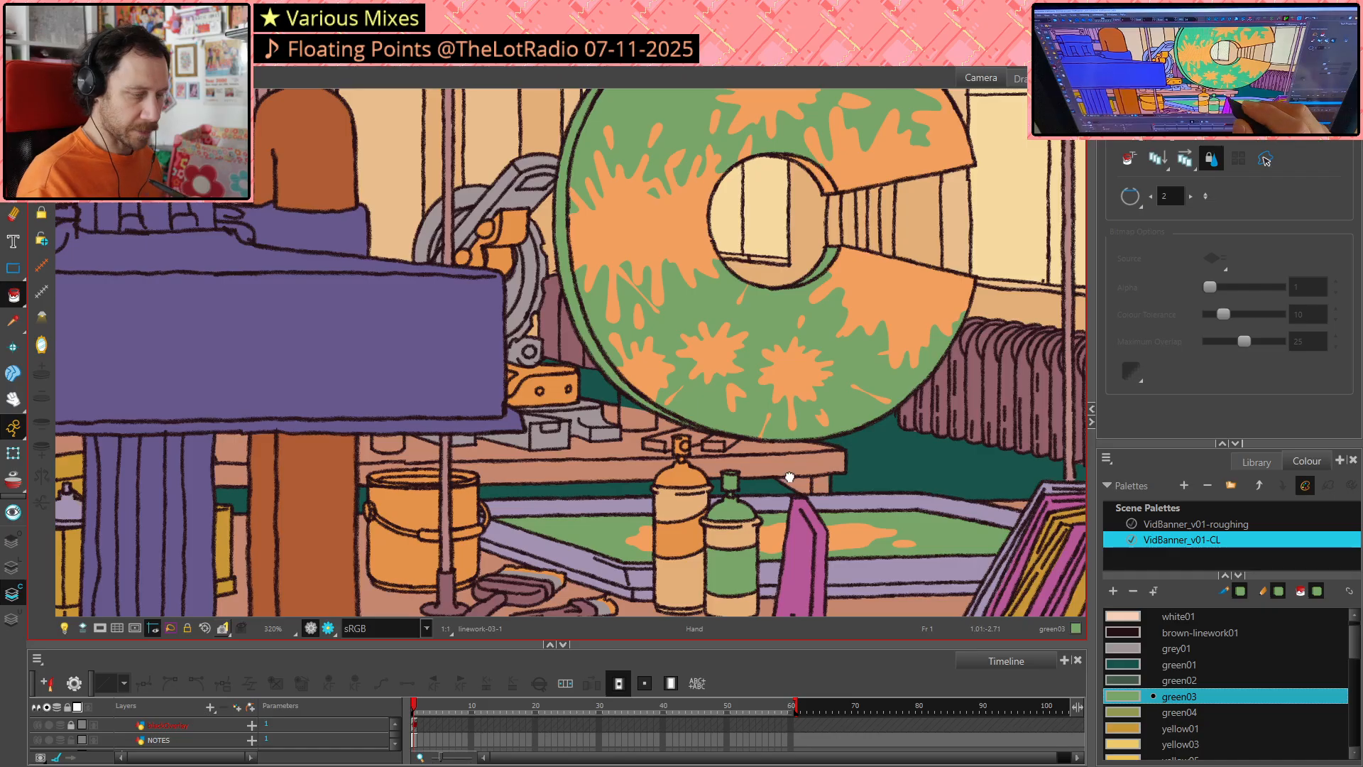
drag(792, 480, 920, 467)
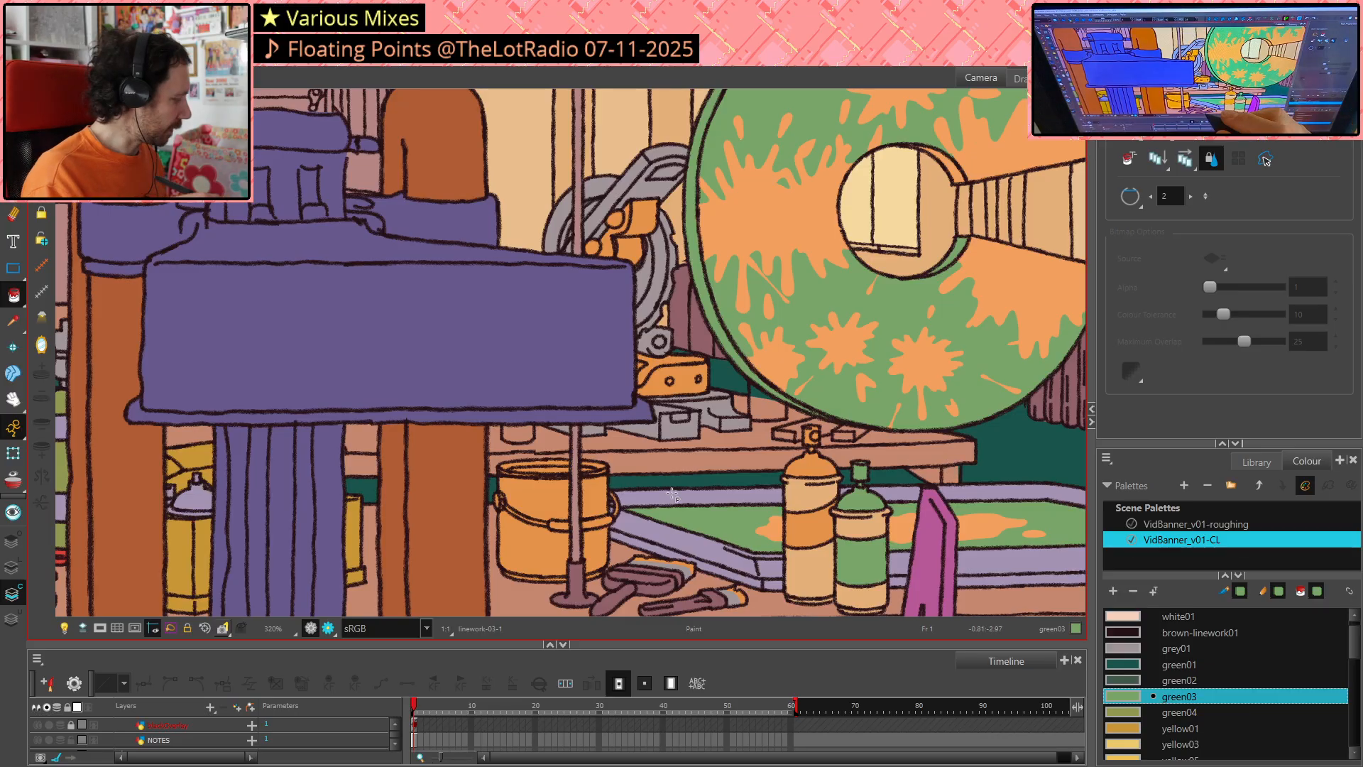
key(k)
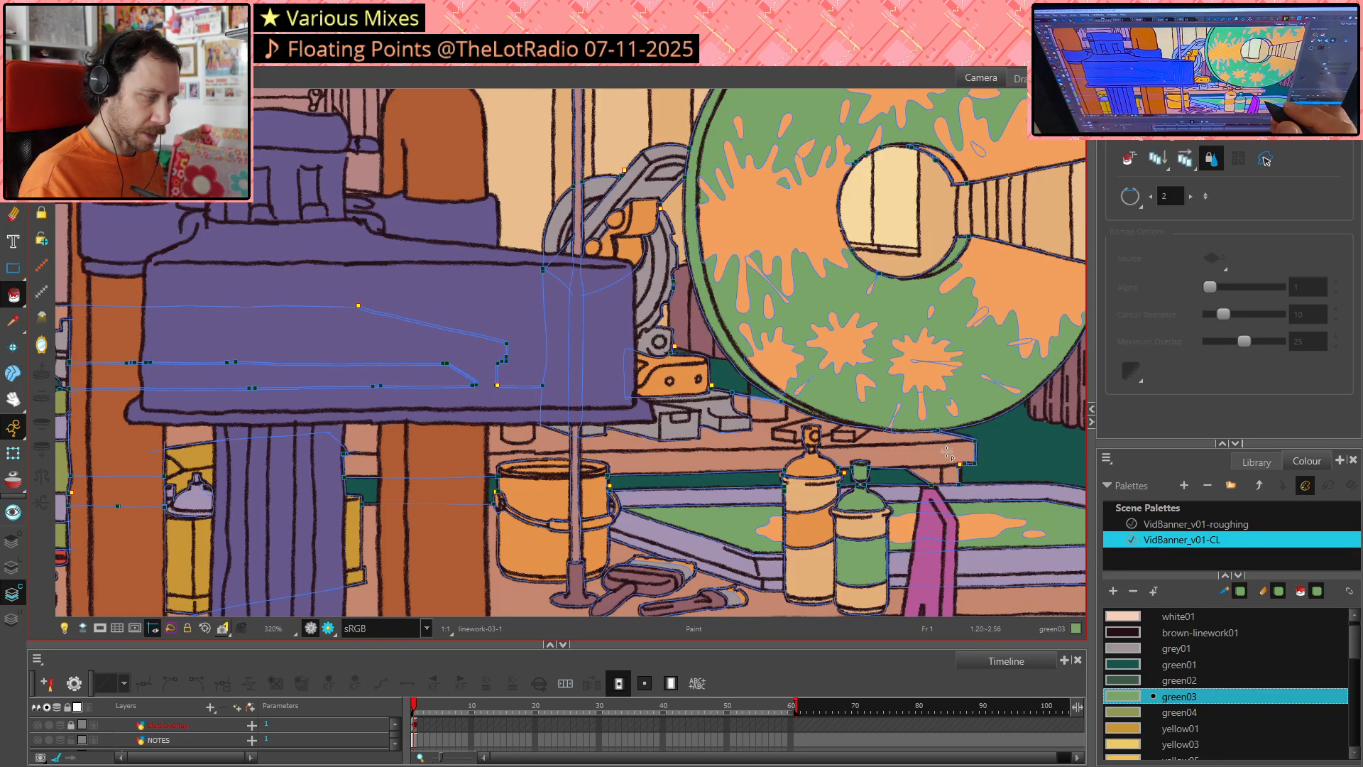
key(alt+v)
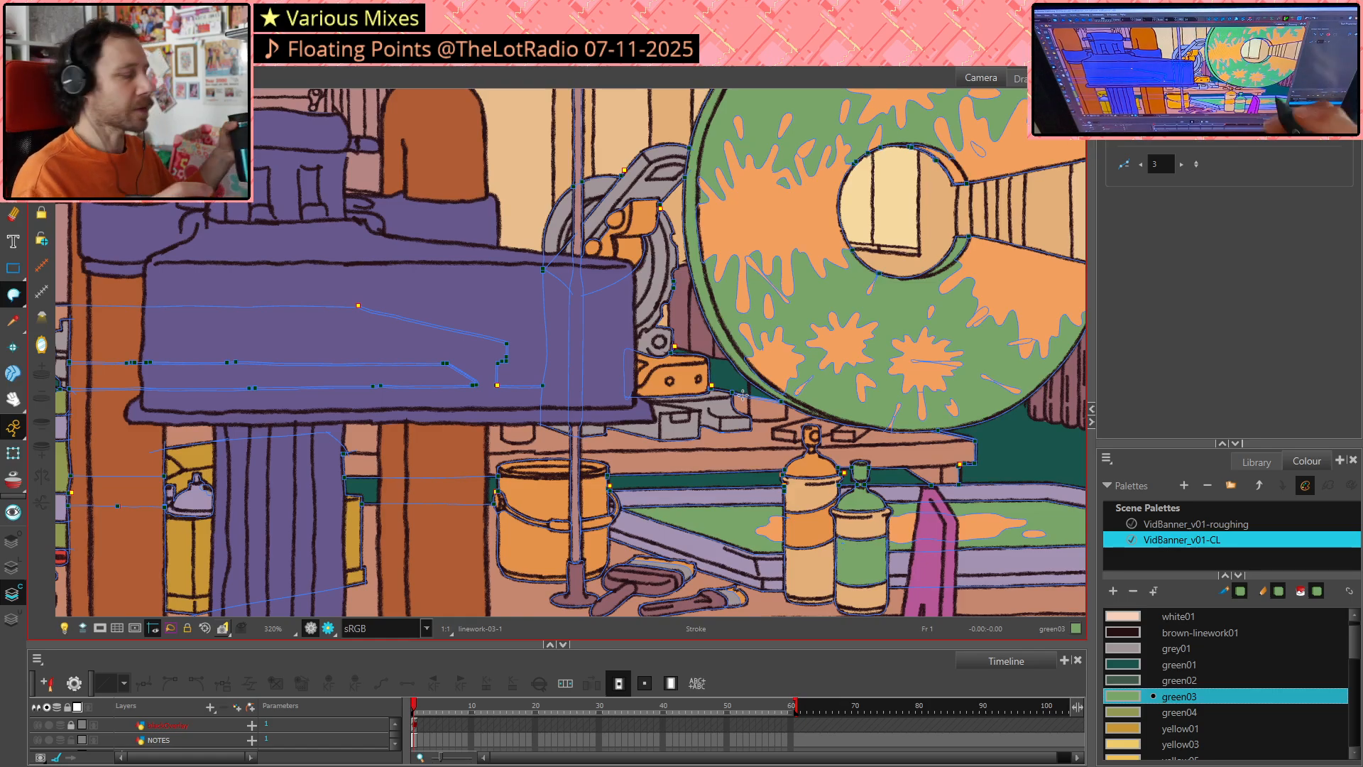
scroll(742, 395, up, 2)
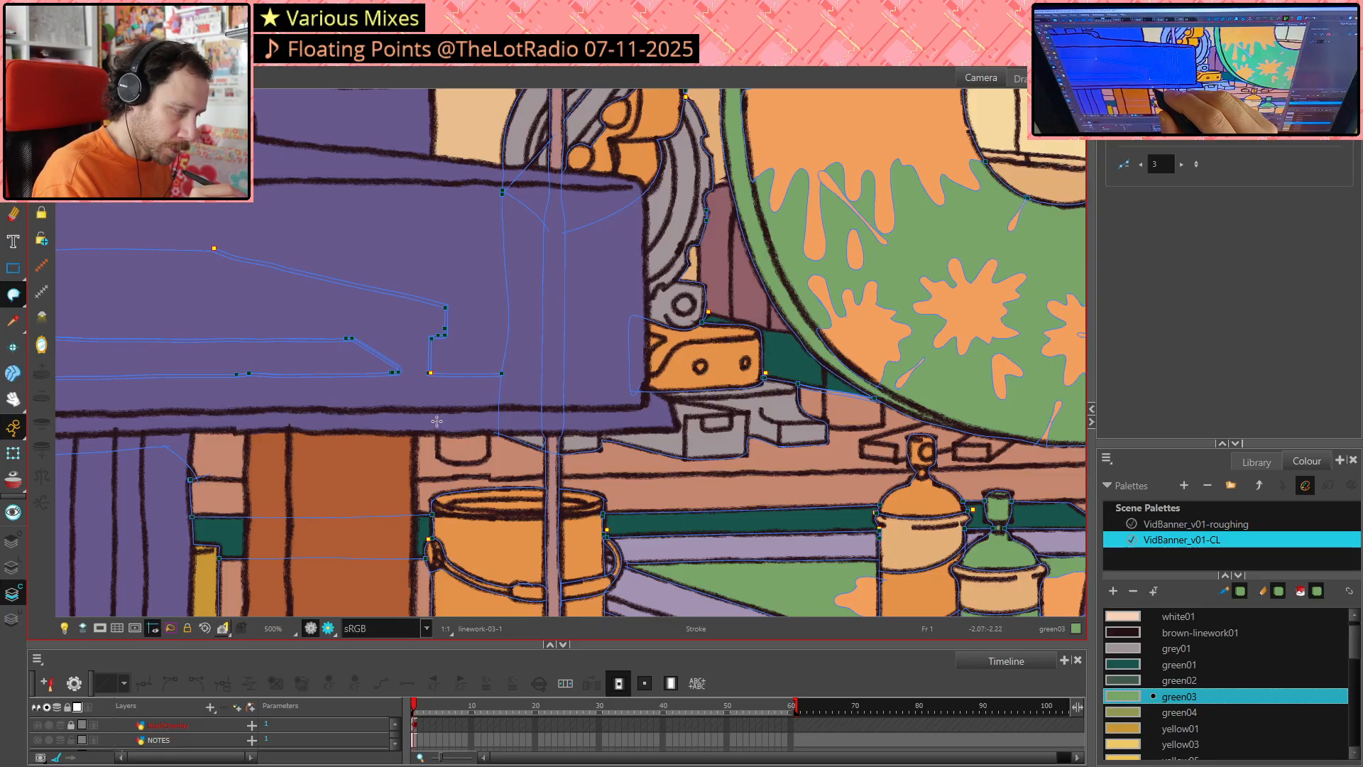
drag(436, 421, 437, 447)
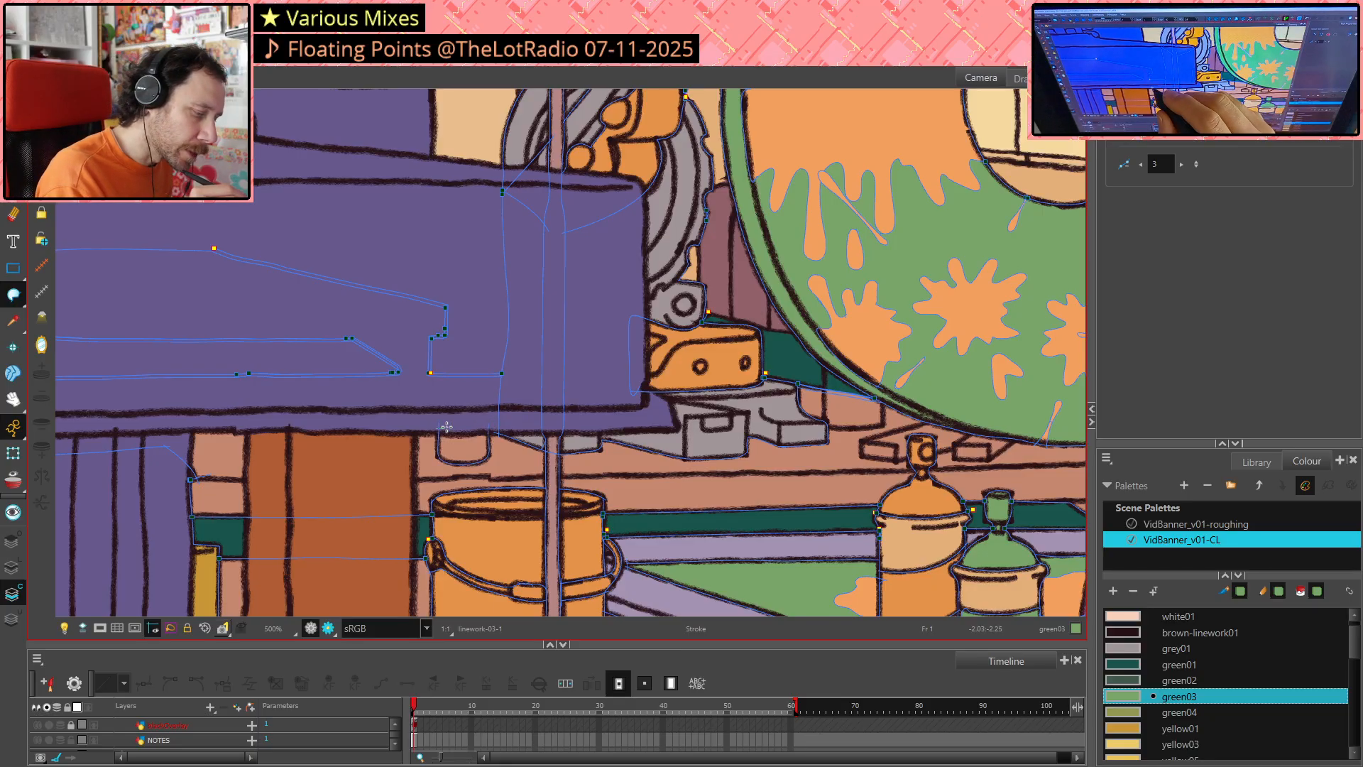
drag(439, 426, 477, 427)
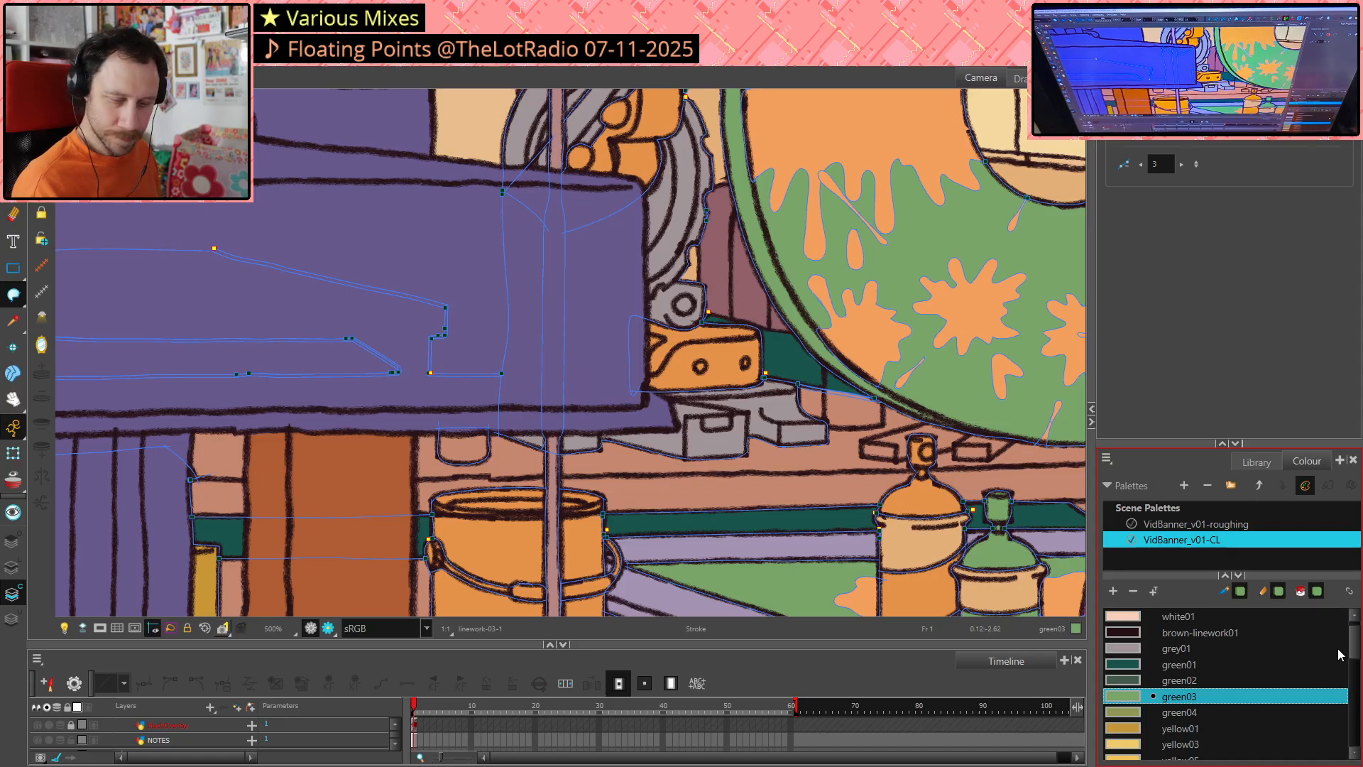
Fill the small pot beneath the purple press head with pink02 using the Paint tool
drag(1354, 642, 1358, 717)
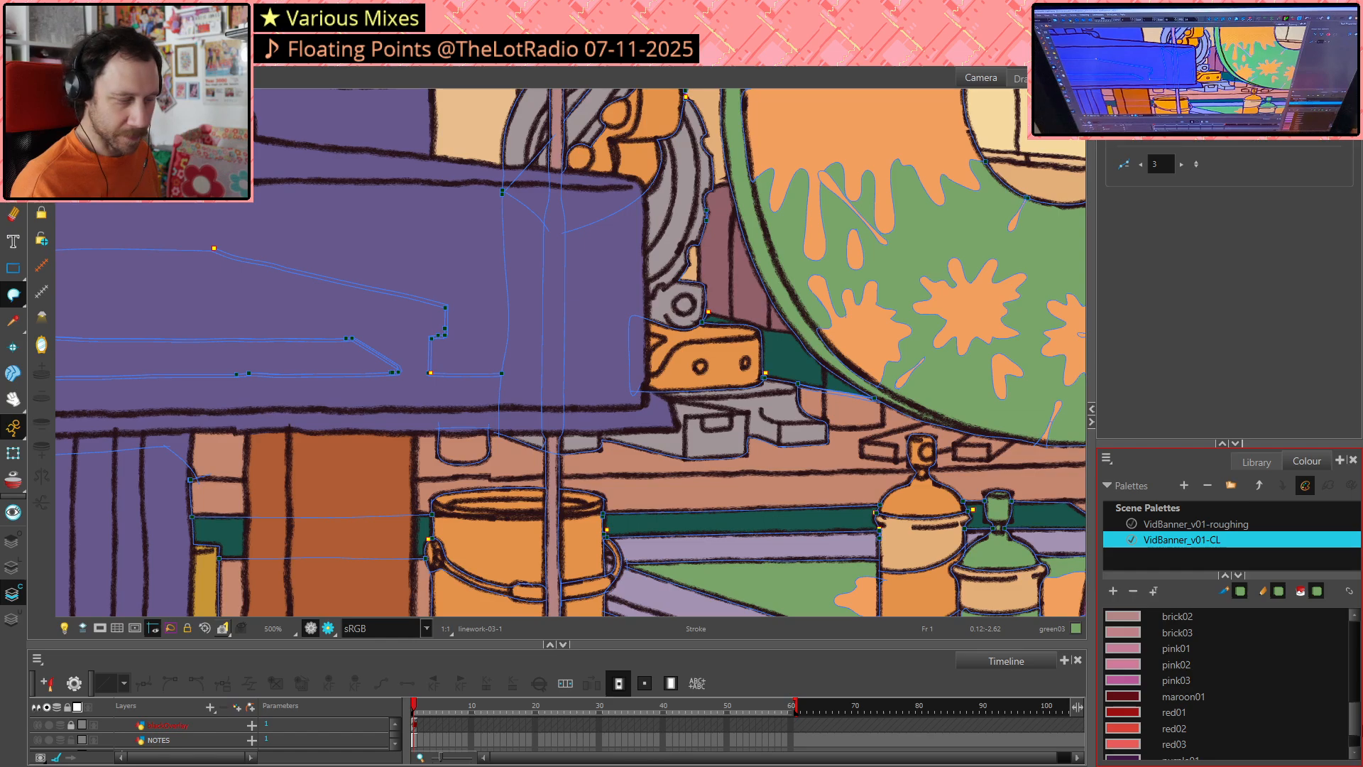
click(1134, 670)
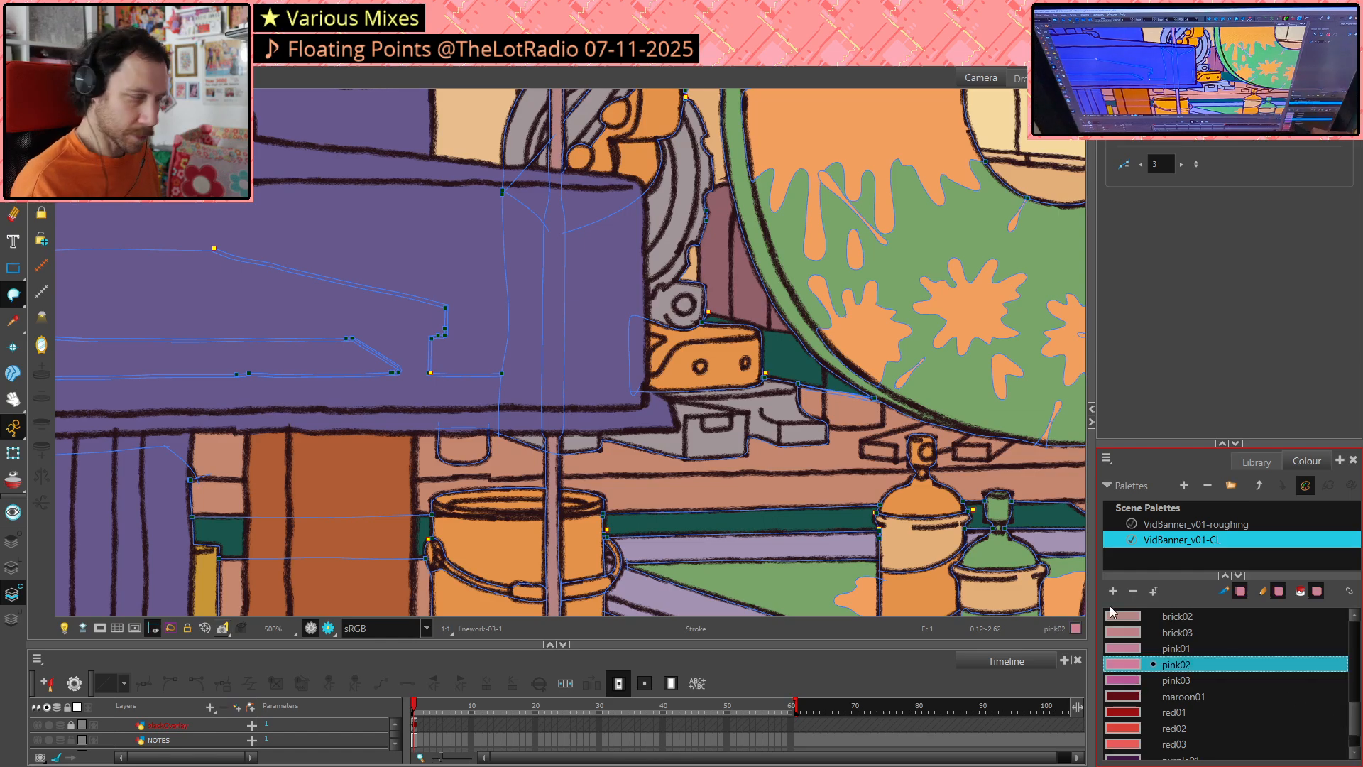
key(alt+i)
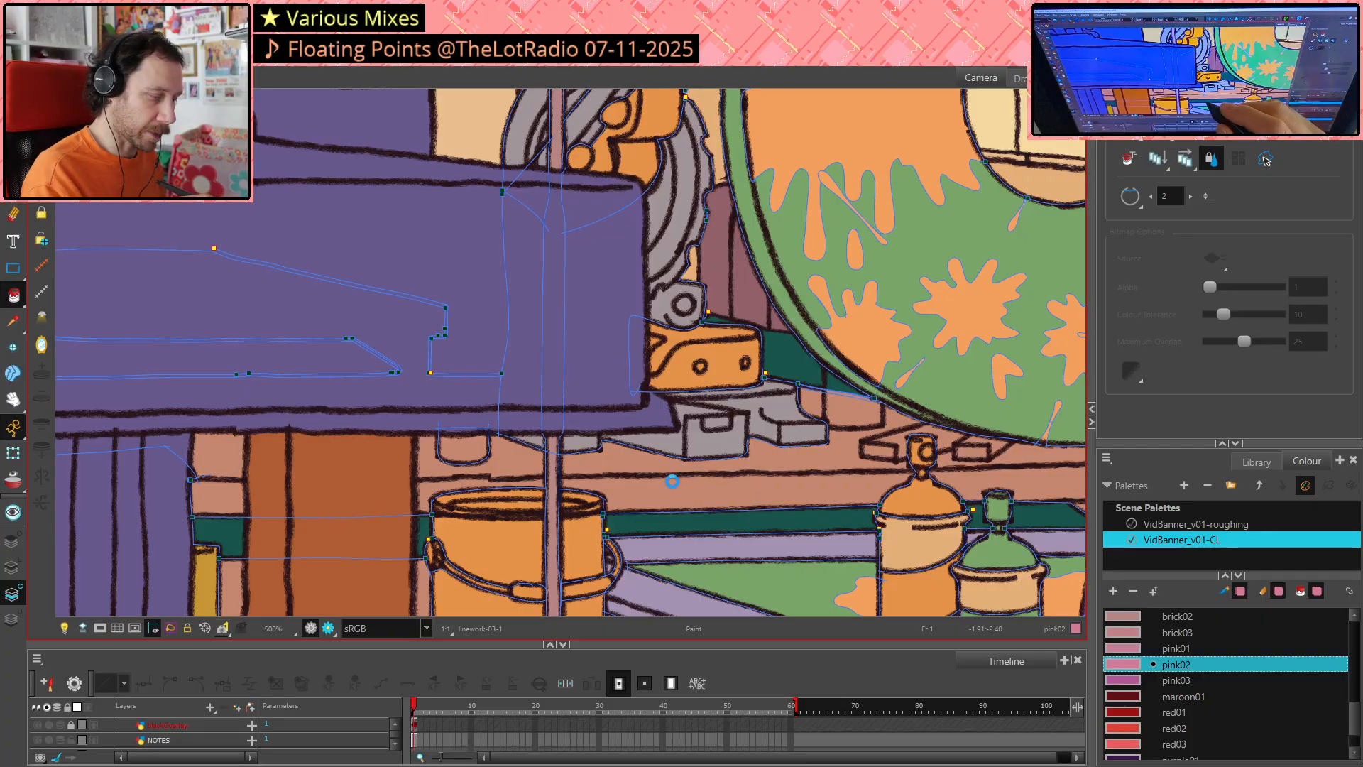
click(463, 447)
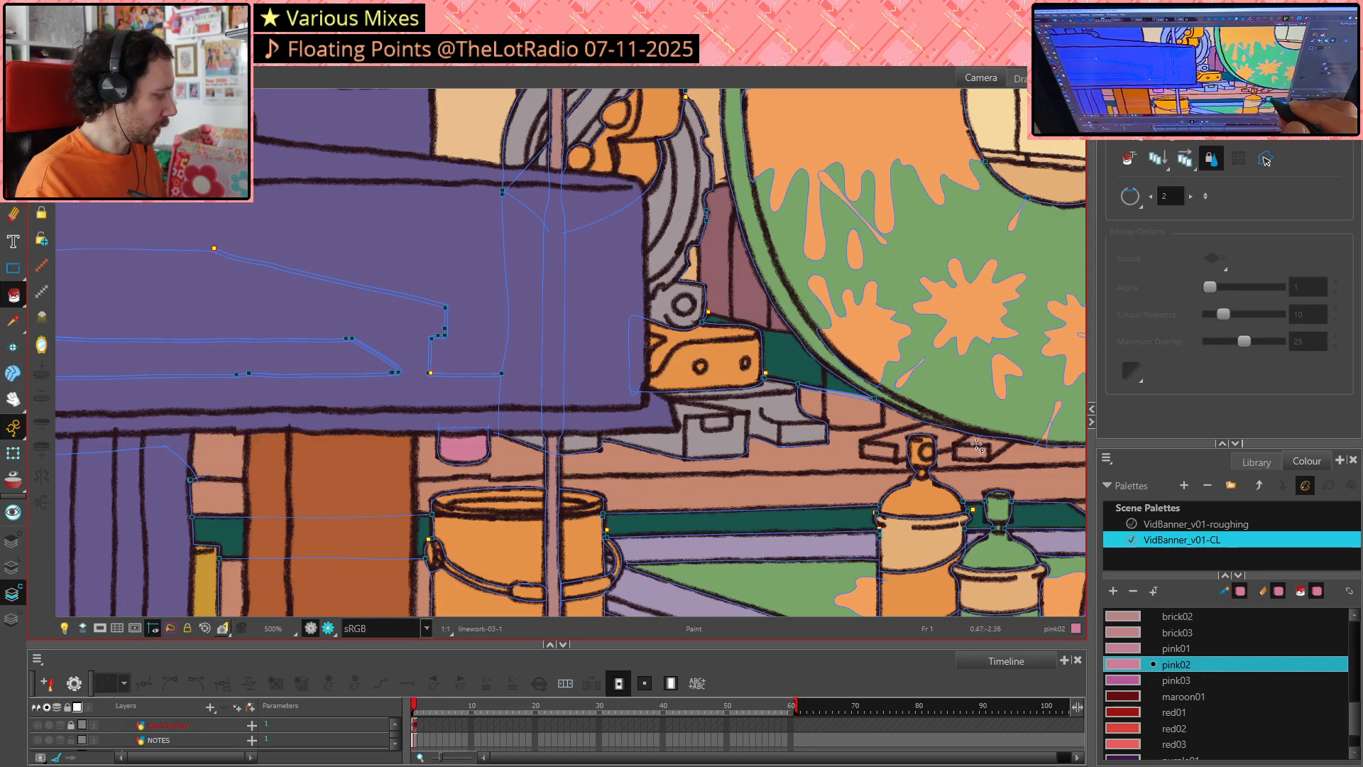
Choose pink03, close the open outline of the small pot beneath the green C's lower edge with the Stroke tool, and display the strokes
key(shift+m)
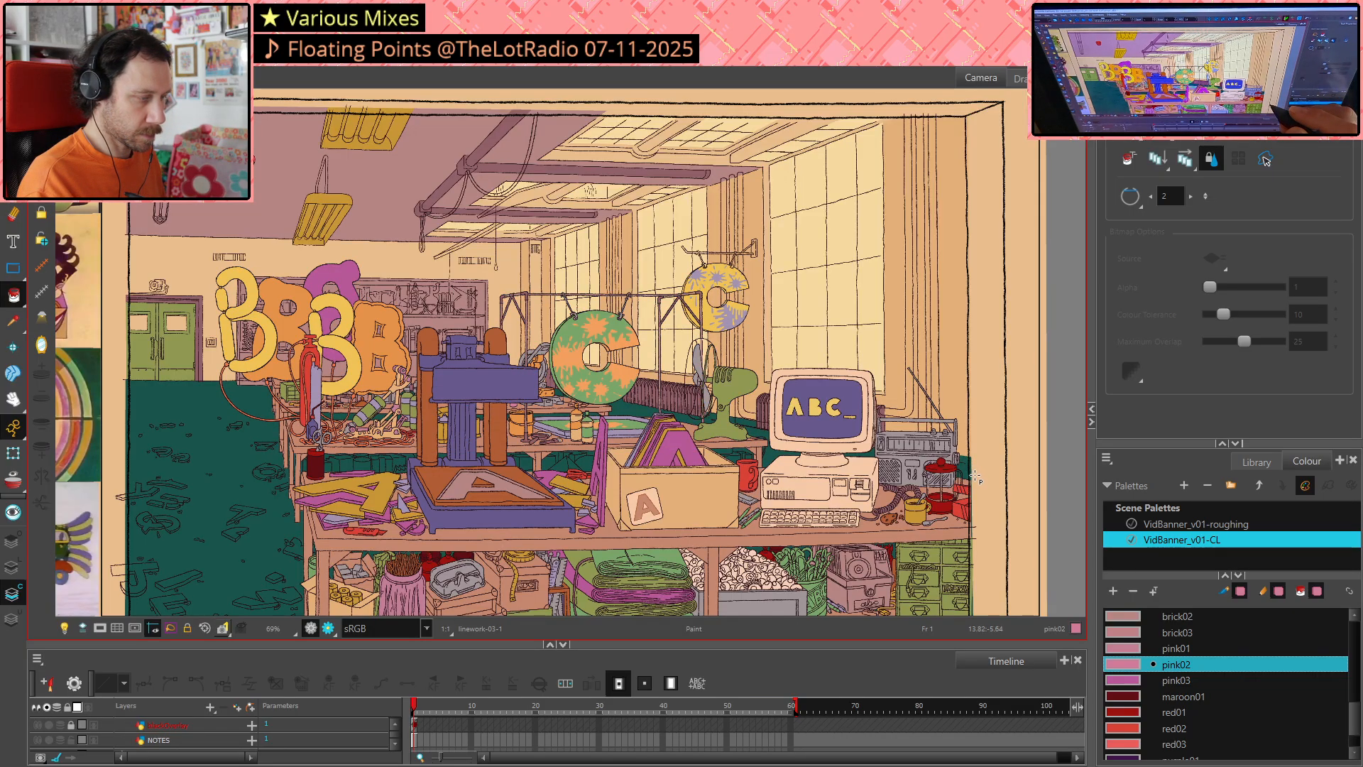
click(1176, 681)
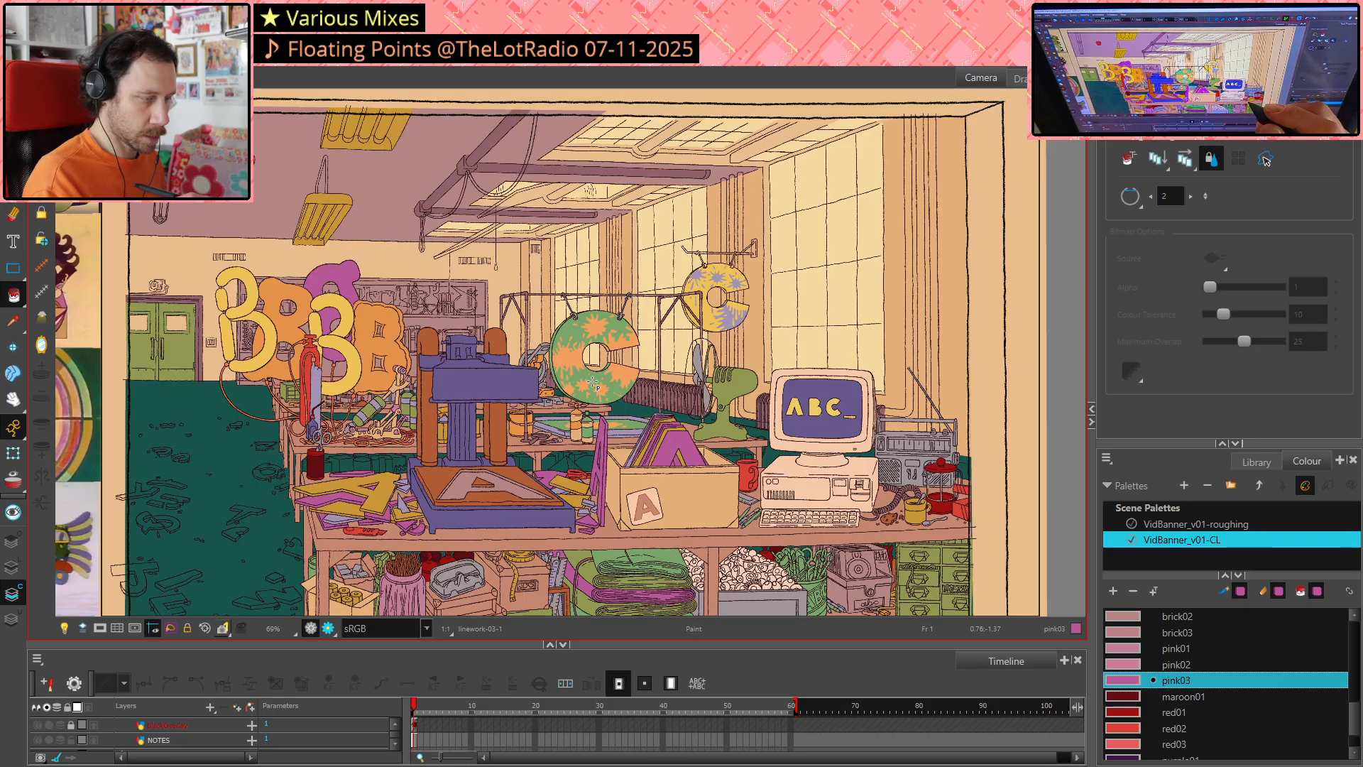
scroll(593, 382, up, 2)
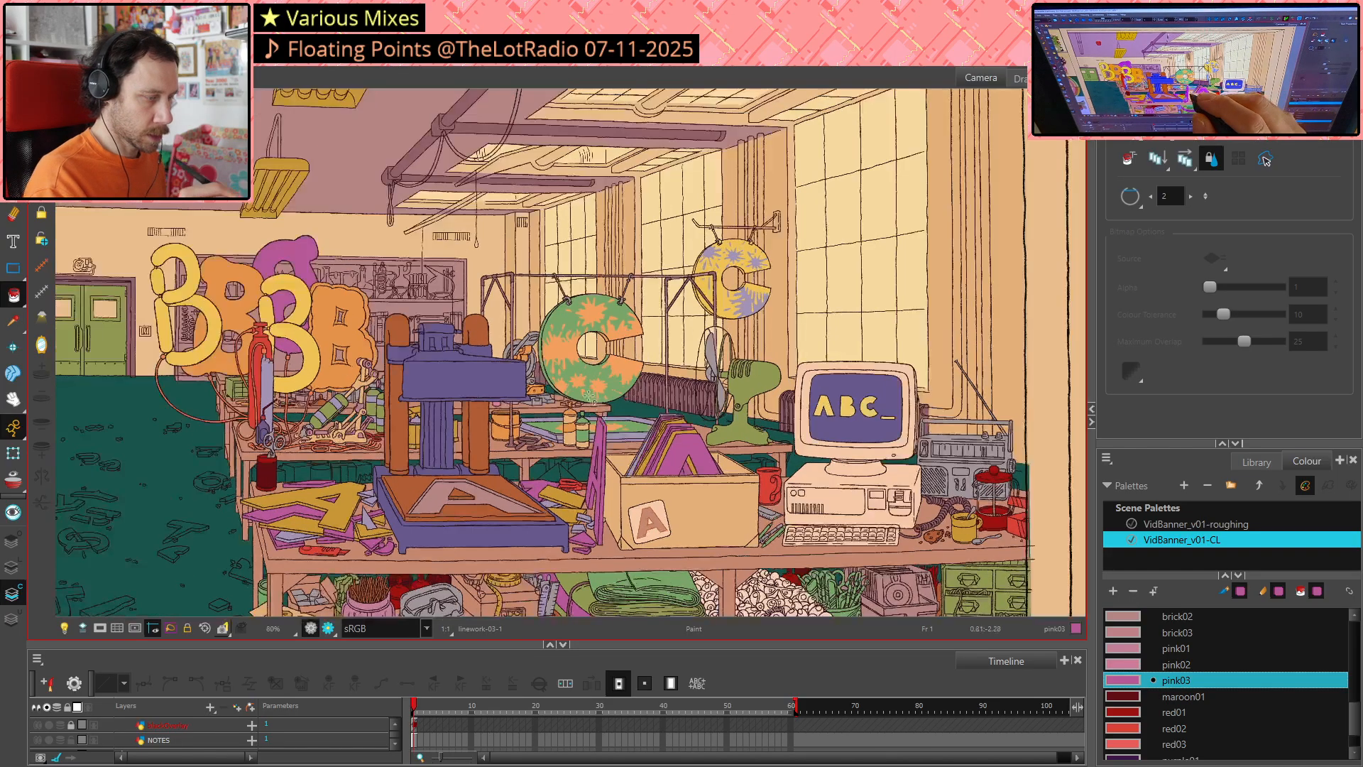
scroll(584, 412, up, 4)
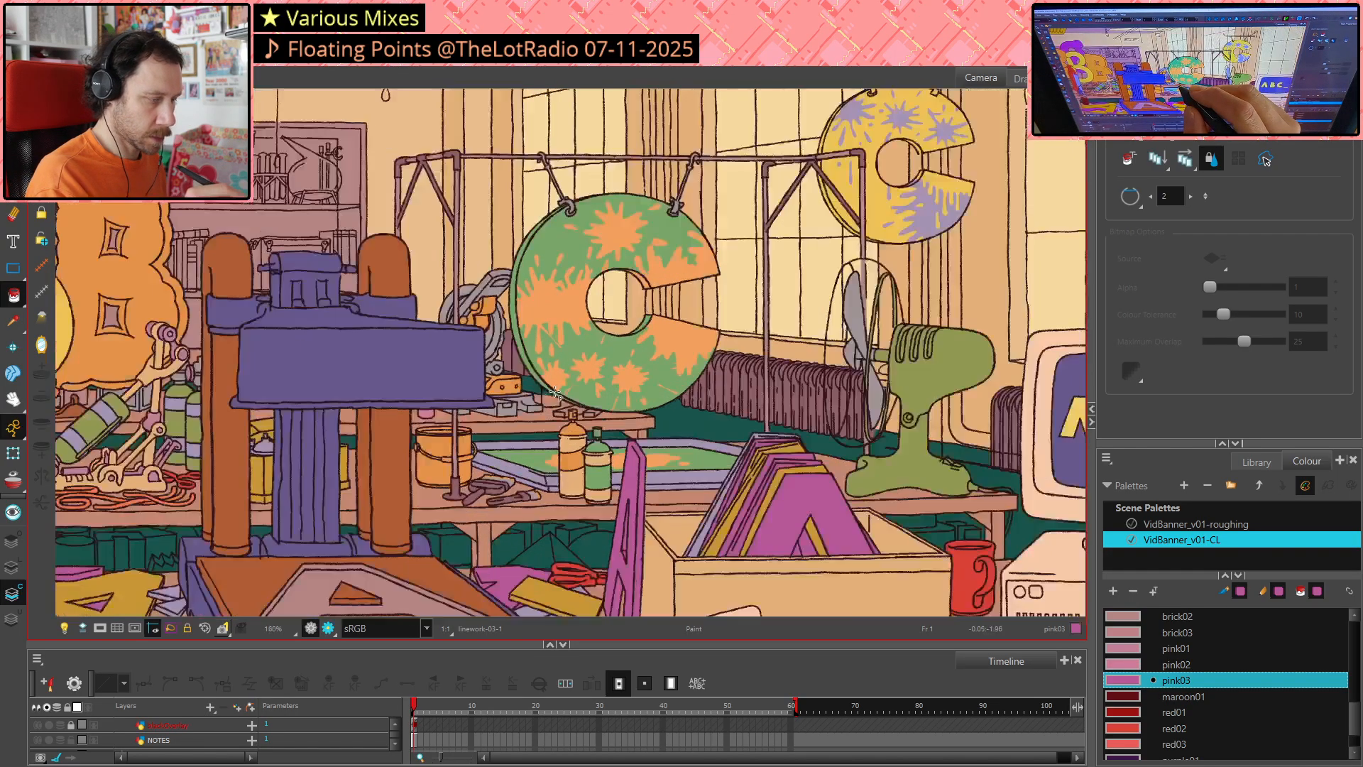
scroll(554, 394, up, 3)
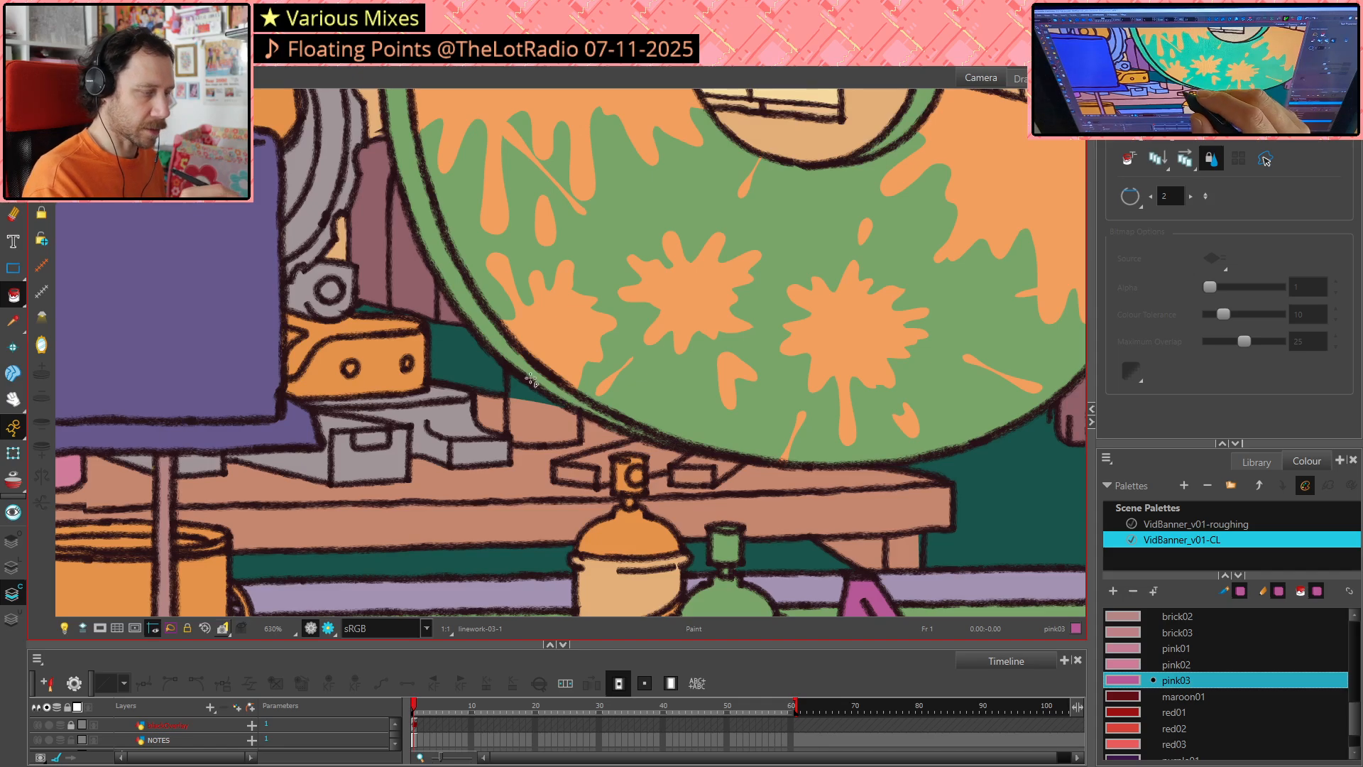
scroll(597, 406, up, 1)
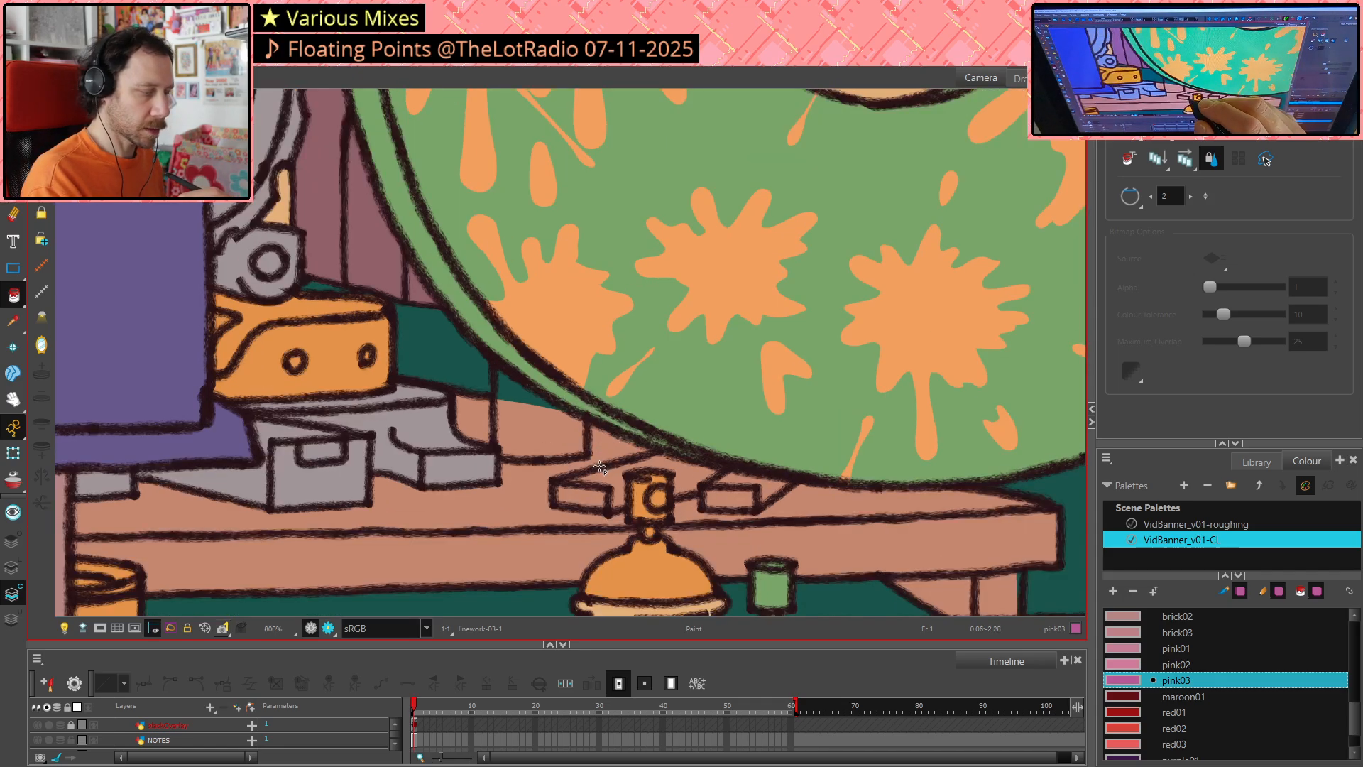
key(alt+v)
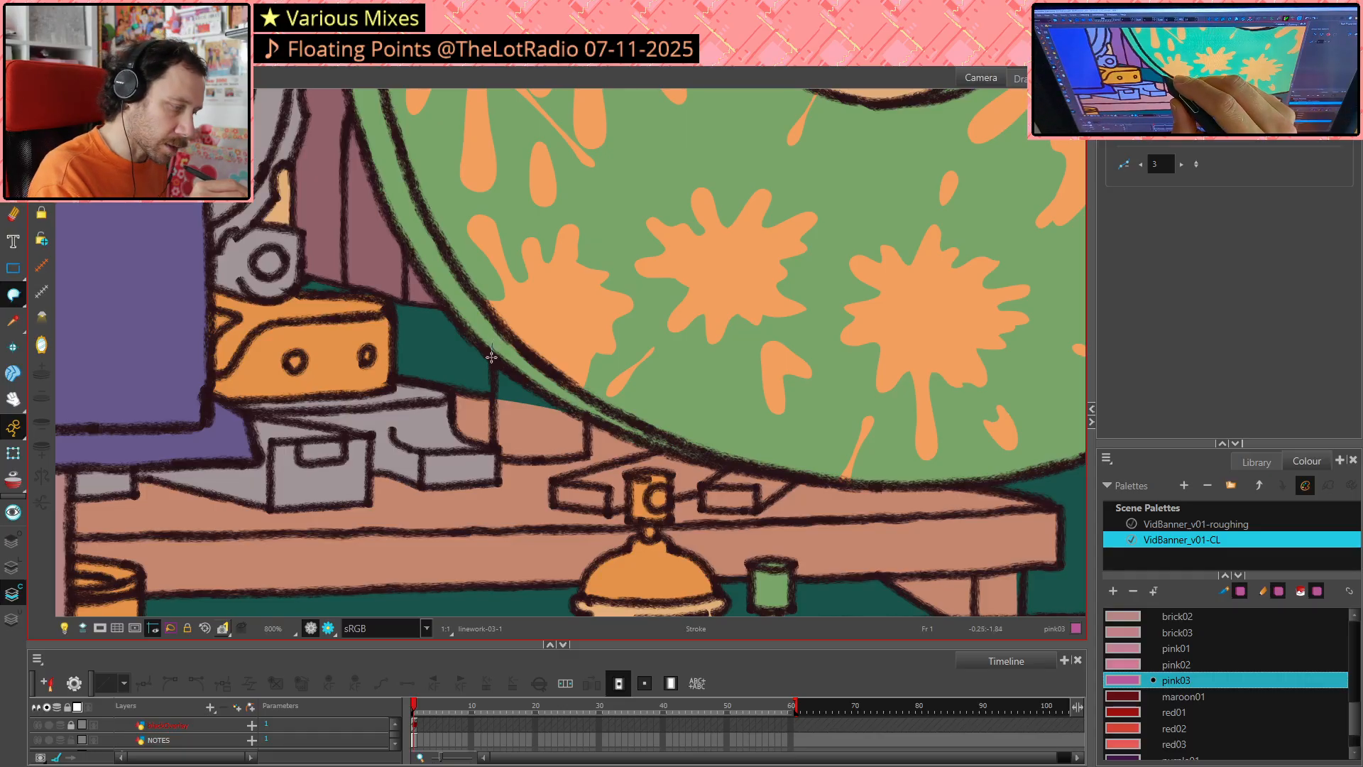
mouse_move(494, 446)
mouse_down()
mouse_move(504, 458)
mouse_move(584, 452)
mouse_up()
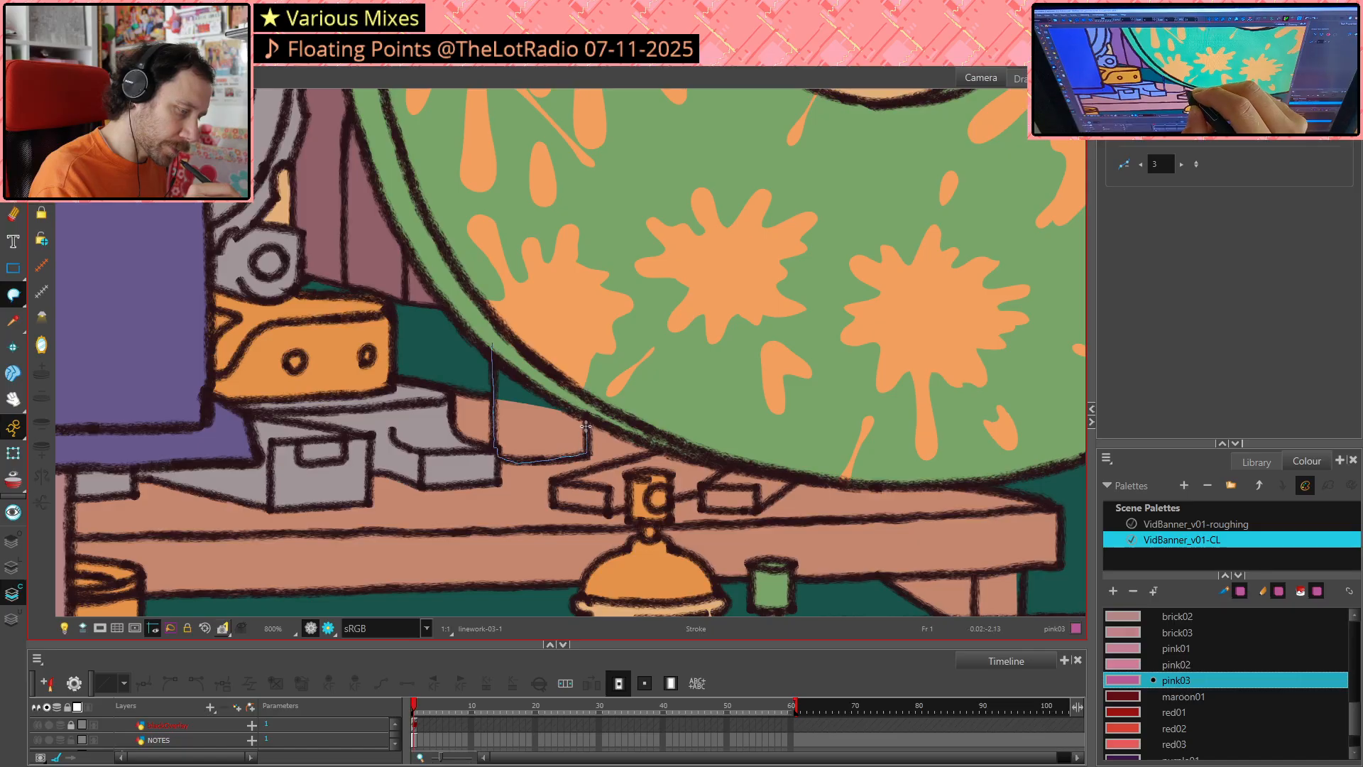
drag(583, 395, 583, 393)
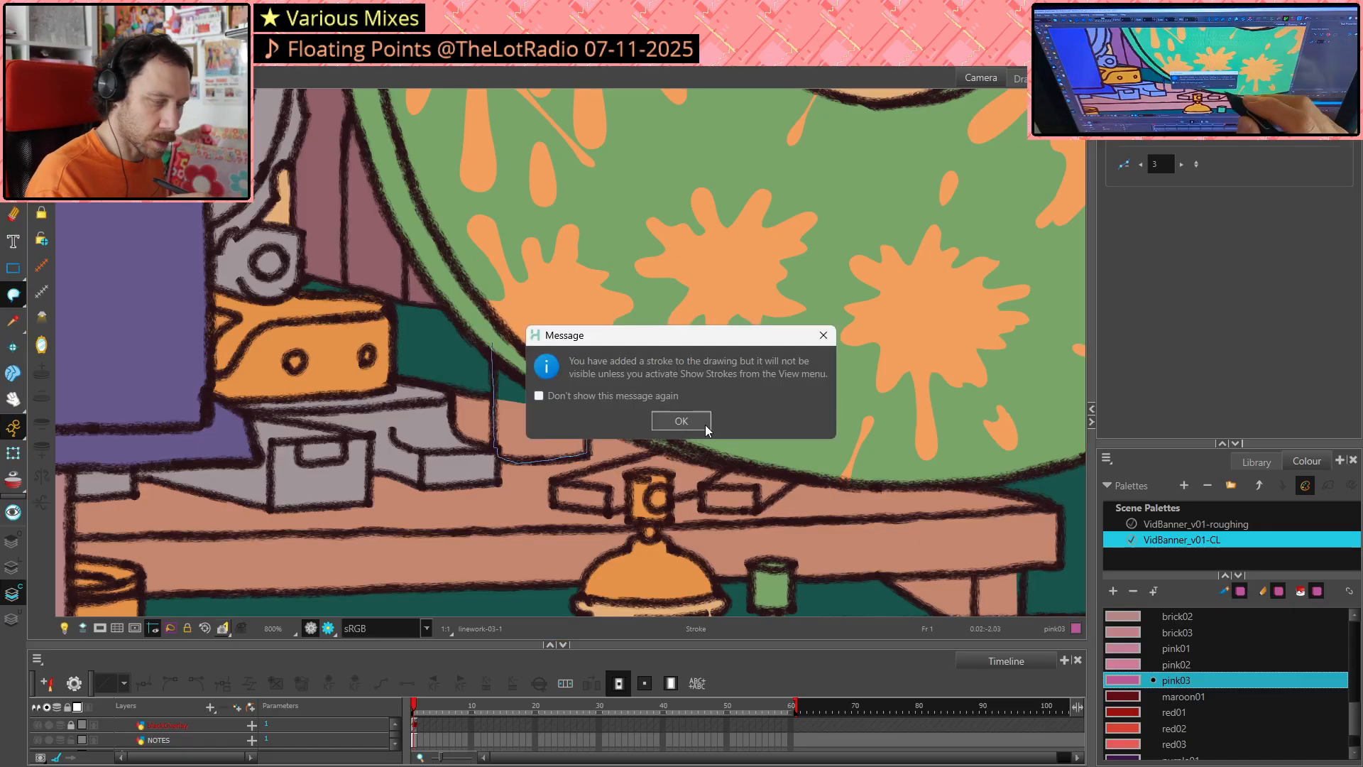
click(681, 421)
key(k)
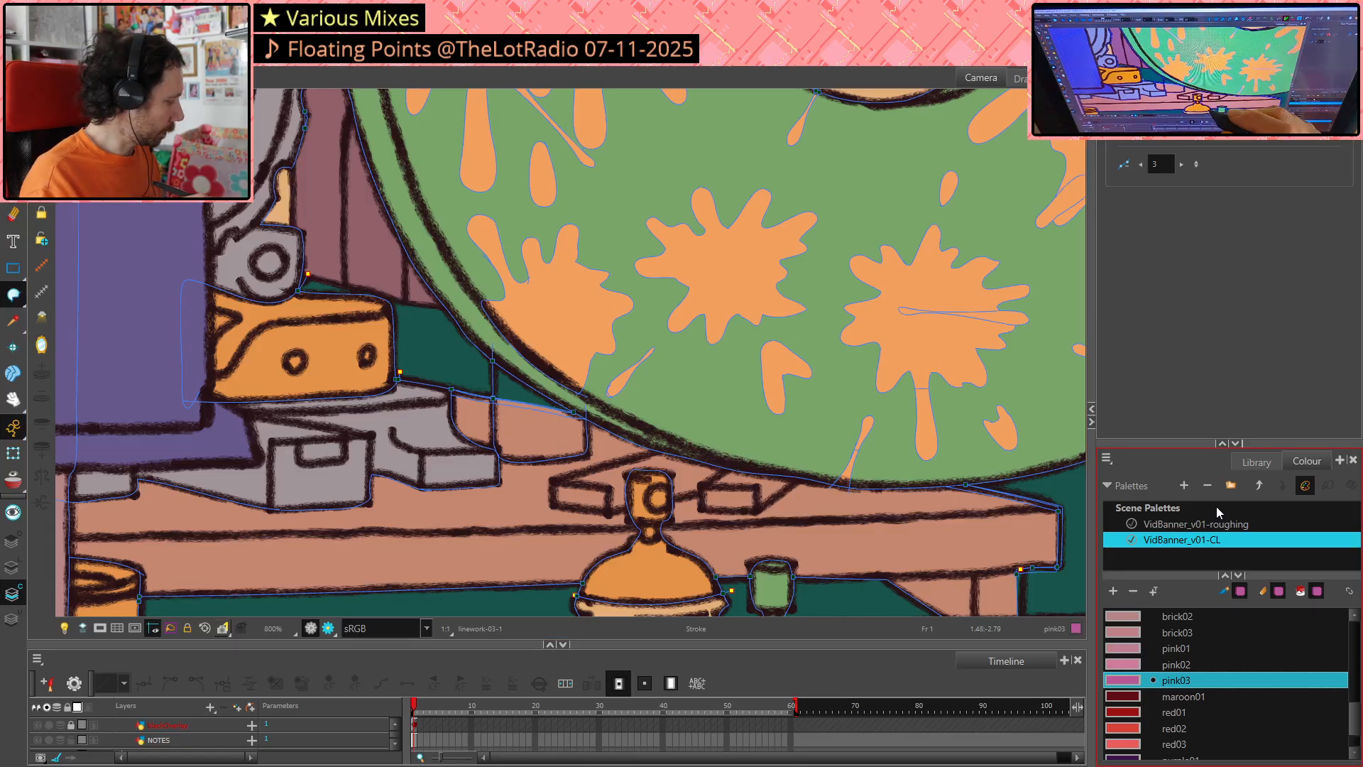
Fill both parts of the small pot beneath the green C with pink03 using the Paint tool
key(alt+i)
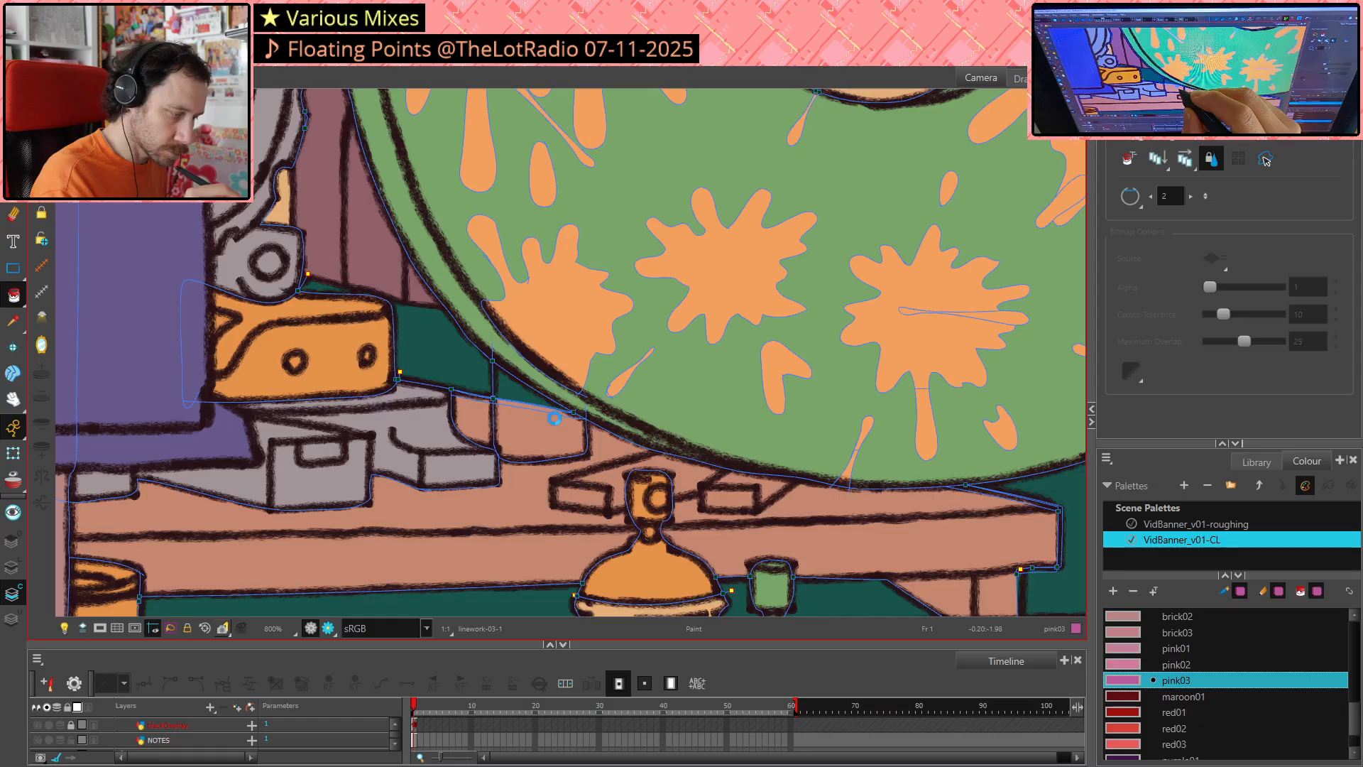
click(547, 404)
click(551, 415)
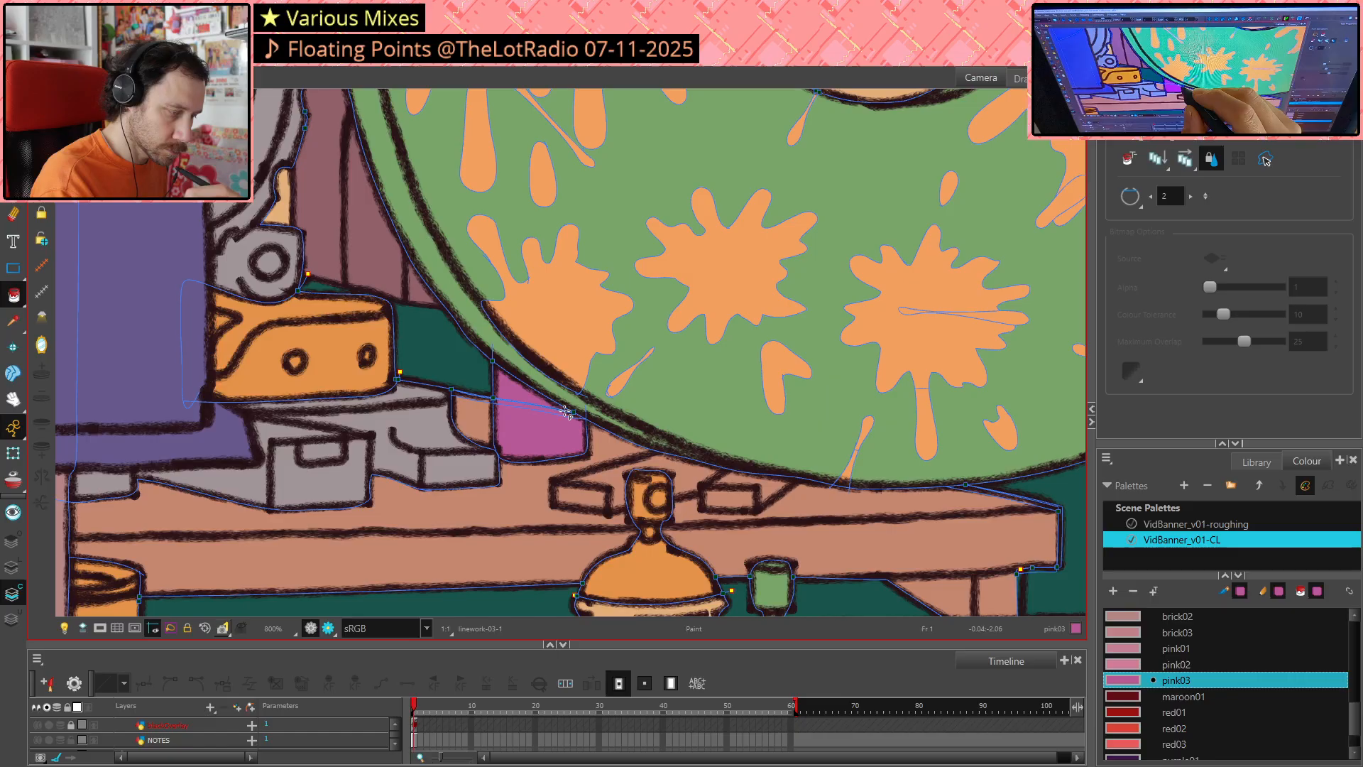
Select and delete the stray stroke segments that cross the inside of the small pot beneath the green C
scroll(566, 413, up, 5)
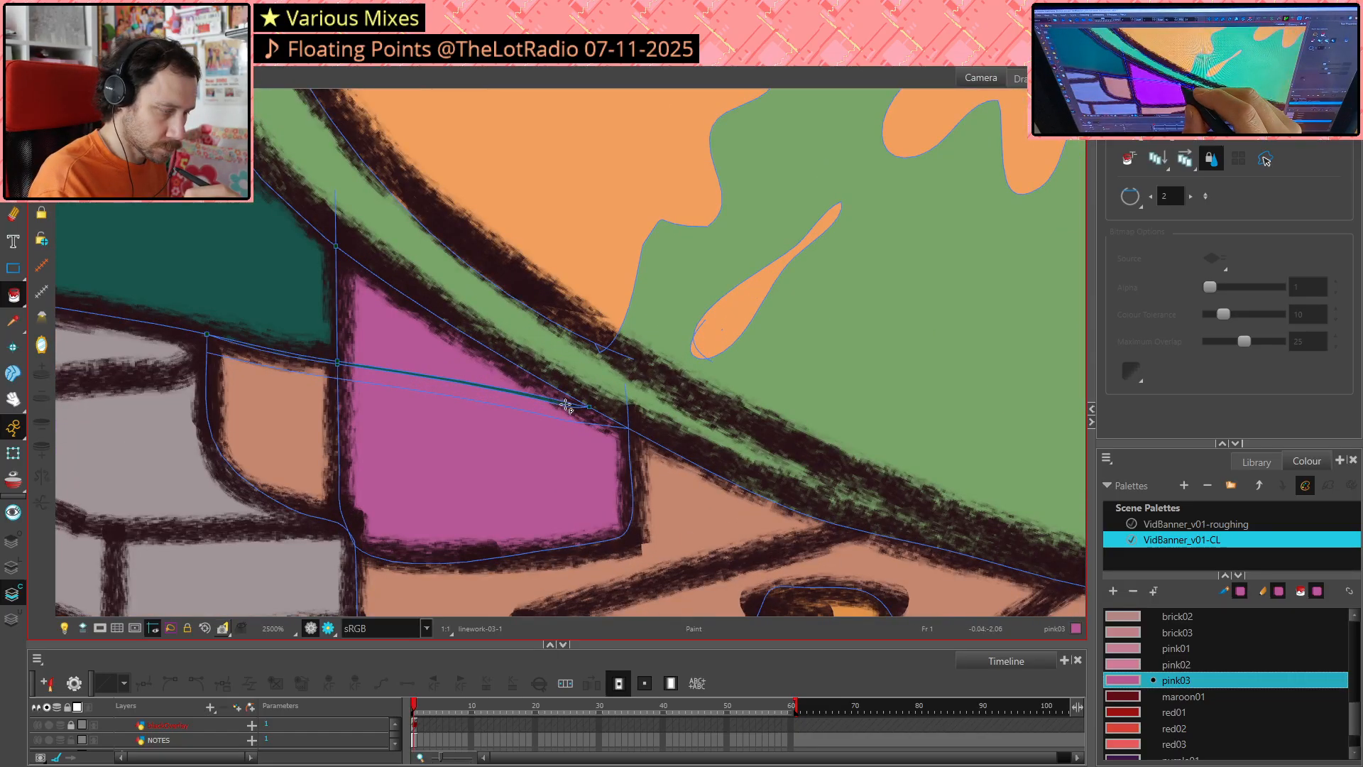
scroll(568, 415, down, 3)
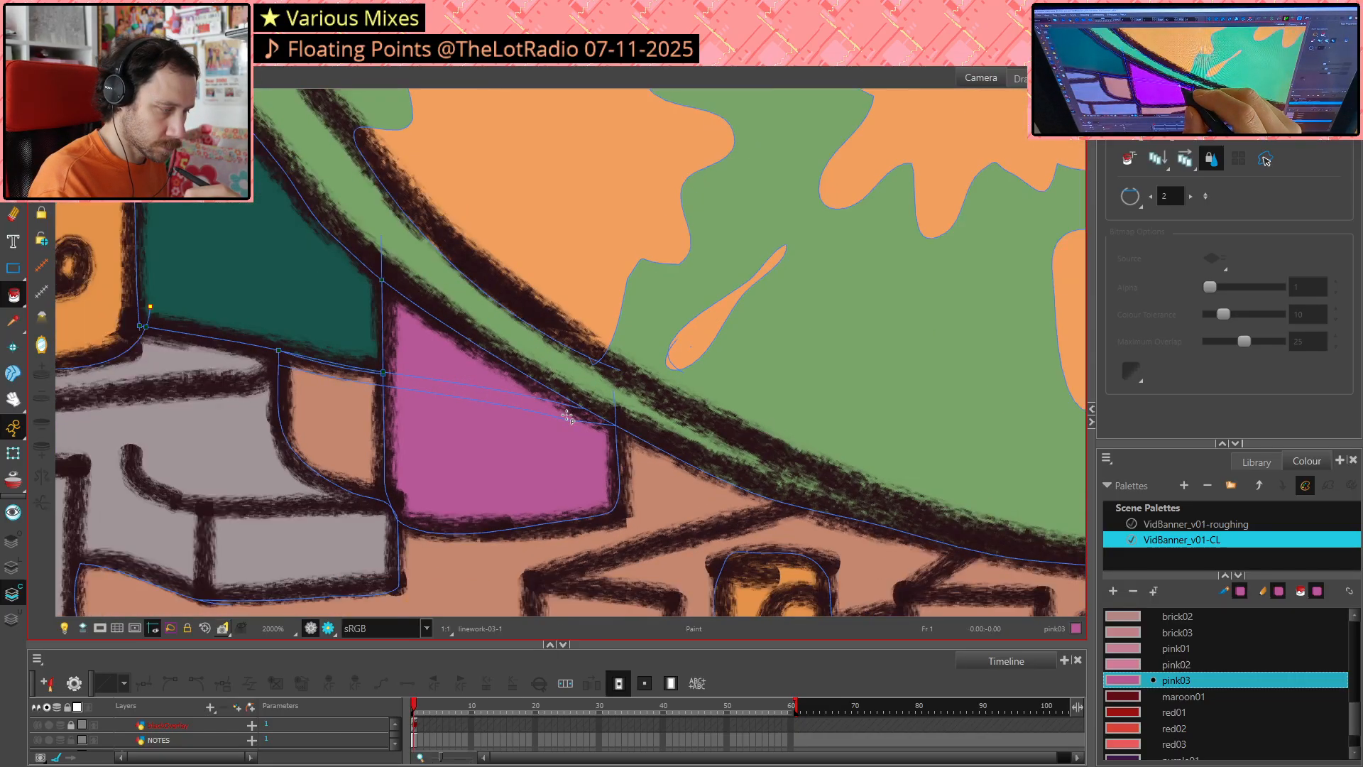
key(alt+s)
click(525, 403)
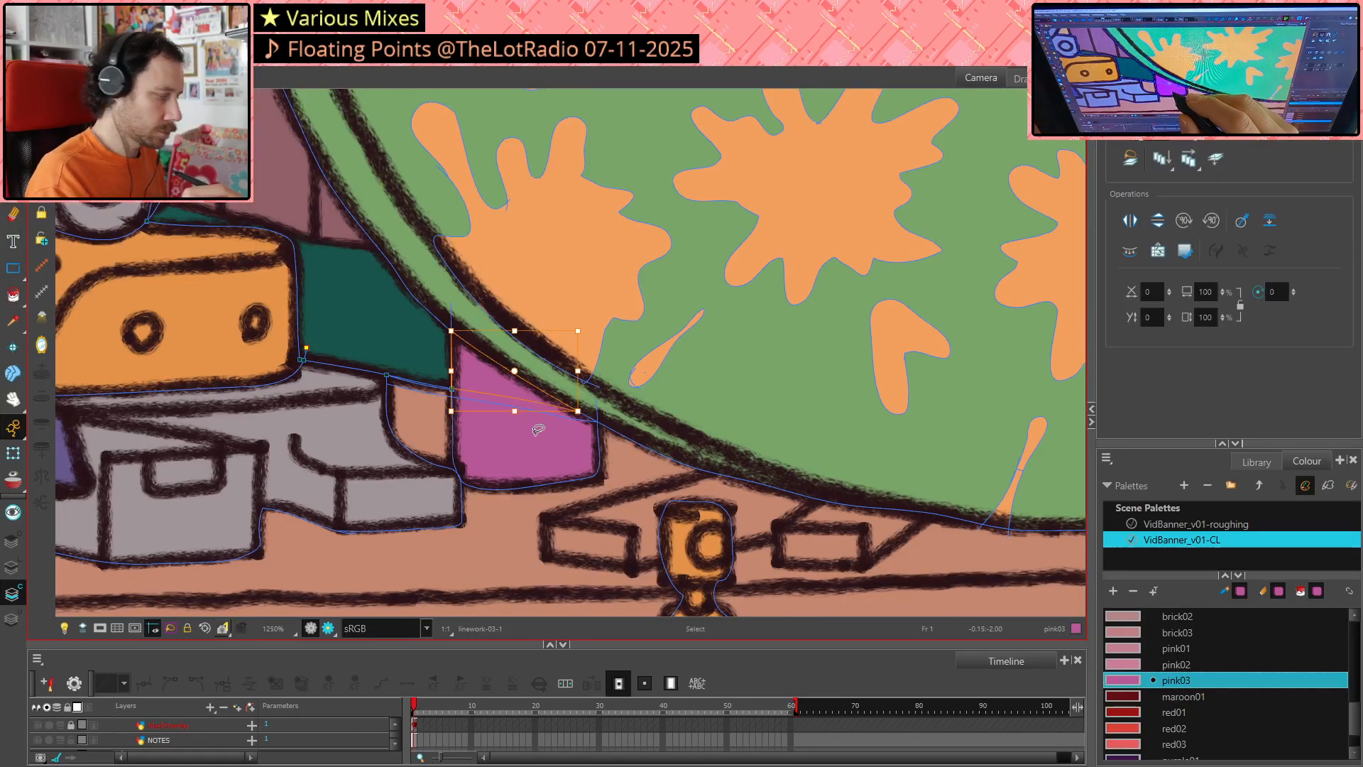
drag(525, 403, 532, 431)
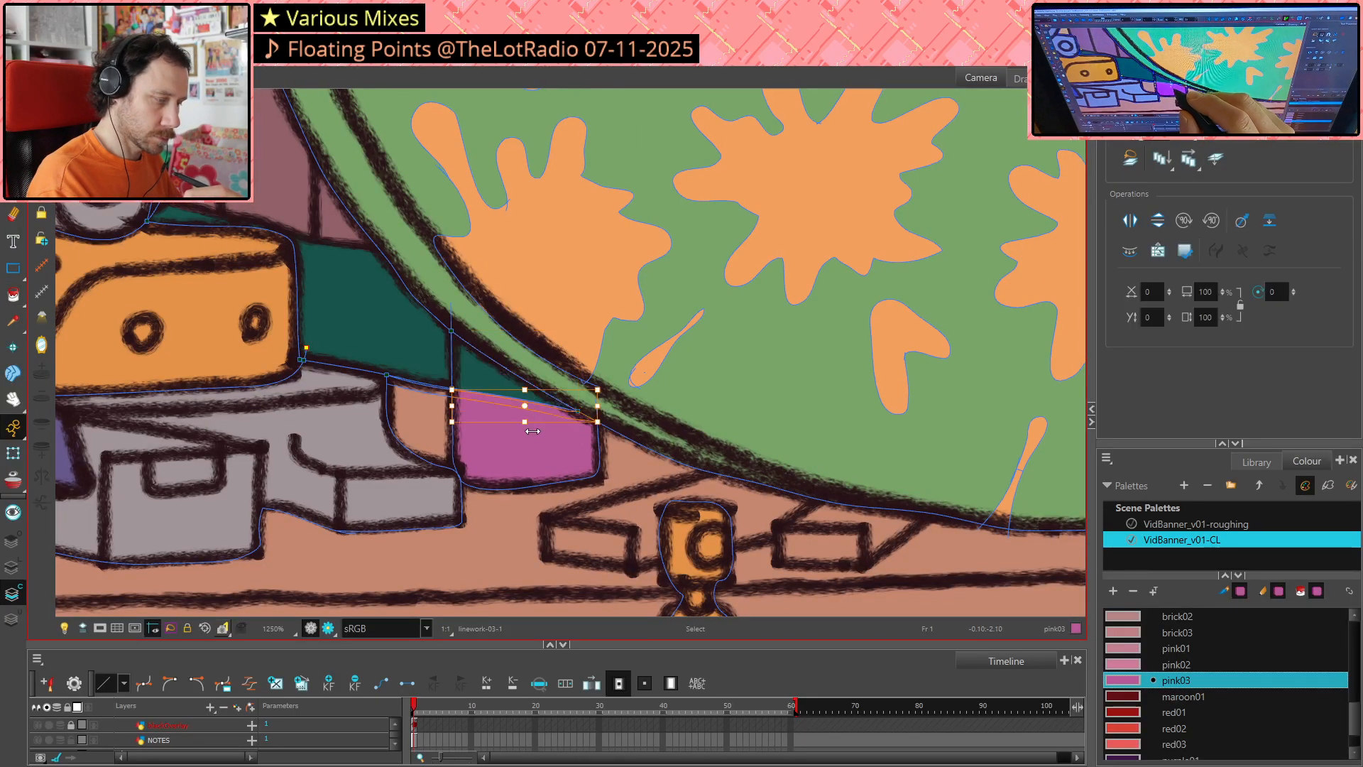
key(Escape)
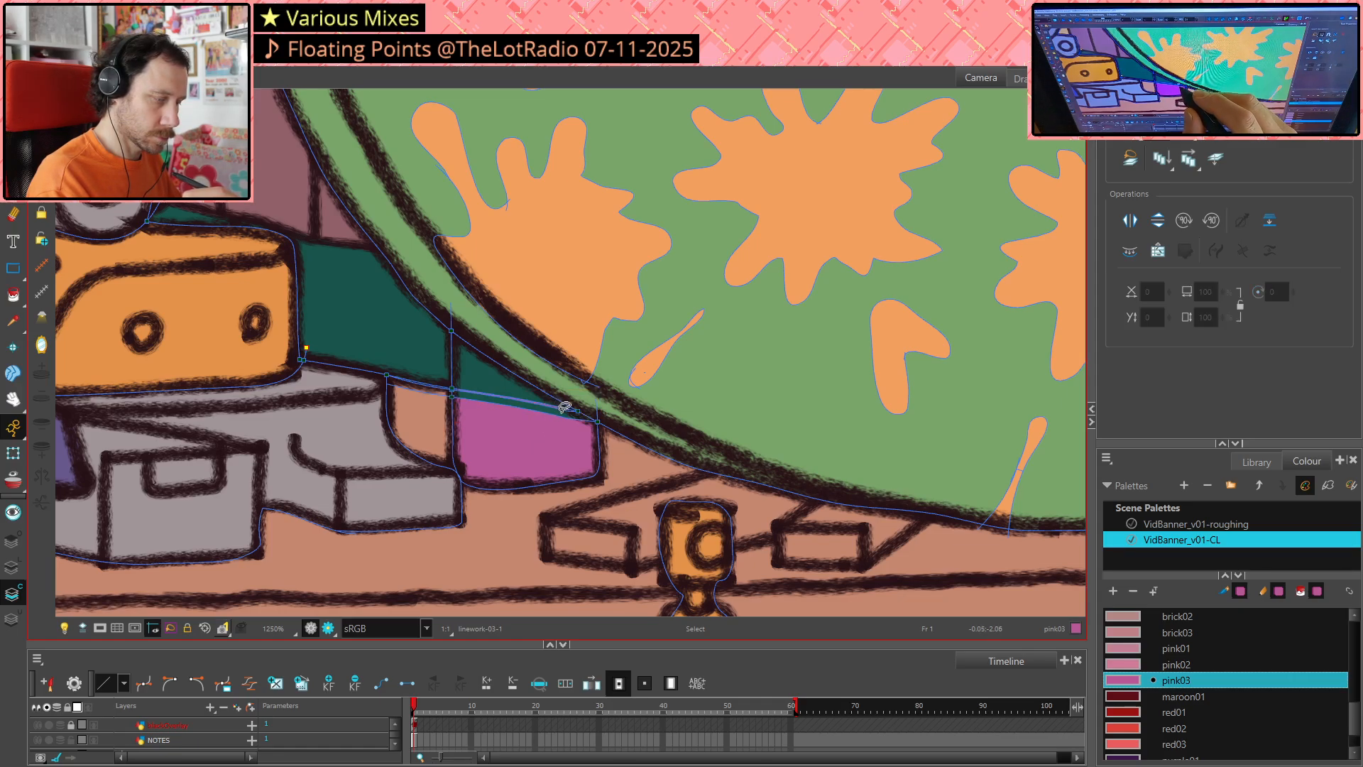
drag(557, 399, 569, 401)
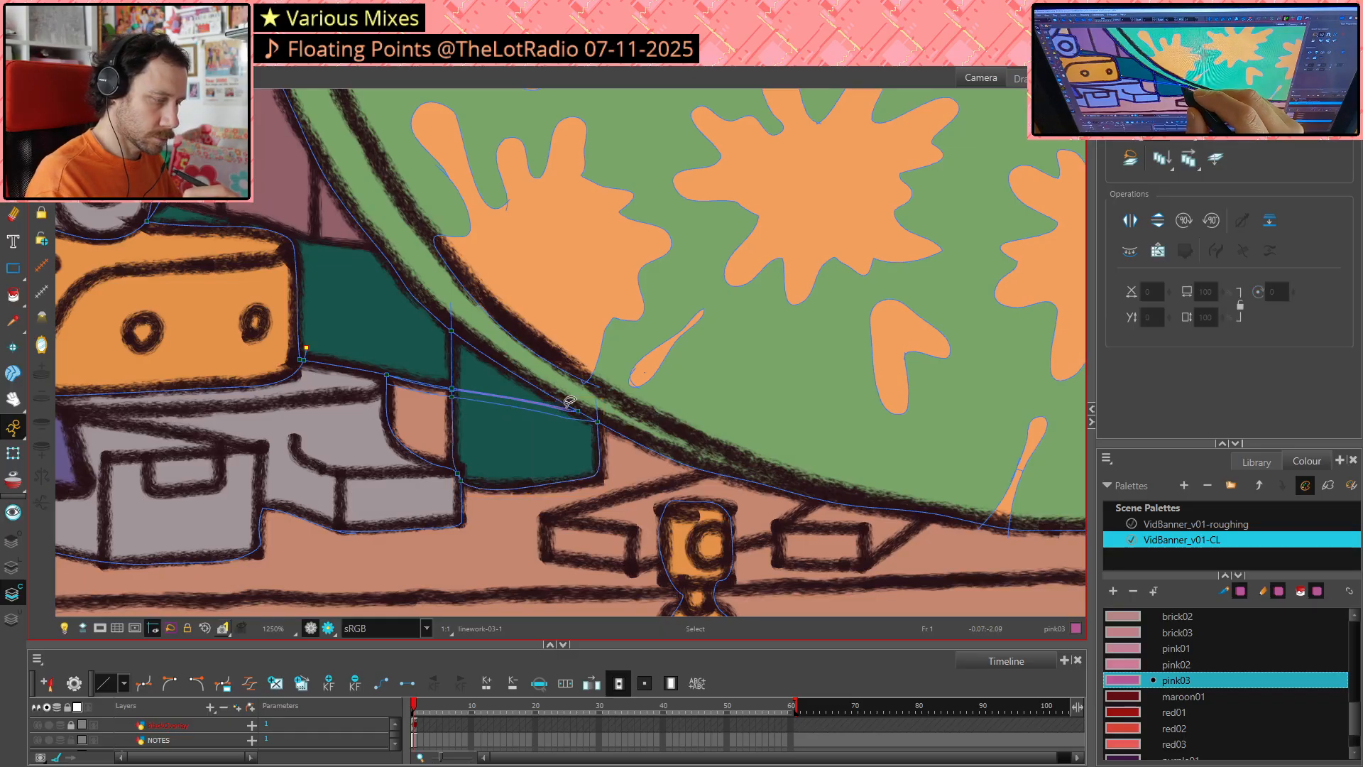
click(566, 412)
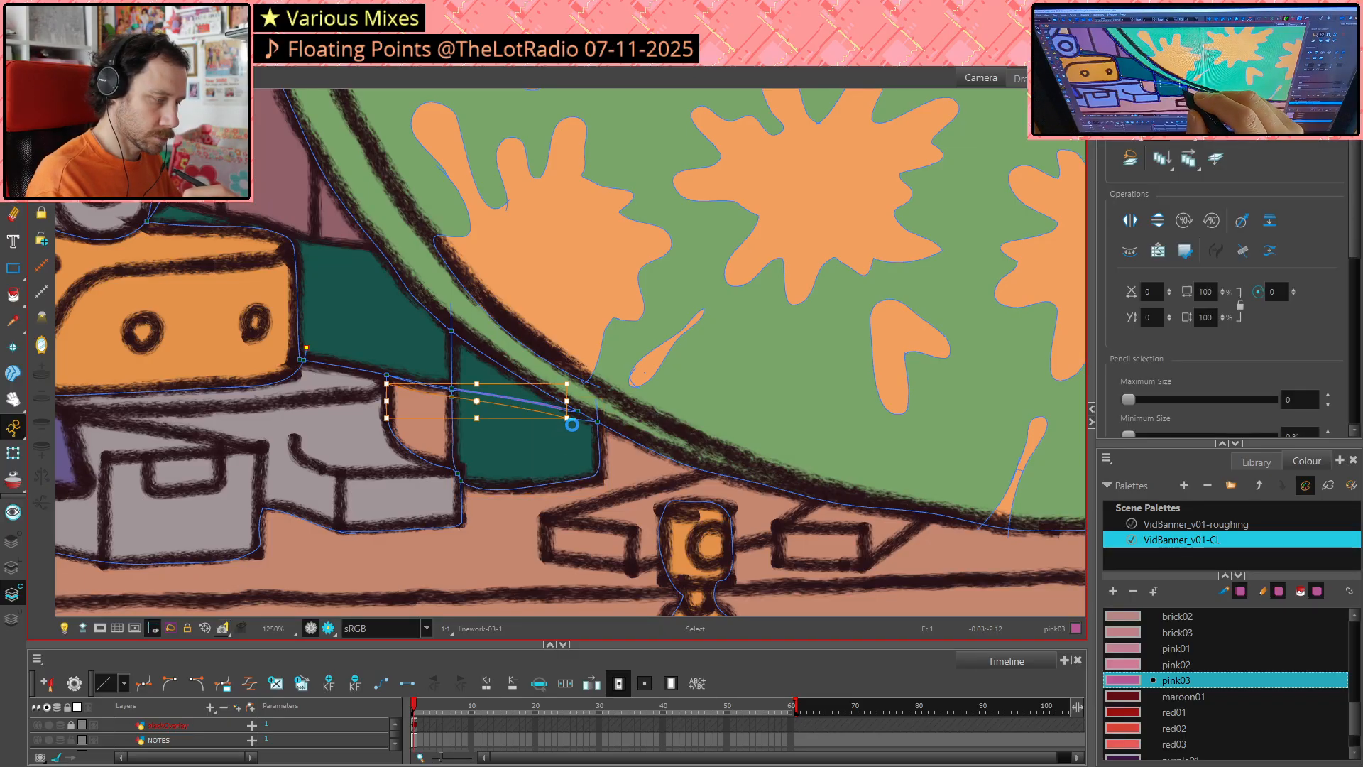
click(579, 426)
click(586, 423)
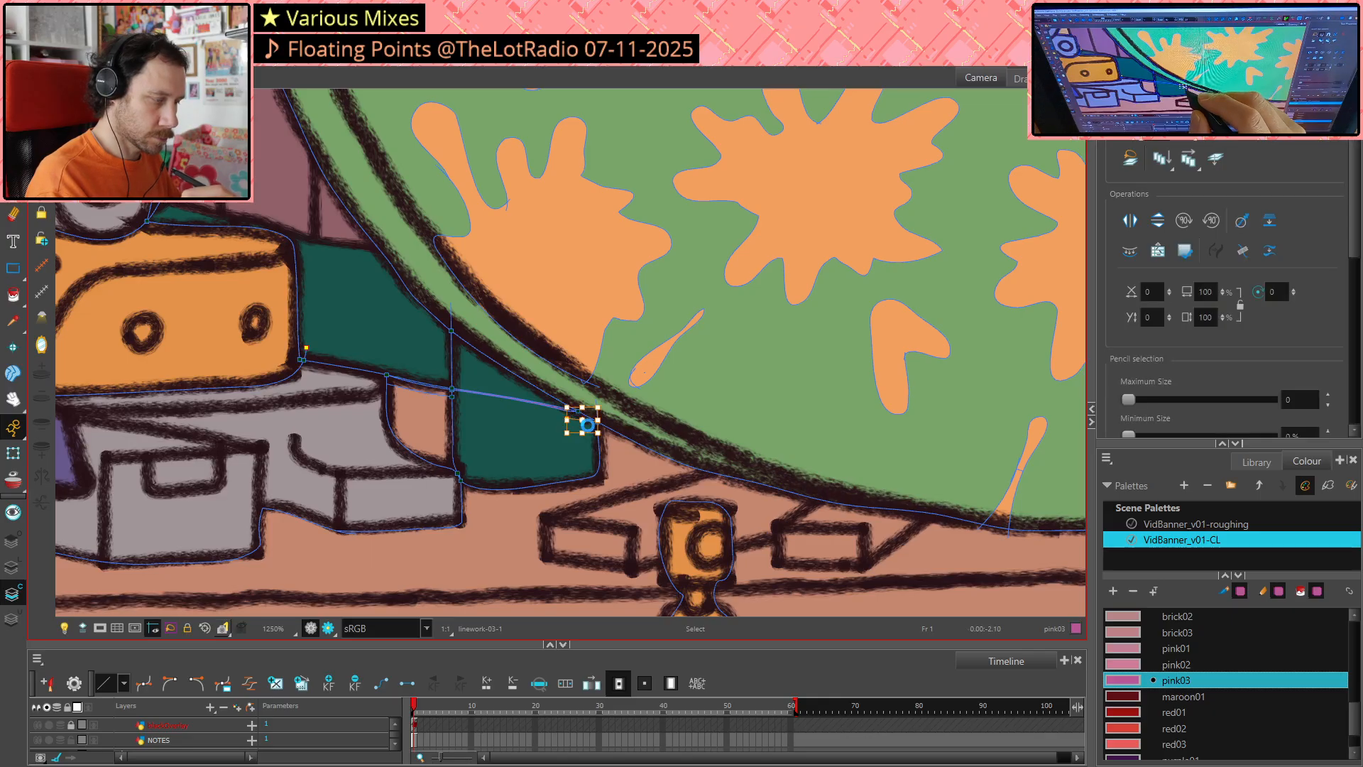
click(588, 422)
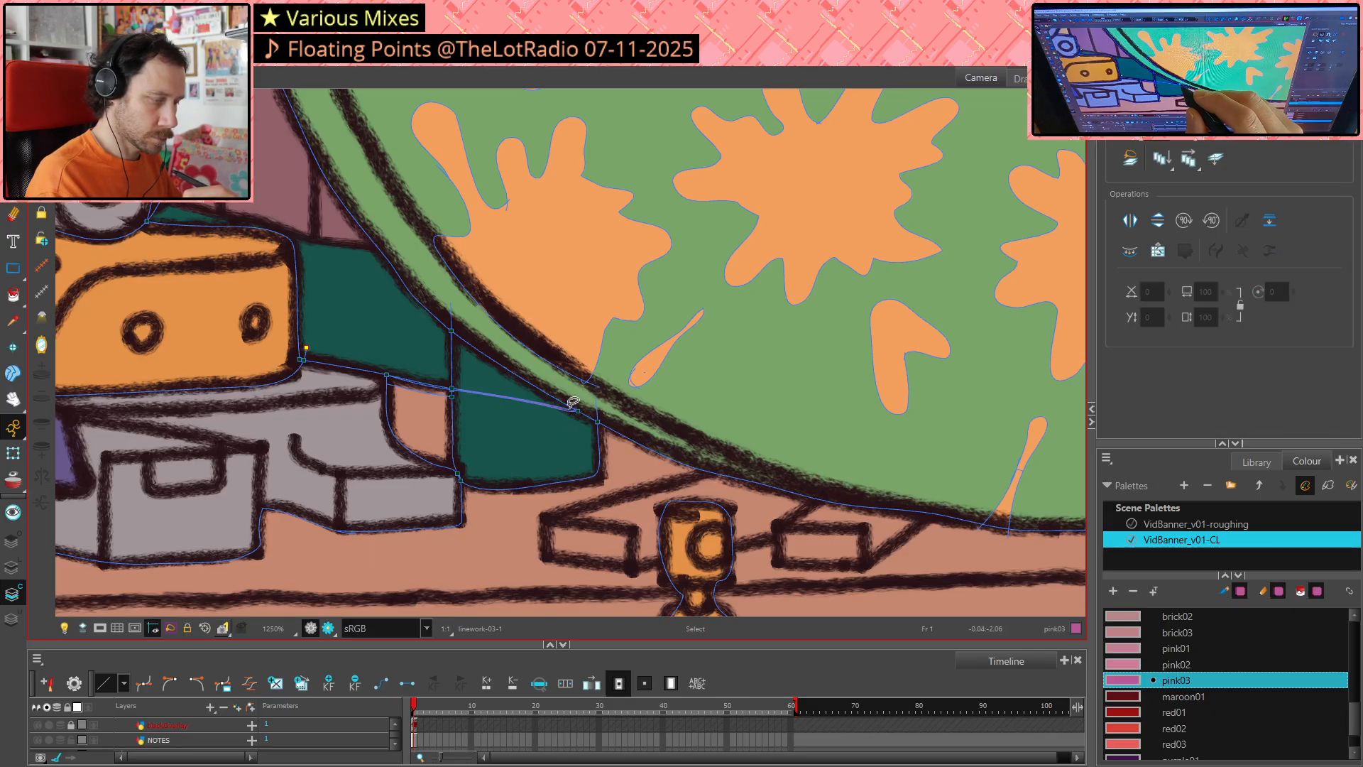
click(567, 409)
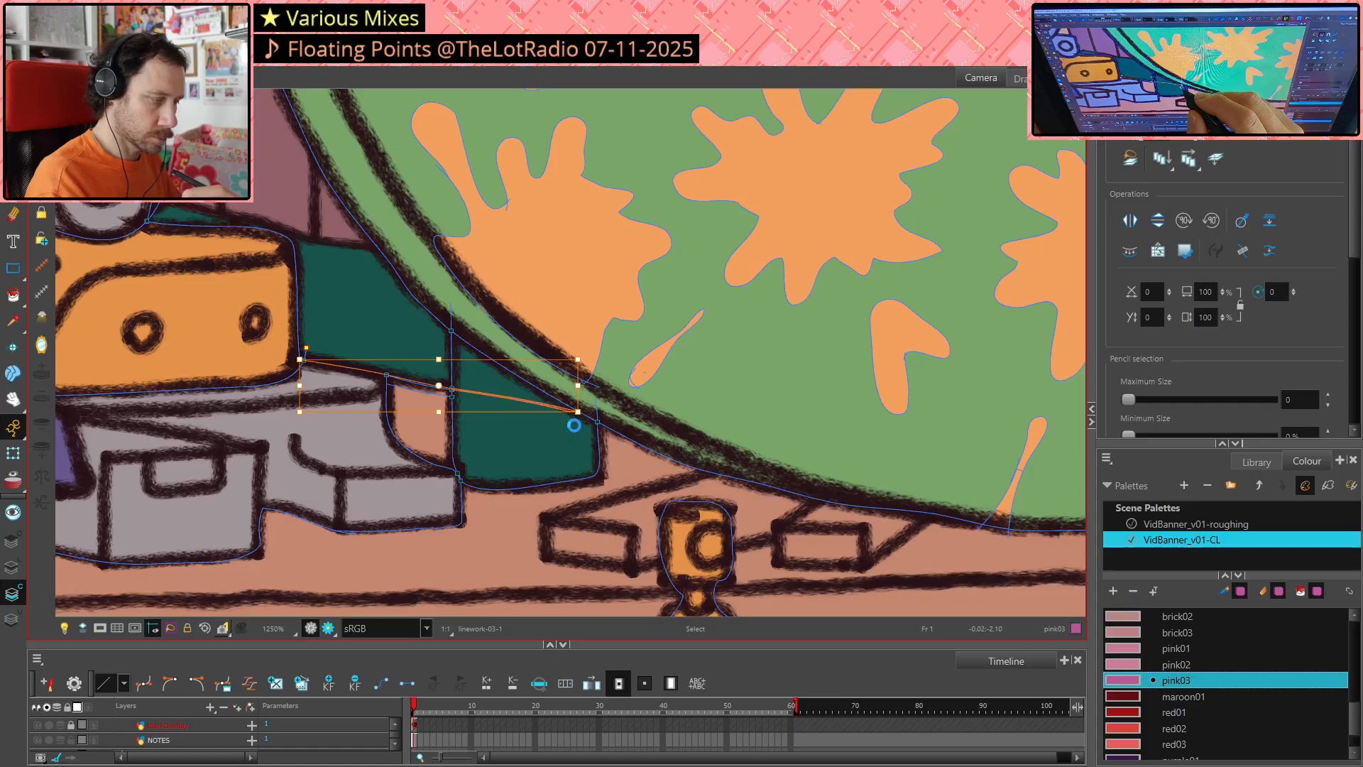
click(575, 426)
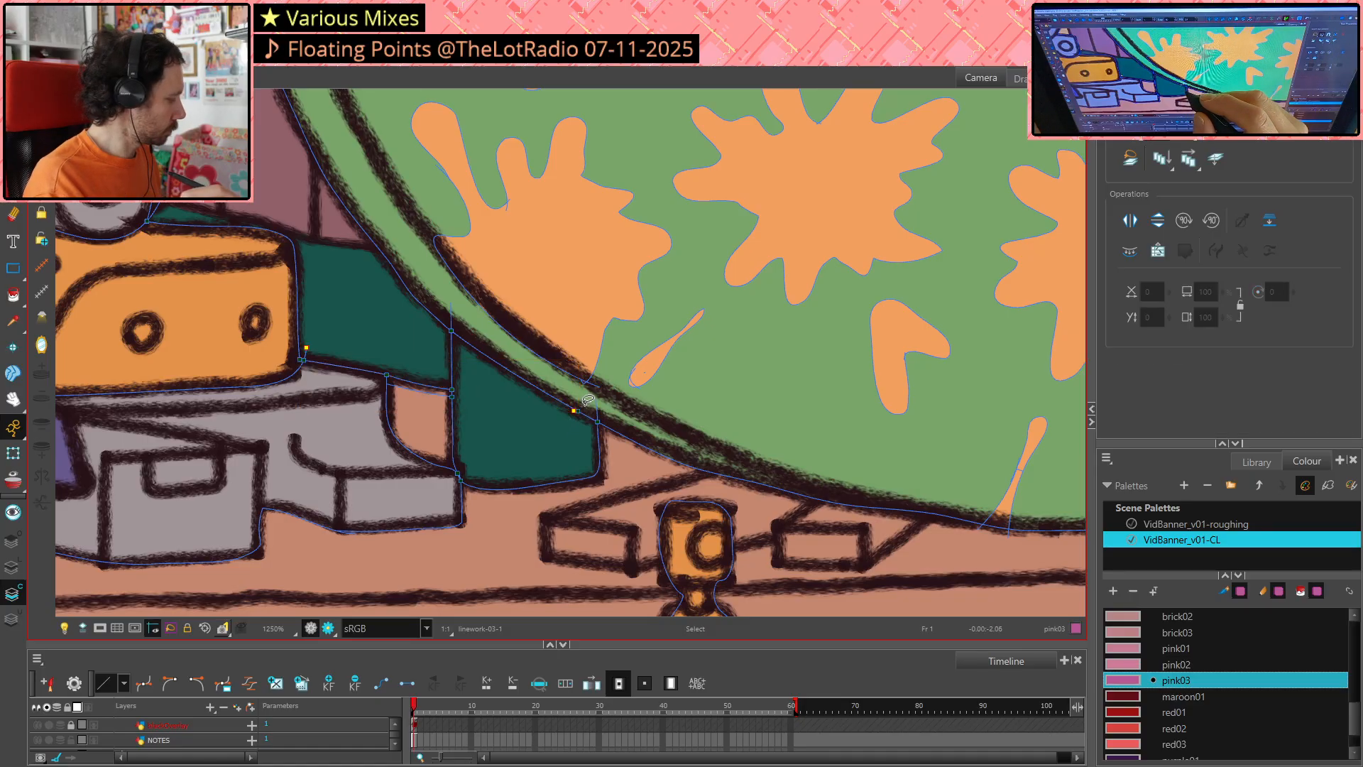
Hide the strokes and refill the whole small pot beneath the green C with pink03
key(k)
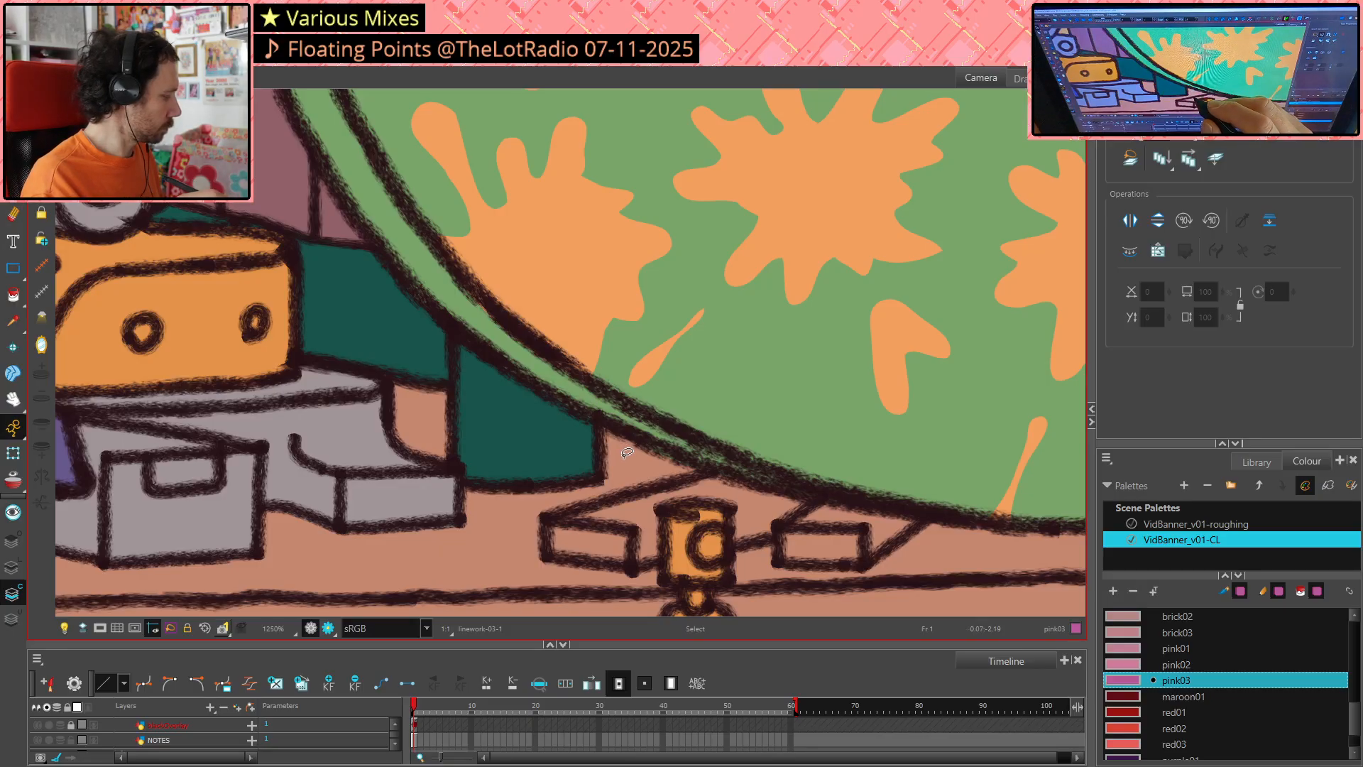
key(alt+i)
click(576, 463)
Switch the paint colour to pink02 and recolour the small pot beneath the green C with it
scroll(853, 470, down, 3)
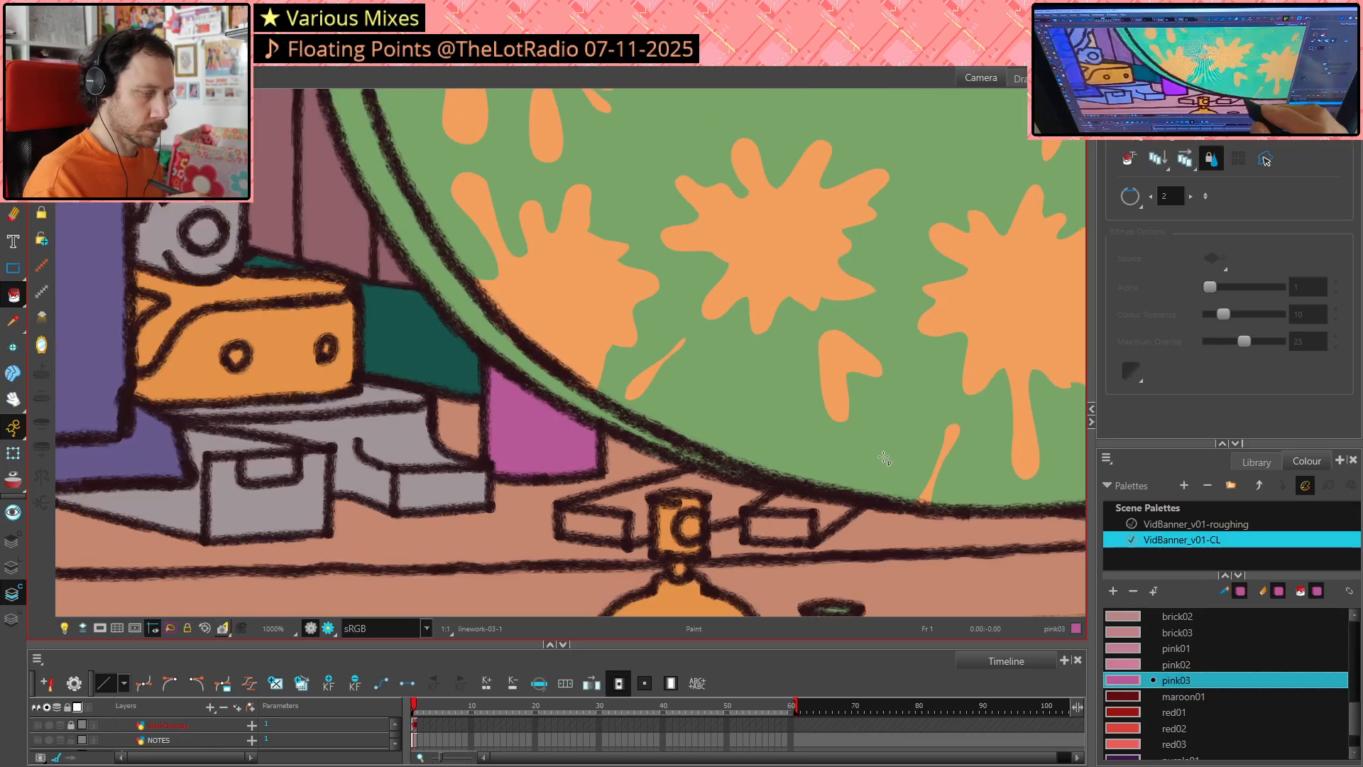
scroll(888, 462, down, 3)
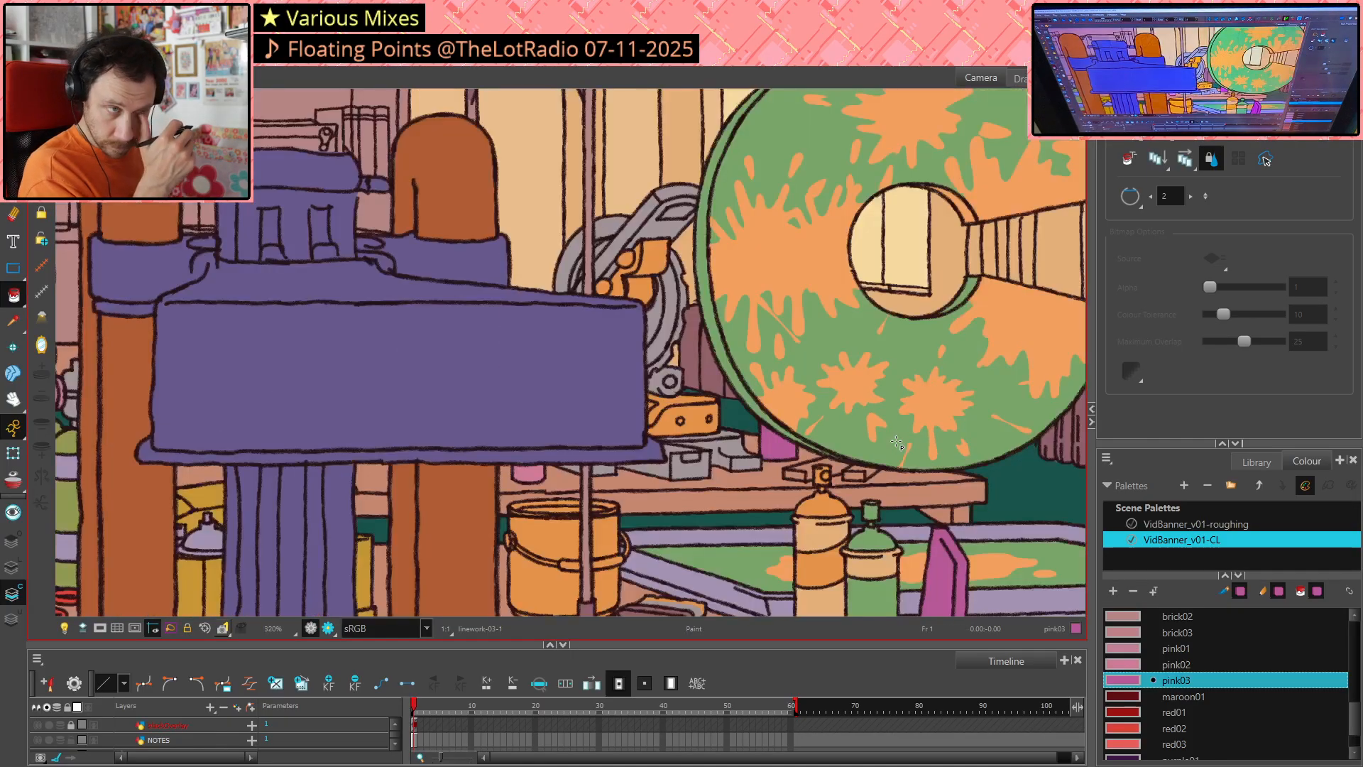
scroll(897, 443, down, 4)
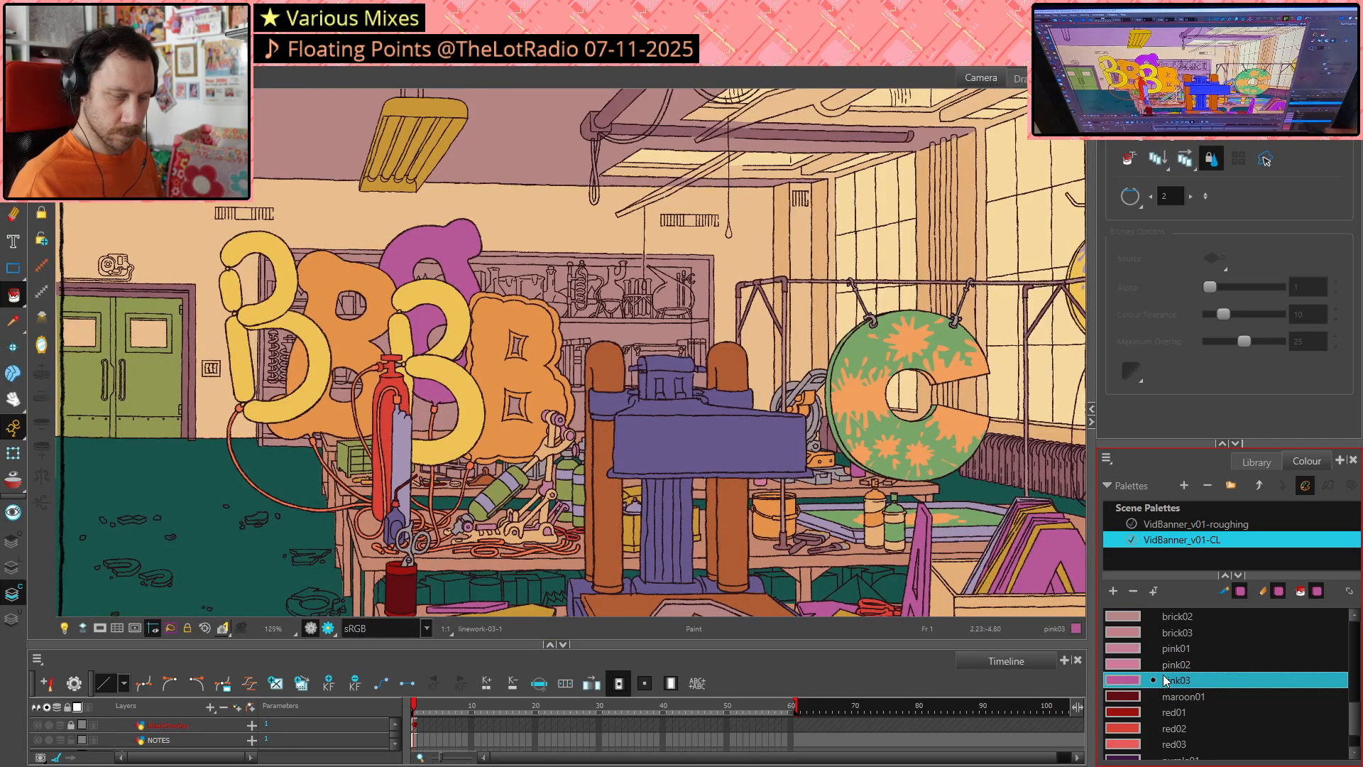
key(Up)
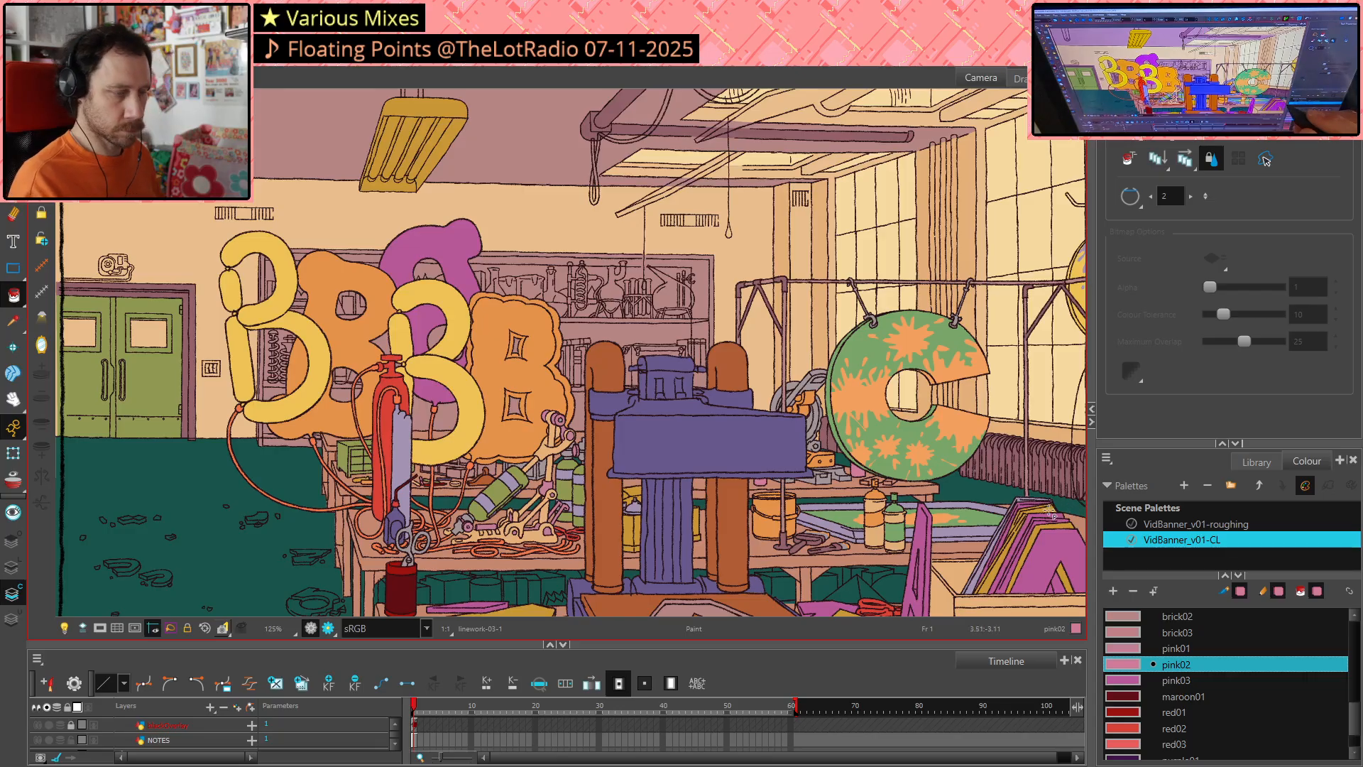
drag(1017, 493, 842, 419)
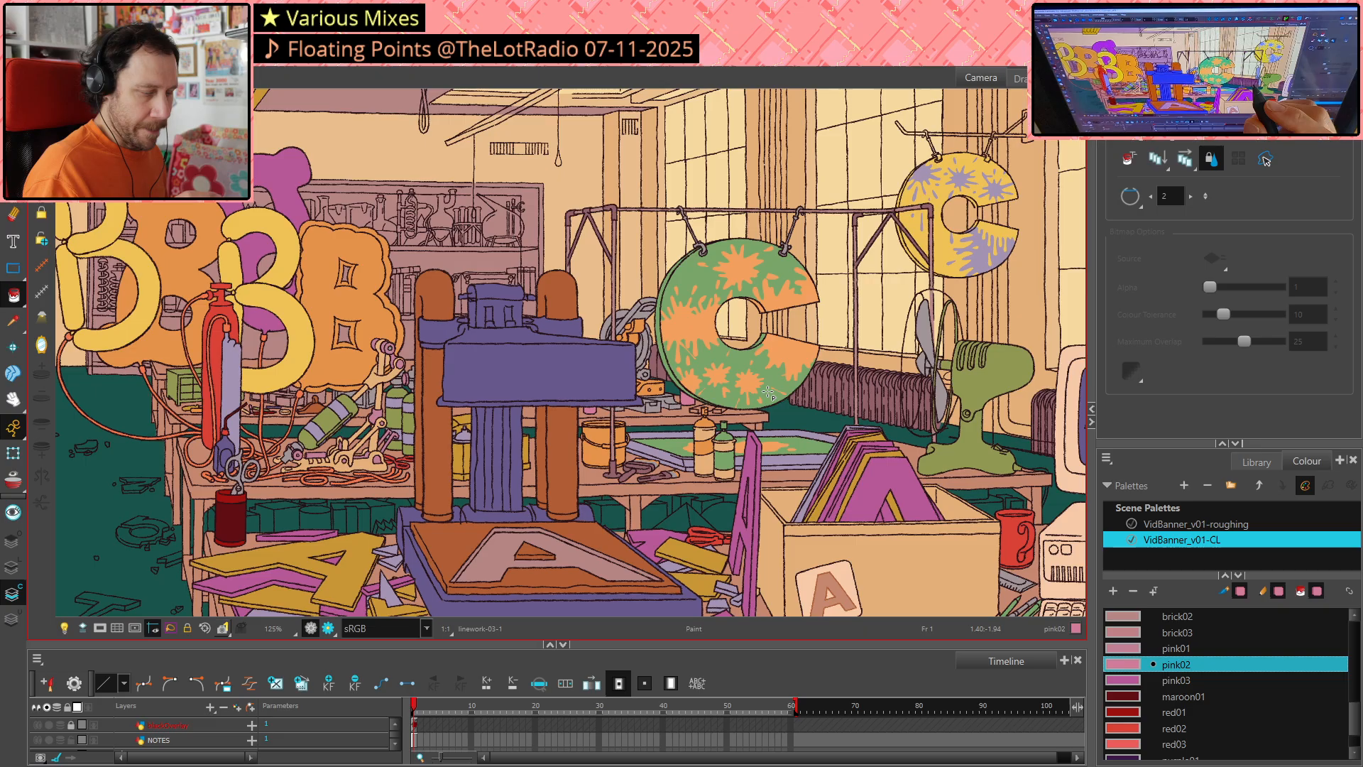
scroll(768, 392, down, 2)
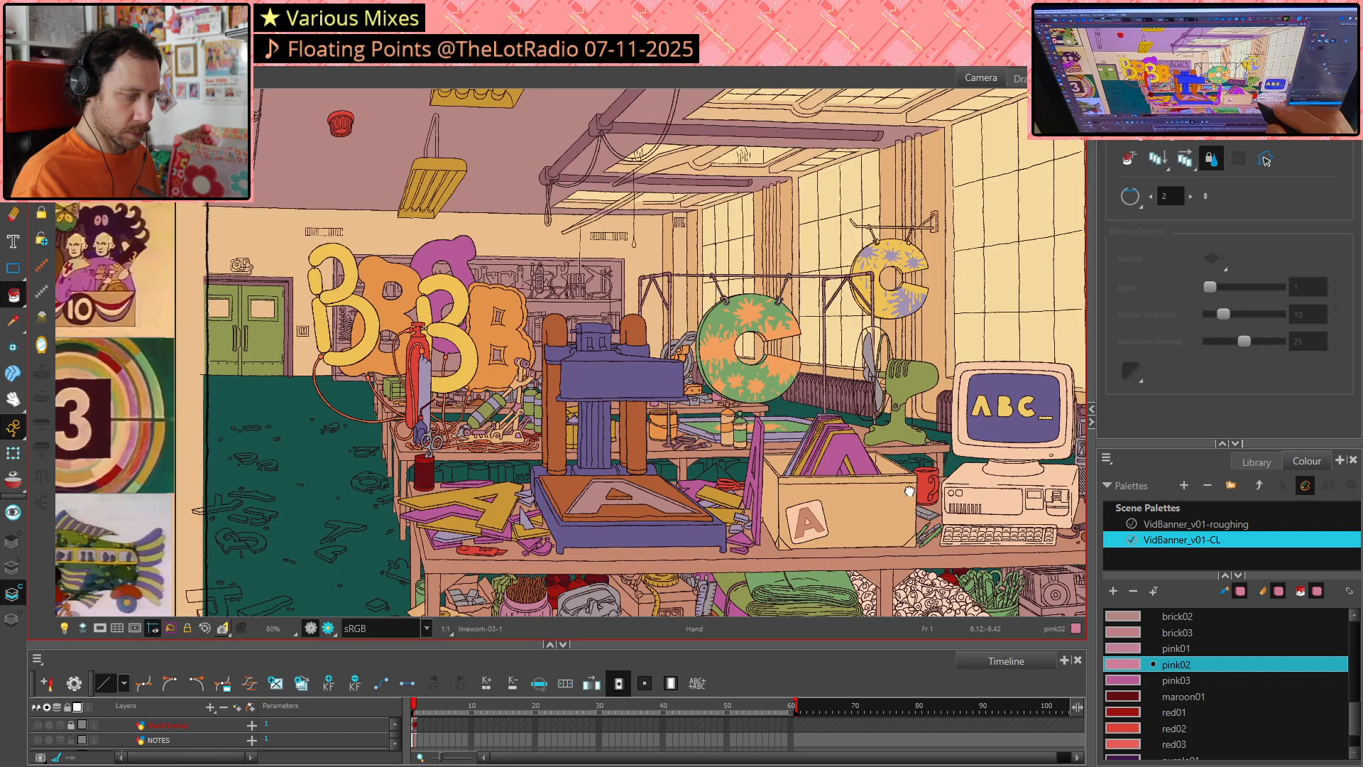
drag(933, 514, 816, 437)
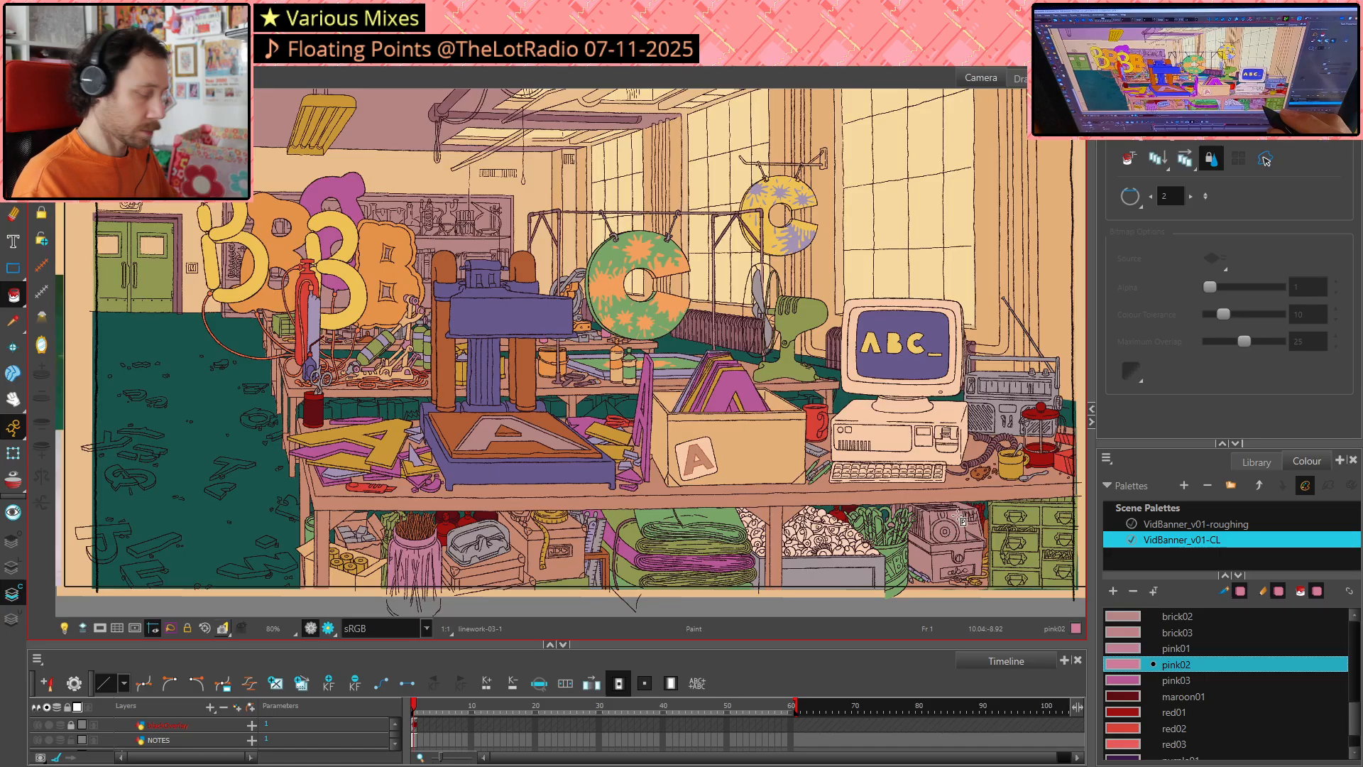
Close the outlines of the small blocks on the bench beneath the green C with Stroke lines and fill them with brick02
key(alt+d)
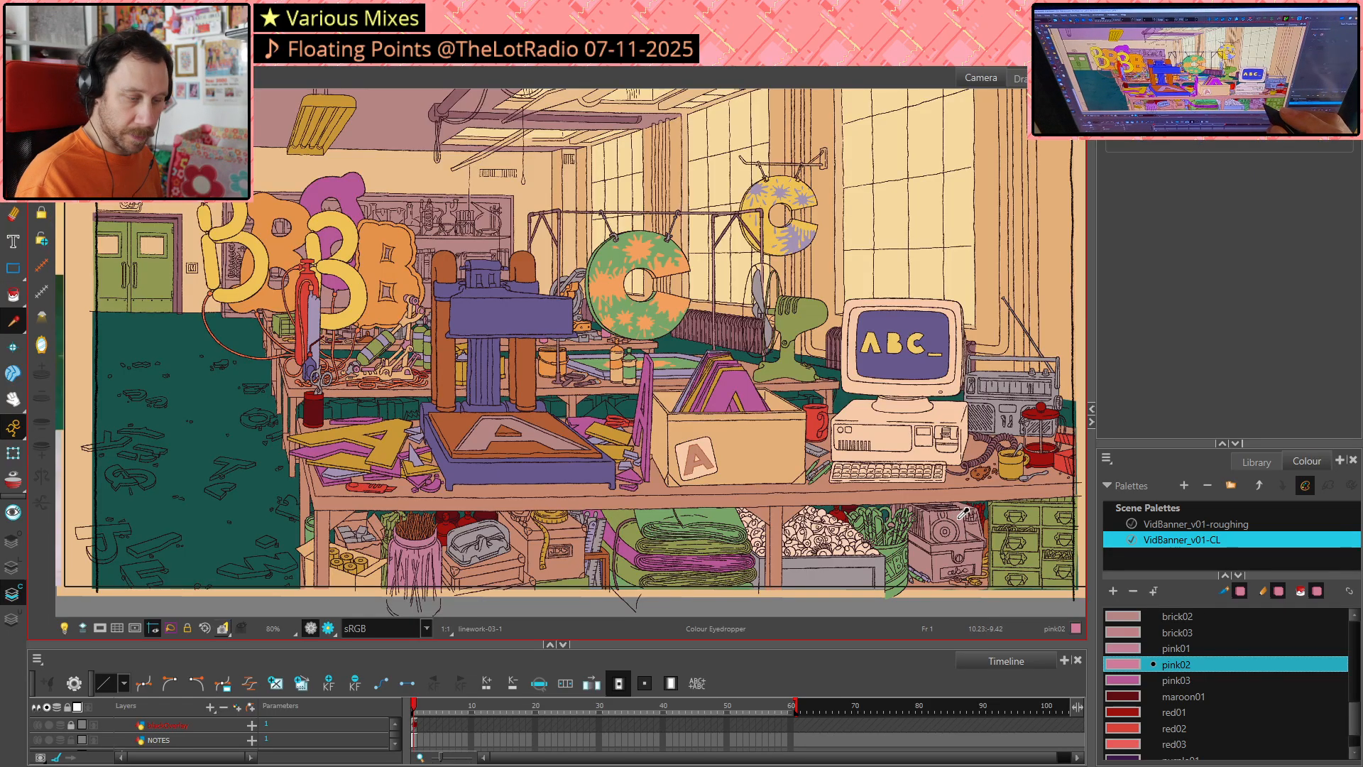
click(632, 336)
scroll(632, 335, up, 5)
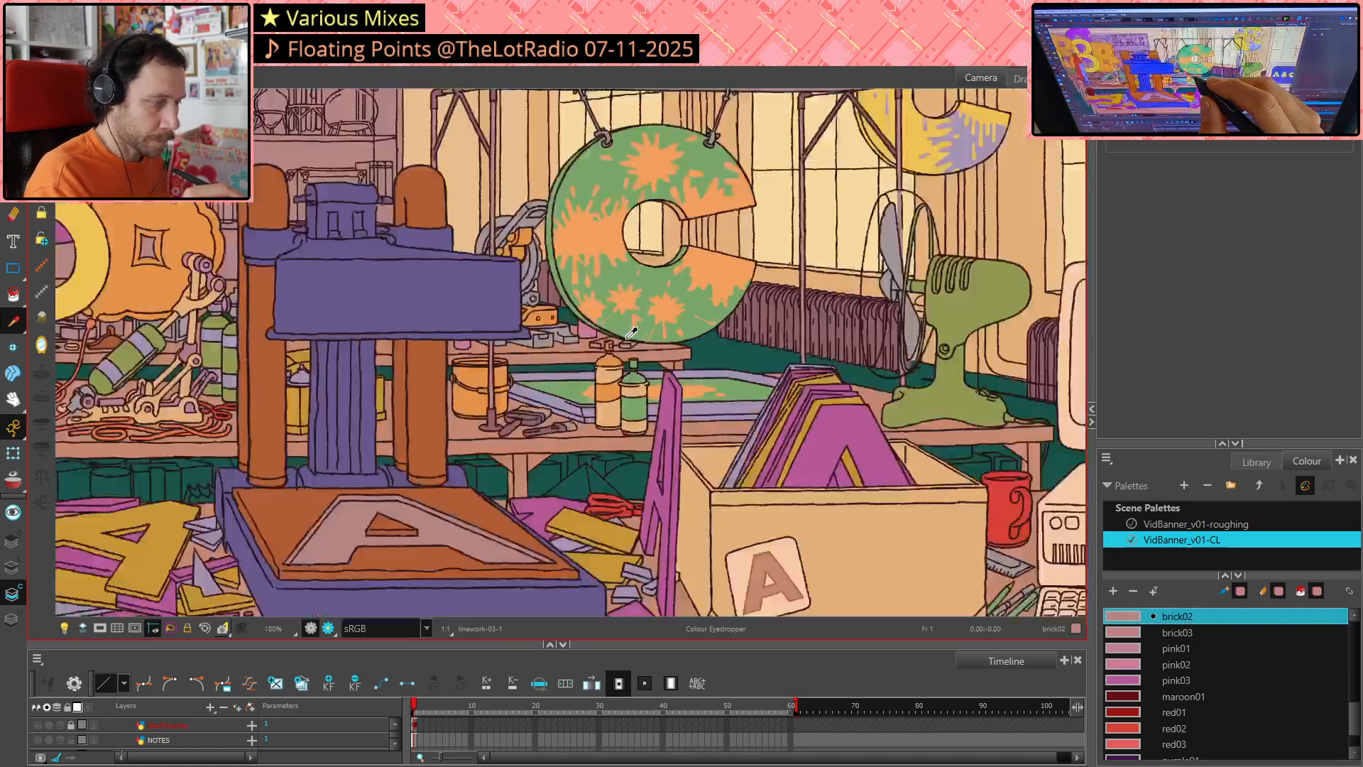
scroll(632, 336, up, 4)
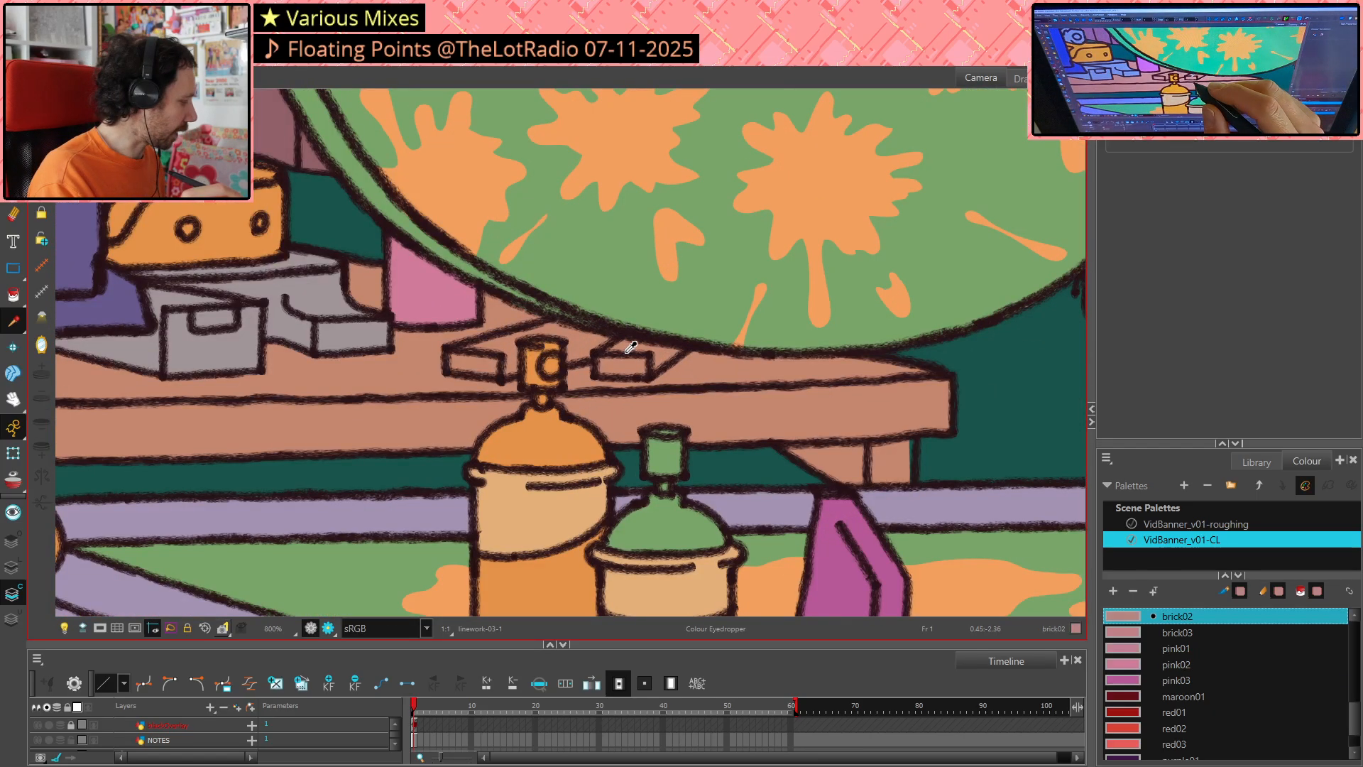
key(alt+k)
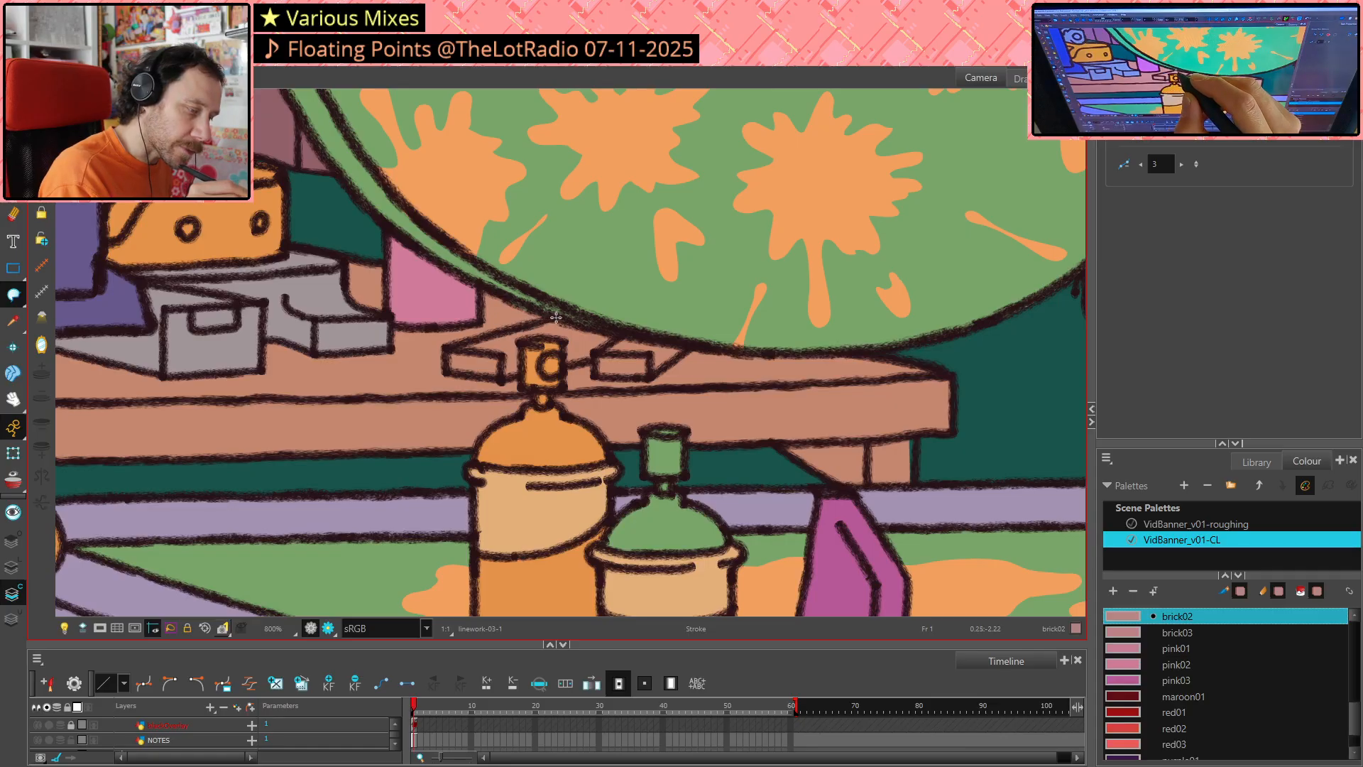
mouse_move(556, 317)
mouse_down()
mouse_move(446, 348)
mouse_move(445, 367)
mouse_move(502, 377)
mouse_move(536, 339)
mouse_move(560, 343)
mouse_move(568, 366)
mouse_move(593, 360)
mouse_move(596, 377)
mouse_move(697, 339)
mouse_up()
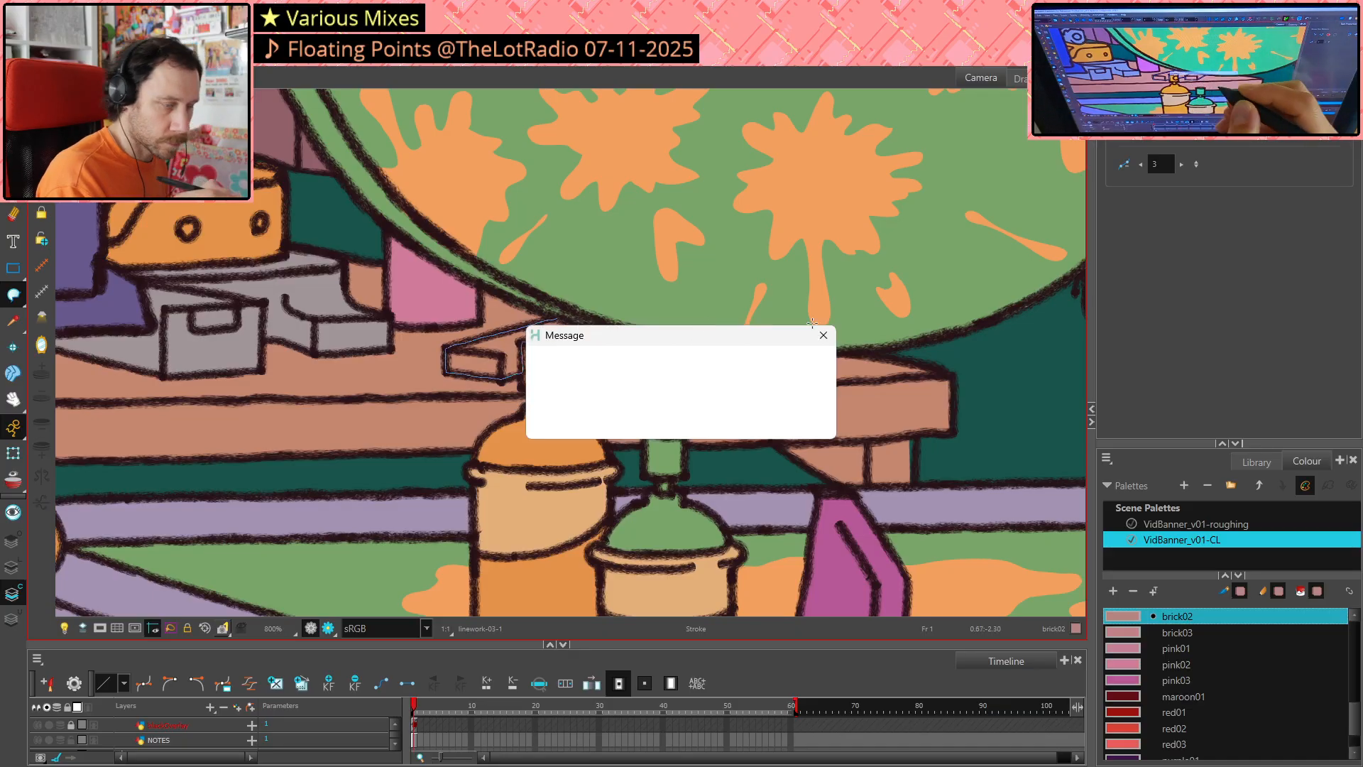
click(693, 410)
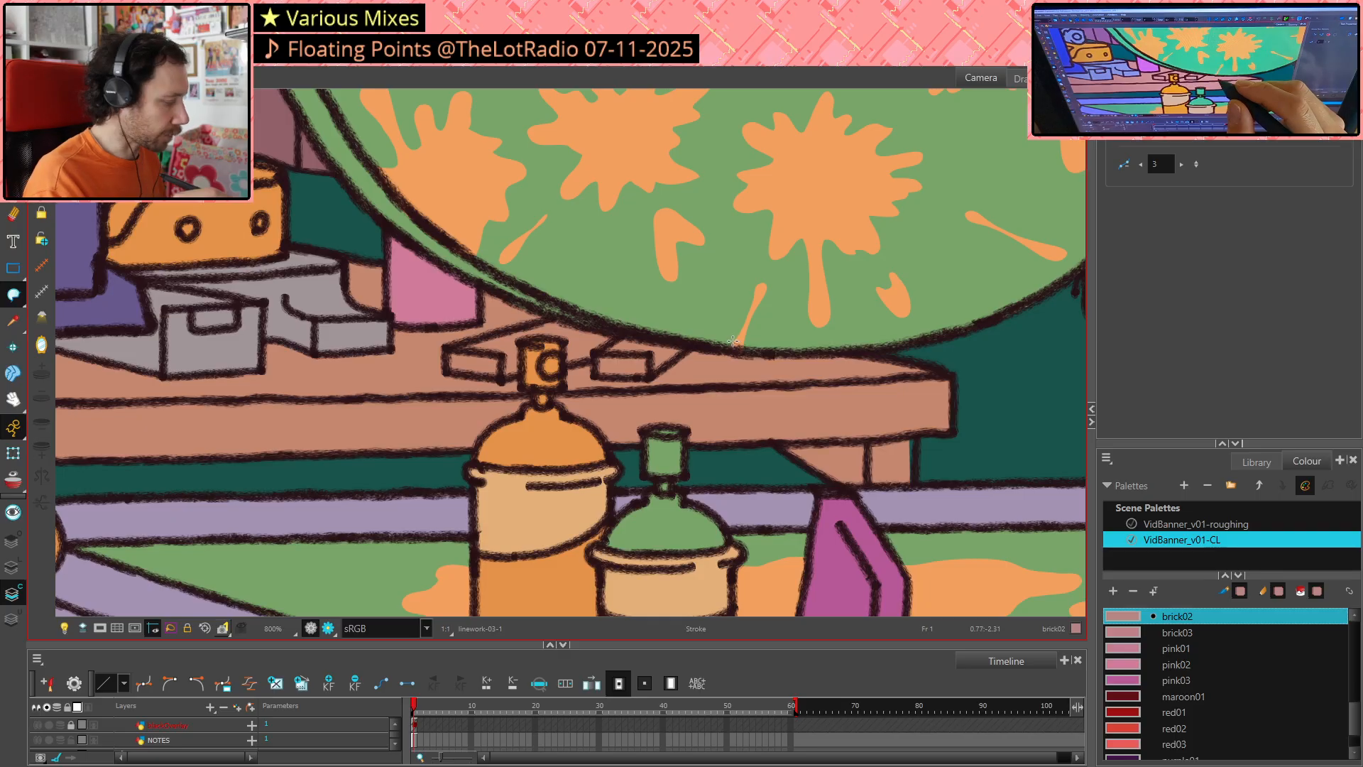
key(k)
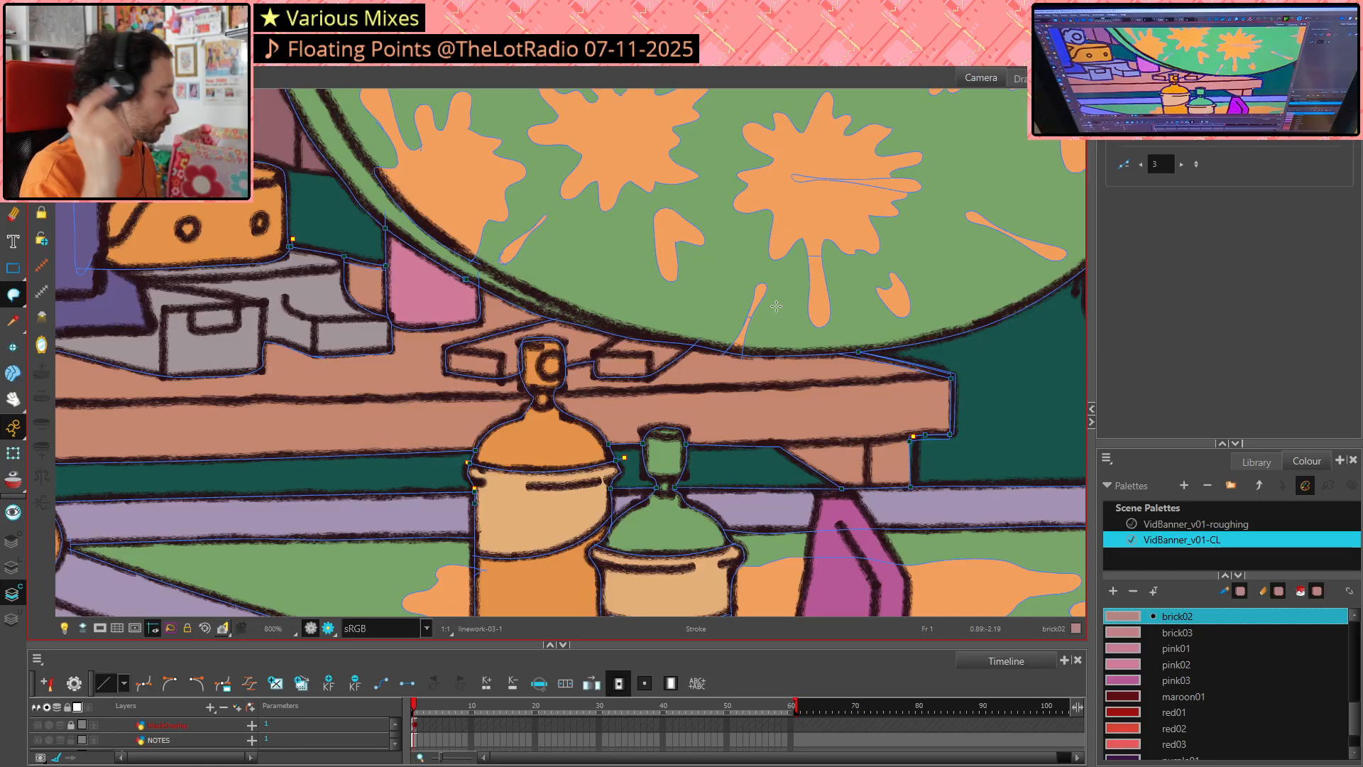
key(alt+i)
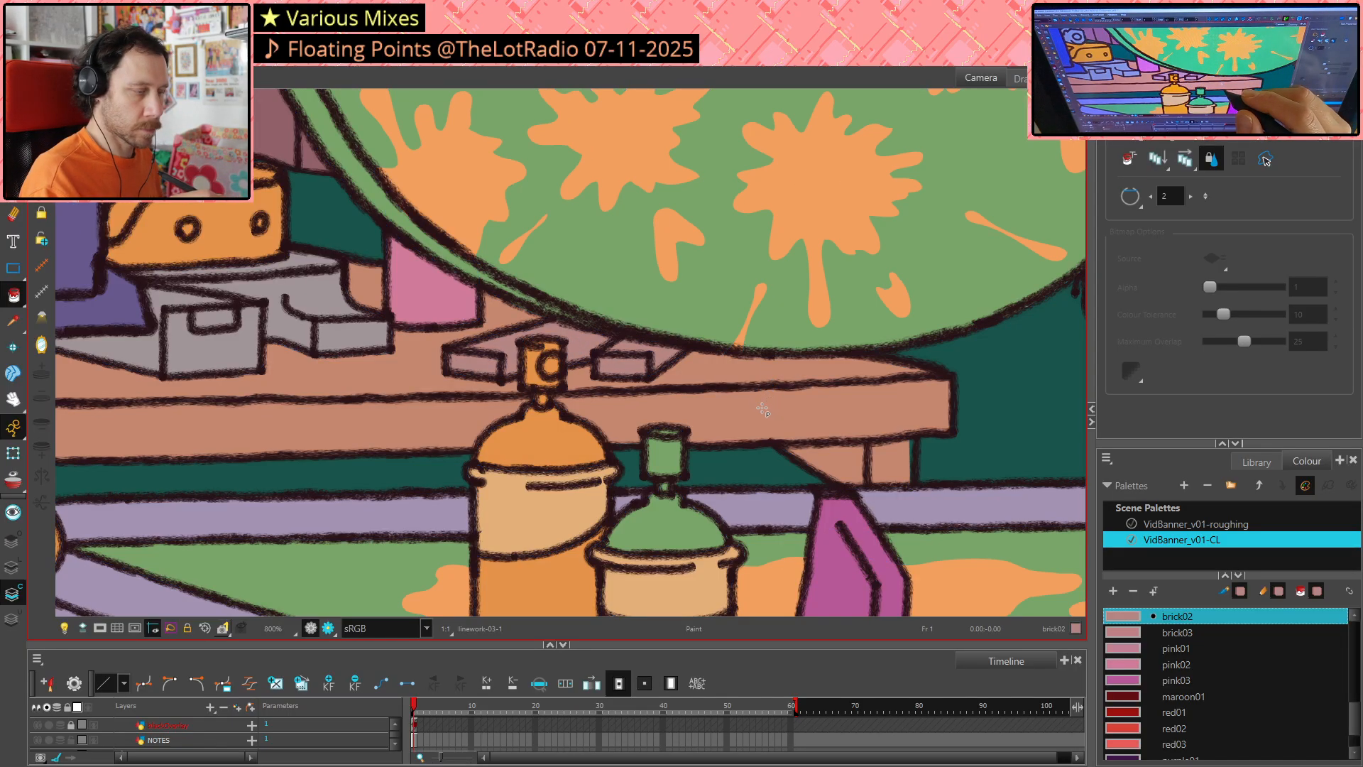
In the line art, erase the line ends overshooting the diagonal edge beside the dark red can, removing the diagonal only while erasing
scroll(764, 405, down, 2)
scroll(762, 410, down, 5)
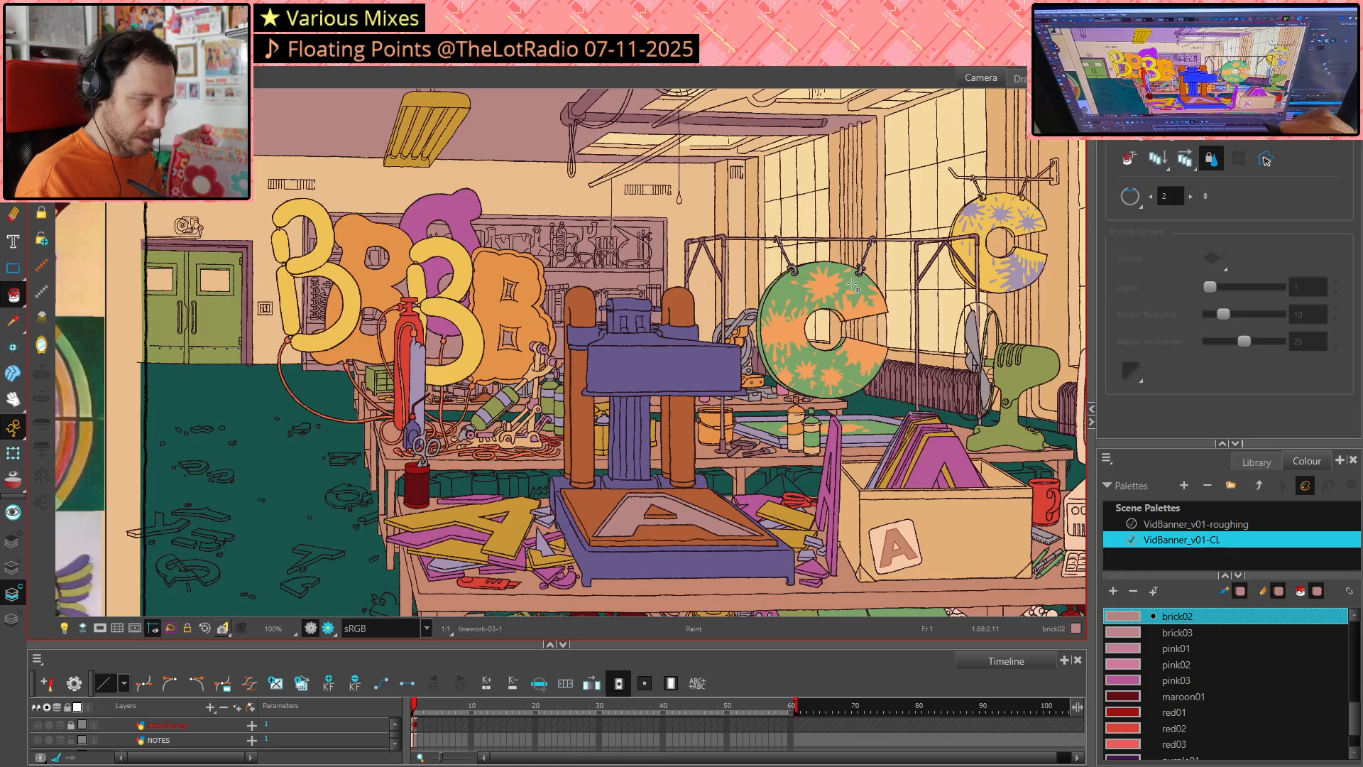
key(2)
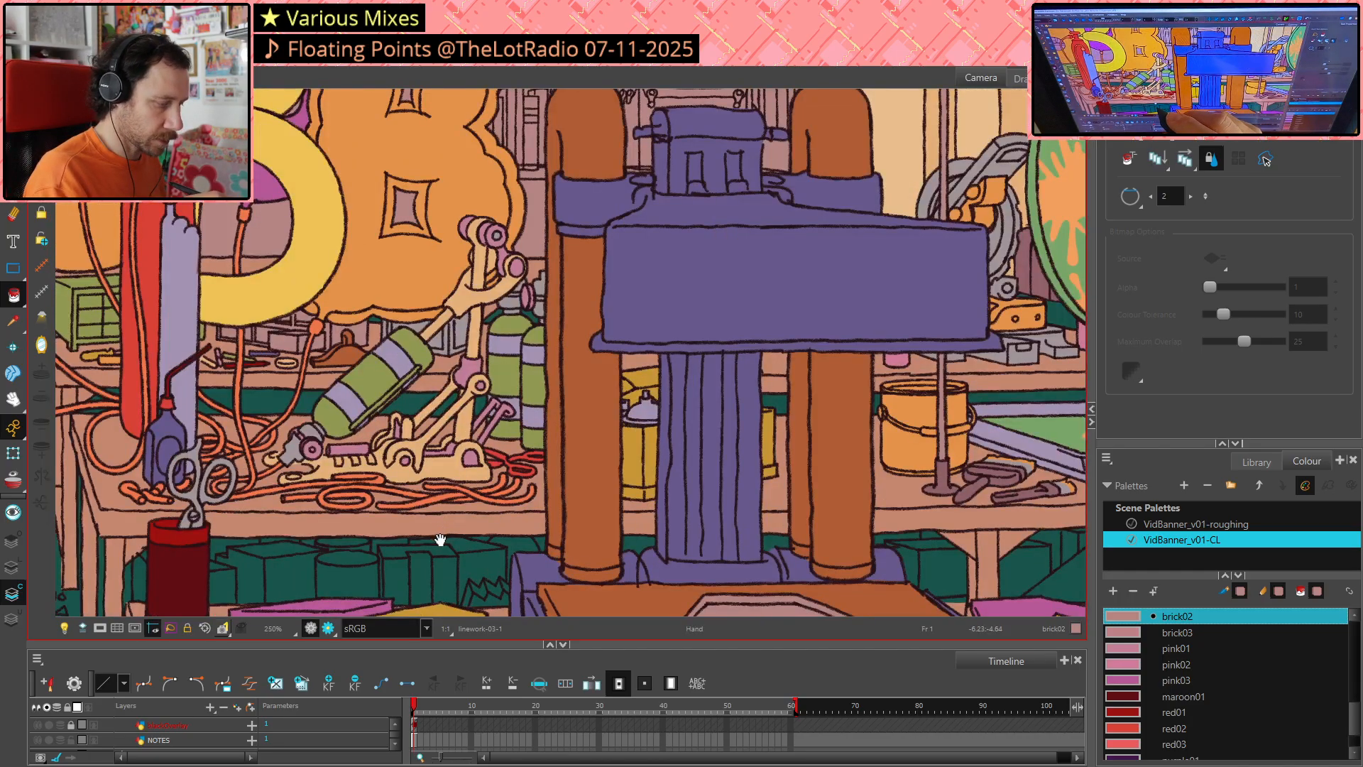
drag(441, 542, 820, 374)
key(2)
key(2)
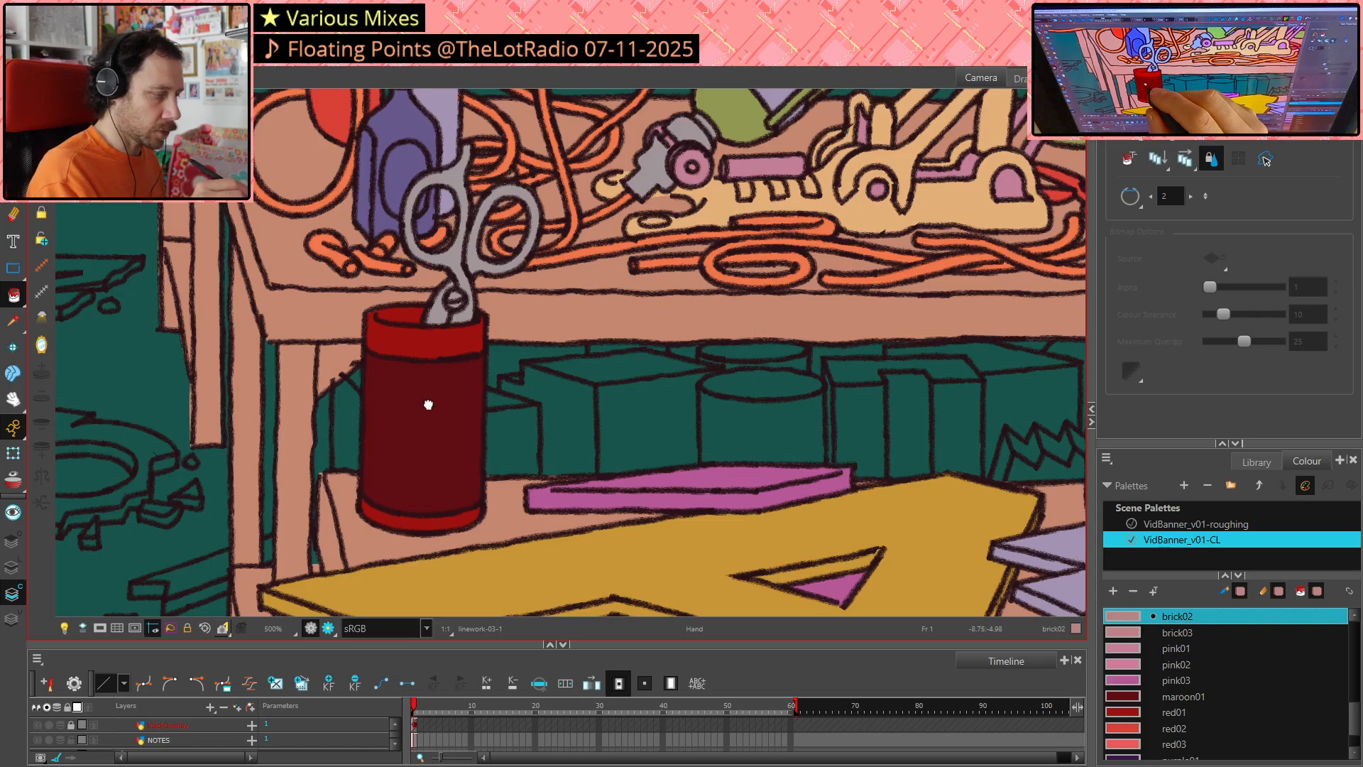
key(2)
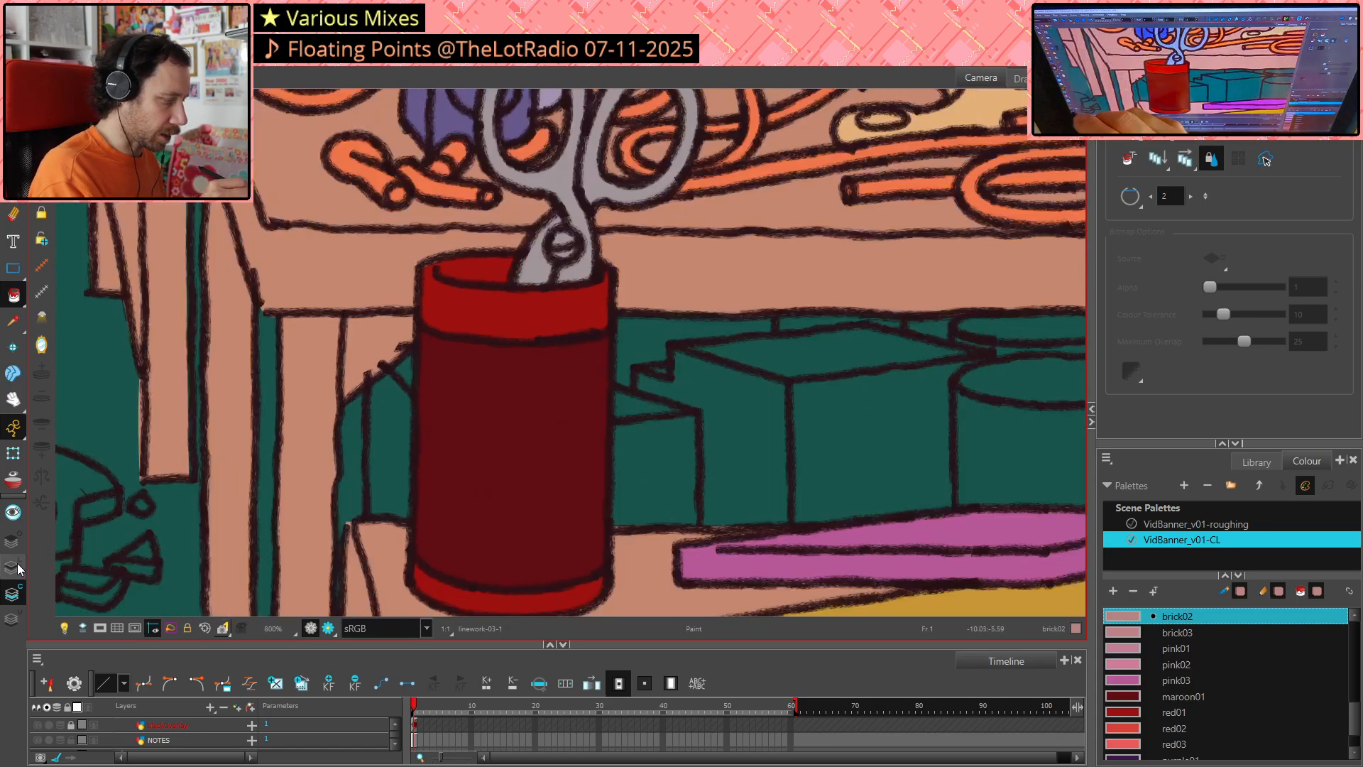
click(14, 567)
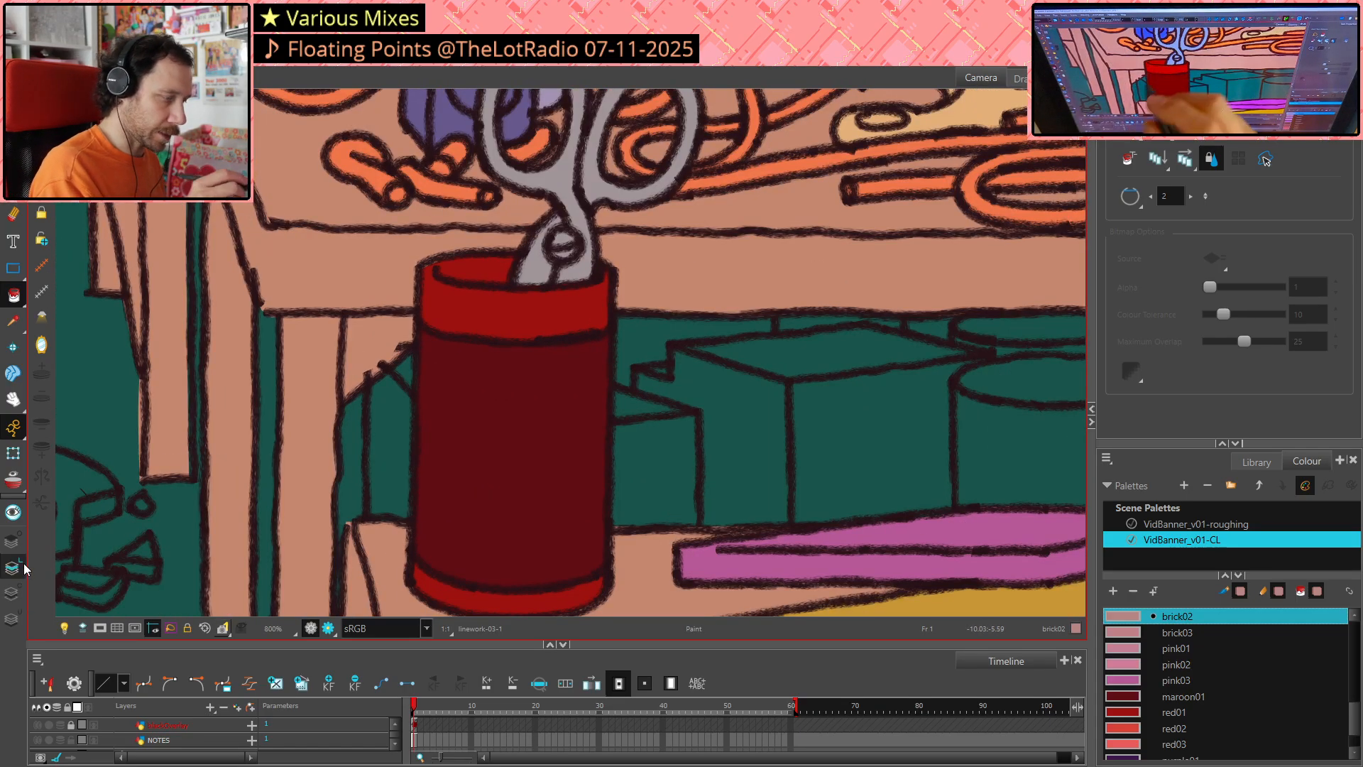
key(alt+s)
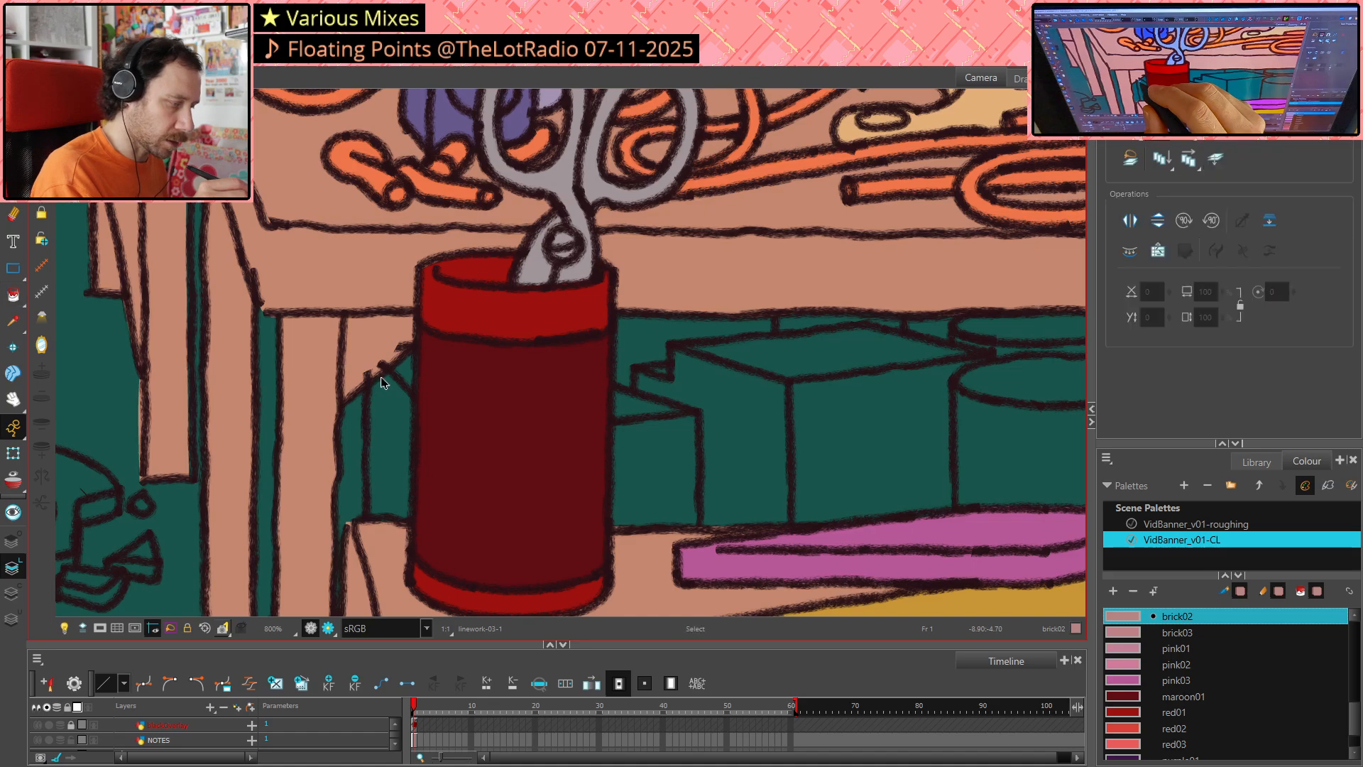
click(388, 396)
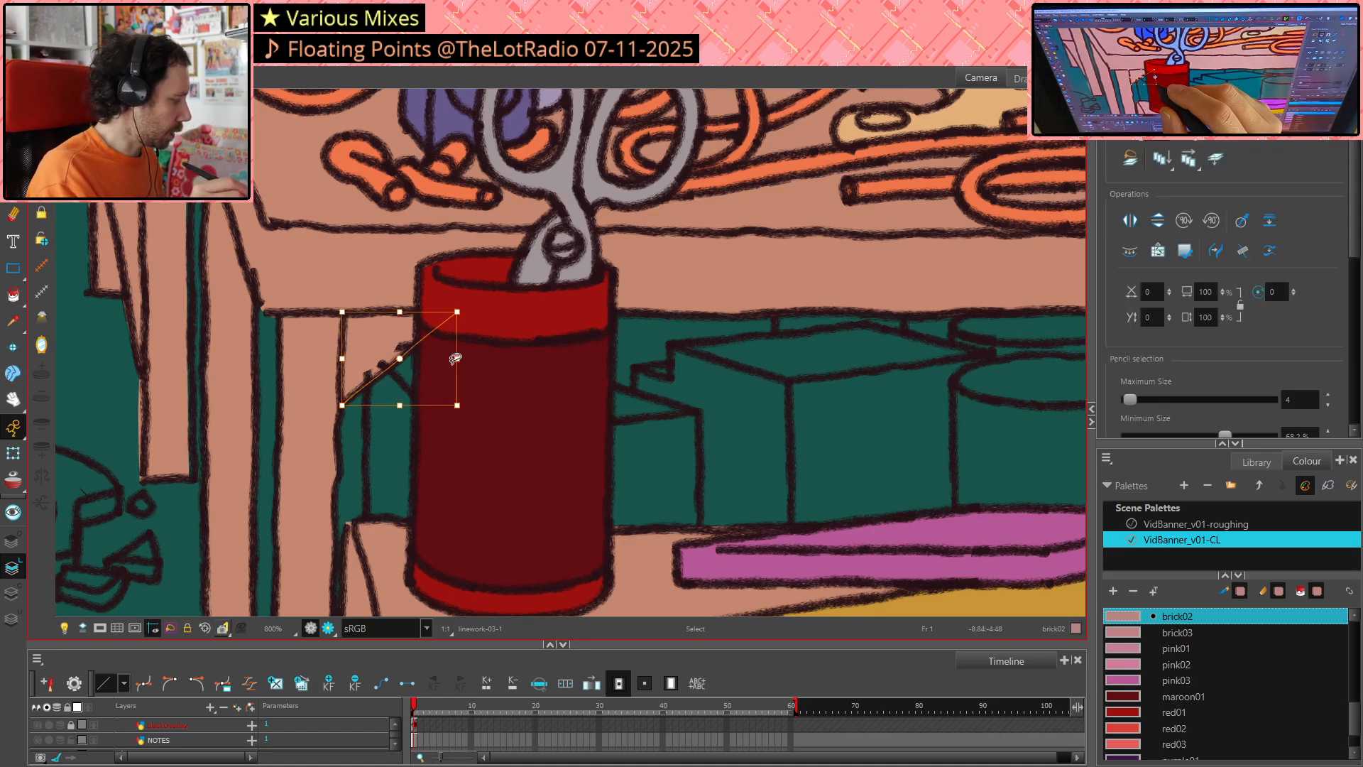
key(Delete)
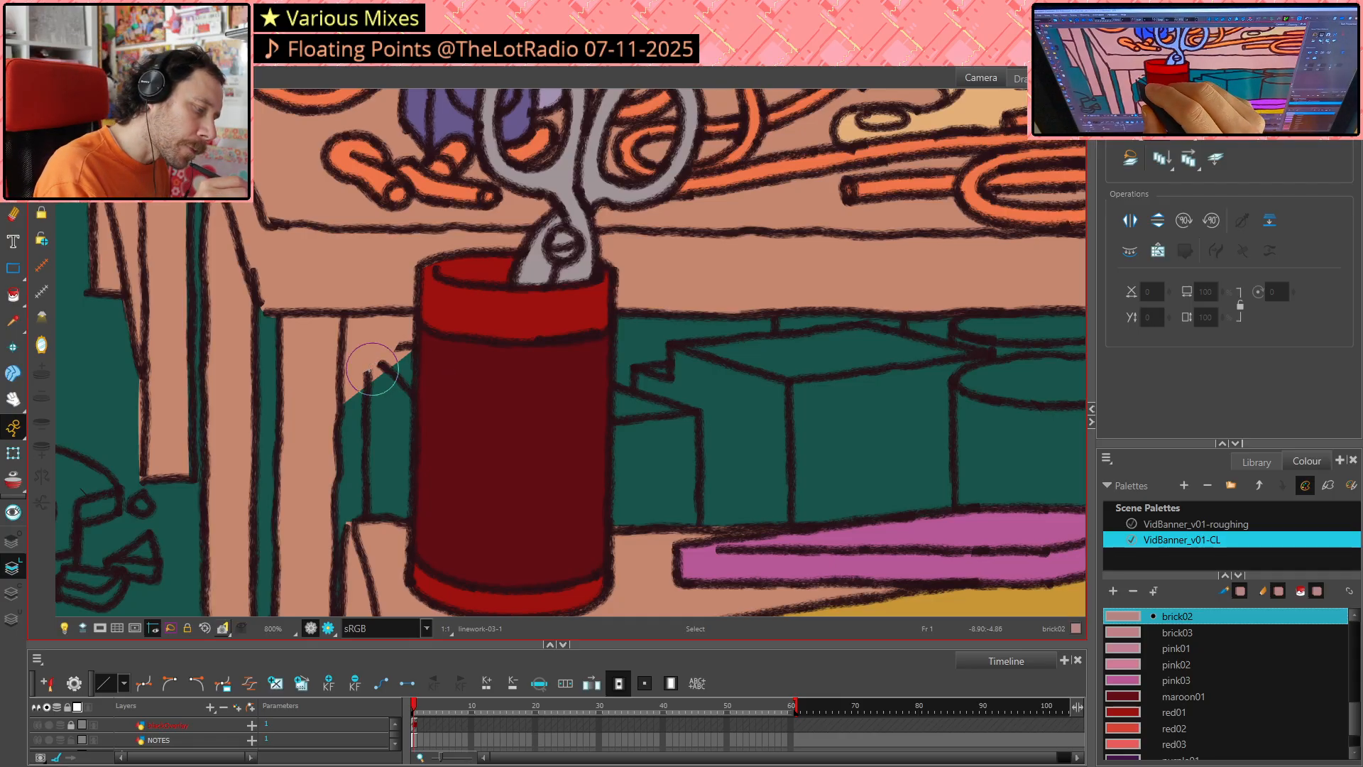
key(alt+e)
drag(359, 380, 408, 346)
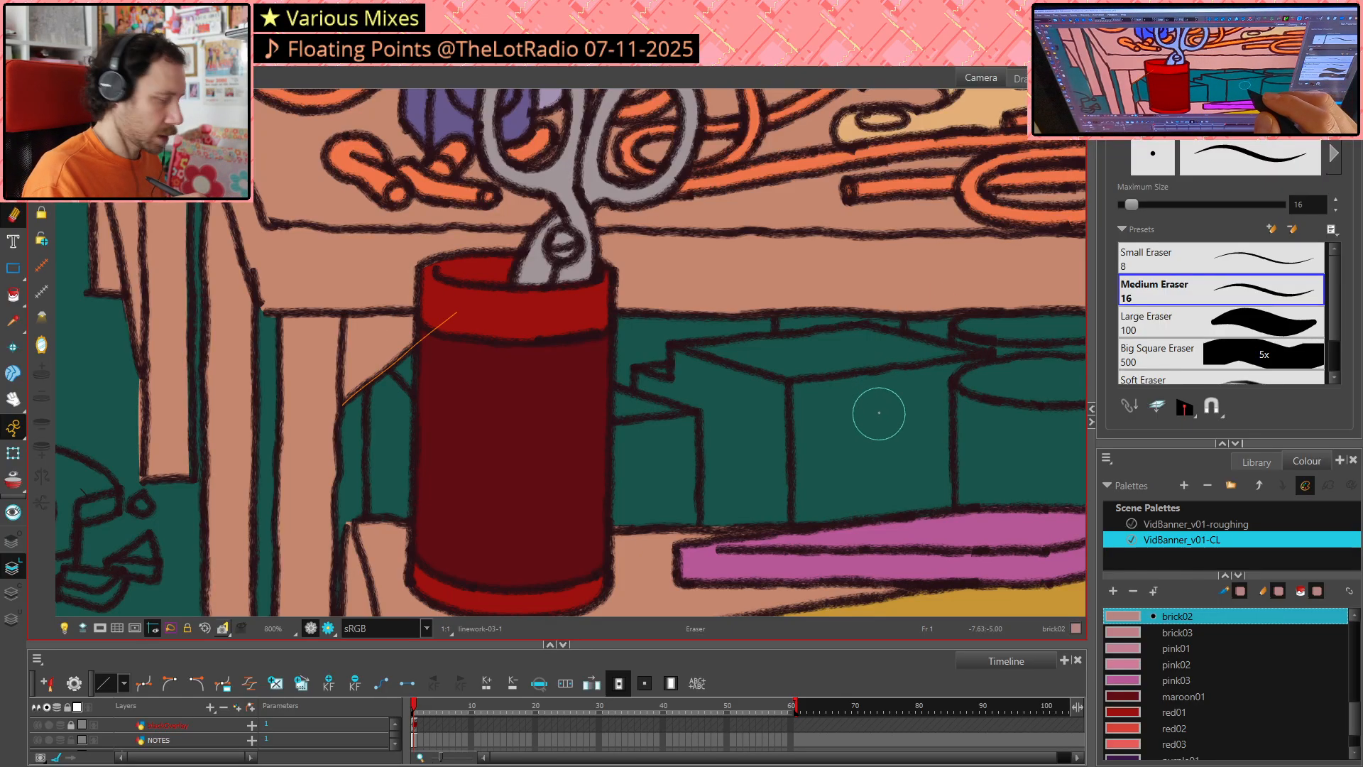
scroll(953, 469, down, 1)
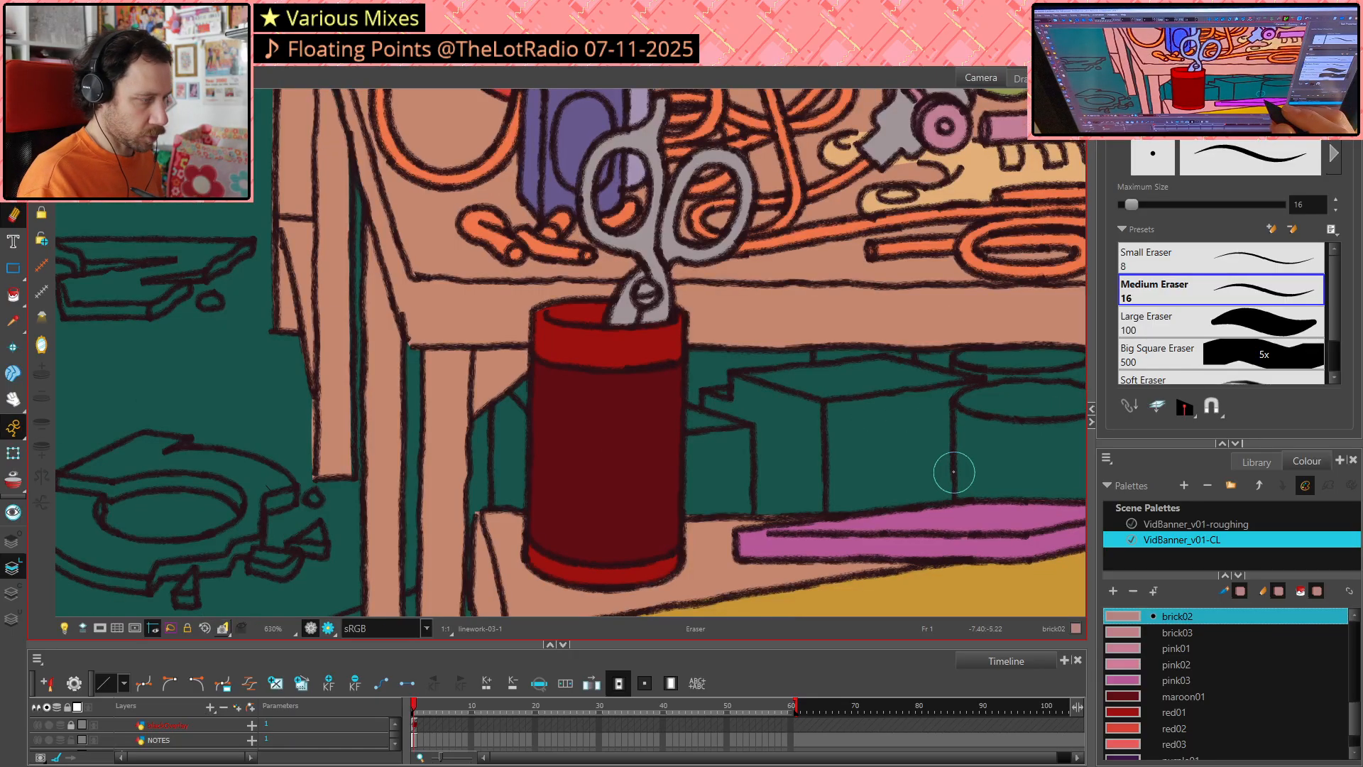
Erase the overshooting top of the table leg line at the back bench's corner, removing the slanted edge line only while erasing
scroll(387, 249, up, 1)
key(alt+s)
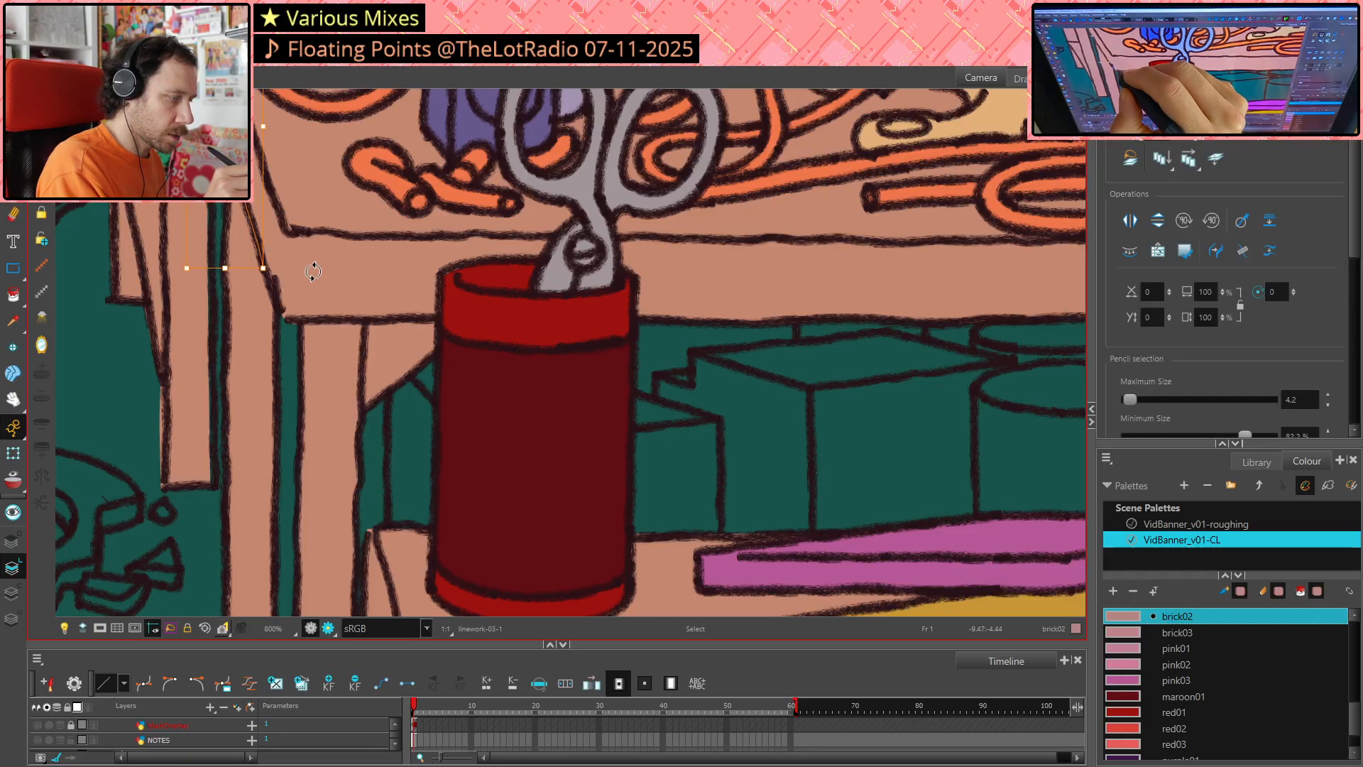
click(282, 298)
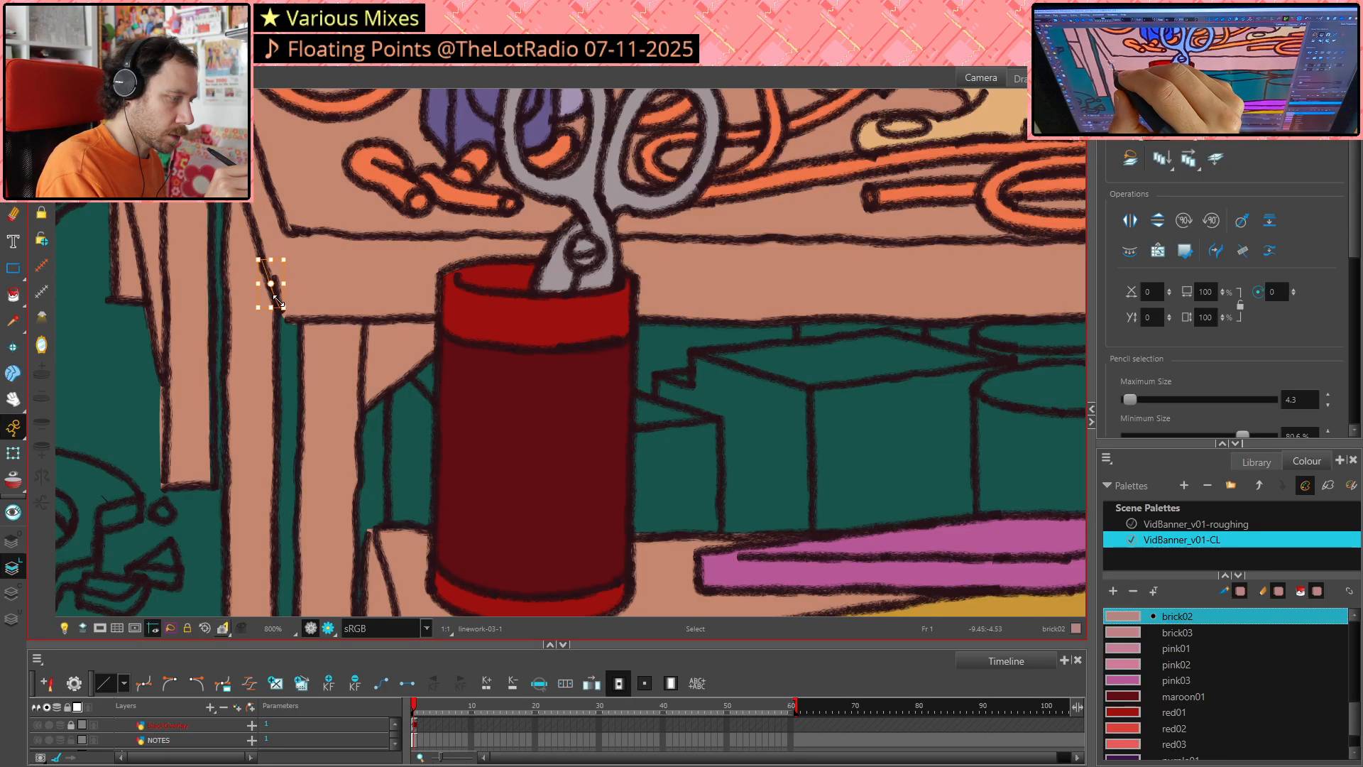
key(Delete)
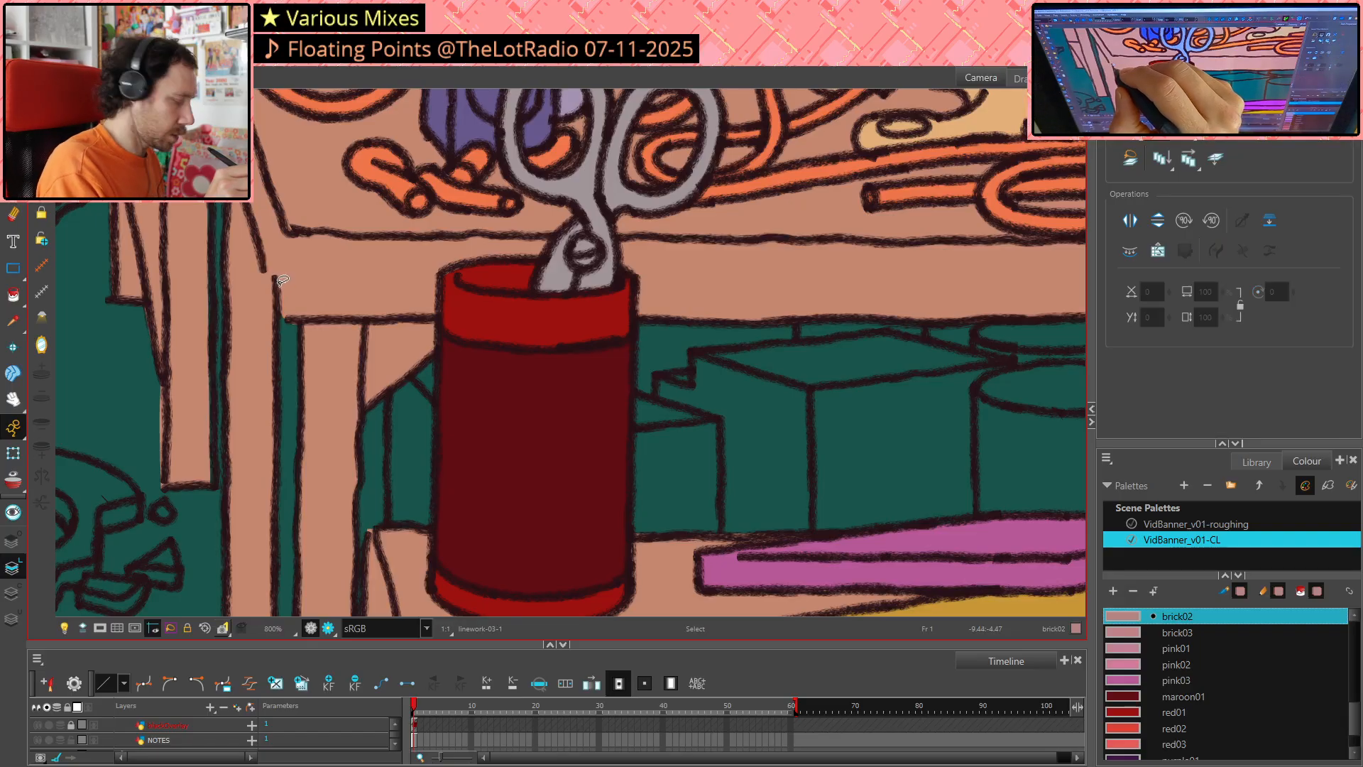
key(alt+e)
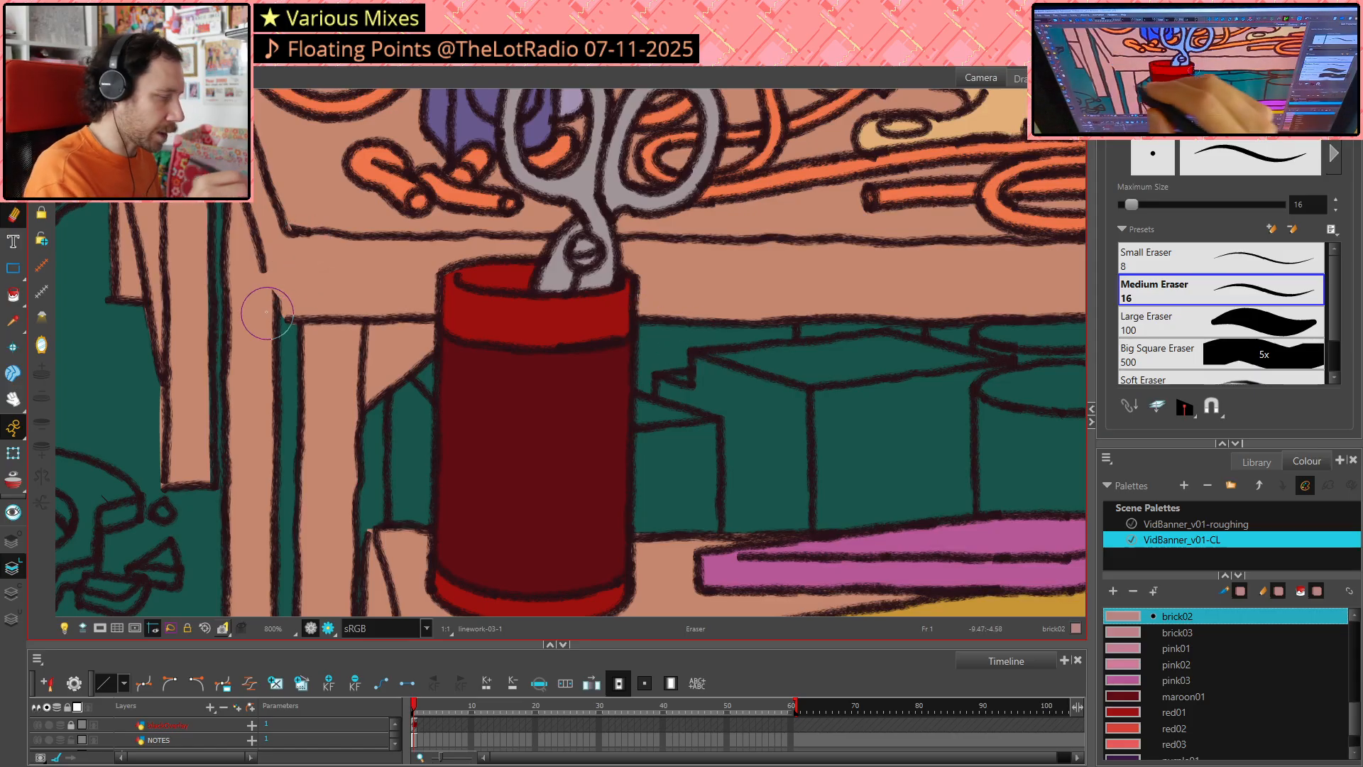
click(276, 287)
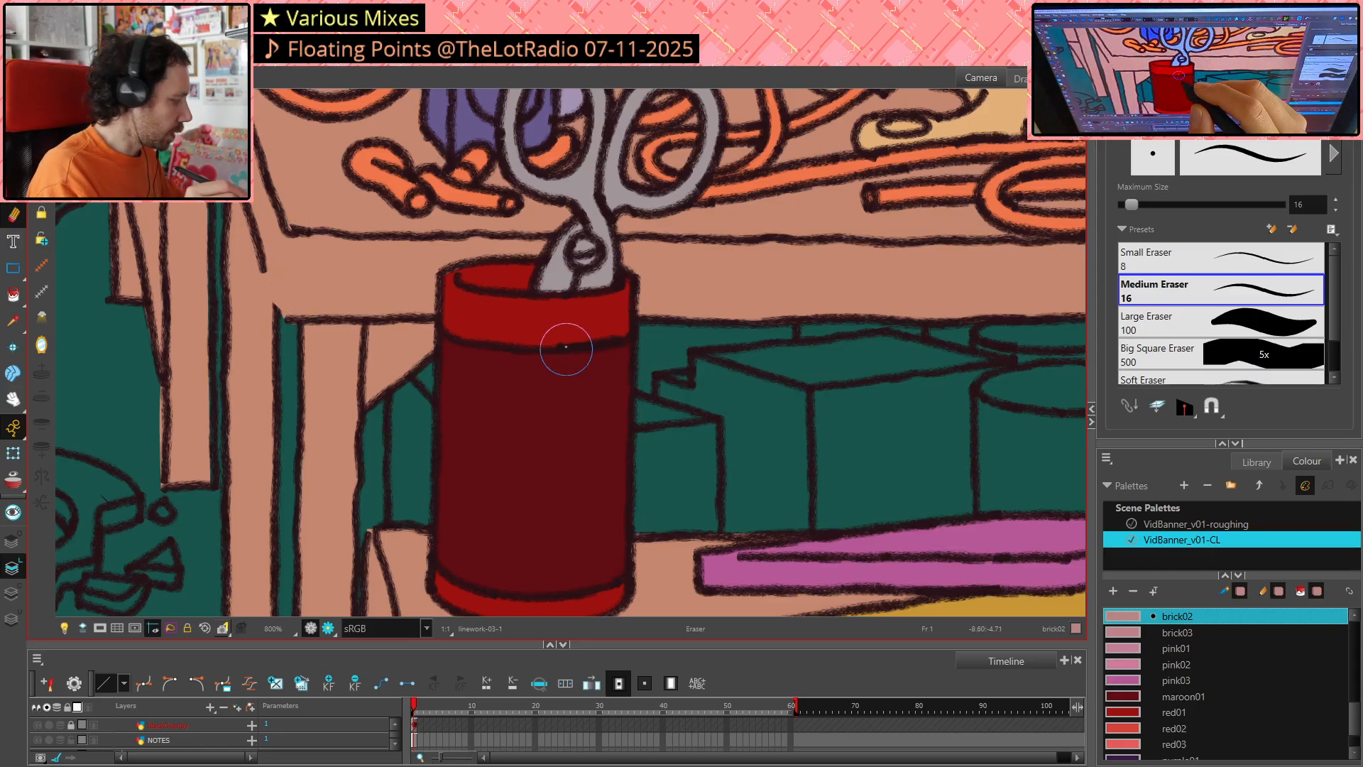
key(alt+s)
key(alt+e)
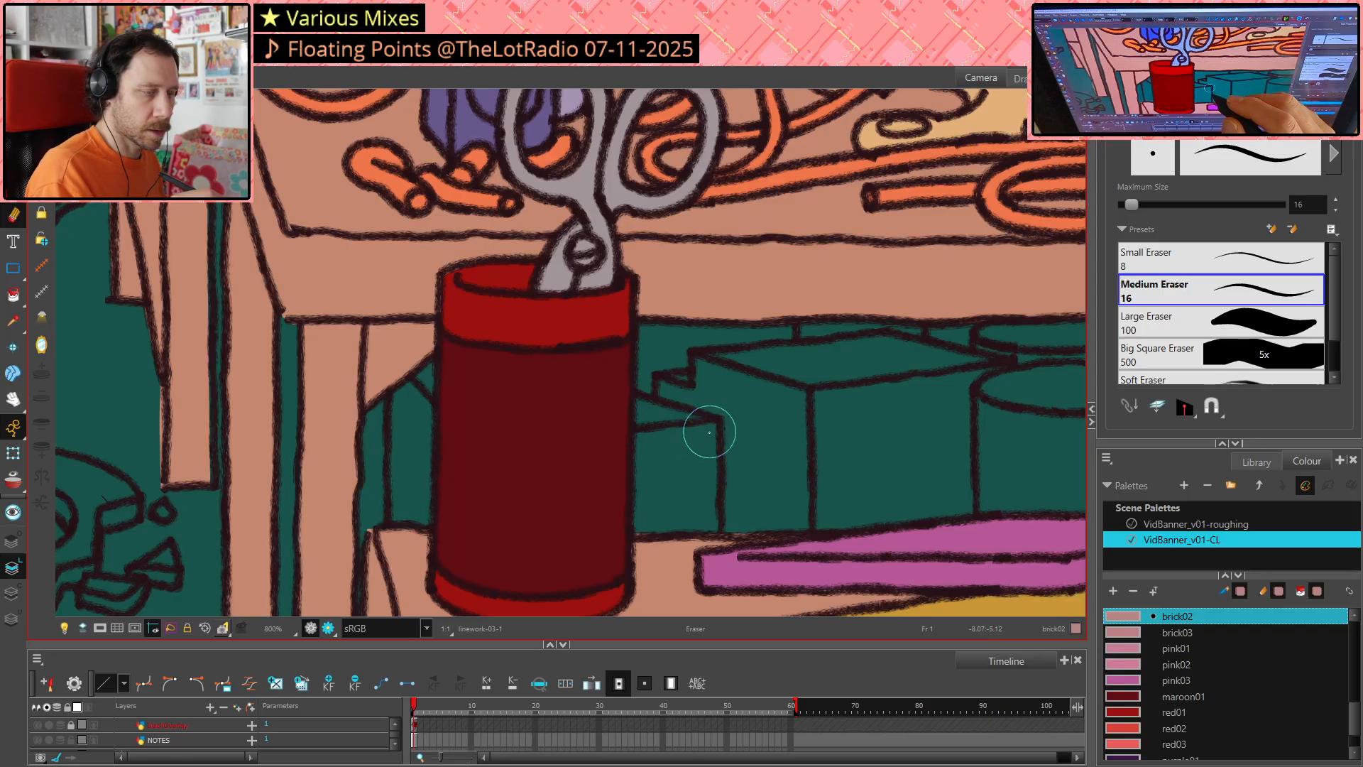
On the colour art, outline the box behind the dark red can with Stroke lines along its side, base and top edge
scroll(708, 440, down, 3)
scroll(708, 443, down, 3)
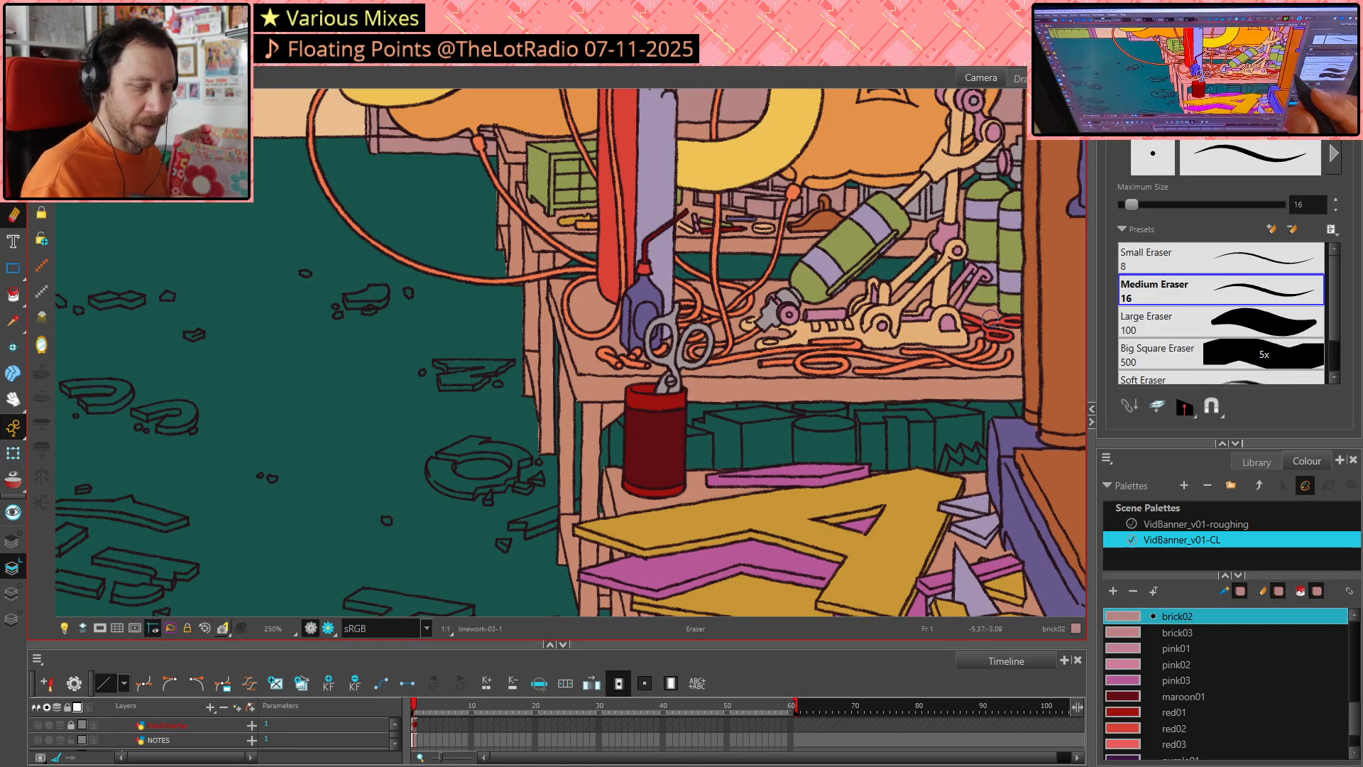
drag(922, 358, 874, 370)
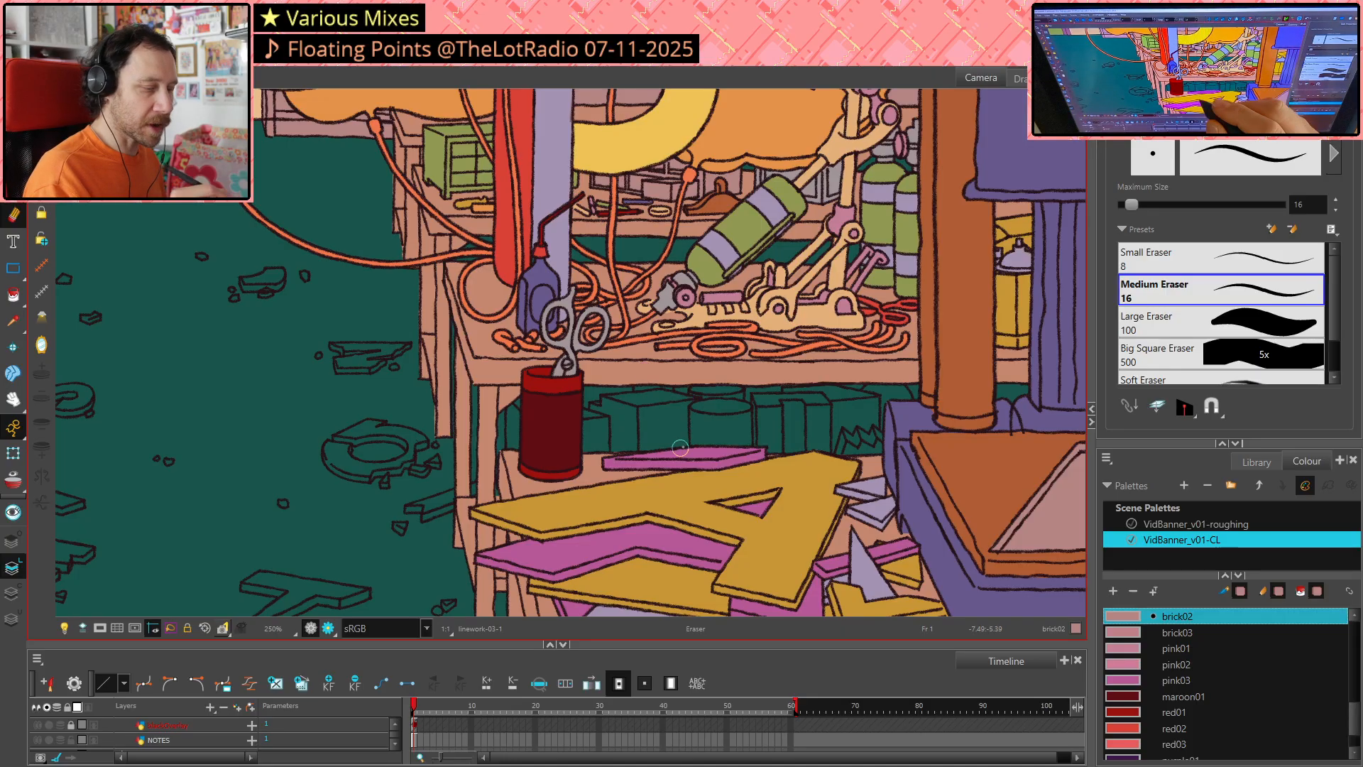
scroll(716, 412, up, 5)
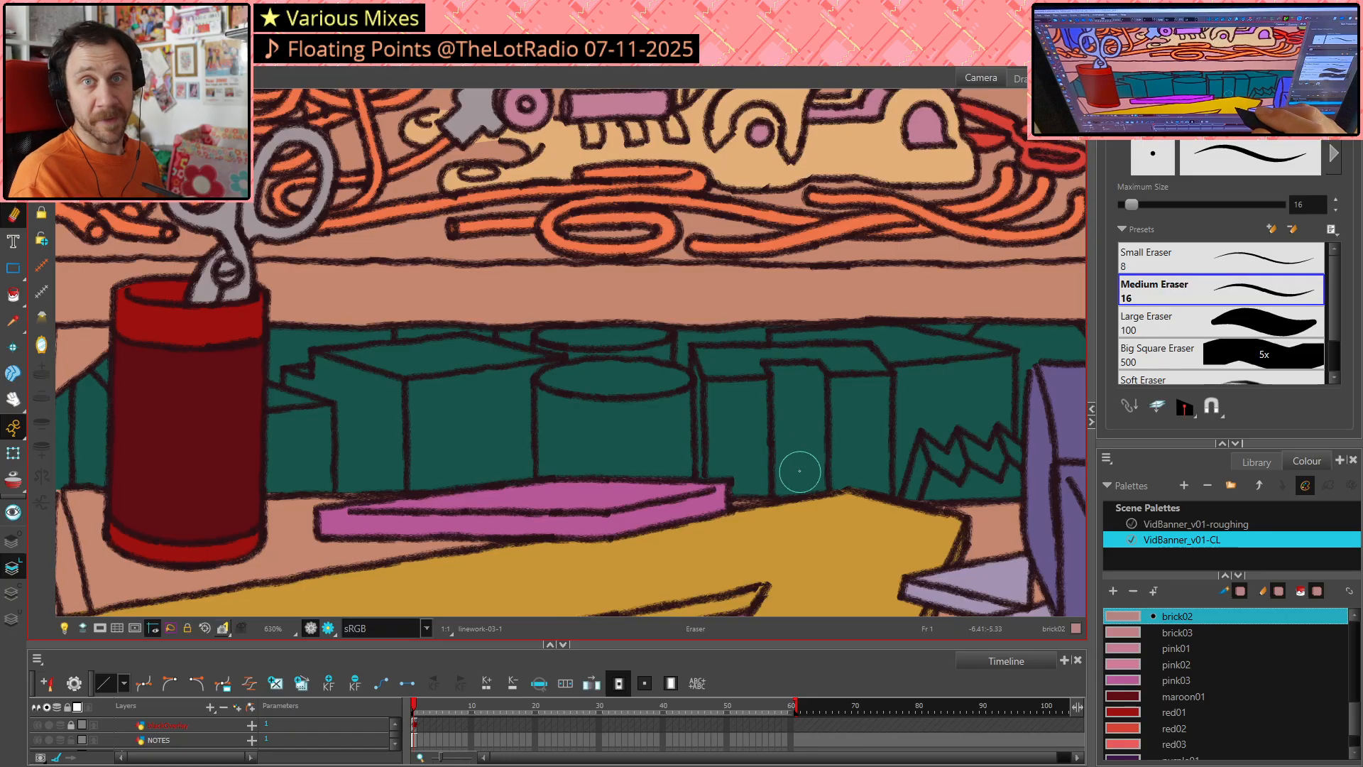
mouse_move(748, 392)
mouse_down()
mouse_move(873, 356)
mouse_move(937, 363)
mouse_up()
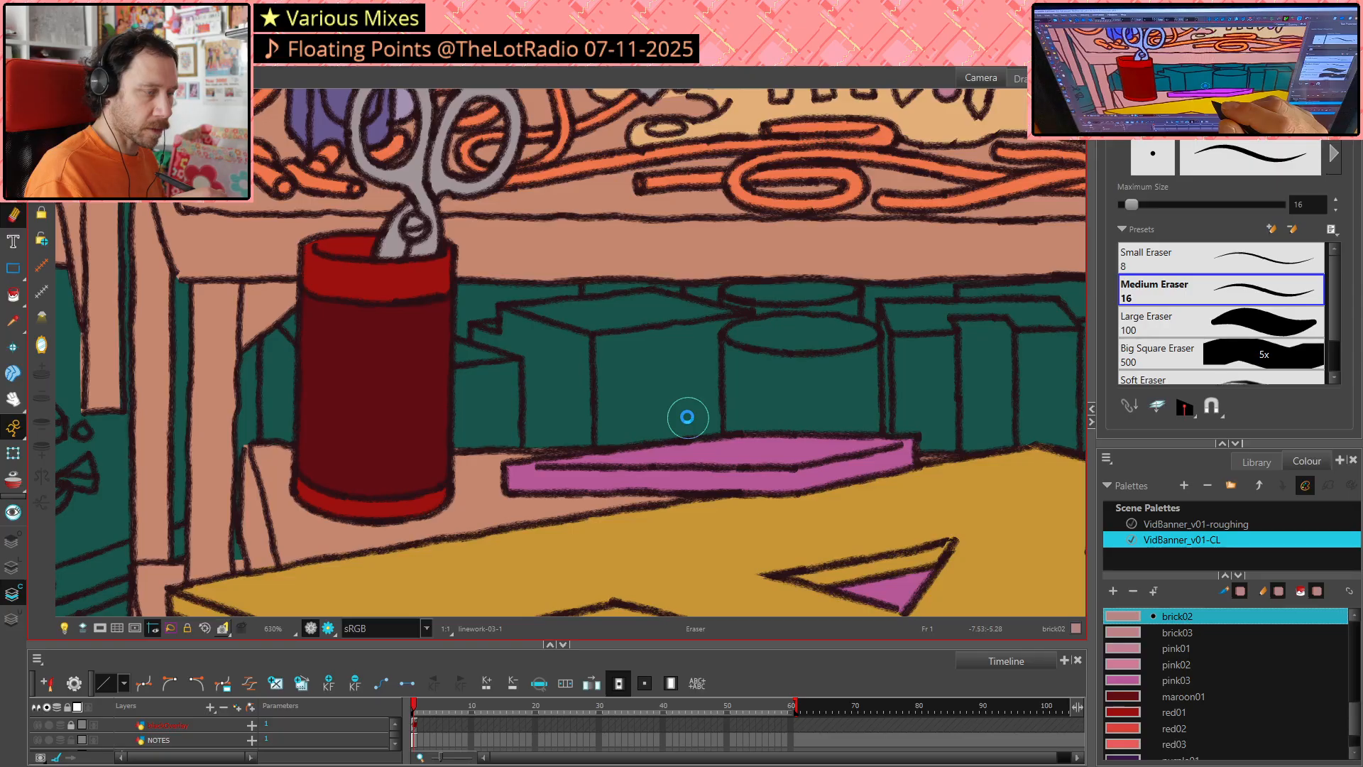
key(k)
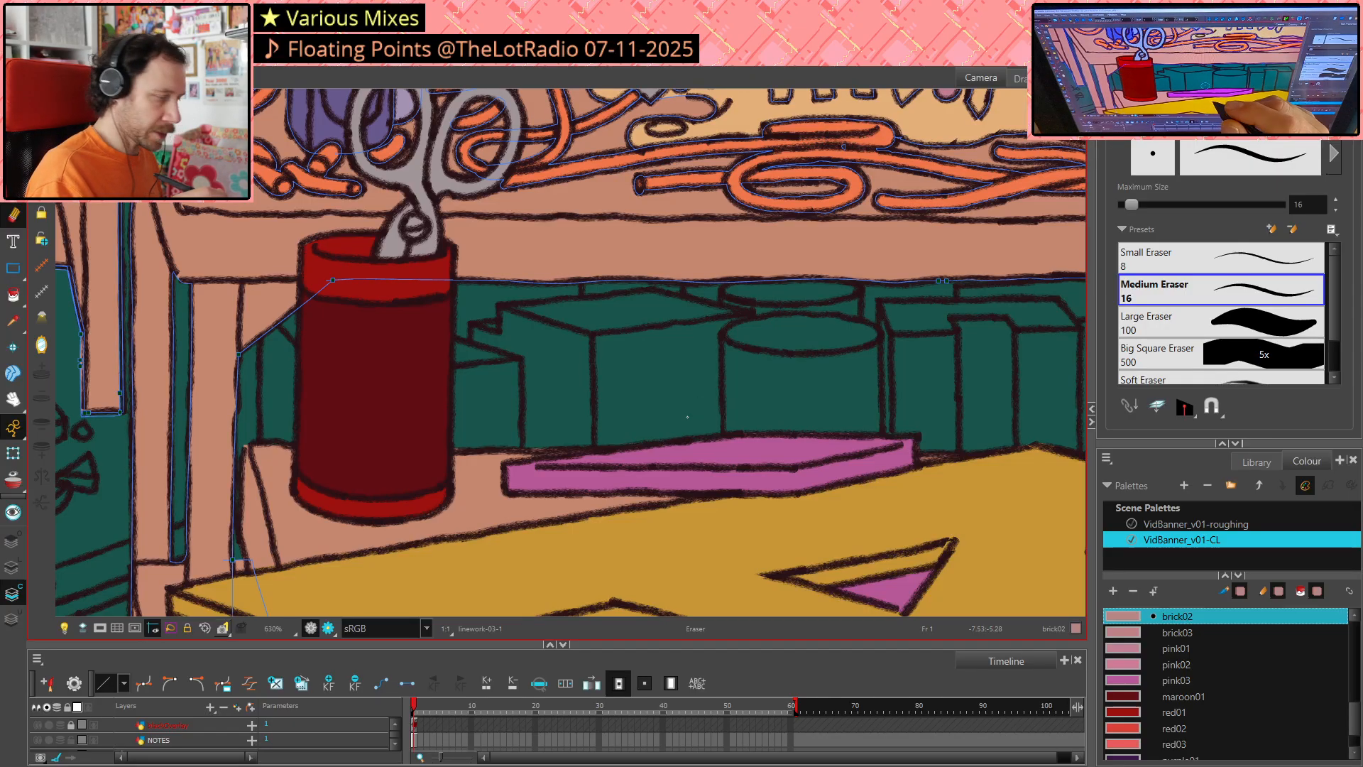
key(alt+v)
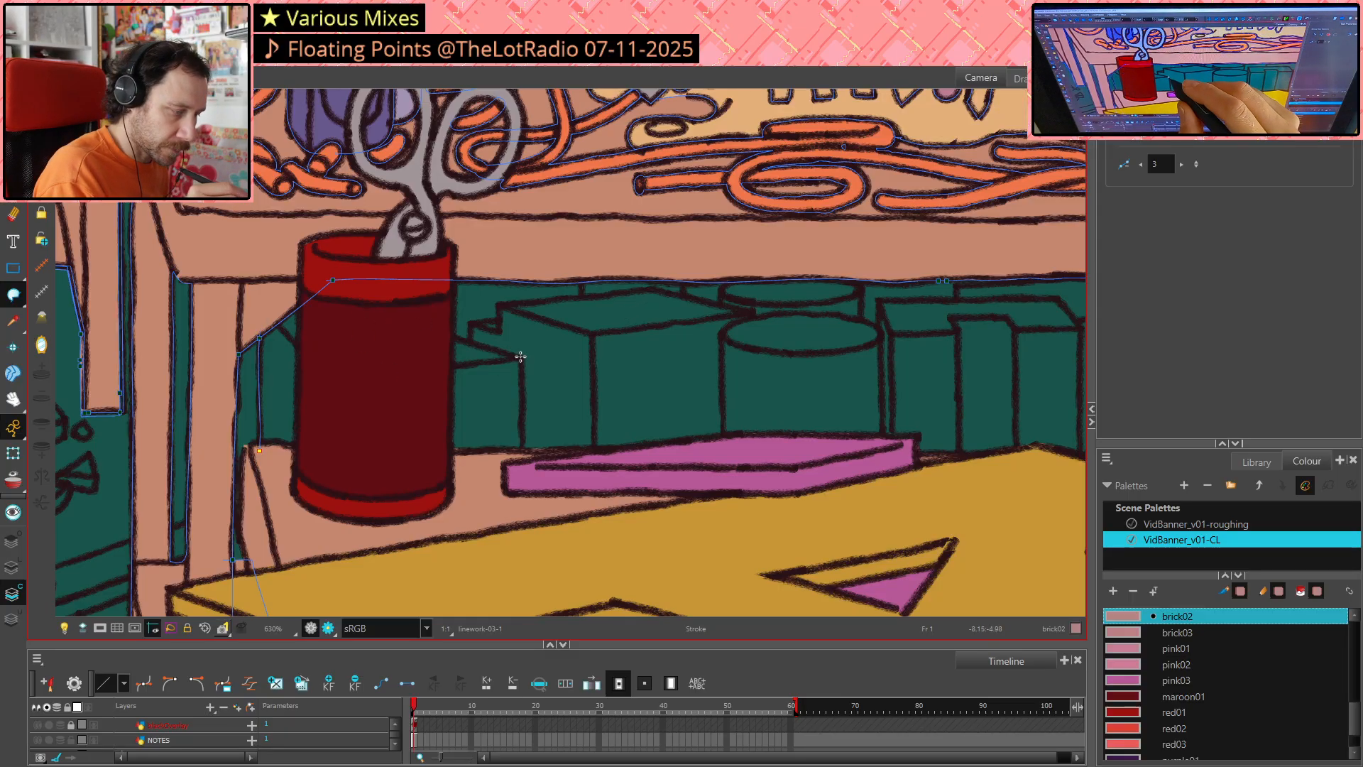
click(525, 448)
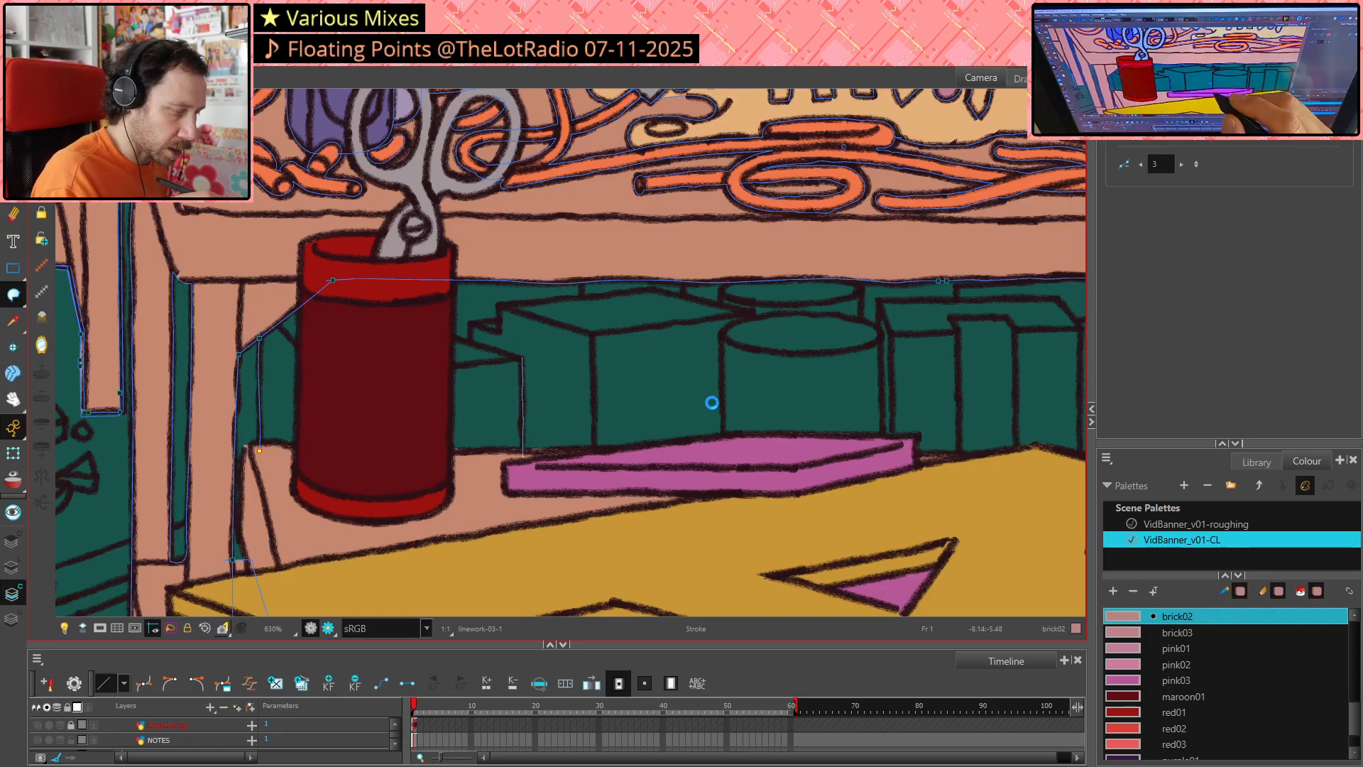
drag(274, 446, 525, 455)
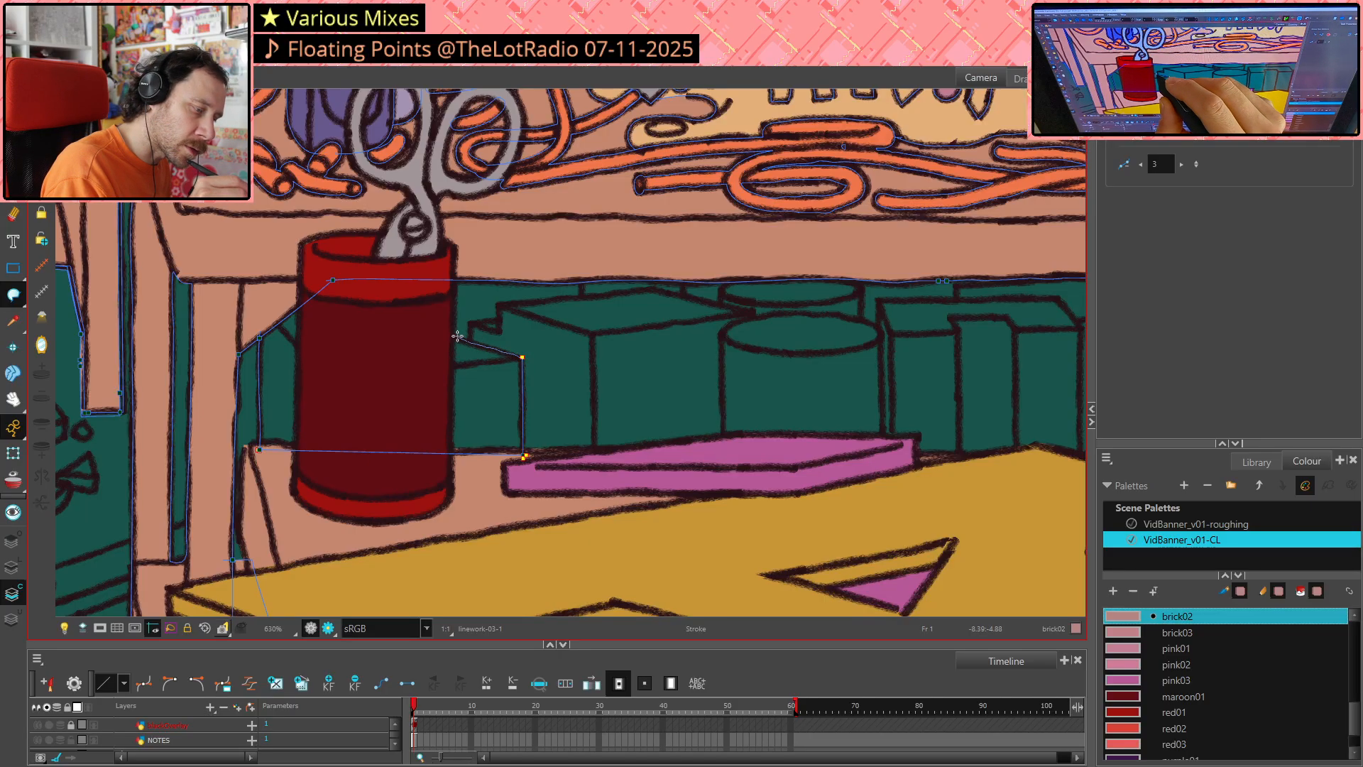
click(328, 278)
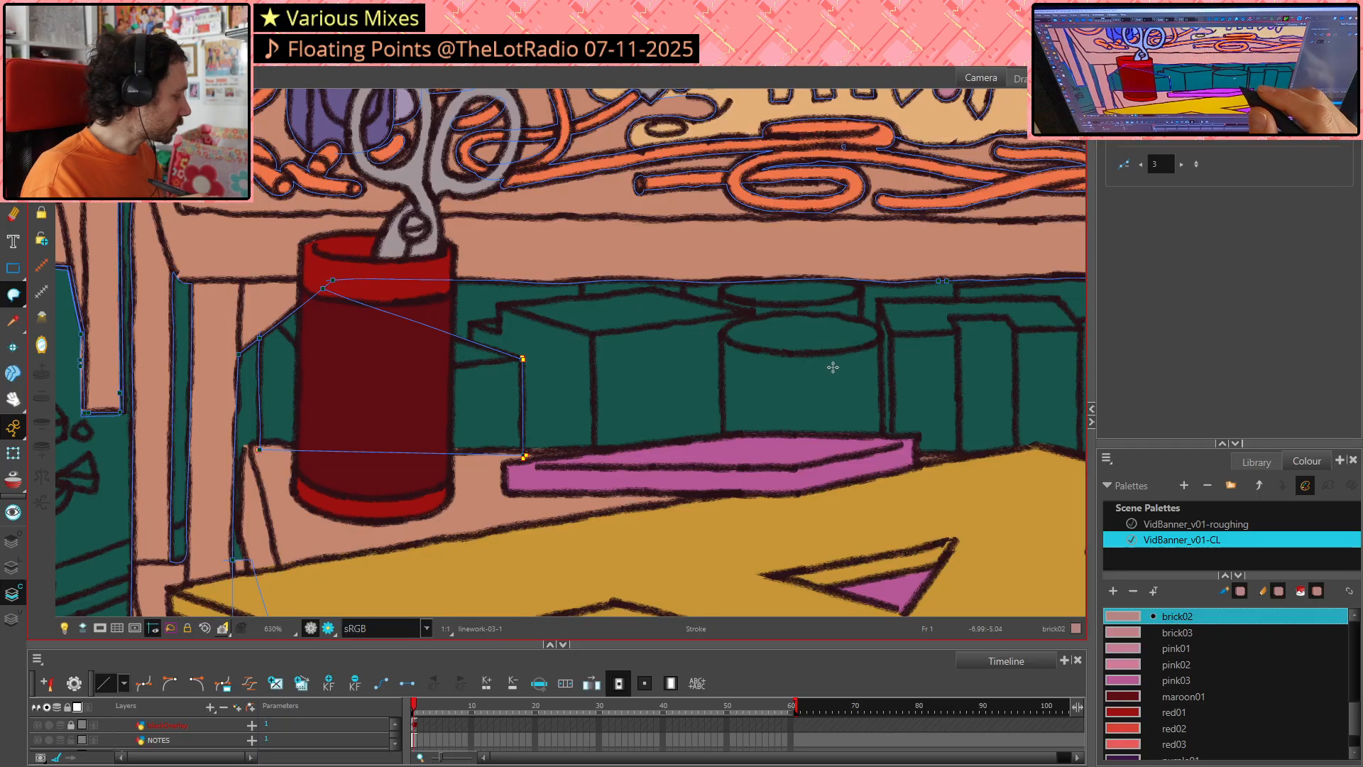
Cut away the stroke end overshooting the upper right corner of the box behind the dark red can
key(alt+t)
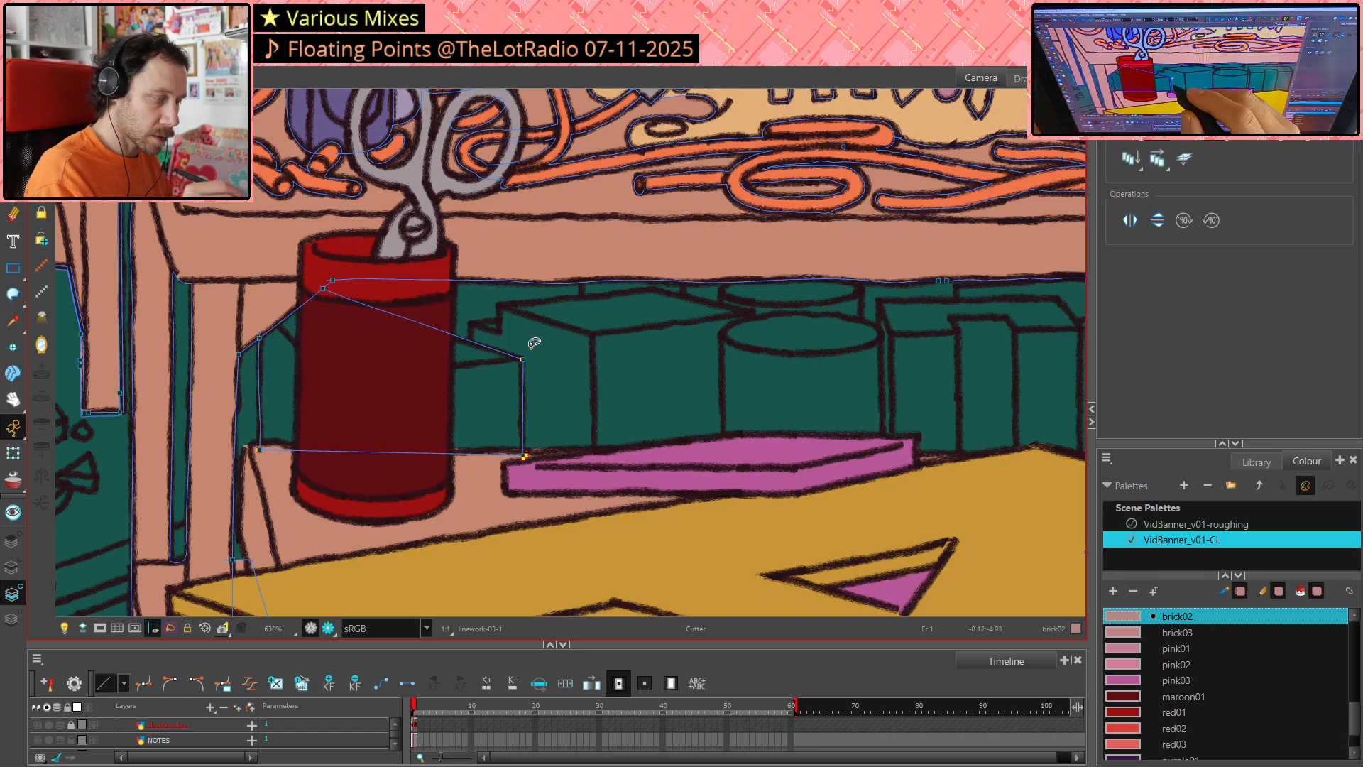
scroll(523, 344, up, 10)
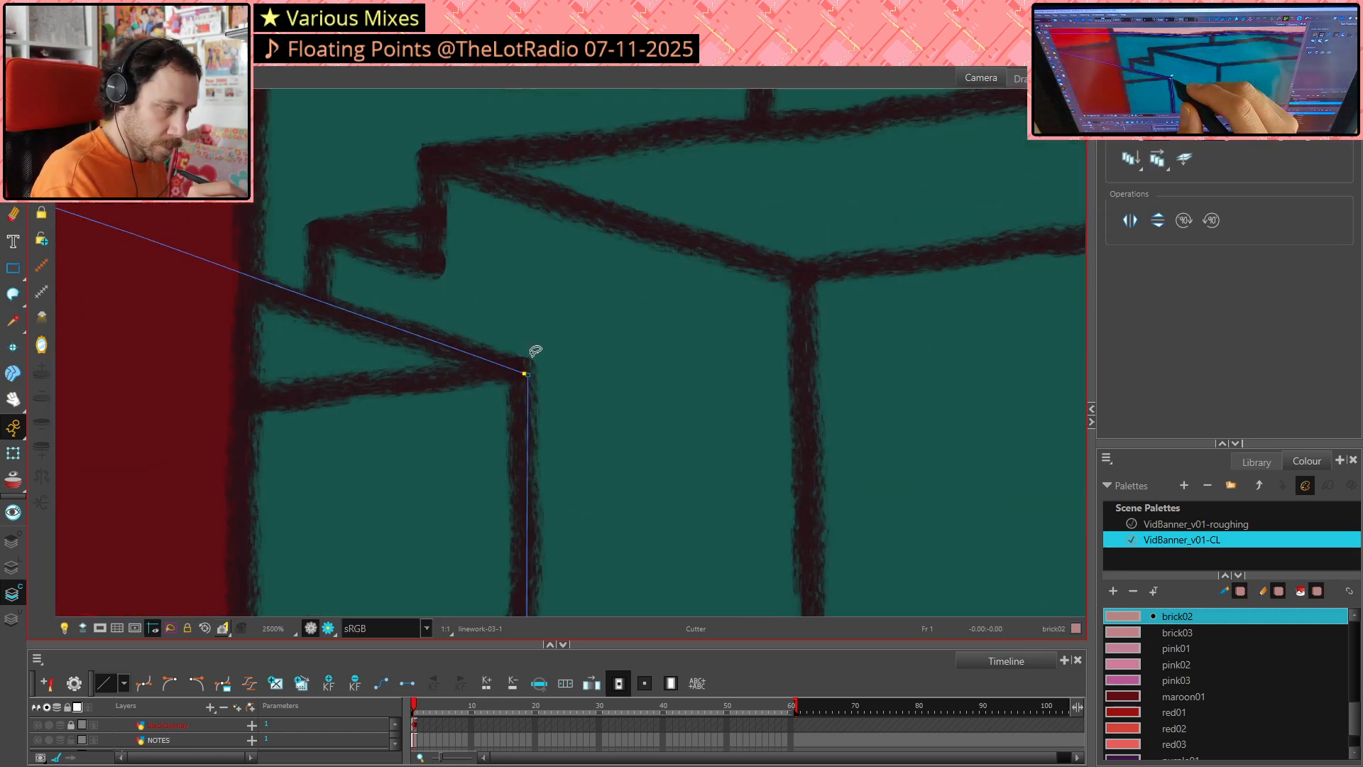
scroll(537, 372, up, 8)
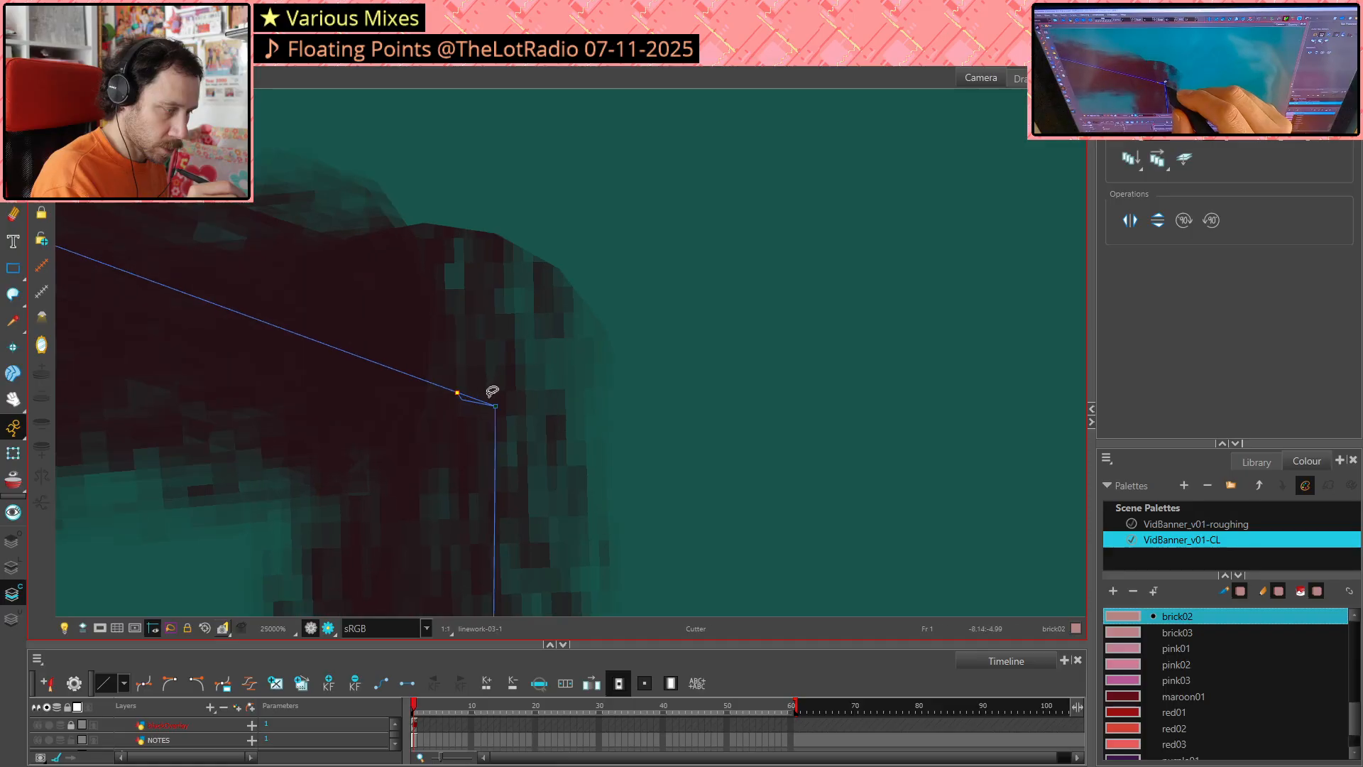
click(463, 400)
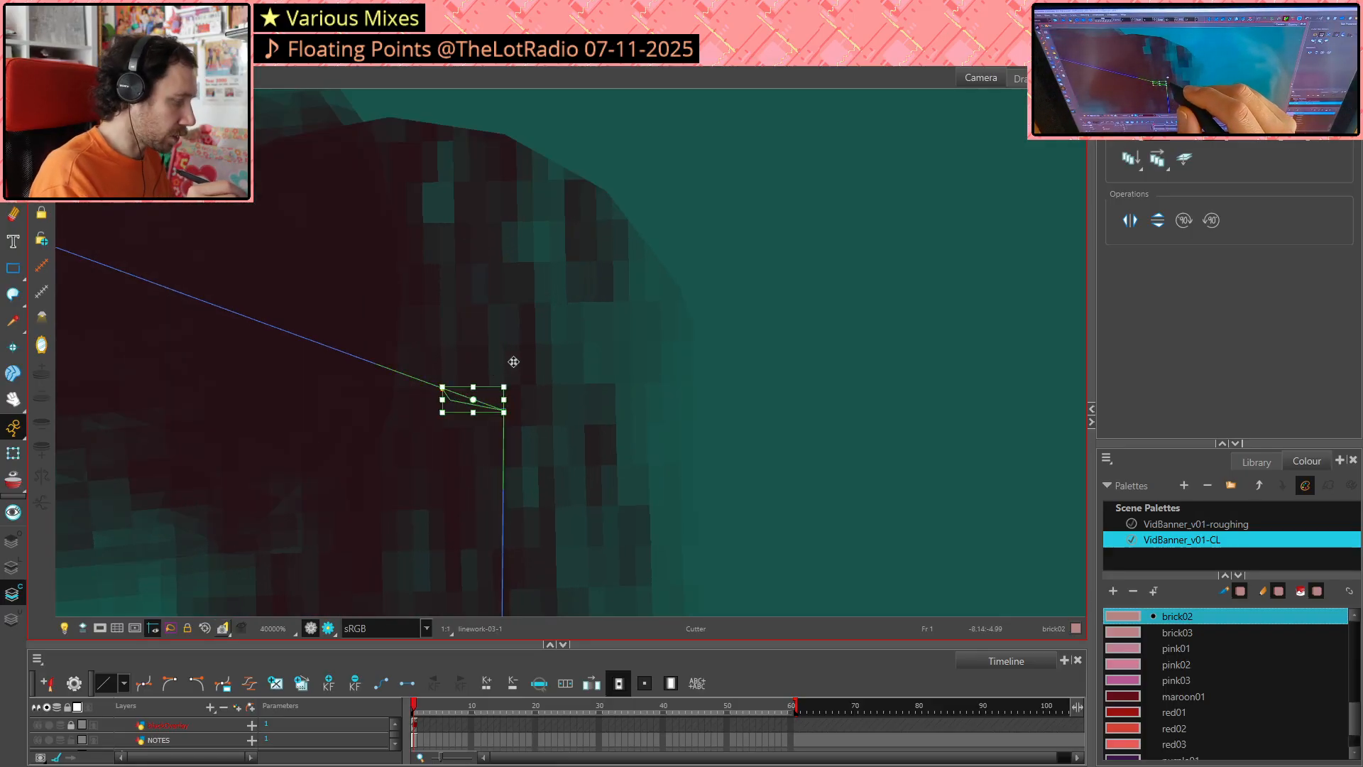
key(Delete)
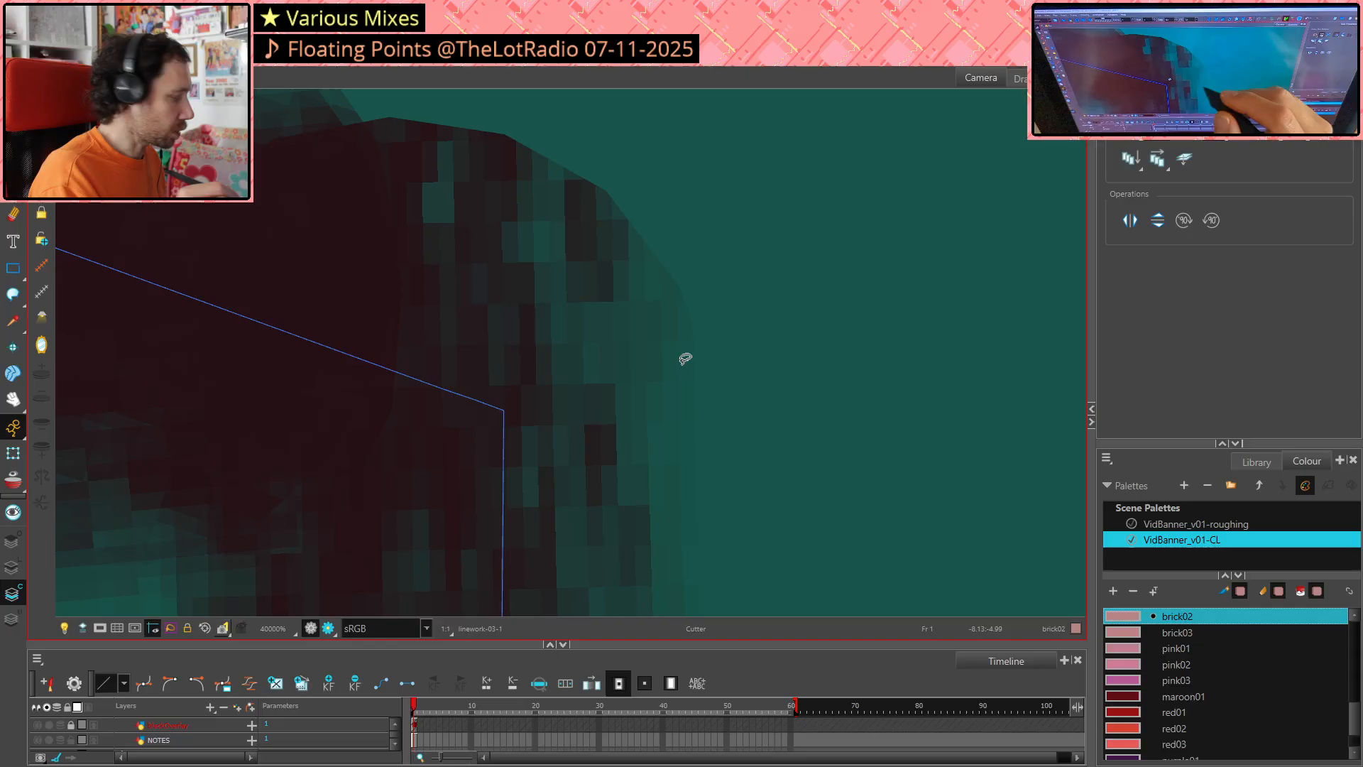
scroll(676, 373, down, 4)
scroll(675, 379, down, 6)
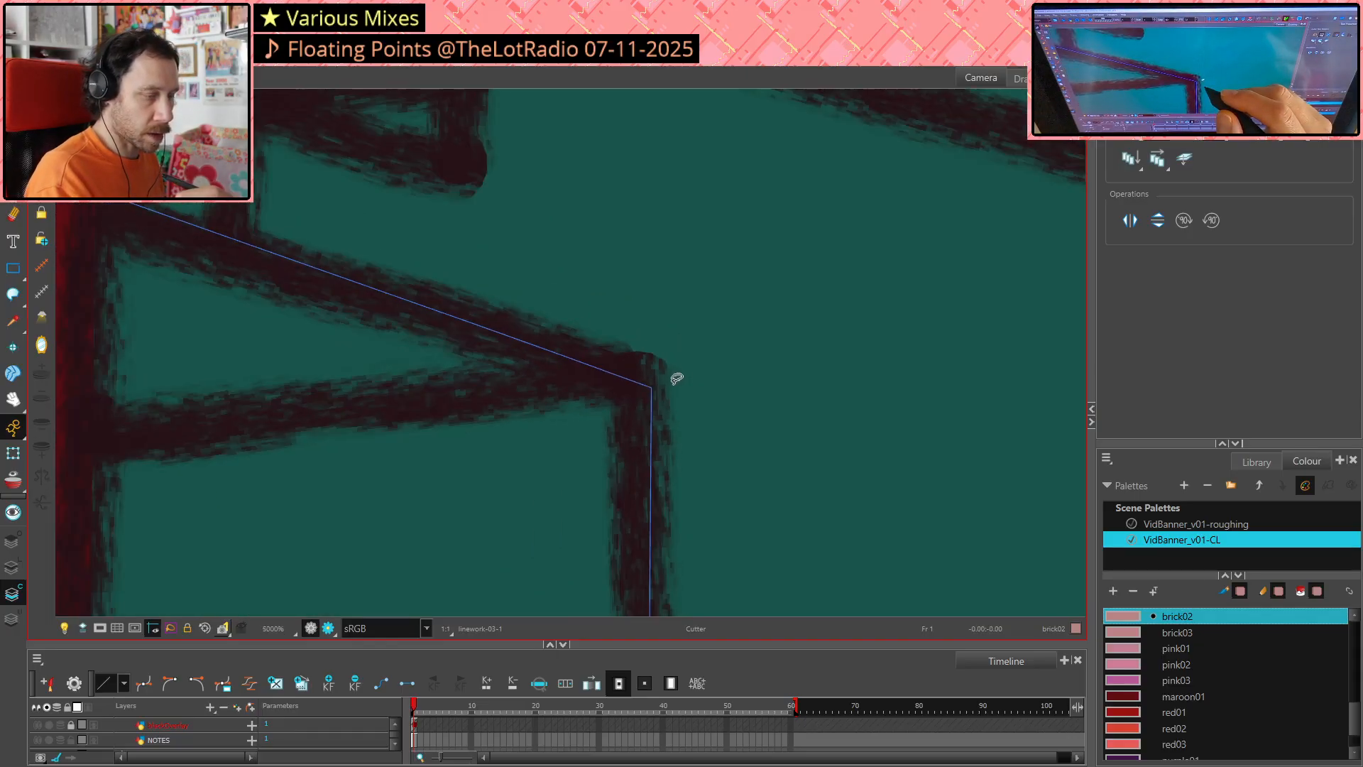
Cut away the stroke ends overshooting both base corners of the same box with the Cutter
scroll(678, 380, down, 2)
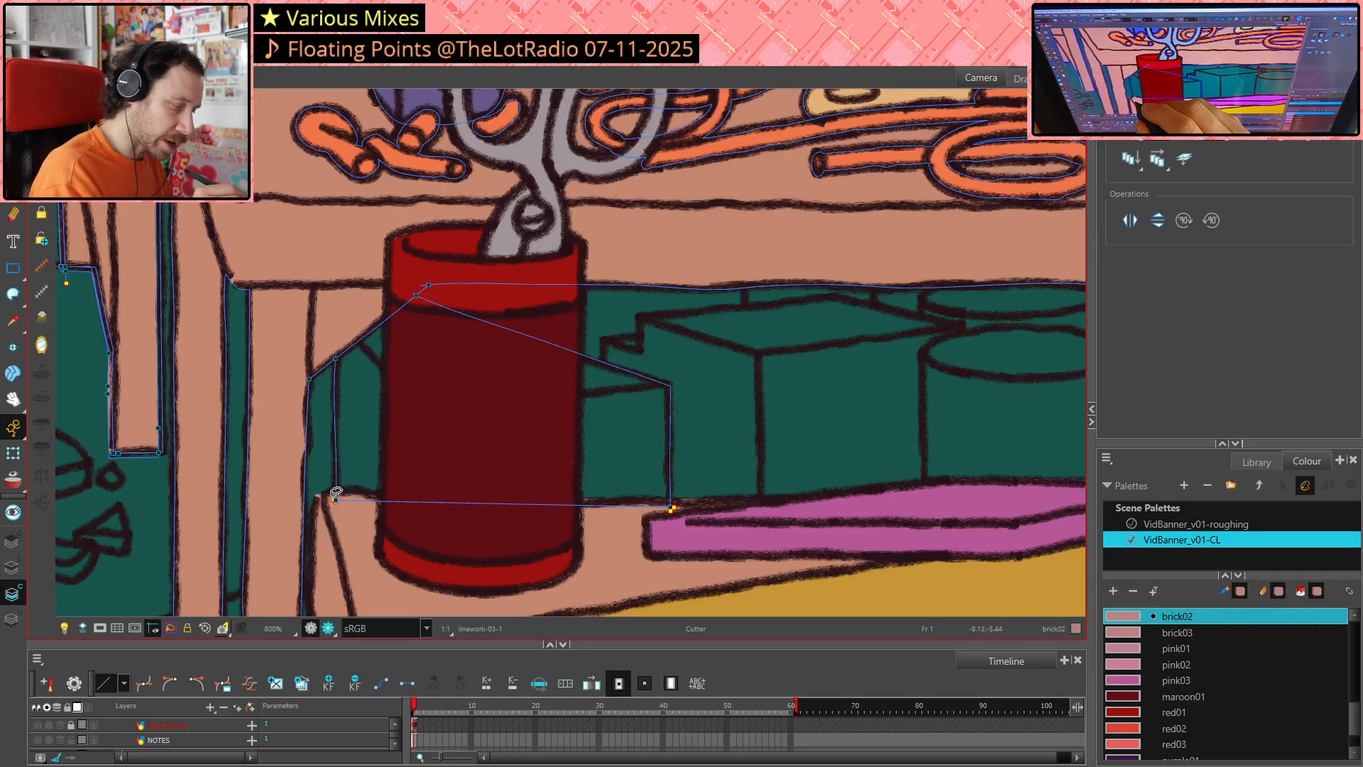
drag(323, 489, 348, 514)
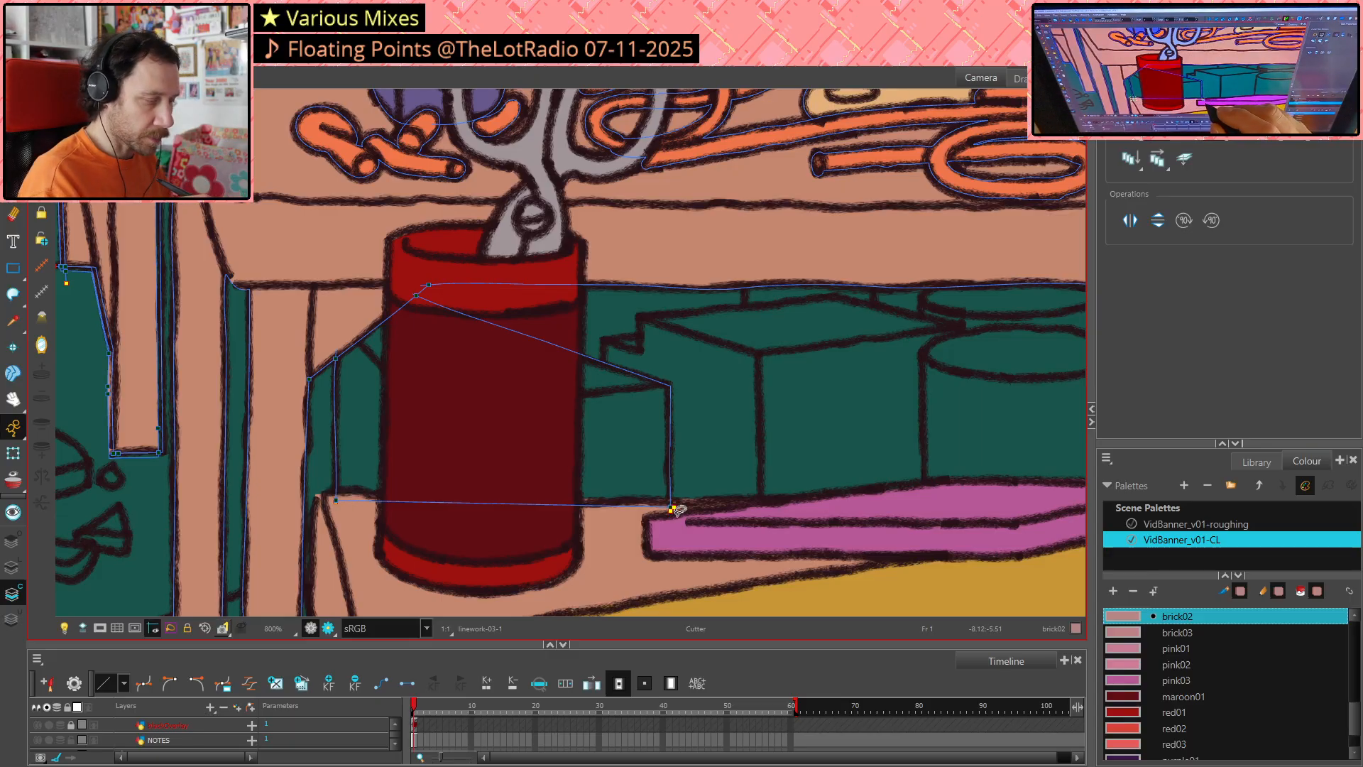
drag(667, 502, 682, 506)
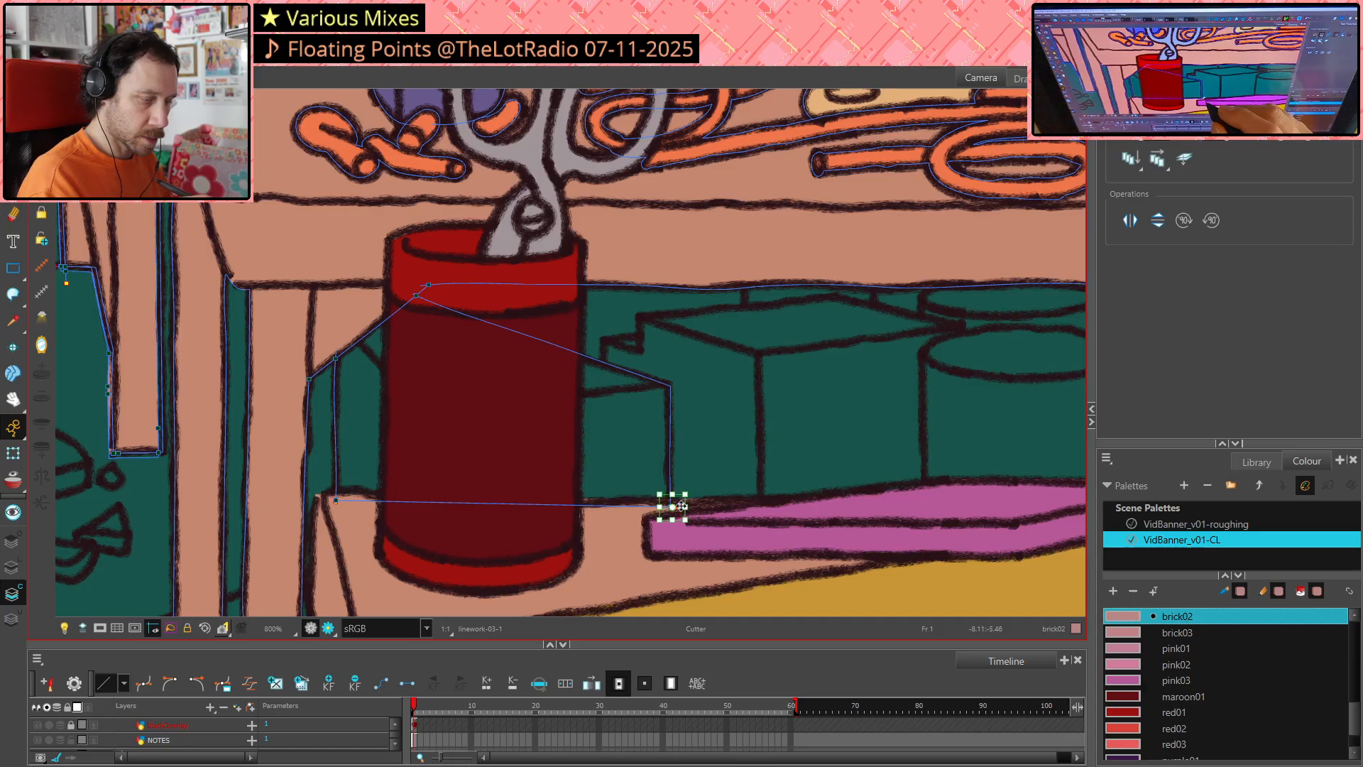
click(700, 467)
Trace the stepped left edge and the peaked rear top edge of the large box beside the can with Stroke lines
key(space)
mouse_move(946, 404)
mouse_down()
mouse_move(910, 392)
mouse_move(788, 417)
mouse_move(876, 374)
mouse_move(884, 410)
mouse_move(824, 393)
mouse_move(819, 359)
mouse_up()
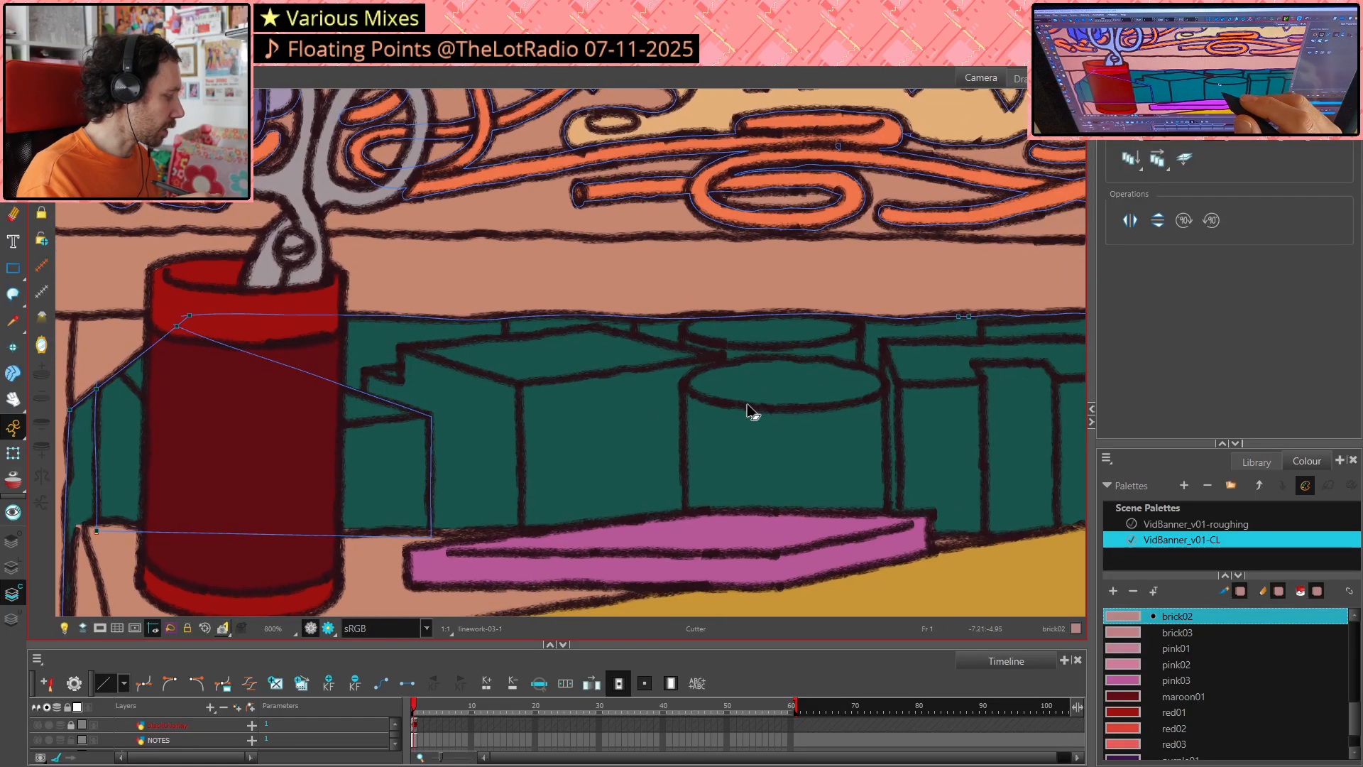
key(alt+k)
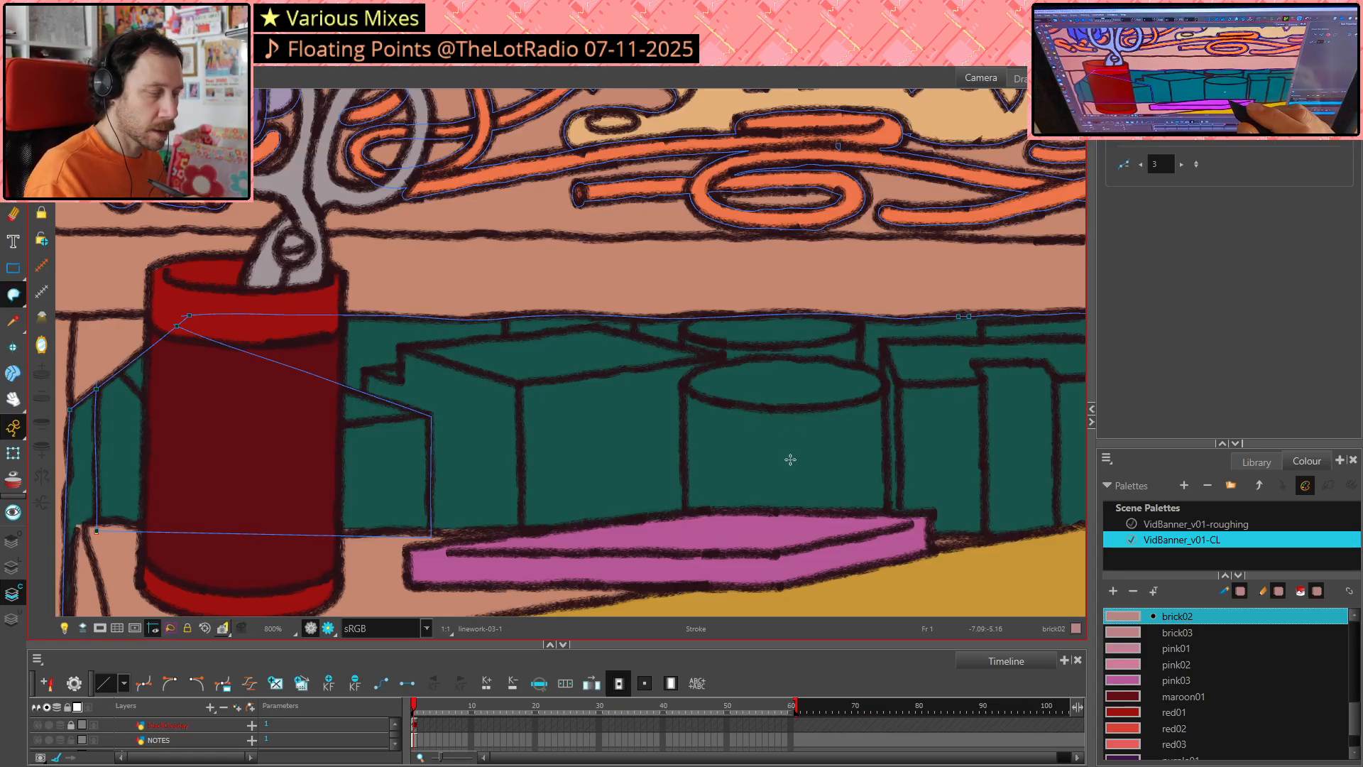
mouse_move(365, 403)
mouse_down()
mouse_move(364, 371)
mouse_move(406, 363)
mouse_up()
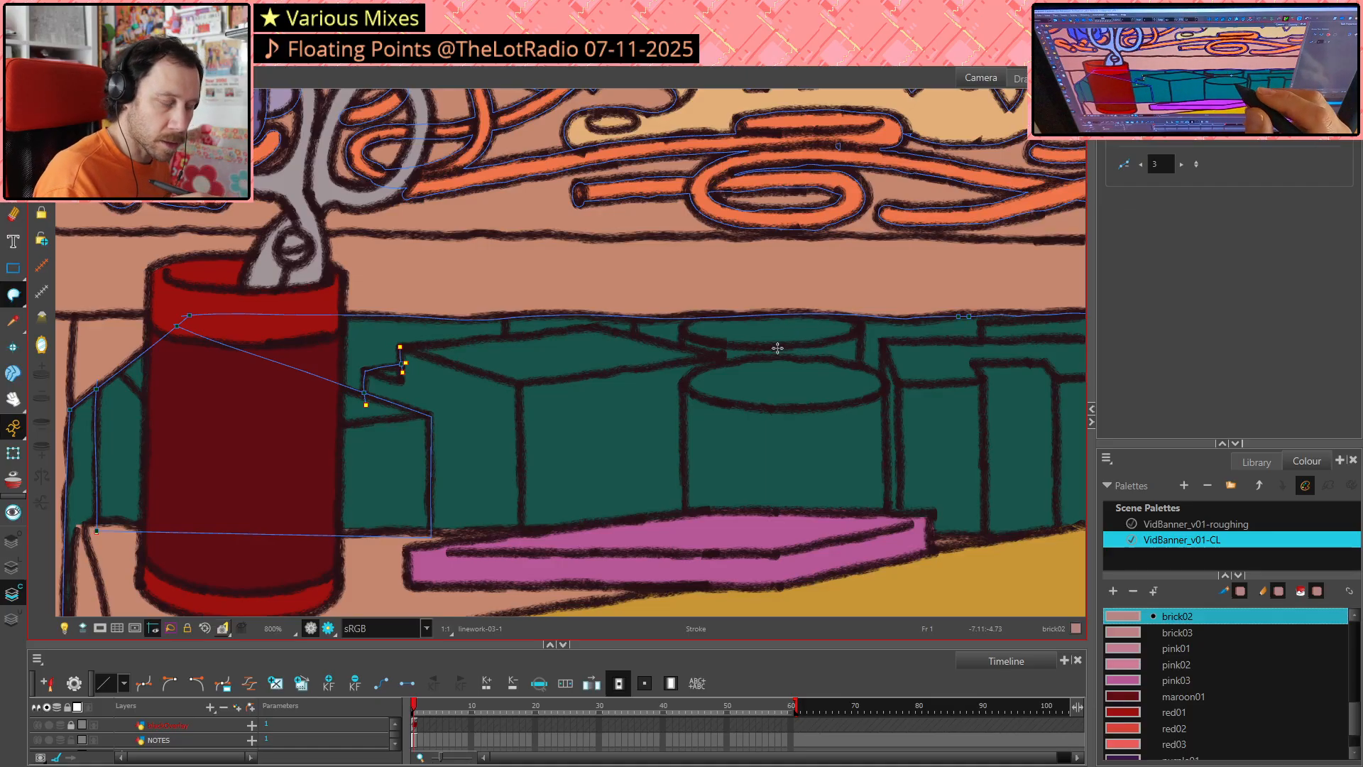
mouse_move(406, 363)
mouse_down()
mouse_move(400, 347)
mouse_move(619, 321)
mouse_up()
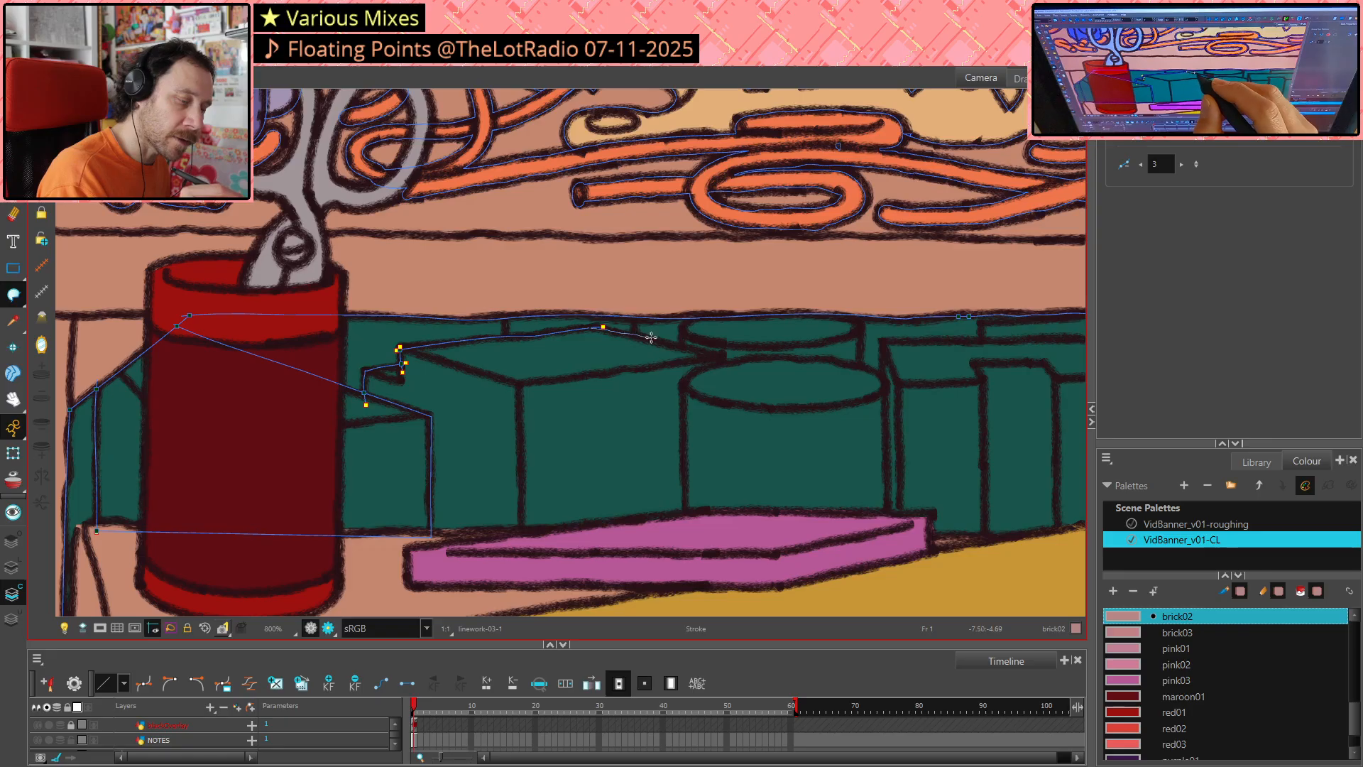
click(720, 353)
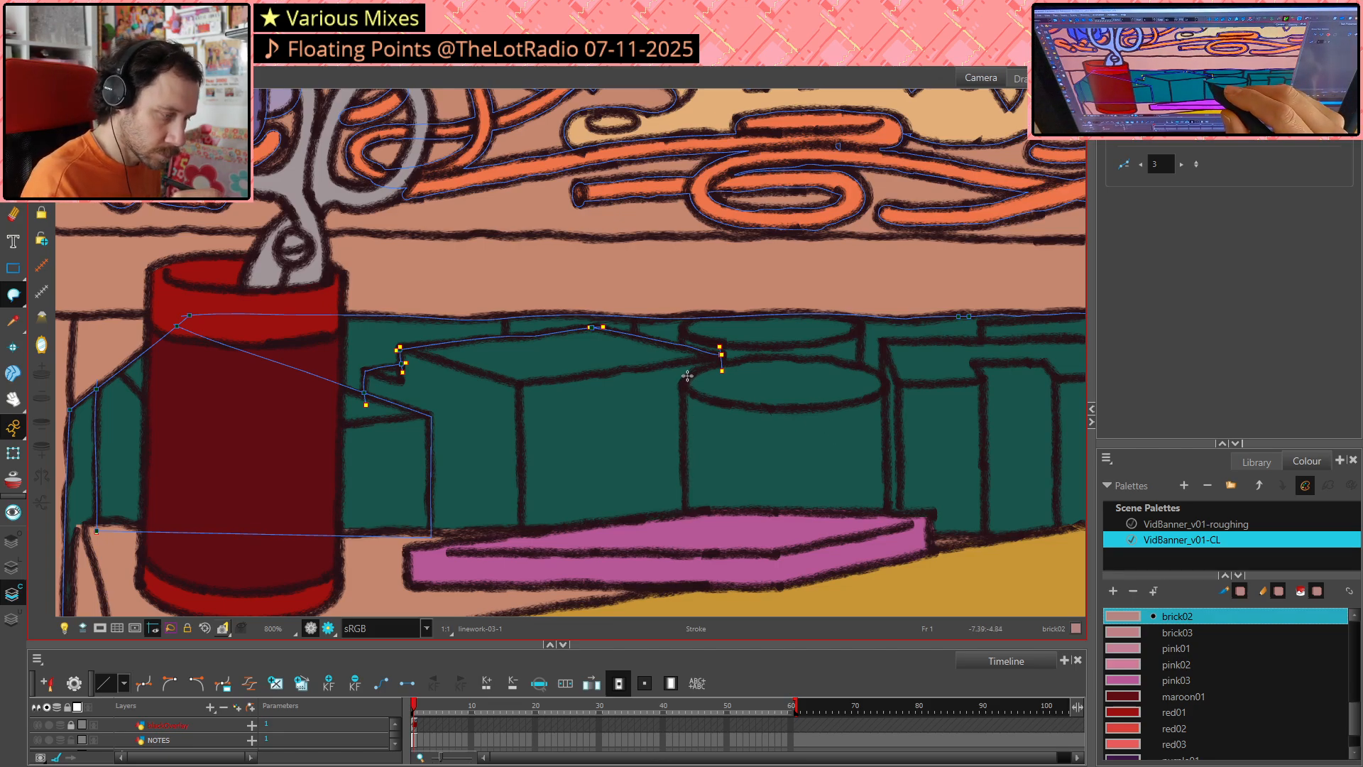
Outline the front cylinder beside the large box with Stroke lines down both sides and an arc over its rear rim
drag(687, 376, 681, 406)
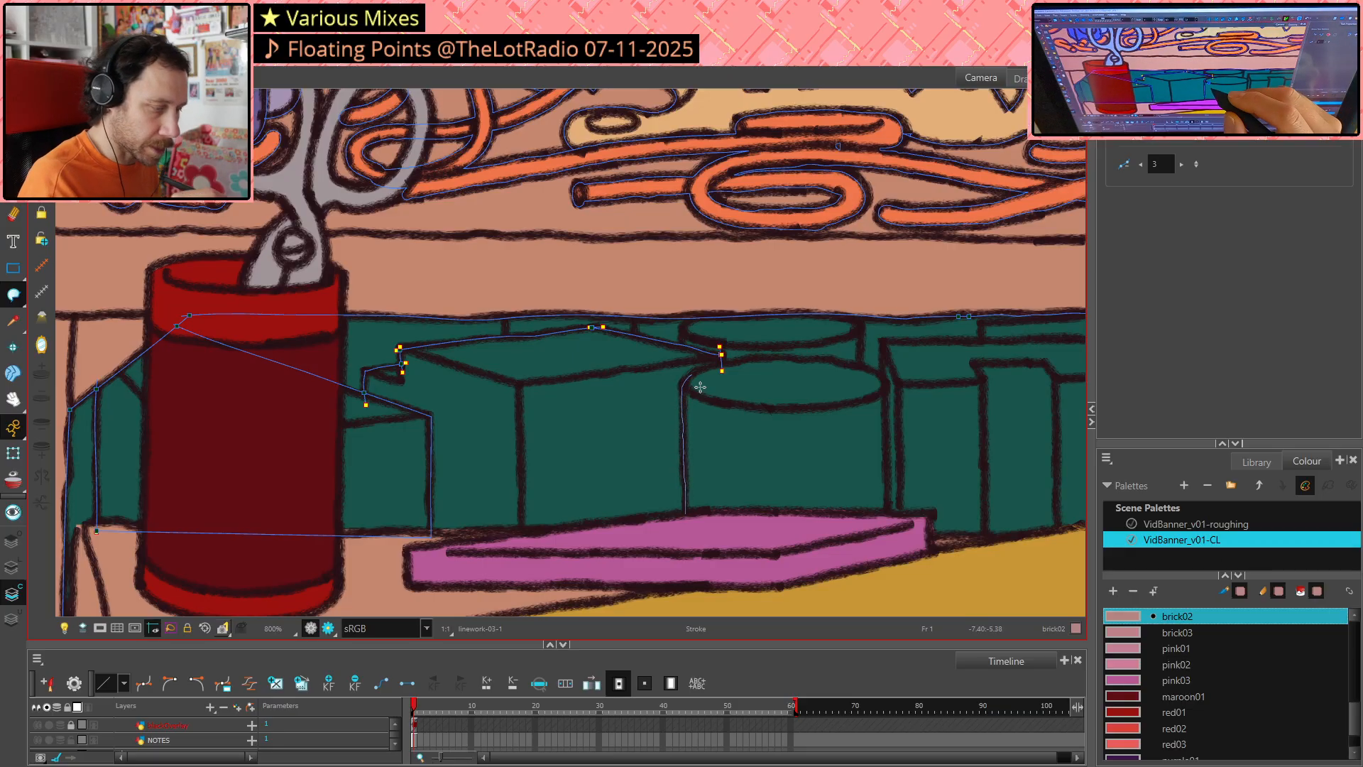
key(ctrl+z)
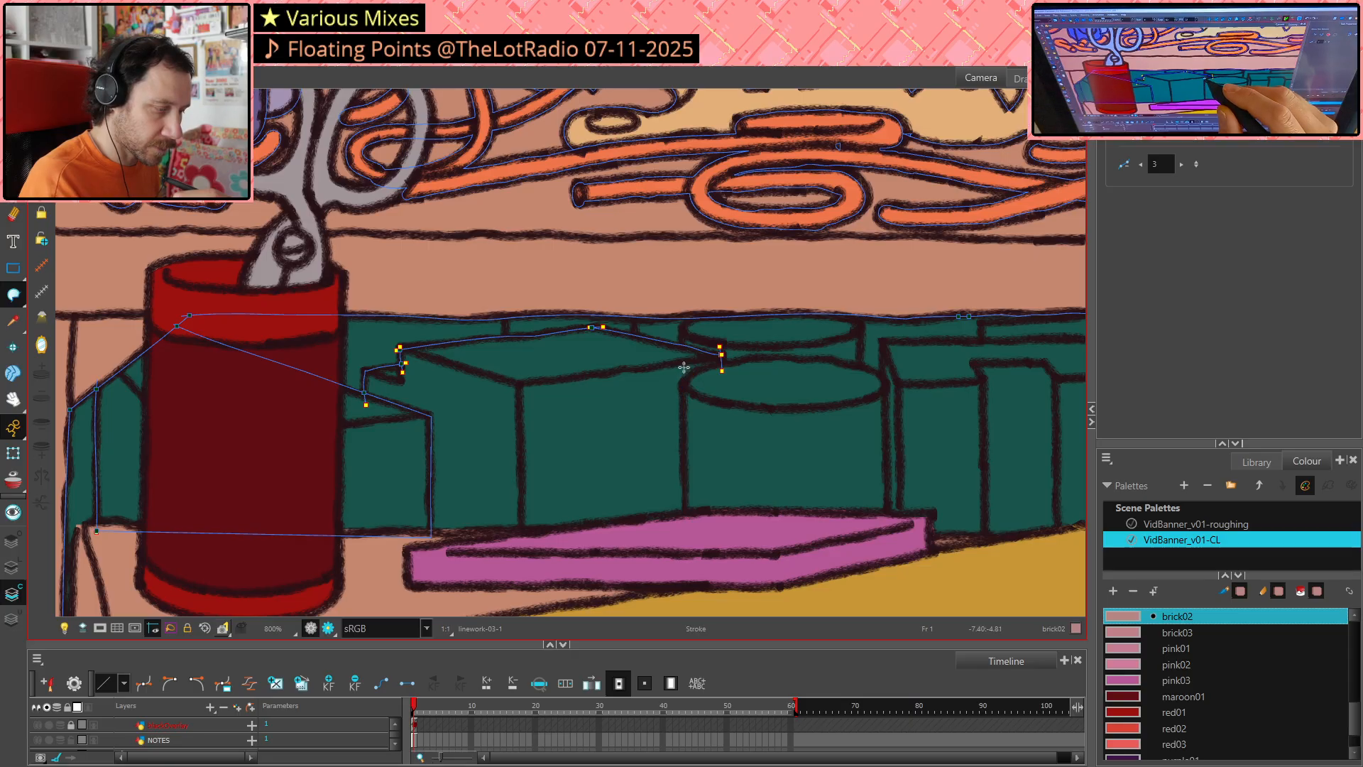
drag(685, 475, 685, 523)
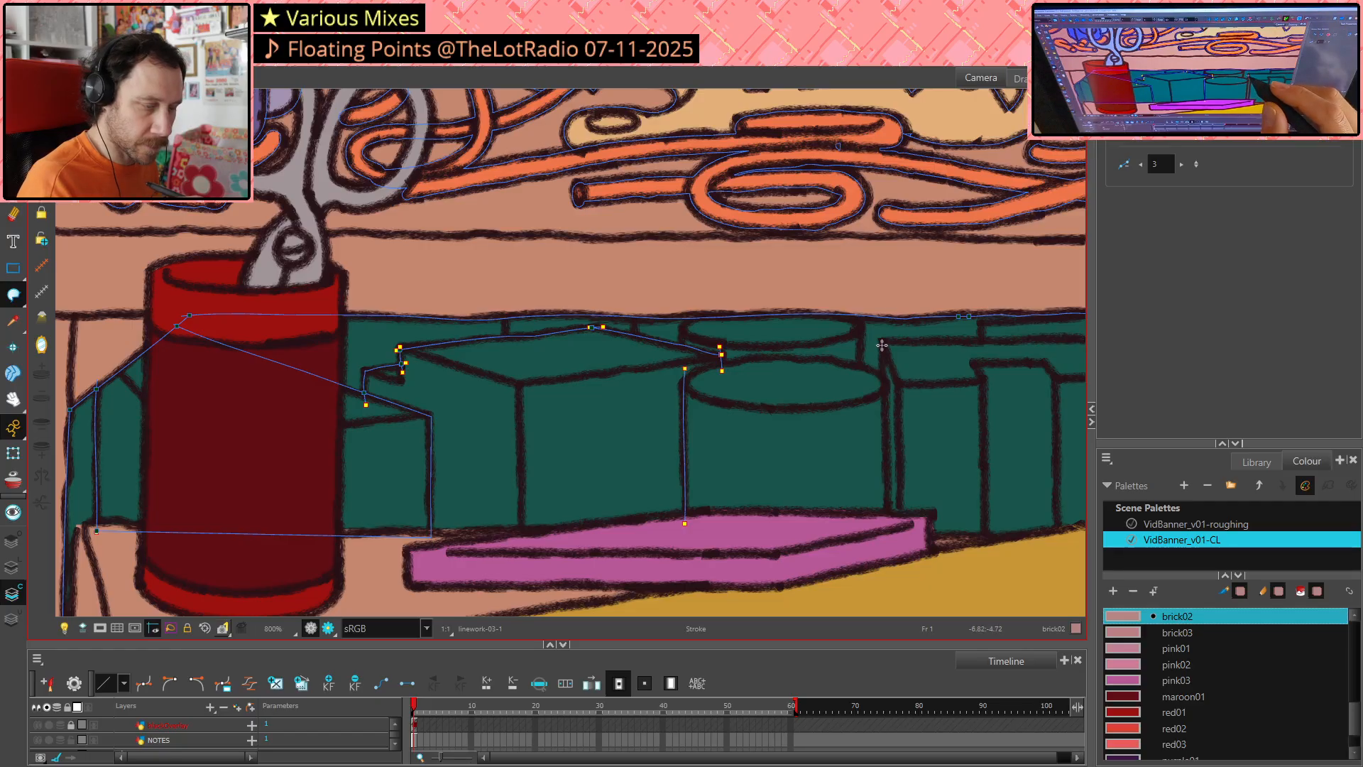
drag(881, 338, 884, 401)
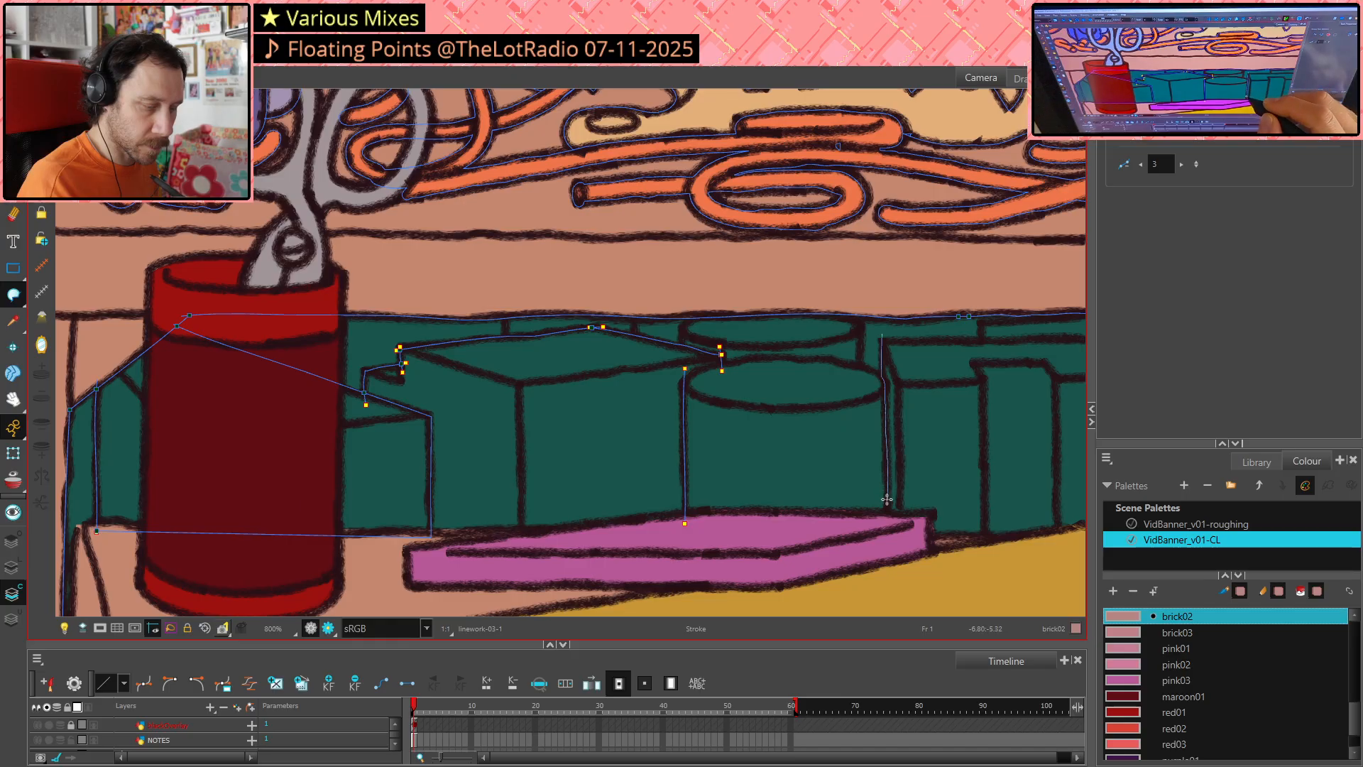
drag(887, 518, 888, 524)
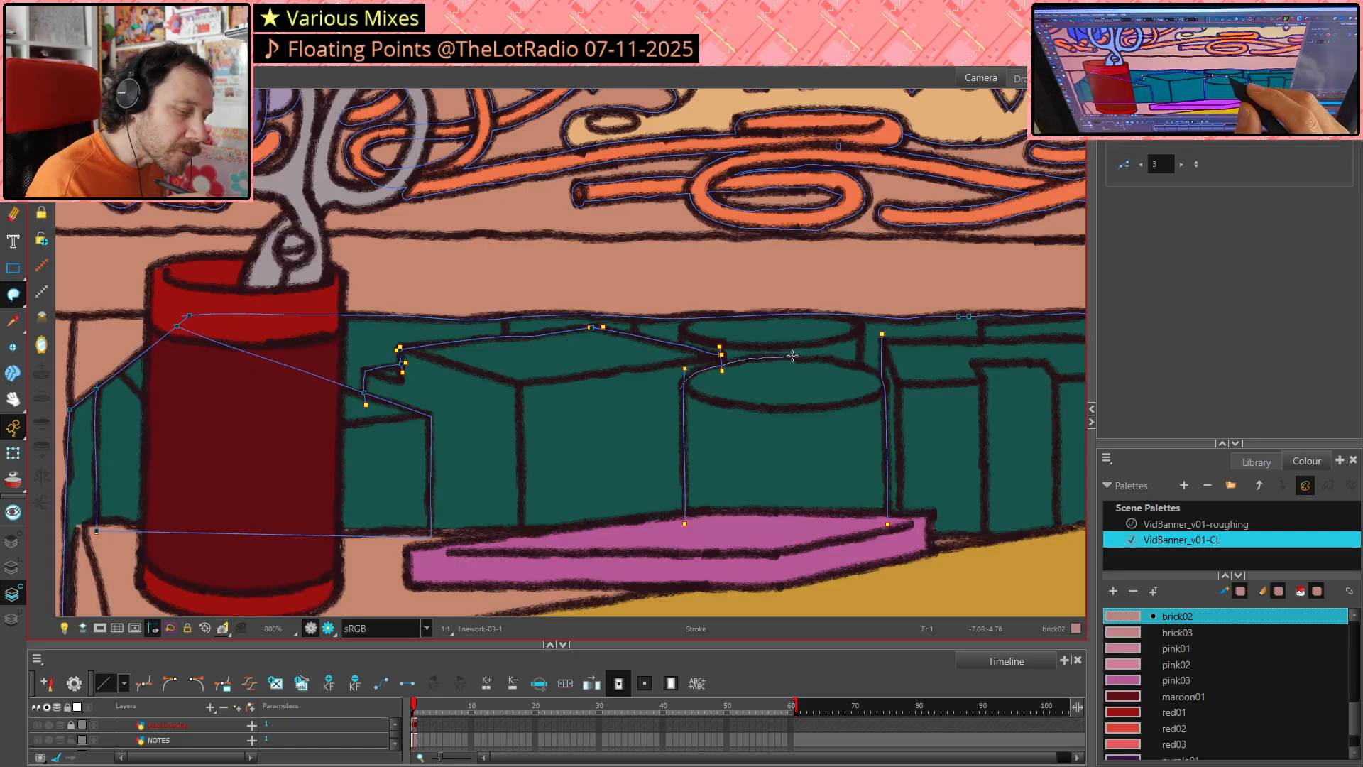
drag(855, 365, 892, 382)
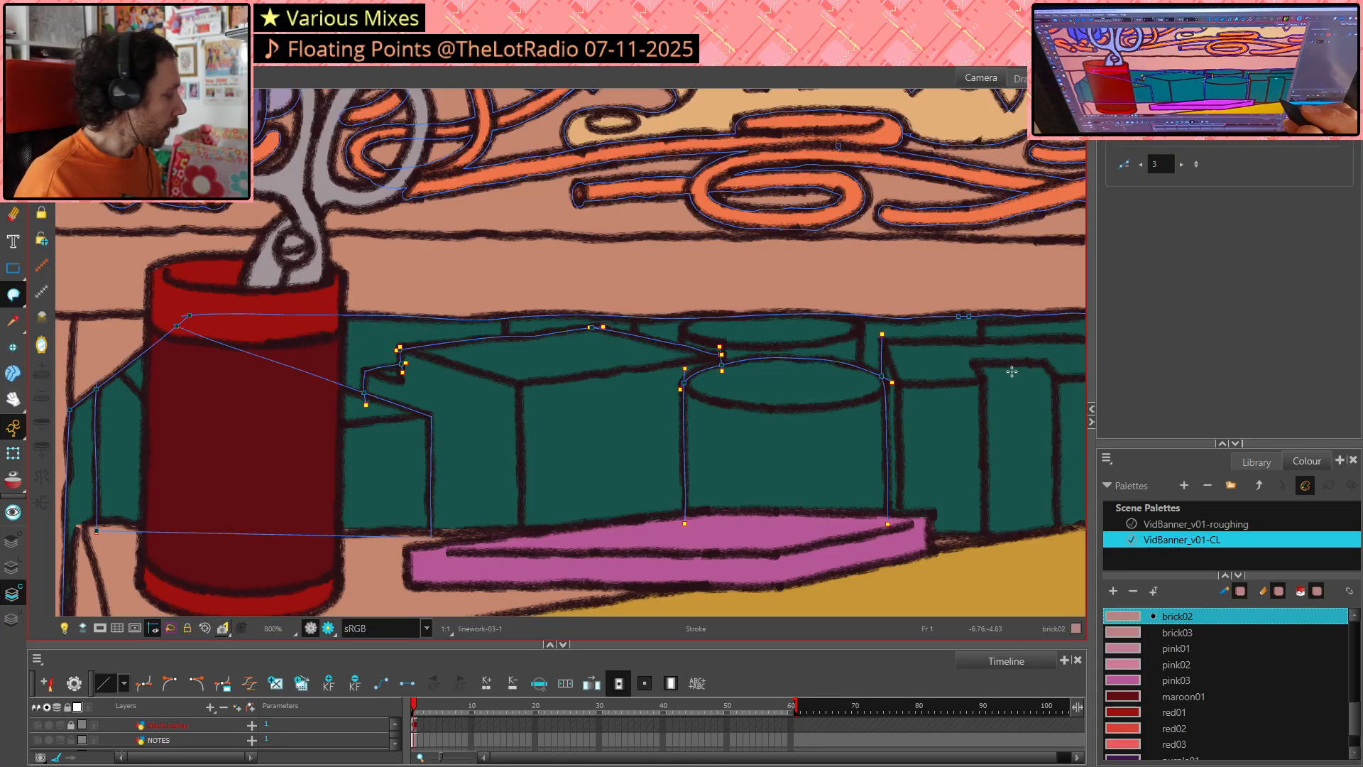
Cut away the stroke ends overshooting where the front cylinder's left side meets its top arc
key(alt+t)
drag(671, 360, 700, 391)
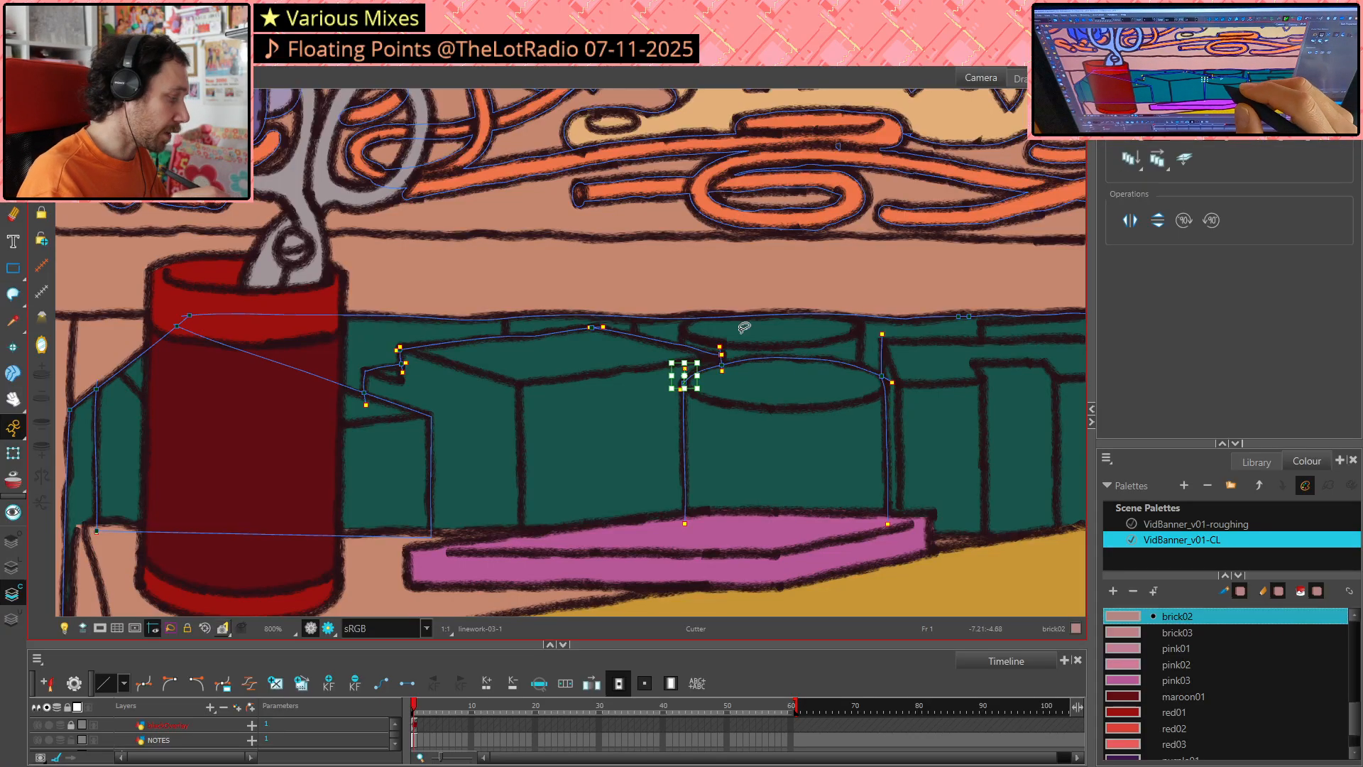
key(Delete)
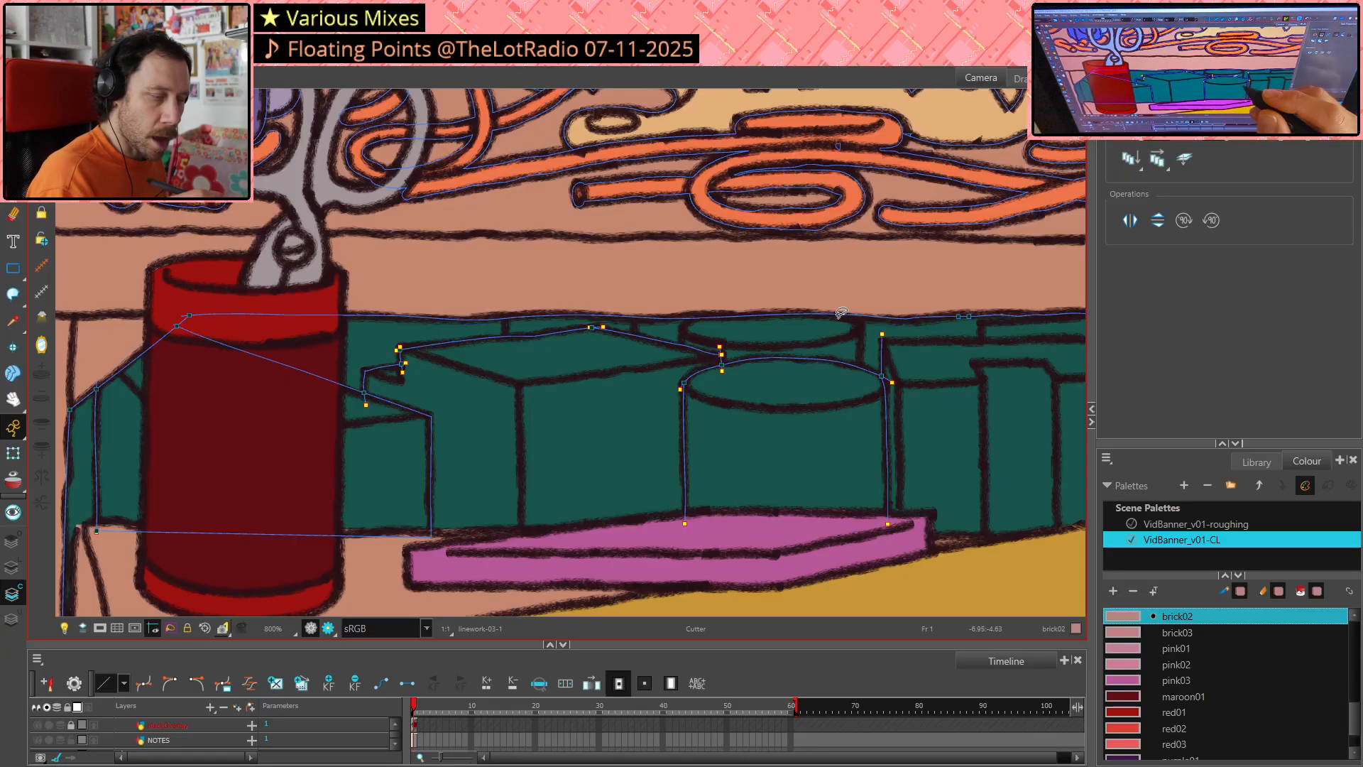
click(681, 387)
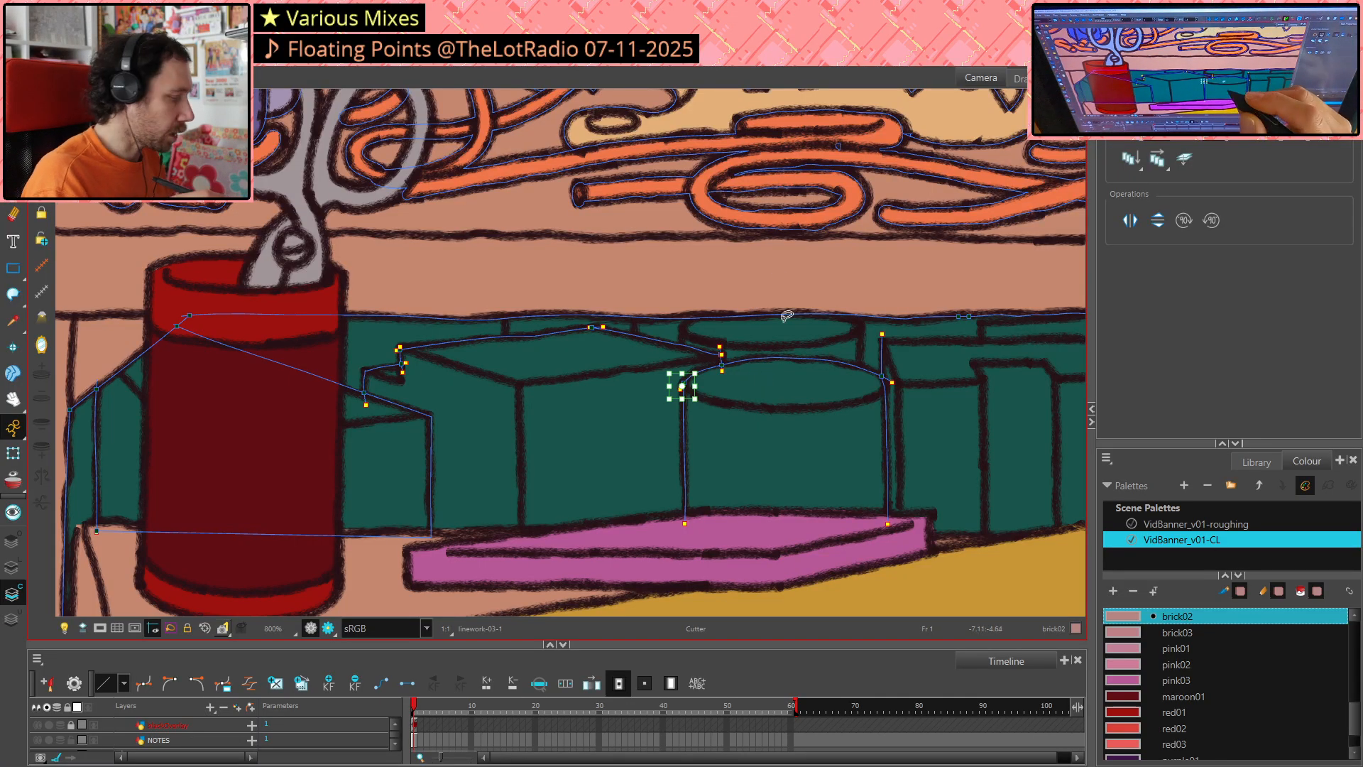
Cut away the stroke ends overshooting the large box's right top corner and the peak of its rear edge
click(720, 350)
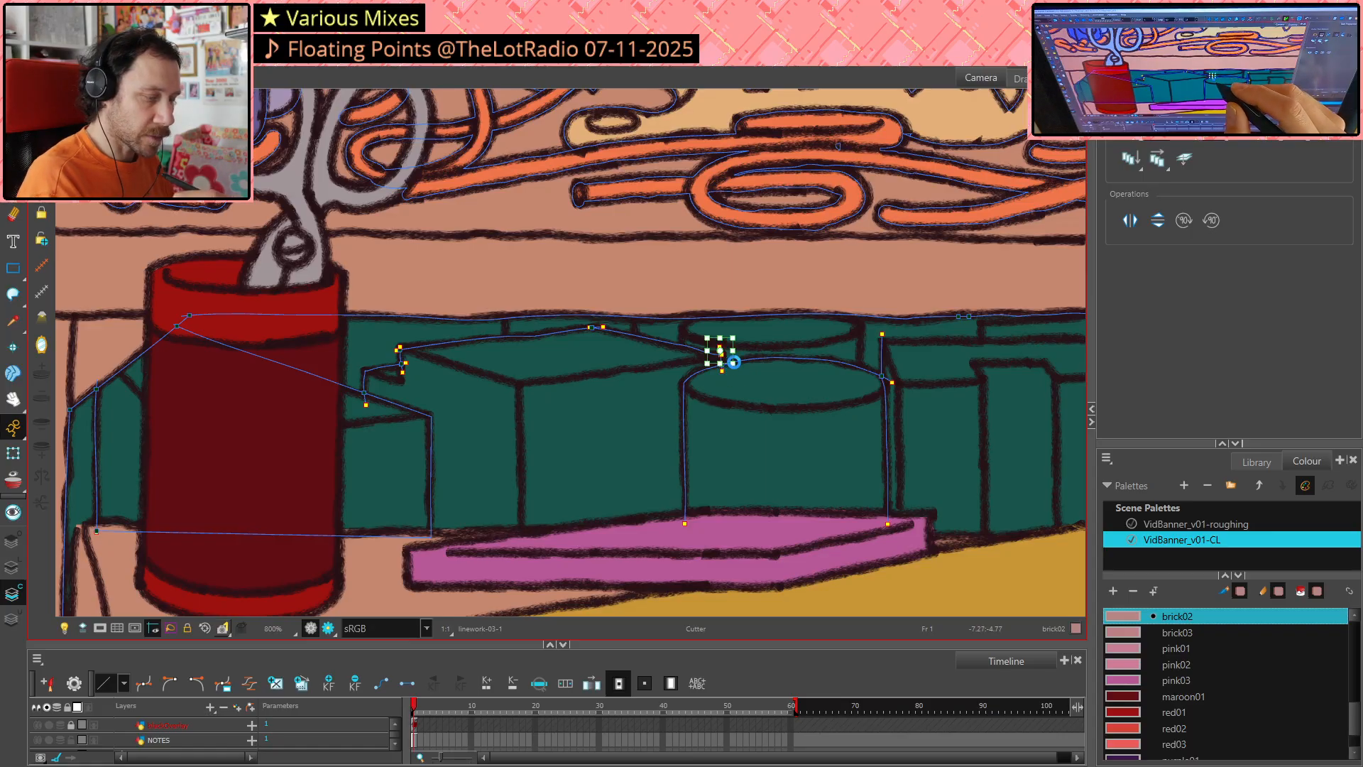
drag(720, 351, 723, 367)
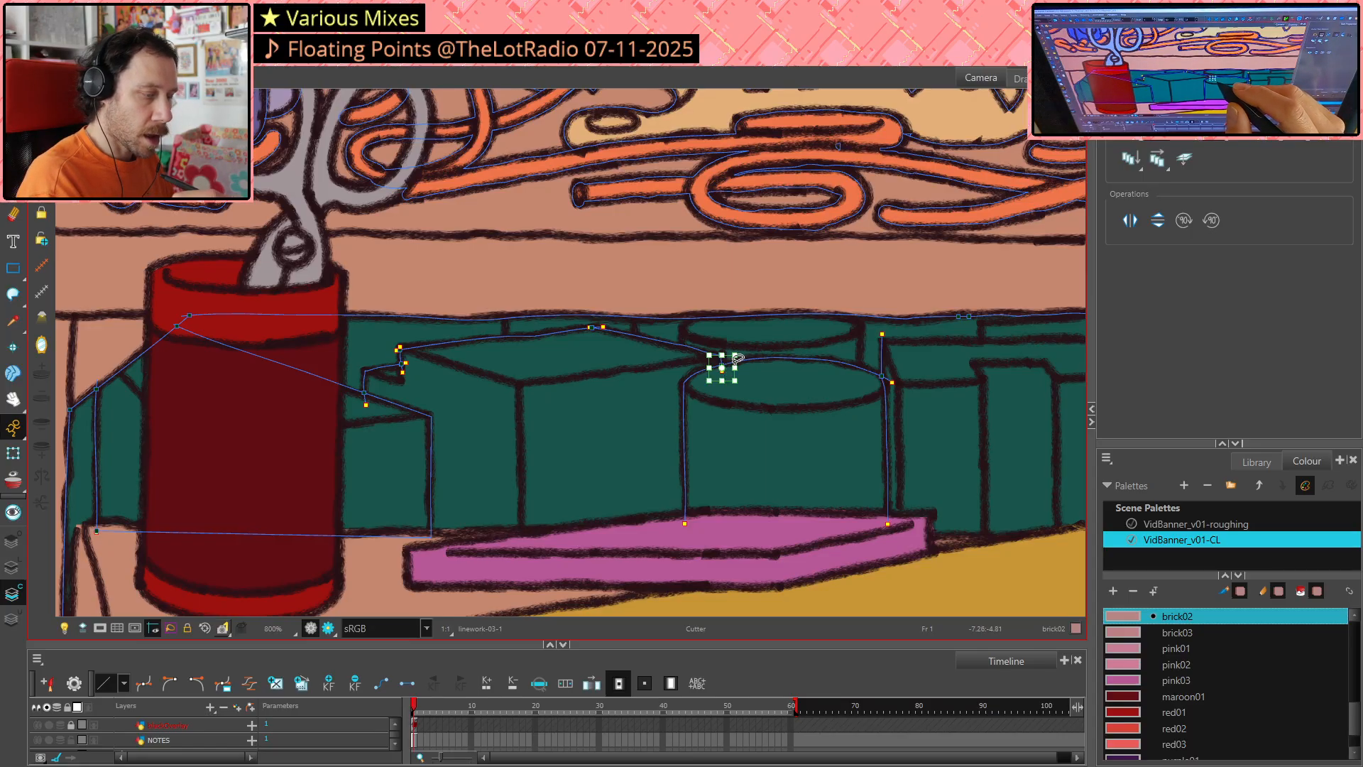
key(ctrl+z)
click(604, 324)
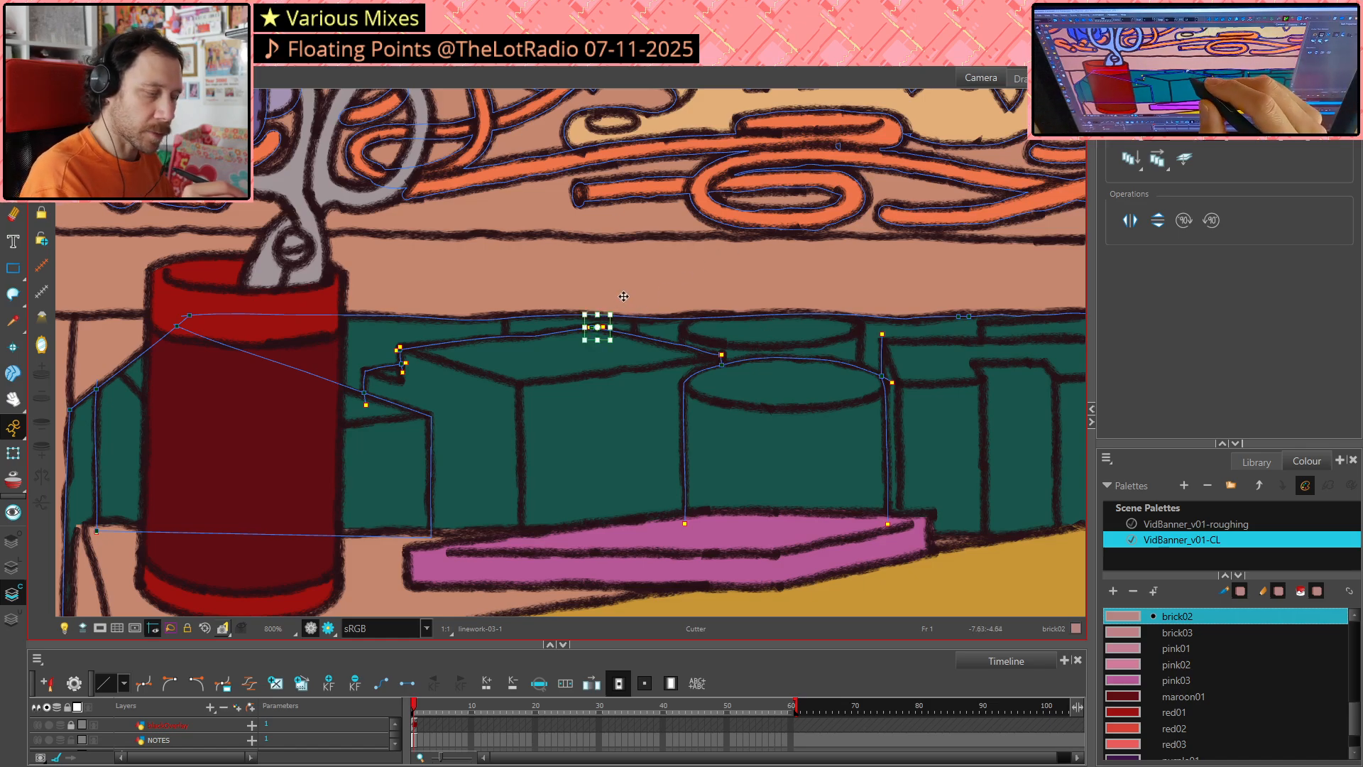
key(ctrl+z)
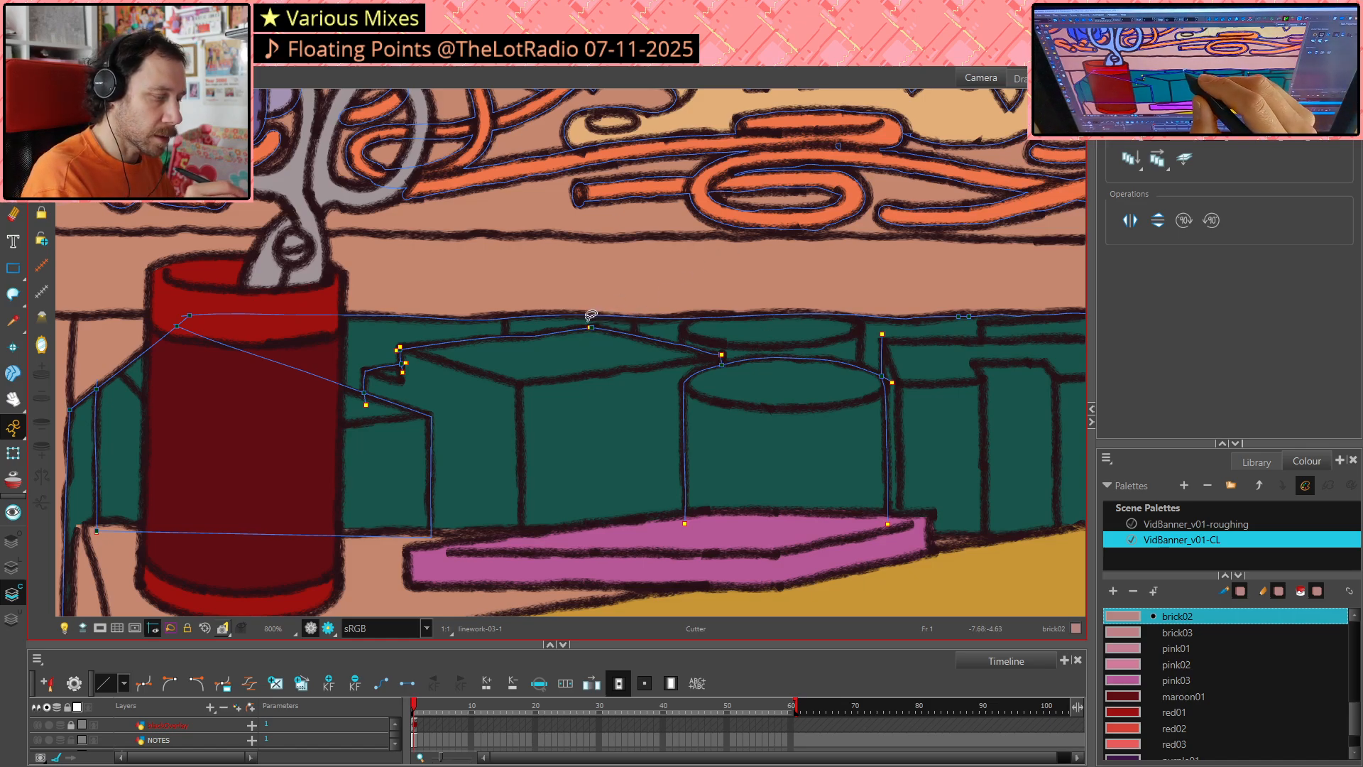
click(591, 321)
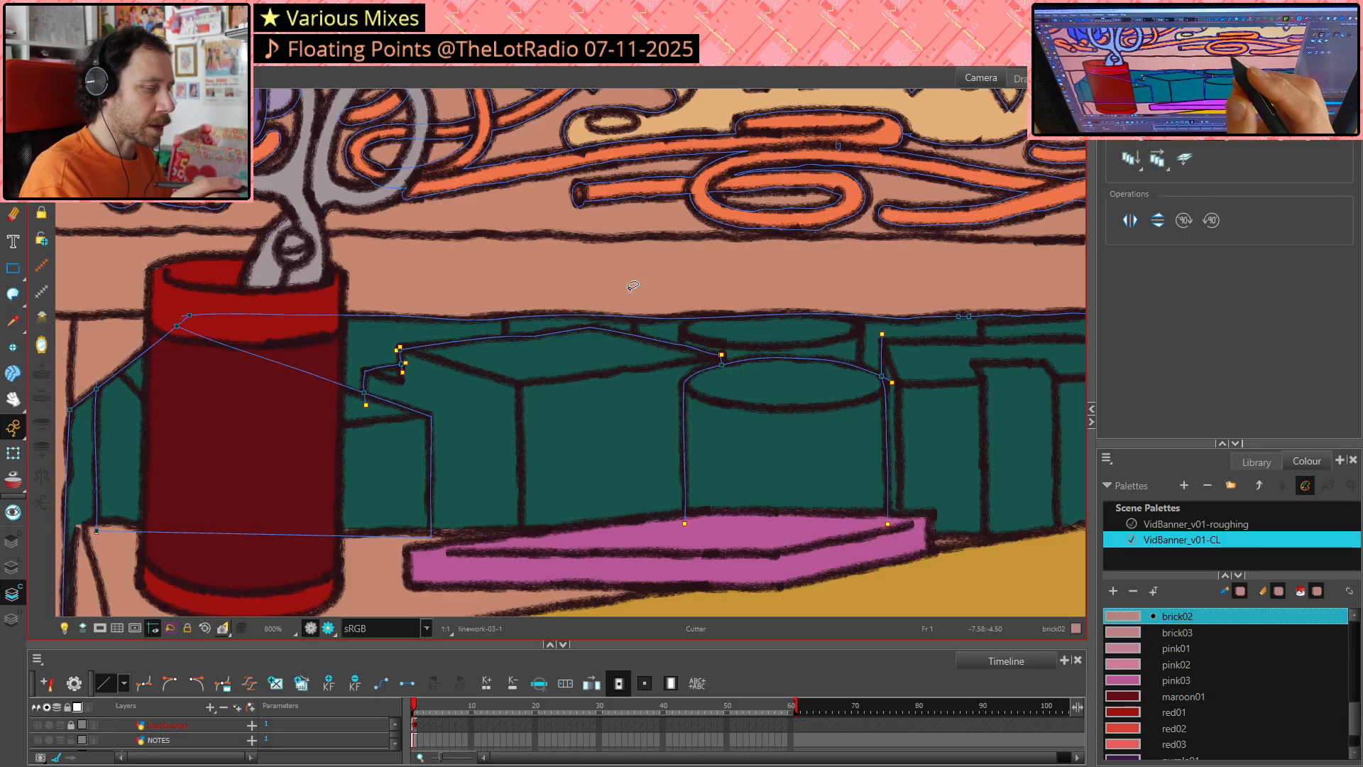
Cut away the overshooting stroke ends along the large box's stepped left edge and at the front cylinder's upper right corner
click(401, 348)
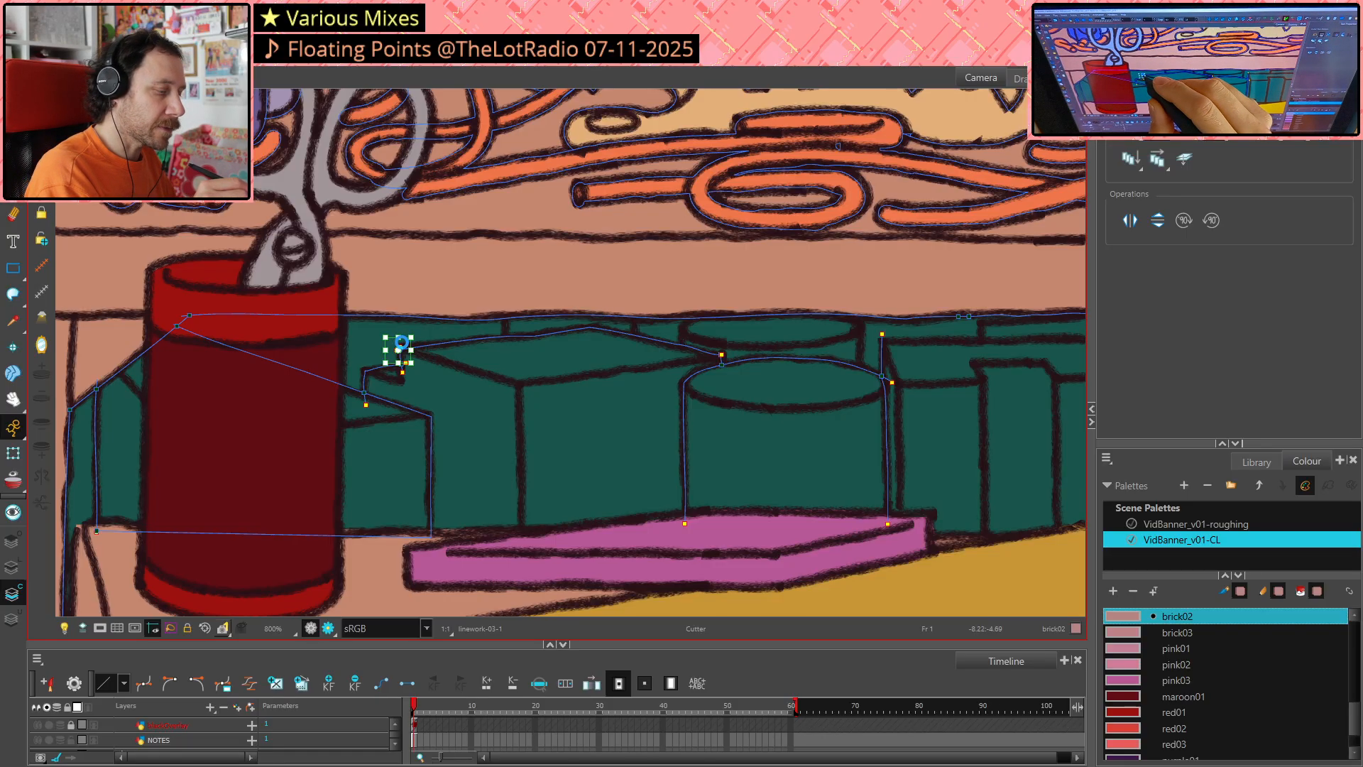
click(408, 346)
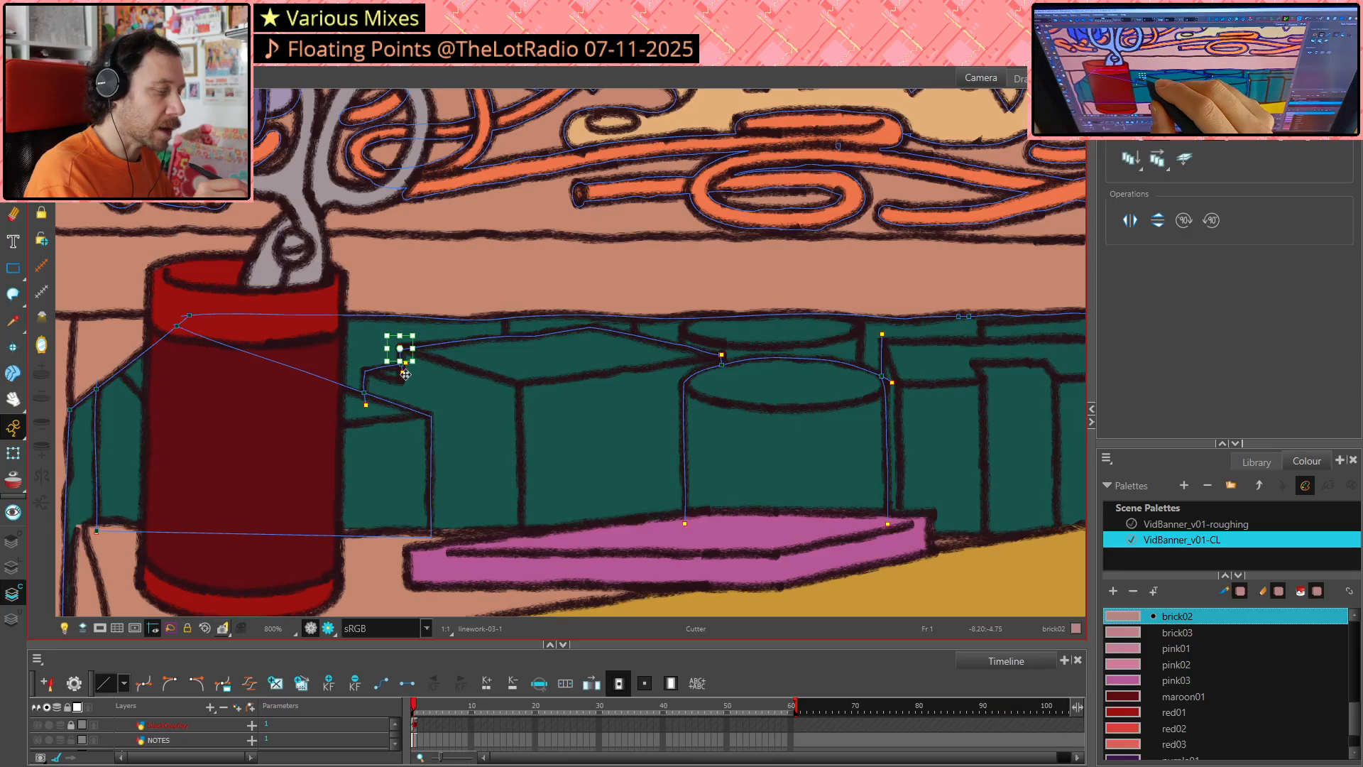
key(Delete)
click(404, 370)
key(Delete)
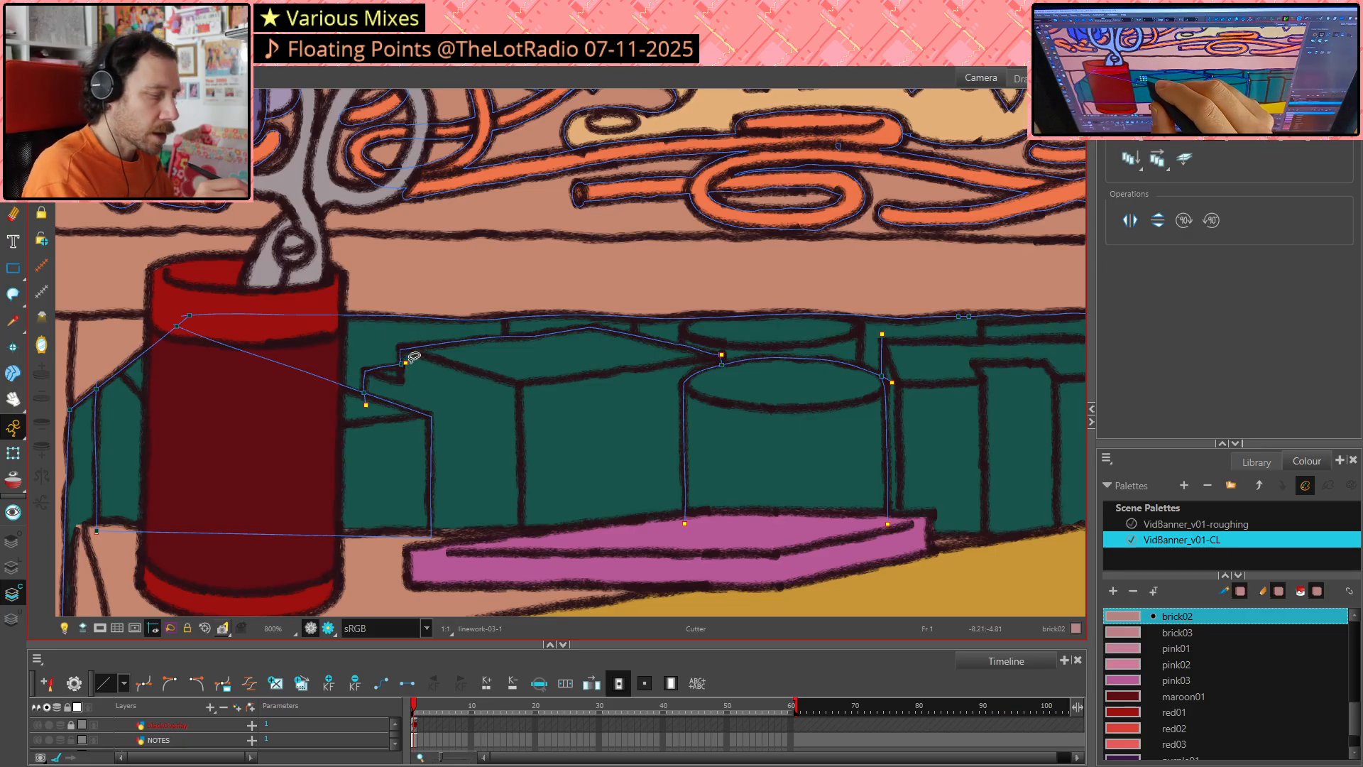
click(398, 360)
key(Delete)
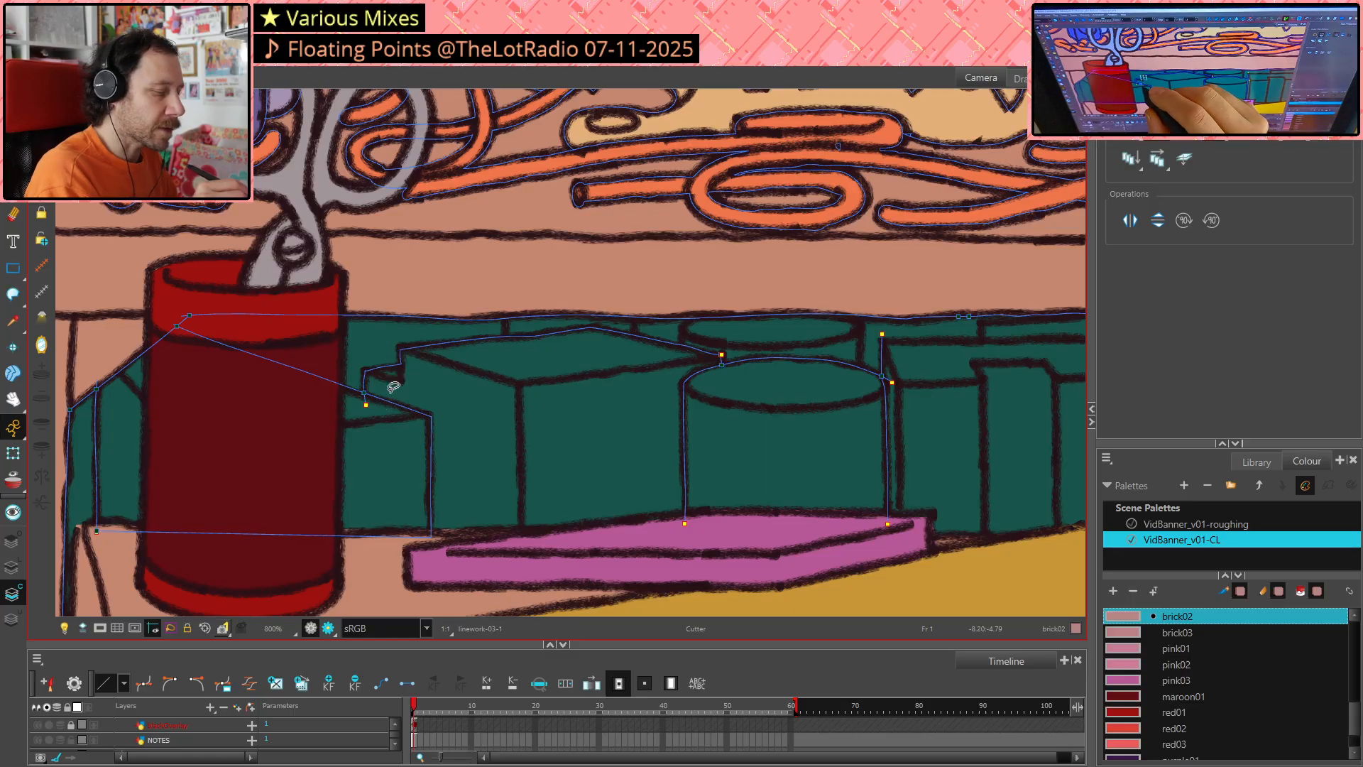
click(365, 398)
key(Delete)
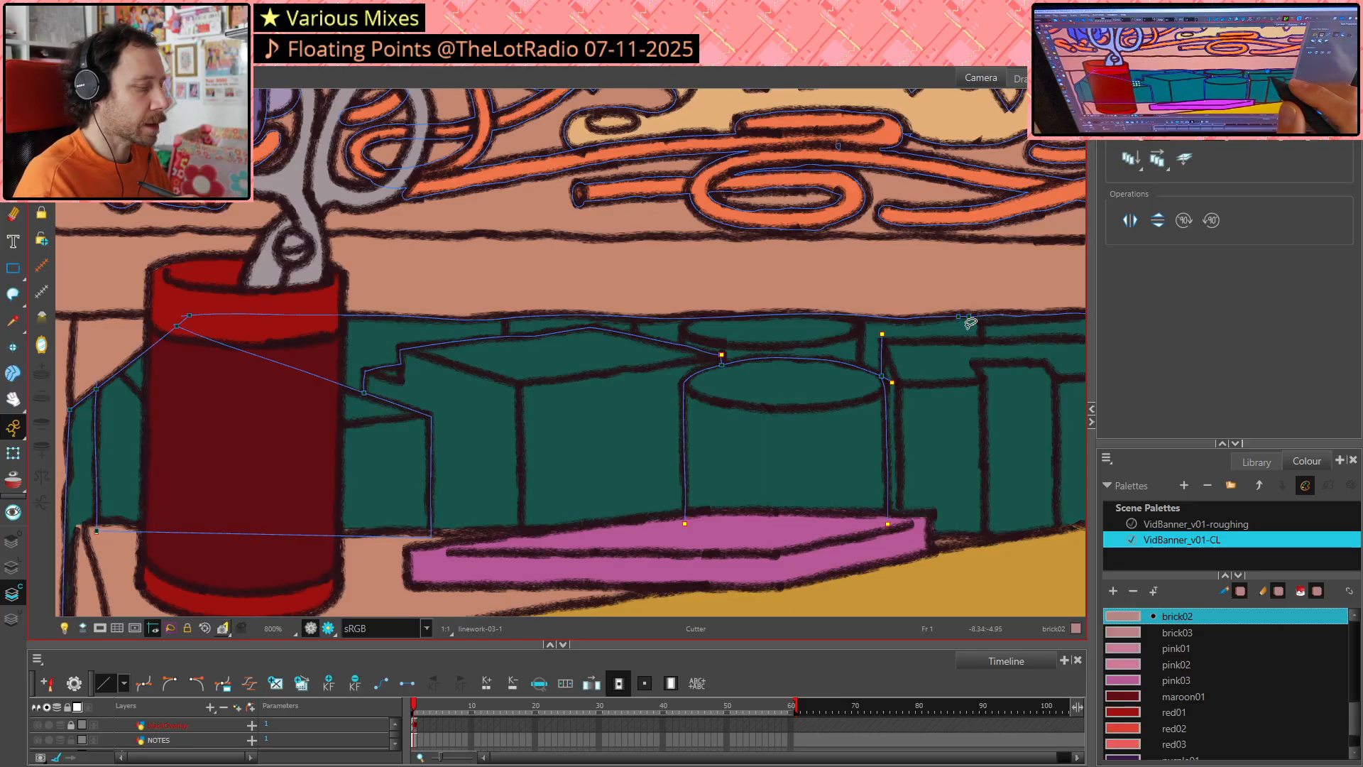
click(884, 342)
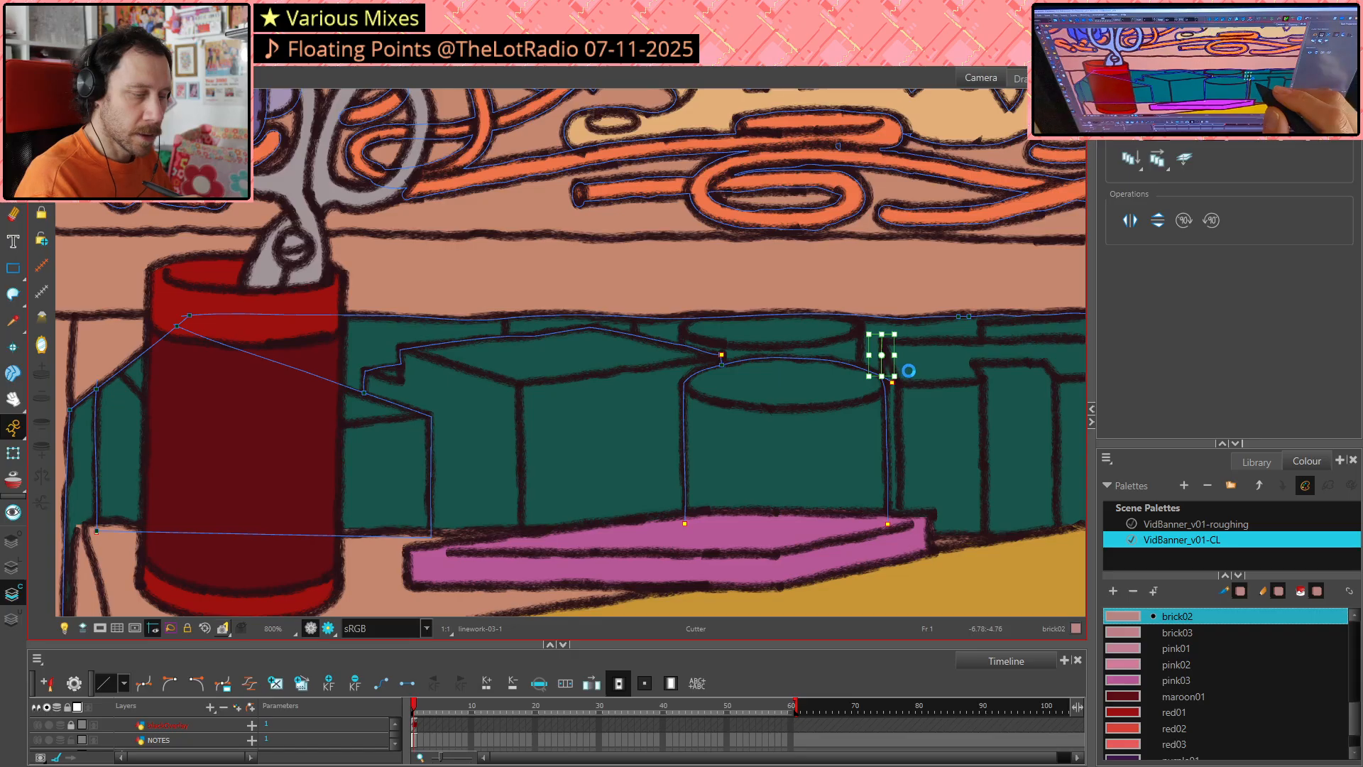
key(Delete)
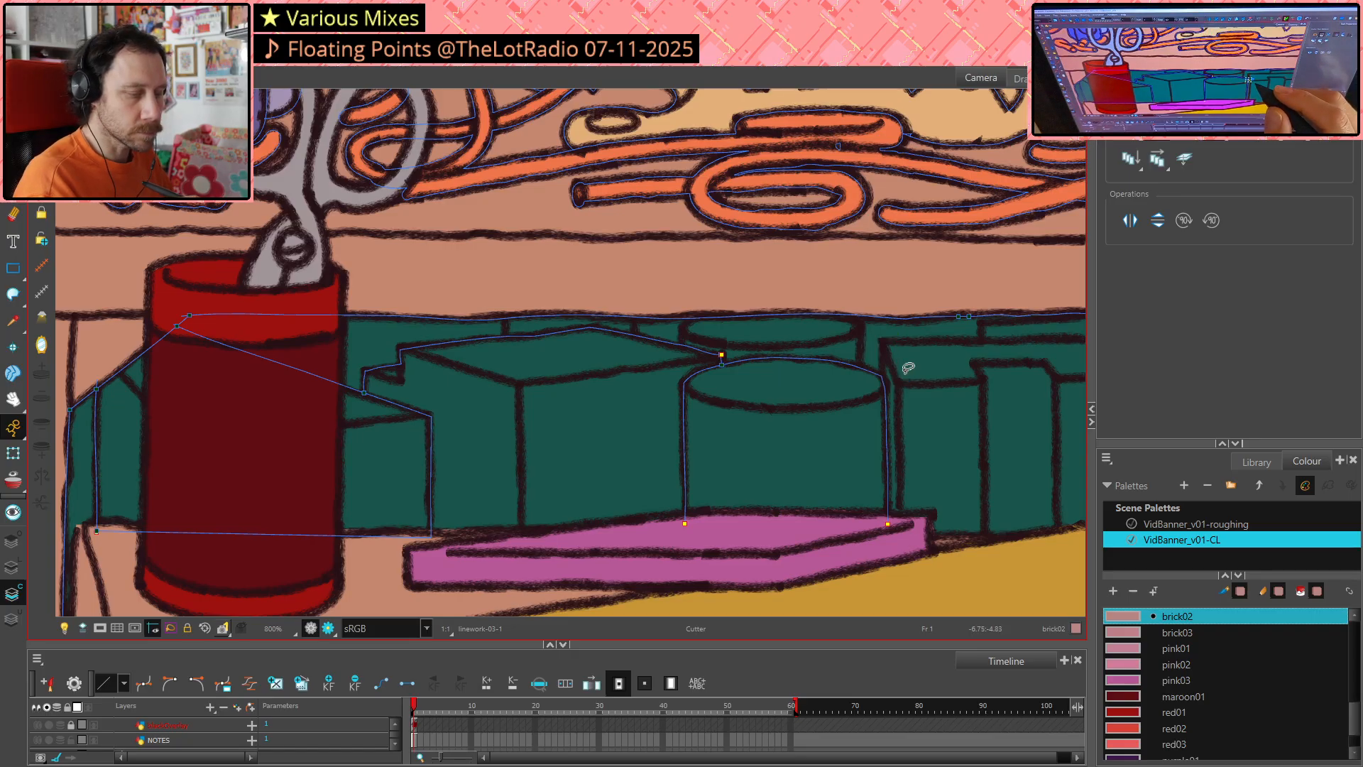
Touch up the contour point where the front cylinder's right side meets its top arc with the Contour Editor
key(alt+q)
click(886, 380)
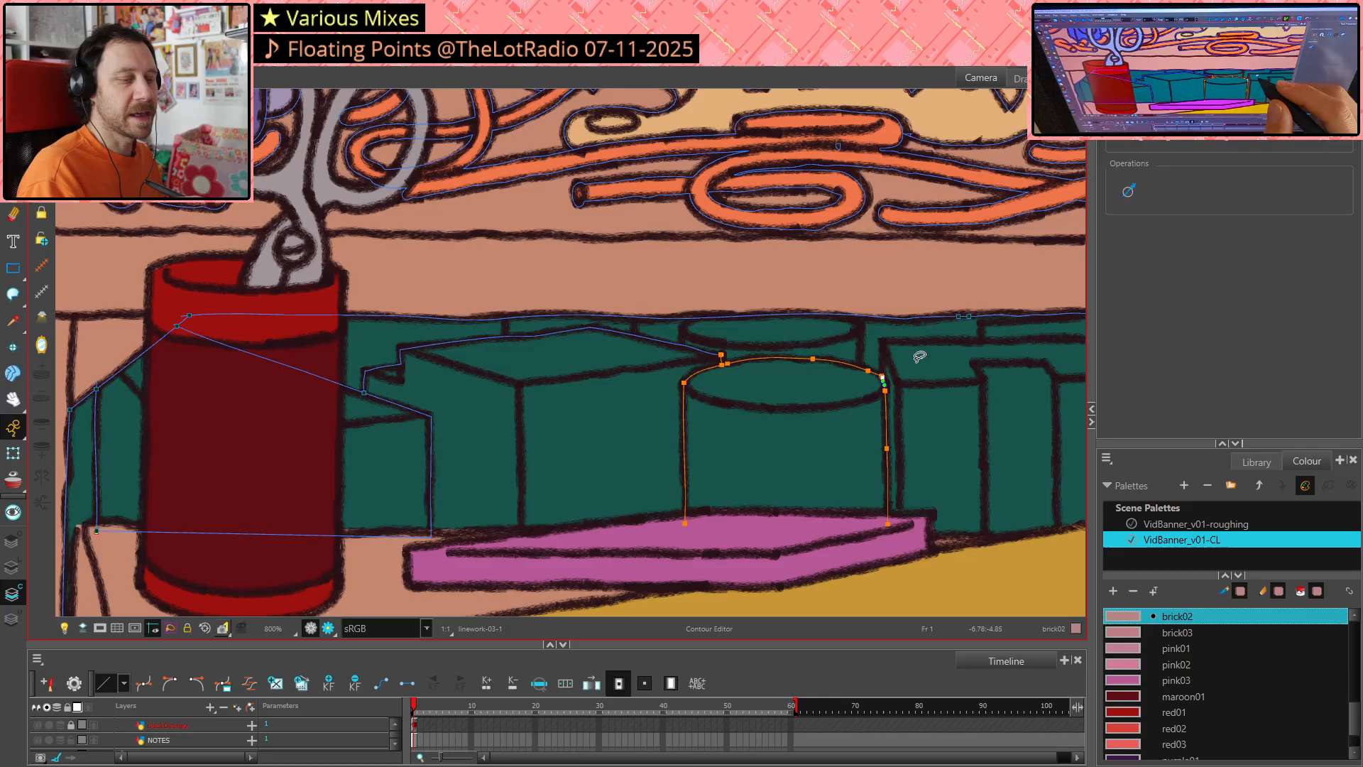
click(944, 355)
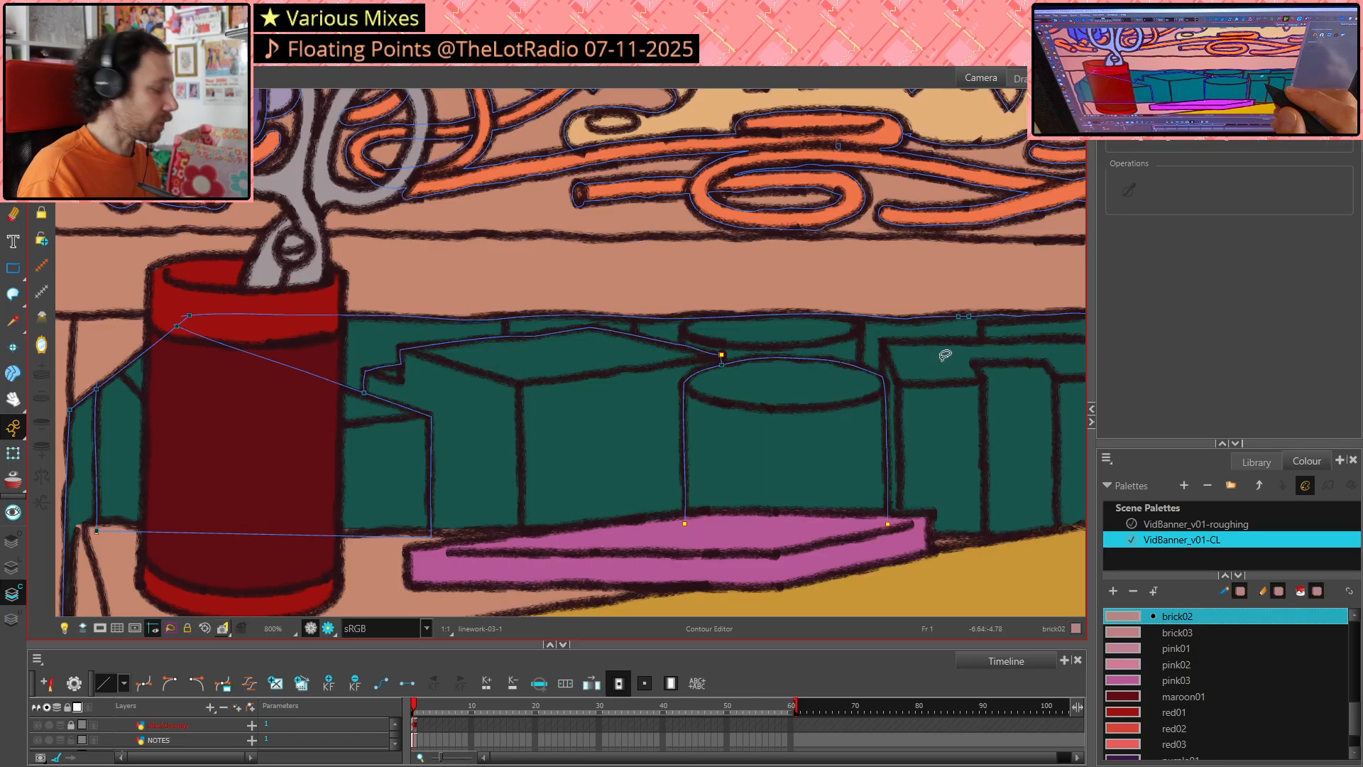
Outline the rear cylinder behind the front one with Stroke lines down both sides and an arc over its rear rim
key(space)
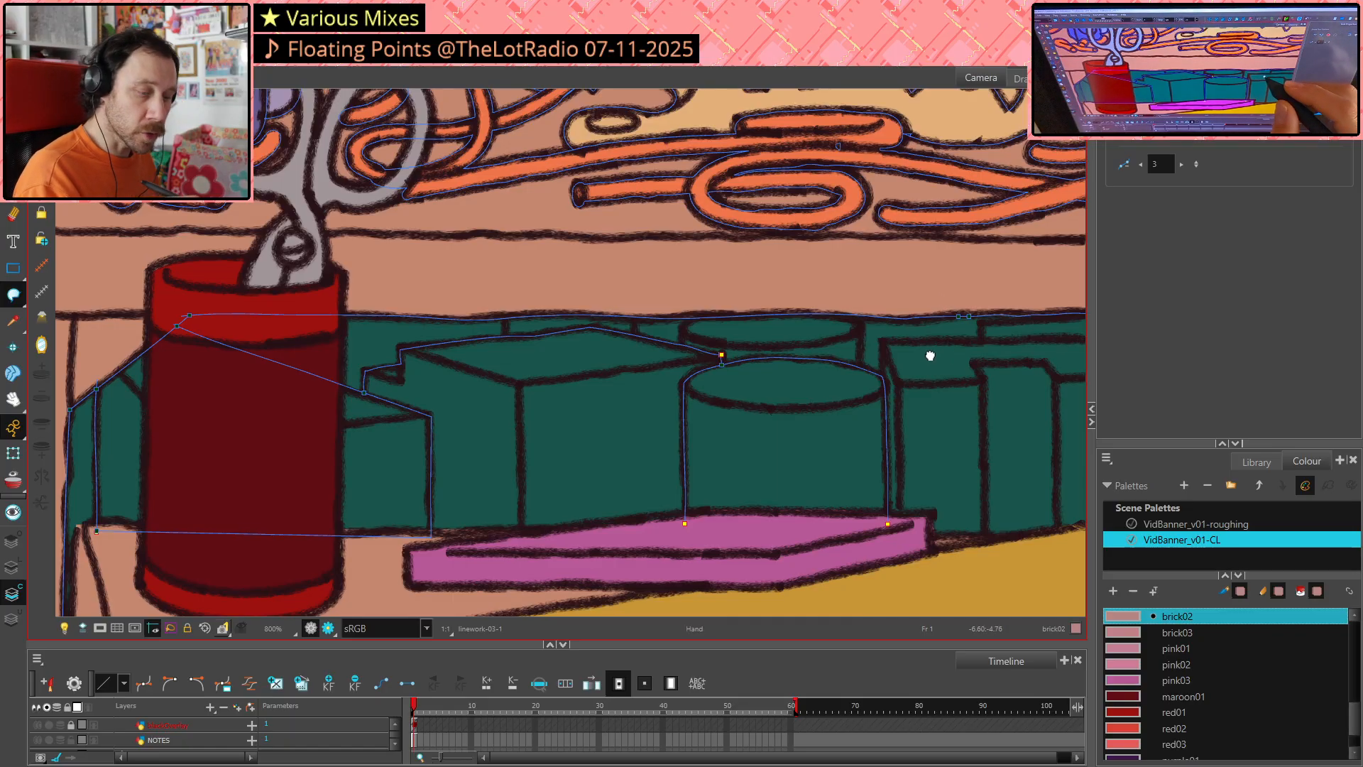
drag(931, 353, 843, 363)
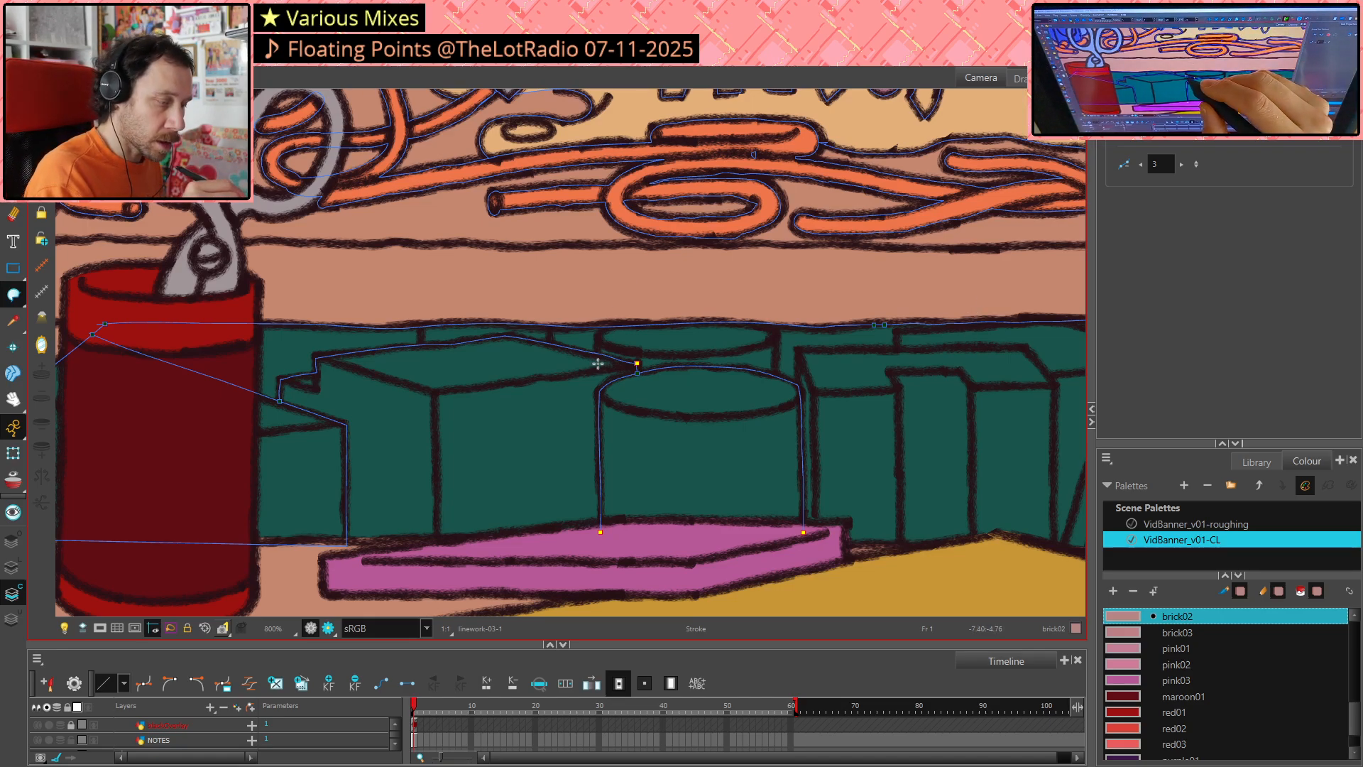
drag(598, 363, 598, 327)
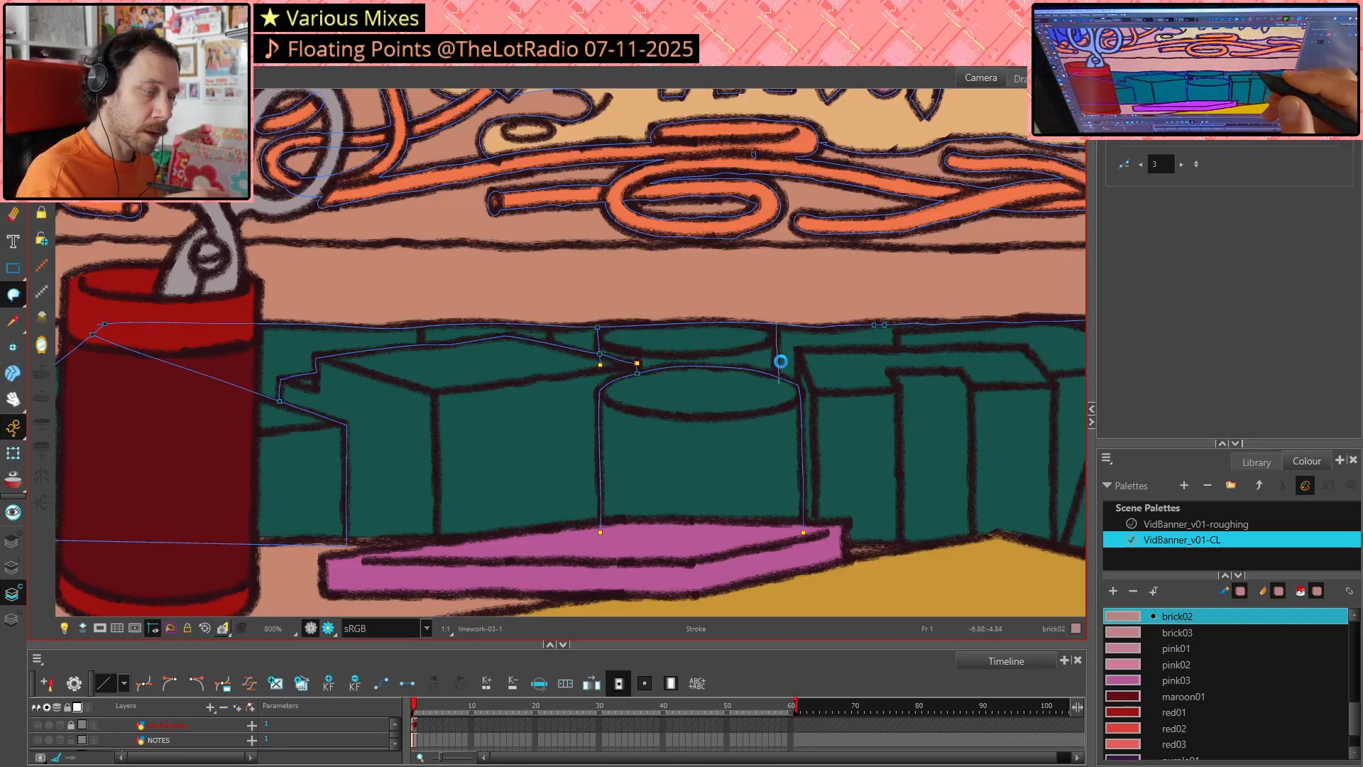
drag(780, 361, 780, 366)
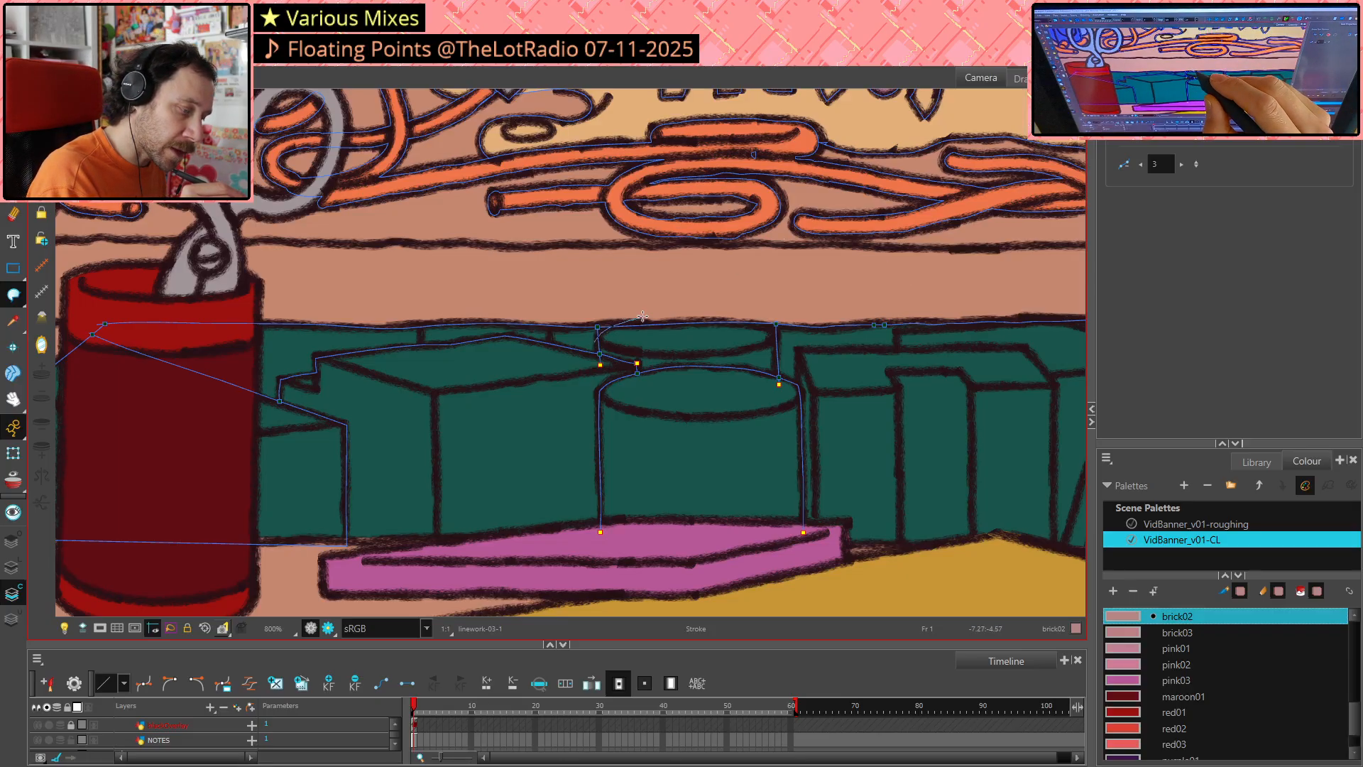
mouse_move(643, 316)
mouse_down()
mouse_move(715, 308)
mouse_move(792, 327)
mouse_up()
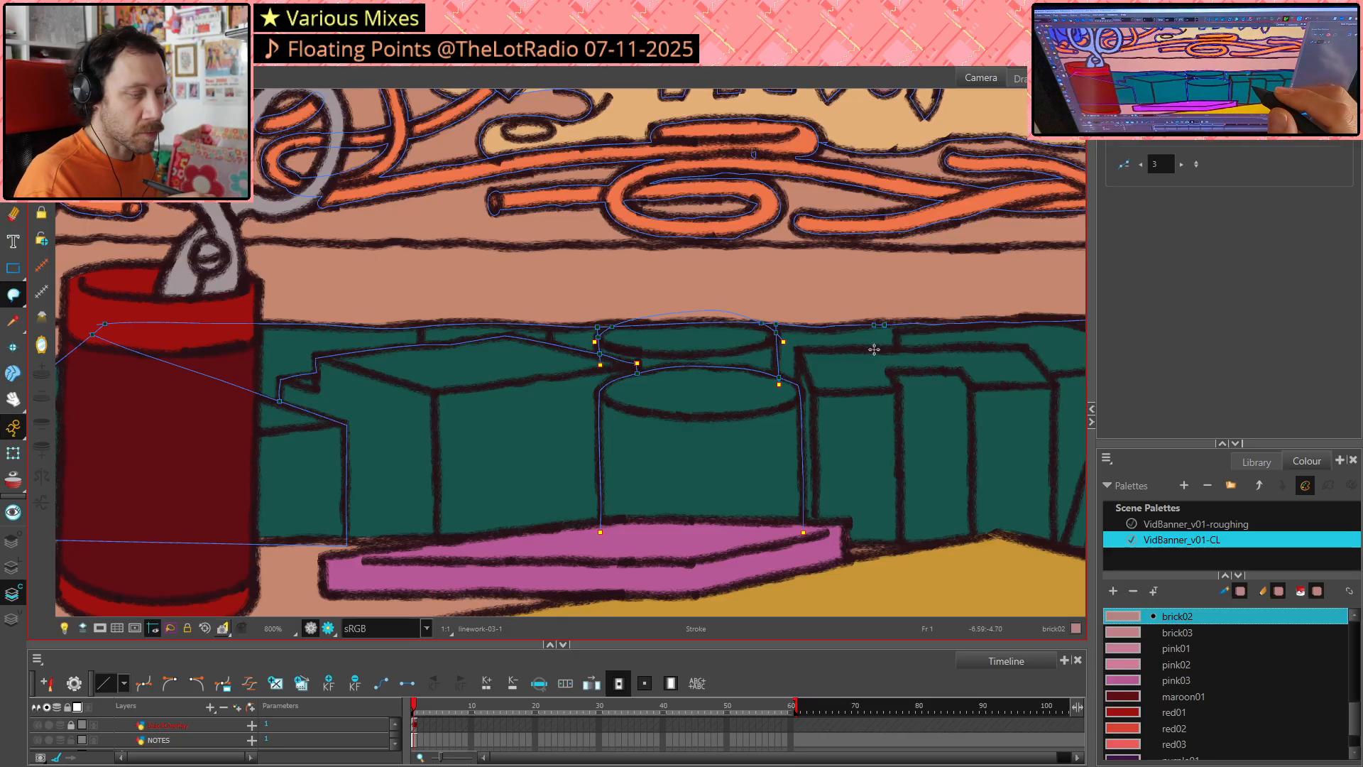
Cut away the overshooting stroke ends at the rear cylinder's upper right and upper left corners
key(alt+t)
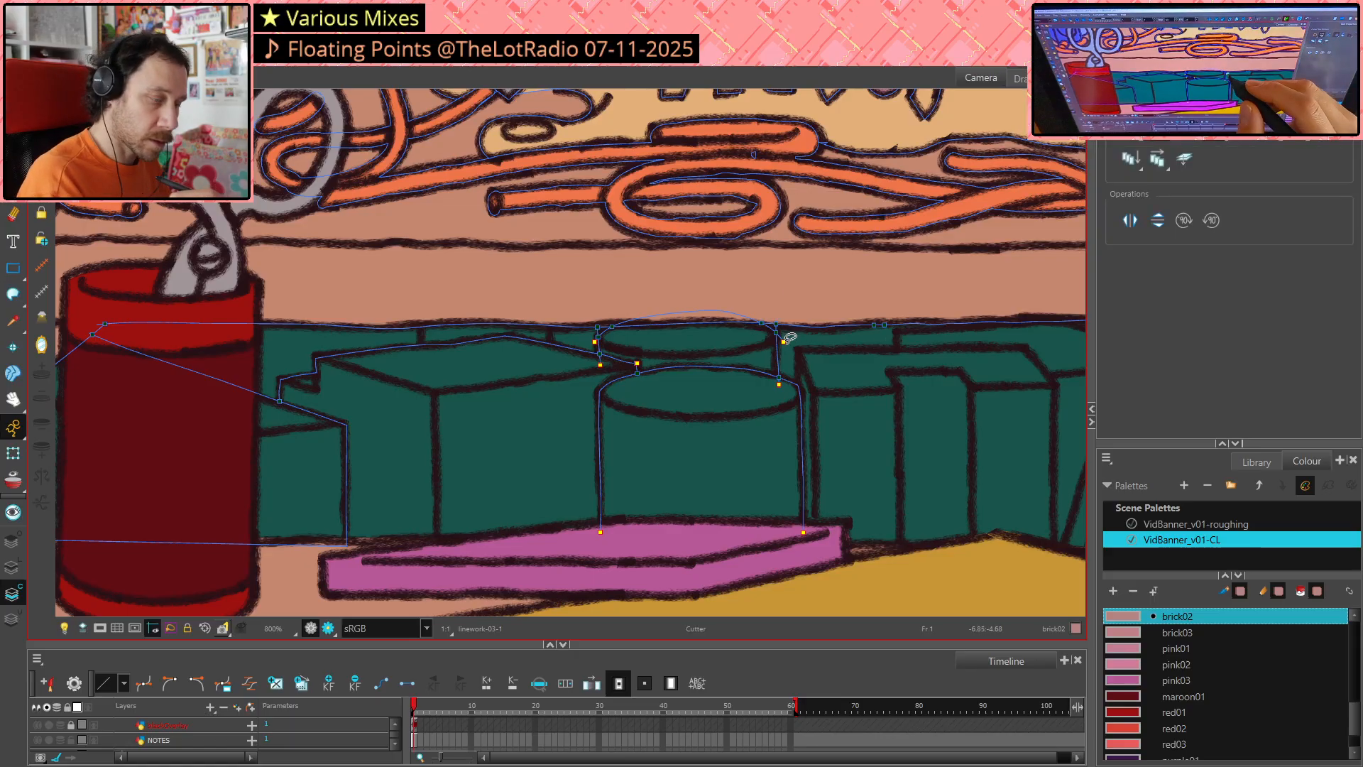
drag(767, 325, 793, 350)
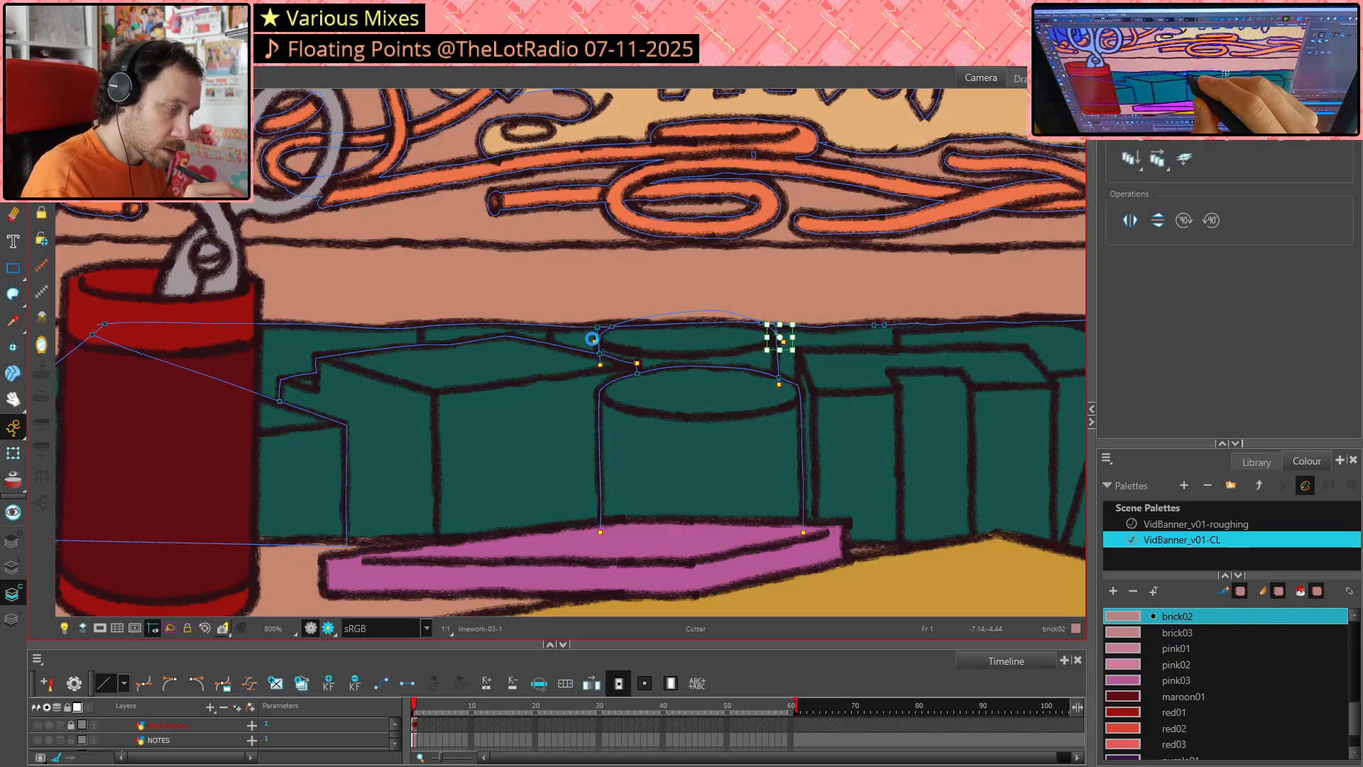
mouse_move(584, 326)
mouse_down()
mouse_move(610, 352)
mouse_move(601, 321)
mouse_up()
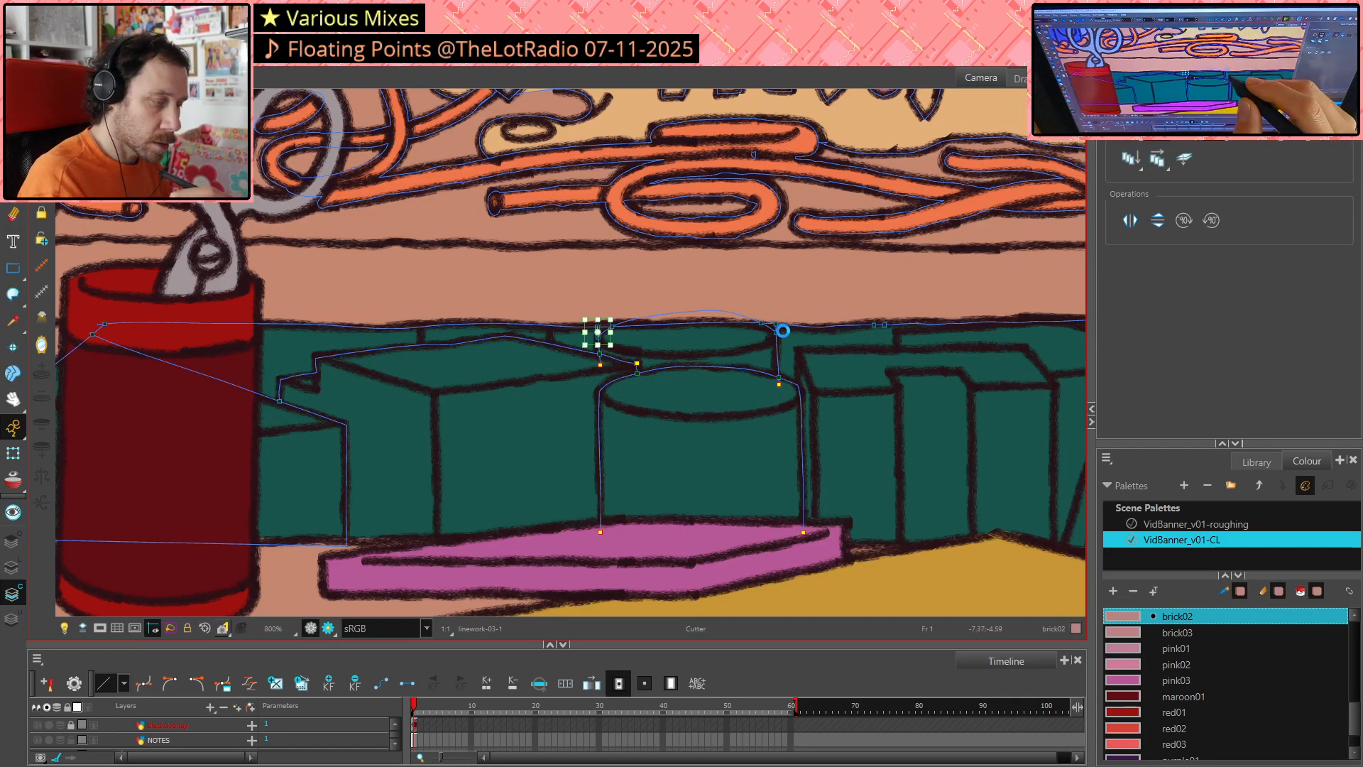
click(783, 328)
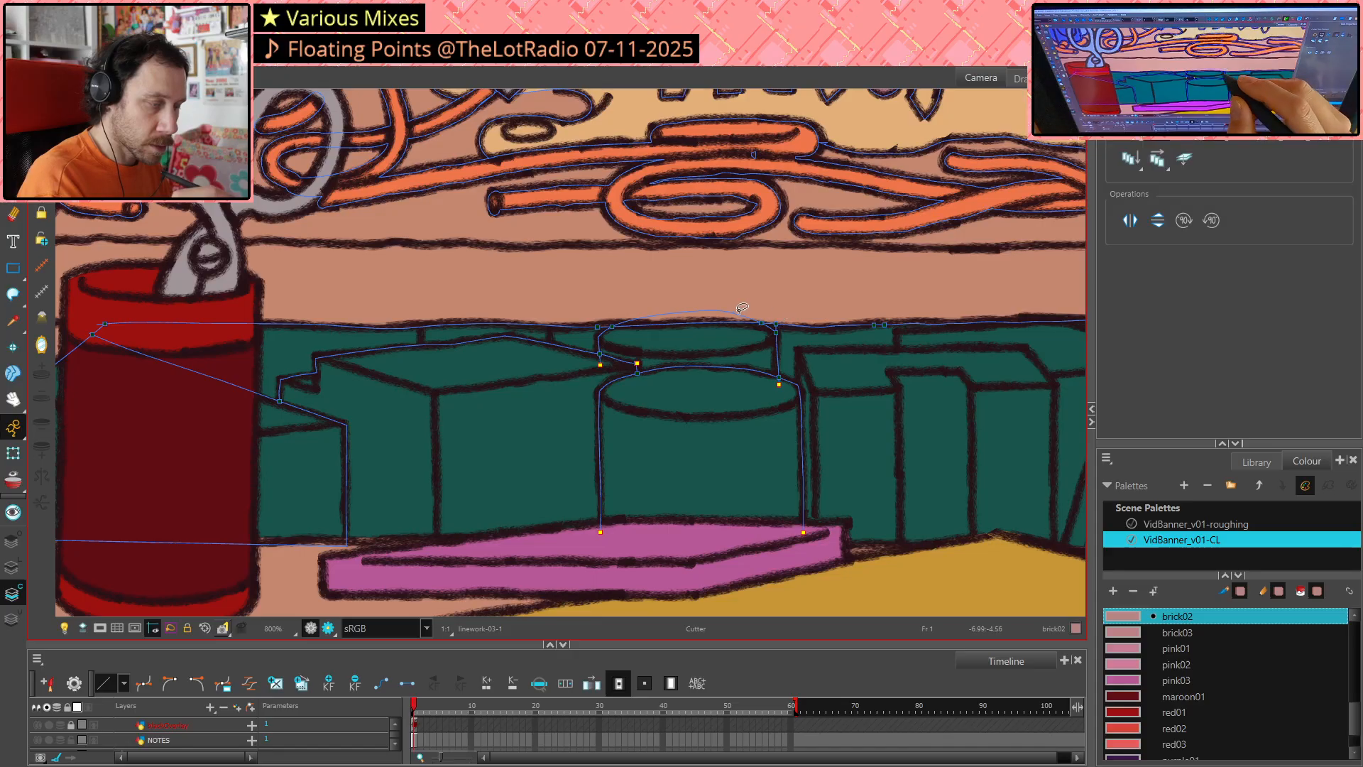
Try to cut away the area between the rear cylinder's arc and the bench edge, and the stroke end at its upper right corner
drag(754, 307, 609, 332)
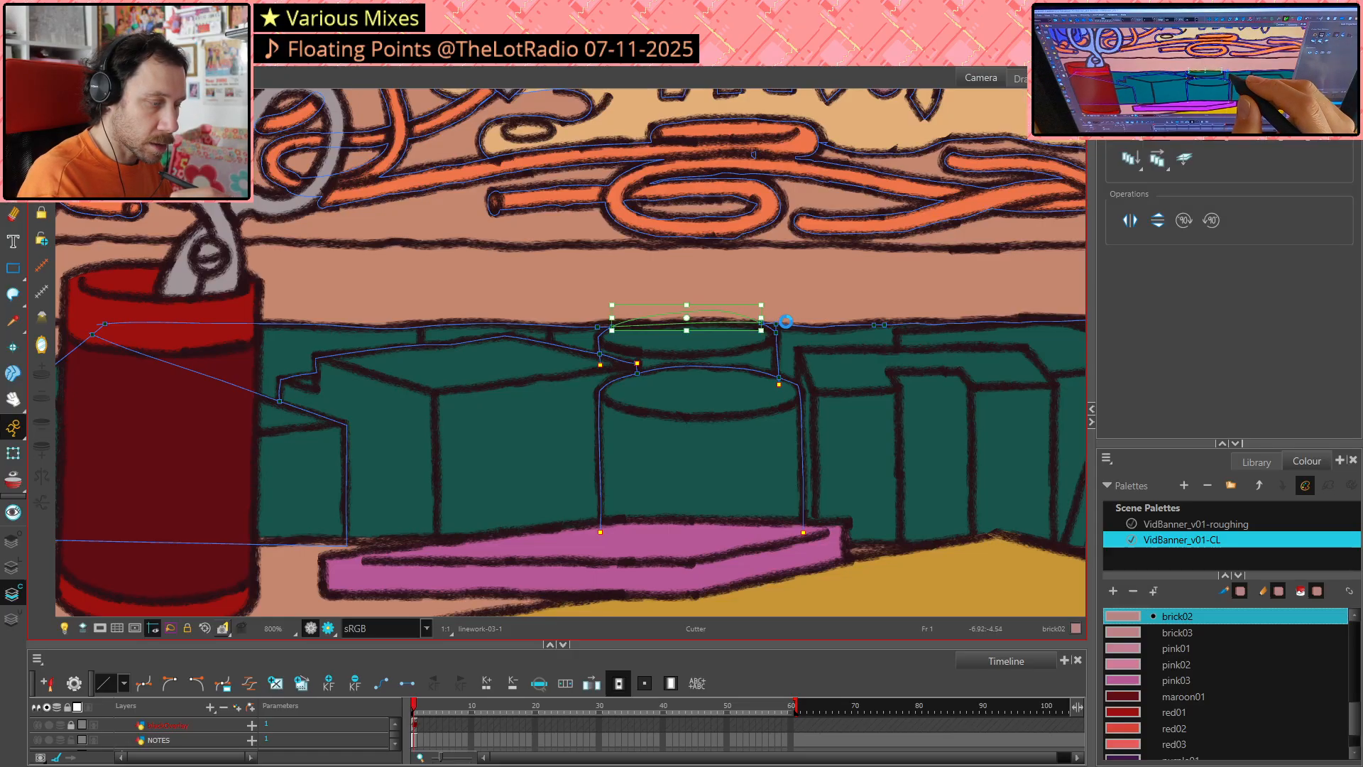
click(786, 322)
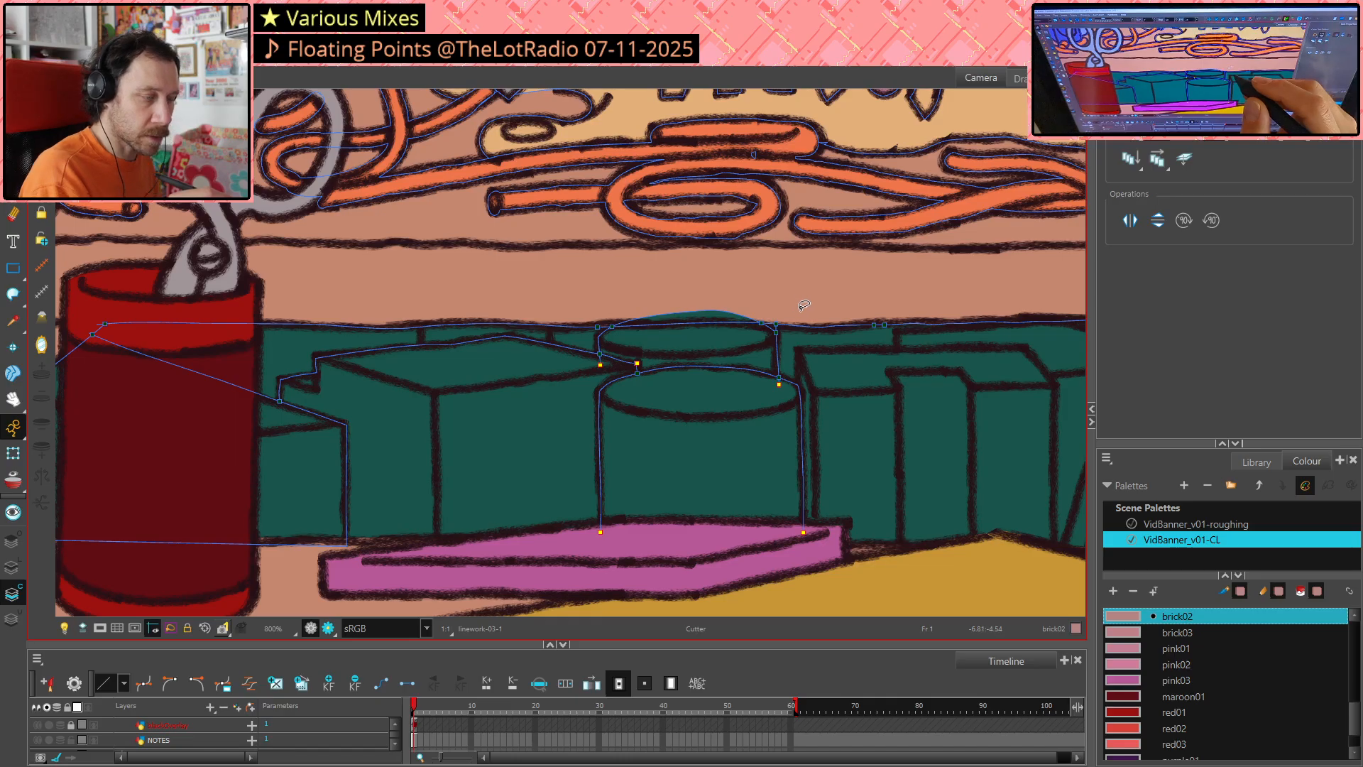
click(788, 313)
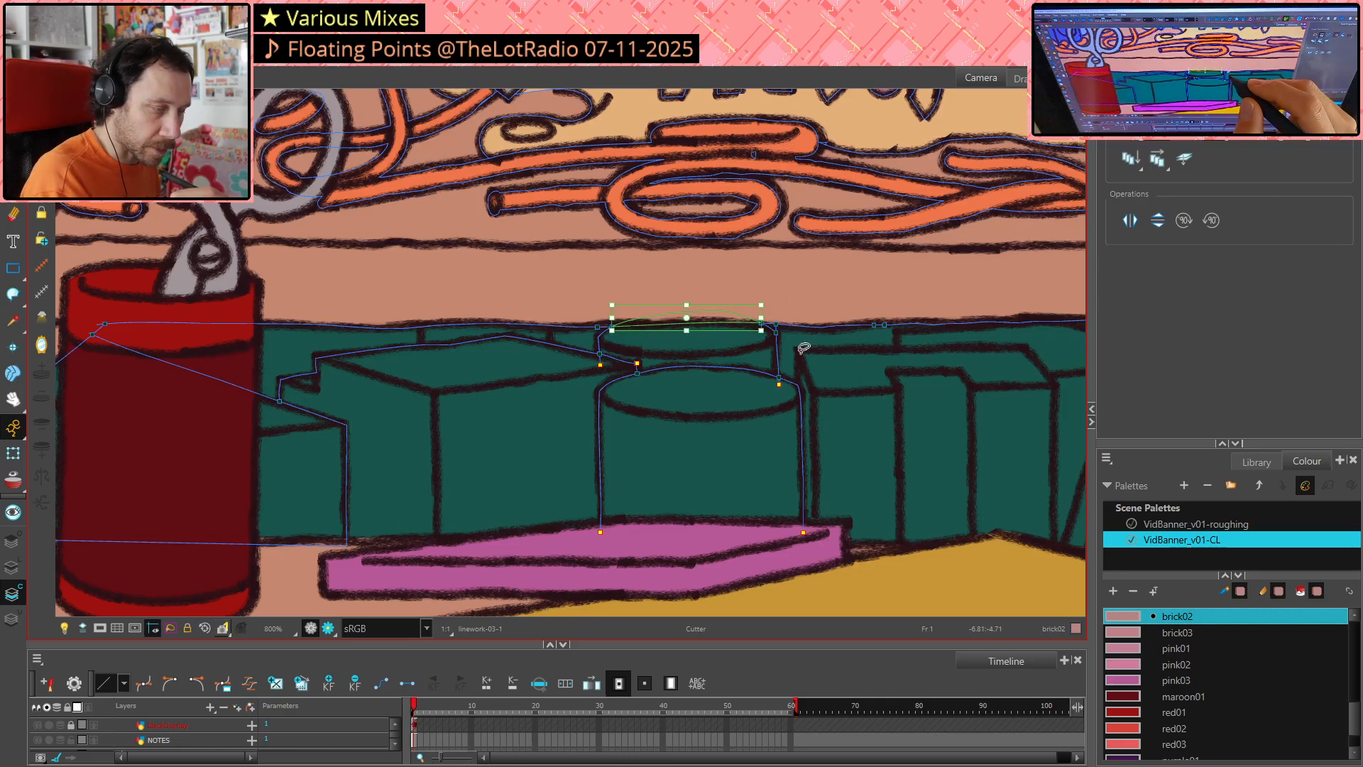
click(784, 326)
click(782, 322)
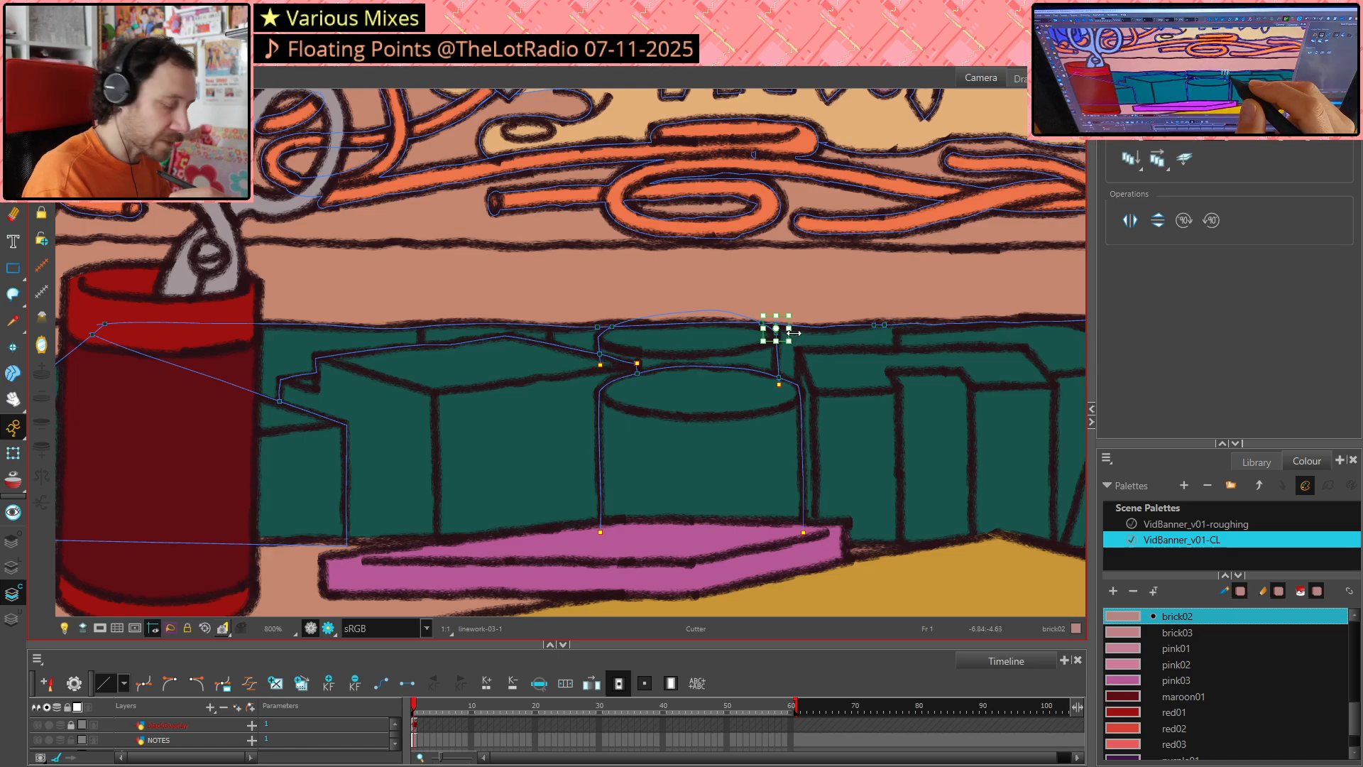
click(796, 333)
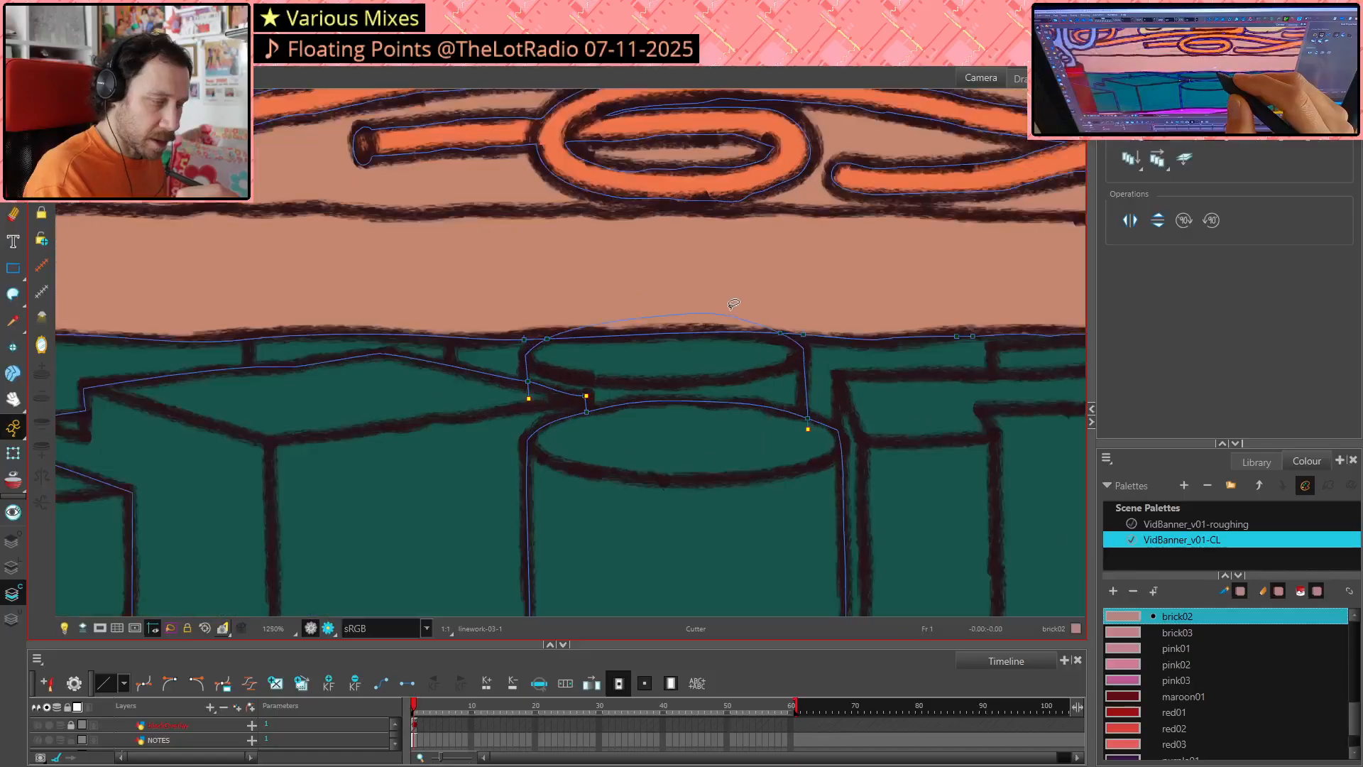
Cut out the fill between the rear cylinder's arc and the bench edge, and repaint the gap with brown_biscuit01
scroll(732, 302, up, 1)
click(715, 307)
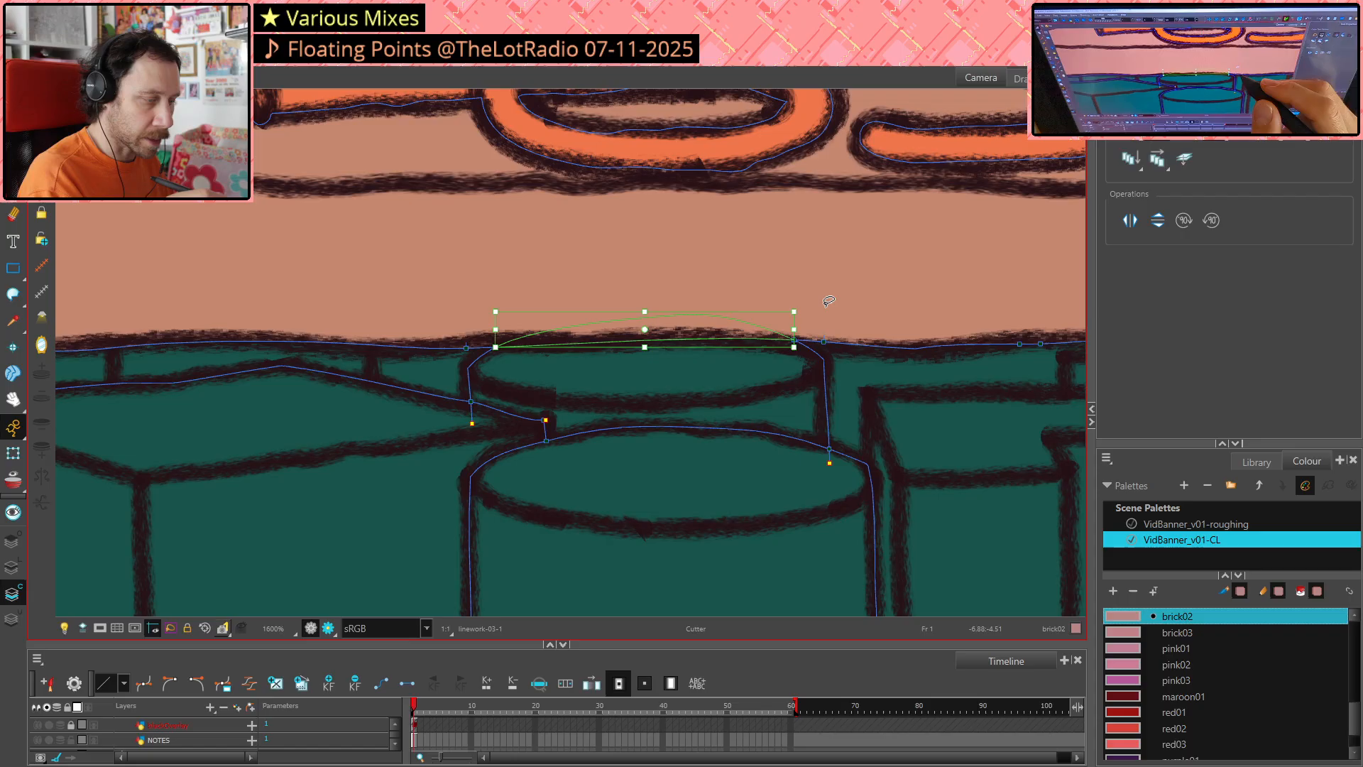
key(Delete)
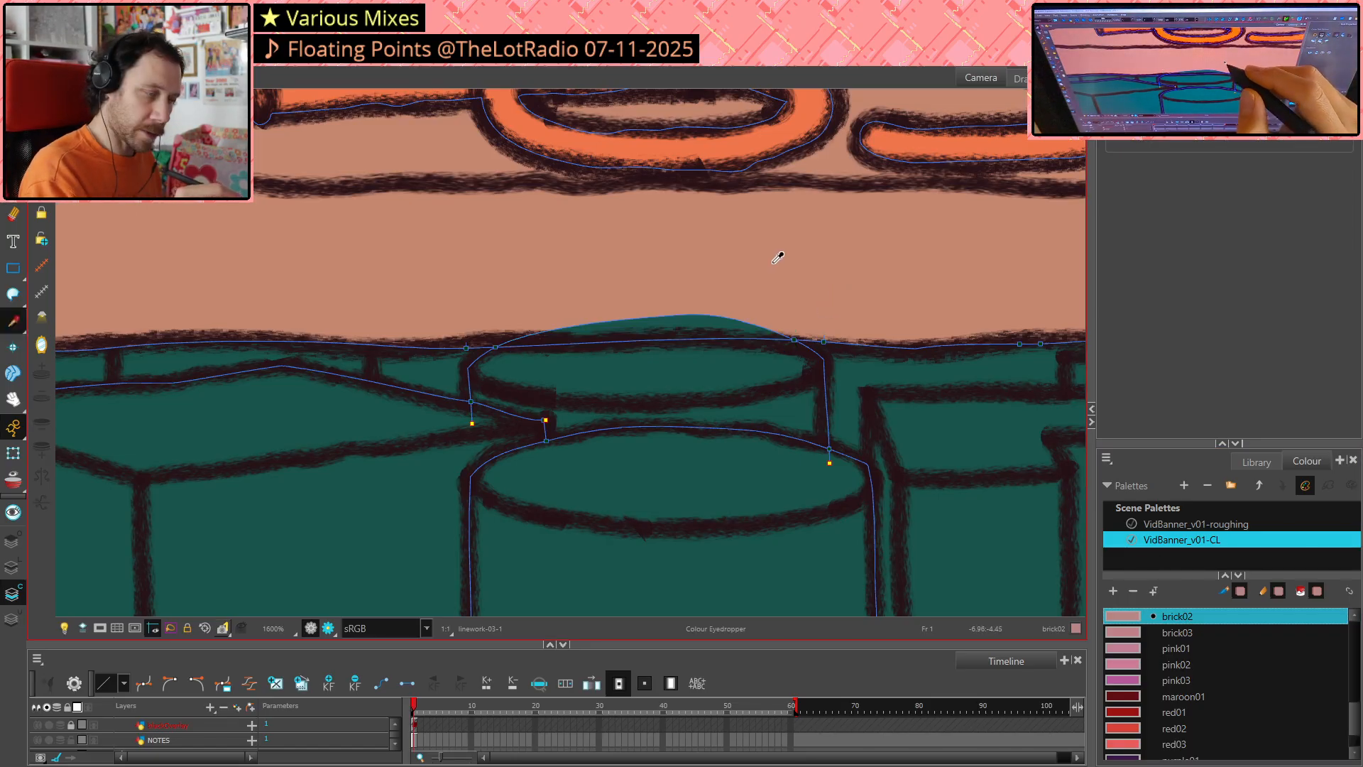
key(alt+d)
click(772, 320)
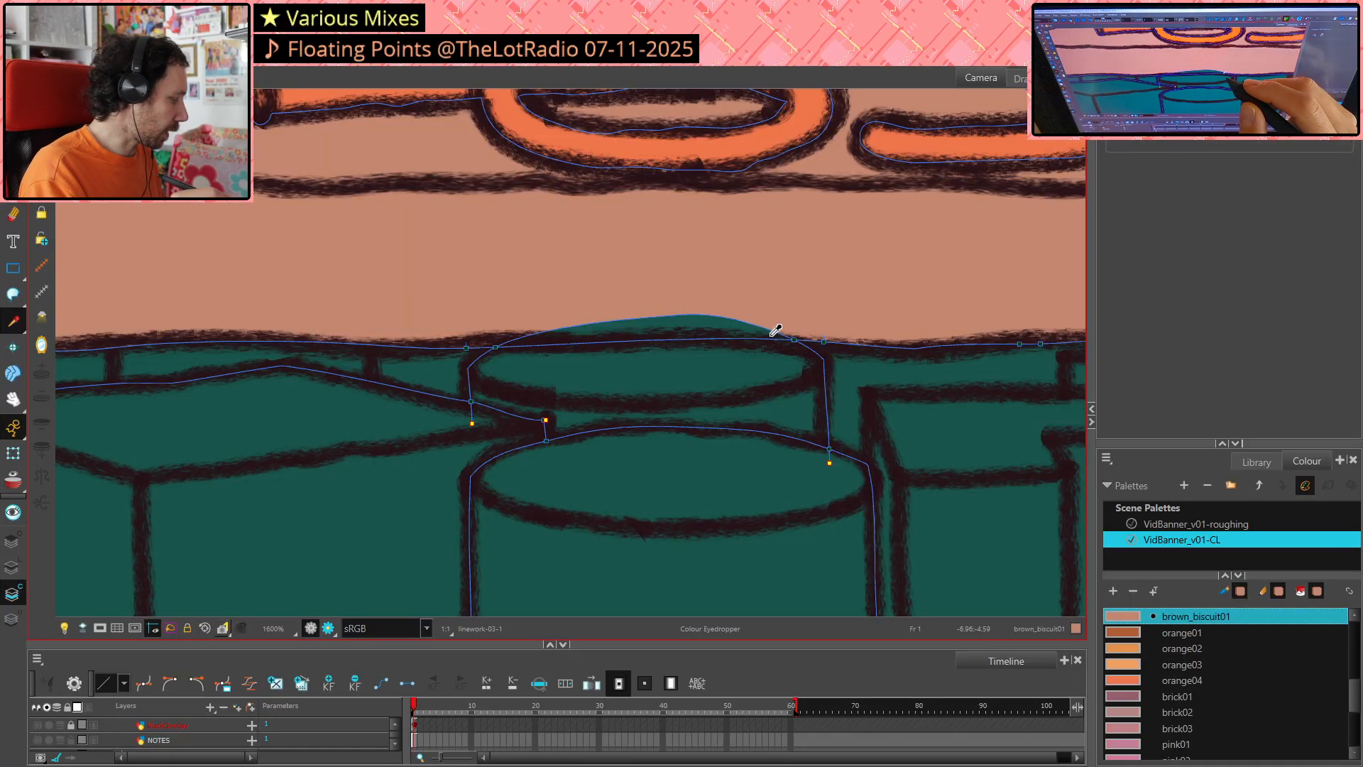
key(alt+i)
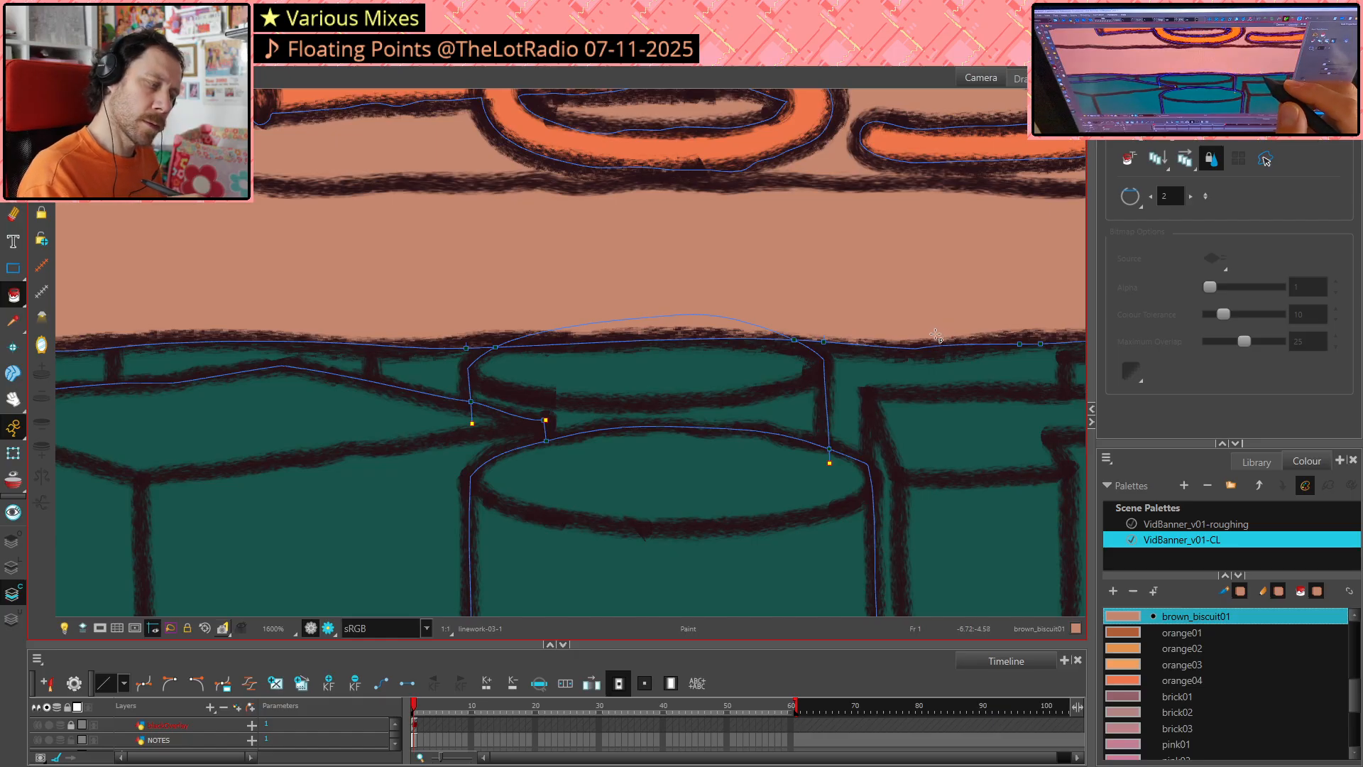
Delete the back bench's brown fill and cut away the part of the rear cylinder's arc bulging above the bench edge
key(alt+s)
click(713, 325)
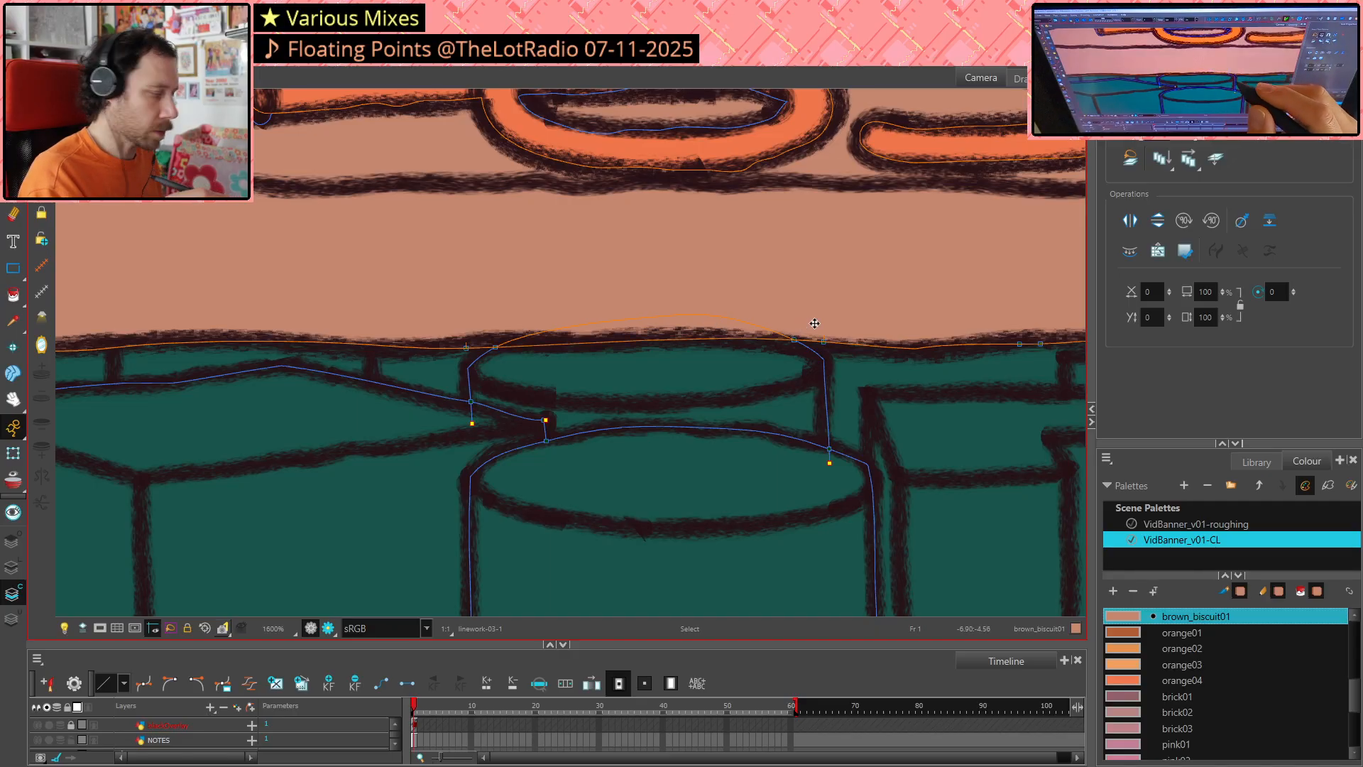
key(Delete)
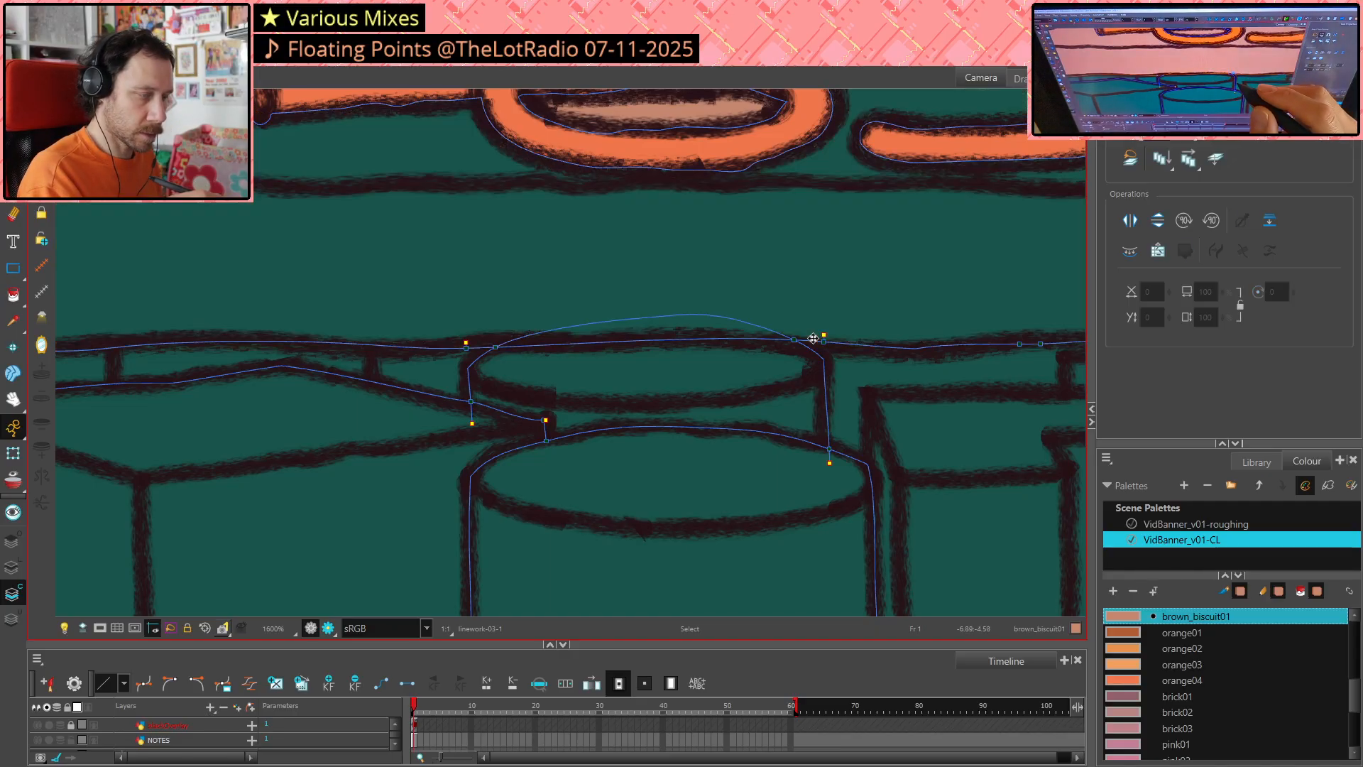
key(alt+t)
click(697, 314)
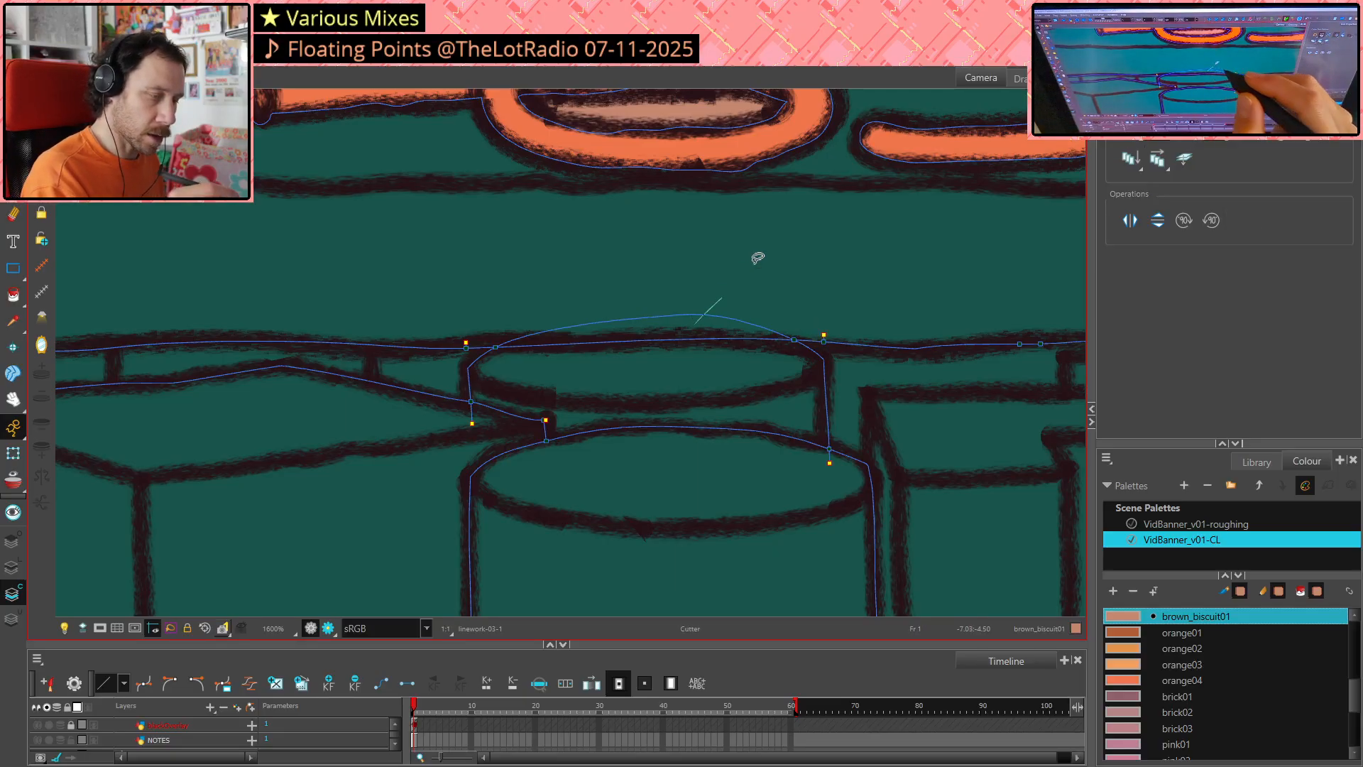
key(Delete)
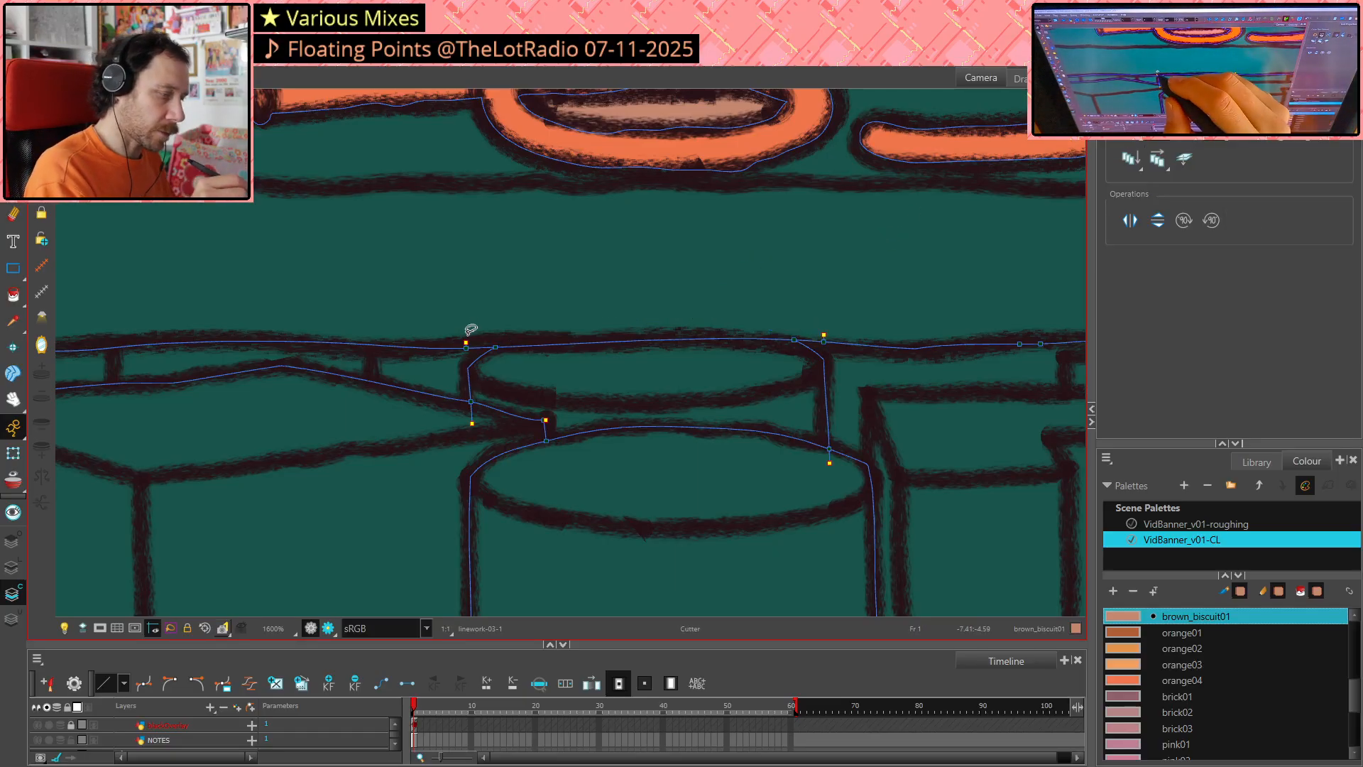
Cut away the stroke ends overshooting the bench edge at both rear cylinder corners, and remove the stray stroke across its rim
drag(453, 331, 479, 358)
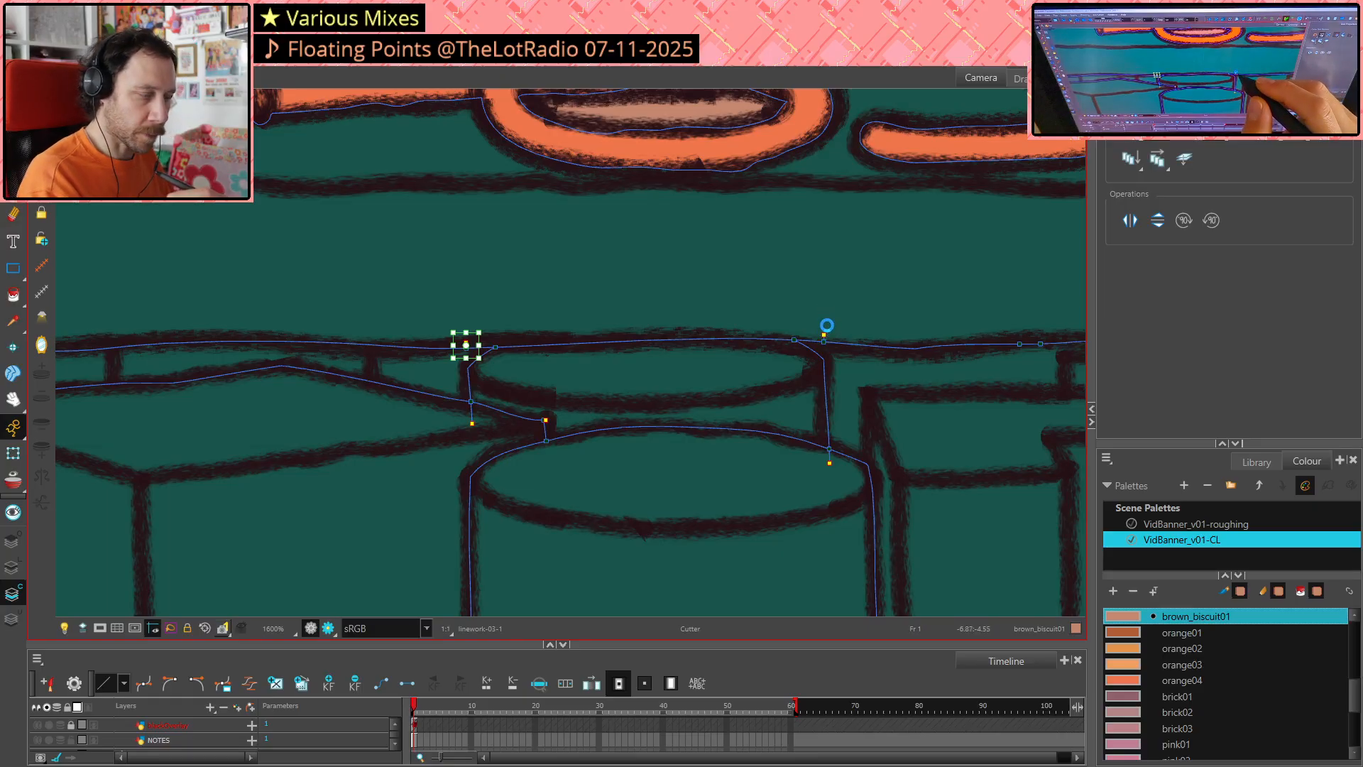
key(Delete)
drag(809, 324, 838, 352)
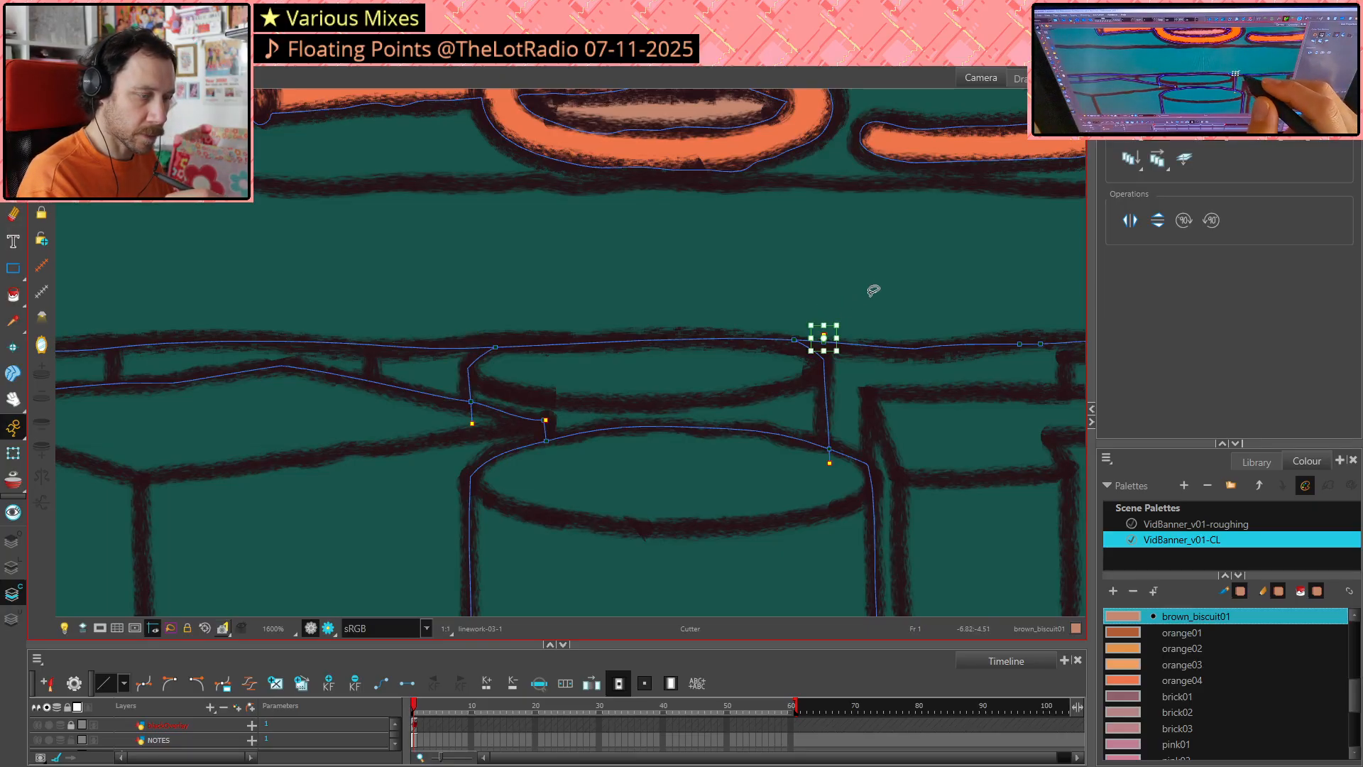
key(Delete)
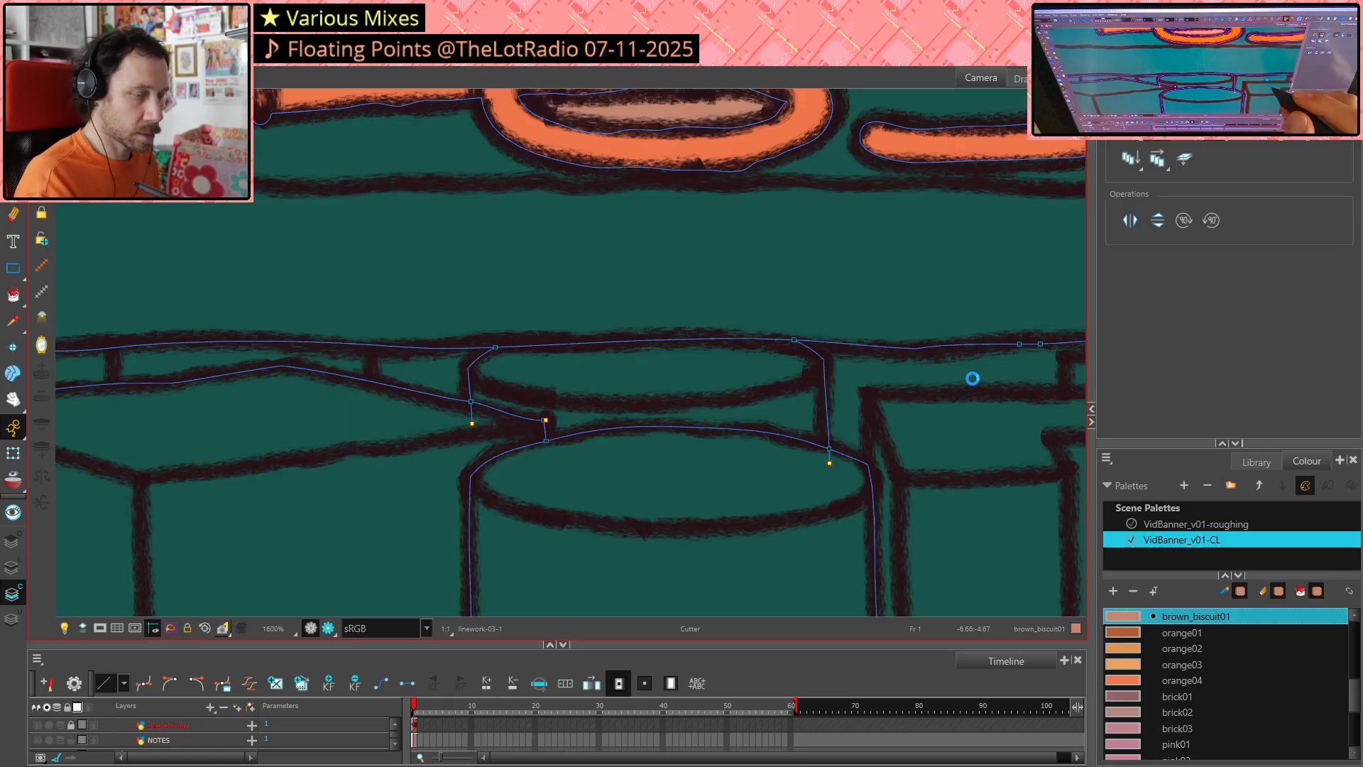
key(ctrl+z)
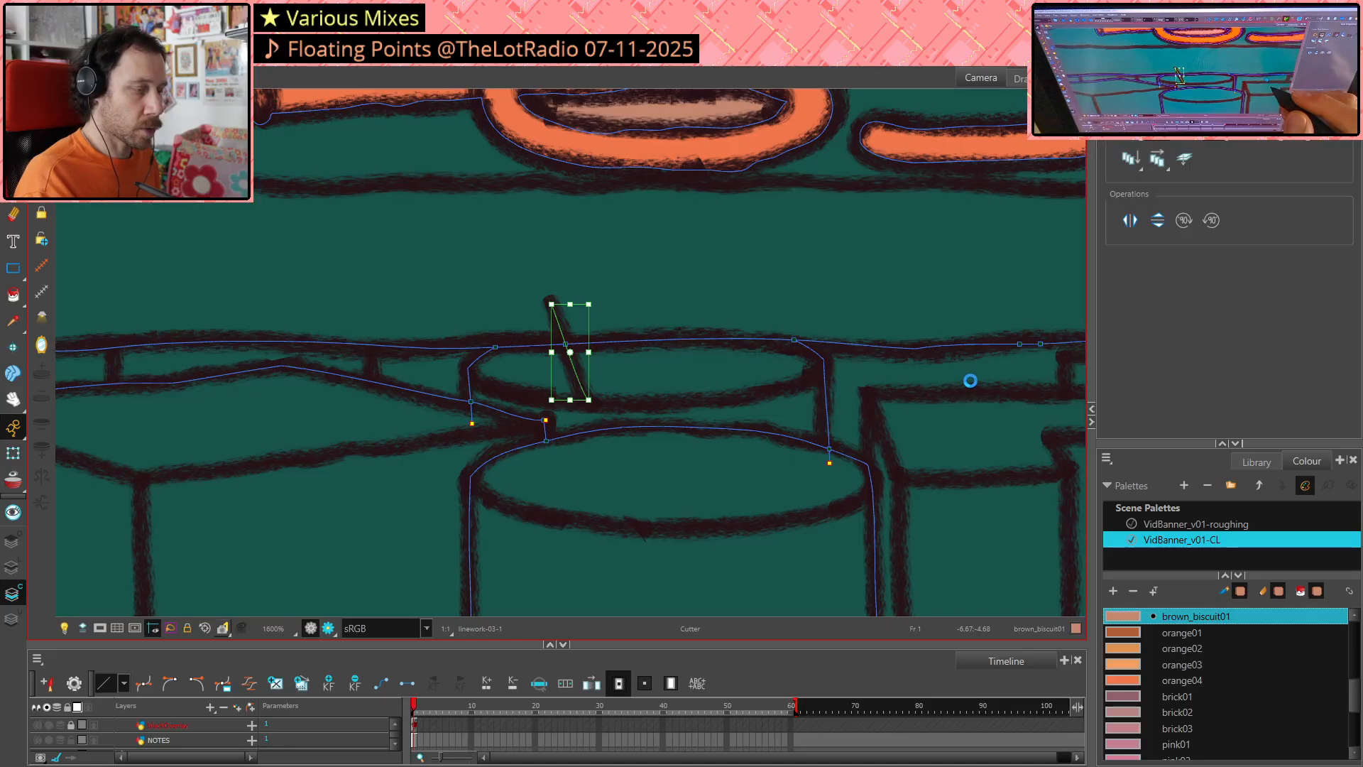
key(Delete)
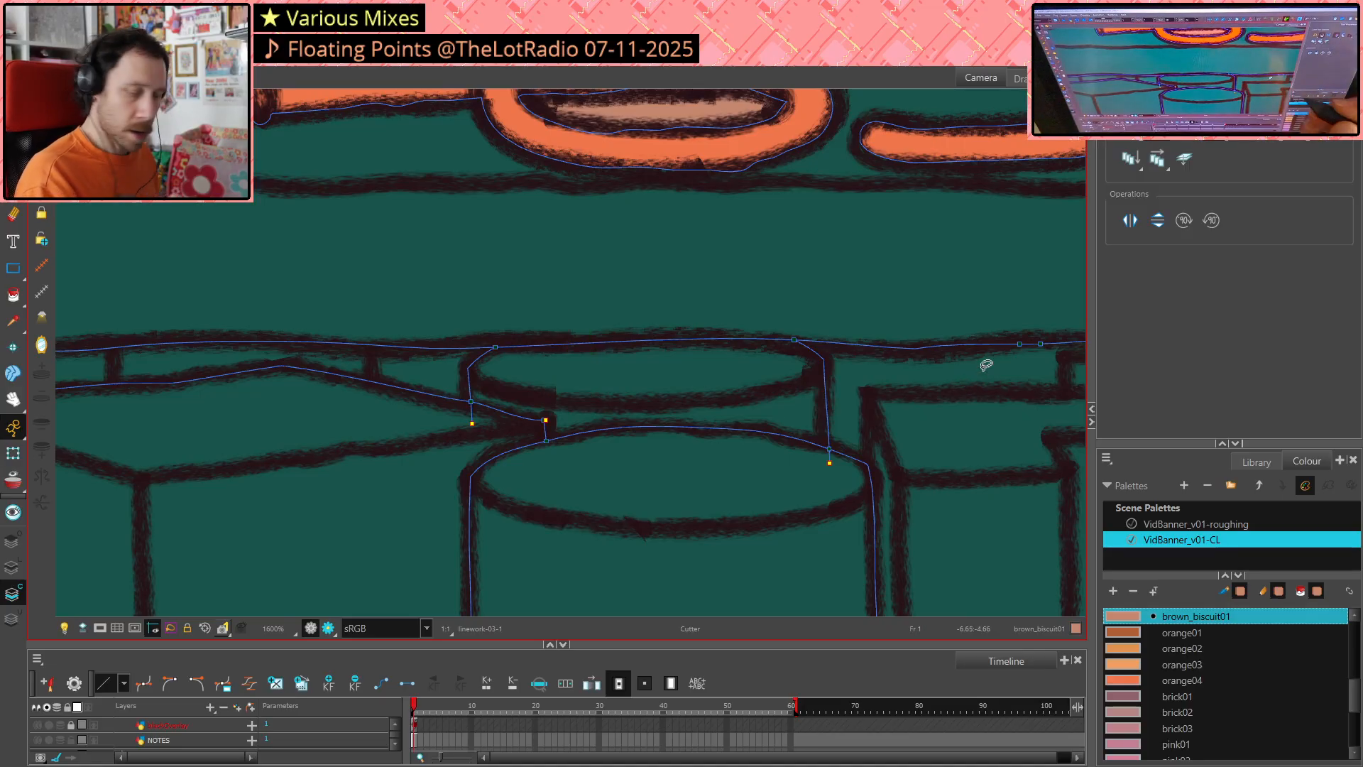
Refill the back bench with brown_biscuit01
key(alt+i)
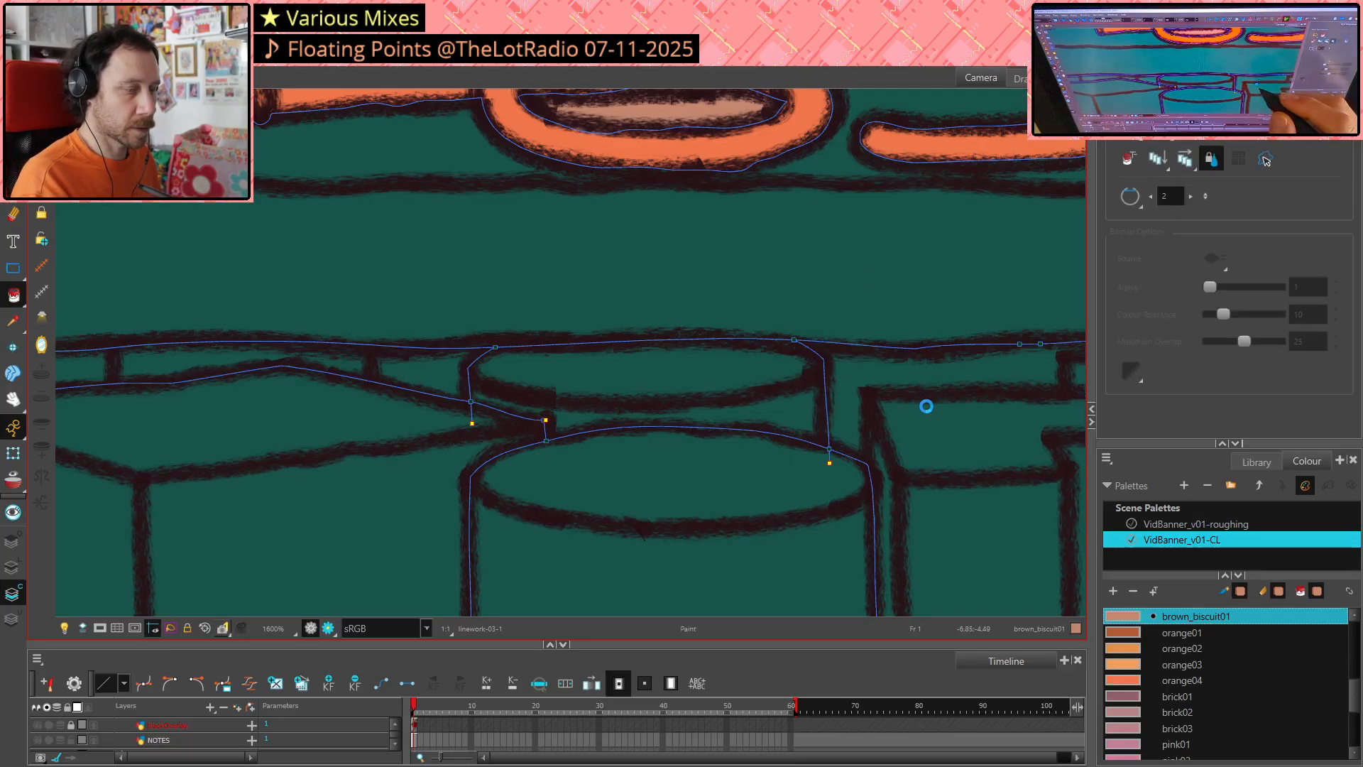
click(927, 406)
scroll(928, 410, down, 2)
scroll(927, 415, down, 5)
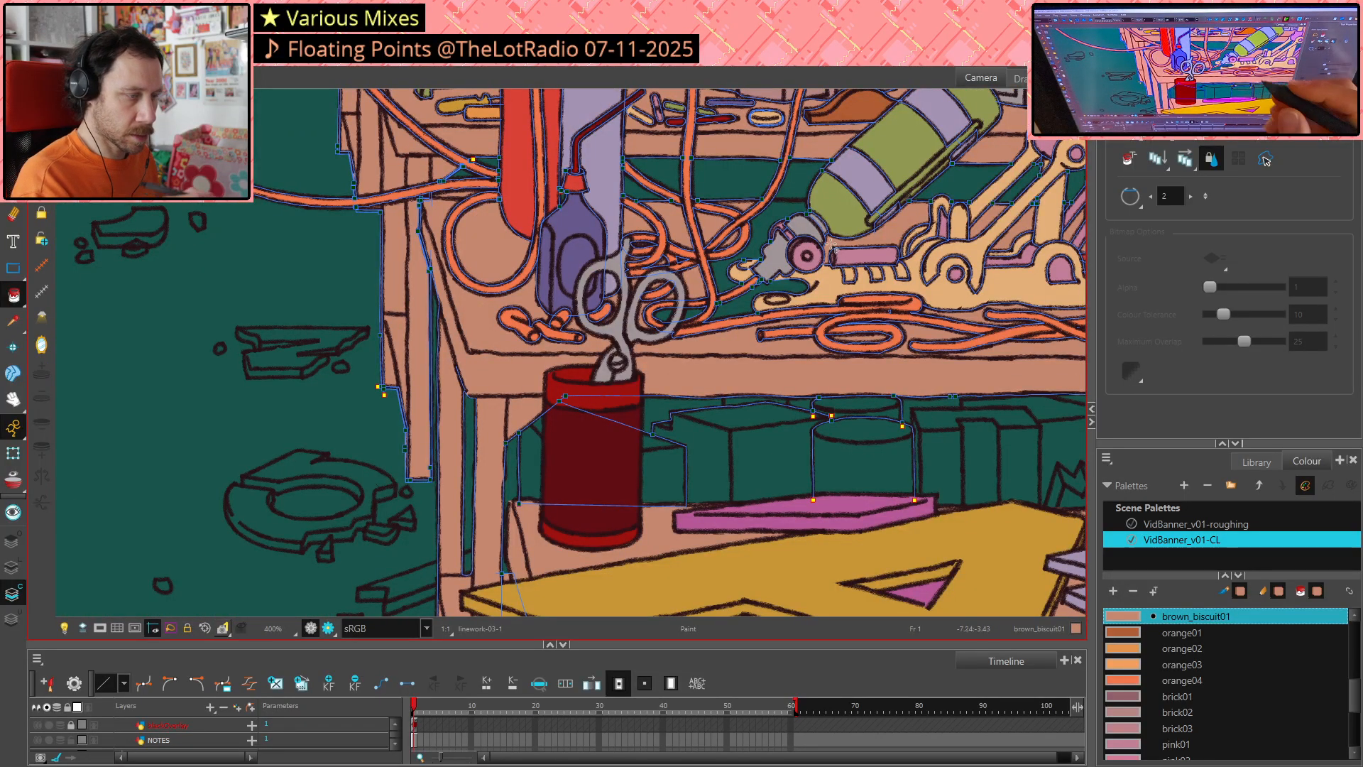
Examine the fills and outlines along the back bench, from the columns and paint bucket to the cables around the scissors
mouse_move(983, 372)
mouse_down()
mouse_move(624, 444)
mouse_move(694, 423)
mouse_move(444, 439)
mouse_move(85, 431)
mouse_up()
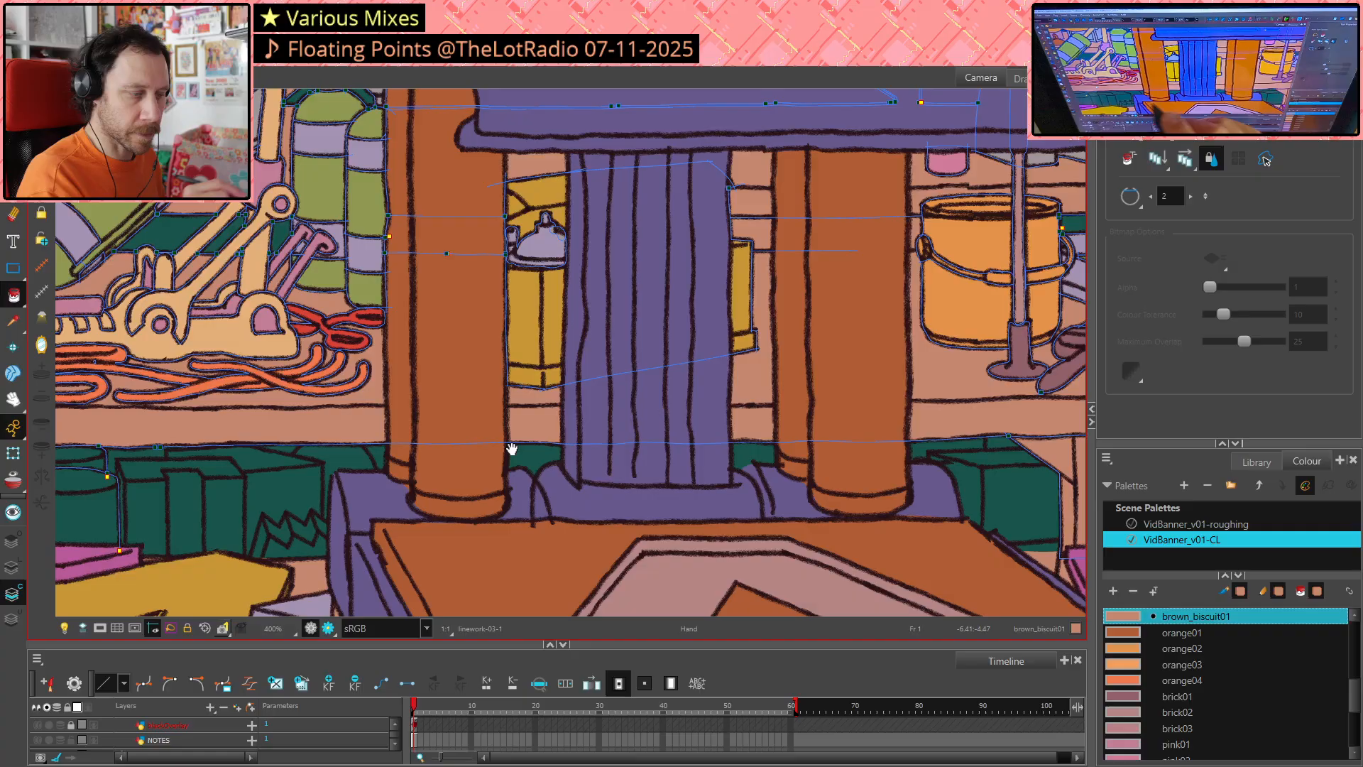
drag(561, 445, 287, 440)
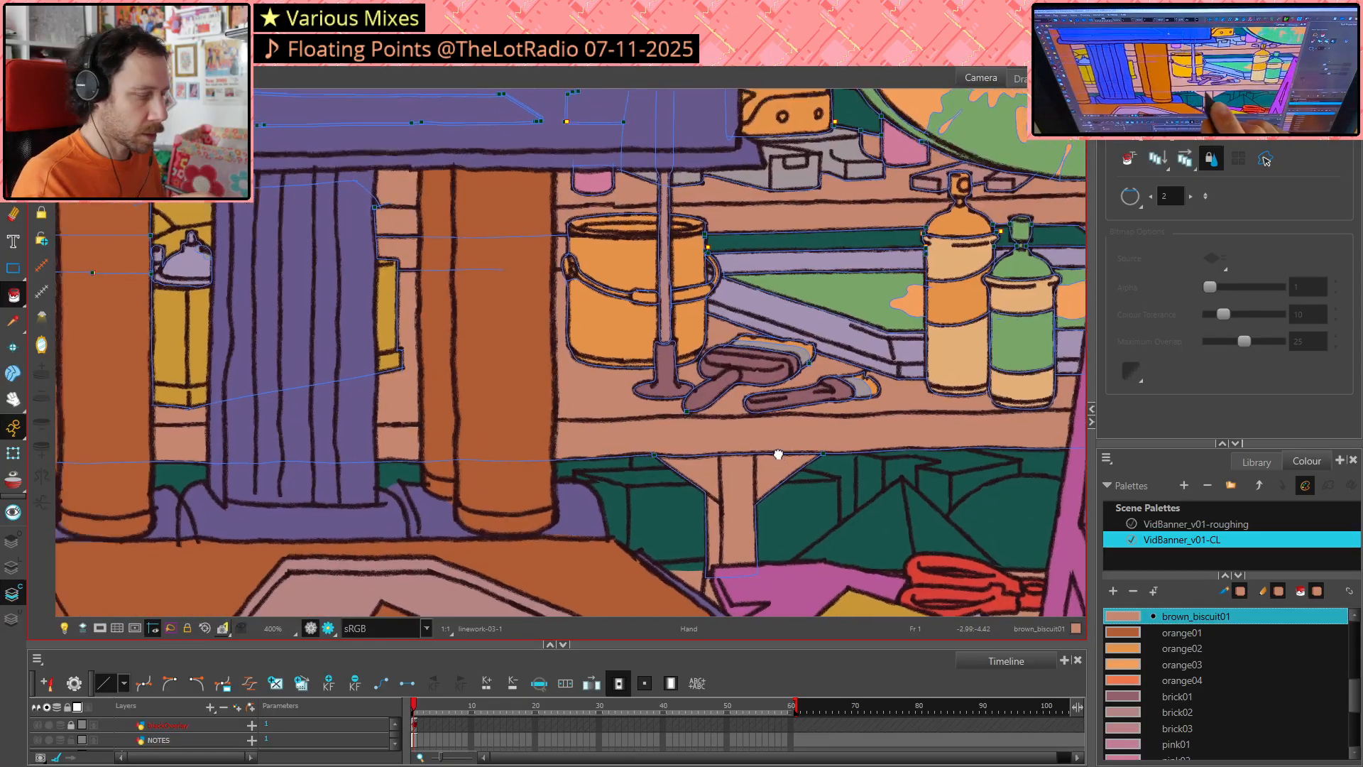
drag(71, 454, 380, 459)
drag(606, 462, 992, 461)
key(2)
key(2)
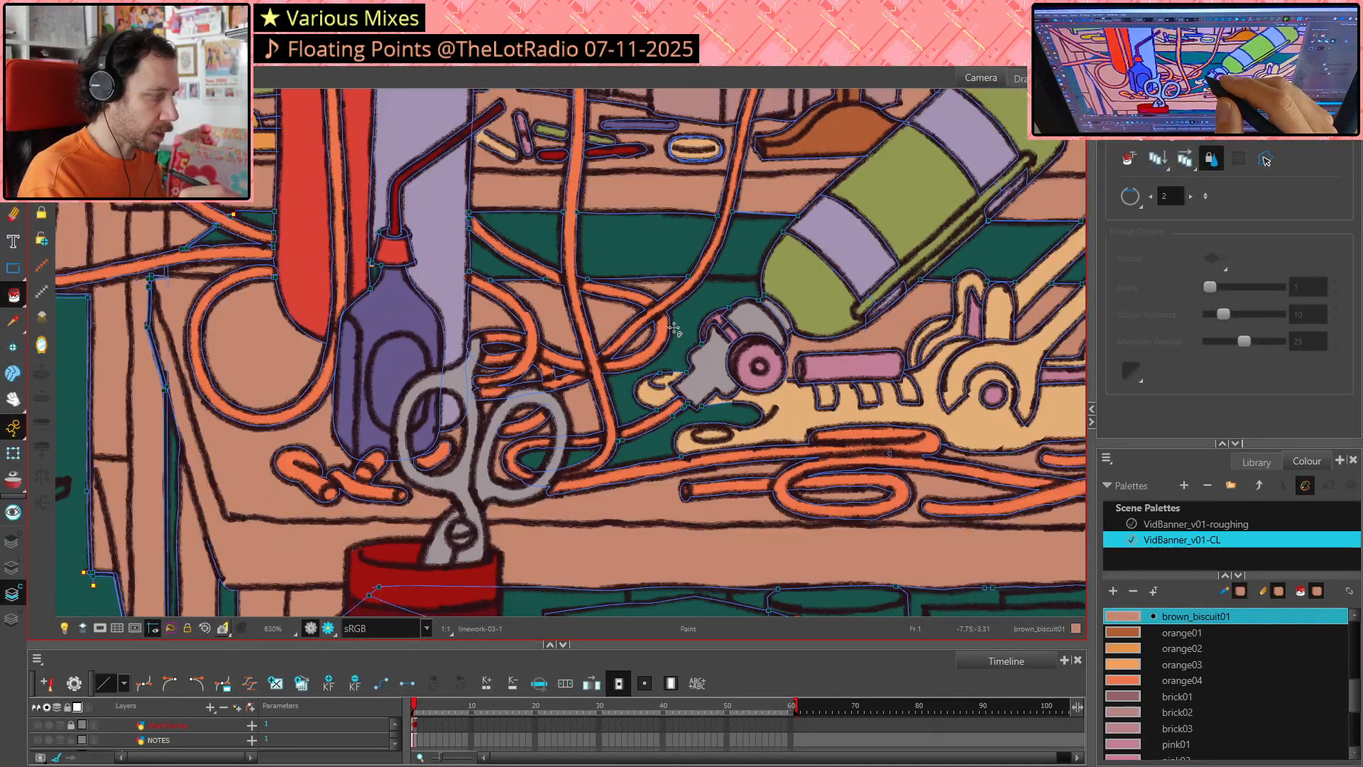
drag(669, 341, 781, 349)
key(2)
key(2)
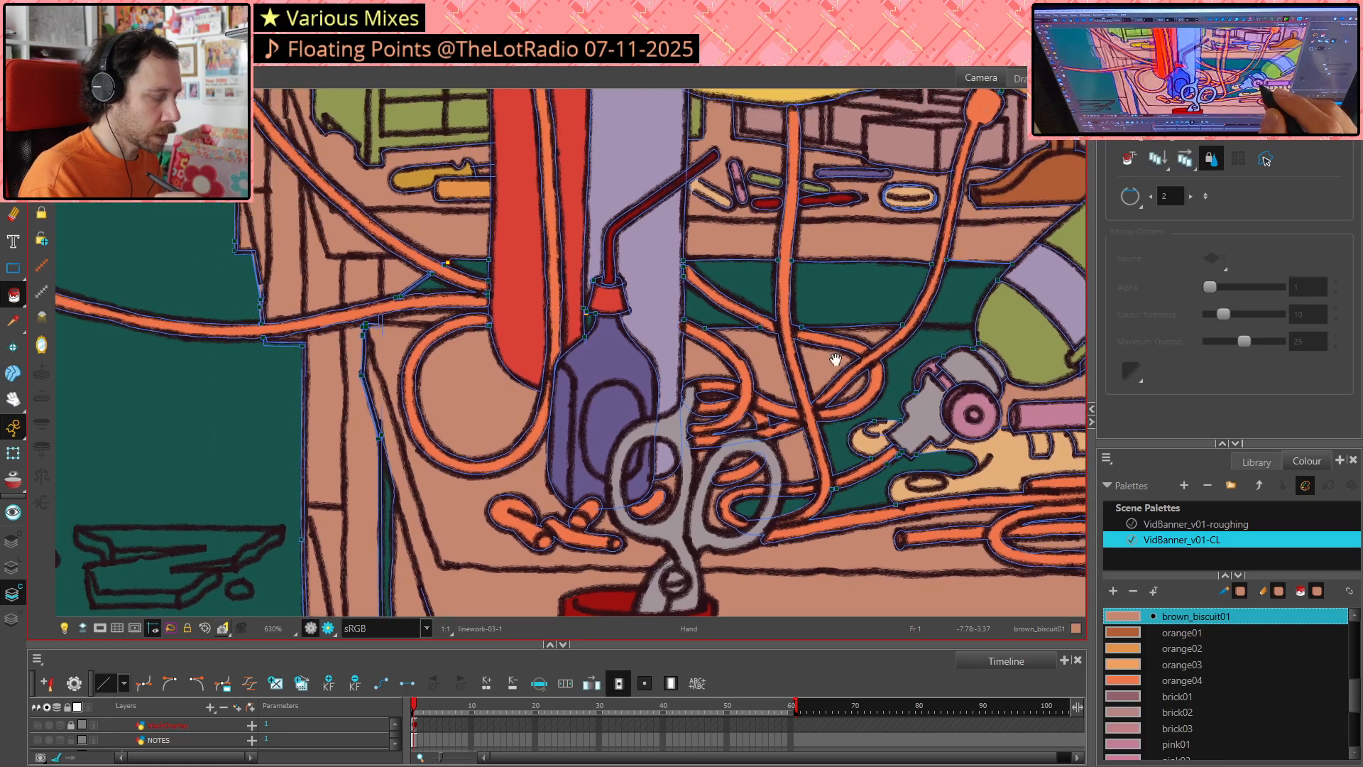
Draw a stroke closing the bench edge beneath the cables beside the red column, and isolate the area between those cables with the Cutter
key(2)
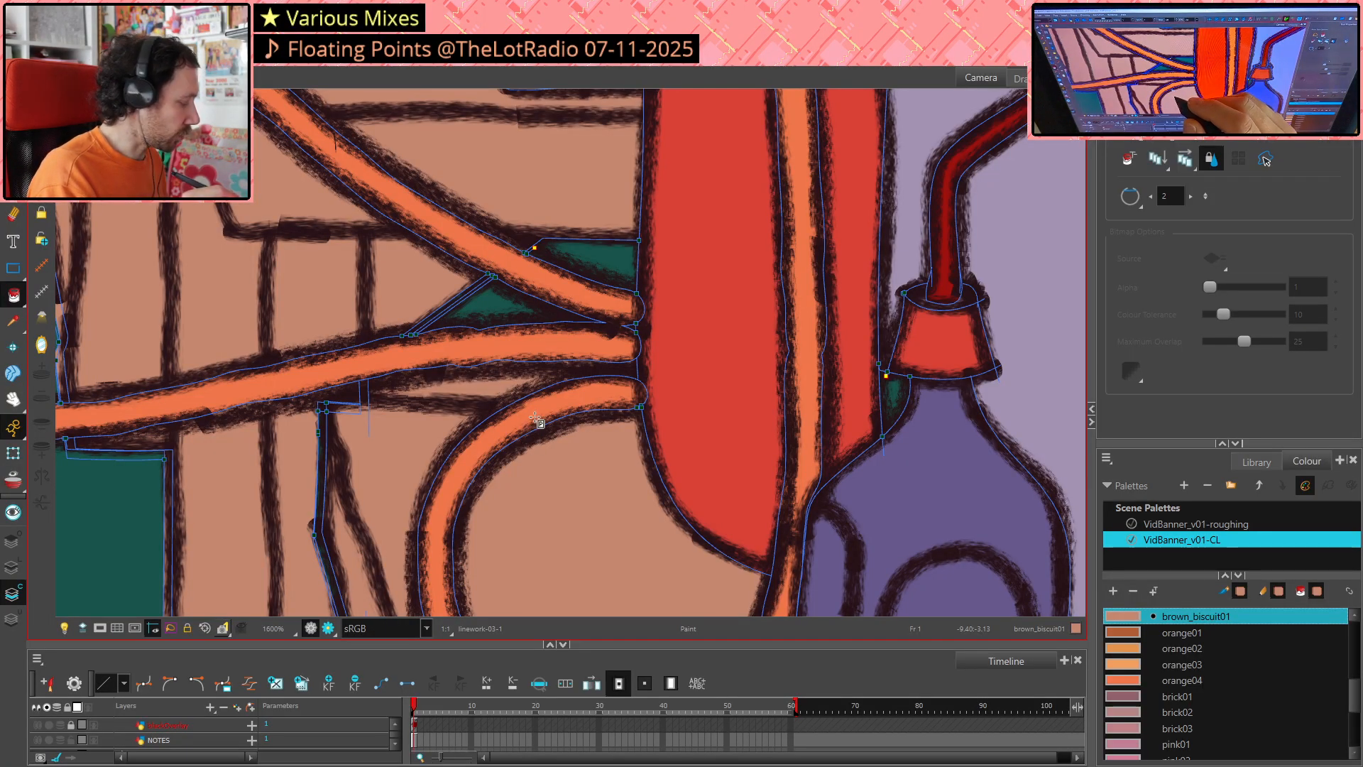
key(alt+v)
drag(358, 401, 485, 405)
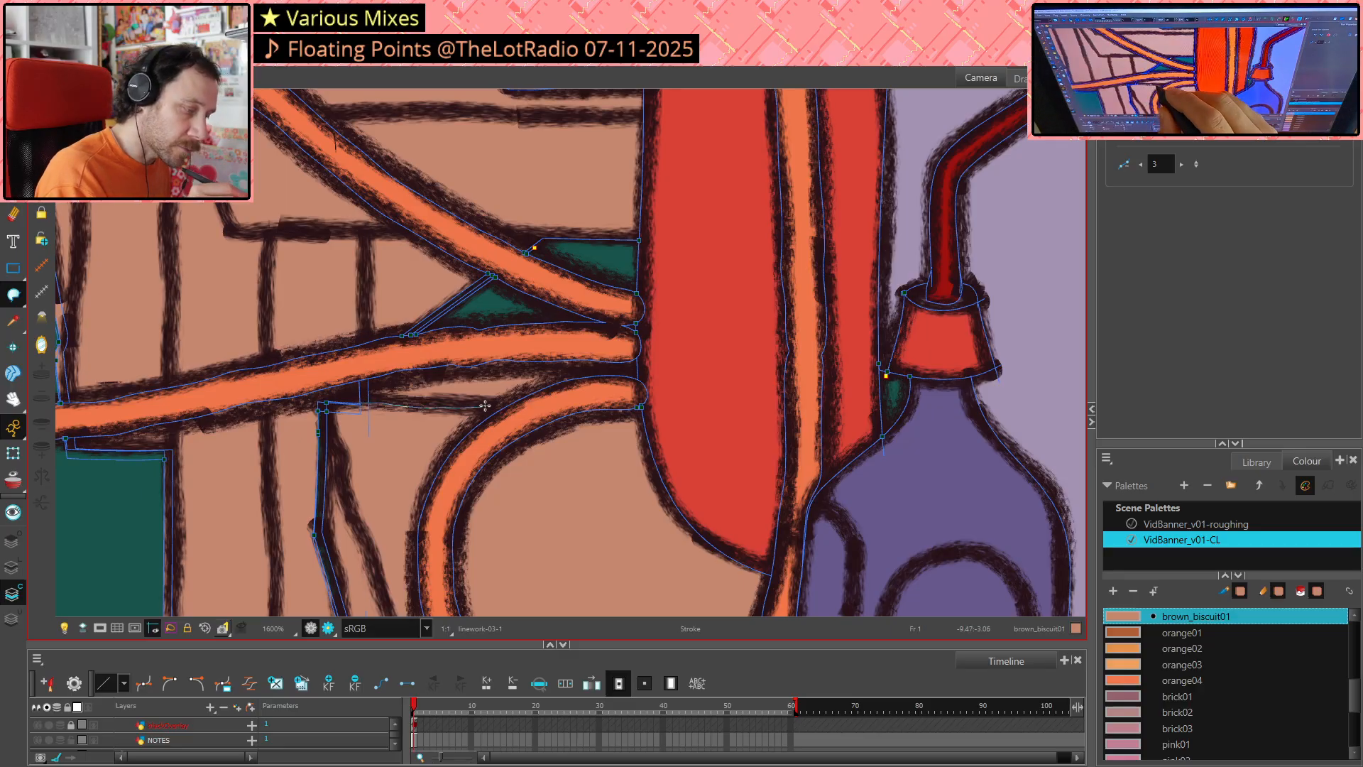
key(alt+t)
click(527, 373)
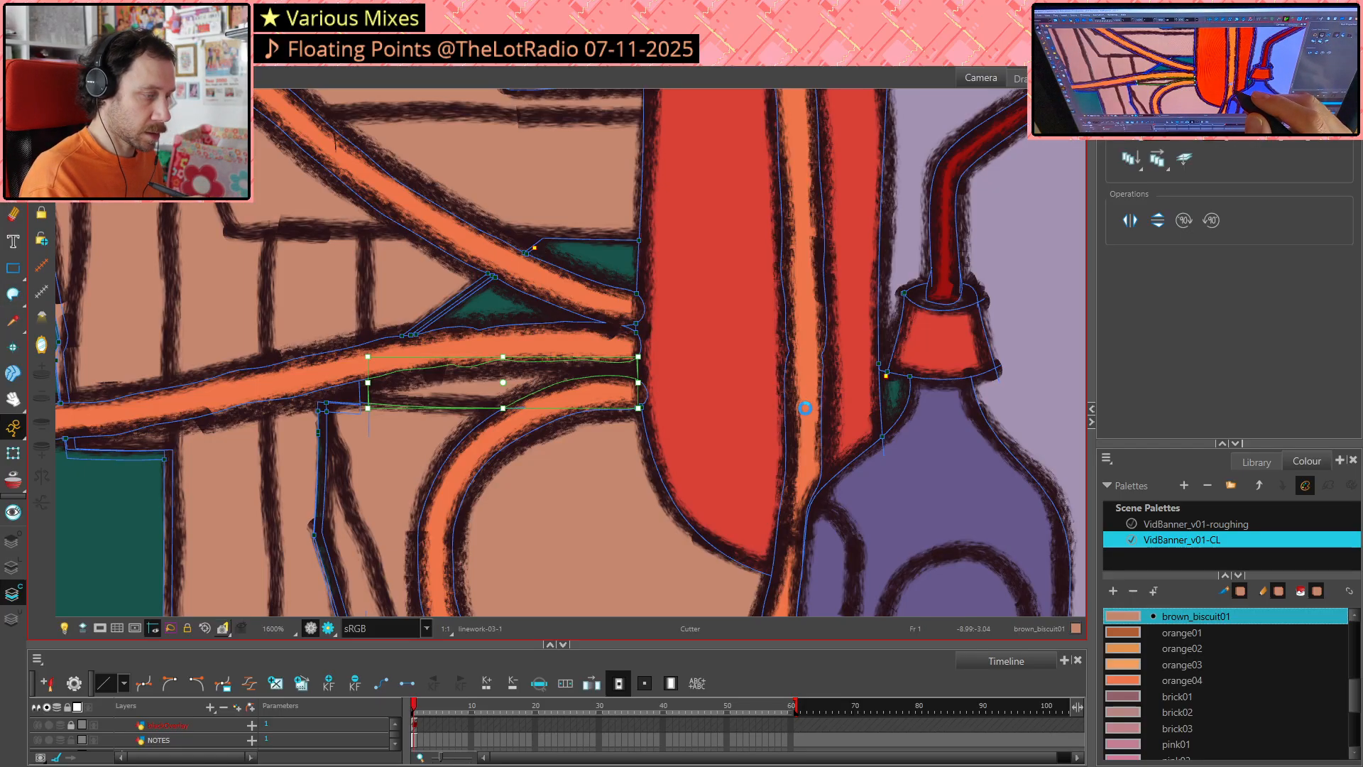
Draw a stroke along the back bench's rear edge from the hanging orange cable to the tilted green cylinder
scroll(808, 405, down, 1)
drag(808, 404, 256, 321)
drag(880, 397, 710, 355)
drag(797, 344, 706, 398)
drag(900, 295, 815, 326)
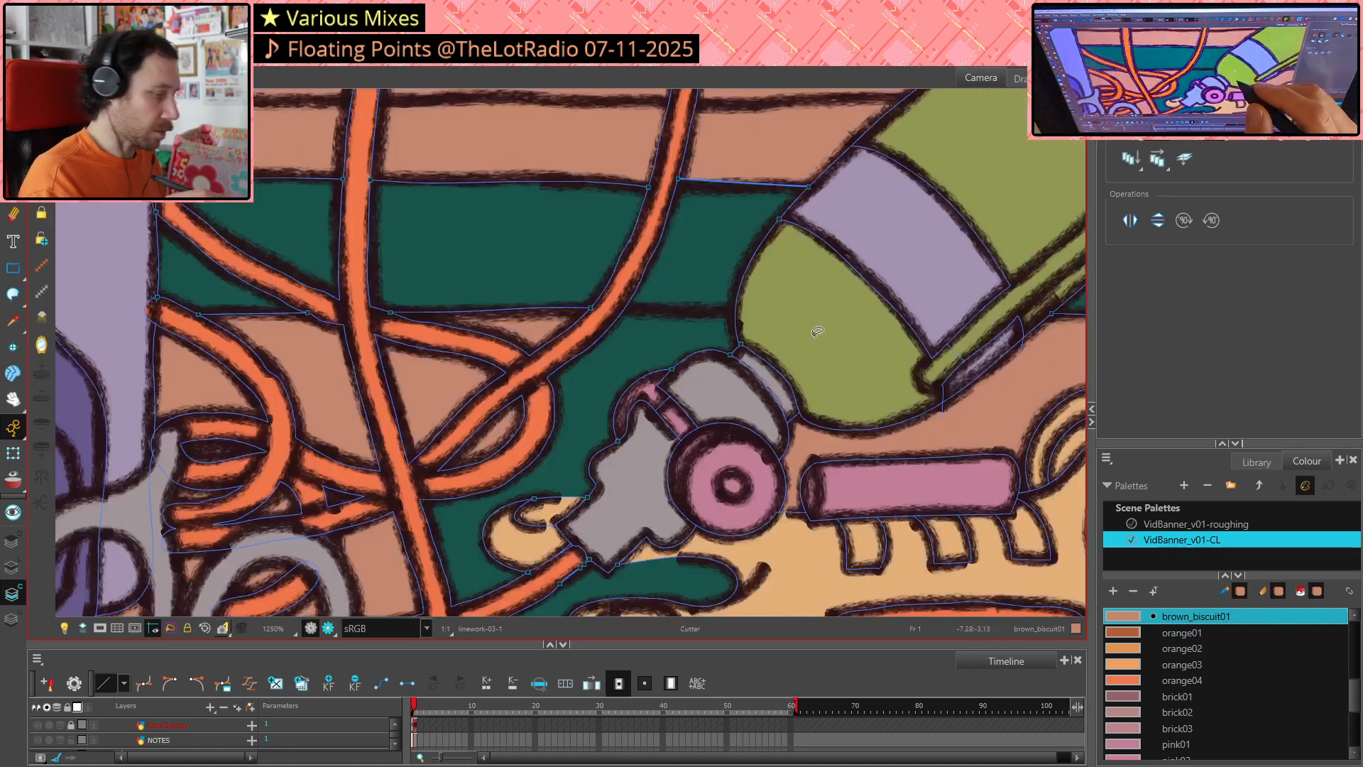
key(alt+v)
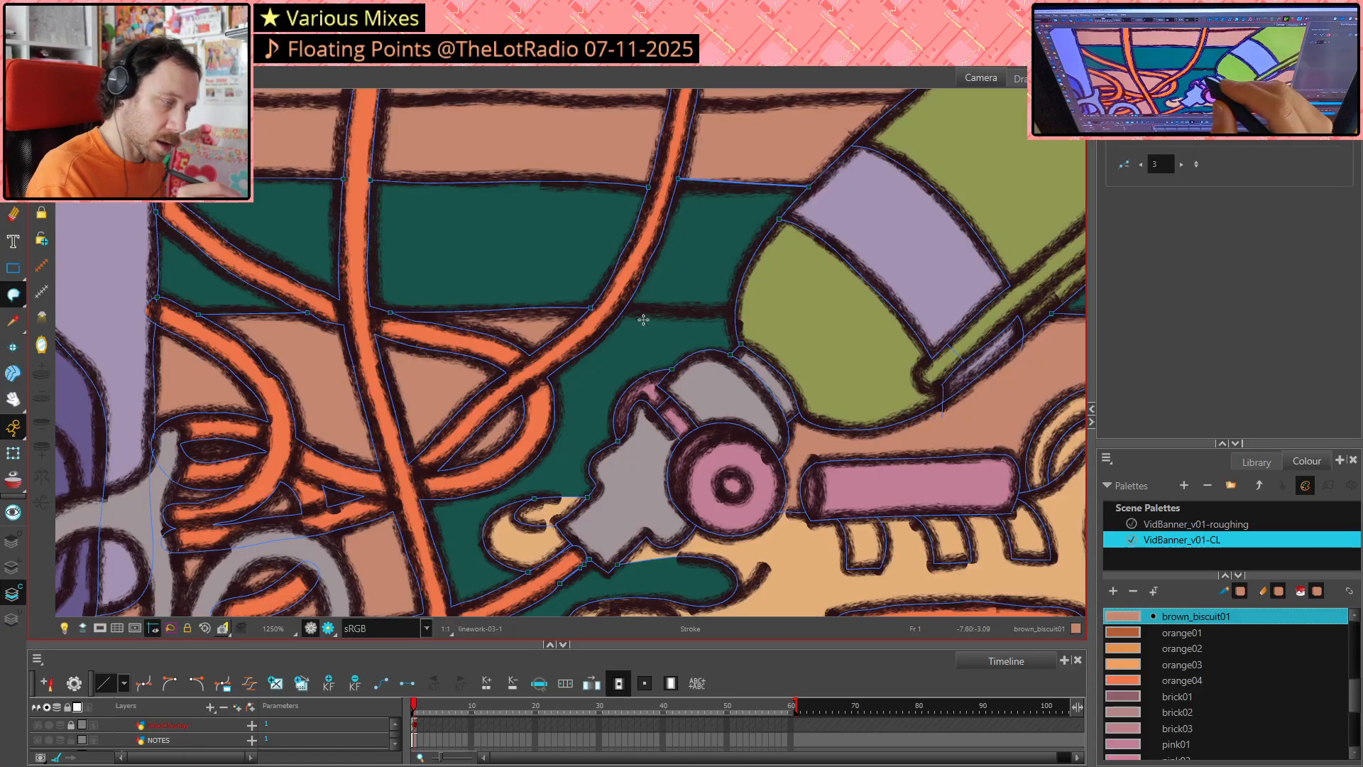
drag(619, 309, 750, 309)
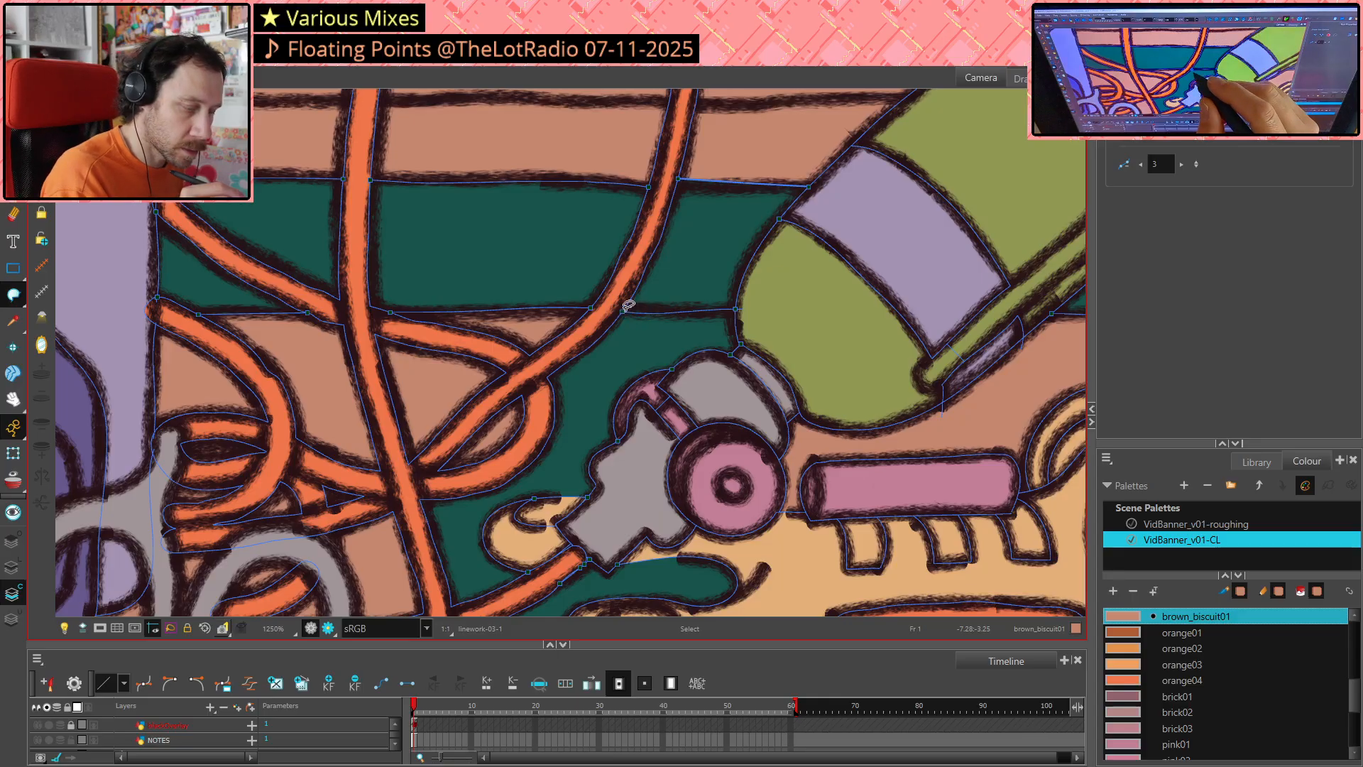
key(ctrl+z)
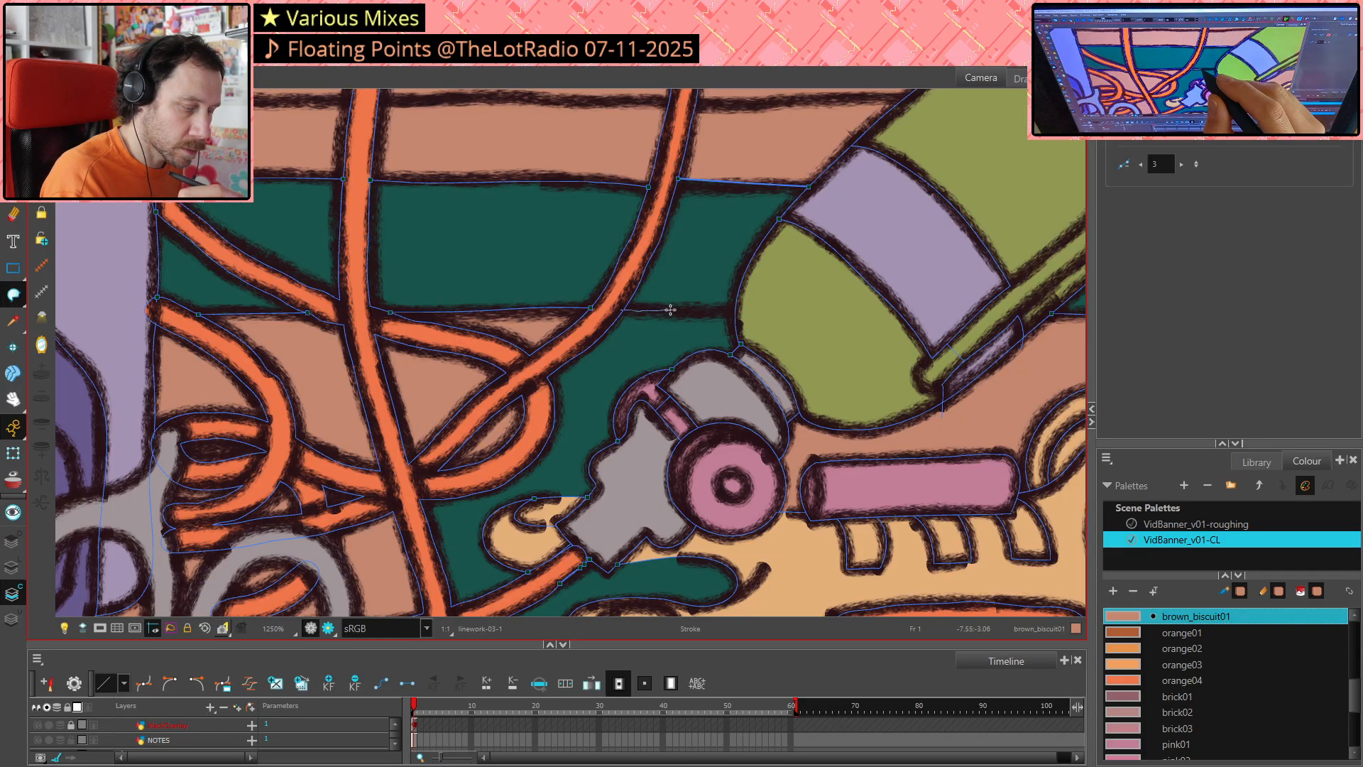
drag(724, 310, 739, 310)
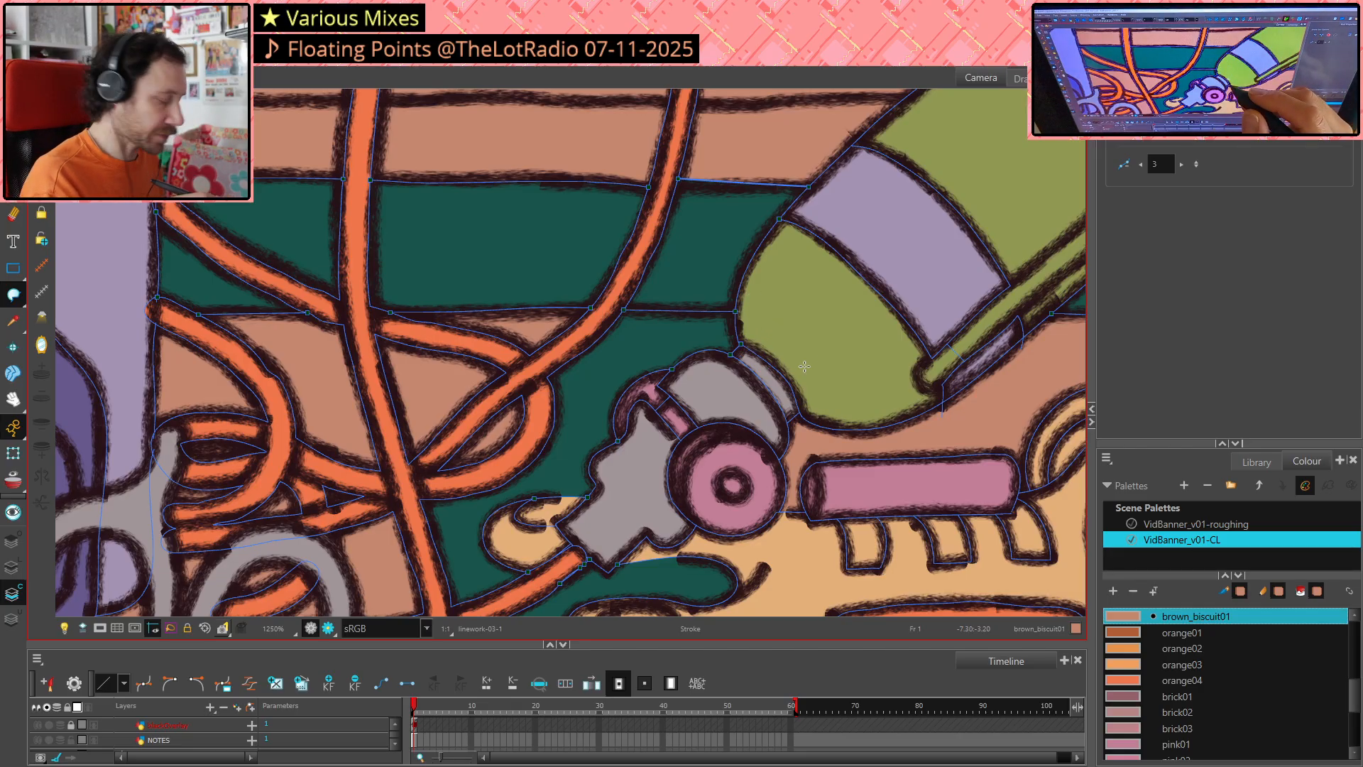
Fill the remaining green gaps of the bench top around the cables and grey tool head with brown_biscuit01
key(alt+i)
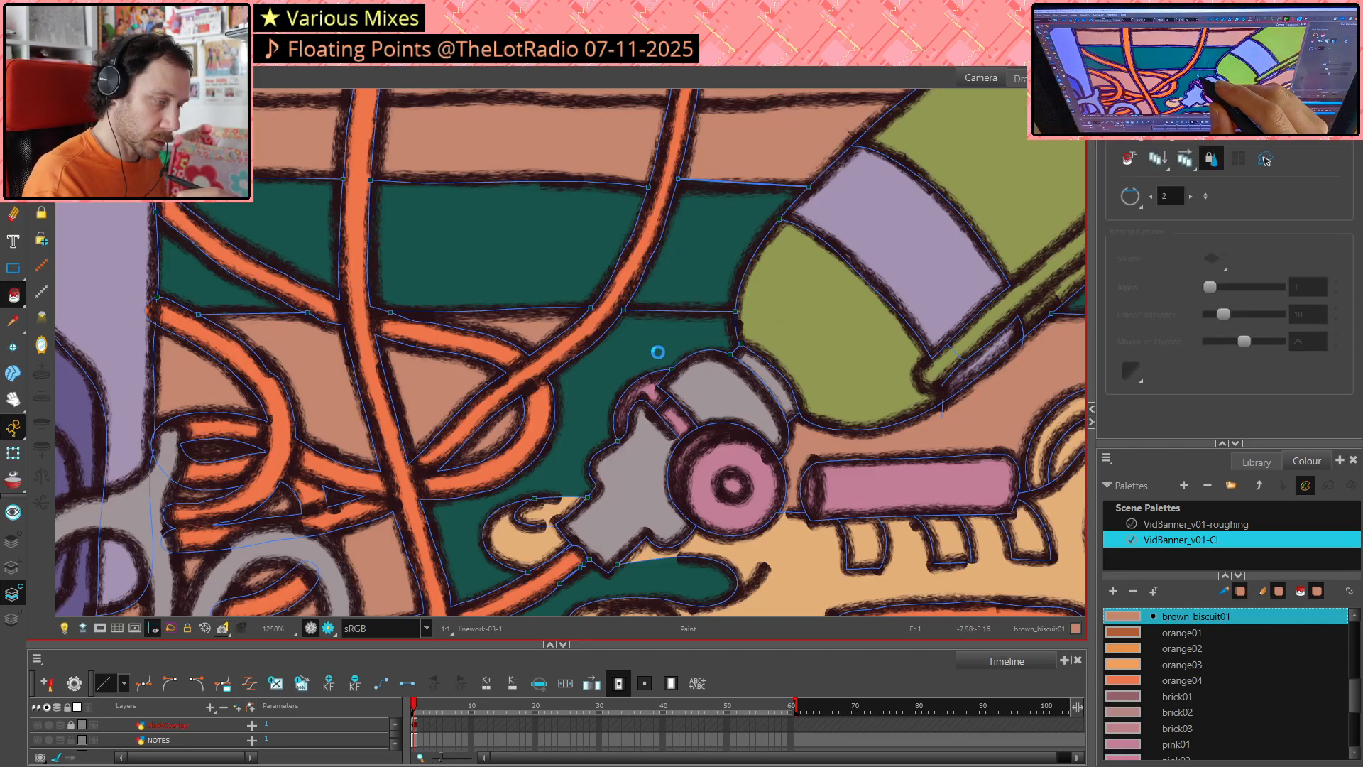
click(824, 430)
scroll(825, 437, down, 2)
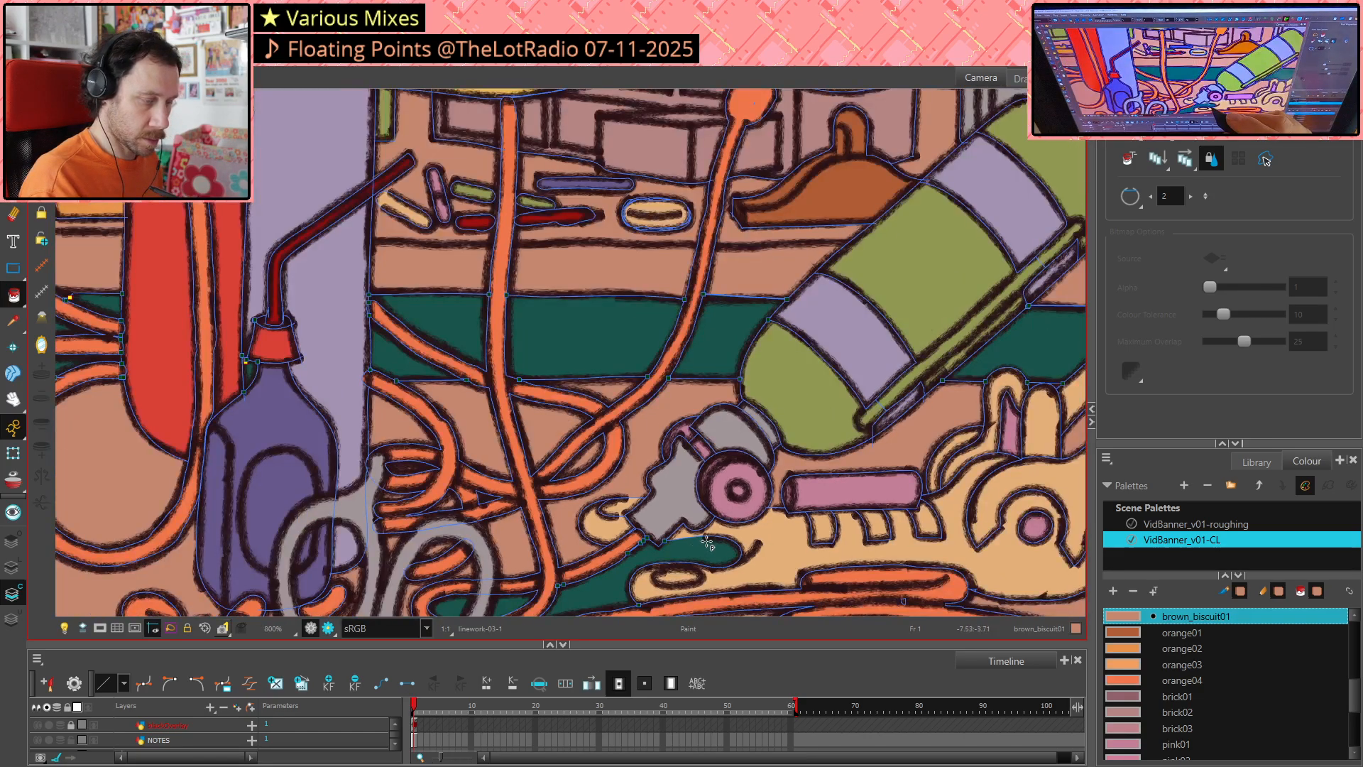
click(682, 565)
Delete the horizontal closing stroke that runs behind the dark red tin at the foot of the boxes under the bench
drag(455, 613, 496, 456)
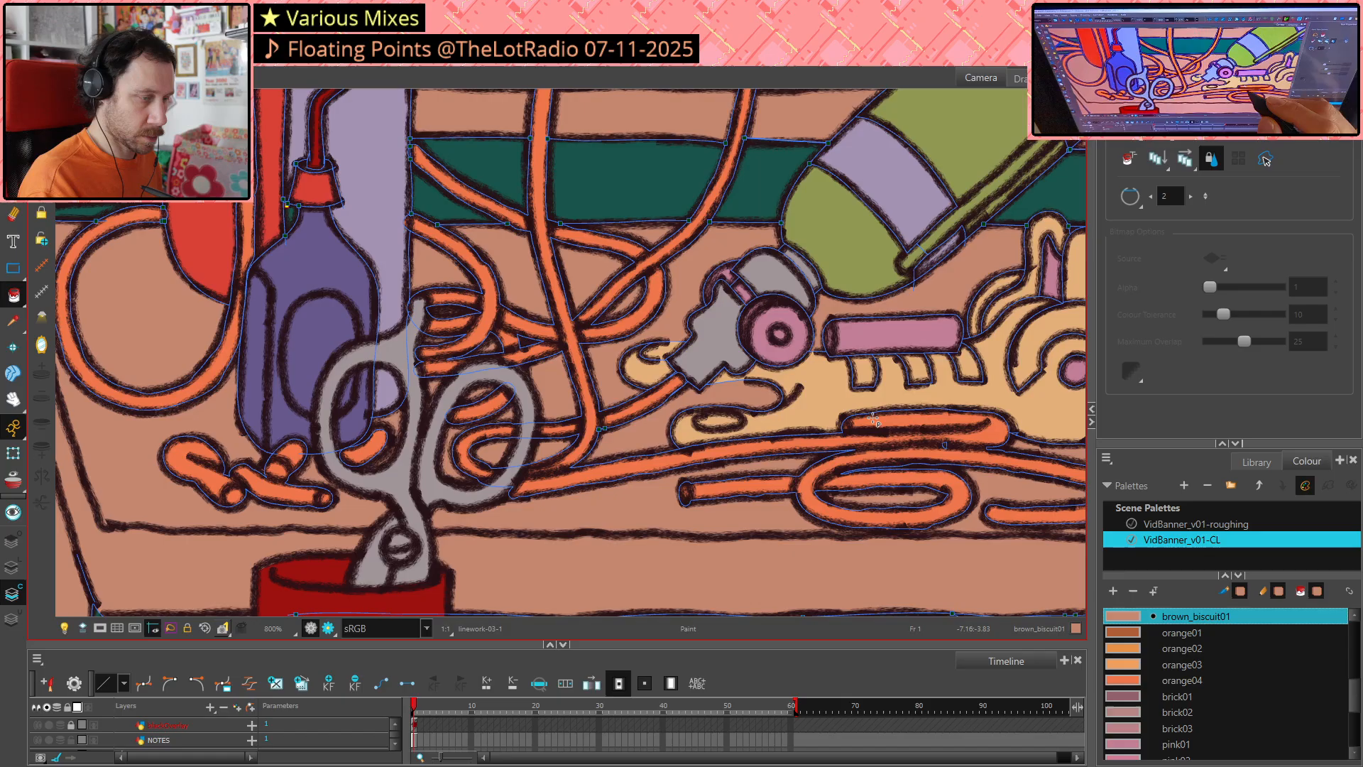
scroll(874, 420, down, 5)
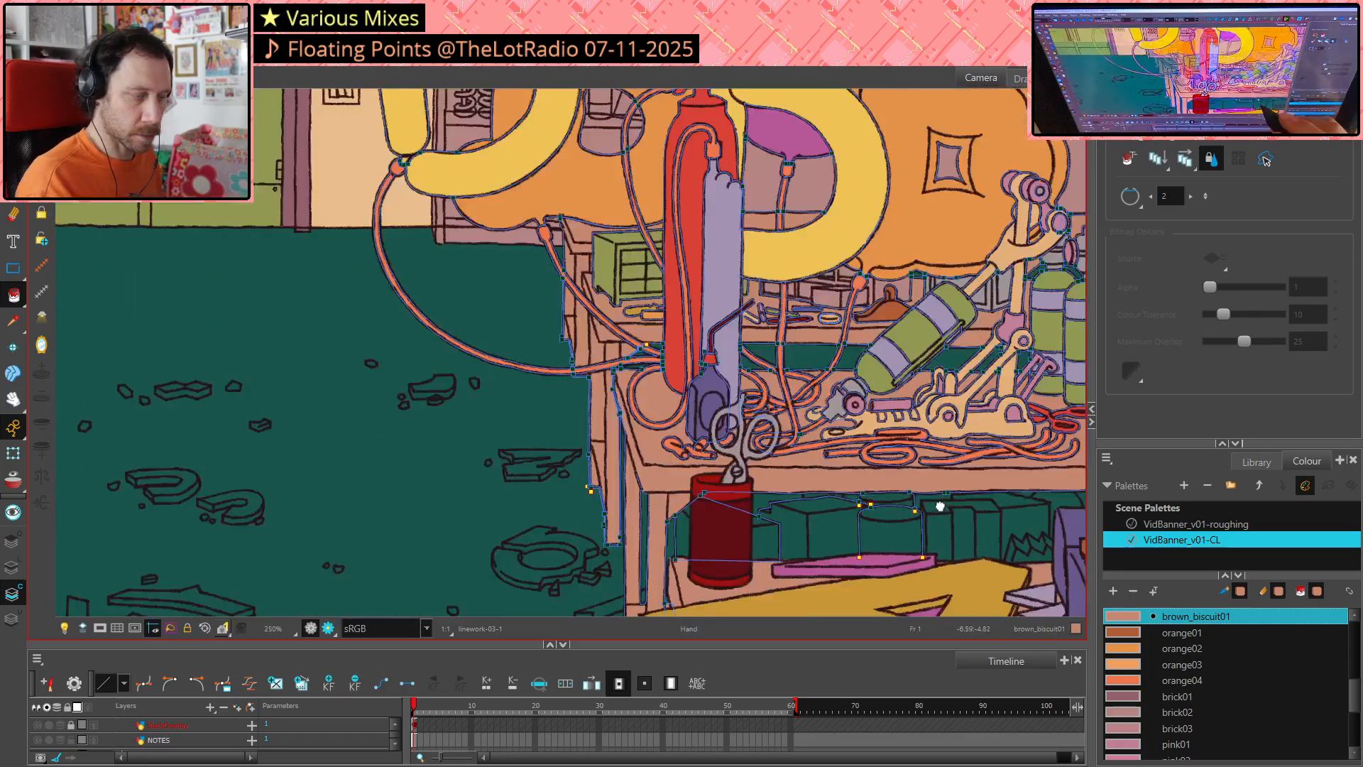
mouse_move(940, 506)
mouse_down()
mouse_move(785, 407)
mouse_move(751, 406)
mouse_up()
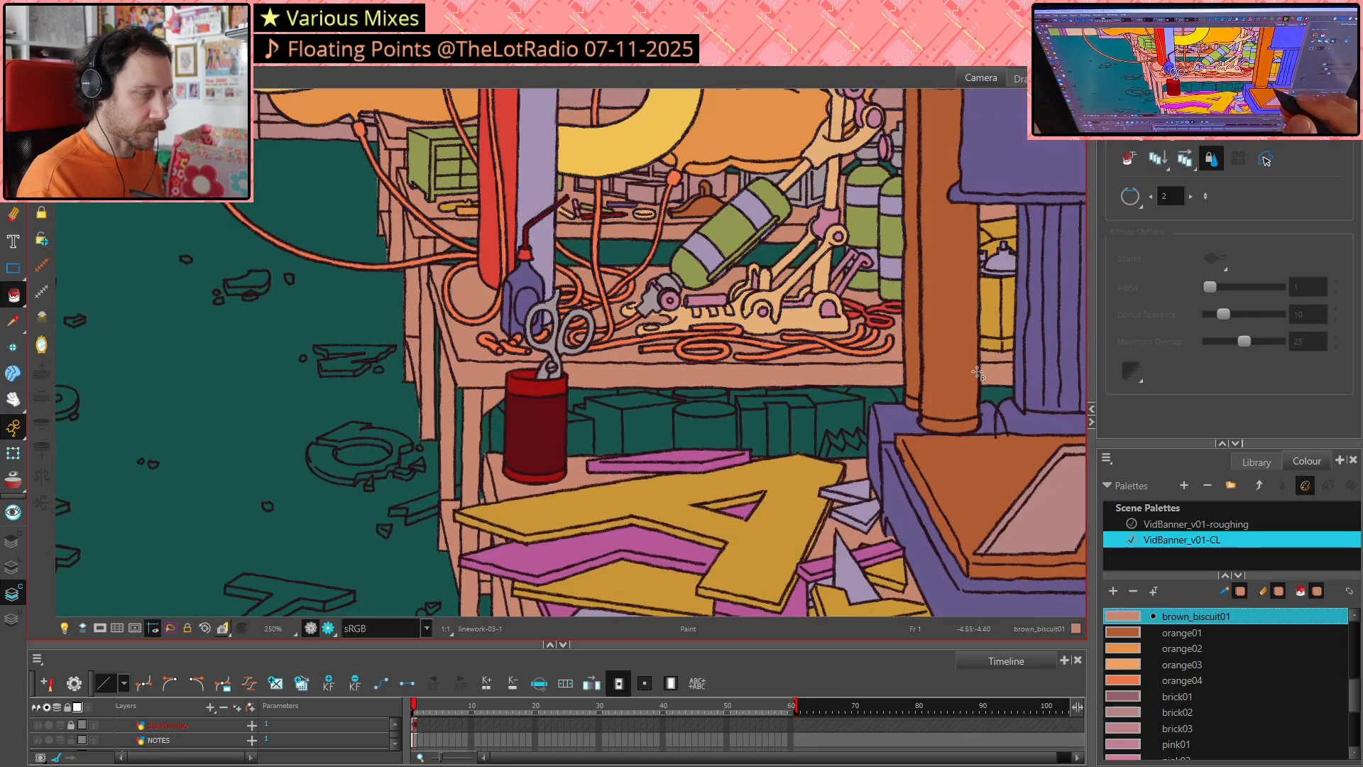
drag(968, 487, 941, 485)
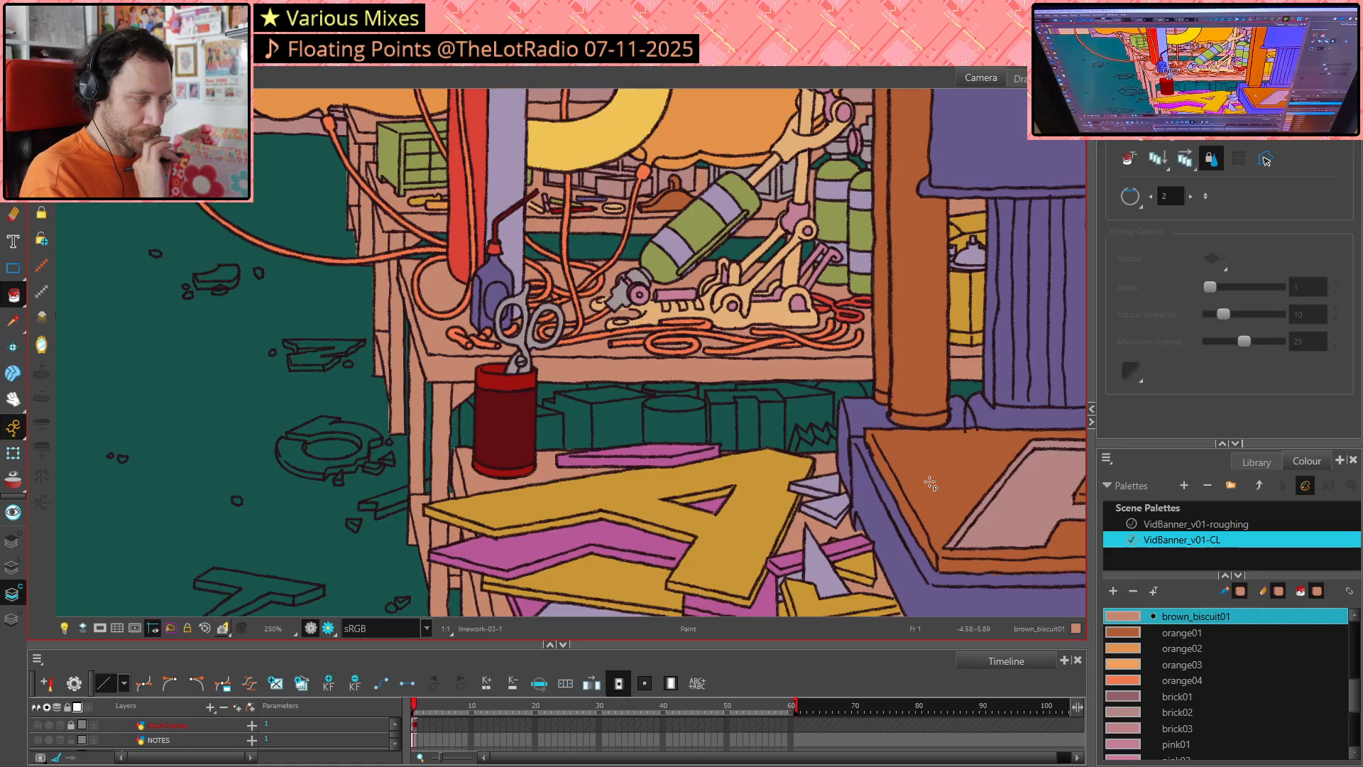
scroll(601, 437, up, 4)
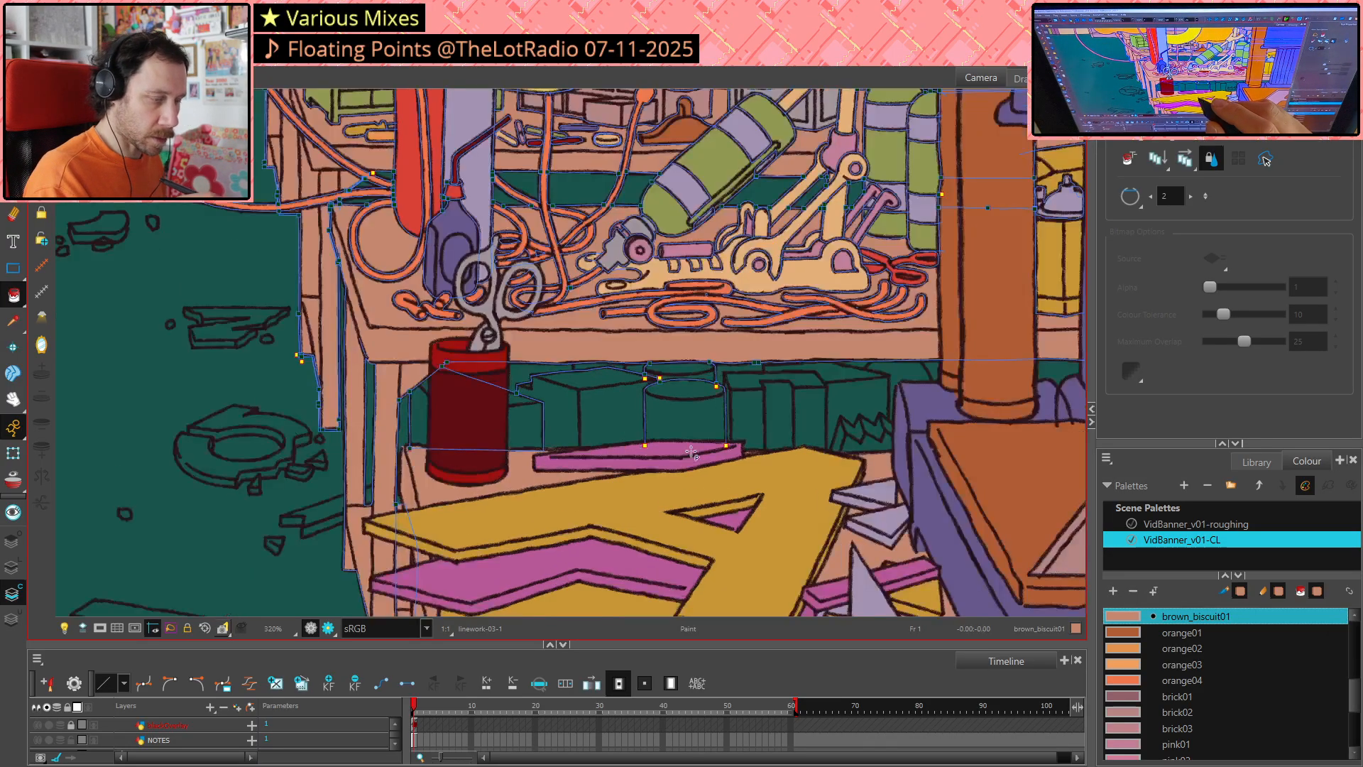
scroll(799, 429, up, 1)
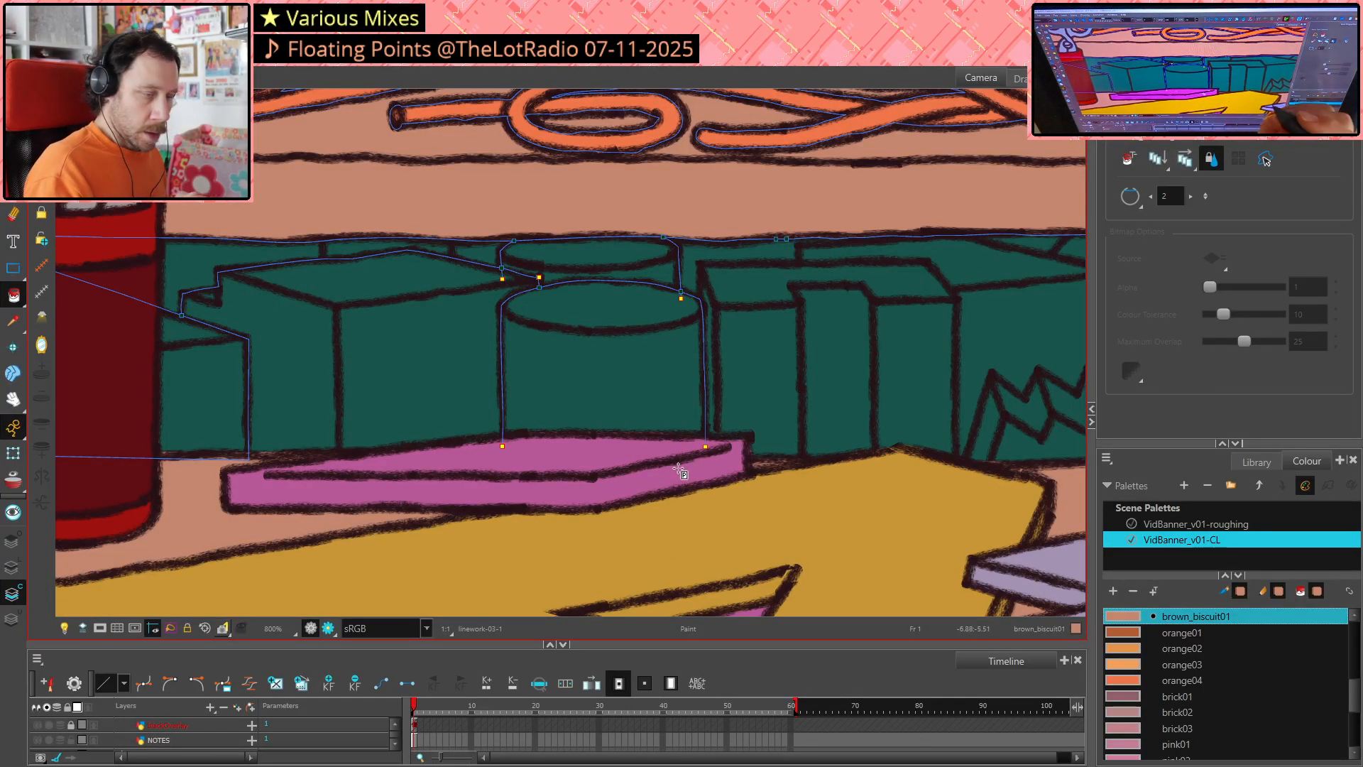
scroll(680, 473, down, 2)
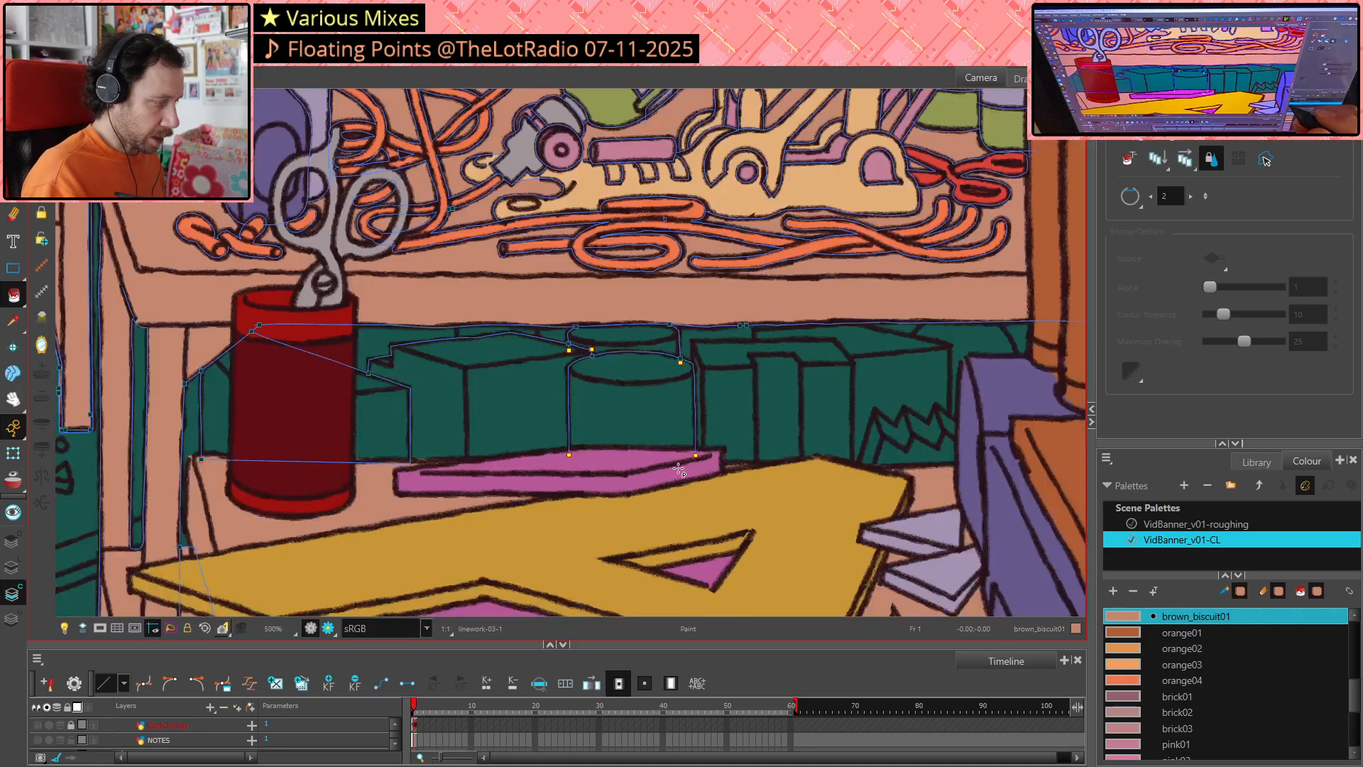
key(alt+s)
click(387, 461)
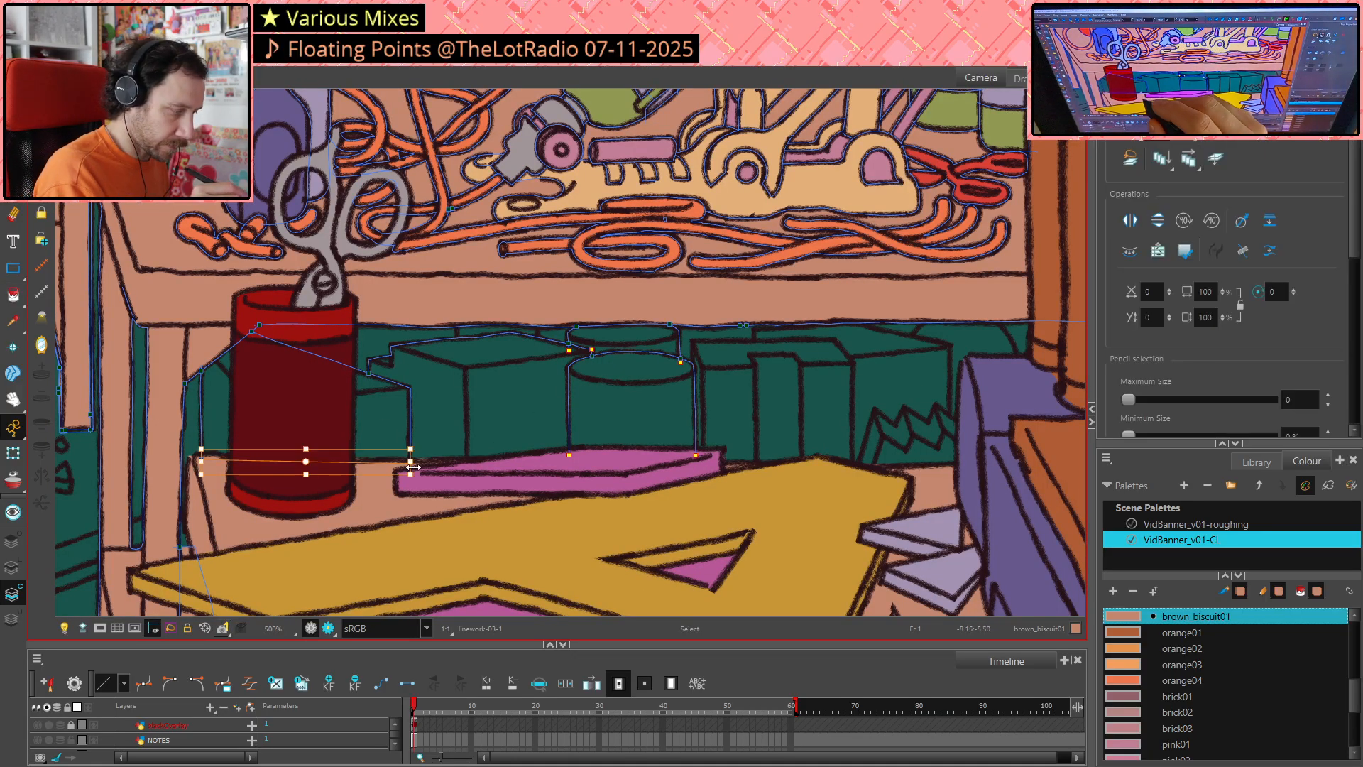
scroll(452, 481, up, 2)
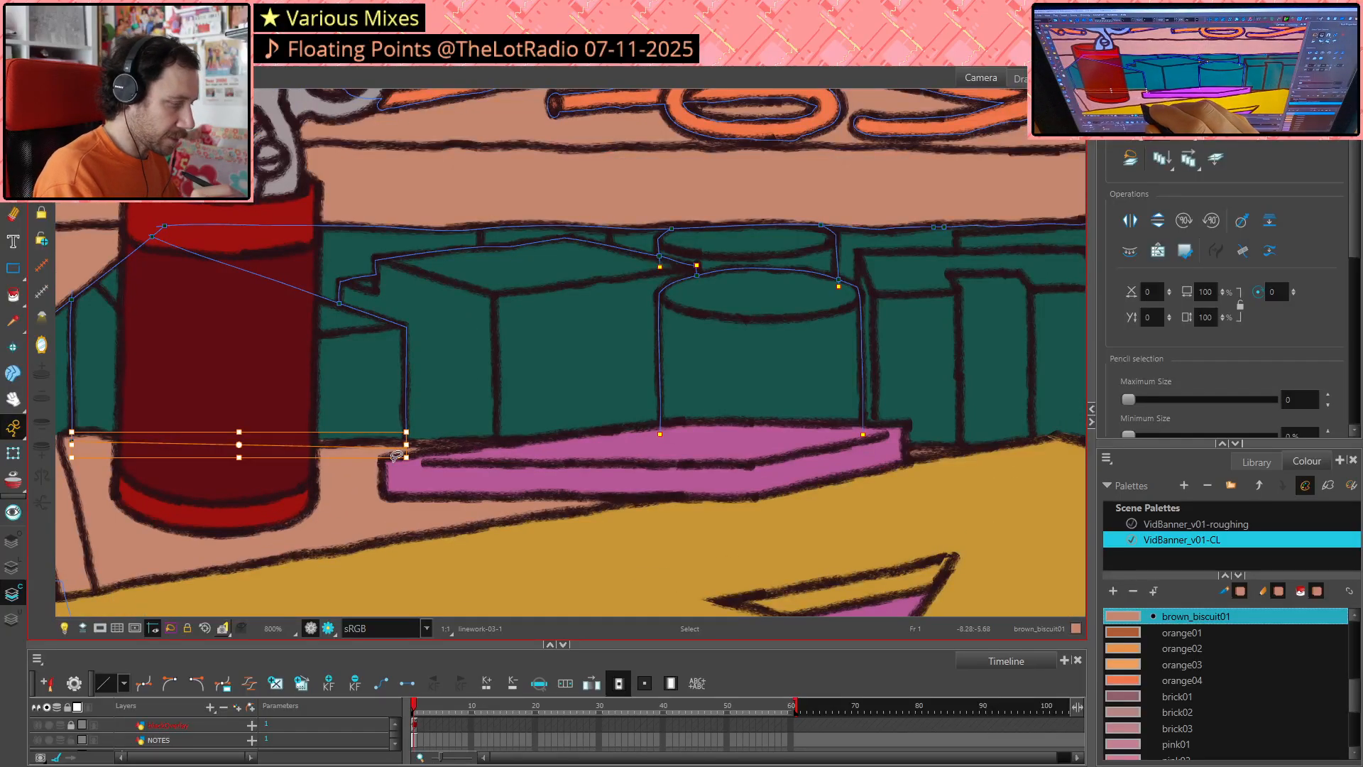
click(390, 392)
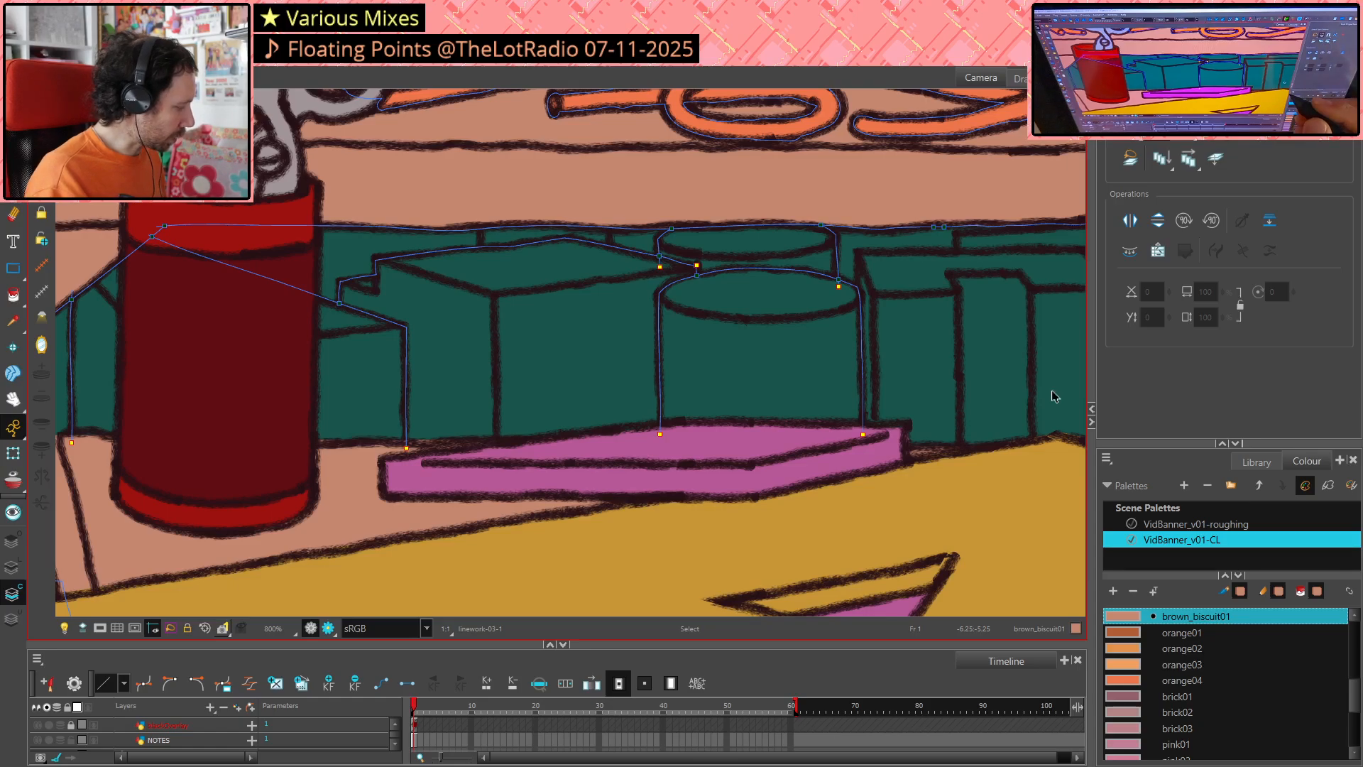
Draw one long stroke along the front bench's rear edge, from beside the dark red tin, across the press base, to the letter box
key(alt+v)
scroll(298, 507, down, 1)
scroll(959, 533, down, 2)
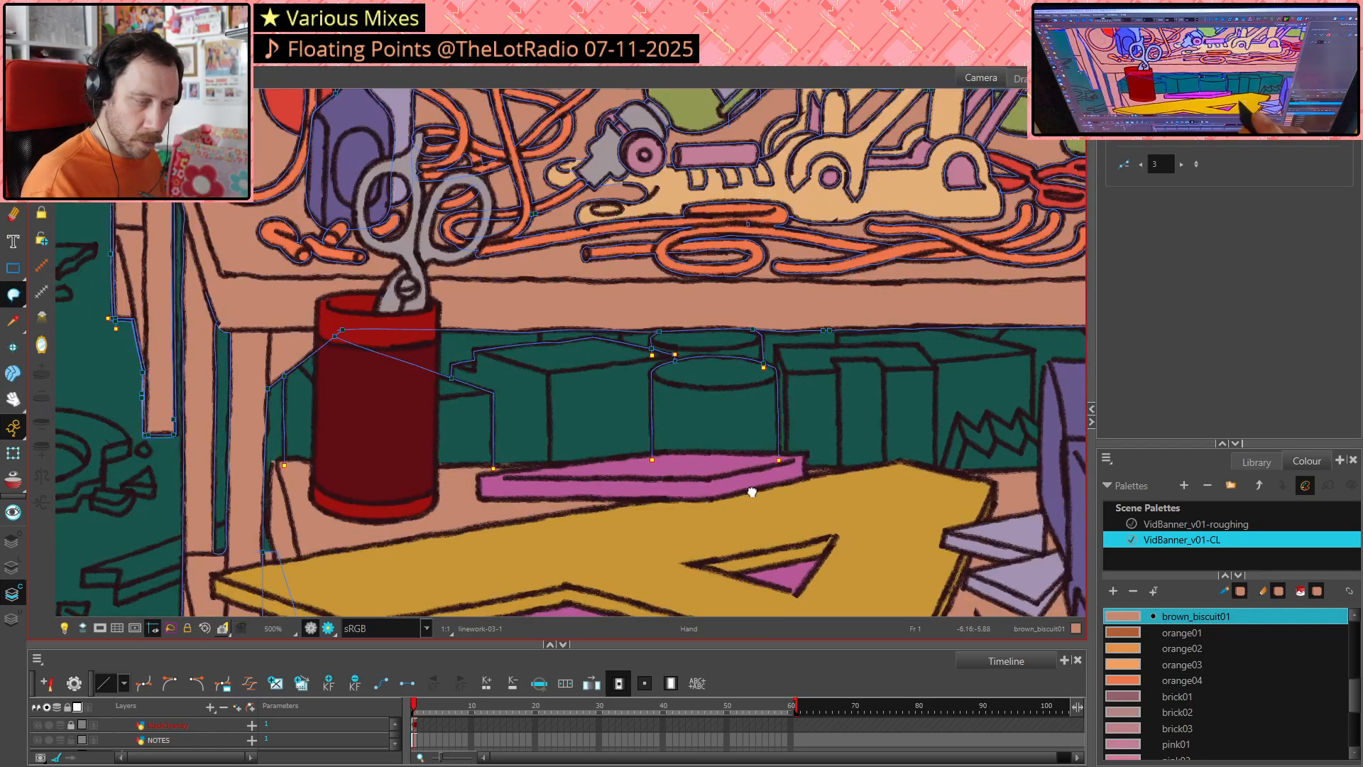
scroll(751, 487, right, 10)
scroll(519, 483, down, 3)
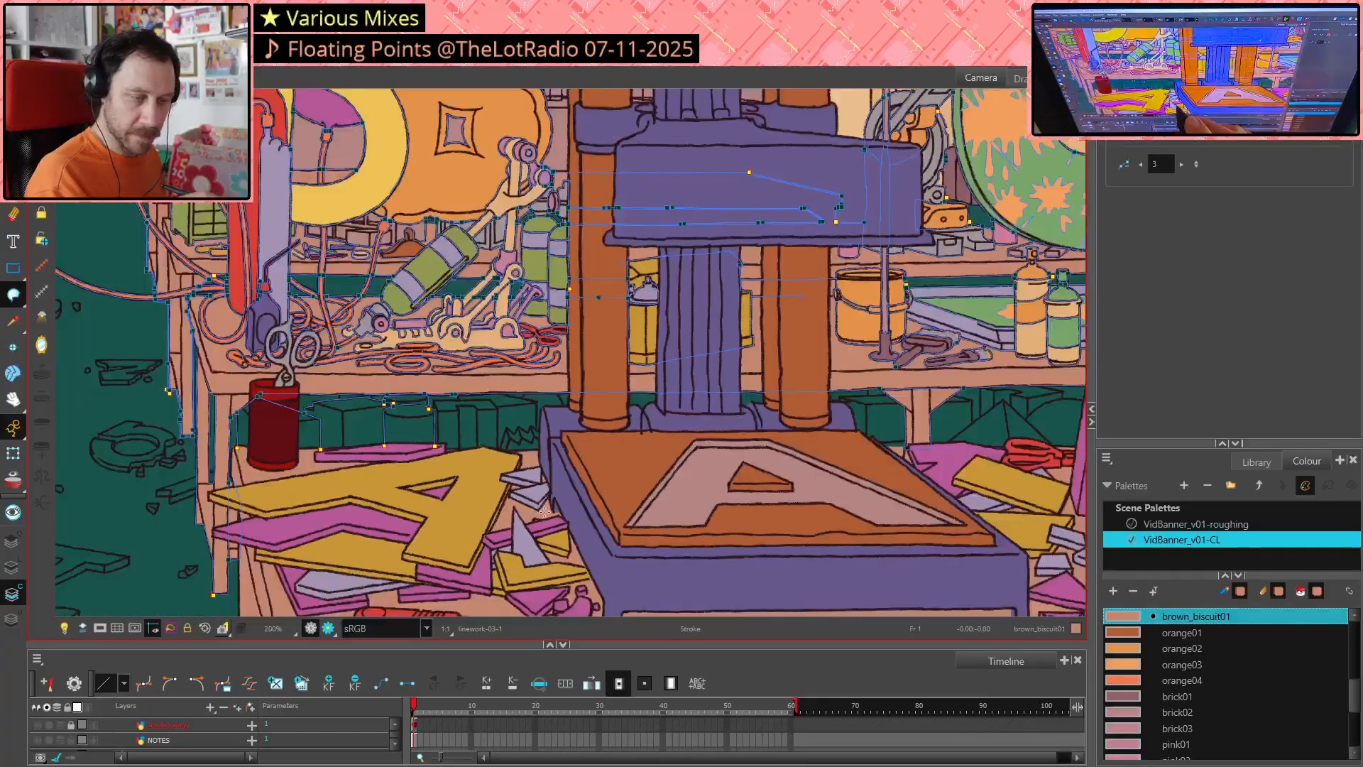
scroll(261, 449, up, 1)
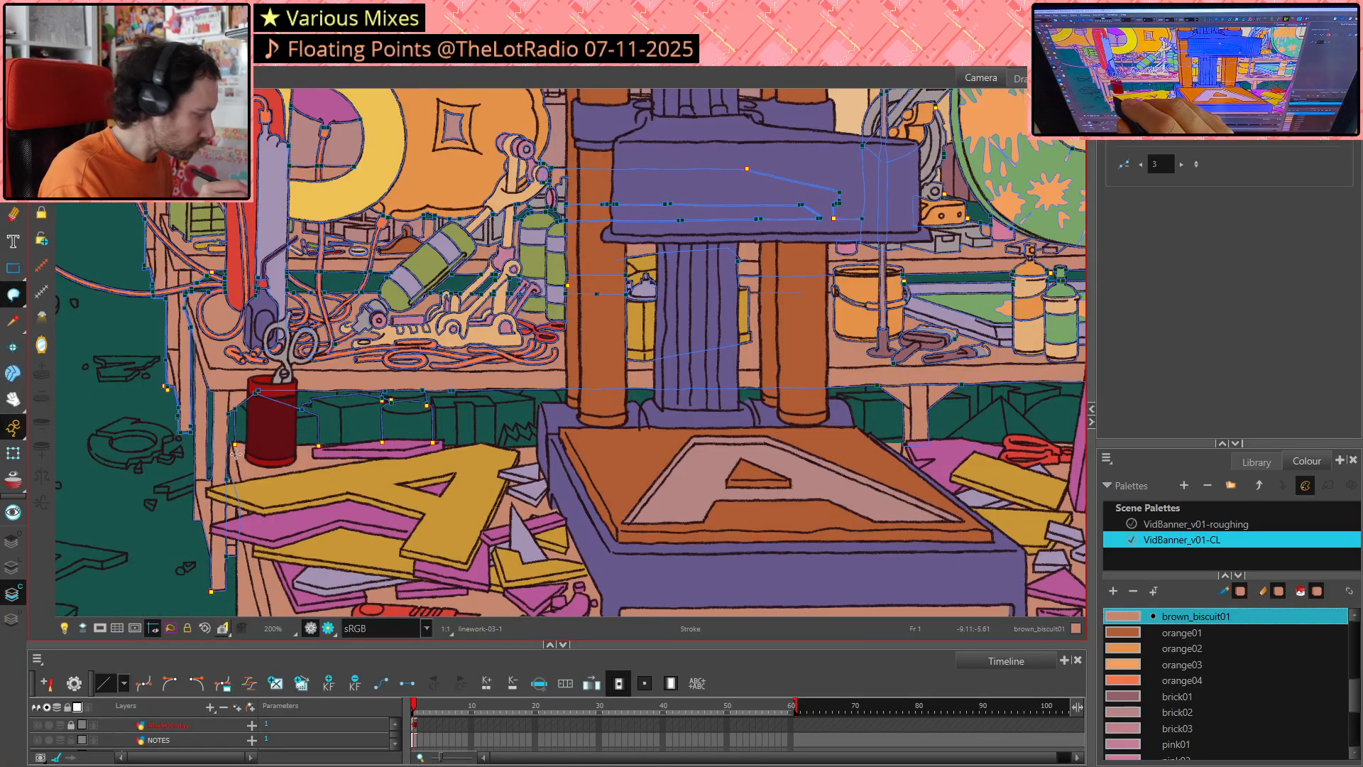
scroll(261, 449, up, 1)
drag(718, 493, 547, 500)
scroll(538, 499, right, 5)
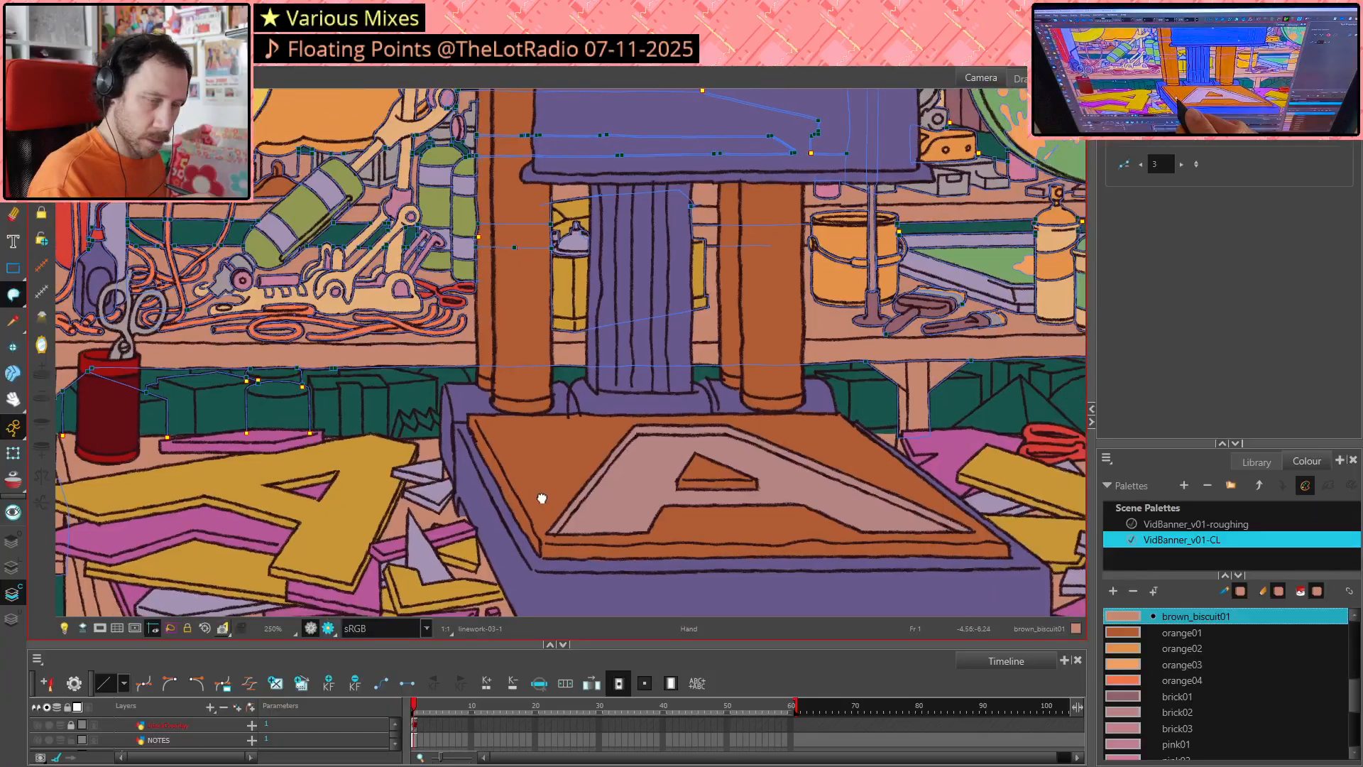
scroll(538, 502, down, 1)
scroll(506, 499, right, 2)
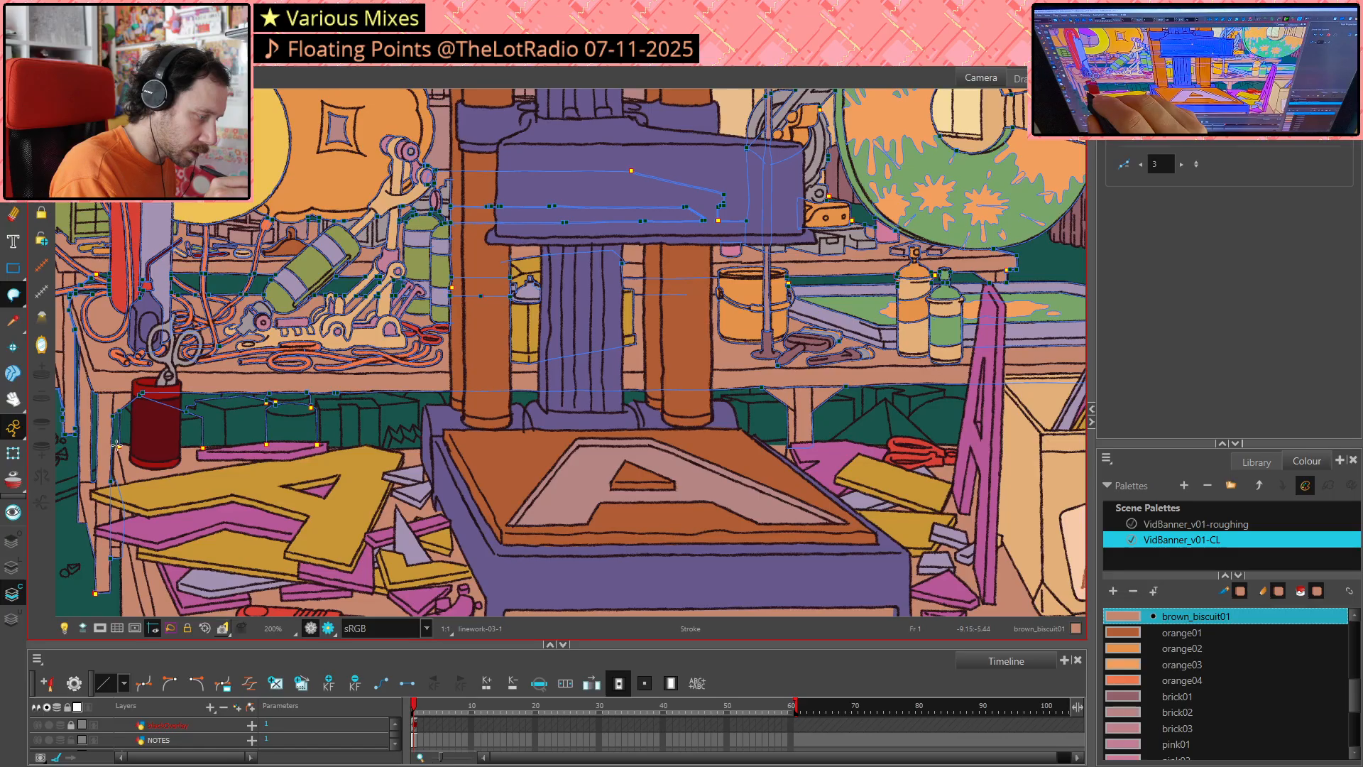
drag(117, 446, 472, 454)
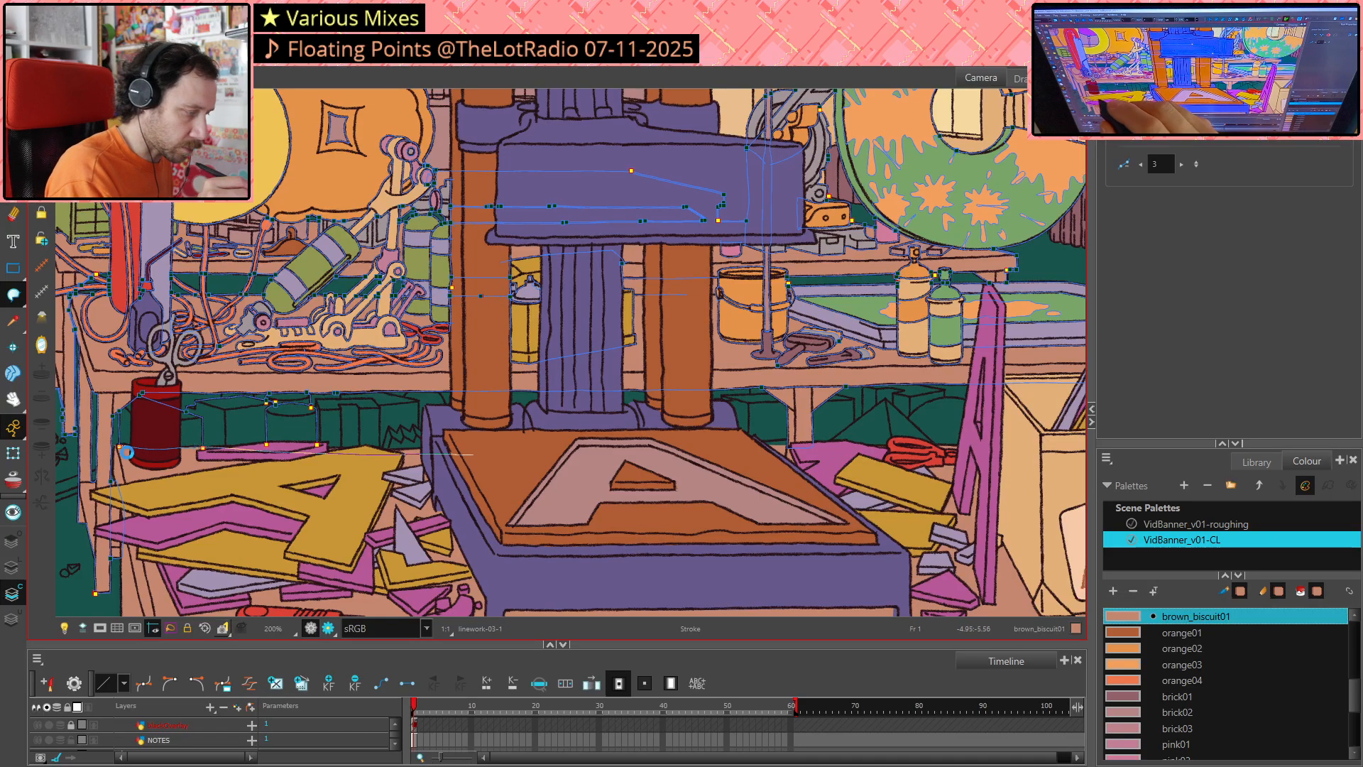
key(ctrl+z)
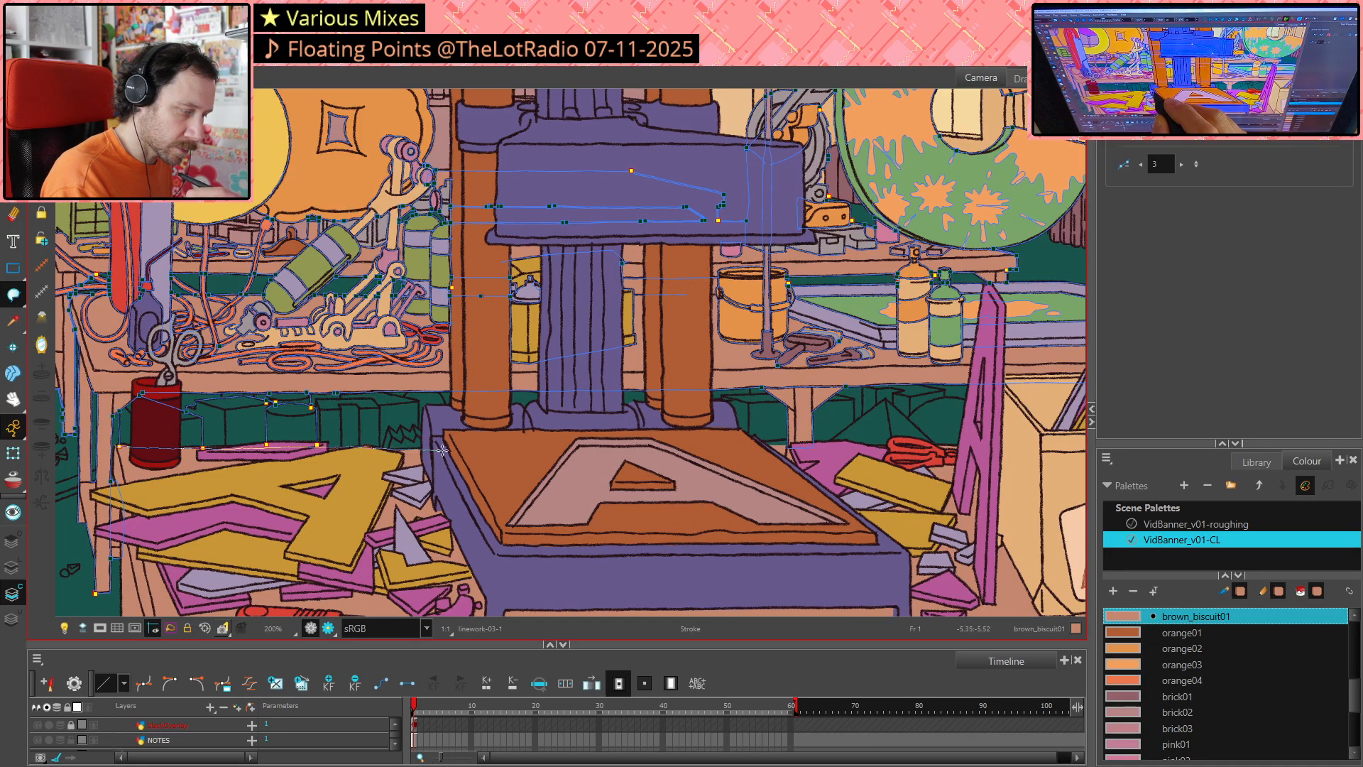
drag(442, 450, 805, 446)
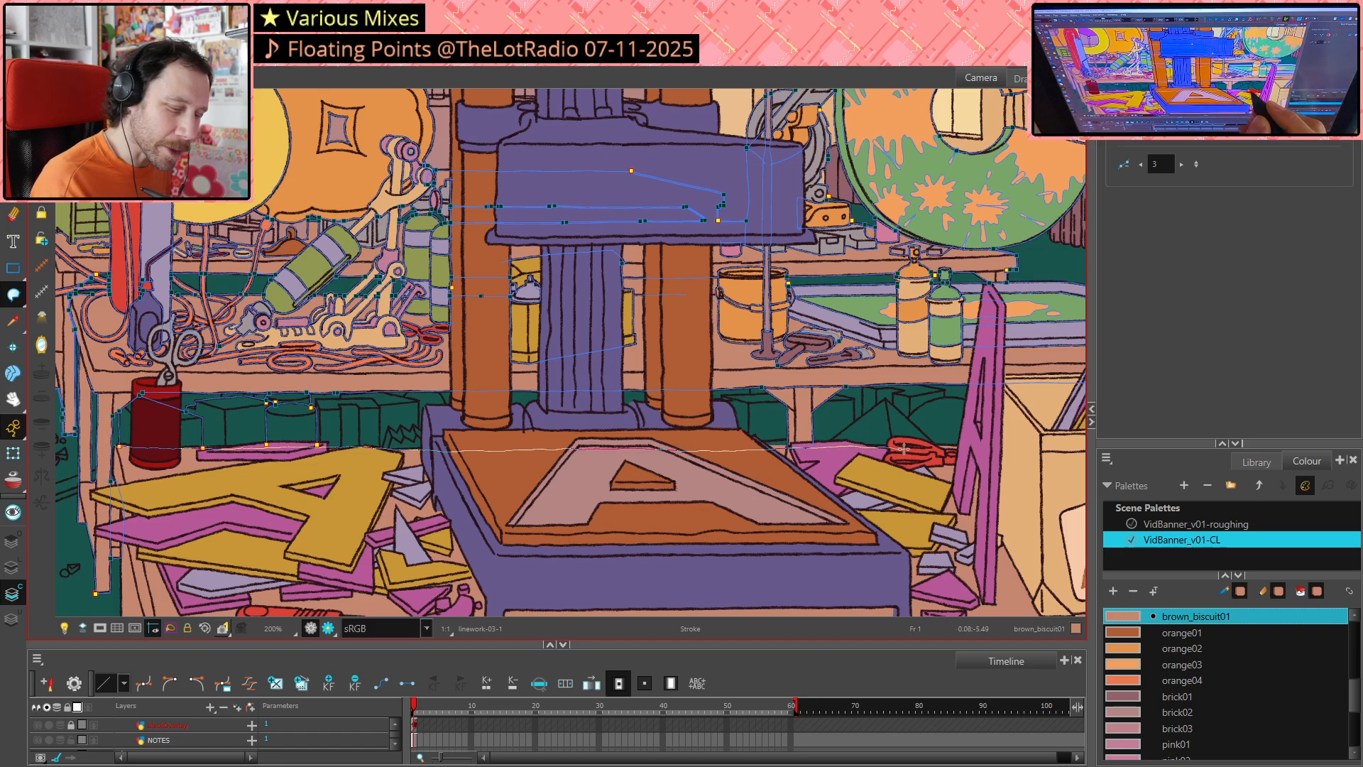
drag(936, 448, 1012, 451)
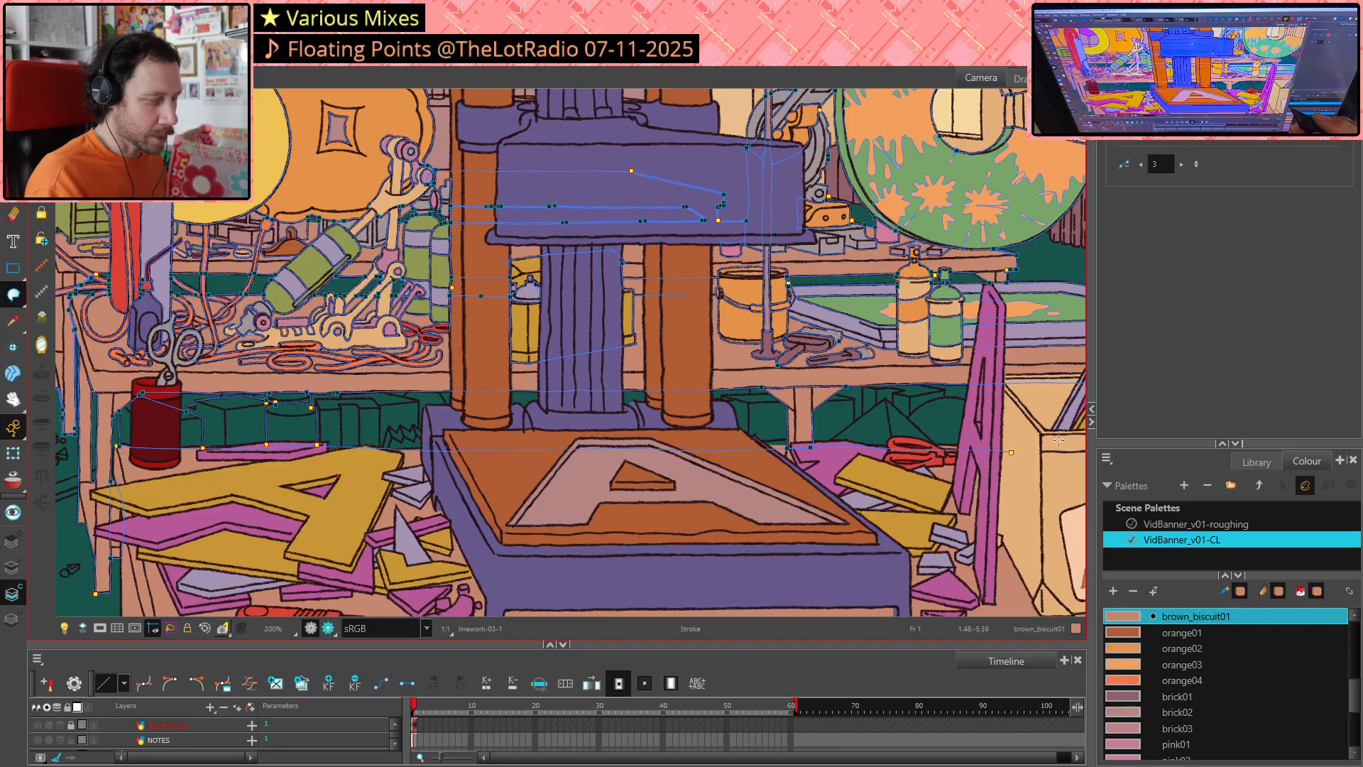
Extend the long bench-edge stroke with the Contour Editor, past the letter box and red mug to the computer case
scroll(923, 454, down, 1)
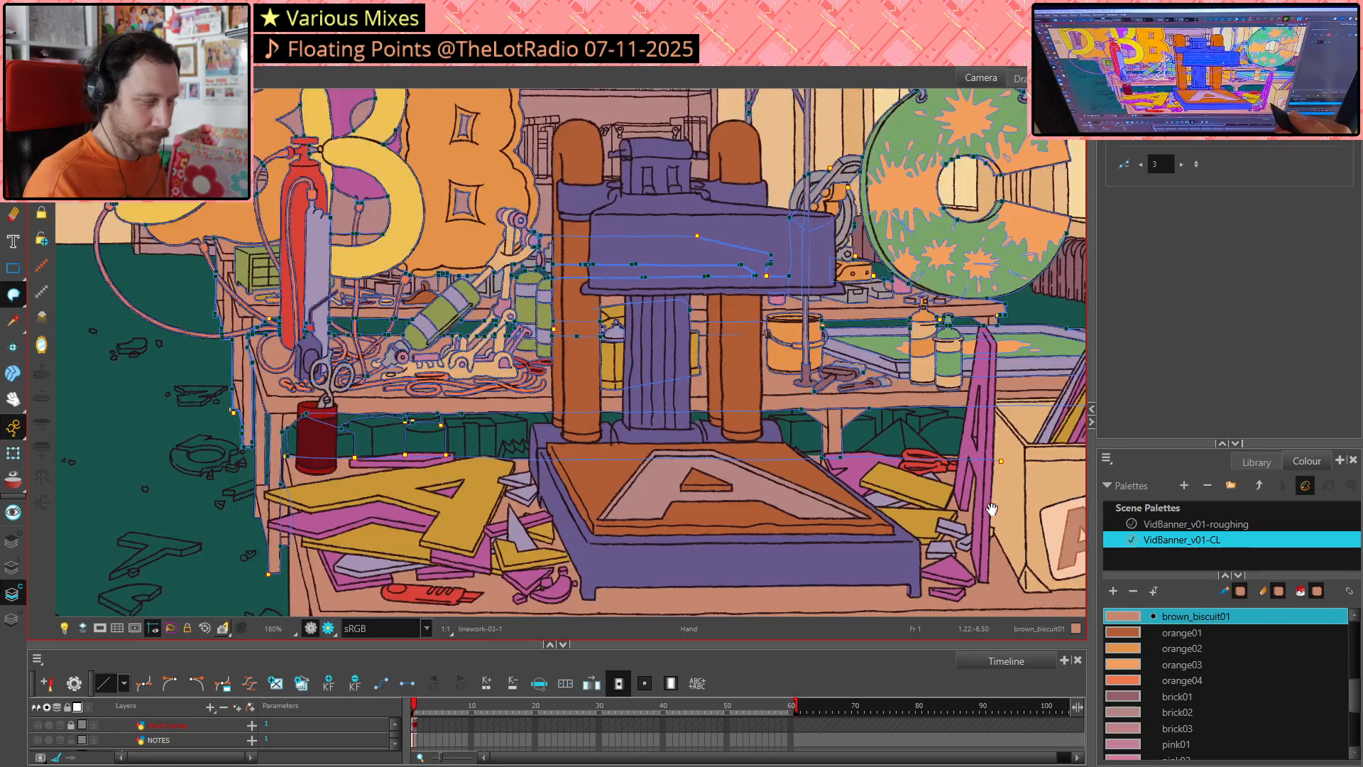
drag(724, 470, 288, 461)
scroll(890, 478, up, 2)
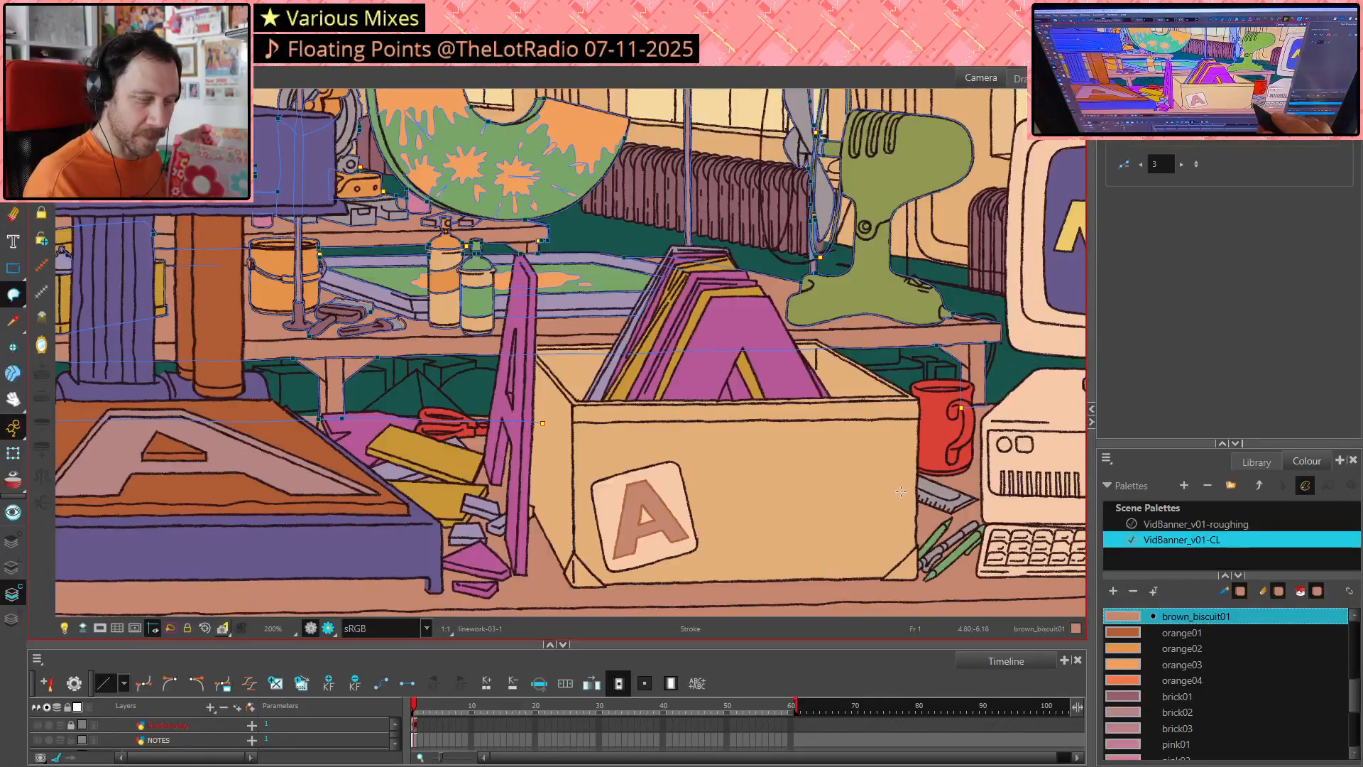
drag(890, 478, 664, 539)
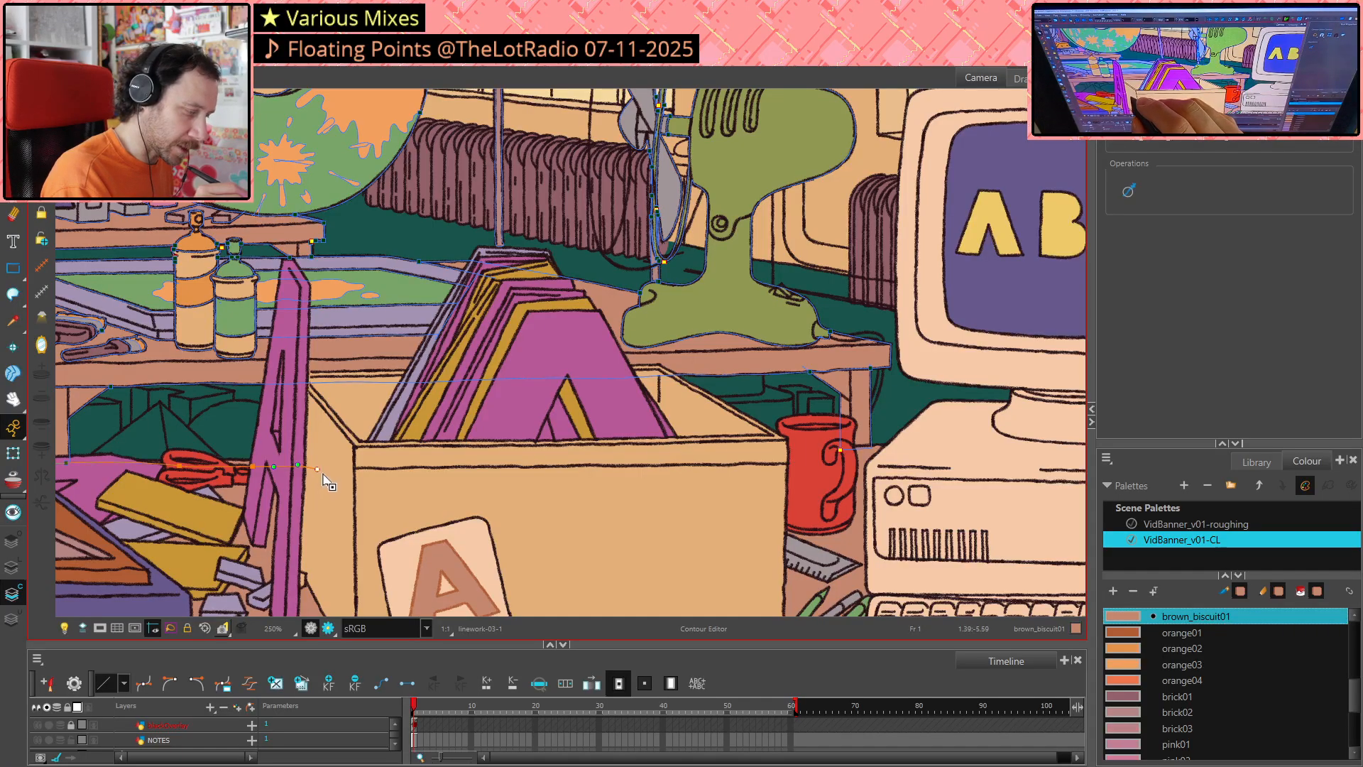
drag(365, 474, 580, 471)
drag(325, 462, 82, 458)
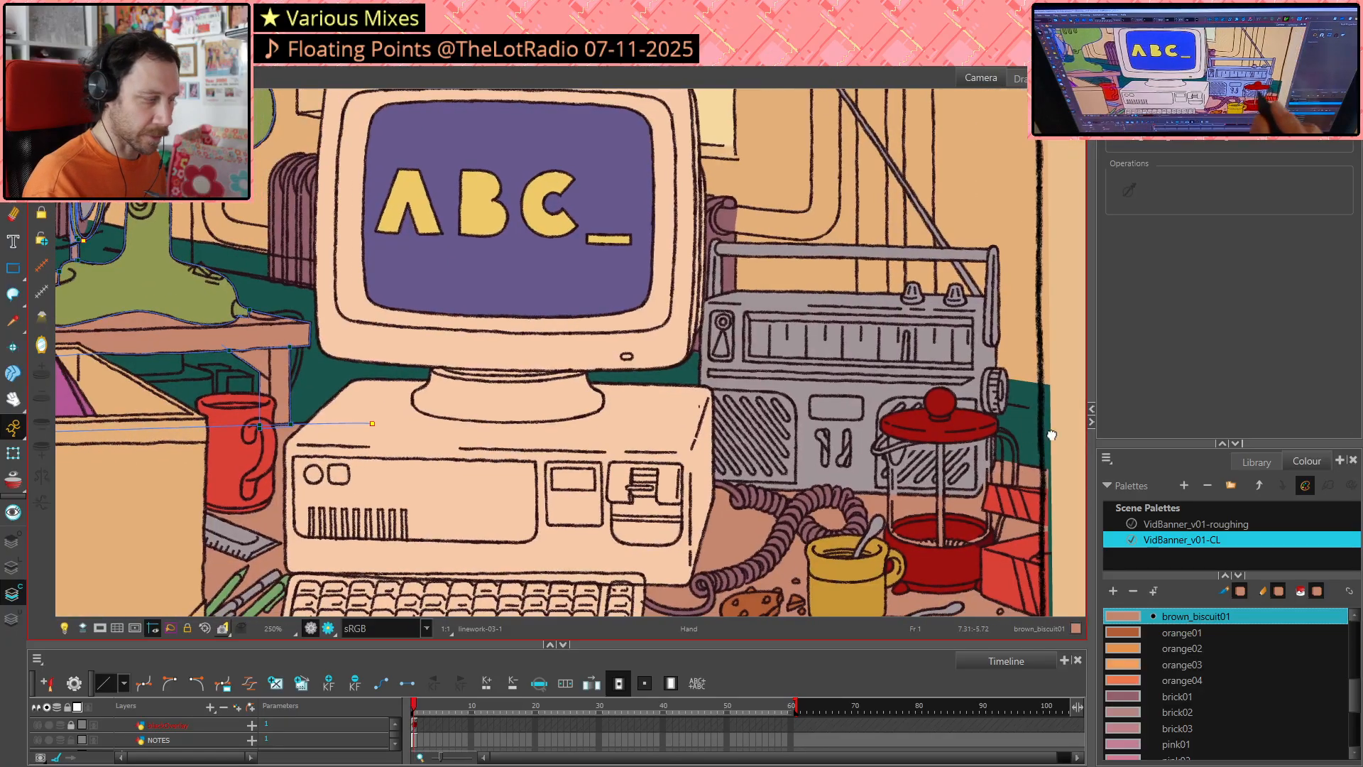
drag(306, 454, 1015, 440)
drag(741, 457, 751, 456)
drag(408, 481, 752, 457)
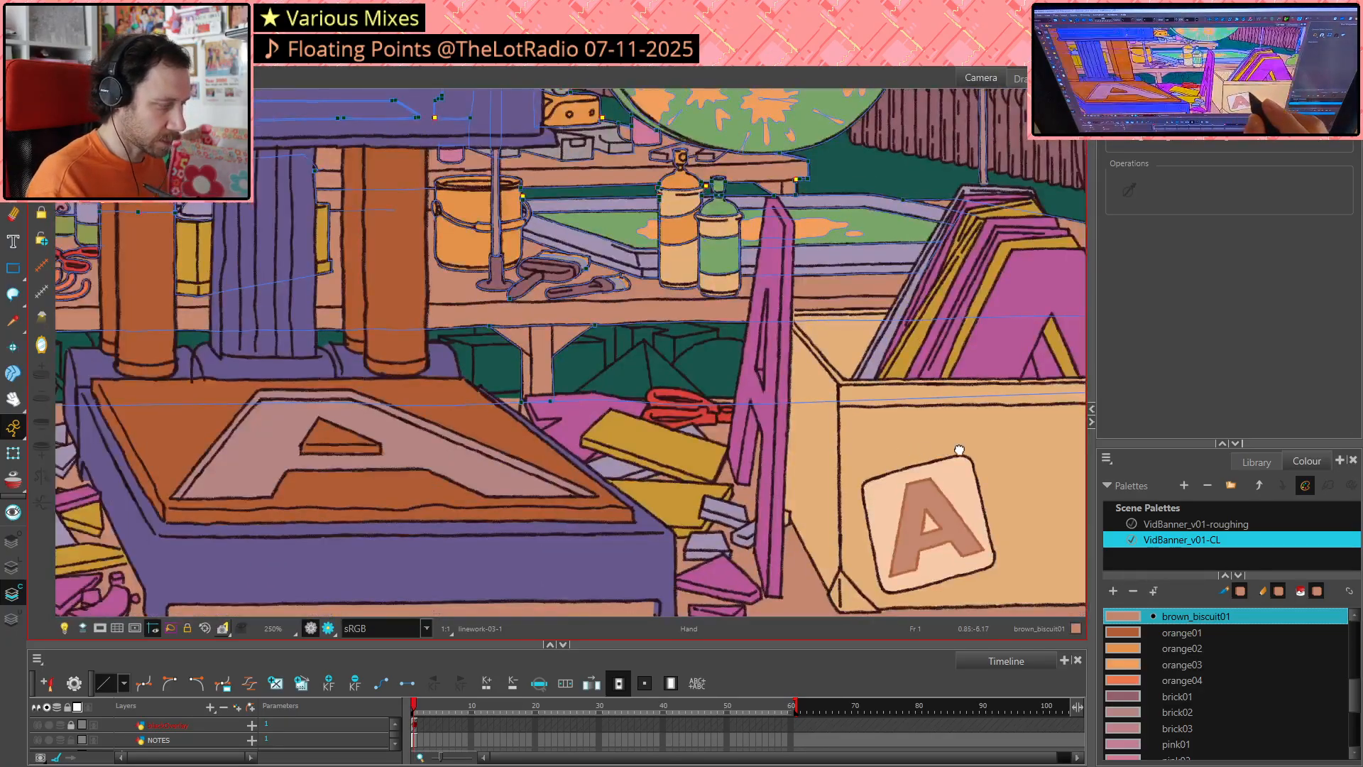
mouse_move(421, 455)
mouse_down()
mouse_move(751, 469)
mouse_move(471, 463)
mouse_move(816, 493)
mouse_up()
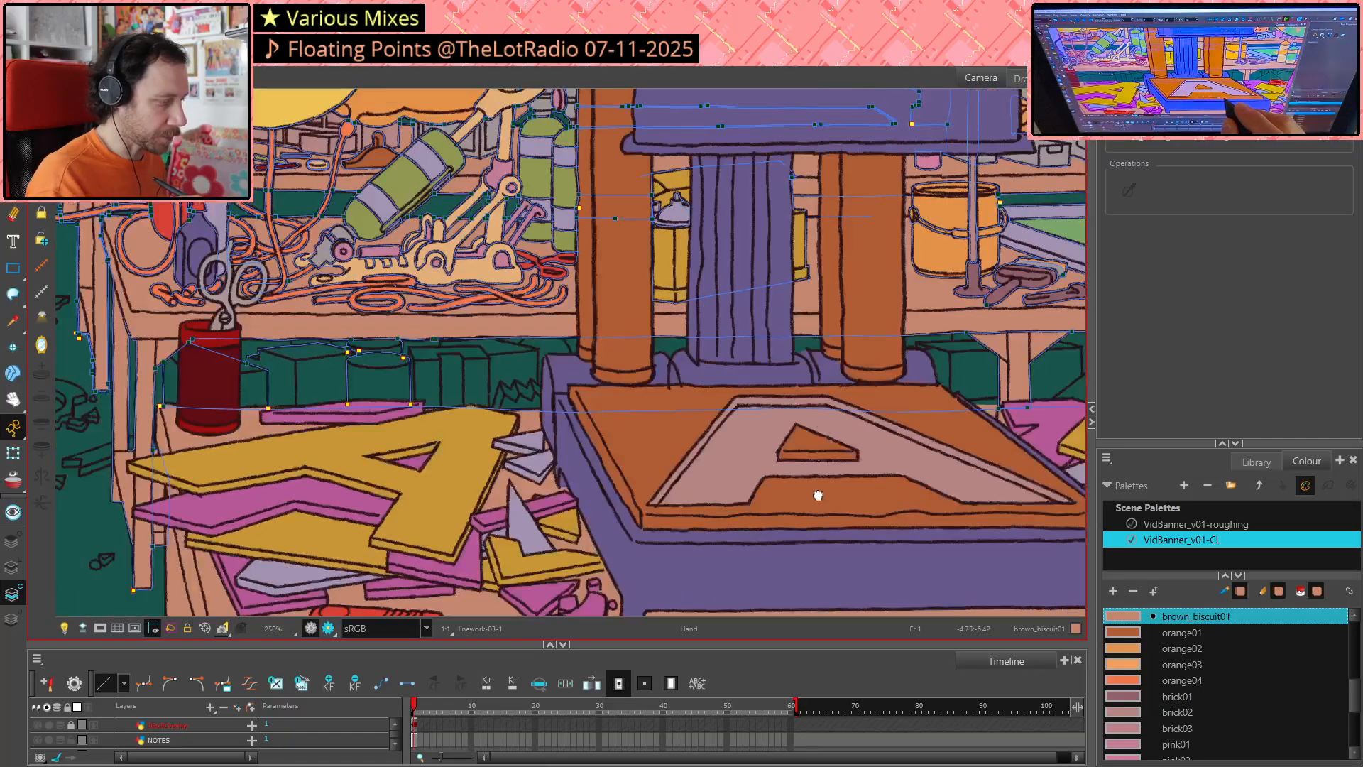
Trim the overshooting end of the long bench-edge stroke with the Cutter, just beside the dark red tin
drag(597, 483, 859, 506)
scroll(408, 470, up, 5)
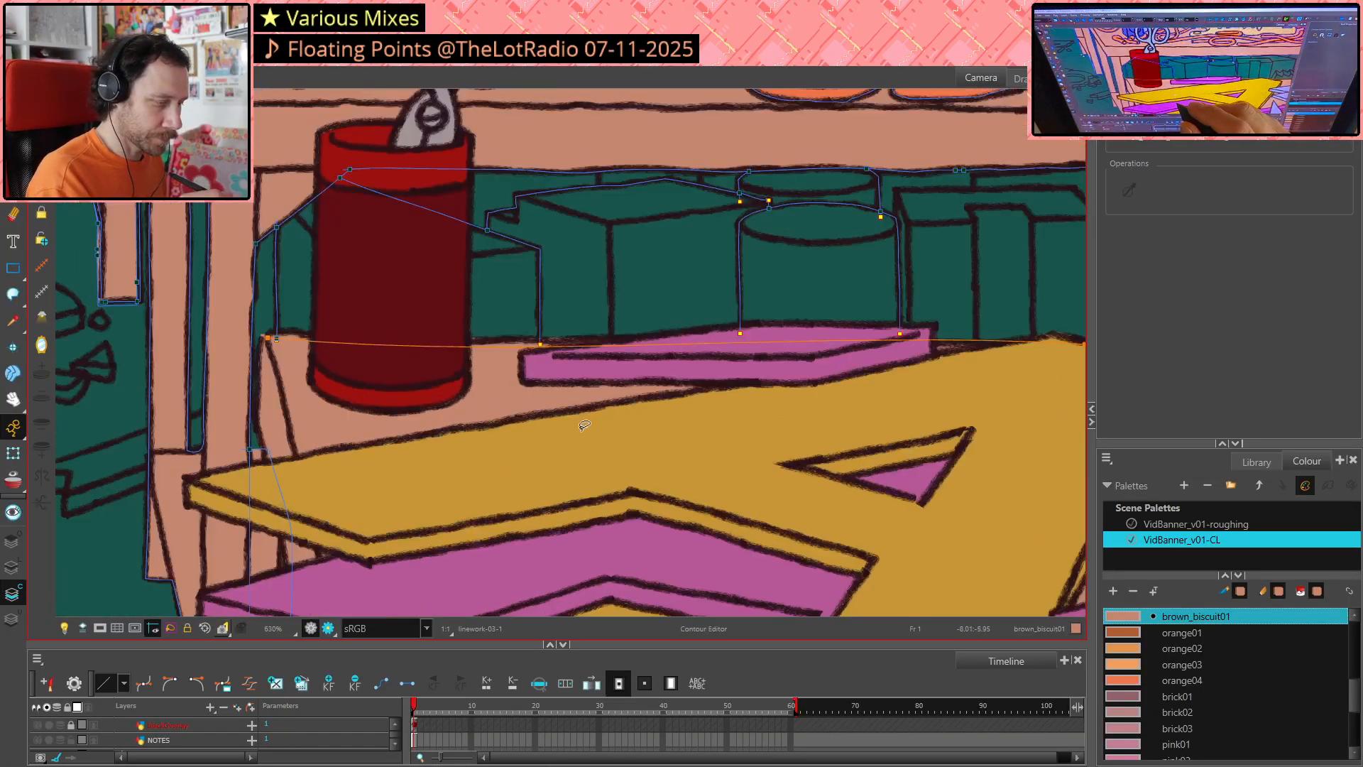
drag(512, 497, 508, 502)
drag(490, 507, 479, 520)
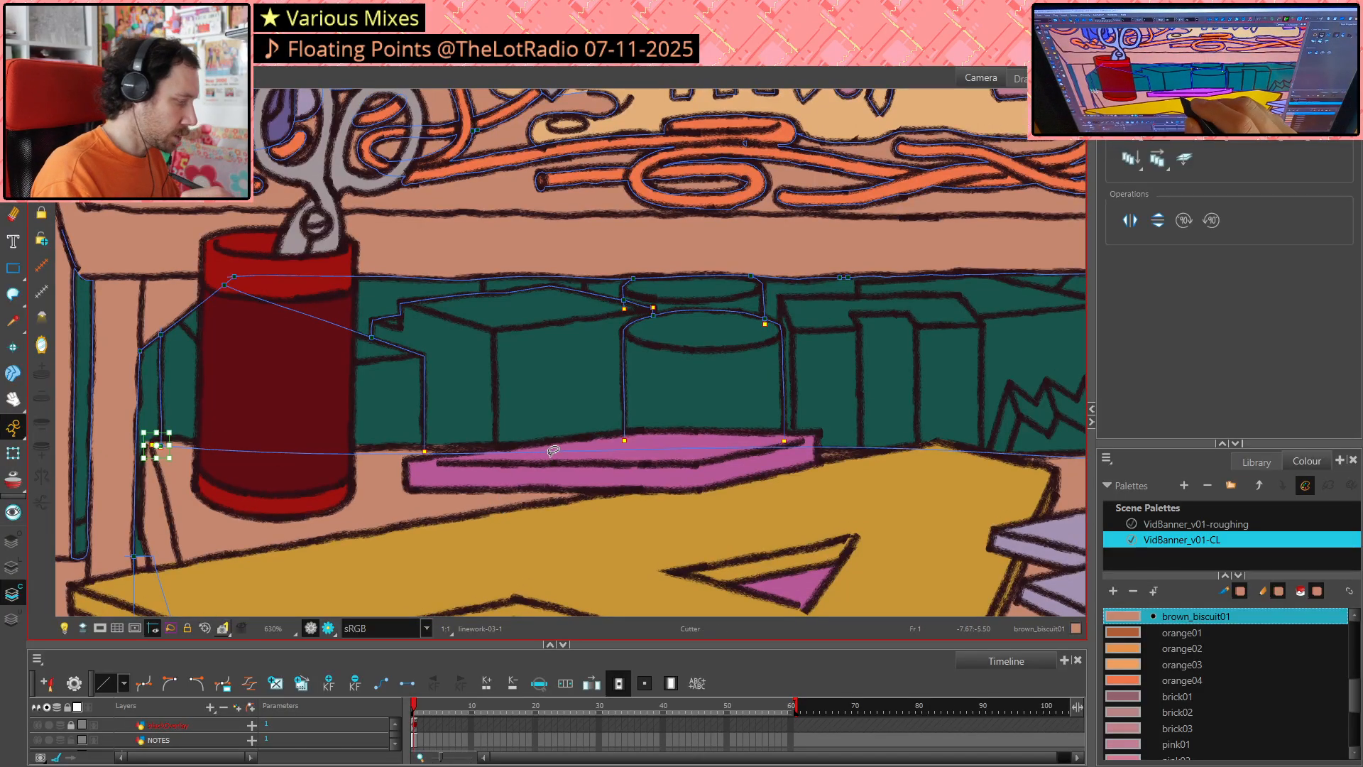
Extend the lower ends of the box edge and both cylinder sides down to the bench-edge stroke with the Contour Editor
key(alt+q)
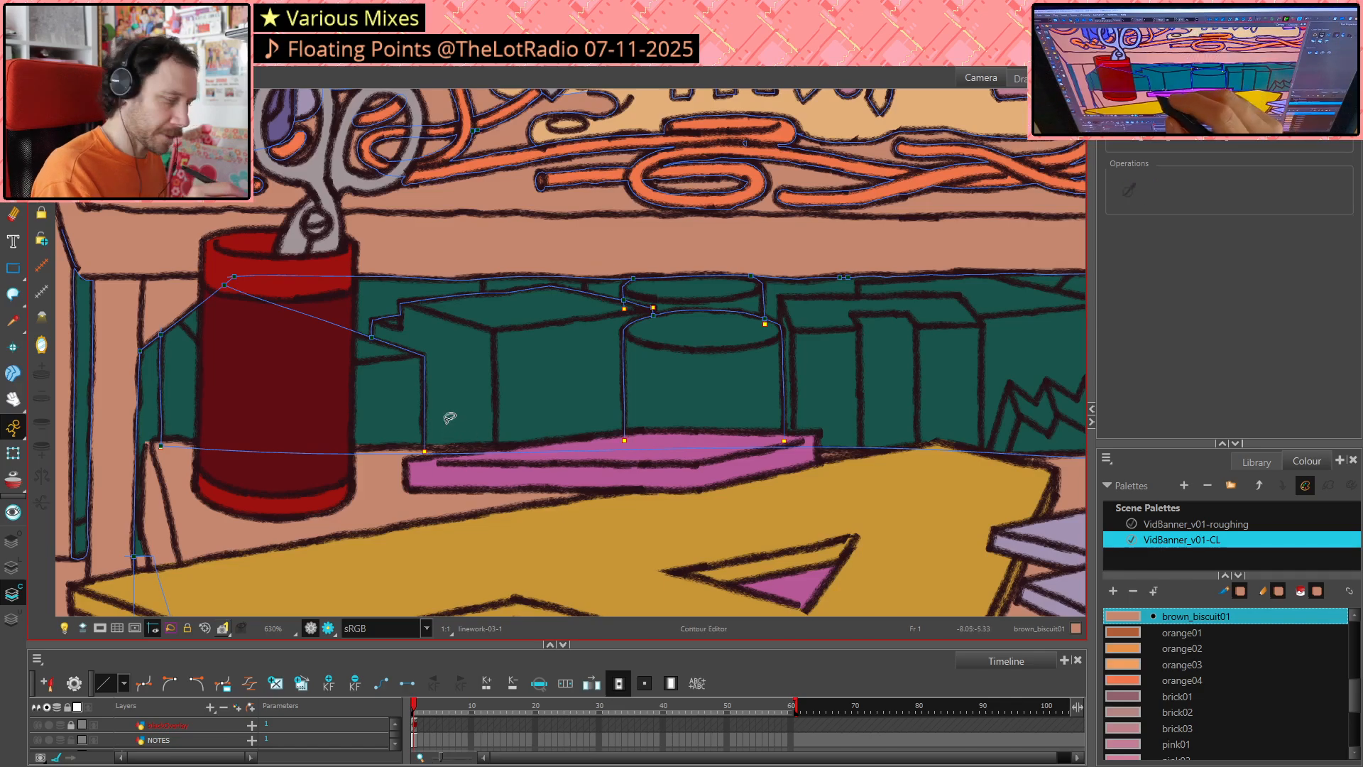
click(425, 446)
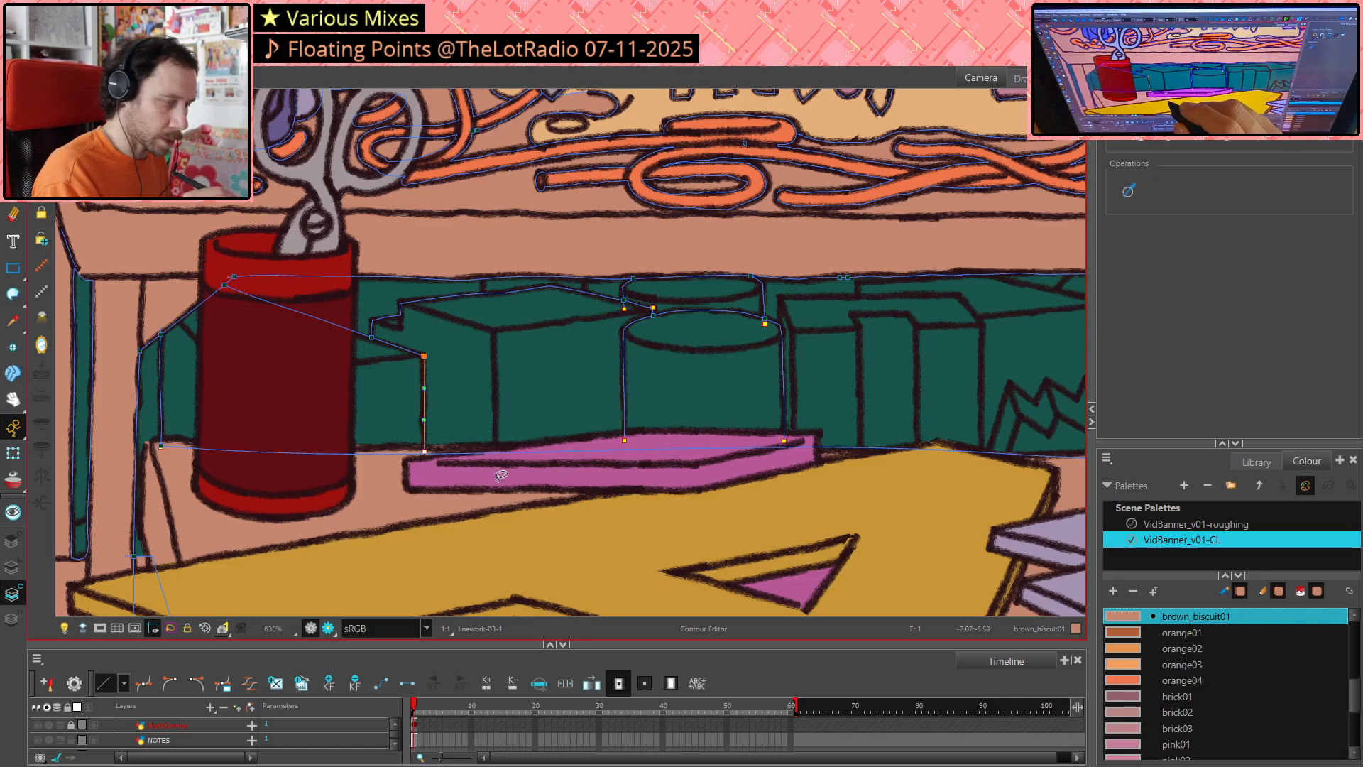
click(624, 443)
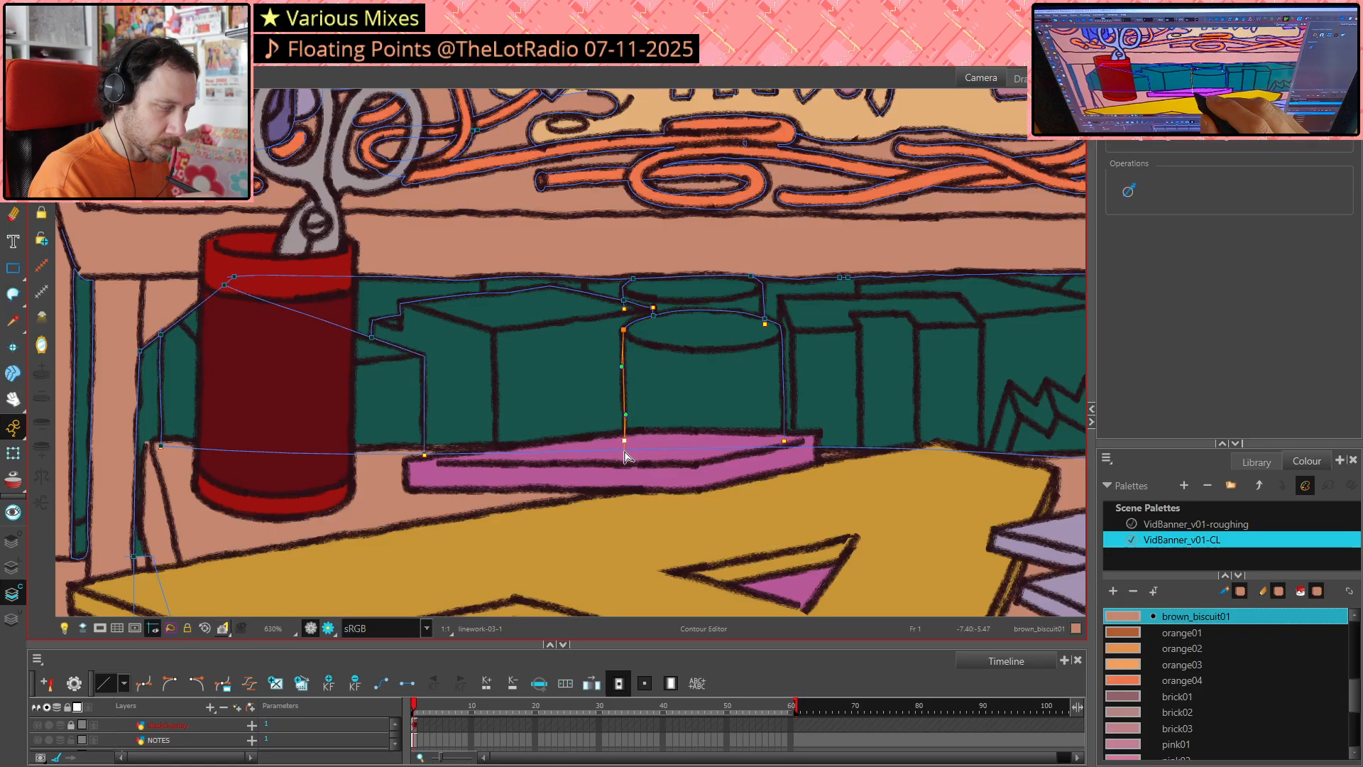
click(786, 444)
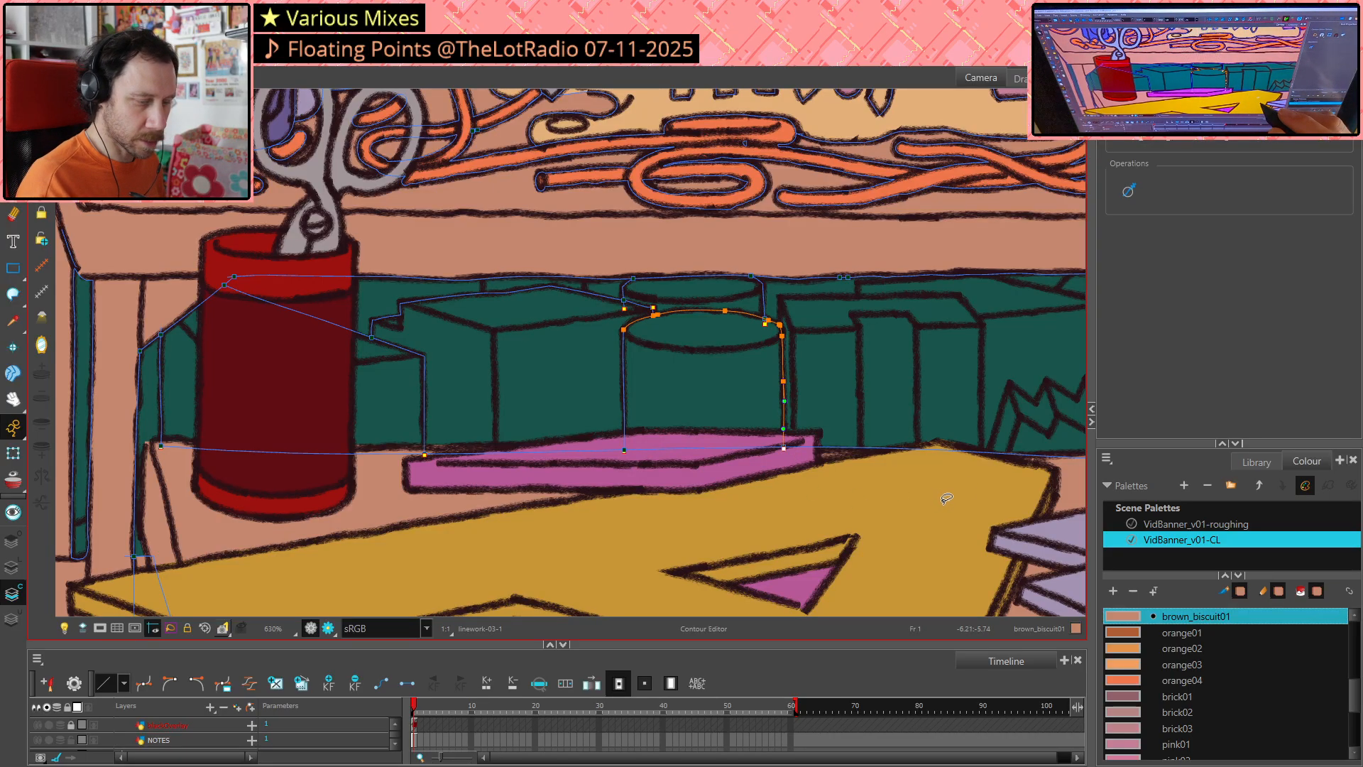
click(943, 506)
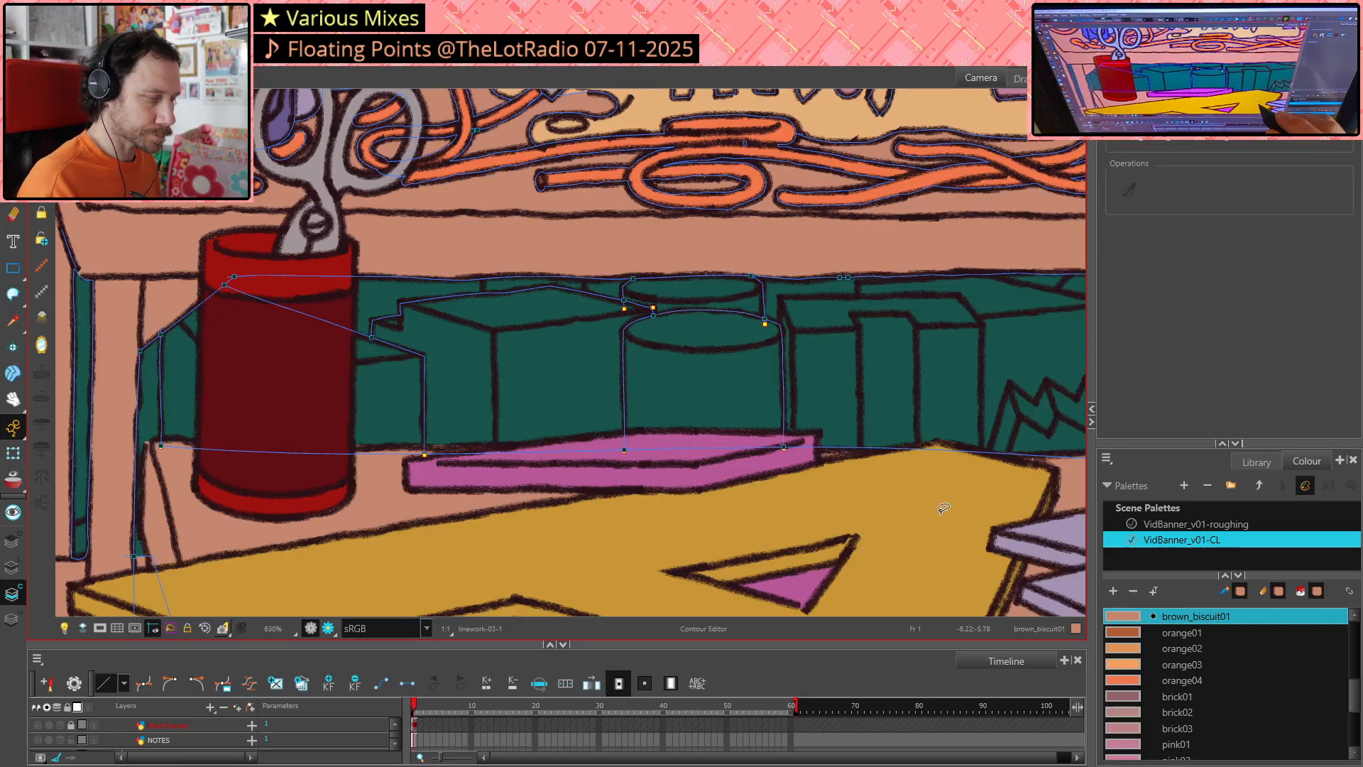
drag(944, 507, 845, 517)
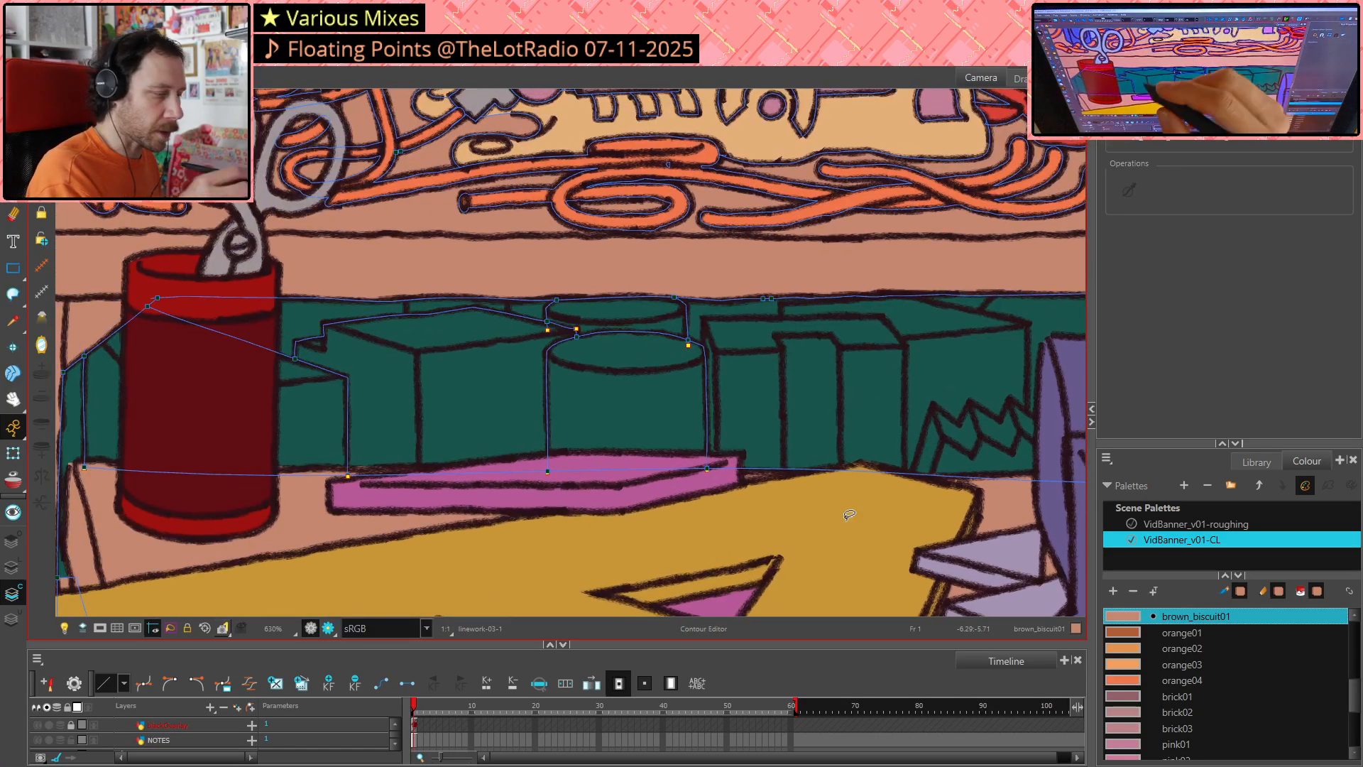
Draw strokes joining the large box to the bench's underside, and outlining the top and far side of the box beside the front cylinder
key(alt+v)
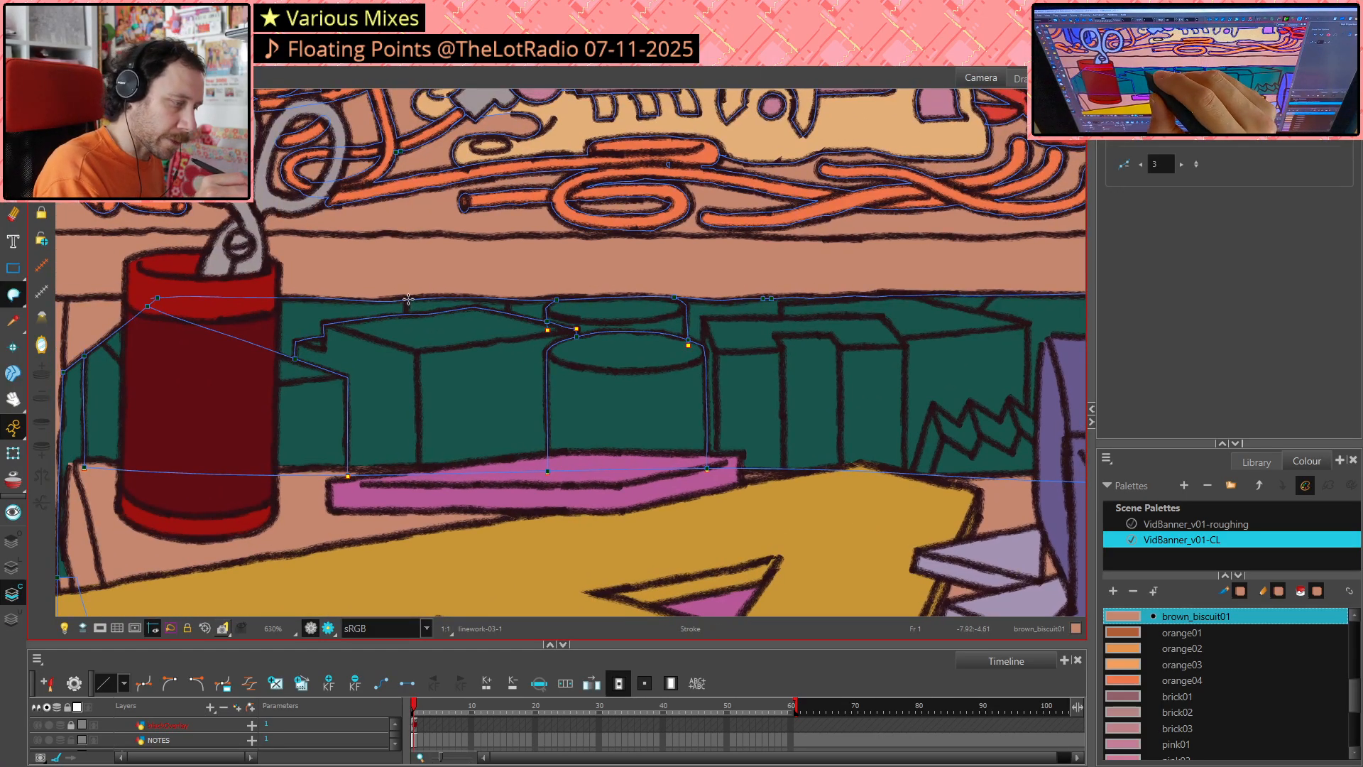
drag(406, 298, 405, 318)
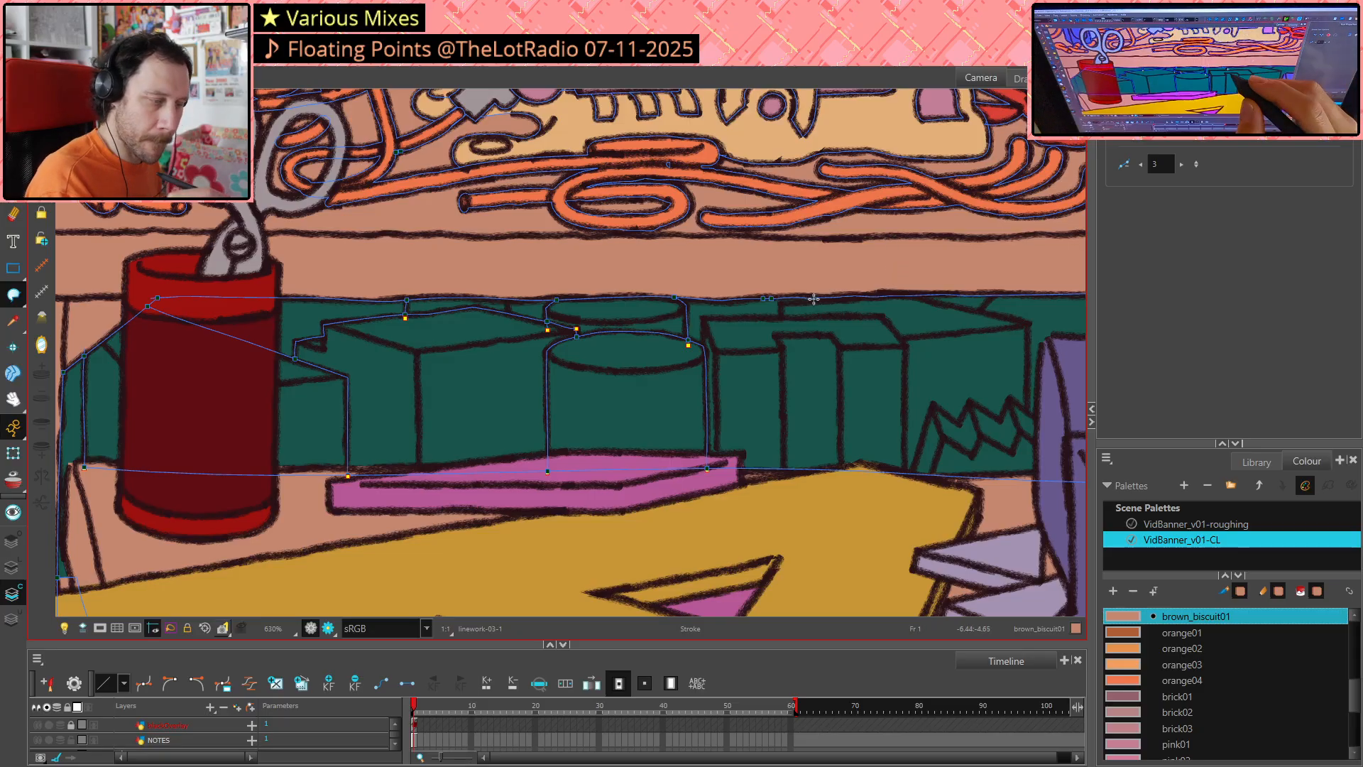
key(space)
drag(993, 337, 786, 313)
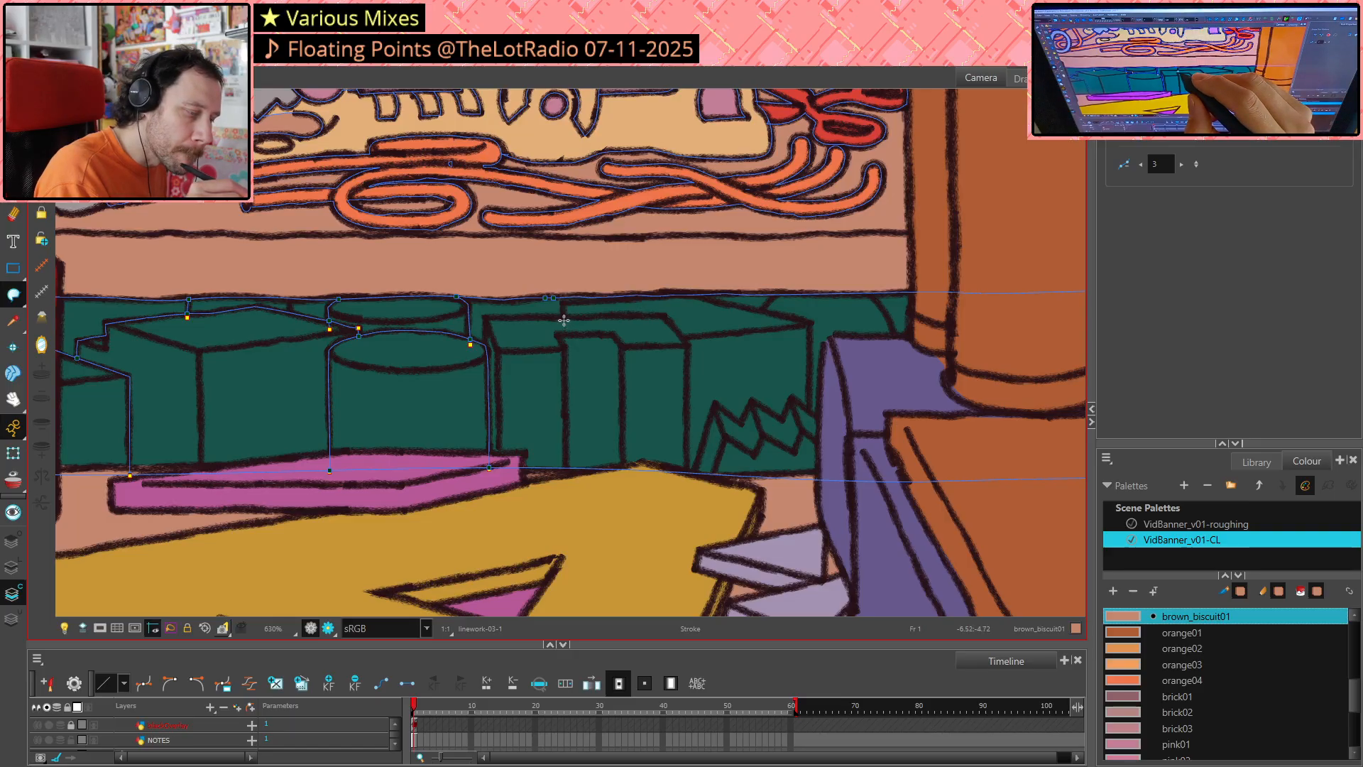
click(484, 348)
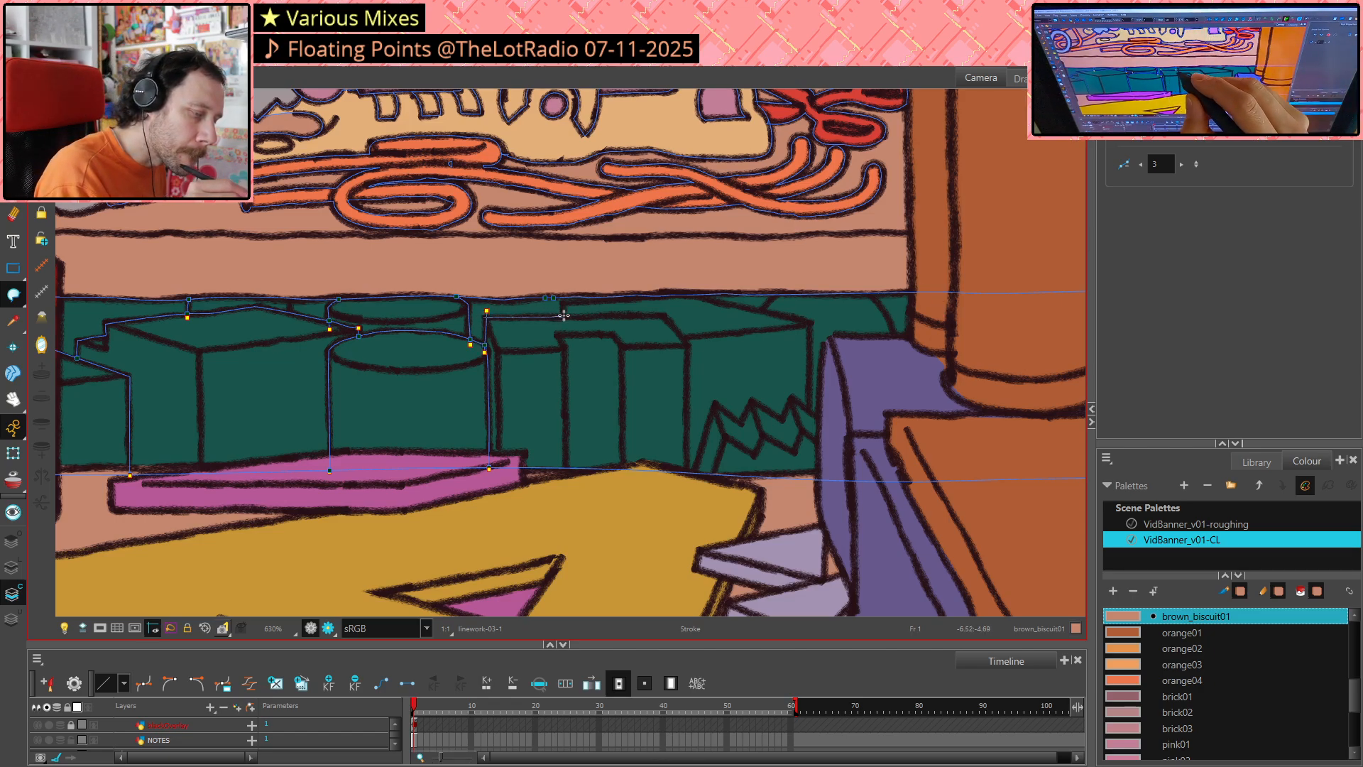
click(672, 315)
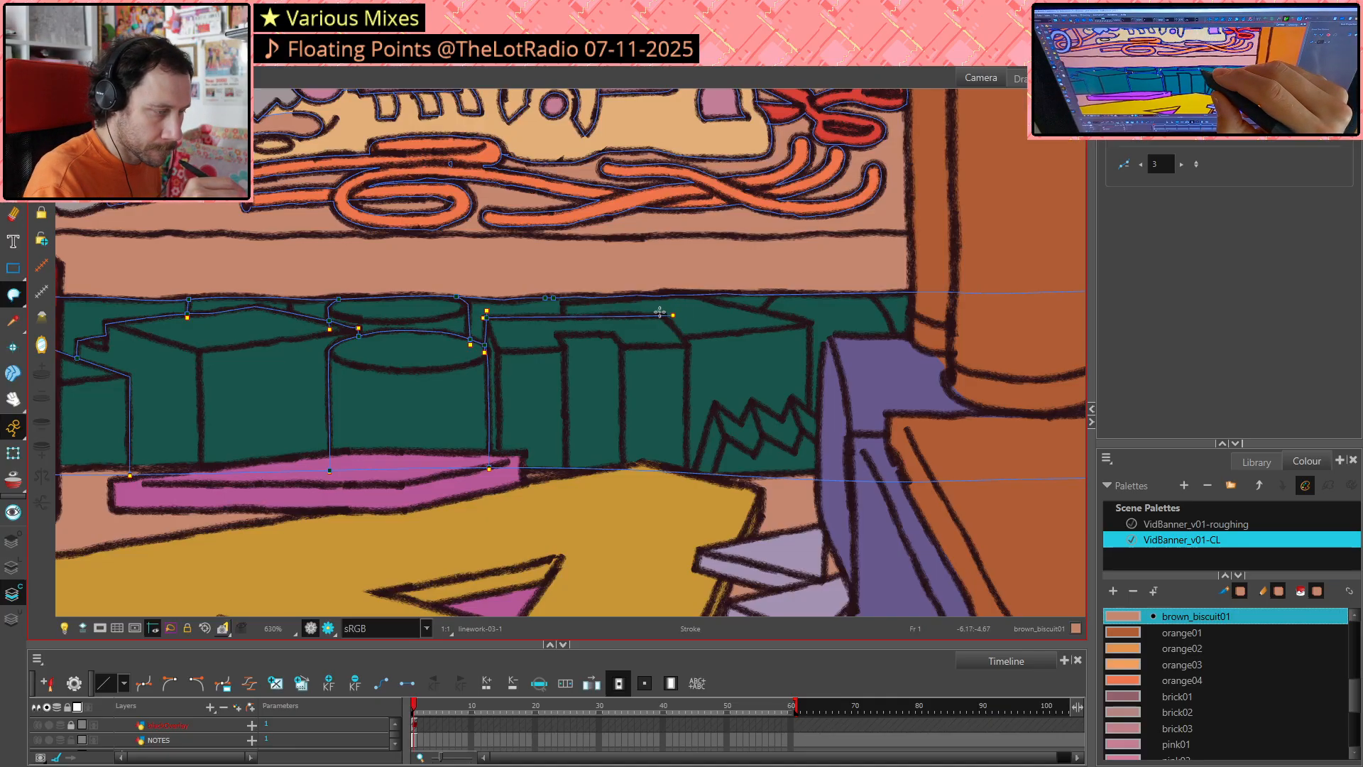
click(691, 349)
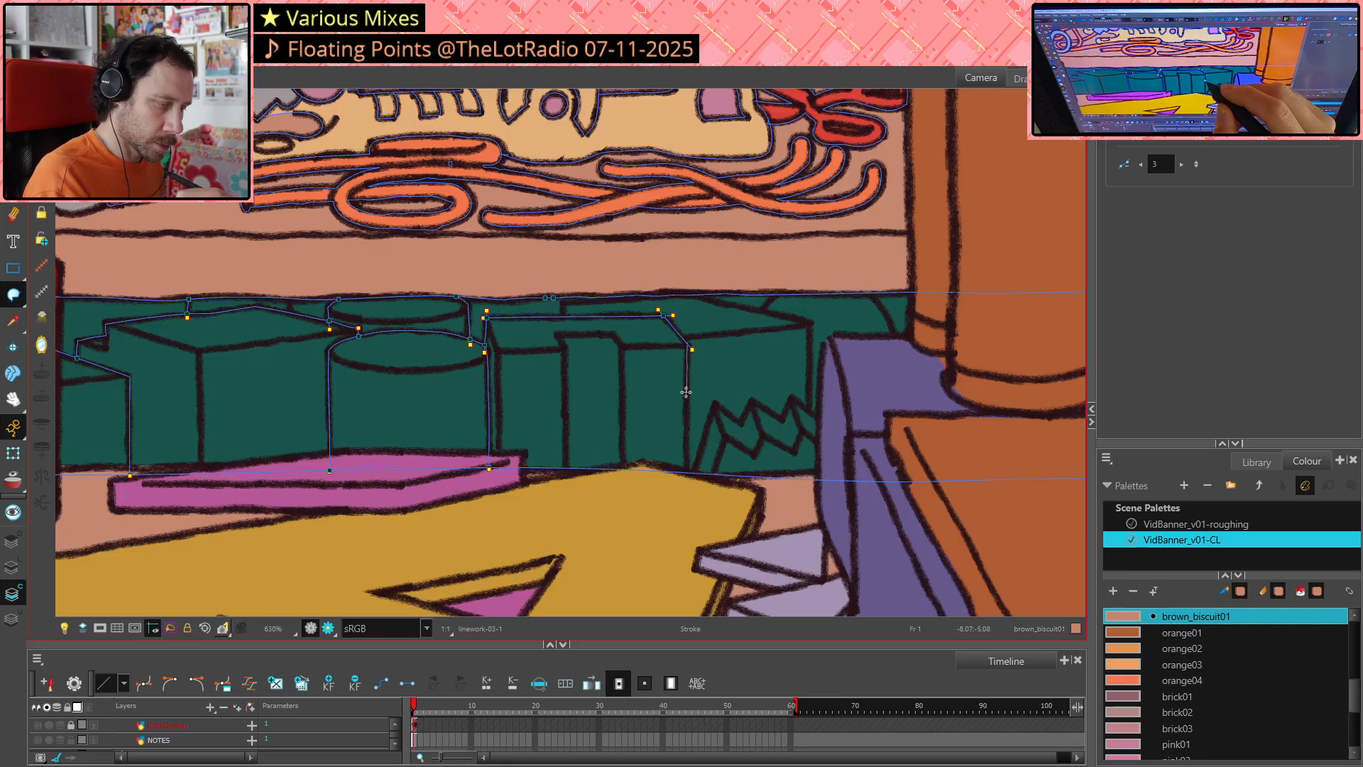
click(688, 473)
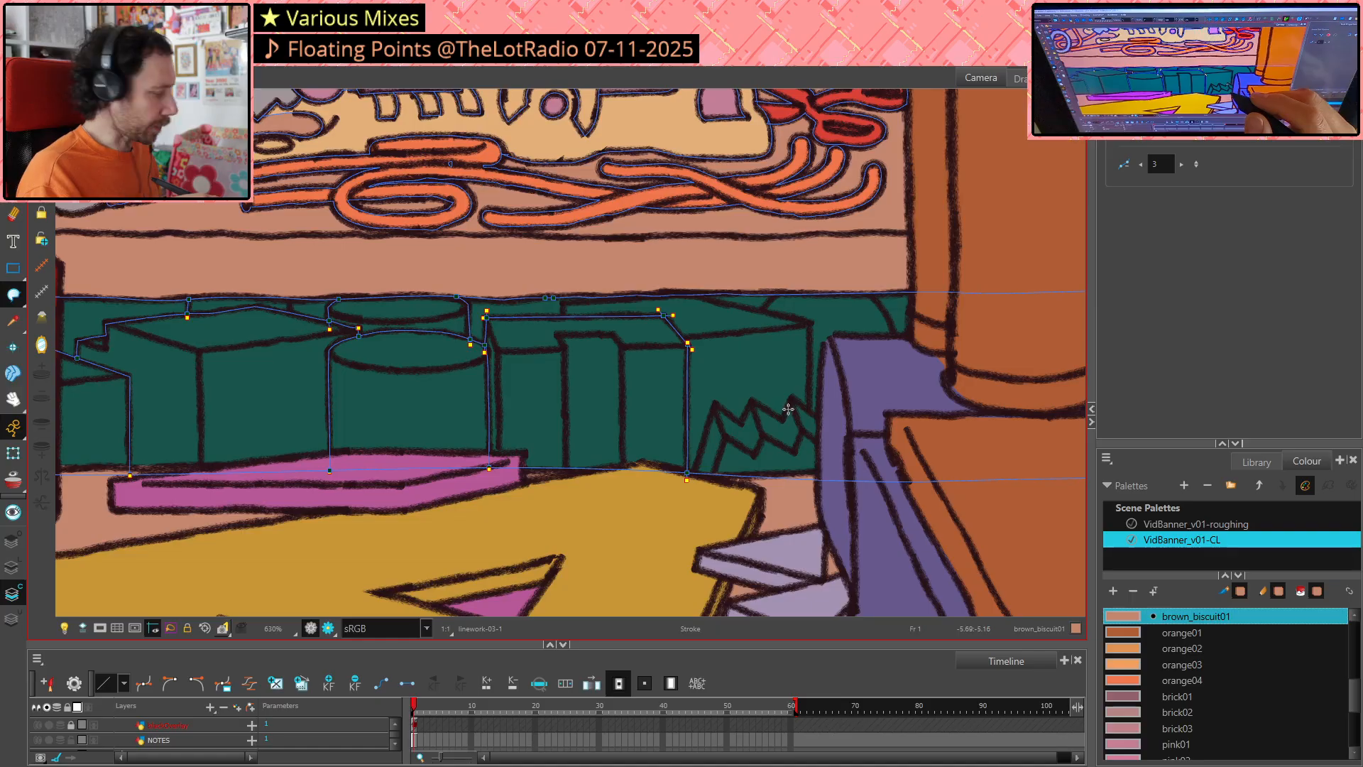
Cut away the overshooting stroke ends at the top corners of the newly outlined box and where it meets the cylinders
key(alt+t)
mouse_move(492, 300)
mouse_down()
mouse_move(496, 314)
mouse_move(506, 292)
mouse_up()
key(Delete)
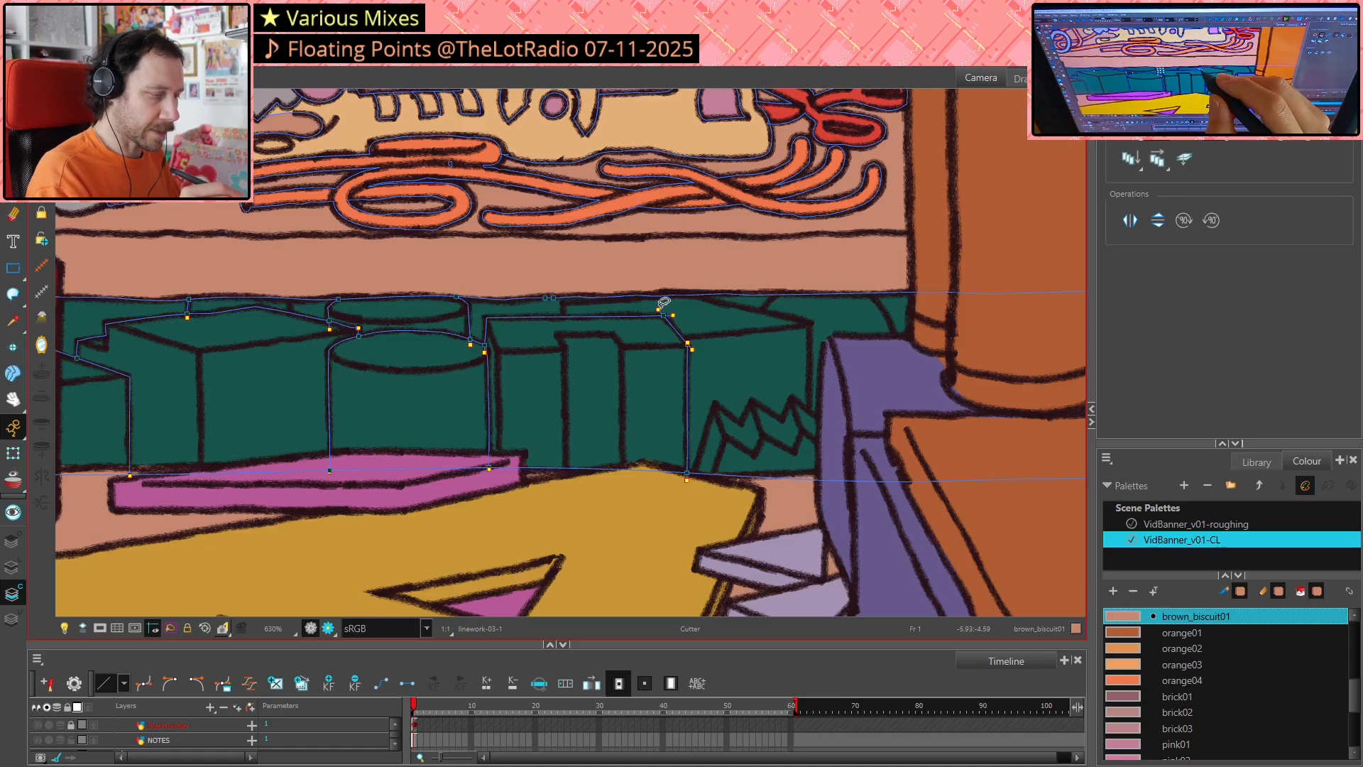
drag(660, 302, 682, 328)
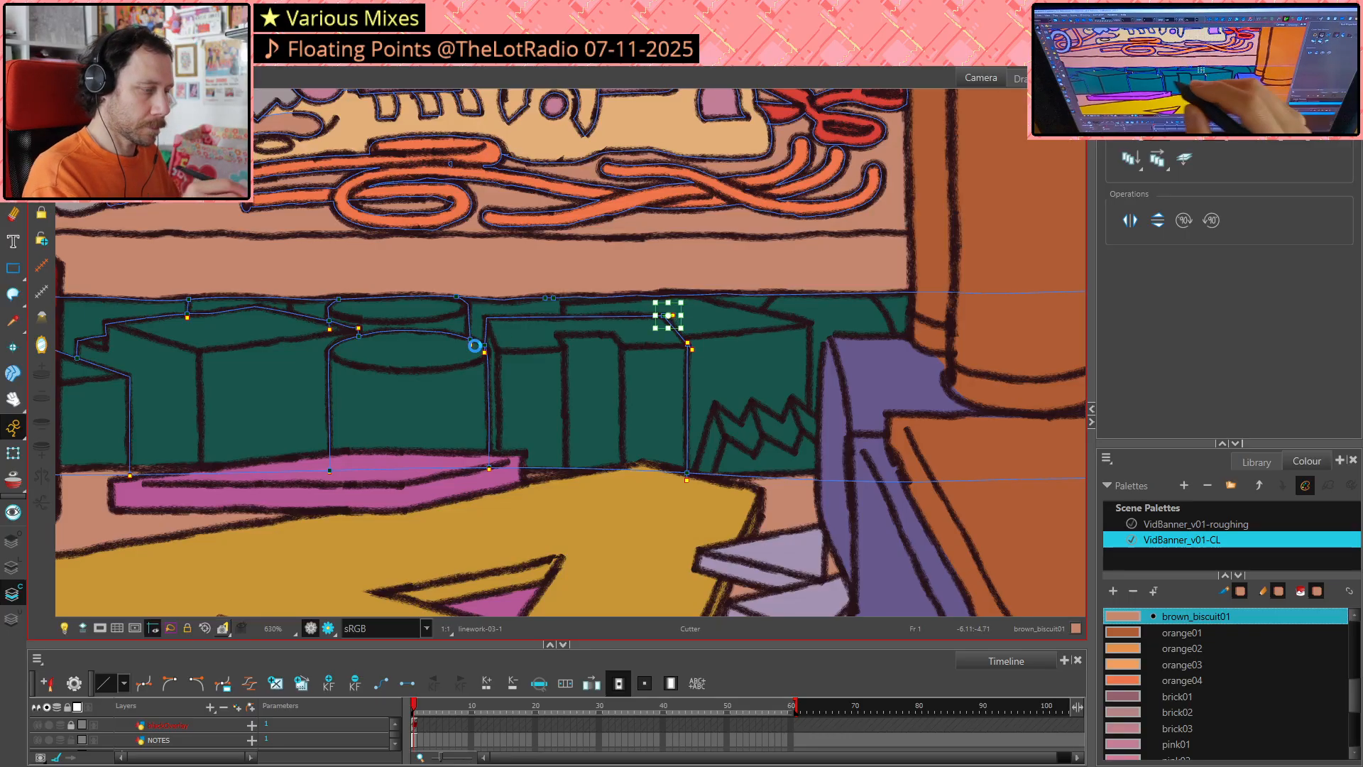
key(Delete)
drag(456, 329, 499, 363)
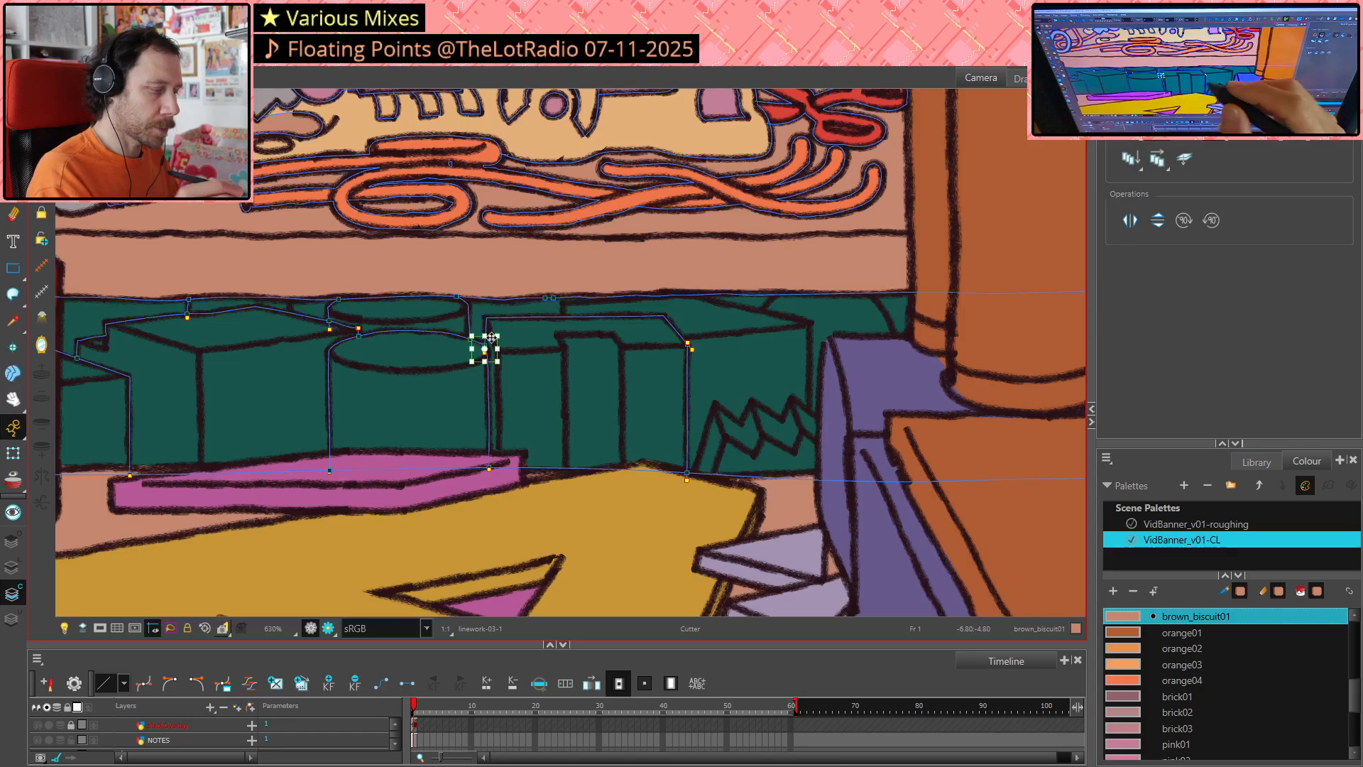
key(Delete)
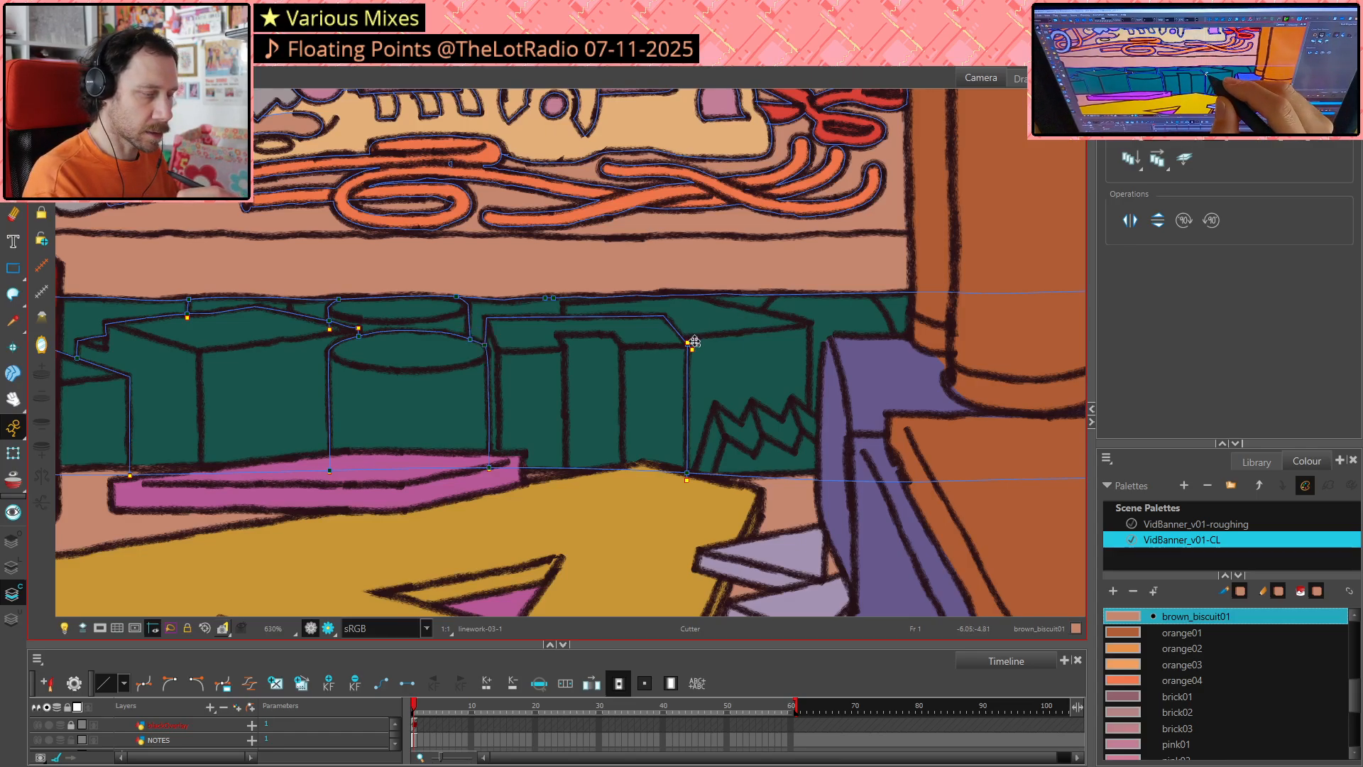
drag(676, 331, 709, 363)
click(701, 340)
key(Delete)
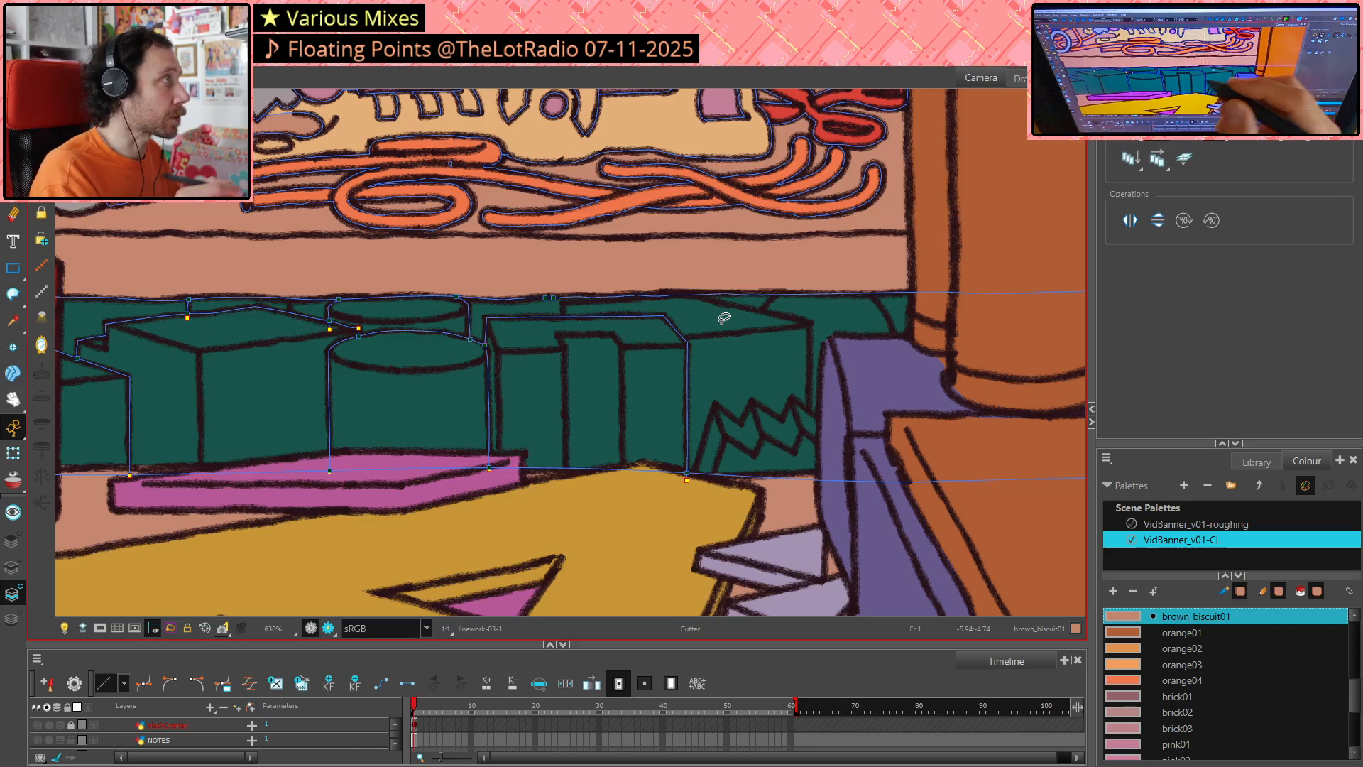
Cut away the overshooting stroke ends above the large box and beside the rear cylinder, and check the short junction between the two cylinders
drag(318, 312, 342, 338)
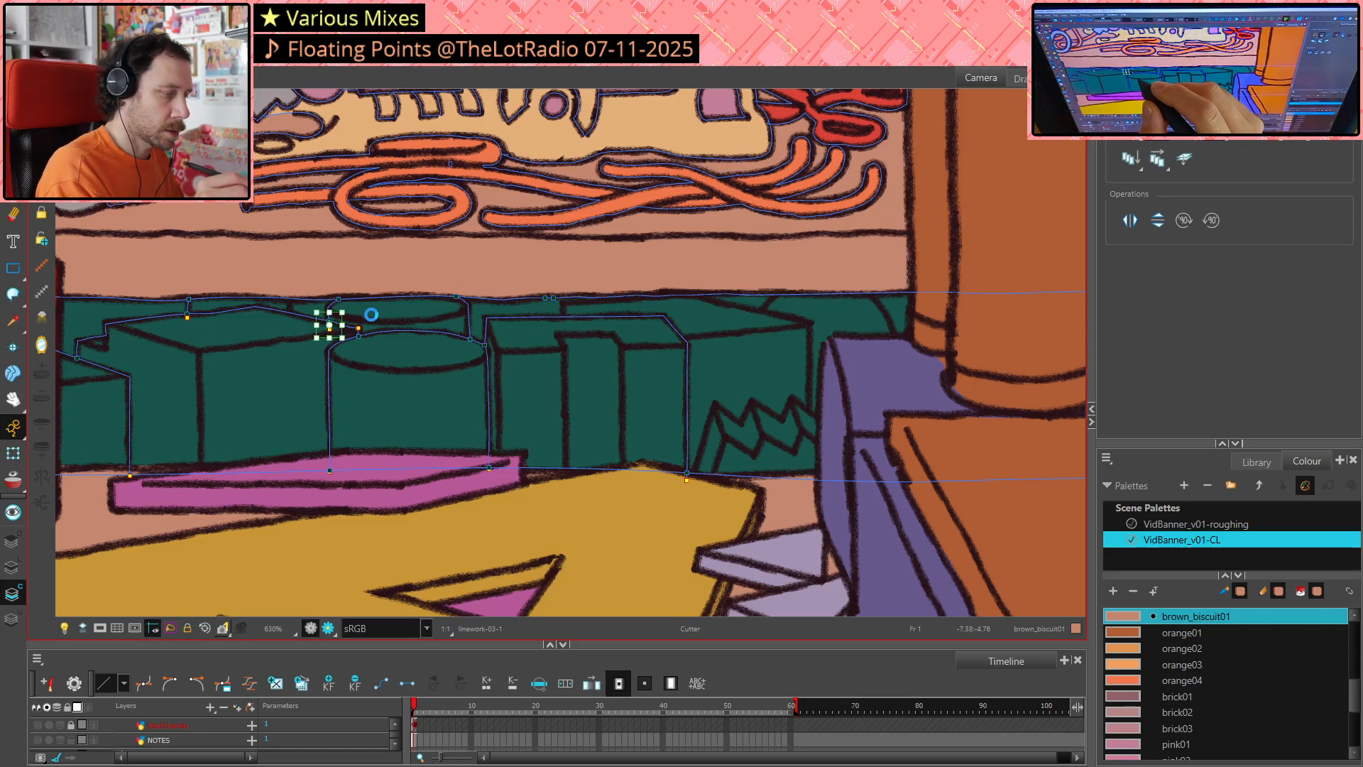
key(Delete)
drag(176, 304, 199, 324)
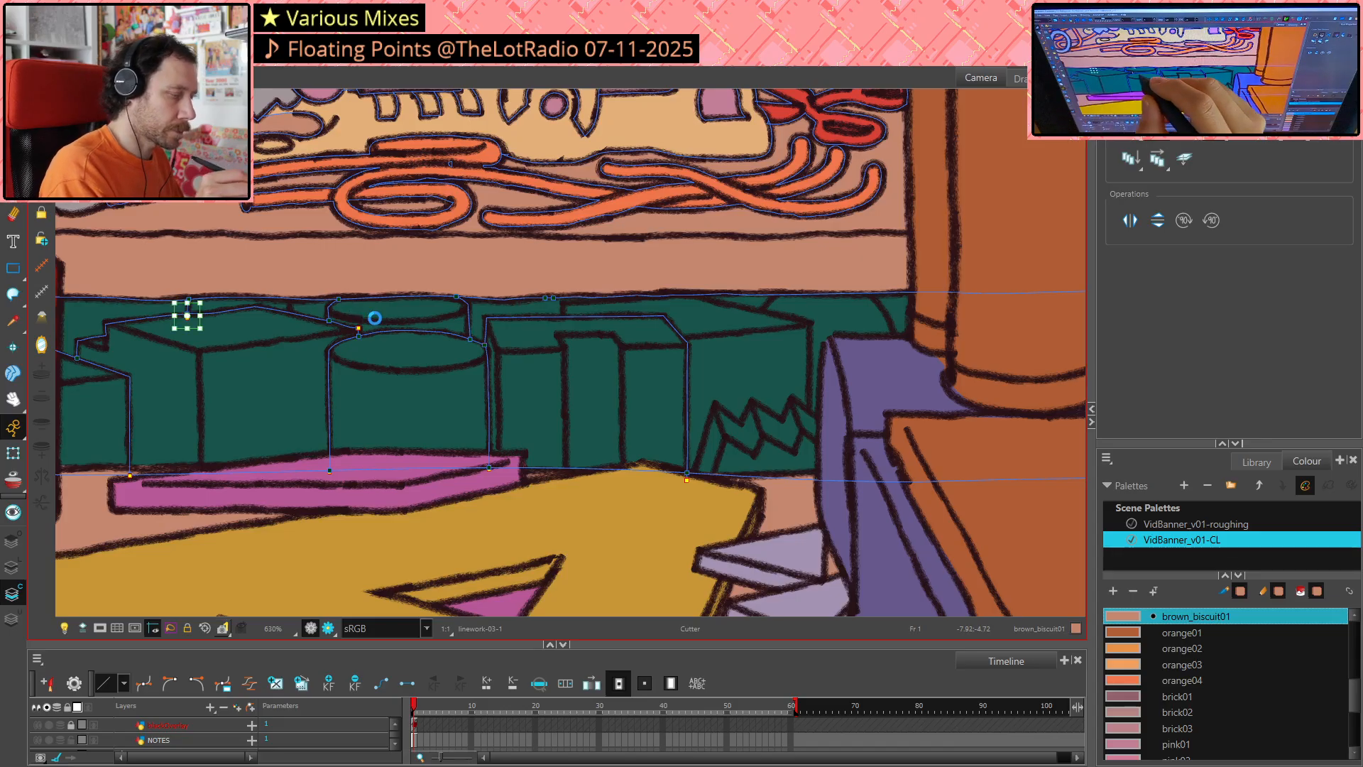
key(Delete)
drag(364, 318, 328, 331)
key(Delete)
scroll(356, 319, up, 2)
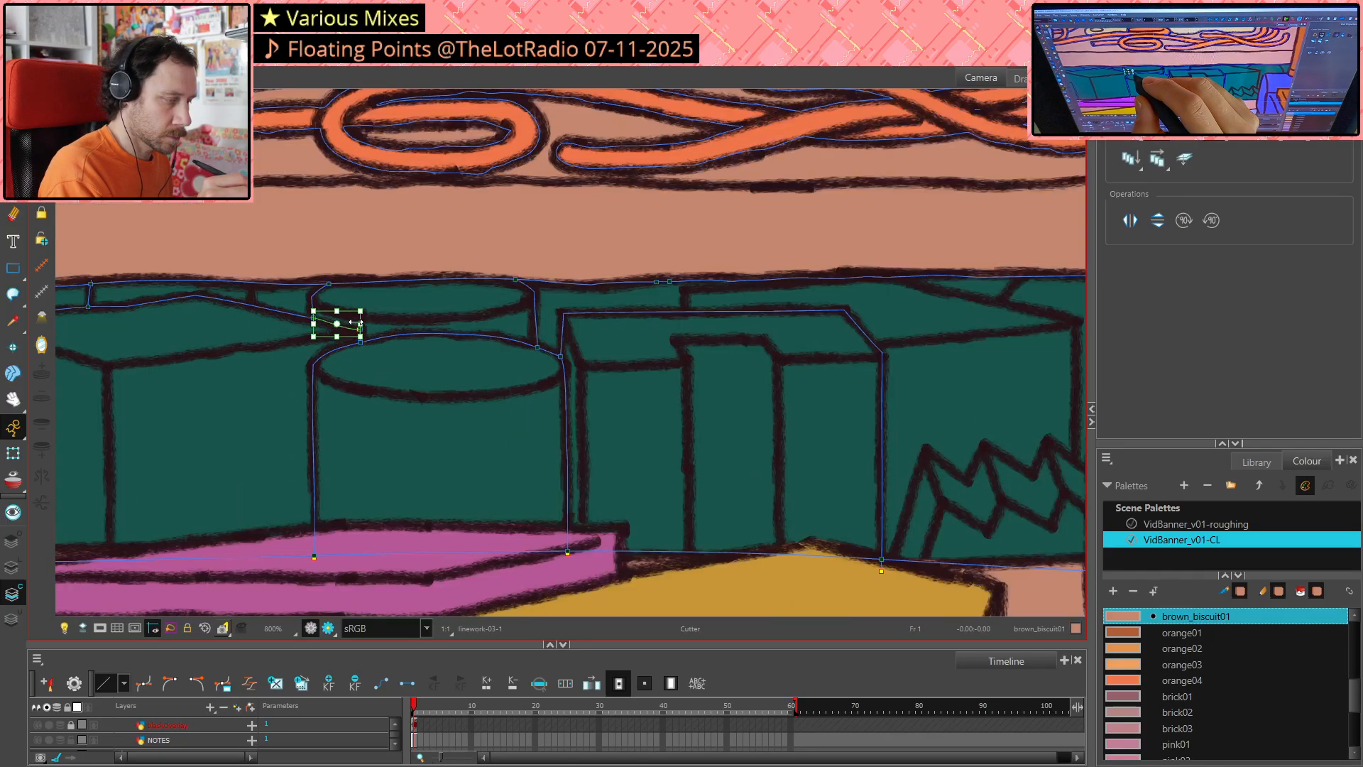
scroll(355, 321, up, 10)
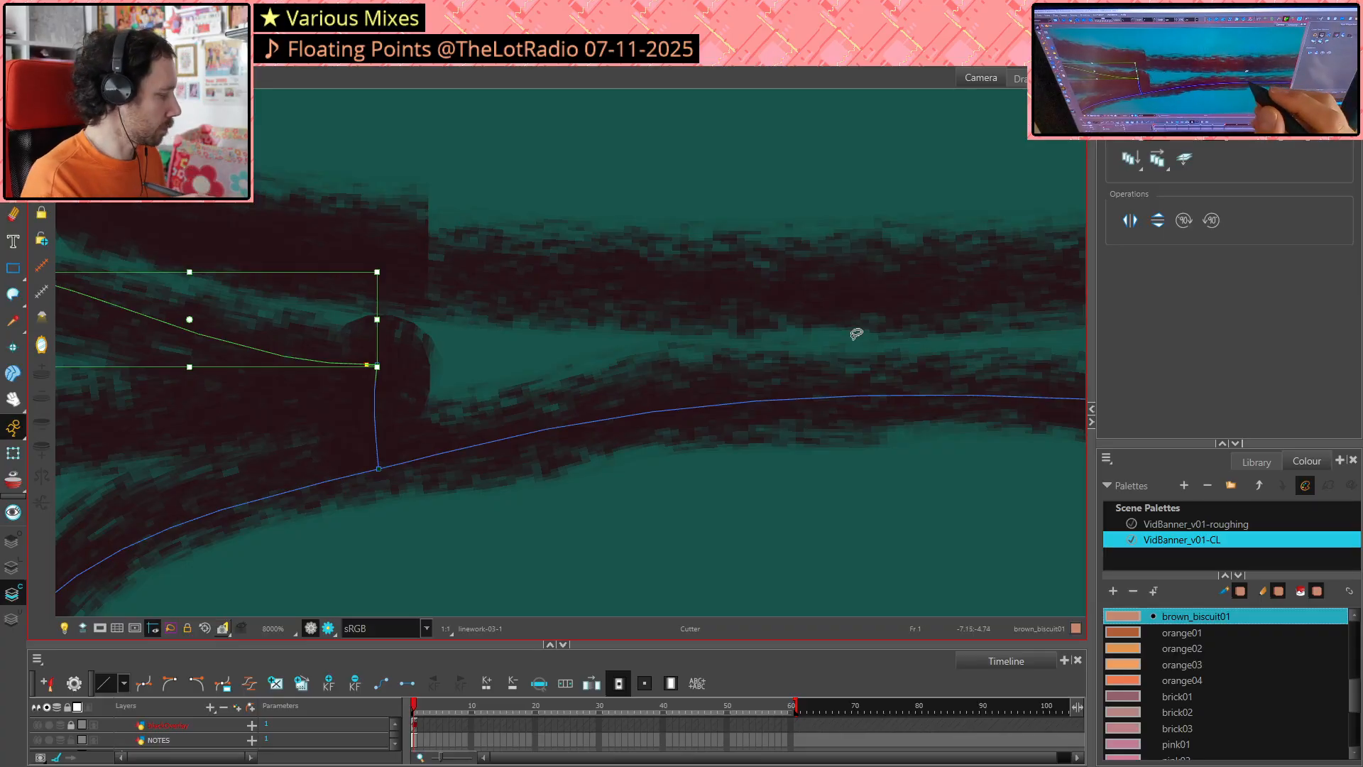
scroll(857, 334, down, 4)
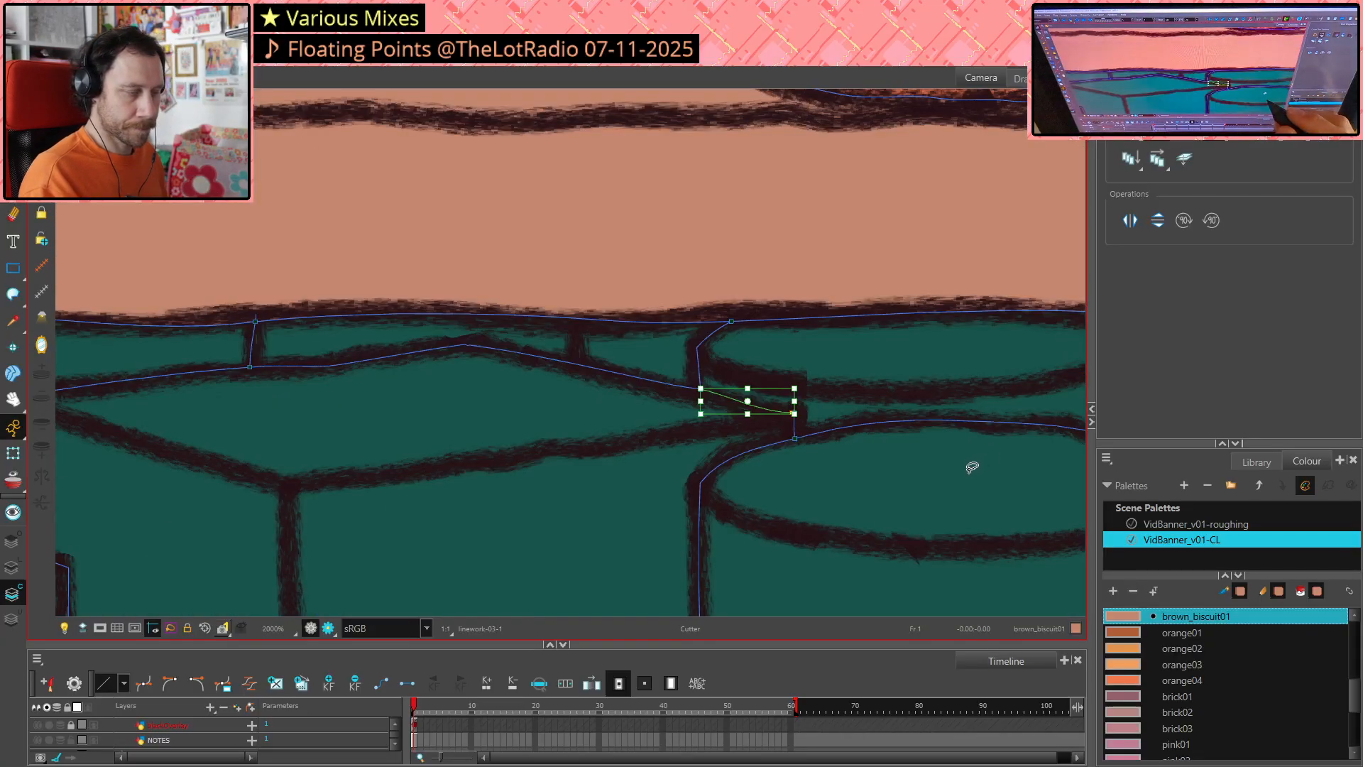
scroll(972, 467, down, 3)
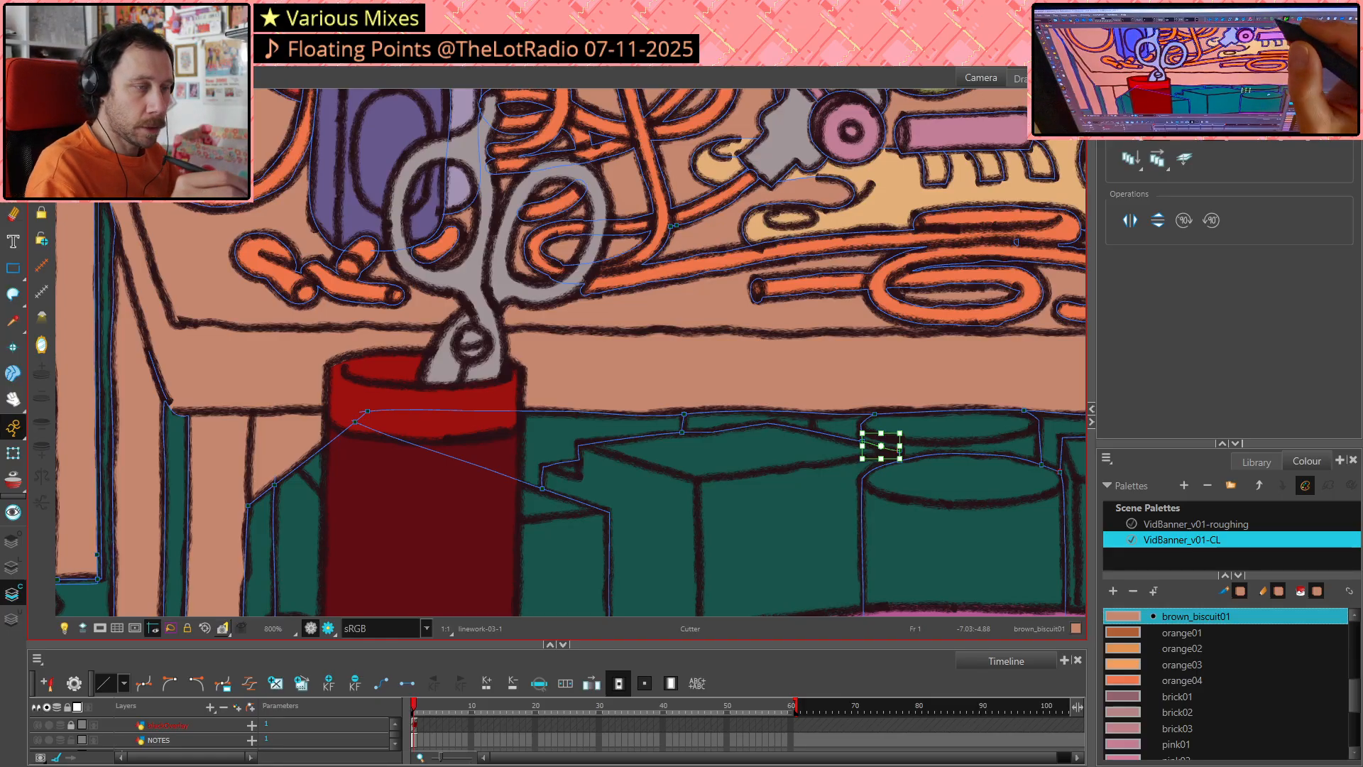
Draw strokes along the rear box's short near edge, top and far vertical edge, beside the purple press base
drag(701, 467, 128, 414)
drag(1004, 369, 883, 365)
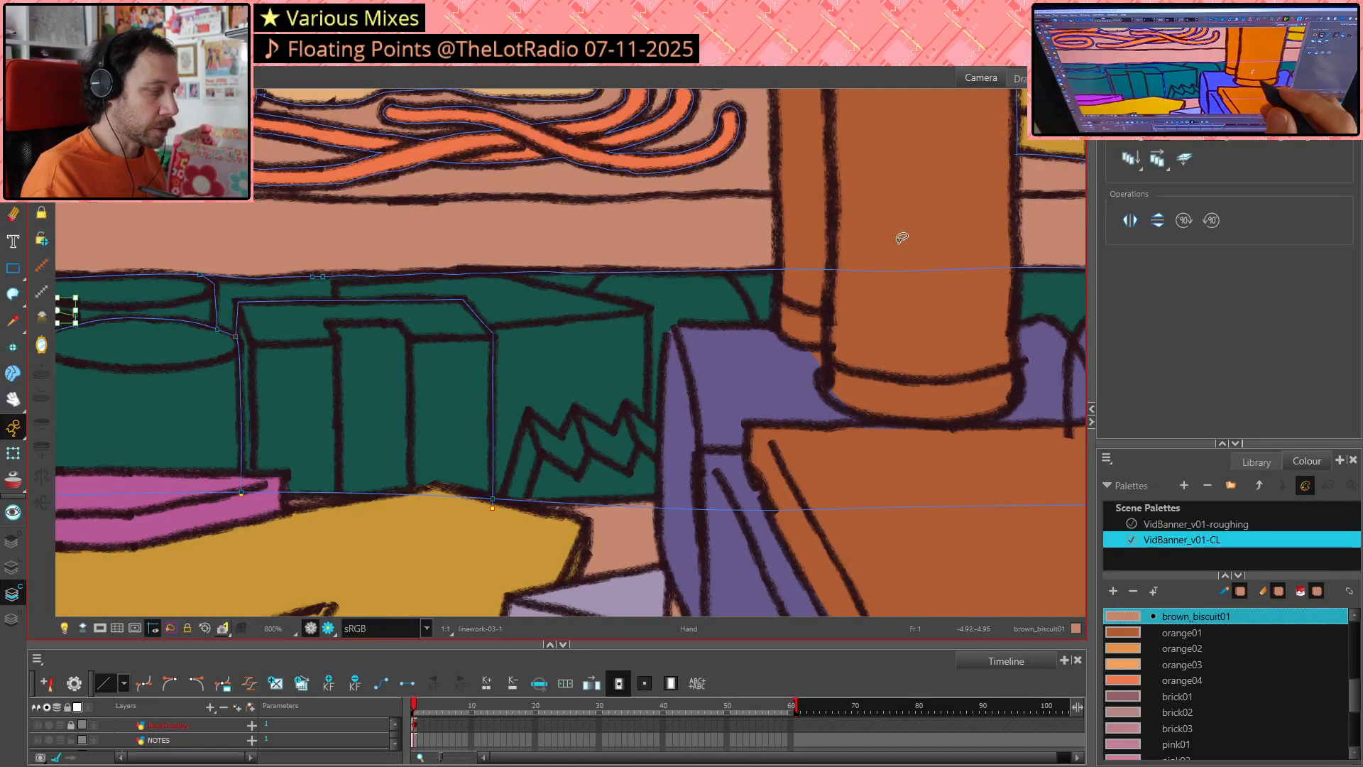
key(alt+v)
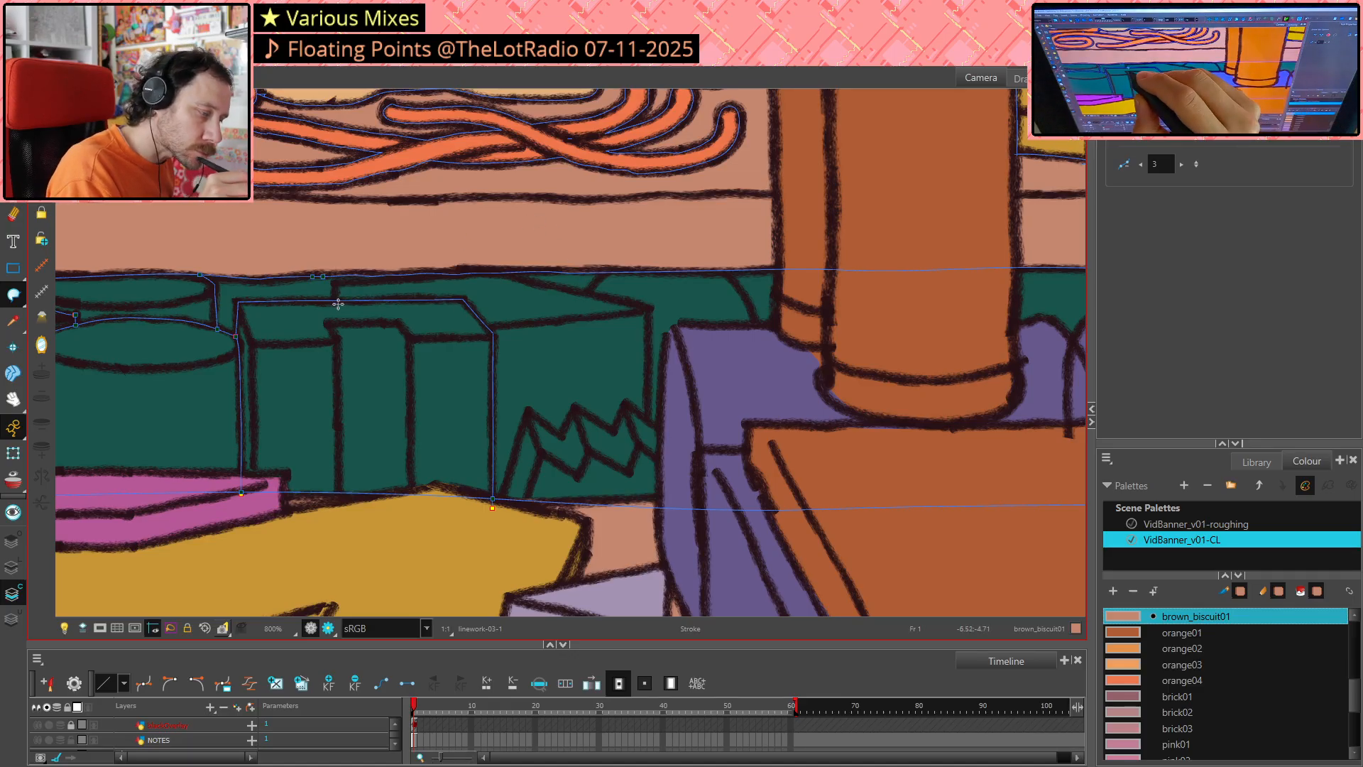
drag(335, 302, 336, 283)
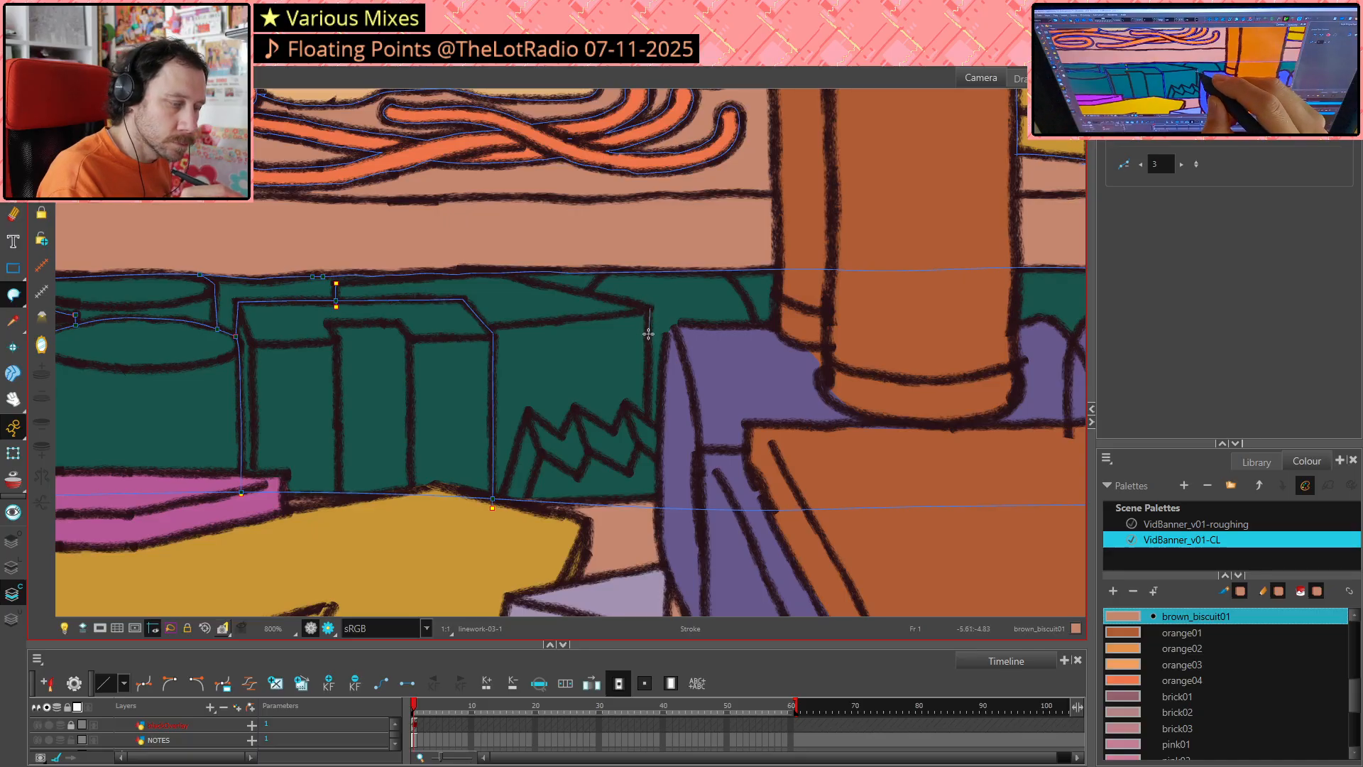
drag(648, 334, 648, 362)
drag(647, 420, 648, 425)
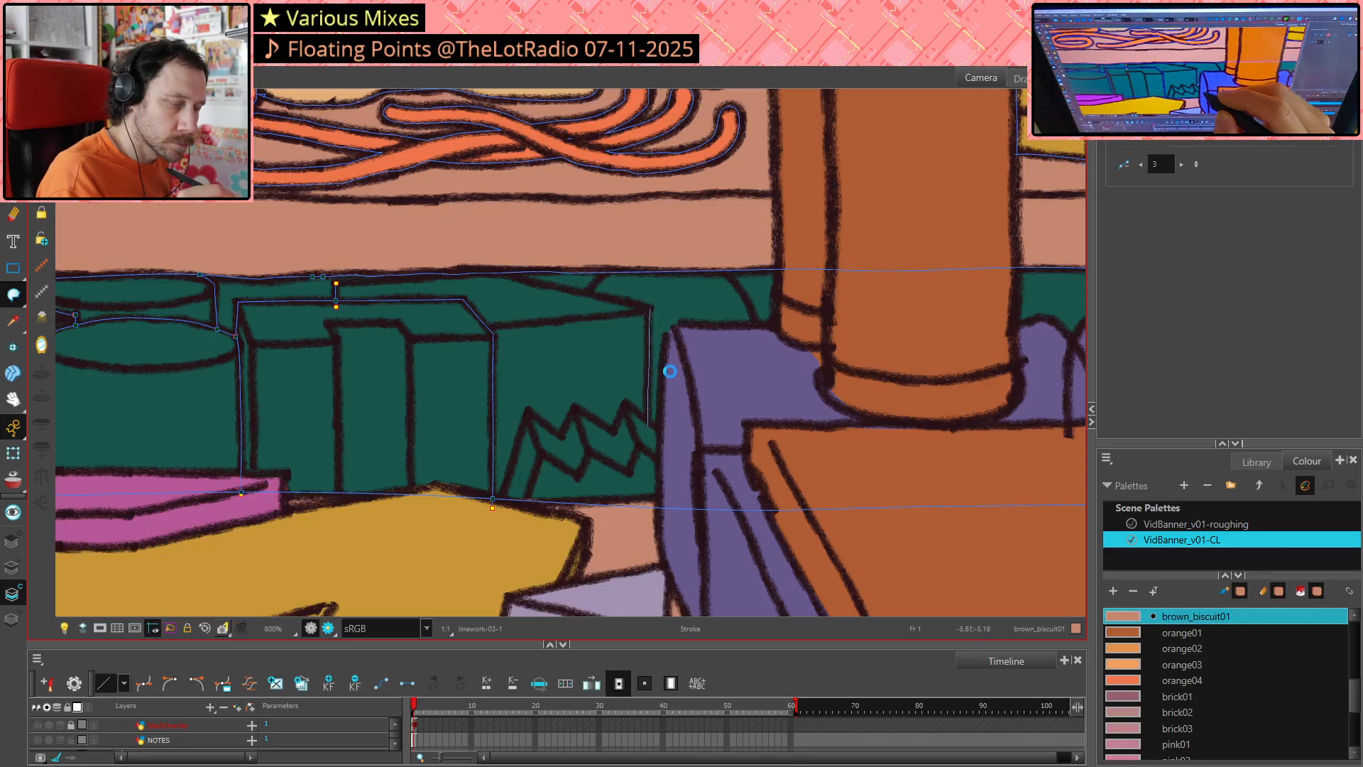
drag(331, 283, 483, 273)
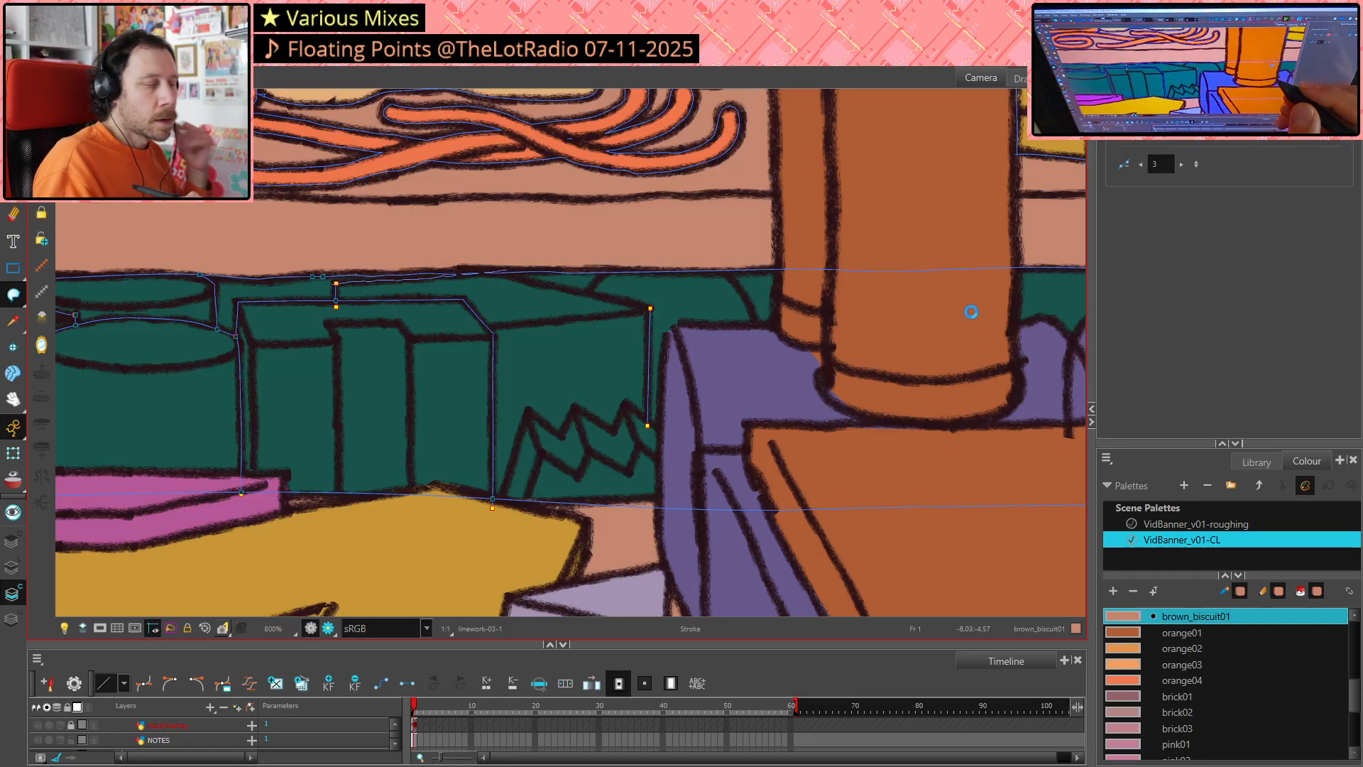
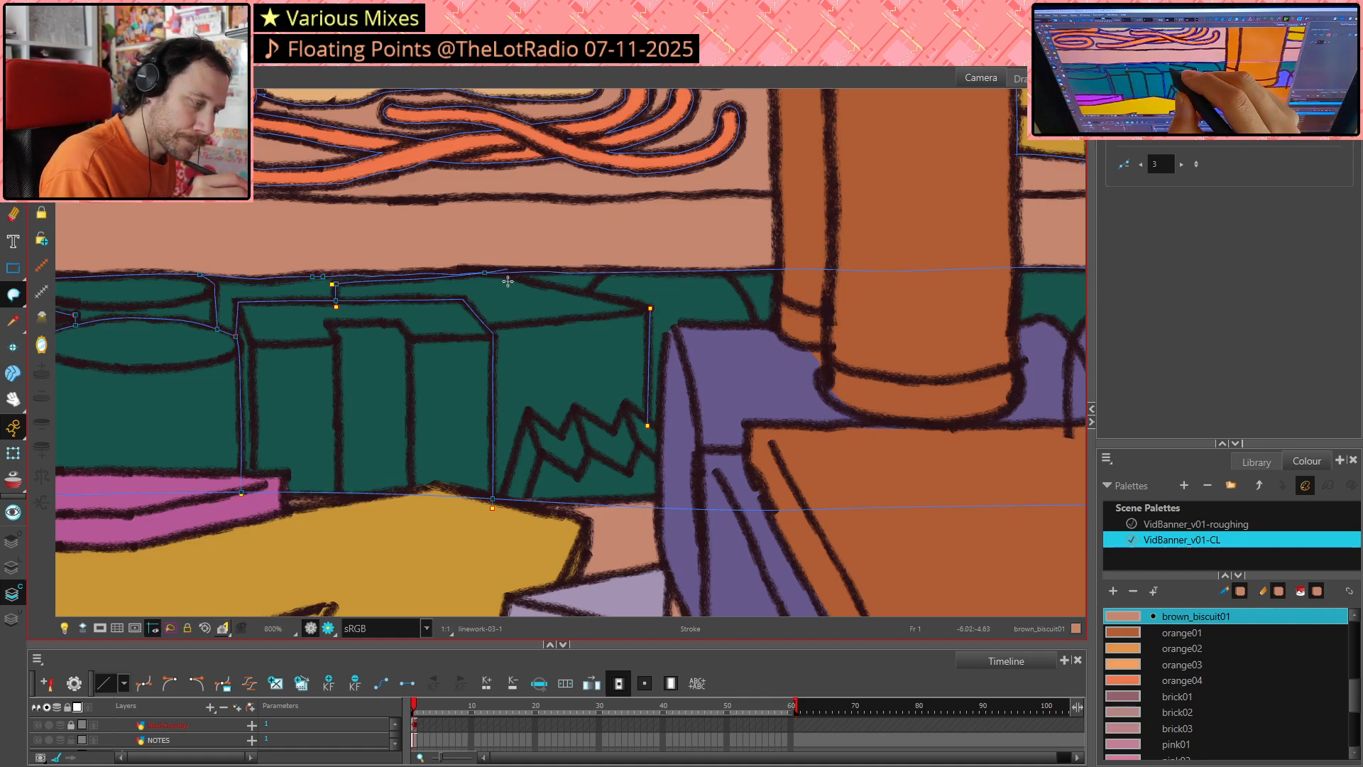
drag(497, 271, 650, 308)
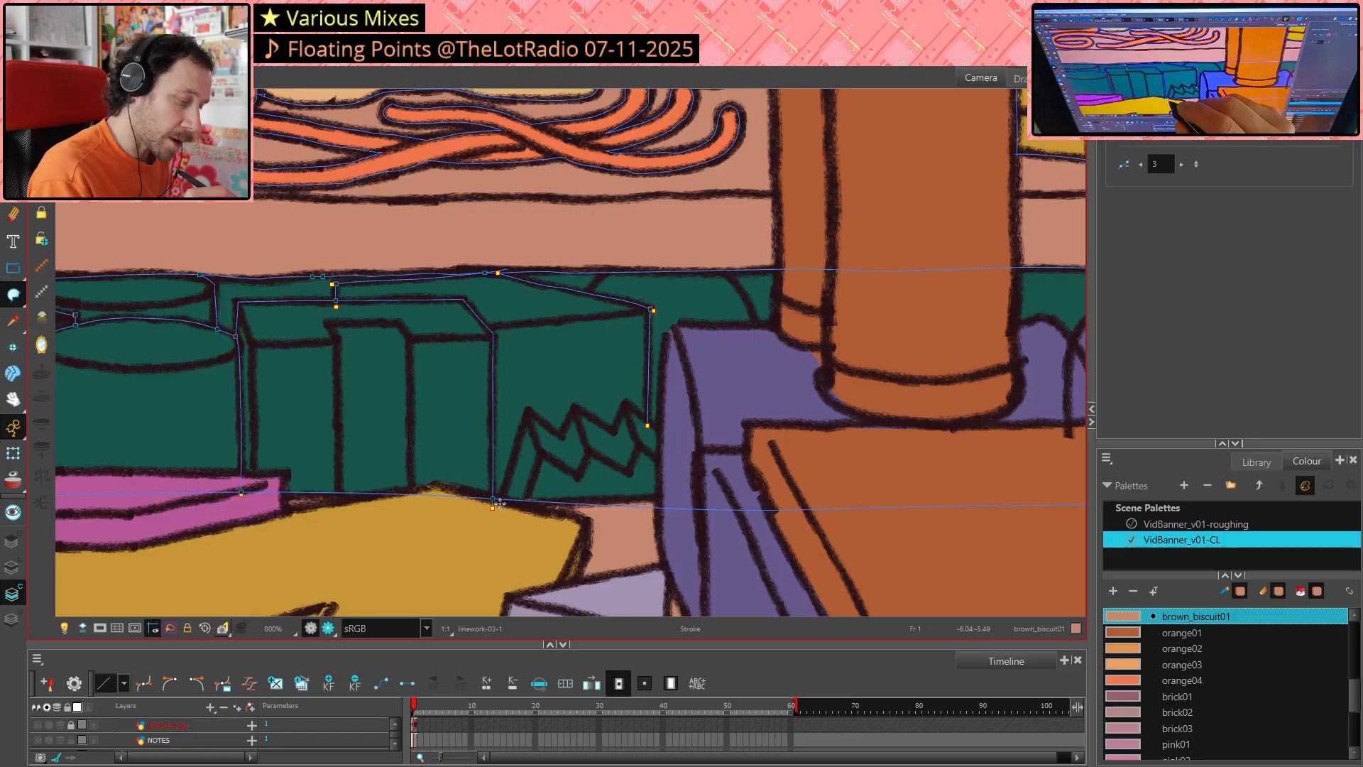
Draw strokes along the upper zigzag edge in front of the rear box, from the bench's lower line to the purple press base
drag(501, 498, 535, 392)
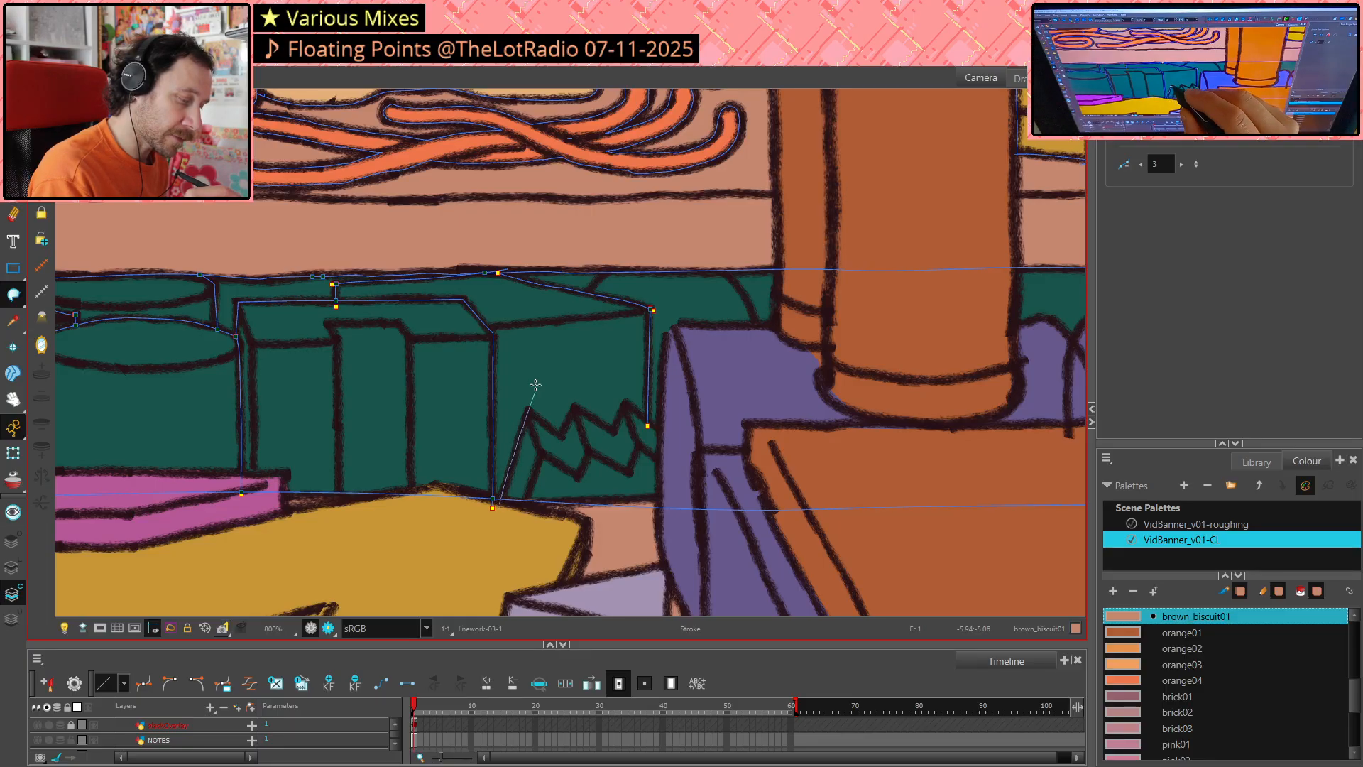
drag(559, 440, 581, 394)
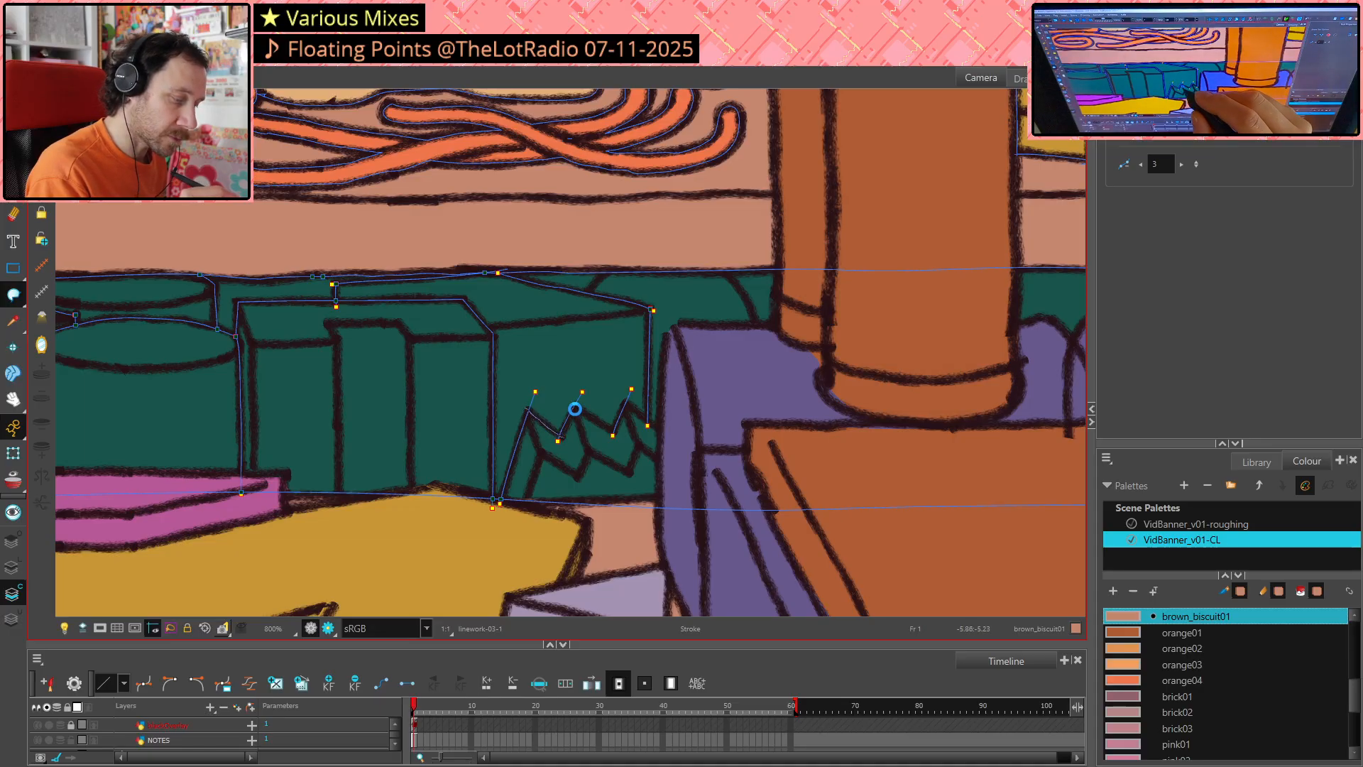
drag(573, 405, 613, 432)
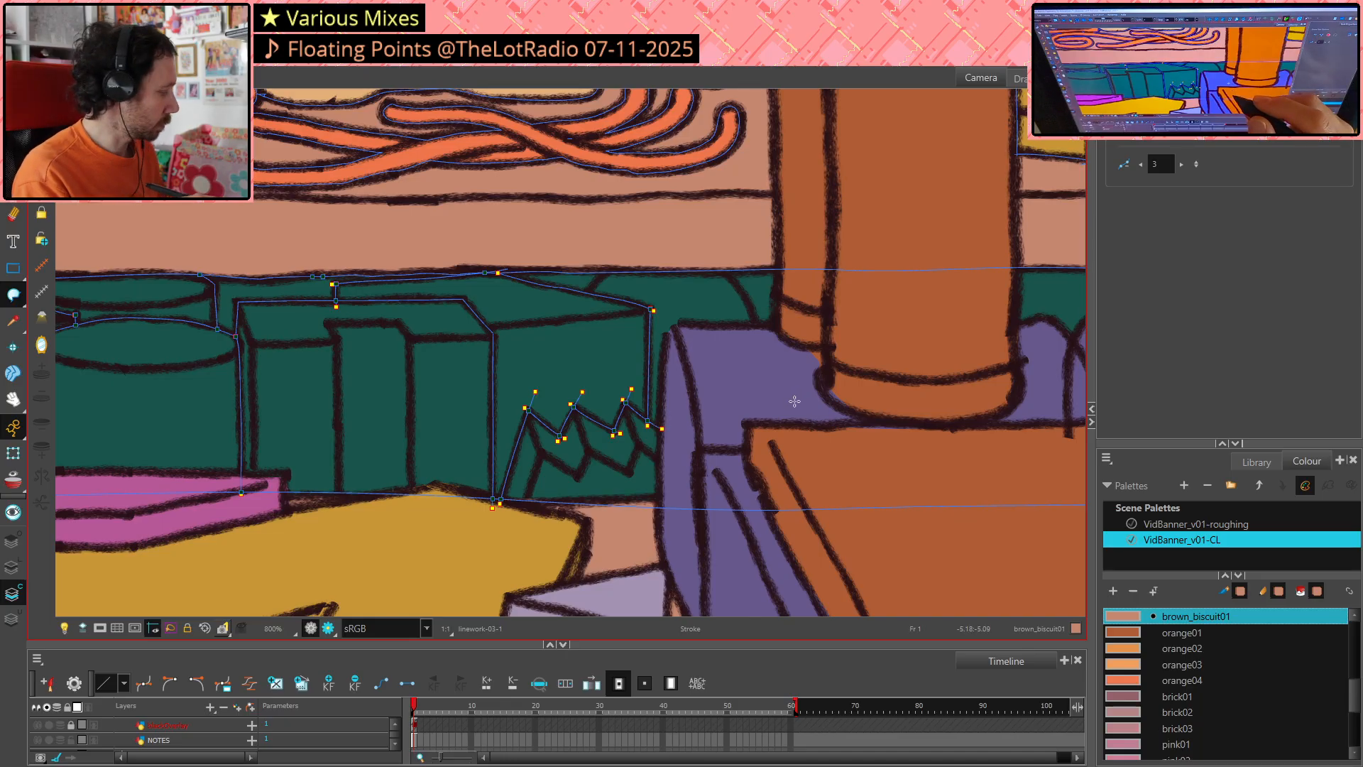
Cut away the overshooting stroke ends at the rear box's far top corner, its short near edge and the front box's lower corner
key(alt+t)
mouse_move(639, 298)
mouse_down()
mouse_move(664, 322)
mouse_move(658, 300)
mouse_up()
click(664, 291)
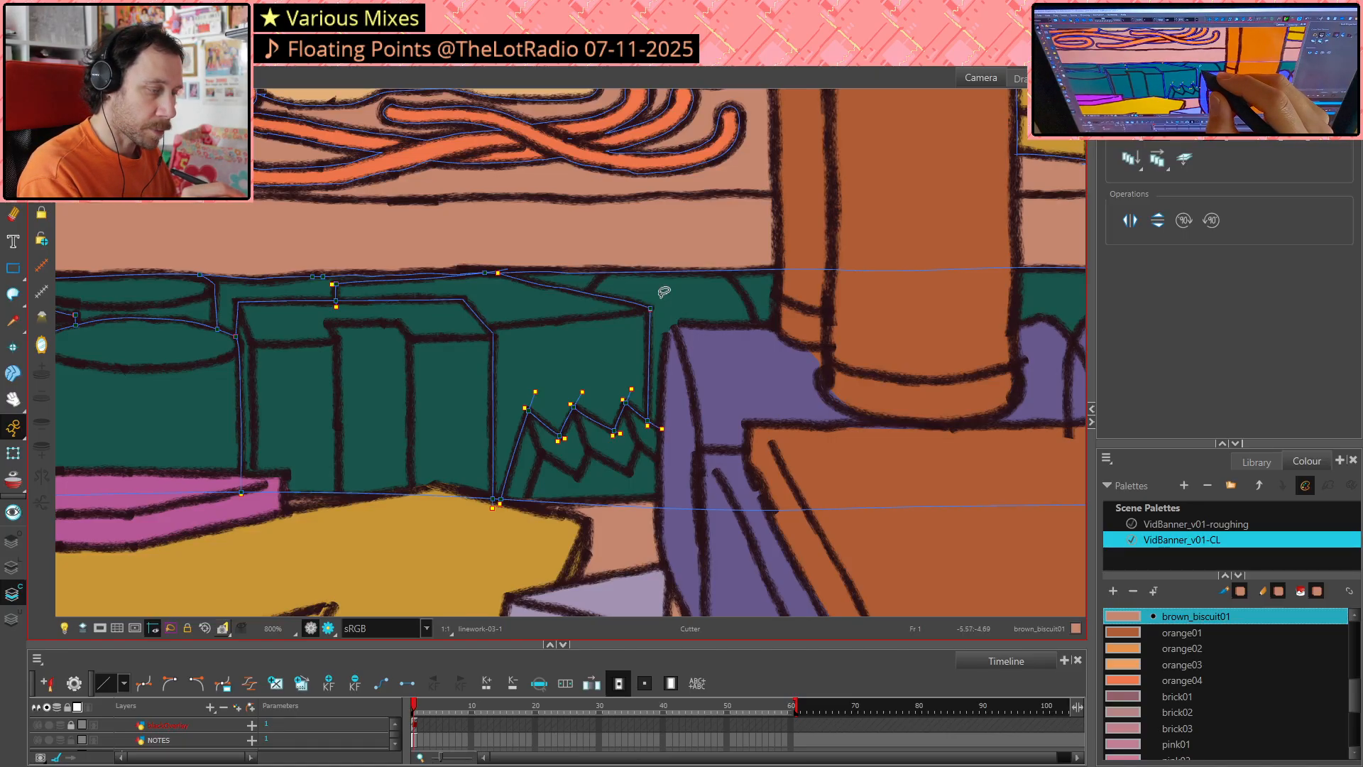
drag(320, 270, 343, 328)
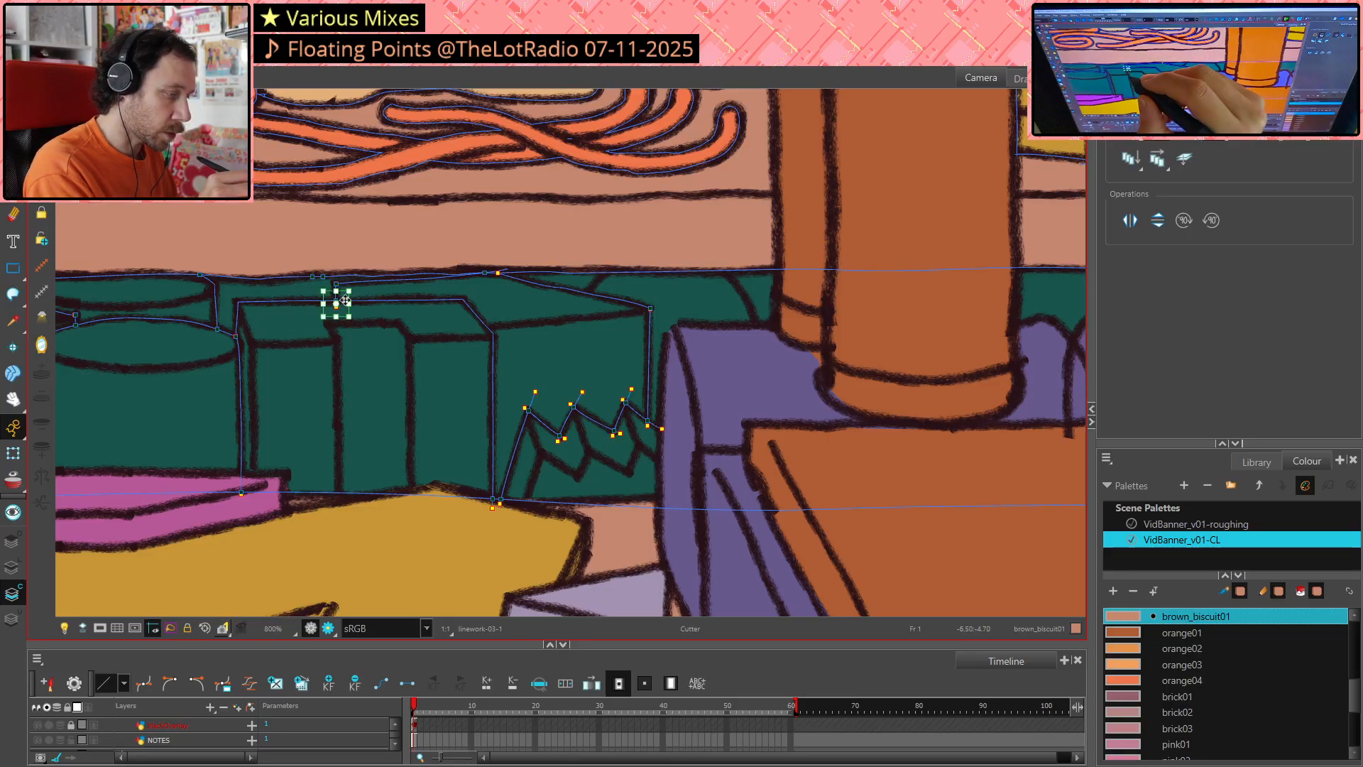
click(721, 396)
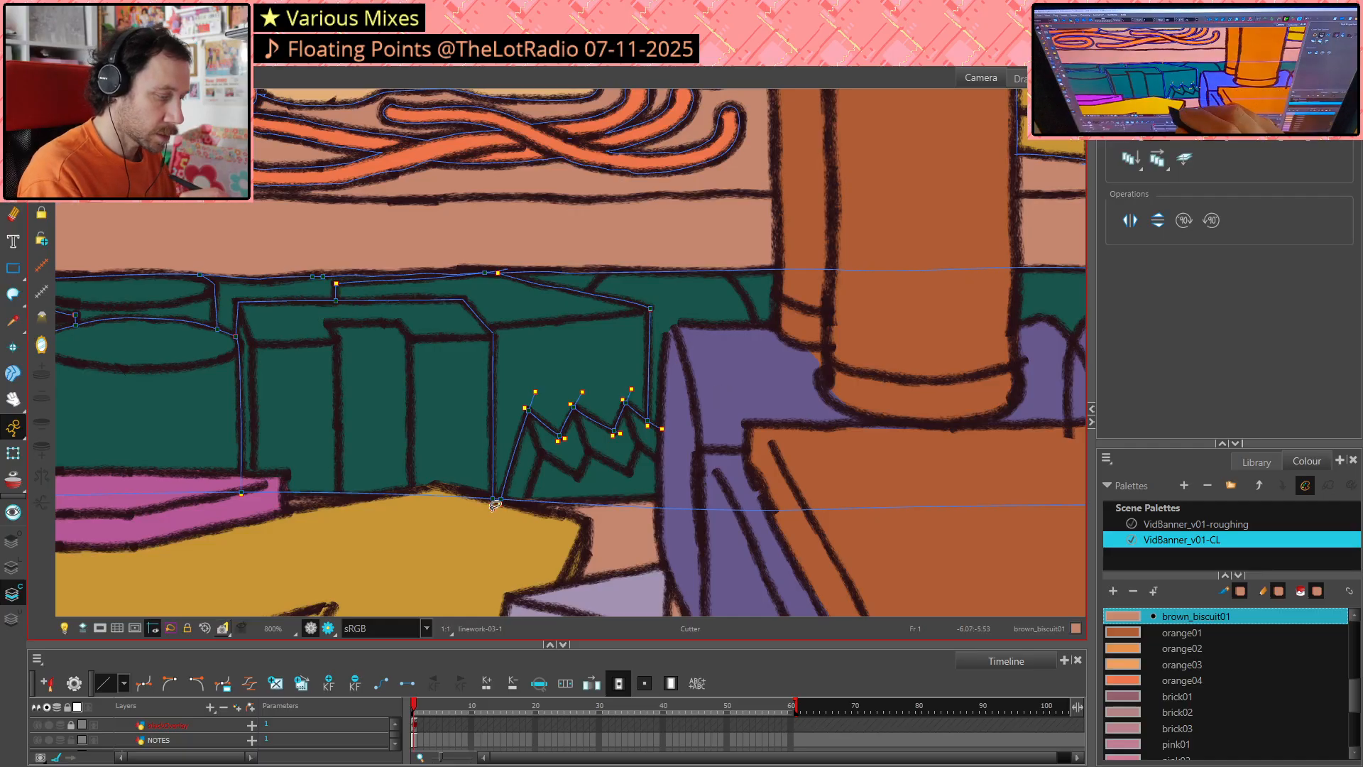
drag(479, 490, 506, 510)
click(515, 476)
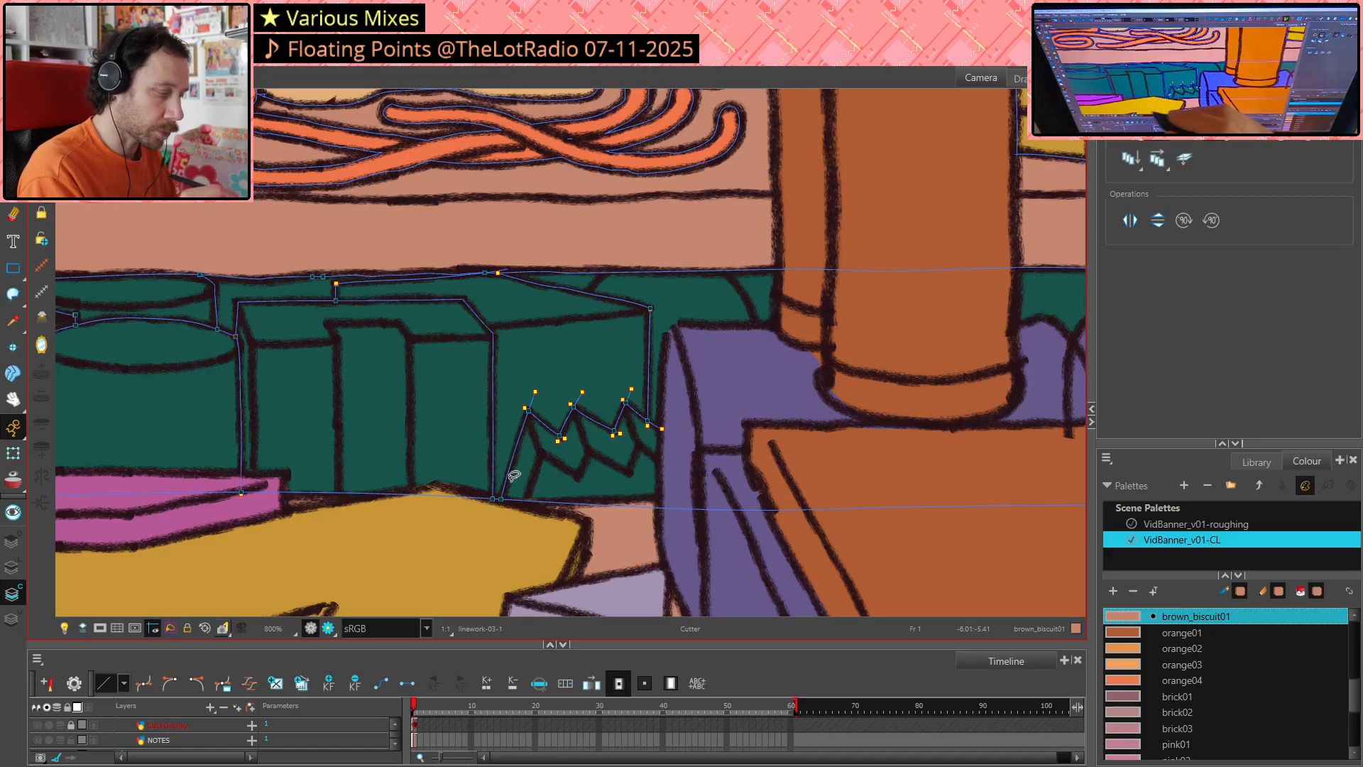
drag(227, 480, 255, 507)
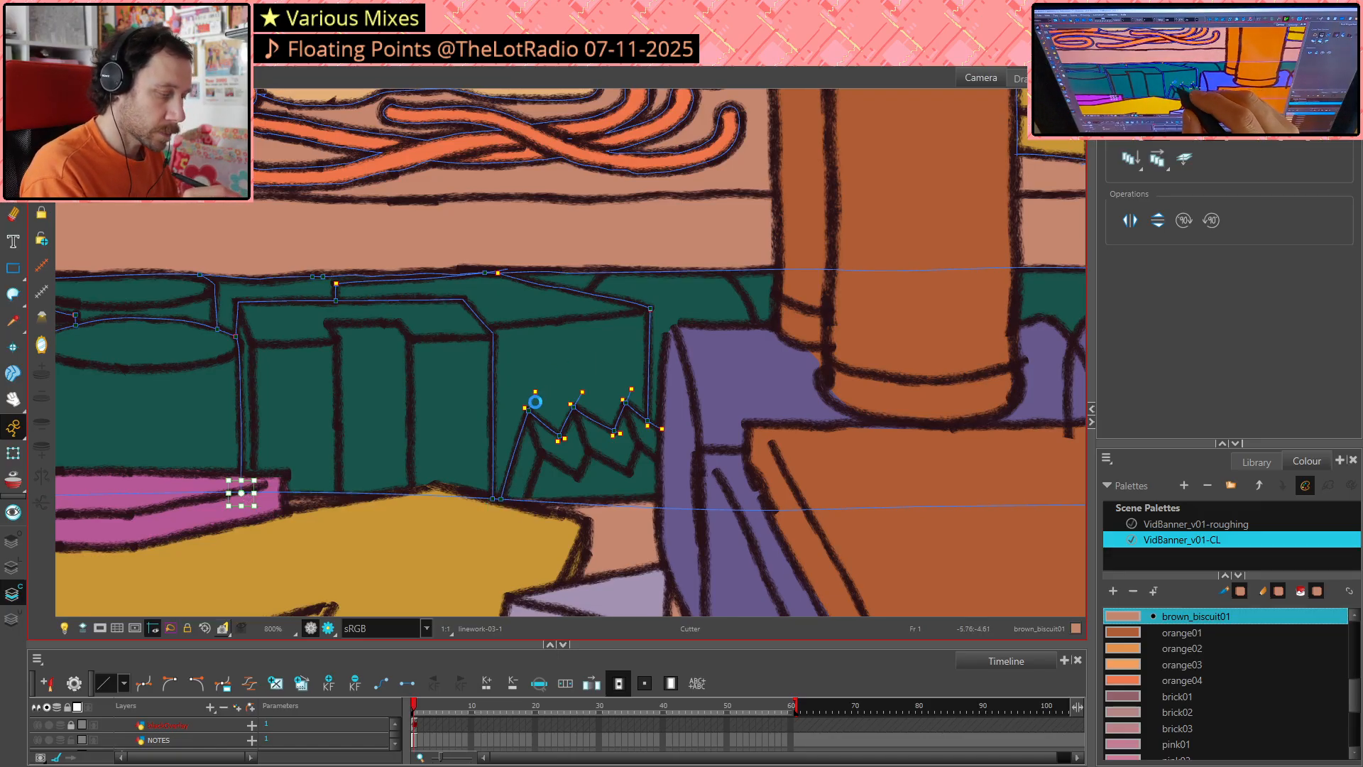
Cut away the overshooting stroke ends at the zigzag's first two peaks and the valley between them
drag(513, 423, 537, 396)
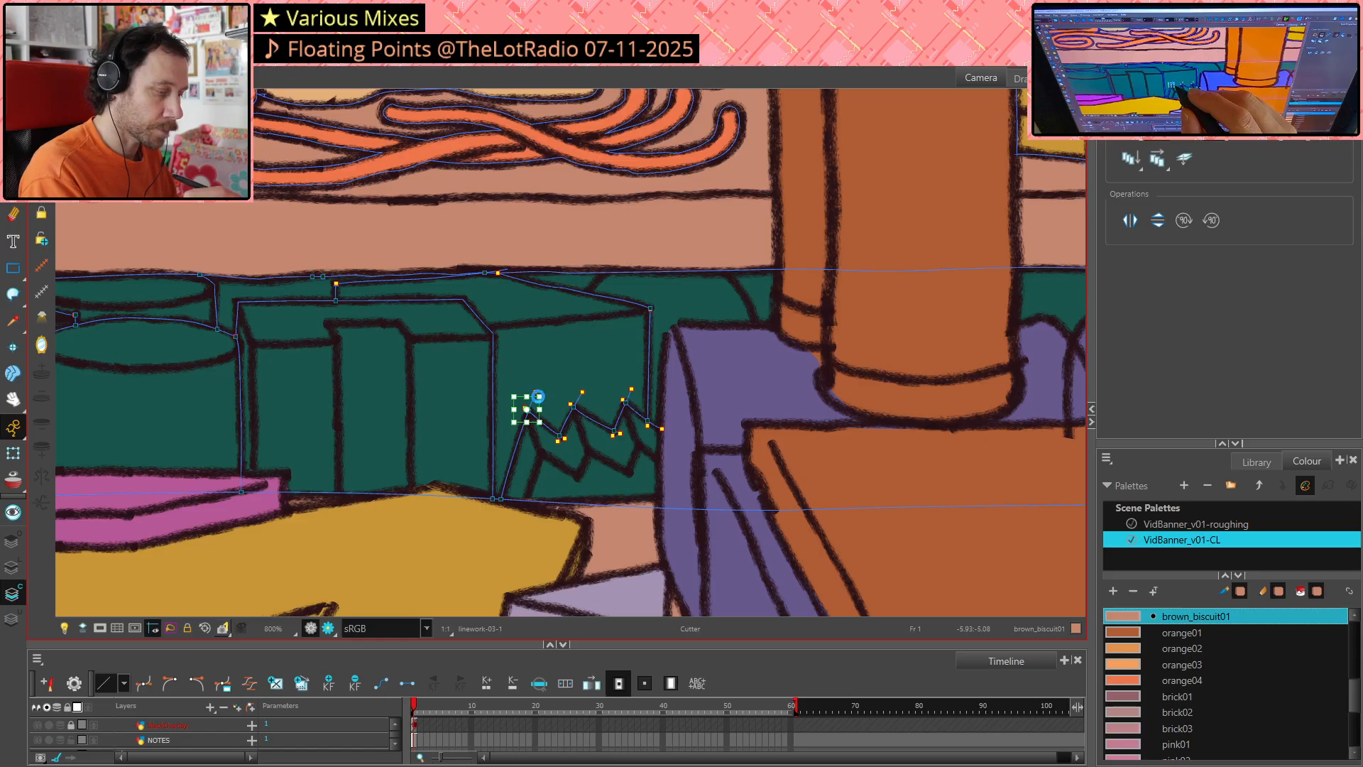
click(568, 439)
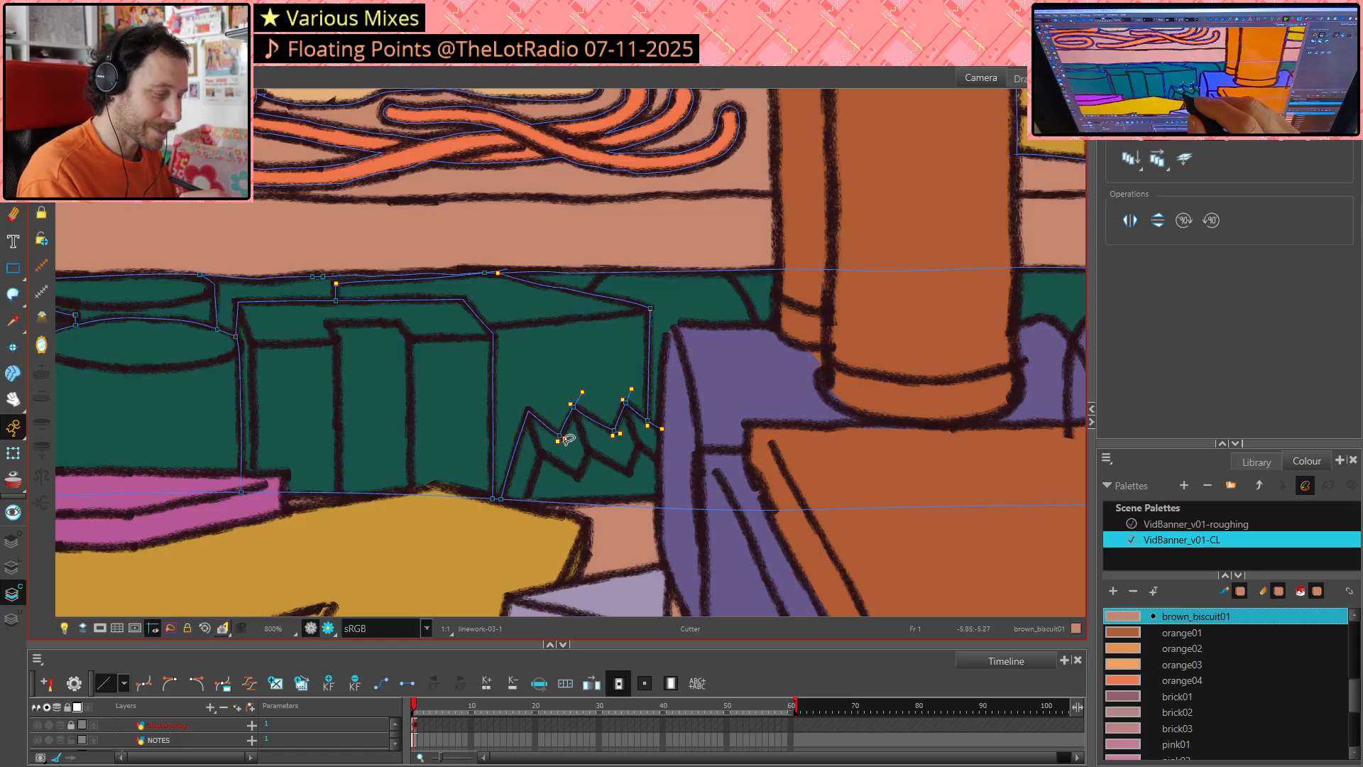
mouse_move(573, 426)
mouse_down()
mouse_move(546, 451)
mouse_move(572, 438)
mouse_up()
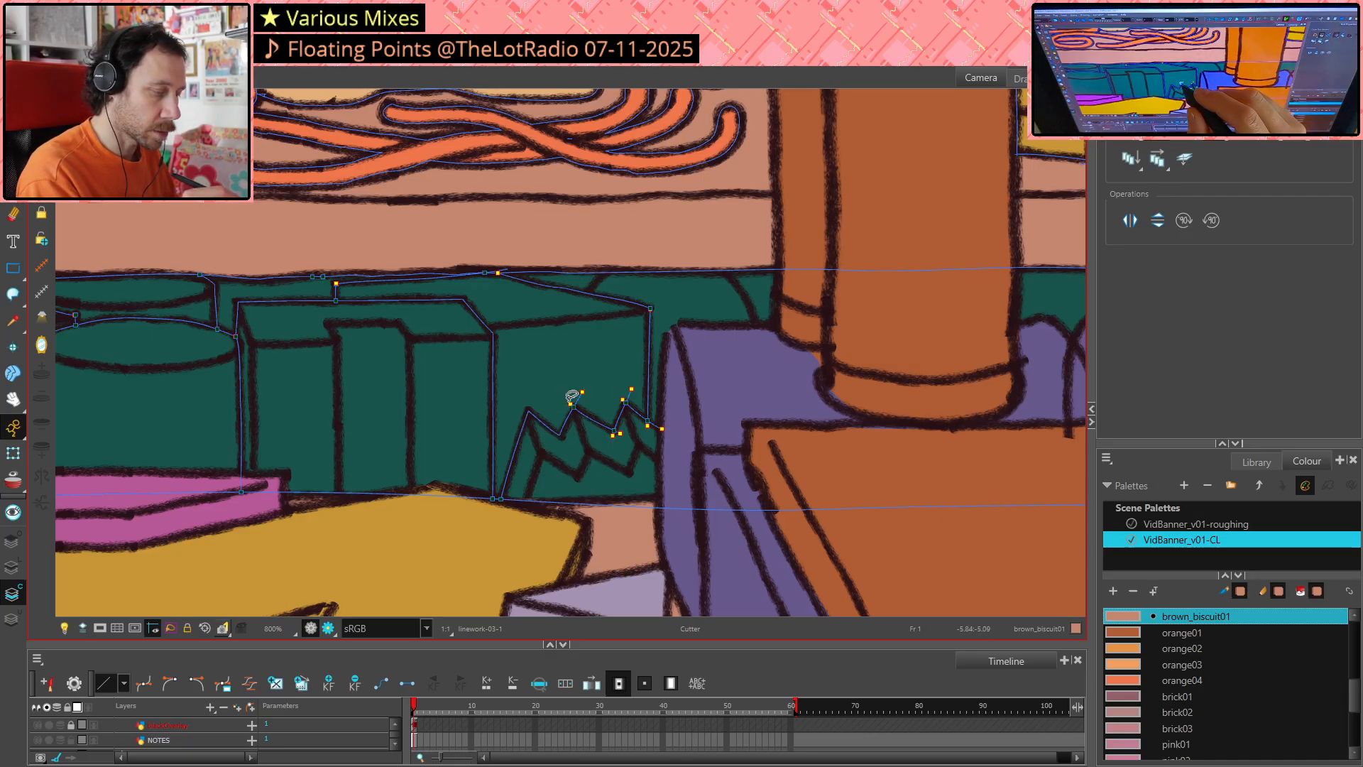
click(594, 365)
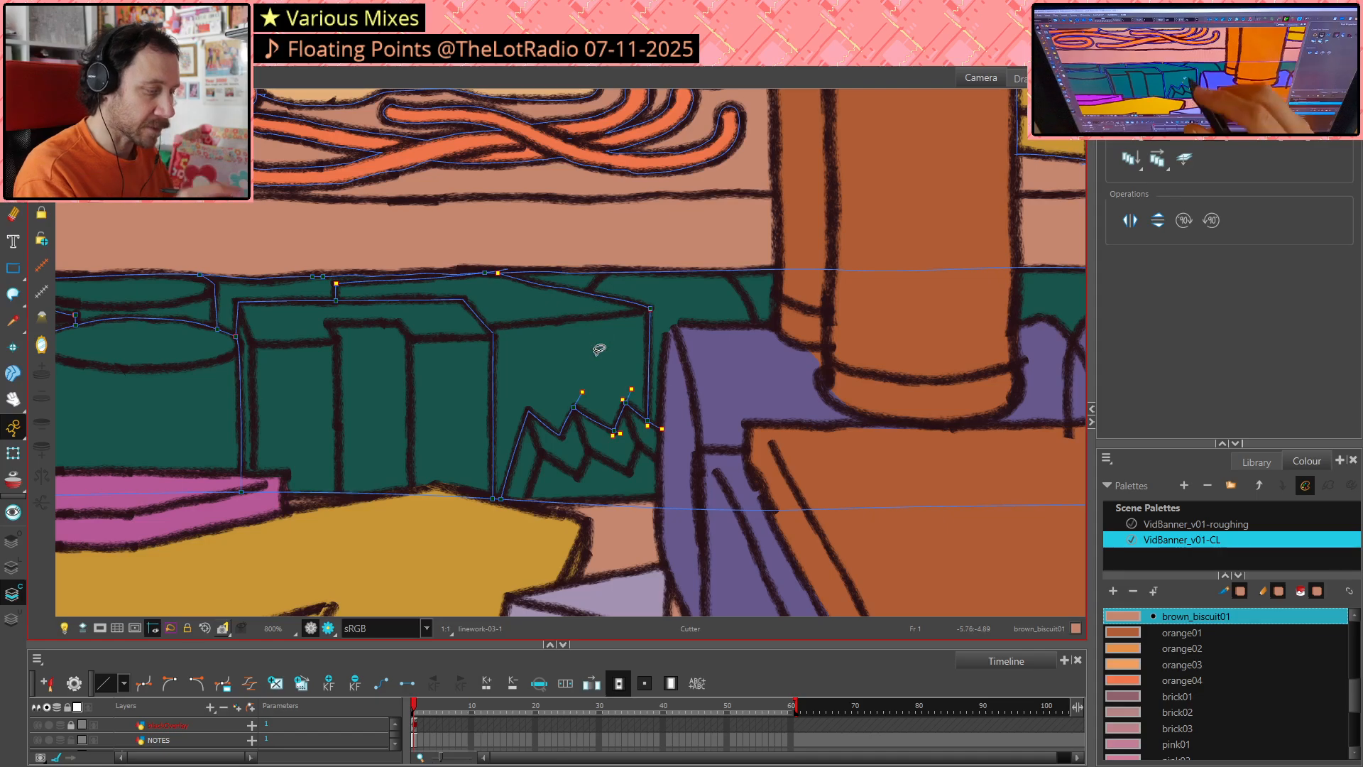
drag(591, 385, 565, 413)
key(Delete)
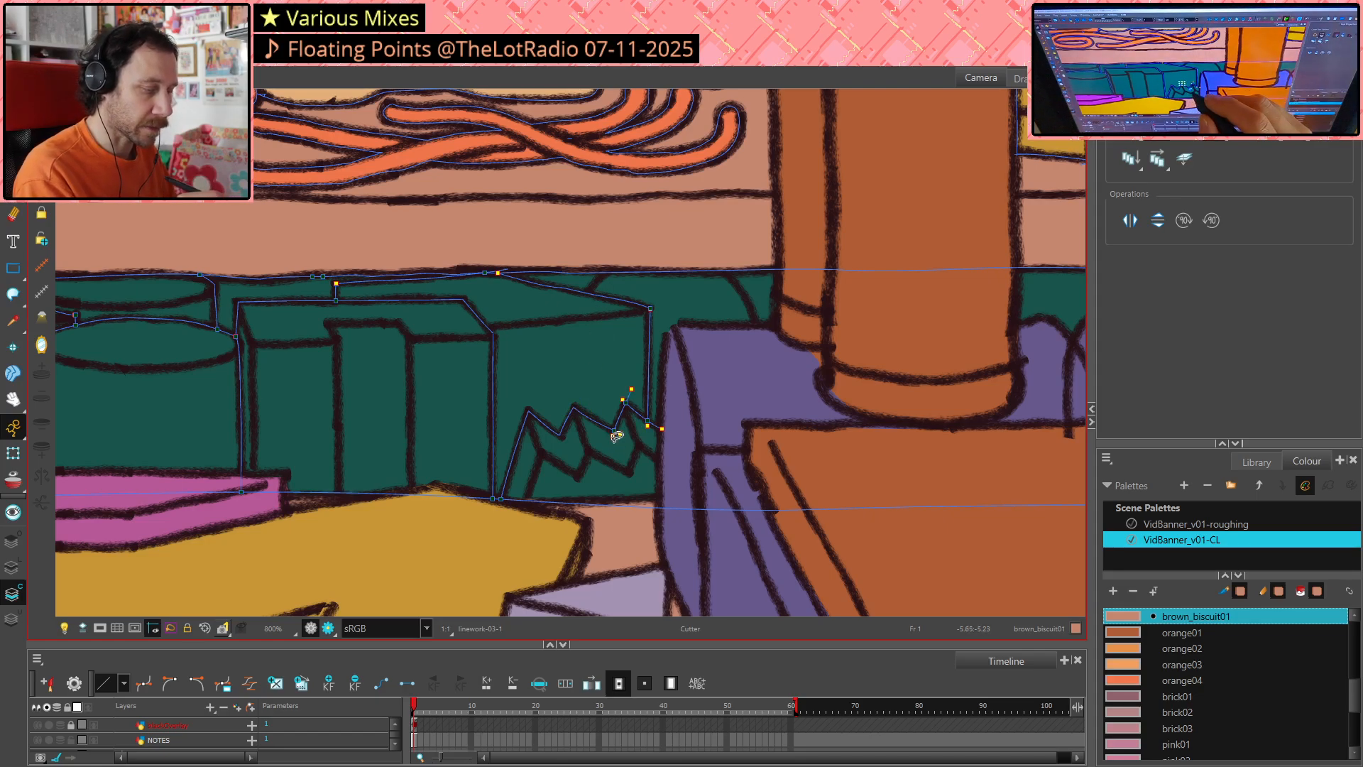
Cut away the overshooting ends at the zigzag's second valley and third peak, and where the rear box's far edge meets it
click(614, 436)
key(Delete)
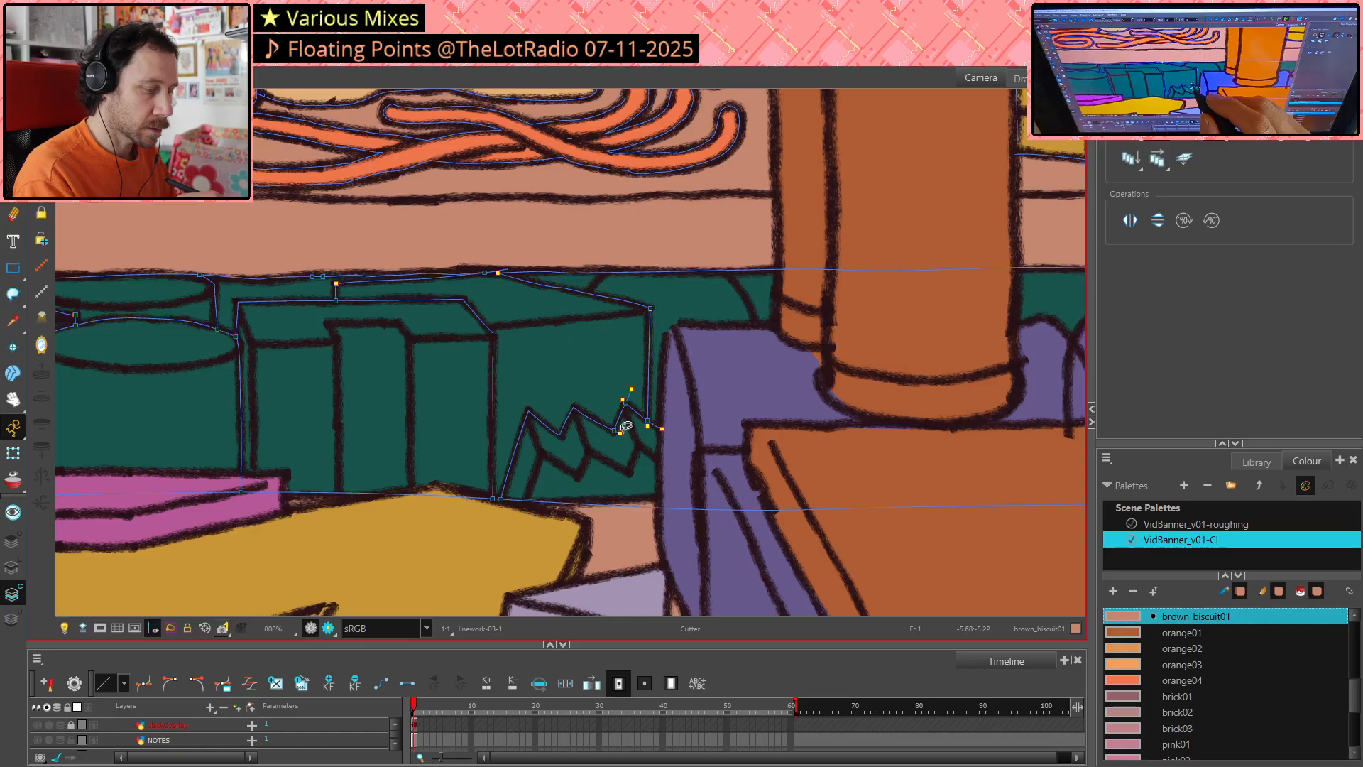
click(621, 433)
key(Delete)
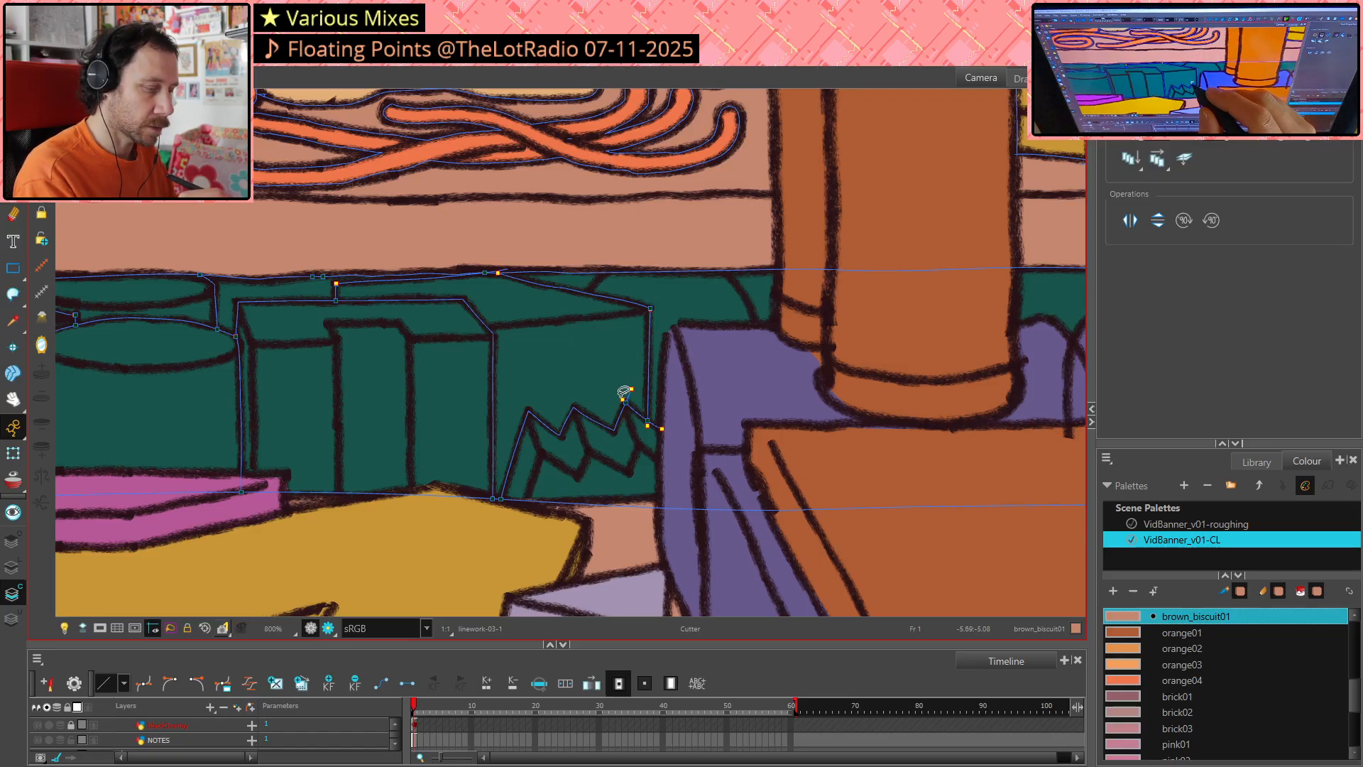
click(622, 394)
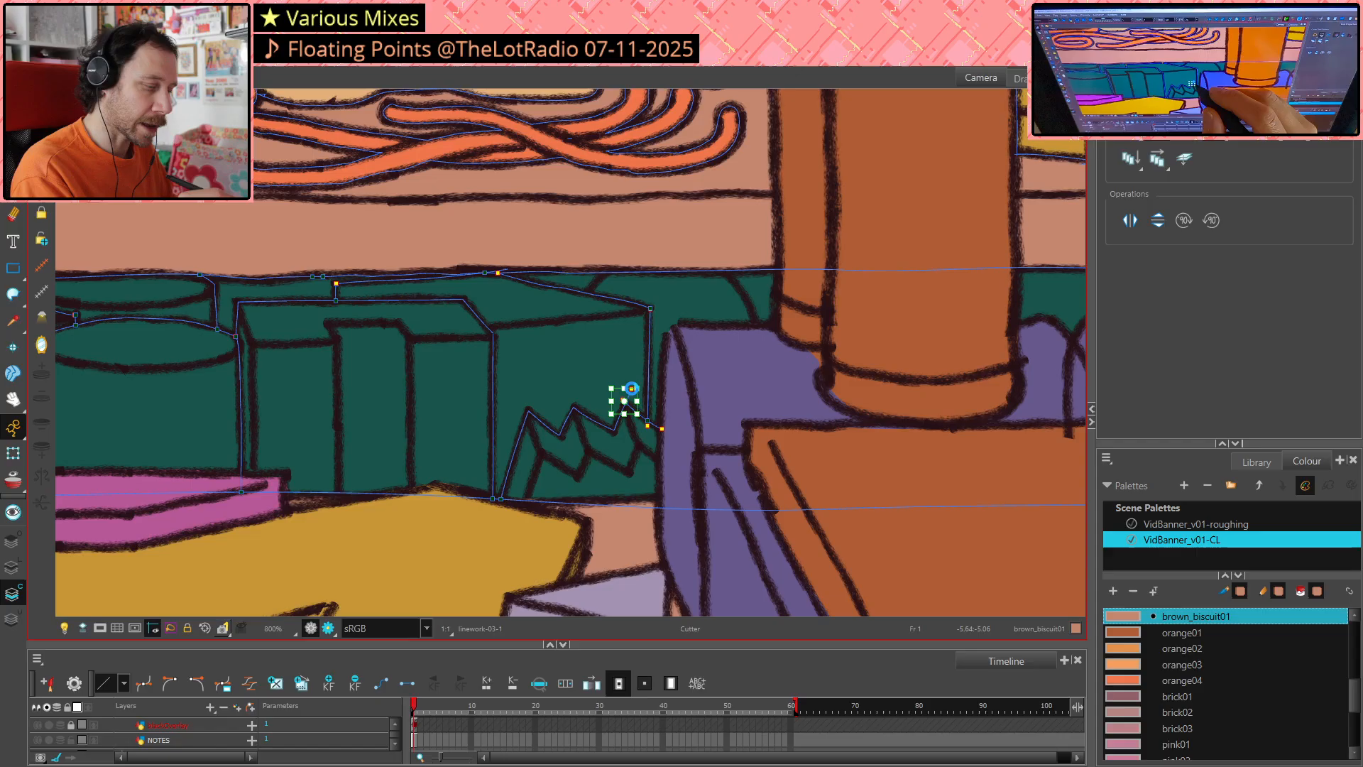
key(Delete)
click(630, 389)
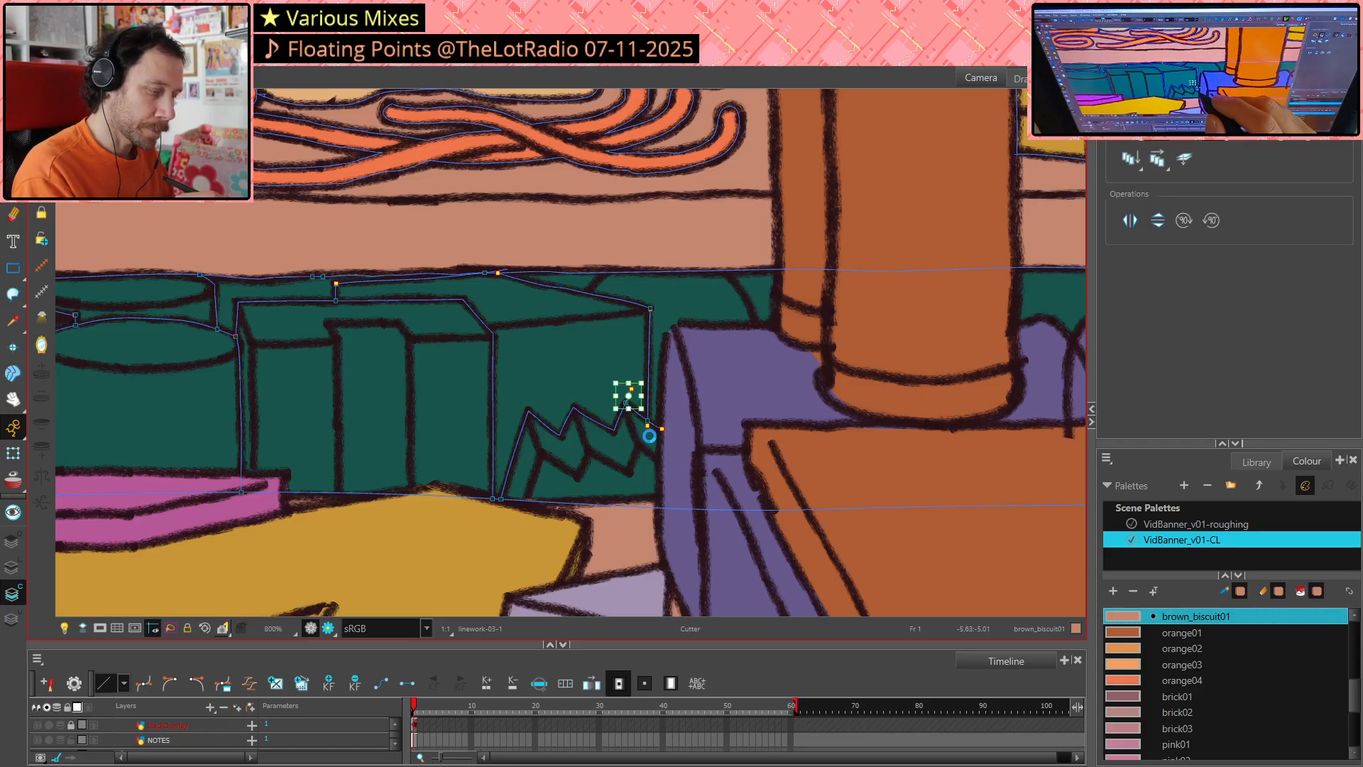
key(Delete)
click(648, 424)
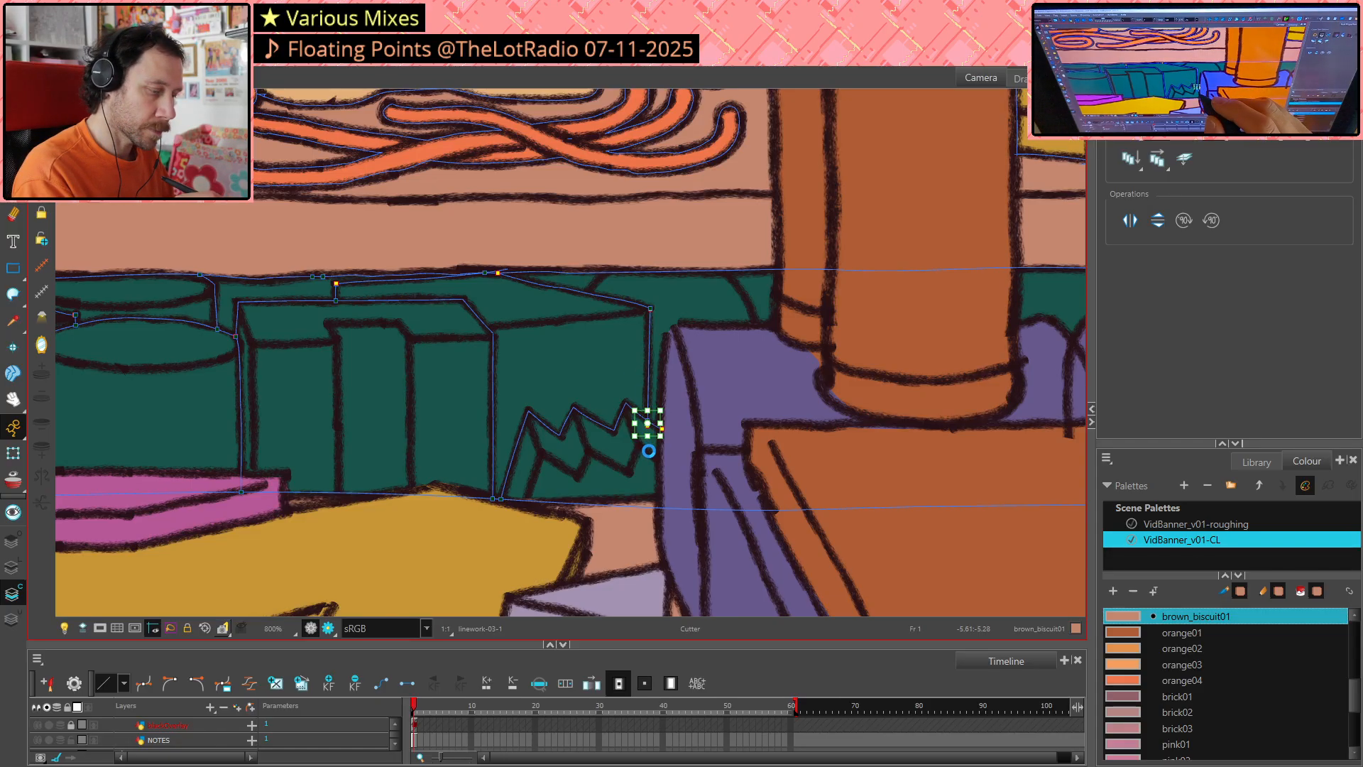
key(Delete)
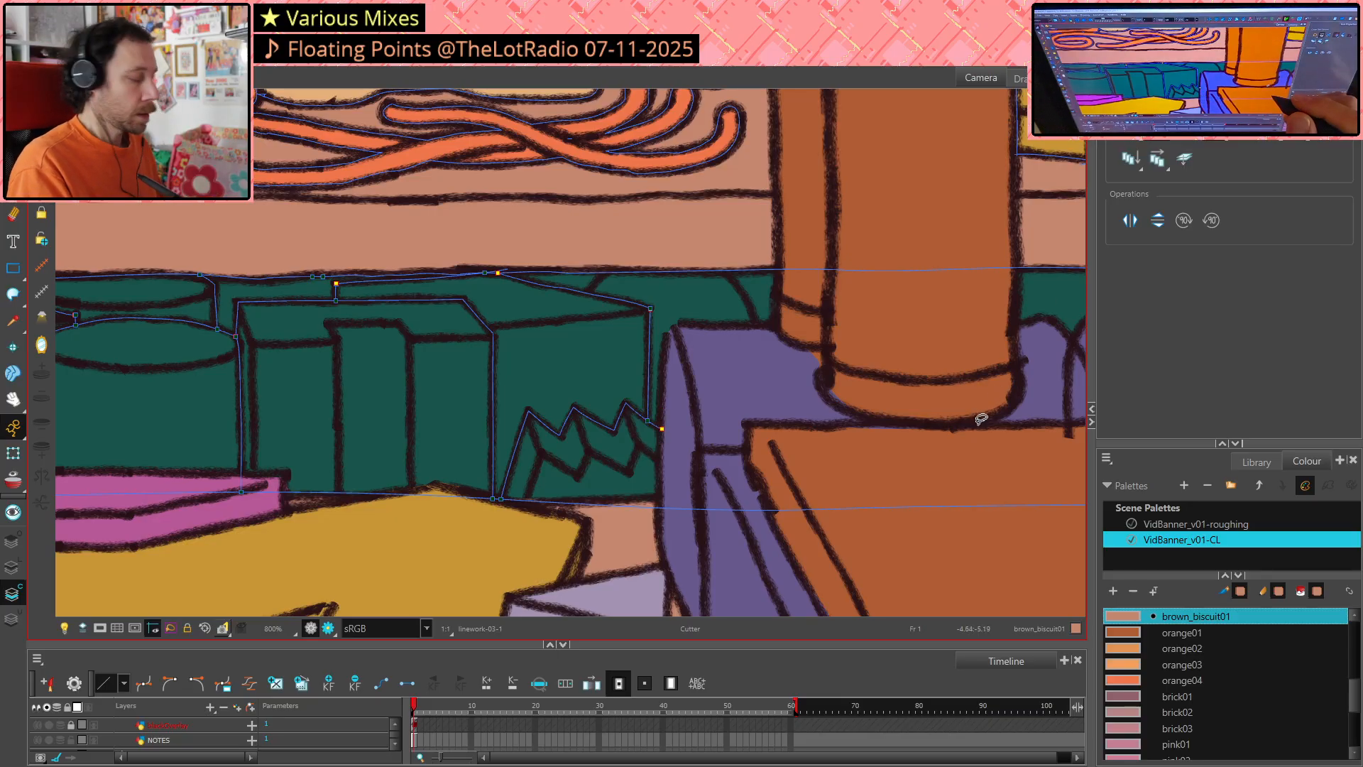
Draw curved strokes along both sides of the rounded object behind the rear box, redoing the side nearest the orange column
key(alt+k)
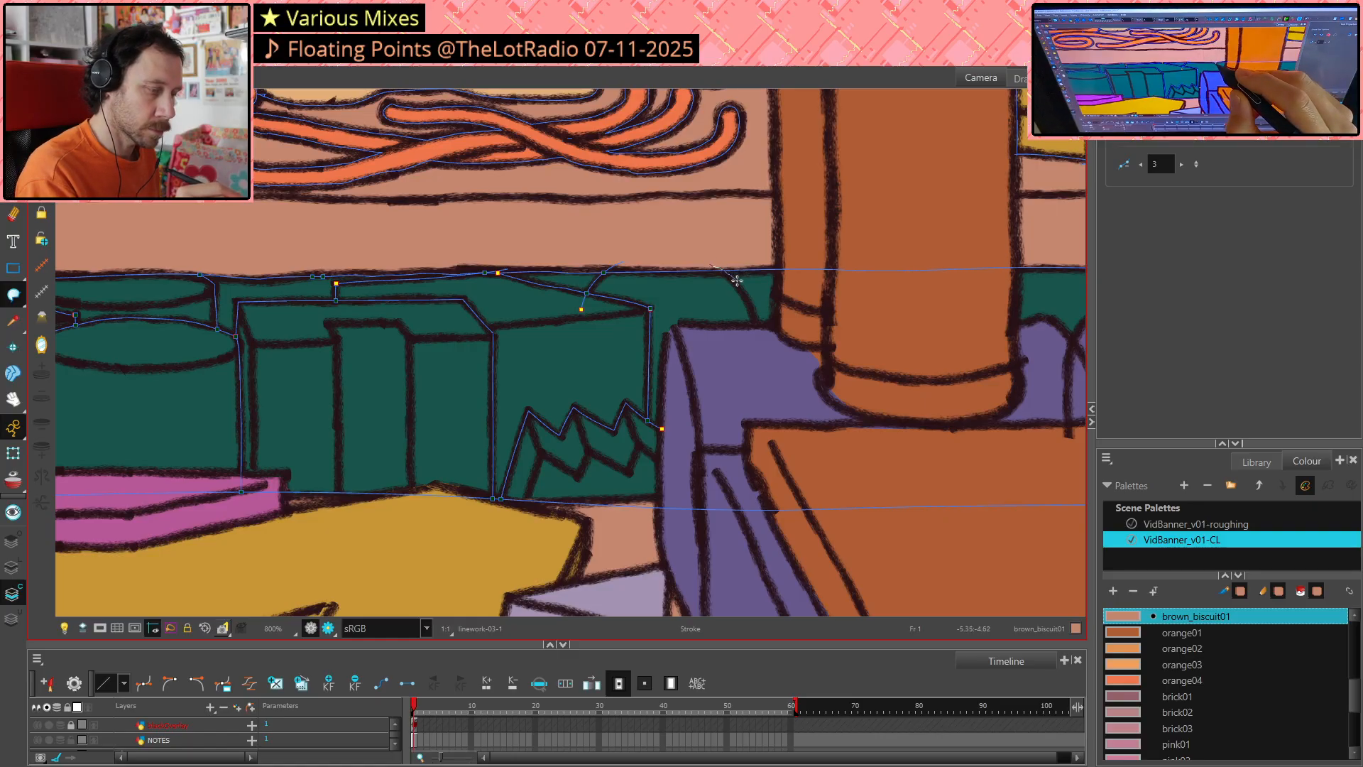
drag(748, 299, 760, 338)
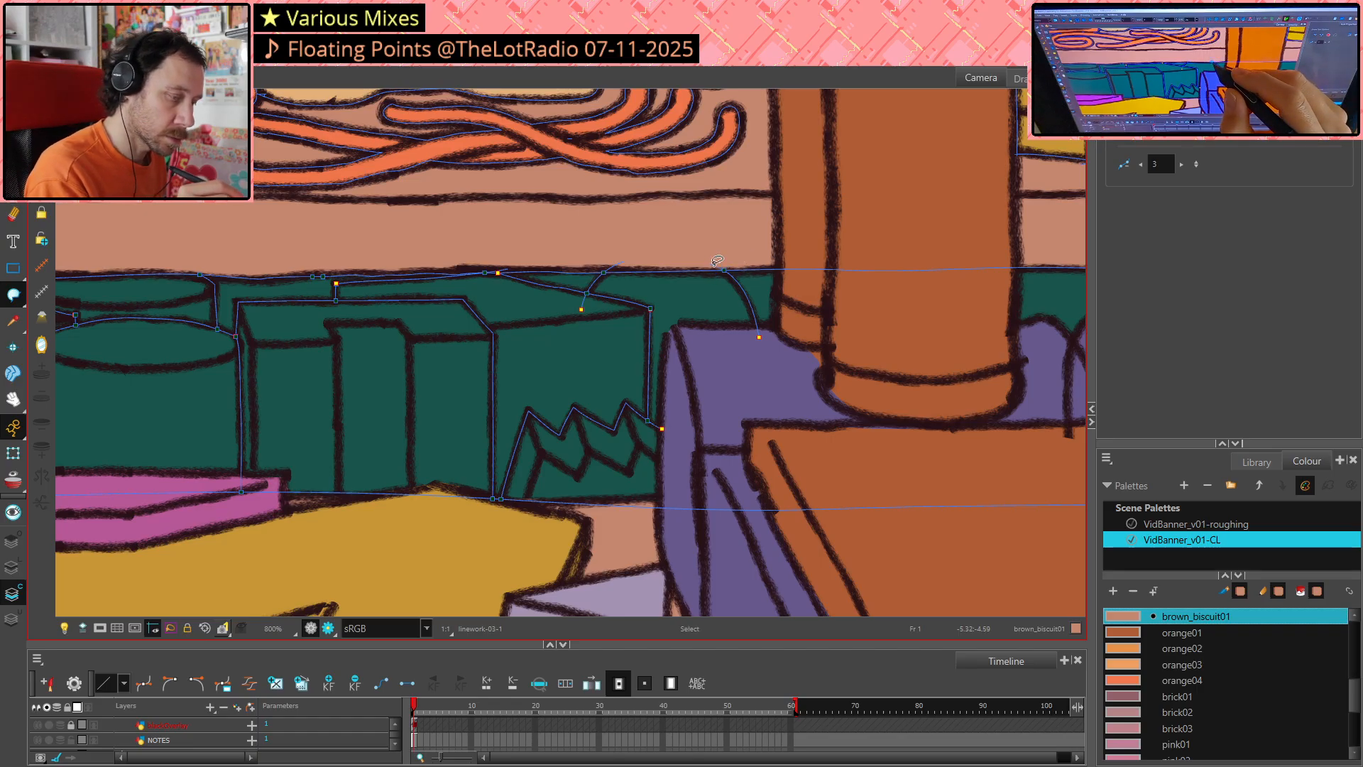
key(ctrl+z)
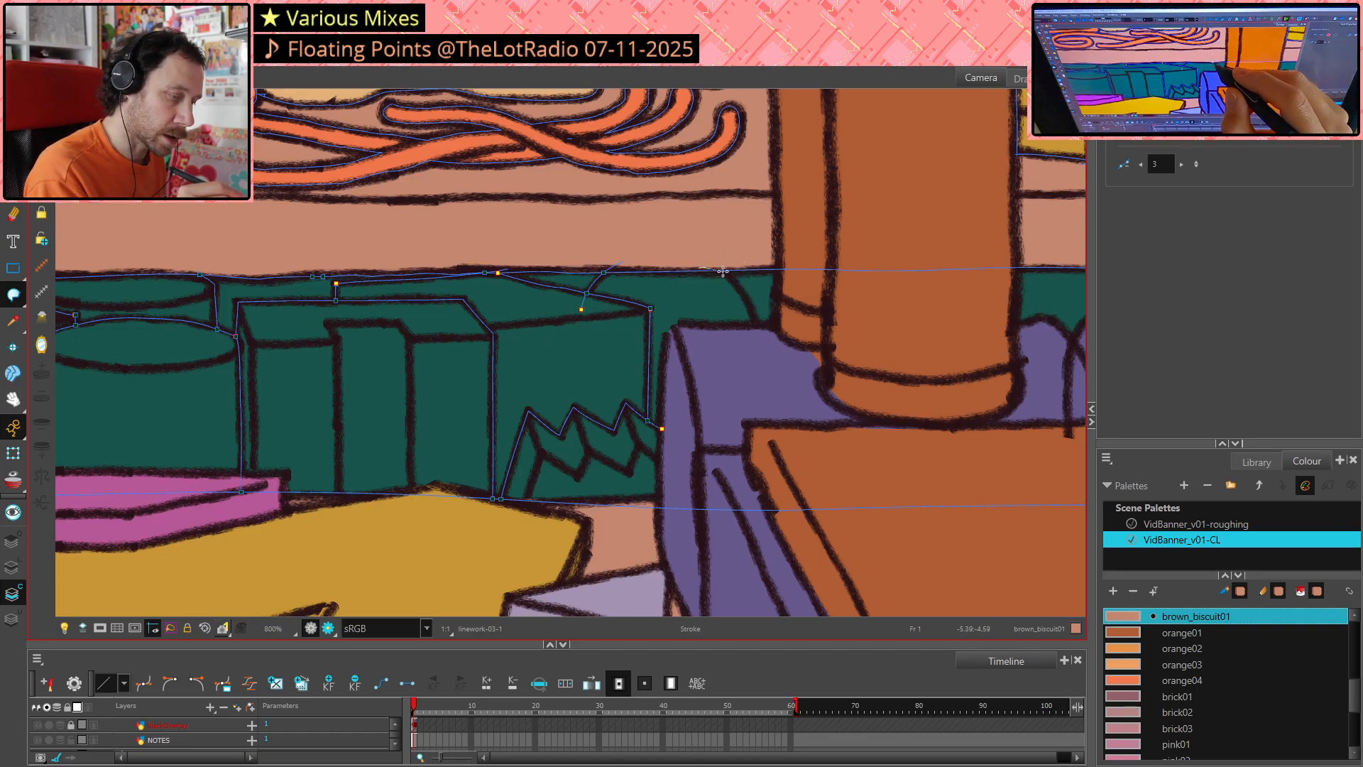
drag(732, 279, 739, 287)
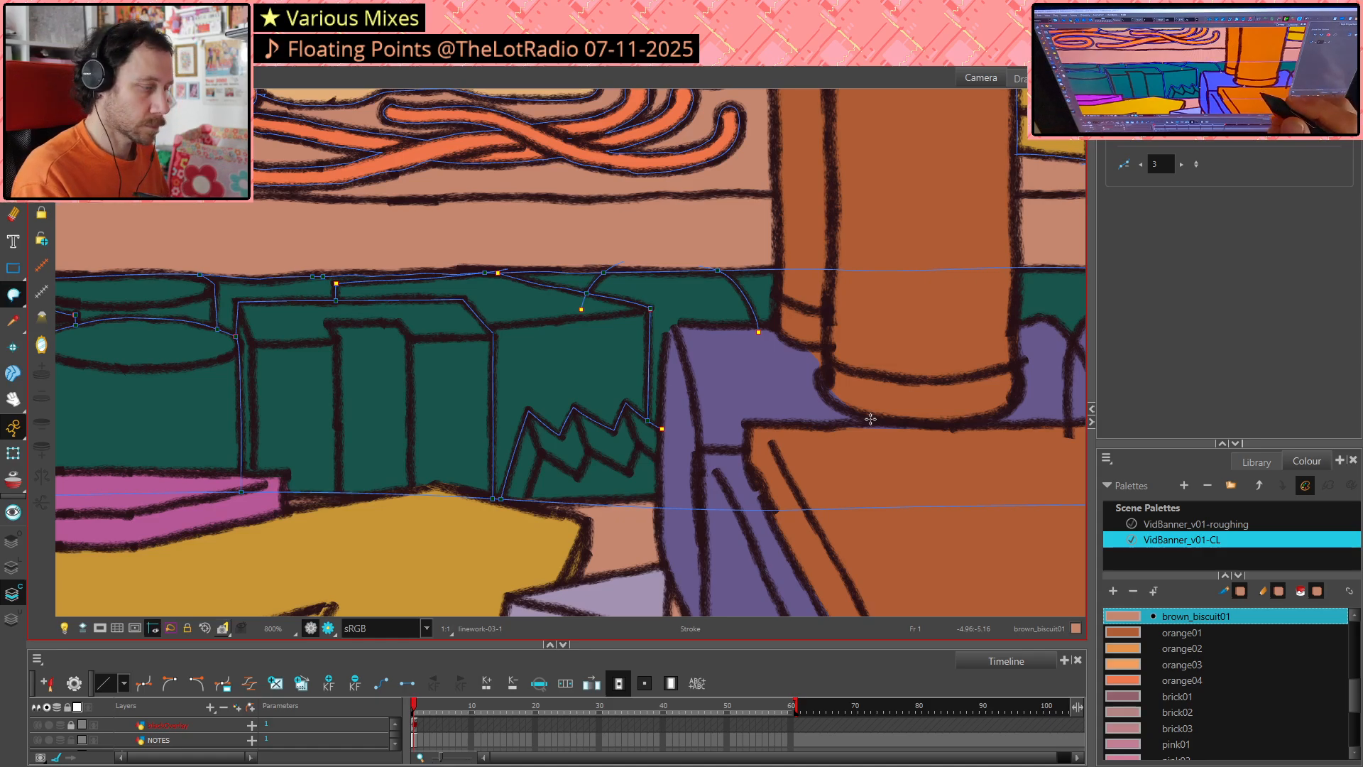
Cut away the rounded object's stroke end inside the rear box and the overshoot atop the box's short near edge
key(alt+t)
drag(586, 288, 652, 314)
key(Delete)
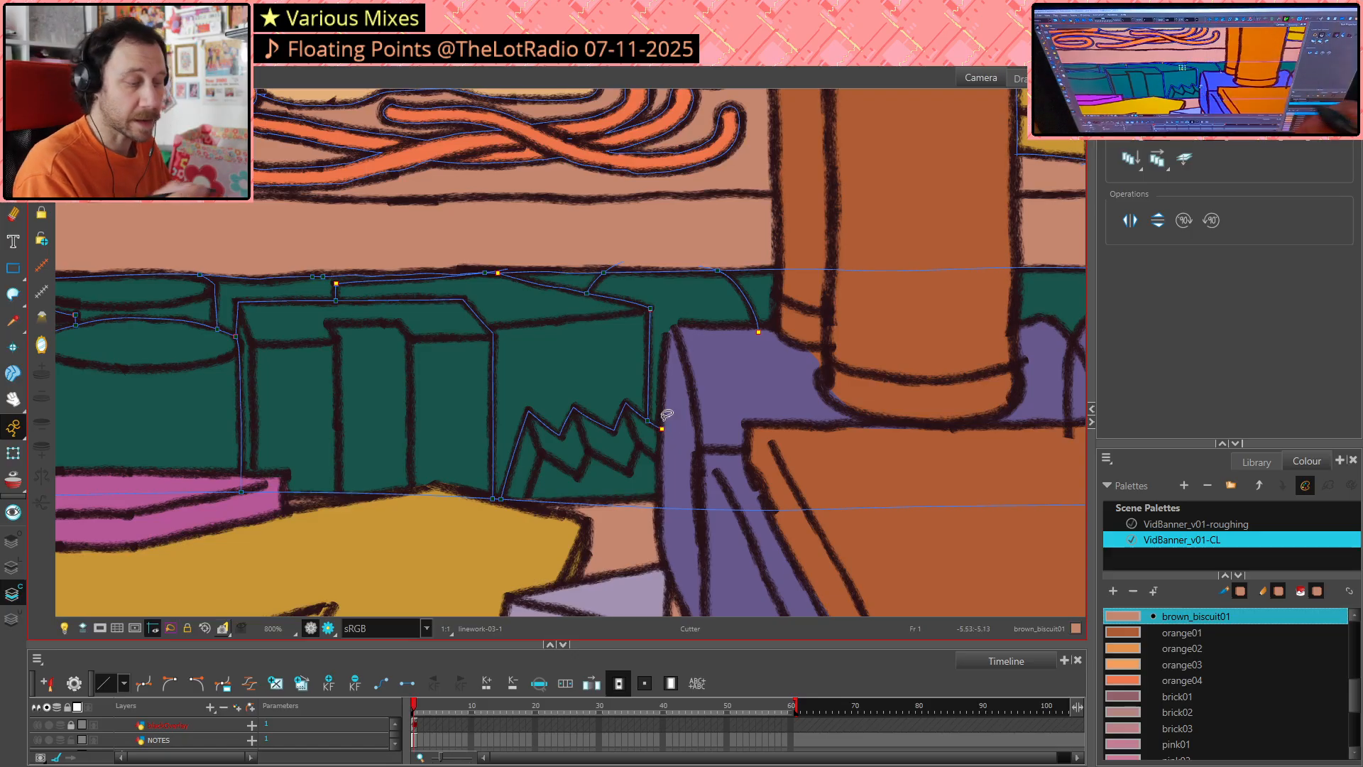
key(space)
drag(940, 390, 964, 358)
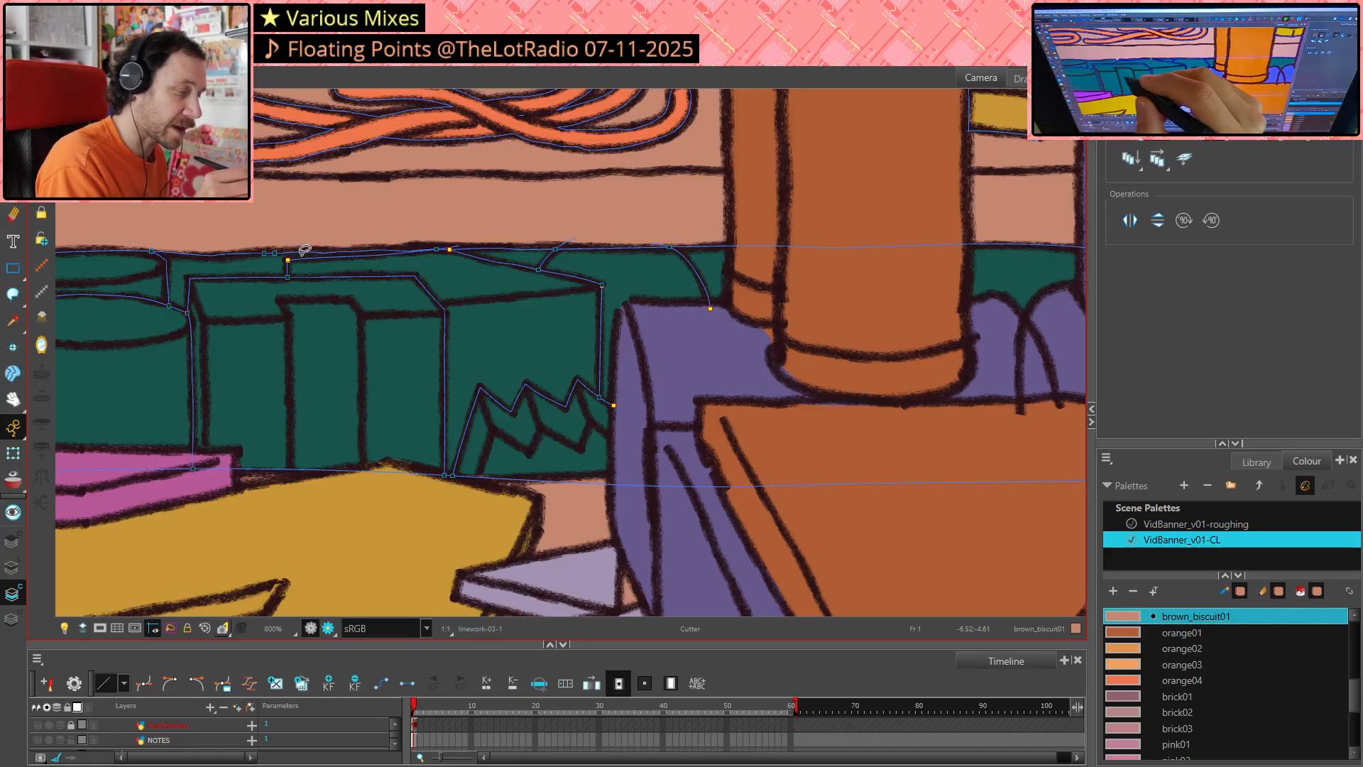
drag(274, 248, 301, 274)
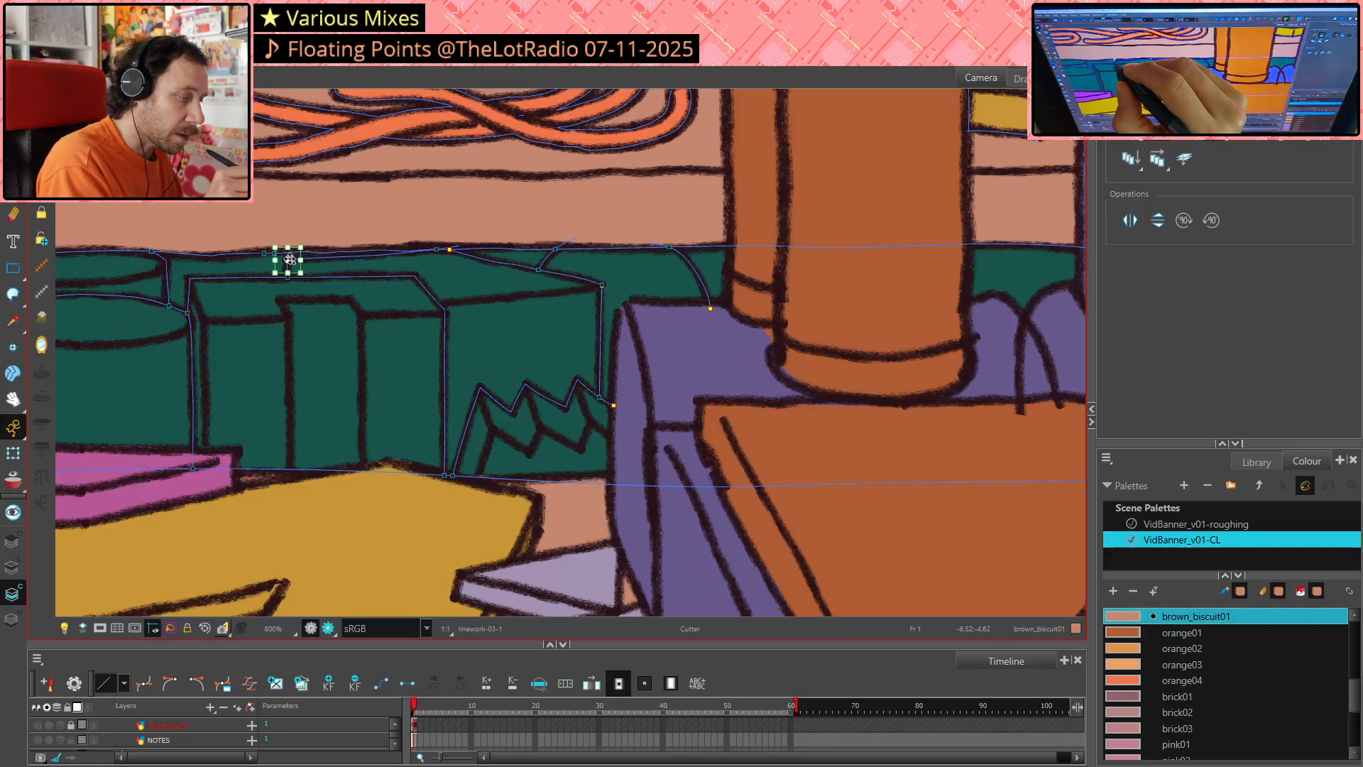
key(Delete)
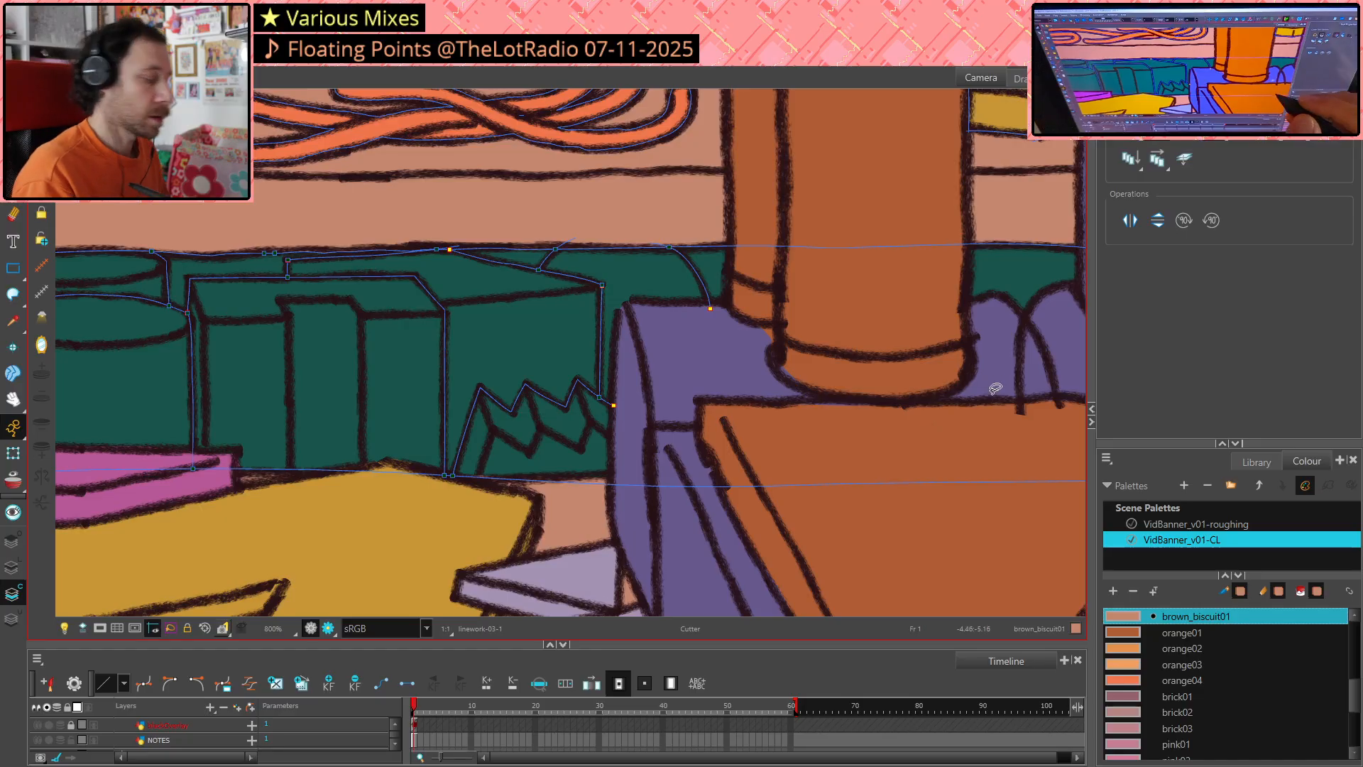
Draw a curved stroke along the purple press base's outer edge beside the zigzag, and trim its overshooting lower end
scroll(997, 403, down, 2)
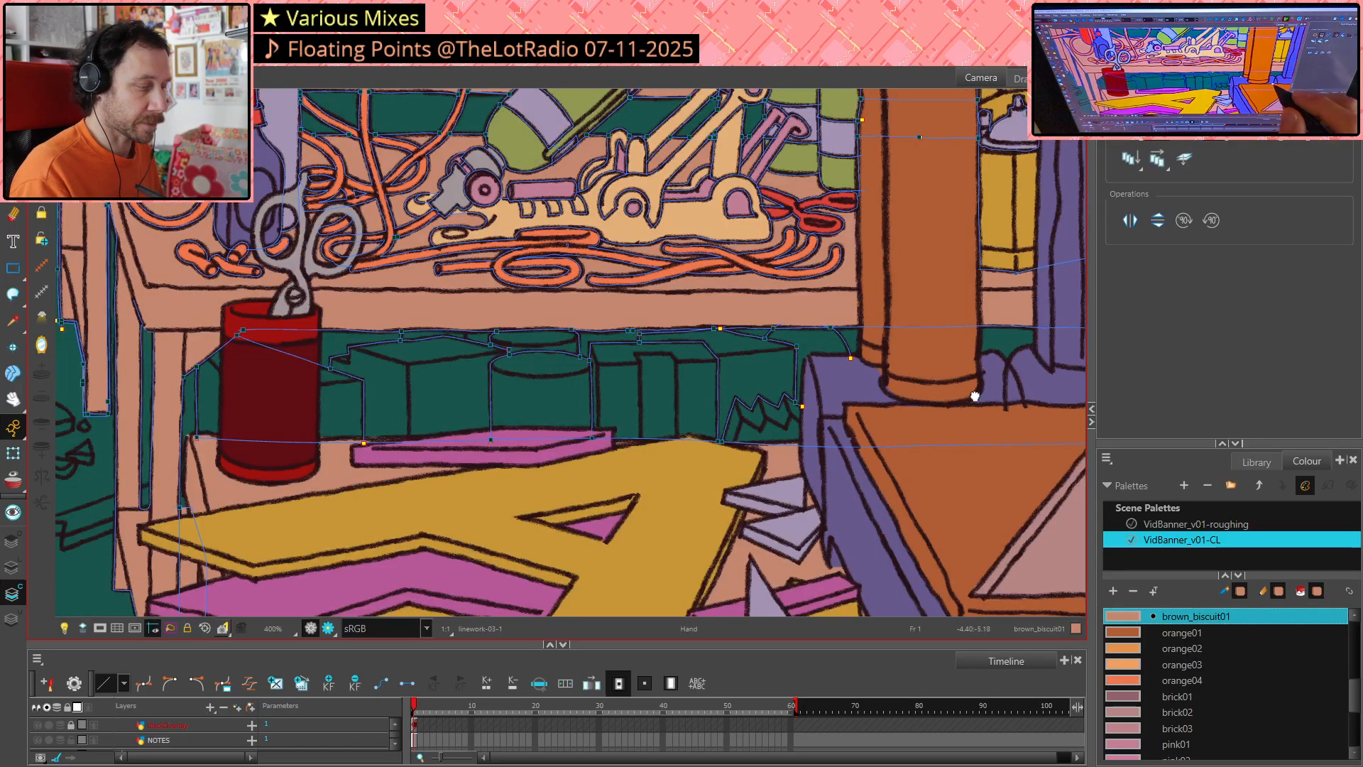
key(space)
drag(974, 389, 846, 372)
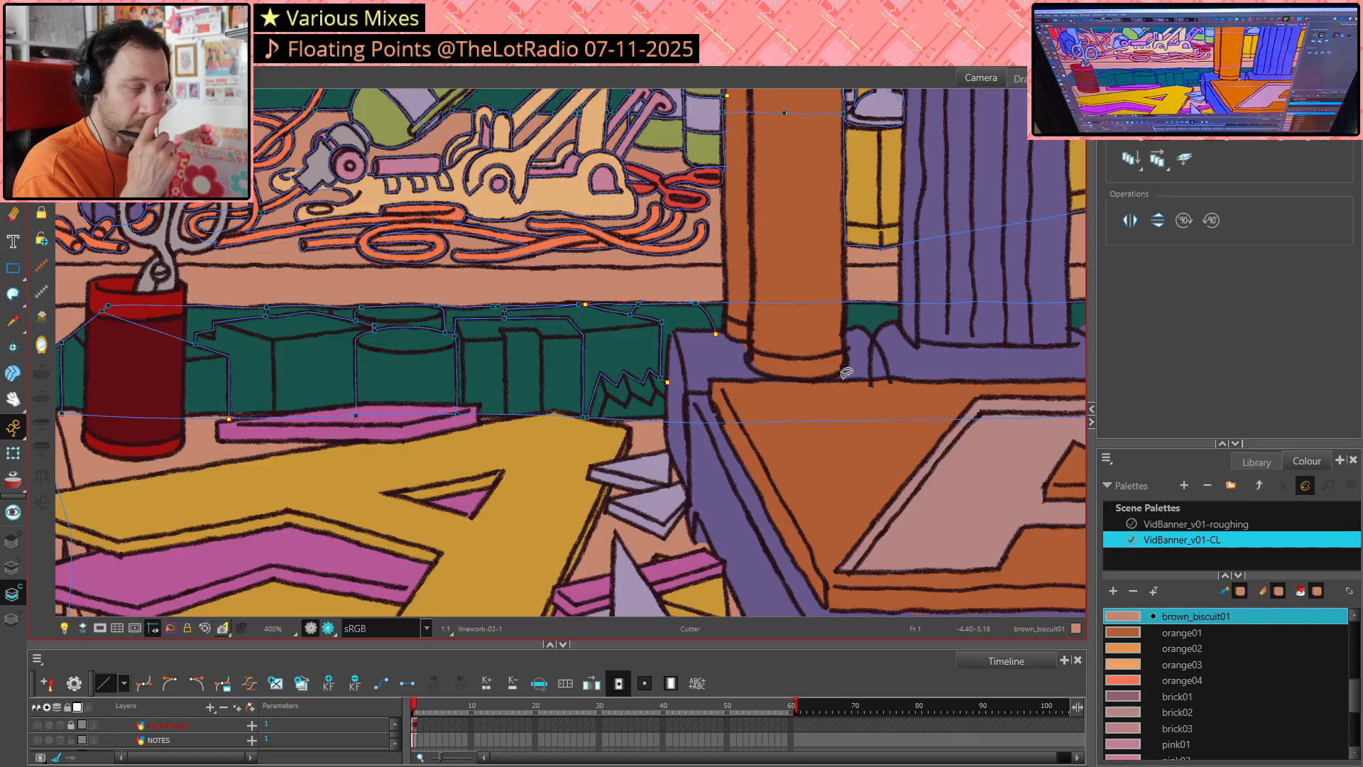
key(space)
drag(940, 435, 722, 445)
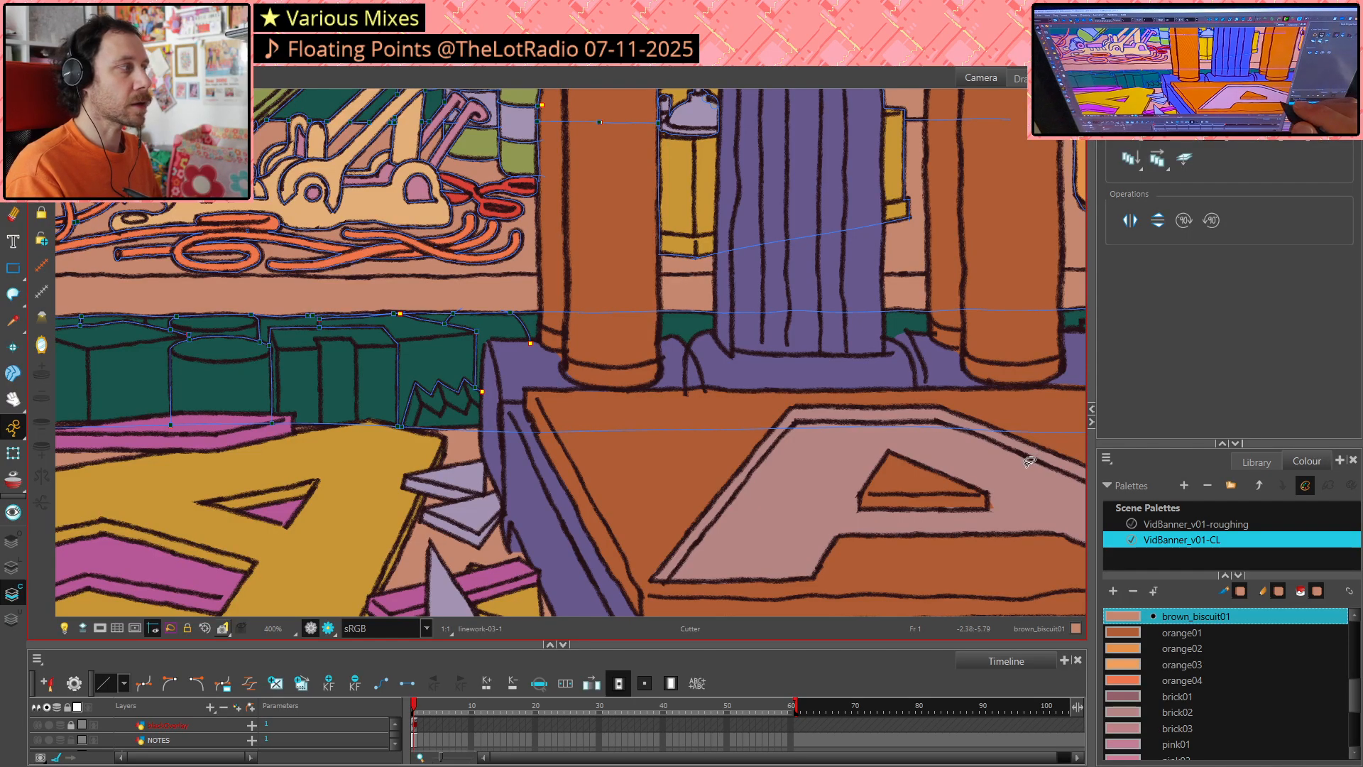
drag(914, 481, 761, 481)
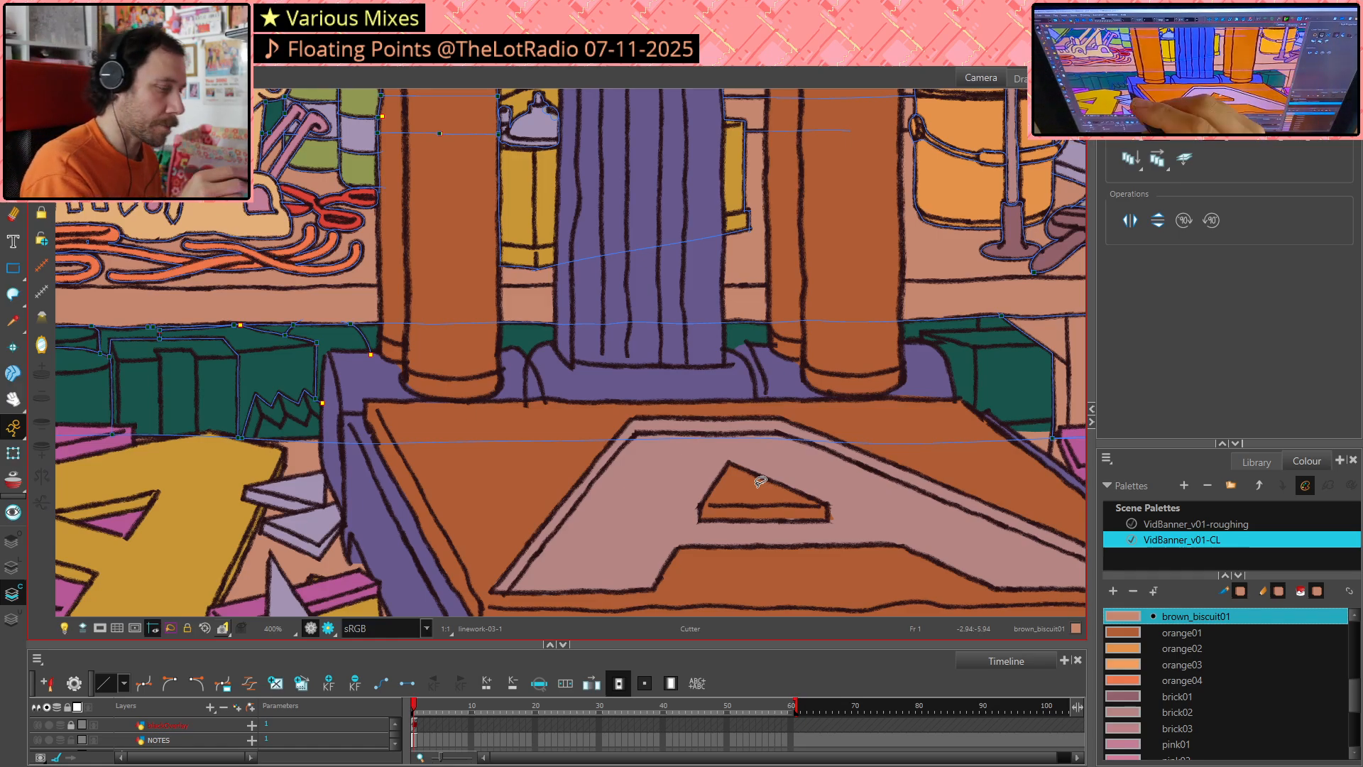
scroll(332, 392, up, 2)
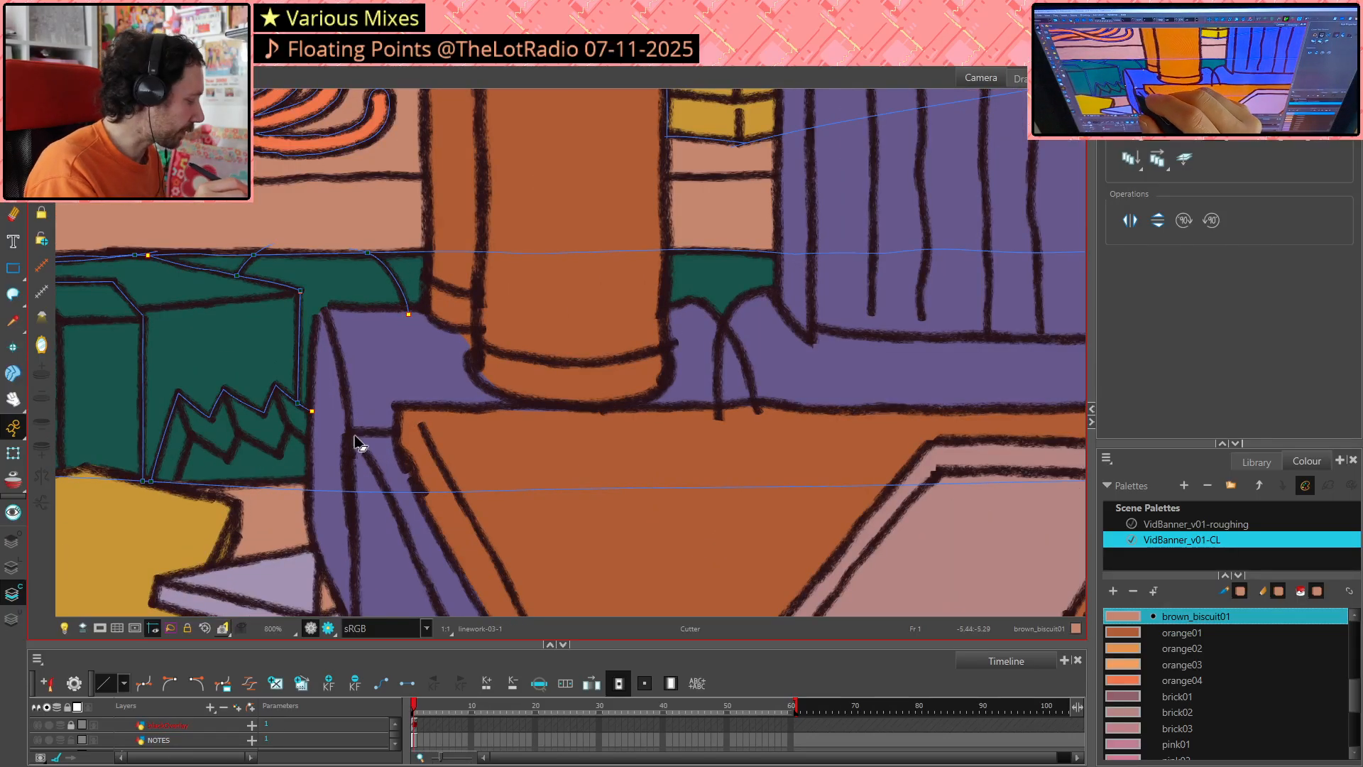
key(alt+k)
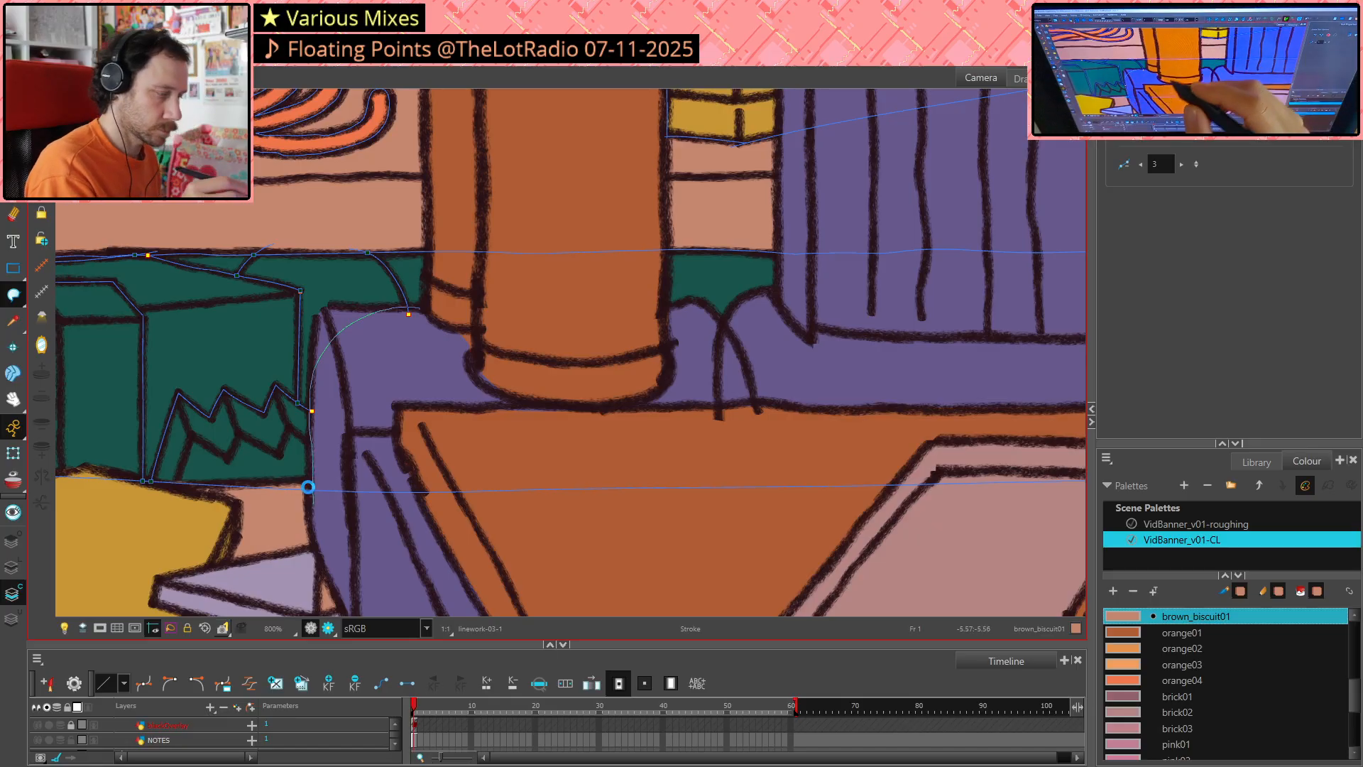
drag(312, 490, 313, 503)
key(alt+t)
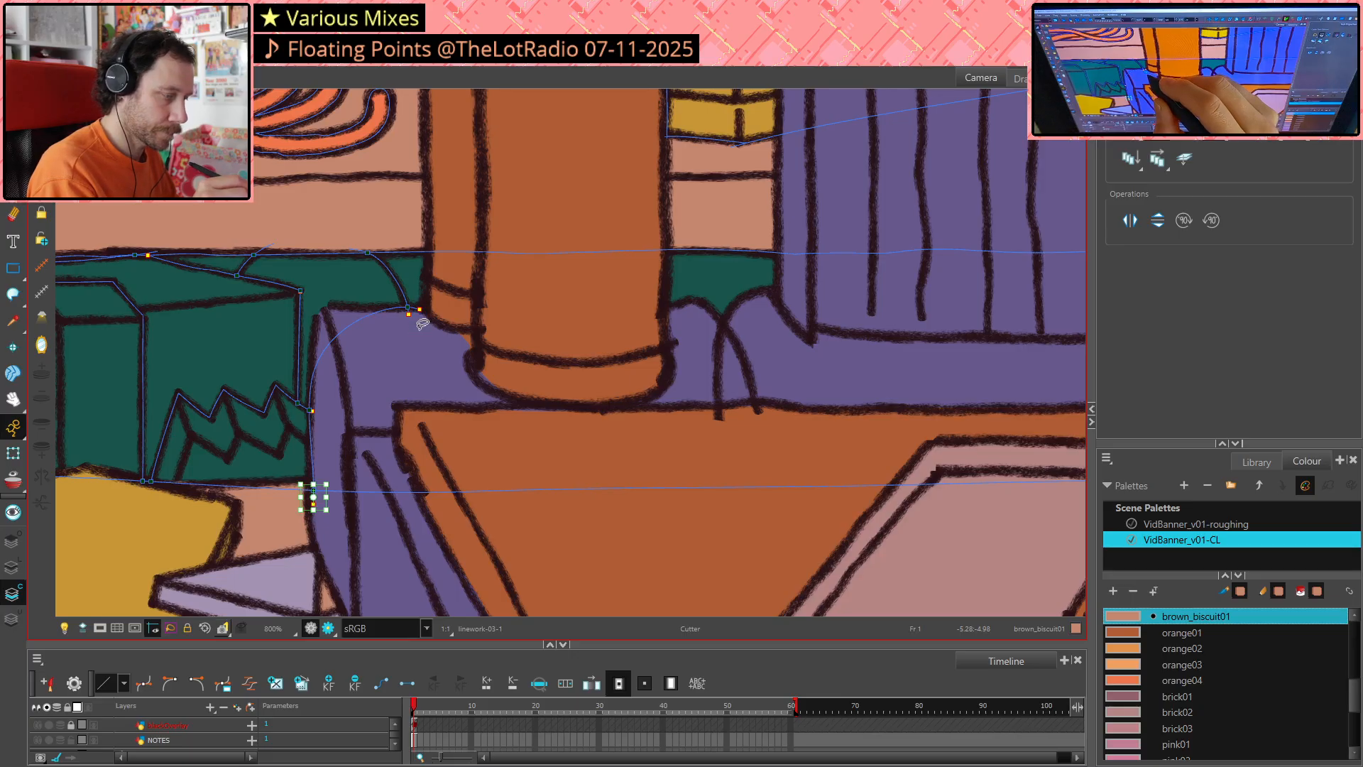
Cut off the overshooting stroke ends where the green boxes meet the left side of the purple press base
drag(417, 313, 419, 328)
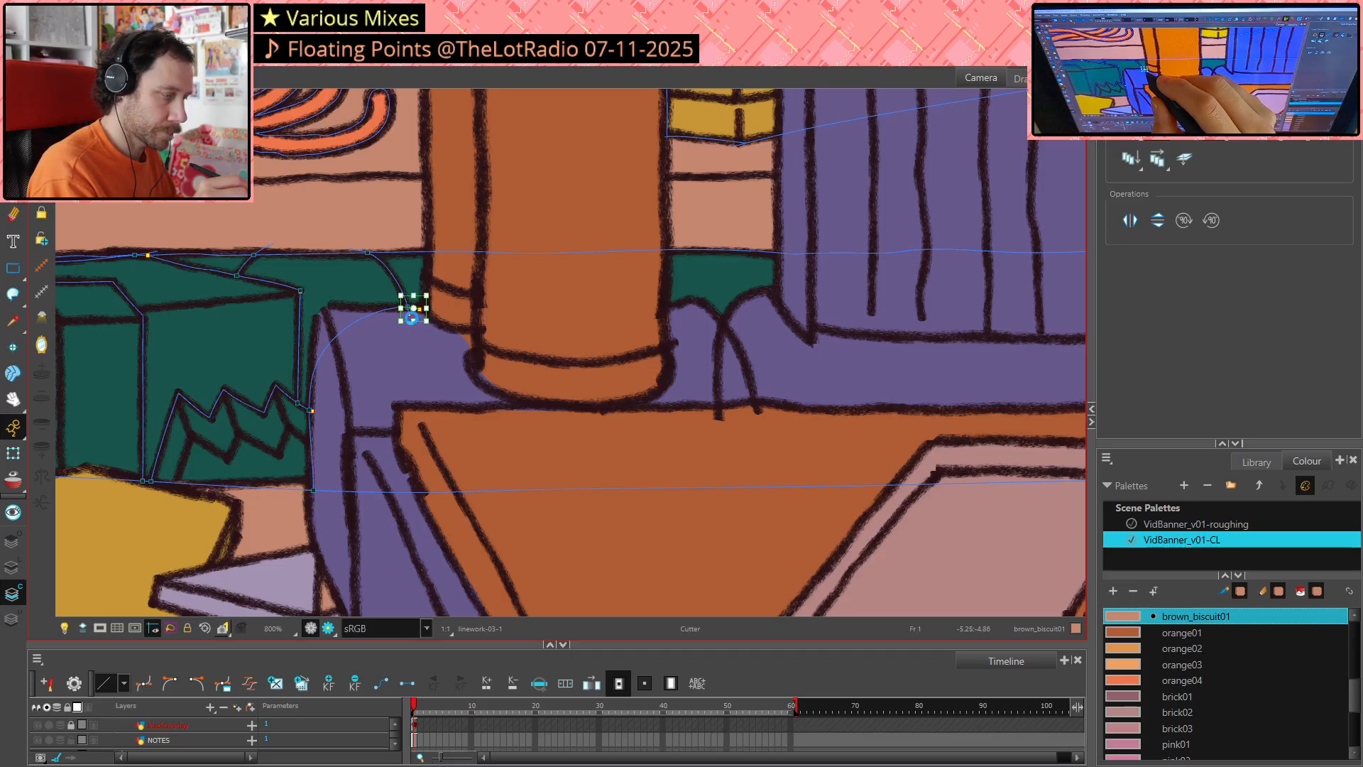
click(825, 339)
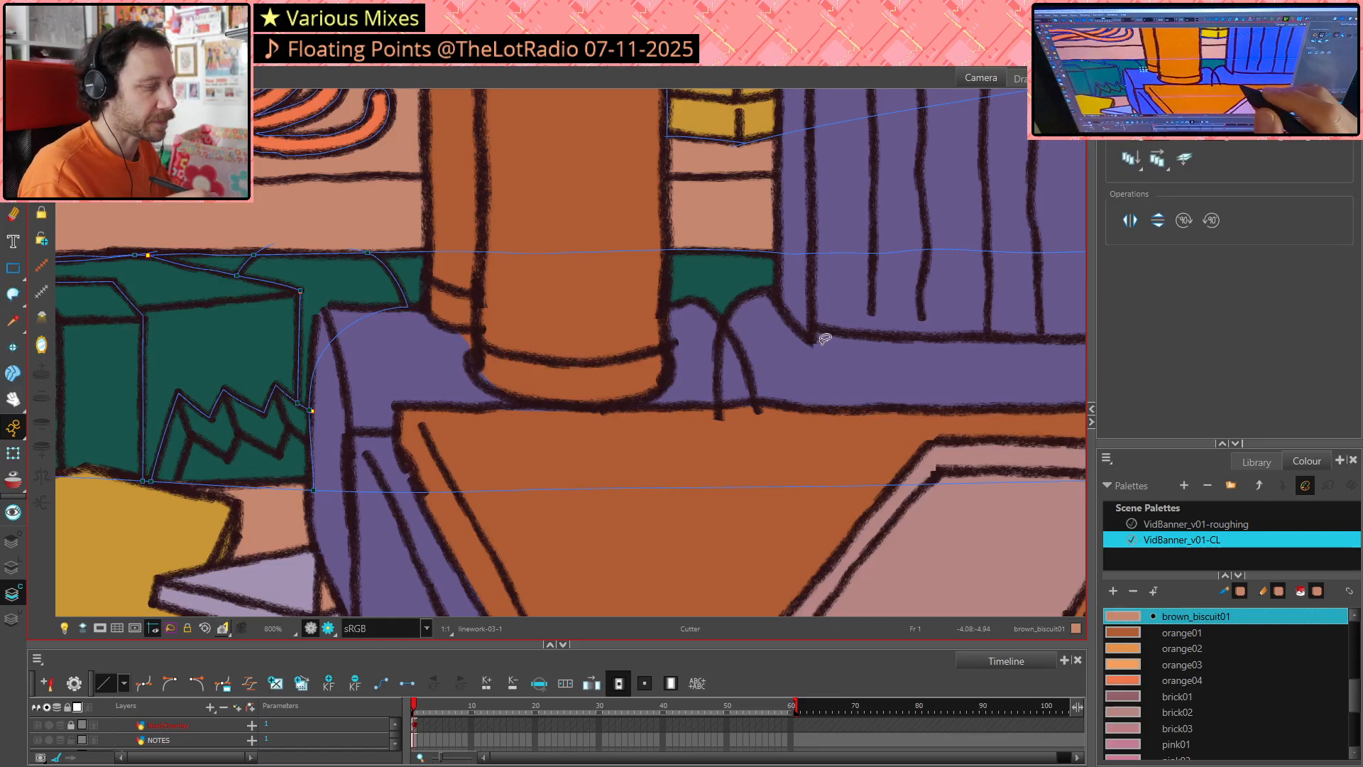
click(319, 414)
click(1000, 420)
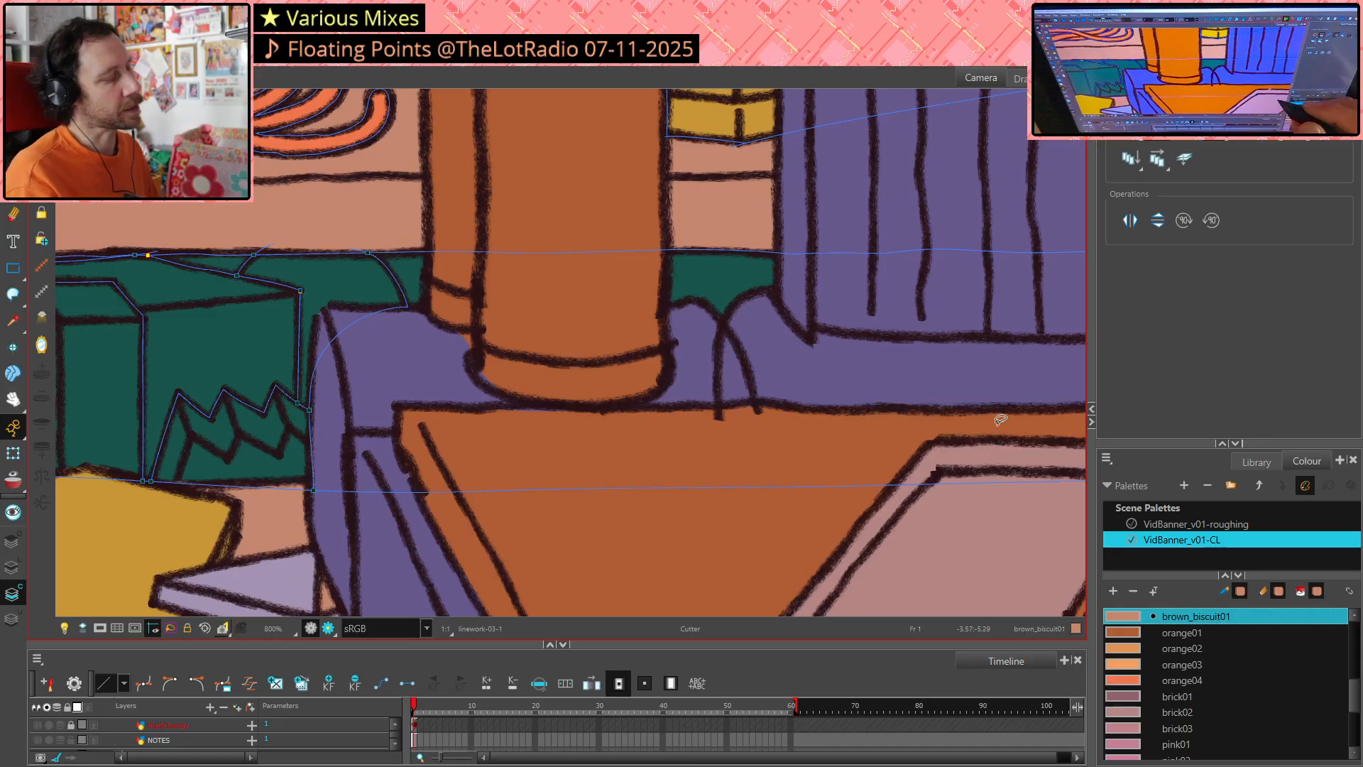
Cut off the overshooting stroke ends at the foot of the green box and cylinder behind the flat pink piece
scroll(833, 441, down, 6)
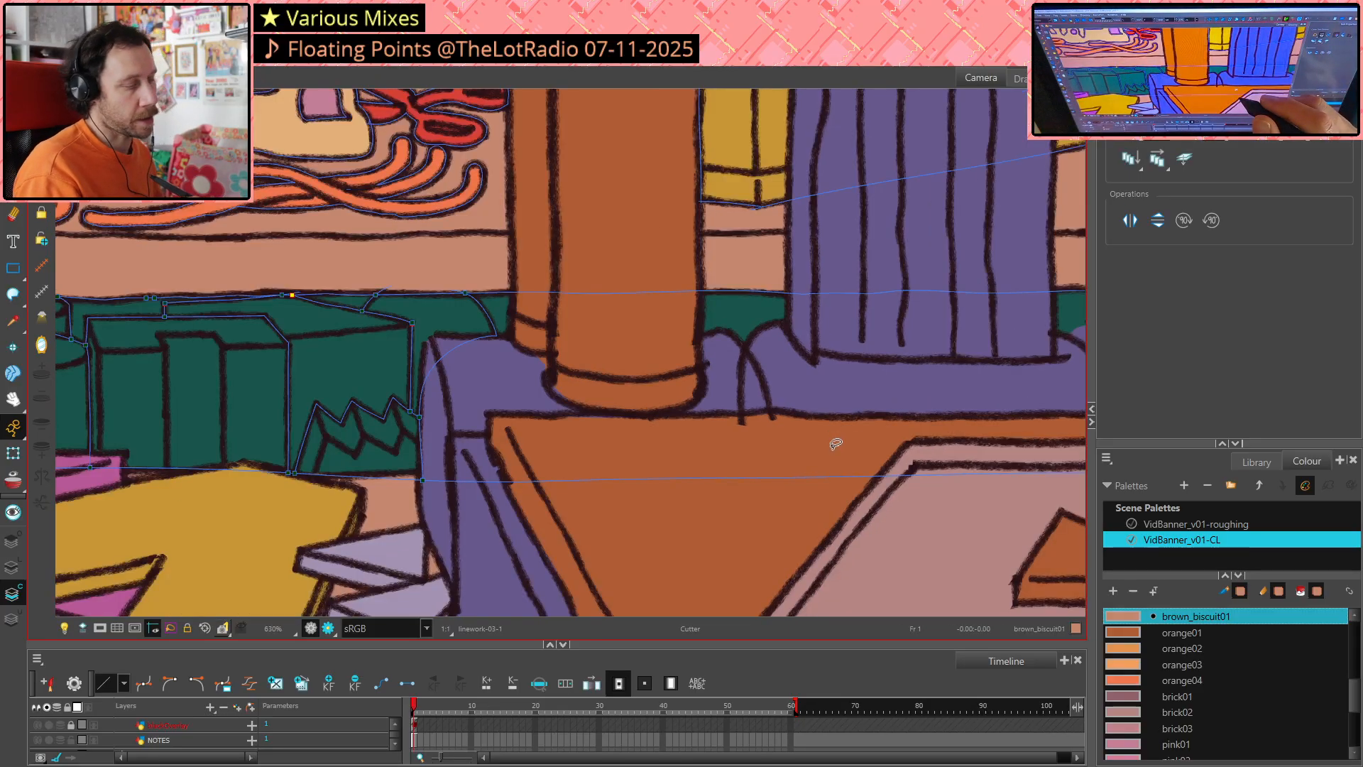
scroll(485, 473, up, 7)
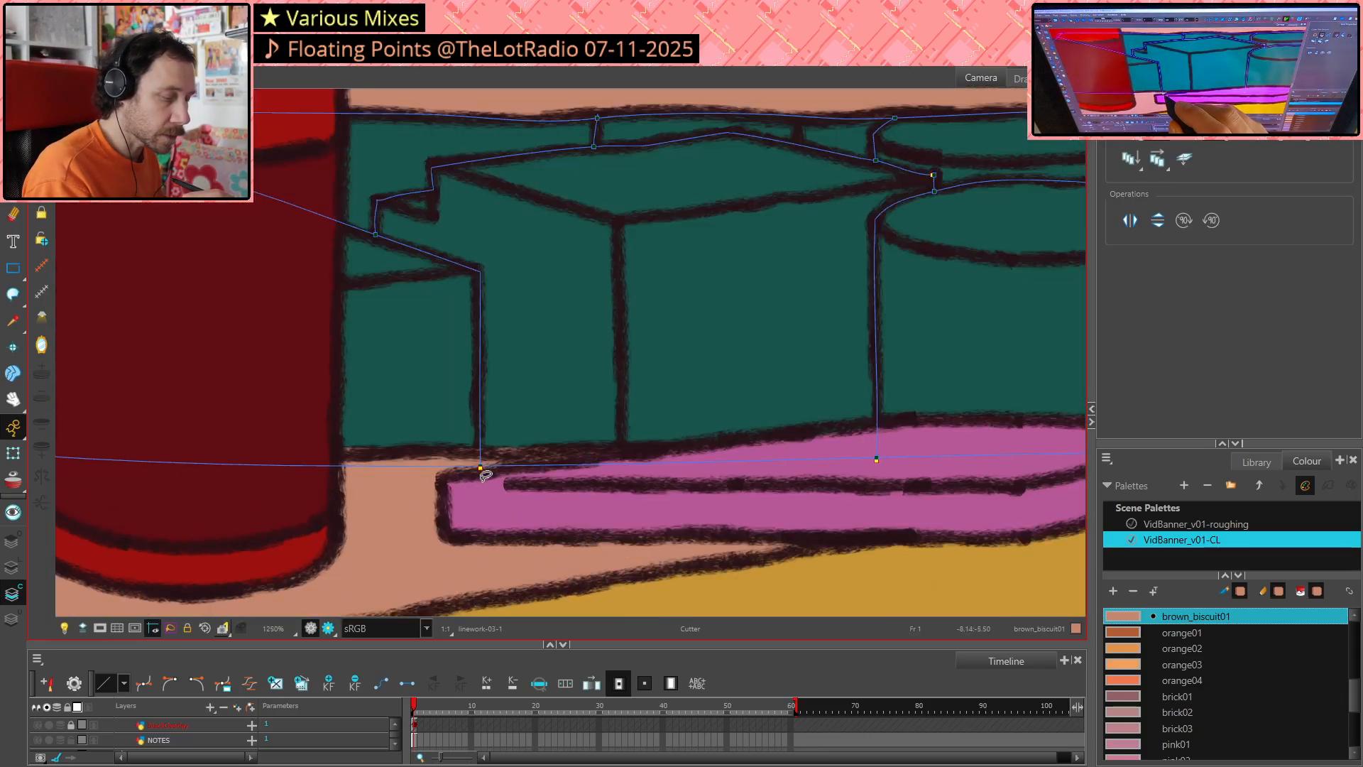
click(486, 474)
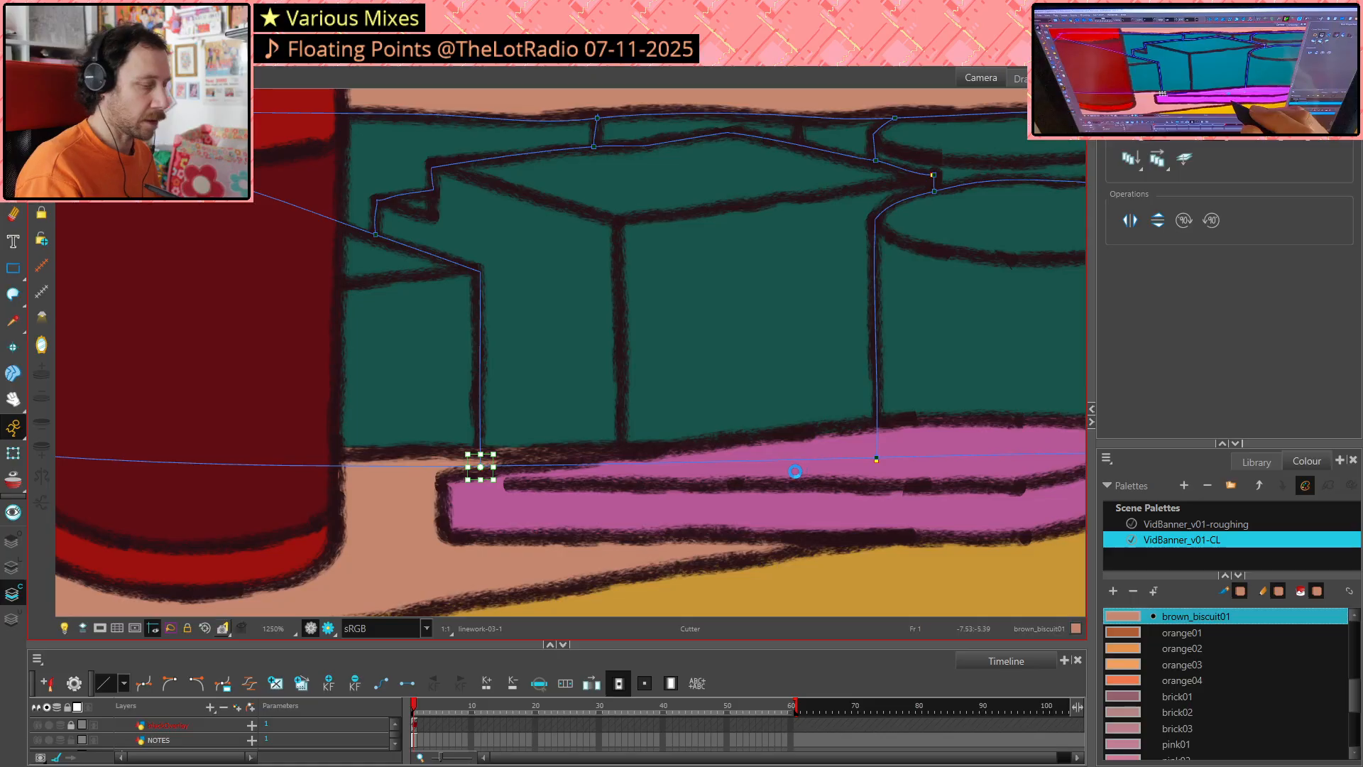
scroll(796, 470, down, 7)
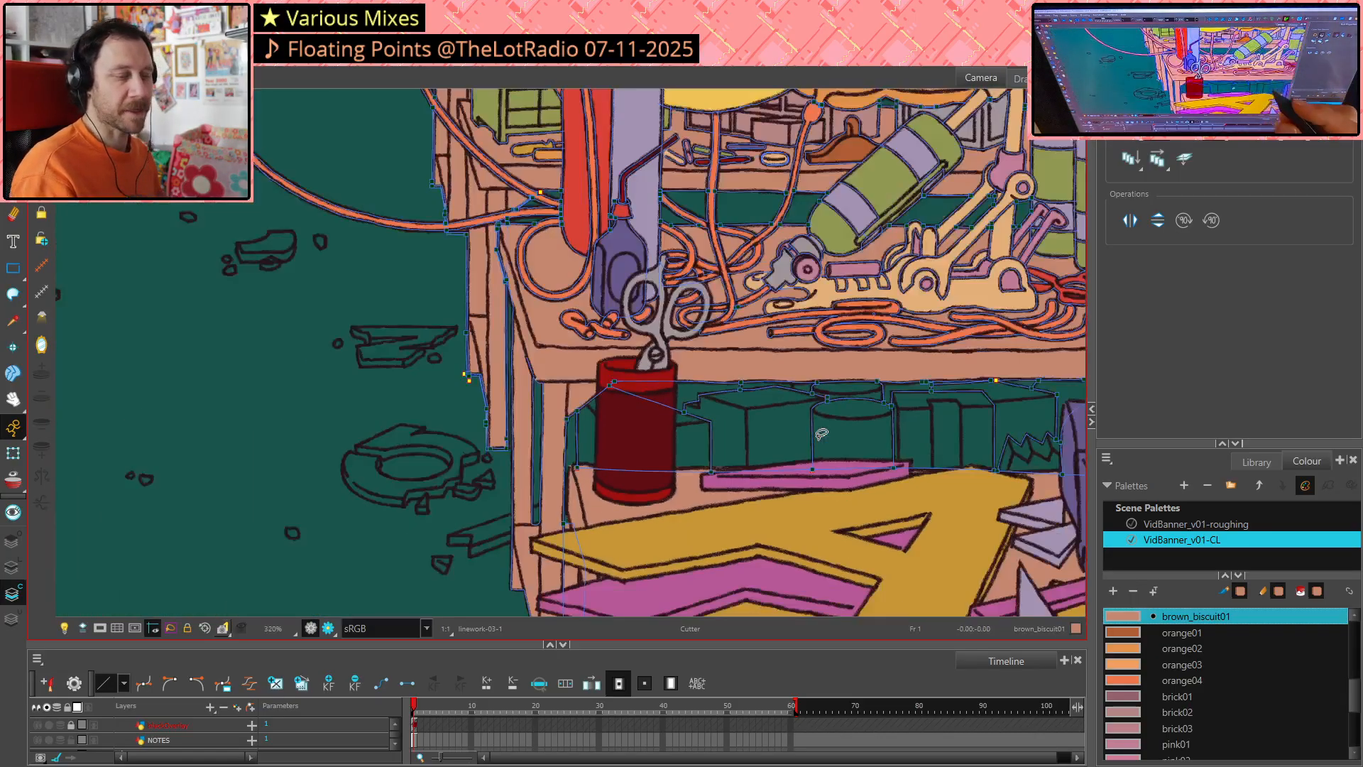
scroll(843, 381, up, 3)
scroll(844, 381, up, 7)
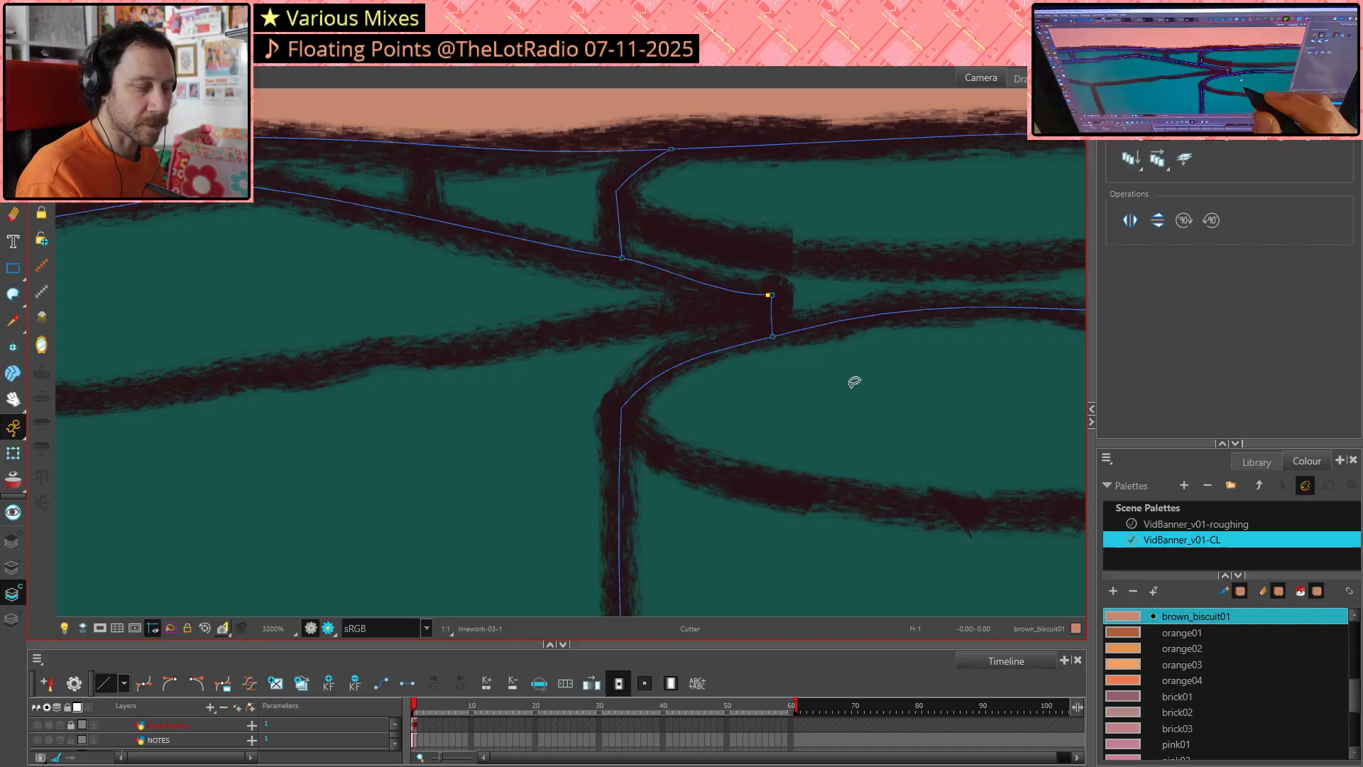
scroll(854, 384, down, 6)
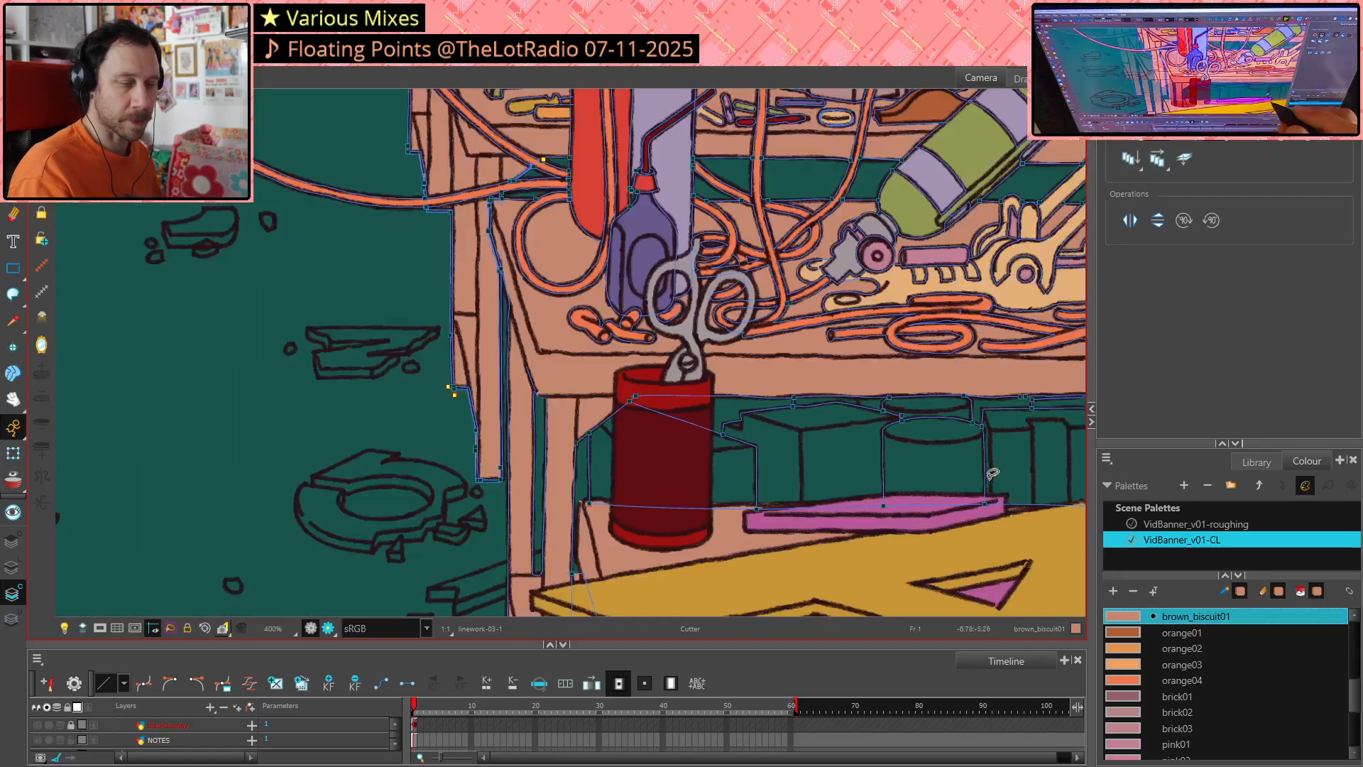
Trace the outer edges of the green box behind the triangular table bracket with the Stroke tool, on both sides of the leg
drag(993, 474, 371, 526)
scroll(390, 496, down, 3)
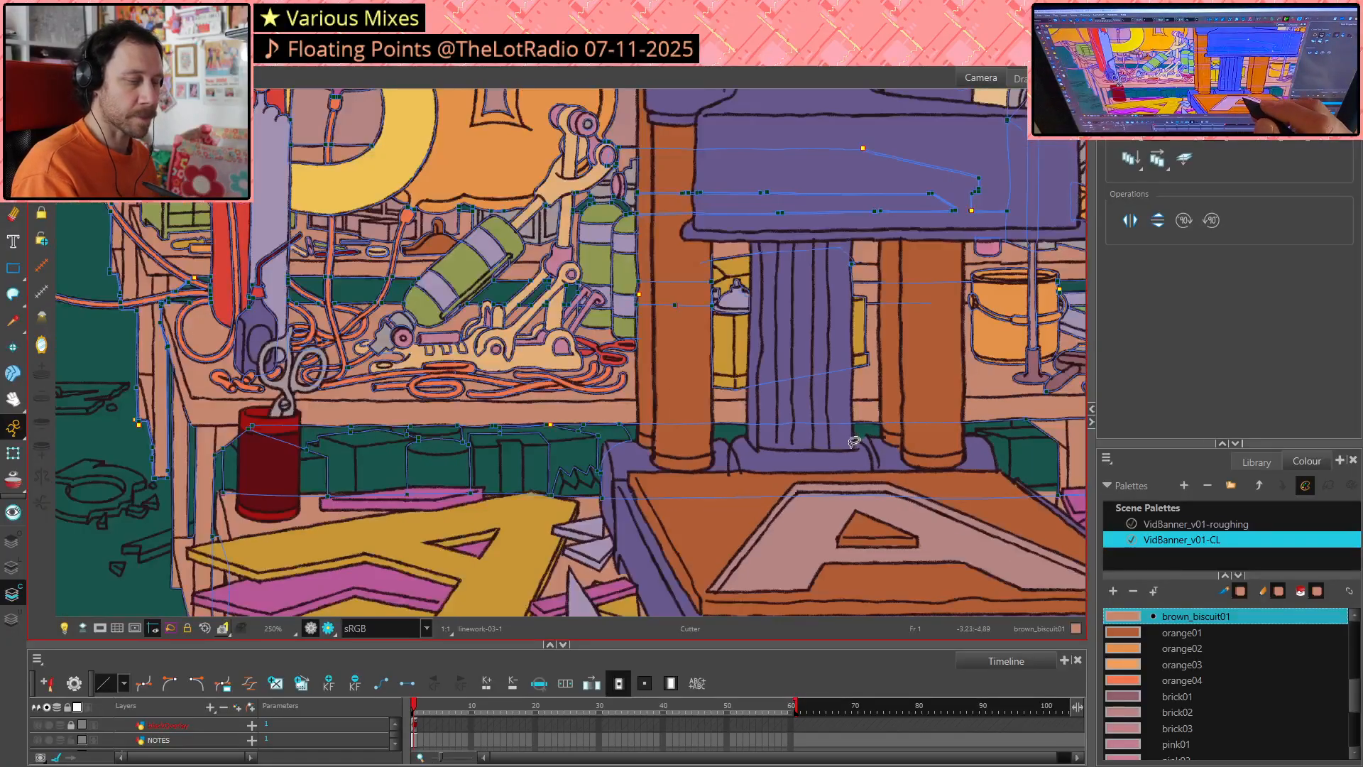
drag(913, 535, 565, 501)
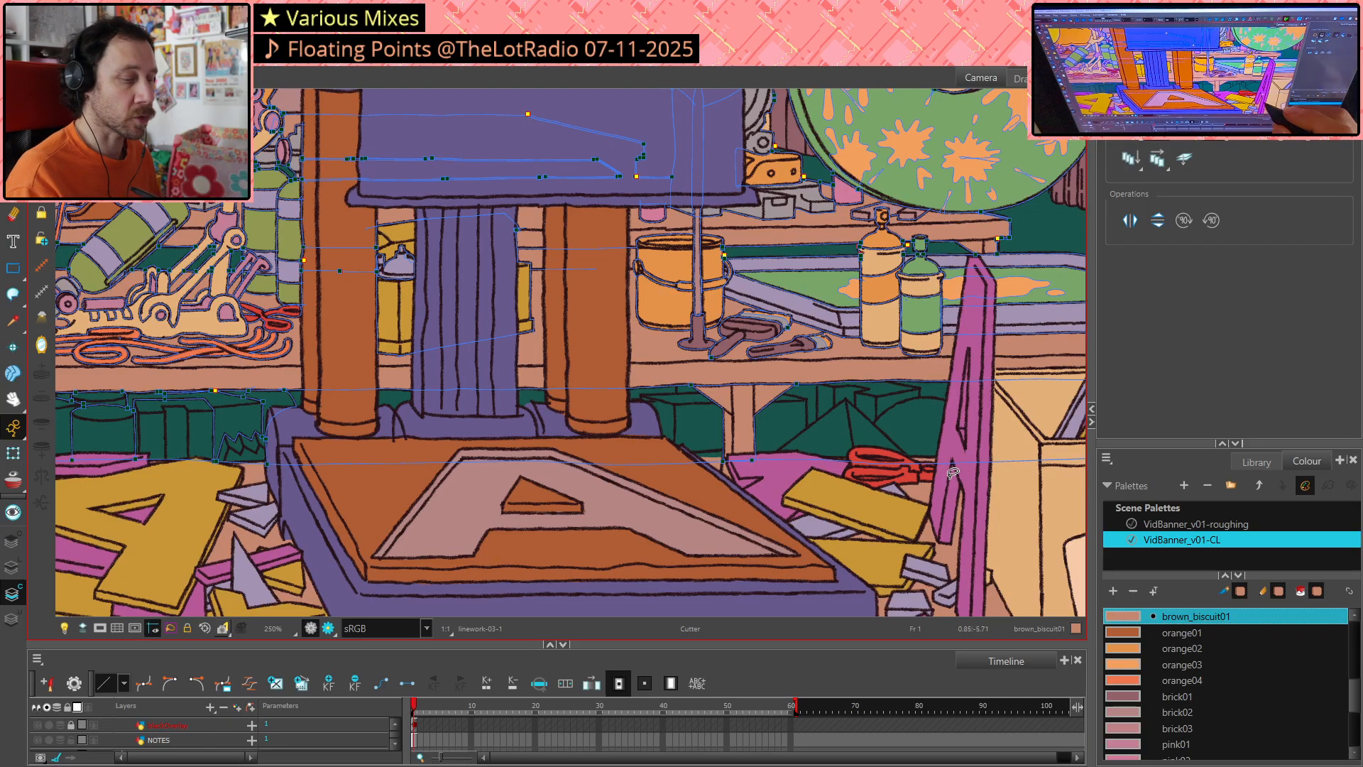
drag(924, 454, 826, 397)
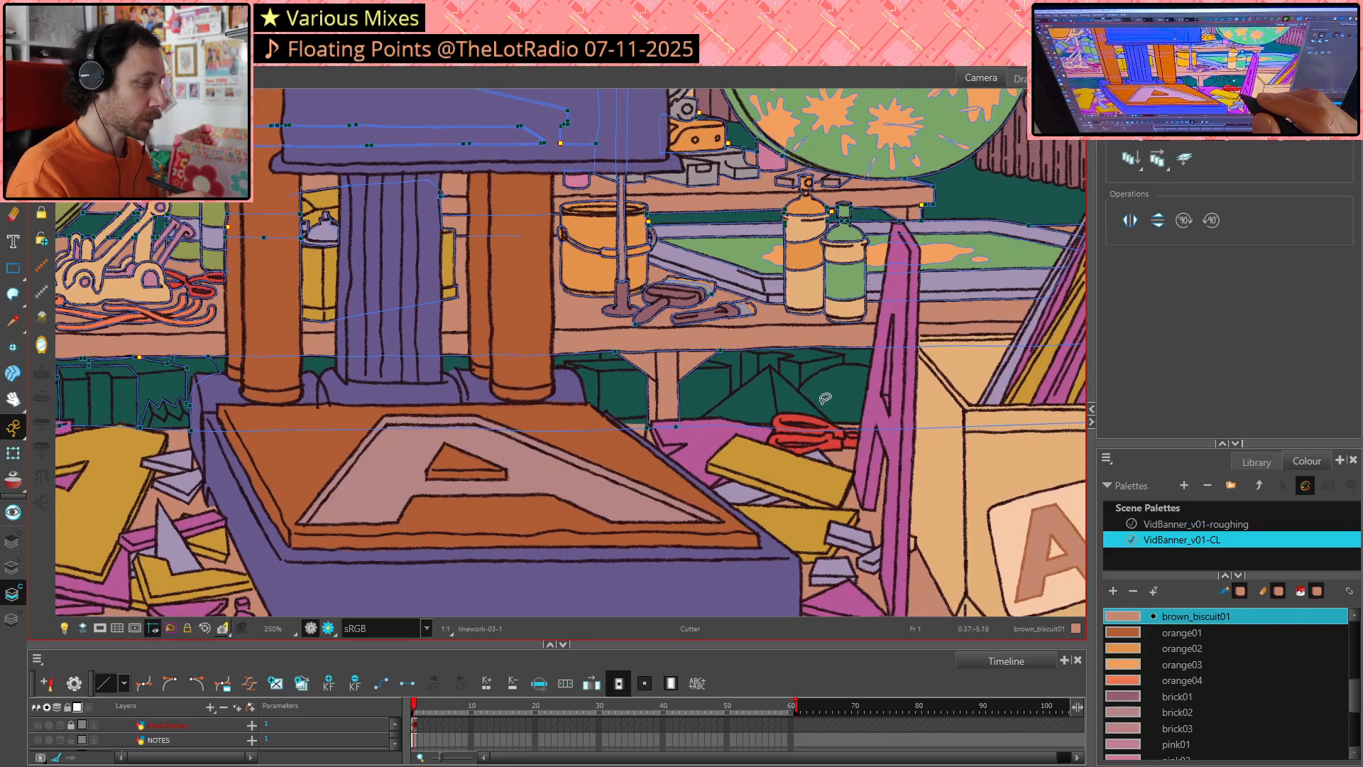
scroll(825, 398, up, 3)
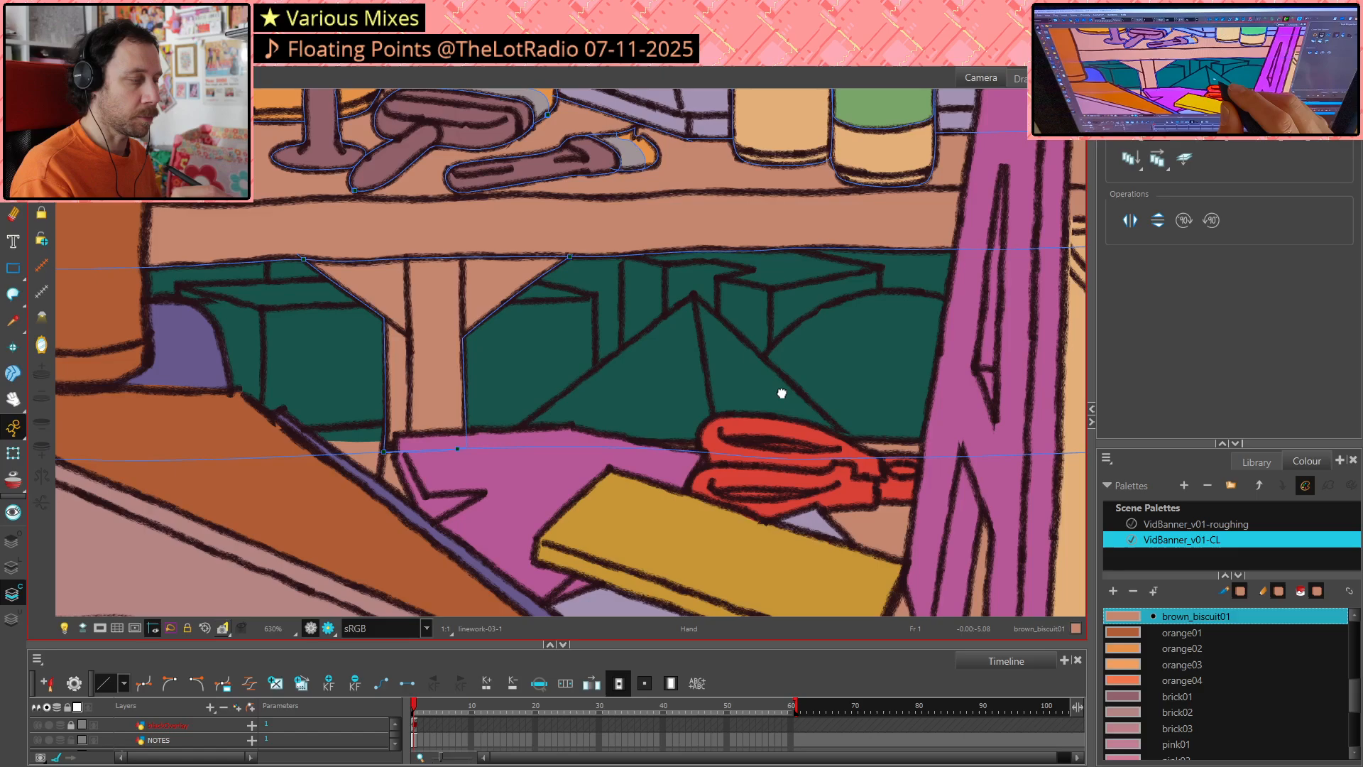
drag(779, 389, 913, 420)
scroll(908, 391, up, 1)
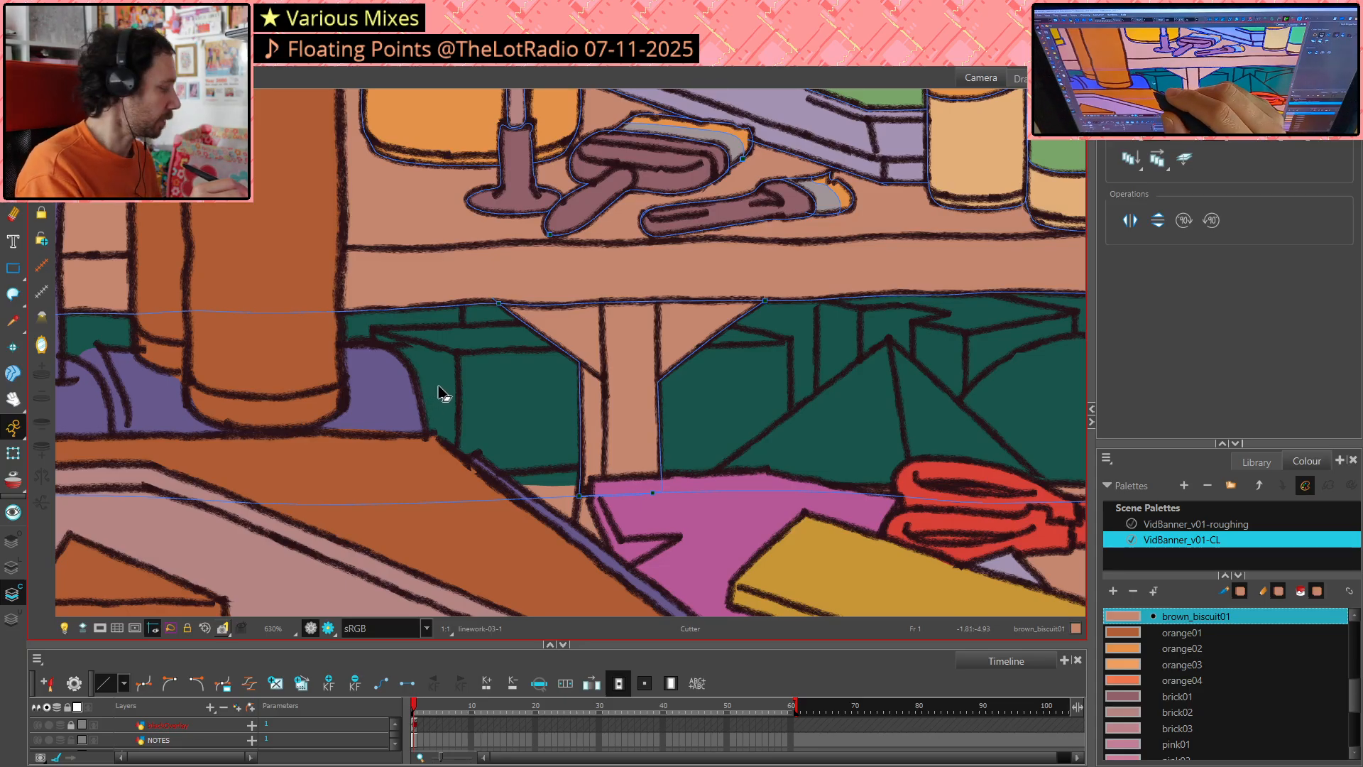
key(alt+v)
scroll(438, 391, down, 1)
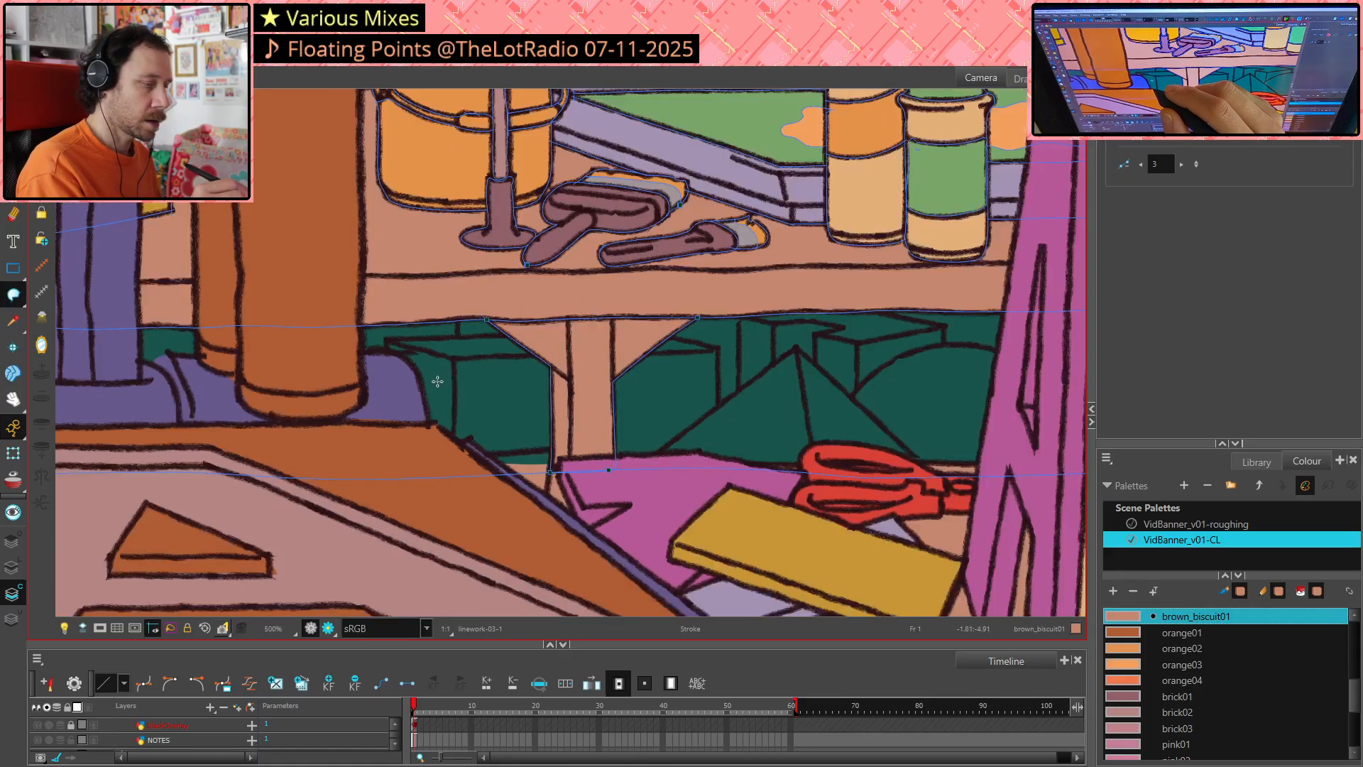
scroll(436, 384, up, 2)
scroll(436, 384, up, 1)
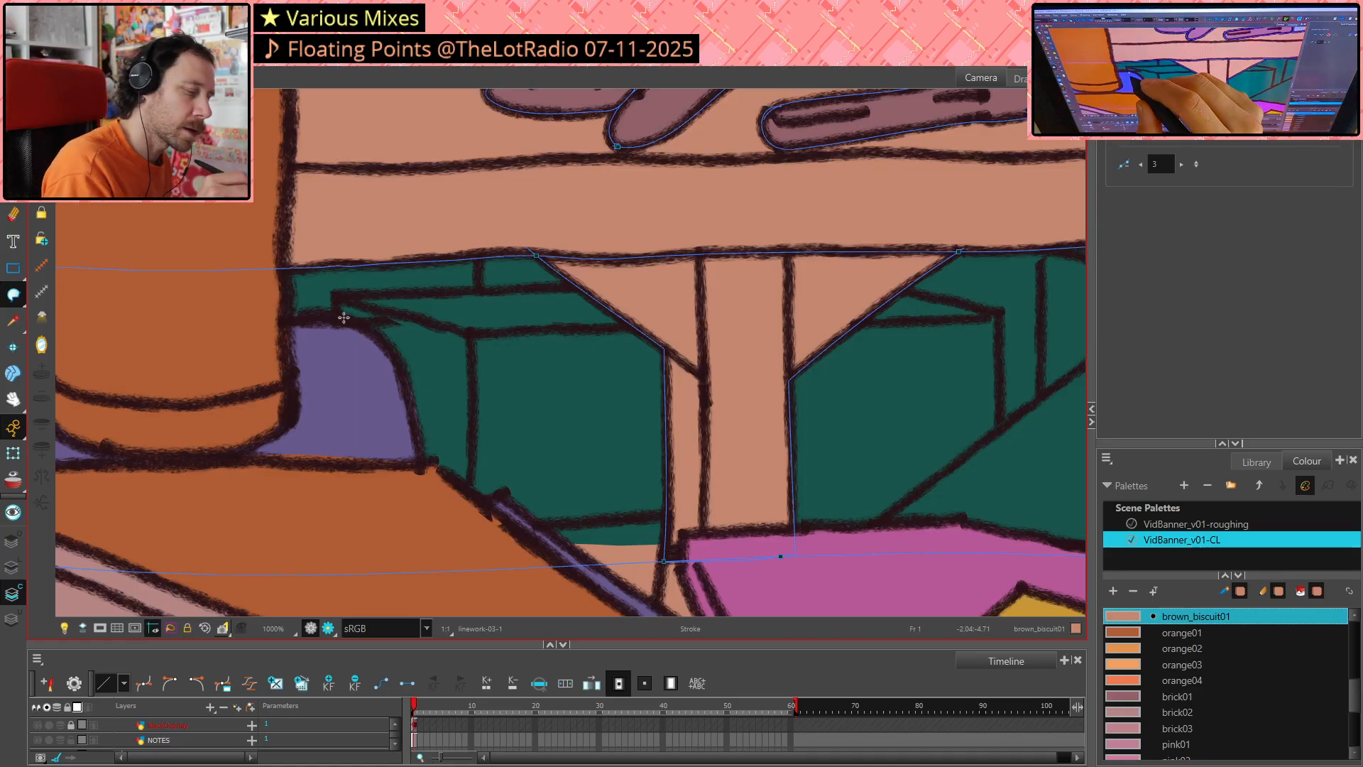
drag(336, 323, 337, 349)
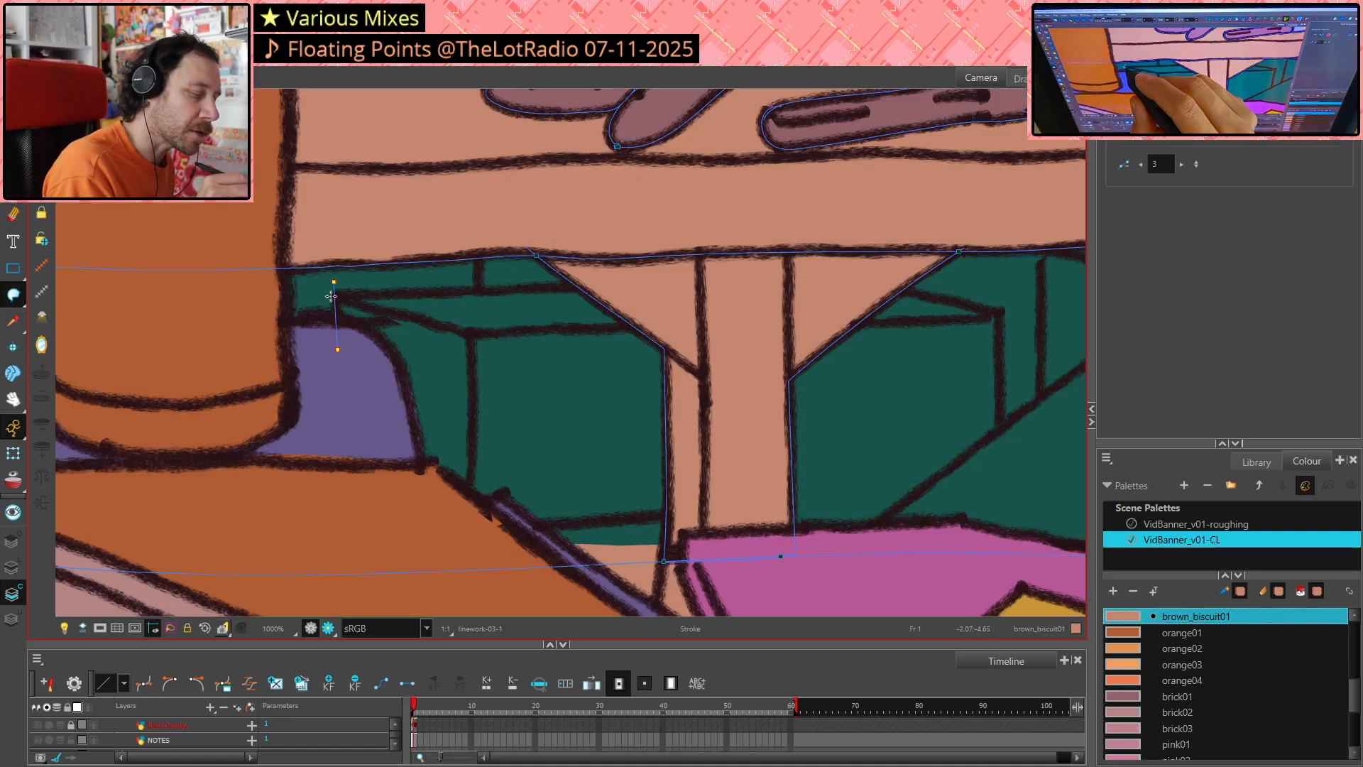
drag(334, 297, 578, 286)
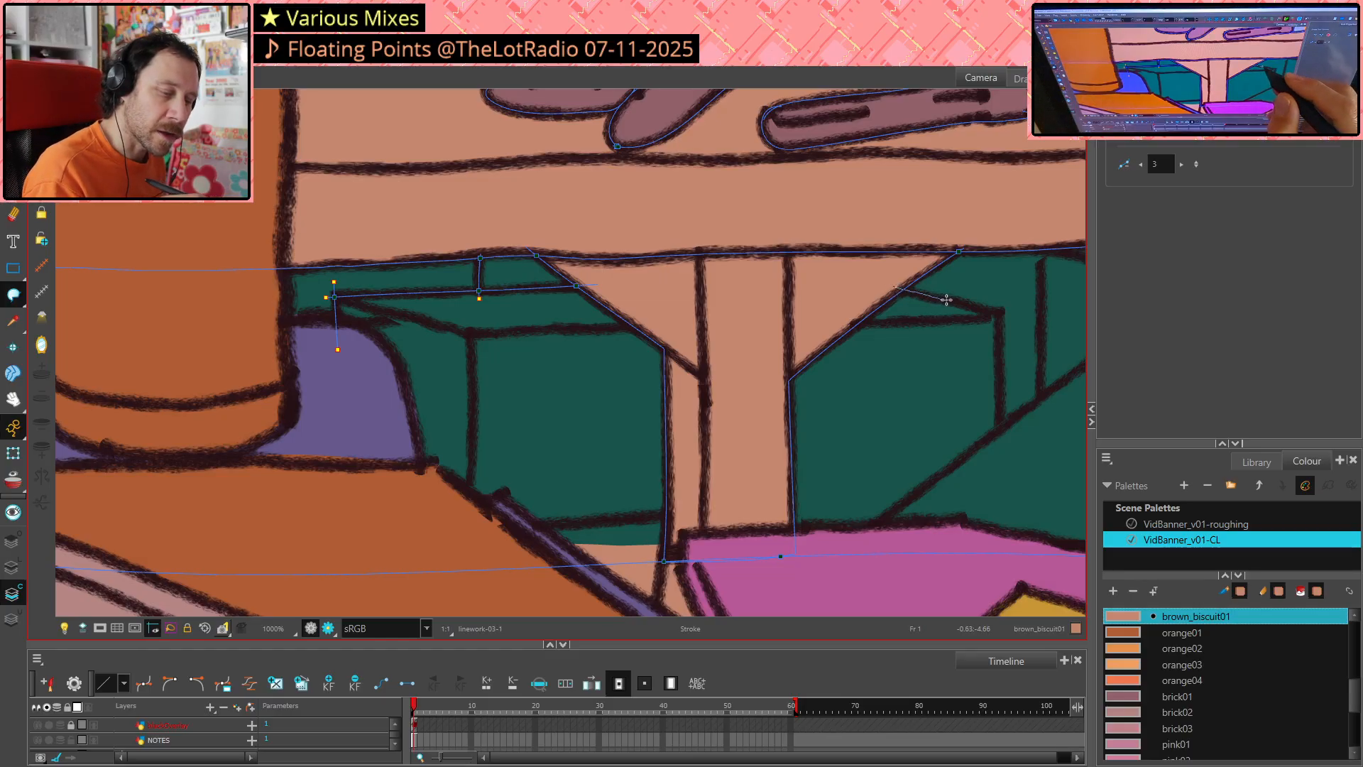
mouse_move(947, 299)
mouse_down()
mouse_move(1014, 309)
mouse_move(998, 313)
mouse_move(1001, 387)
mouse_up()
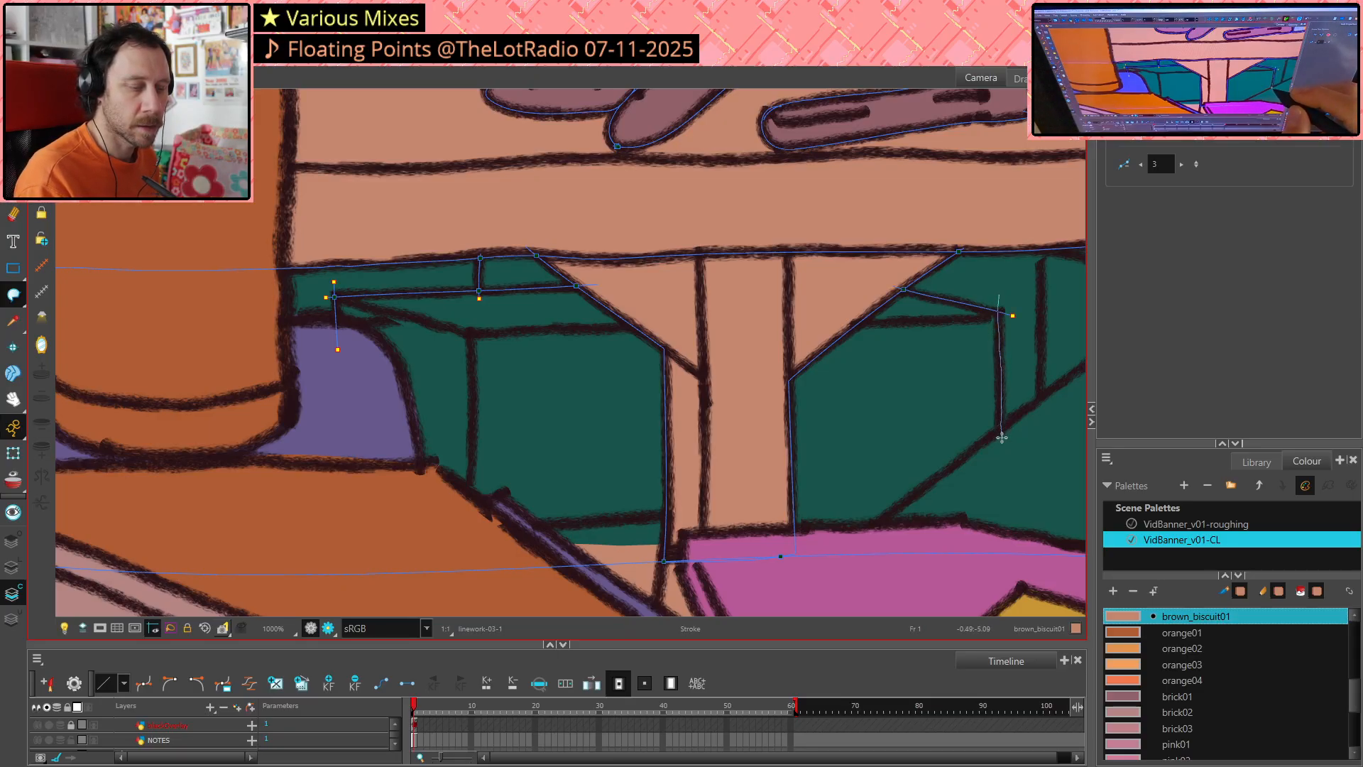
drag(1002, 438, 1002, 441)
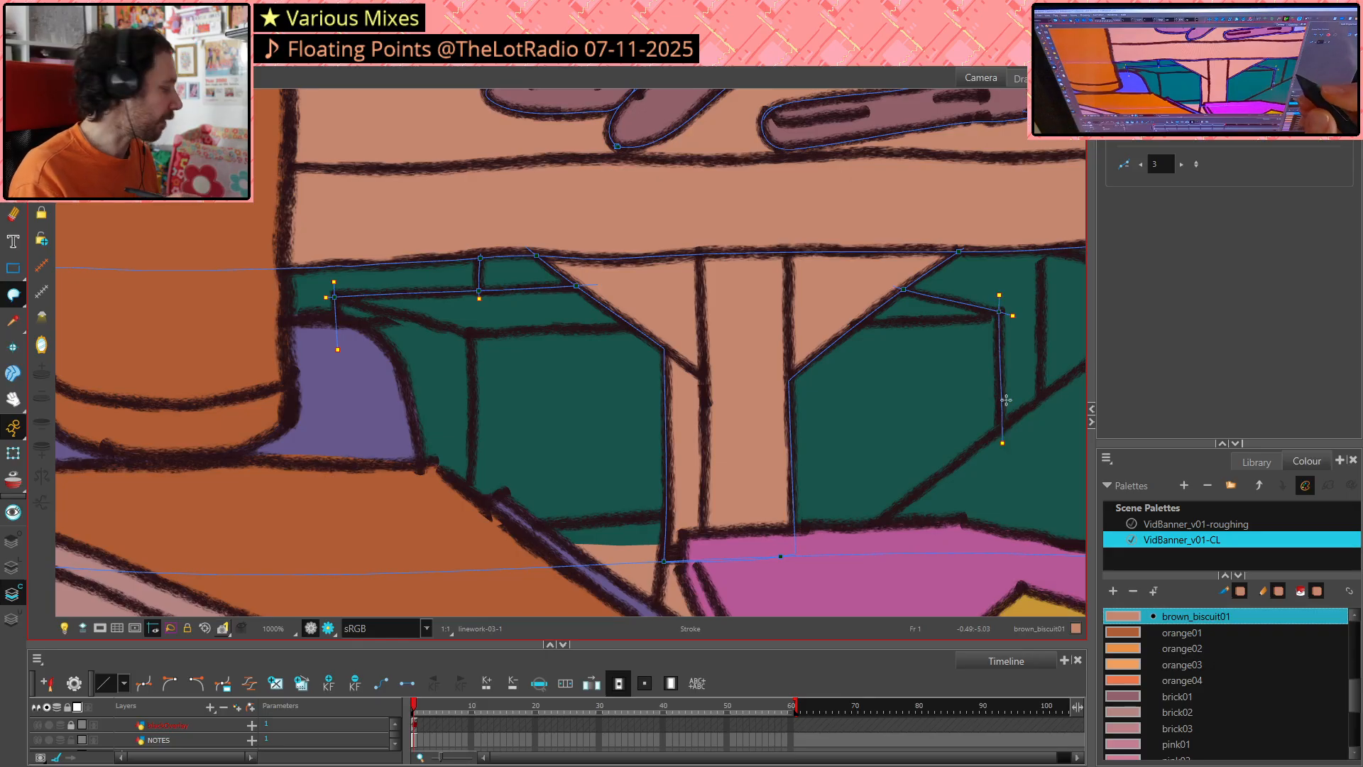
Cut off the overshooting ends at the upper corners and junction of the traced box strokes beside the table bracket
key(alt+t)
drag(320, 275, 344, 310)
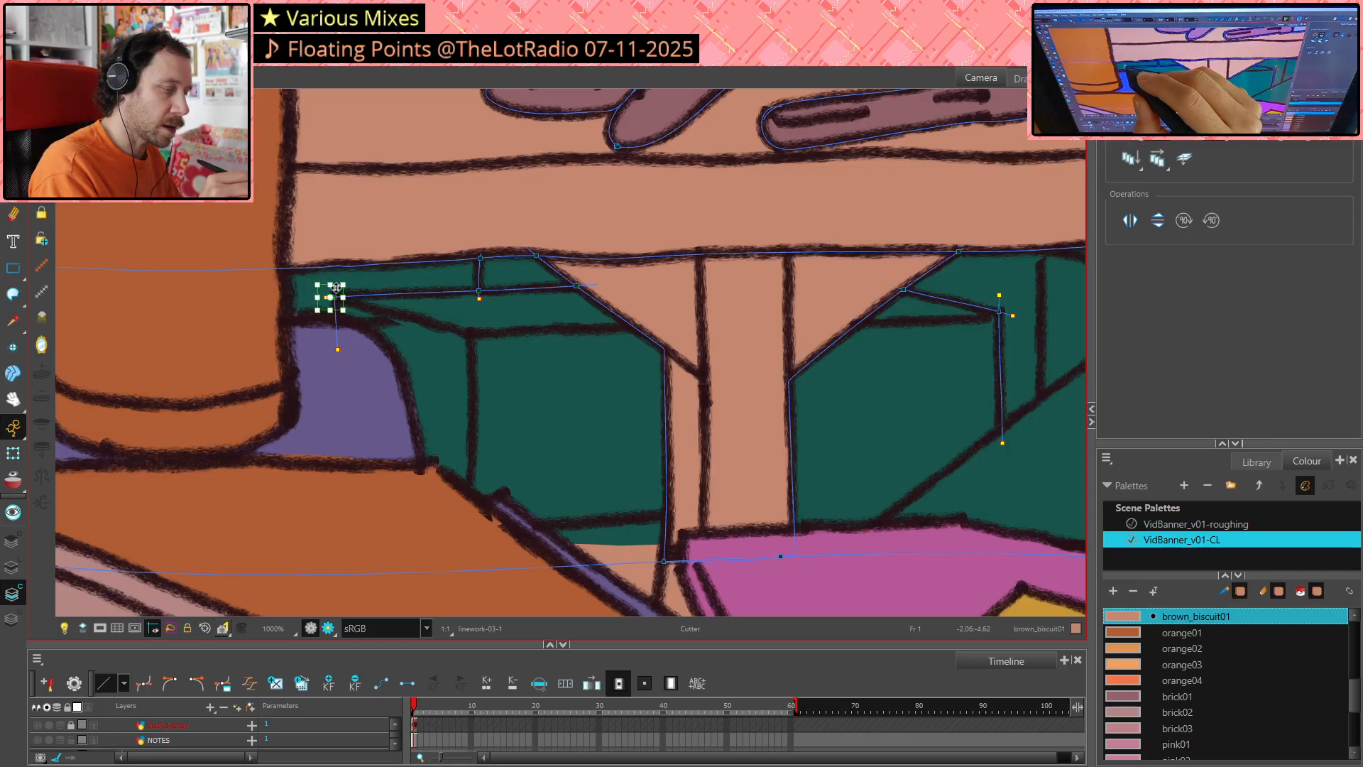
drag(466, 281, 493, 308)
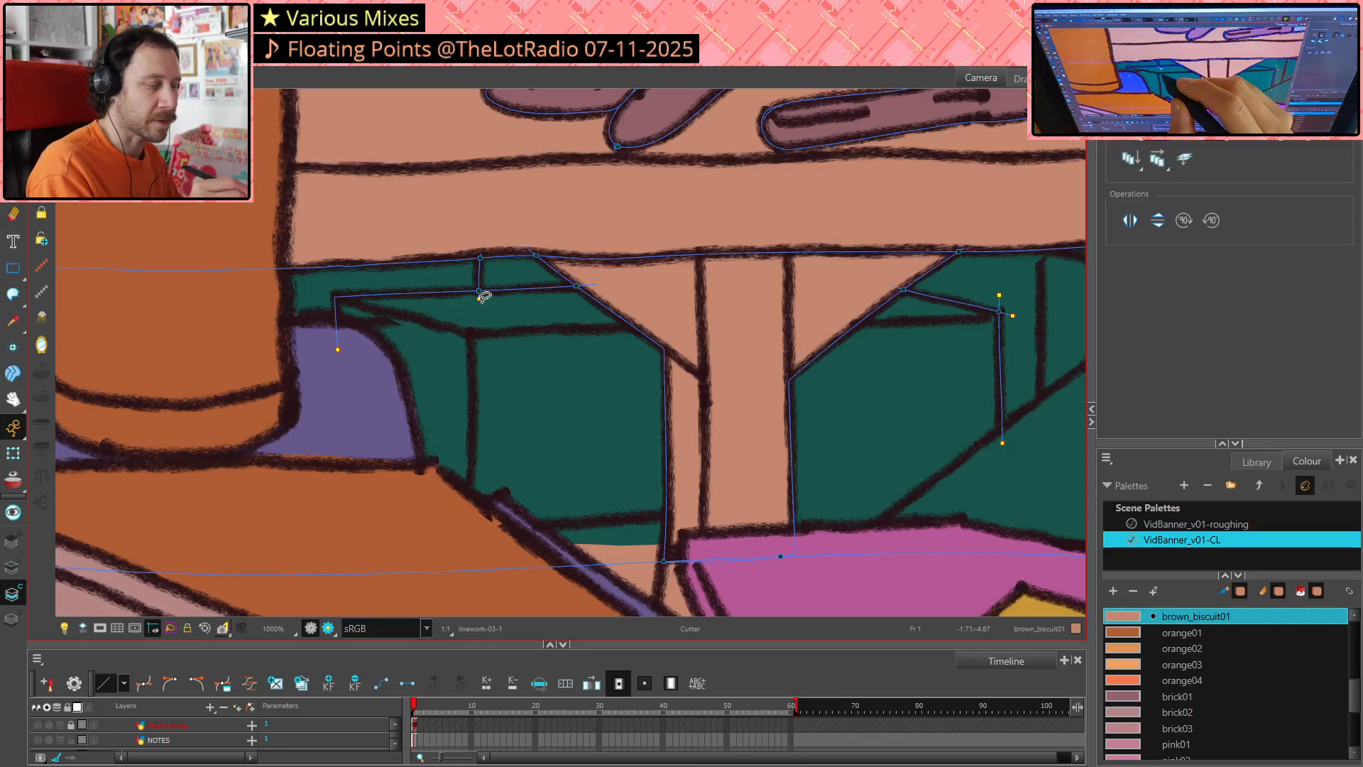
drag(984, 288, 1021, 327)
click(1051, 531)
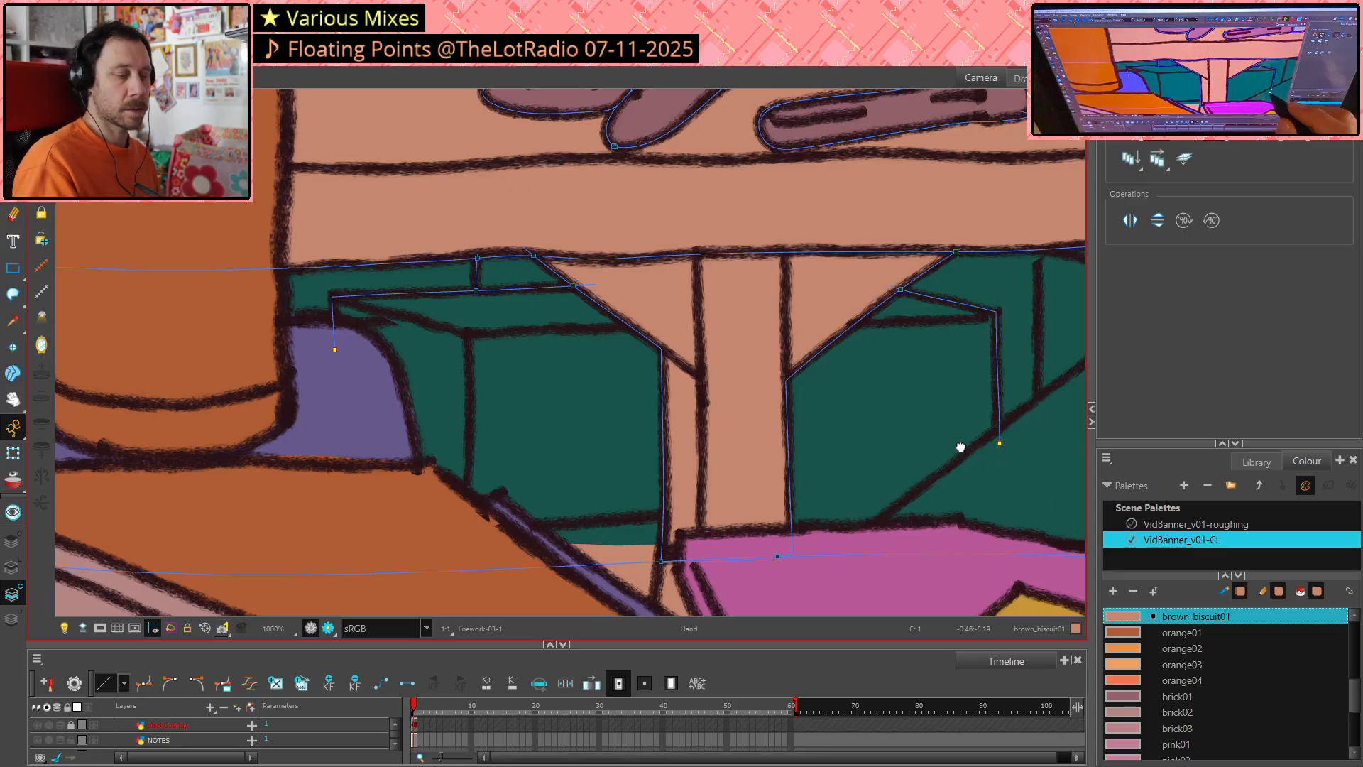
Trace both slopes of the green pyramid and the vertical box edge behind its left slope with the Stroke tool
drag(962, 447, 774, 371)
scroll(774, 372, down, 5)
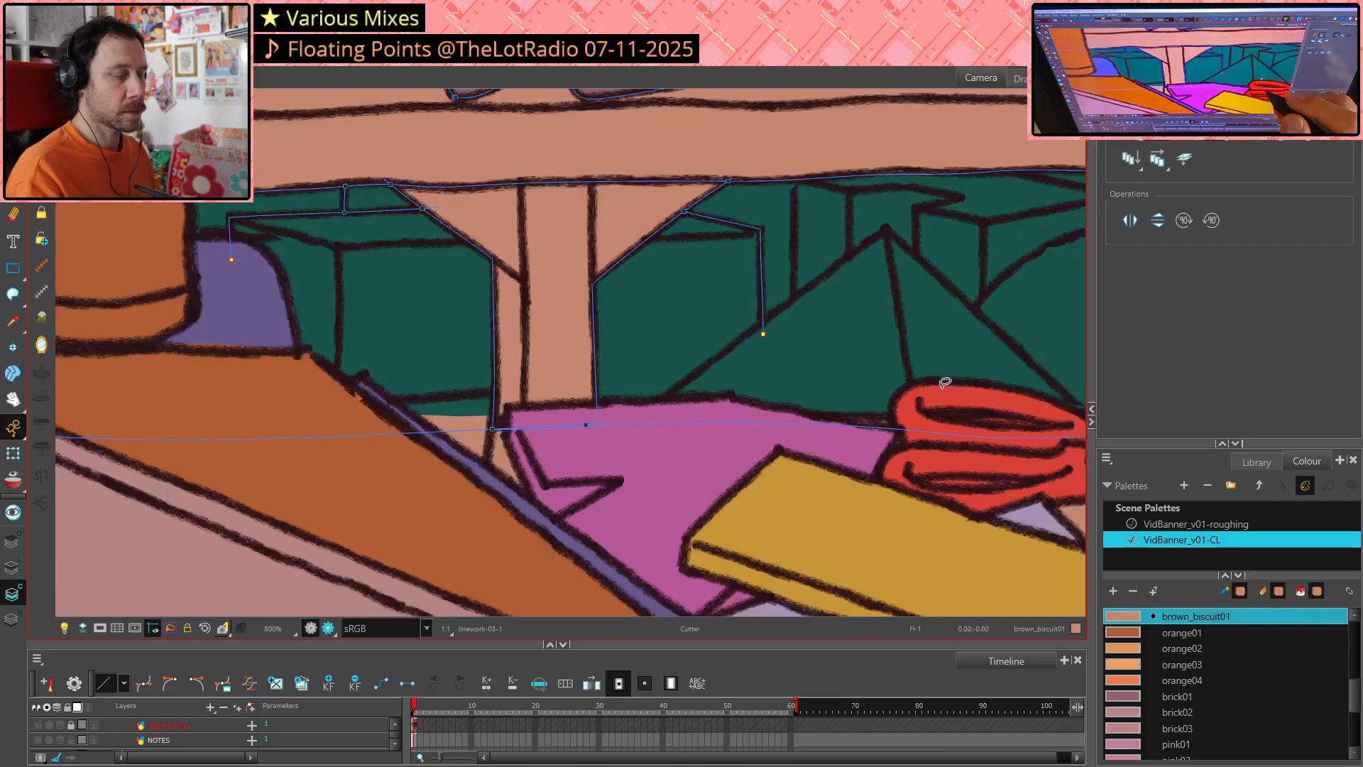
scroll(950, 380, down, 1)
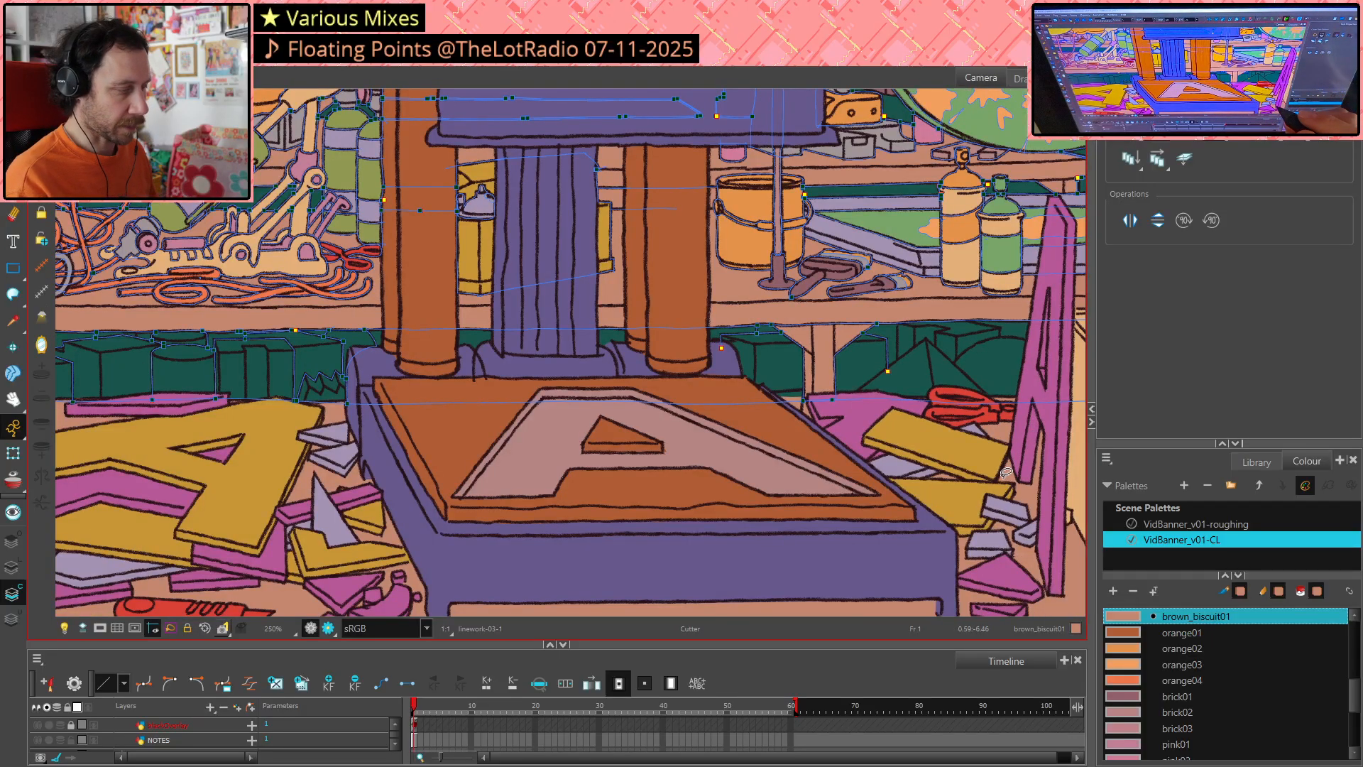
scroll(1007, 472, up, 3)
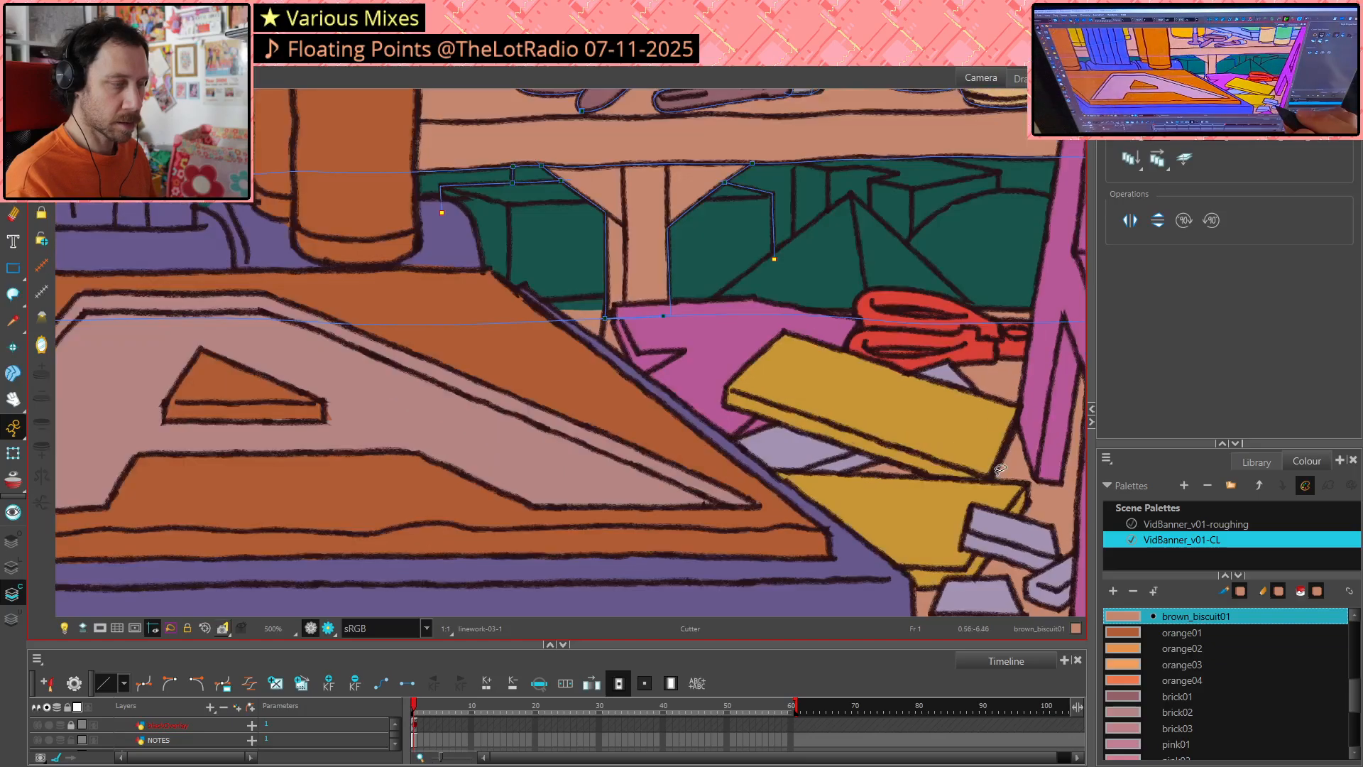
drag(907, 343, 816, 445)
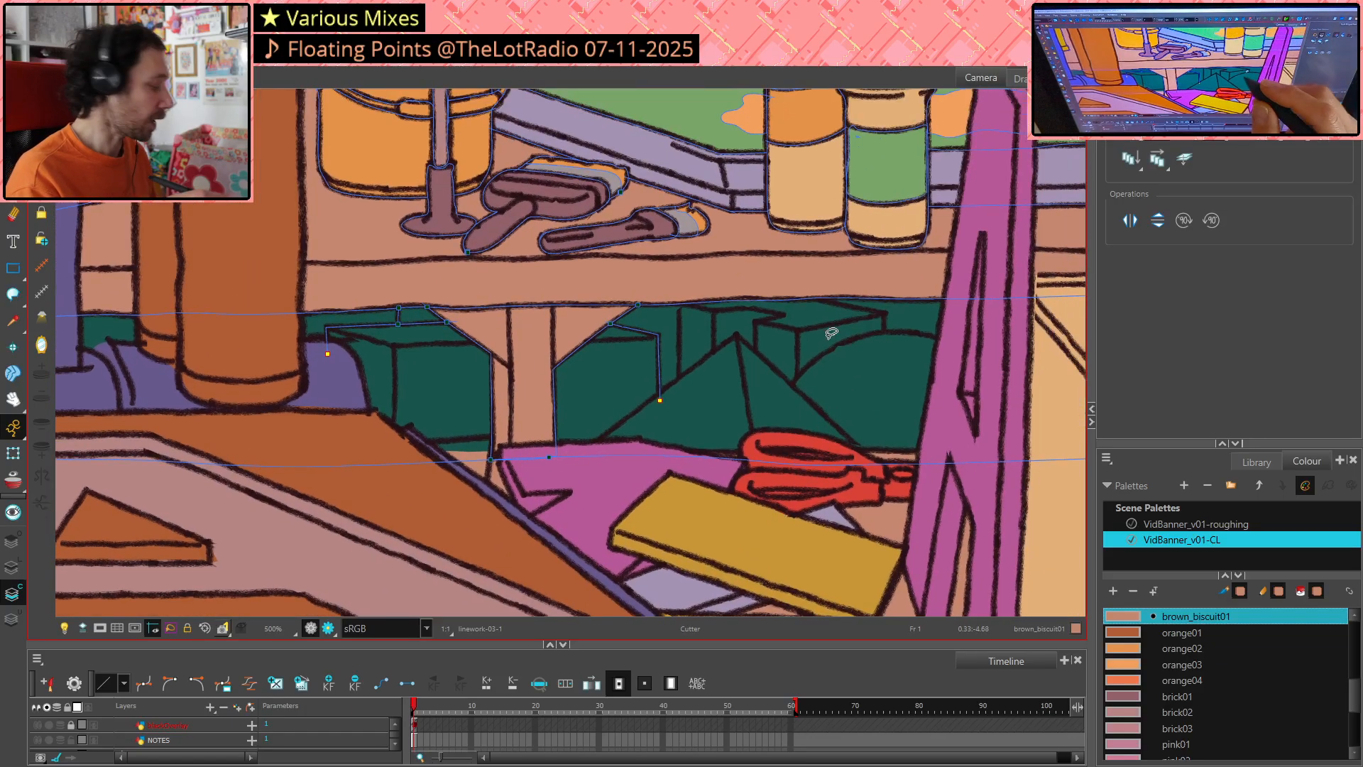
key(alt+4)
scroll(806, 398, up, 1)
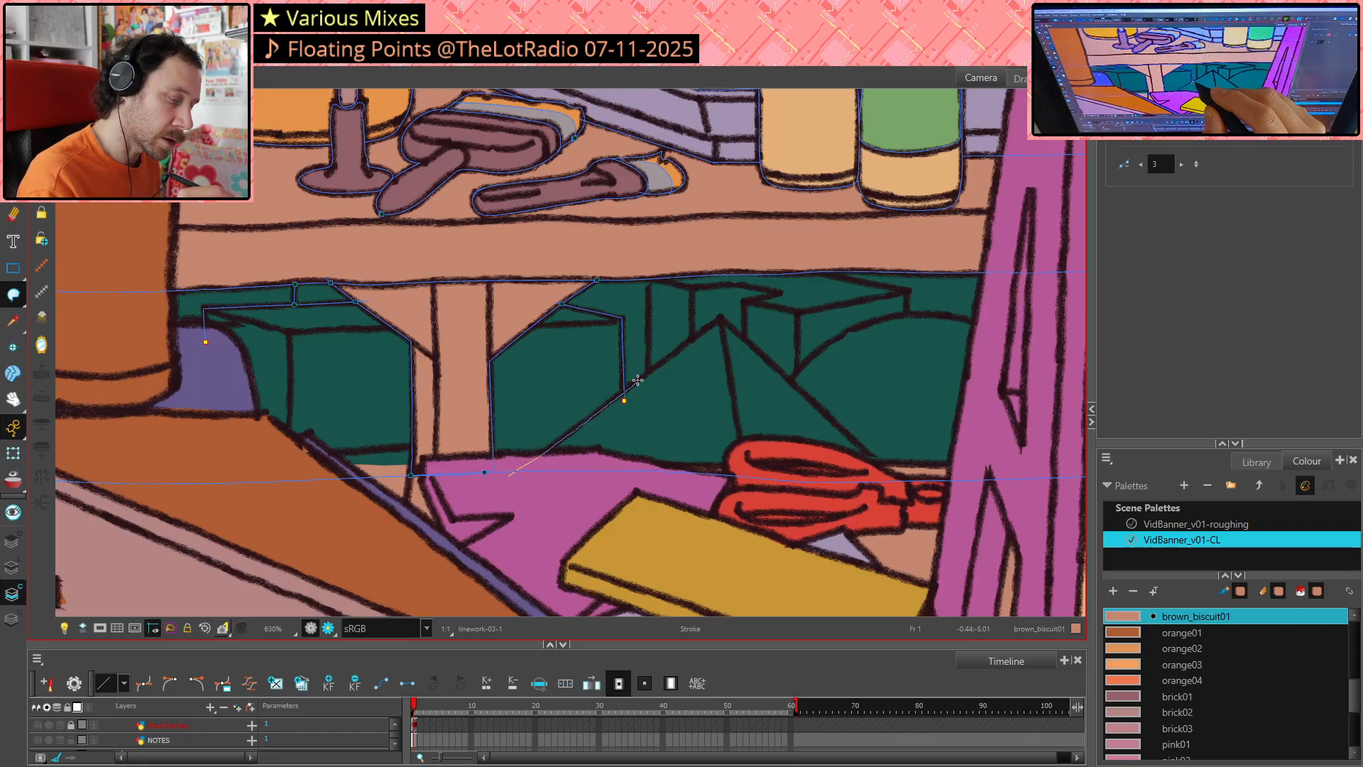
double_click(733, 309)
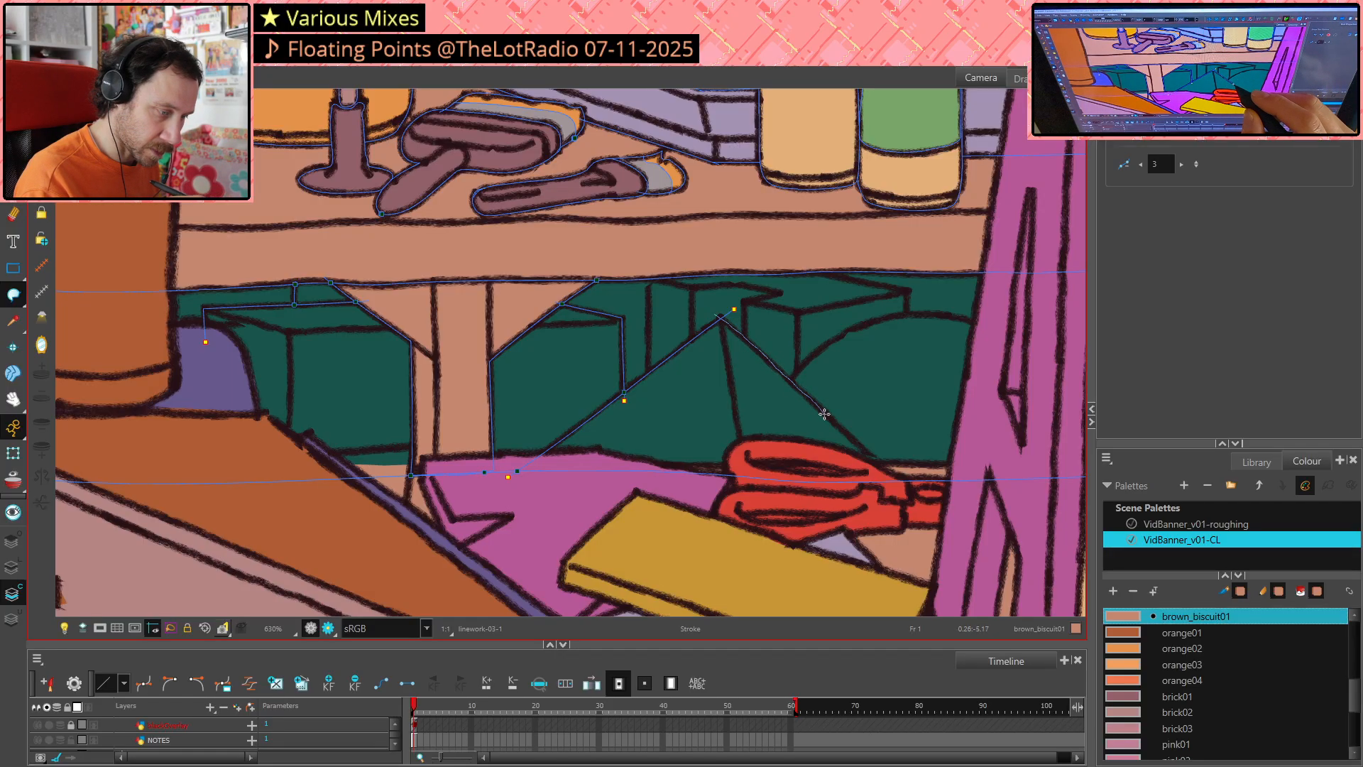
double_click(898, 483)
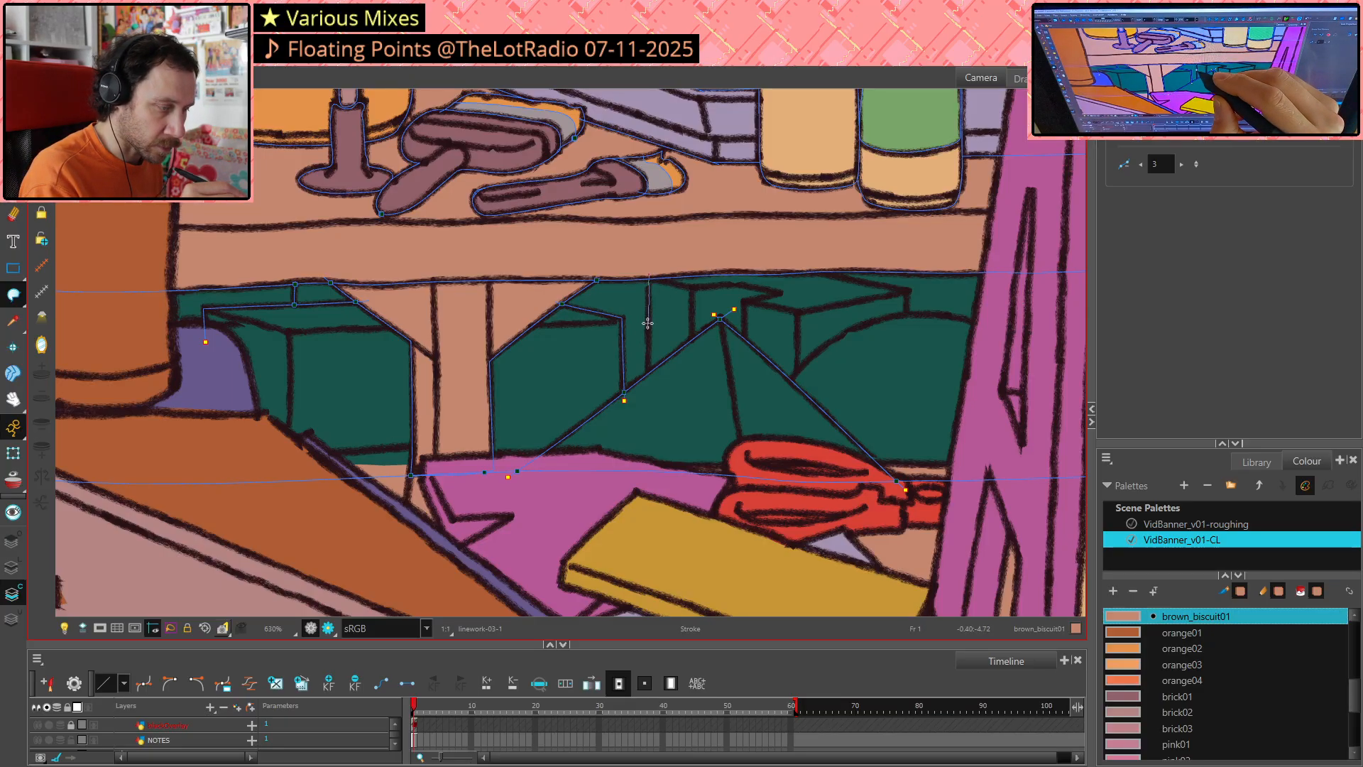
double_click(647, 374)
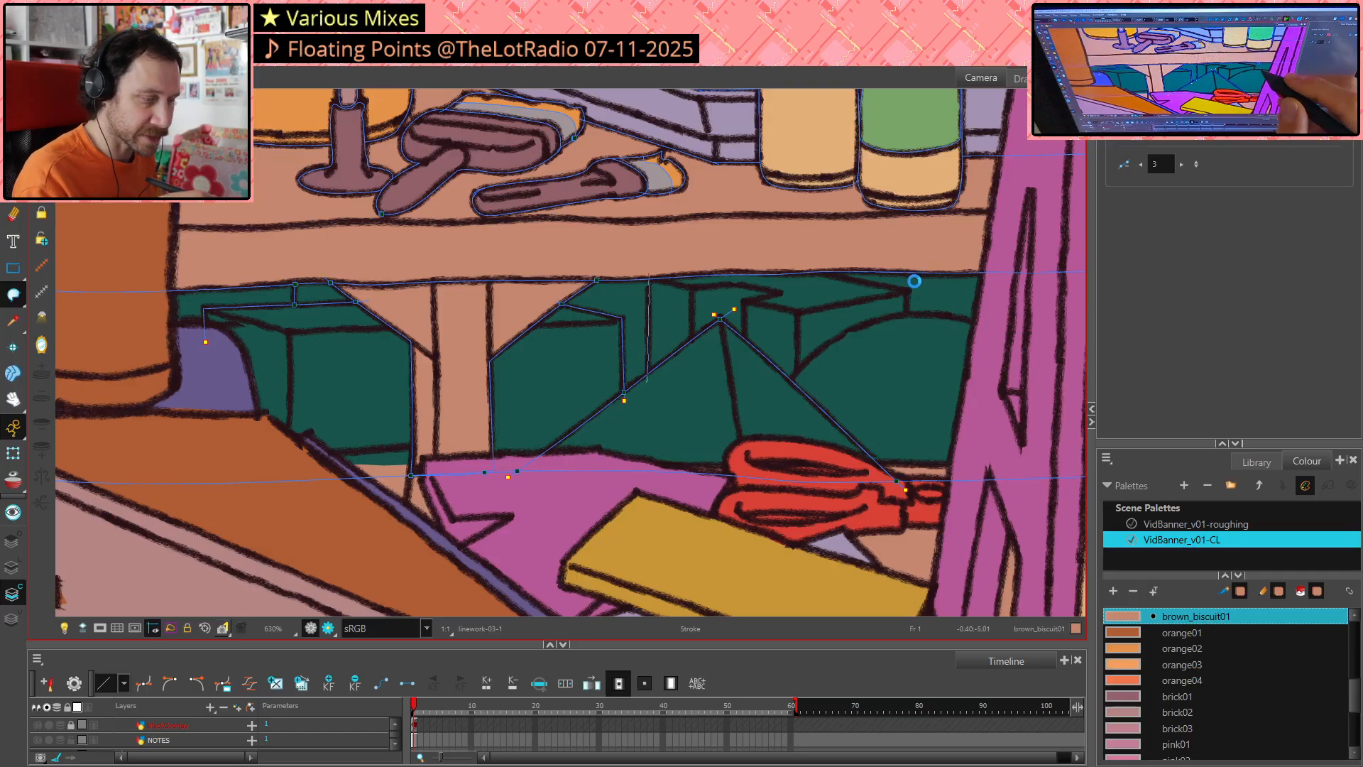
Trace the curved top of the green dome from the pyramid's right slope to the upright magenta letter
click(779, 398)
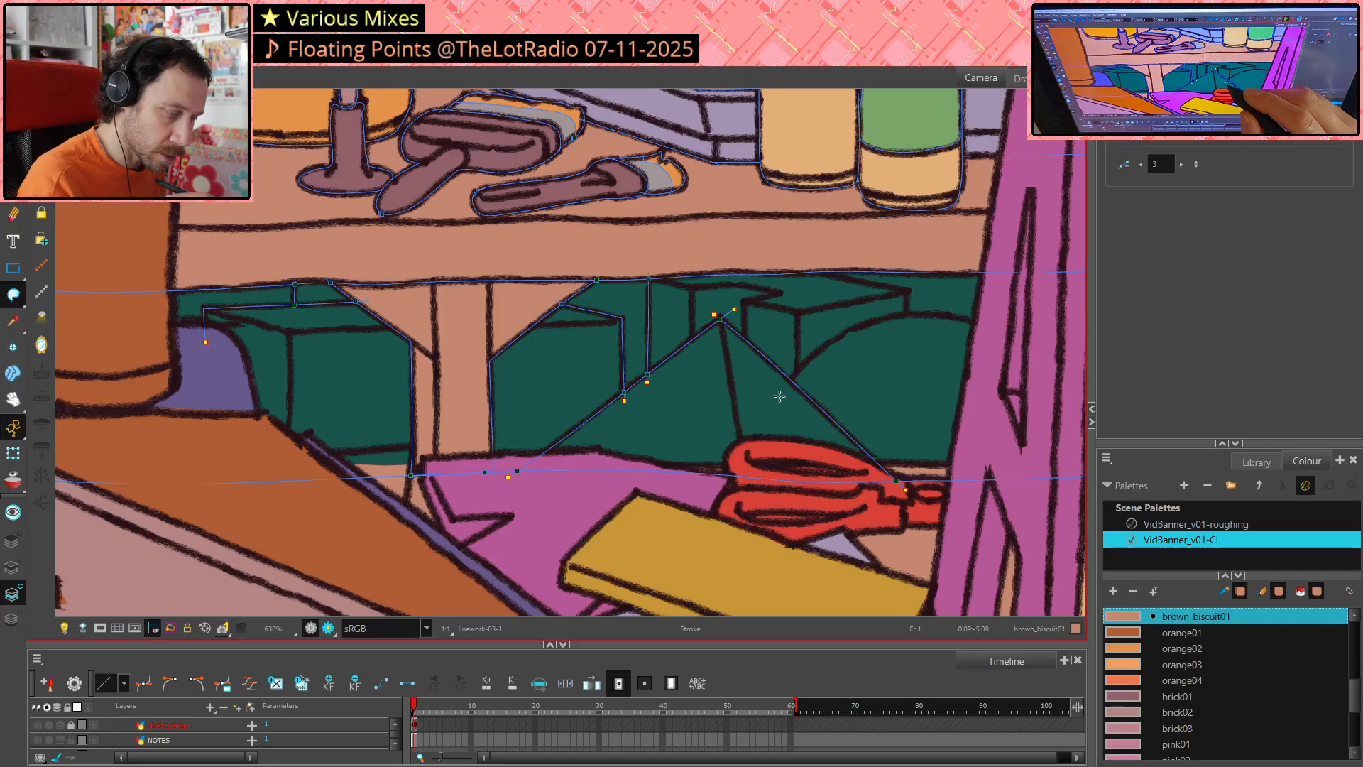
double_click(810, 362)
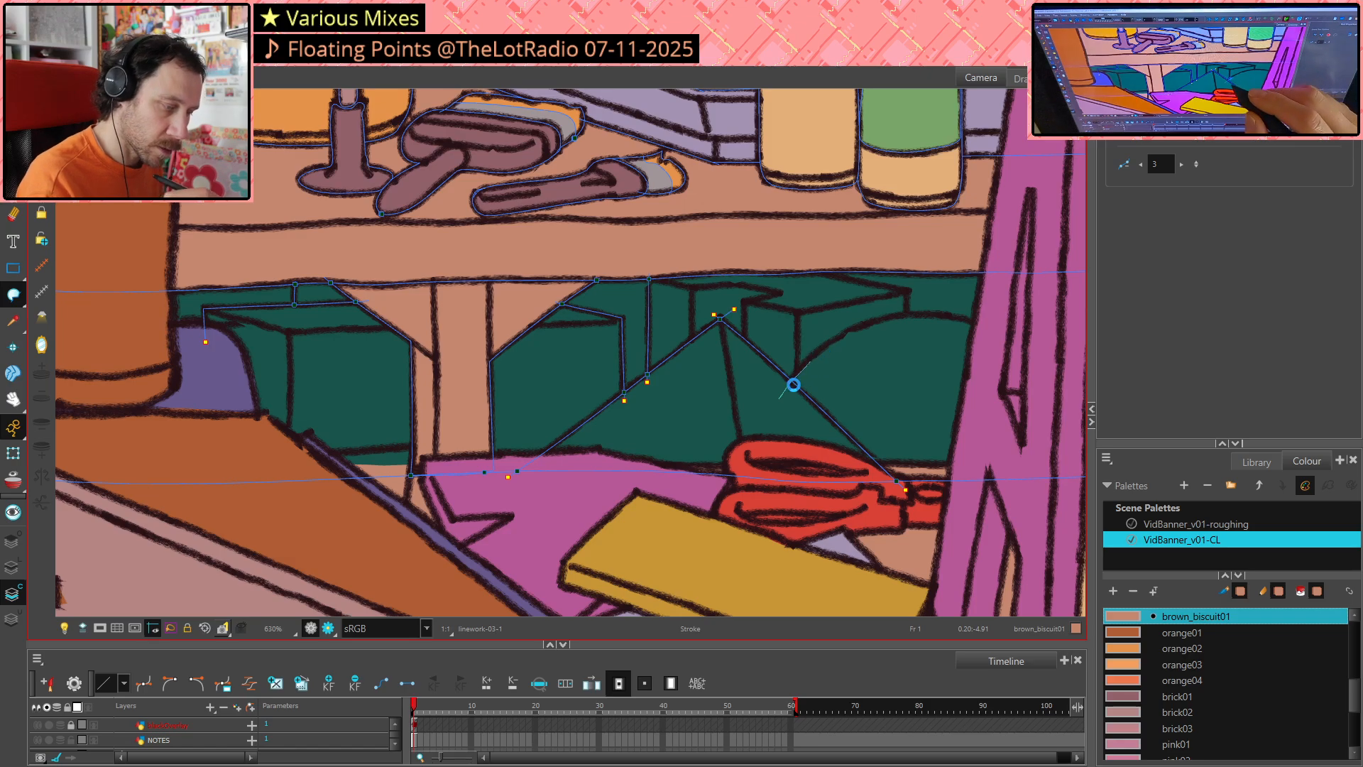
key(ctrl+z)
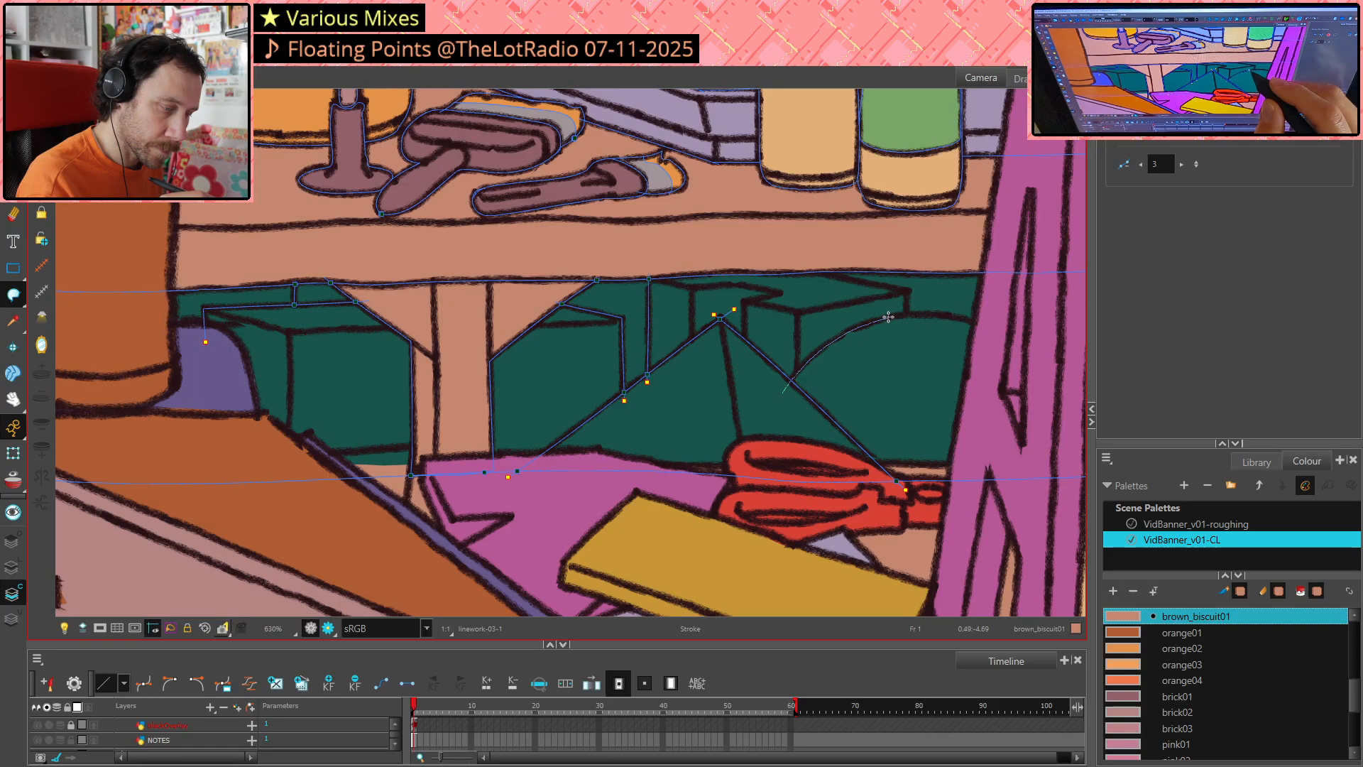
drag(924, 312, 973, 320)
drag(1066, 357, 1067, 360)
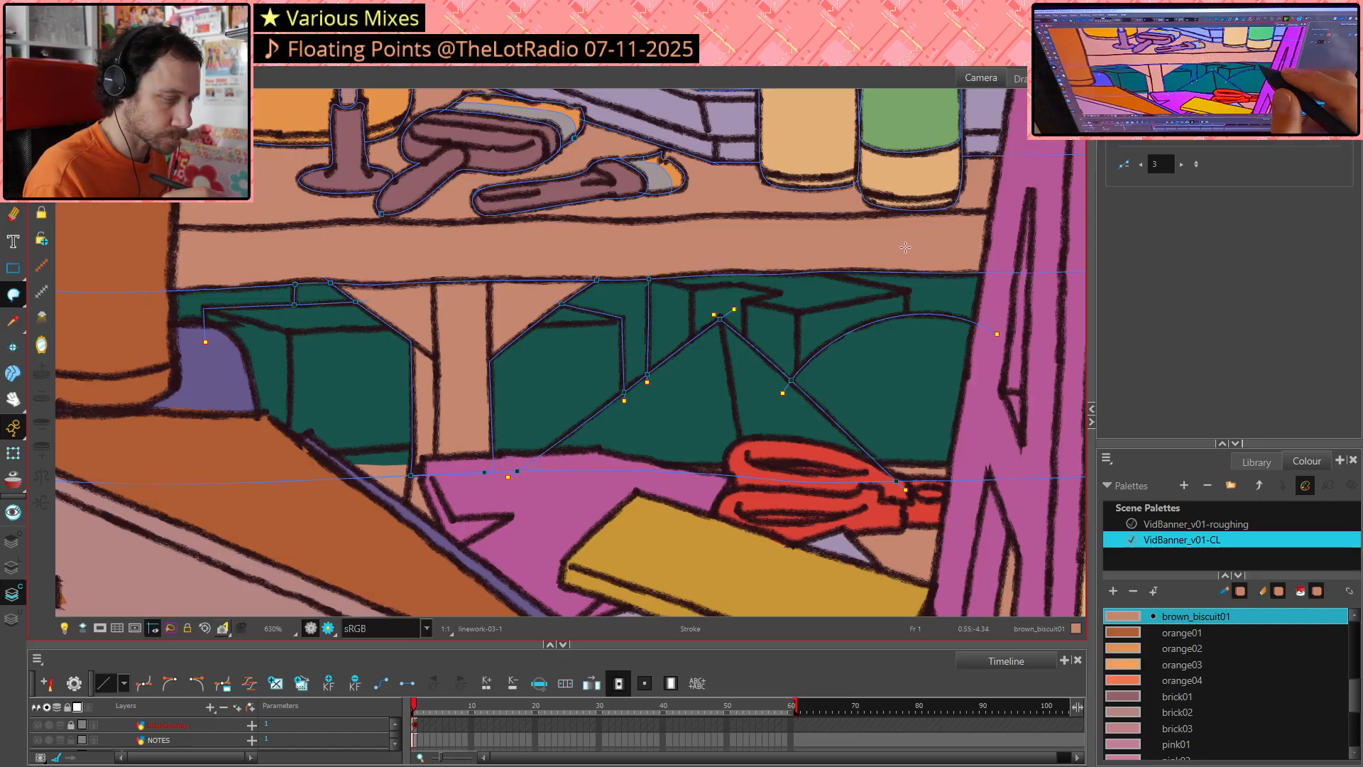
Trace the upper edge and far side of the green box above the dome, and cut off the side edge's overshooting ends
drag(797, 269, 920, 293)
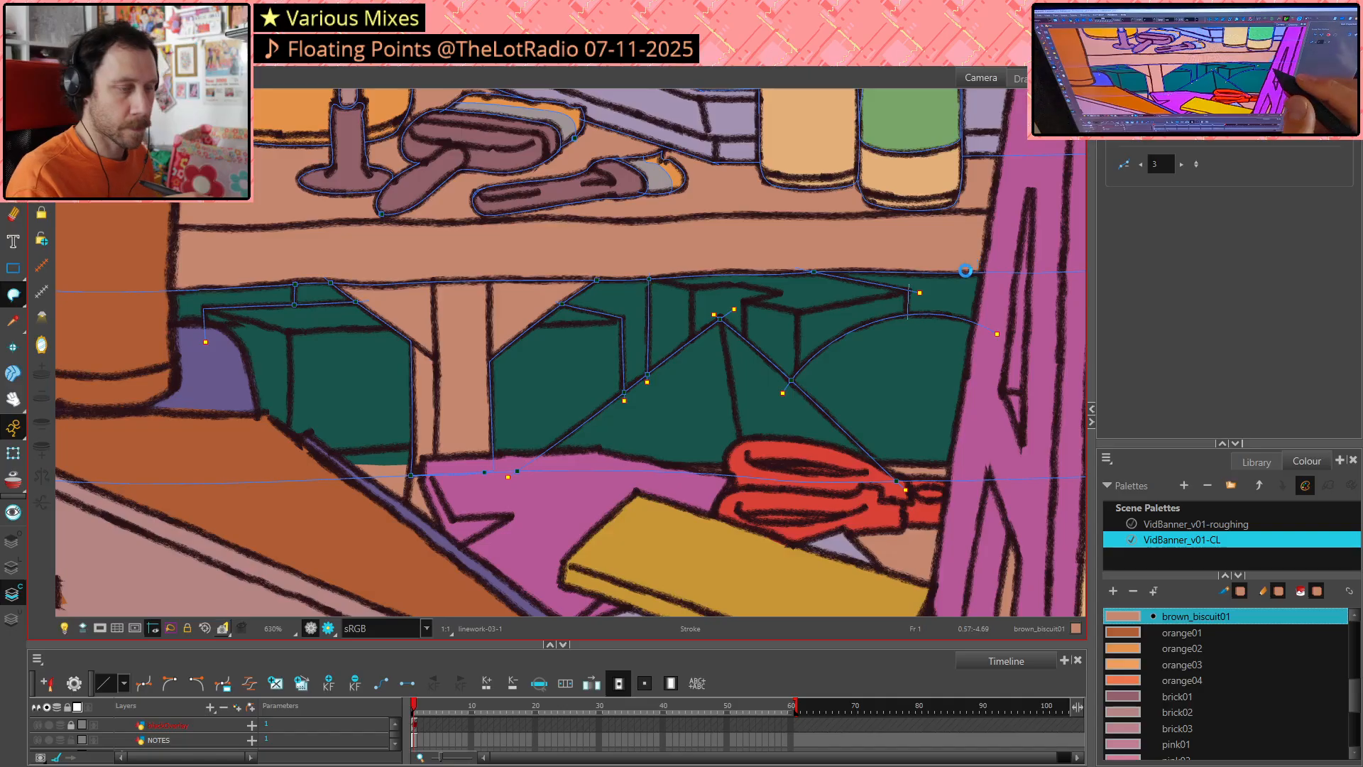
key(alt+t)
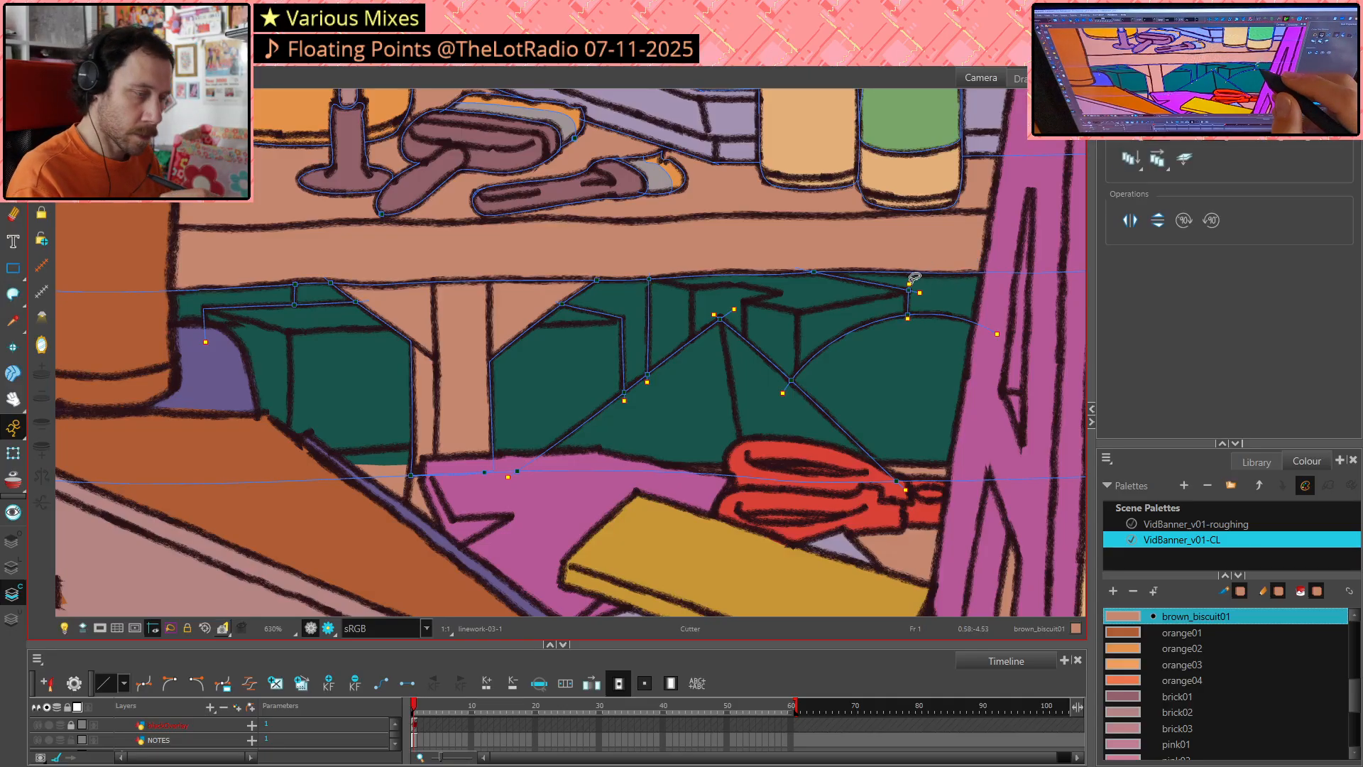
mouse_move(899, 272)
mouse_down()
mouse_move(927, 294)
mouse_move(923, 331)
mouse_up()
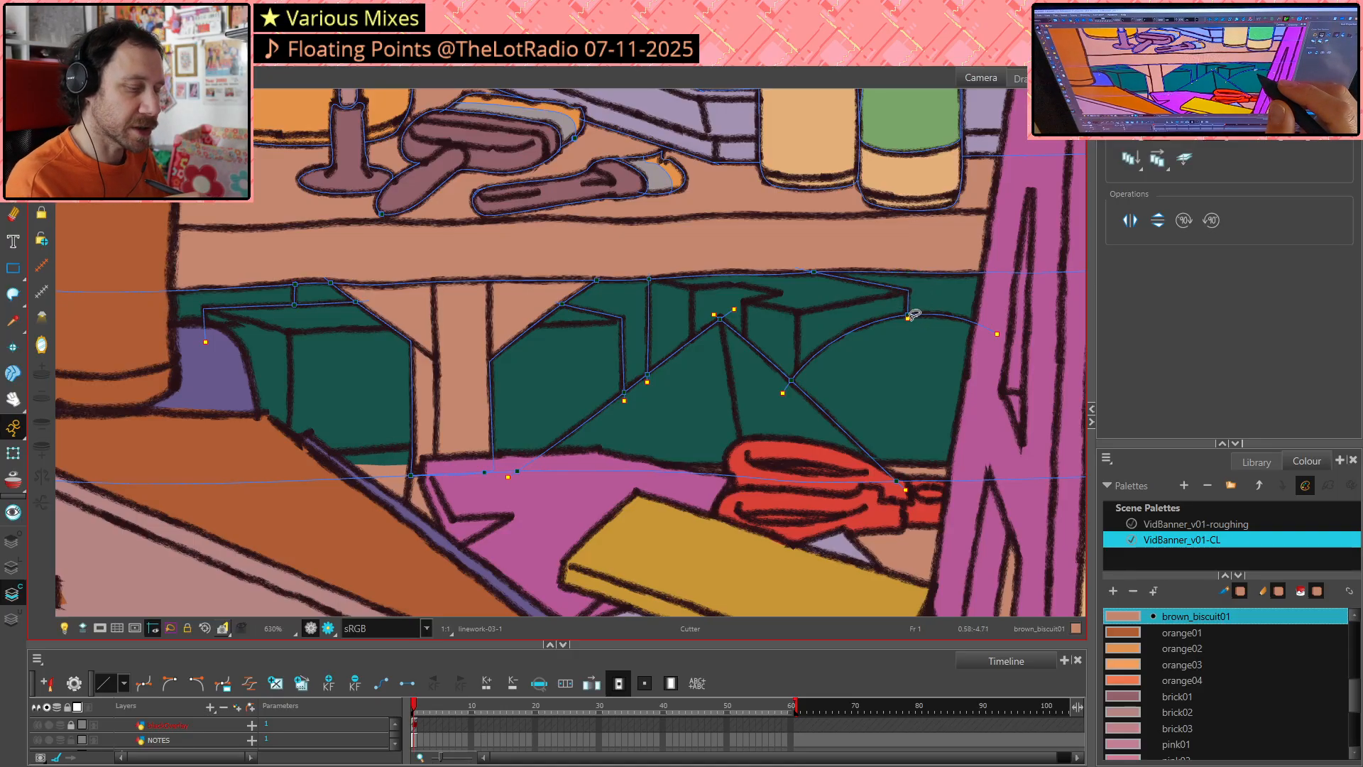
click(1008, 340)
Cut off the overshooting stroke ends at the pyramid's peak, both base corners, and its junctions with the dome and box edges
drag(703, 330, 742, 299)
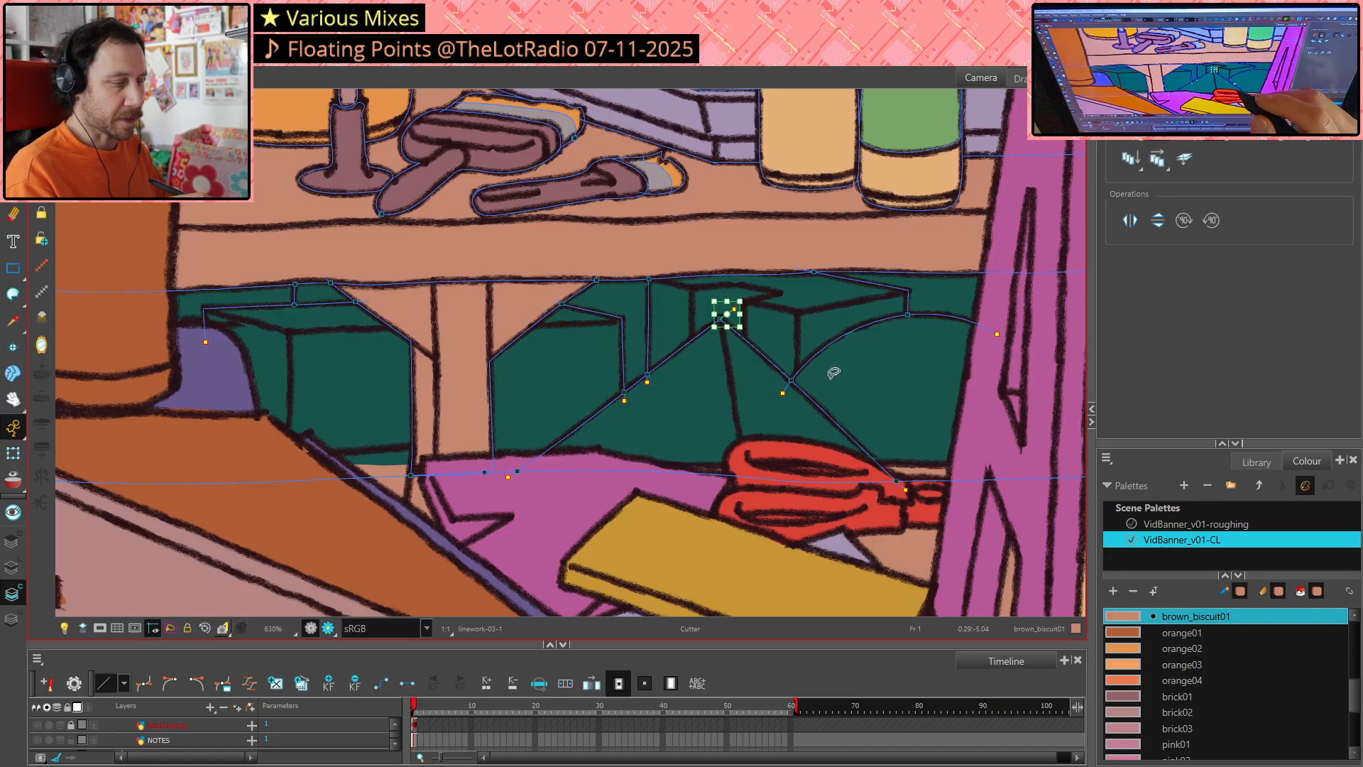
drag(787, 391, 797, 376)
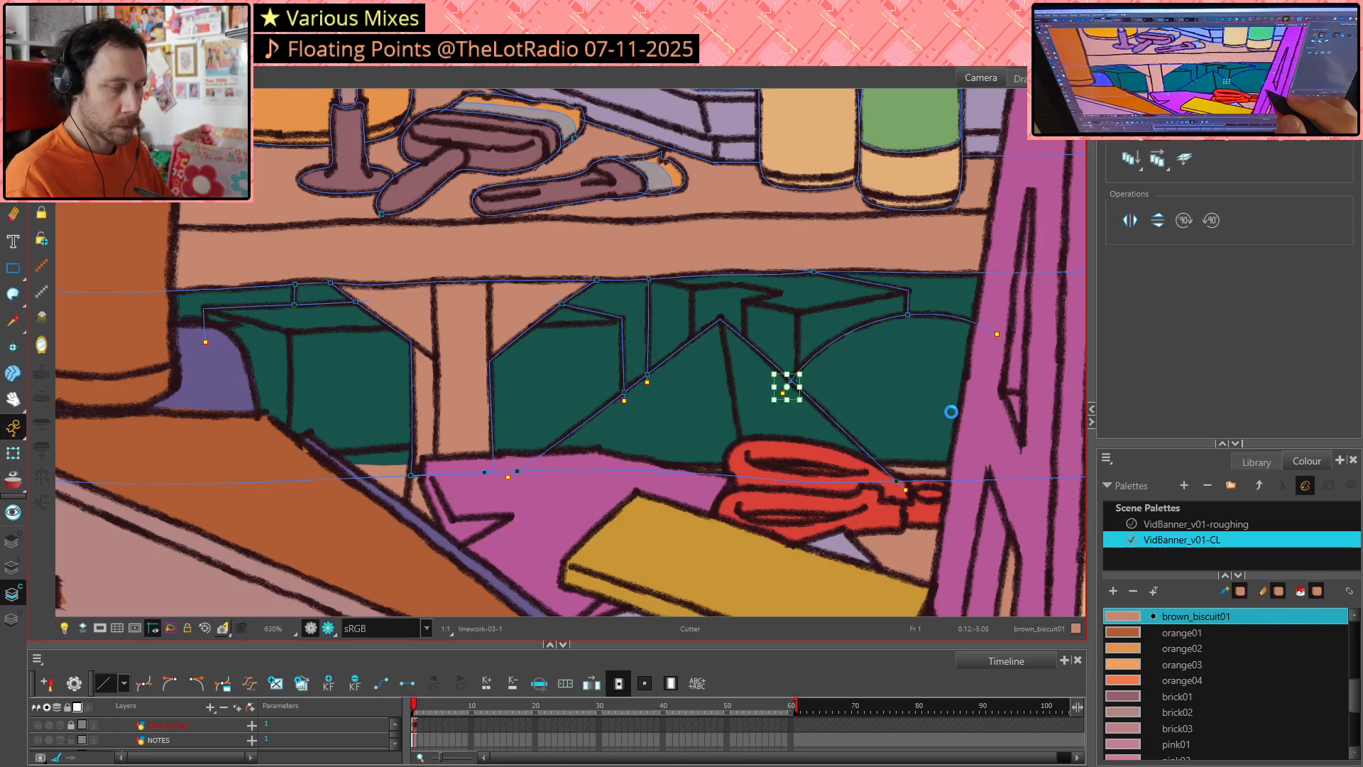
drag(888, 499, 915, 471)
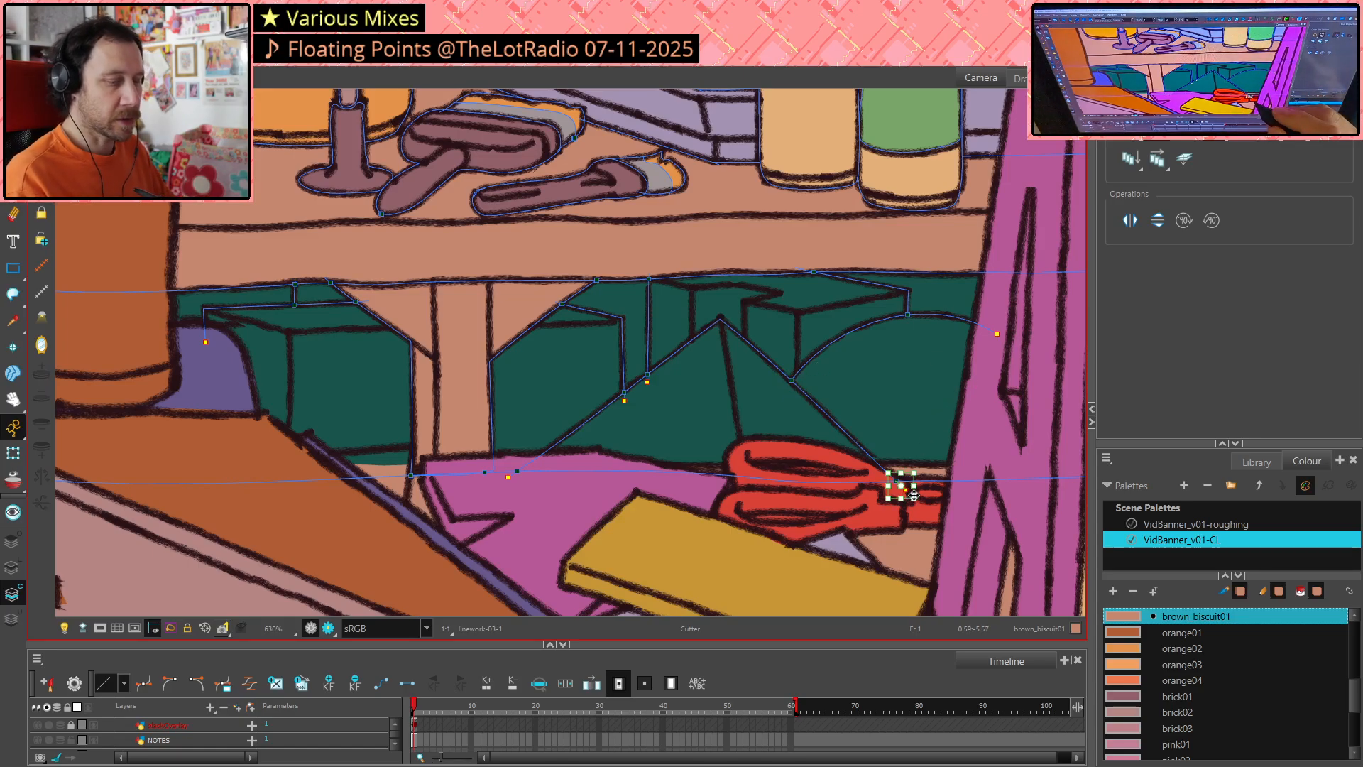
drag(611, 410, 660, 366)
click(650, 380)
drag(499, 488, 528, 459)
click(546, 461)
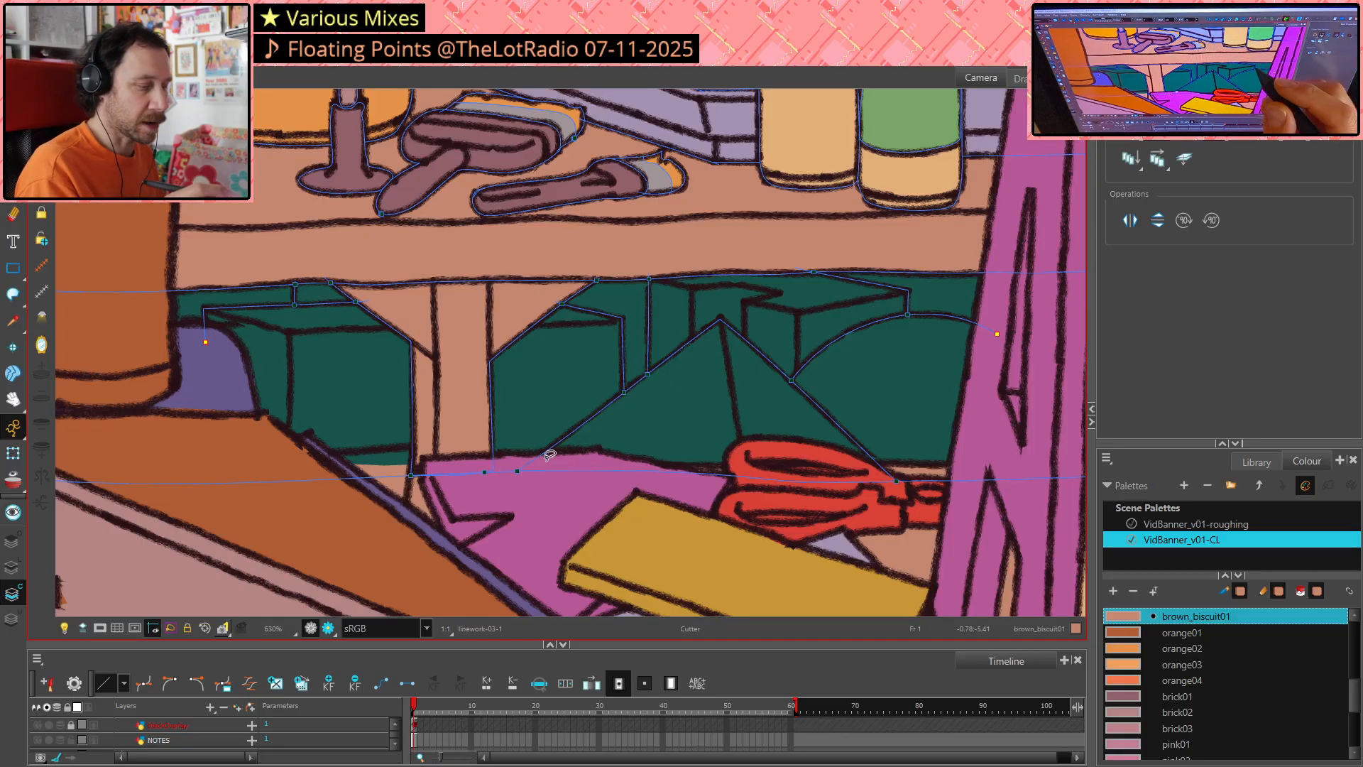
Extend the vertical edge stroke of the box beside the orange column down past the lower horizontal line with the Contour Editor
drag(747, 402, 944, 379)
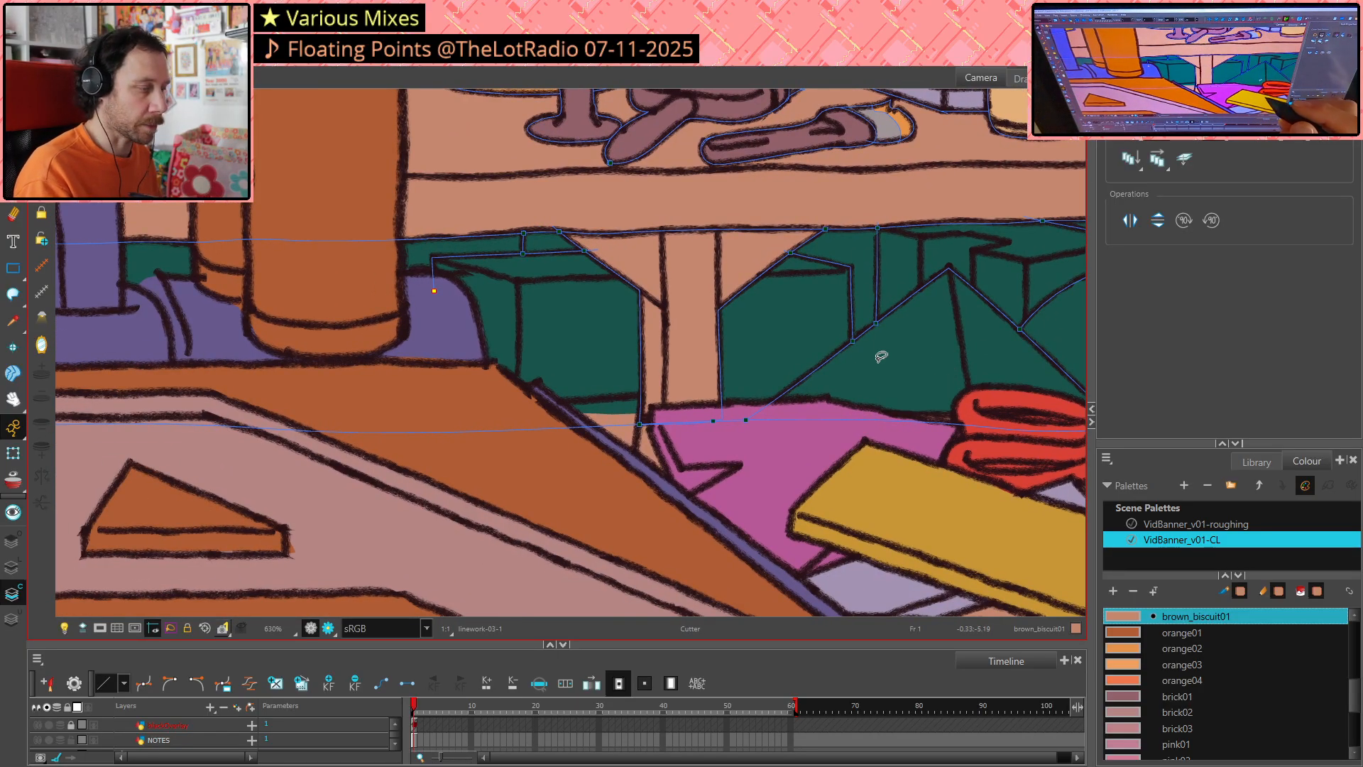
key(alt+q)
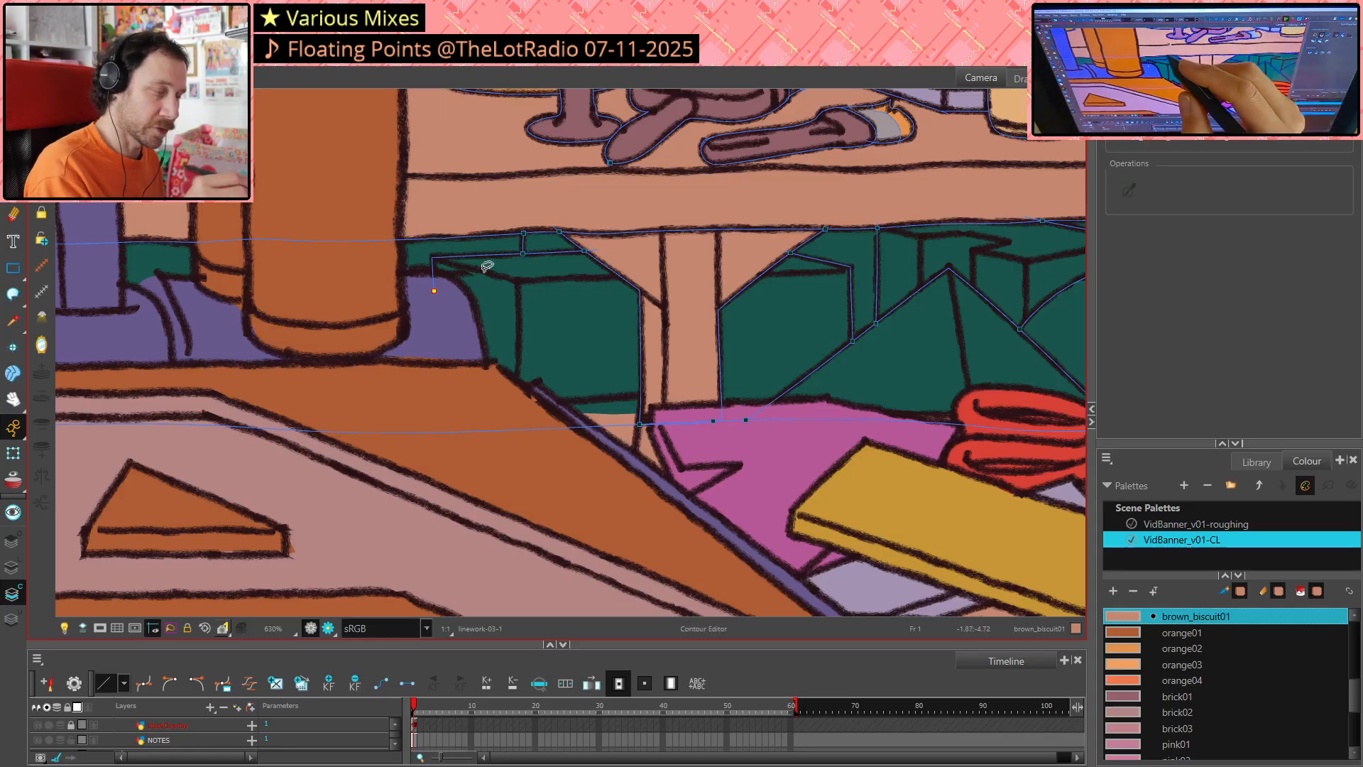
drag(435, 293, 439, 440)
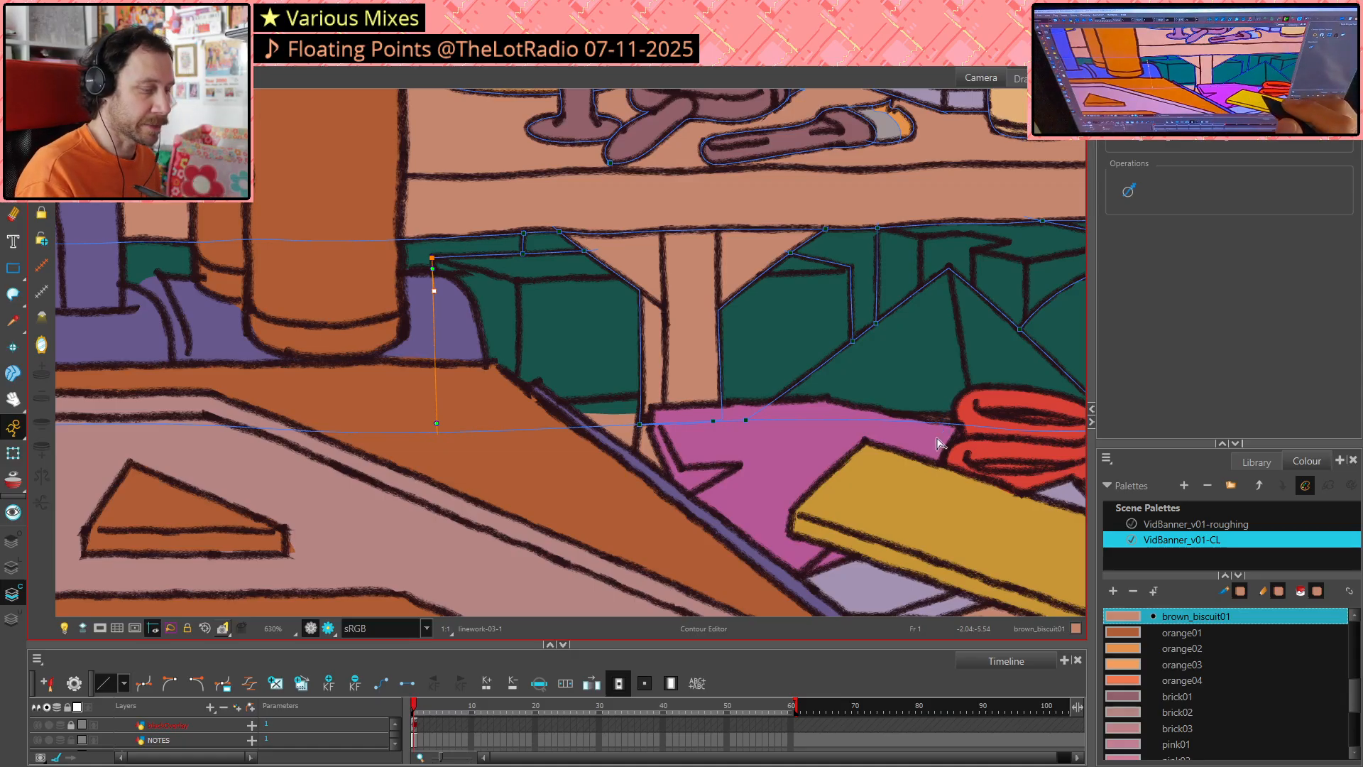
click(878, 466)
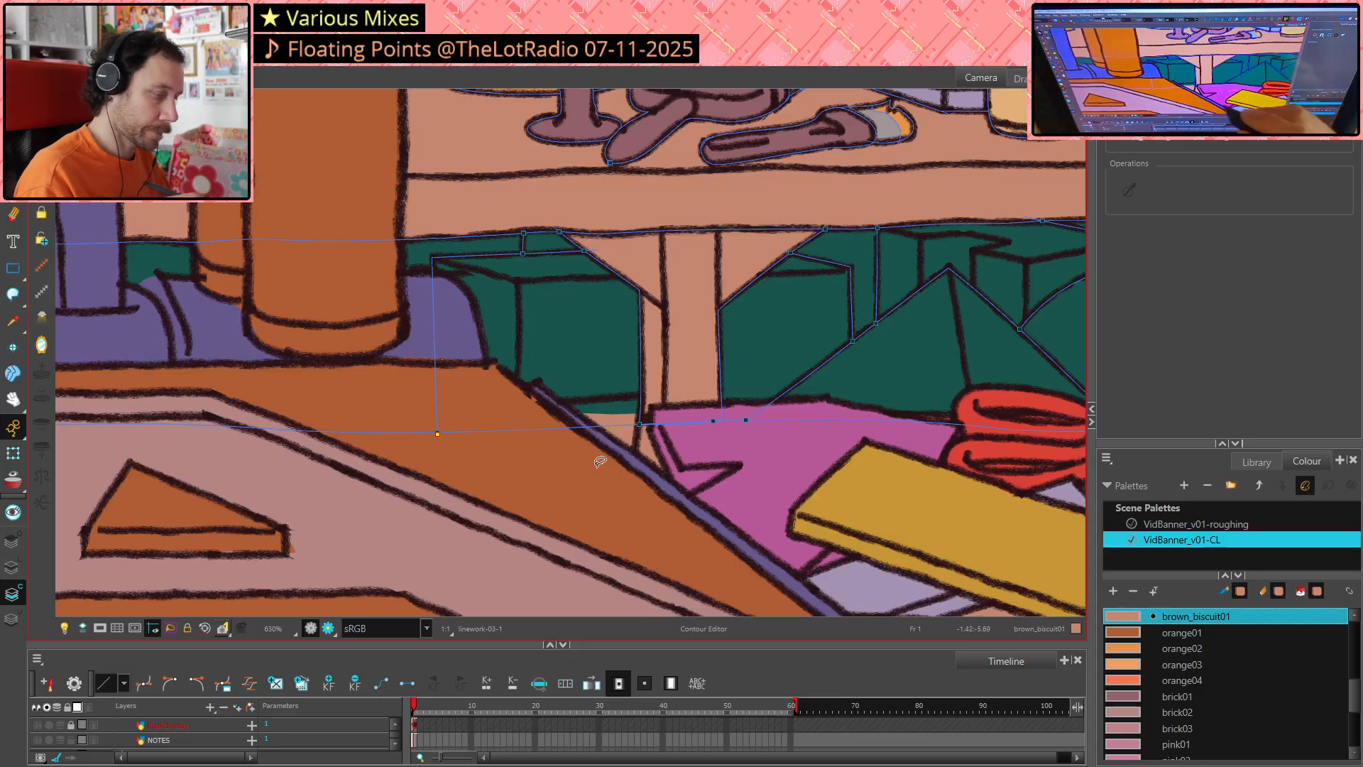
click(438, 436)
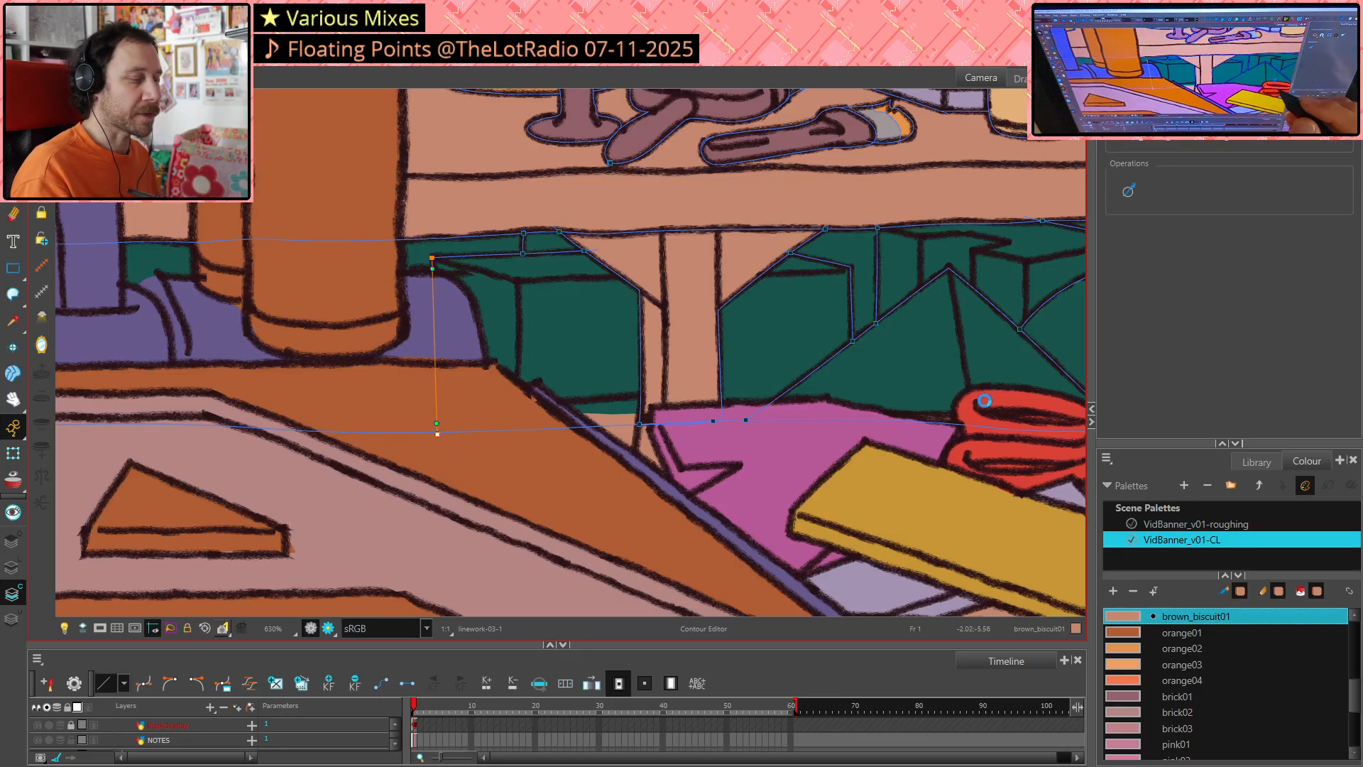
key(Delete)
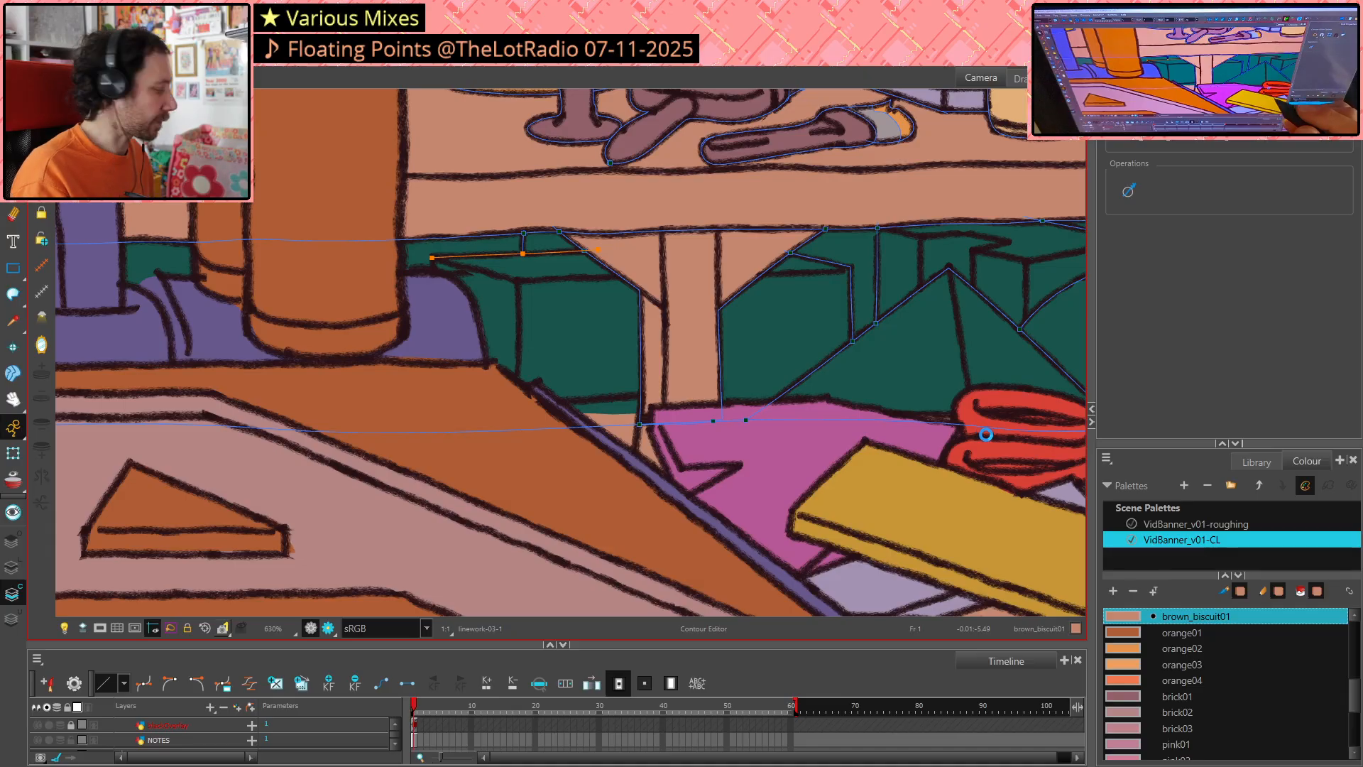
key(ctrl+z)
Cut off the end of the extended box edge that overshoots the lower horizontal line, using the Cutter
key(alt+t)
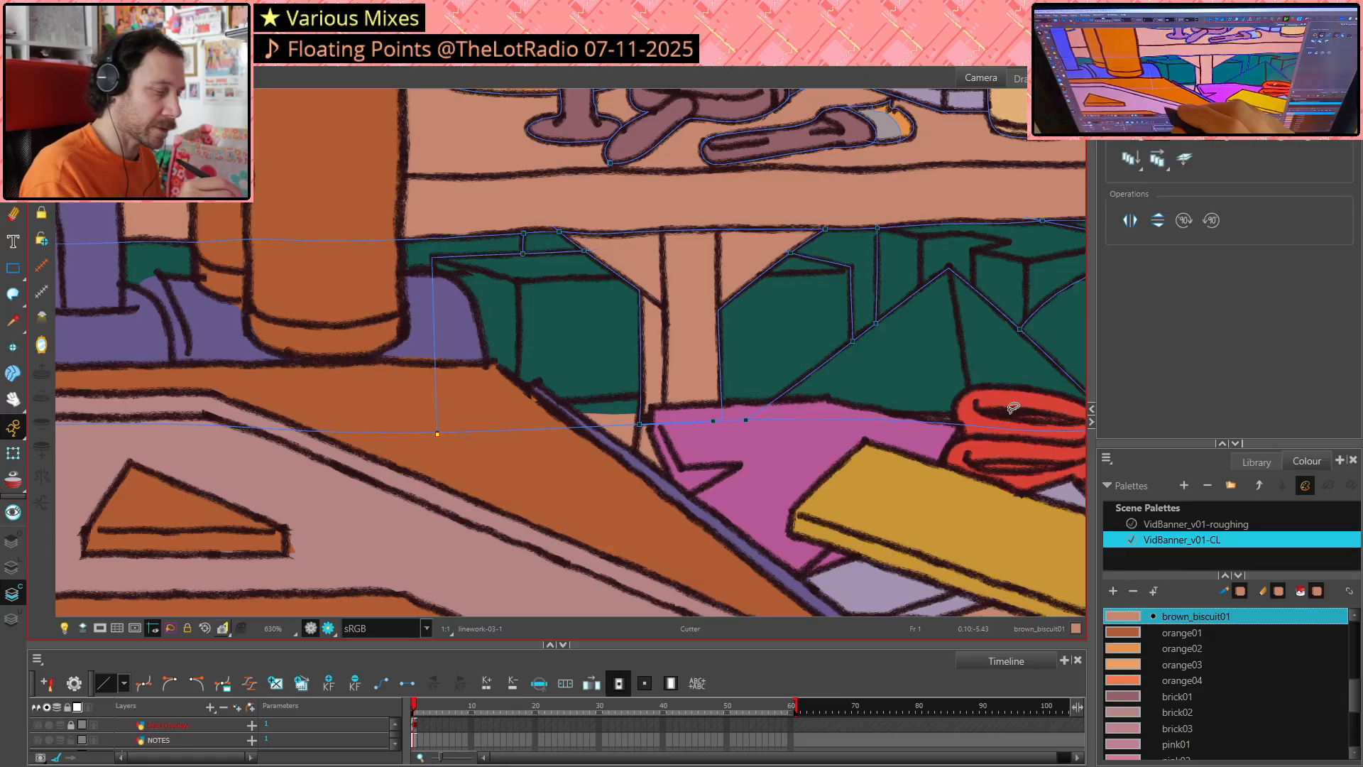
click(440, 431)
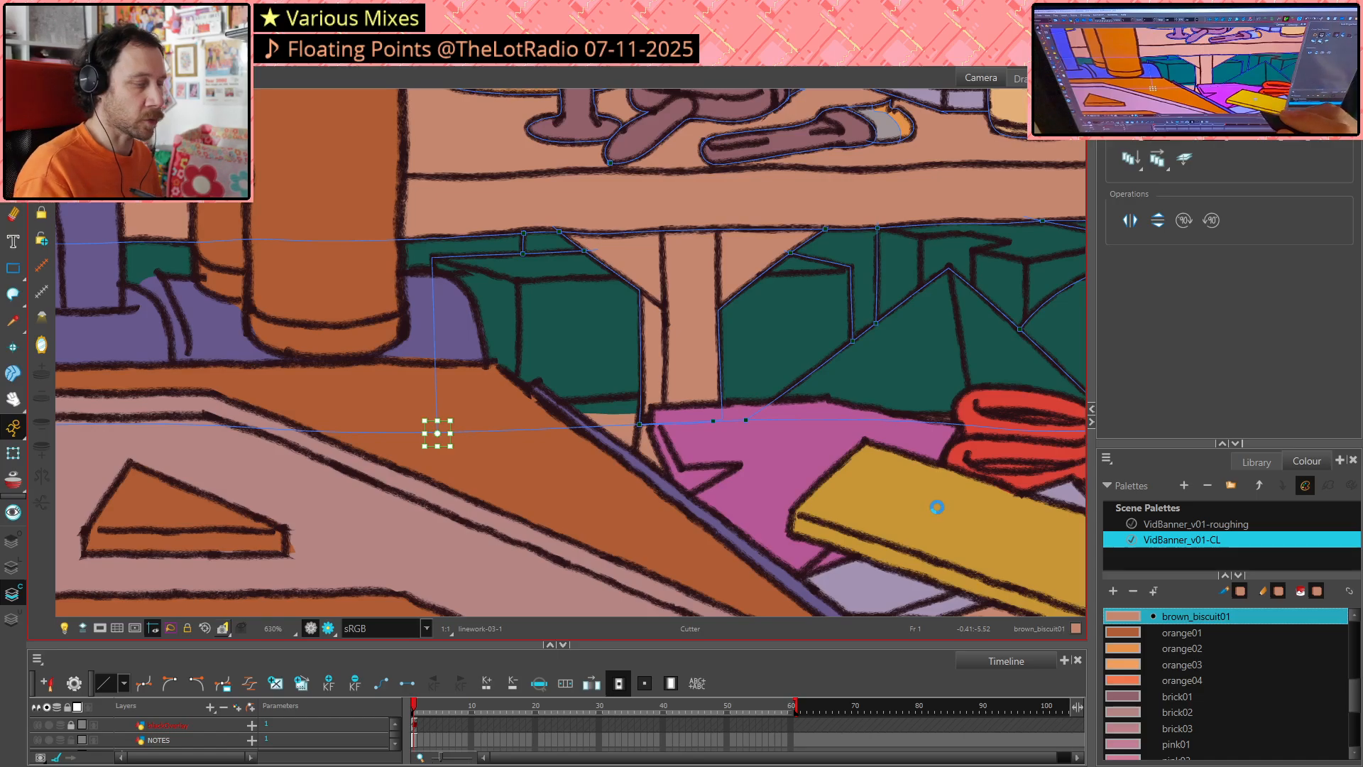
key(Delete)
Trace the edge of the upright magenta letter with the Stroke tool, from the dome's end down past the lower horizontal line
drag(941, 478, 429, 513)
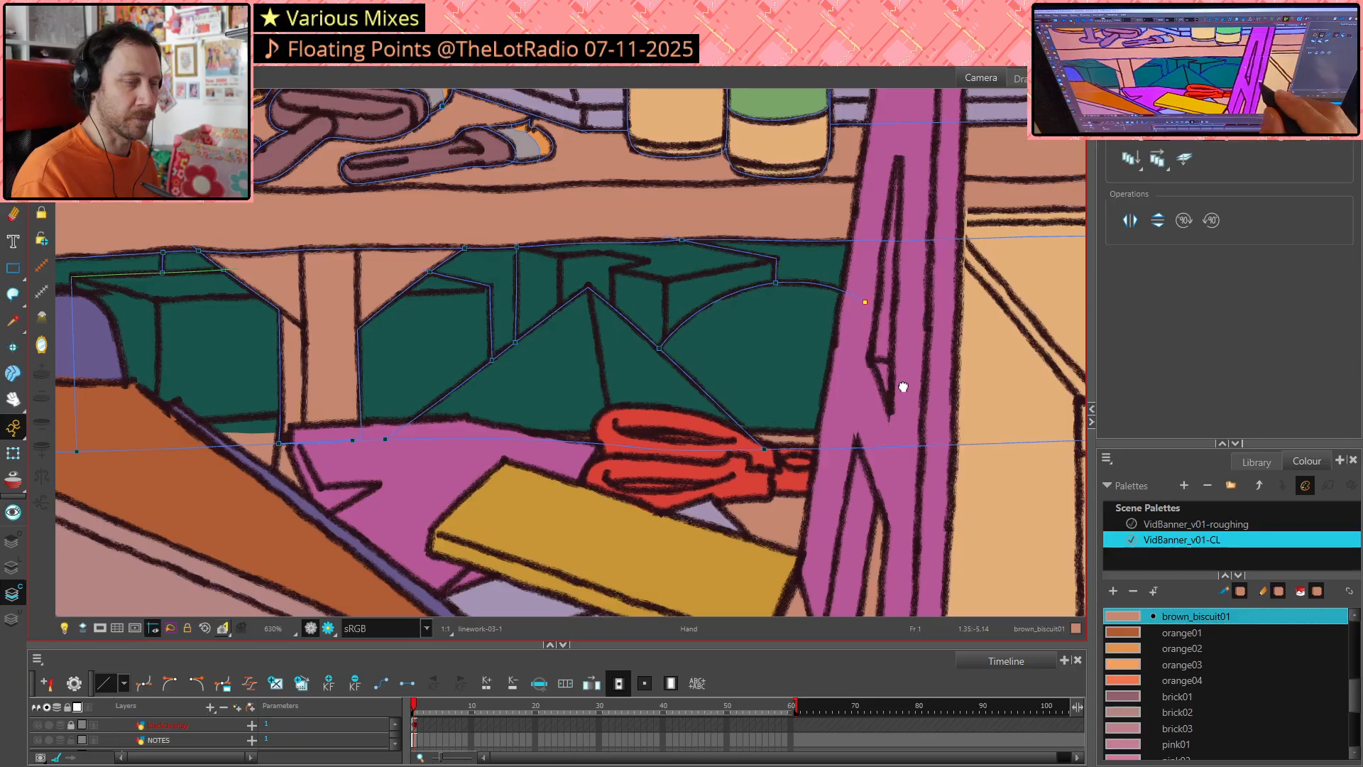
drag(903, 387, 767, 295)
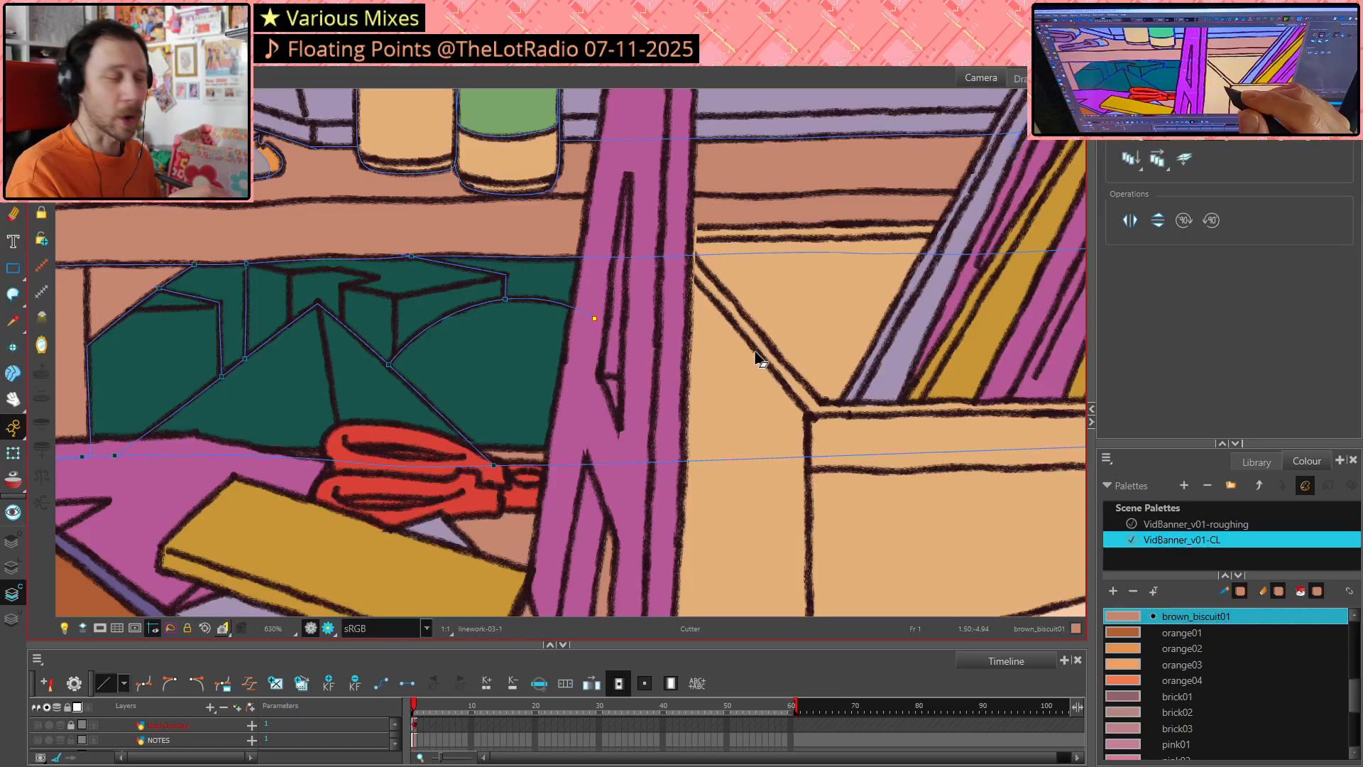
key(alt+v)
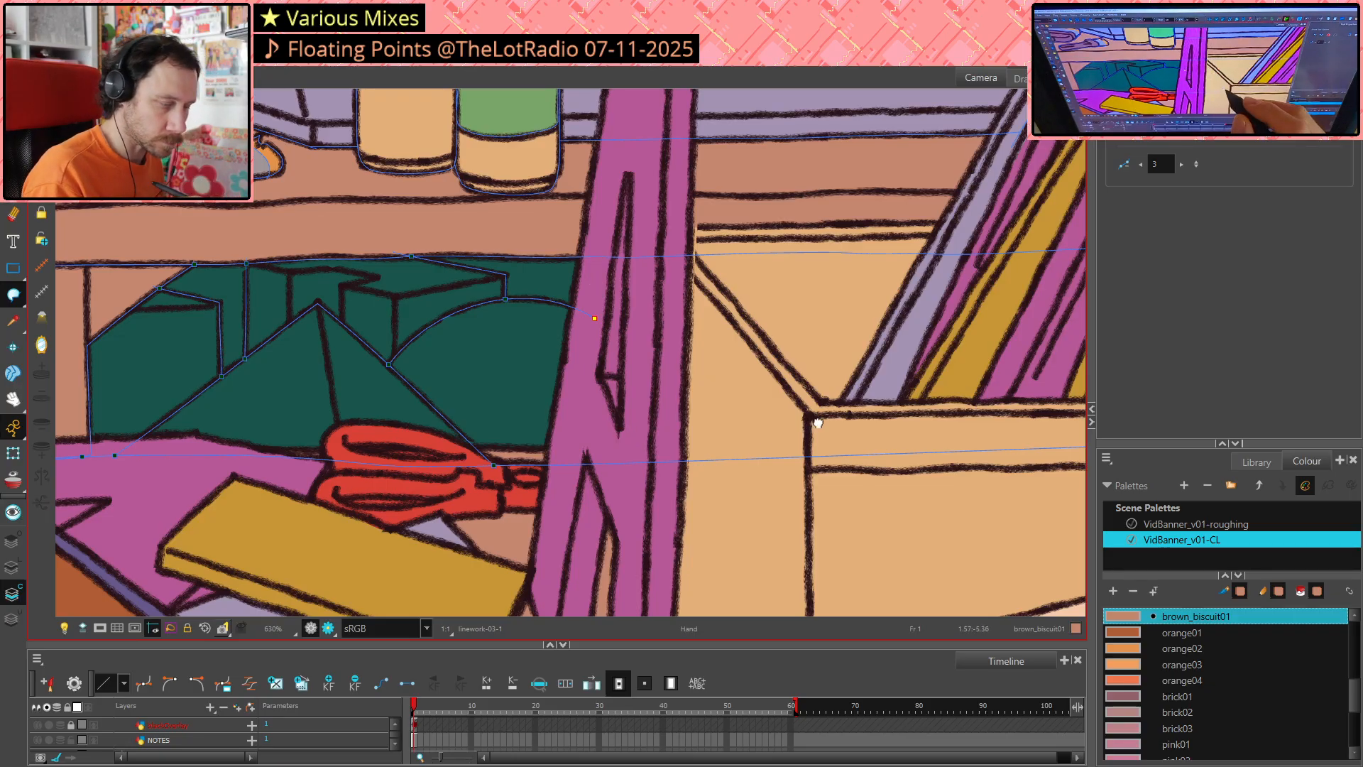
drag(840, 427, 896, 410)
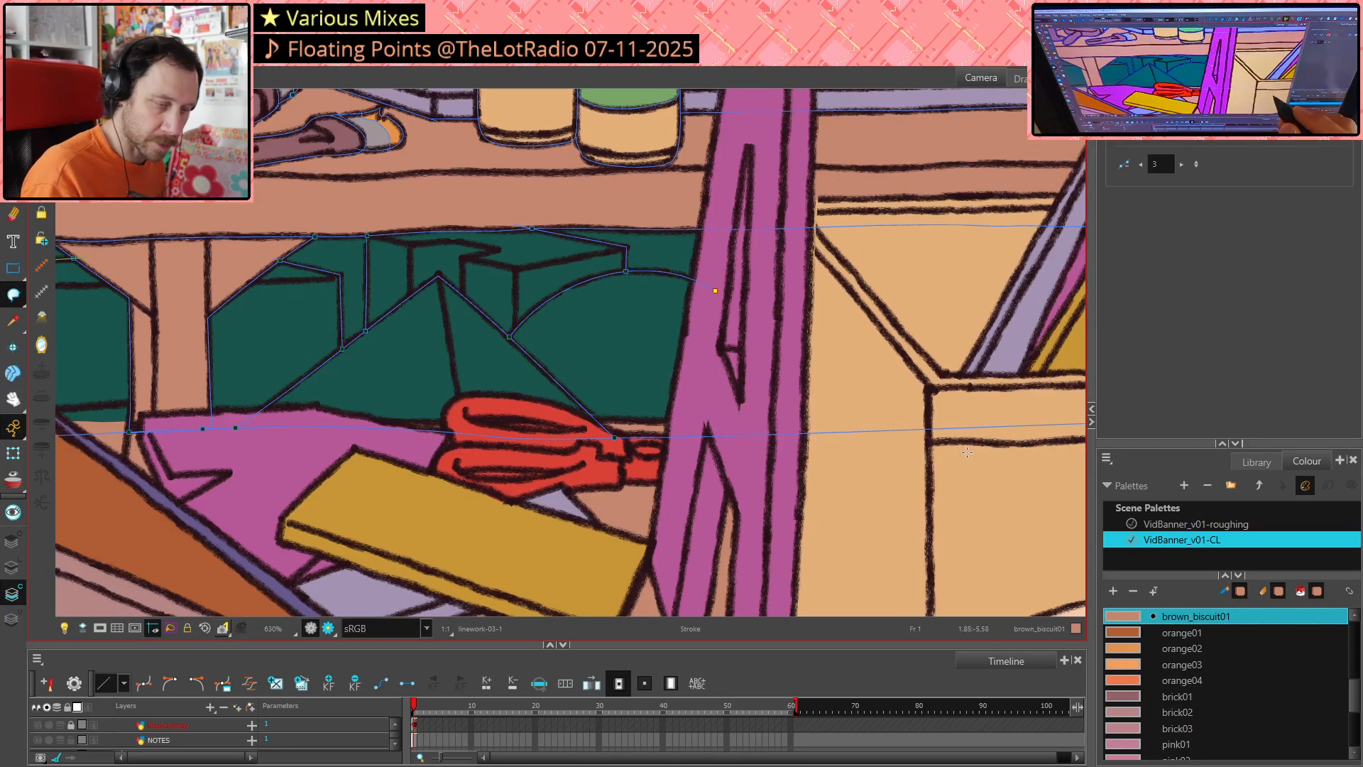
mouse_move(249, 428)
mouse_down()
mouse_move(653, 423)
mouse_move(703, 405)
mouse_up()
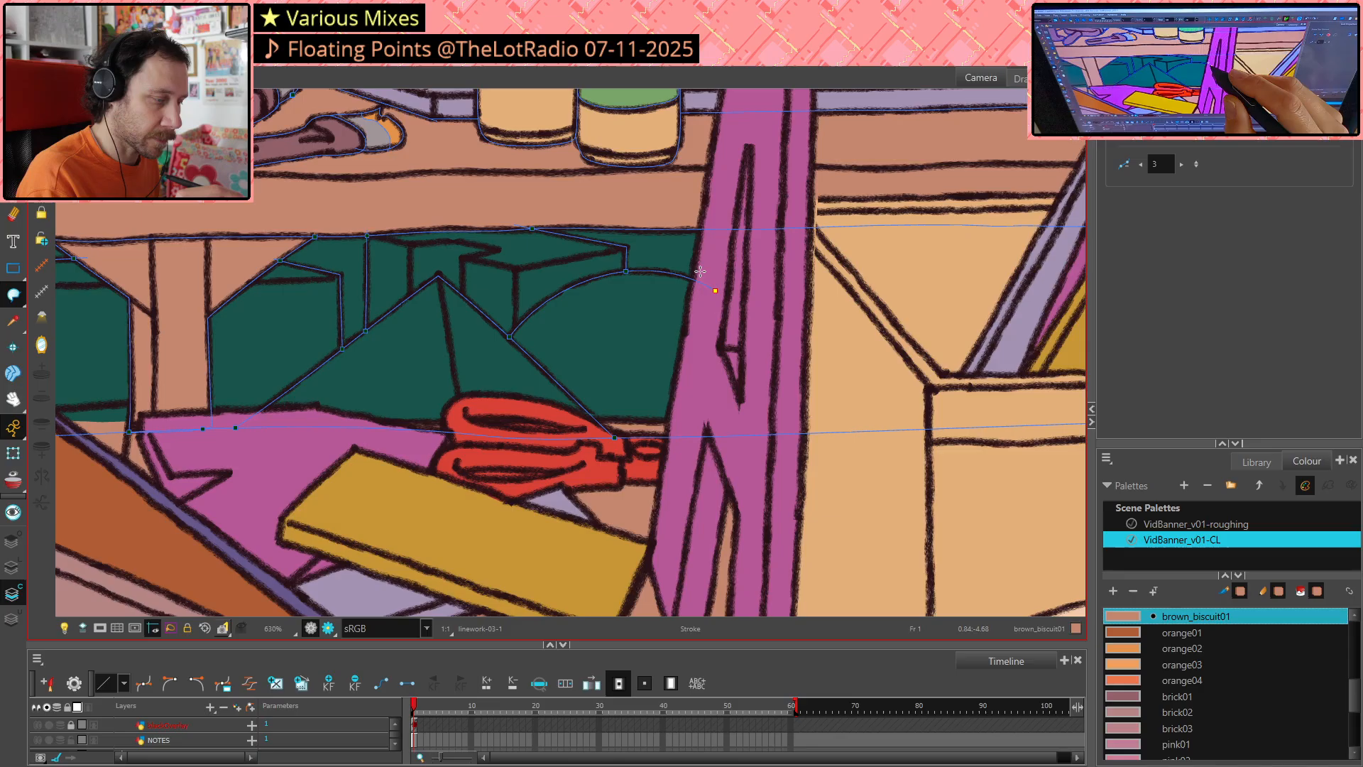
drag(700, 271, 678, 417)
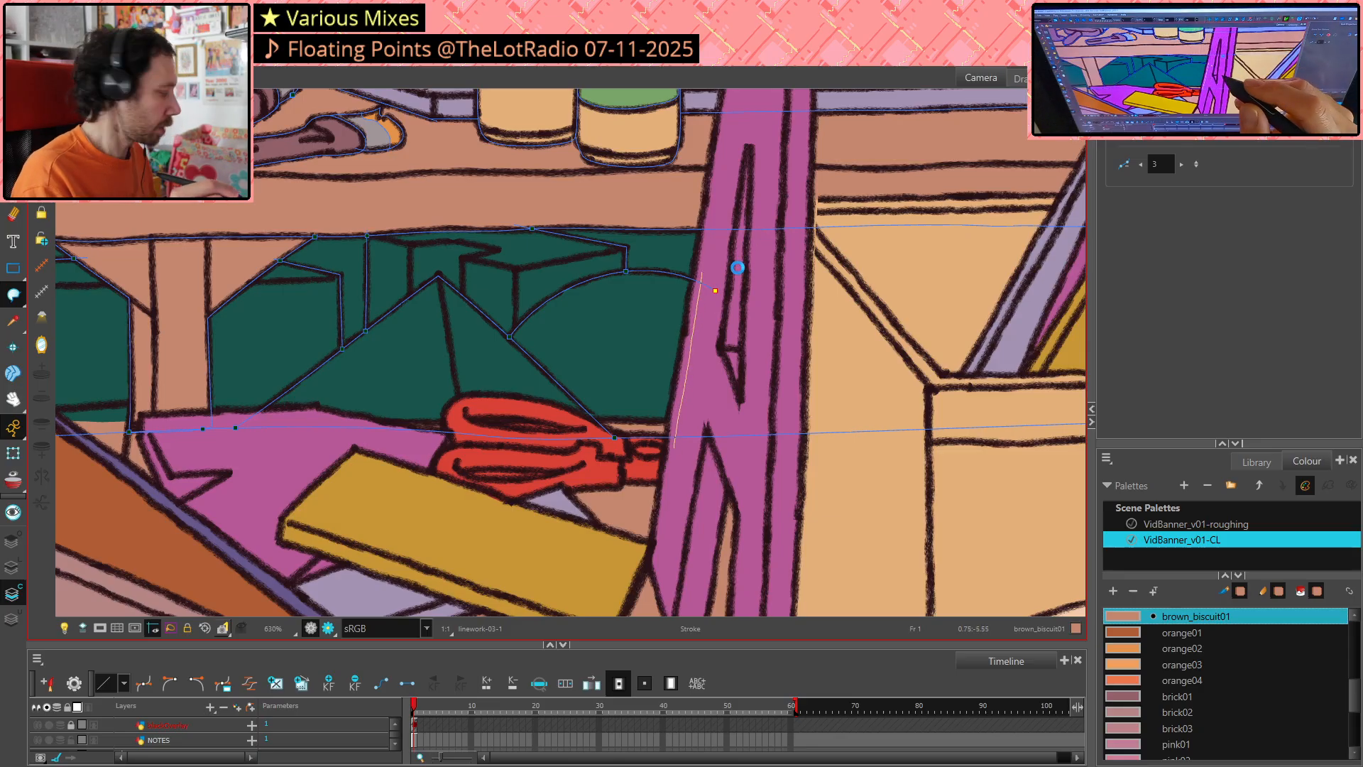
Cut off the overshooting ends where the magenta letter's edge meets the dome curve and the lower horizontal line
key(alt+t)
drag(706, 268, 705, 291)
key(Delete)
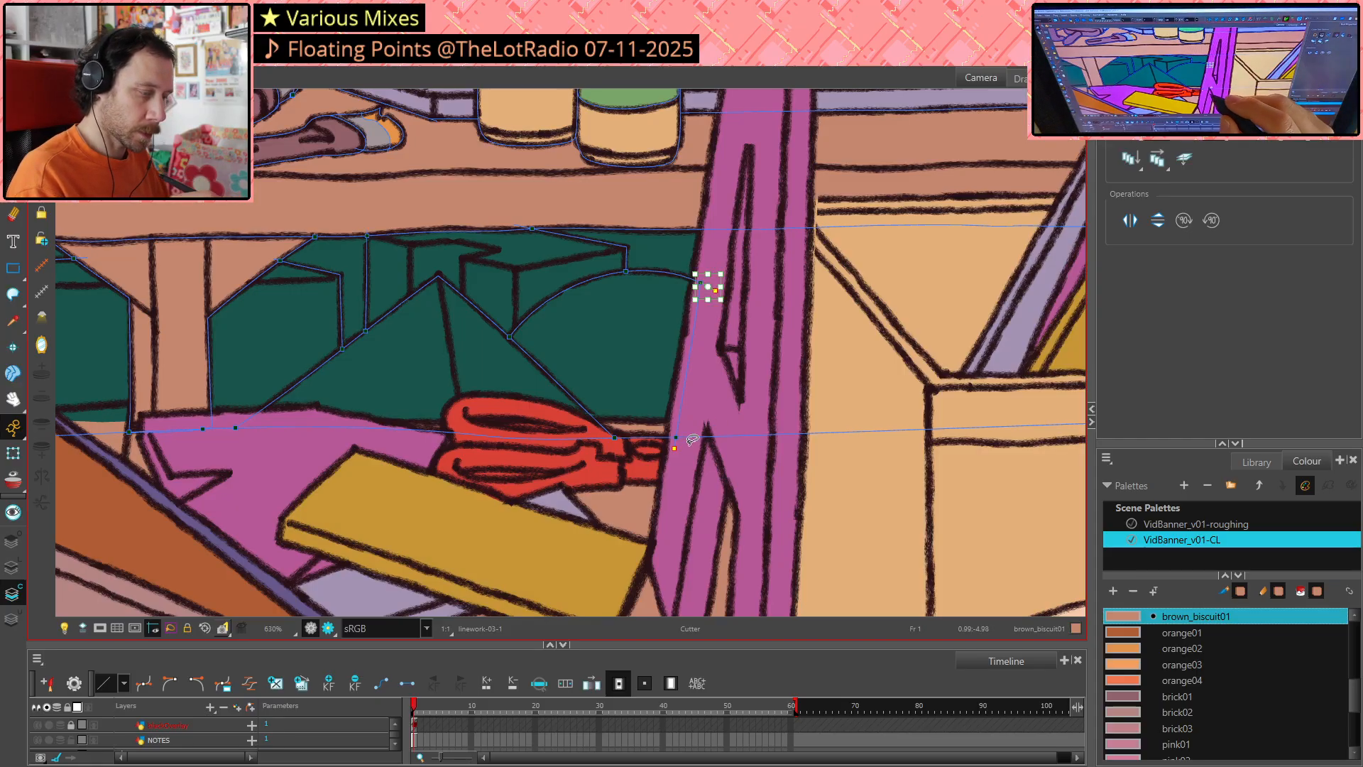
key(Delete)
drag(684, 439, 683, 473)
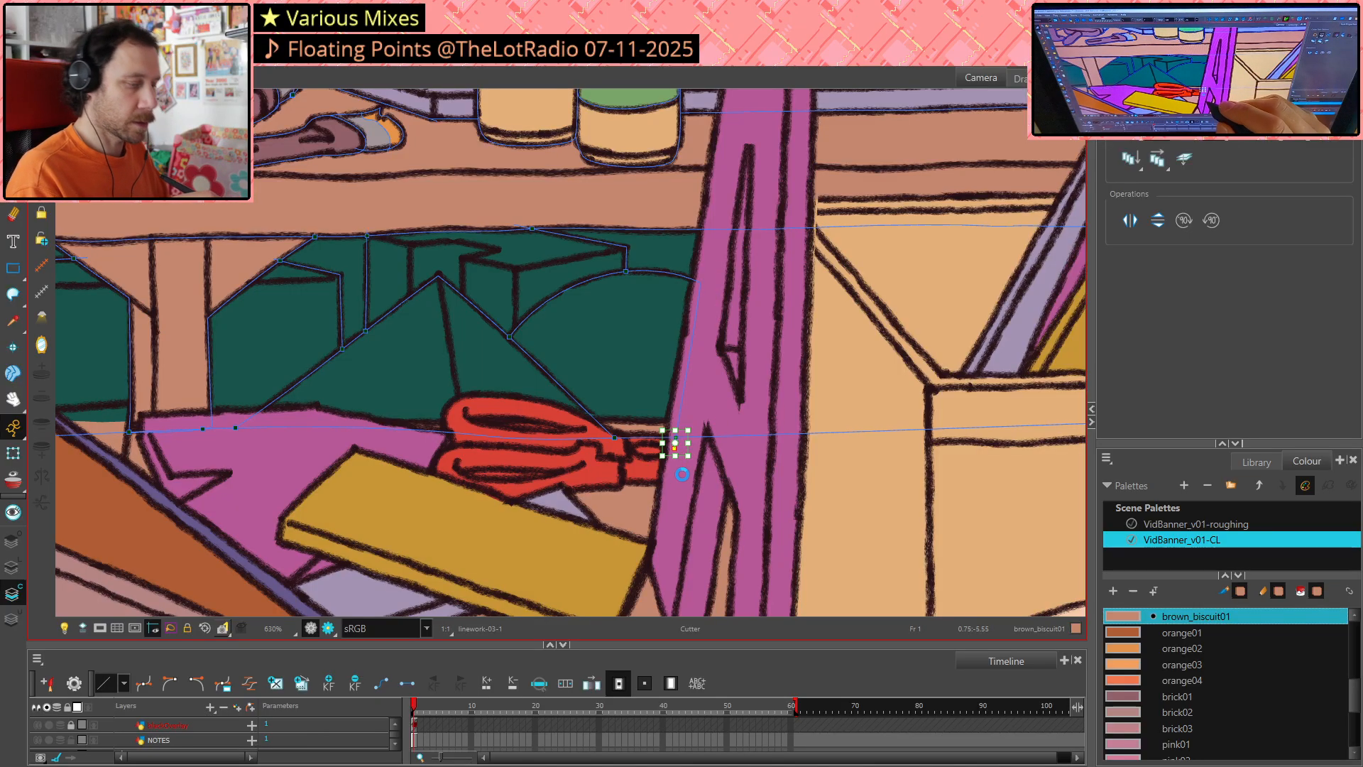
key(Delete)
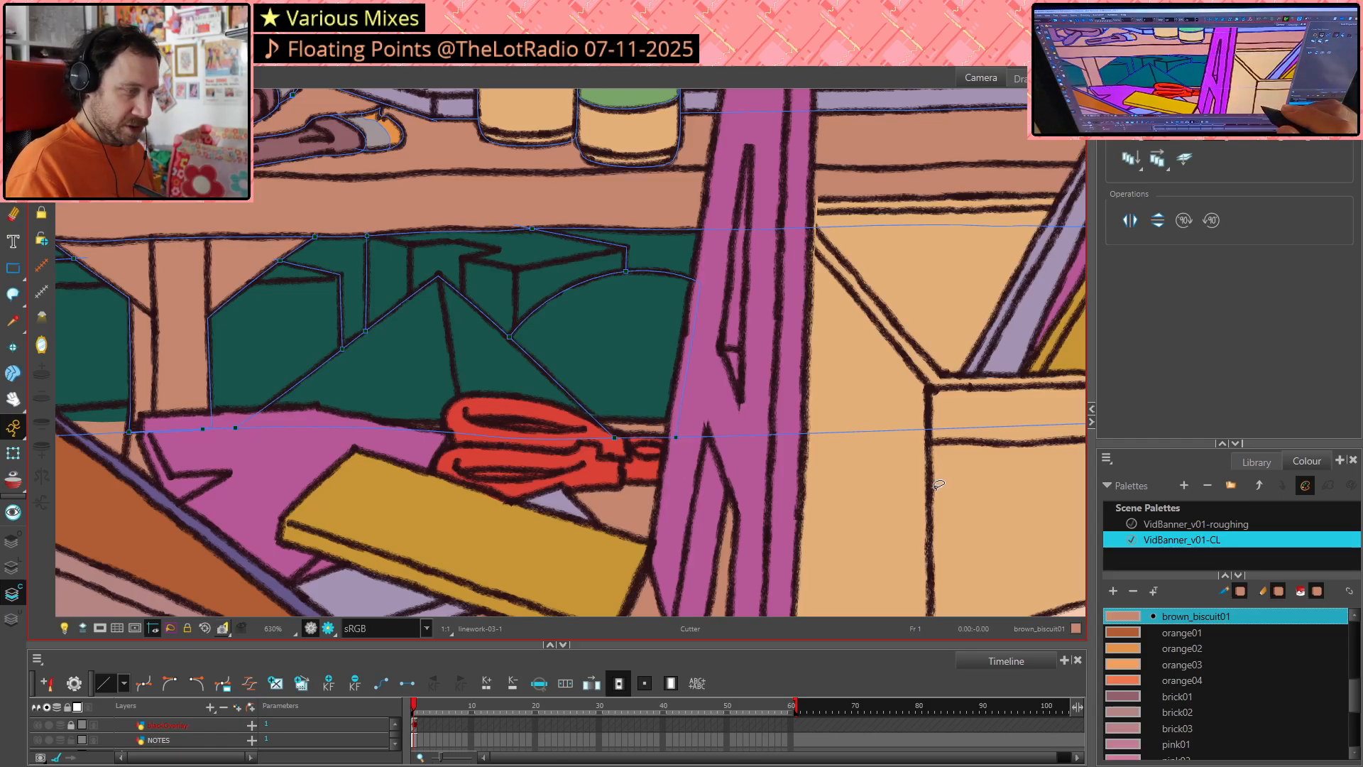
Trace the rounded green shape under the table beyond the crate, from the crate's slanted rim up to the tabletop's underside
scroll(940, 482, down, 5)
scroll(943, 487, down, 2)
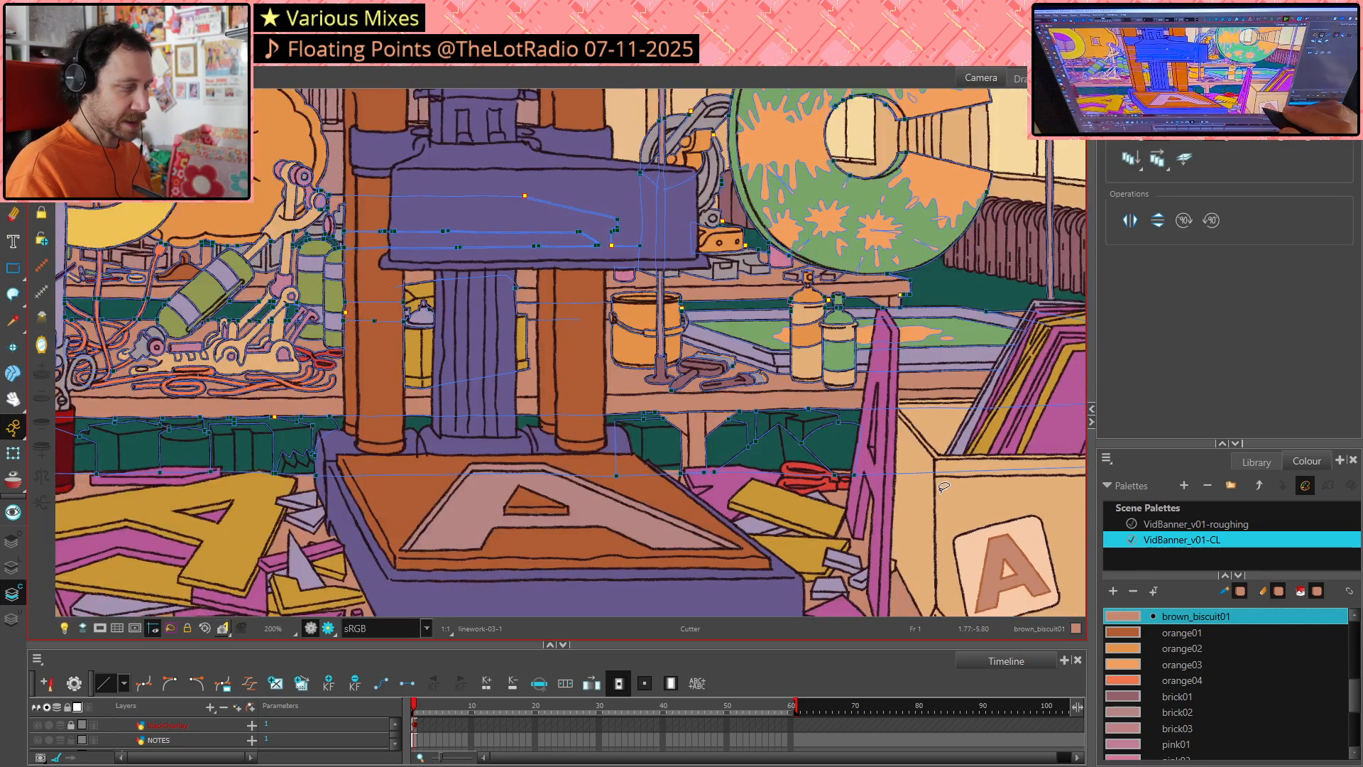
drag(961, 530, 526, 455)
scroll(823, 291, up, 7)
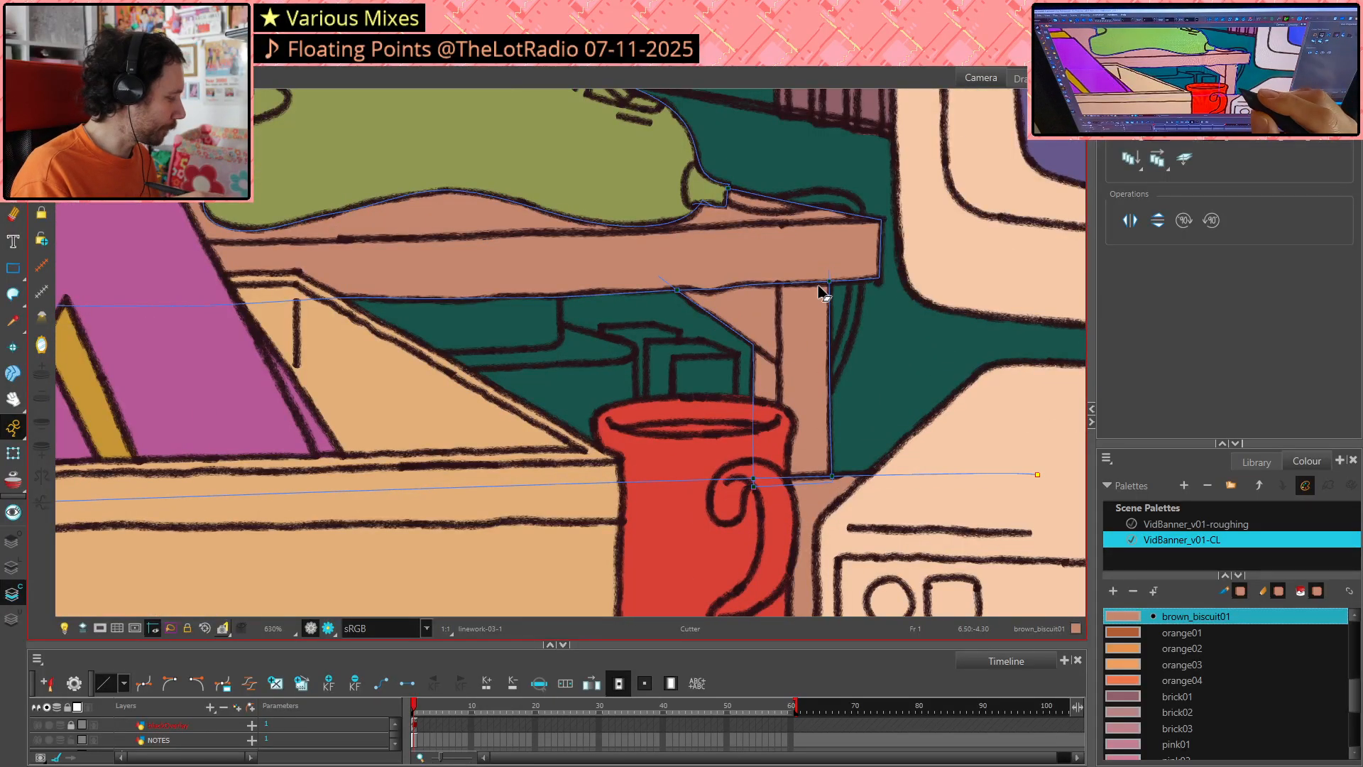
key(alt+4)
mouse_move(415, 354)
mouse_down()
mouse_move(556, 344)
mouse_move(559, 321)
mouse_up()
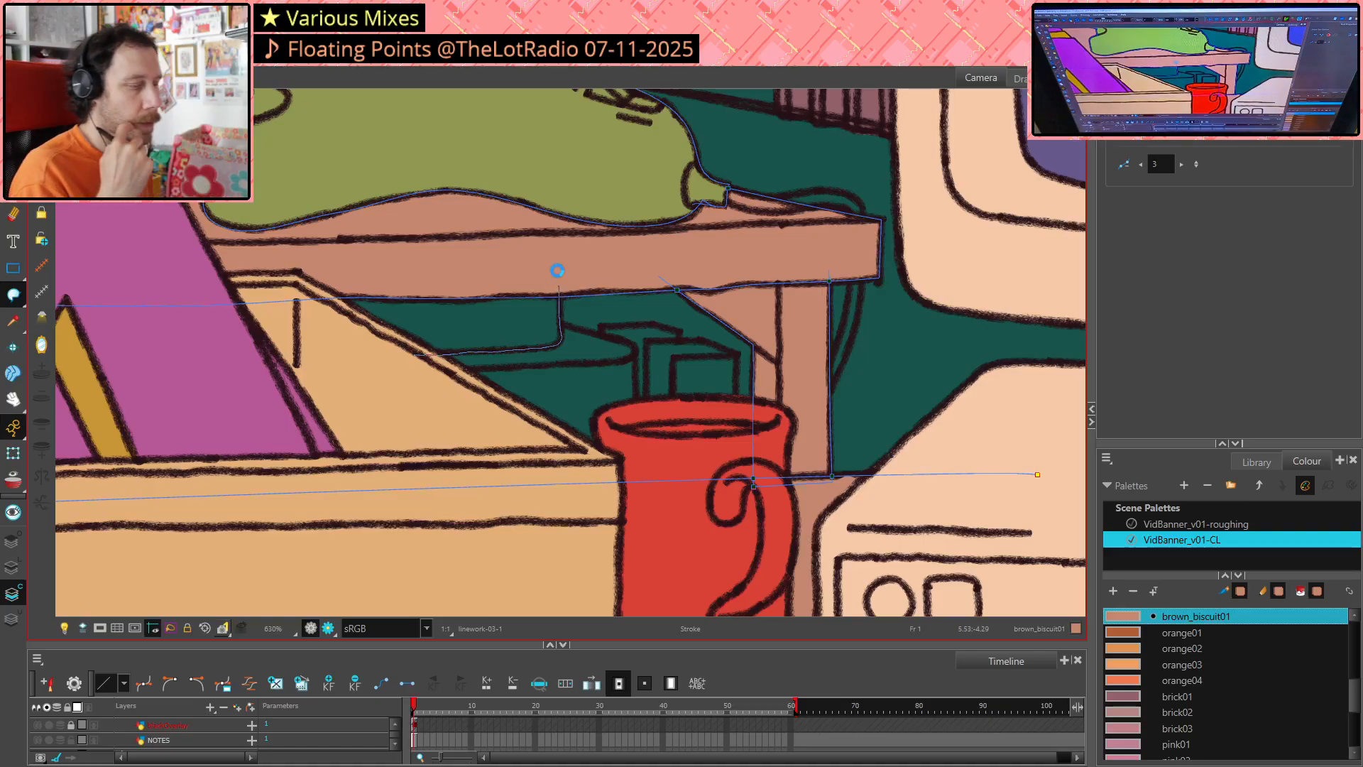
drag(558, 270, 557, 270)
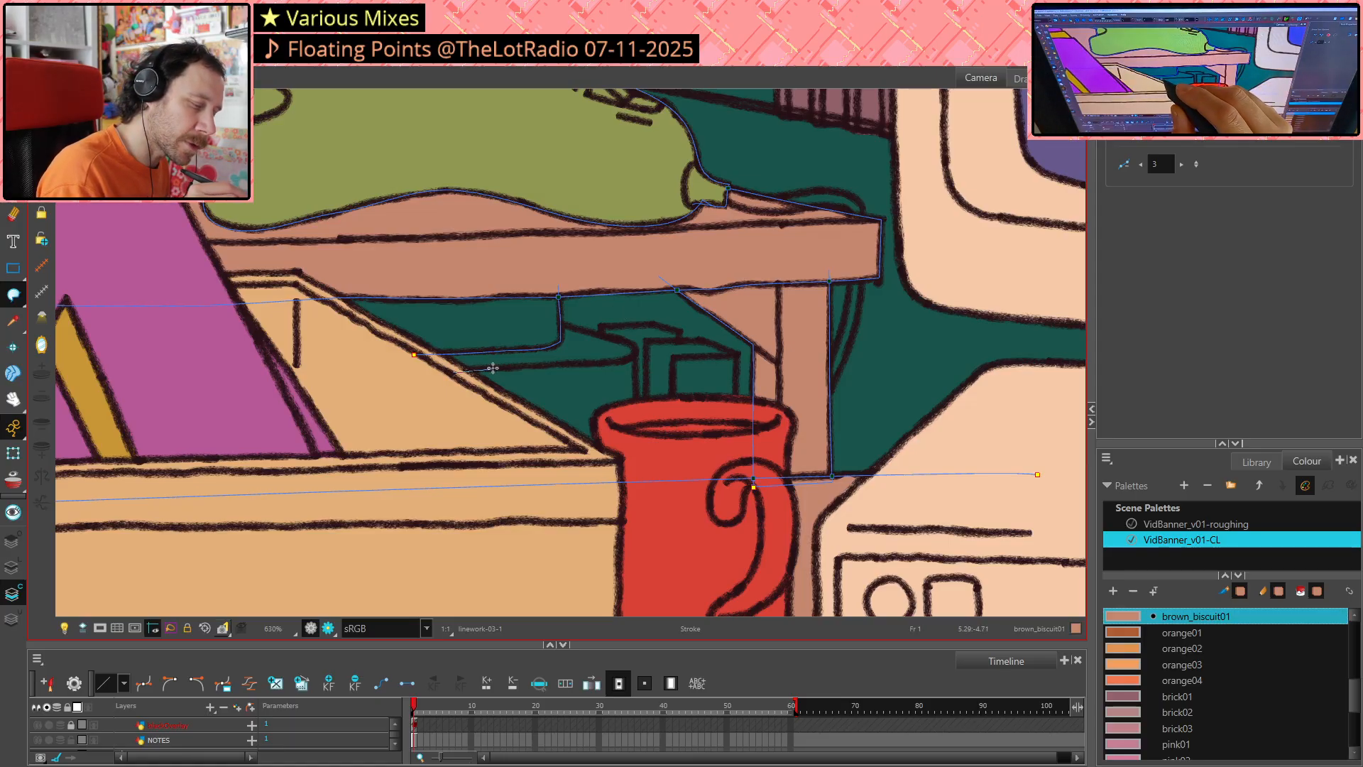
Trace the second green shape's lower edge, sloping upper edge and vertical side down into the red mug's rim
drag(492, 368, 608, 361)
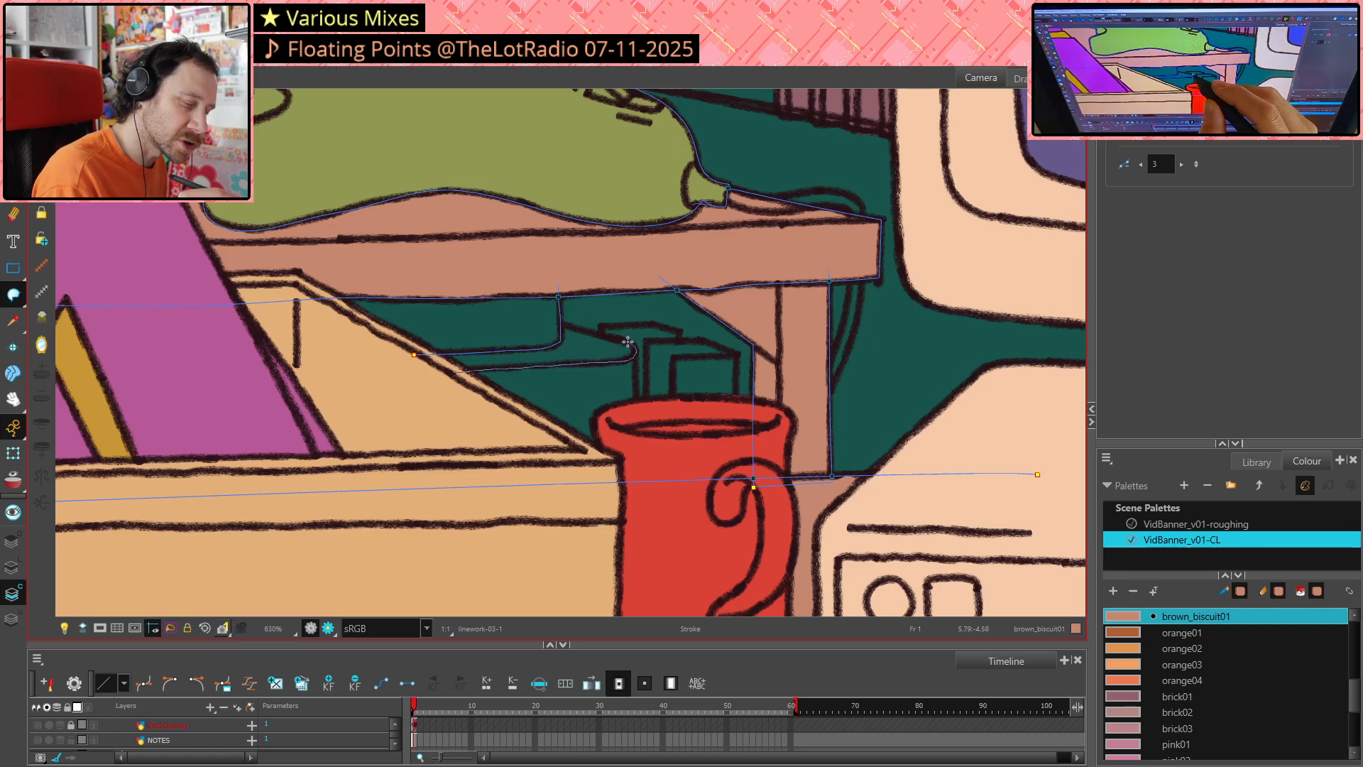
drag(584, 328, 552, 319)
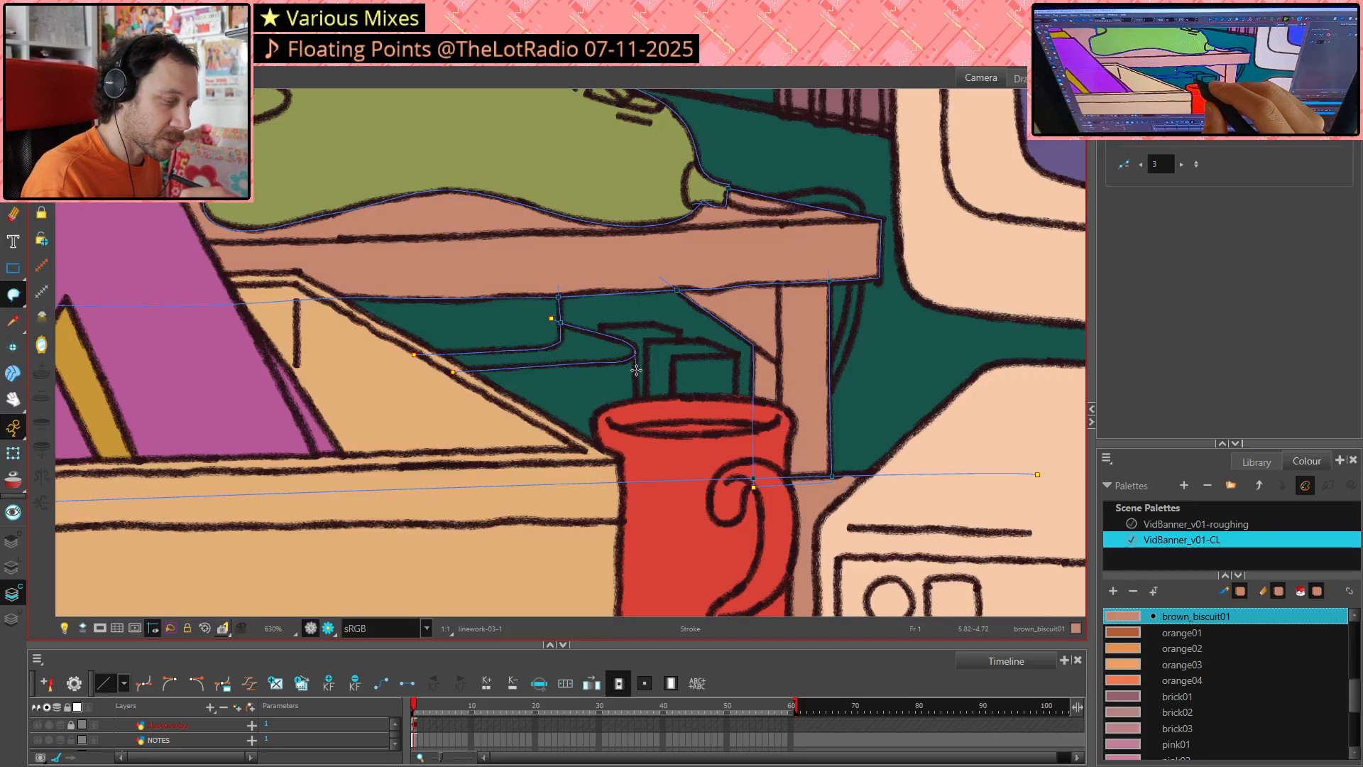
drag(636, 370, 637, 394)
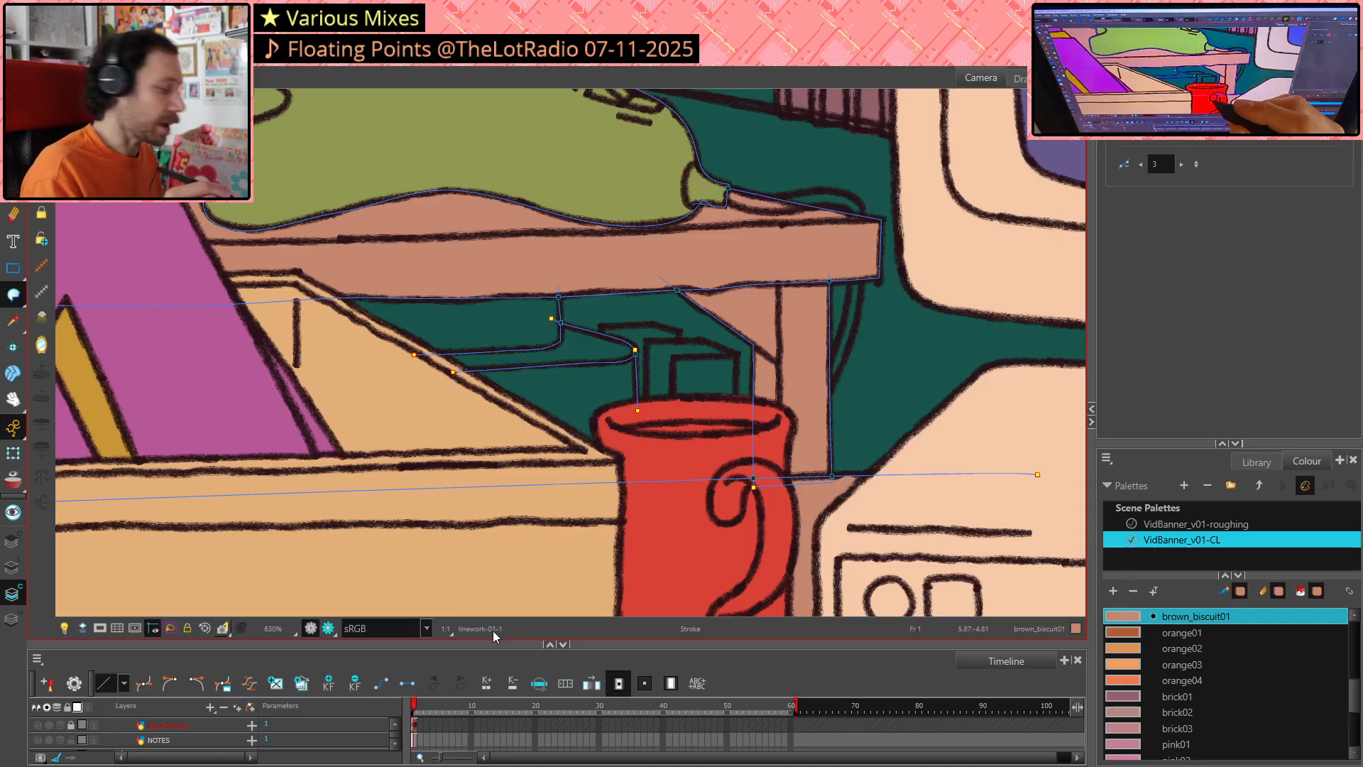
Extend the vertical stroke above the red mug down to the lower horizontal line with the Contour Editor, and return to the Stroke tool
key(alt+q)
click(638, 412)
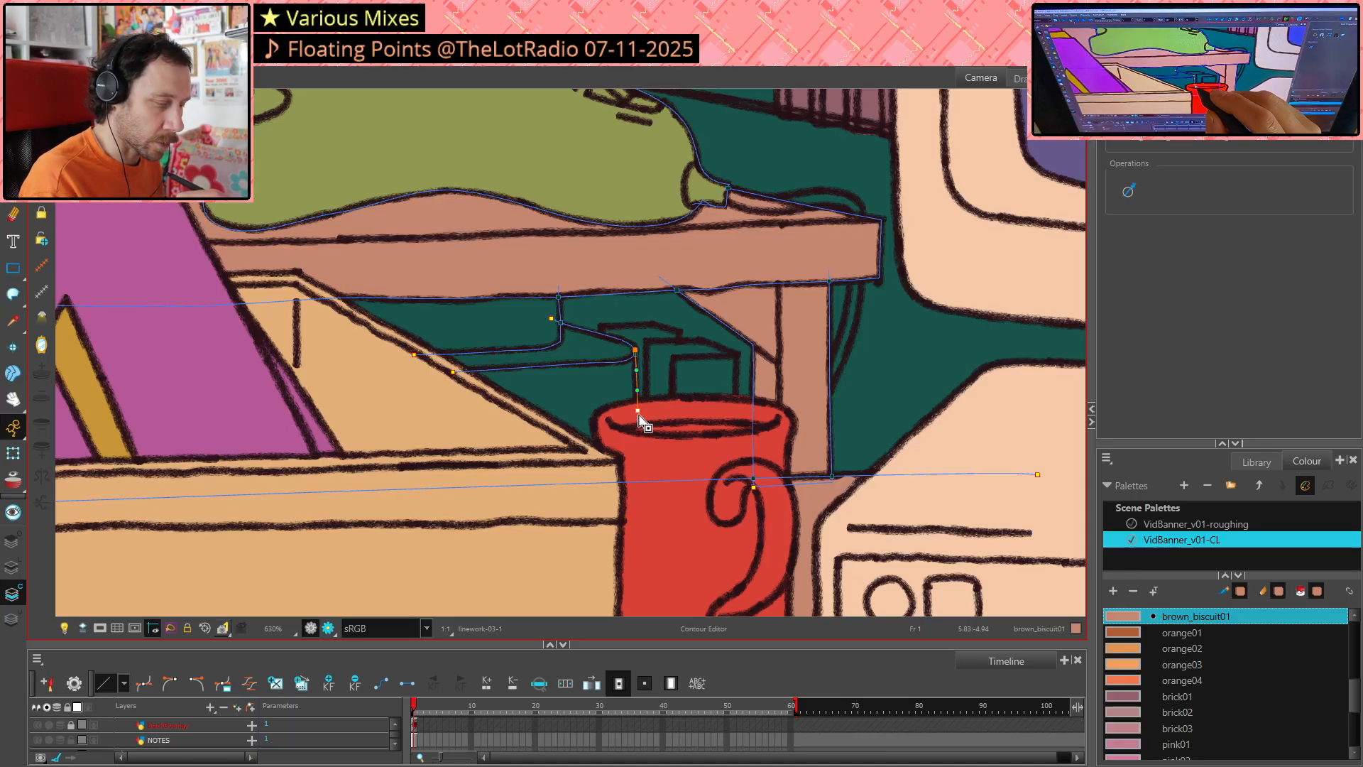
drag(639, 418, 640, 481)
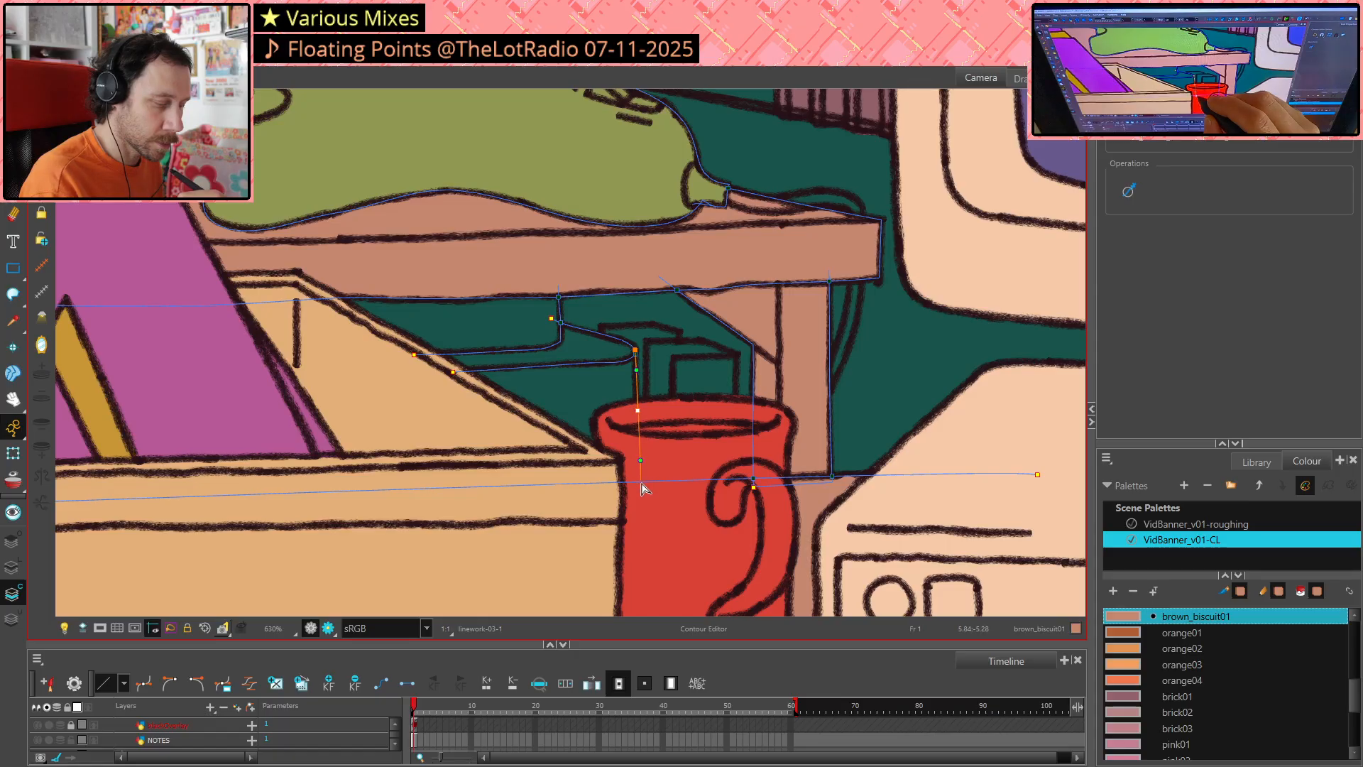
click(652, 528)
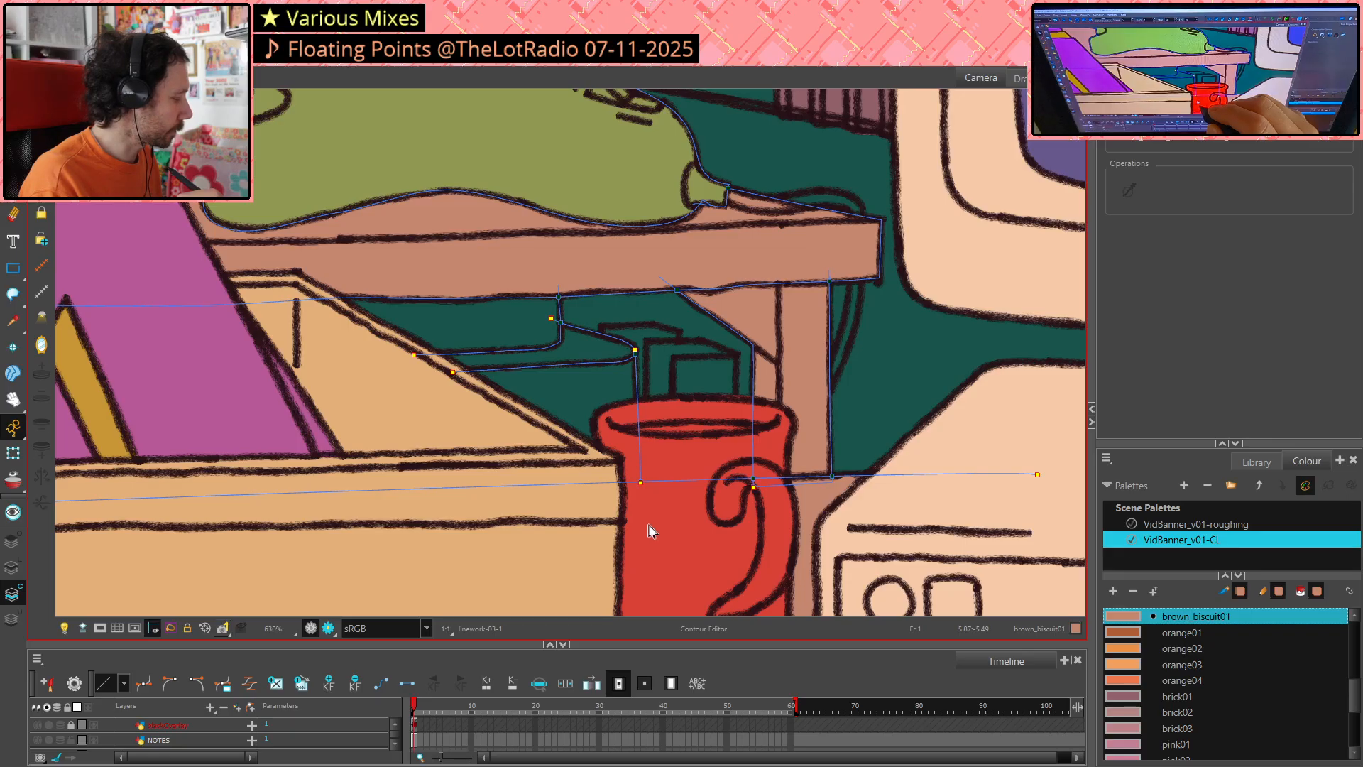
key(alt+v)
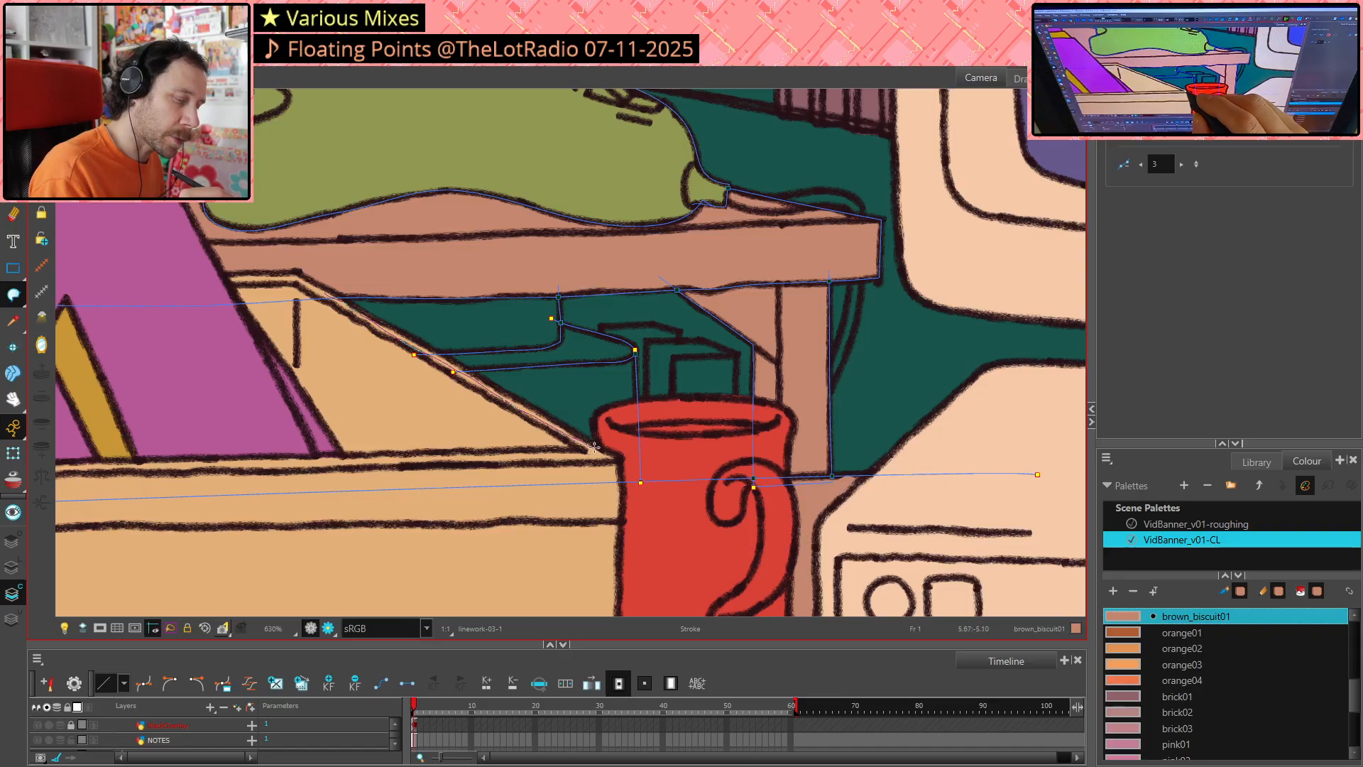
Join the crate's corner to the lower horizontal line with a short vertical stroke, and cut the overshooting ends along the crate's rim and below the tabletop
click(606, 485)
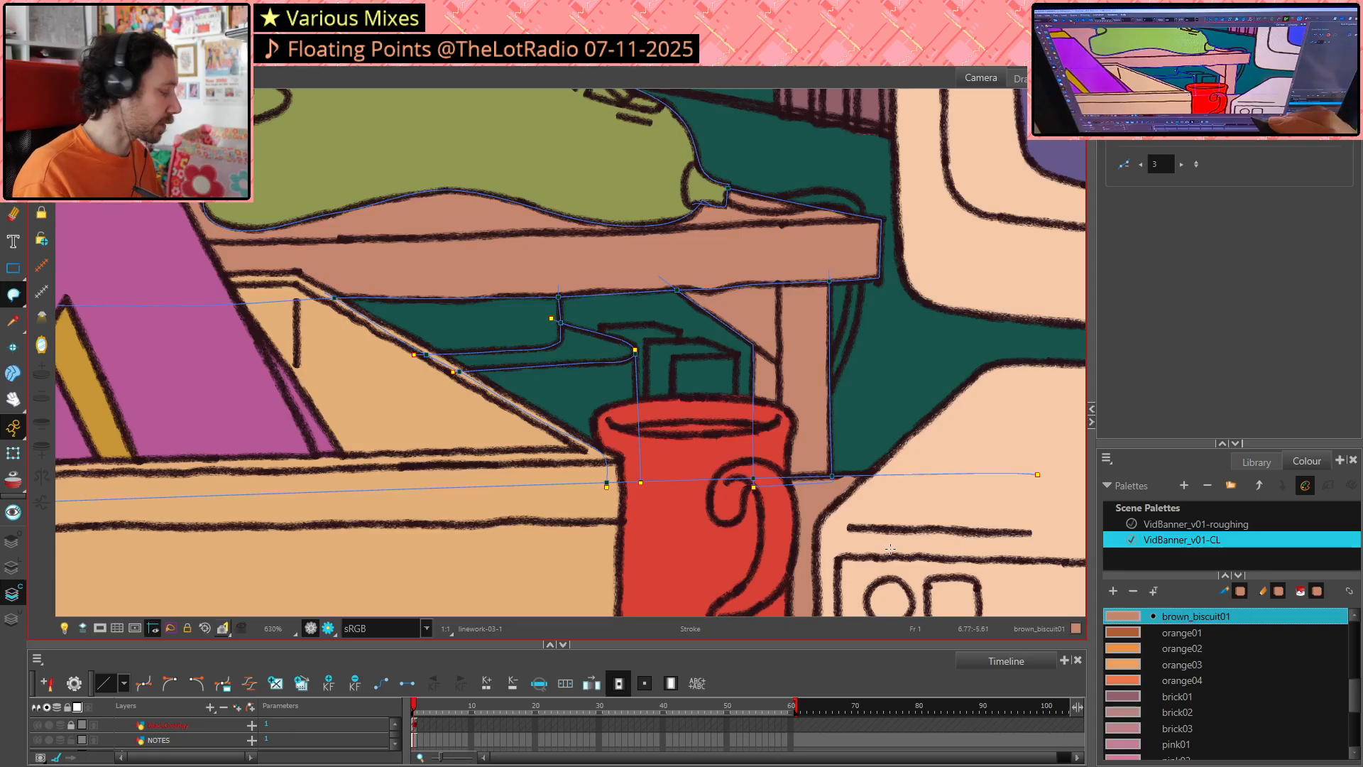
key(alt+t)
drag(406, 341, 470, 386)
drag(570, 332, 543, 307)
Try to cut off the small overshooting stroke end at the second green shape's rounded tip above the mug
click(646, 340)
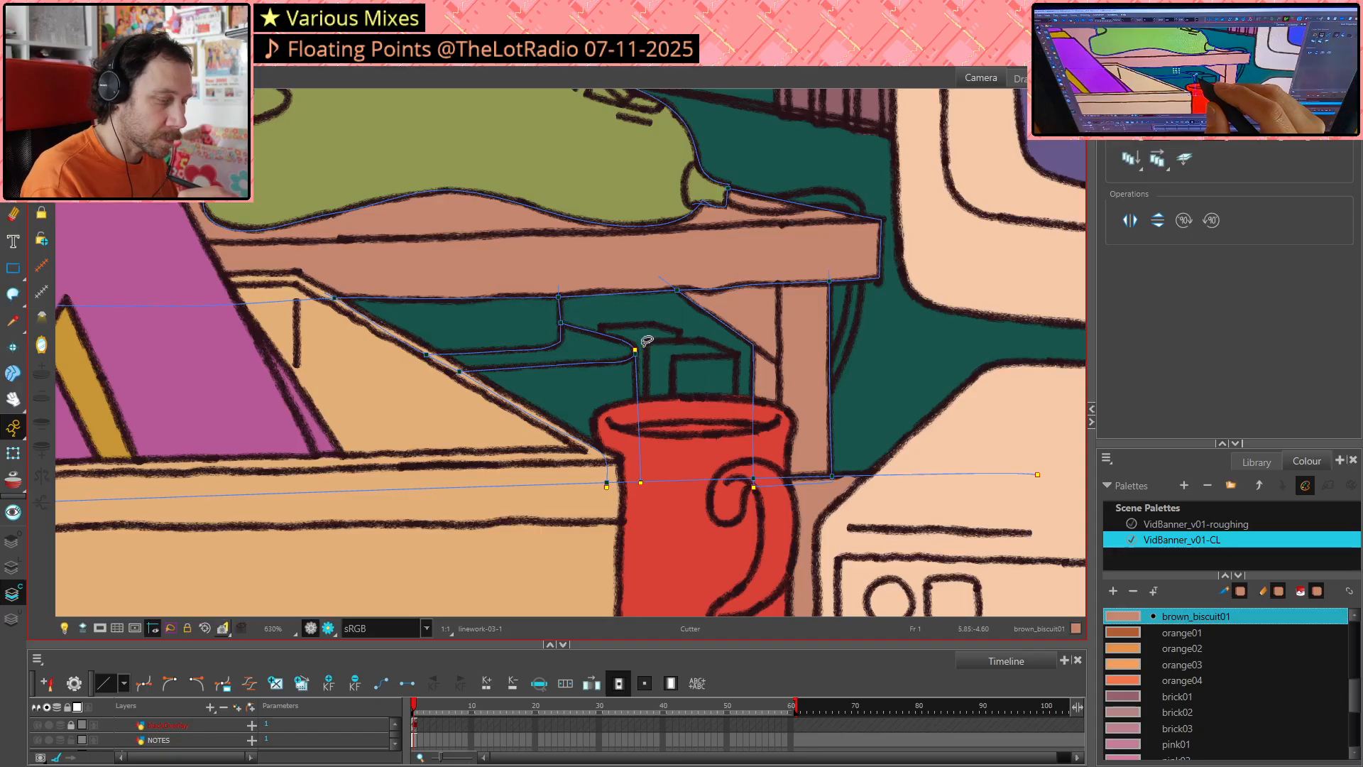
click(639, 345)
click(650, 342)
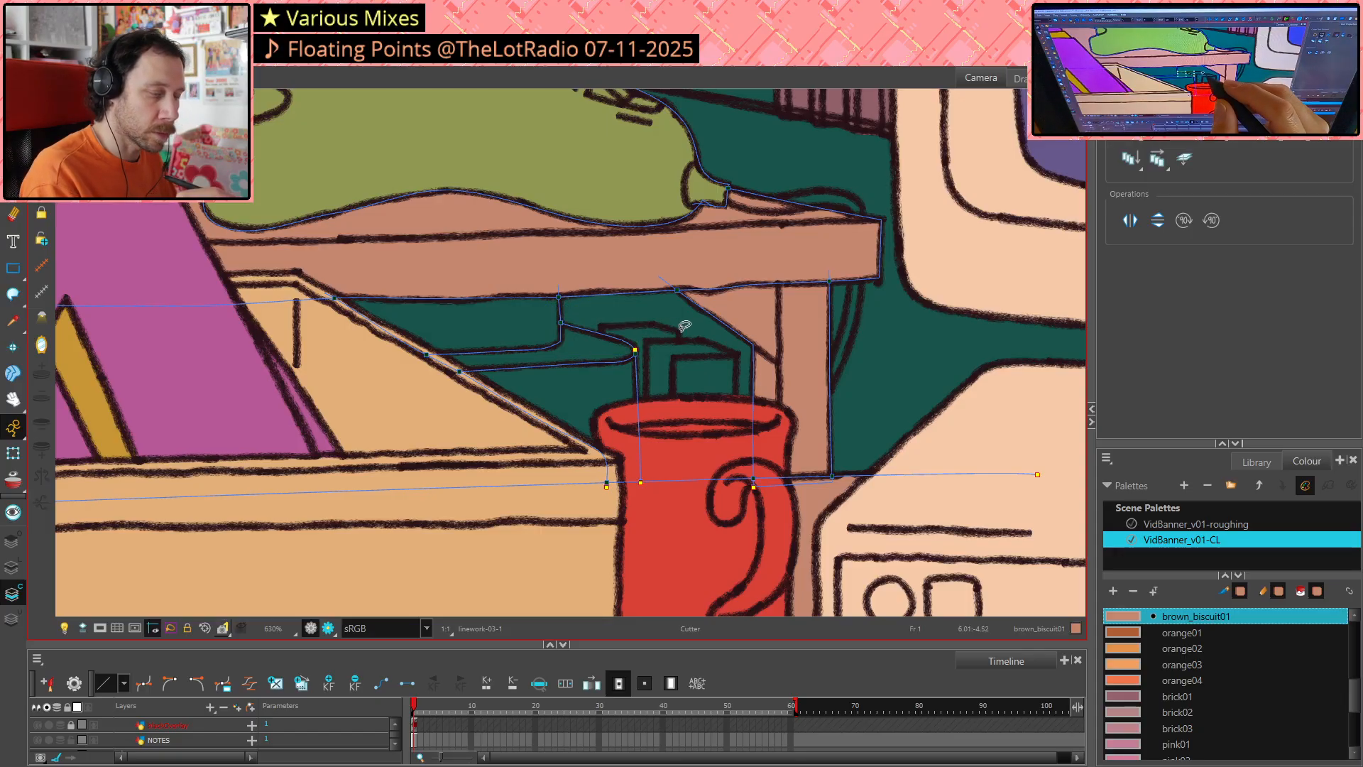
click(645, 348)
click(668, 339)
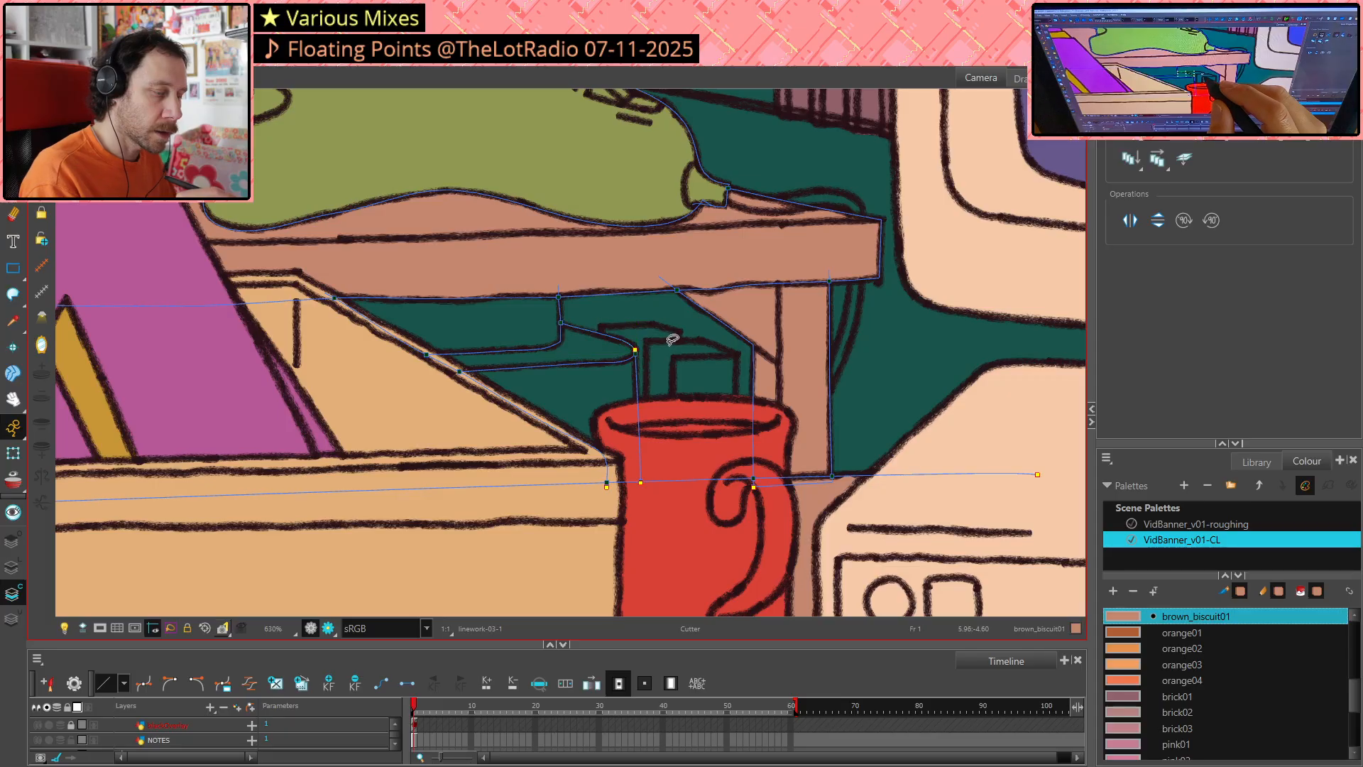
click(645, 346)
click(671, 341)
click(644, 351)
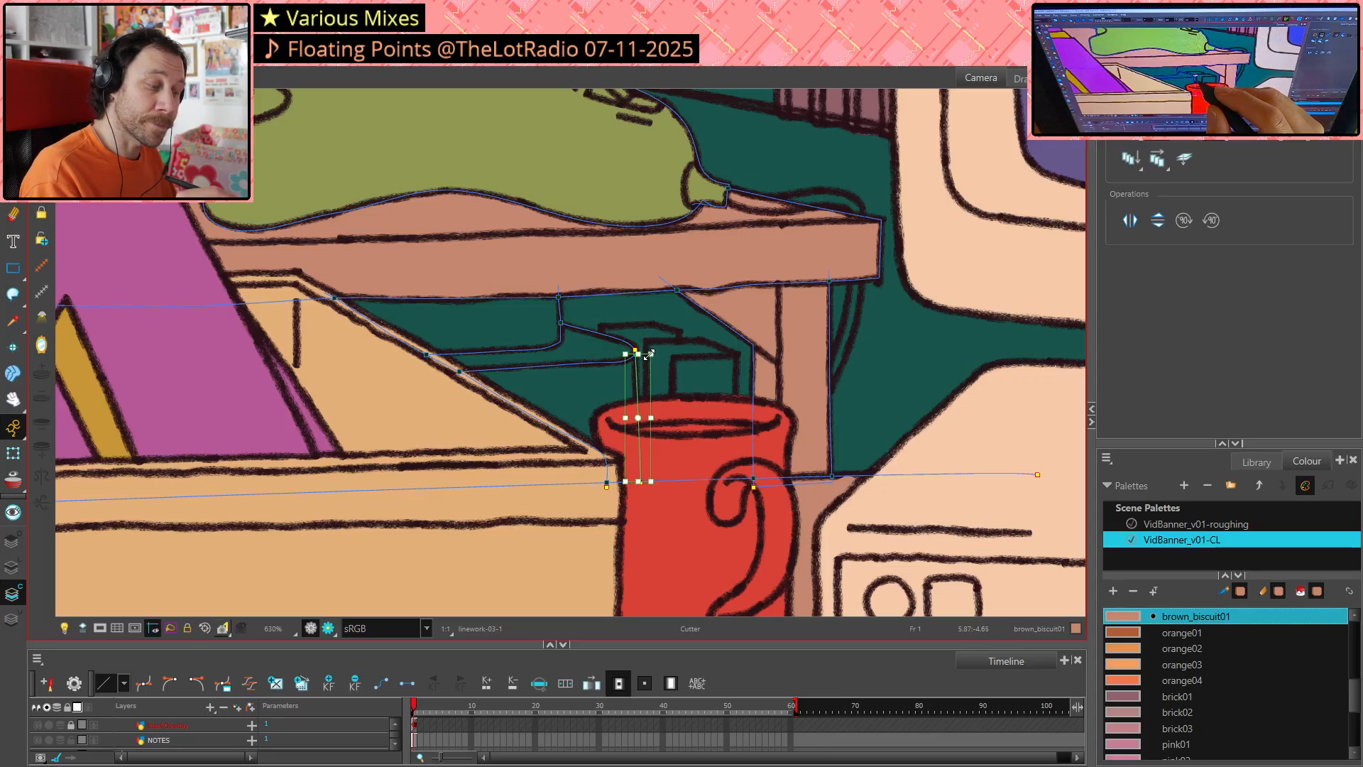
click(679, 341)
Cut off and delete the small stroke overshoot at the second green shape's rounded tip, working at close zoom
scroll(639, 353, up, 5)
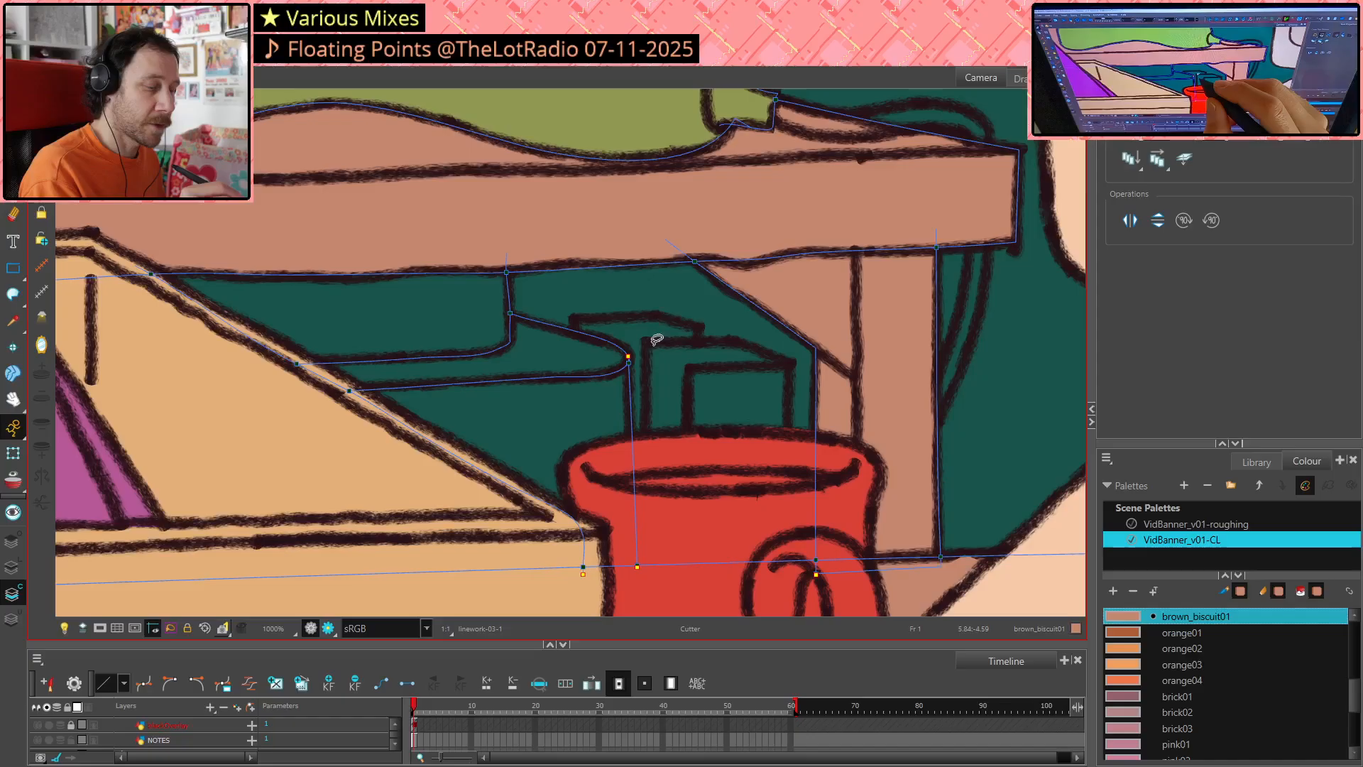
scroll(639, 352, up, 4)
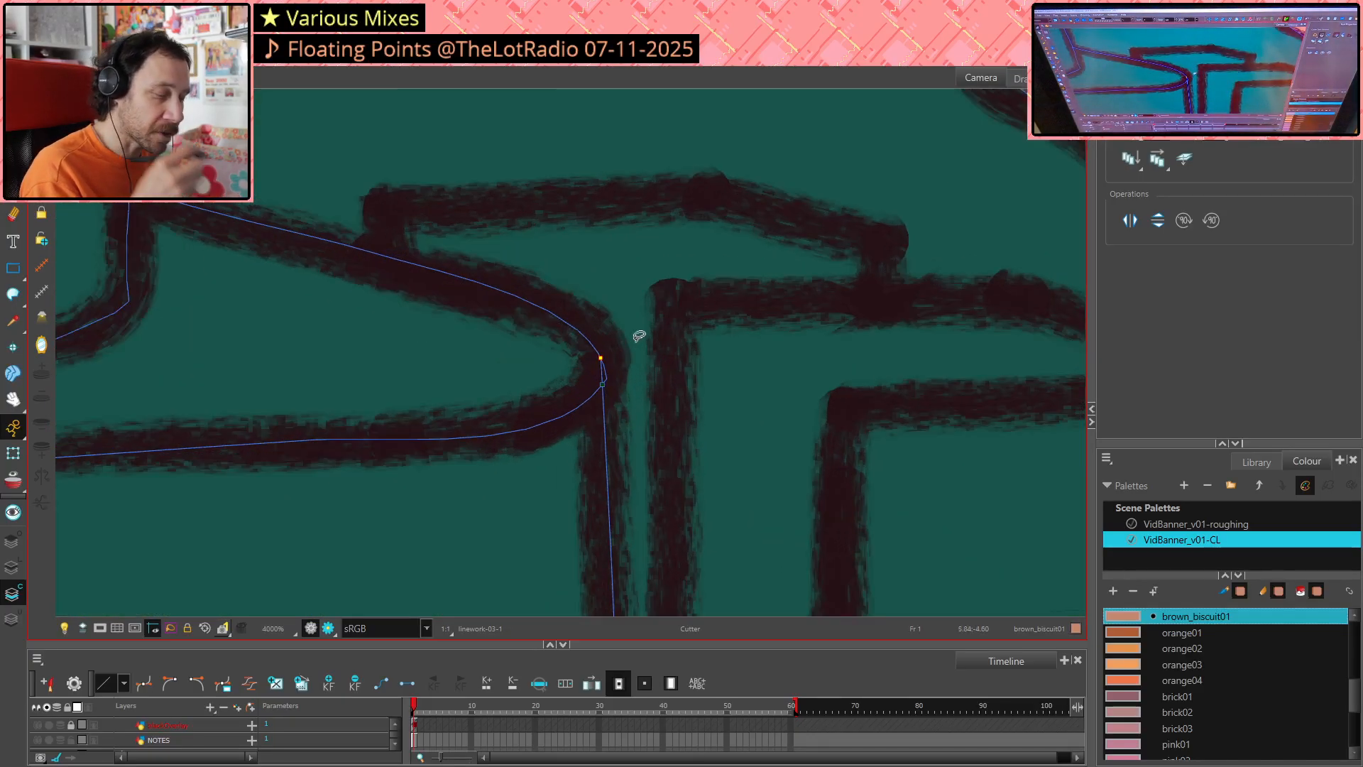
click(622, 373)
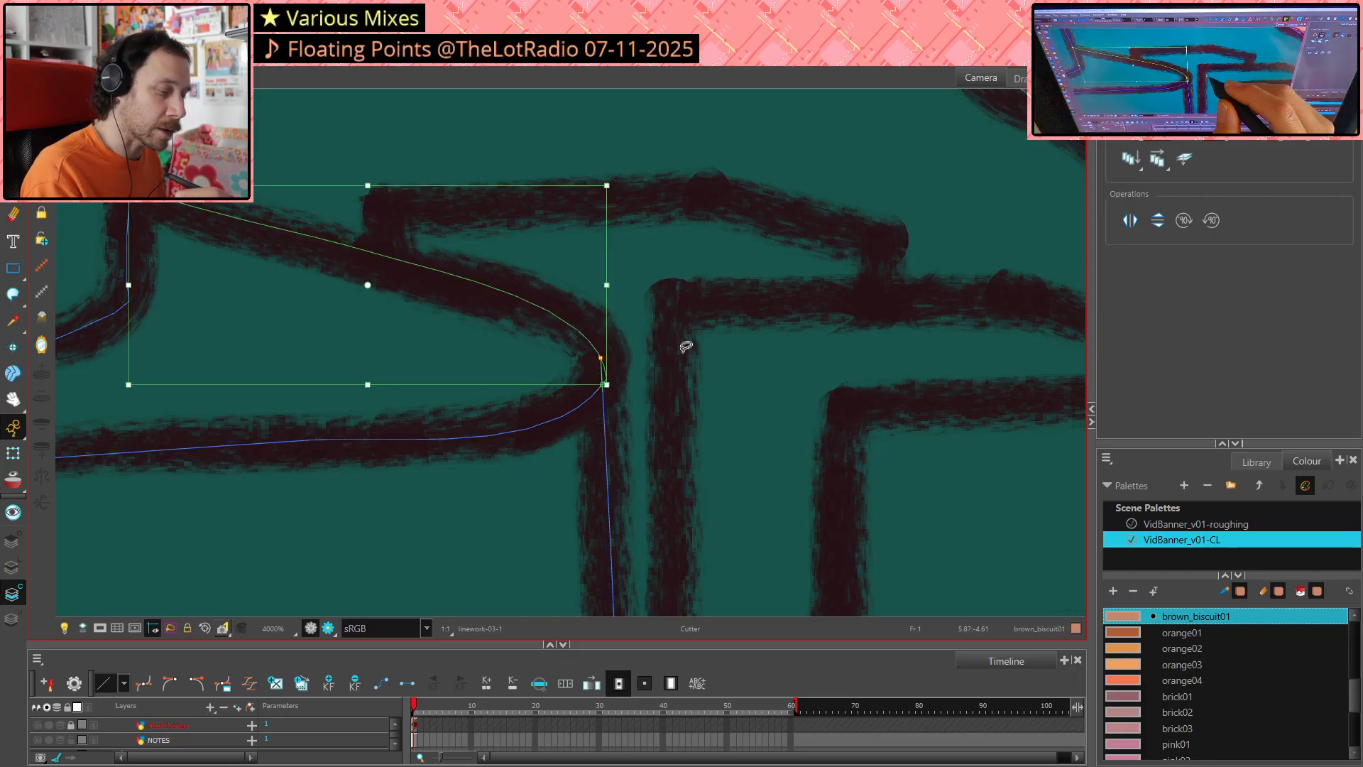
click(609, 368)
click(689, 348)
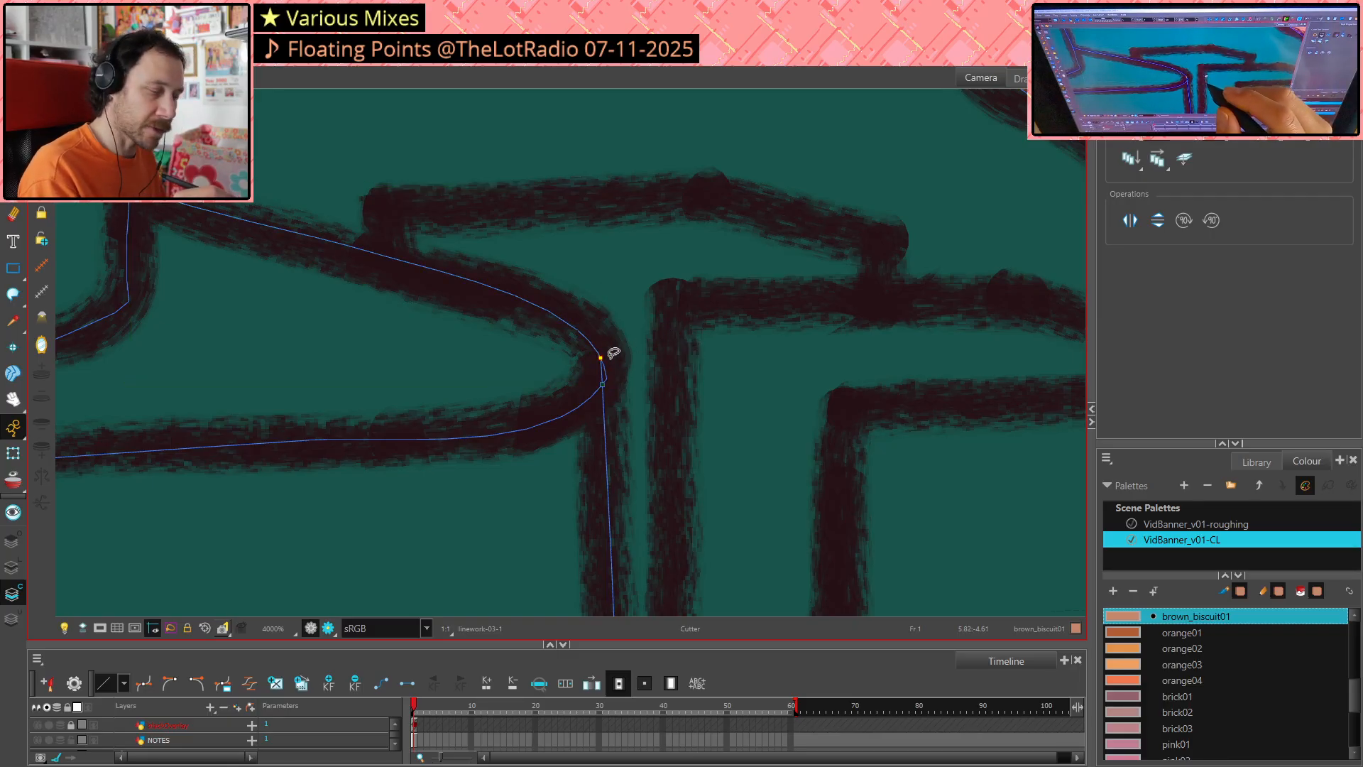
click(615, 372)
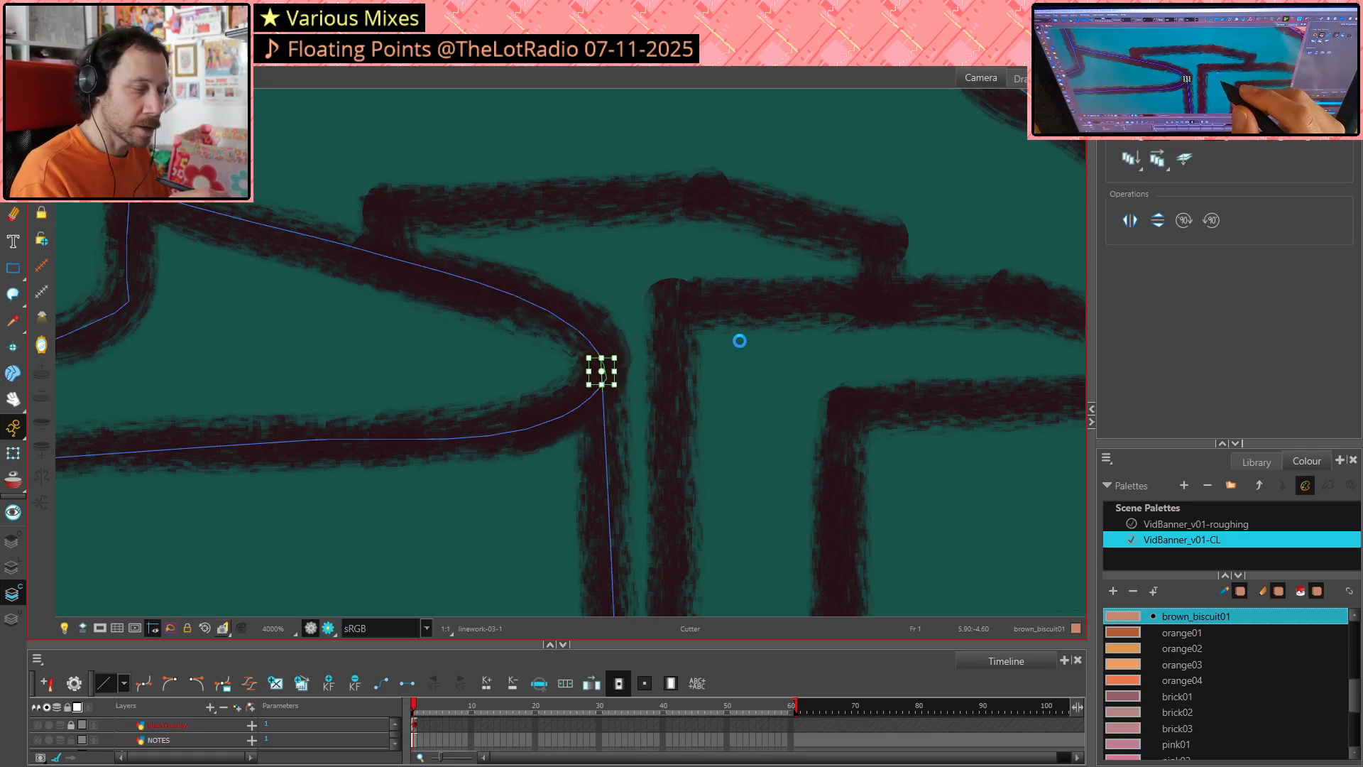
key(Delete)
scroll(736, 351, down, 8)
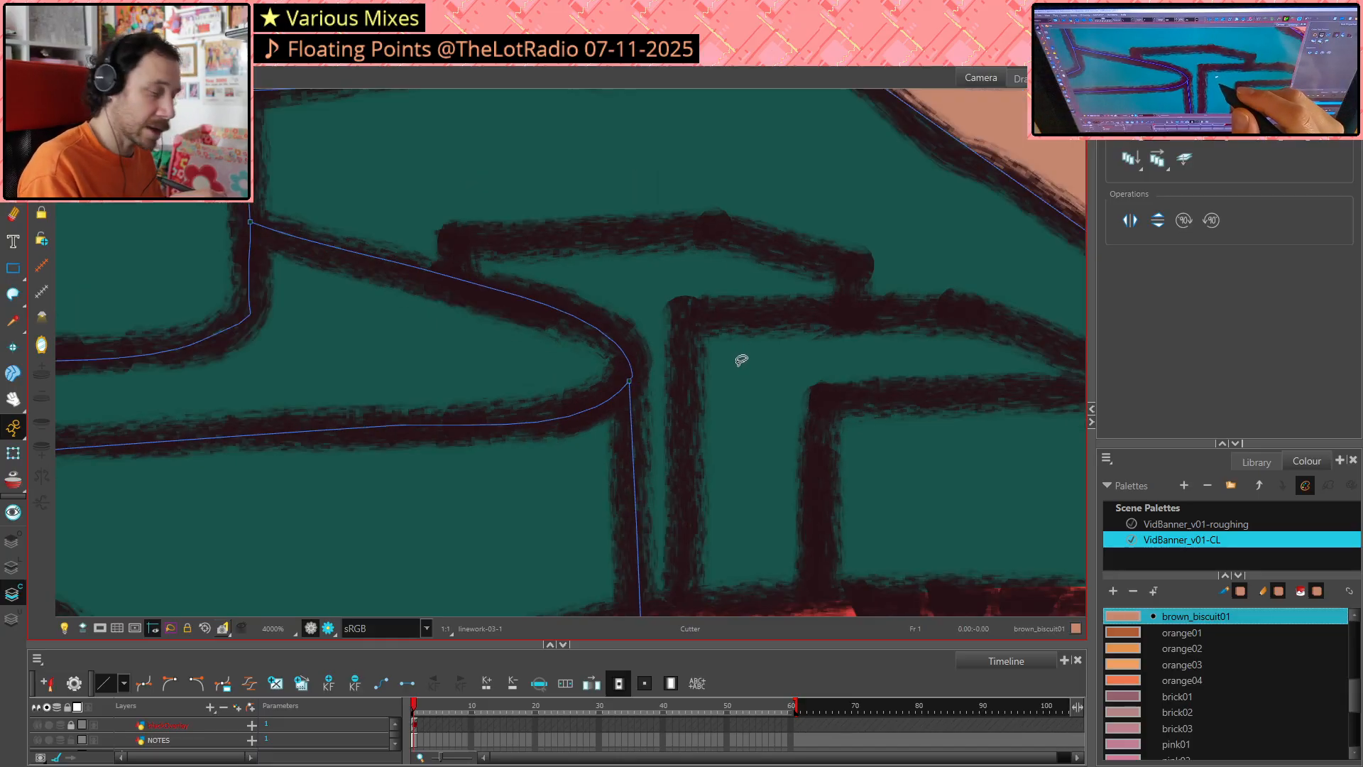
scroll(755, 353, up, 2)
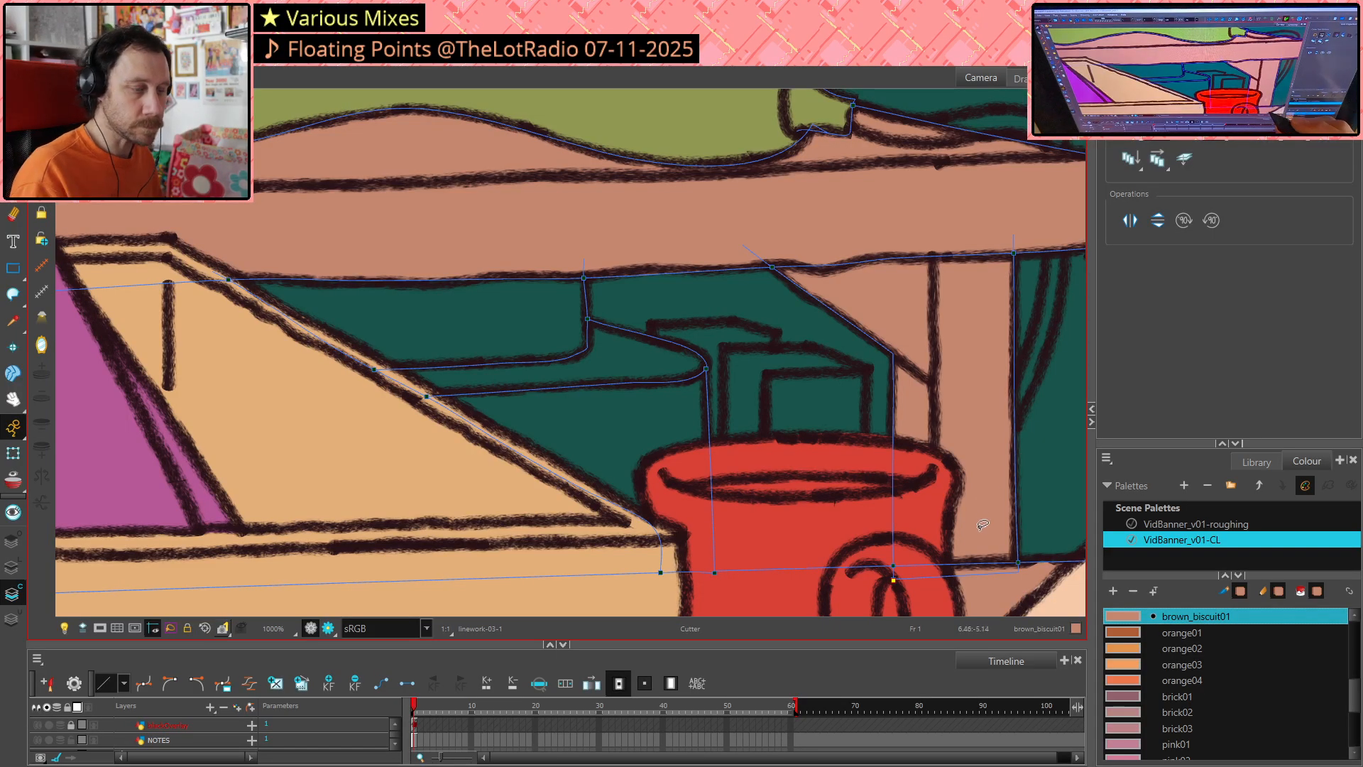
Trace the box shapes behind the mug with strokes: short near side, far vertical side down into the mug, sloping edge and top edge
scroll(873, 404, right, 3)
scroll(873, 404, down, 2)
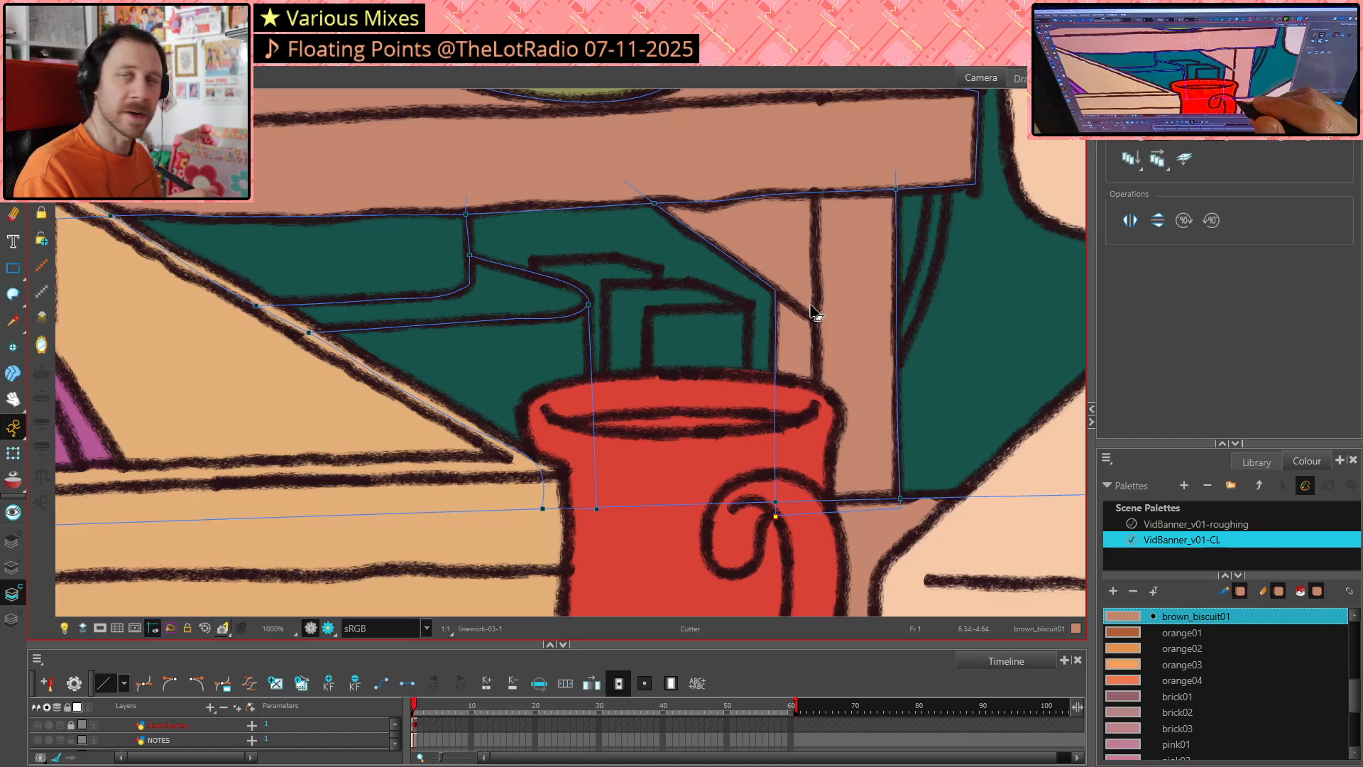
key(alt+v)
drag(533, 289, 534, 235)
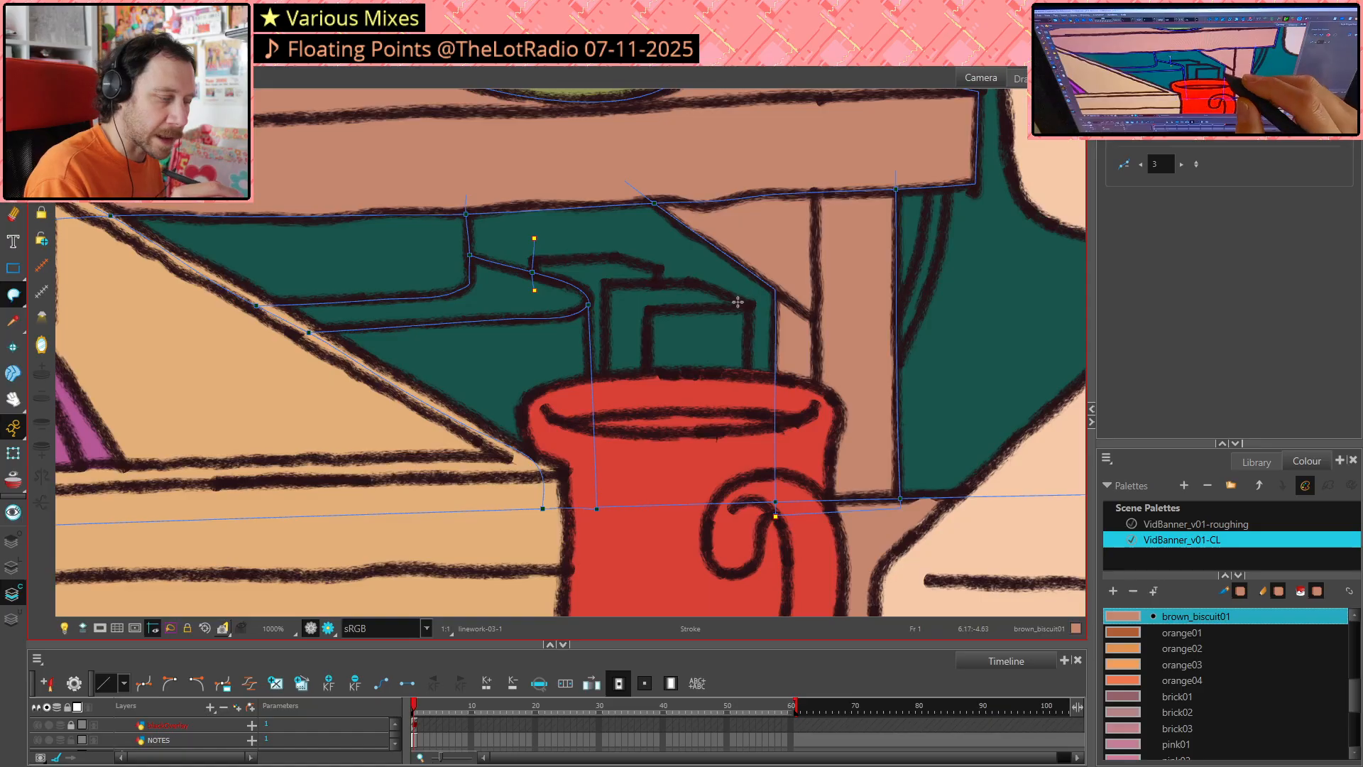
drag(749, 287, 746, 503)
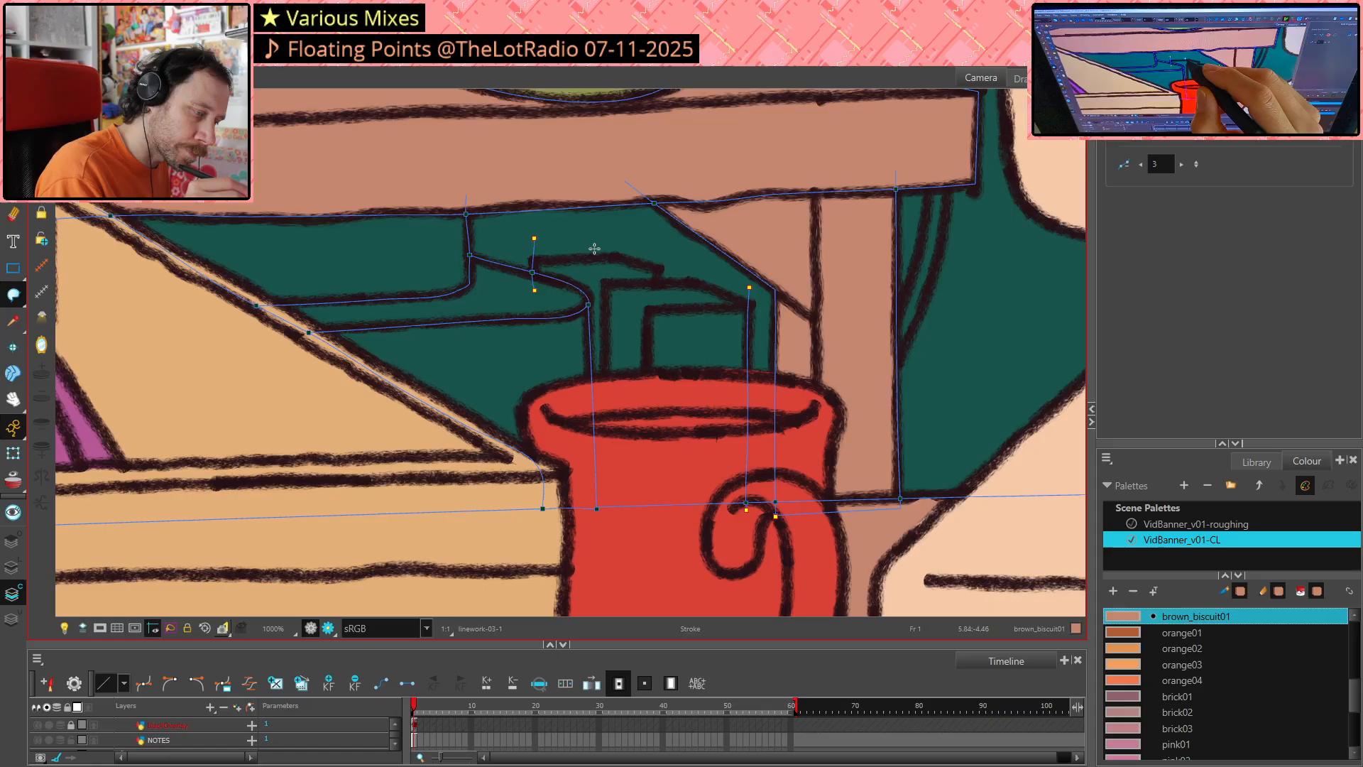
drag(595, 251, 760, 307)
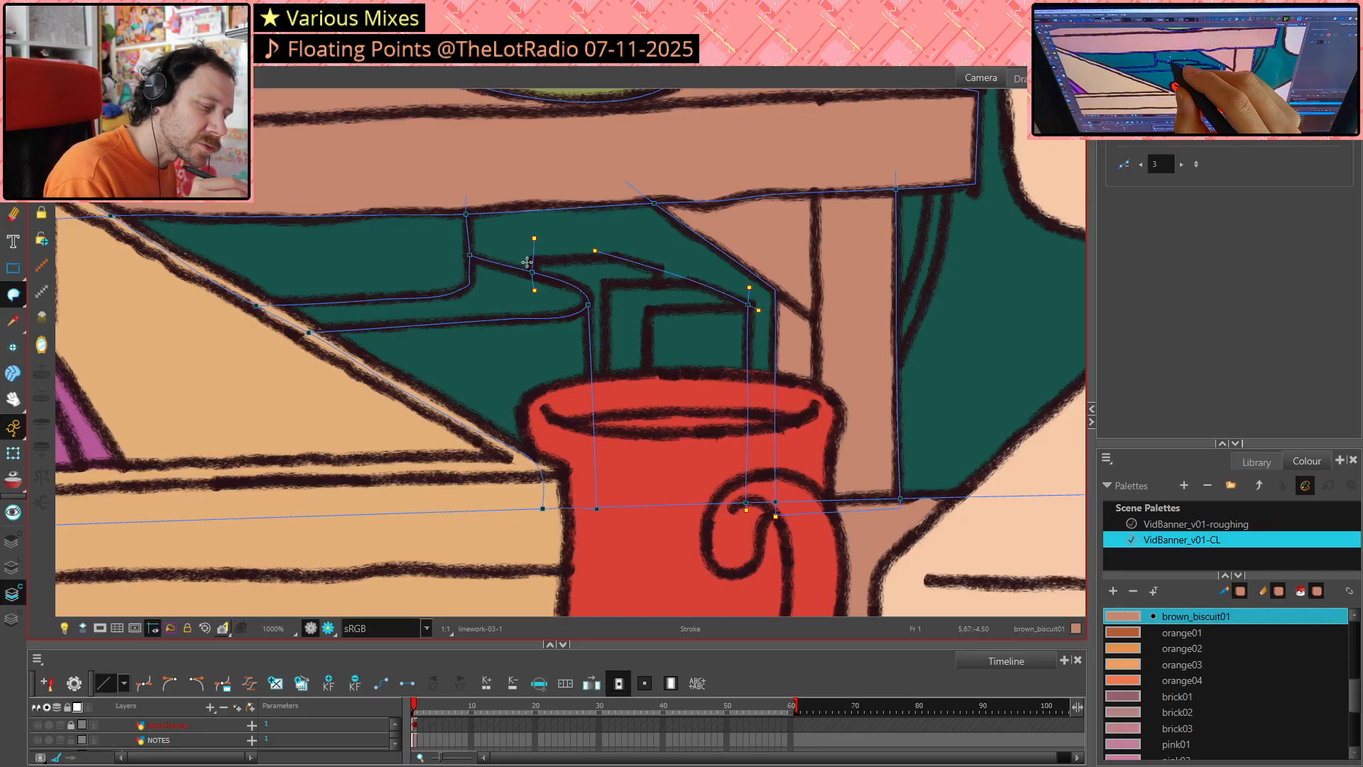
drag(527, 263, 619, 256)
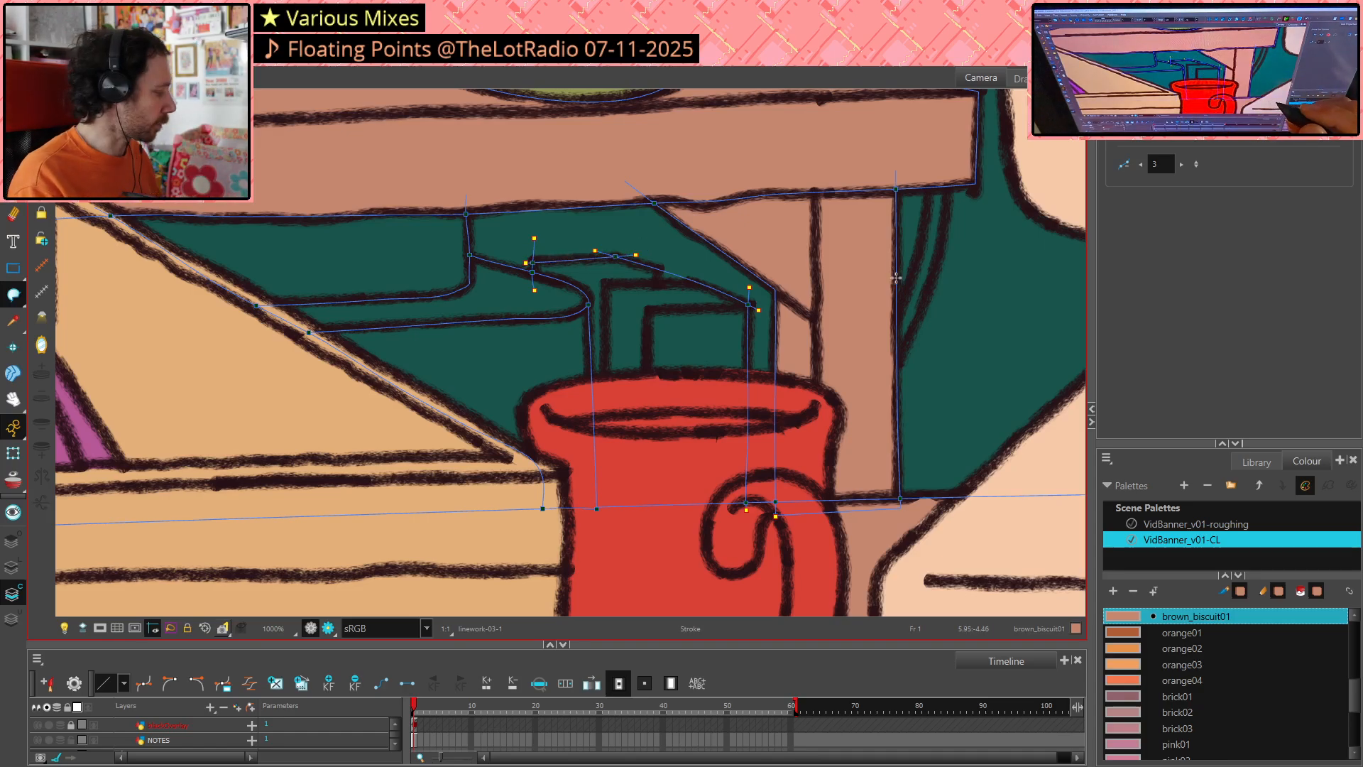
Cut off the overshooting stroke ends at the rear box's near upper corner and at the bend in its top edge
key(alt+t)
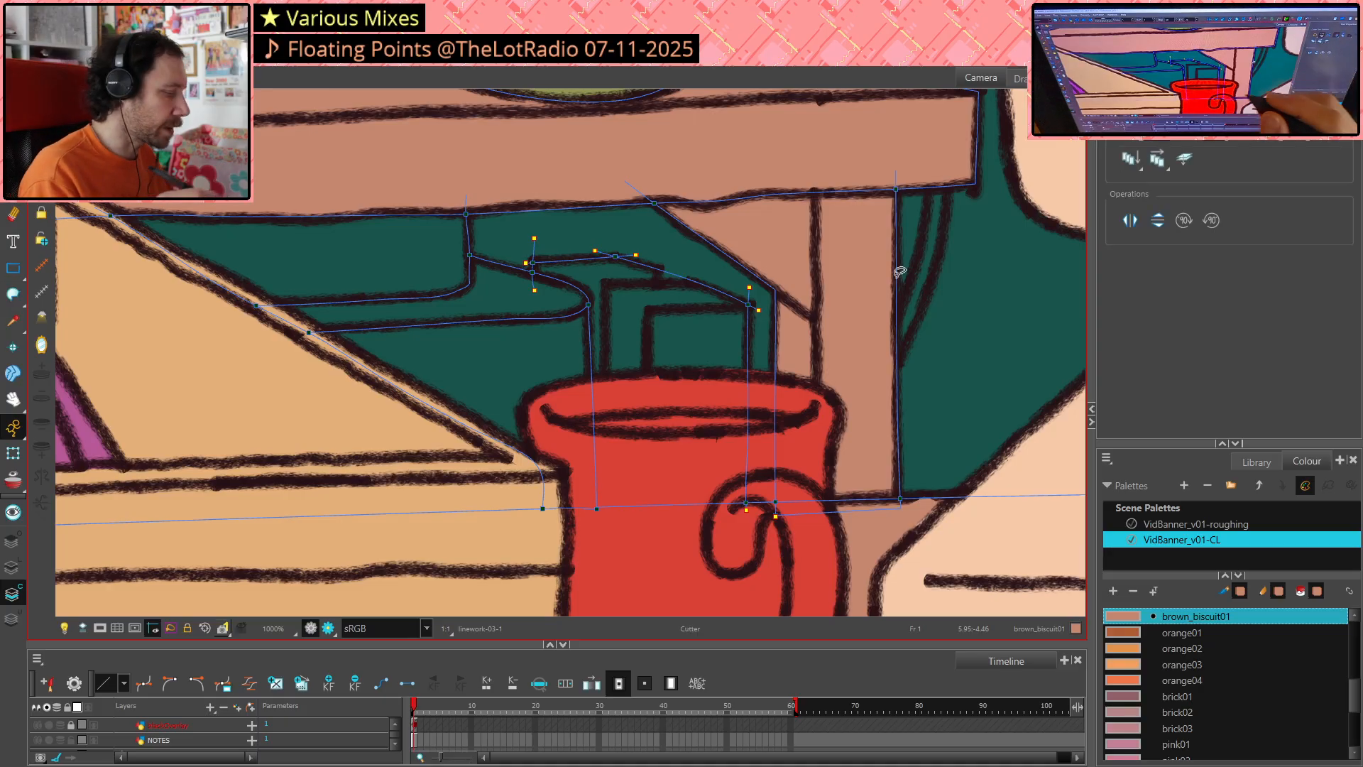
drag(545, 238, 524, 270)
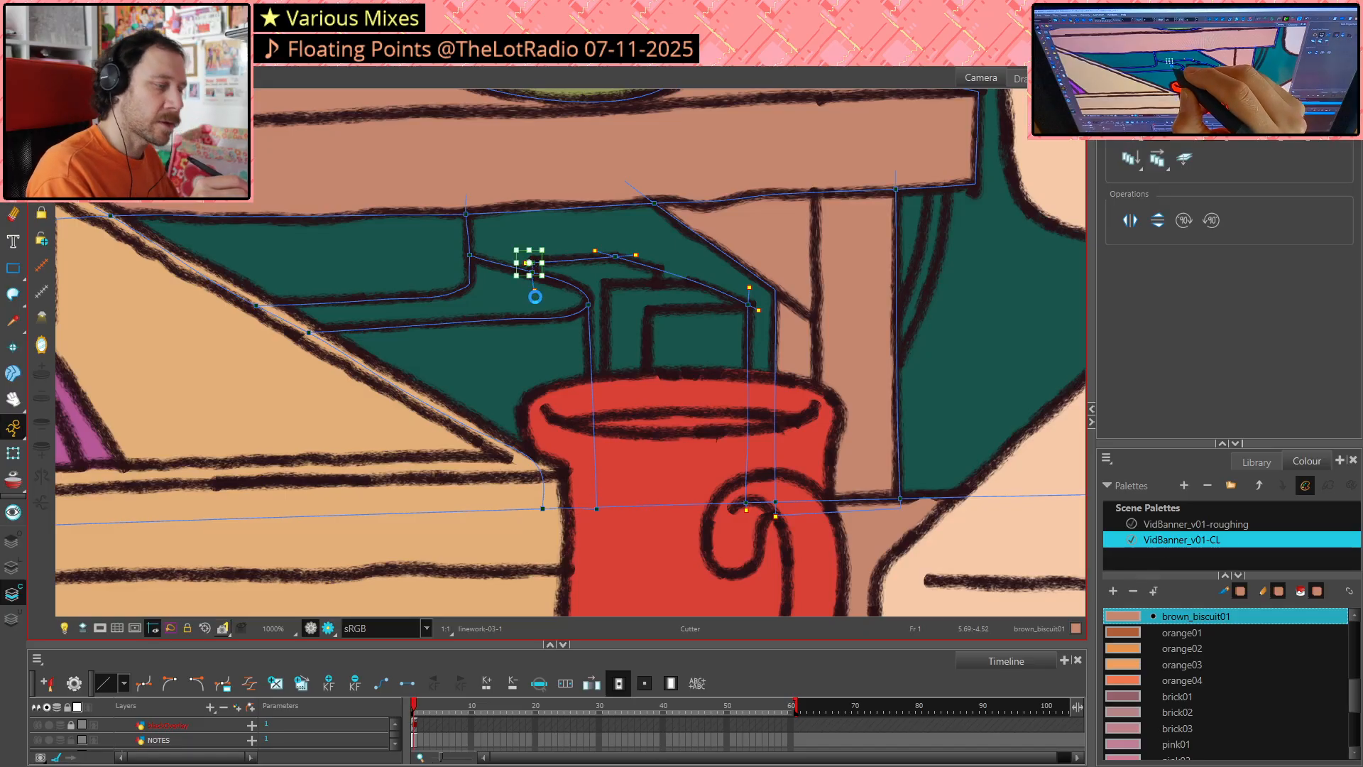
click(600, 241)
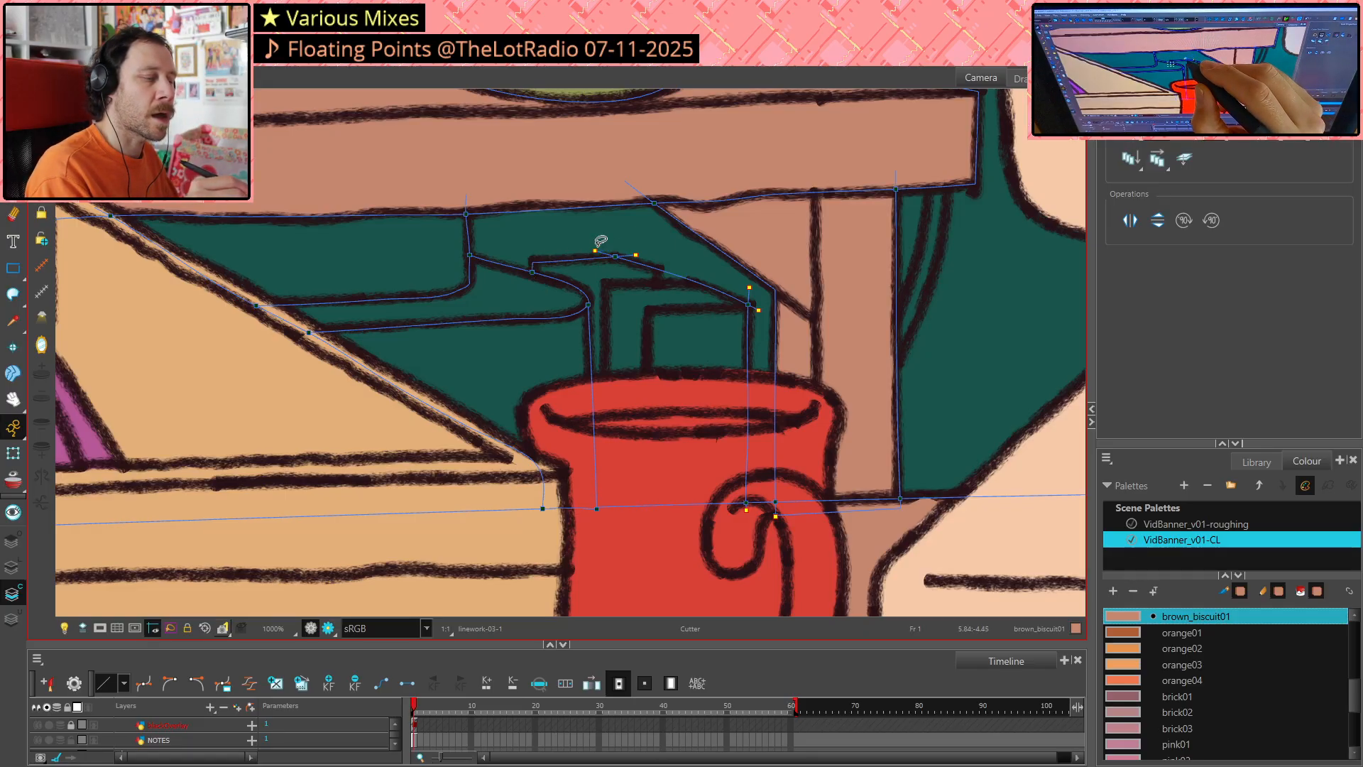
mouse_move(601, 242)
mouse_down()
mouse_move(628, 264)
mouse_move(637, 254)
mouse_up()
click(637, 246)
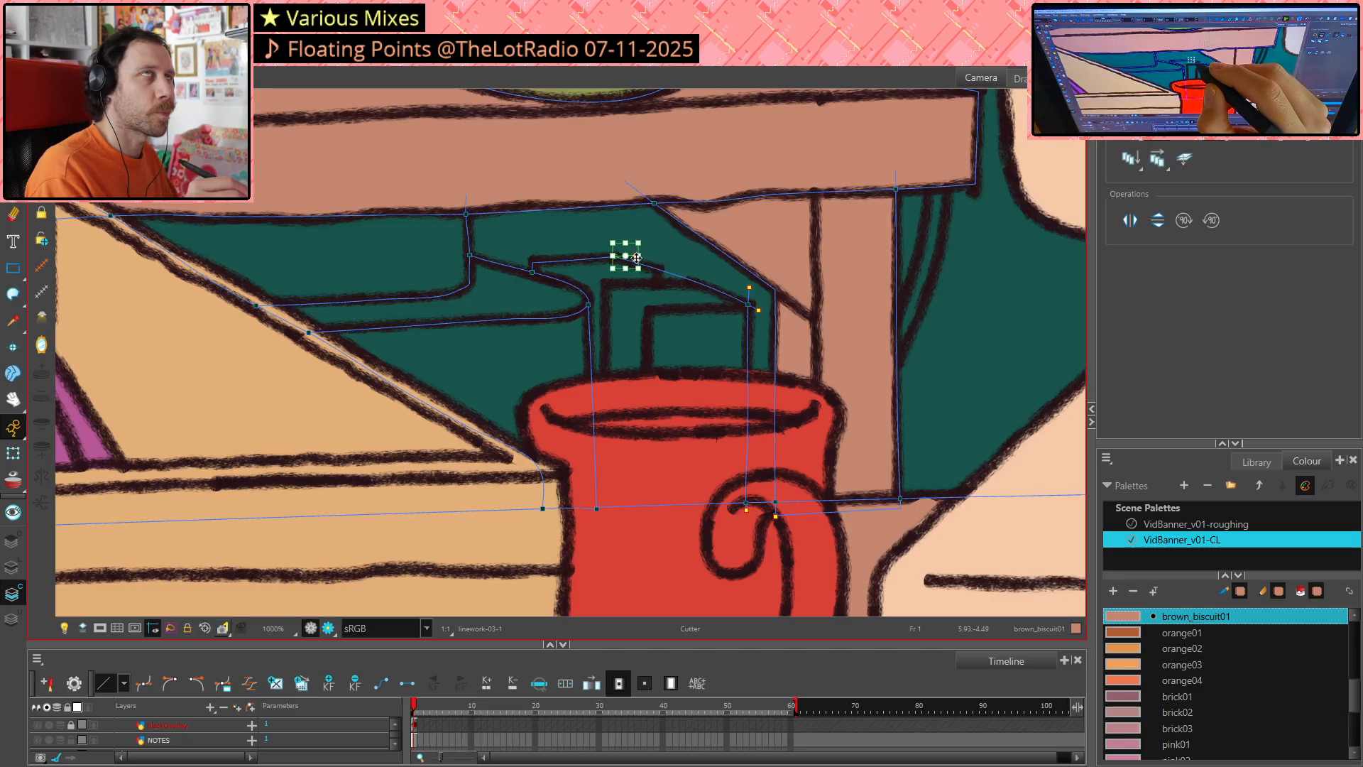
Cut off the overshooting ends at the front box's far upper corner and where its vertical side crosses the lower horizontal line
click(754, 288)
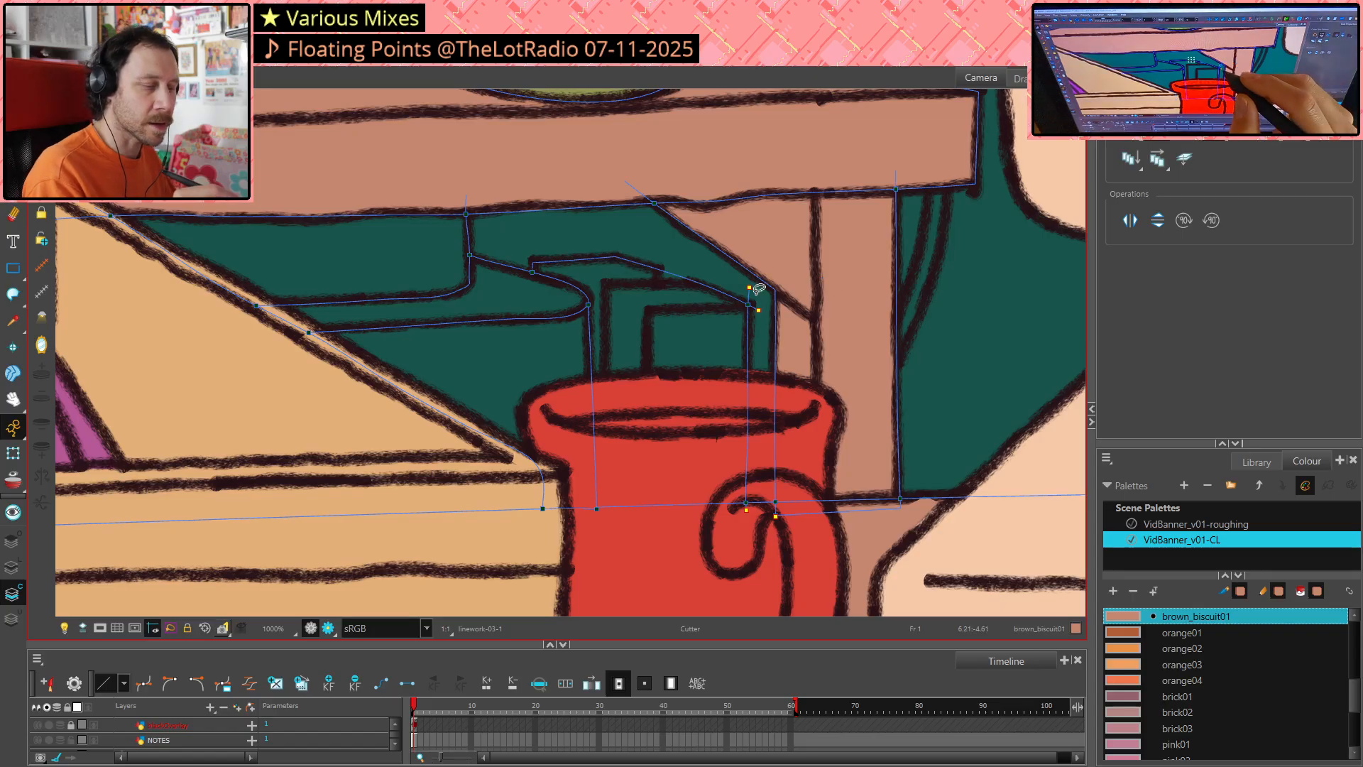
drag(735, 281, 770, 323)
click(762, 302)
click(761, 504)
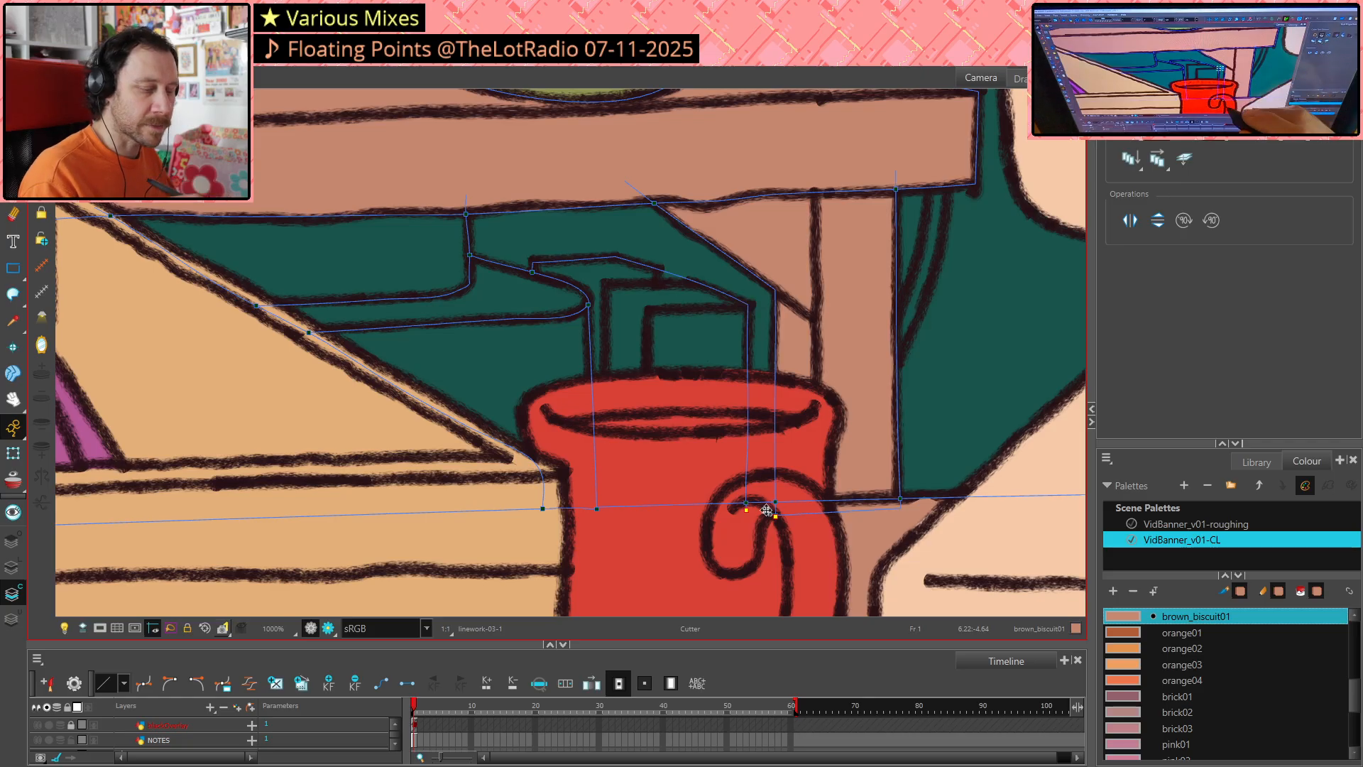
drag(732, 492, 760, 520)
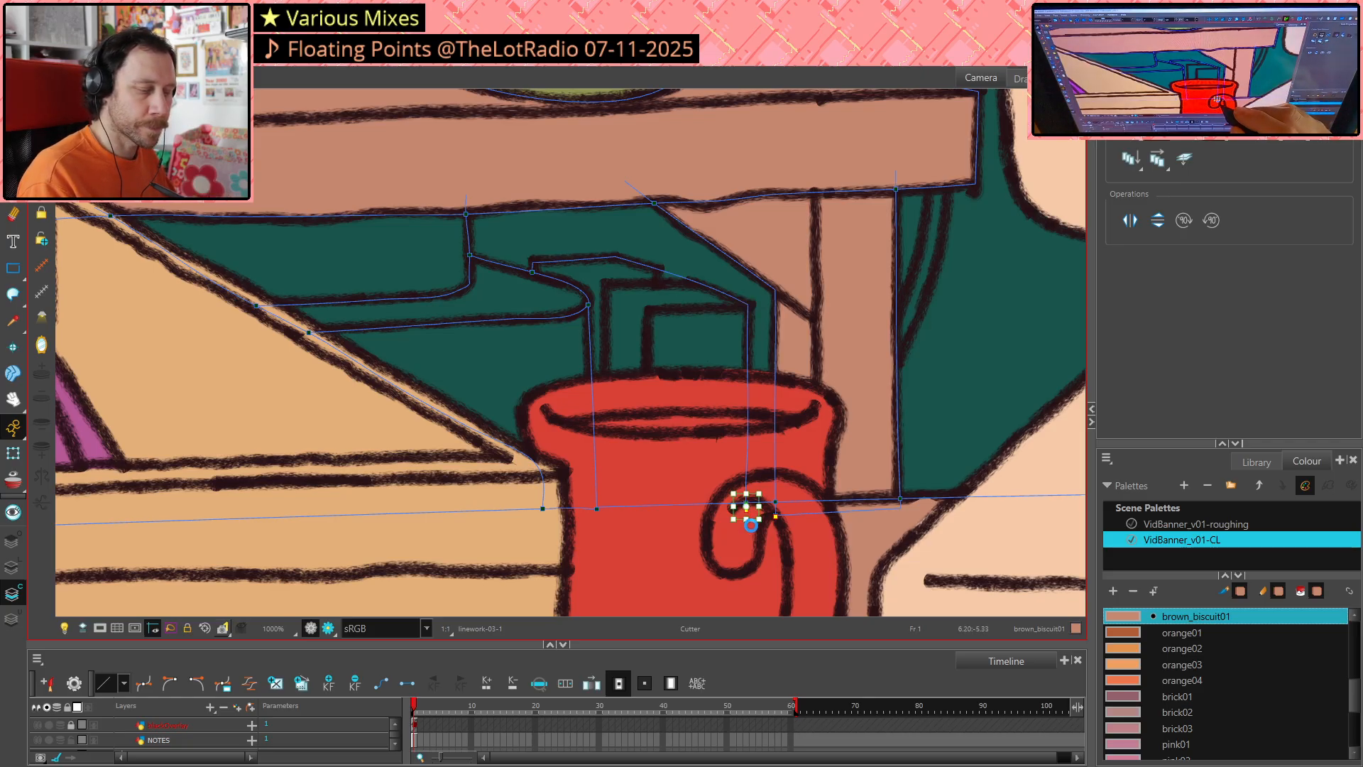
click(756, 508)
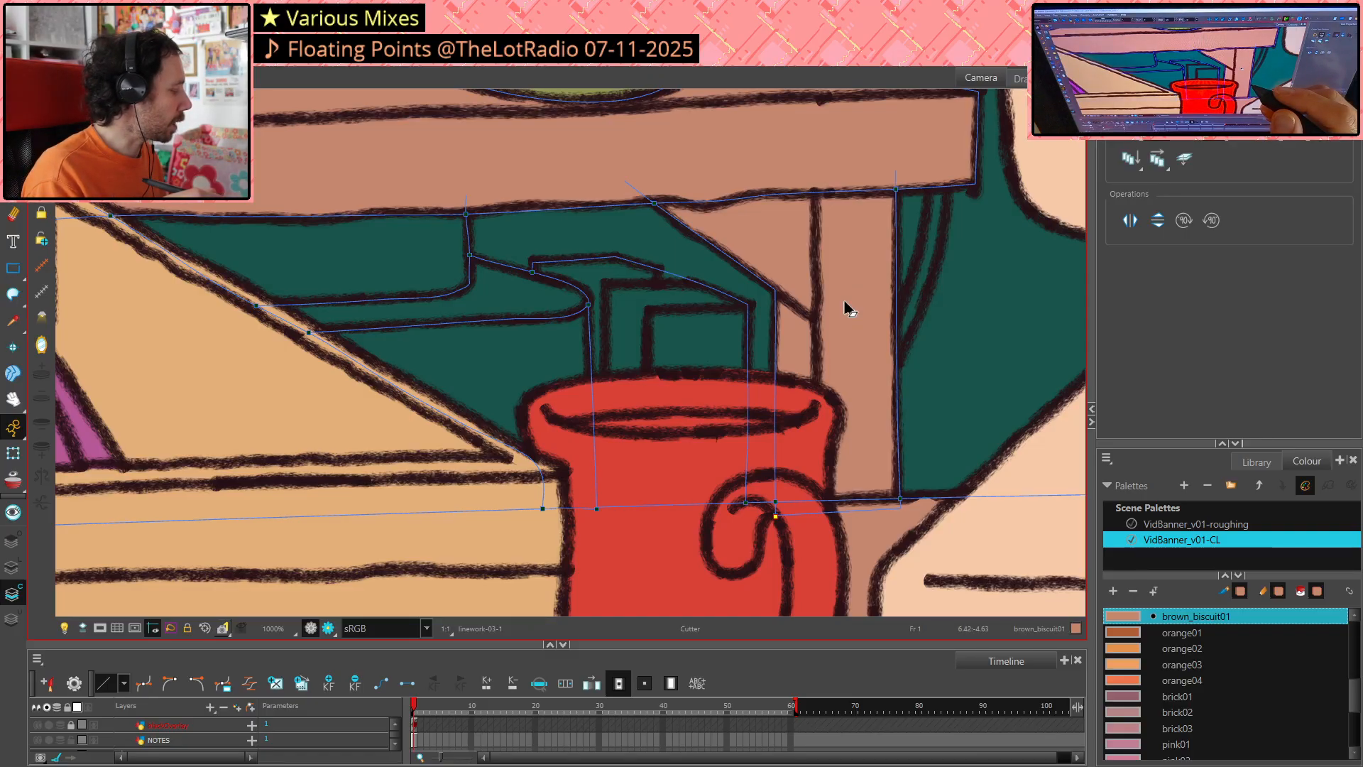
Trace the notch between the two boxes' top edges with short strokes, and cut away the bypassed sloping segment and overshooting ends
key(alt+k)
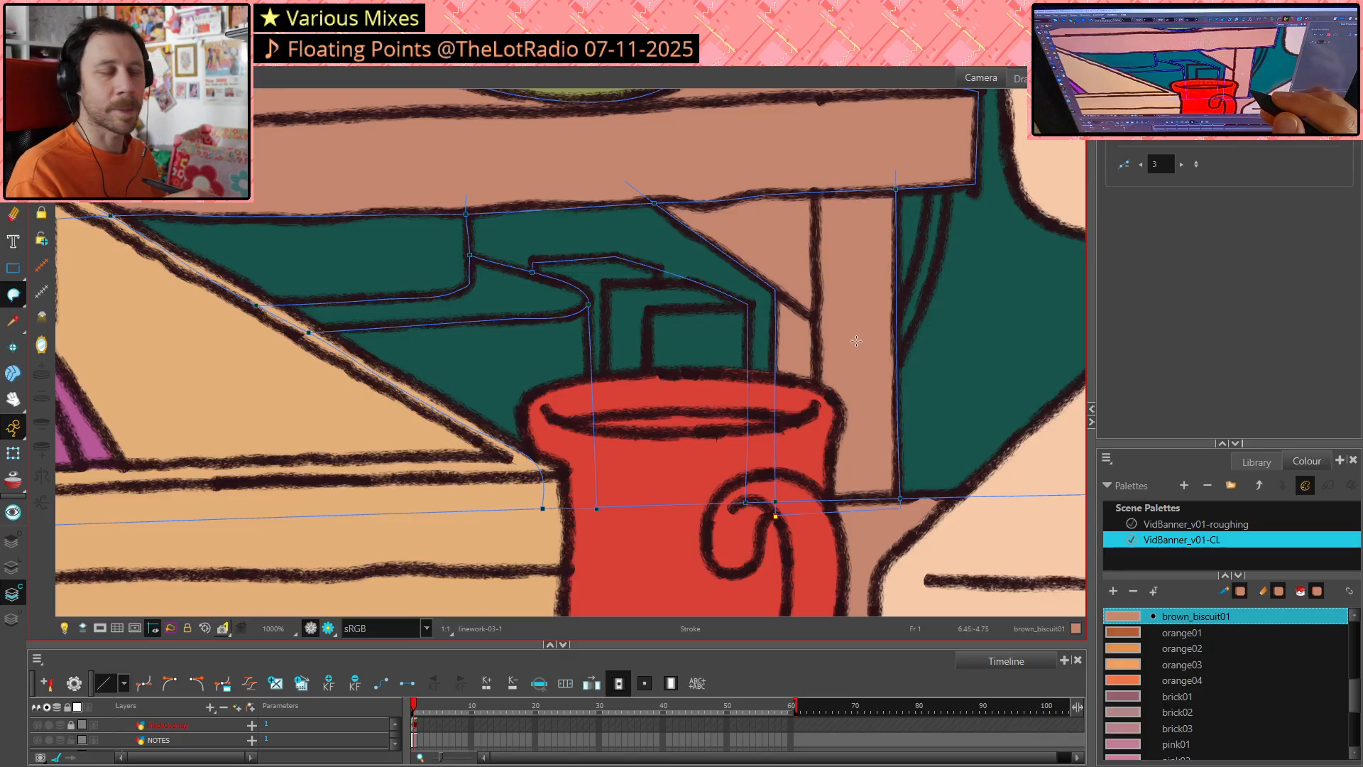
mouse_move(657, 252)
mouse_down()
mouse_move(657, 297)
mouse_move(714, 280)
mouse_up()
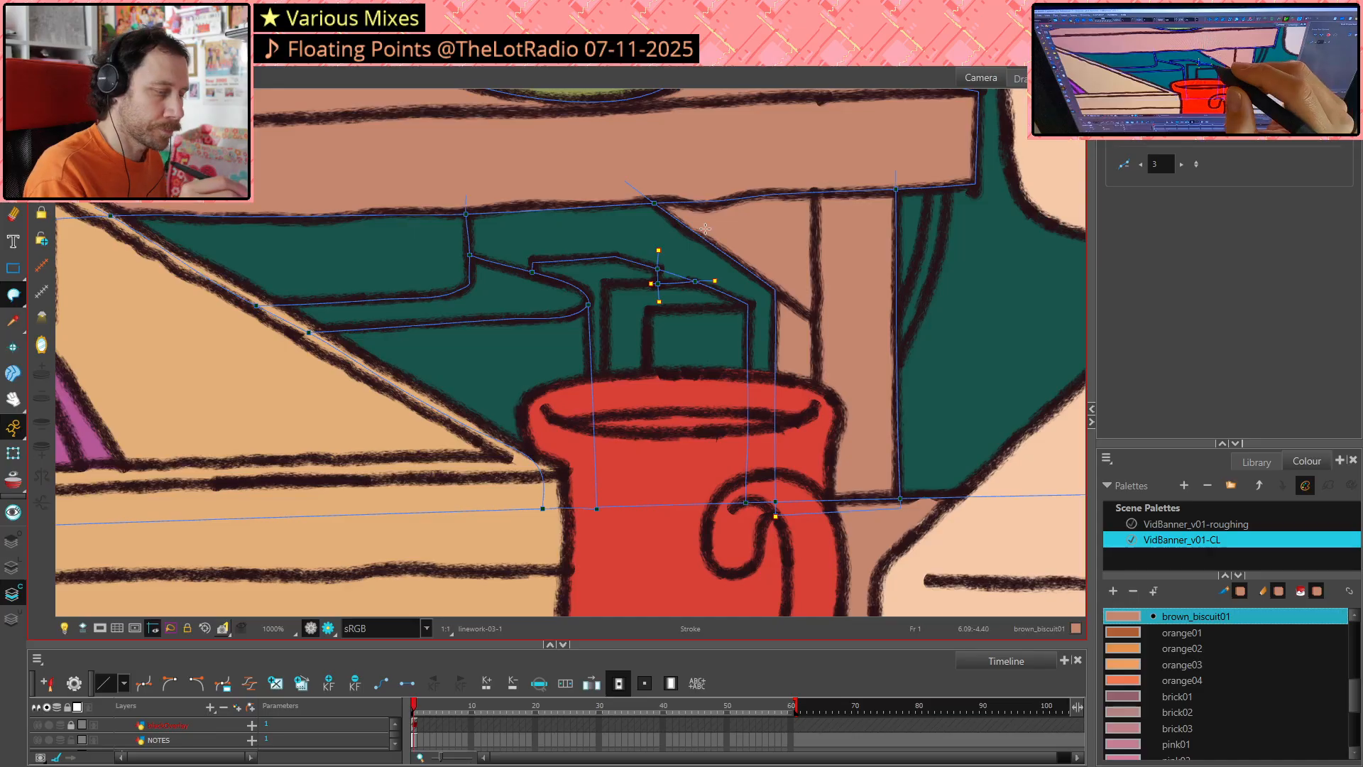
key(alt+t)
drag(657, 260, 697, 289)
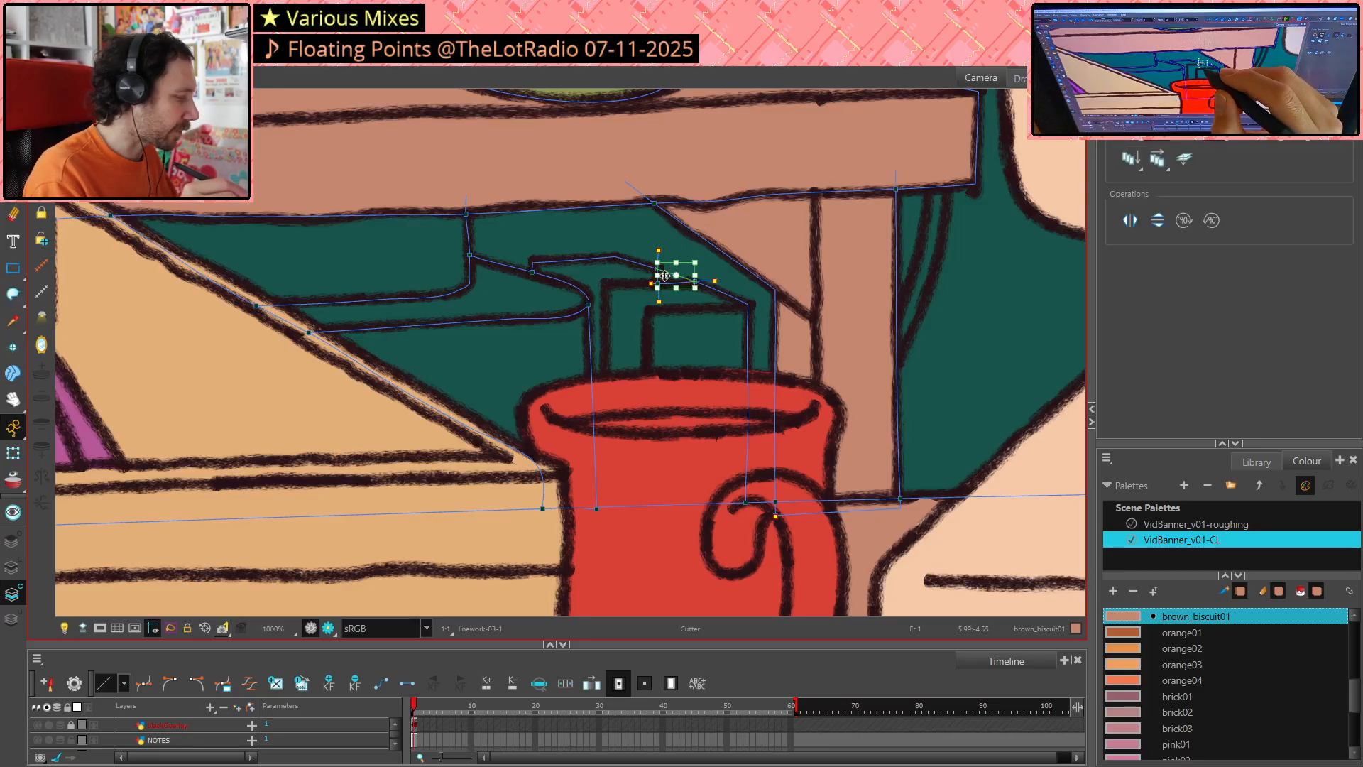
mouse_move(643, 242)
mouse_down()
mouse_move(674, 276)
mouse_move(717, 274)
mouse_move(690, 295)
mouse_move(654, 277)
mouse_move(642, 297)
mouse_move(657, 291)
mouse_move(645, 279)
mouse_up()
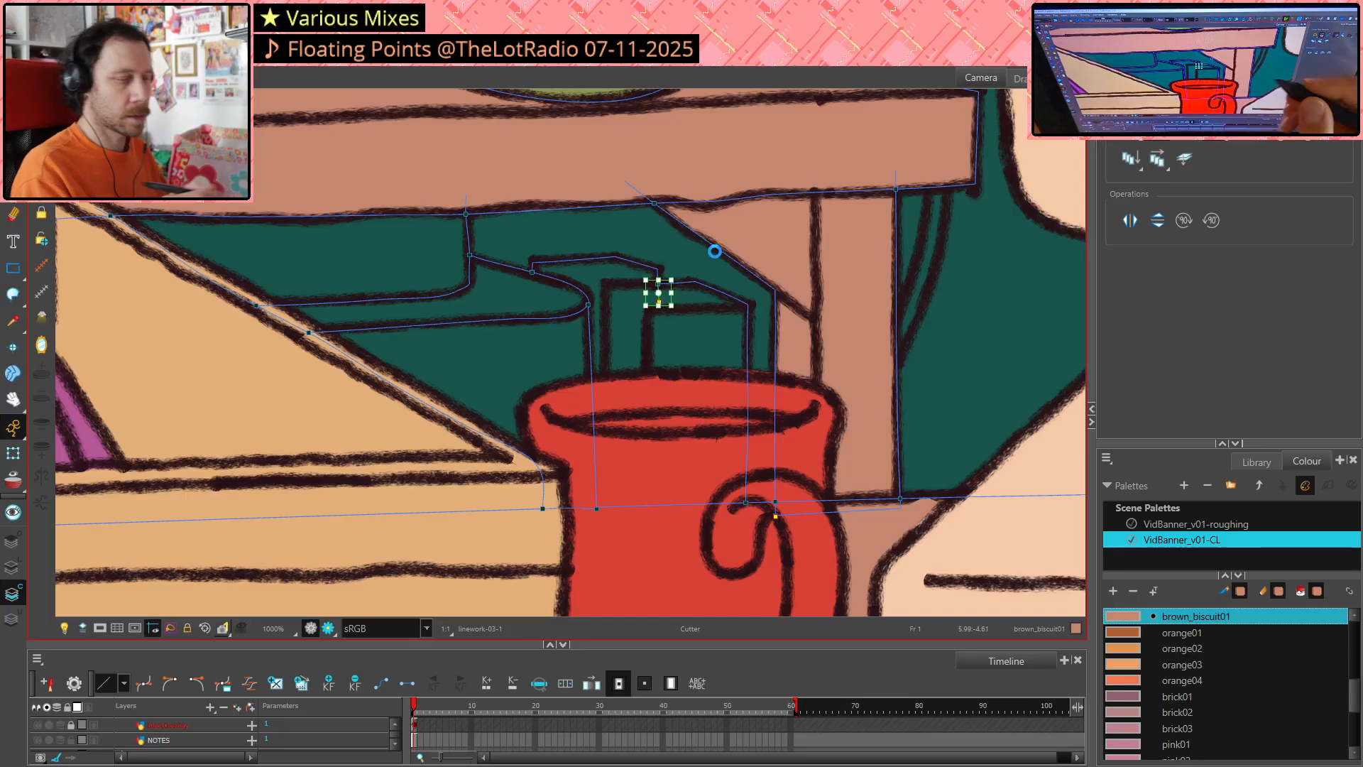
click(997, 439)
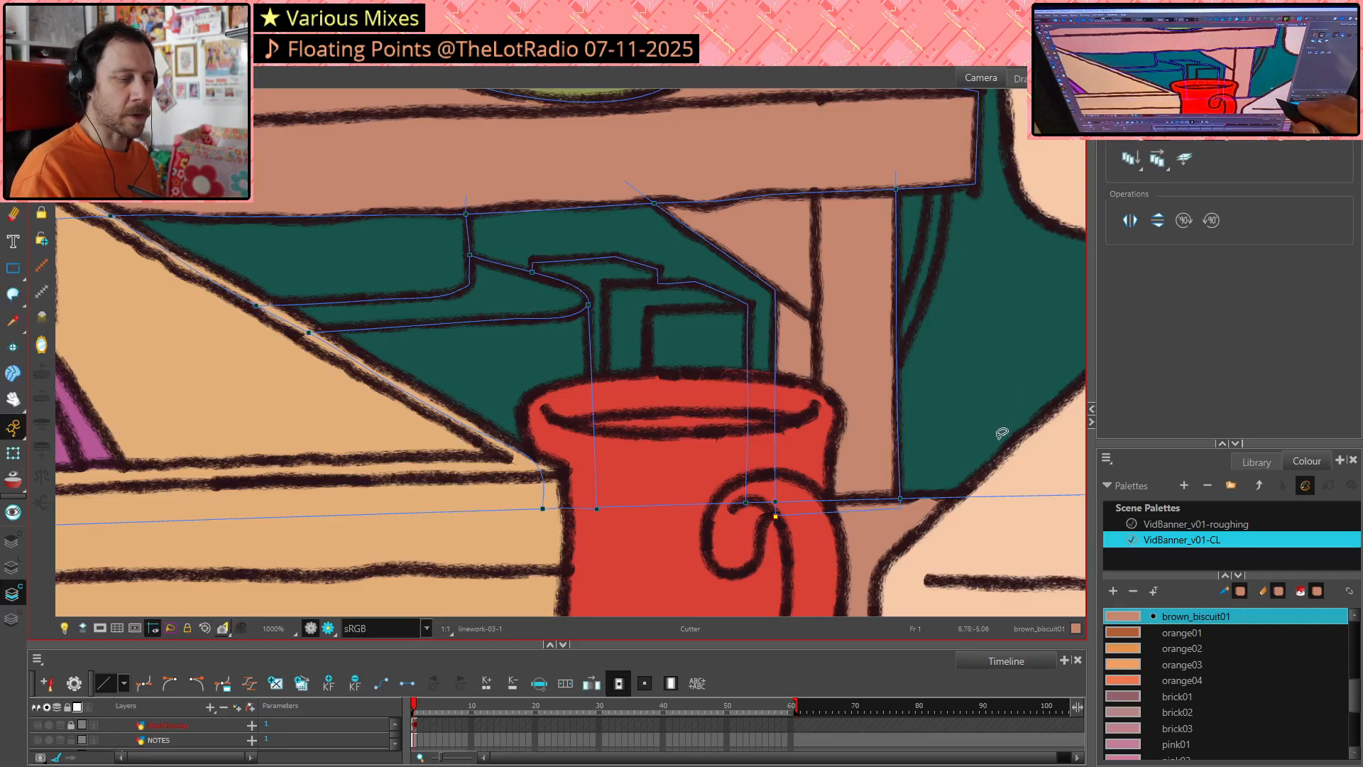
Cut off the vertical stroke's overshooting end below the lower horizontal line, inside the mug's handle
drag(762, 502, 789, 530)
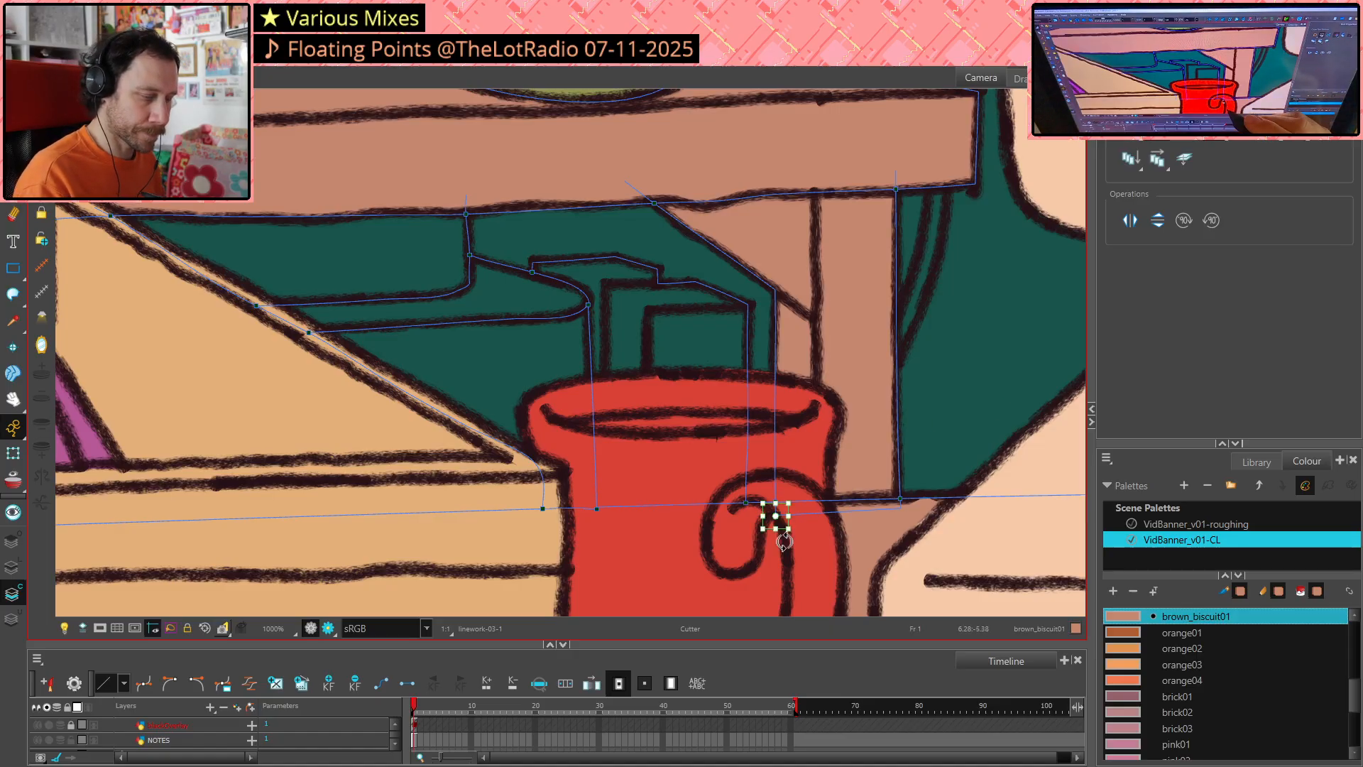
click(803, 511)
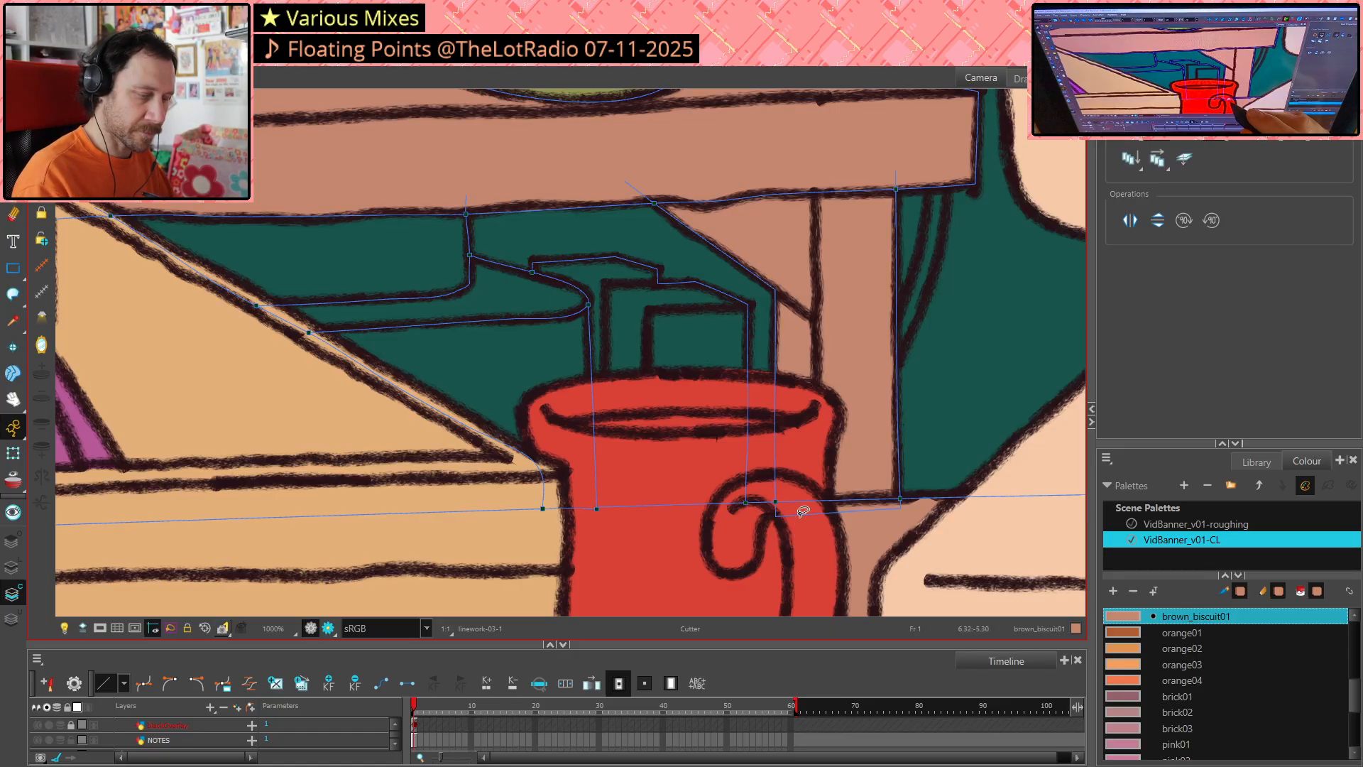
click(810, 510)
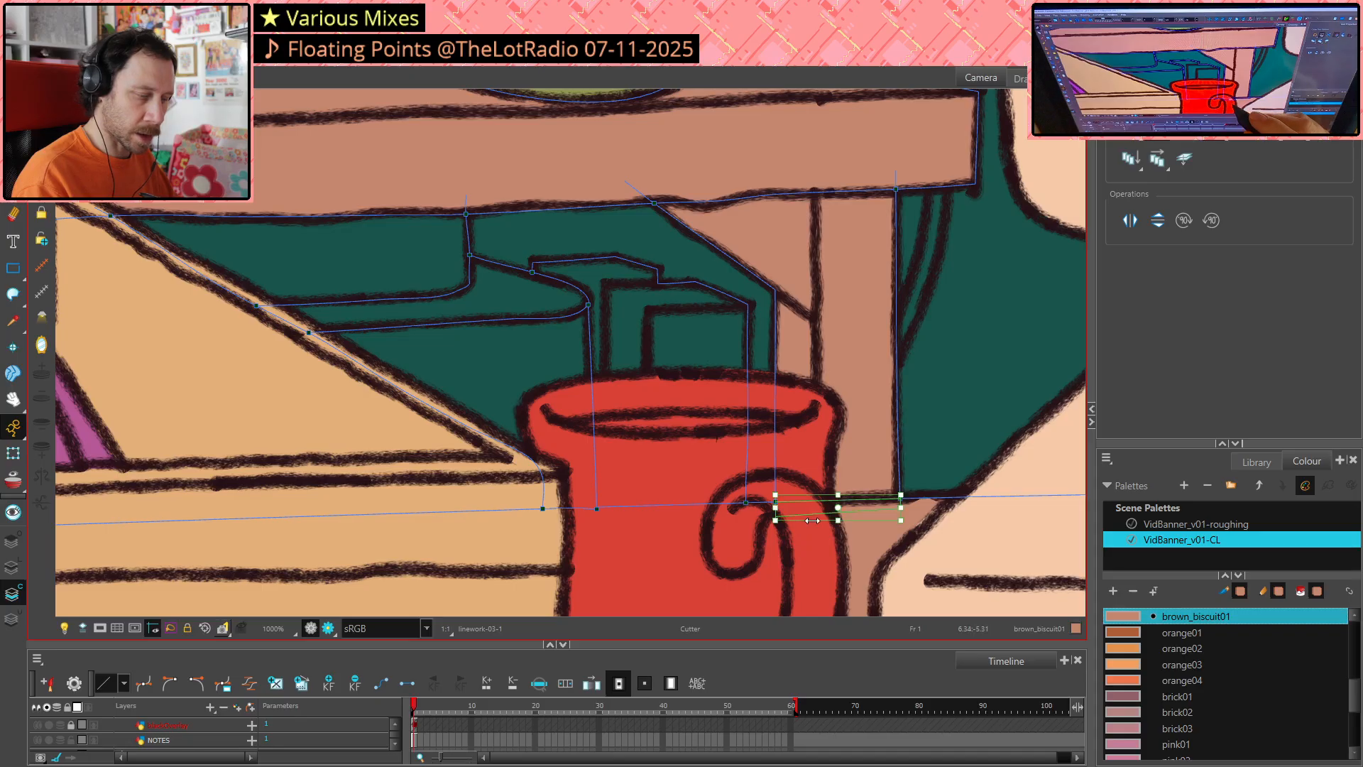
click(974, 402)
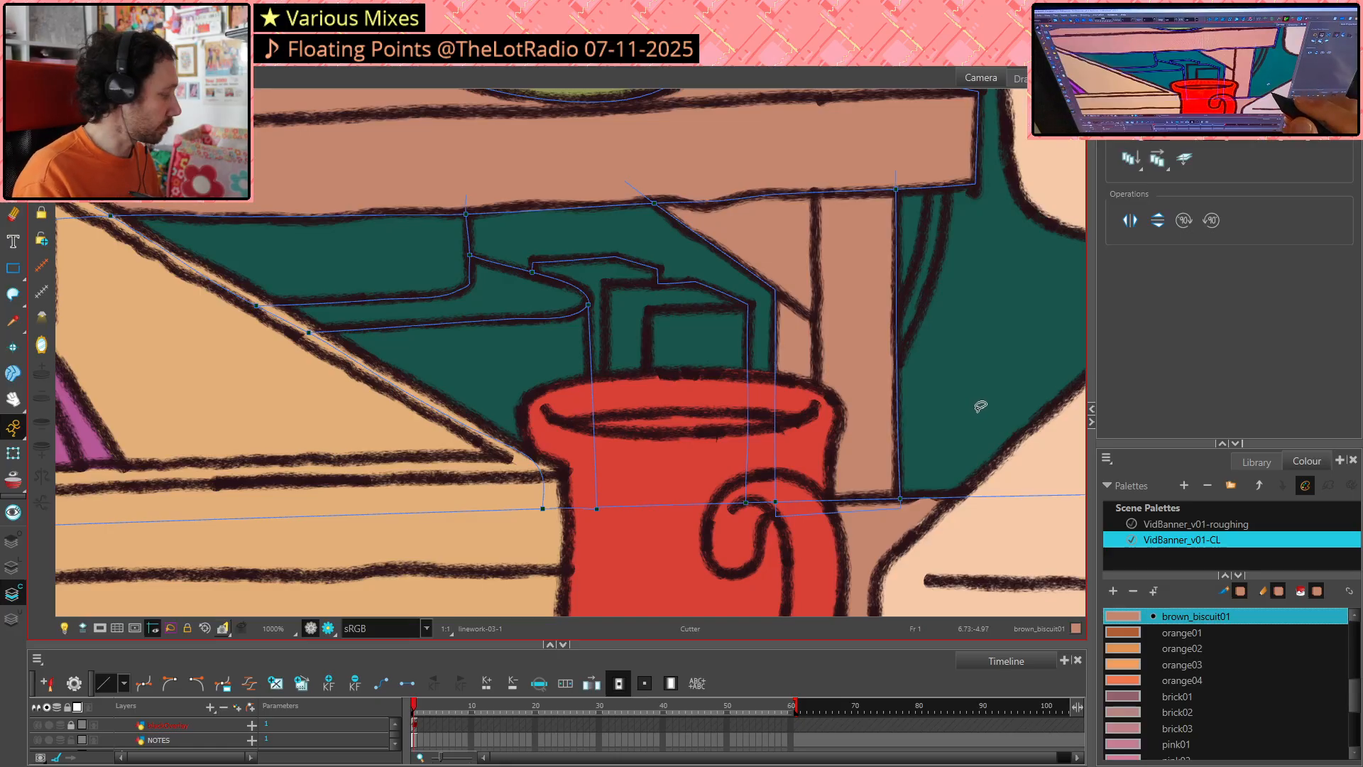
scroll(980, 407, down, 5)
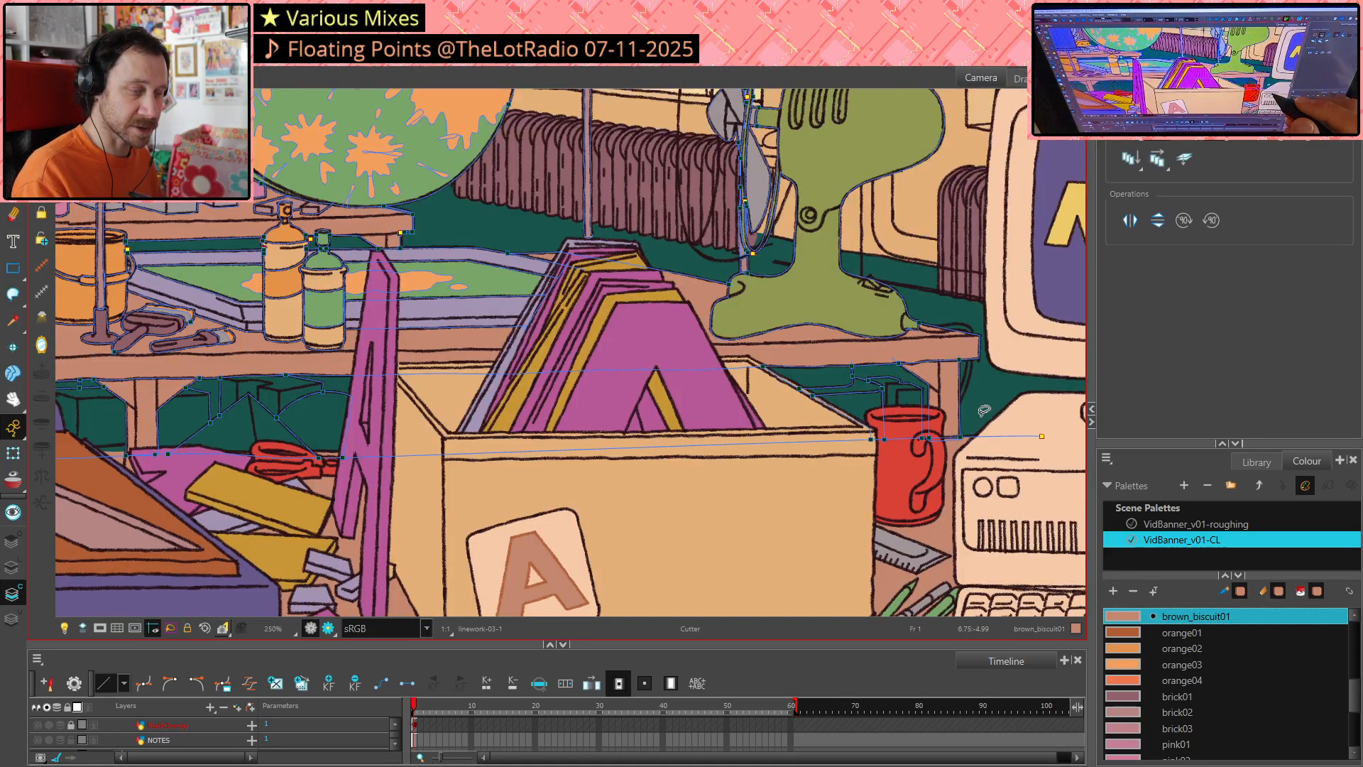
Trace the fan's cable with strokes, covering its loop on the bench top and both edges of the part hanging beside the bench leg
scroll(983, 412, down, 3)
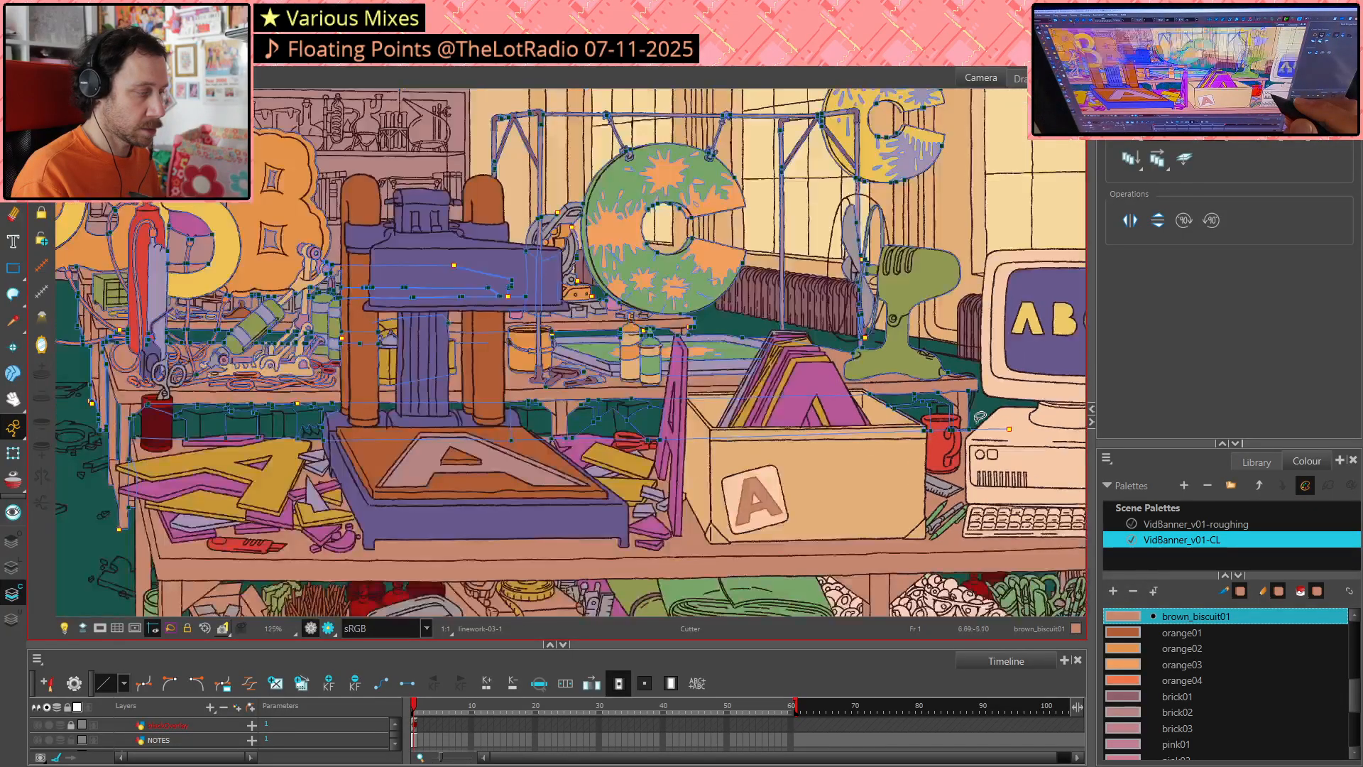
key(space)
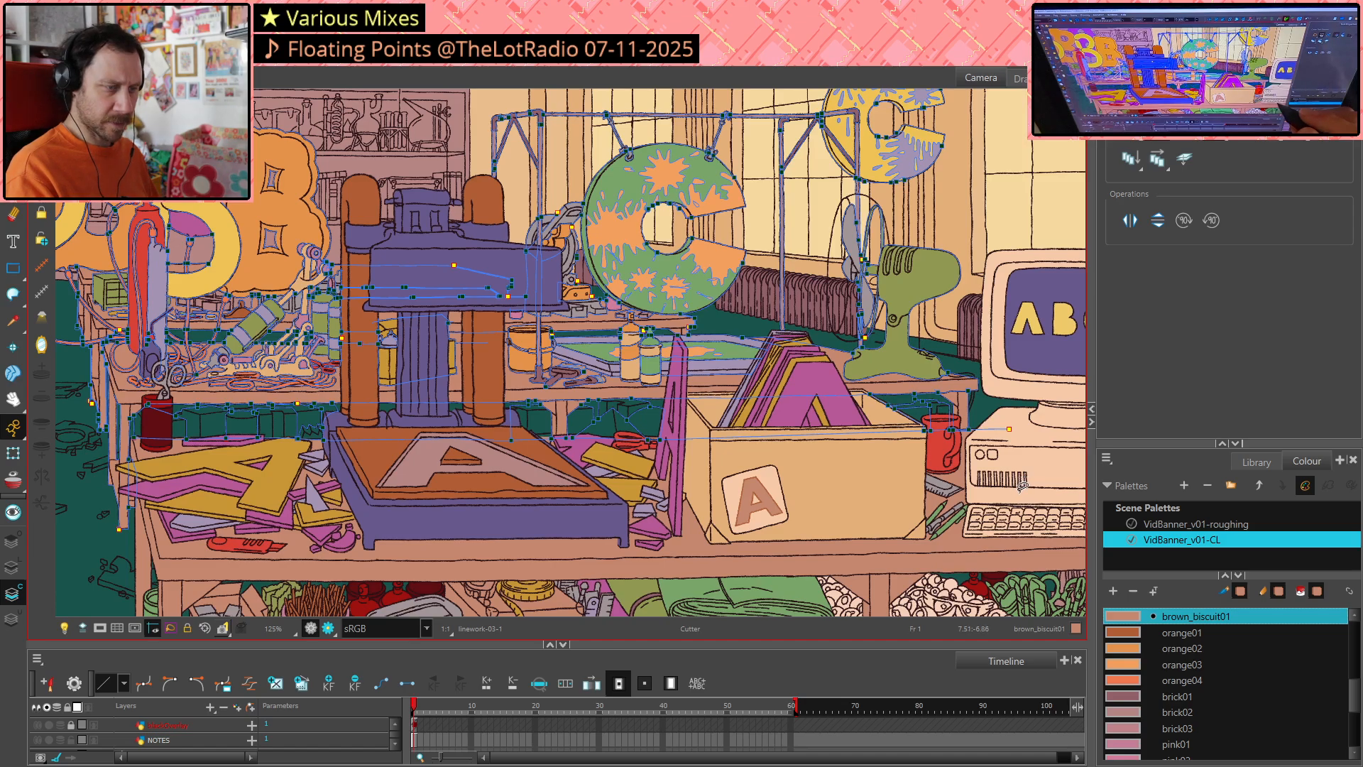
scroll(1019, 458, up, 10)
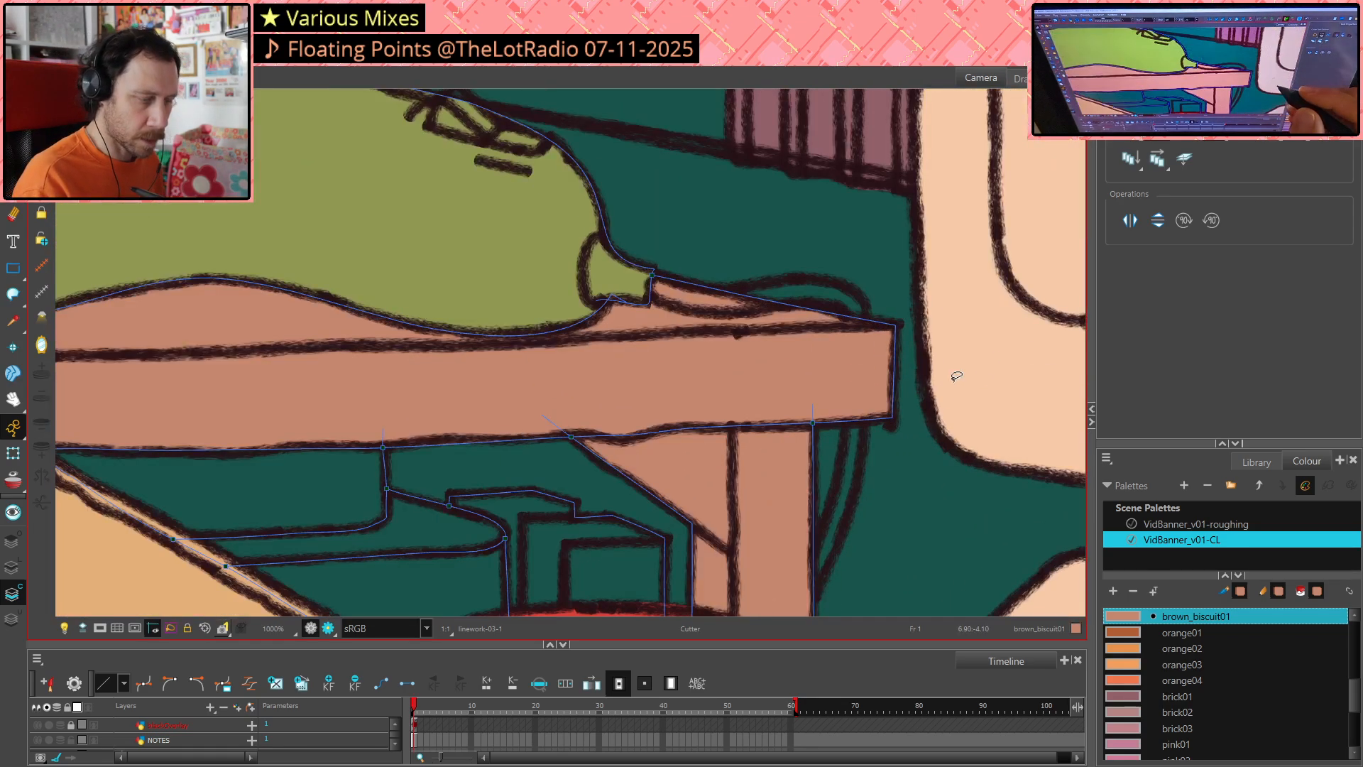
drag(924, 484, 898, 436)
key(alt+k)
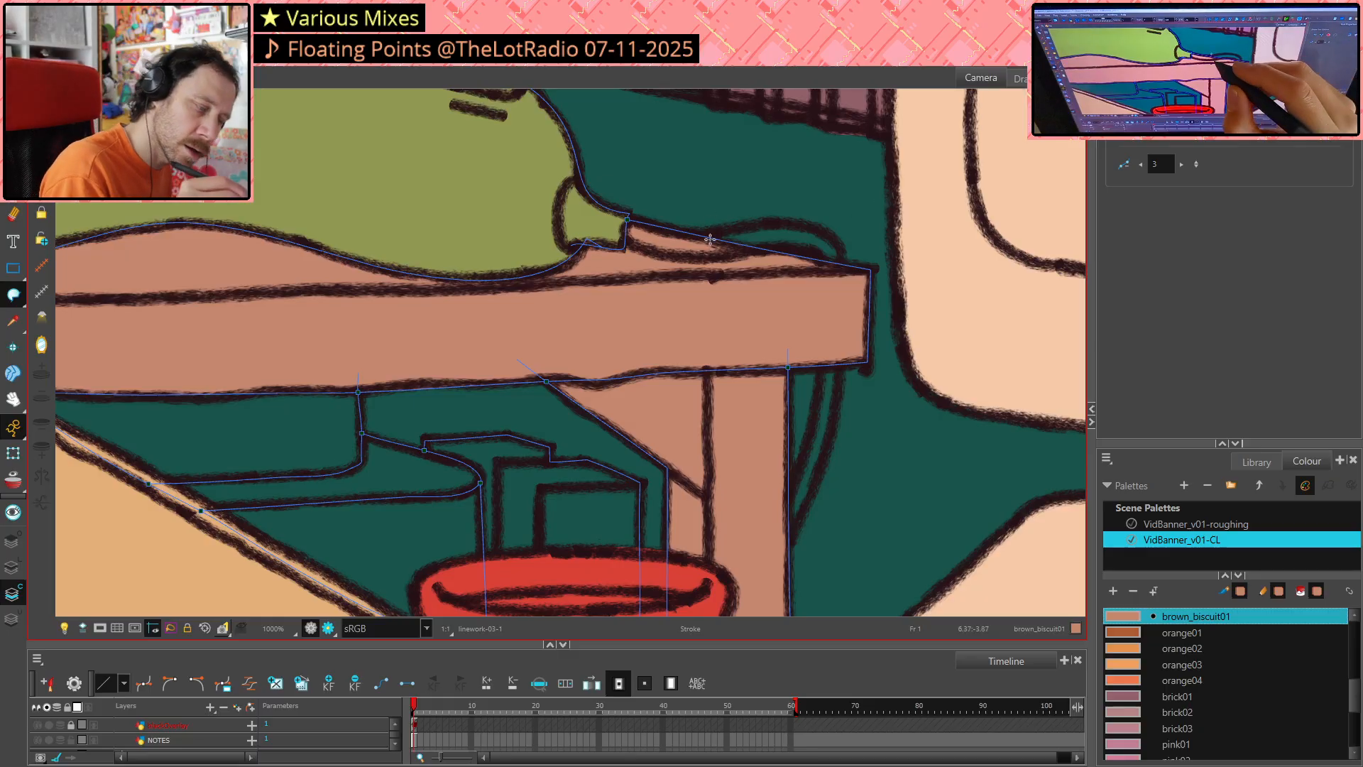
mouse_move(673, 233)
mouse_down()
mouse_move(787, 223)
mouse_move(845, 261)
mouse_up()
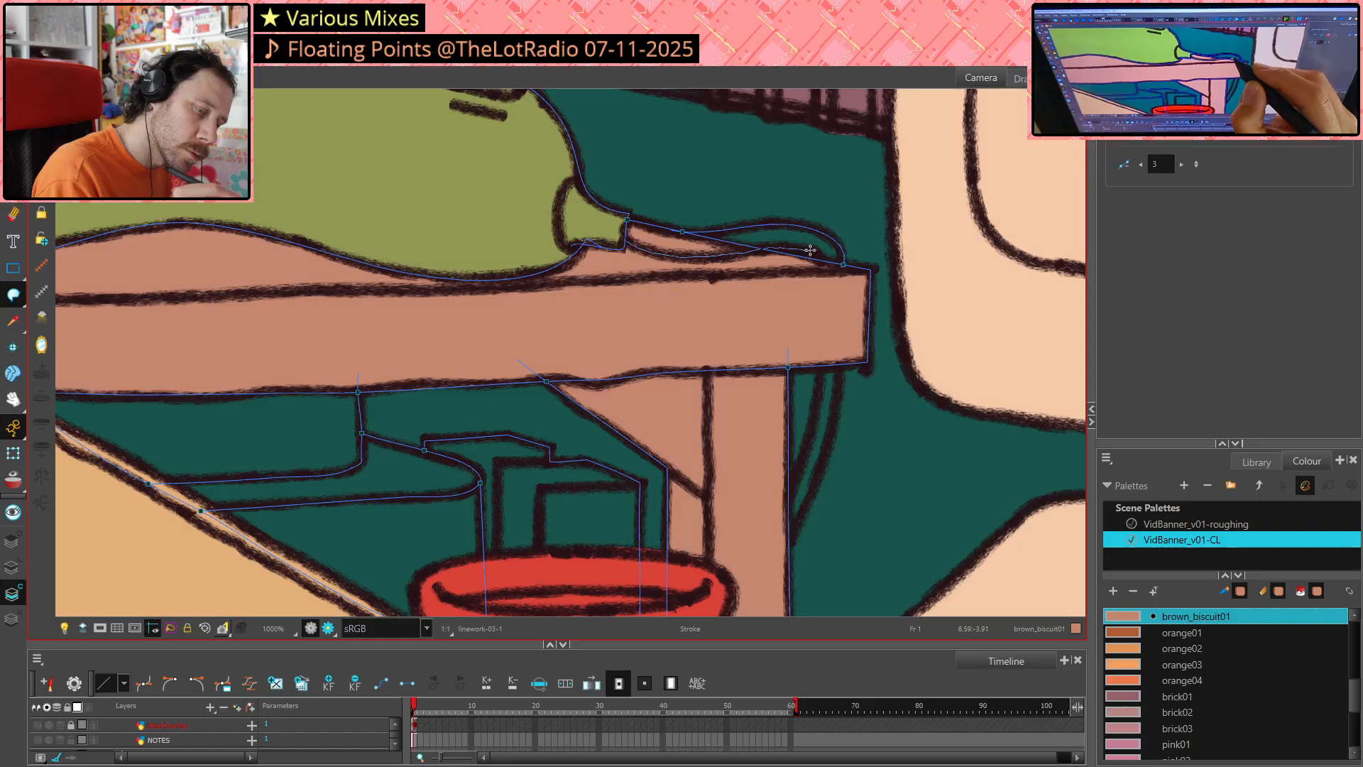
drag(818, 254, 820, 260)
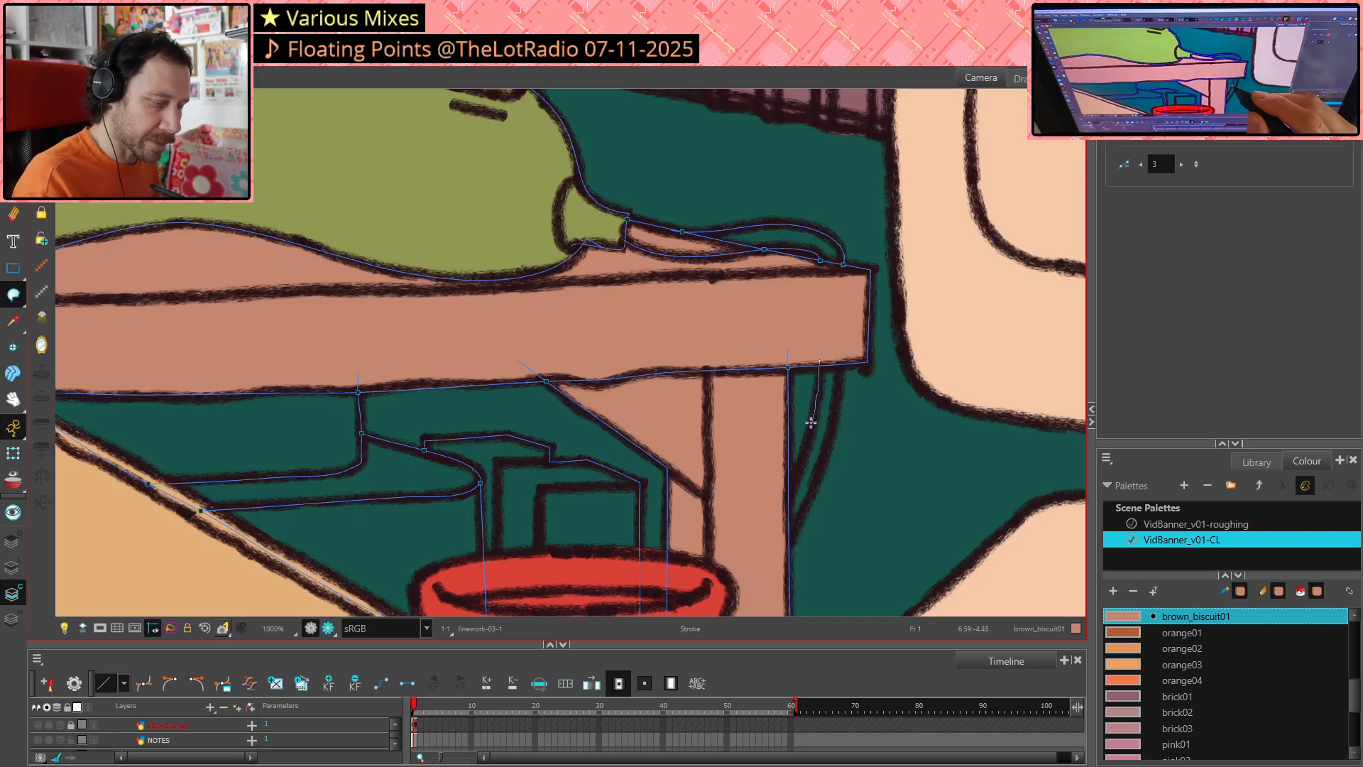
drag(811, 422, 789, 485)
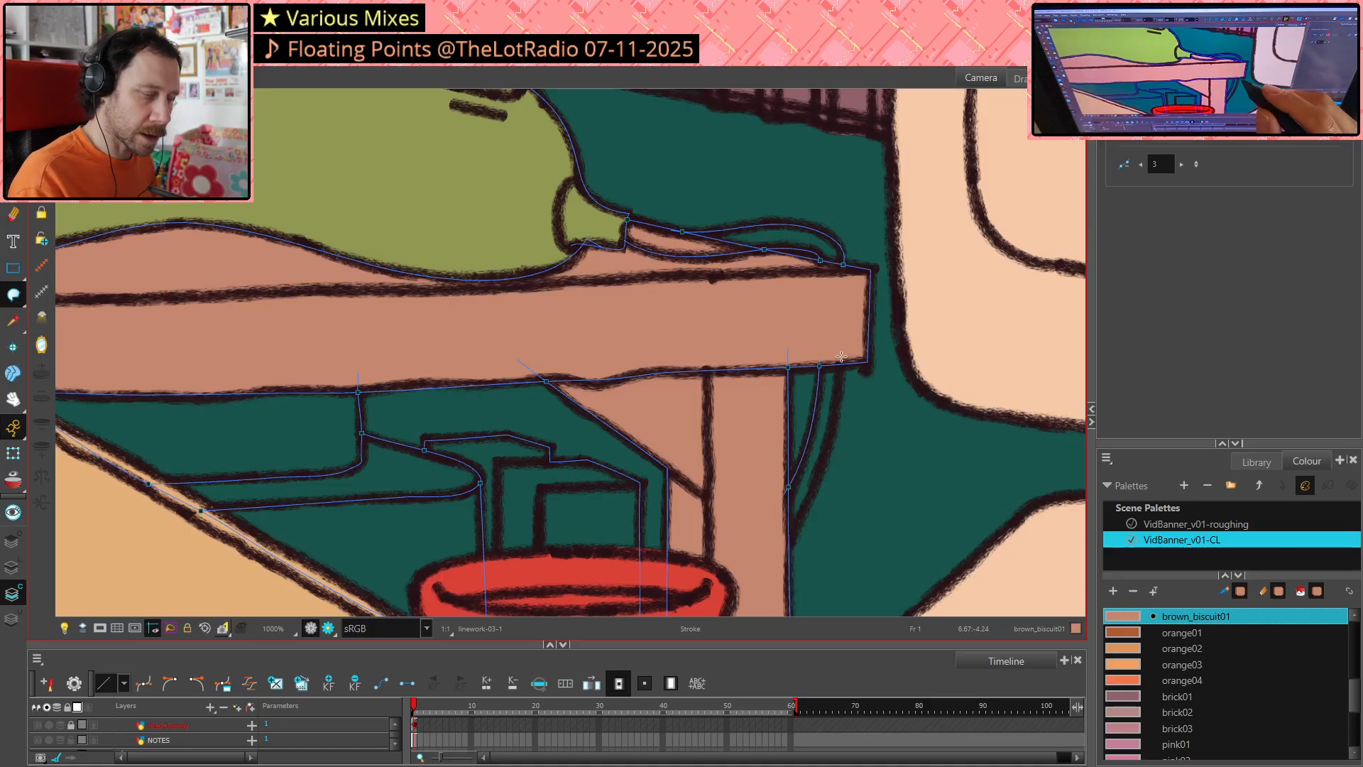
mouse_move(841, 365)
mouse_down()
mouse_move(826, 458)
mouse_move(788, 541)
mouse_up()
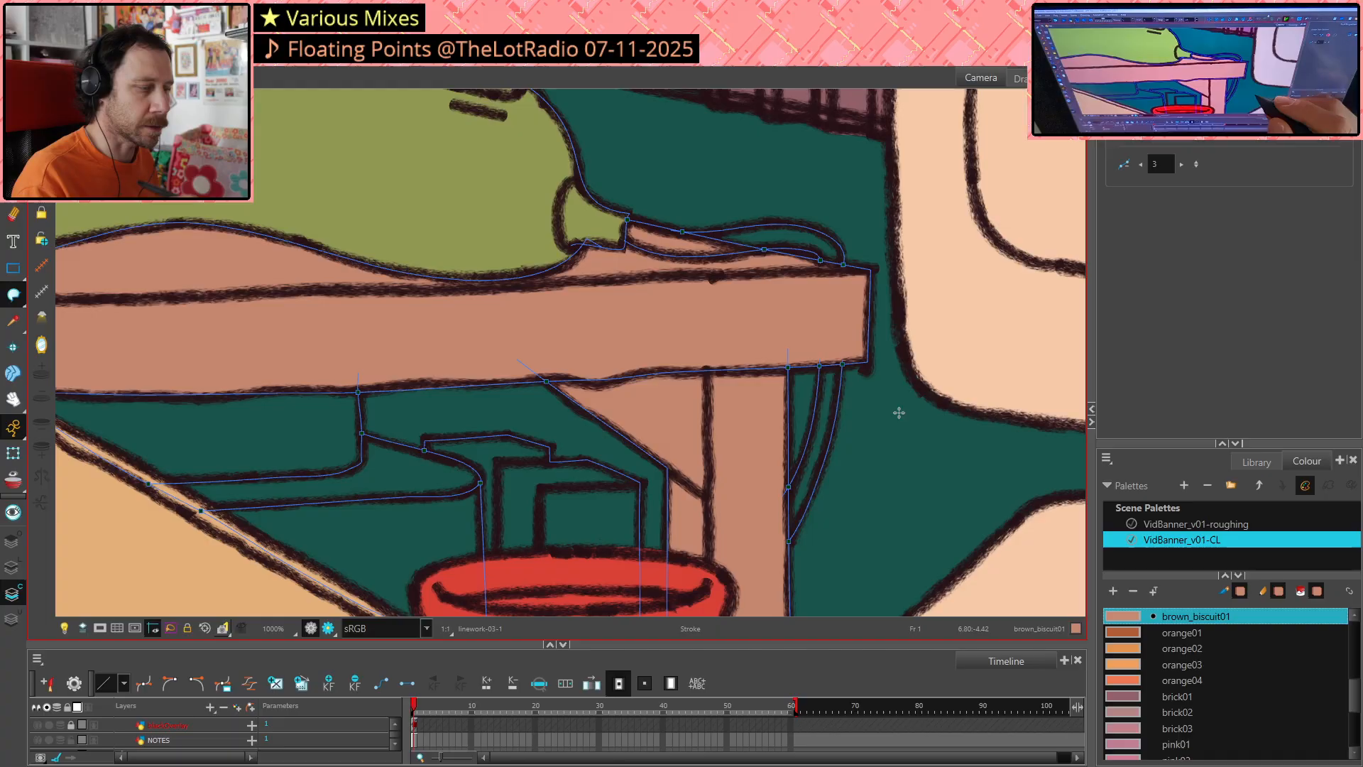
Hide the stroke outlines and look over the benches, the press and the whole banner scene for areas still to colour
scroll(904, 446, down, 2)
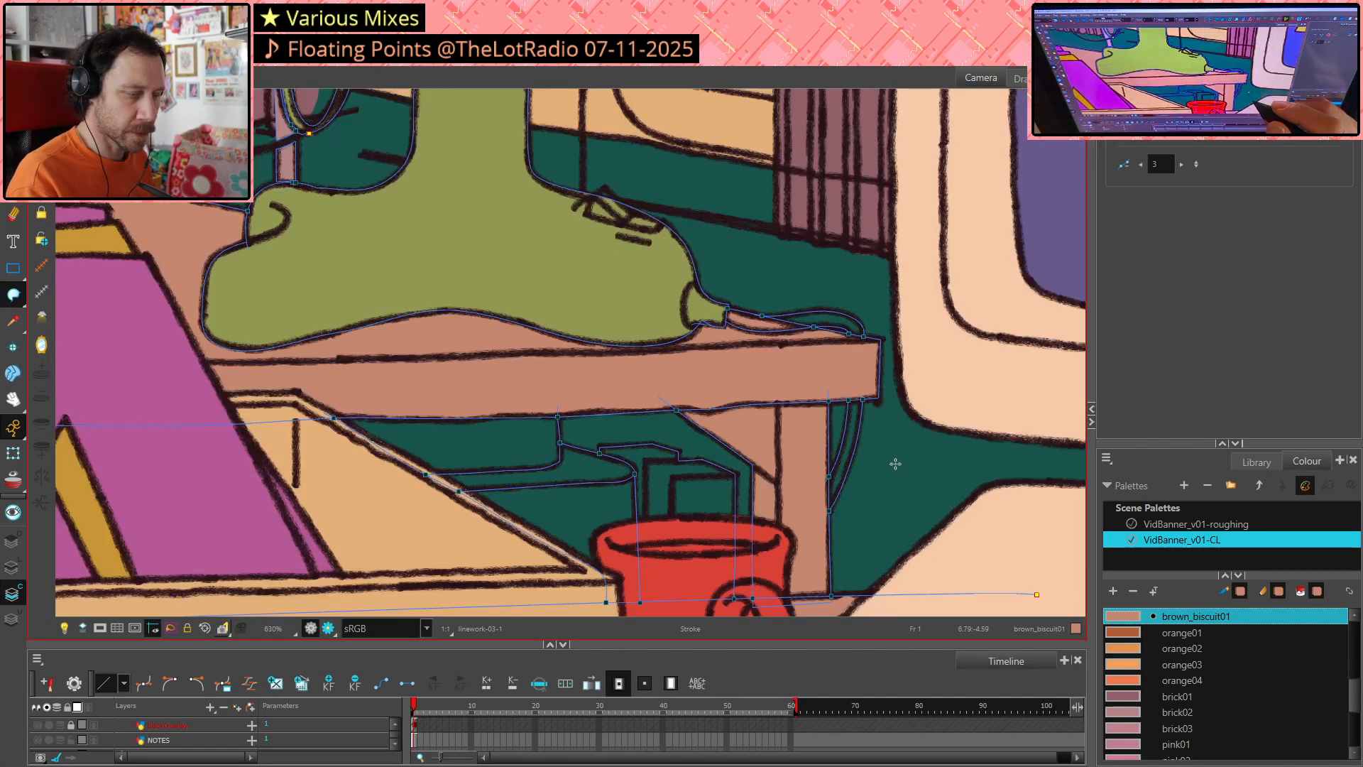
scroll(896, 466, down, 5)
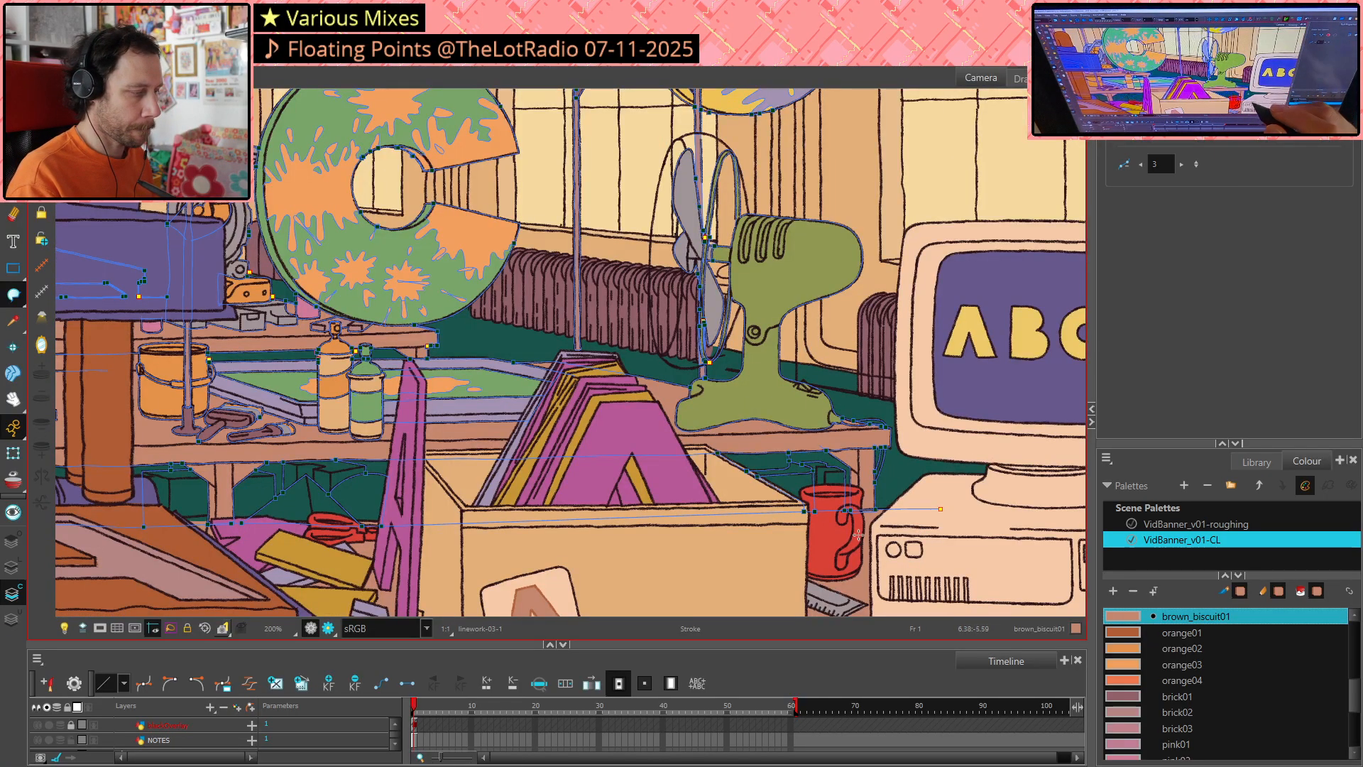
drag(845, 517, 878, 506)
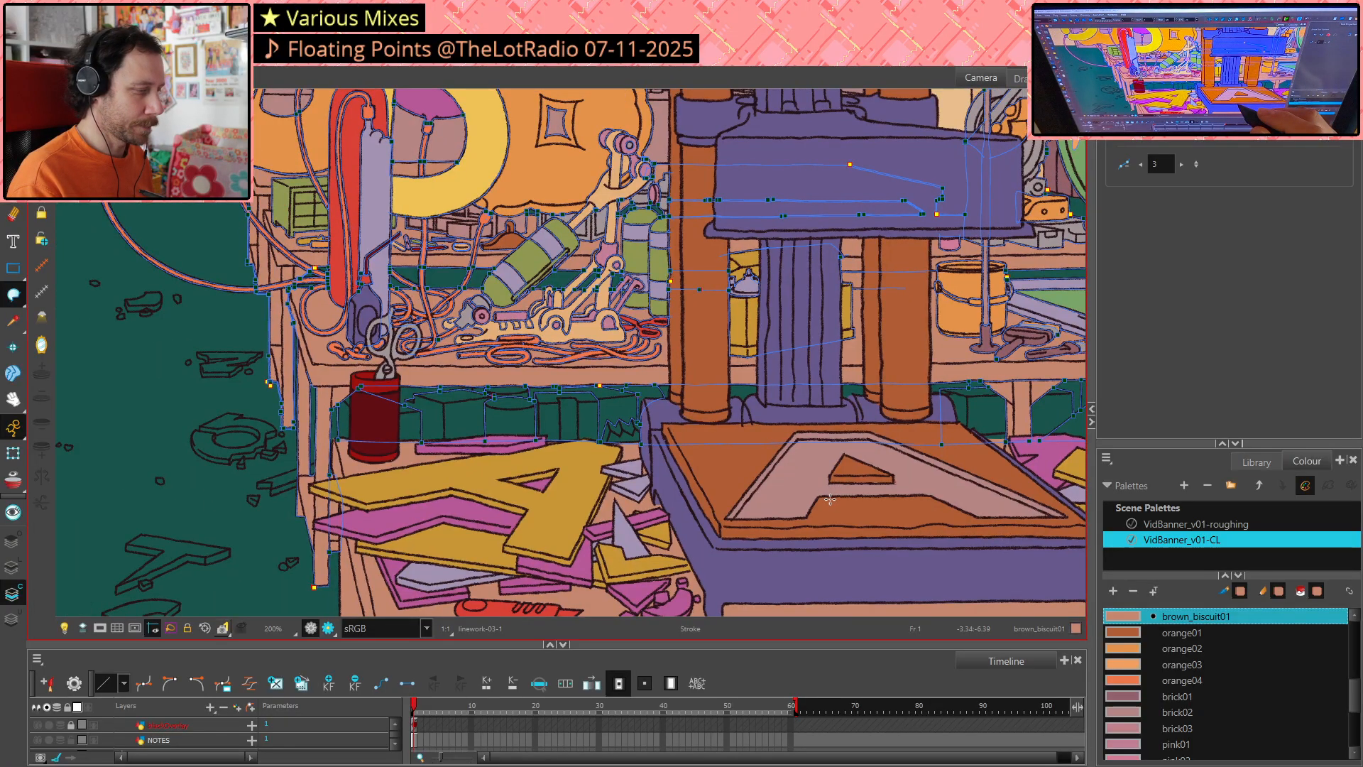
key(space)
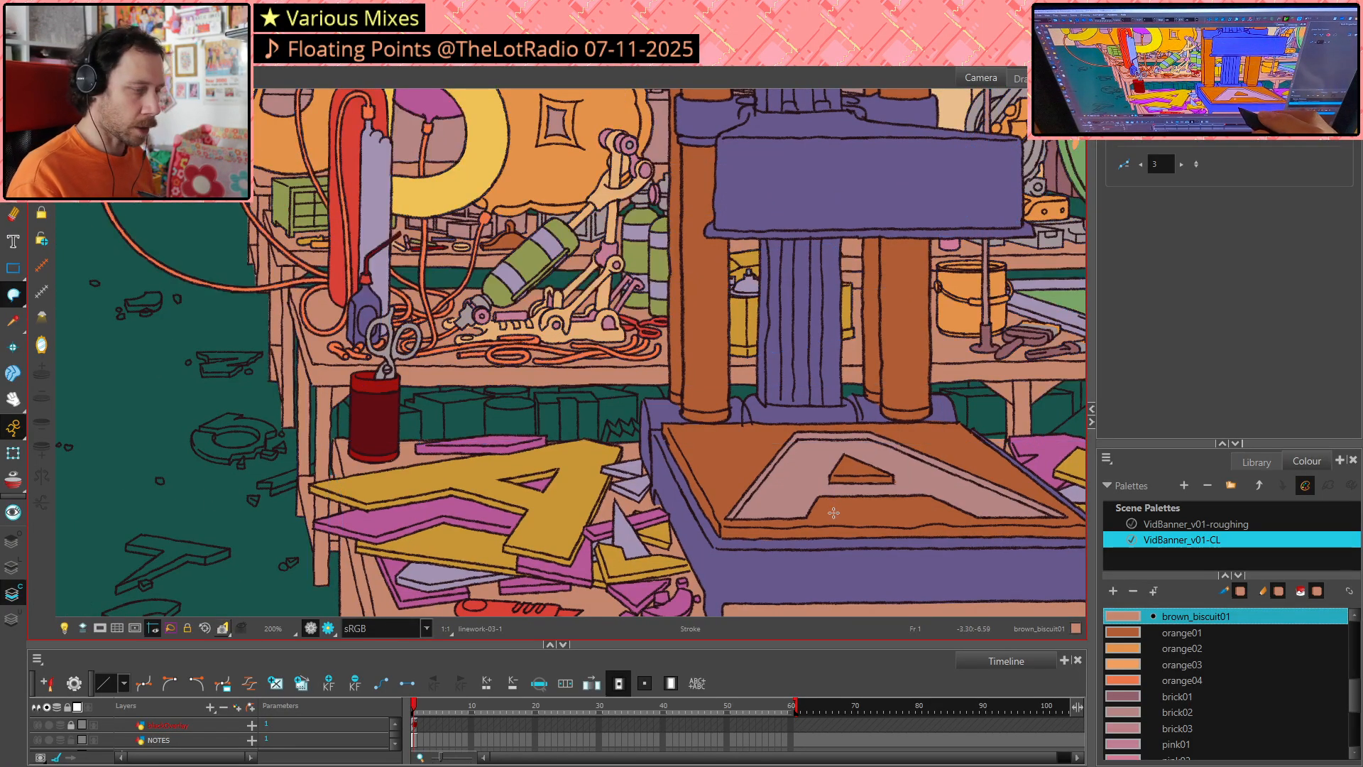
drag(980, 495, 686, 470)
scroll(687, 470, down, 2)
scroll(686, 470, down, 1)
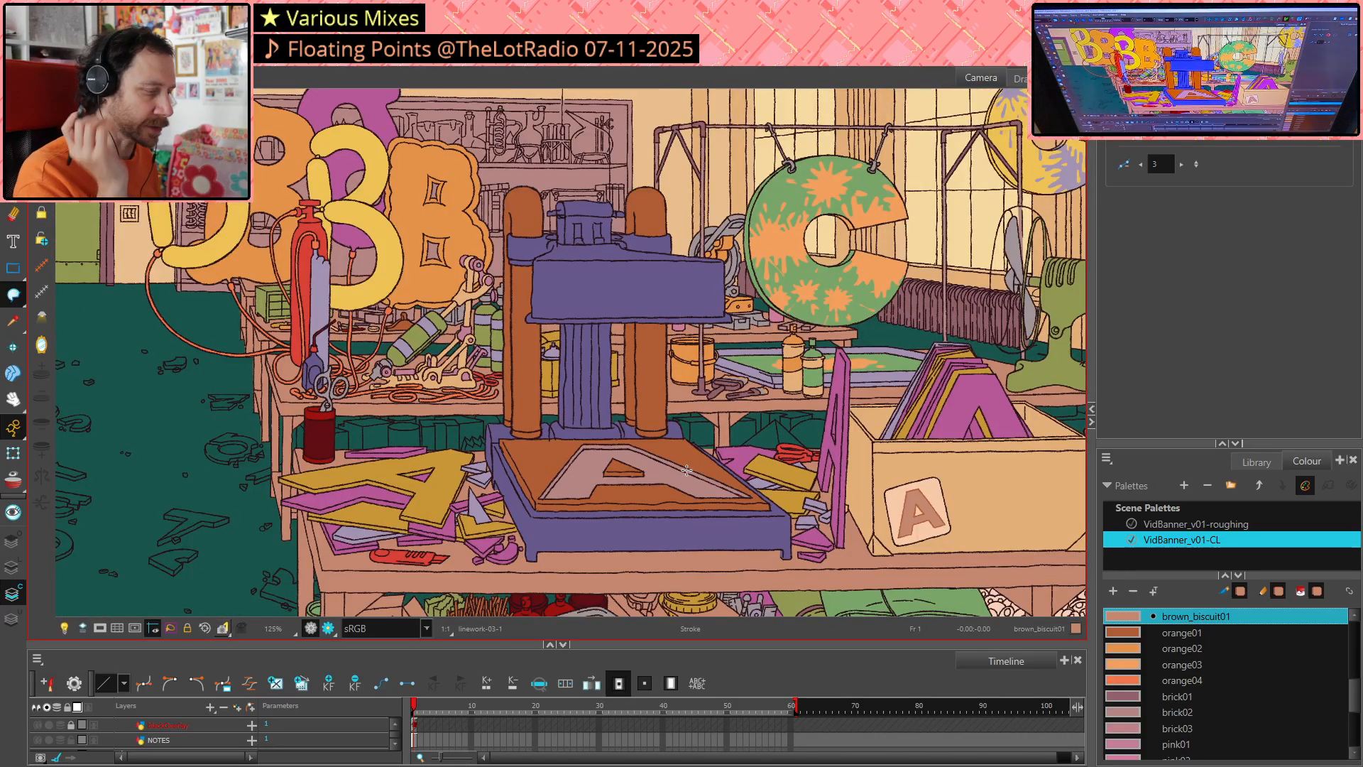
key(space)
drag(933, 513, 812, 513)
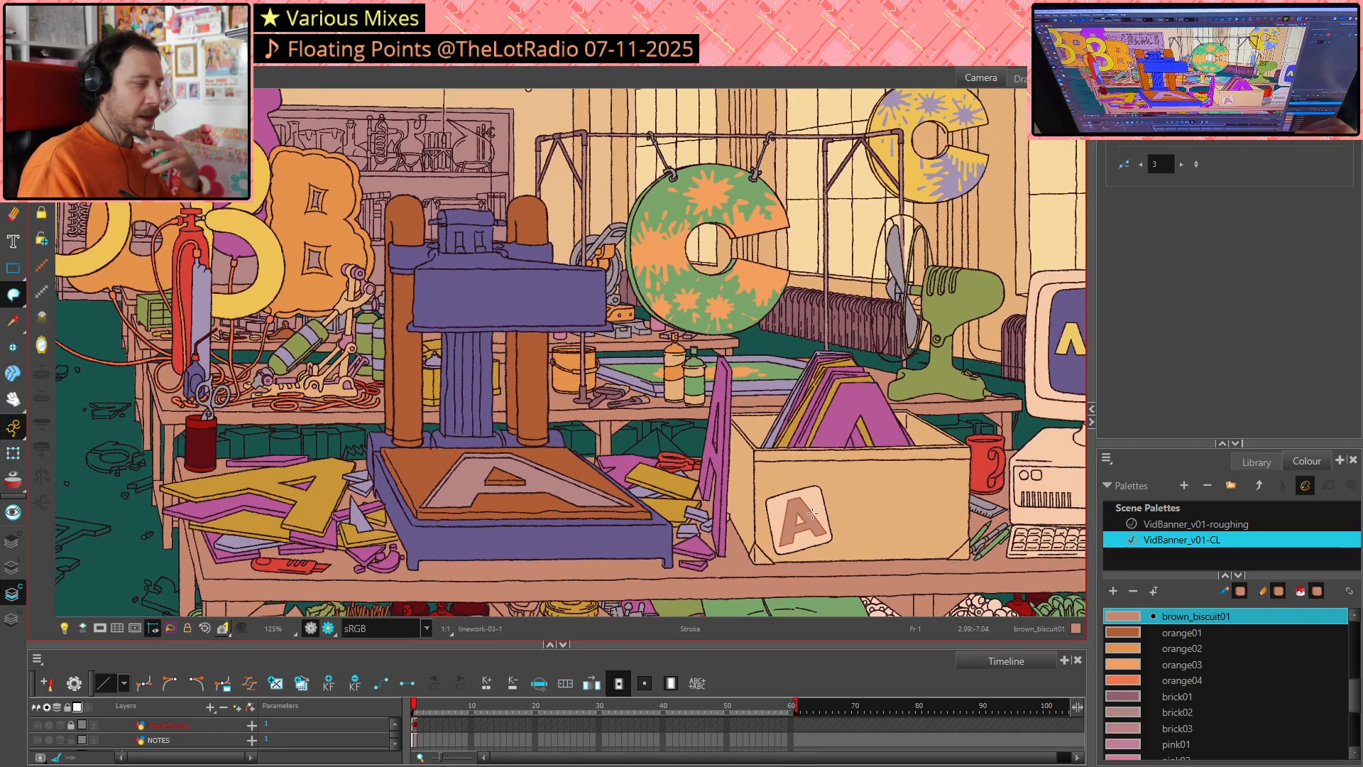
scroll(455, 490, down, 2)
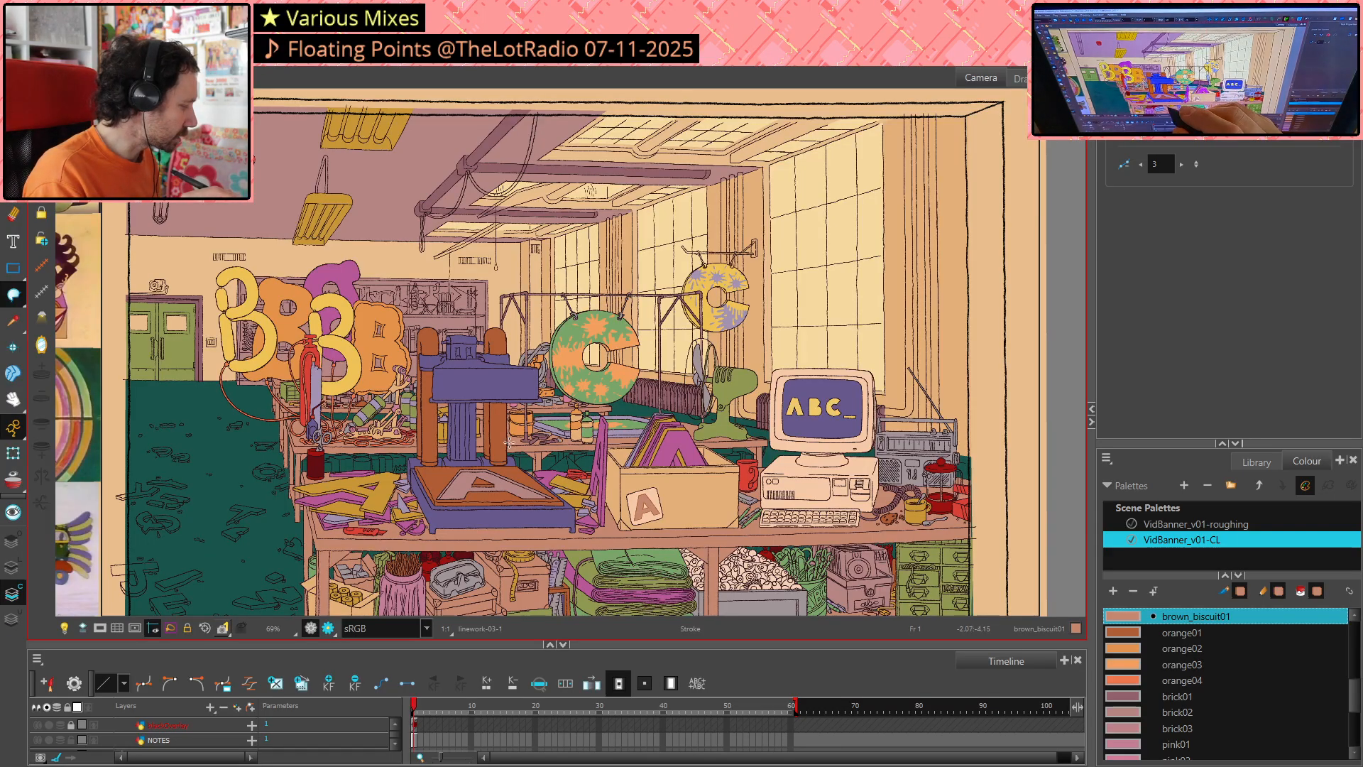
Sample the green04 colour from the artwork and activate the Paint tool
key(alt+d)
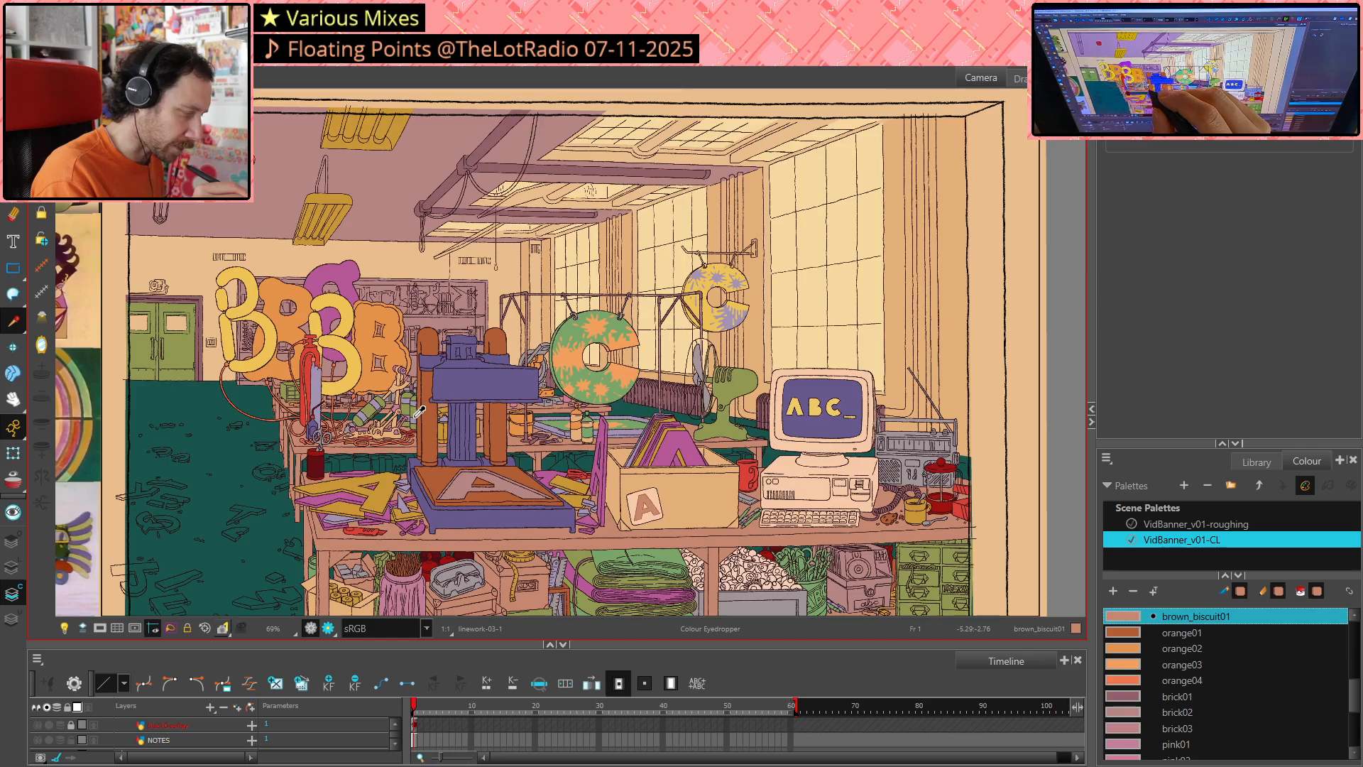
click(612, 424)
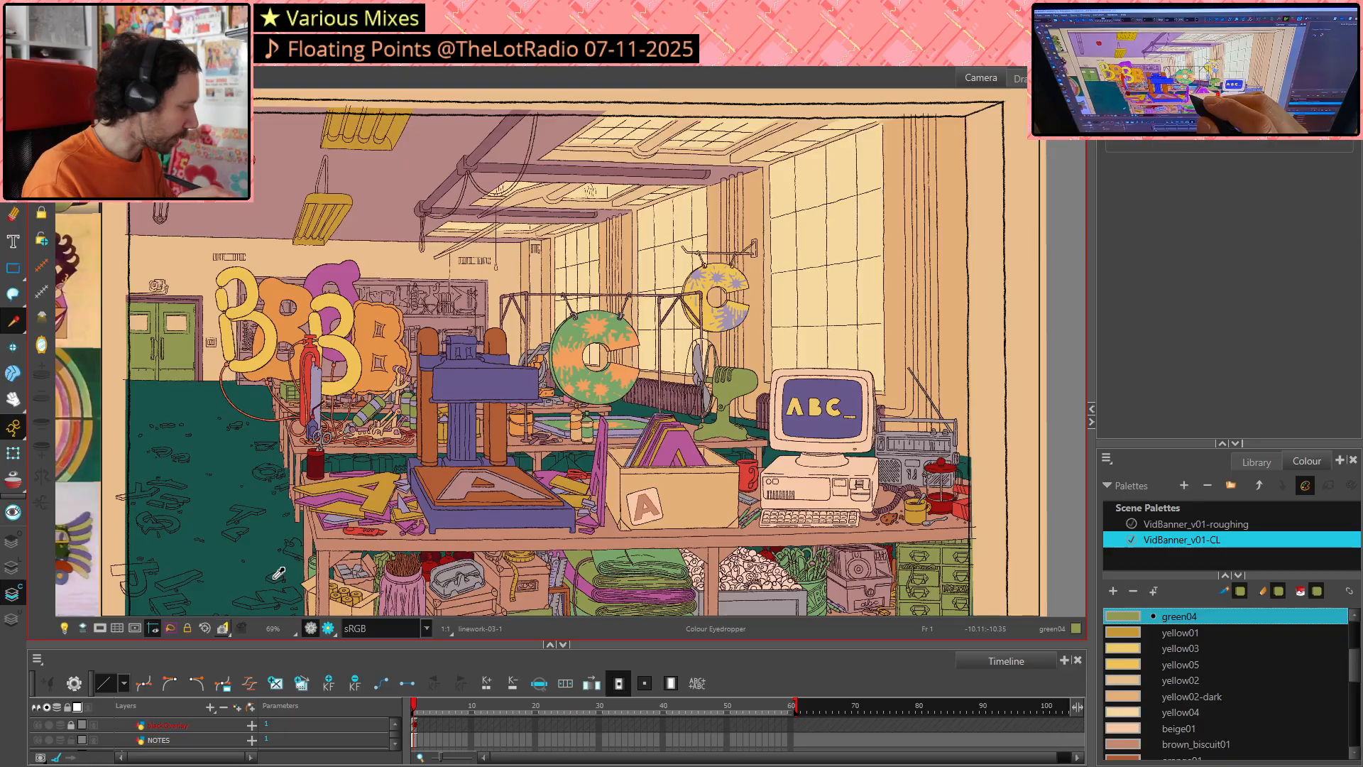
key(alt+i)
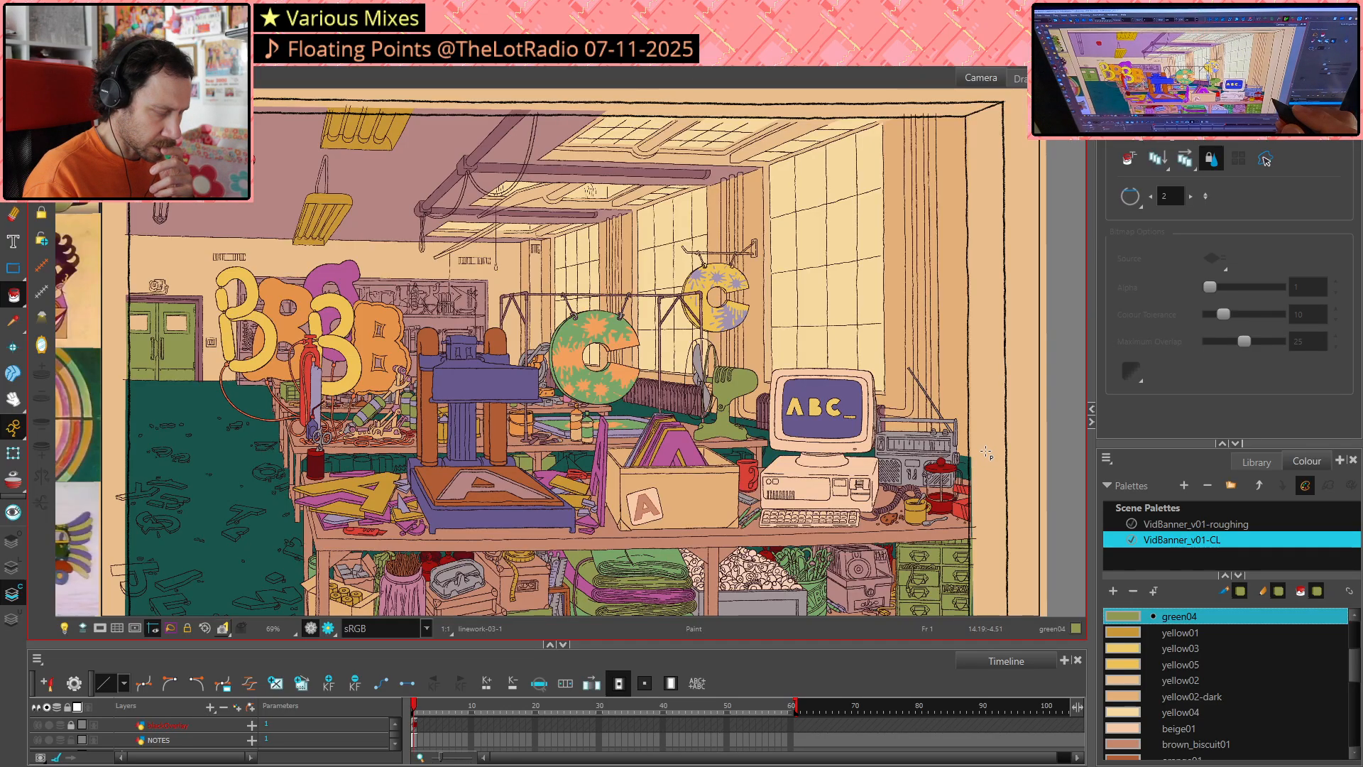
key(alt+s)
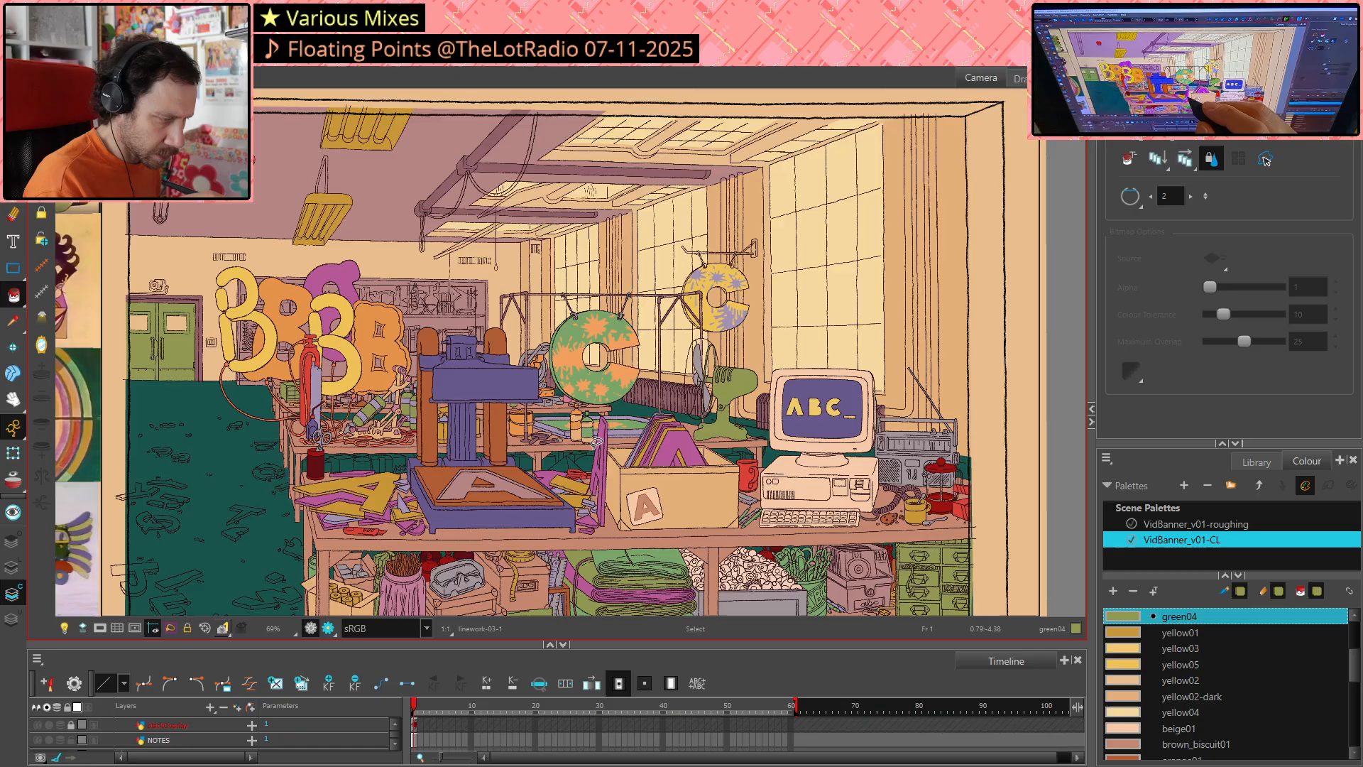
Switch to the Line Art layer and try to lasso-select the ink lines at the green box's lower edge beside the bench leg
scroll(542, 481, up, 5)
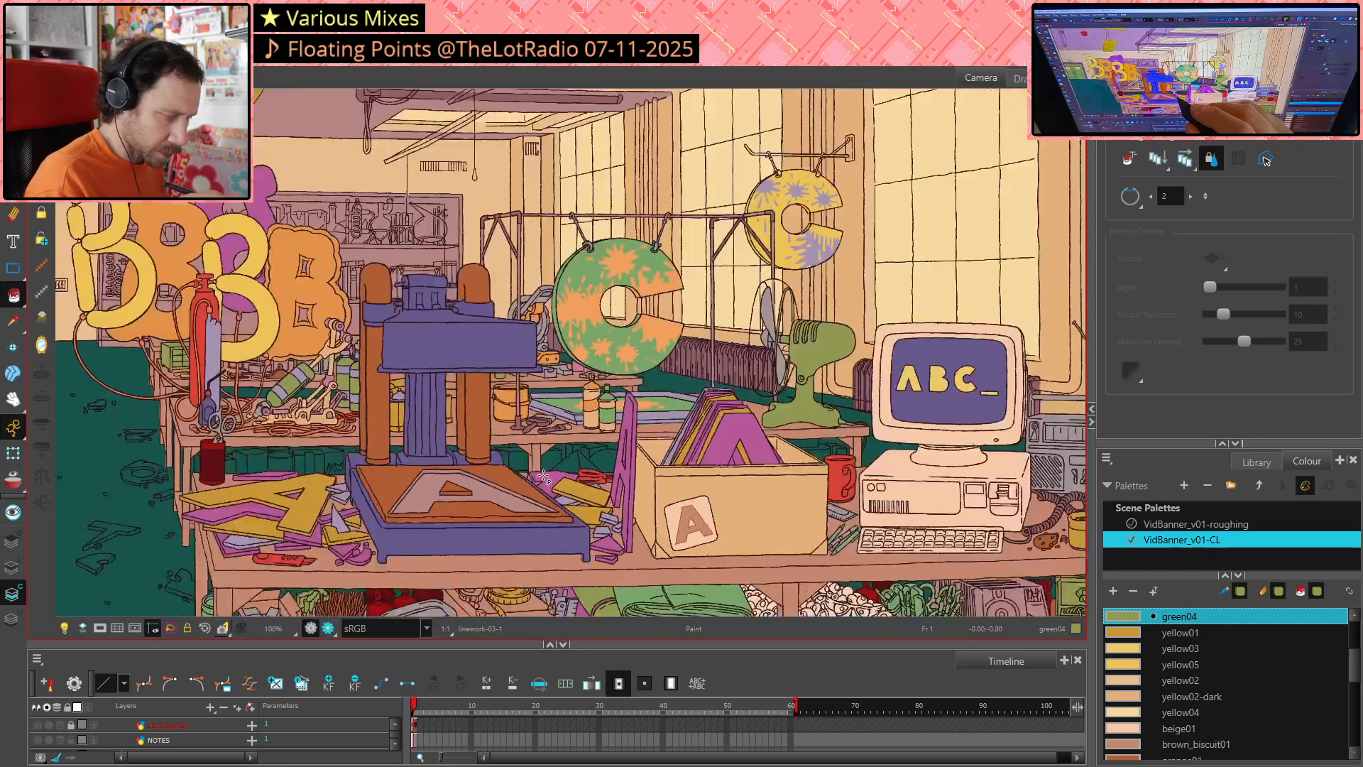
scroll(542, 481, up, 8)
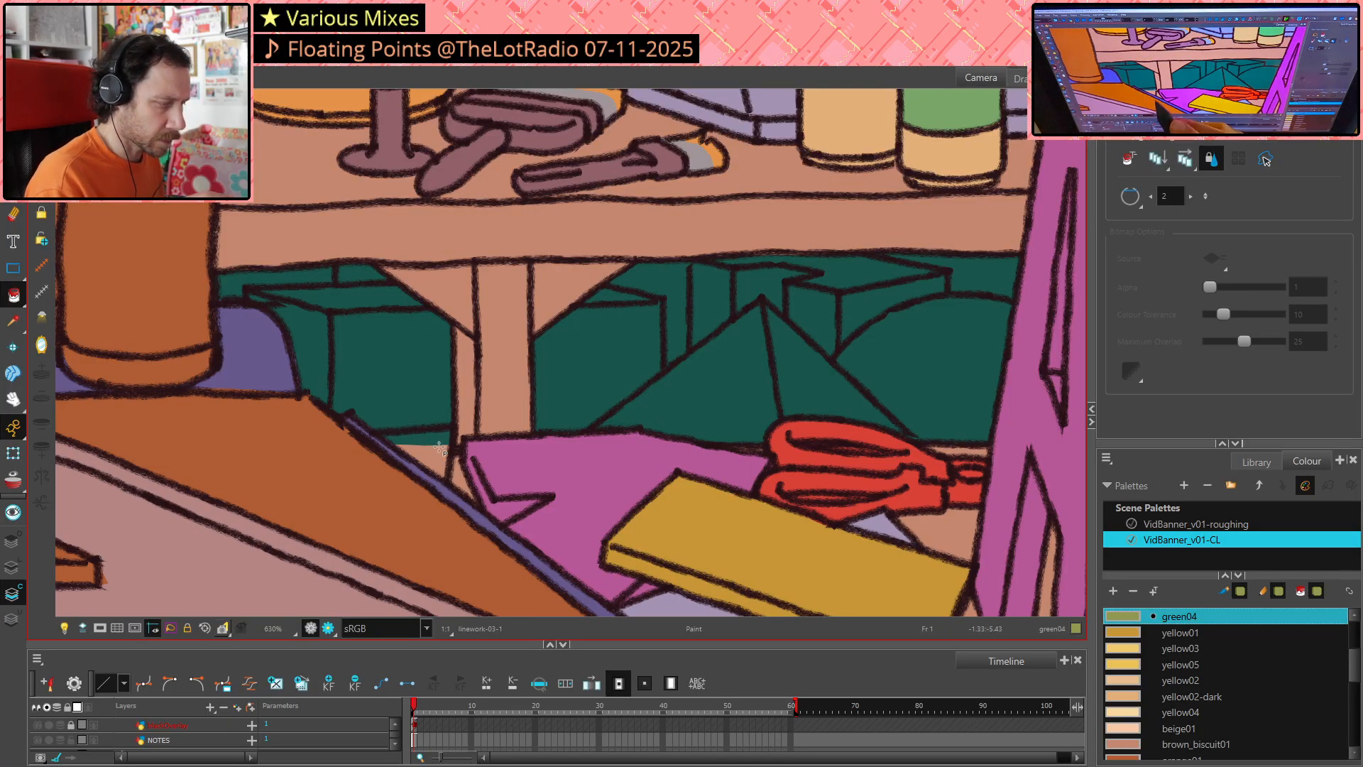
key(alt+s)
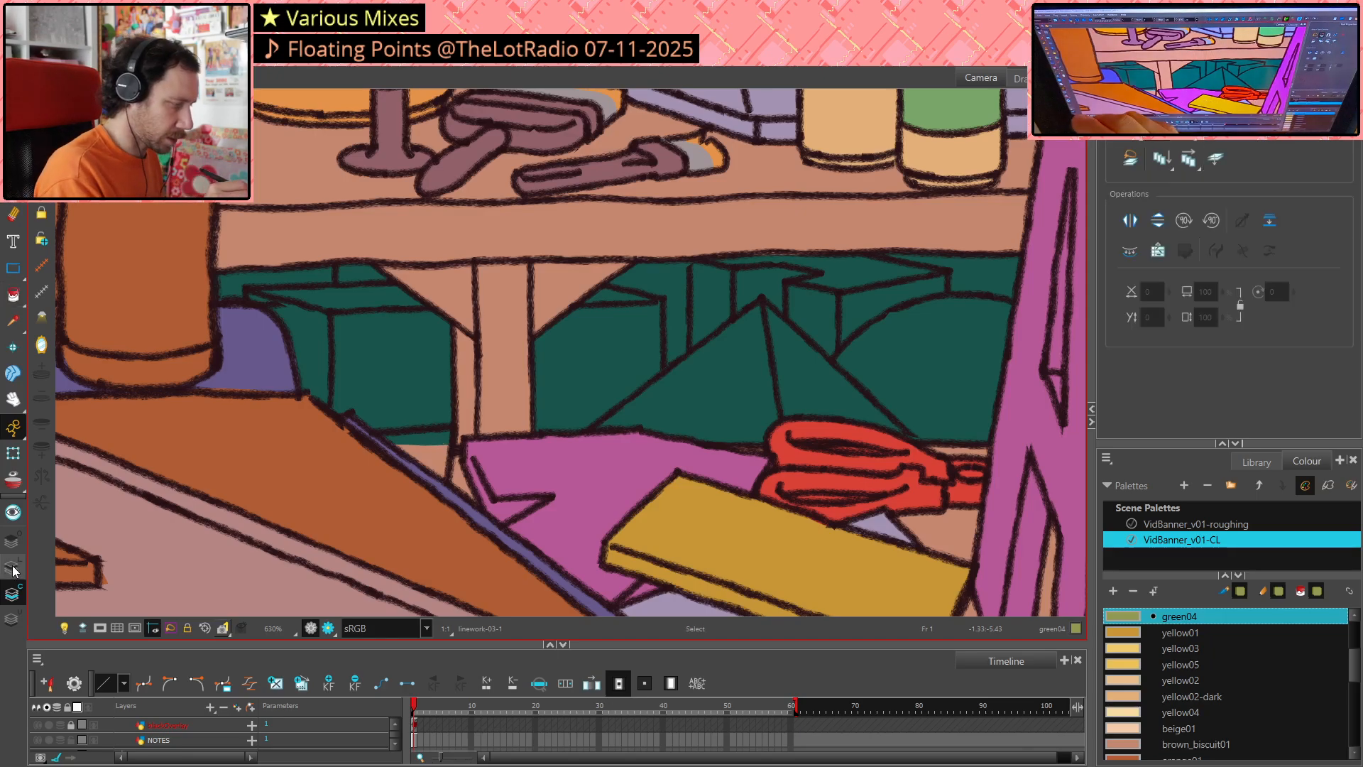
key(l)
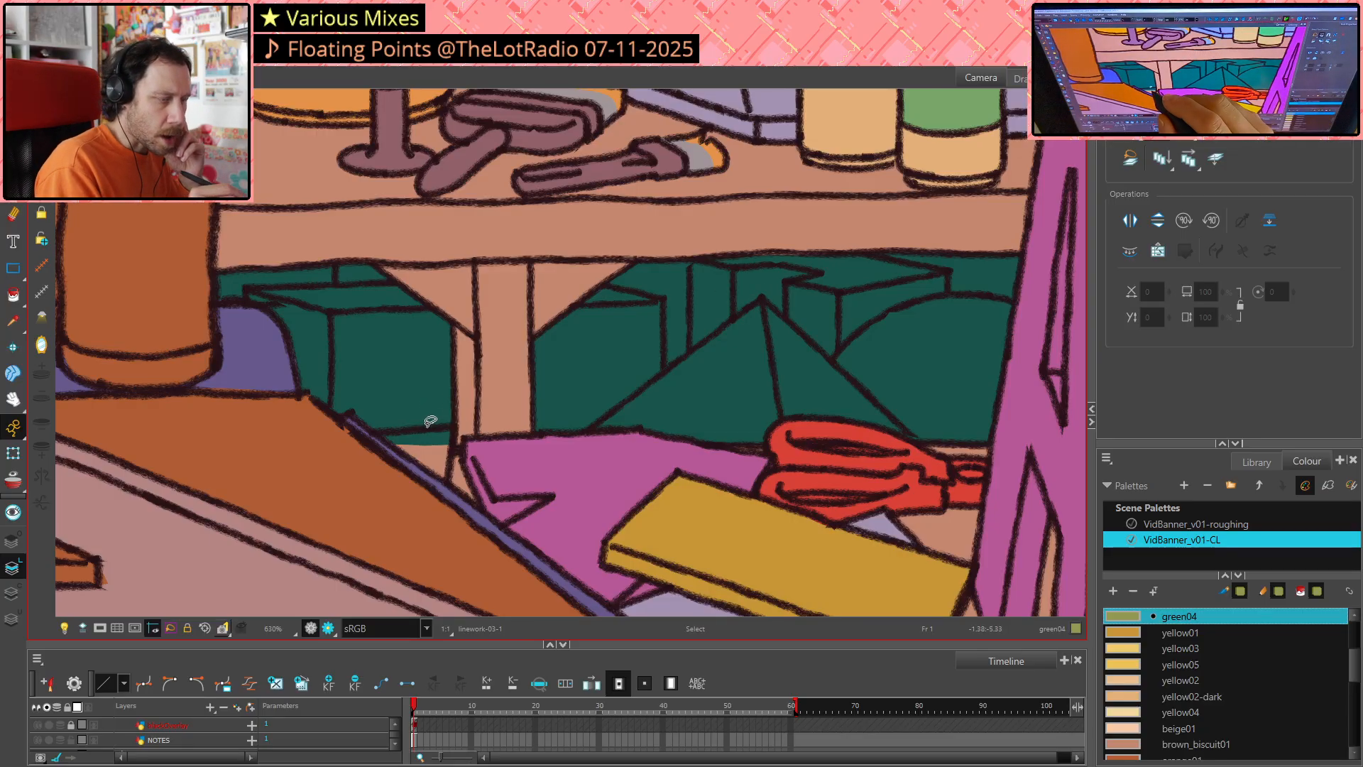
mouse_move(428, 392)
mouse_down()
mouse_move(440, 445)
mouse_move(480, 455)
mouse_move(458, 449)
mouse_up()
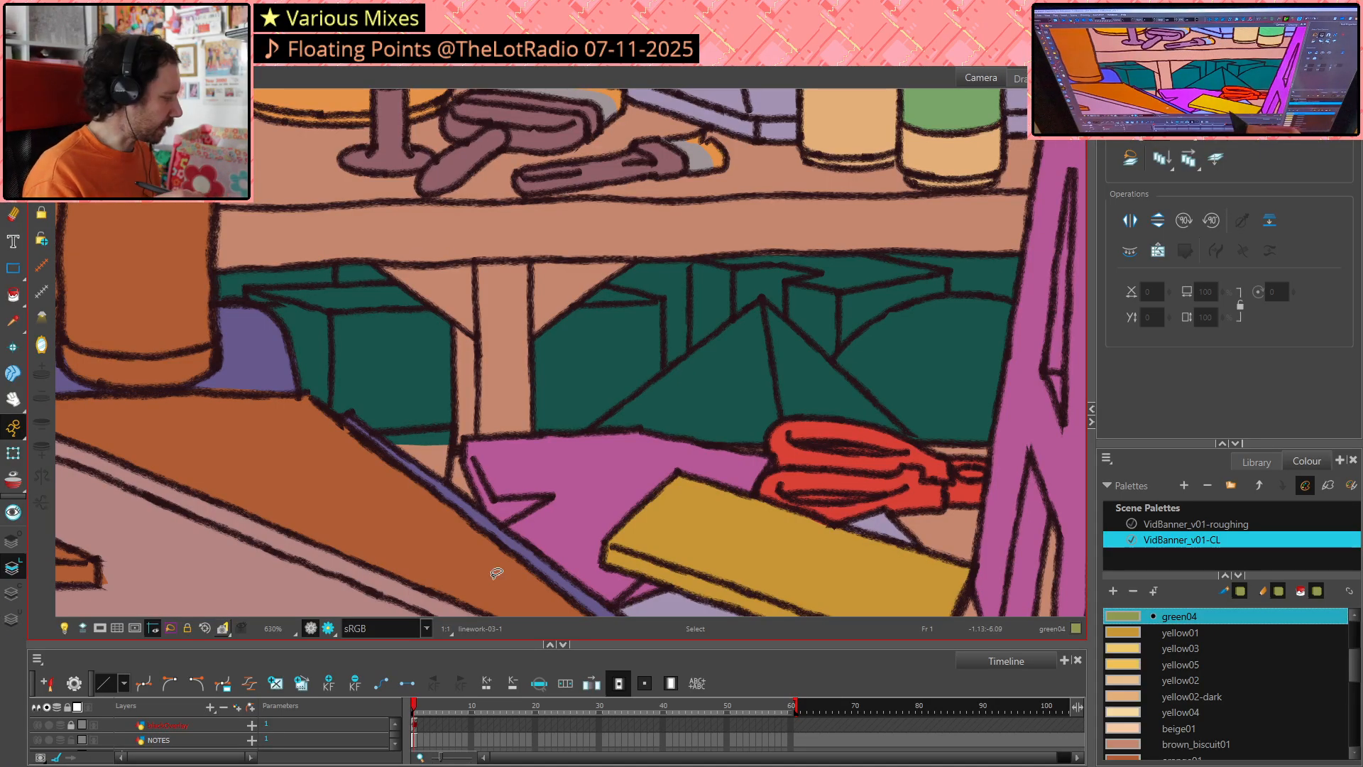
Toggle the visibility of the linework-04 and linework-05 layers to check their contents, and make linework-05 the active layer
click(396, 745)
click(396, 745)
click(395, 745)
click(396, 745)
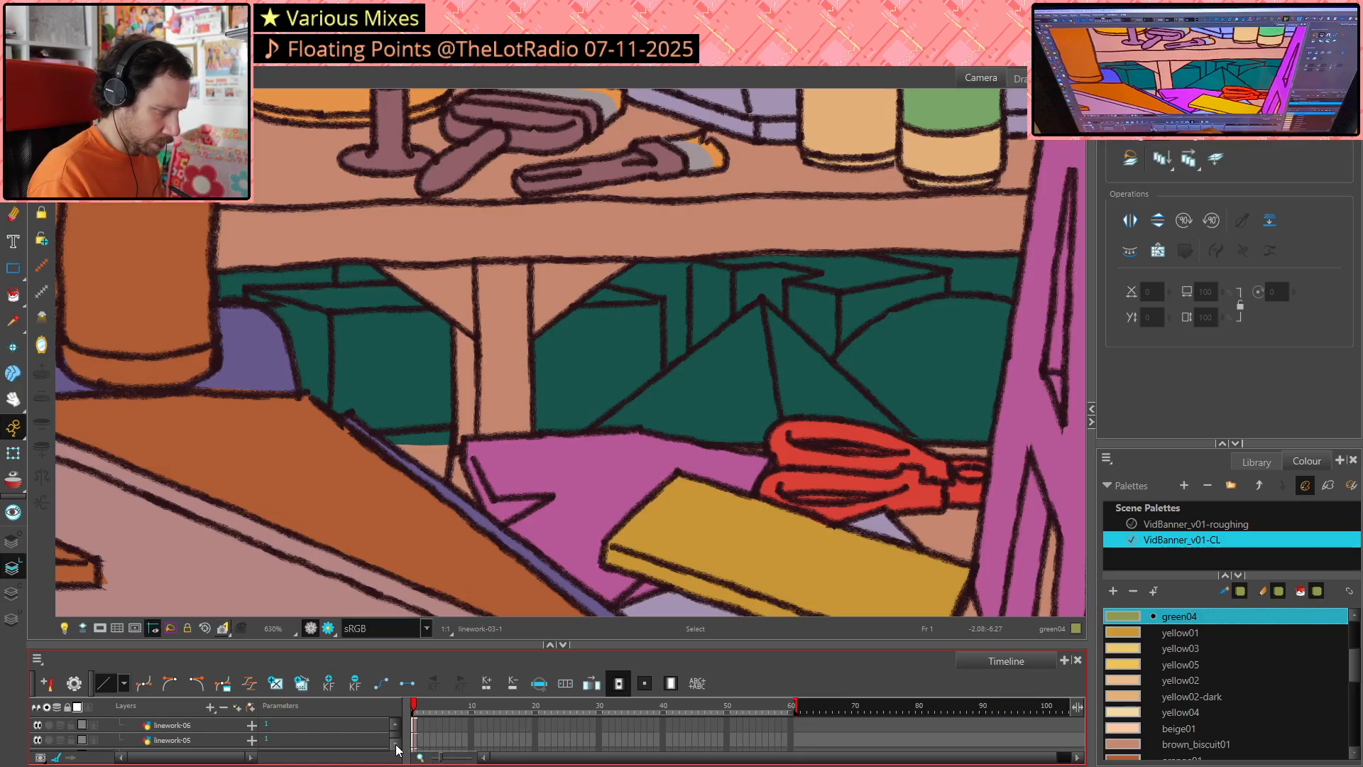
click(395, 745)
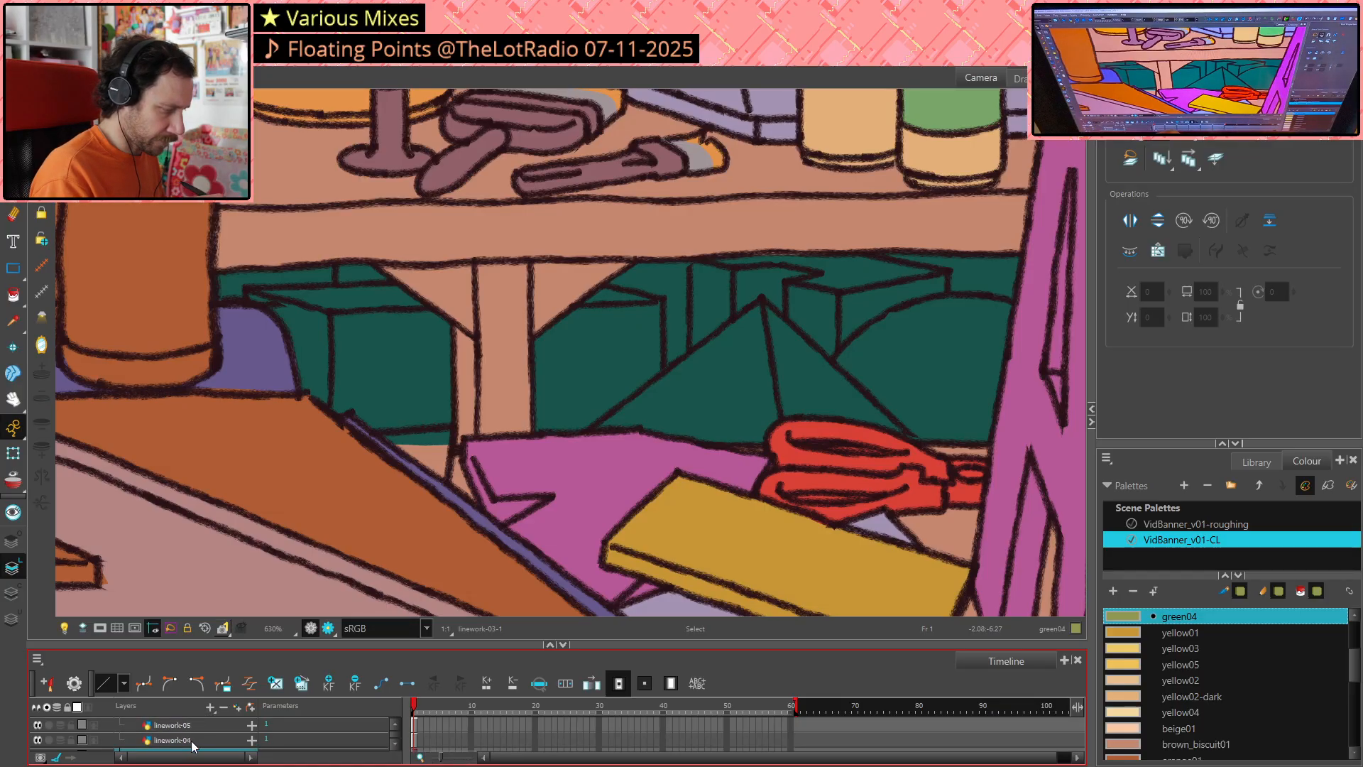
click(82, 742)
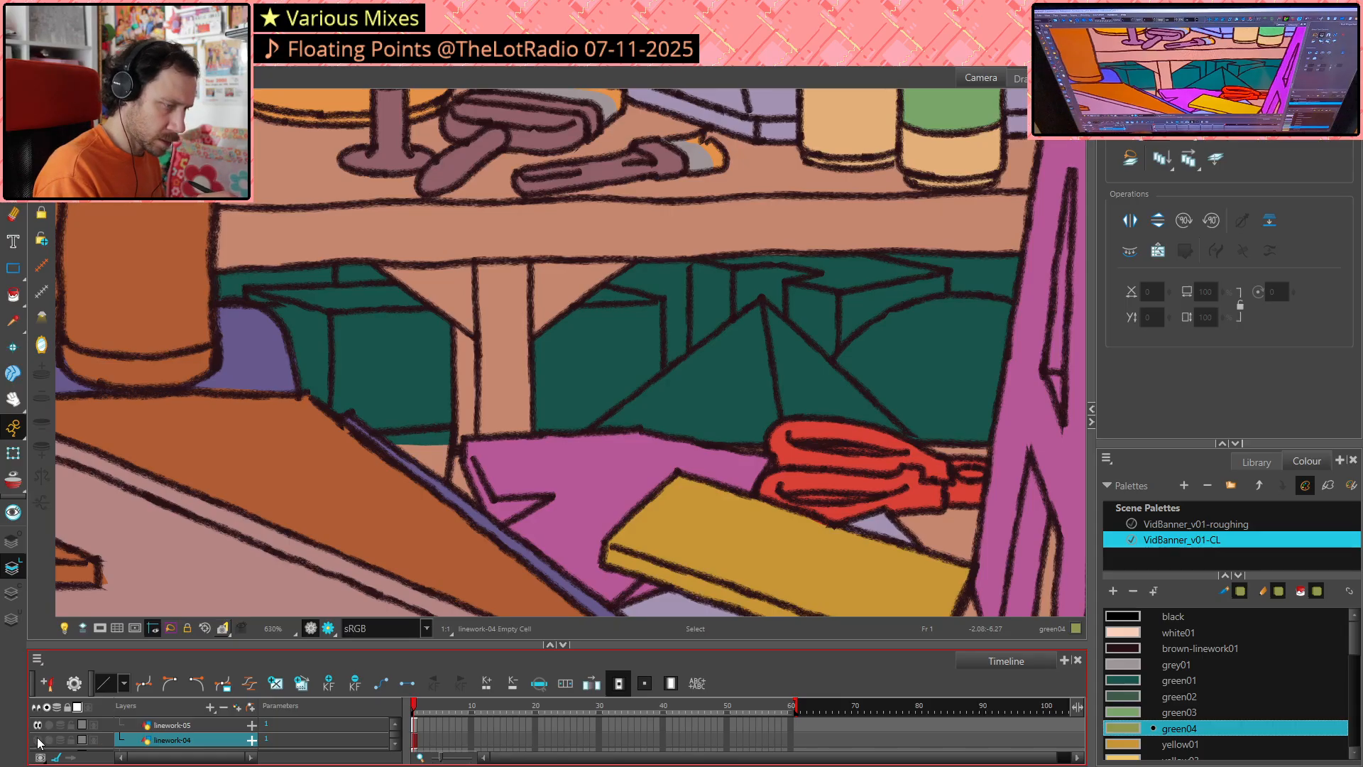
click(38, 740)
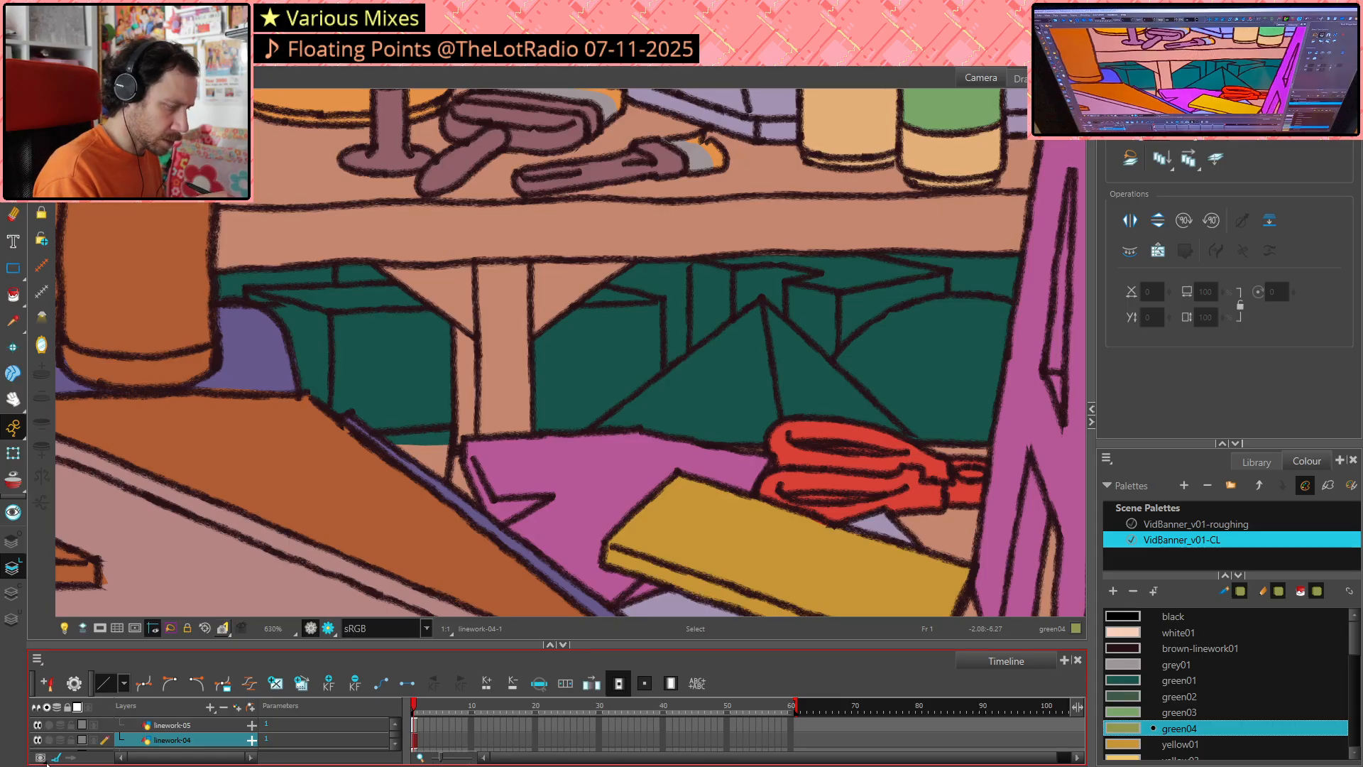
click(36, 725)
click(37, 725)
click(171, 725)
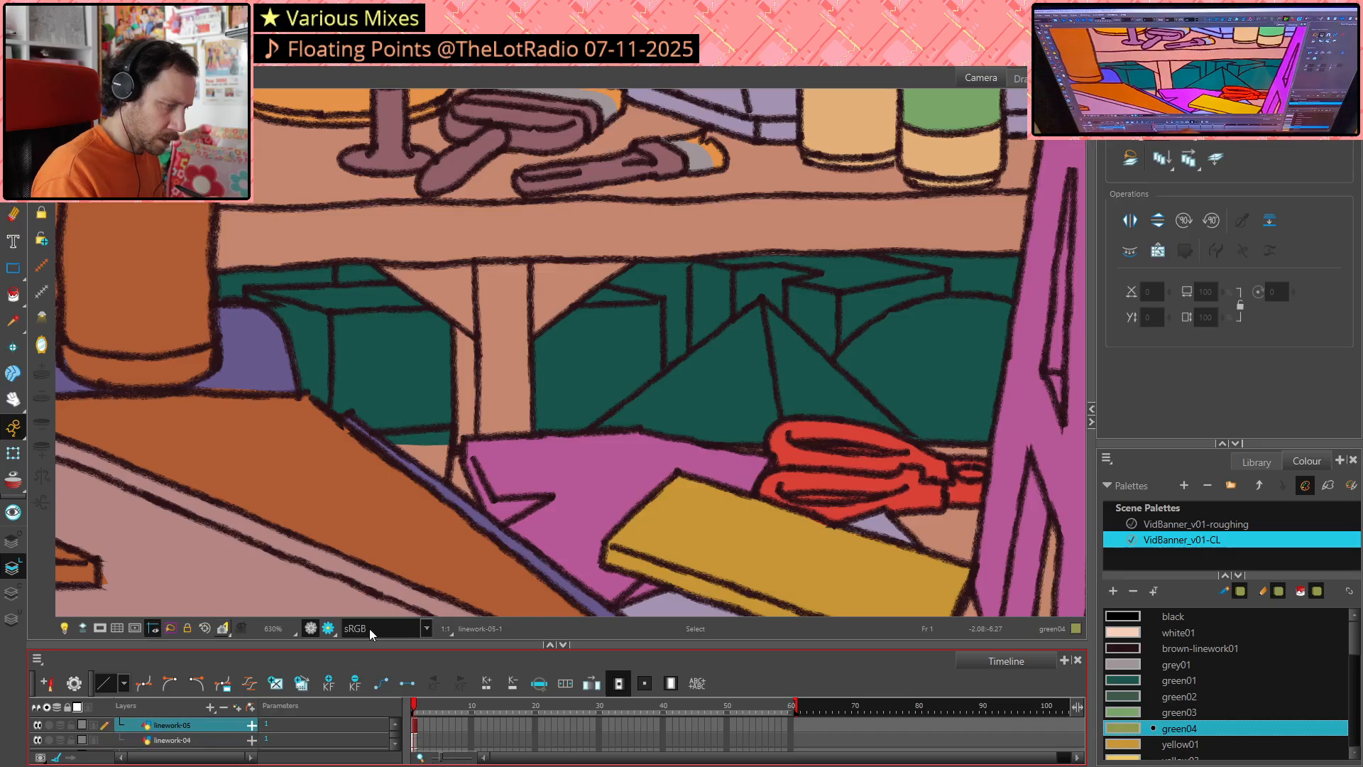
Lasso-select the ink lines around the scissors and the yellow piece to check their layer, and clear the selection
drag(804, 471, 793, 517)
scroll(793, 517, down, 2)
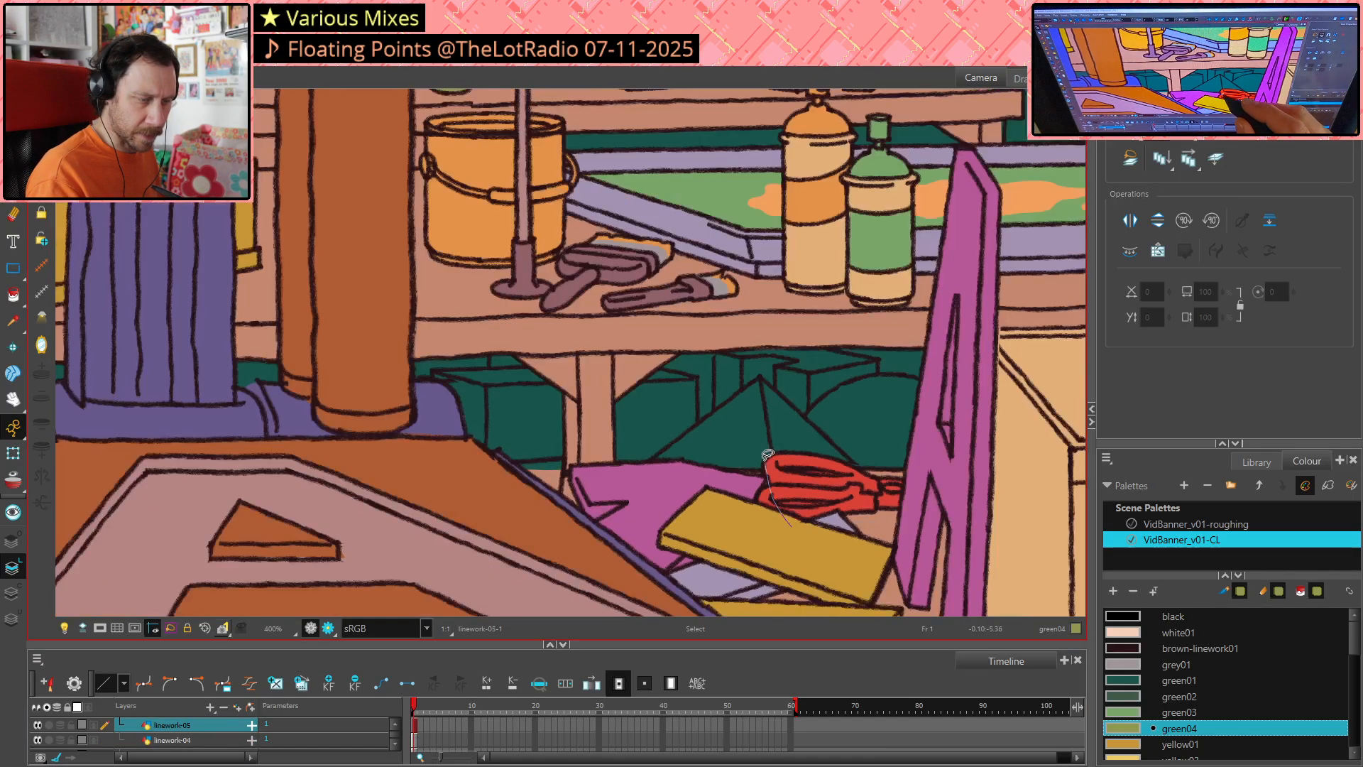
mouse_move(767, 460)
mouse_down()
mouse_move(807, 461)
mouse_move(814, 509)
mouse_up()
mouse_move(734, 484)
mouse_down()
mouse_move(675, 512)
mouse_move(742, 556)
mouse_up()
drag(888, 526, 885, 536)
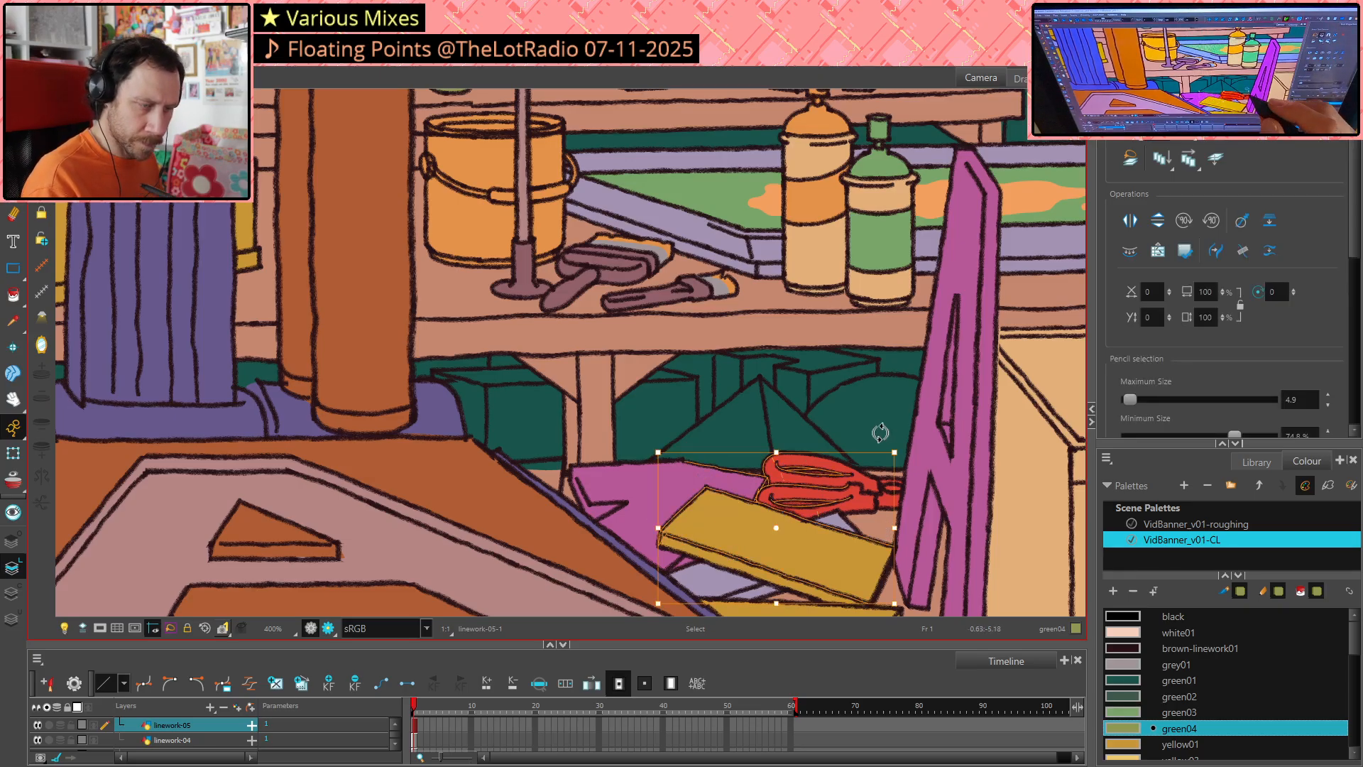
click(878, 503)
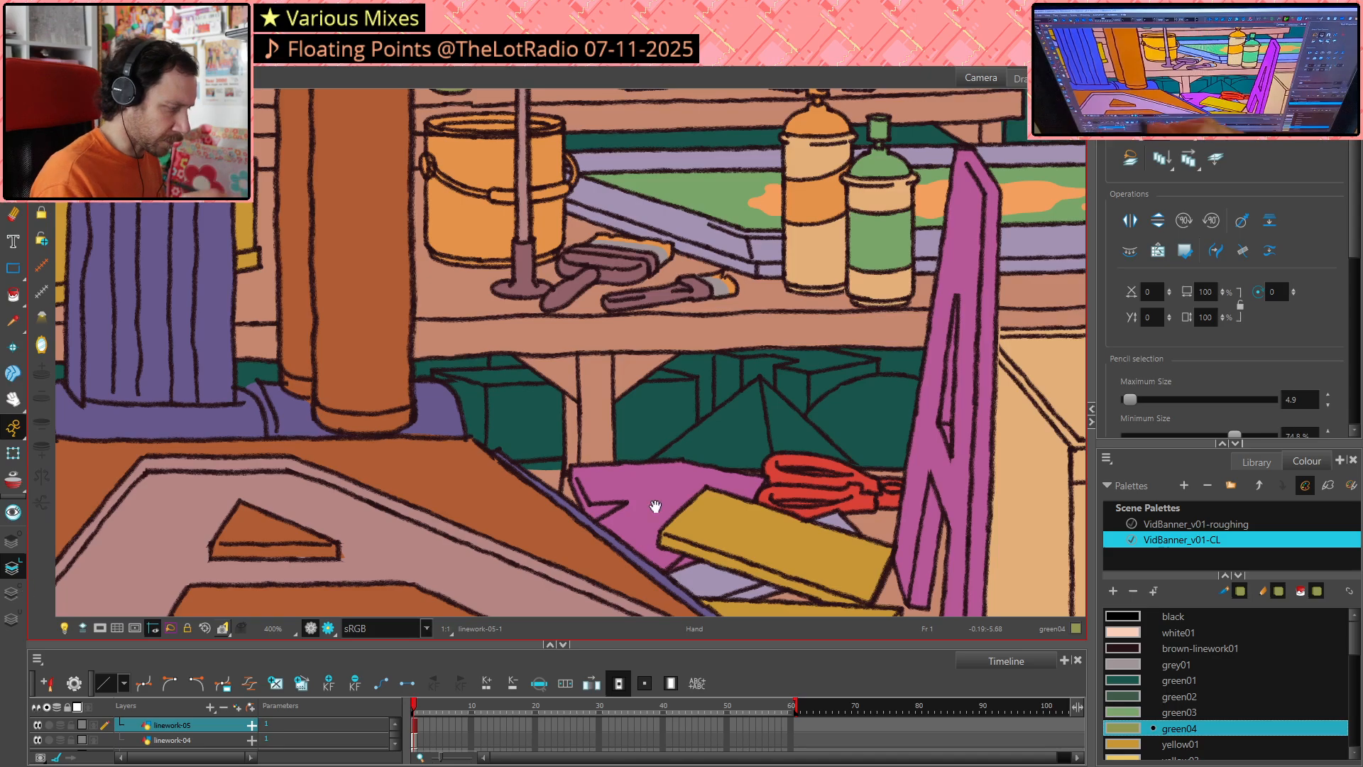
Switch to the Colour Art layer with stroke outlines shown, and examine the outlines around the press base and the neighbouring scrap letters
key(alt+s)
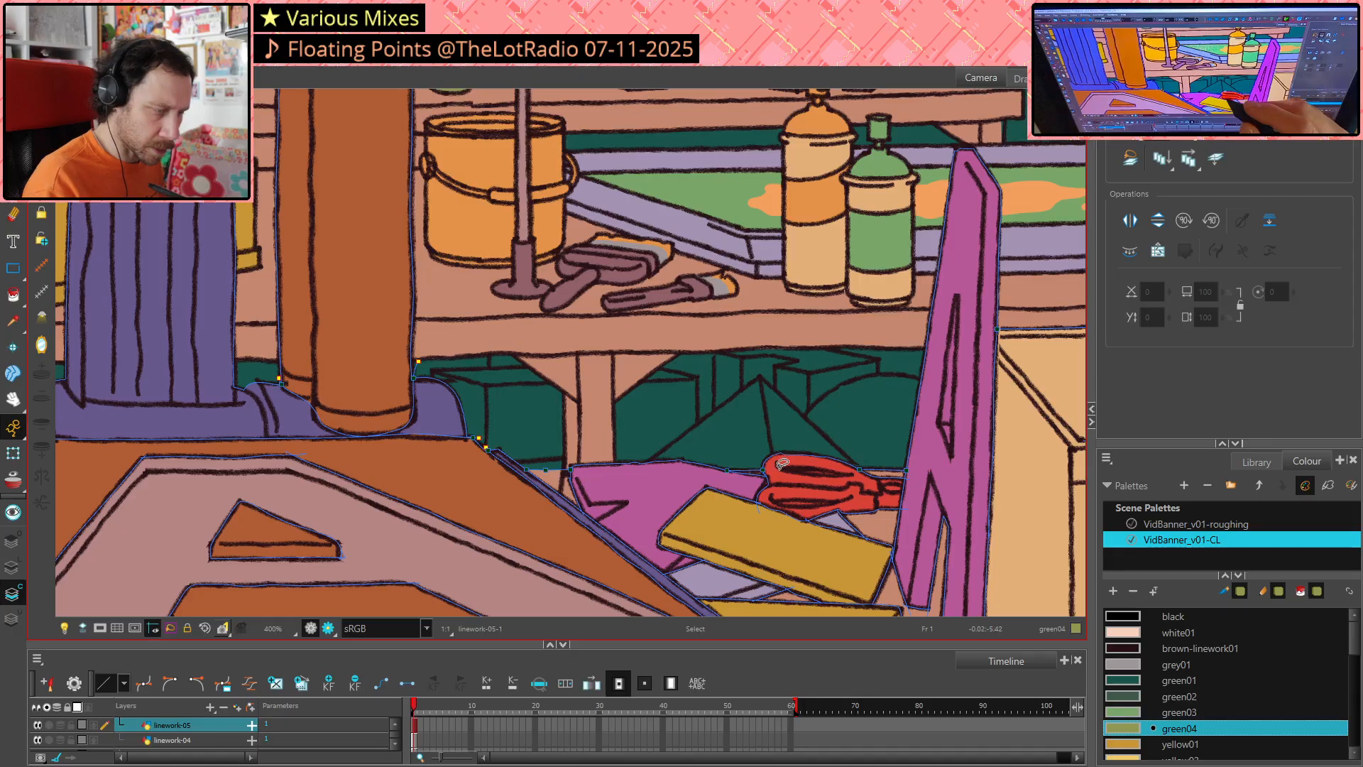
key(space)
drag(797, 444, 733, 369)
mouse_move(856, 467)
mouse_down()
mouse_move(844, 346)
mouse_move(995, 374)
mouse_move(1029, 365)
mouse_move(966, 405)
mouse_move(995, 384)
mouse_move(560, 545)
mouse_move(612, 502)
mouse_move(706, 495)
mouse_up()
scroll(724, 490, down, 1)
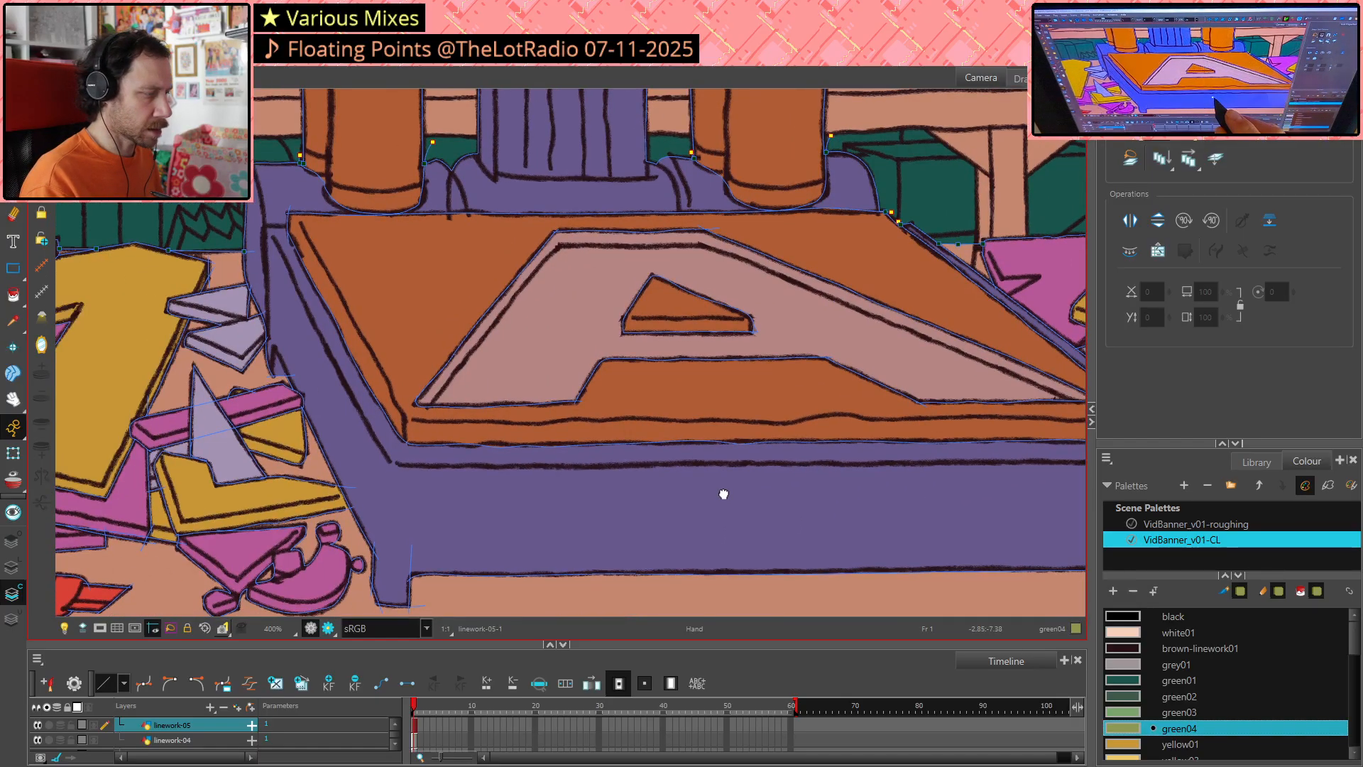
scroll(709, 490, up, 1)
drag(403, 537, 326, 553)
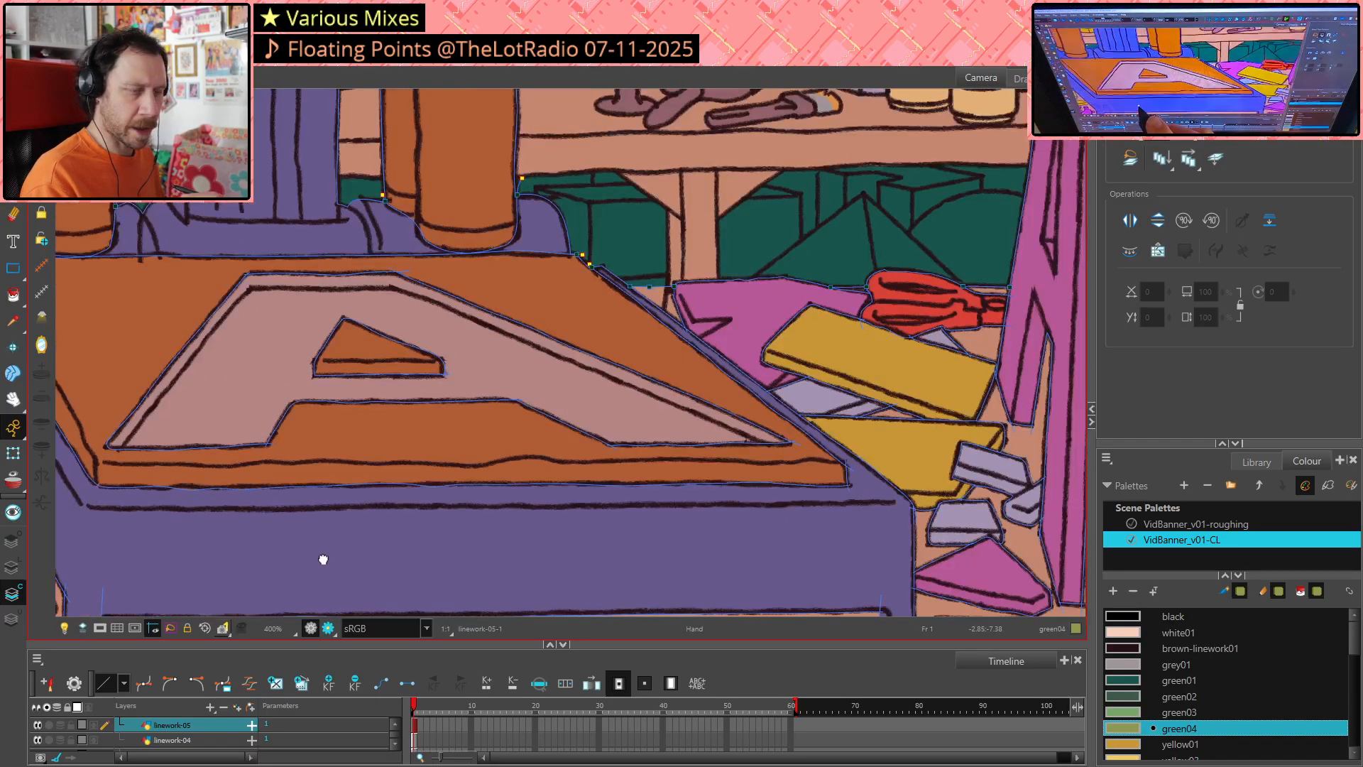
Draw a closed stroke outline around the small scrap piece between the press base and the bench leg
scroll(465, 279, up, 2)
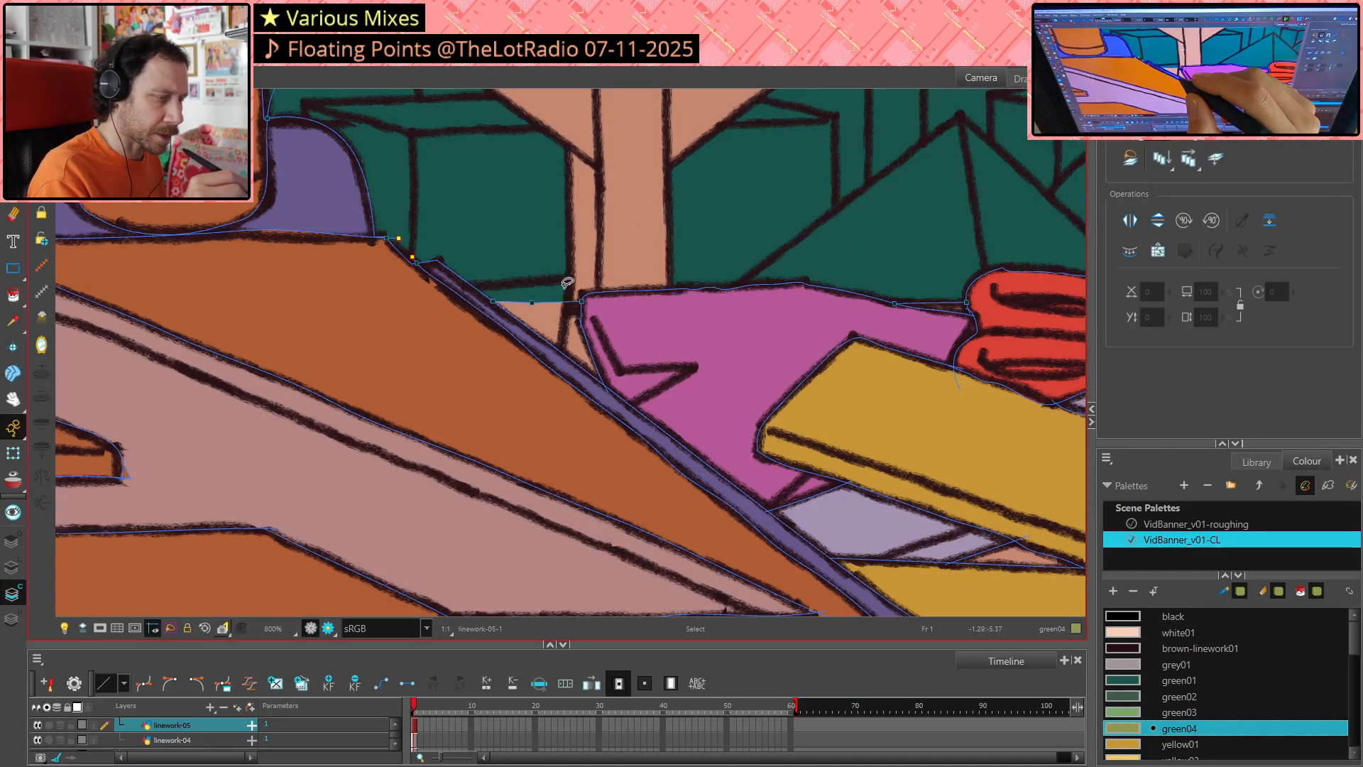
key(alt+v)
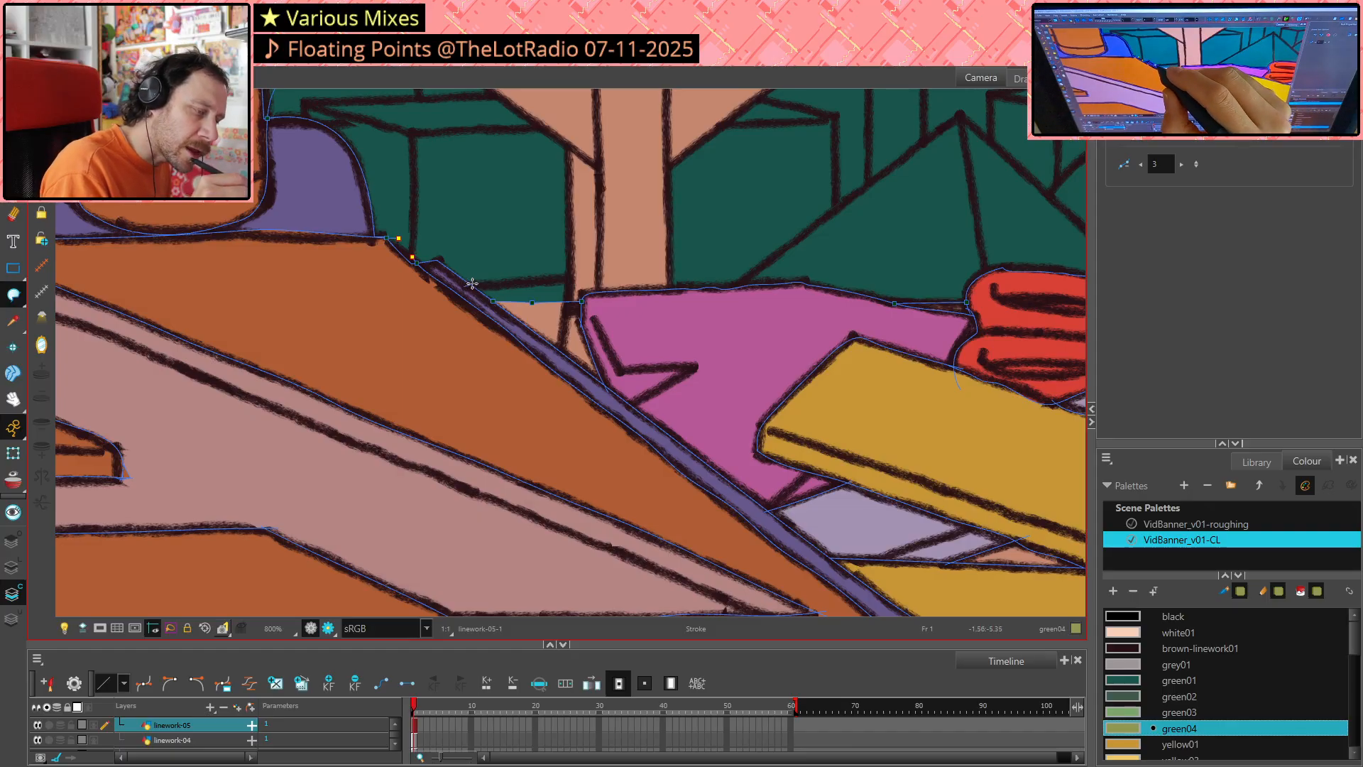
mouse_move(541, 279)
mouse_down()
mouse_move(563, 277)
mouse_move(561, 352)
mouse_up()
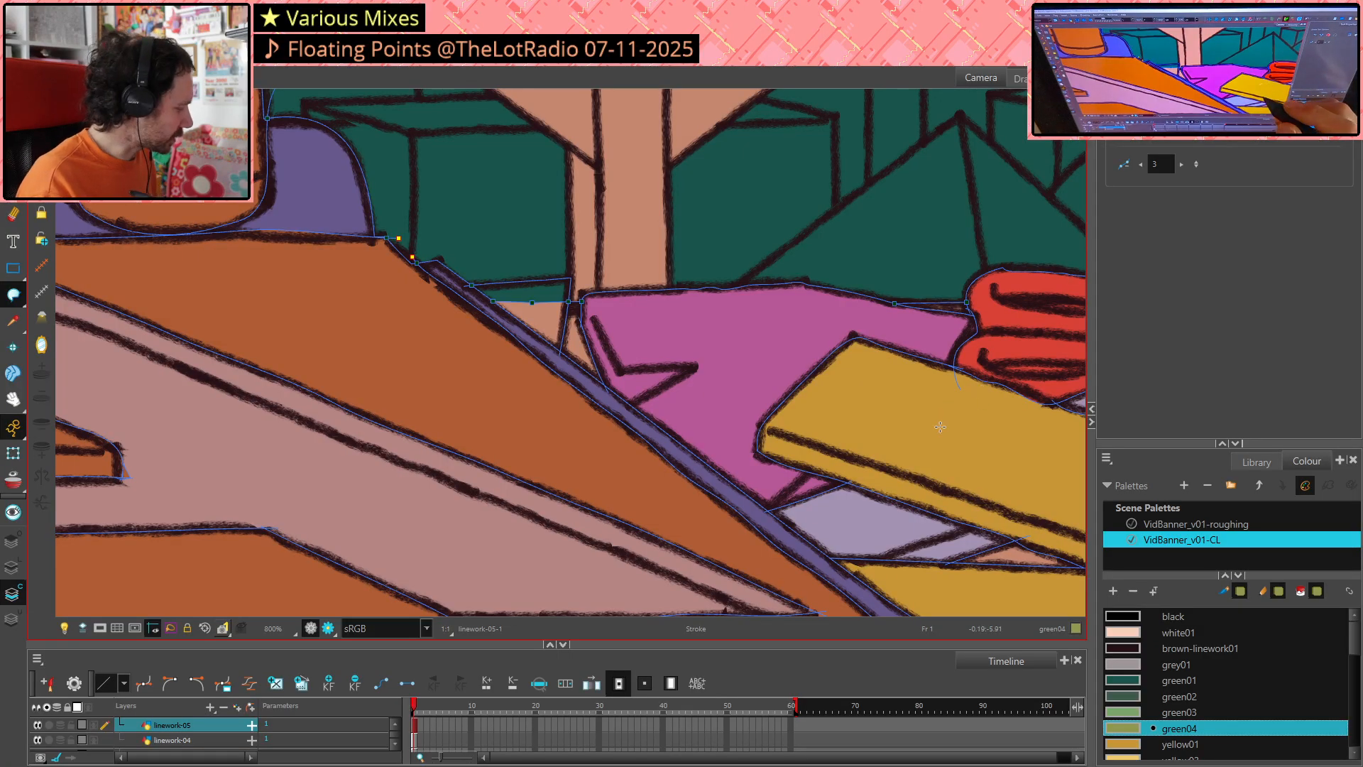
Sample yellow01 from the large yellow scrap piece and fill the newly outlined piece beside the bench leg
key(alt+i)
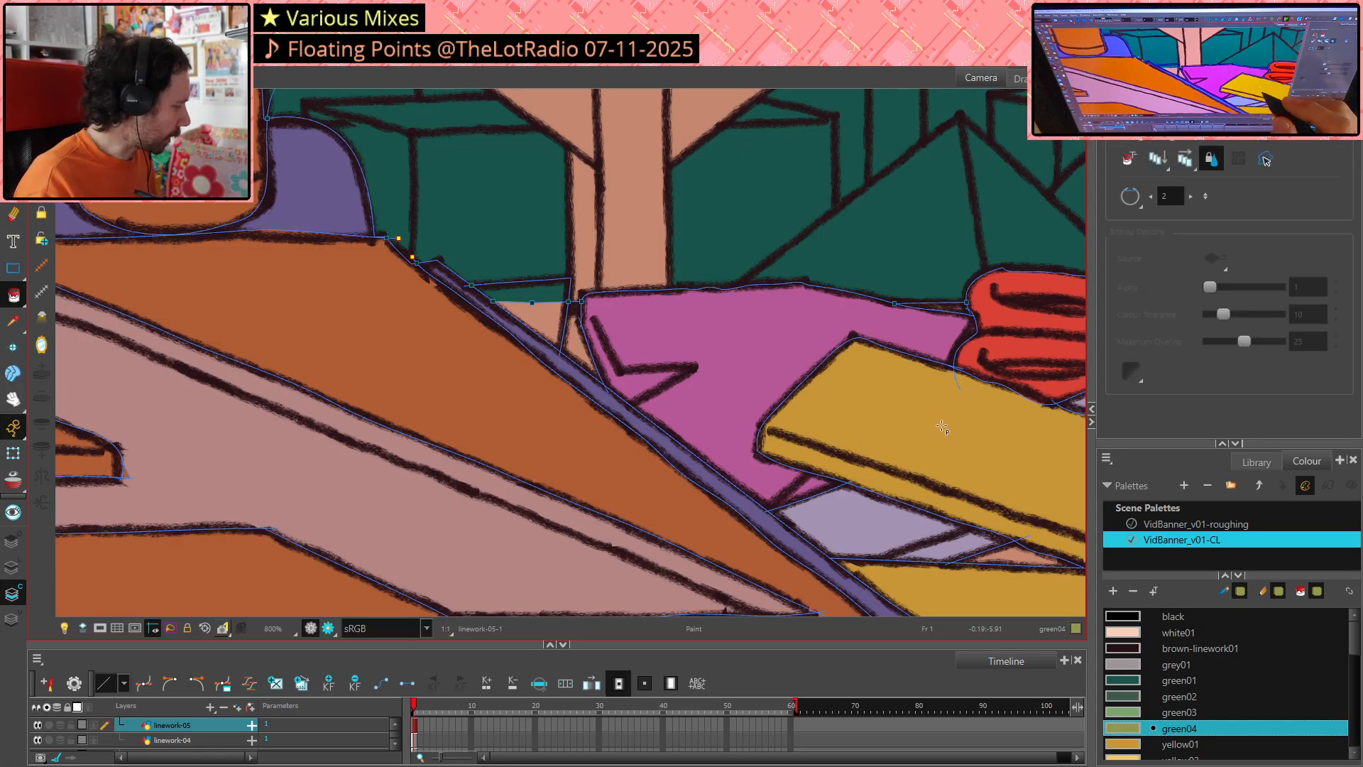
key(alt+d)
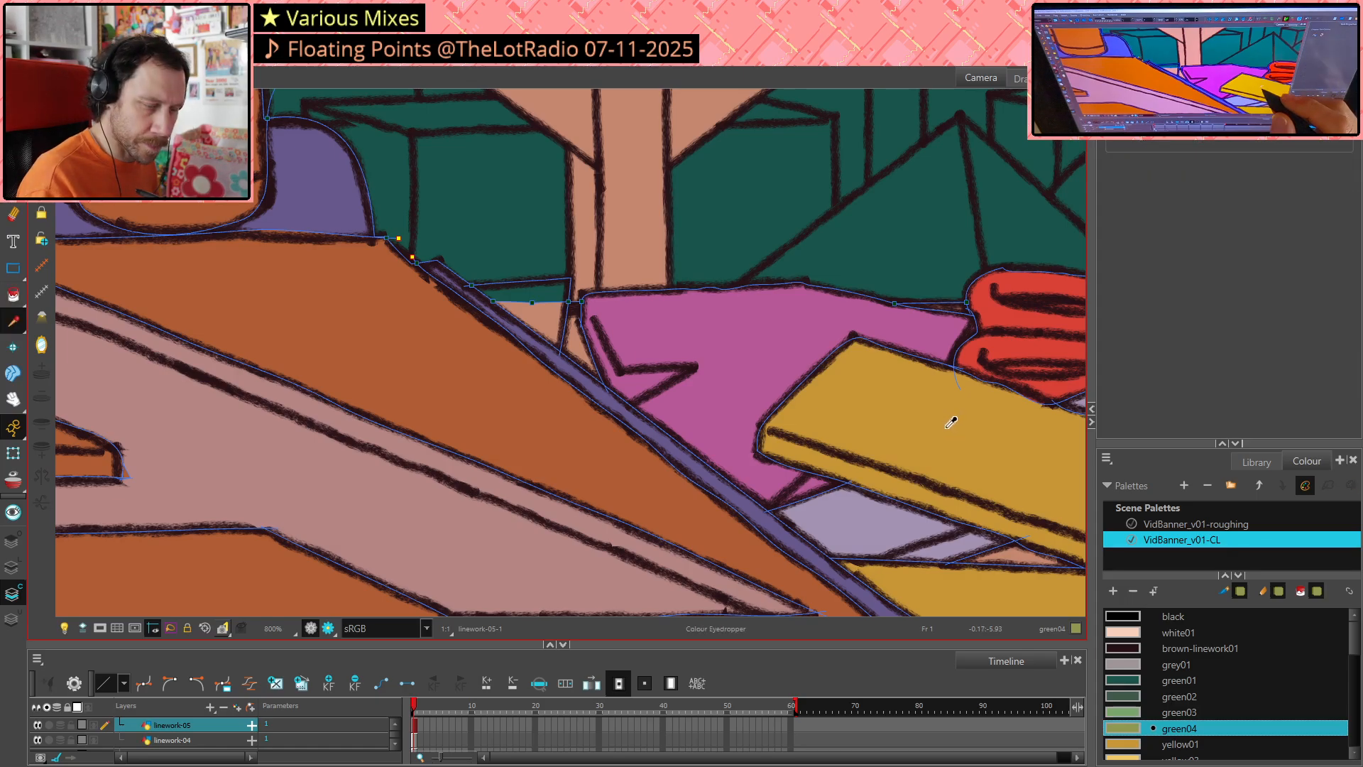
click(951, 428)
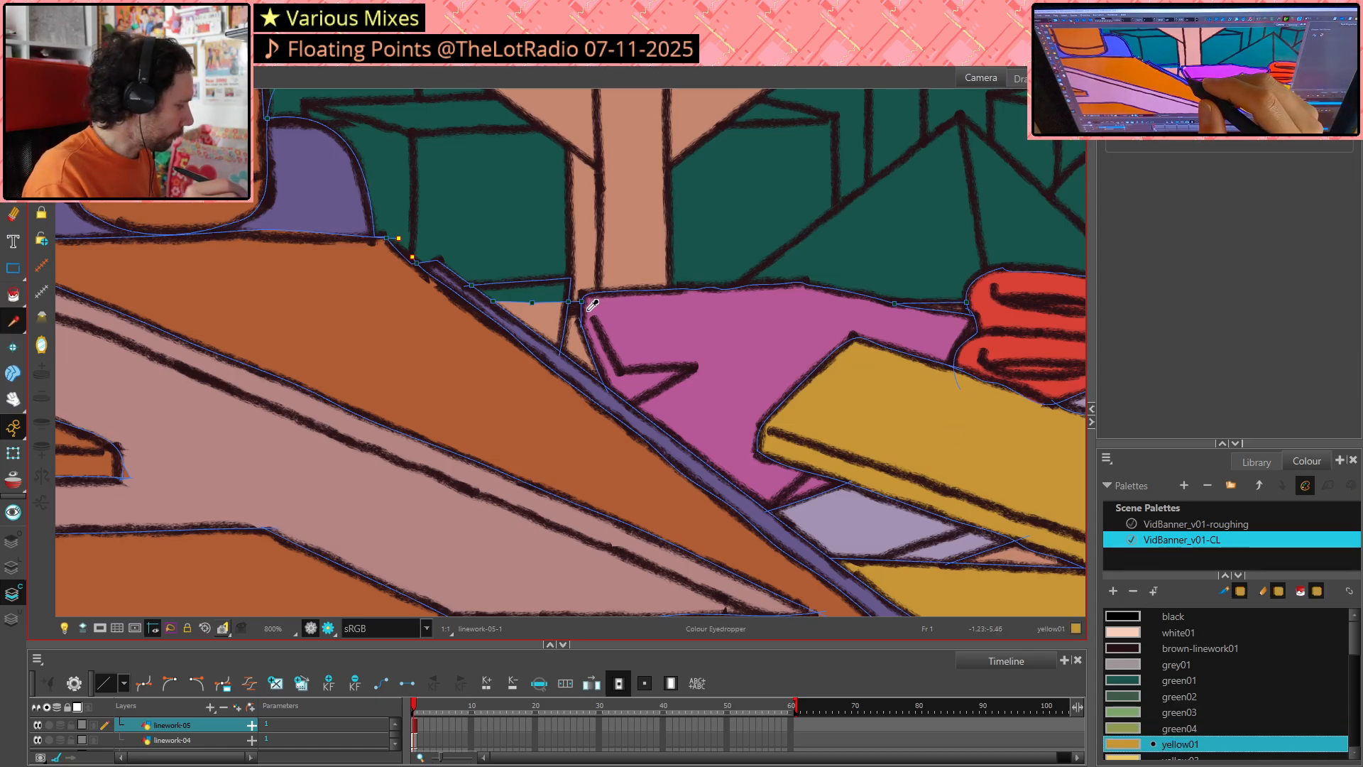
key(alt+i)
click(554, 309)
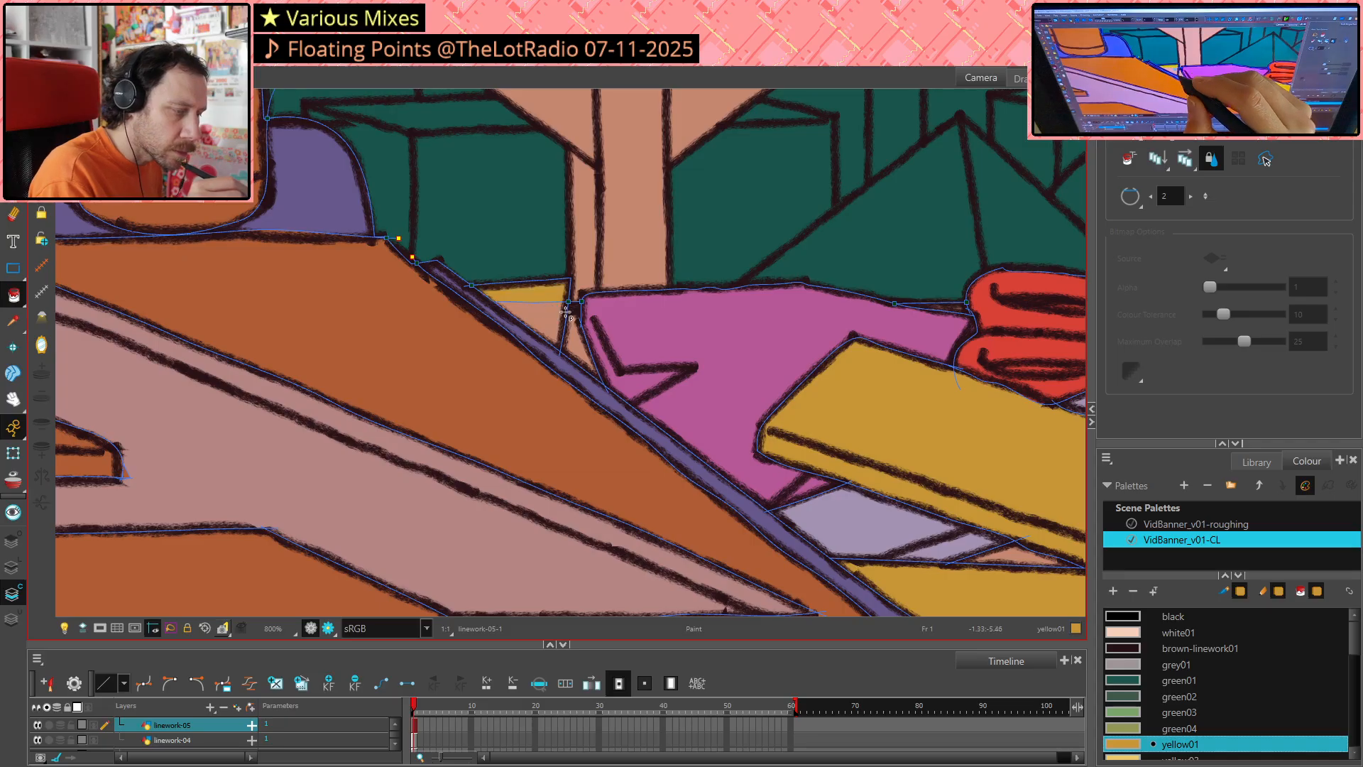
Select and delete the yellow fill in the upper part of the small piece beside the bench leg
key(alt+s)
click(550, 307)
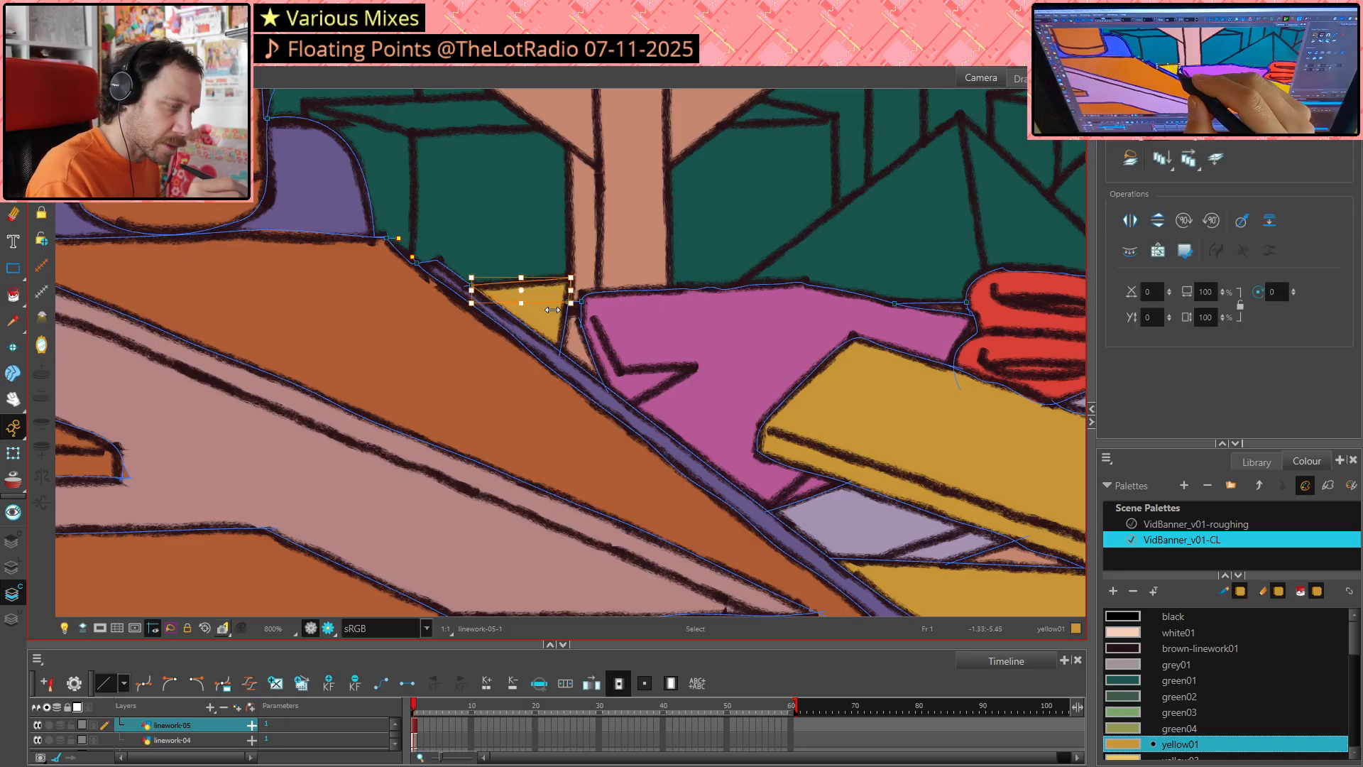
key(Delete)
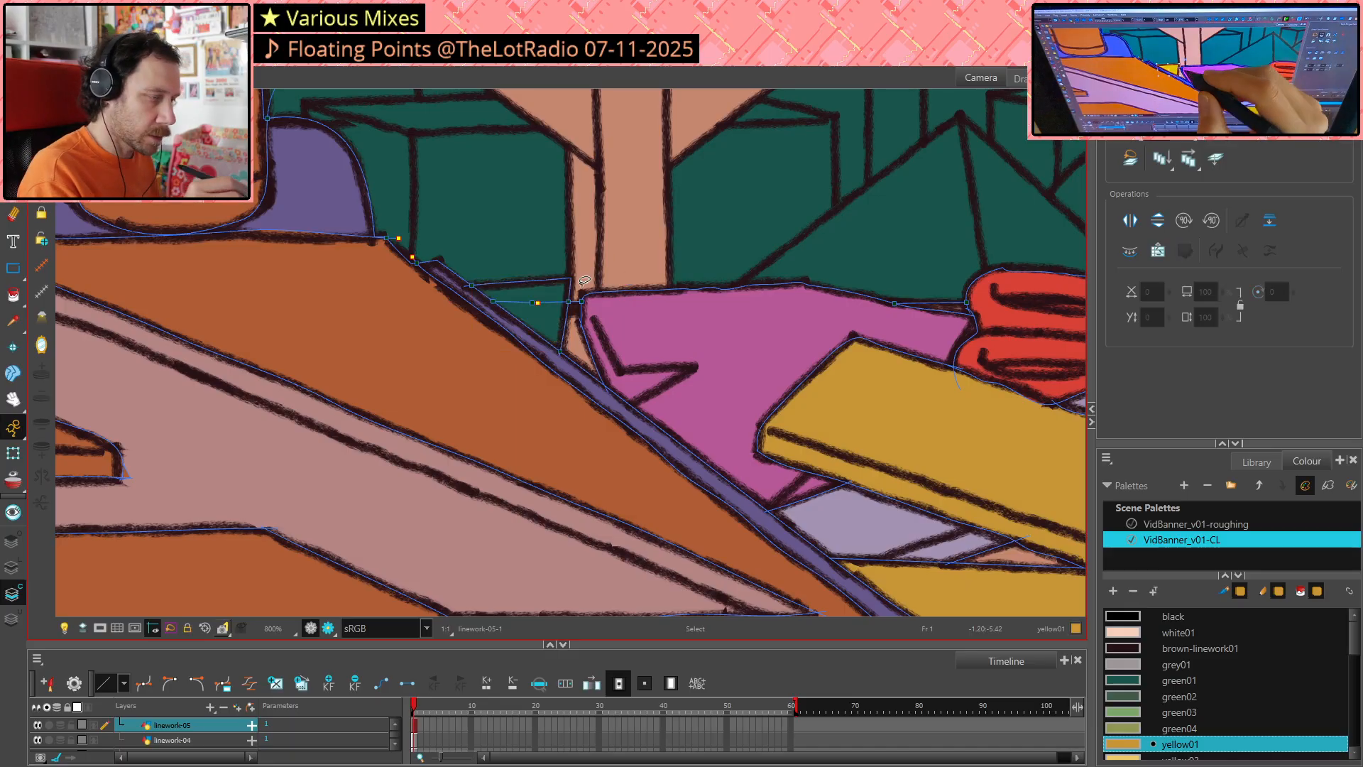
Cut away the stroke segment crossing the small piece beside the bench leg, and fill the whole piece with yellow01
key(alt+t)
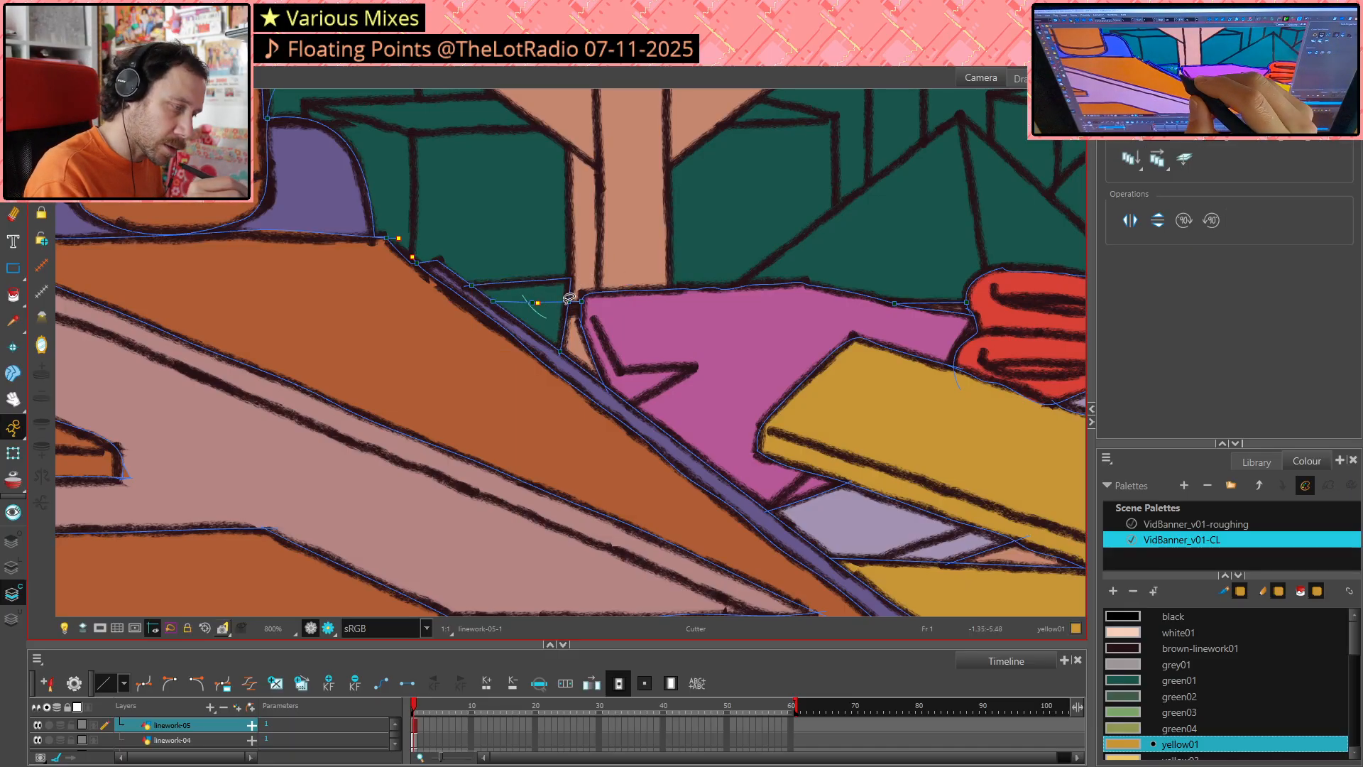
mouse_move(546, 287)
mouse_down()
mouse_move(522, 302)
mouse_move(551, 317)
mouse_up()
key(Delete)
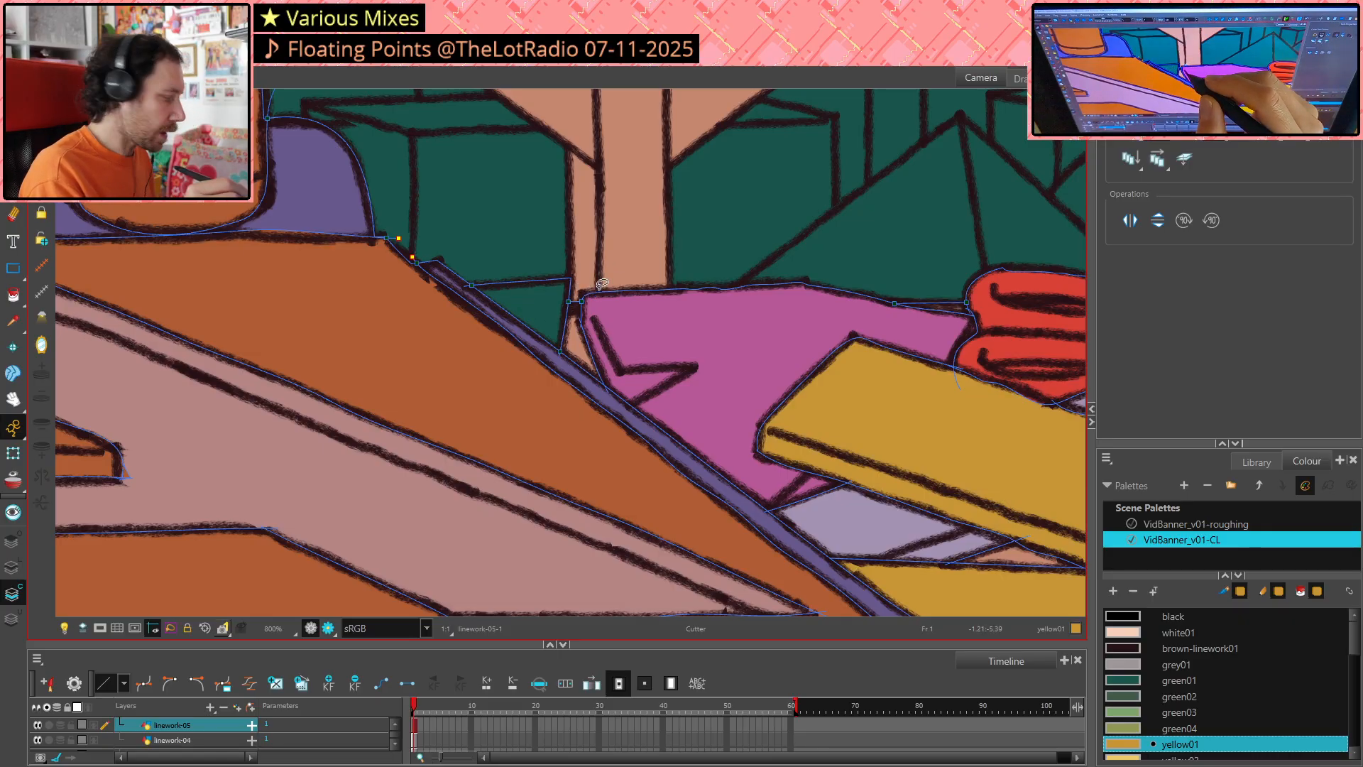
key(alt+i)
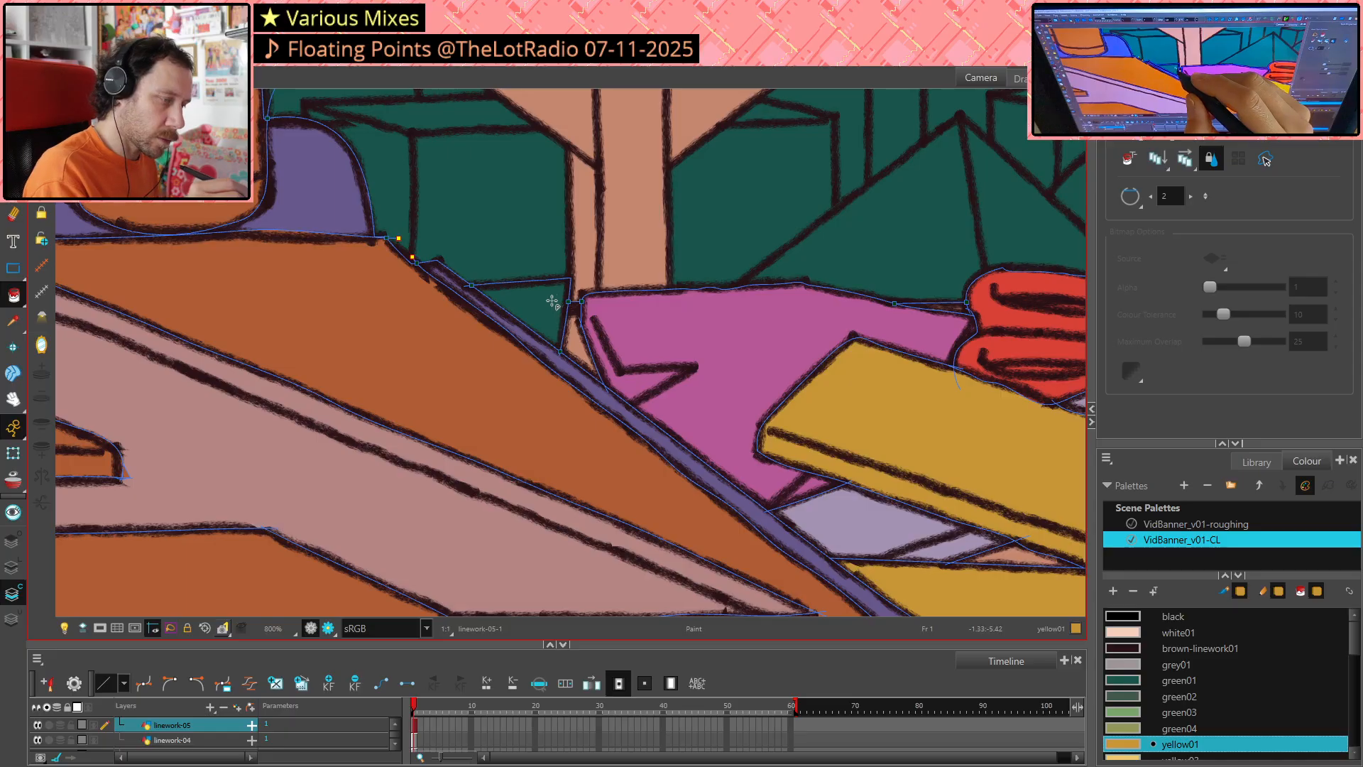
click(556, 297)
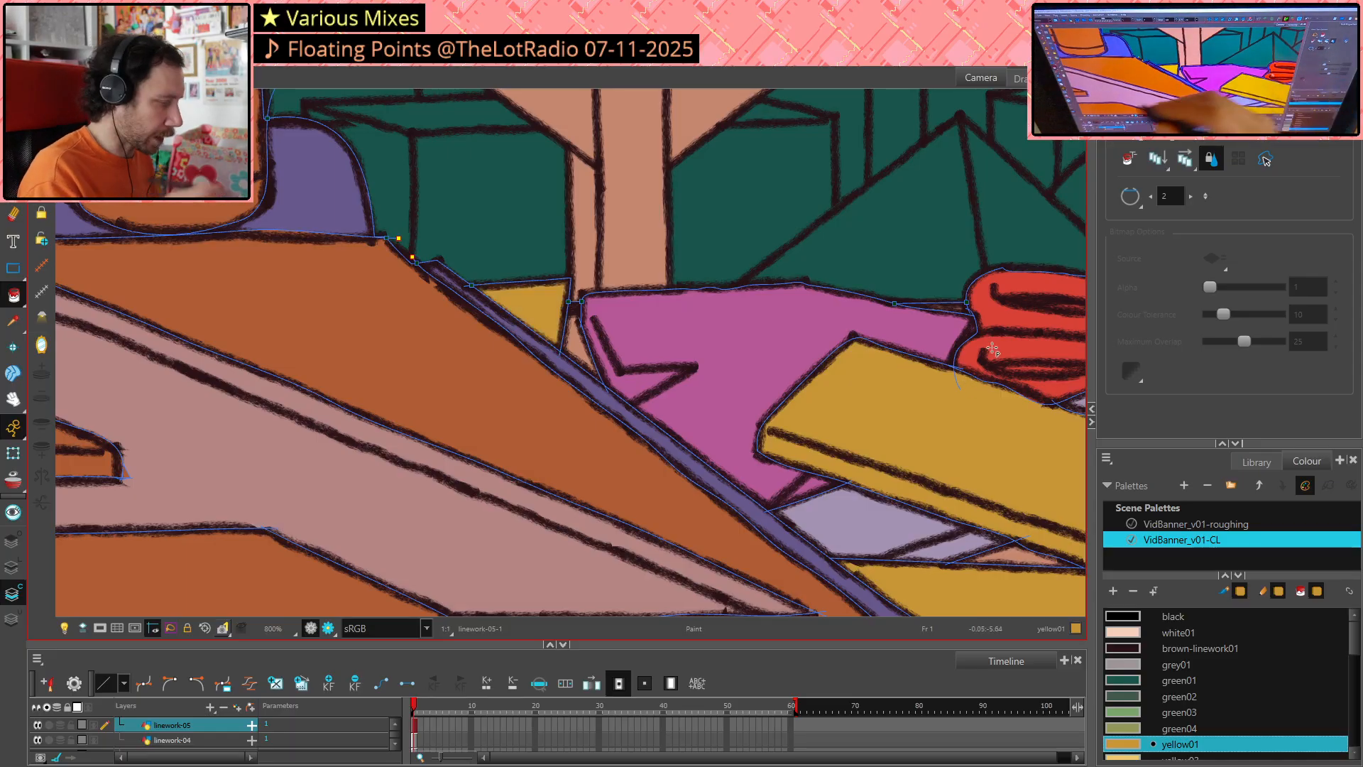
Make linework-03 the active layer, sample green04 from the gas cylinder, and fill the box shapes around the rear bench leg beside the press
scroll(363, 737, down, 1)
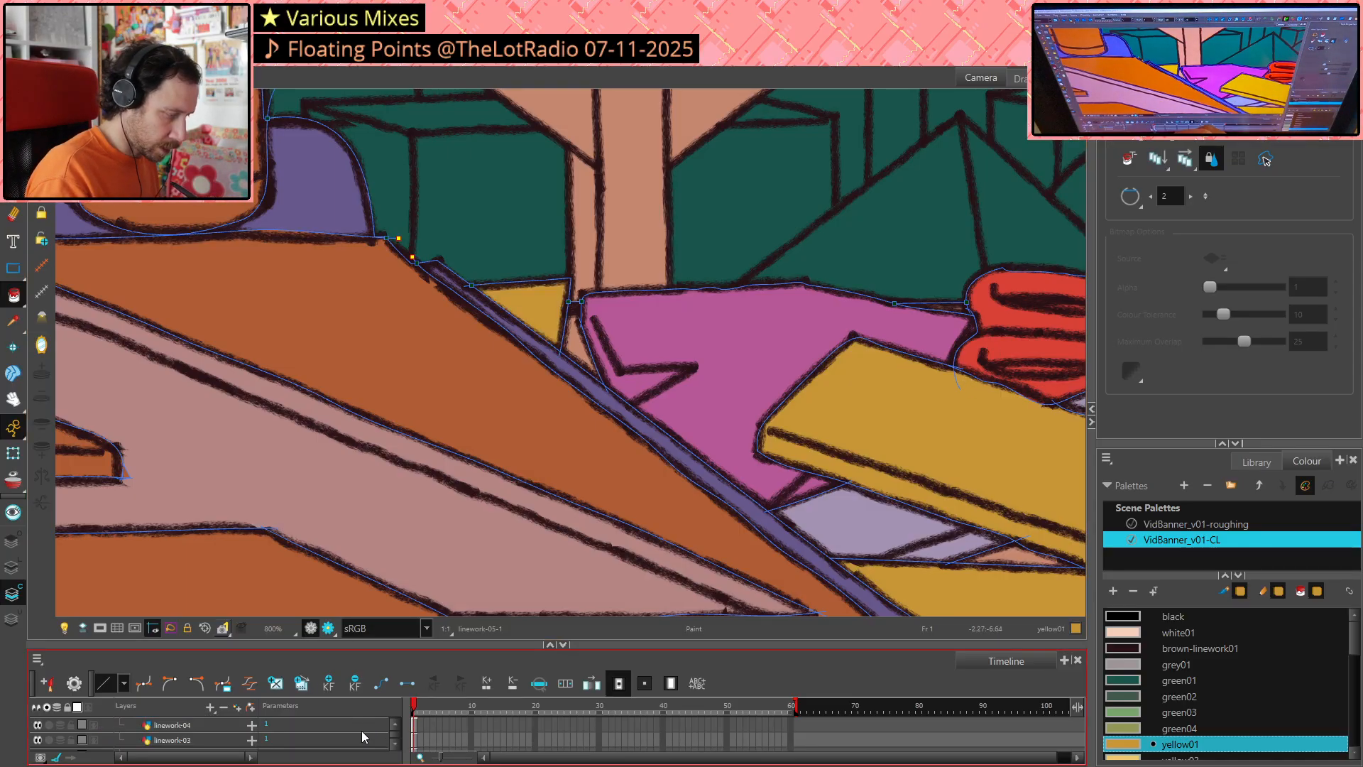
click(186, 740)
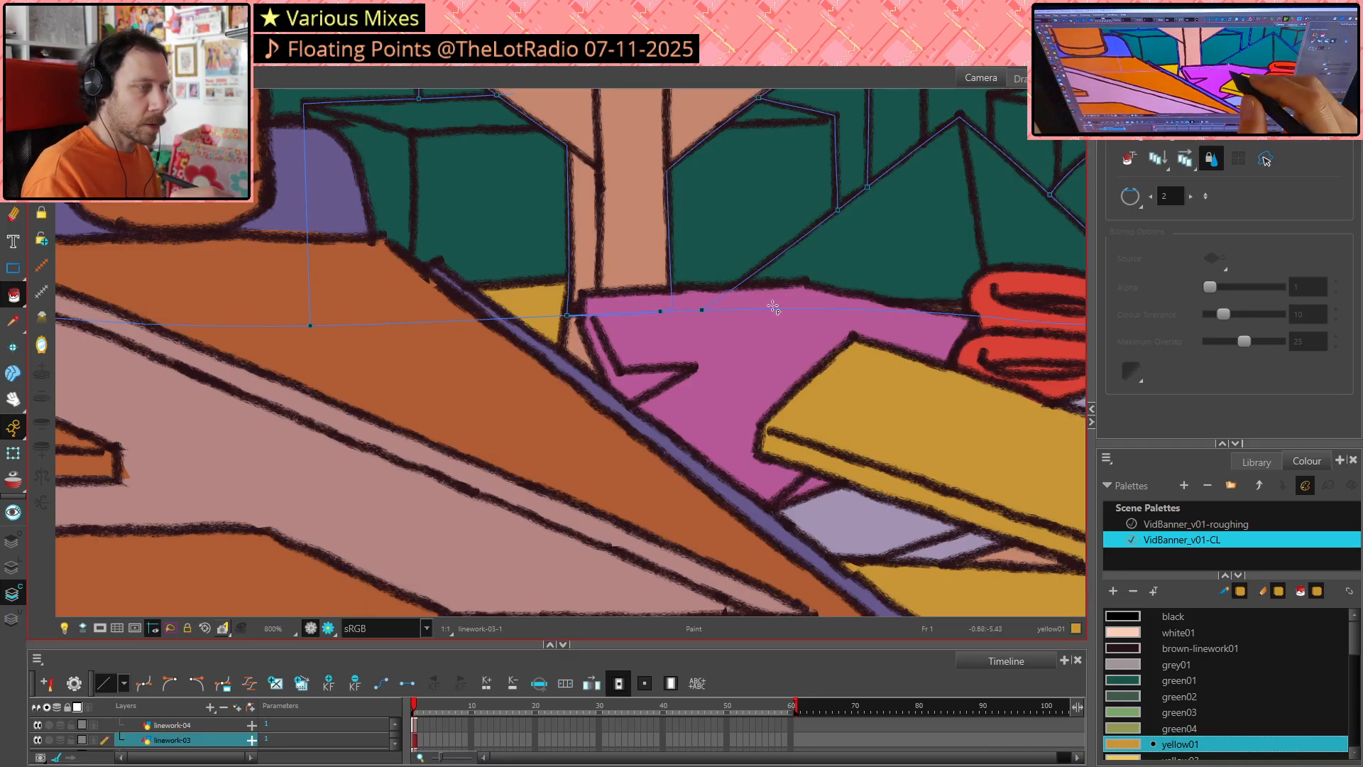
scroll(889, 400, down, 5)
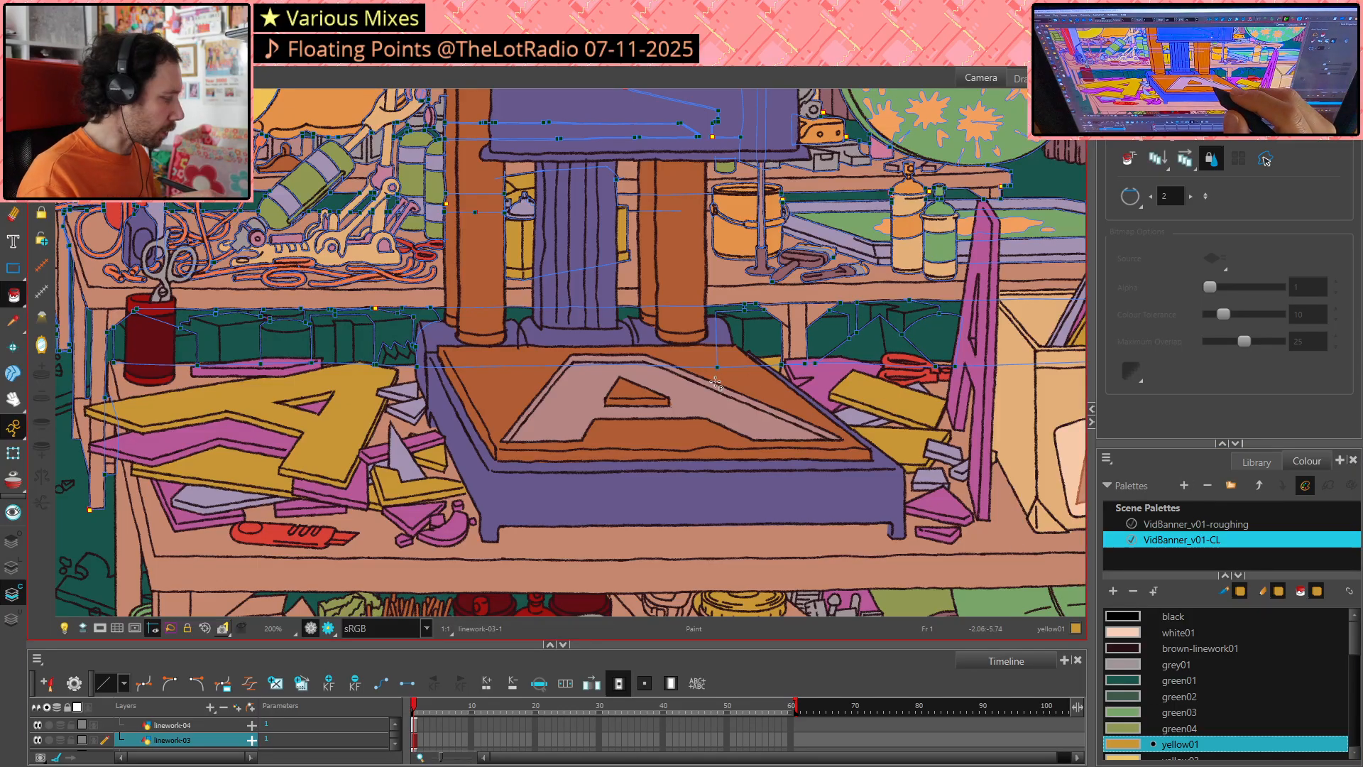
key(space)
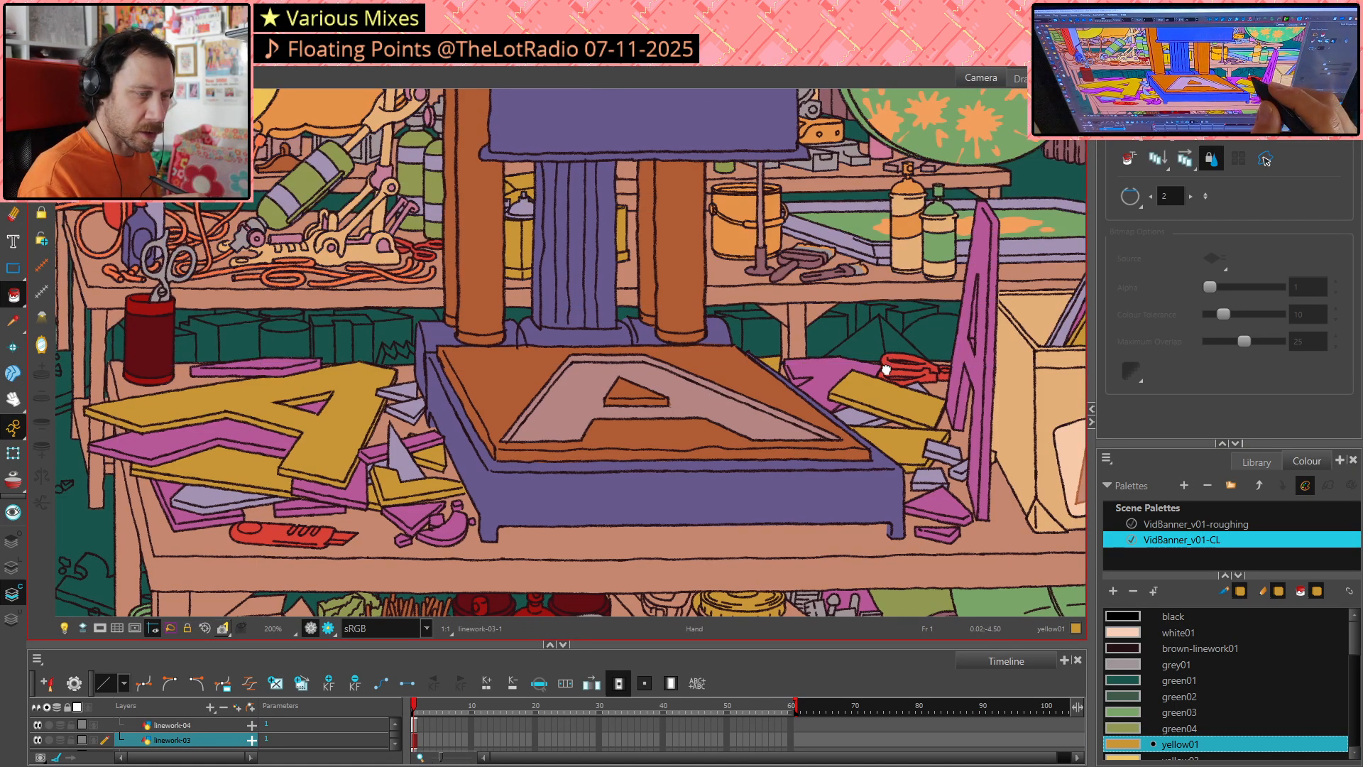
drag(889, 298, 865, 419)
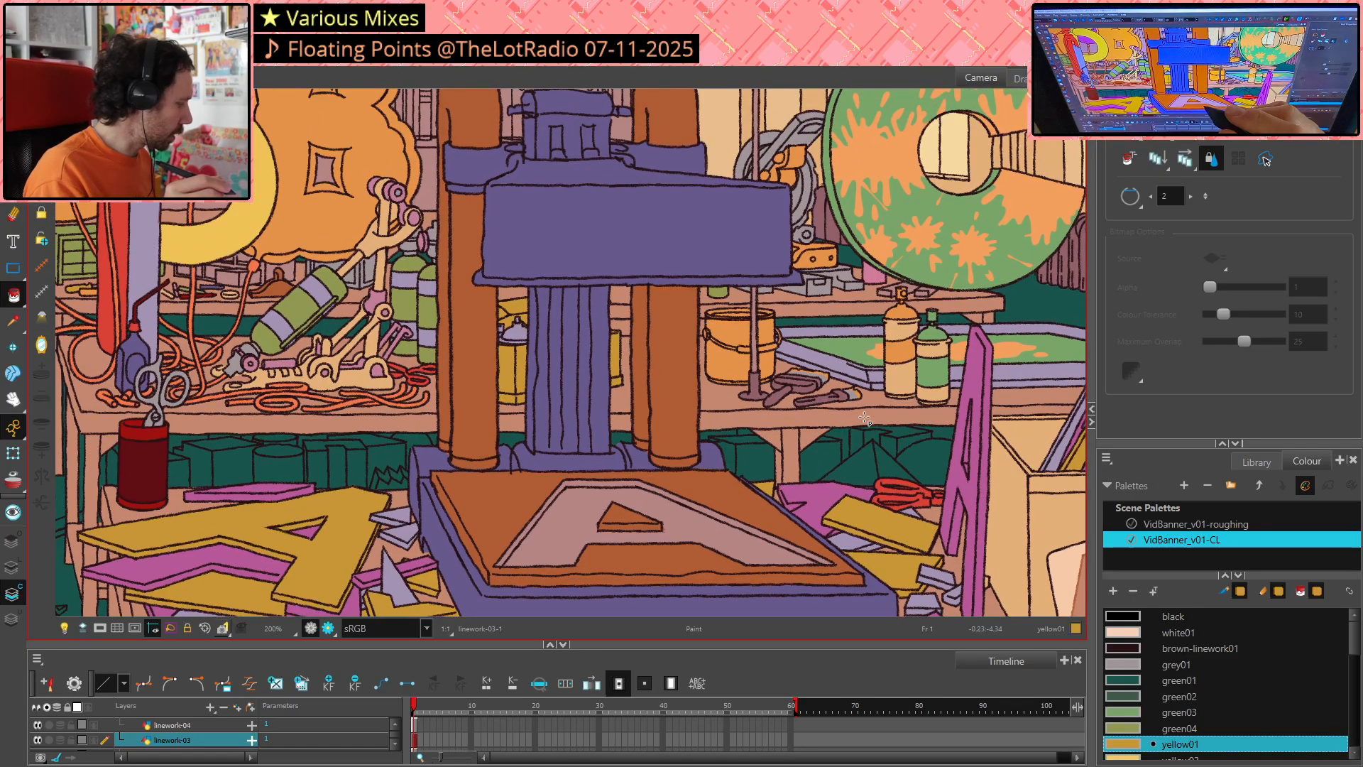
key(alt+d)
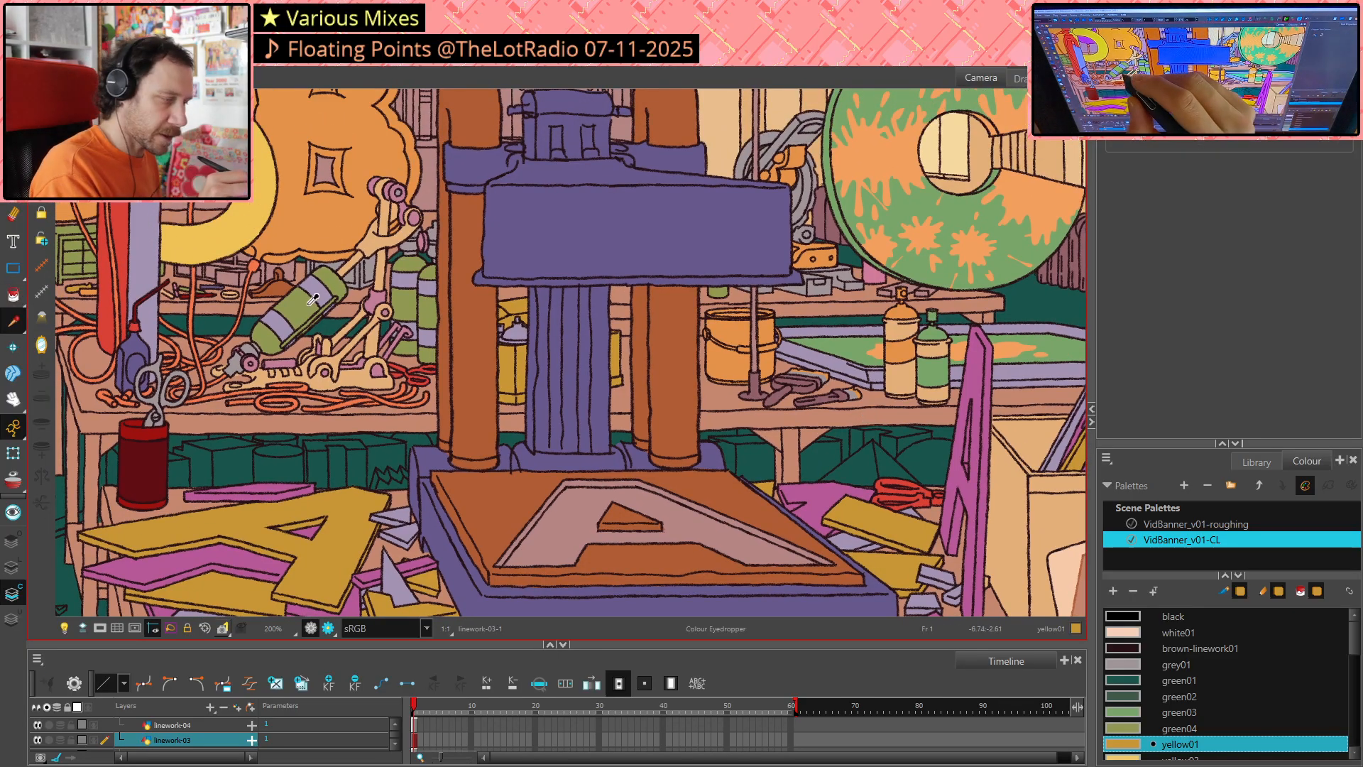
click(807, 437)
key(alt+i)
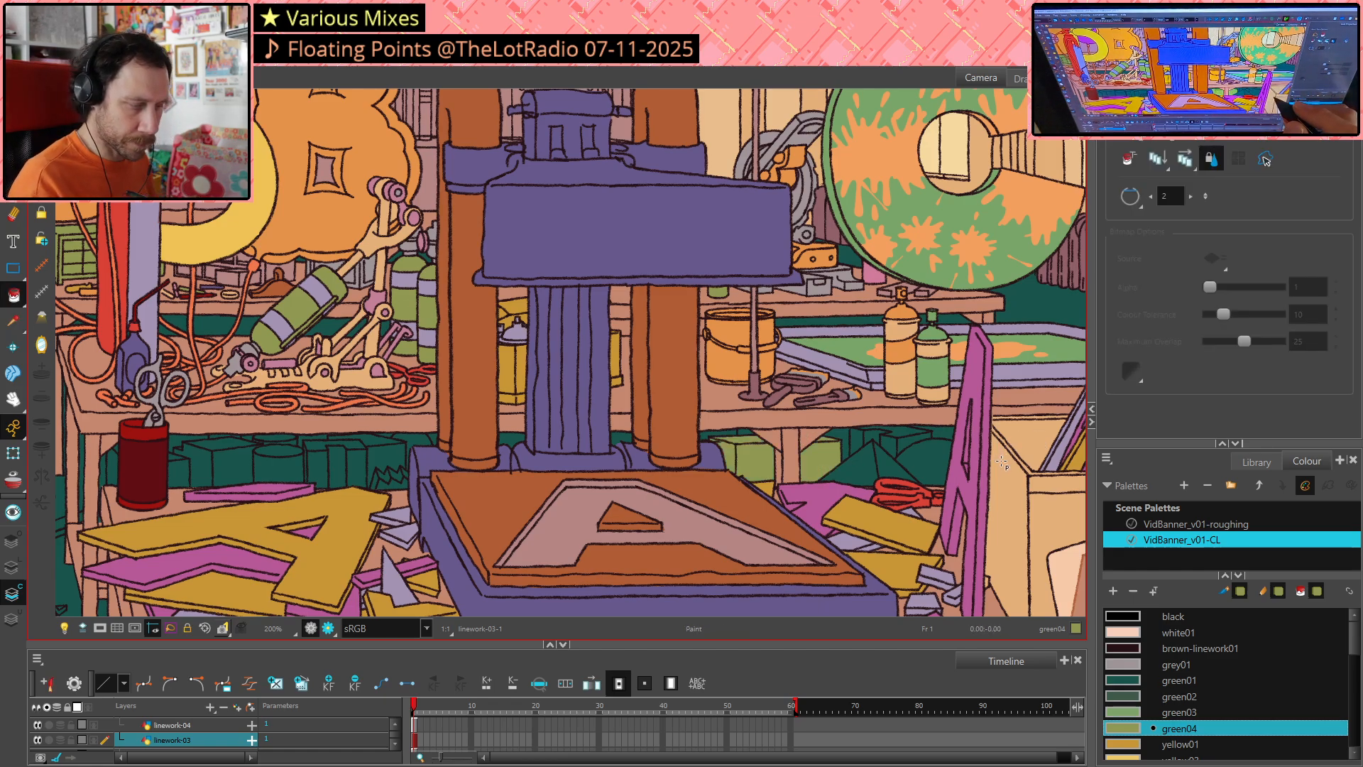
Sample grey01 from the tray under the front bench and fill the box behind the red scissors pot
scroll(1001, 461, down, 1)
scroll(999, 465, down, 4)
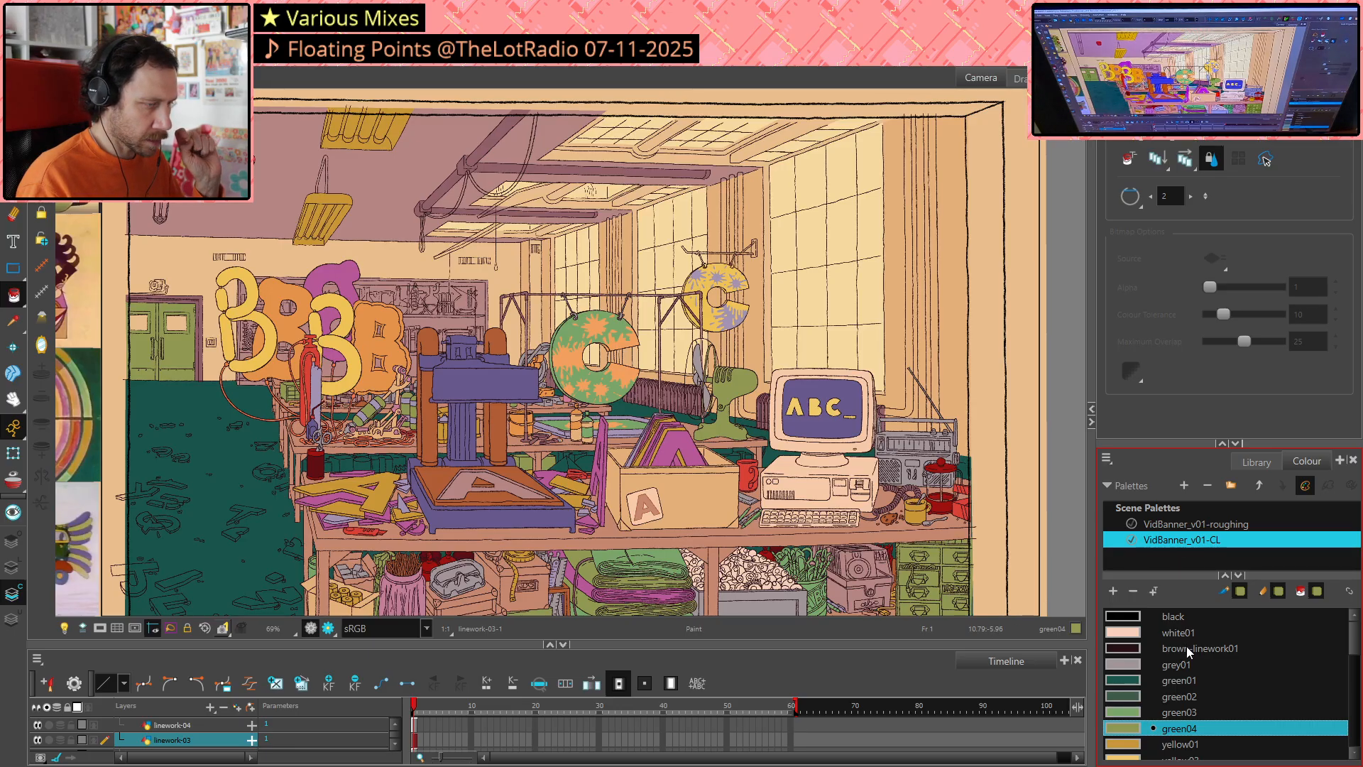
key(alt+i)
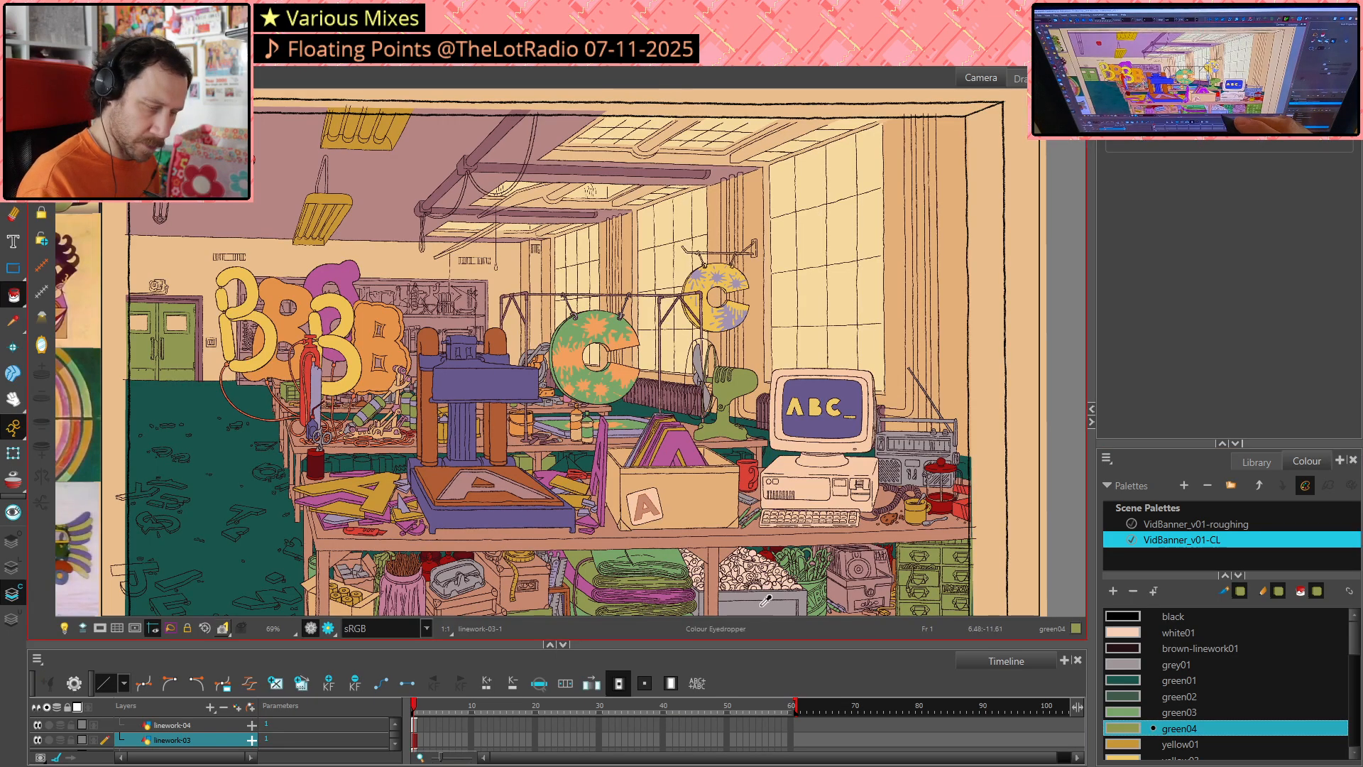
click(765, 609)
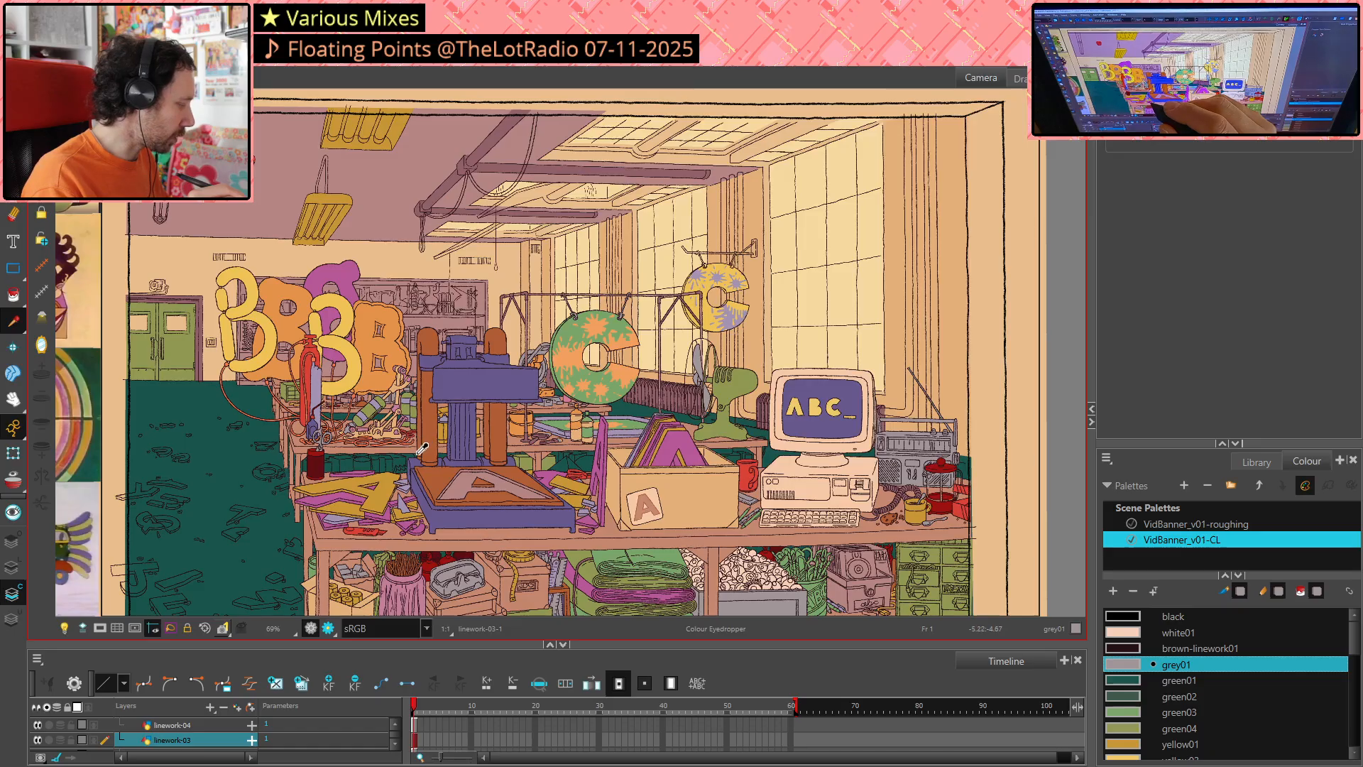
key(alt+i)
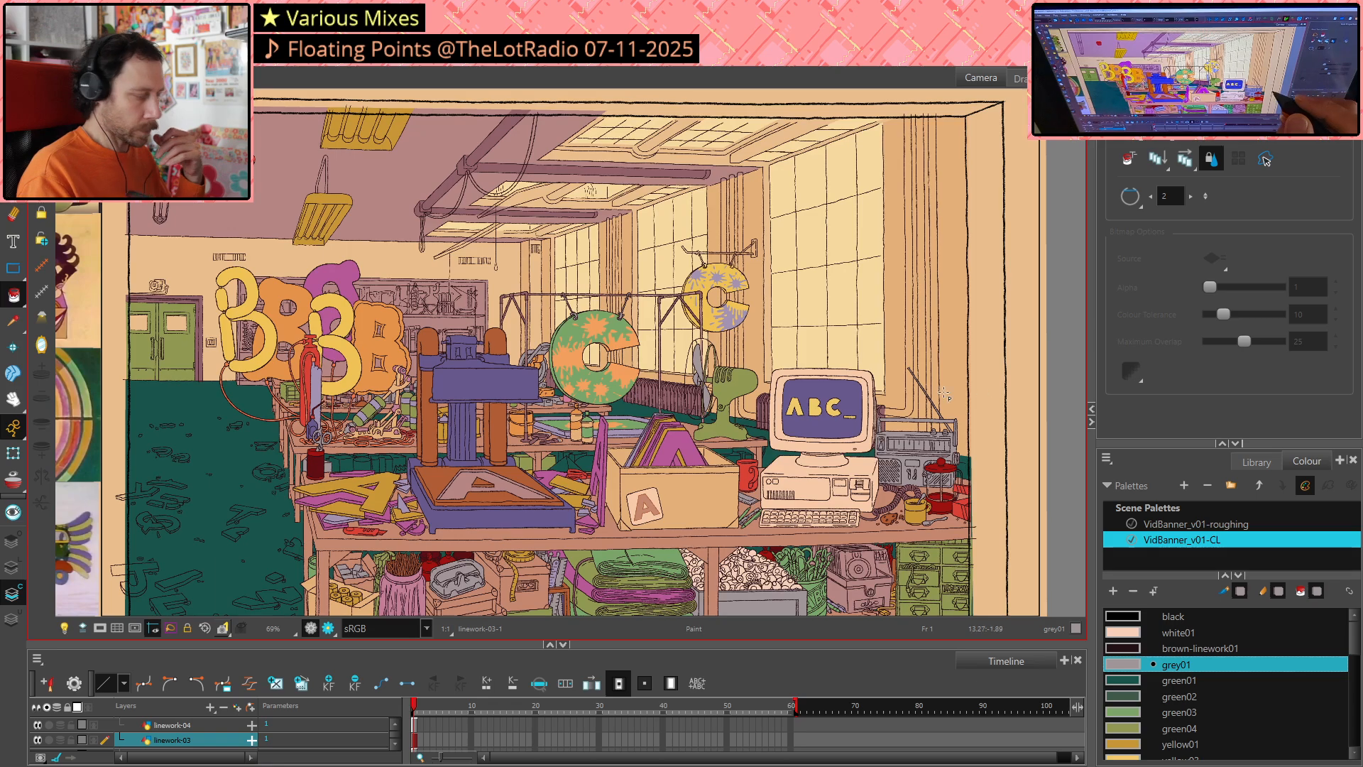
scroll(332, 469, up, 4)
scroll(332, 469, up, 2)
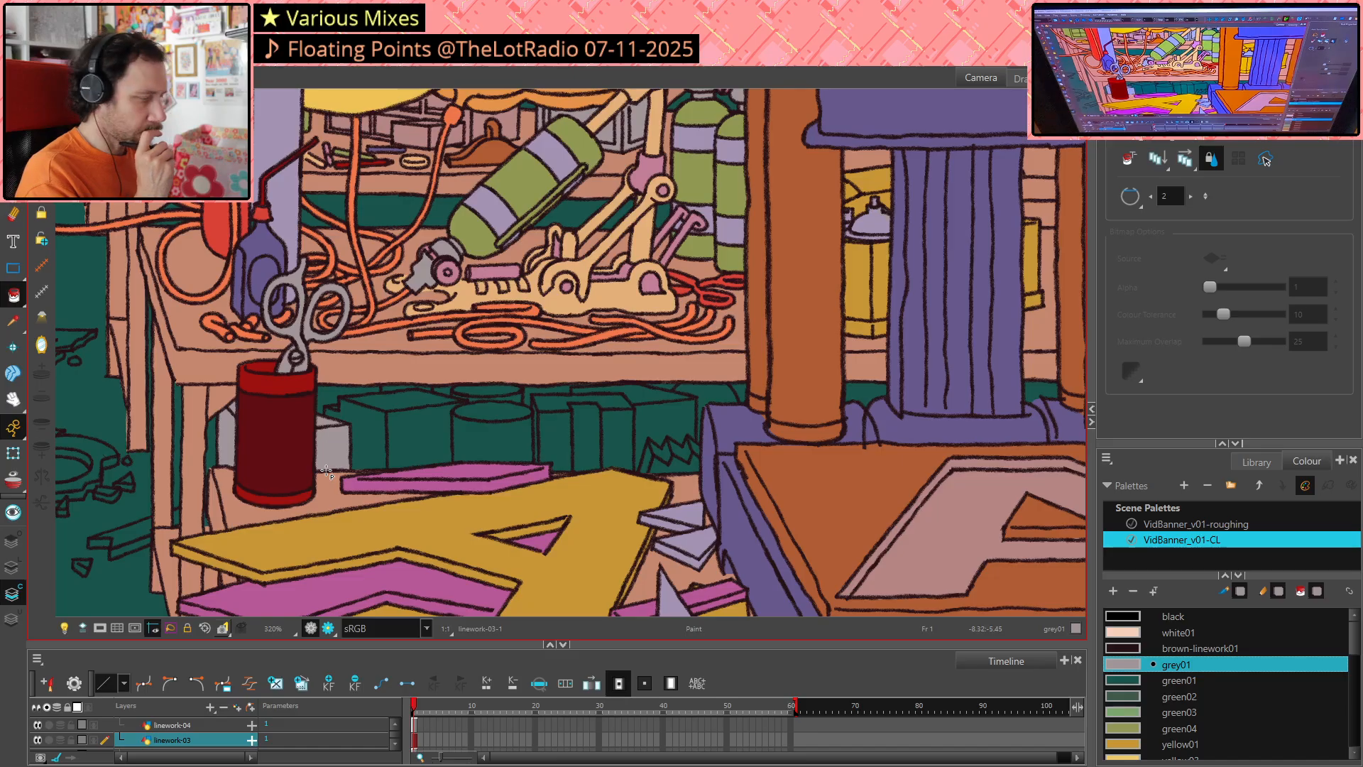
scroll(327, 471, down, 6)
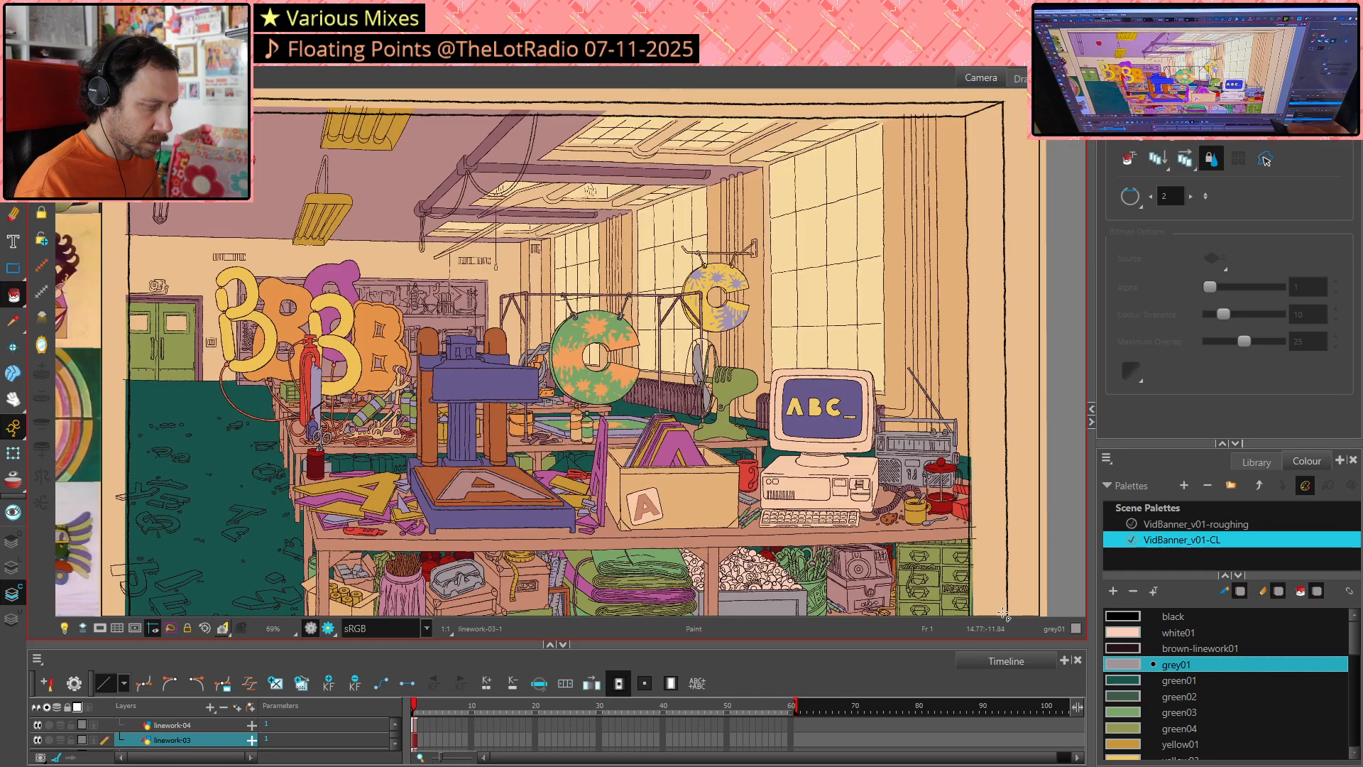
Sample purple03 from the lavender shape beside the fire extinguisher as the painting colour
key(alt+d)
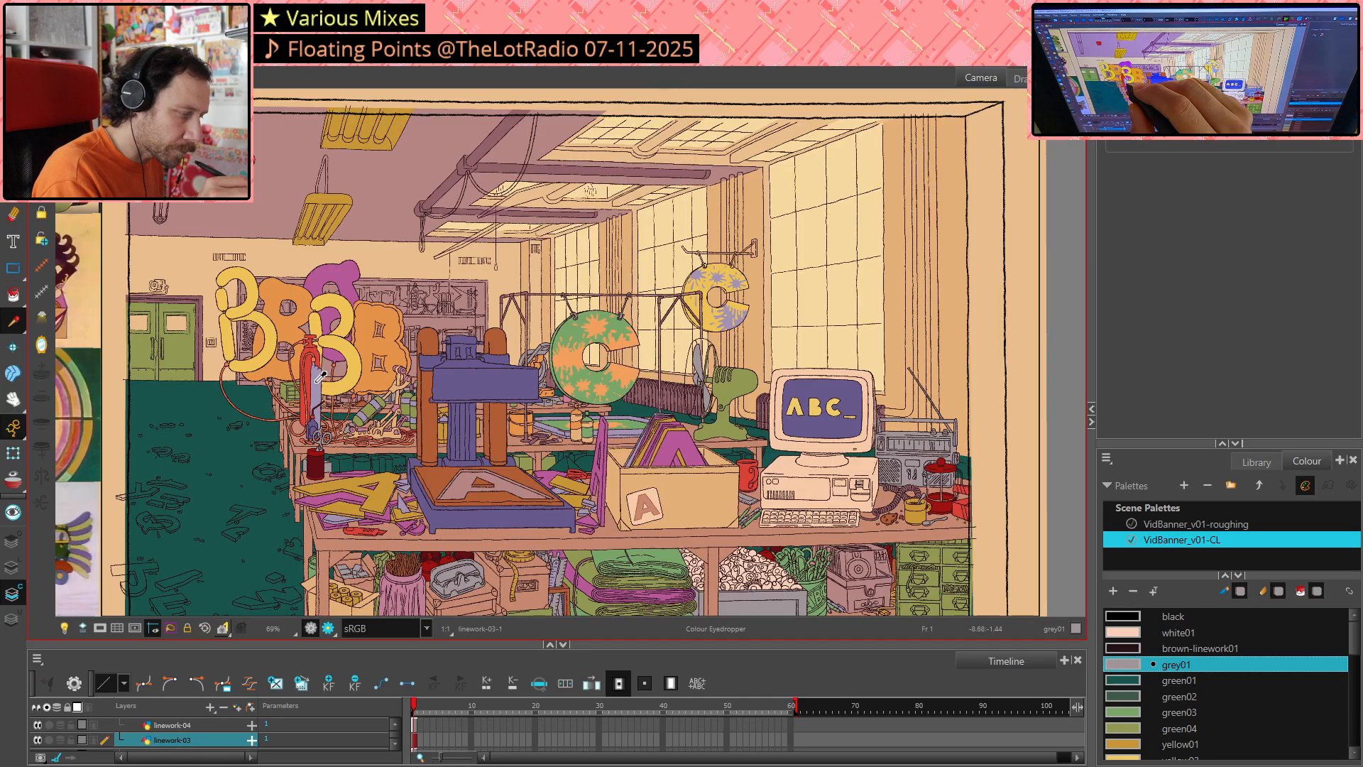
click(321, 384)
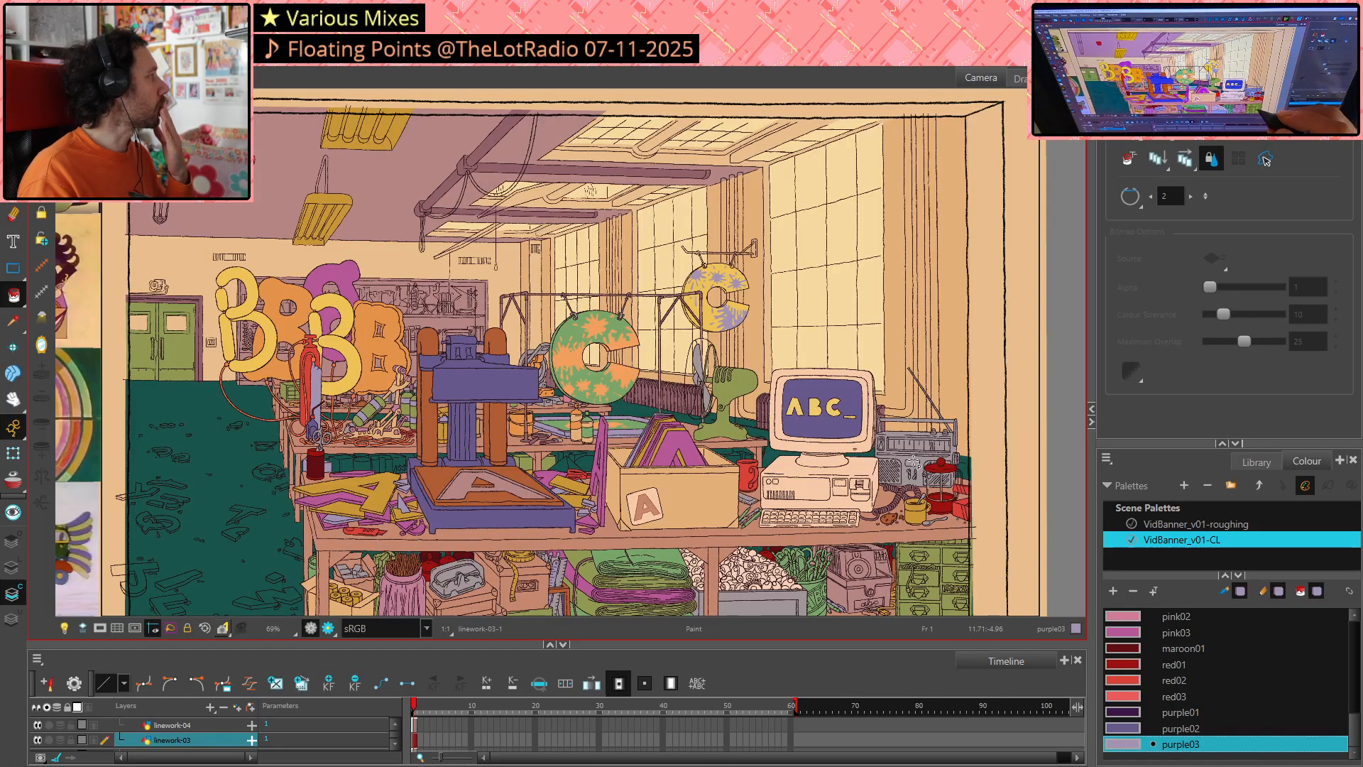
key(alt+s)
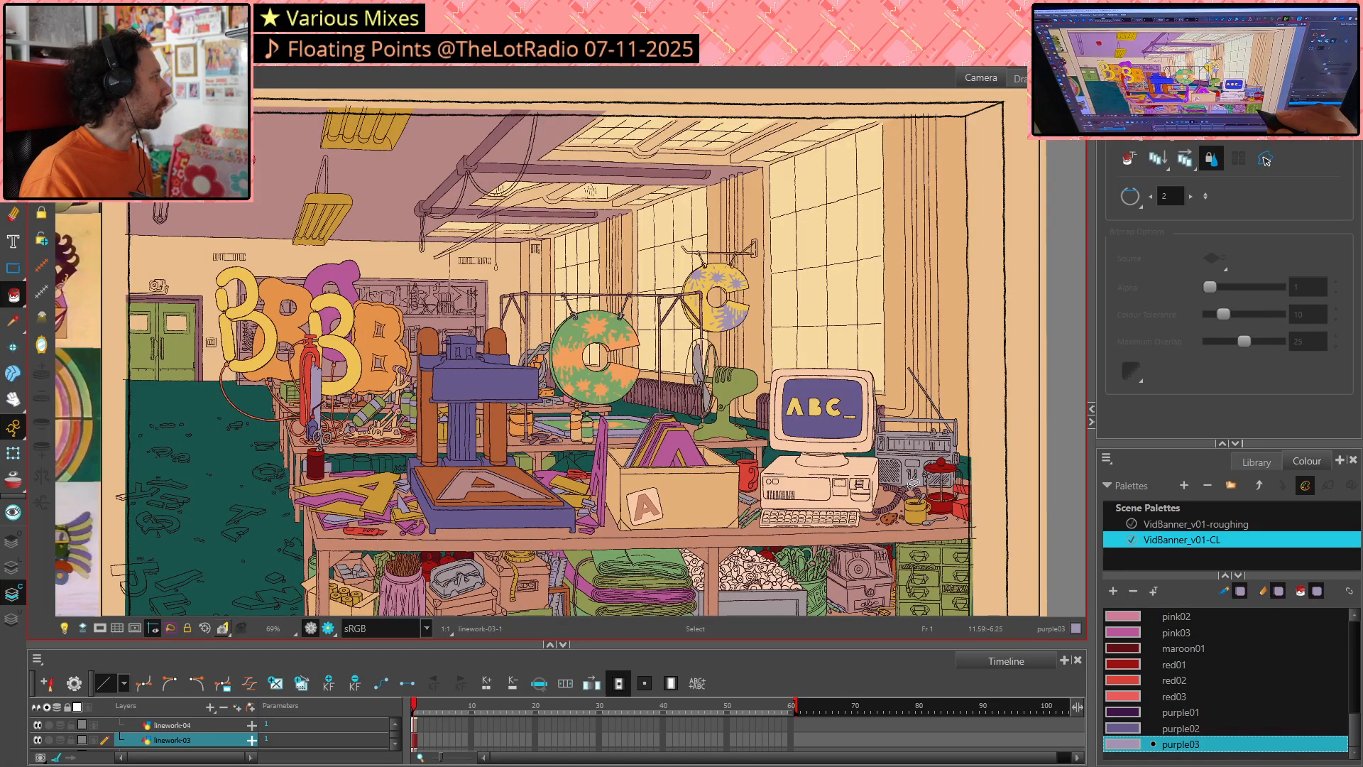
key(alt+i)
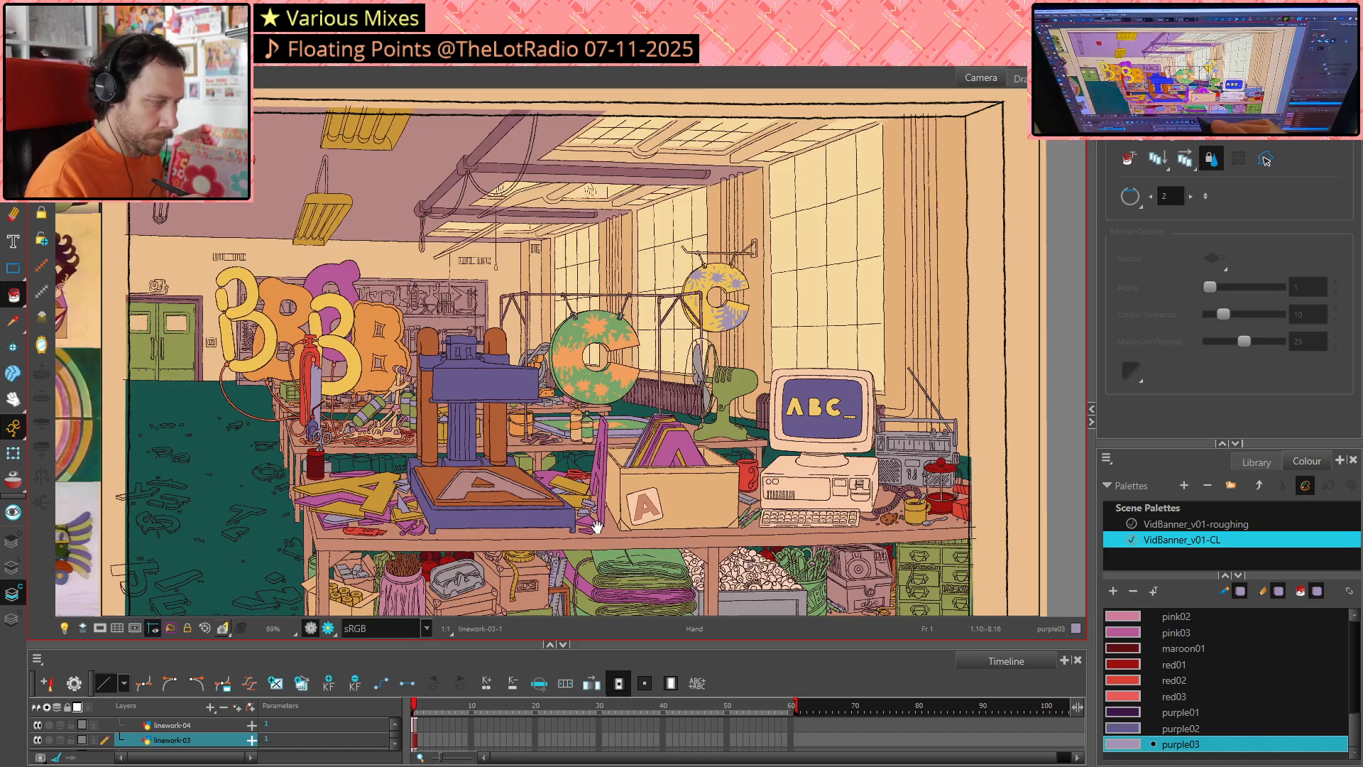
drag(613, 523, 666, 518)
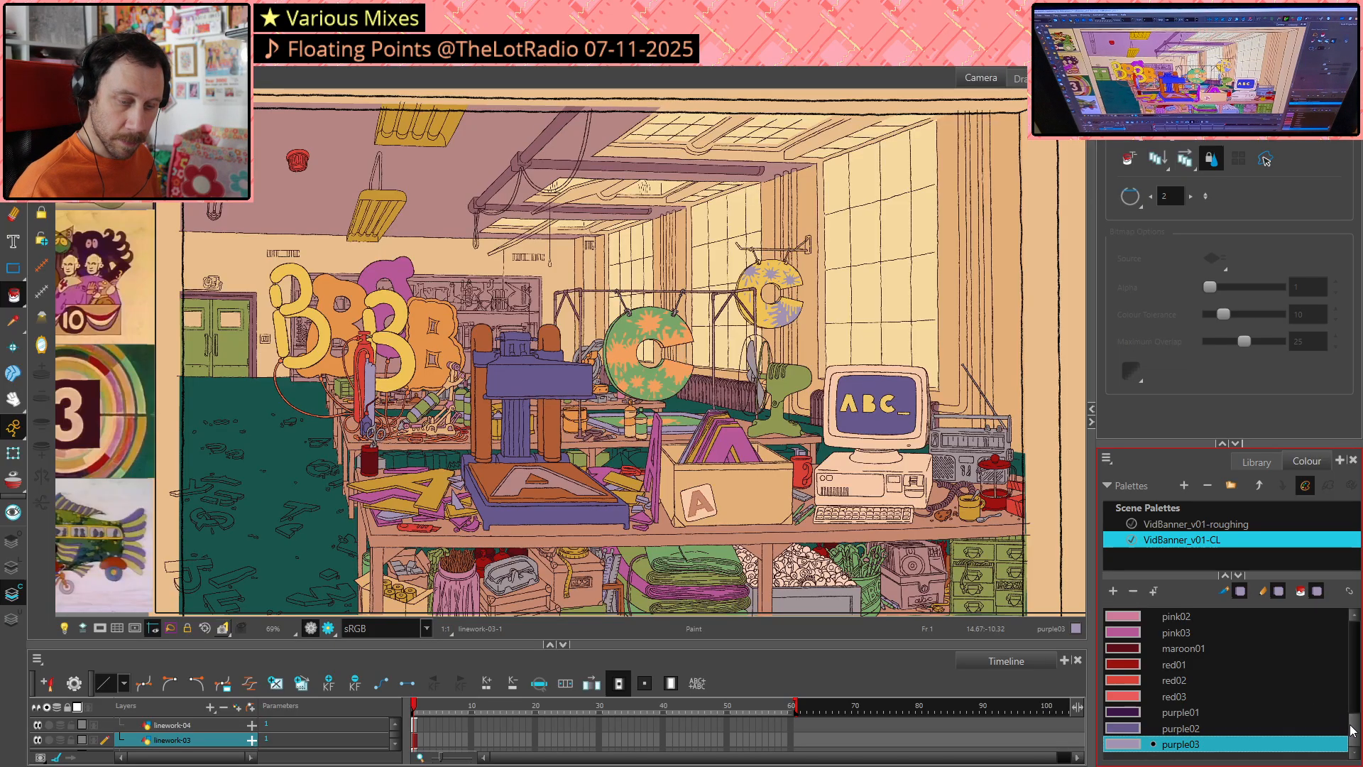
Choose brick02 from the VidBanner_v01-CL palette as the painting colour
mouse_move(1354, 728)
mouse_down()
mouse_move(1354, 631)
mouse_move(1353, 719)
mouse_move(1332, 722)
mouse_up()
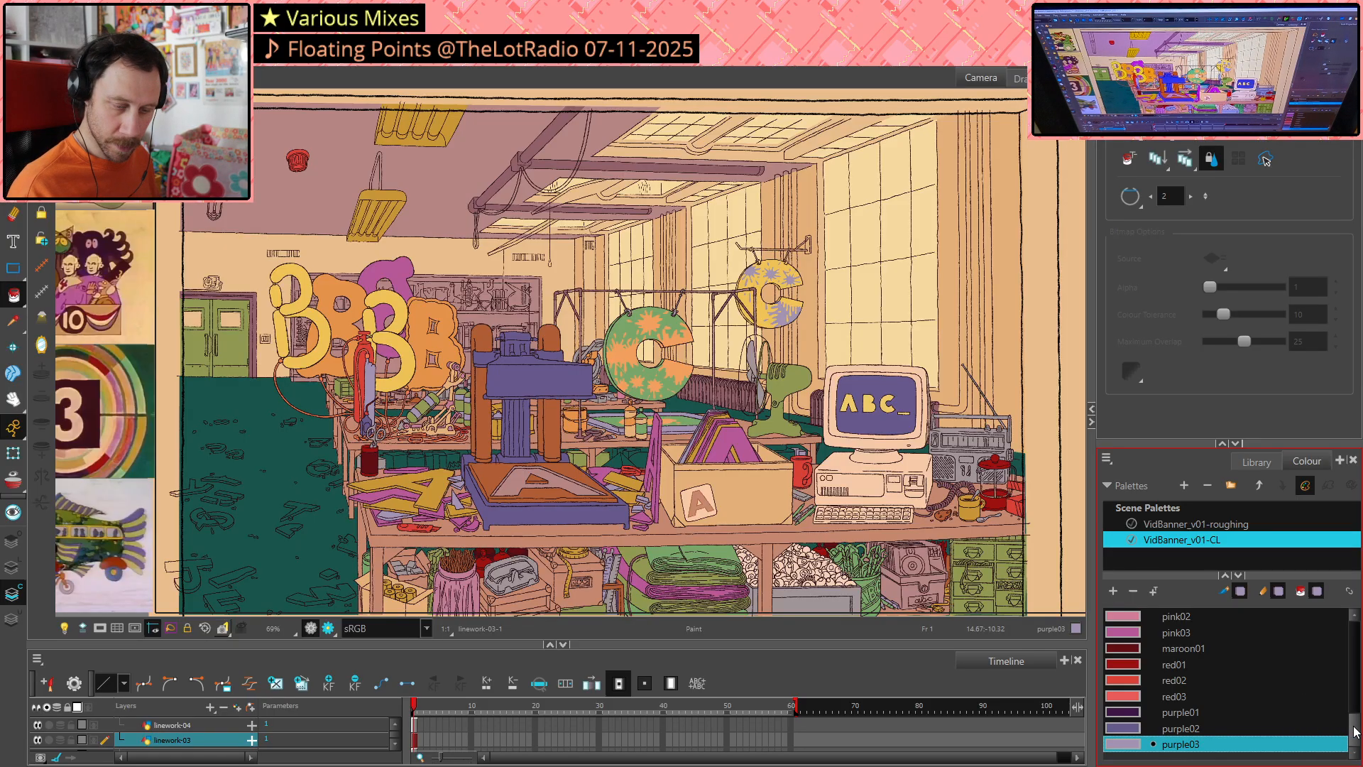
drag(1352, 718, 1332, 697)
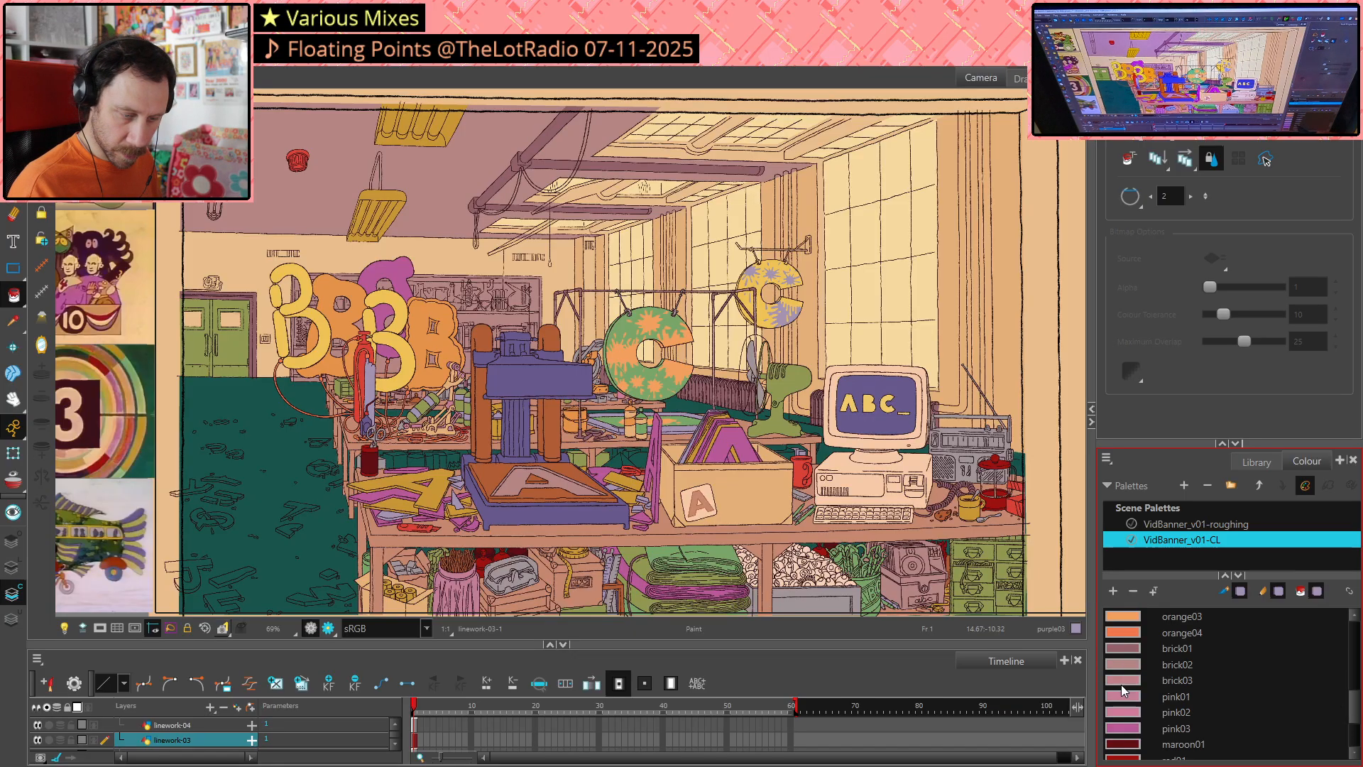
click(1124, 666)
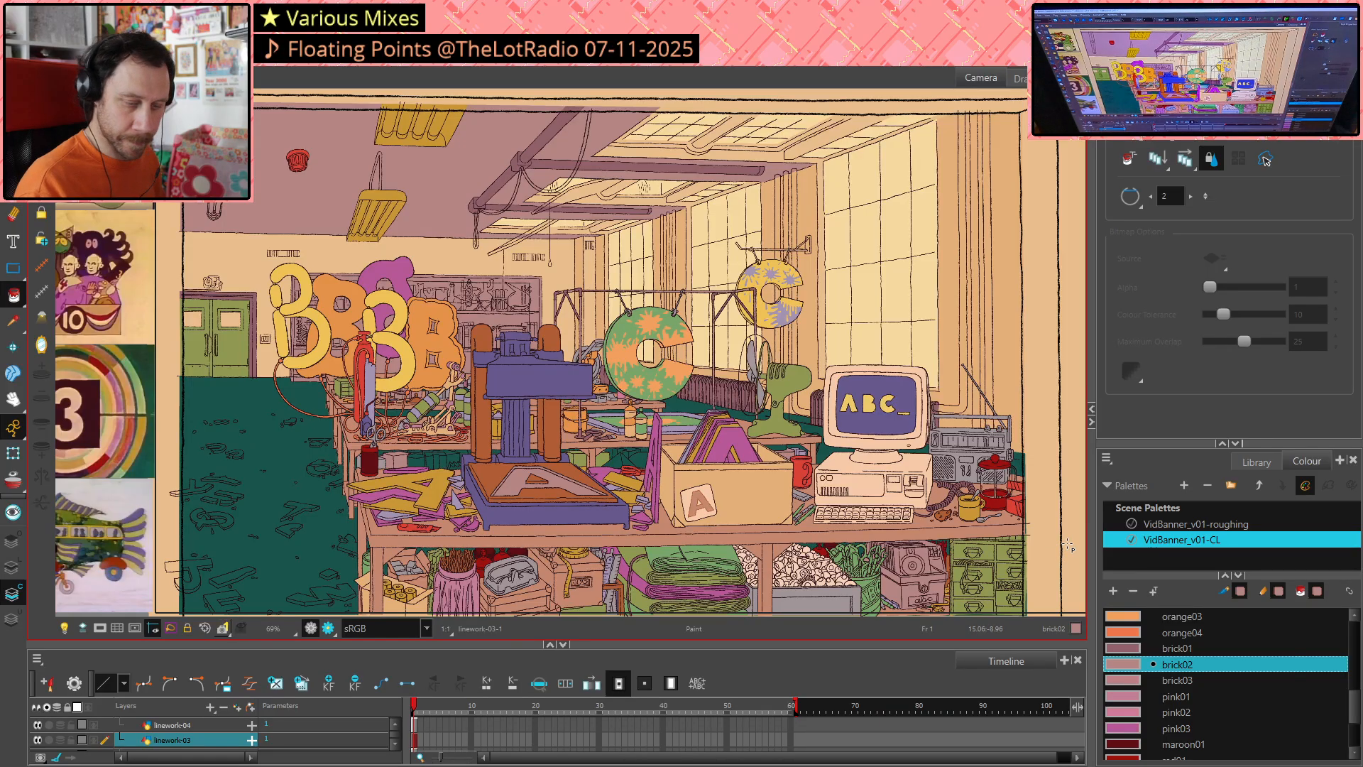
Sample grey01 from the grey tray under the front bench and return to painting
scroll(1356, 701, up, 1)
drag(1356, 701, 1356, 675)
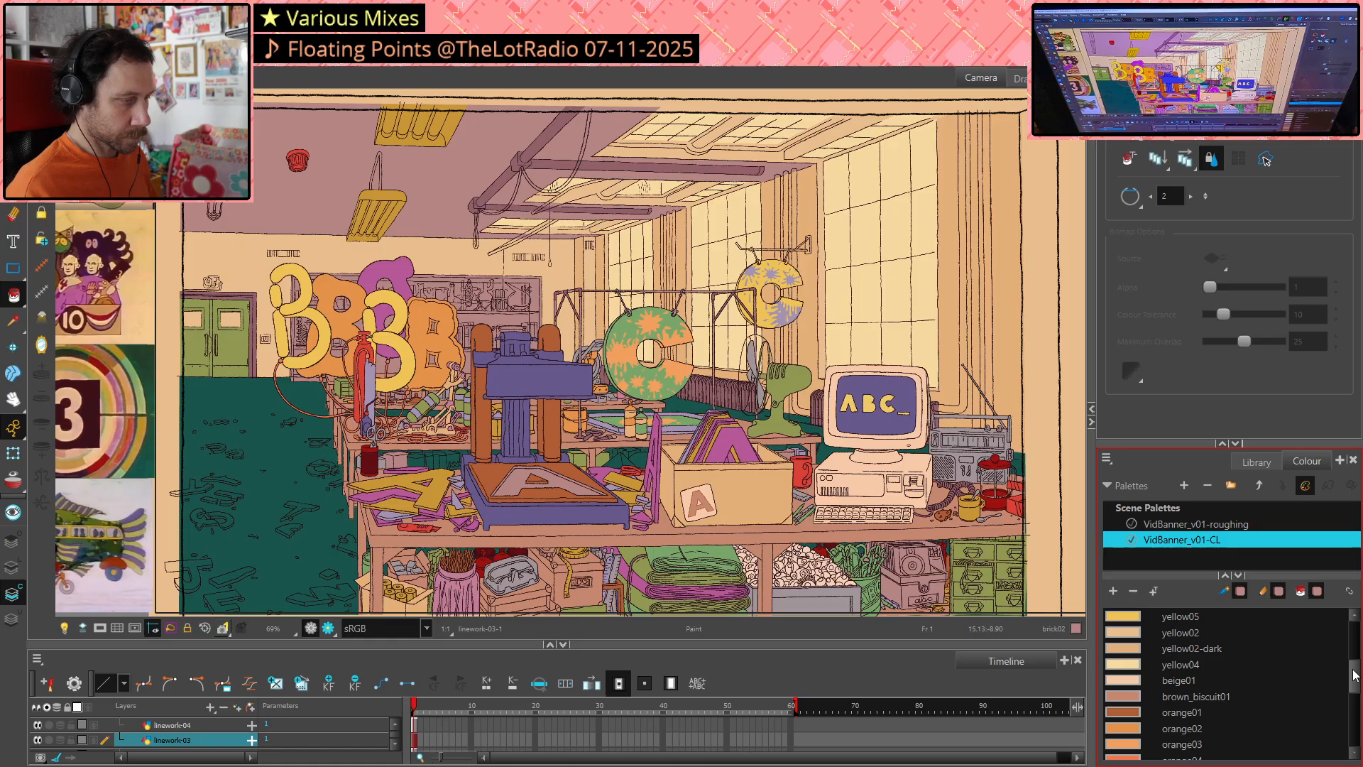
drag(1356, 674, 1356, 659)
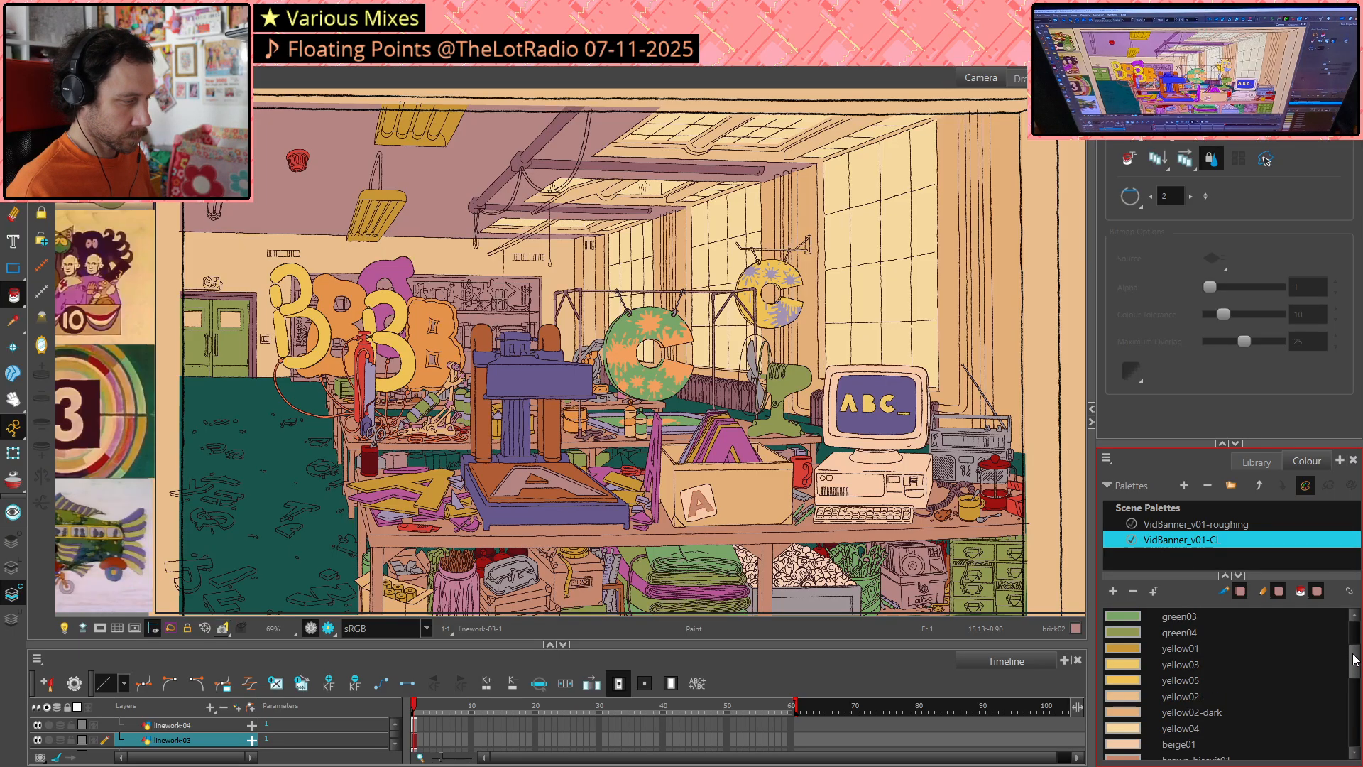
drag(1355, 659, 1355, 653)
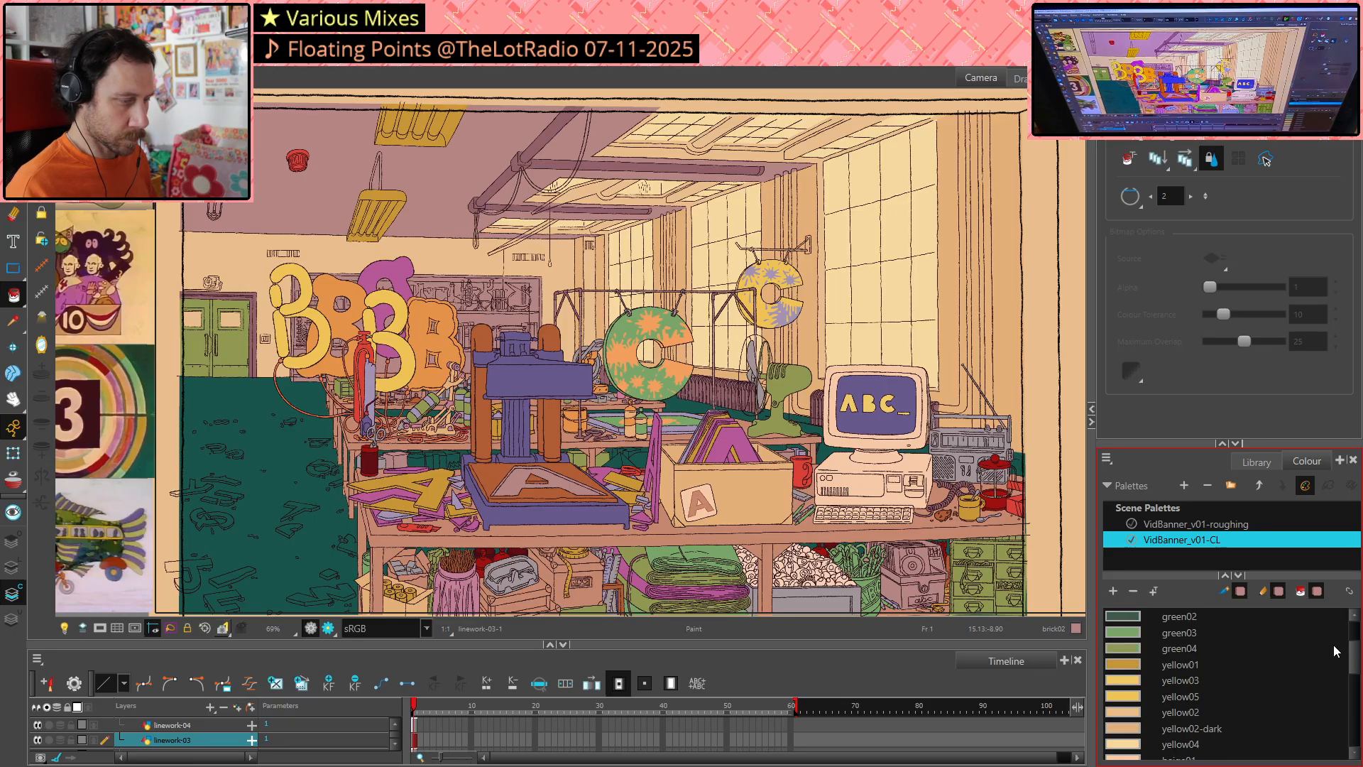
key(d)
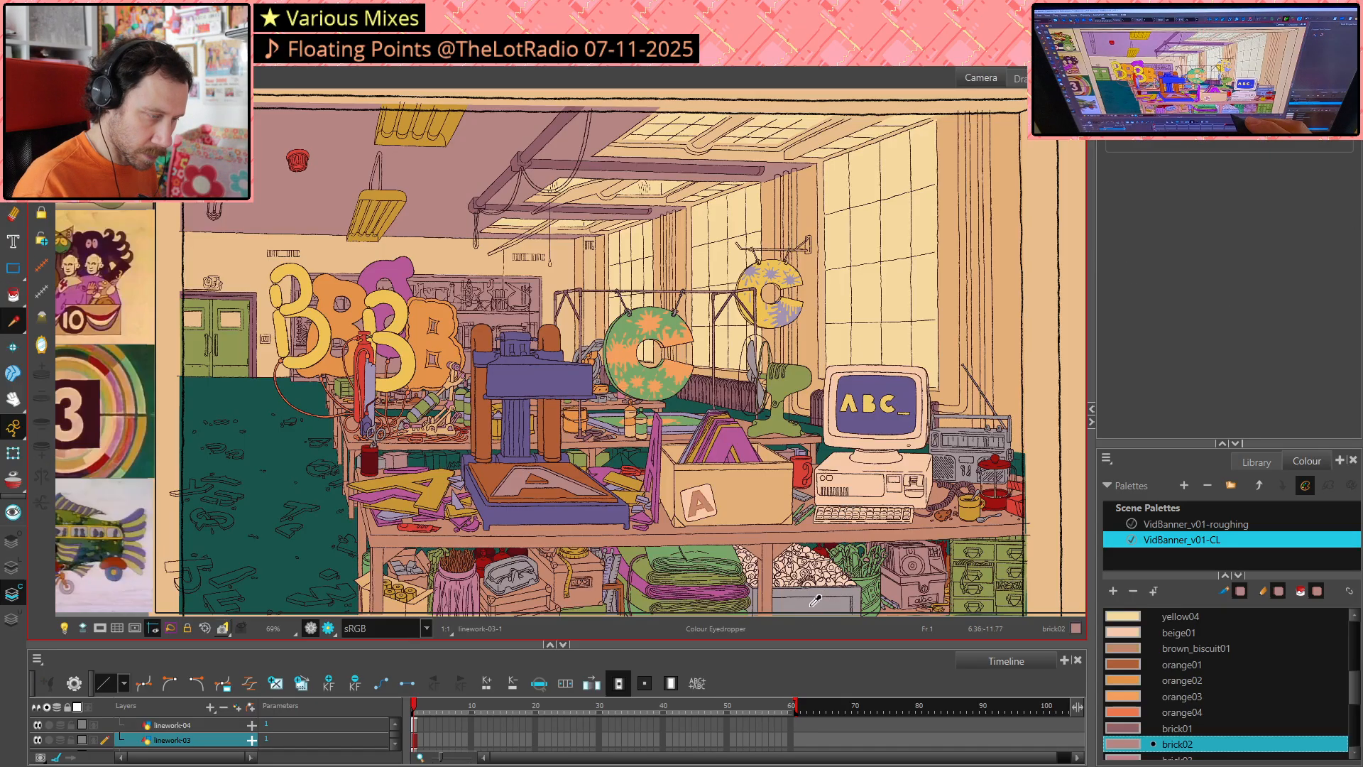
click(811, 600)
key(alt+i)
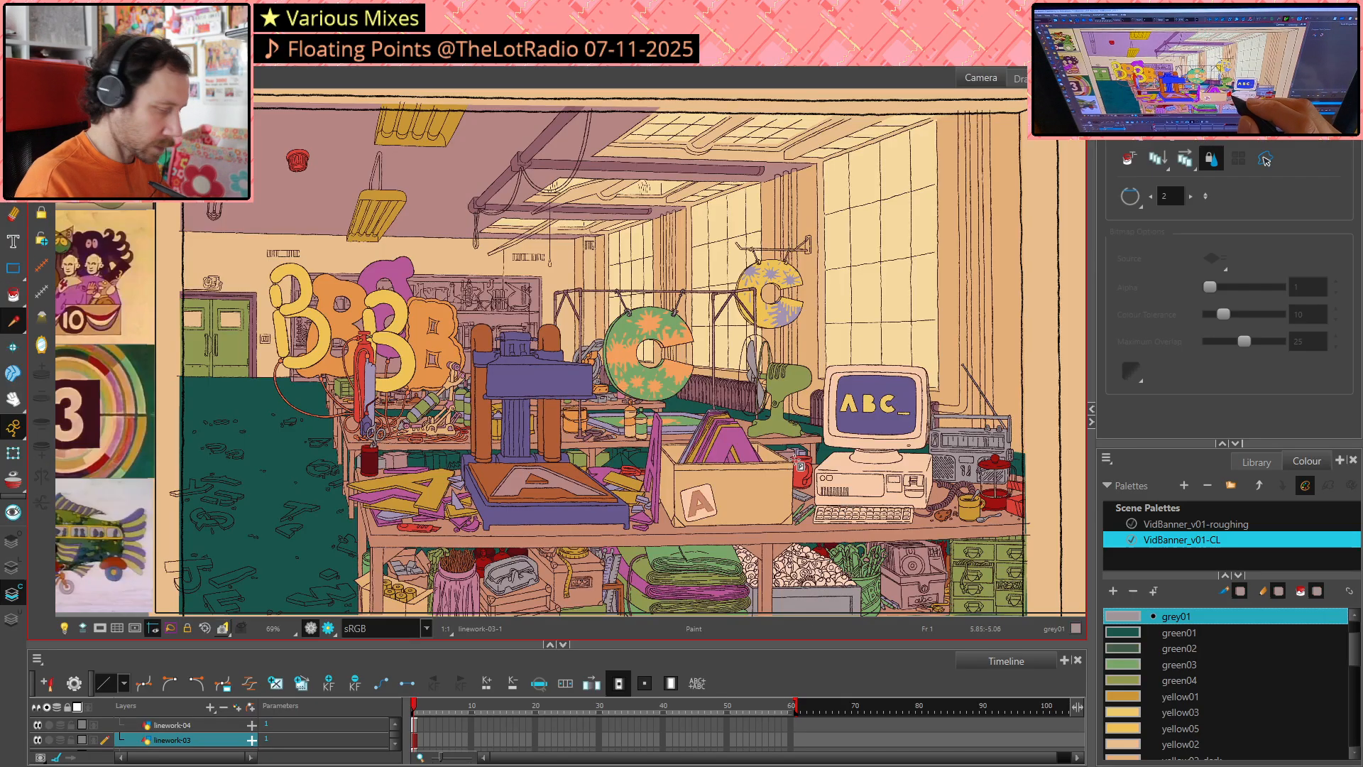
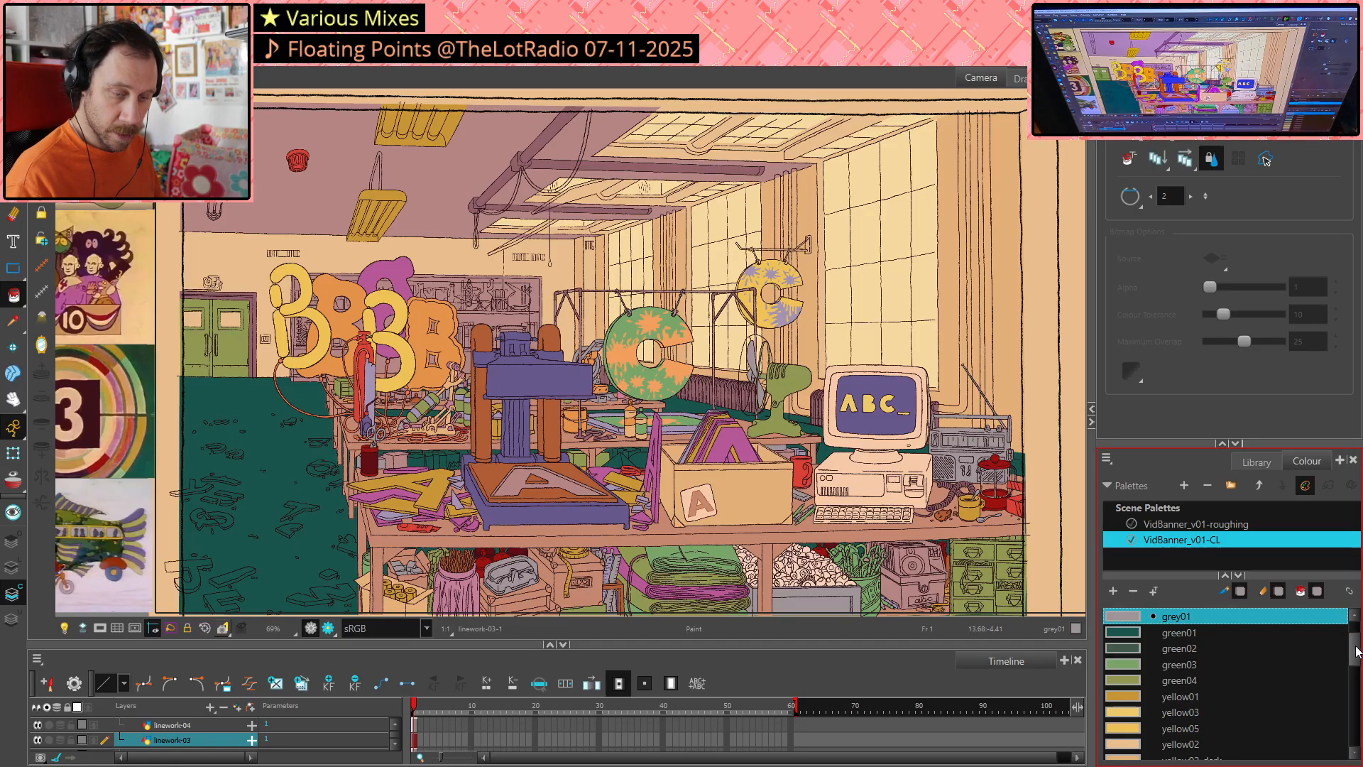
Choose the palette colours orange03, orange02 and orange01 in turn for painting the background shapes
drag(1357, 650, 1357, 659)
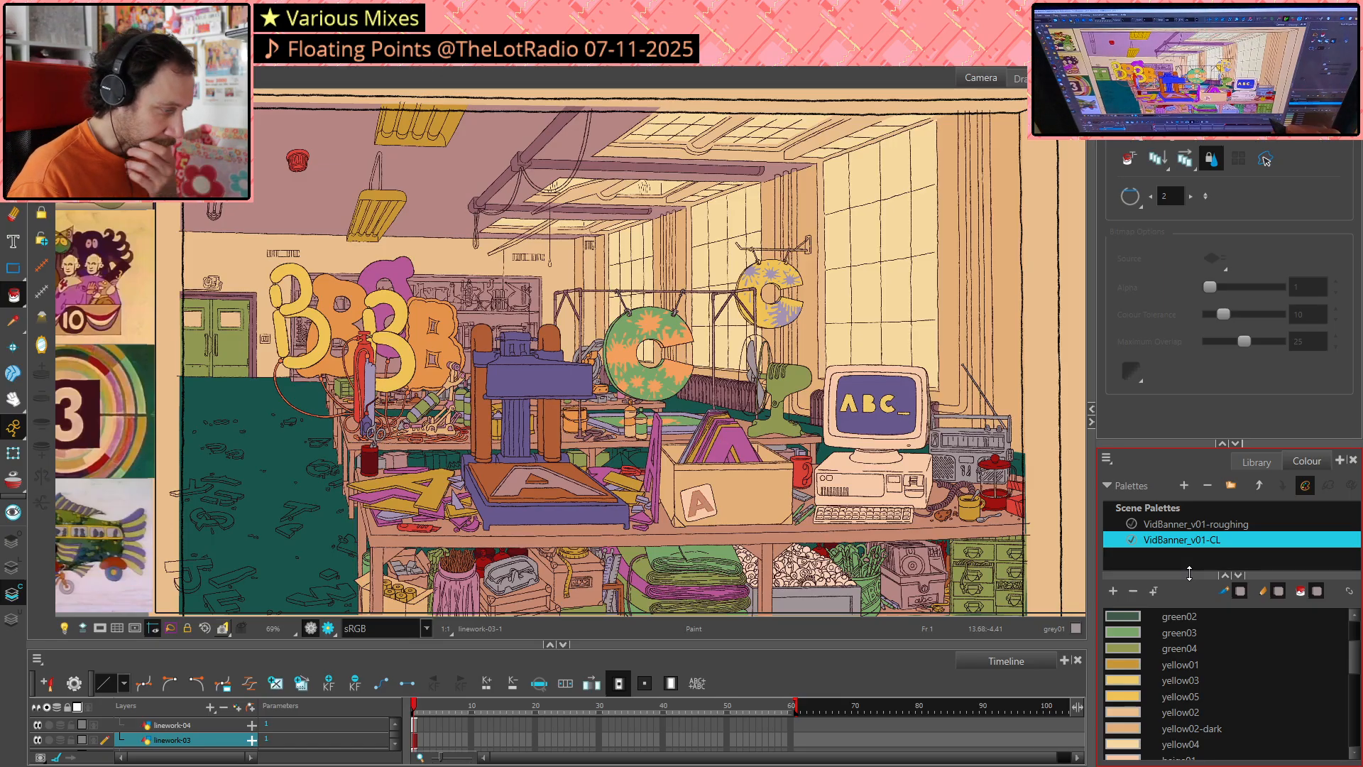
drag(1347, 655, 1333, 734)
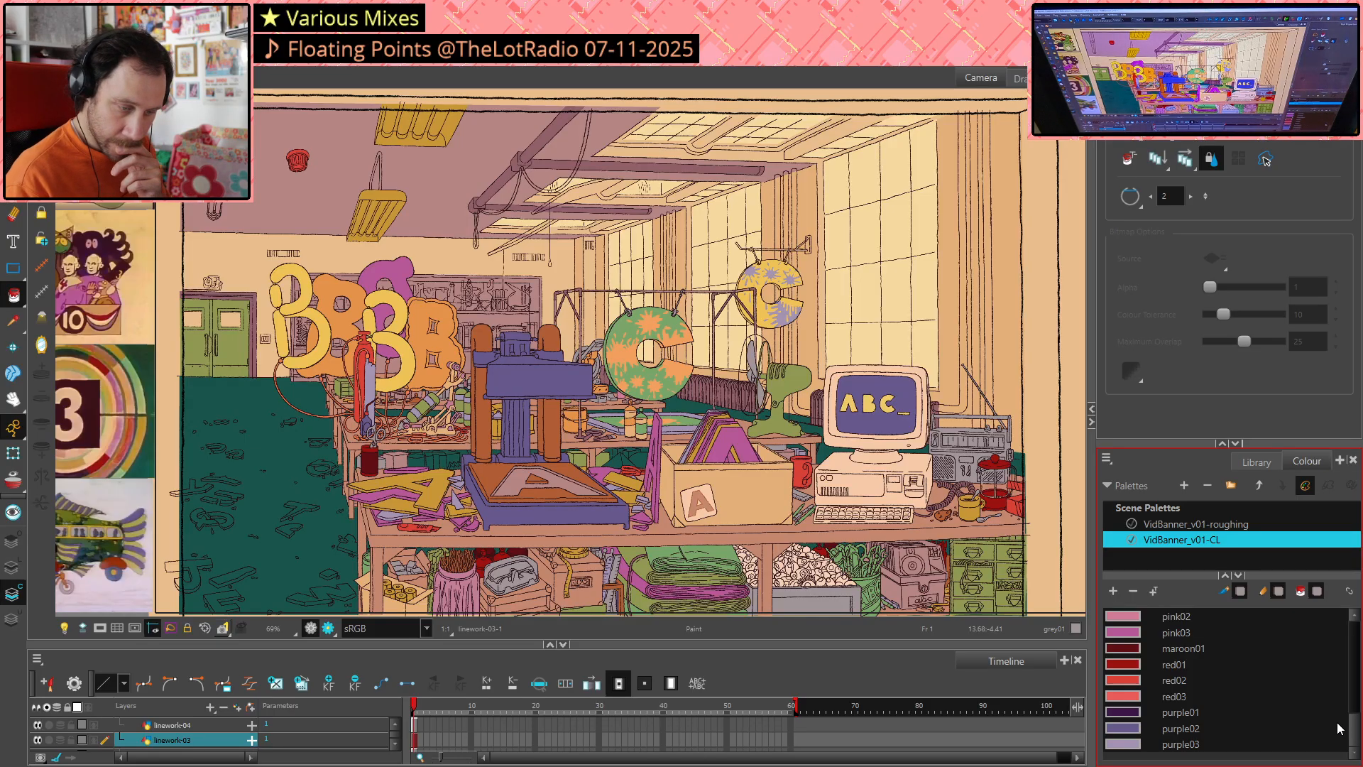
drag(1354, 731, 1353, 700)
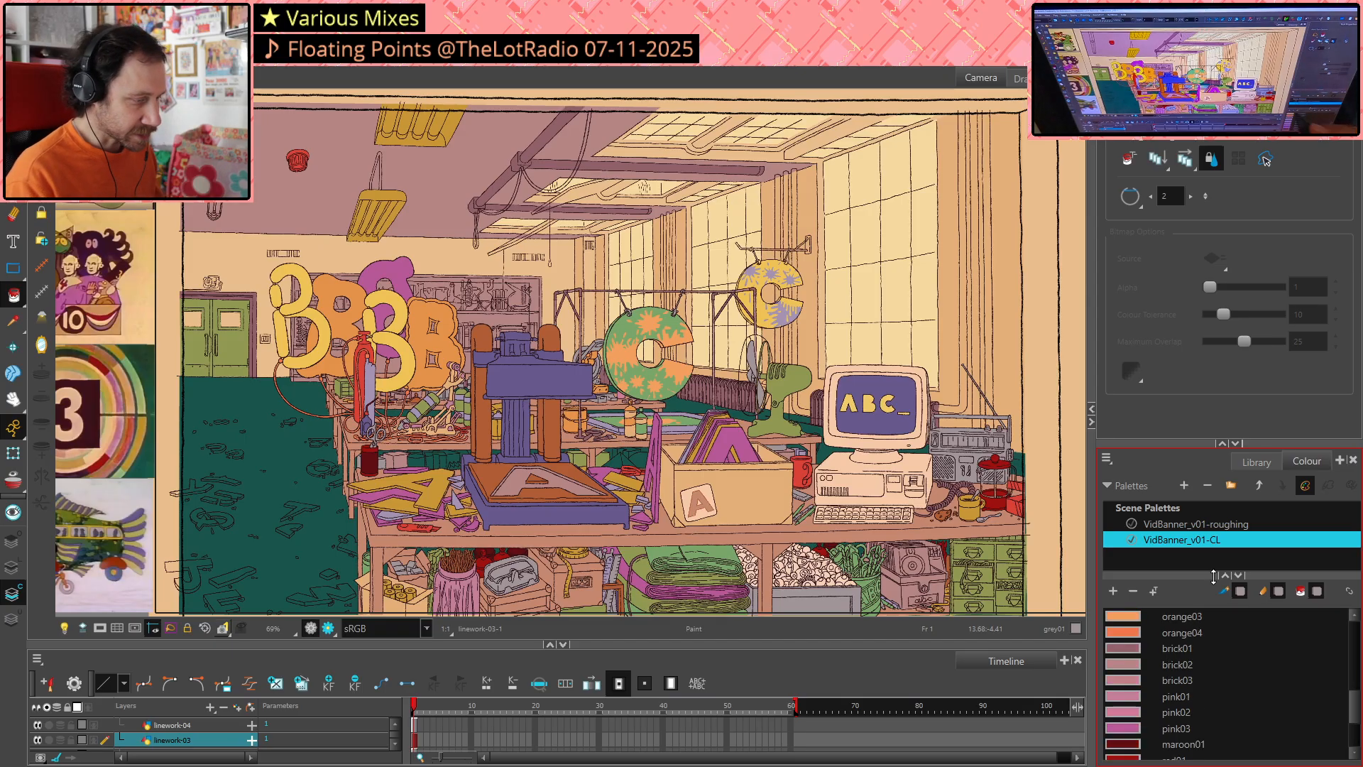
drag(793, 523, 875, 536)
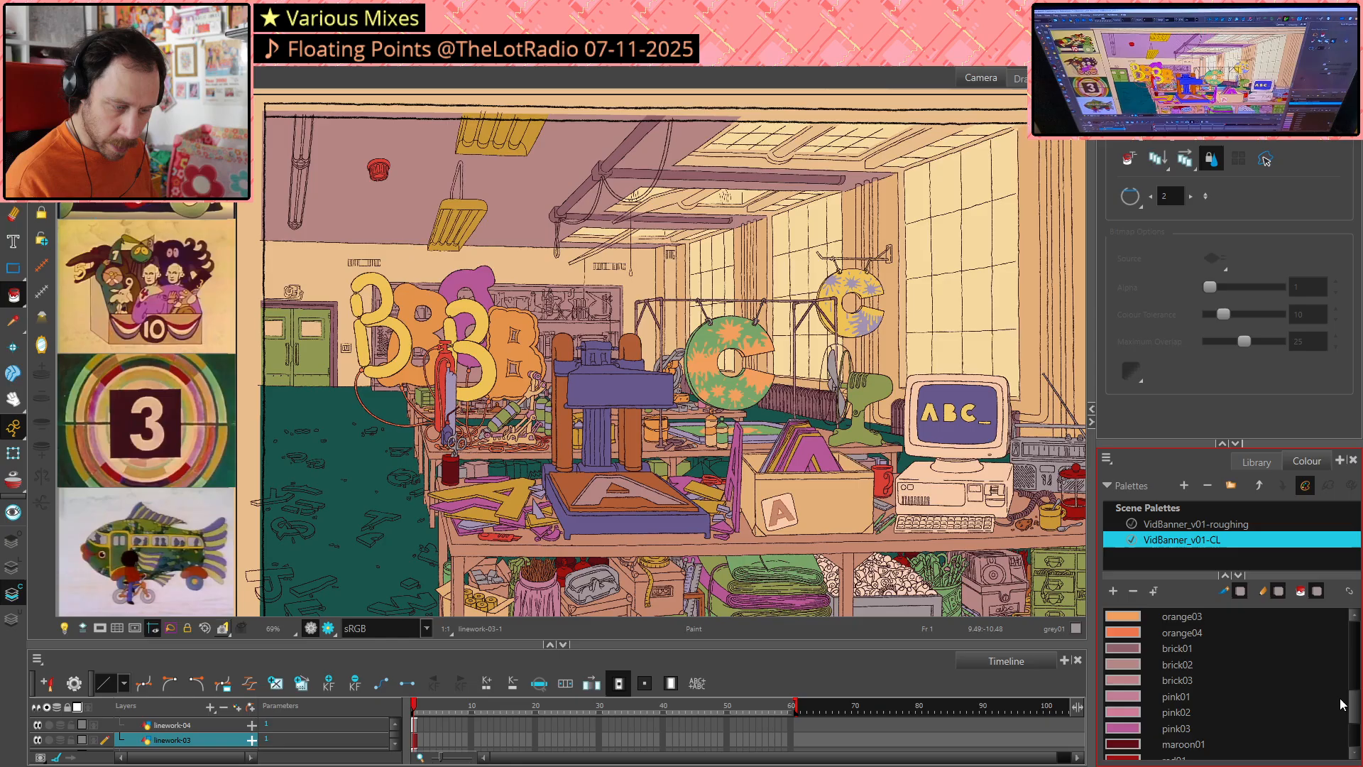
drag(1354, 707, 1354, 689)
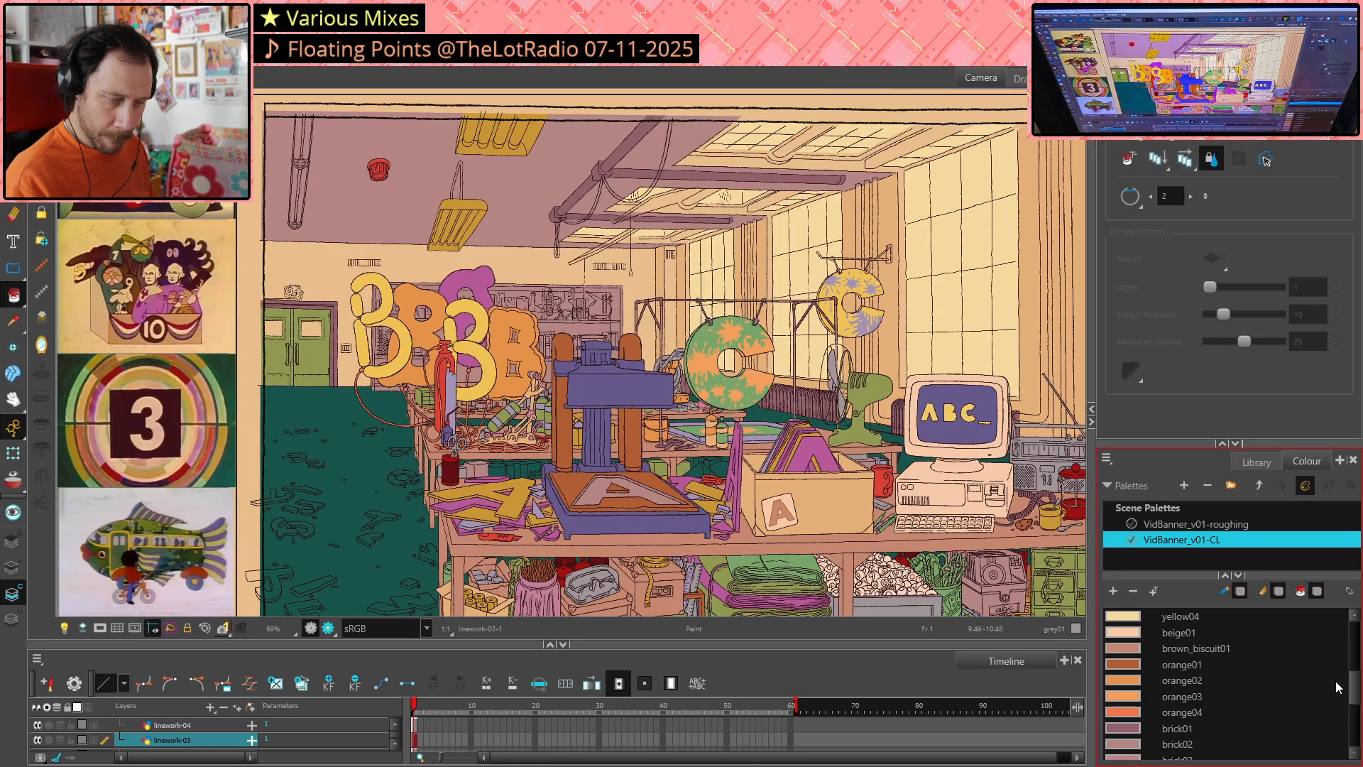
click(1270, 696)
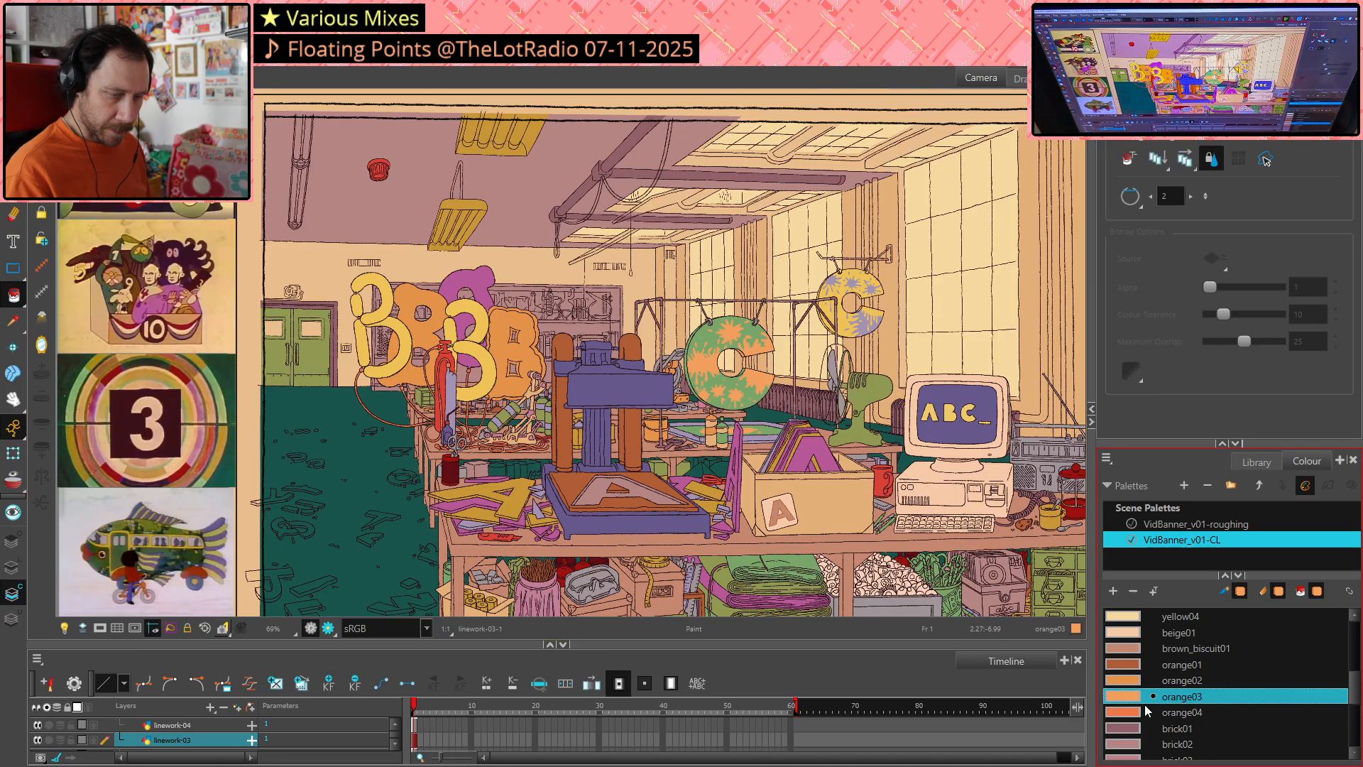
click(1143, 680)
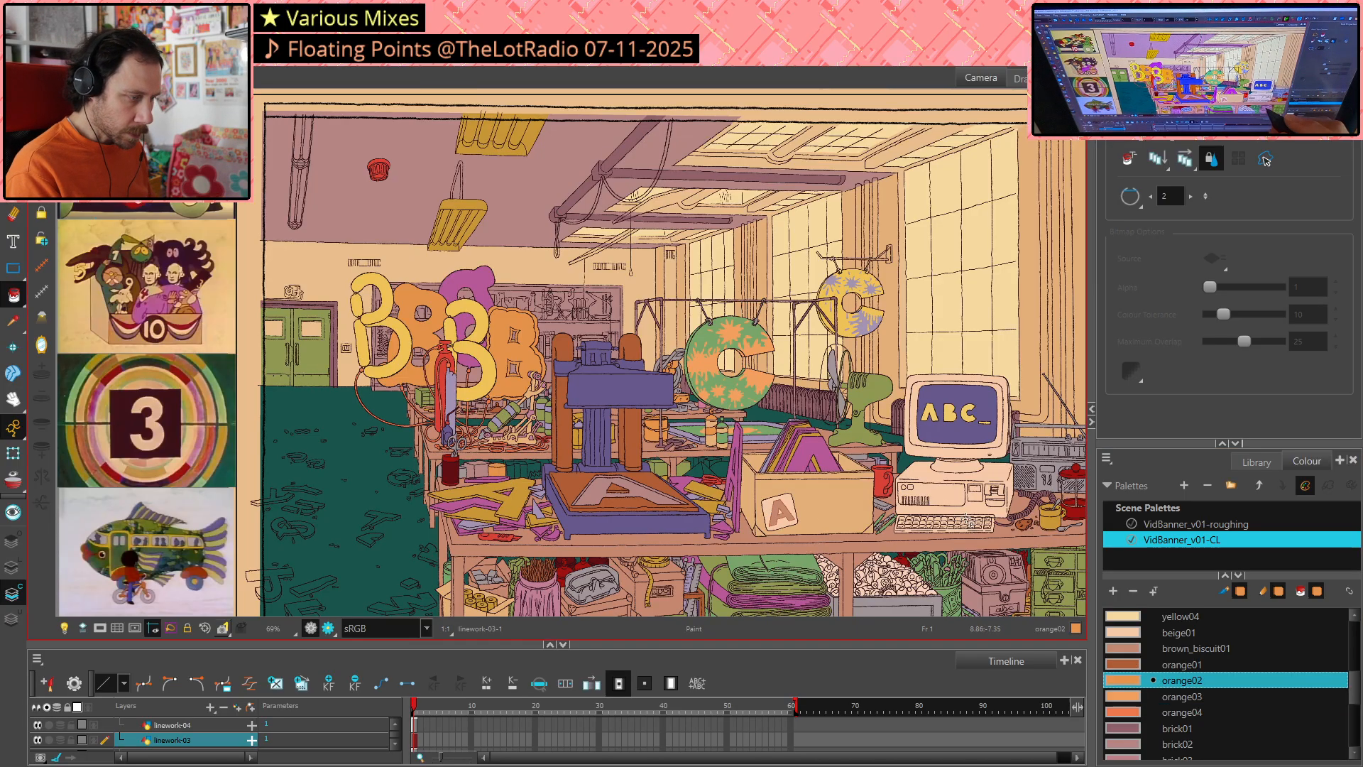
click(1182, 665)
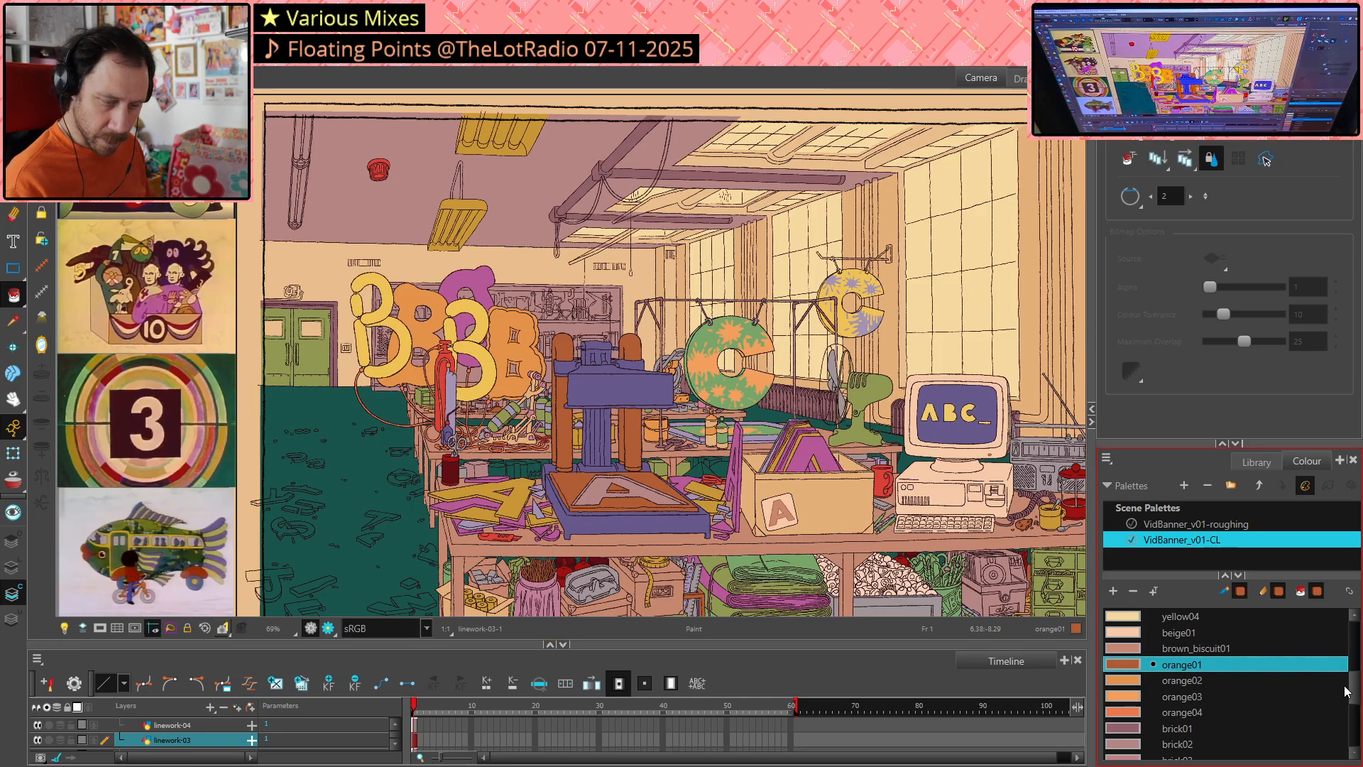
Choose beige01 and apply it to the shape beside the dark red pot and at the computer's base
click(1111, 635)
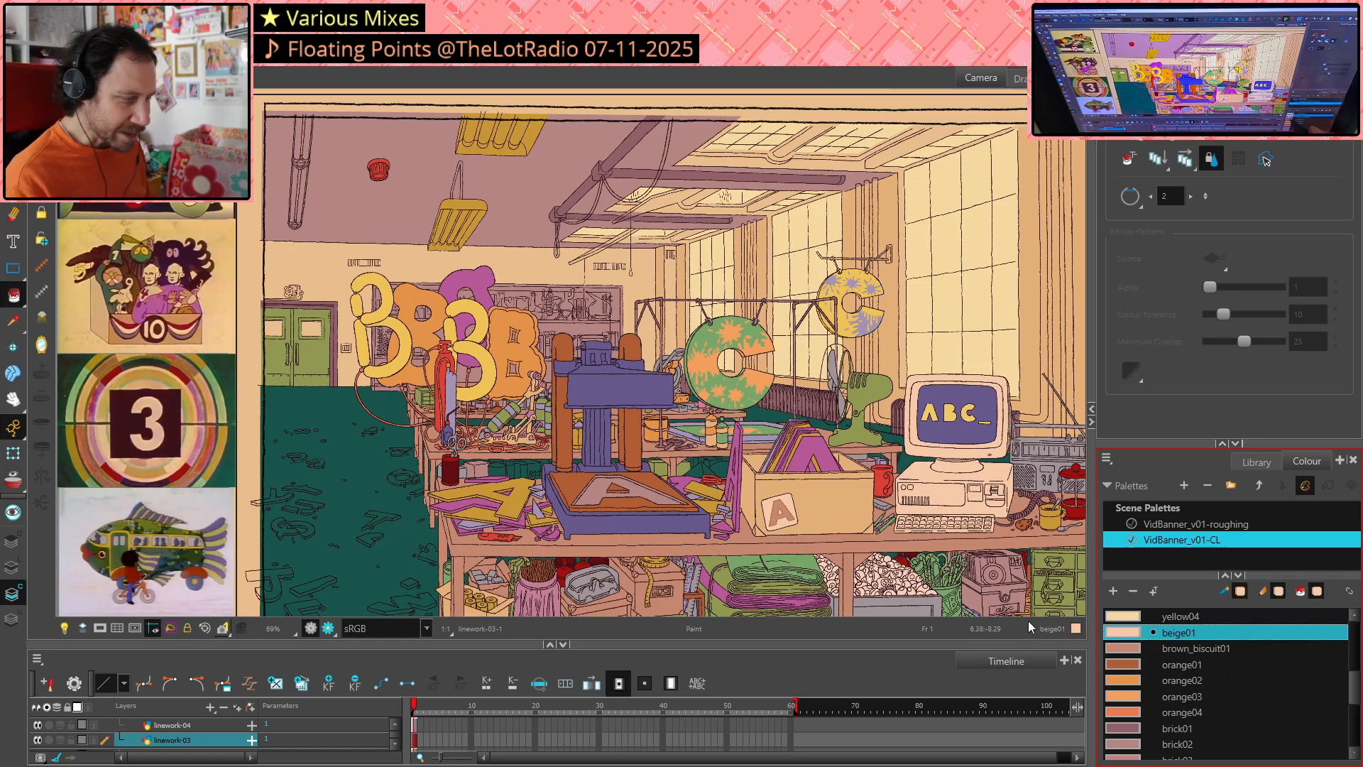
click(497, 469)
click(910, 504)
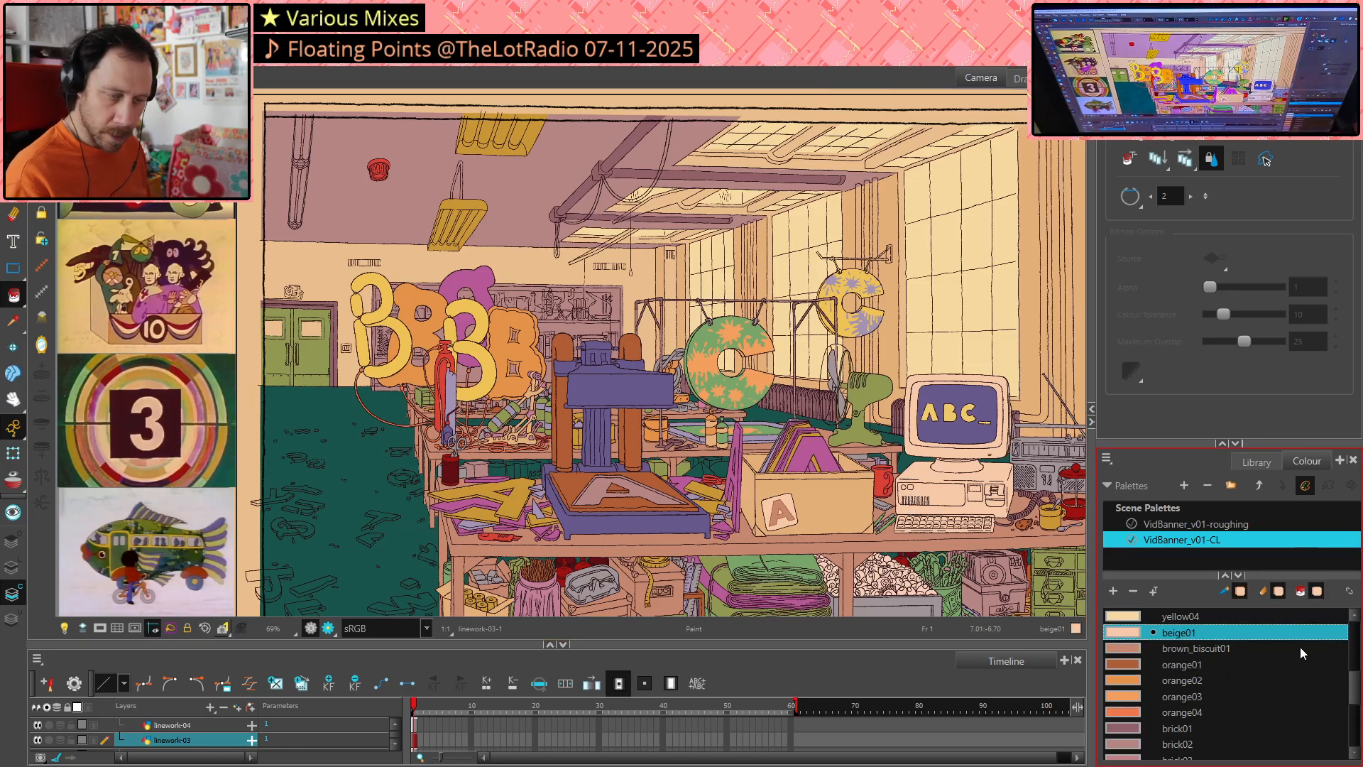
Change the painting colour to yellow02-dark and after that to yellow01
scroll(1358, 682, up, 1)
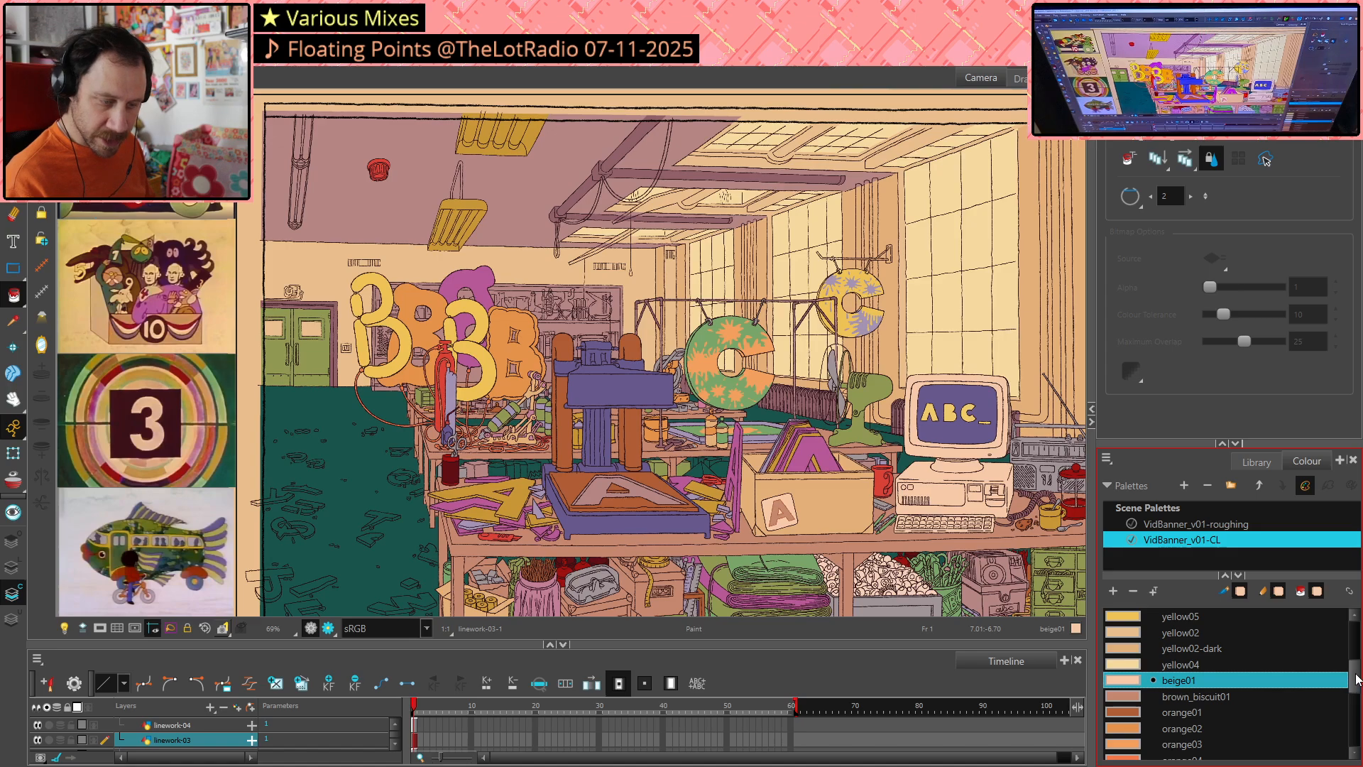
click(1132, 650)
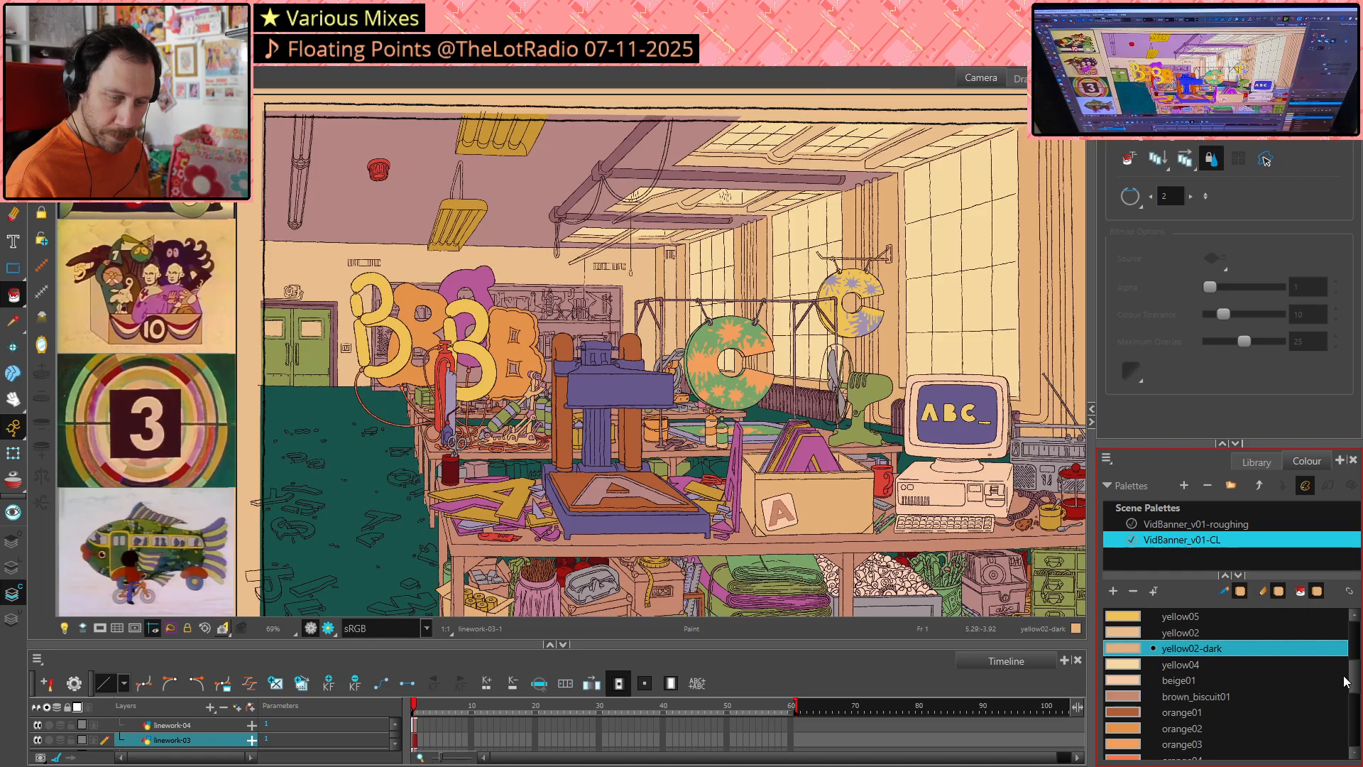
drag(1356, 680, 1356, 664)
click(1131, 650)
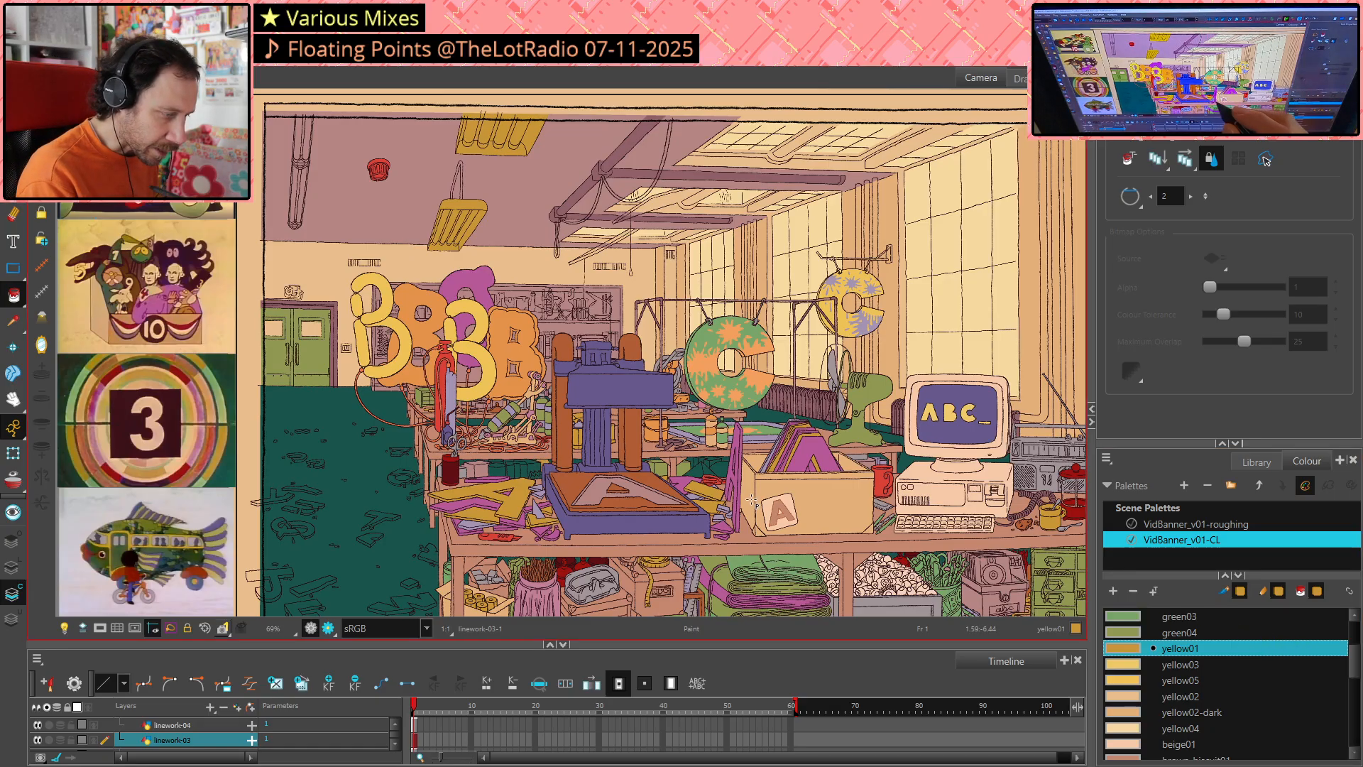
click(1325, 651)
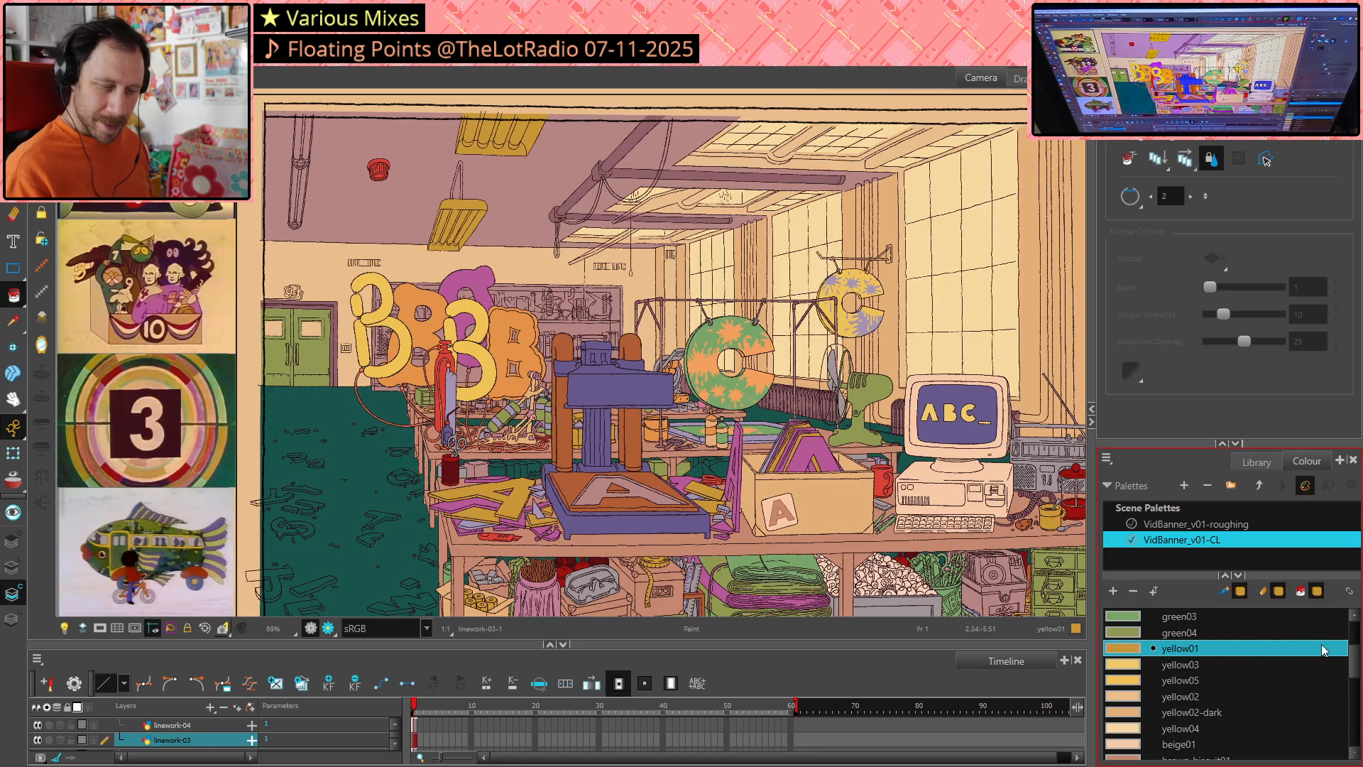
Set the painting colour to brick01 from the palette
drag(1354, 659, 1353, 685)
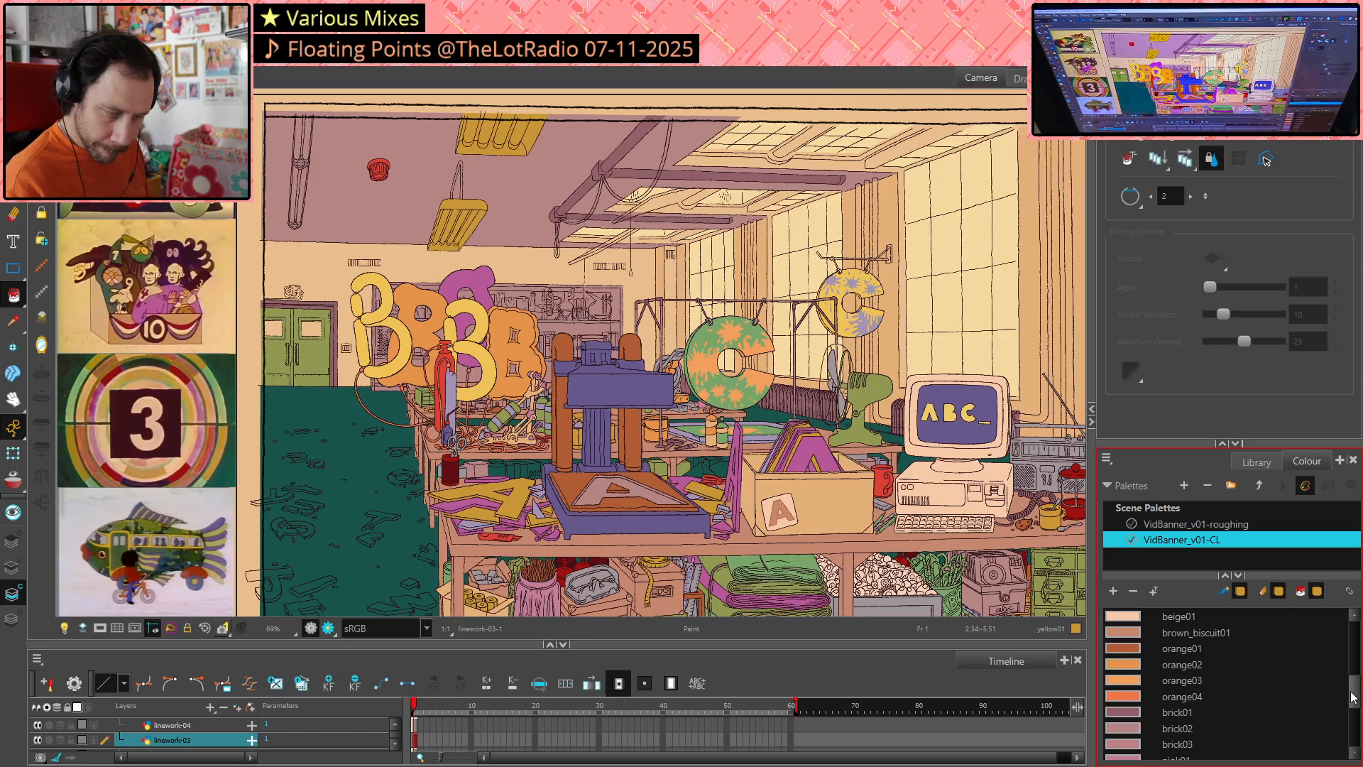
drag(1353, 695, 1355, 709)
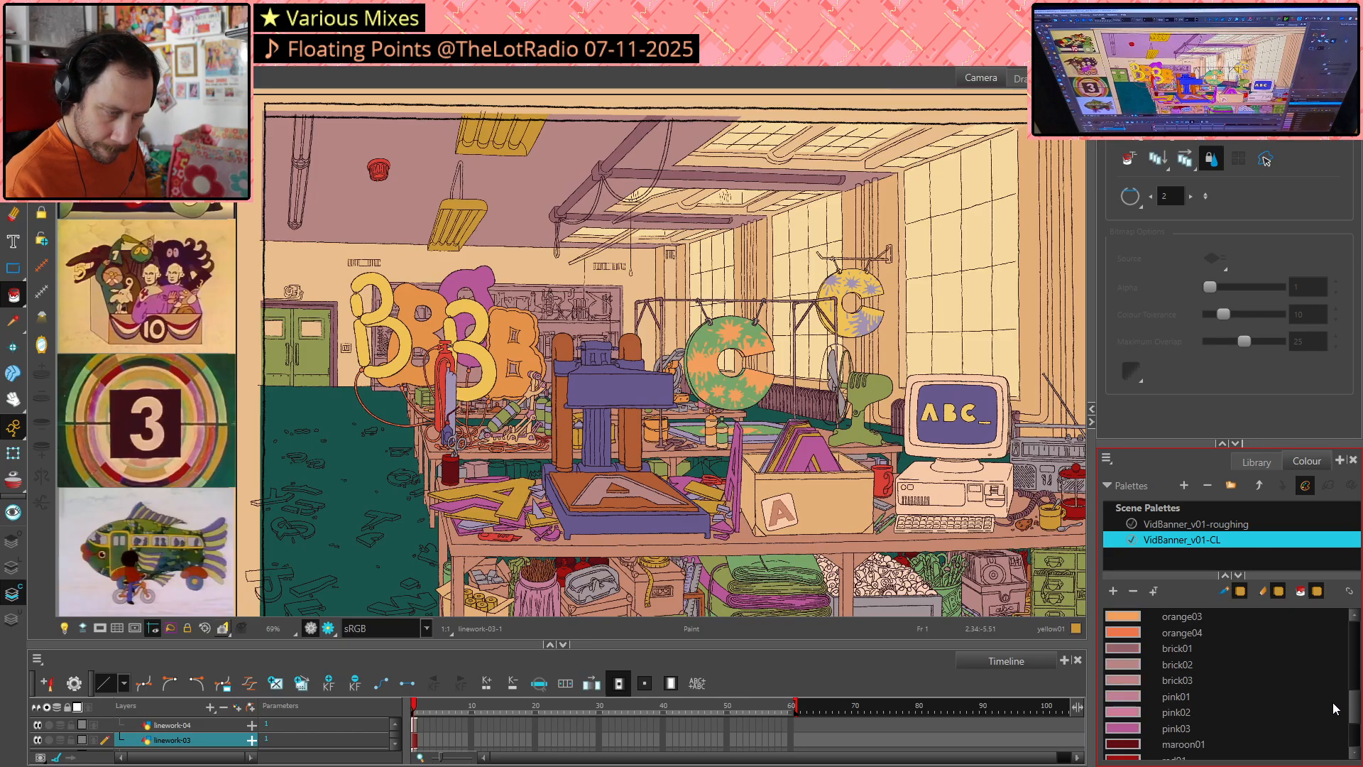
click(1131, 651)
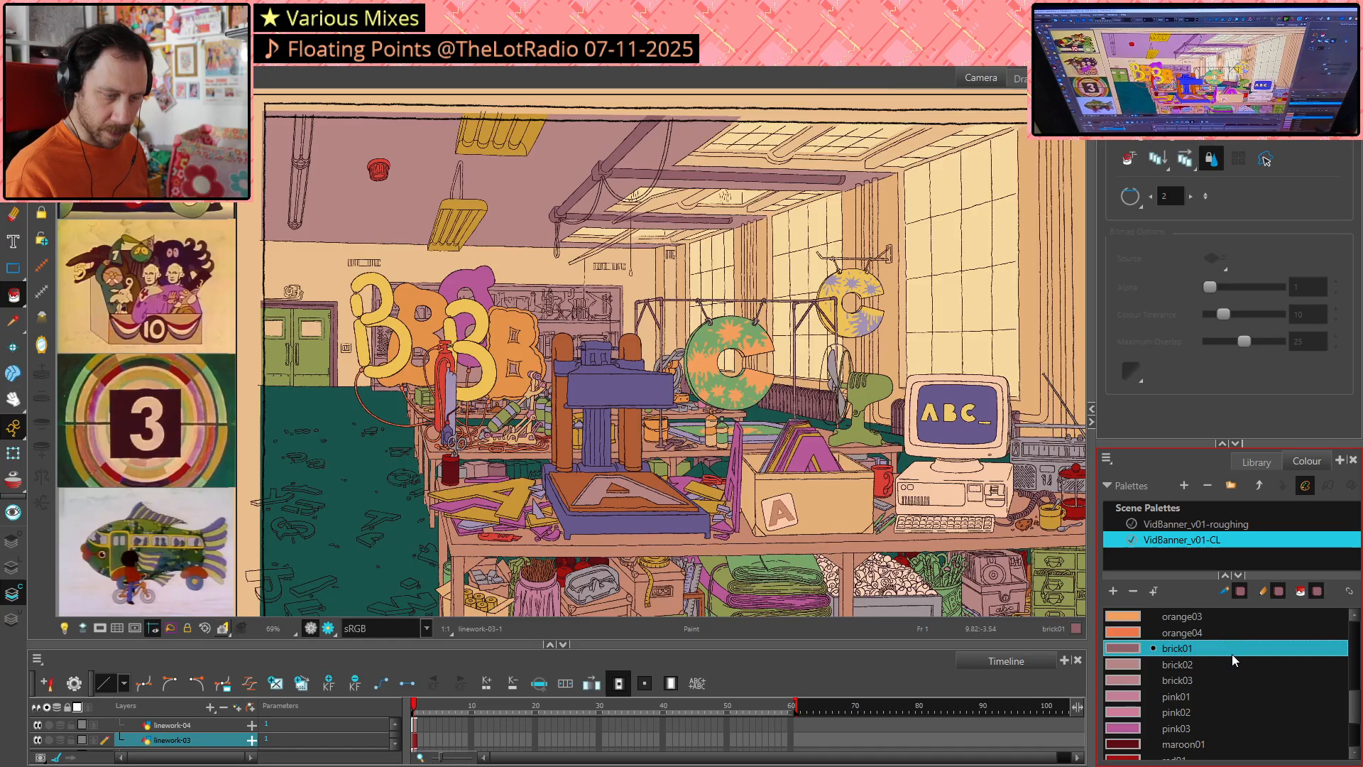
Change the painting colour to maroon01 and after that to purple01
click(1128, 744)
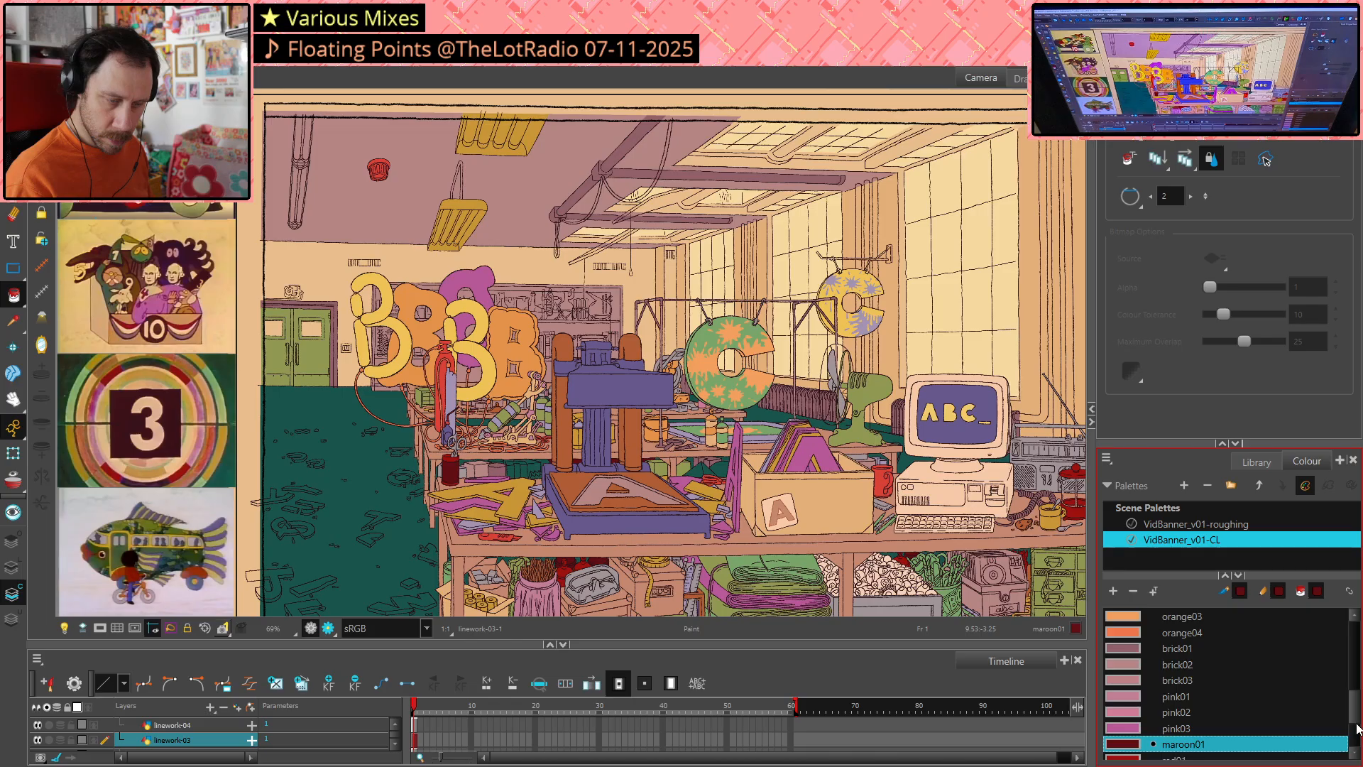
scroll(1351, 731, down, 2)
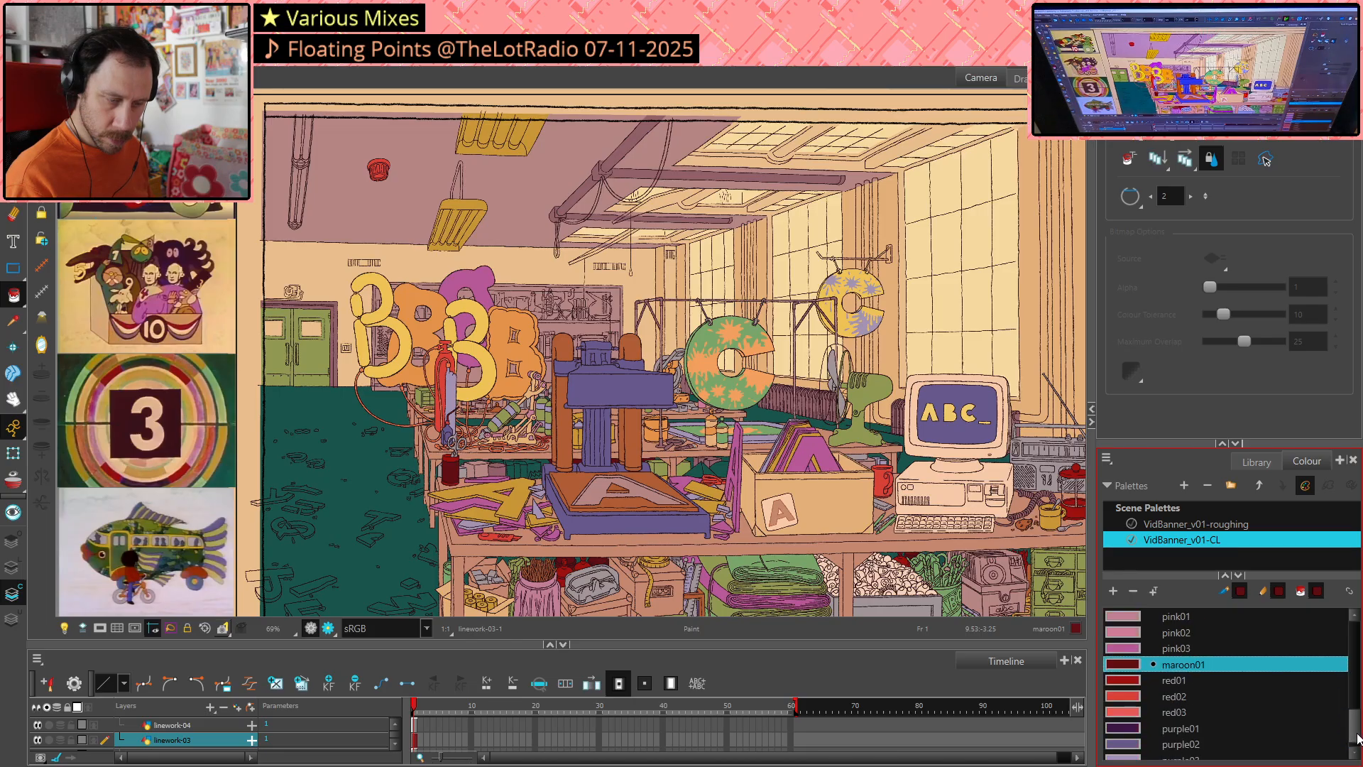
click(1149, 728)
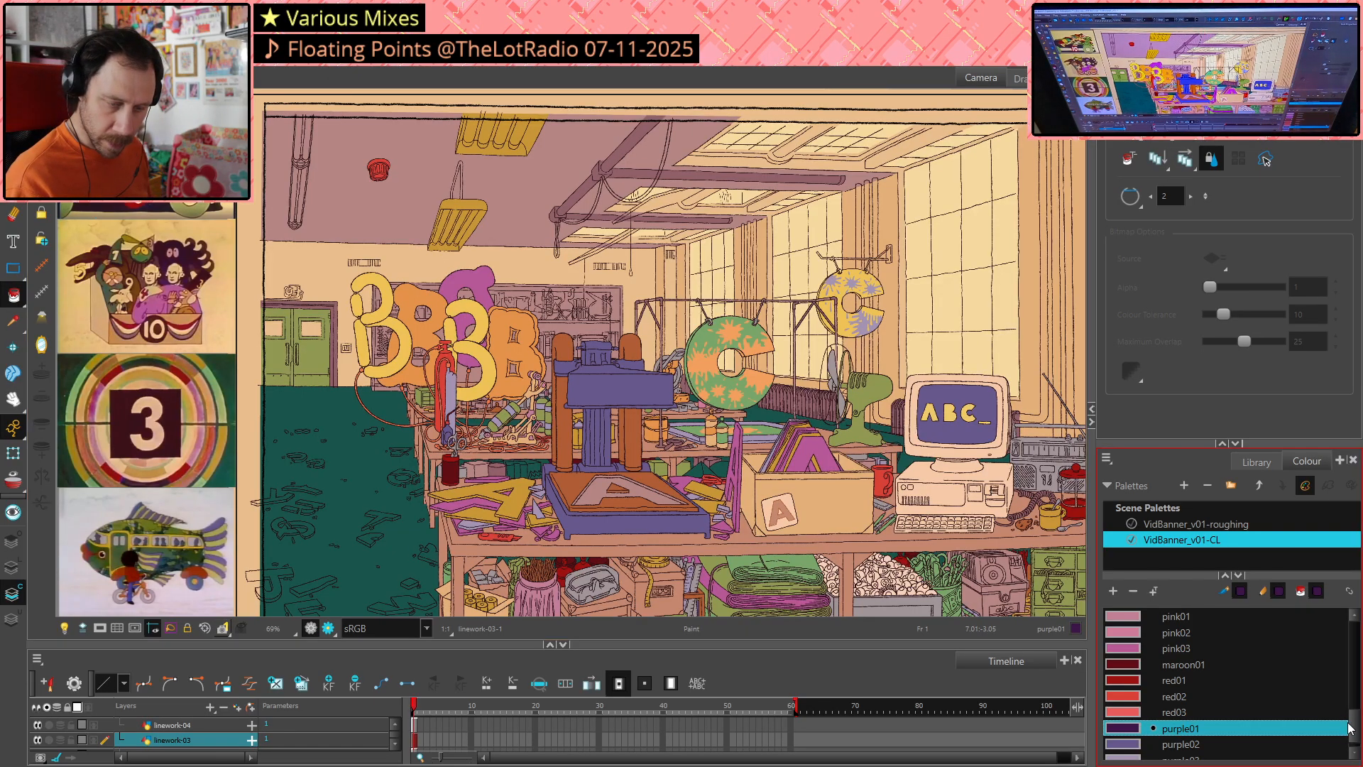
Switch the painting colour from purple01 back to brick01
scroll(1355, 717, up, 1)
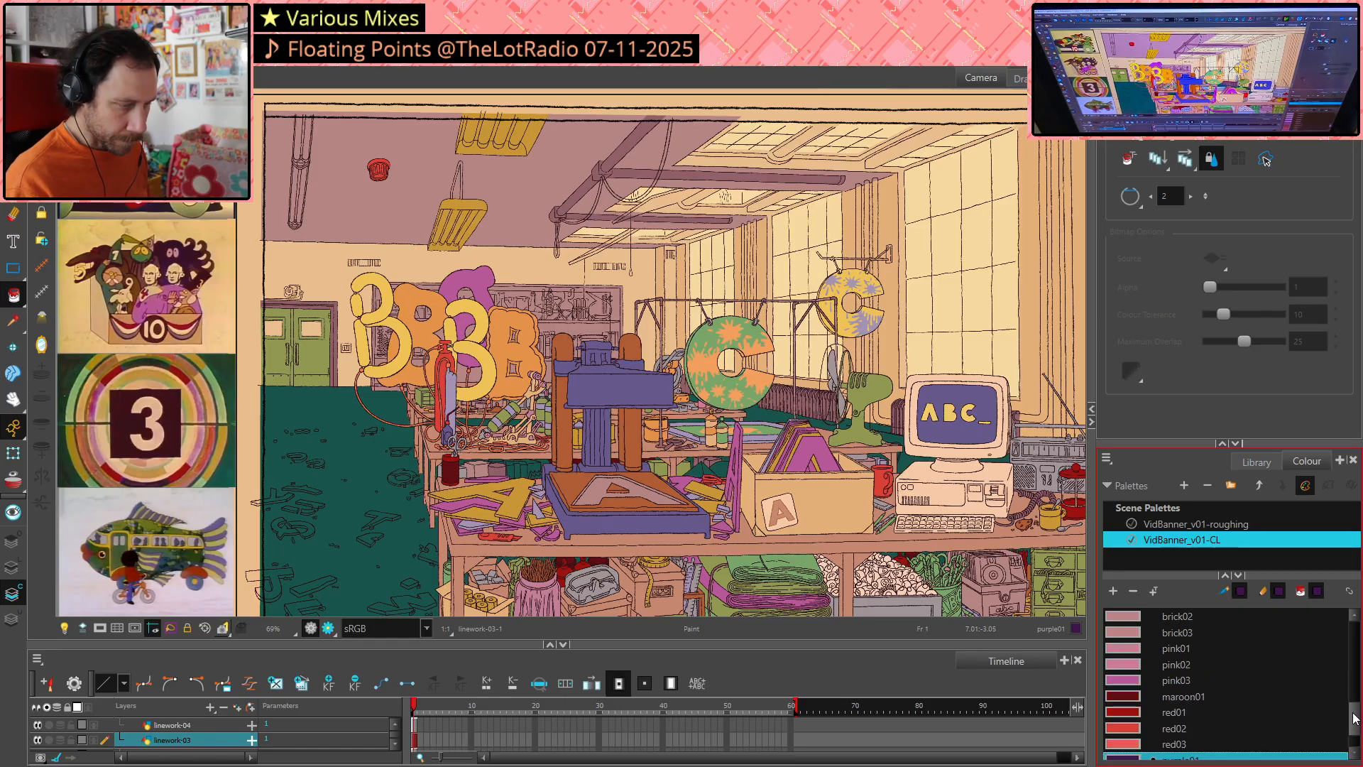
scroll(1355, 715, up, 1)
drag(1355, 714, 1354, 703)
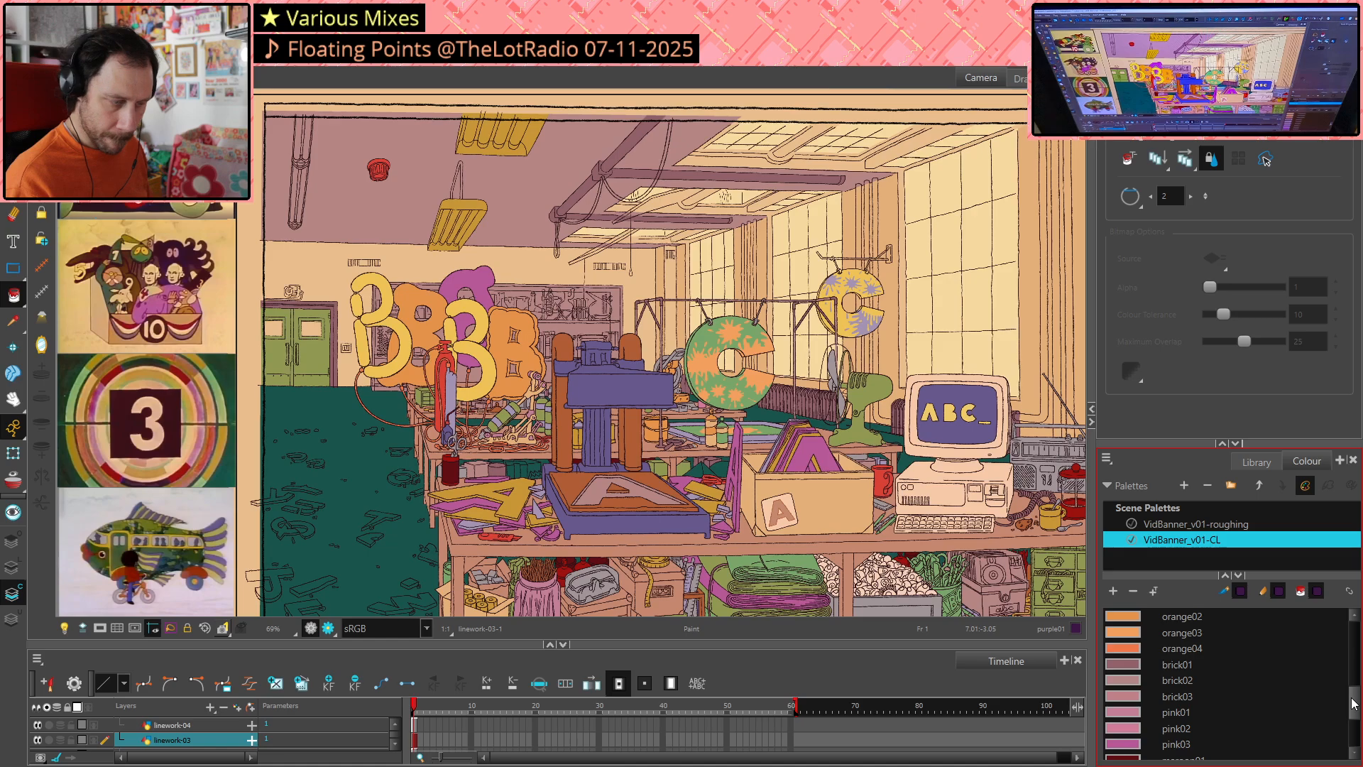
click(1136, 663)
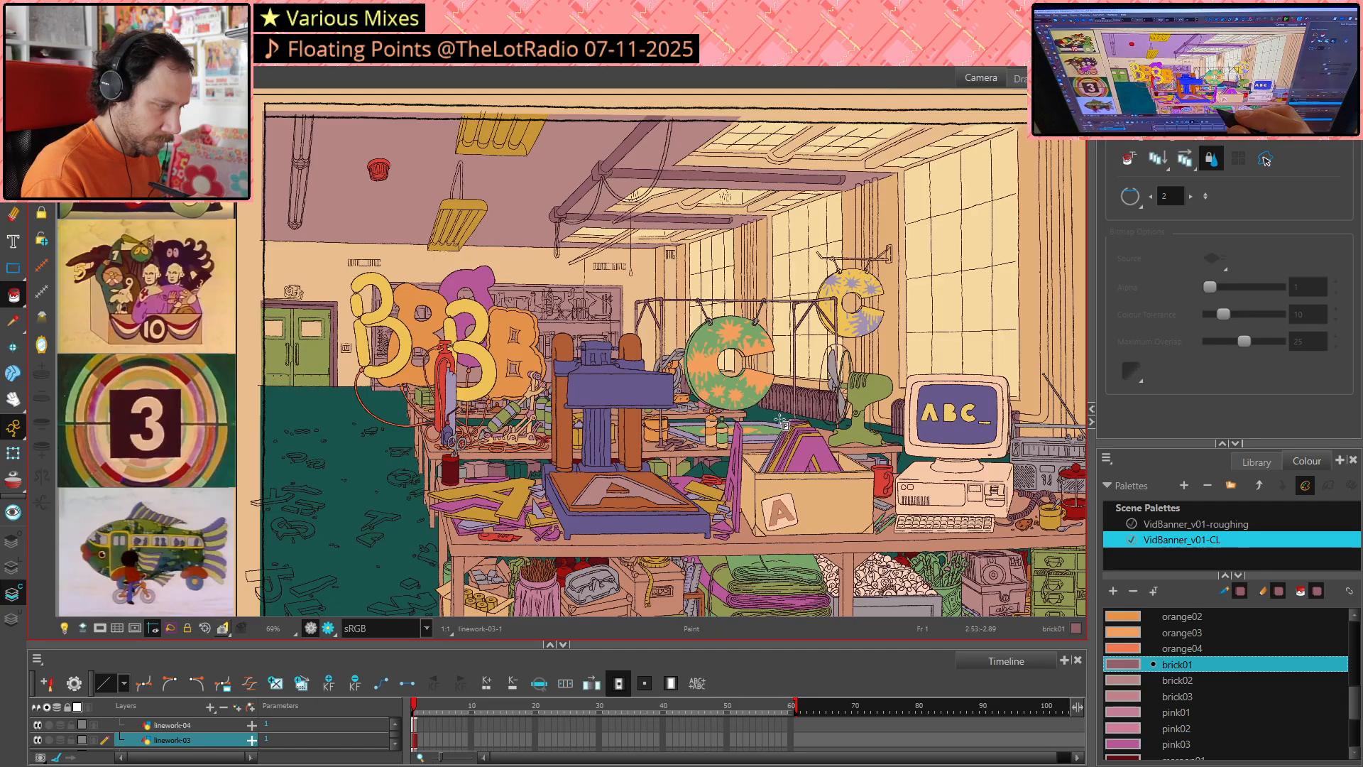
Sample grey01 and after that brick02 from the artwork around the workbenches as the painting colour
key(alt)
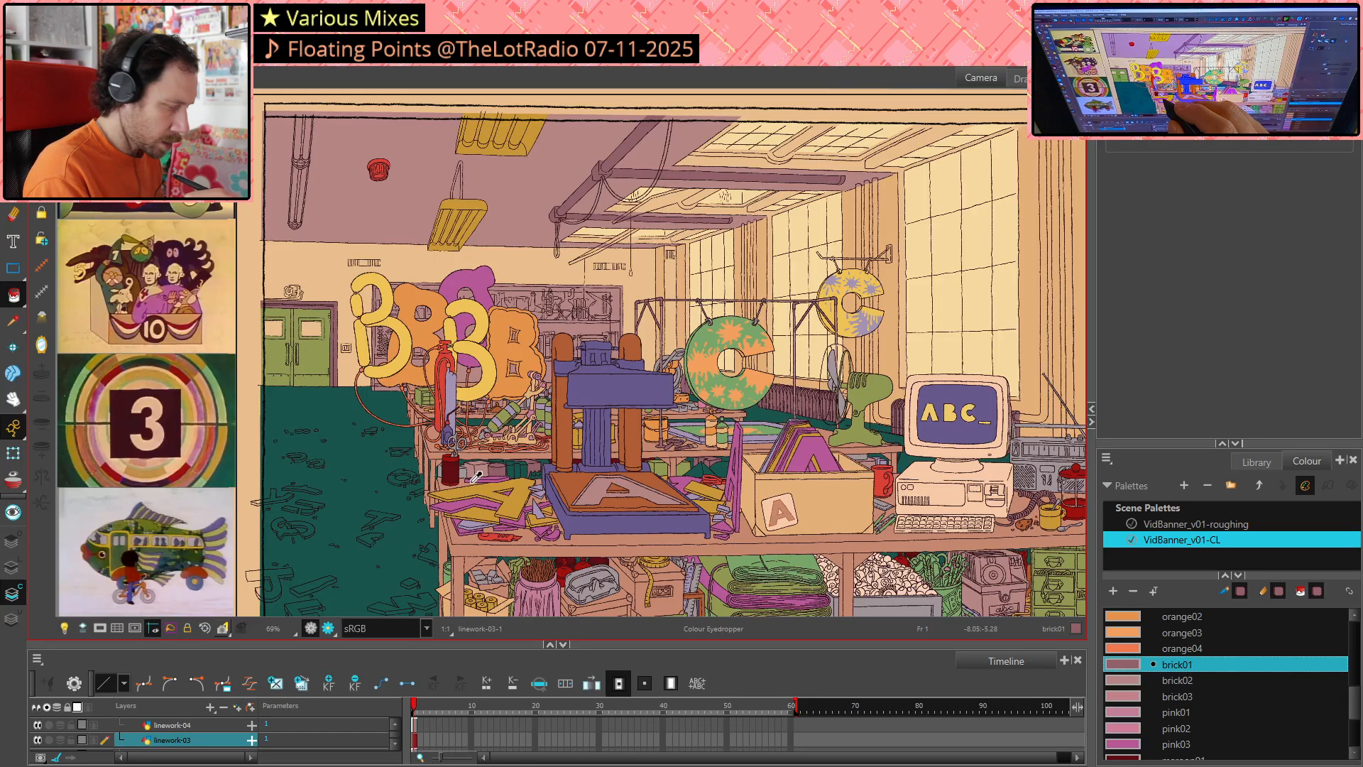
click(551, 469)
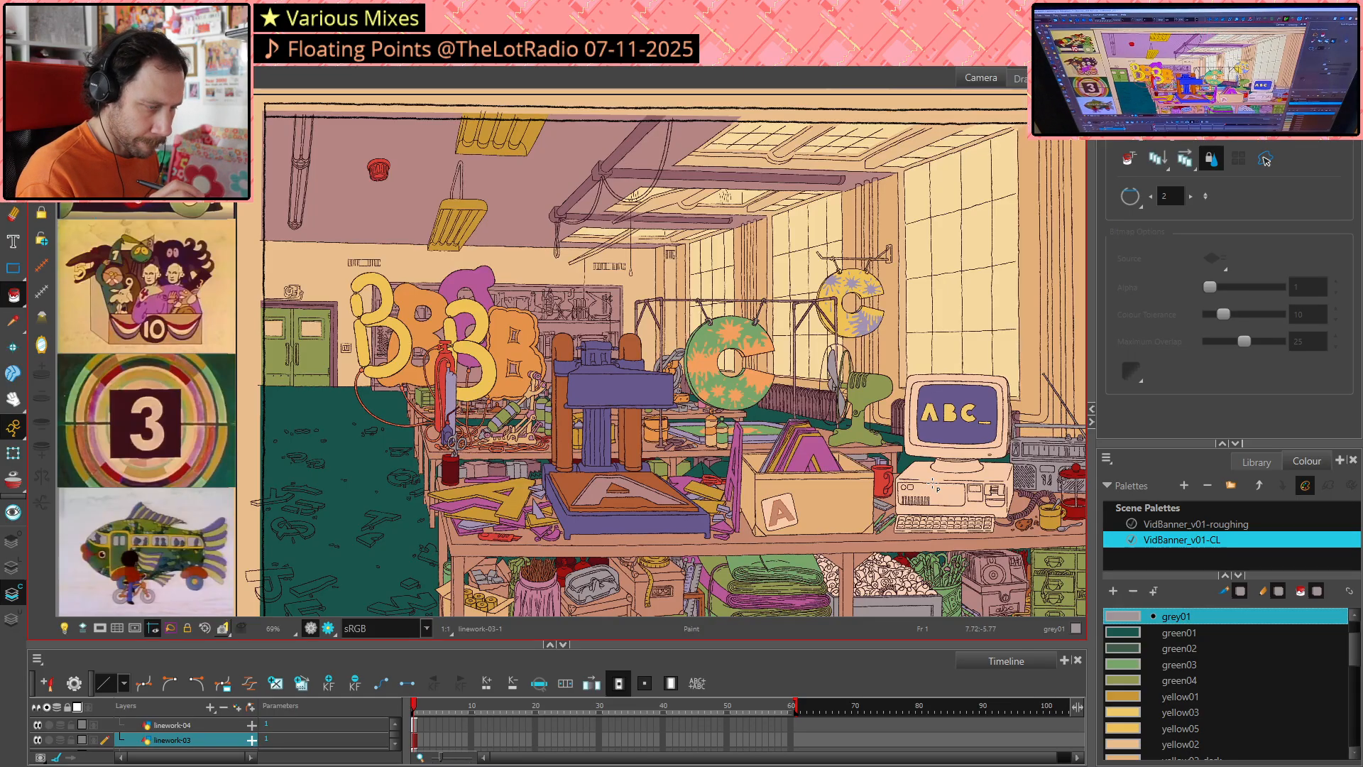
key(alt+d)
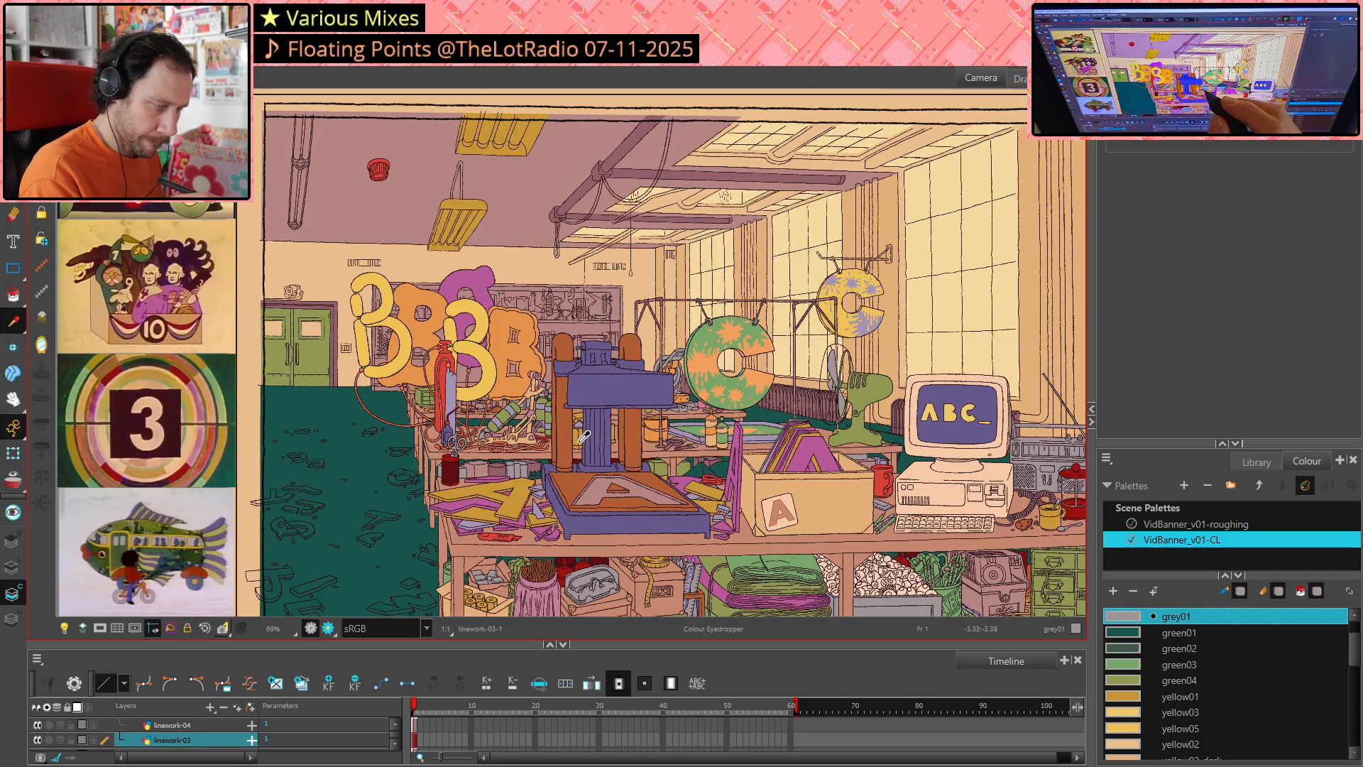
click(485, 465)
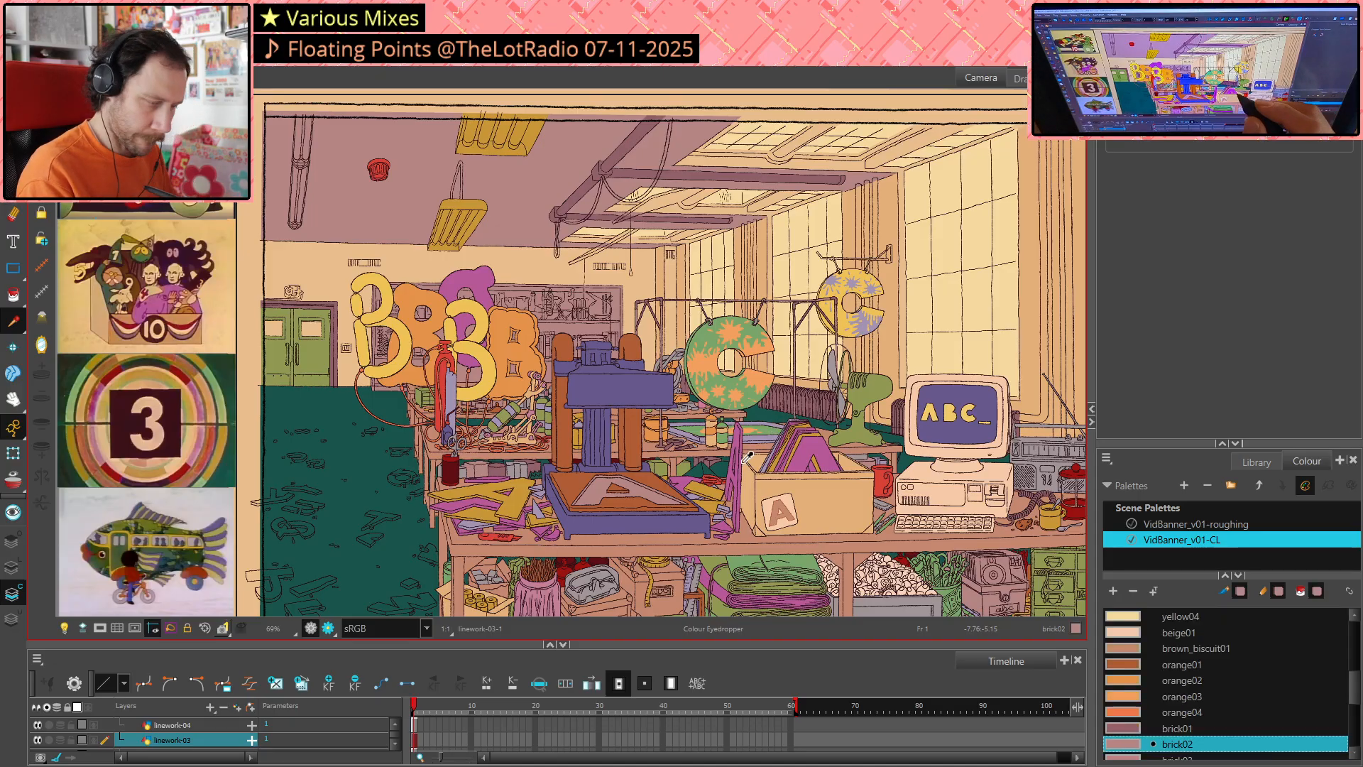
Resume painting with colours sampled from the artwork, first grey01 and after that purple03
key(alt+i)
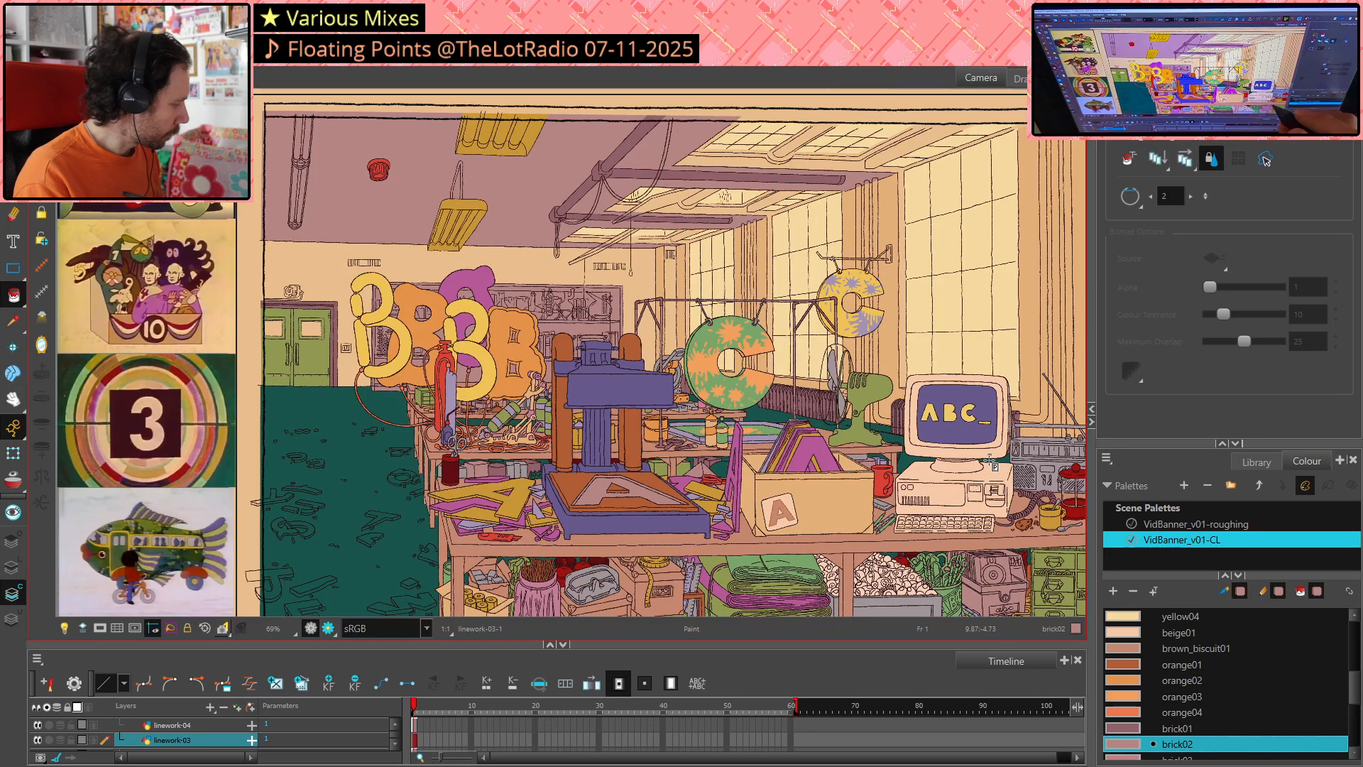
key(alt+d)
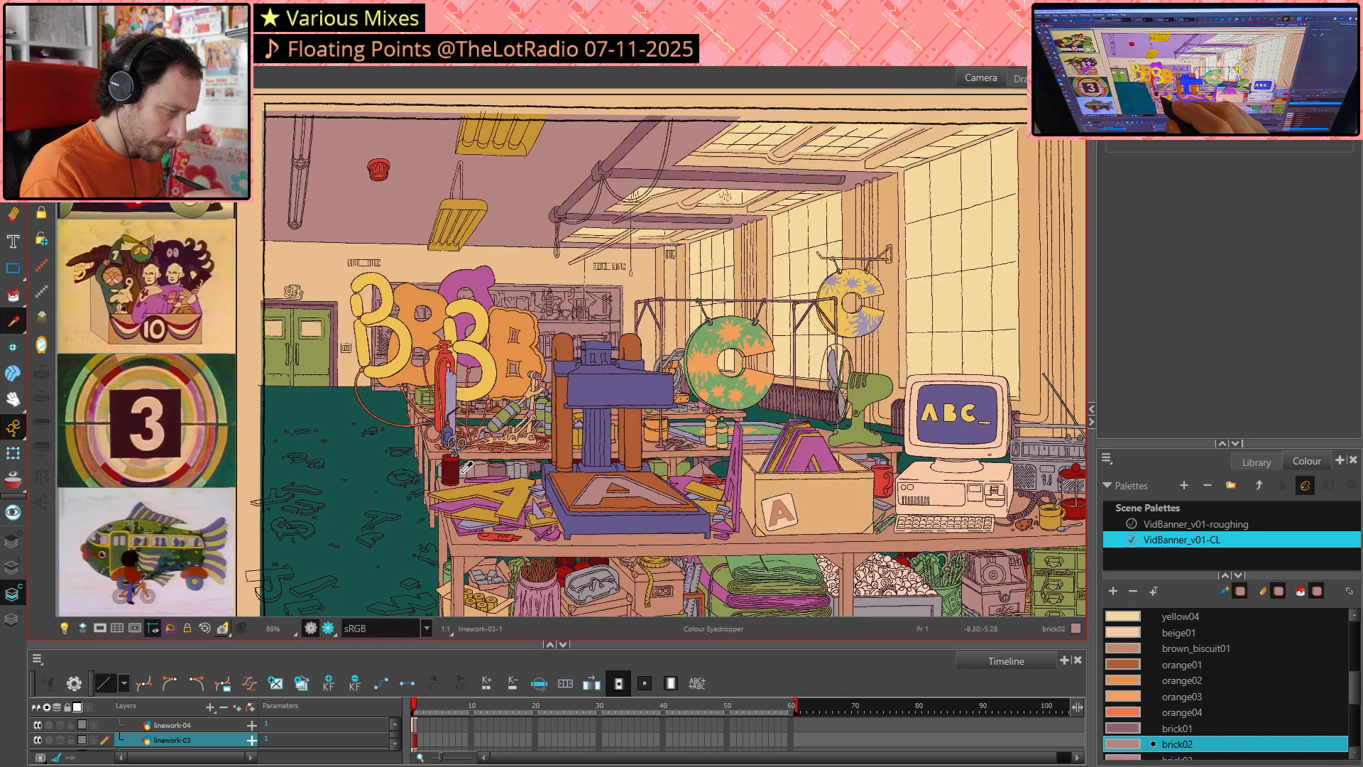
click(803, 469)
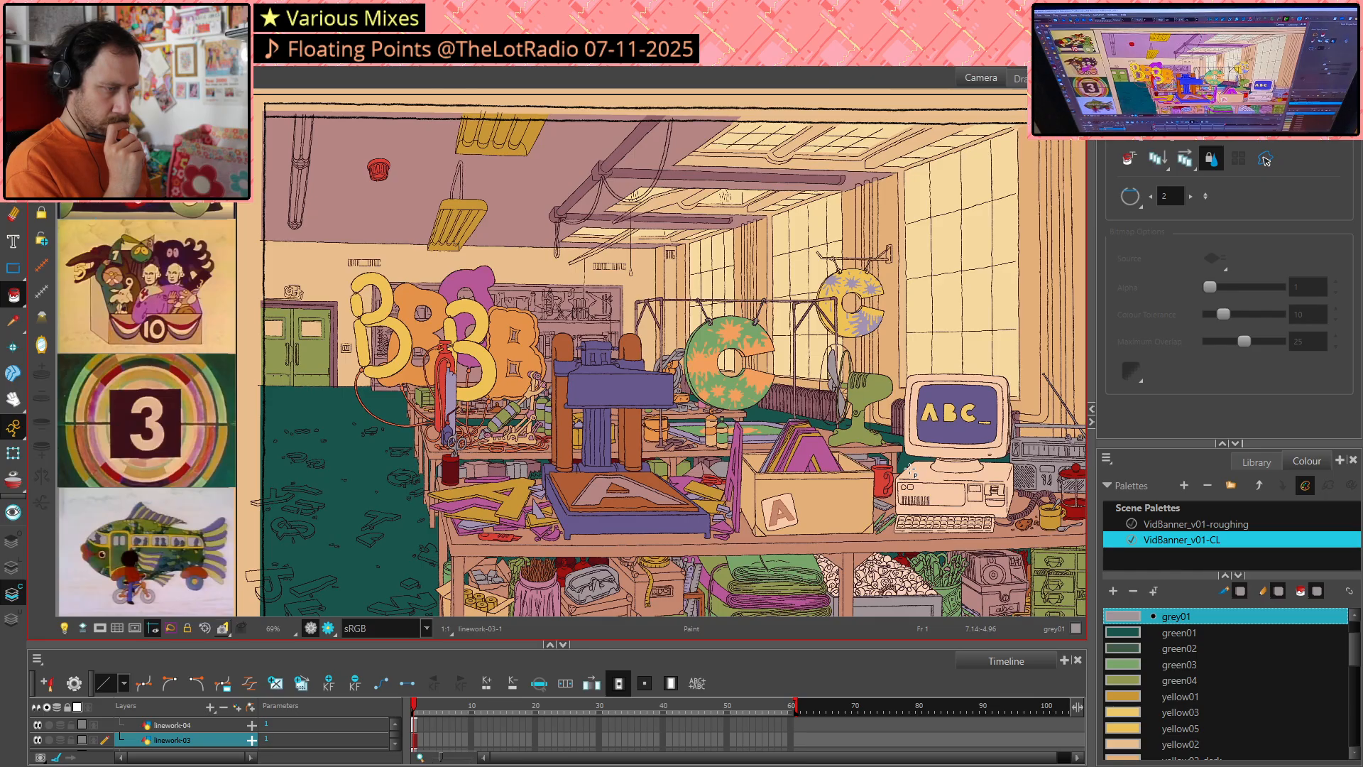
key(alt)
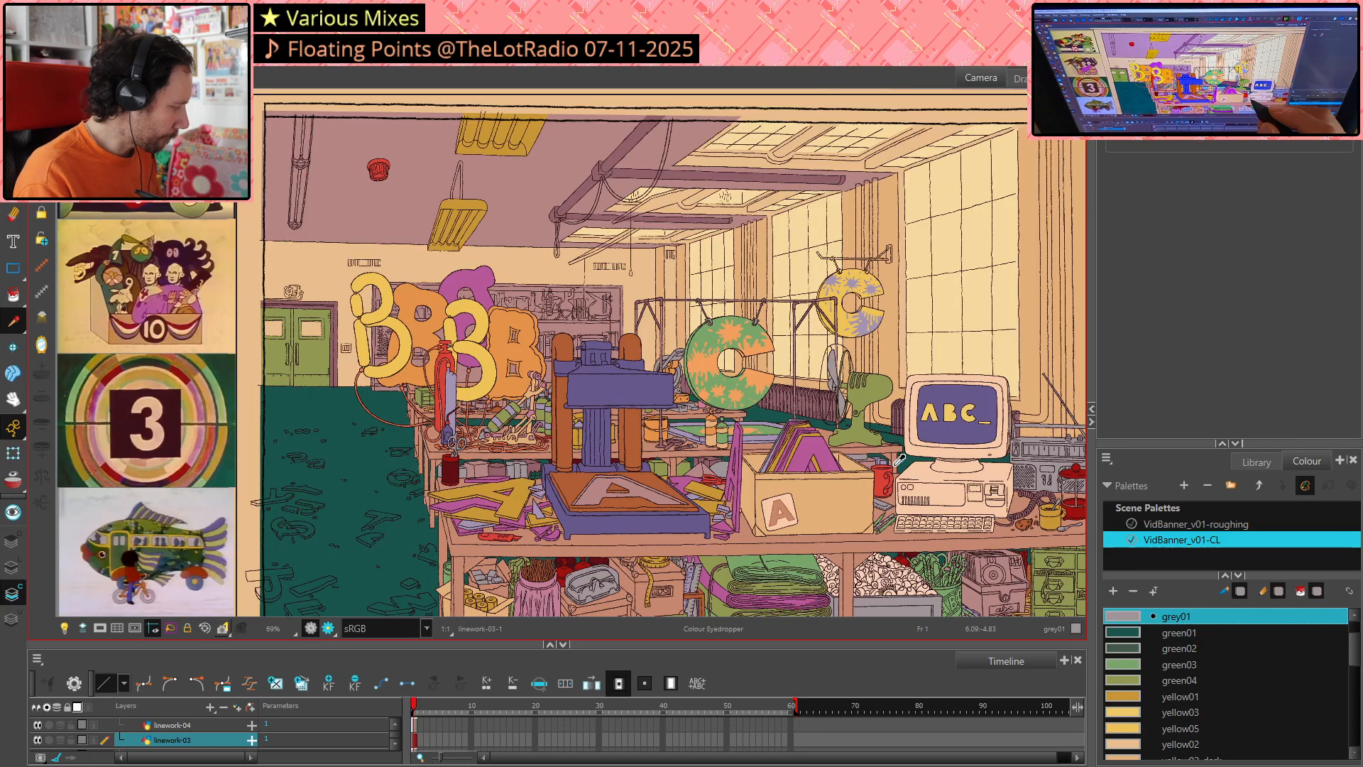
click(936, 442)
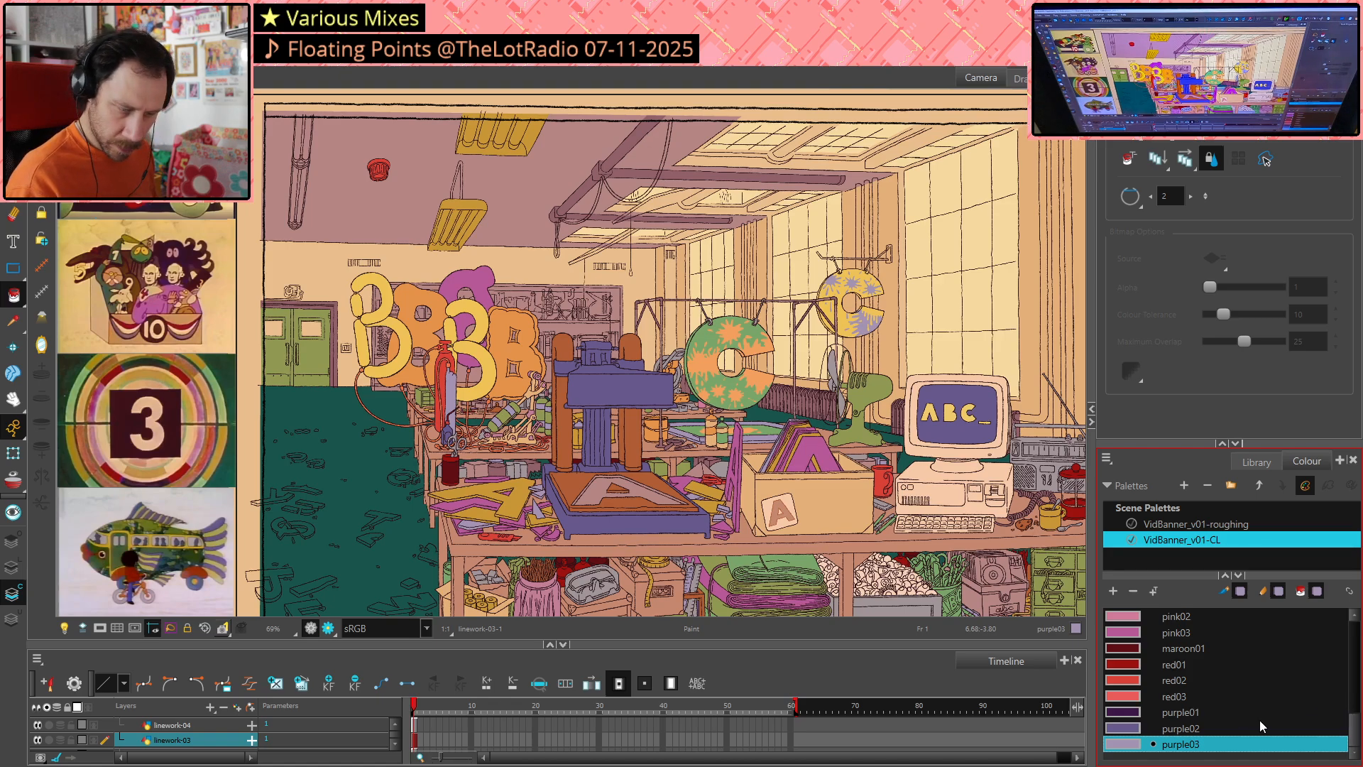
Set the painting colour to purple01 from the palette and after that sample brick01 from the artwork
click(1136, 713)
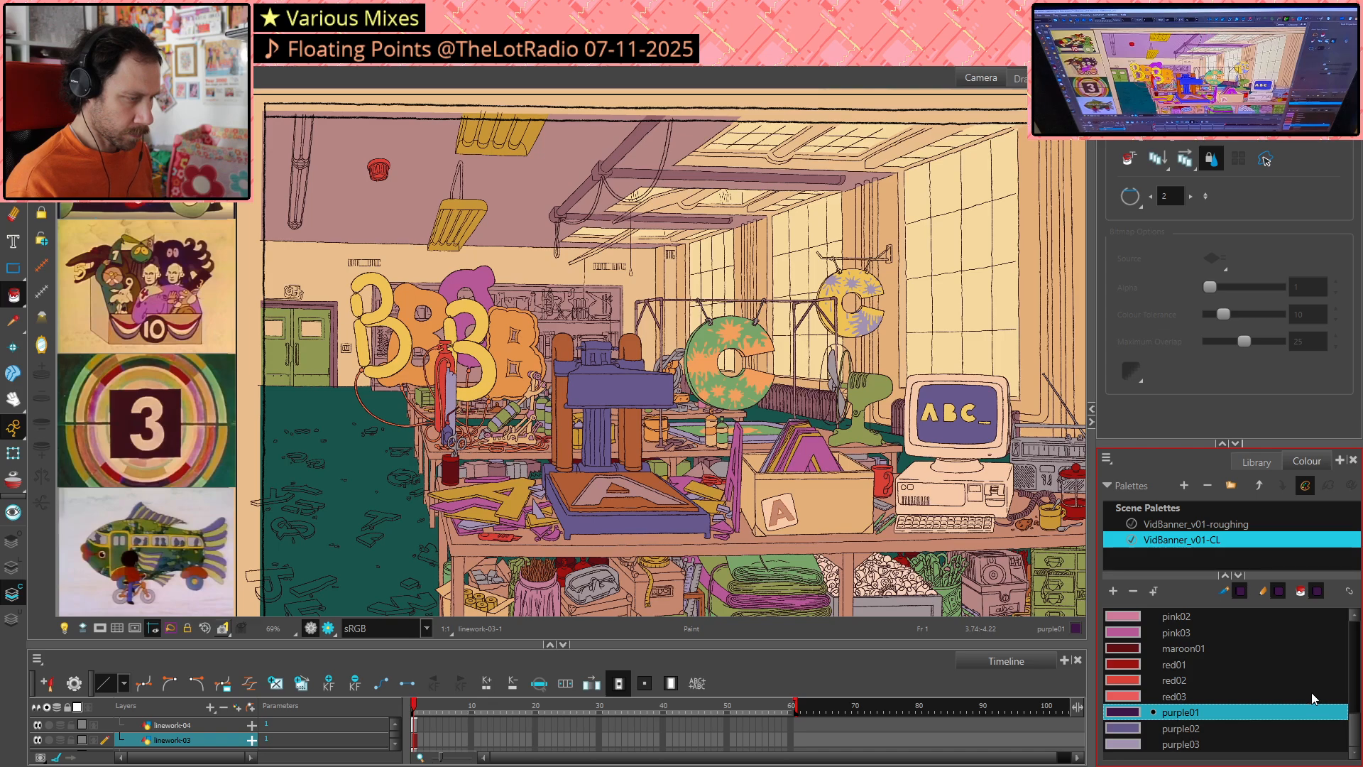
key(alt+d)
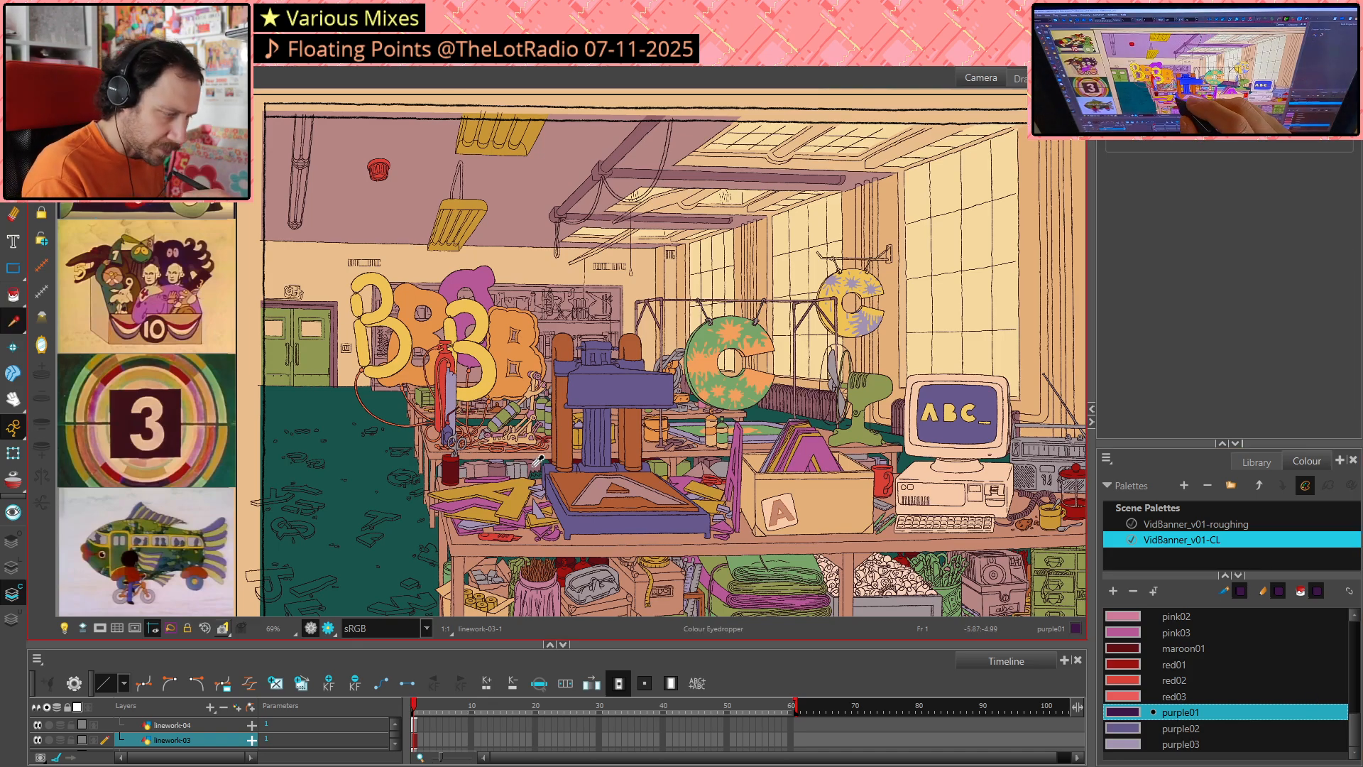
click(708, 460)
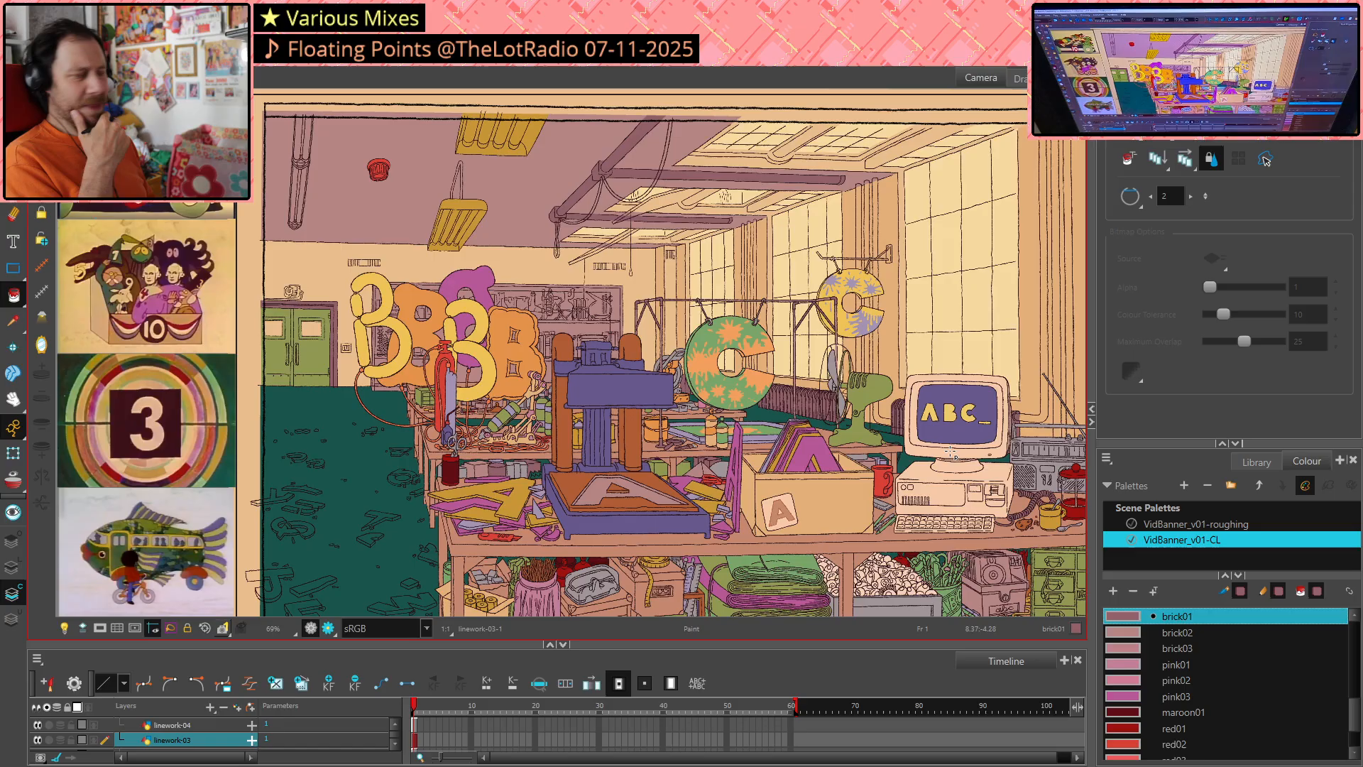
Change the painting colour to orange01 and after that to brown_biscuit01 from the VidBanner_v01-CL palette
key(ctrl)
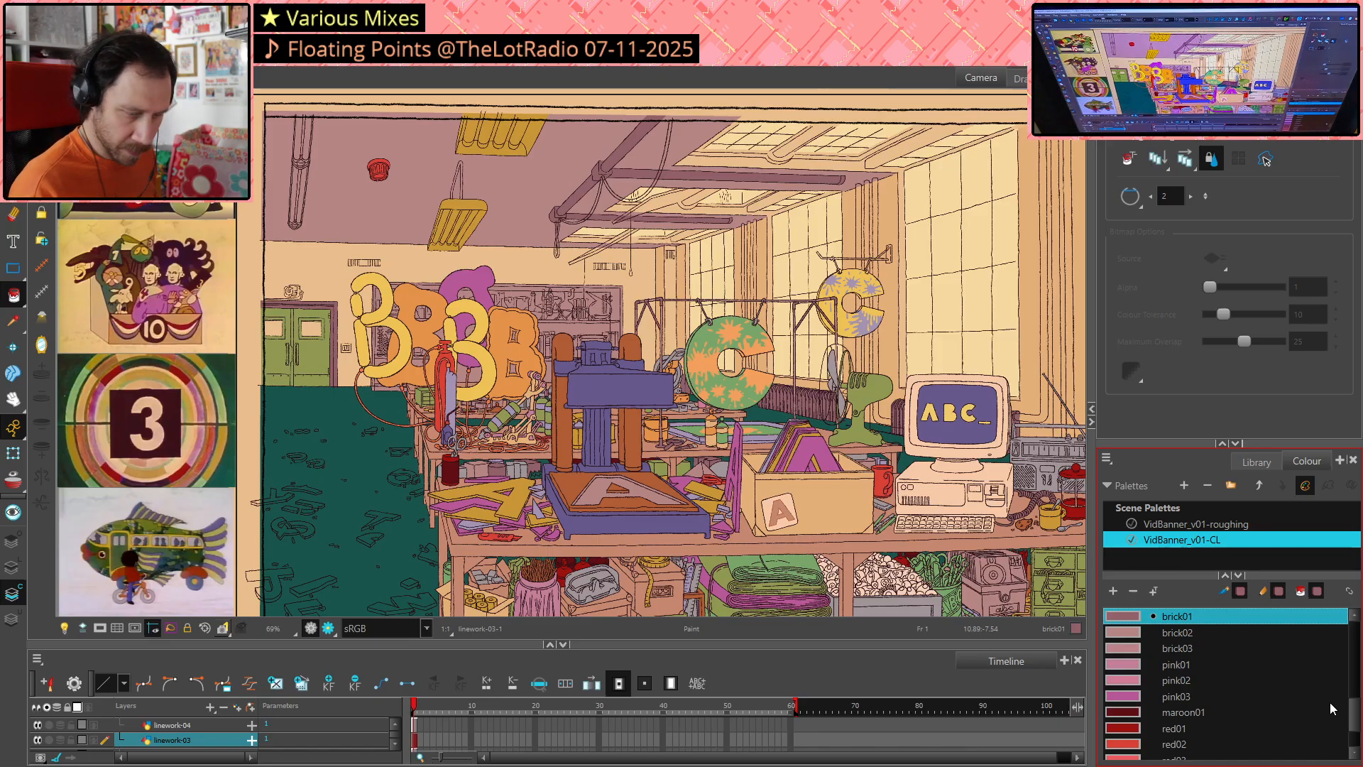
drag(1356, 720, 1354, 691)
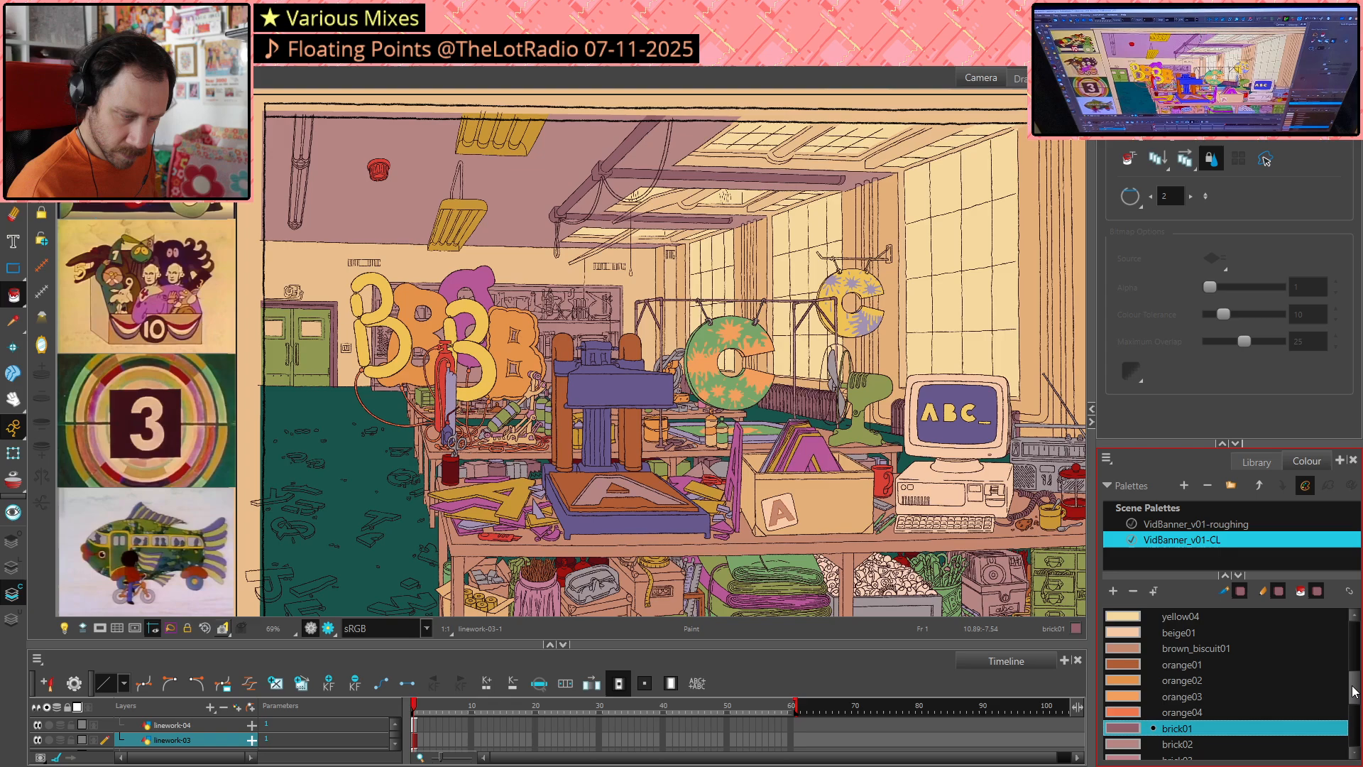
click(1131, 663)
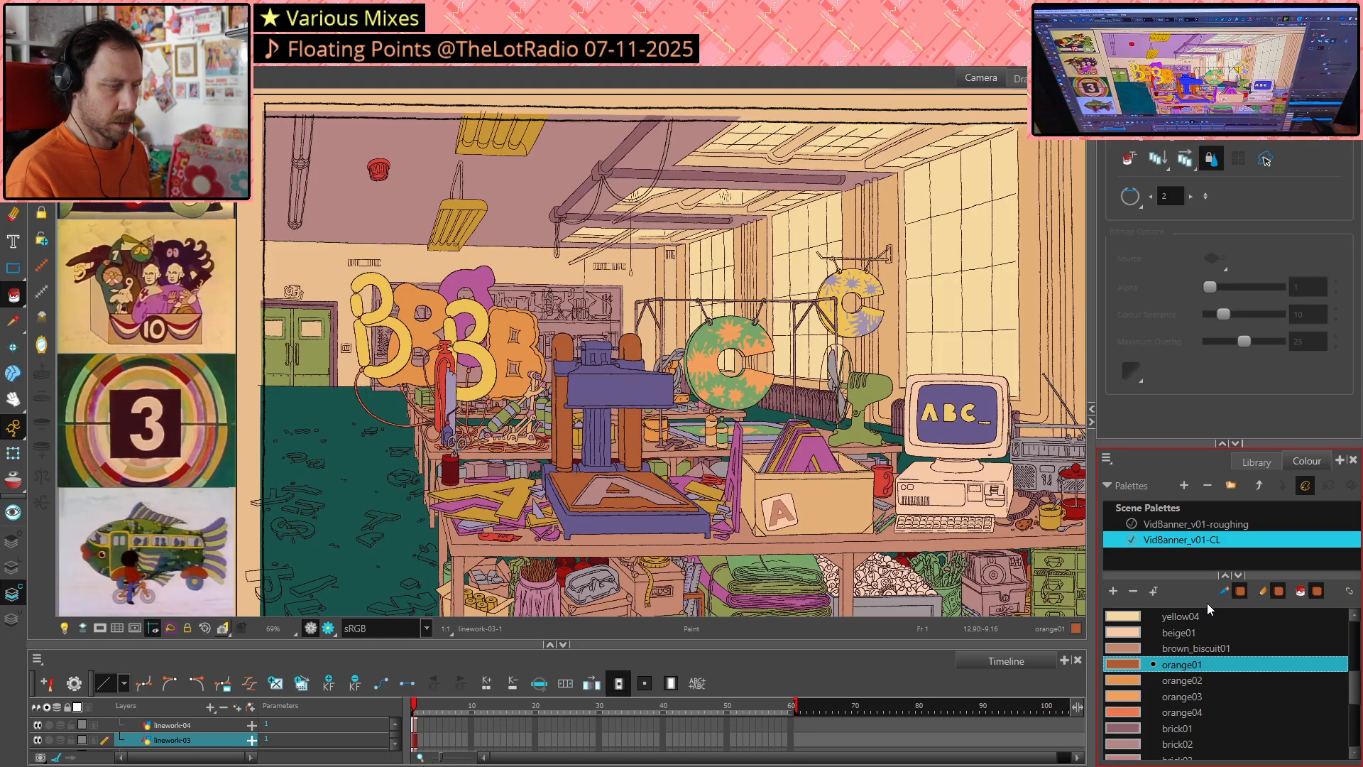
click(1135, 648)
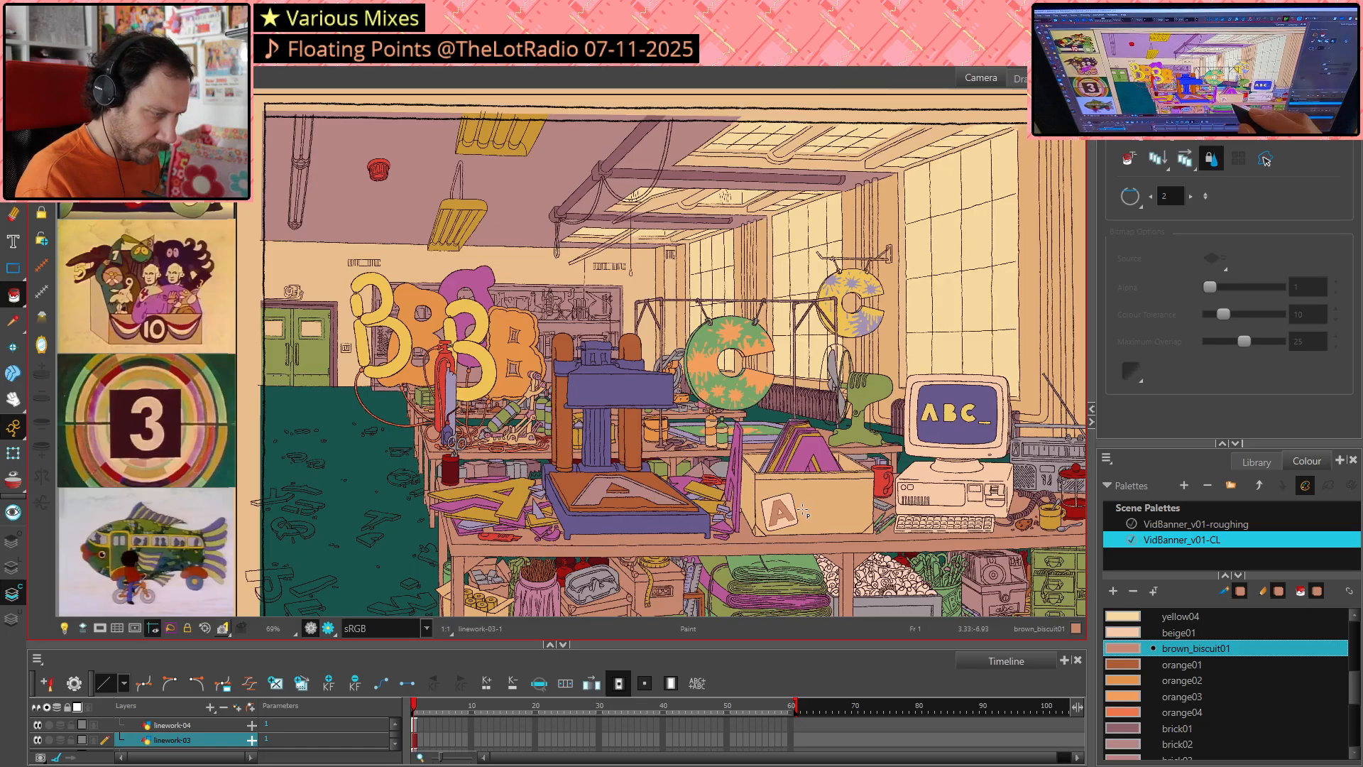
Find pink03 in the palette and set it as the painting colour
scroll(1357, 675, up, 2)
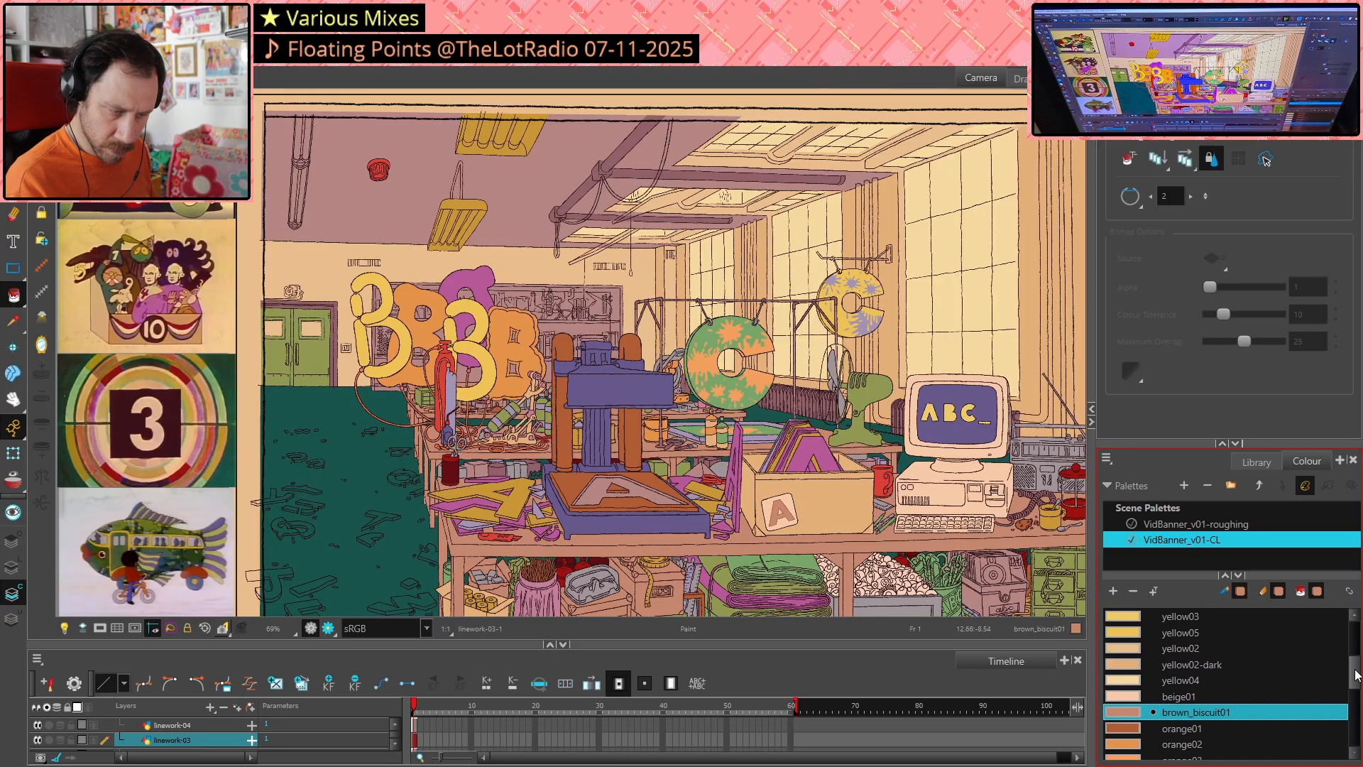
drag(1357, 674, 1355, 647)
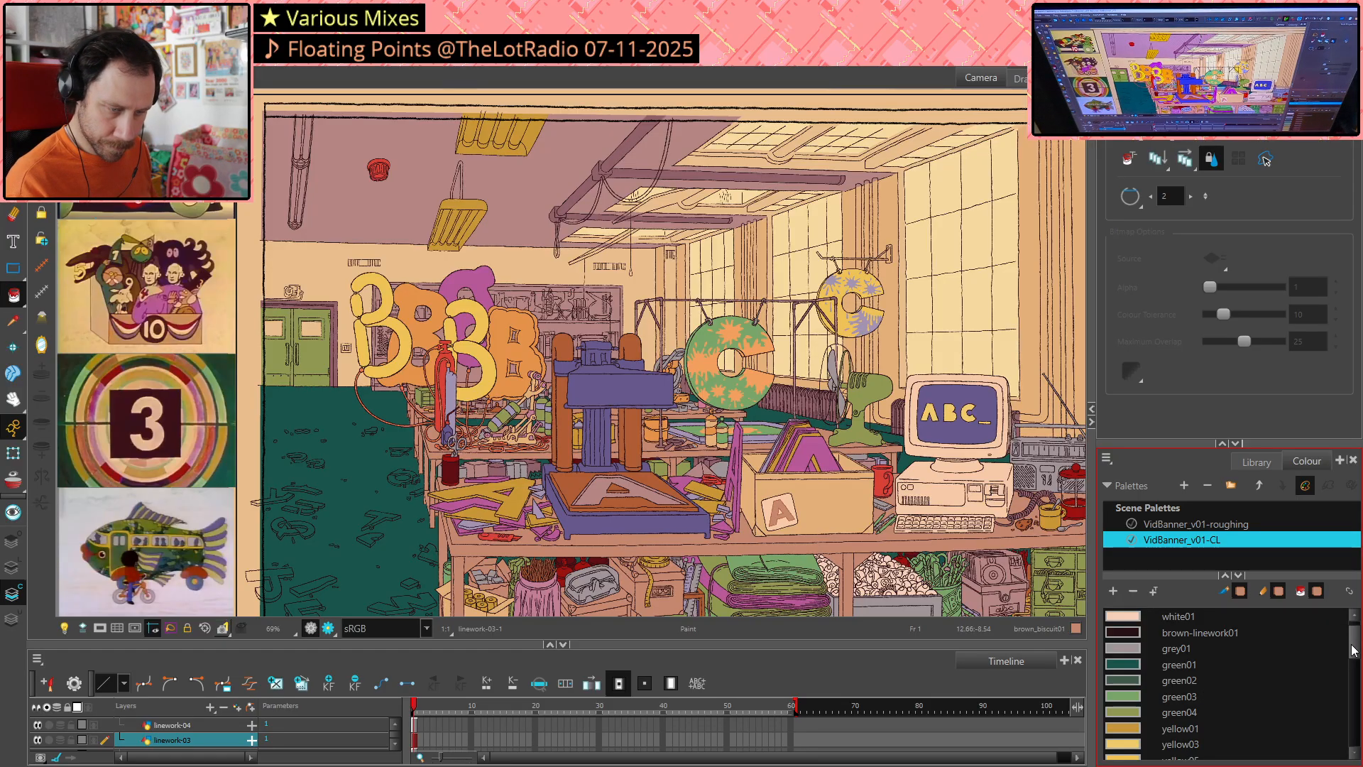
drag(1355, 643, 1361, 724)
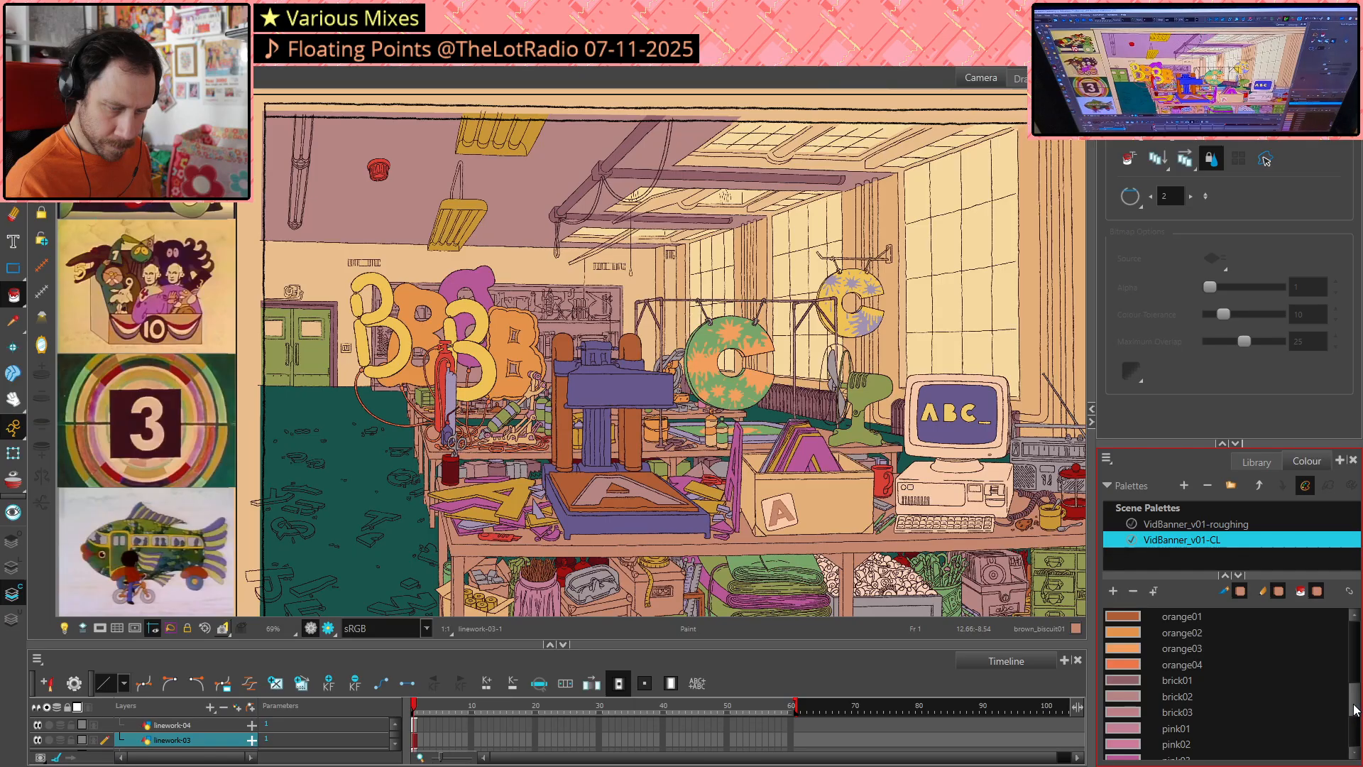
scroll(1317, 720, down, 2)
click(1137, 696)
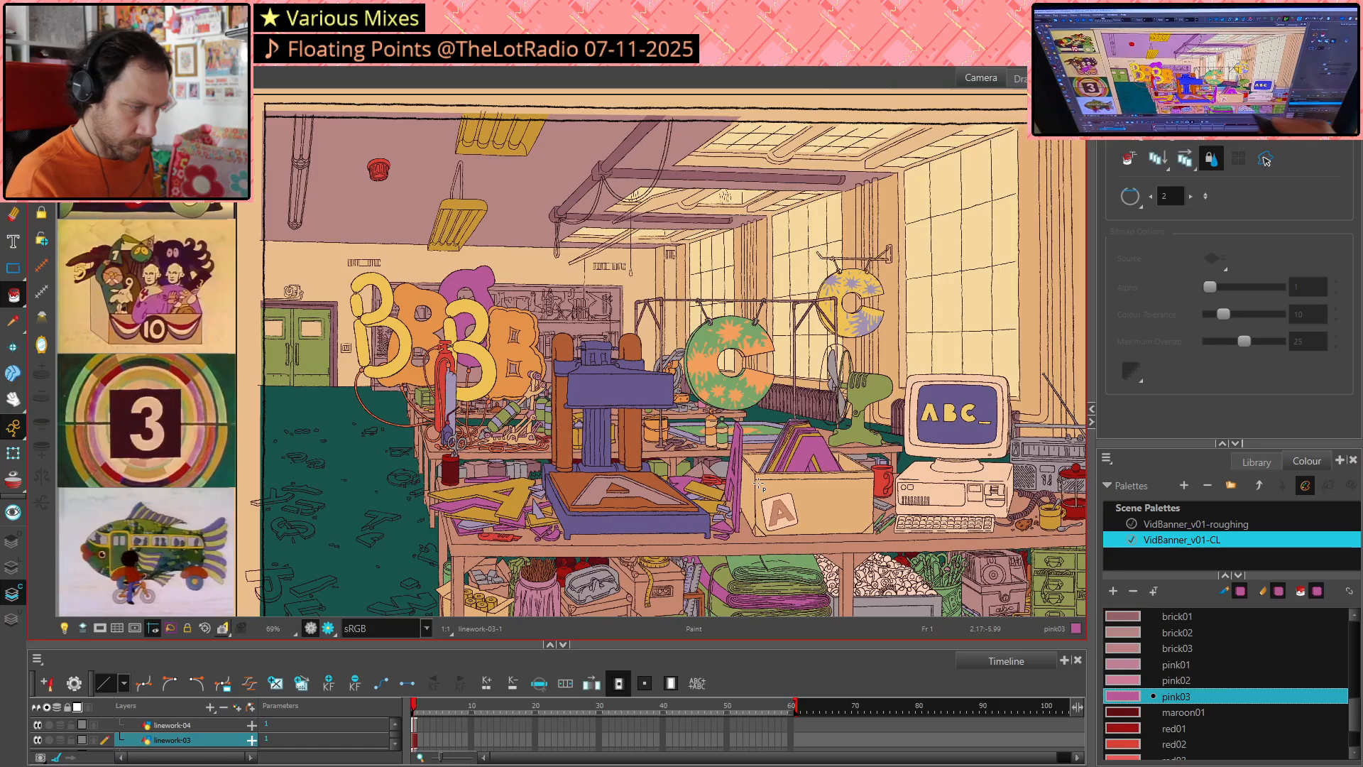
Switch the painting colour from pink03 to purple01 in the palette
key(alt+s)
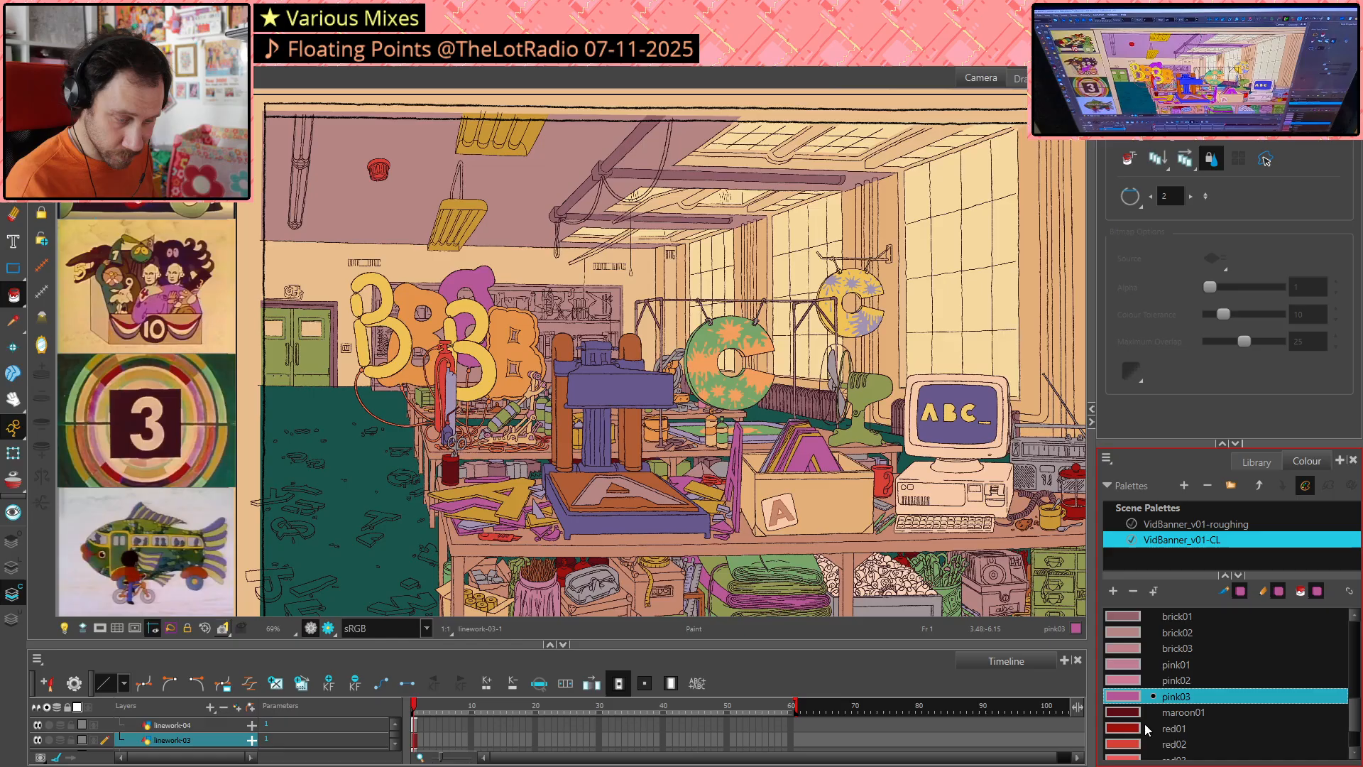
scroll(1349, 724, down, 2)
click(1172, 744)
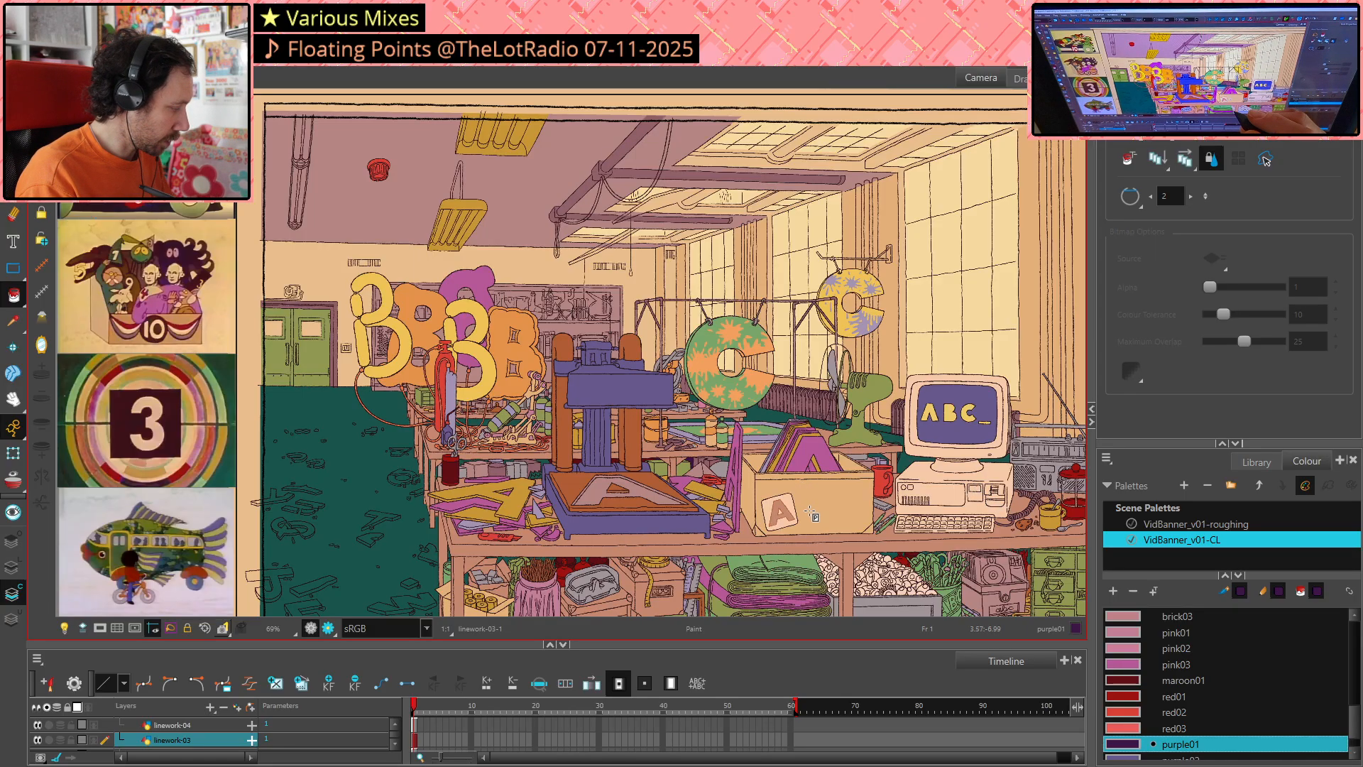
Set the painting colour to green02 from the palette and return to the Paint tool
key(alt+d)
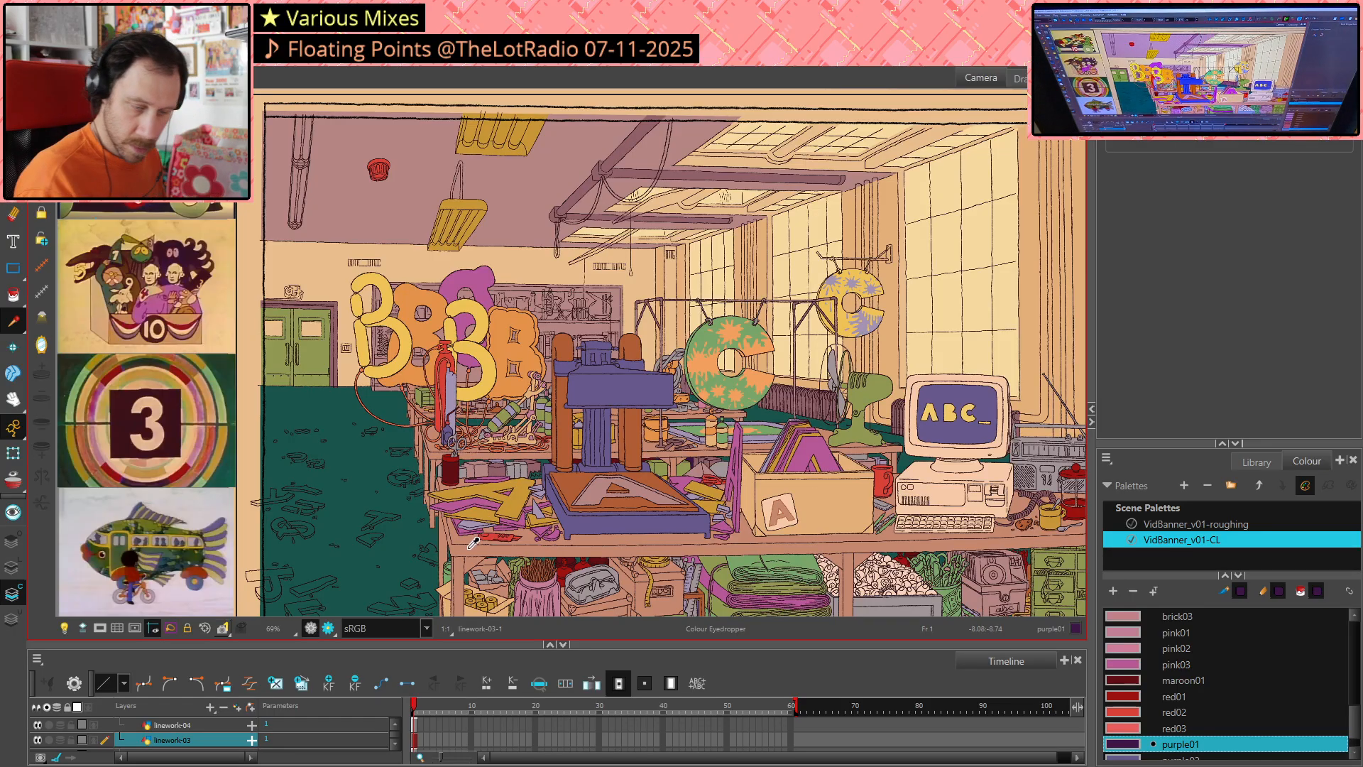
drag(1360, 724, 1352, 647)
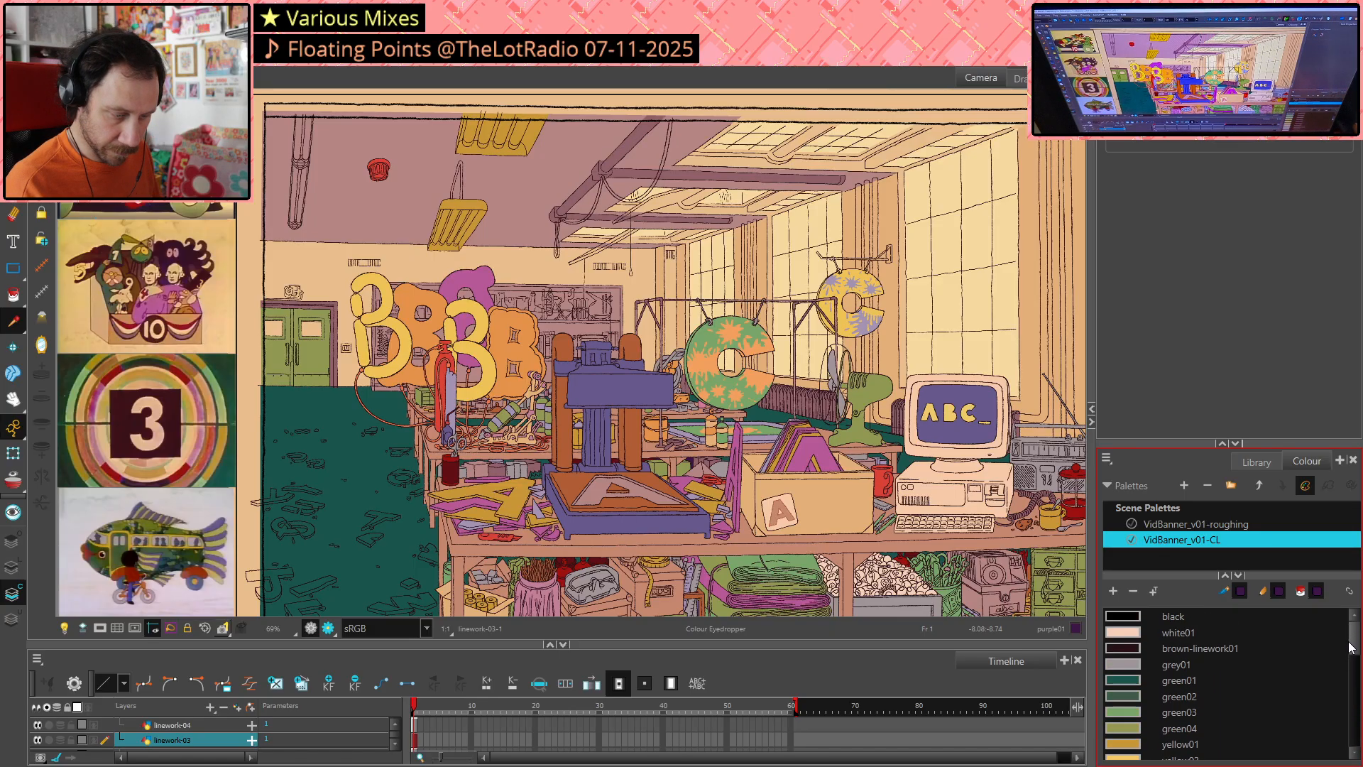
click(1122, 697)
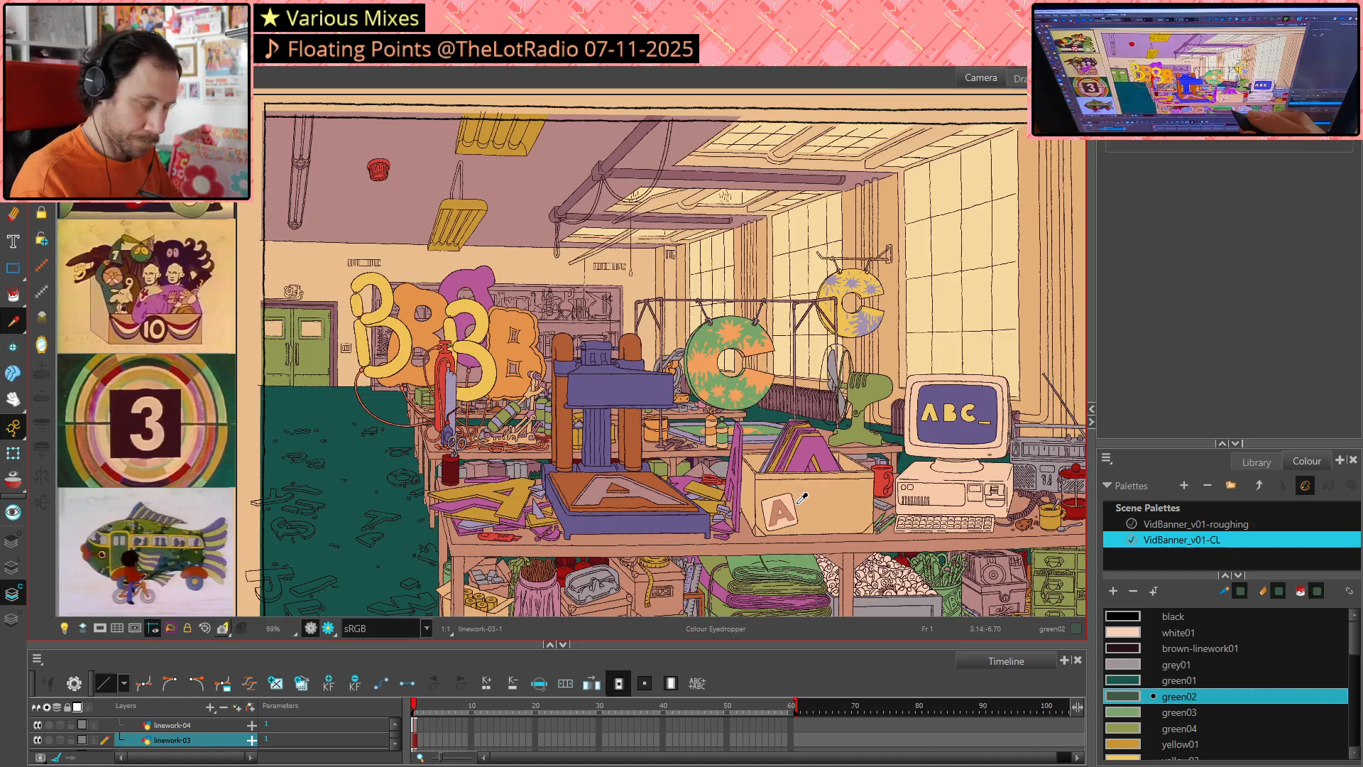
key(alt+i)
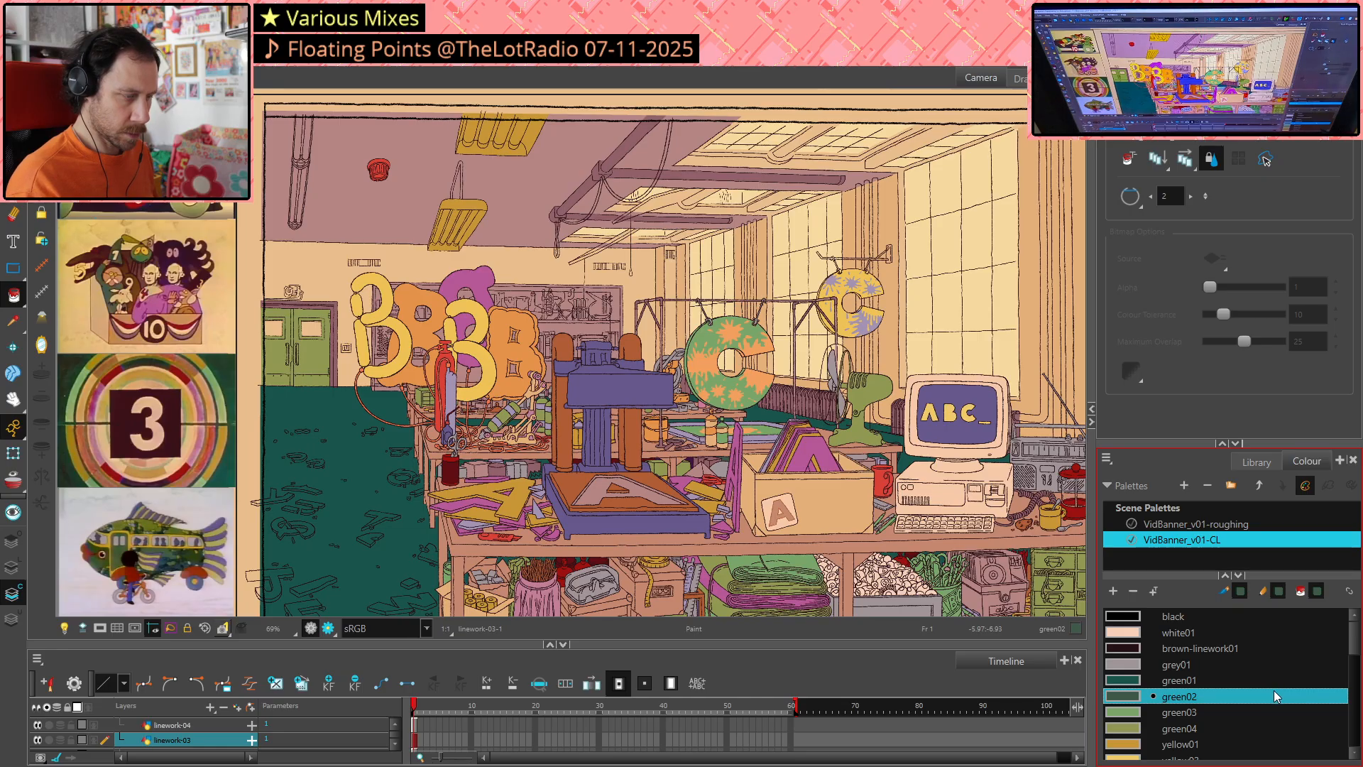
Set the painting colour to orange02 from the palette and after that sample maroon01 from the artwork
mouse_move(1354, 648)
mouse_down()
mouse_move(1358, 746)
mouse_move(1357, 675)
mouse_up()
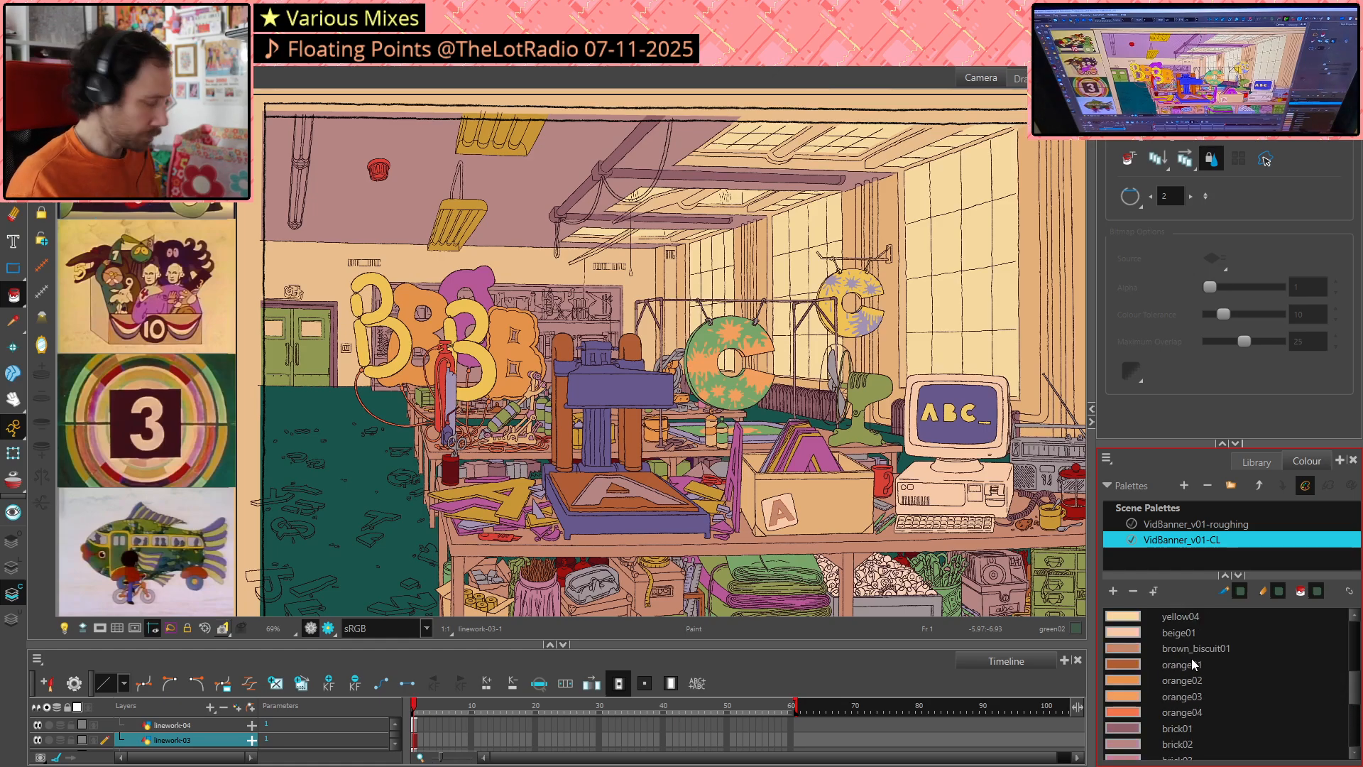
click(1136, 680)
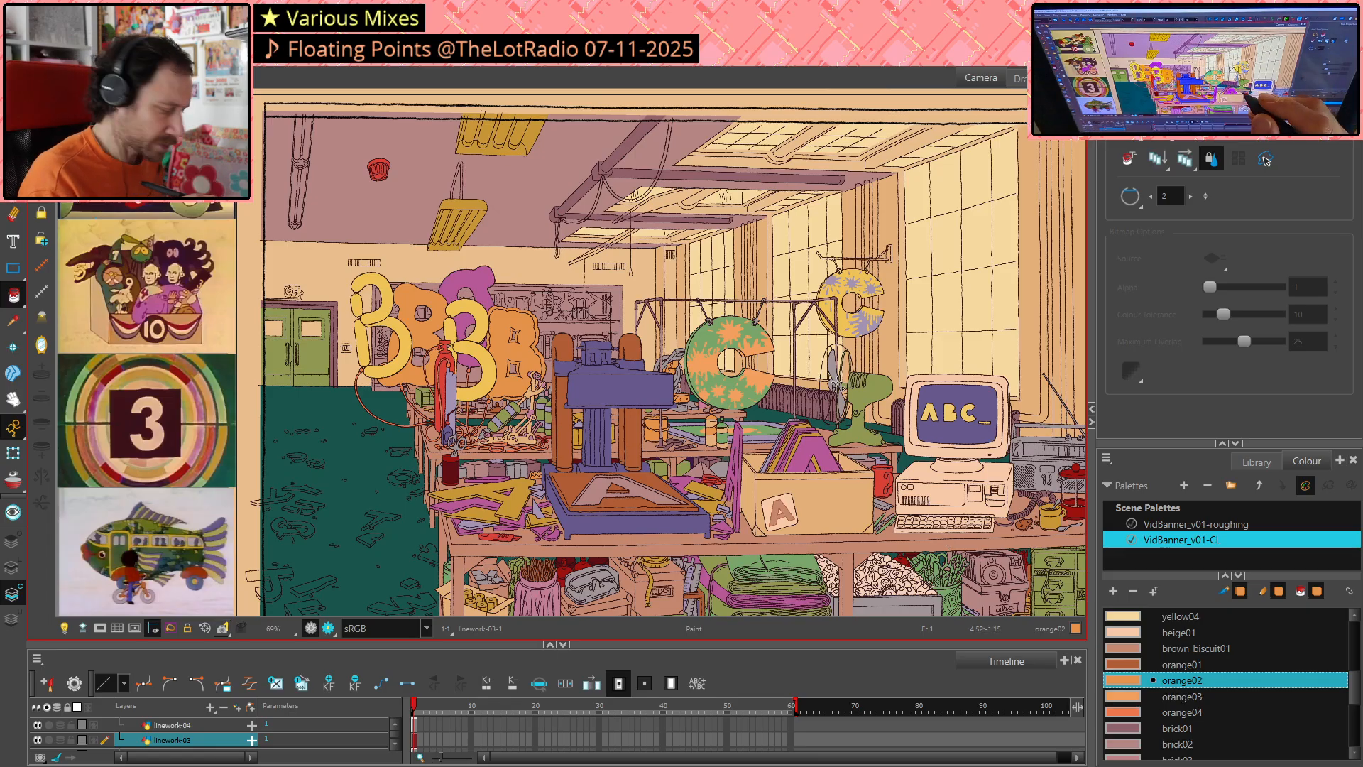
key(d)
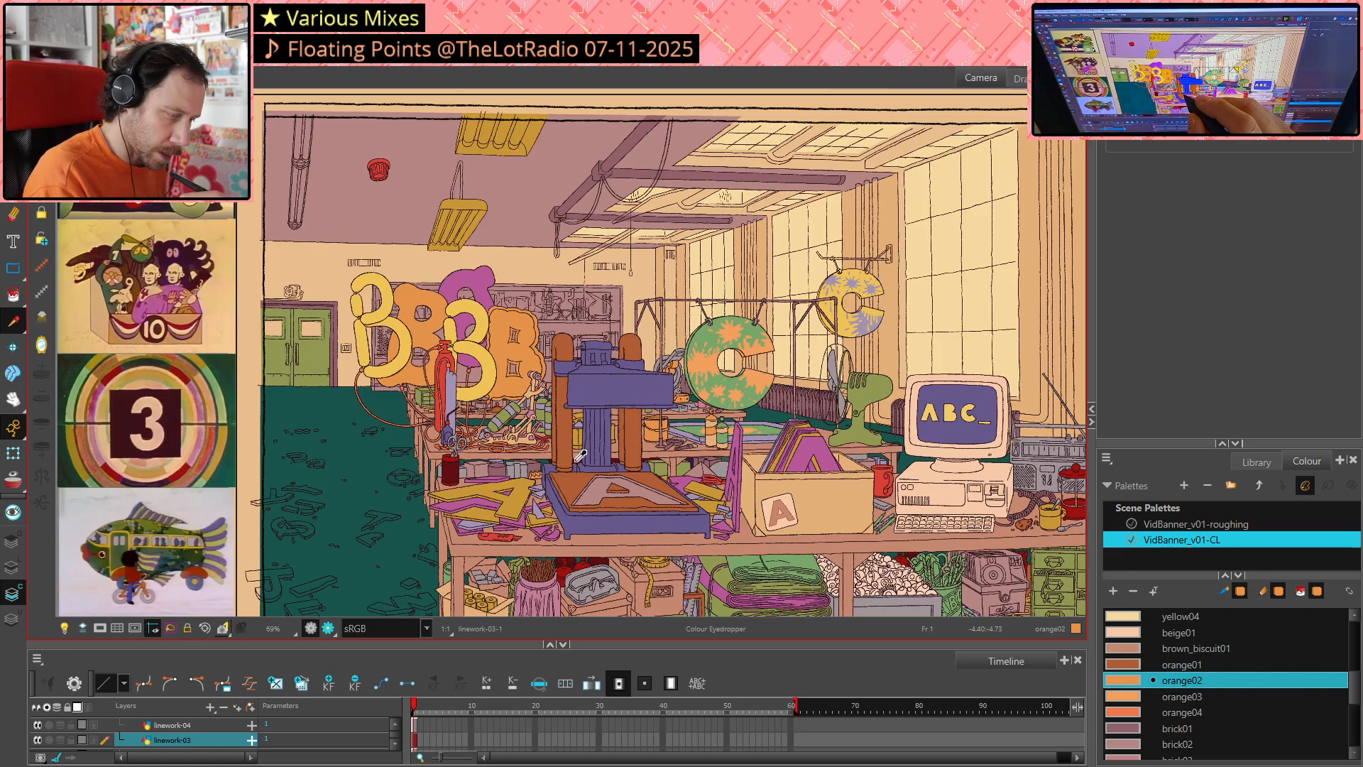
click(722, 461)
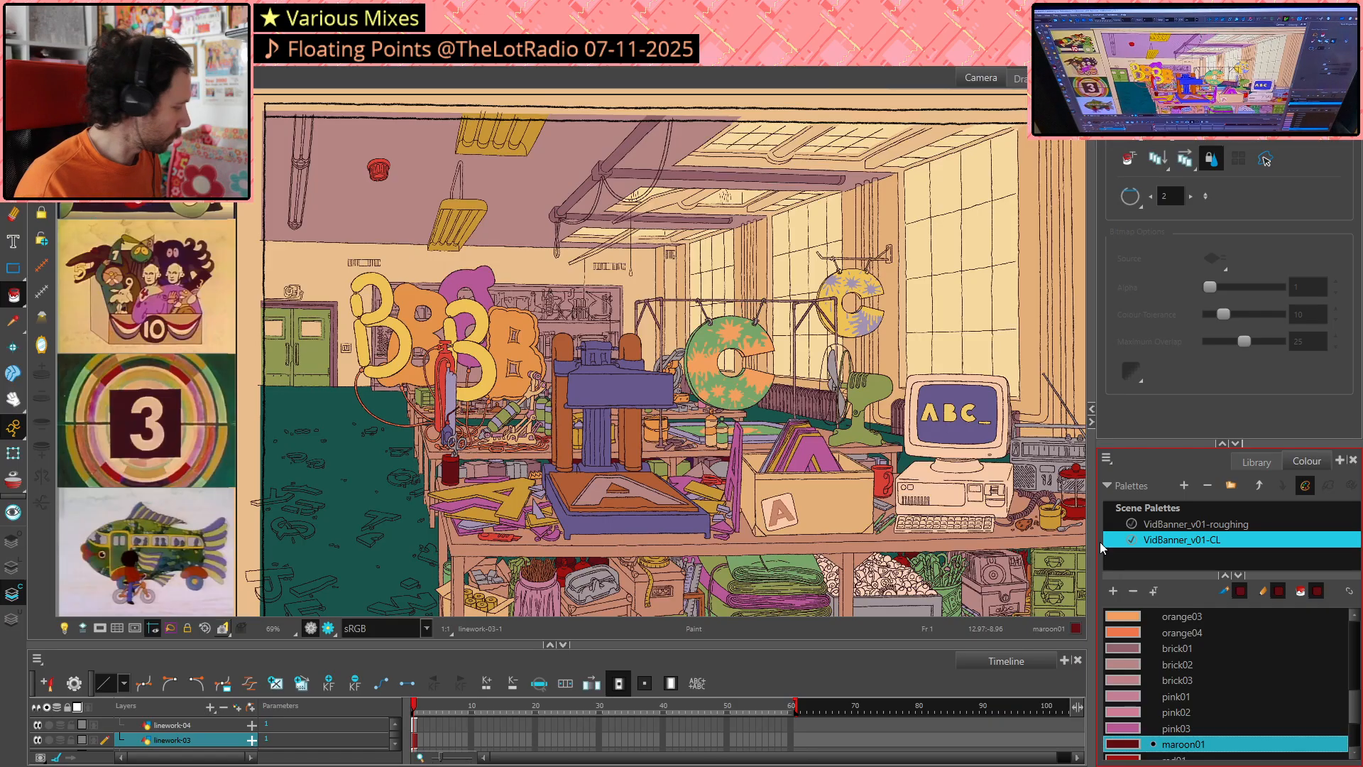
Sample purple01 from the items beneath the rear workbench as the painting colour and return to the Paint tool
key(alt+d)
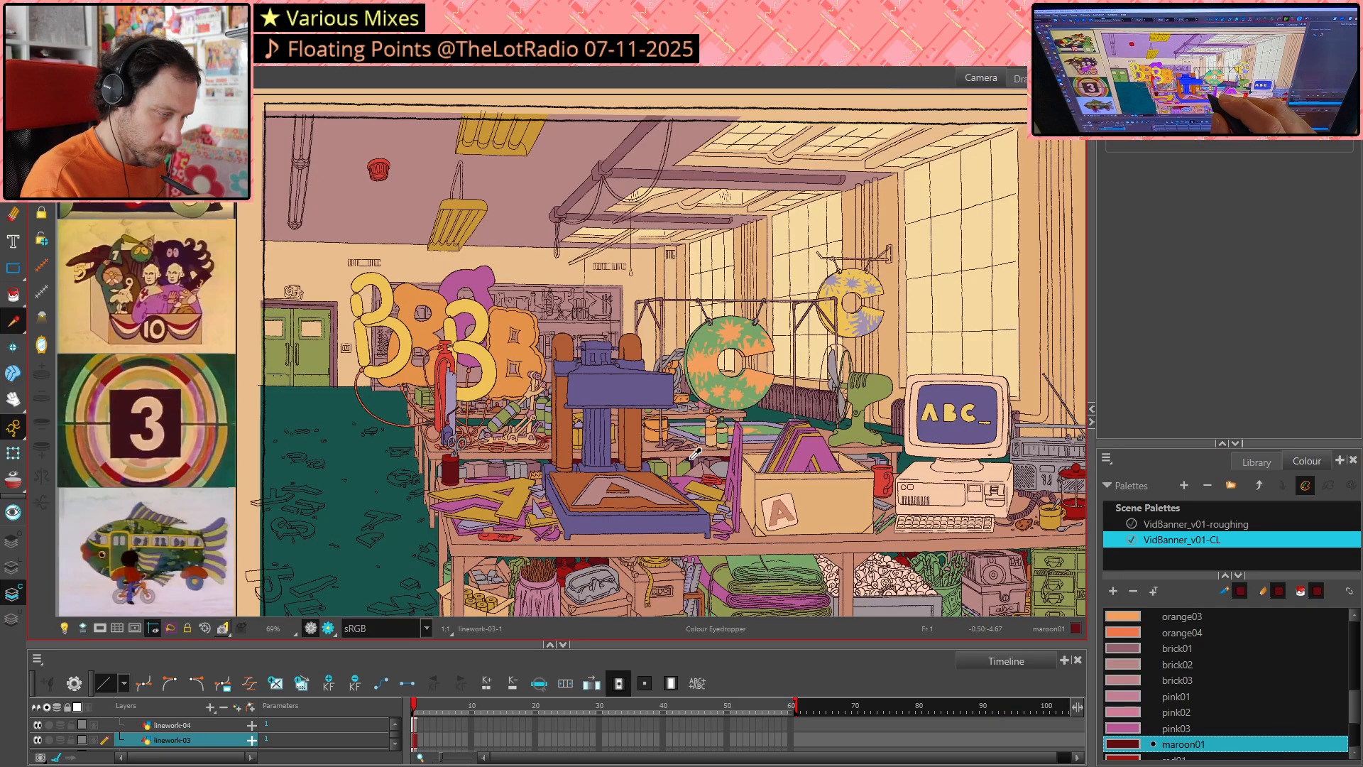
click(716, 462)
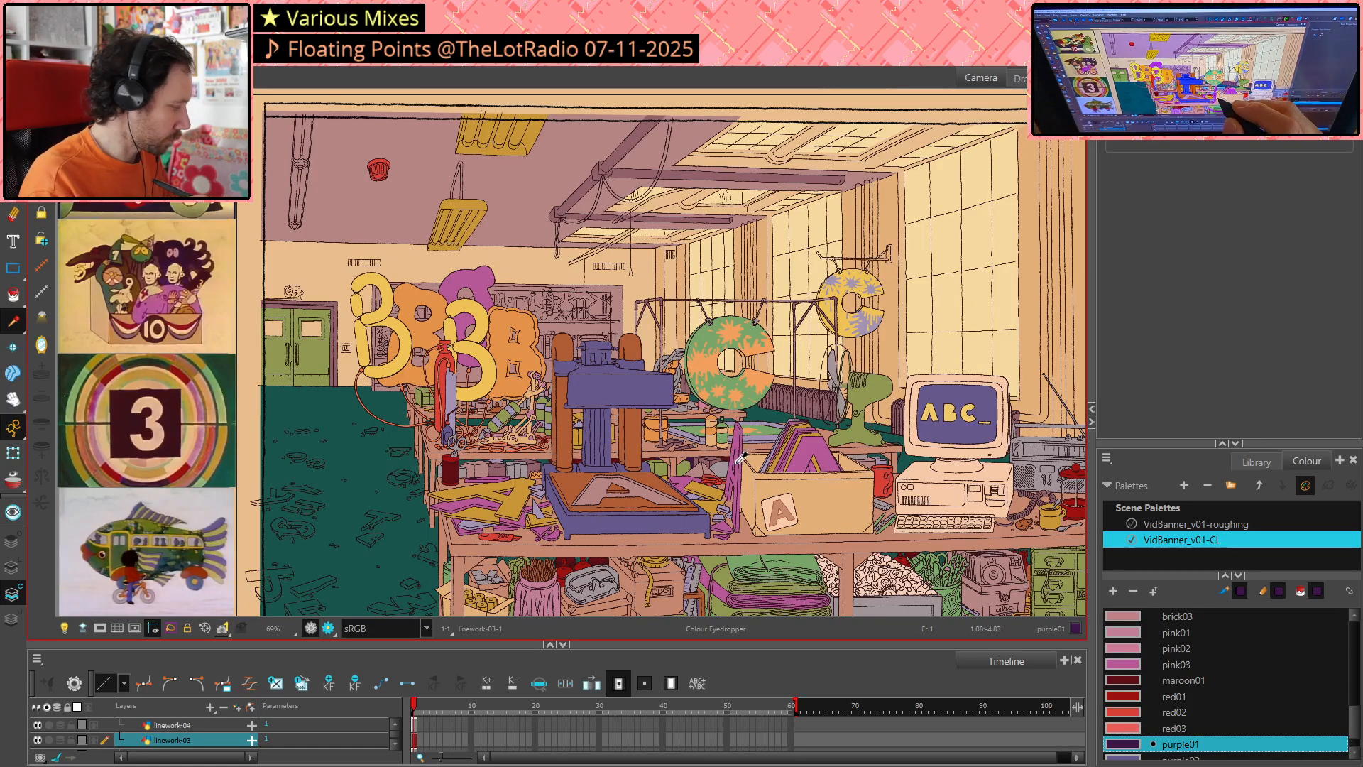
key(alt+i)
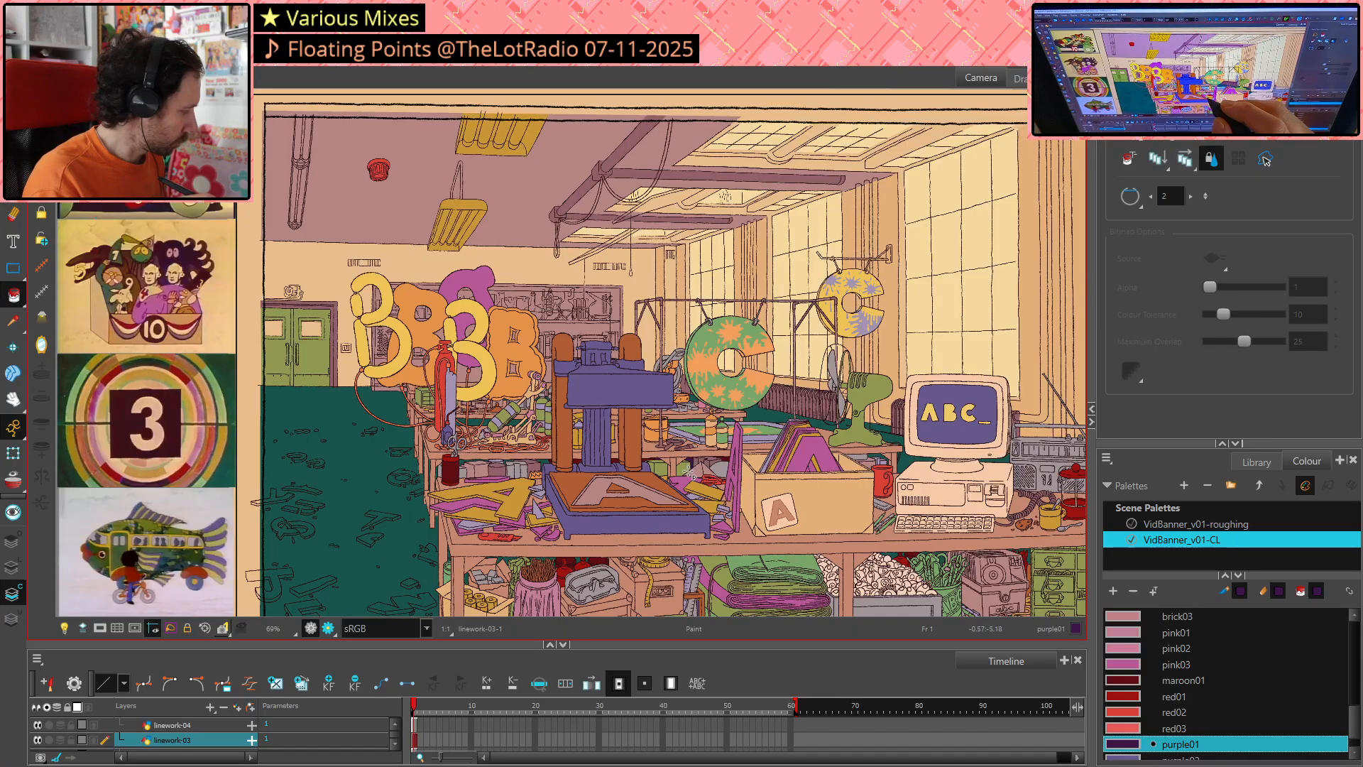
key(alt+d)
key(alt+d)
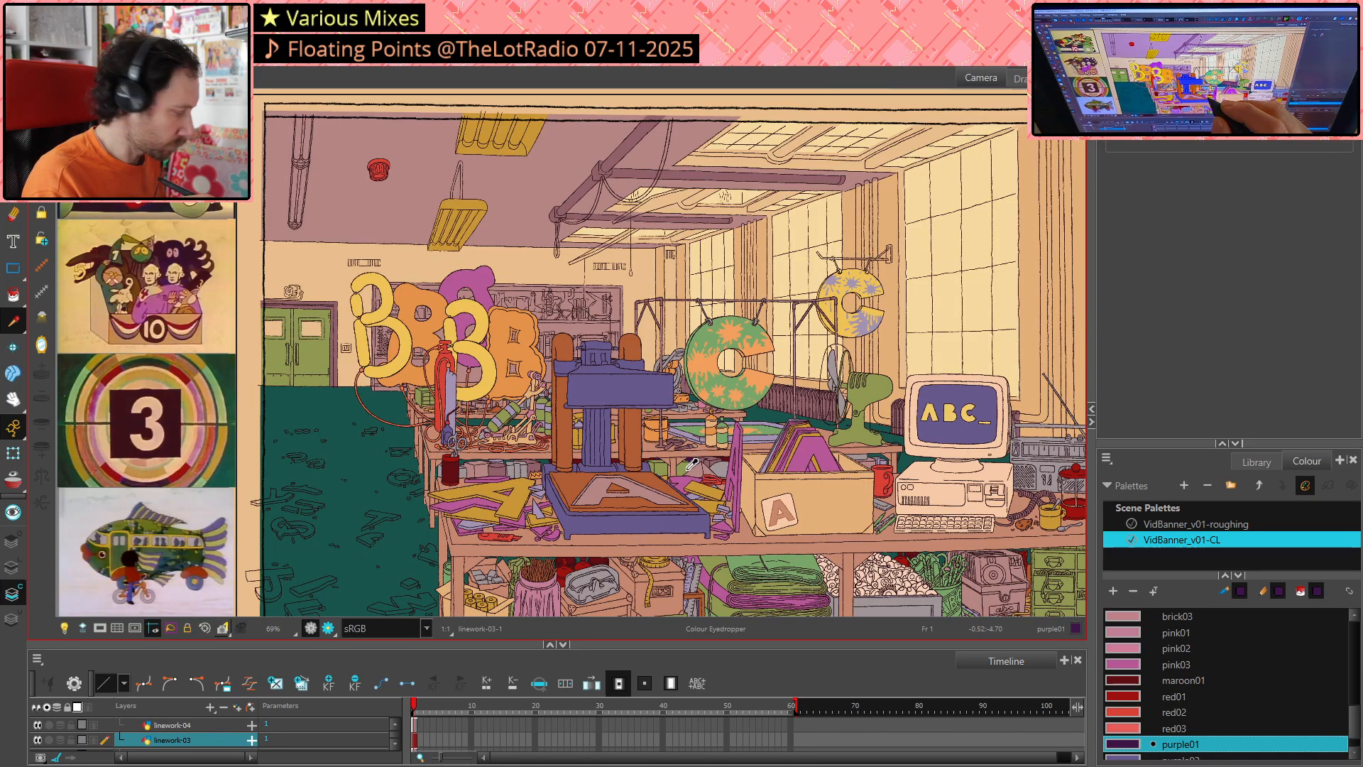
key(alt+i)
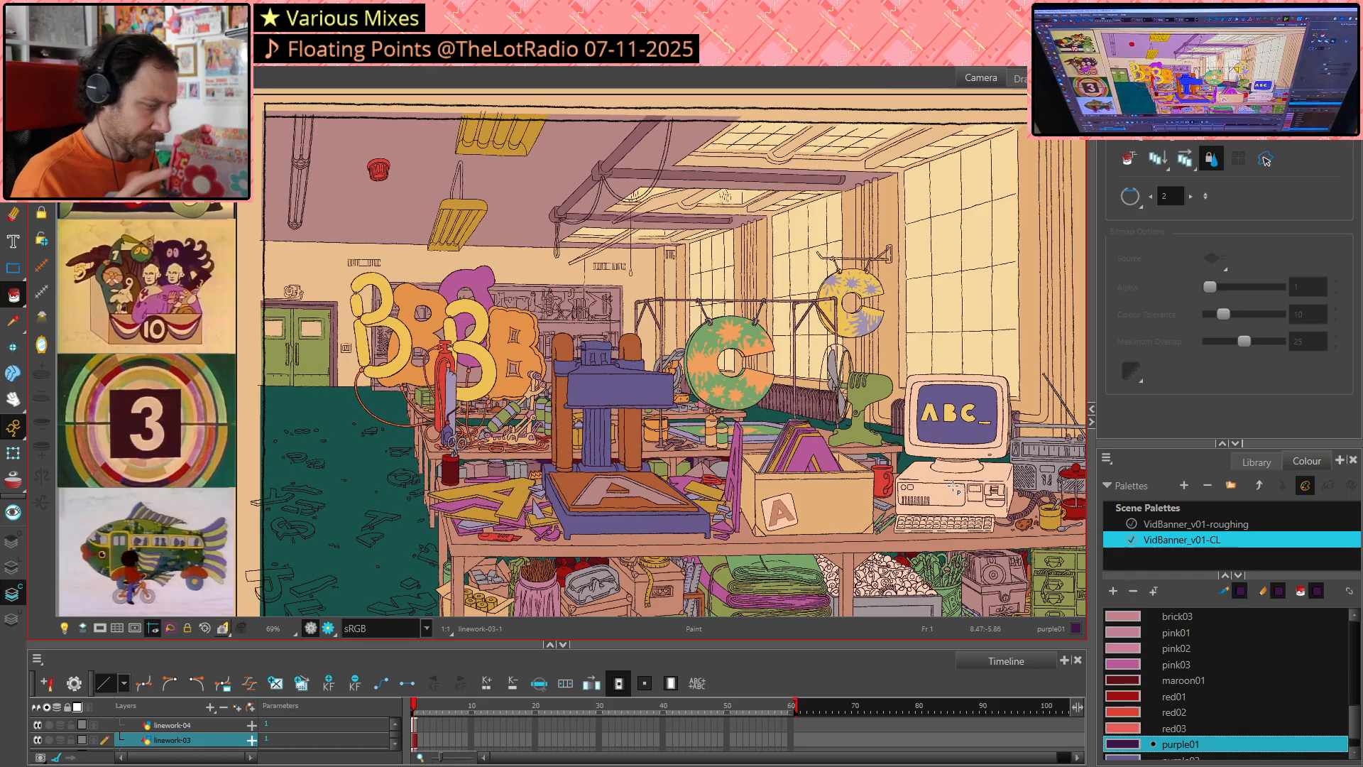
Sample grey01 from the items beneath the rear workbench as the painting colour and return to the Paint tool
key(alt+d)
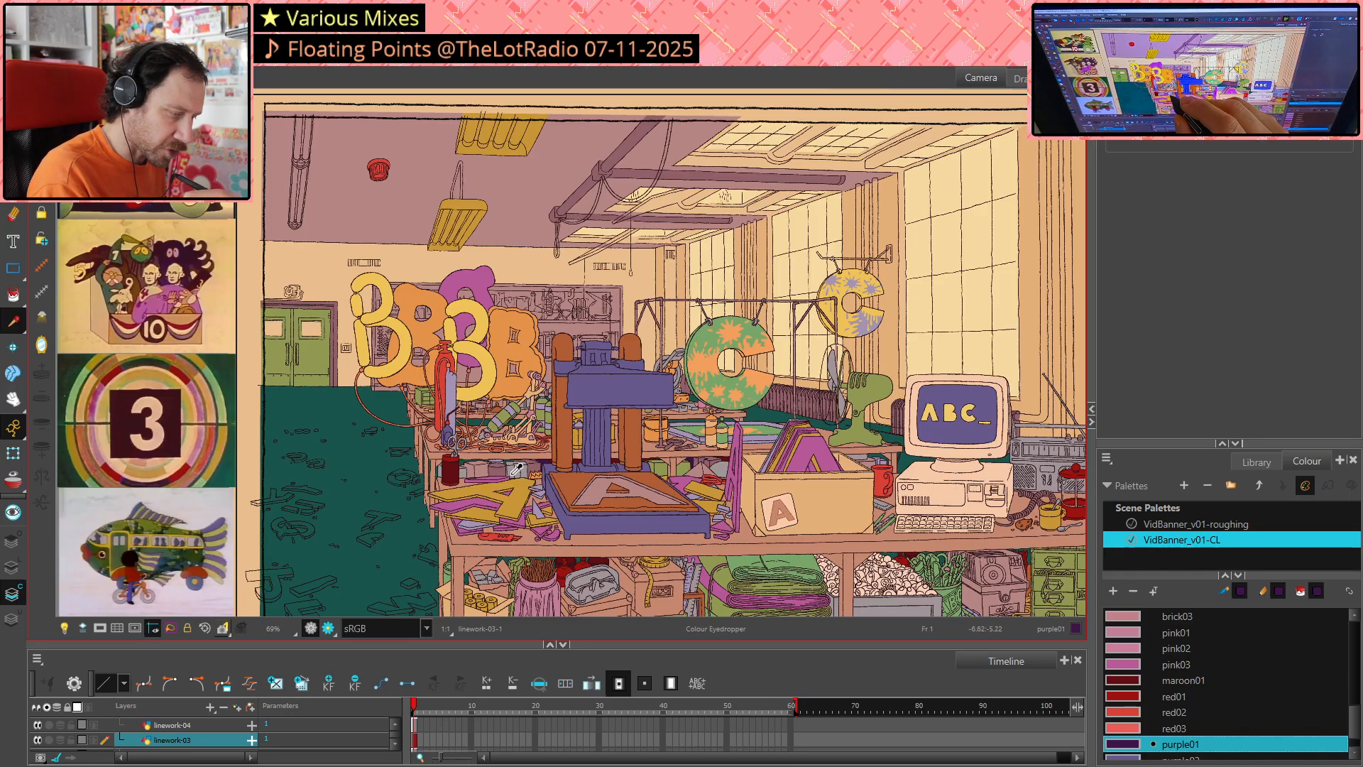
click(661, 469)
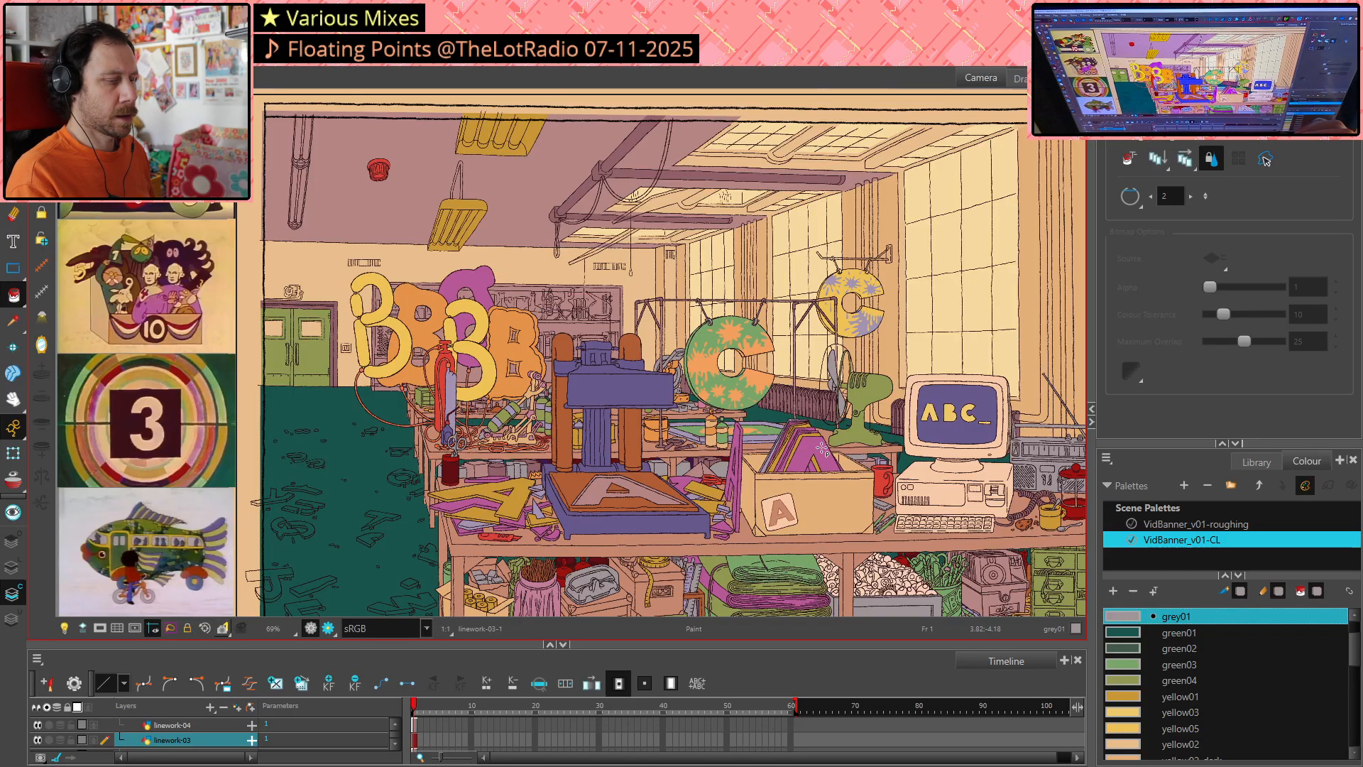
key(alt+i)
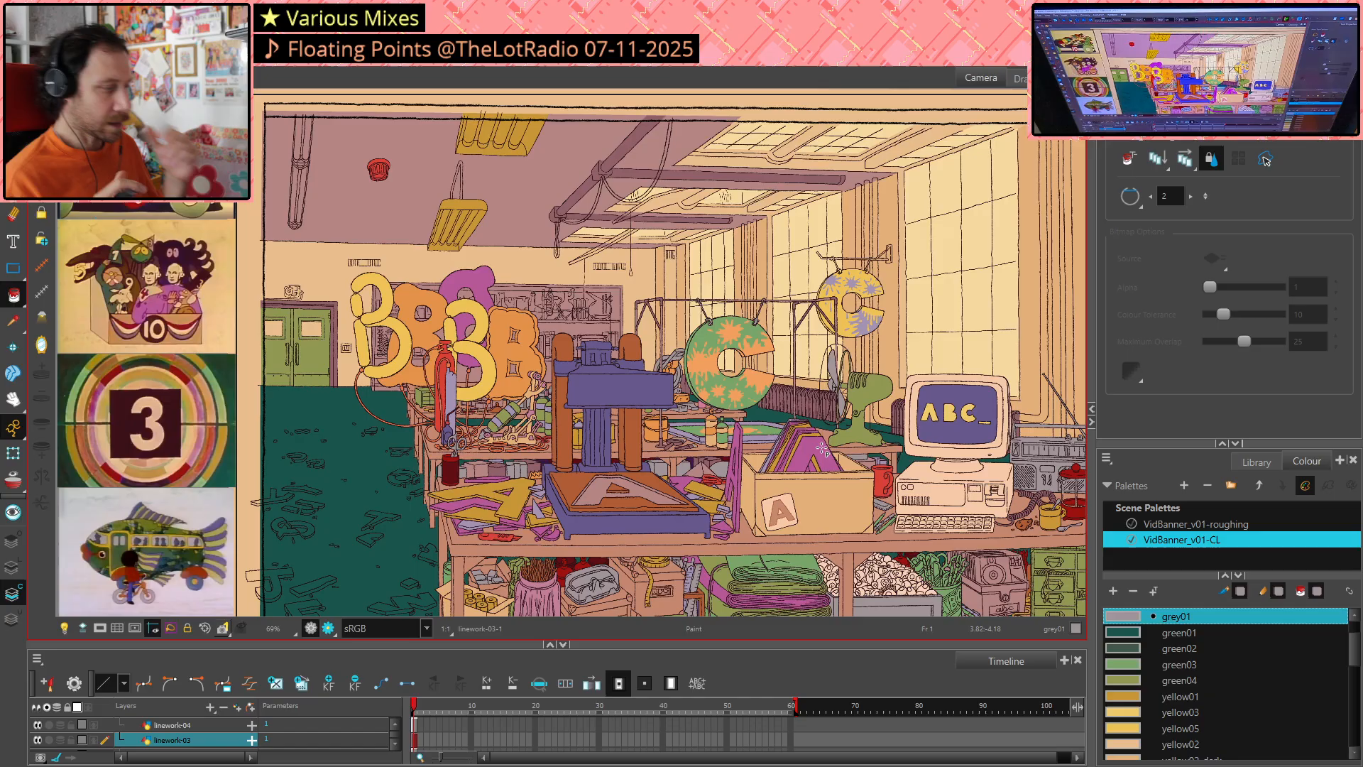
Sample brick02 from a box beneath the rear workbench as the painting colour and return to the Paint tool
key(alt+d)
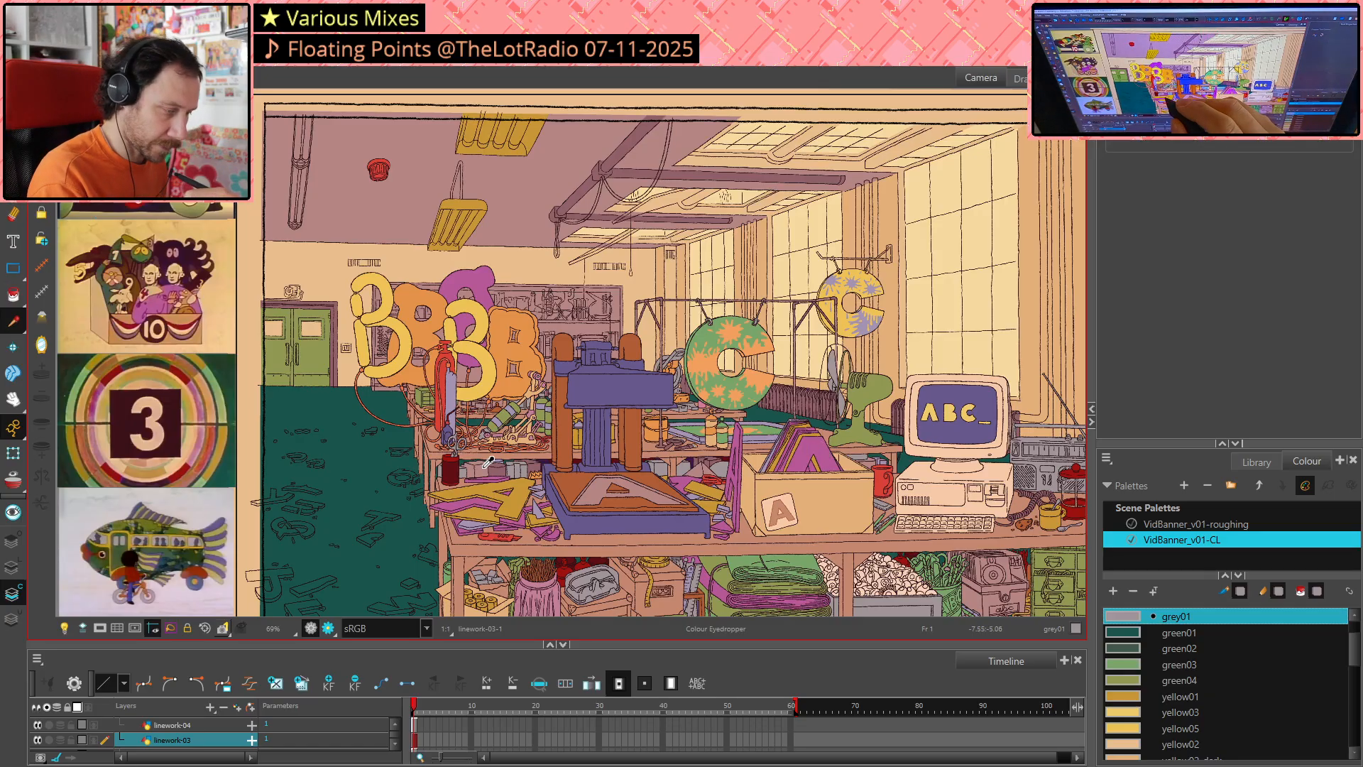
click(550, 478)
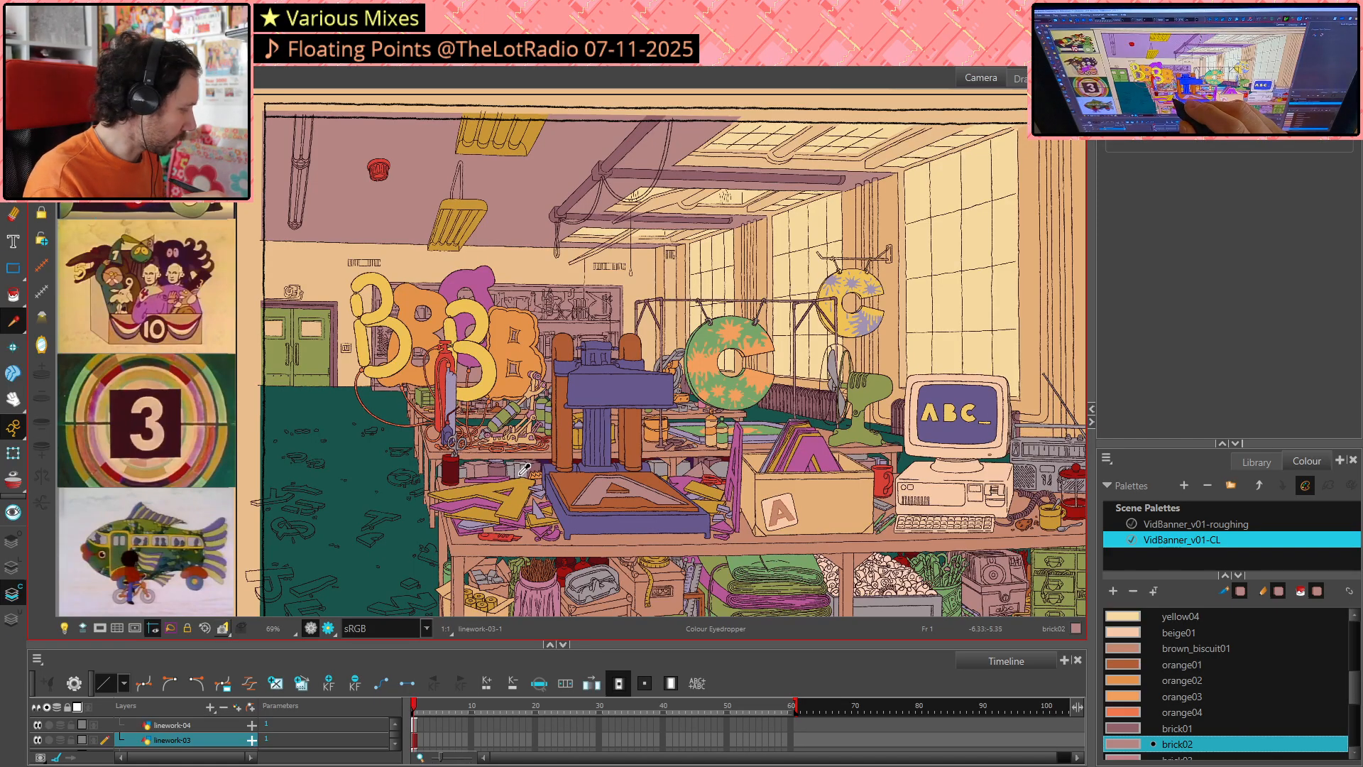
key(alt+i)
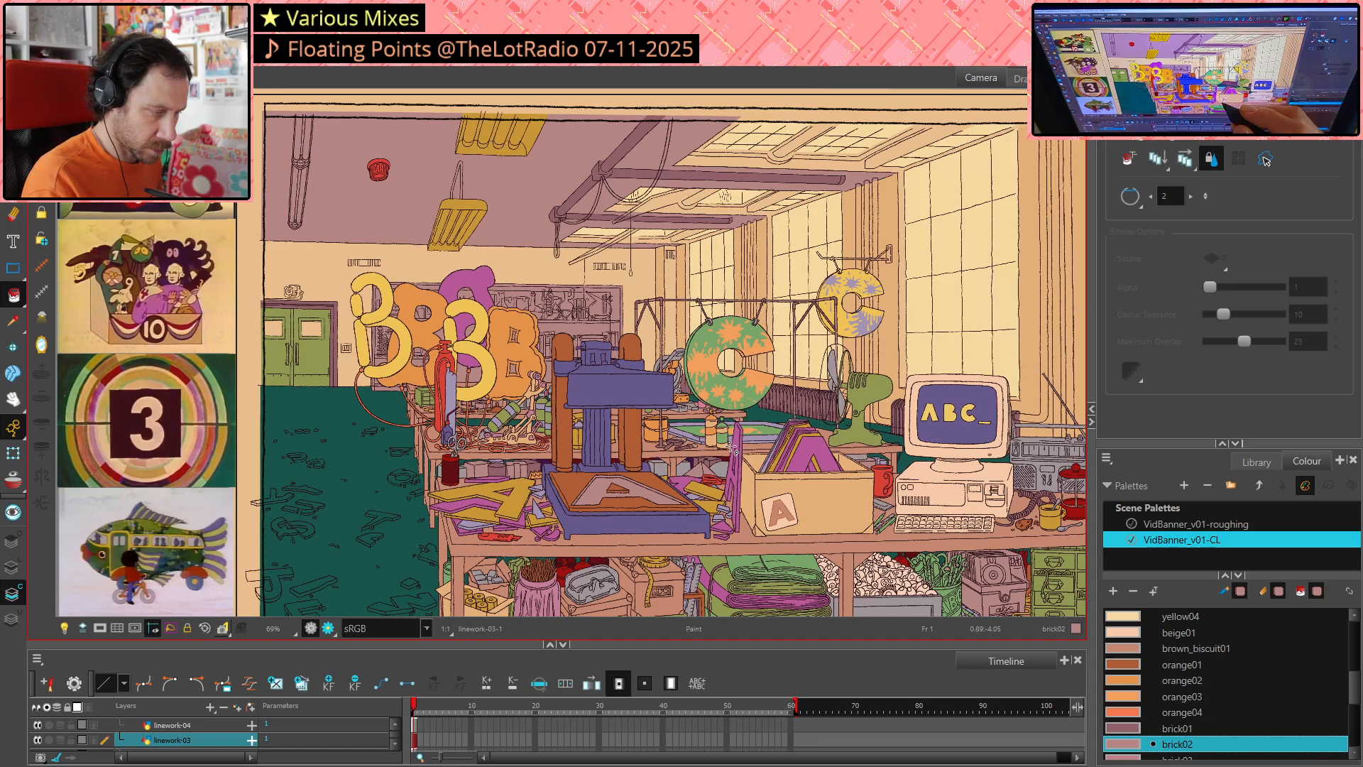
Switch the painting colour to brick01 by sampling it from the artwork and return to the Paint tool
key(alt+d)
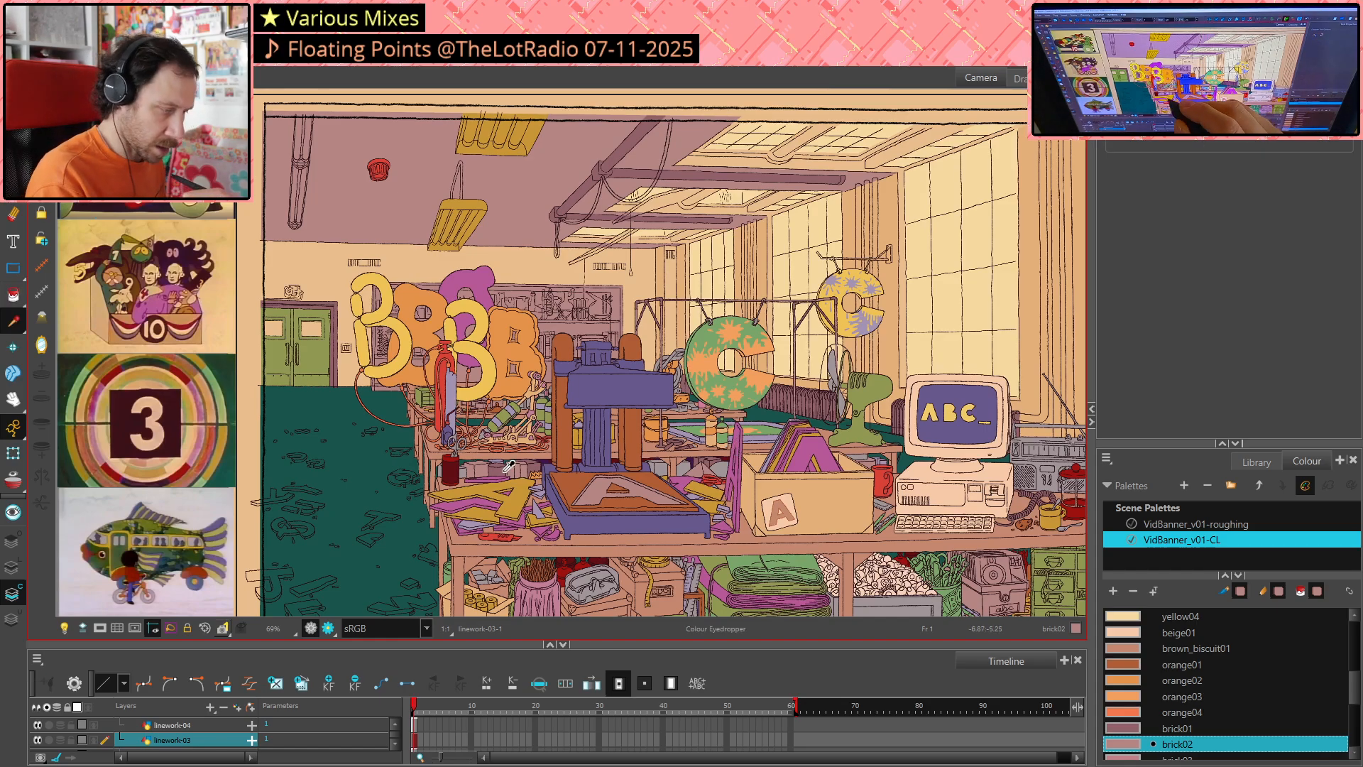
click(703, 453)
key(alt+i)
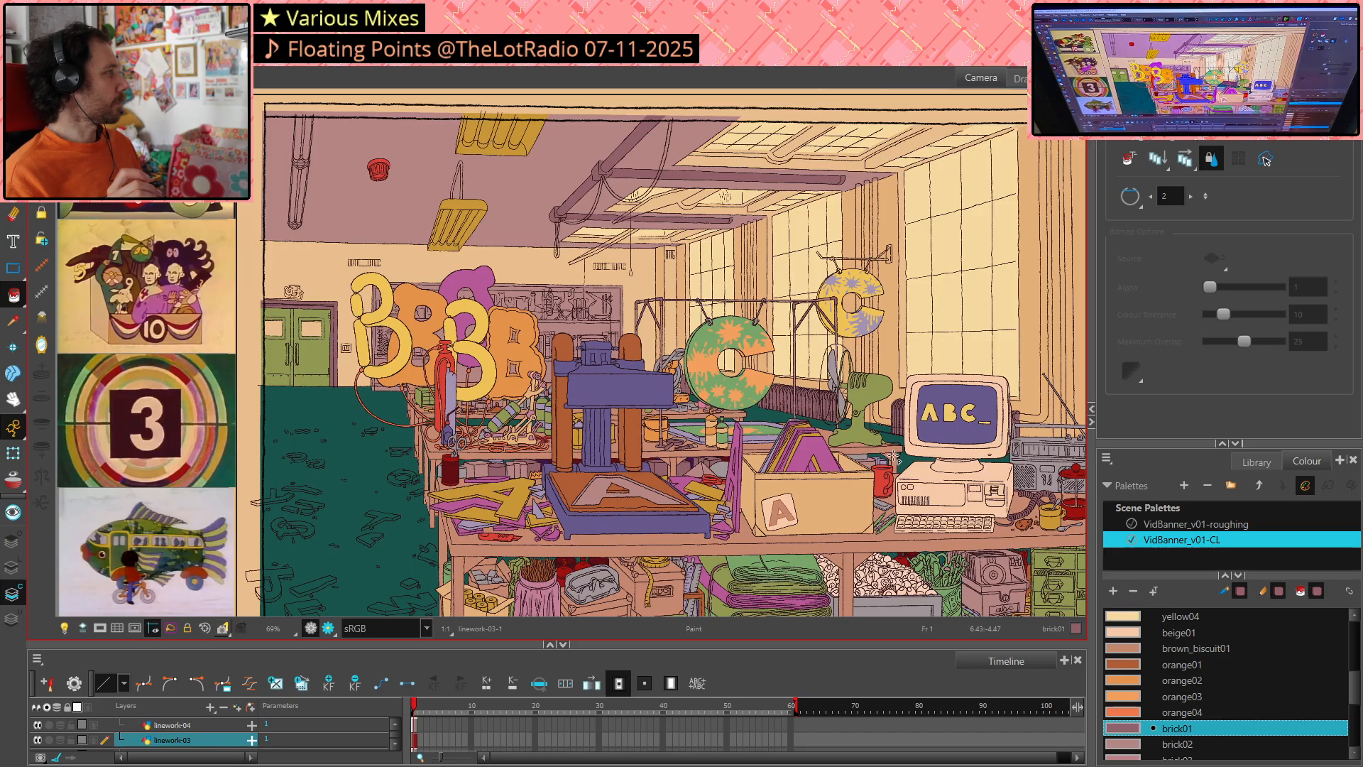
key(ctrl)
key(ctrl)
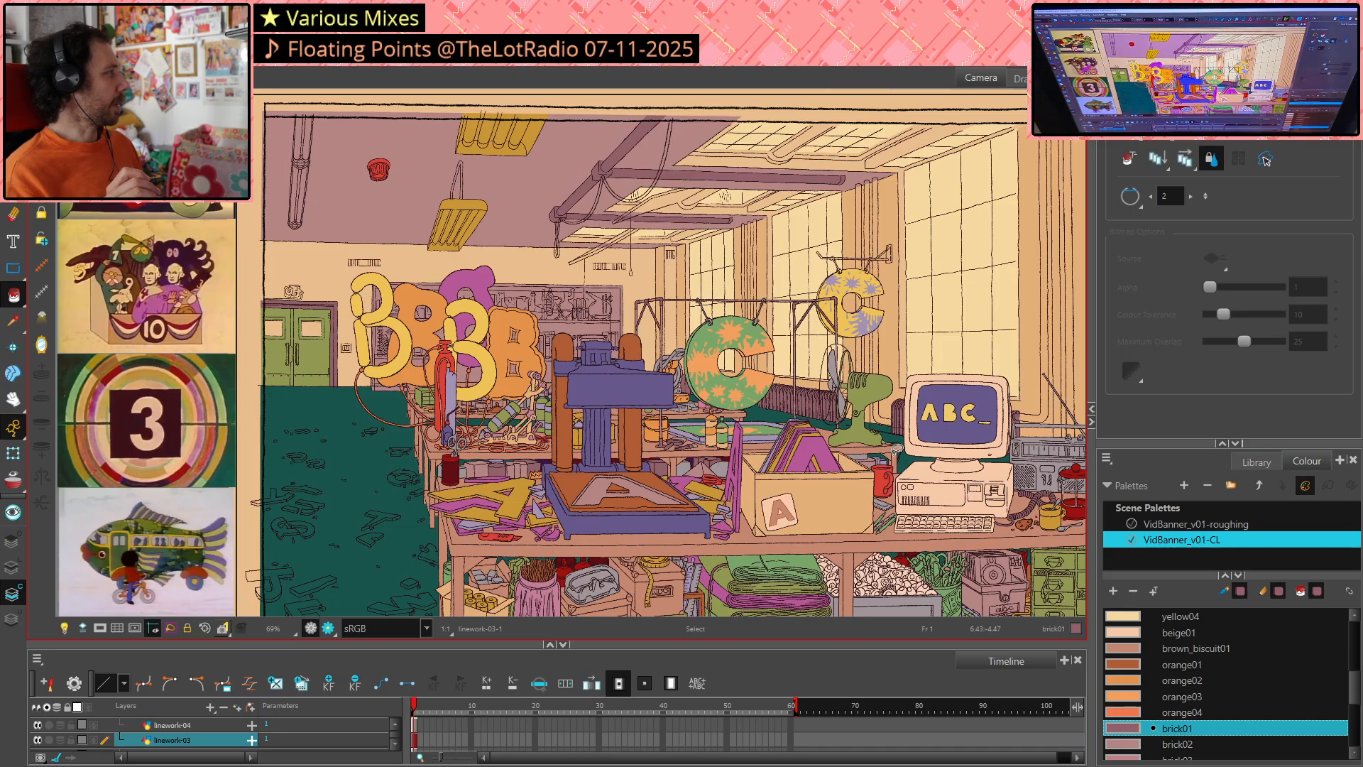
key(ctrl)
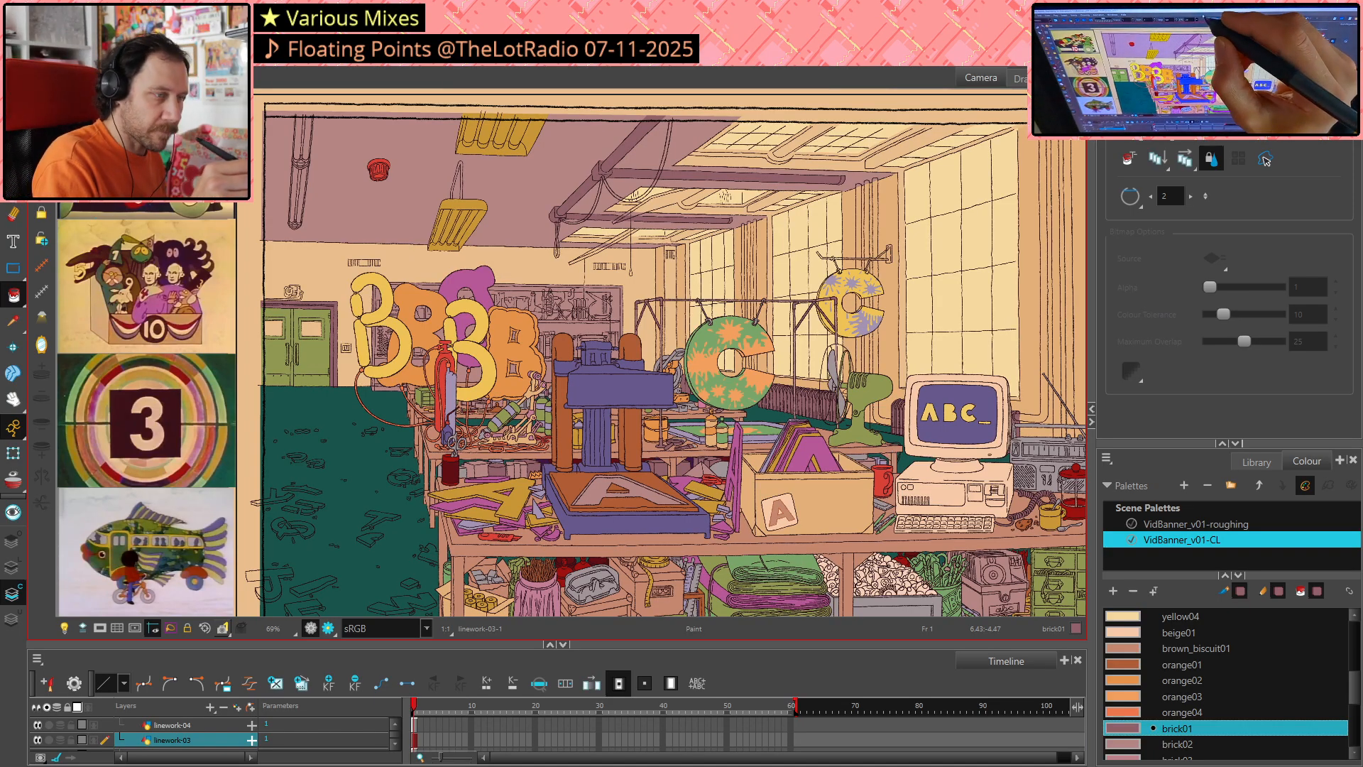
Show the strokes and cut away the workbench-coloured fill in the gap between the press's central column and the orange bucket
scroll(980, 220, up, 10)
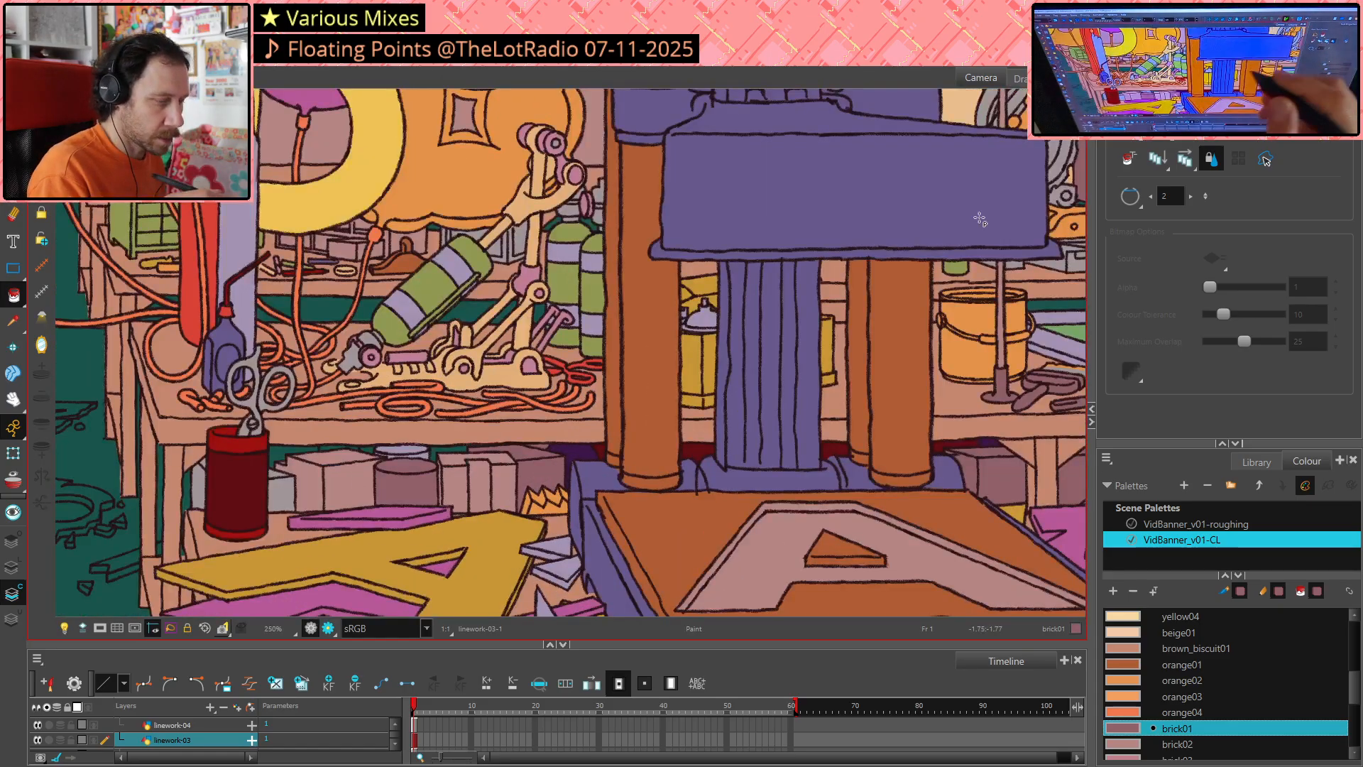
scroll(980, 220, down, 2)
mouse_move(653, 430)
mouse_down()
mouse_move(531, 493)
mouse_move(412, 525)
mouse_move(360, 592)
mouse_up()
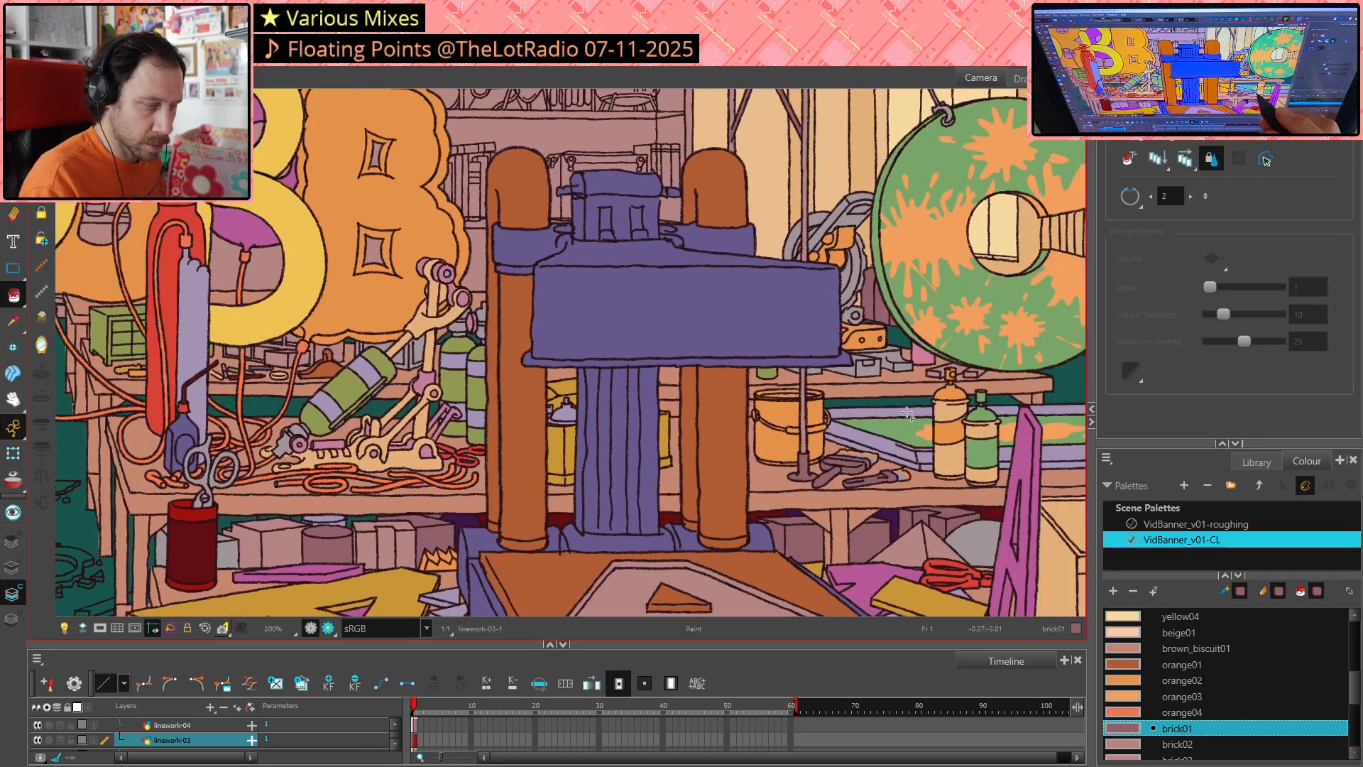
scroll(666, 423, up, 3)
mouse_move(686, 422)
mouse_down()
mouse_move(718, 429)
mouse_move(639, 438)
mouse_up()
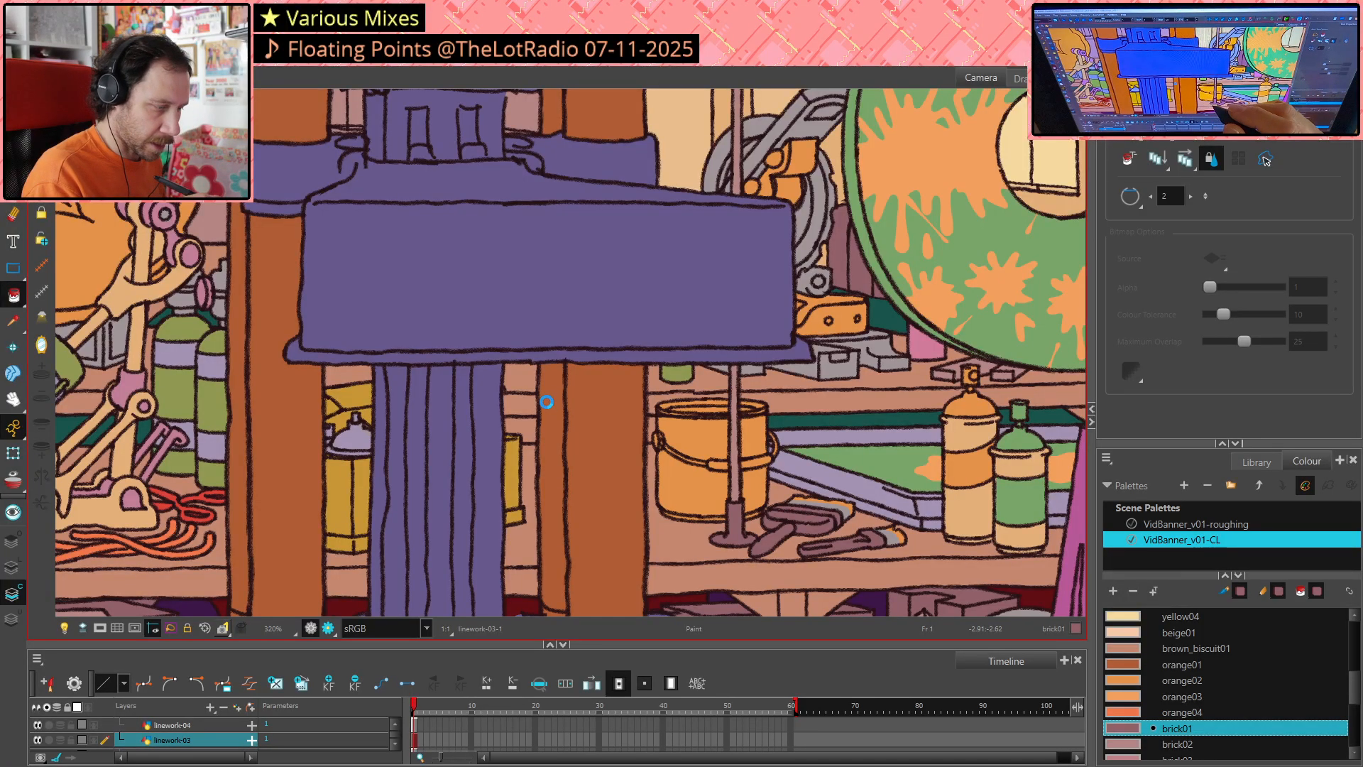
key(alt+q)
scroll(680, 395, up, 2)
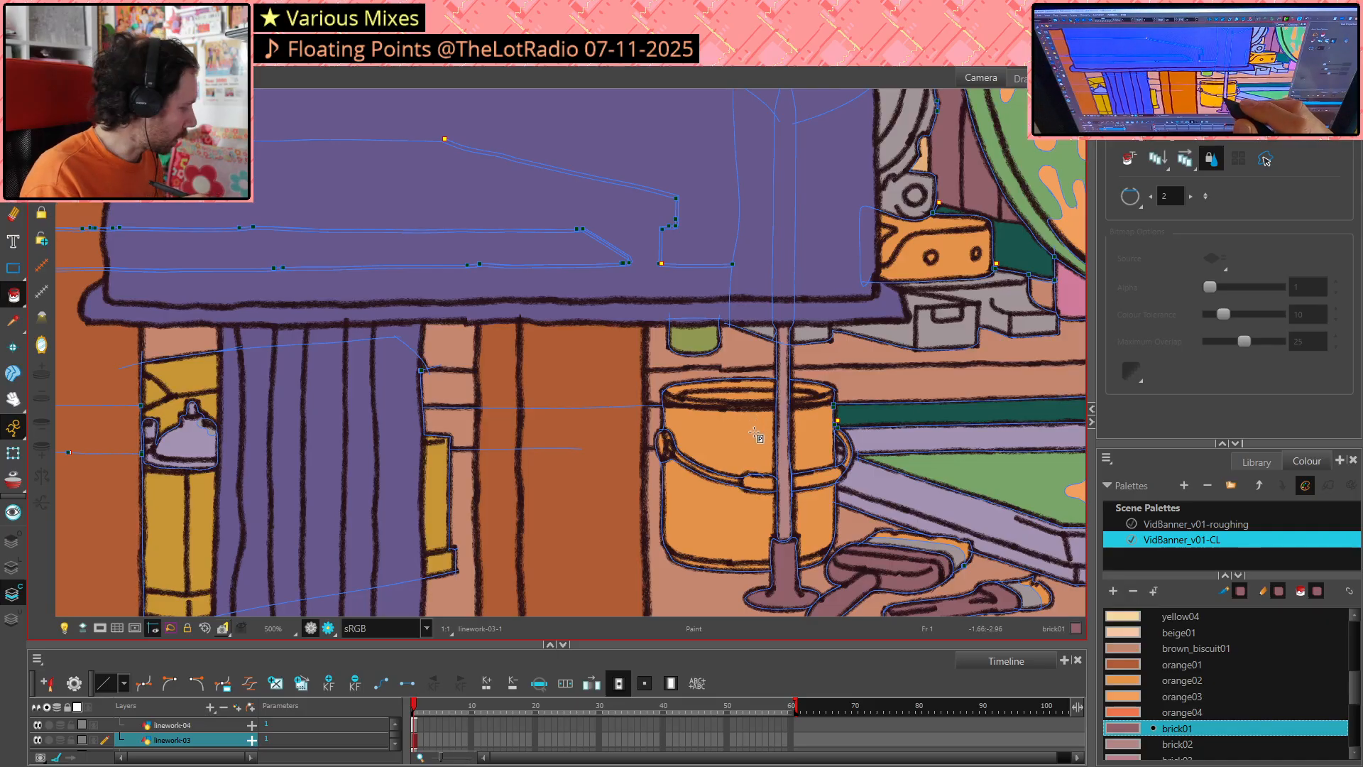
key(alt+4)
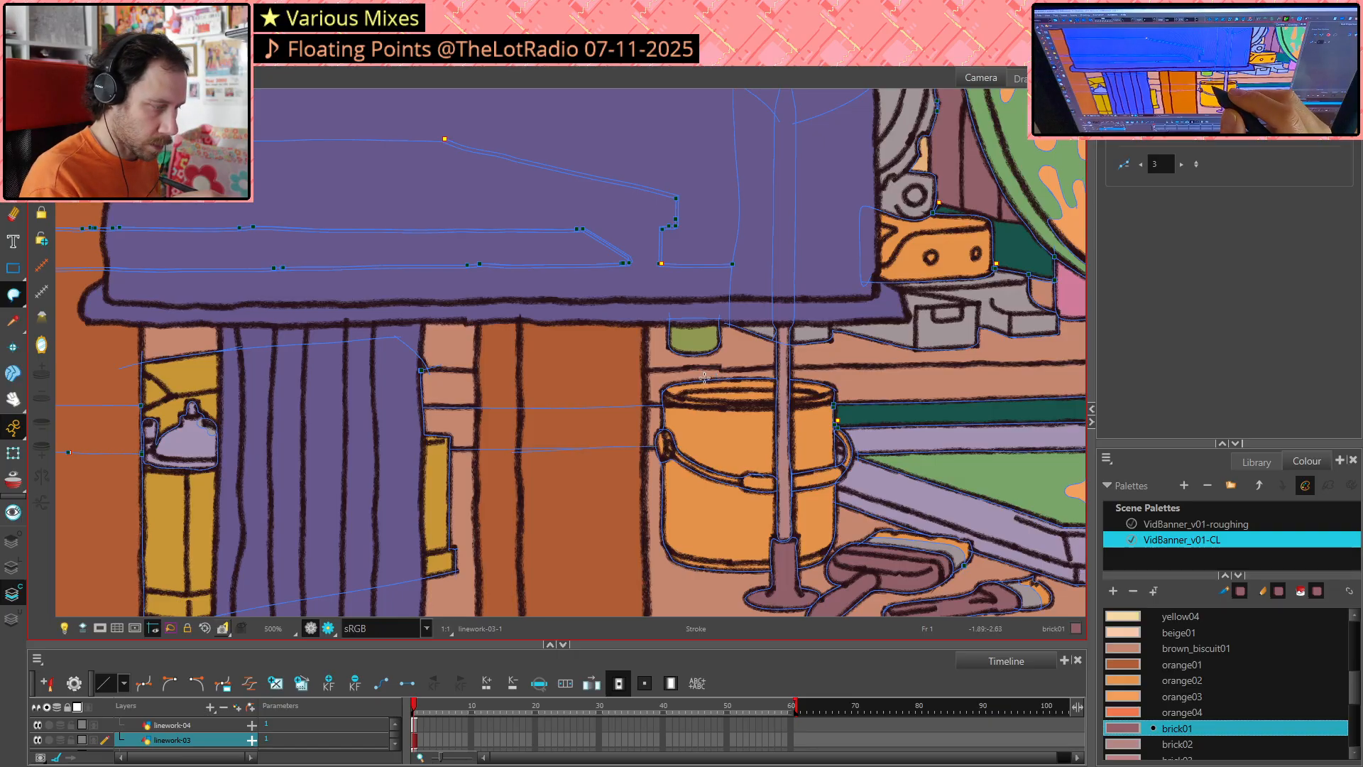
key(alt+t)
click(645, 420)
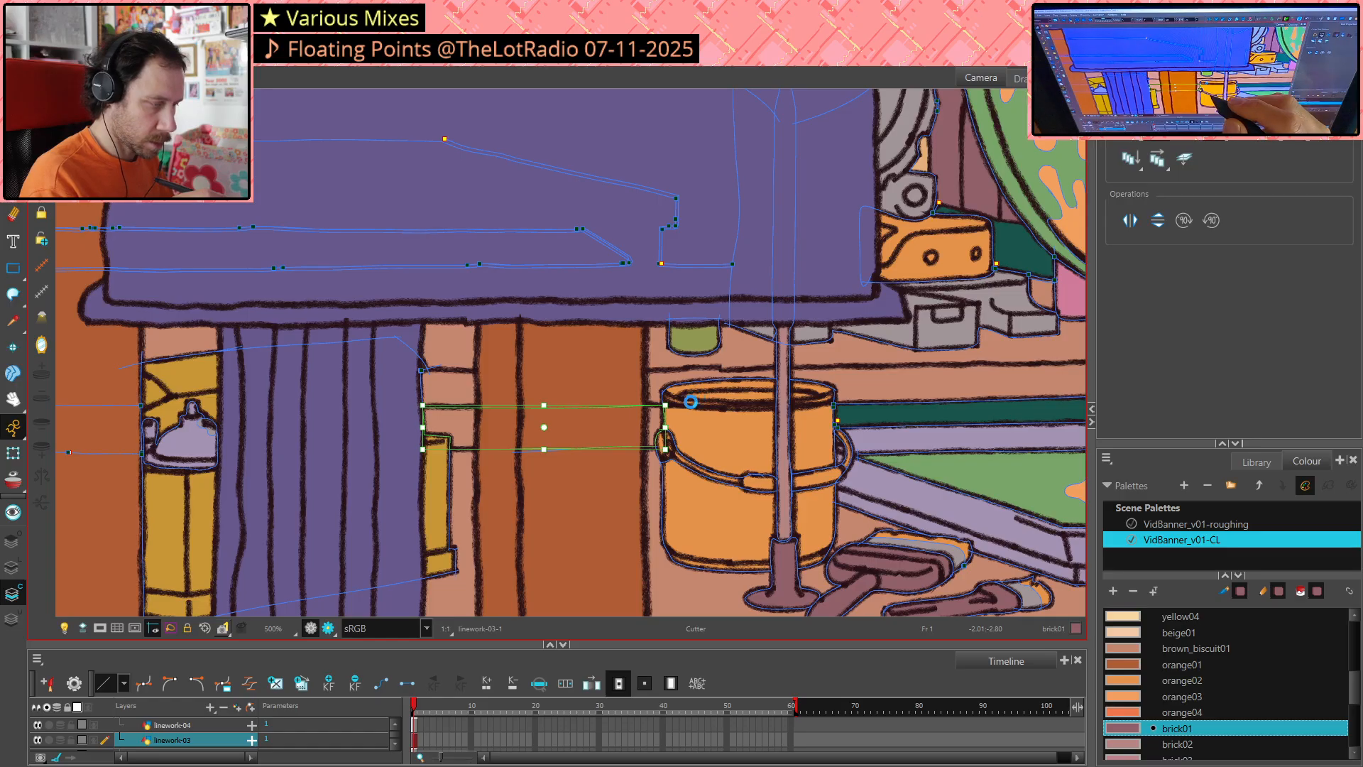
key(Delete)
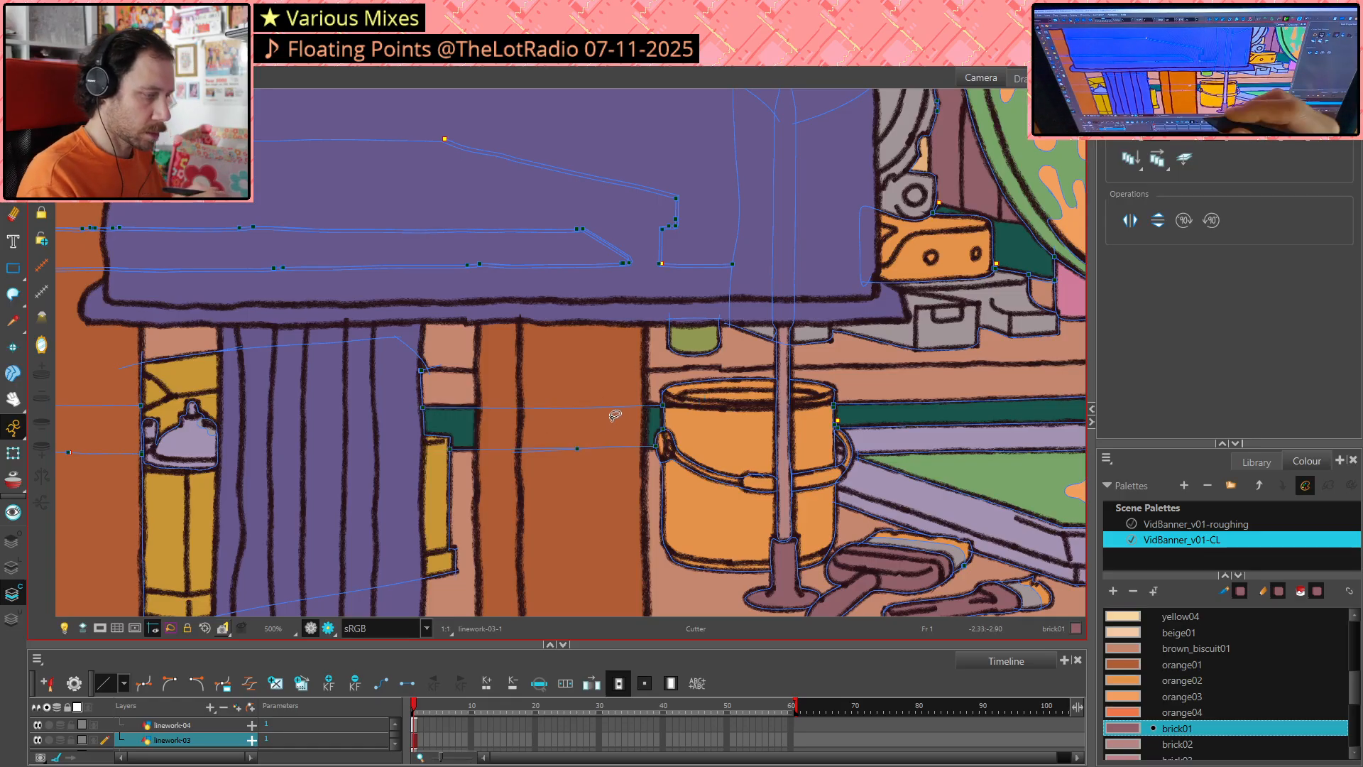
key(shift+m)
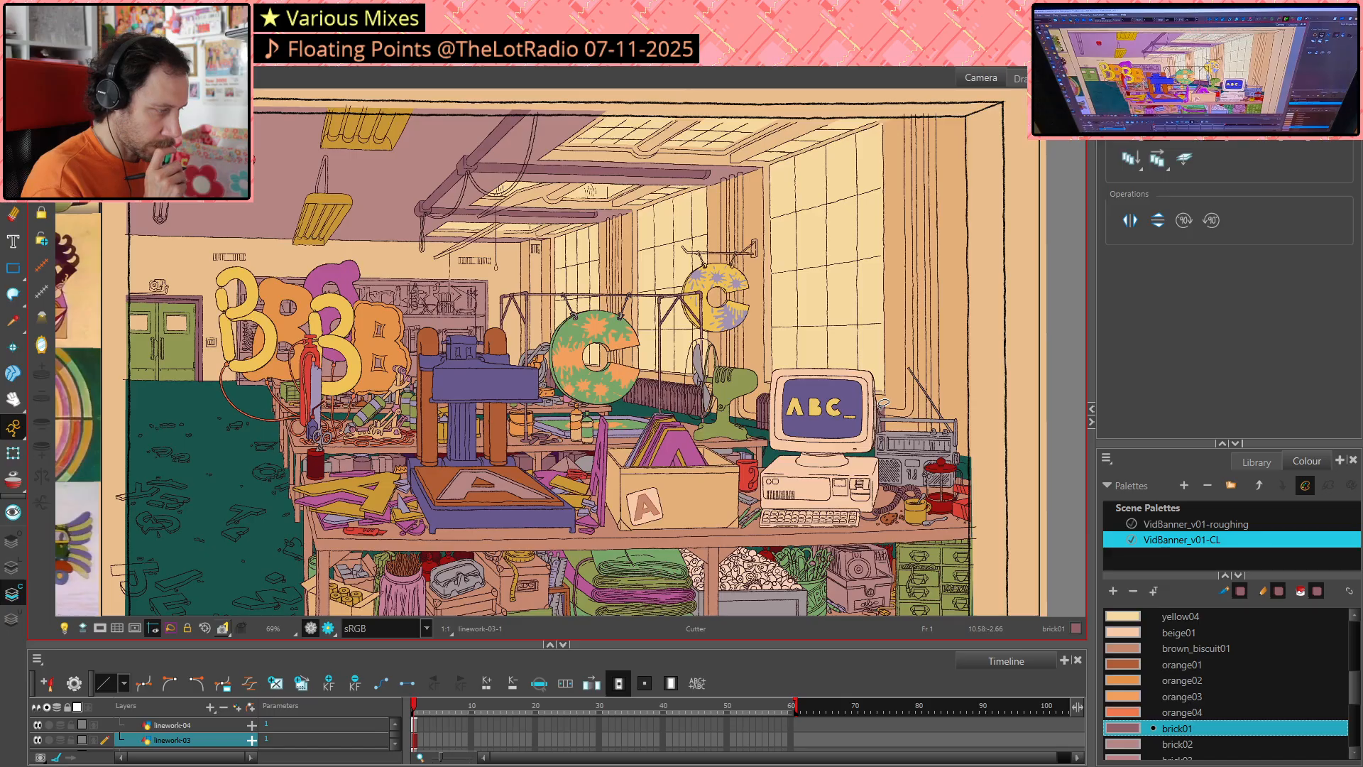
click(26, 568)
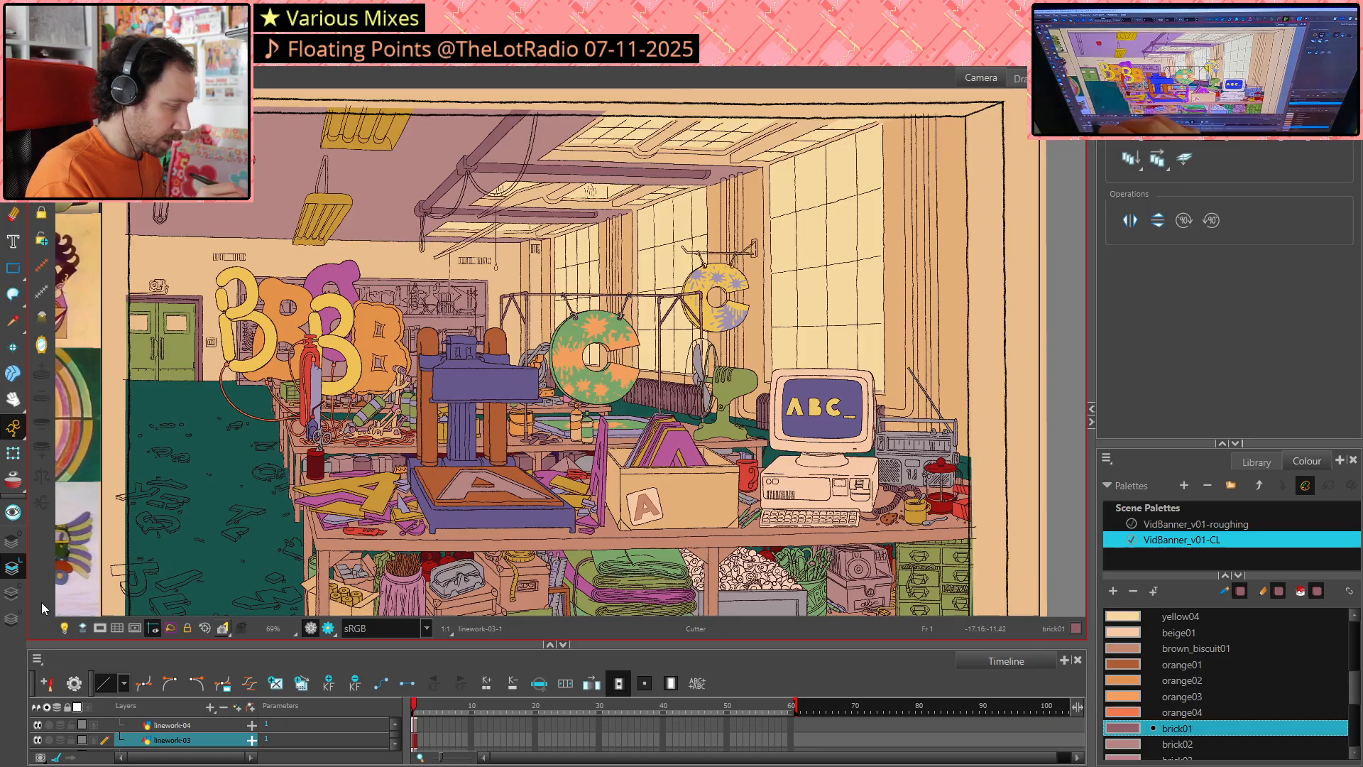
click(13, 593)
Select the fills of the boxes and jagged orange scrap beneath the rear workbench, move them up over the tabletop and delete them
scroll(348, 490, up, 5)
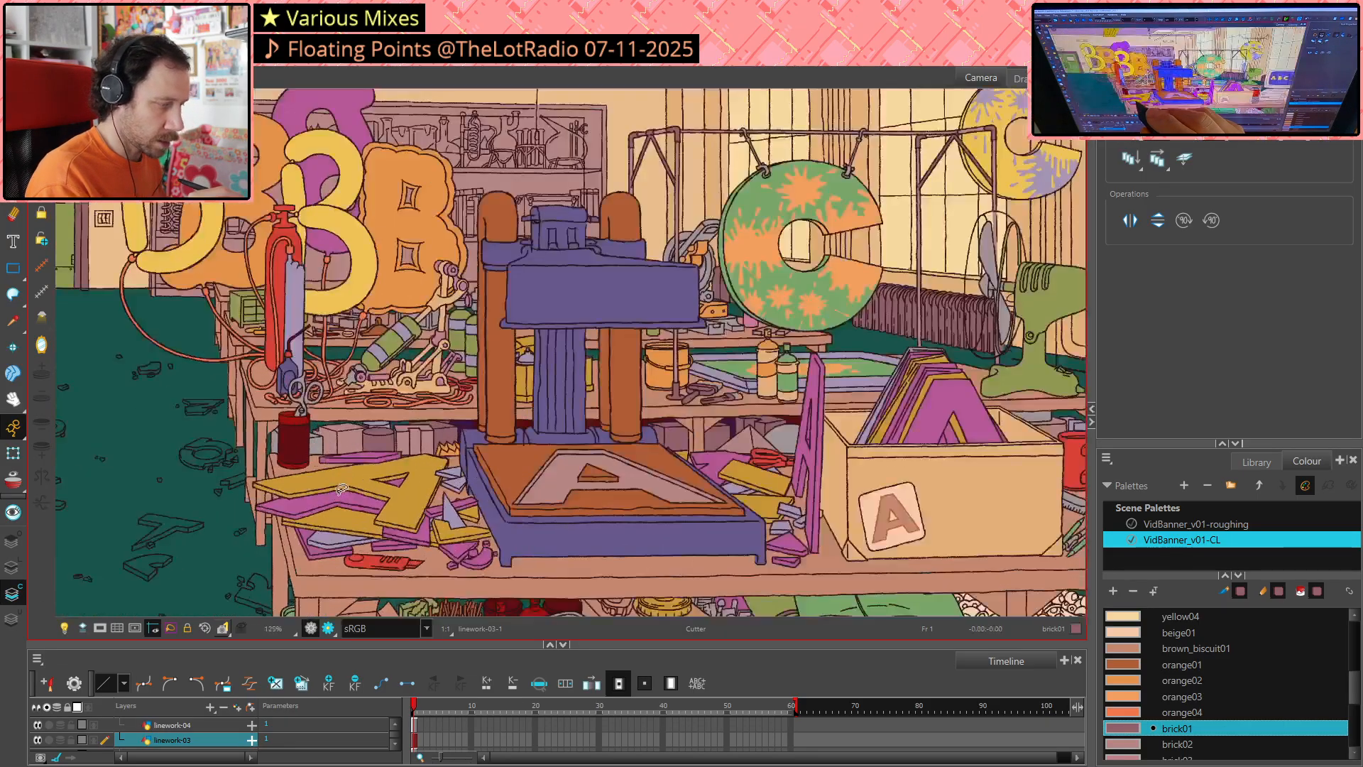
scroll(726, 455, up, 1)
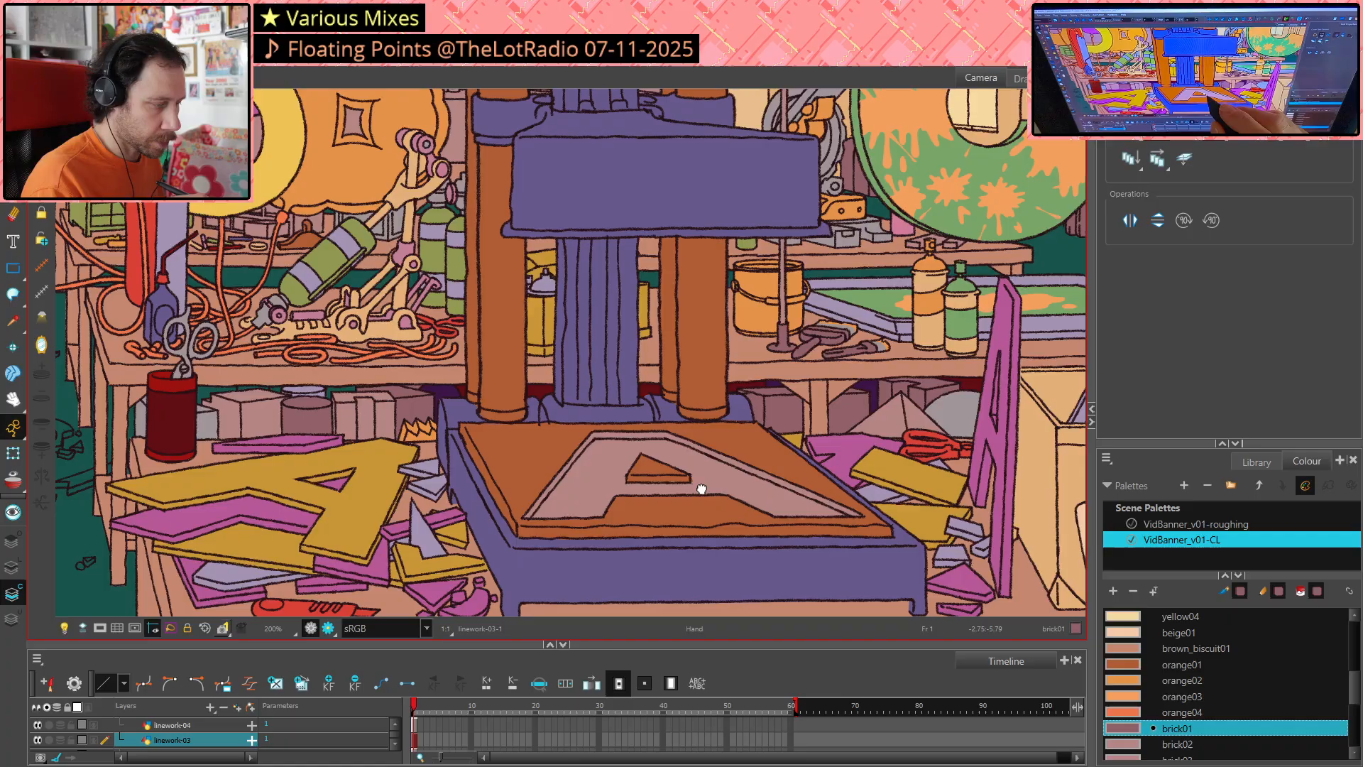
drag(675, 450, 708, 488)
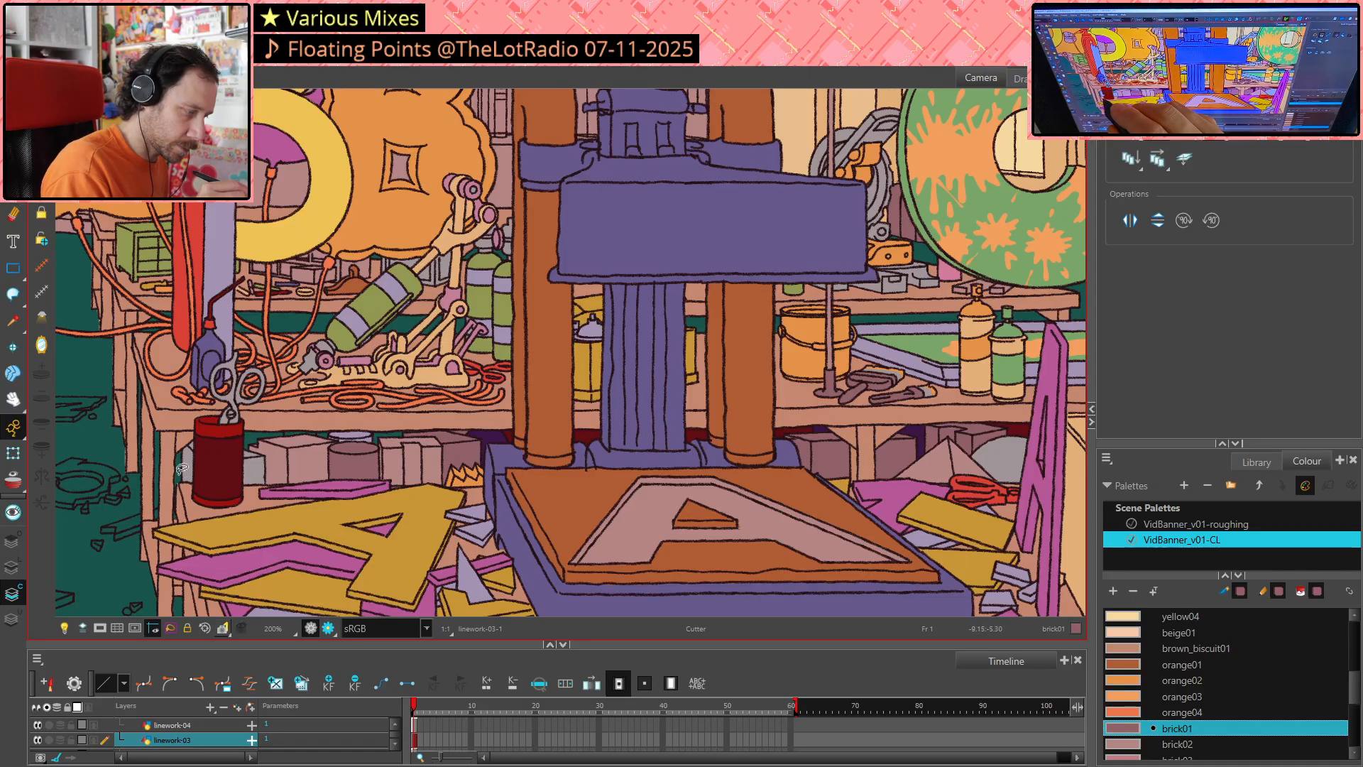
drag(184, 483, 380, 461)
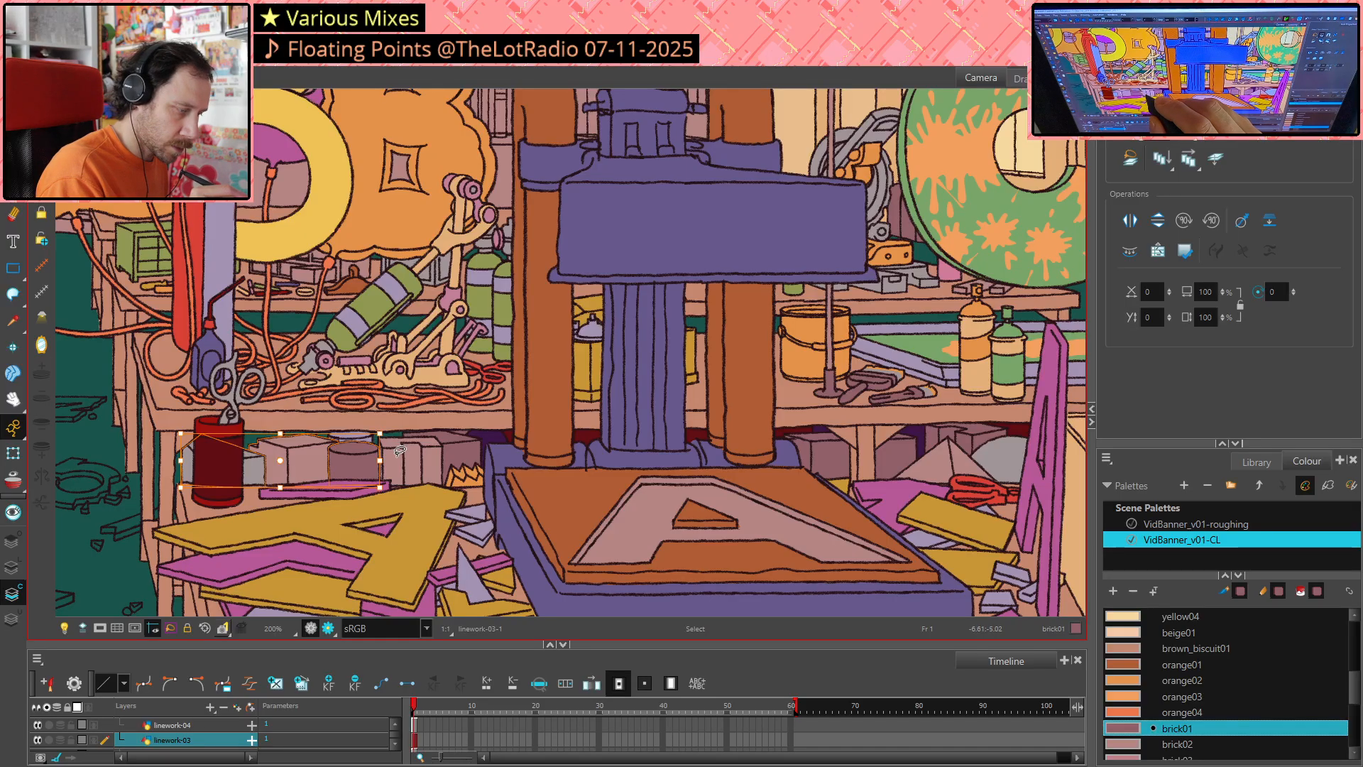
drag(380, 460, 443, 461)
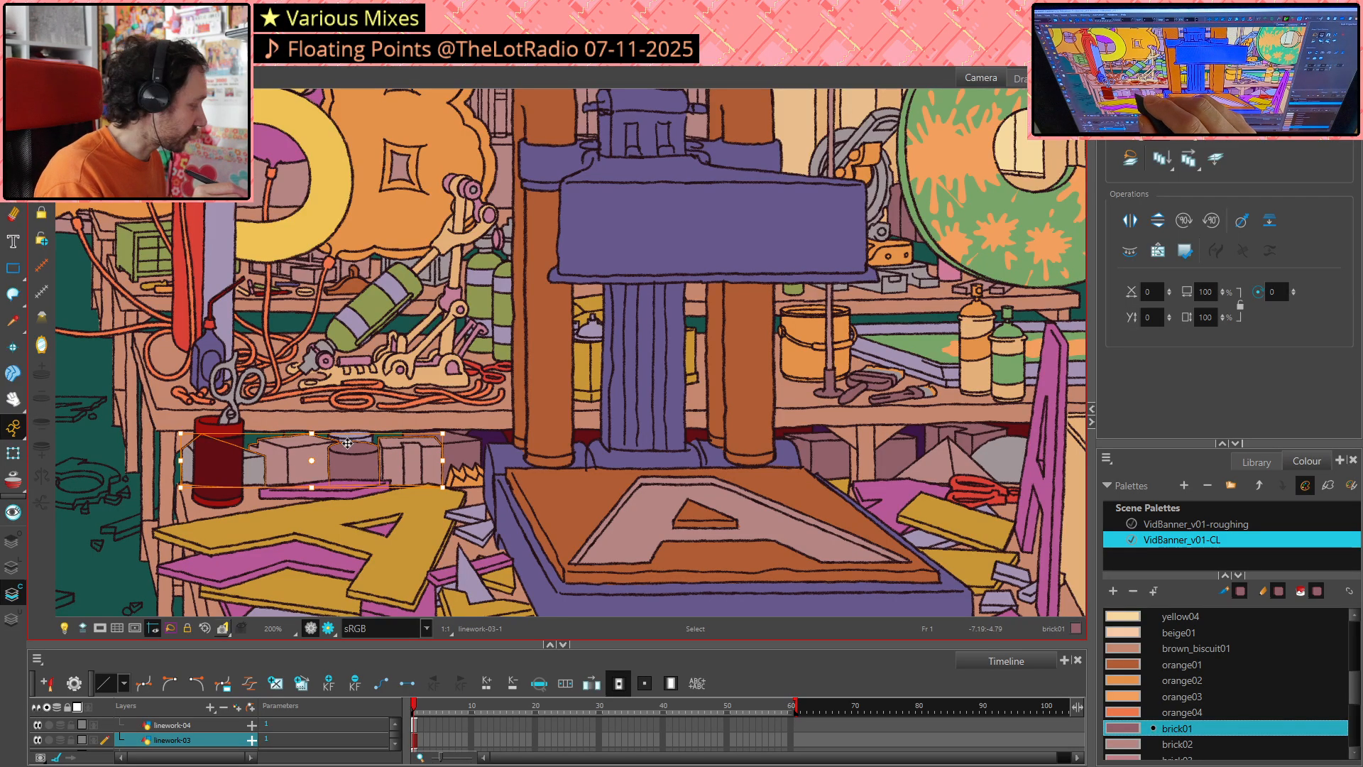
scroll(360, 435, up, 2)
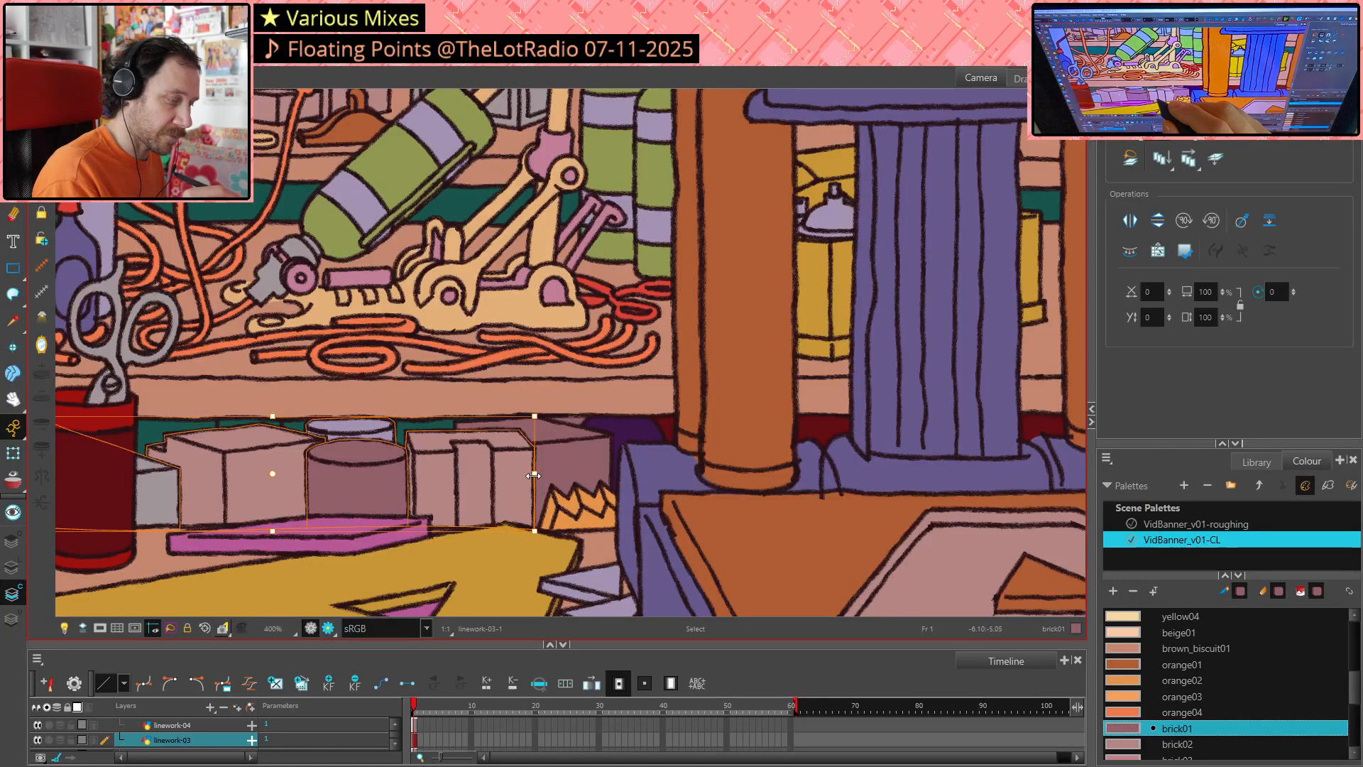
scroll(552, 473, down, 2)
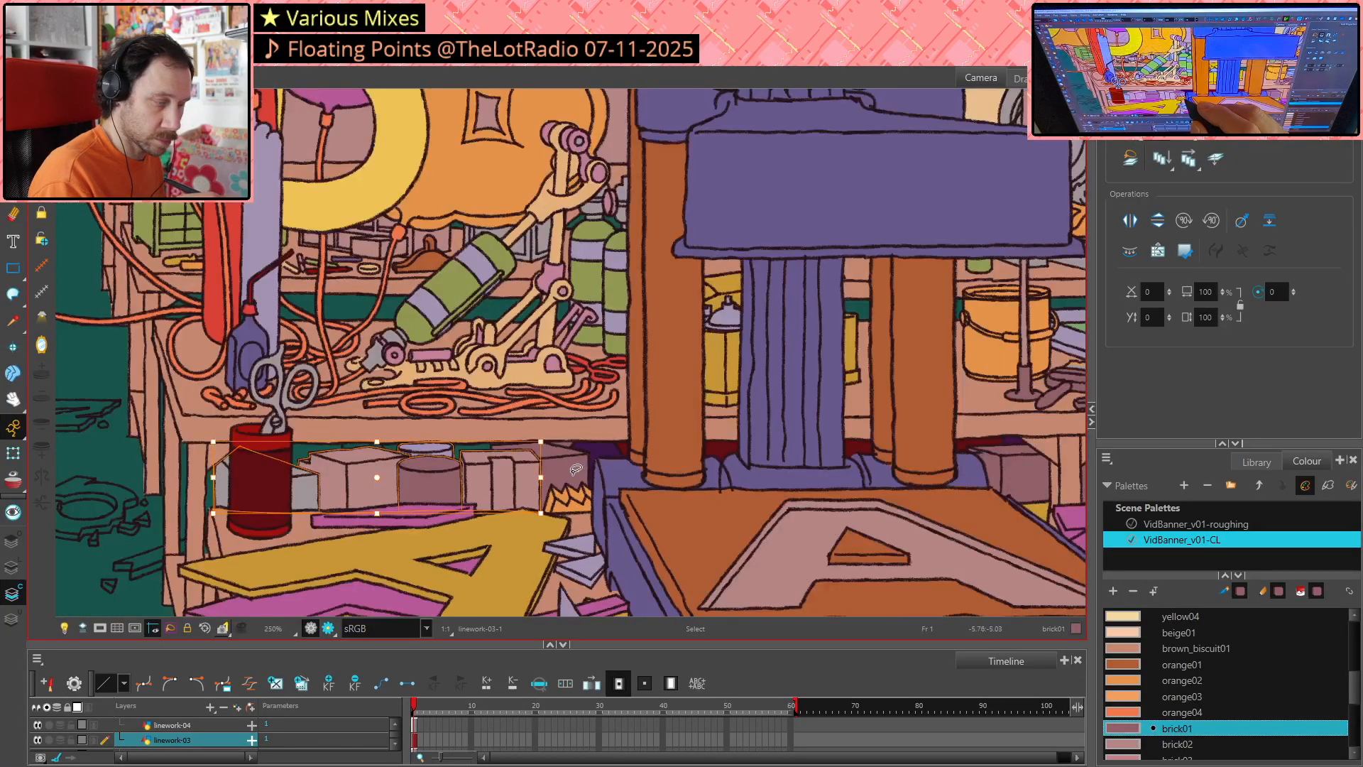
shift+click(576, 470)
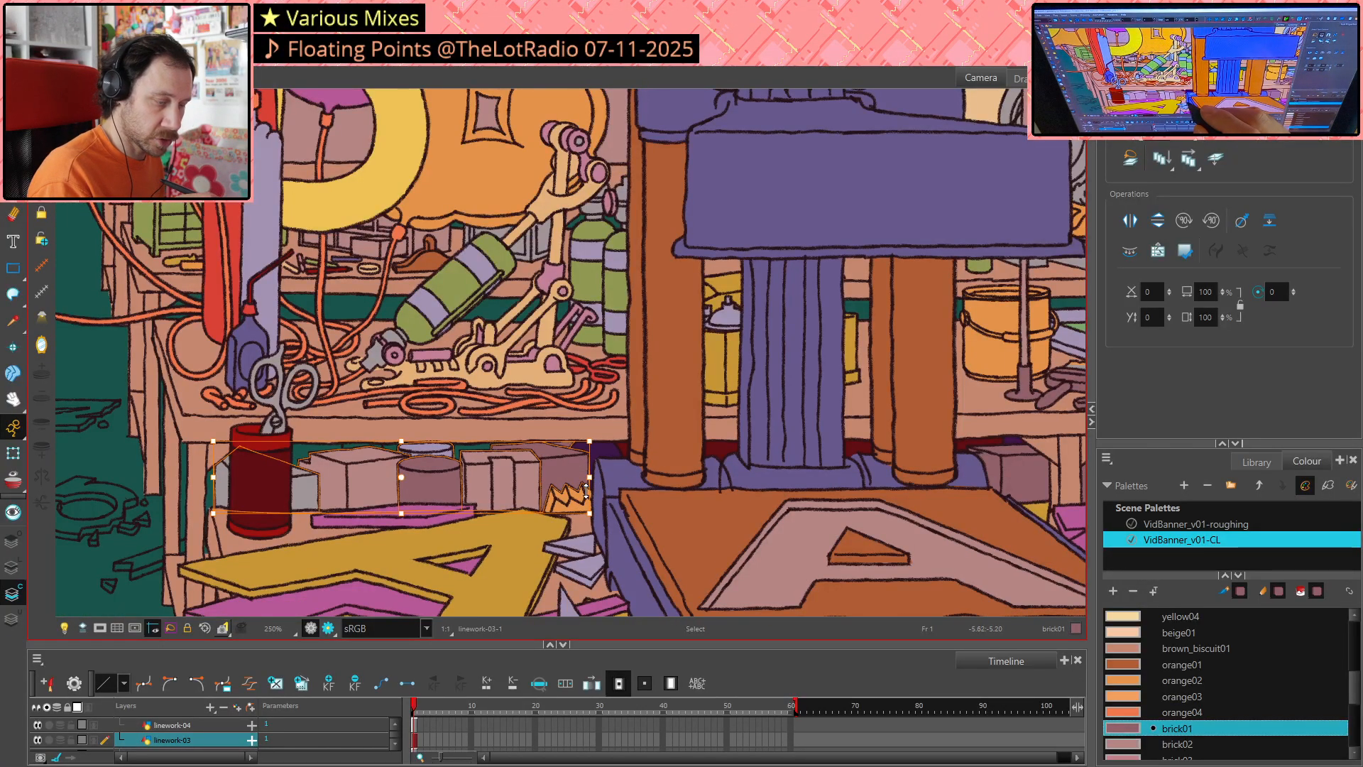
shift+click(581, 492)
scroll(759, 457, right, 4)
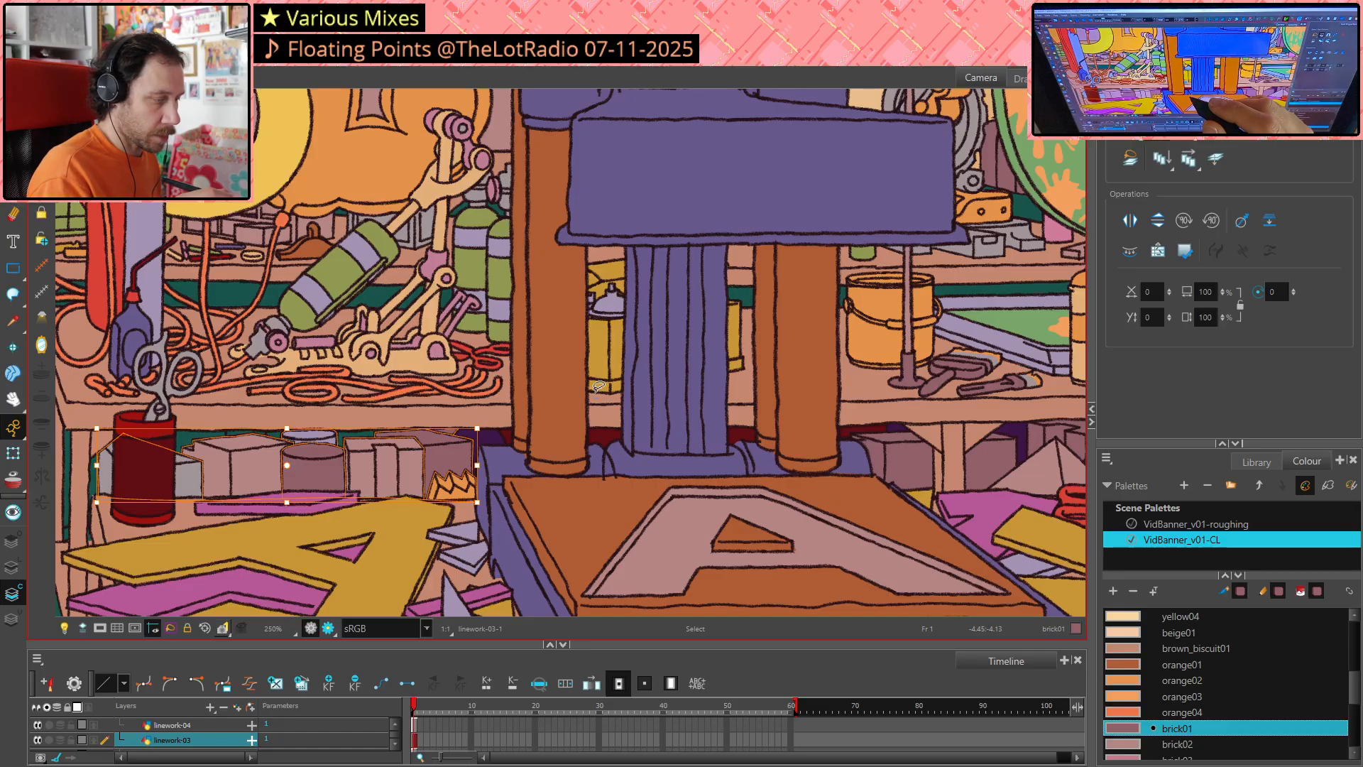
key(Right)
key(Down)
drag(448, 456, 419, 301)
drag(568, 324, 758, 411)
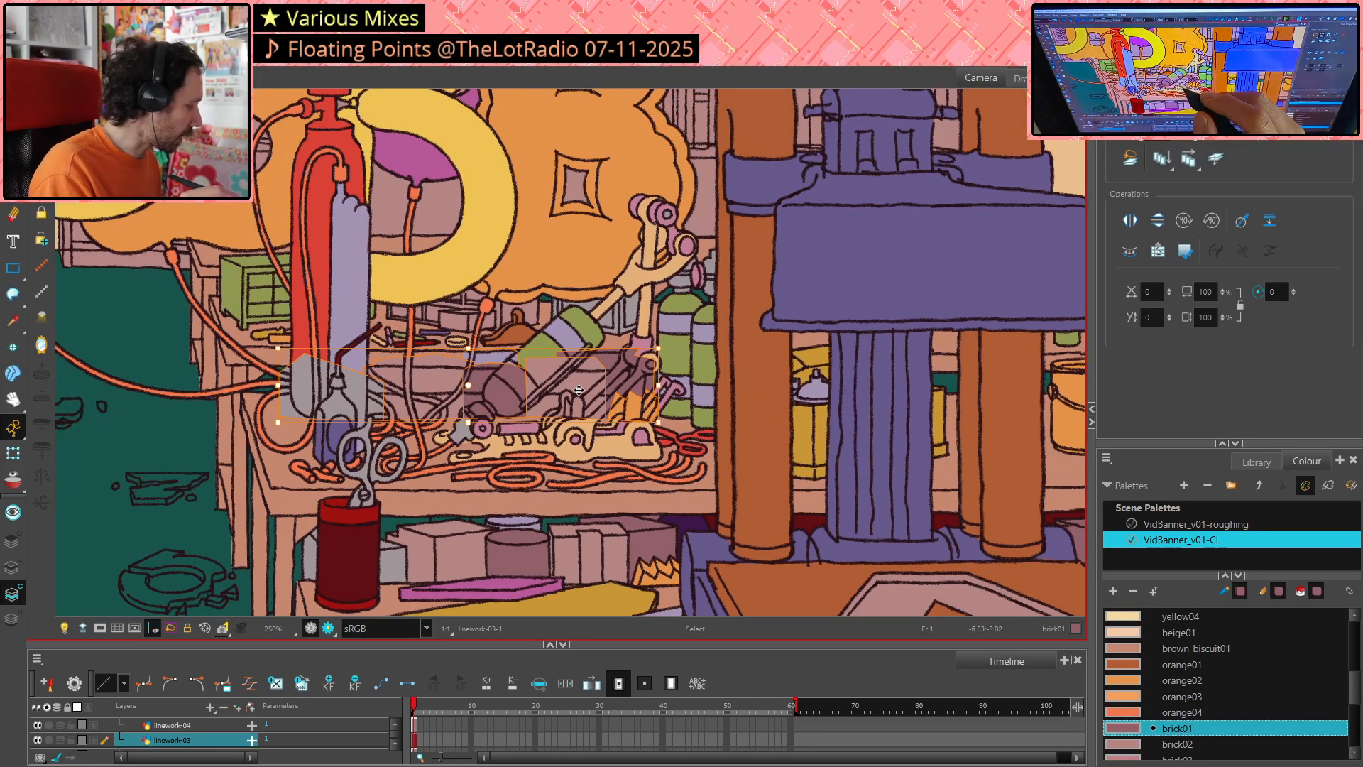
key(Delete)
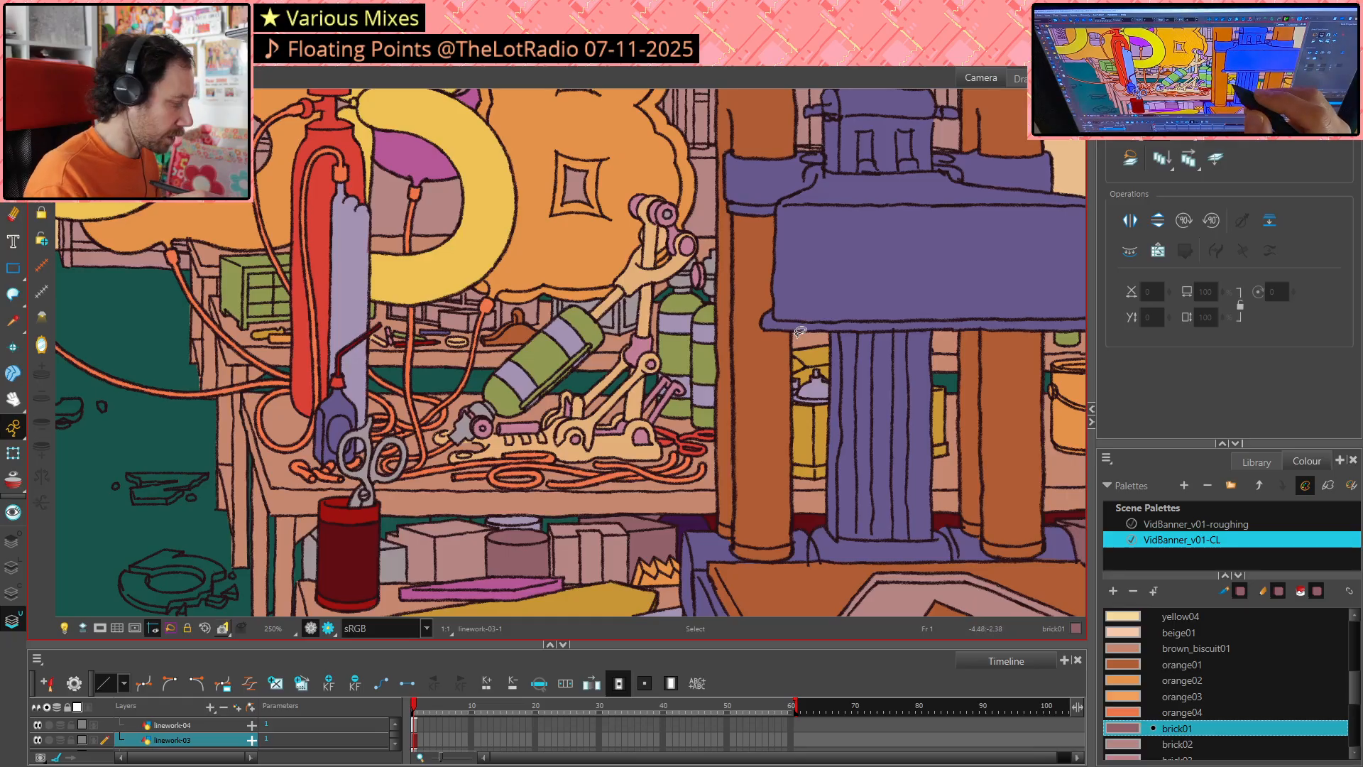
Flip the group of background box shapes horizontally and scale them down to fit below the rear shelf behind the workbench
key(ctrl+a)
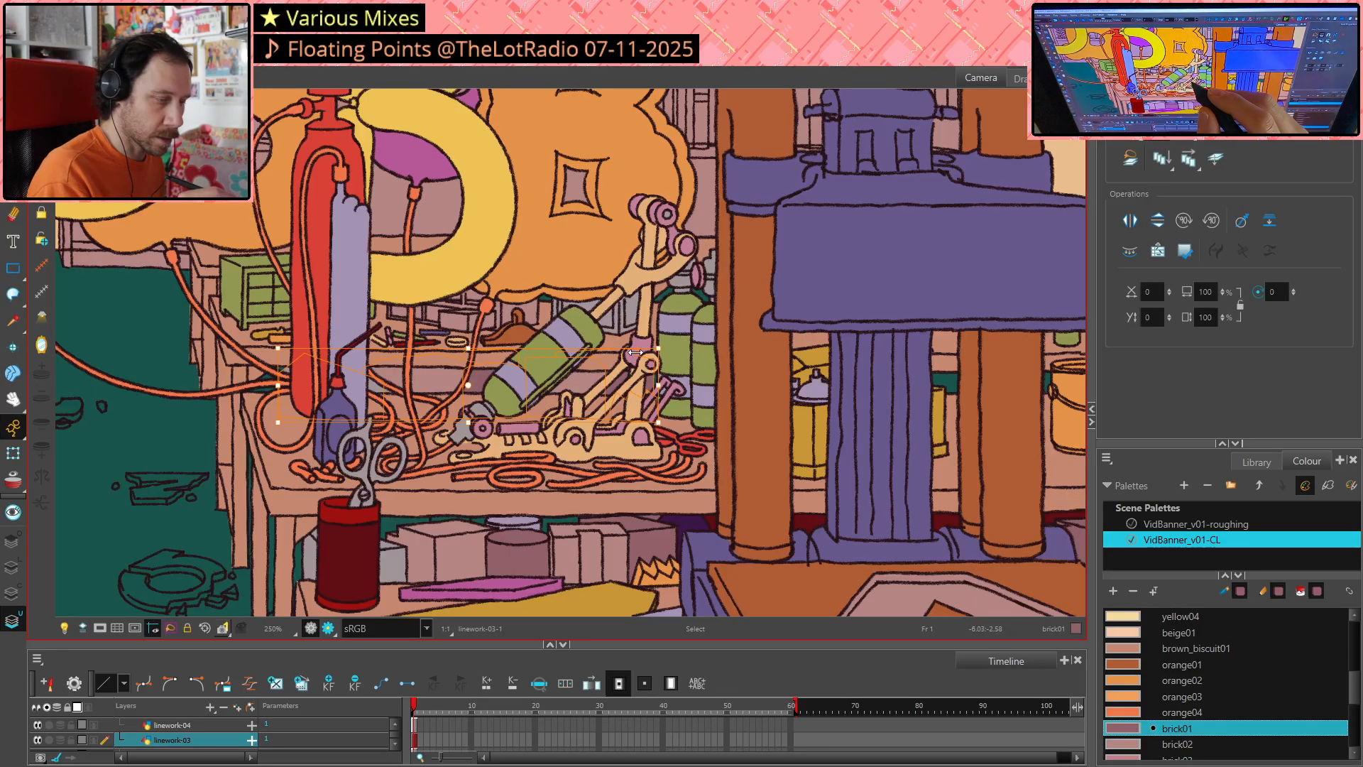
click(1129, 221)
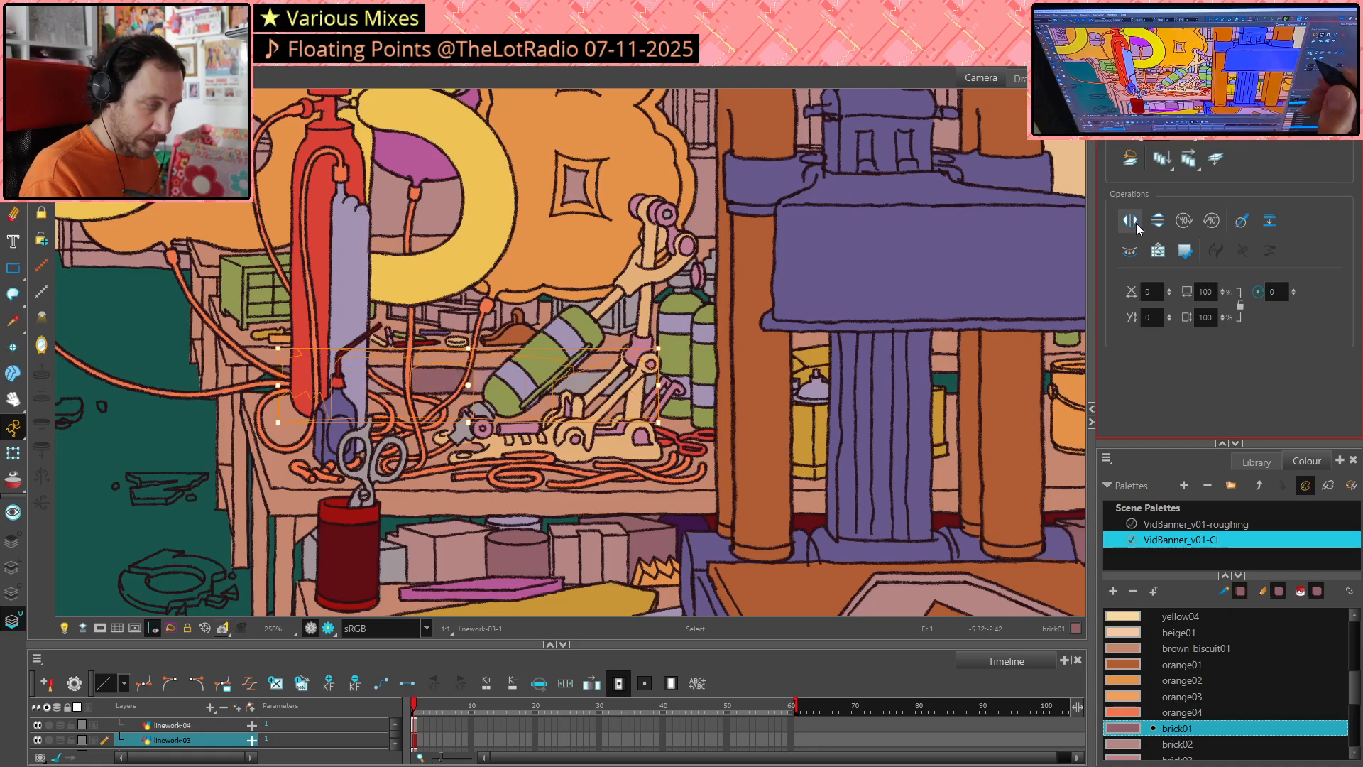
mouse_move(658, 348)
mouse_down()
mouse_move(571, 376)
mouse_move(548, 412)
mouse_up()
drag(459, 397, 487, 401)
mouse_move(583, 367)
mouse_down()
mouse_move(471, 395)
mouse_move(504, 385)
mouse_up()
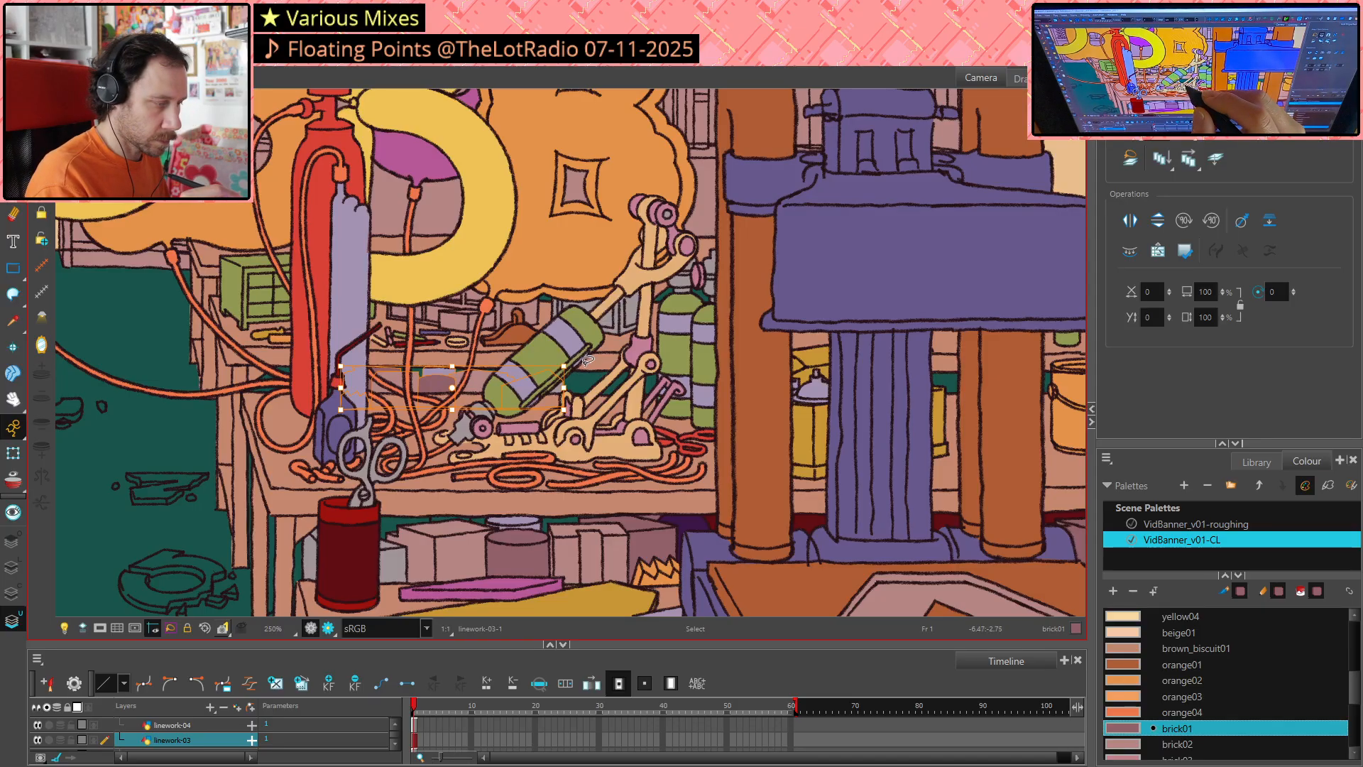
key(Escape)
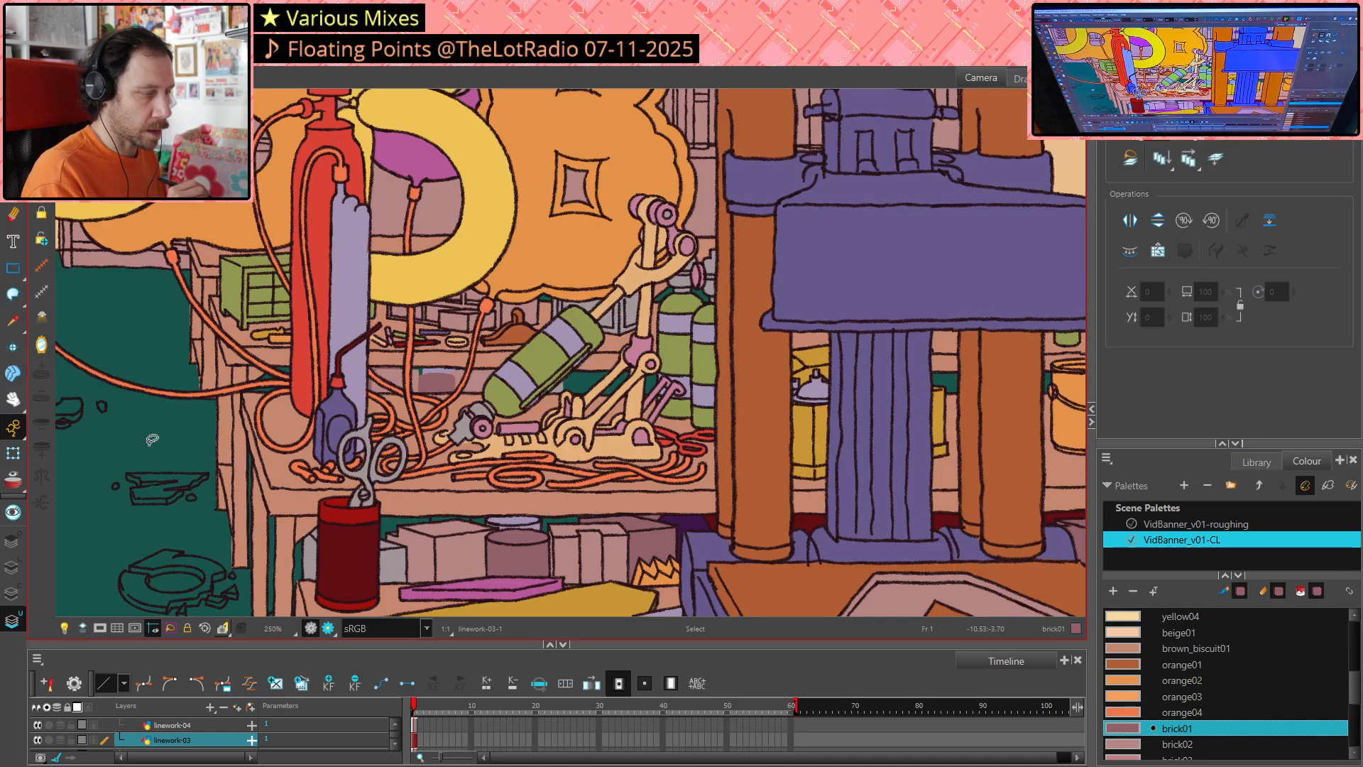
Nudge the group of background box shapes slightly to the right in the gap below the rear shelf
scroll(152, 439, down, 3)
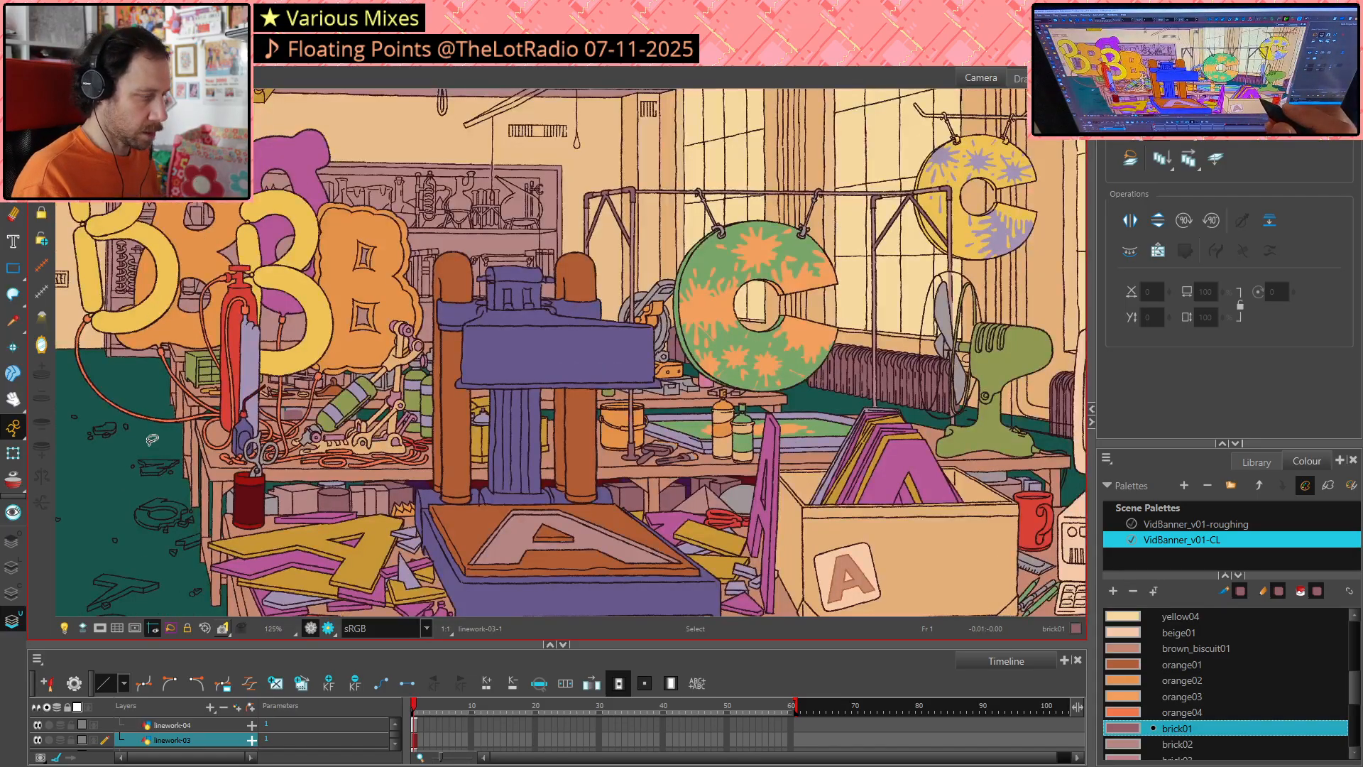
mouse_move(365, 426)
mouse_down()
mouse_move(641, 417)
mouse_move(483, 387)
mouse_move(497, 454)
mouse_up()
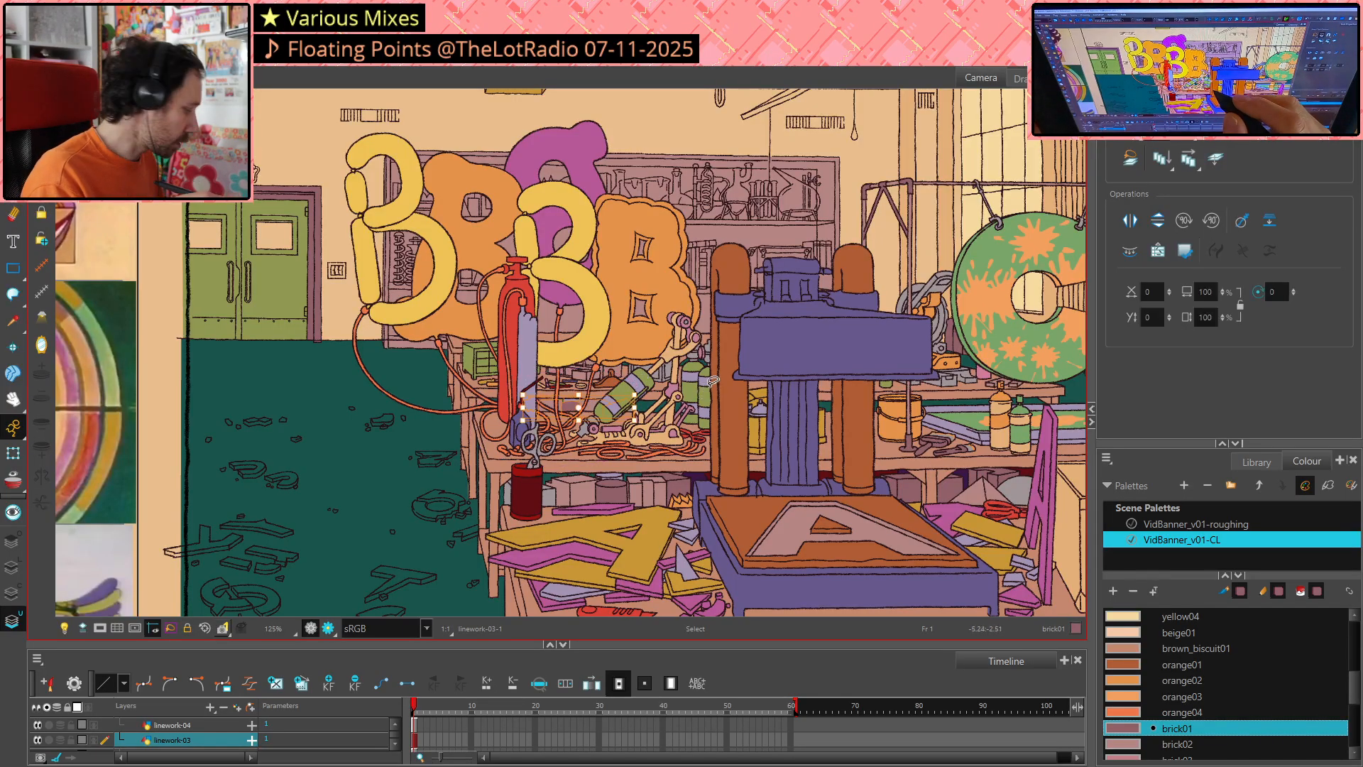
key(Right)
key(Right)
key(Right)
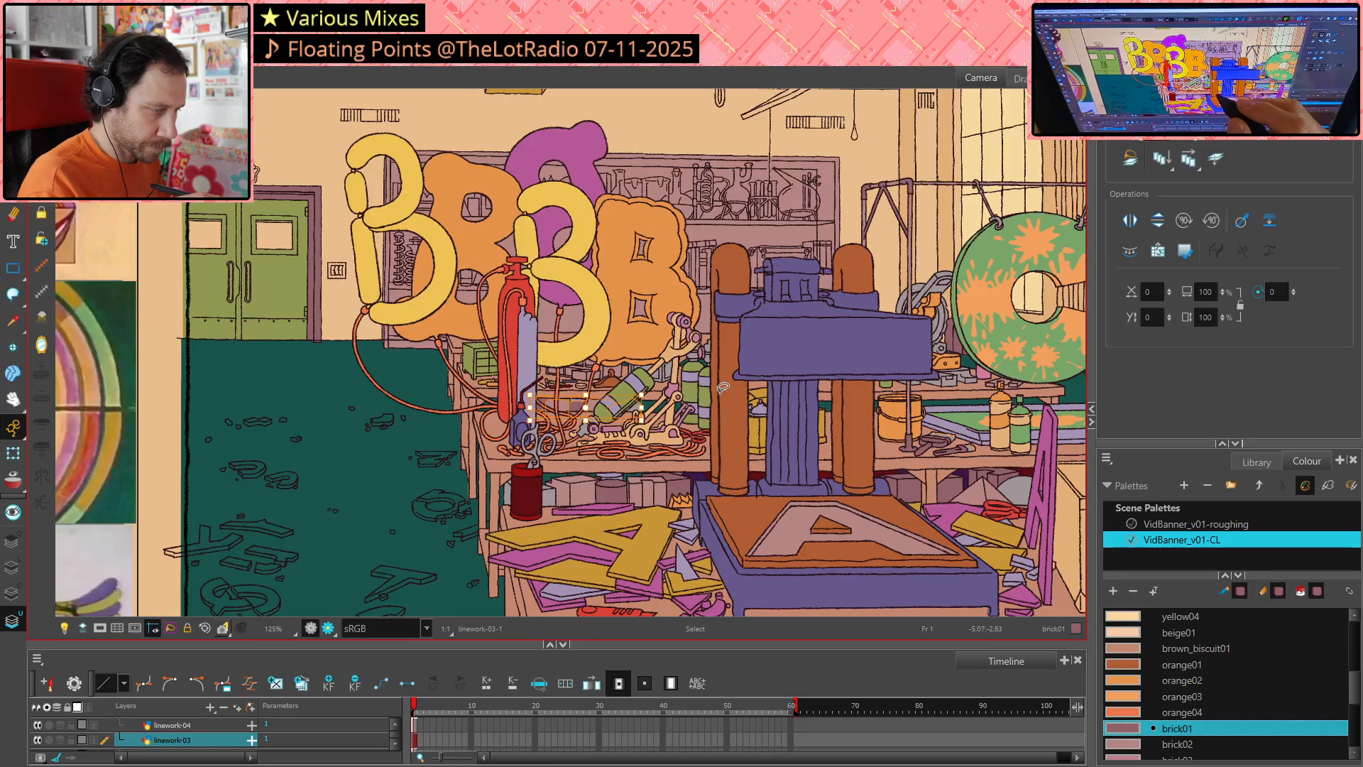
click(409, 506)
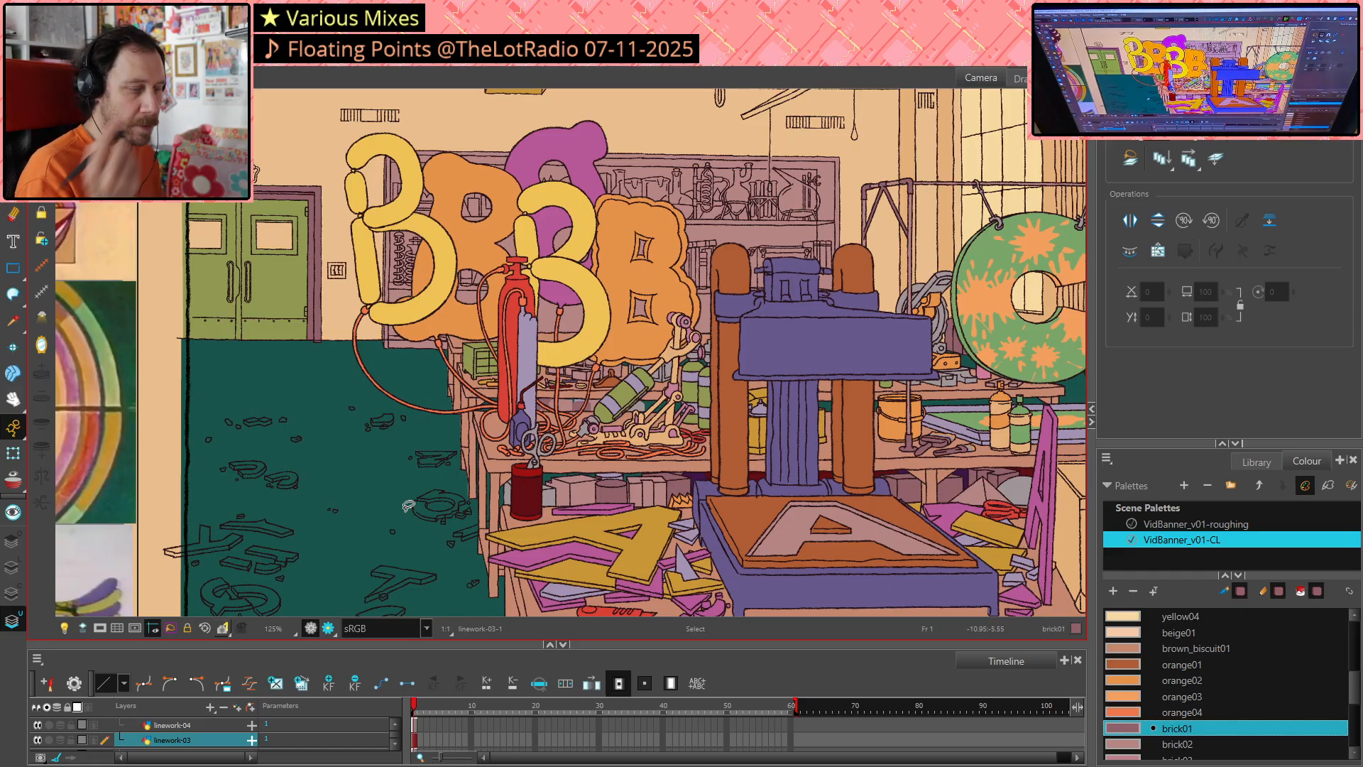
Scale the background box shapes down a little further and nudge them right behind the tilted green cylinder
scroll(621, 417, down, 3)
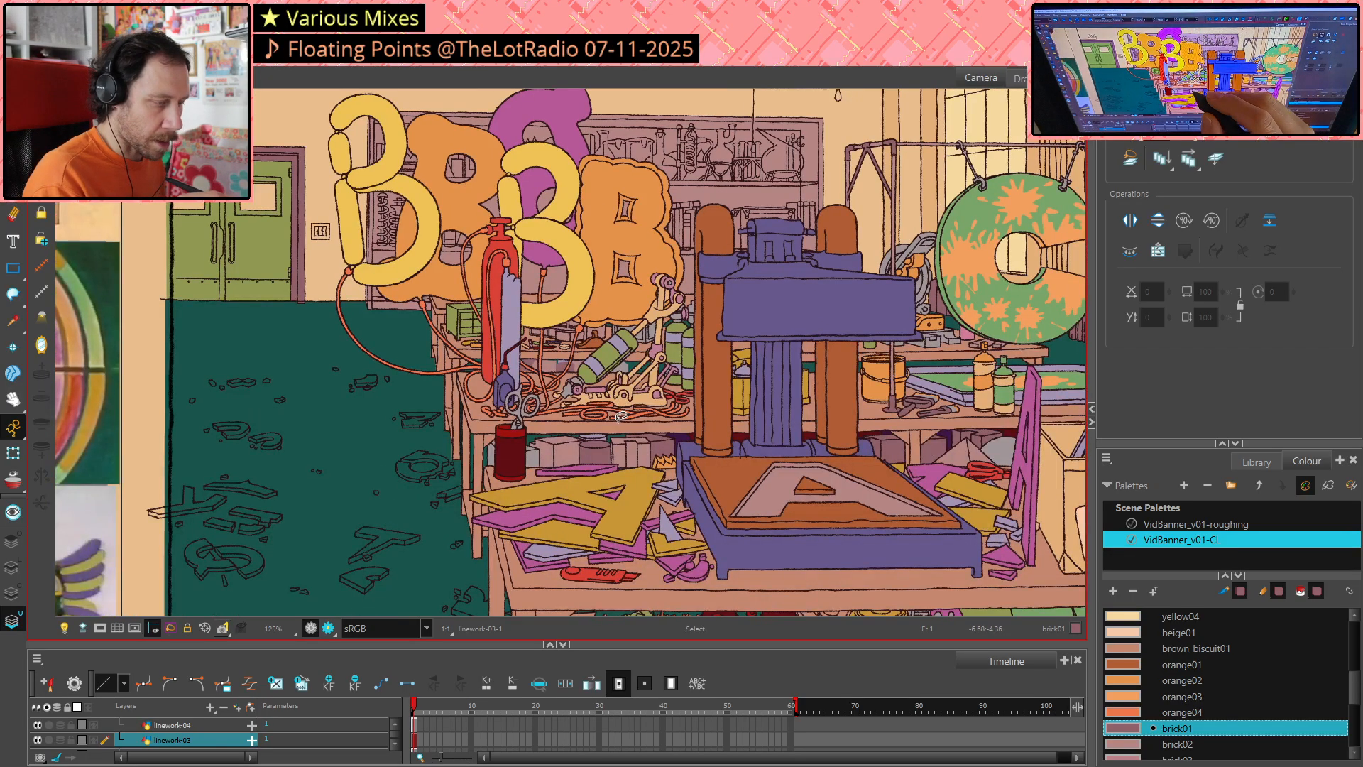
scroll(621, 417, up, 5)
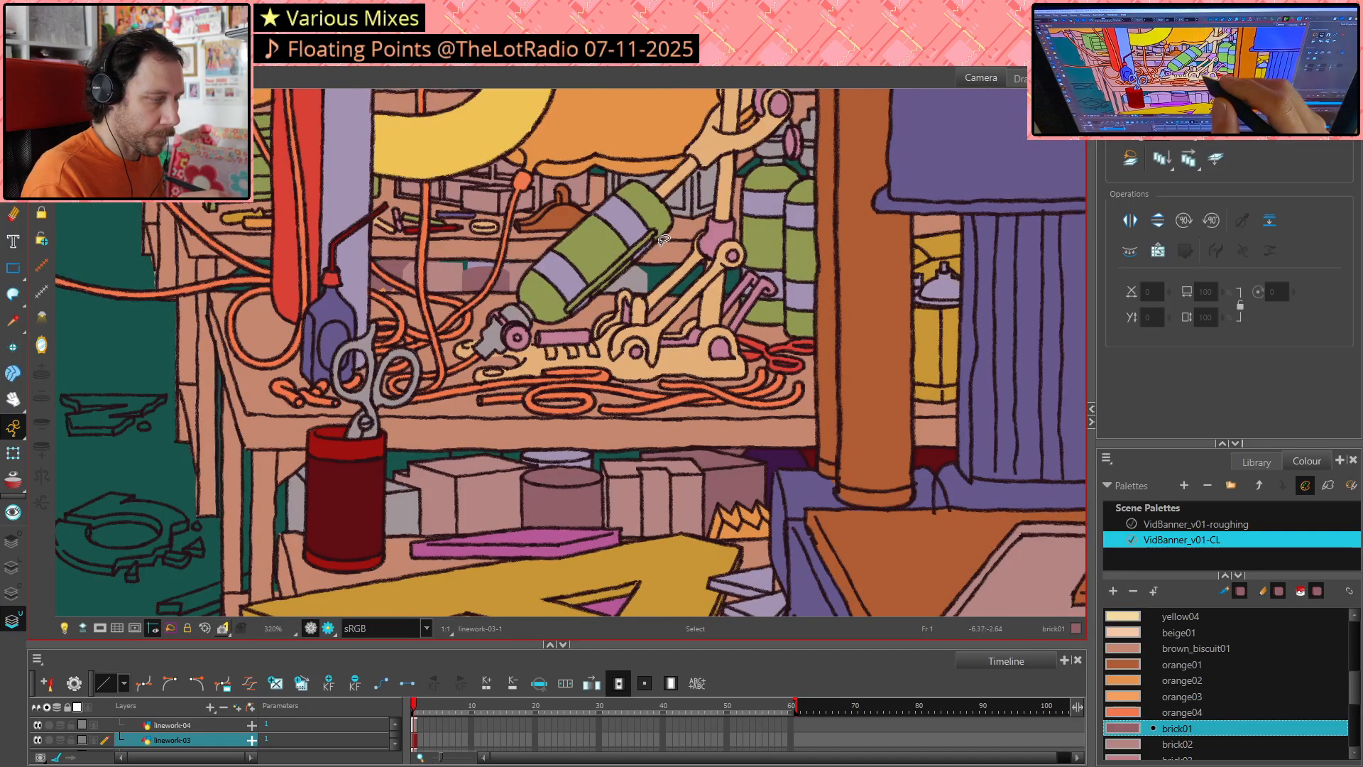
drag(664, 240, 634, 260)
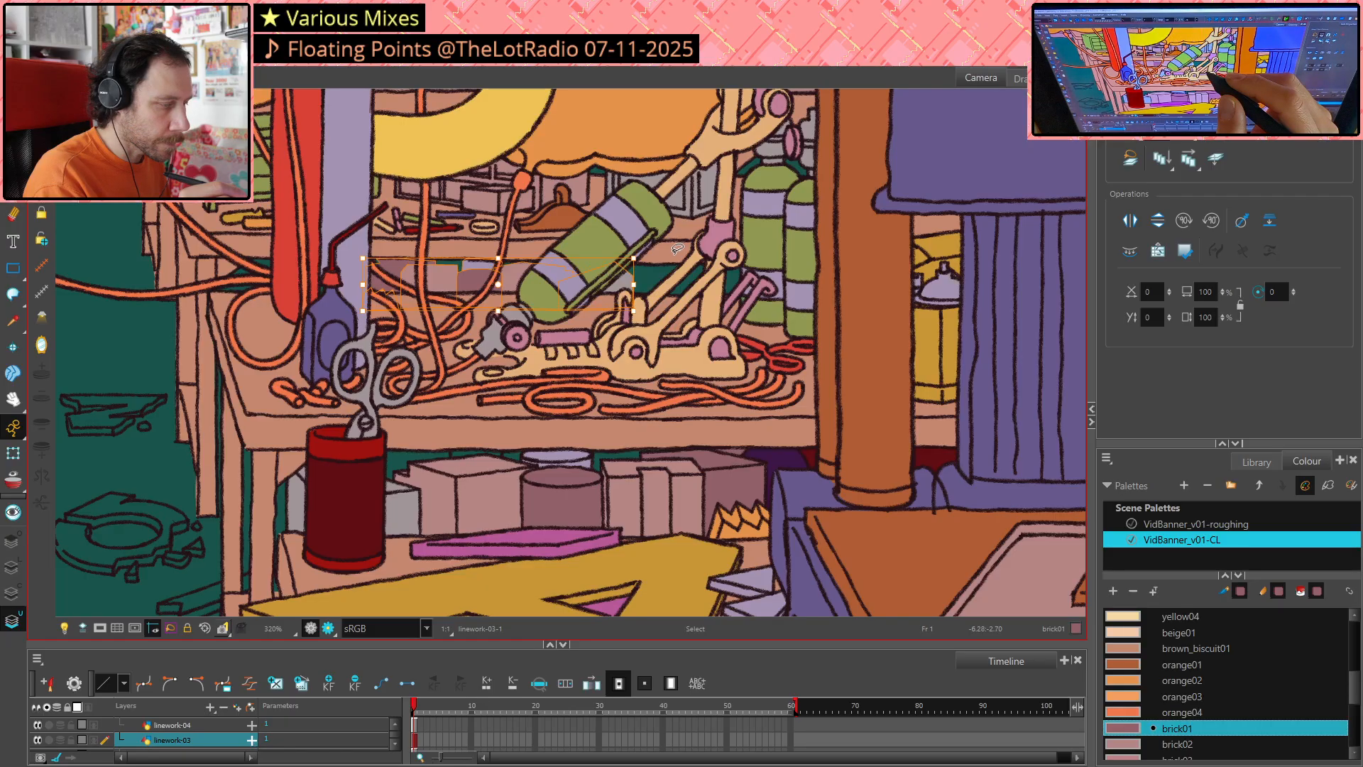
key(Right)
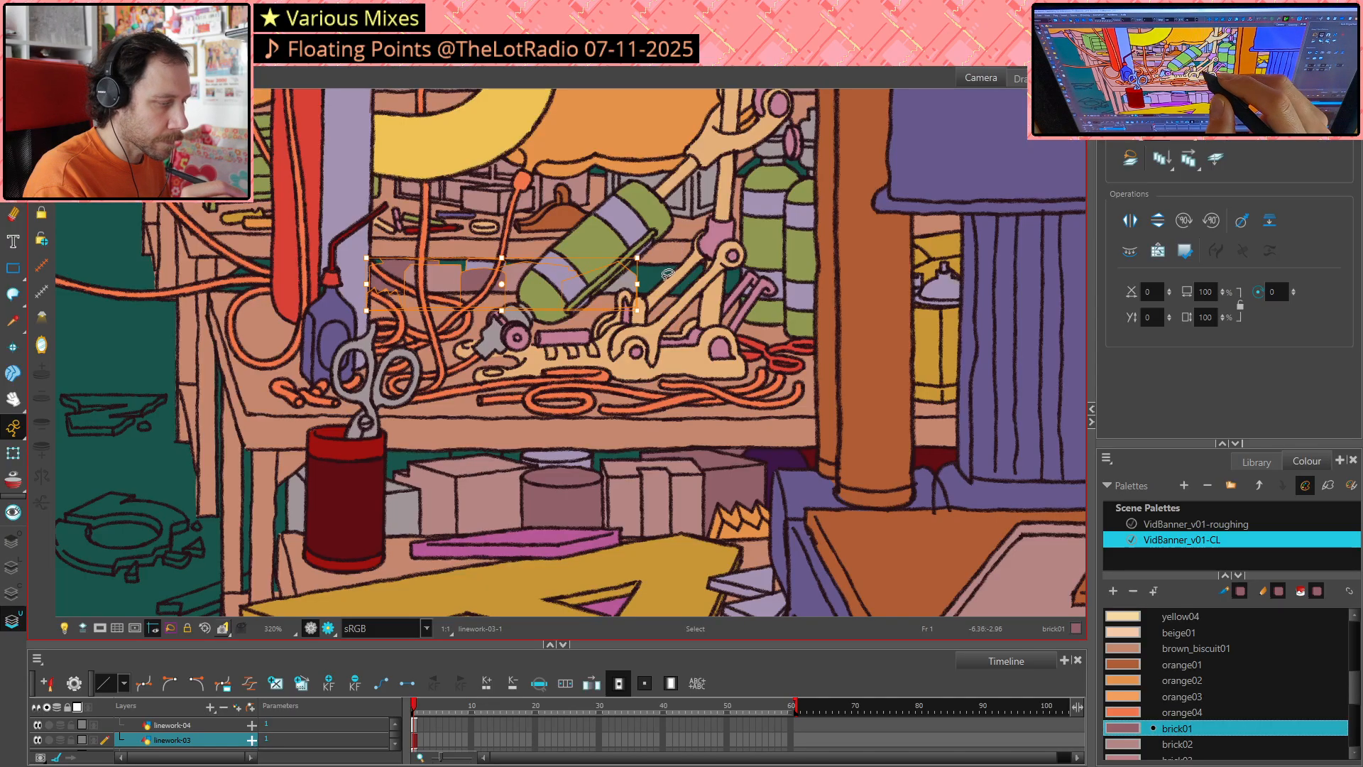
click(661, 268)
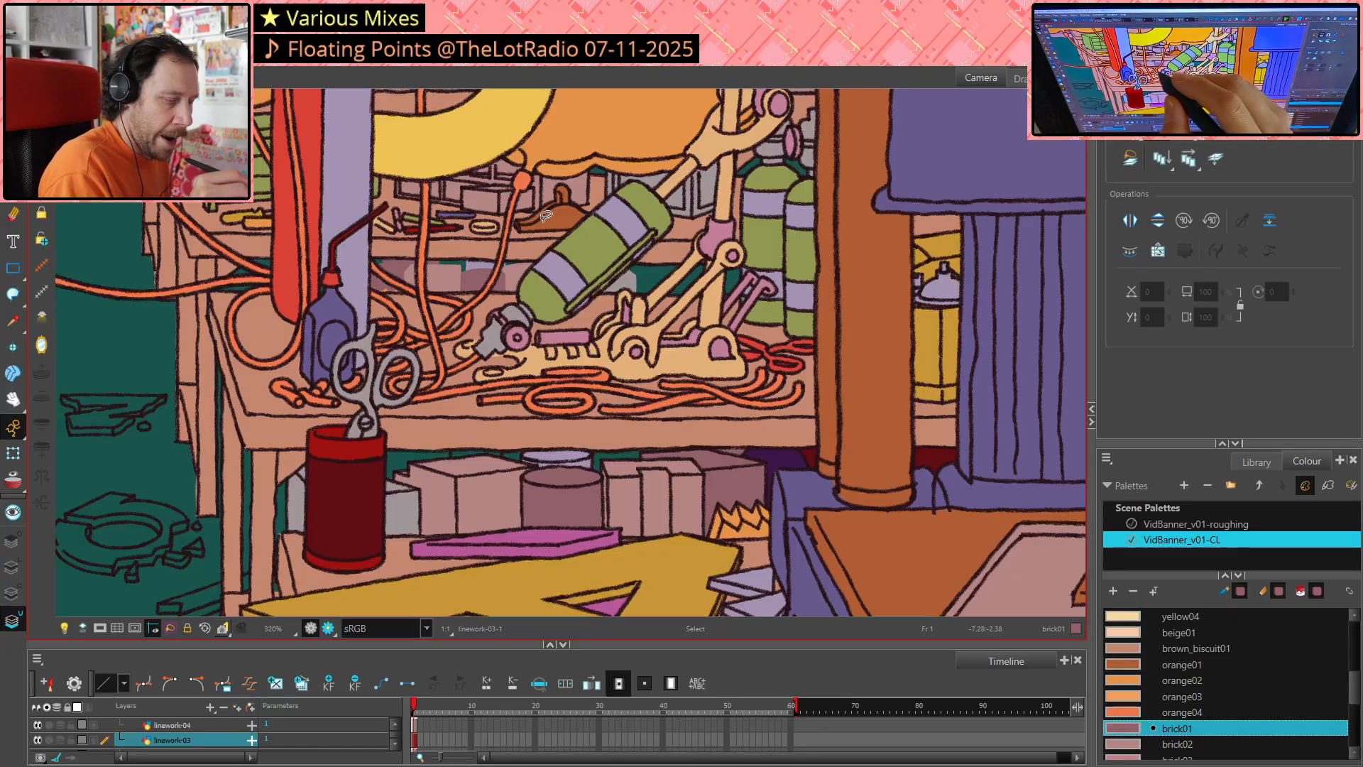
Clean up the jagged lower edge of the leftmost dark brick box below the rear shelf with the Cutter and Contour Editor
click(390, 284)
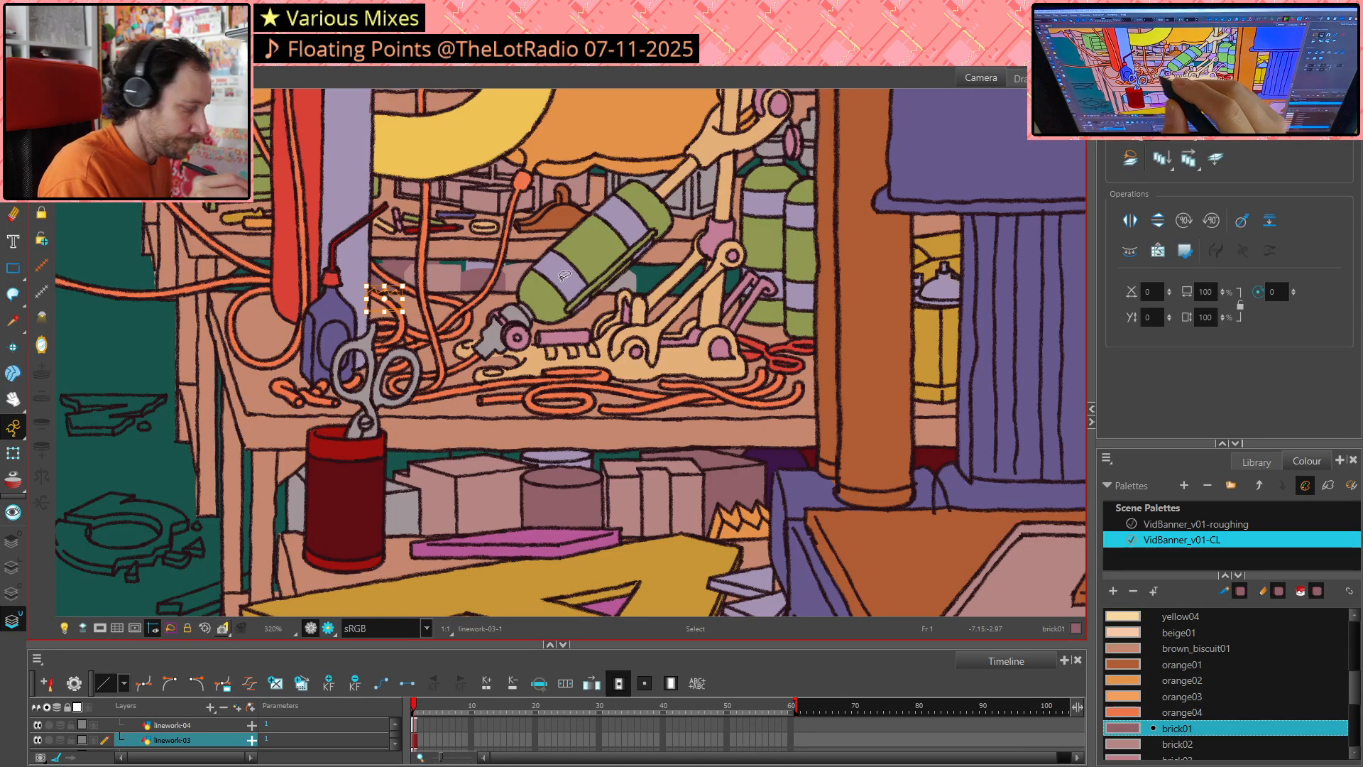
click(568, 302)
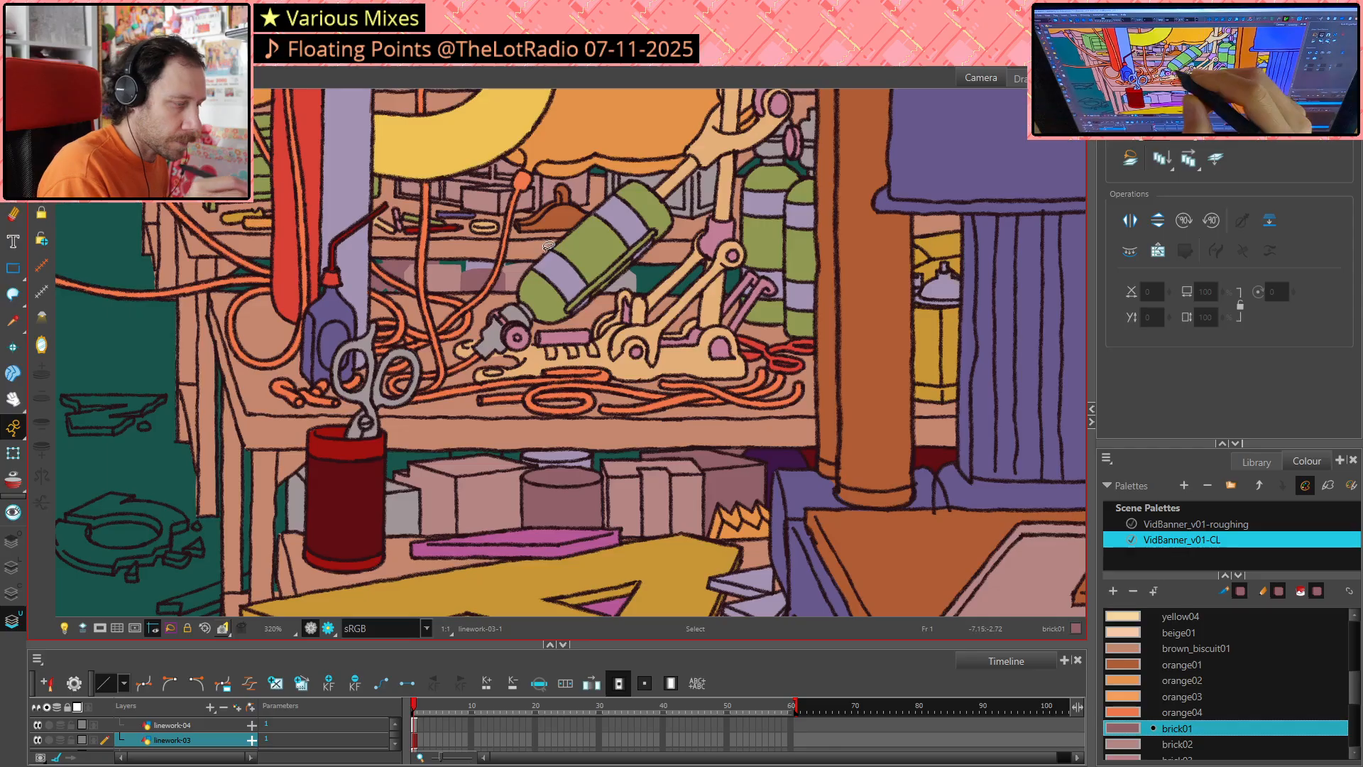
scroll(389, 266, up, 4)
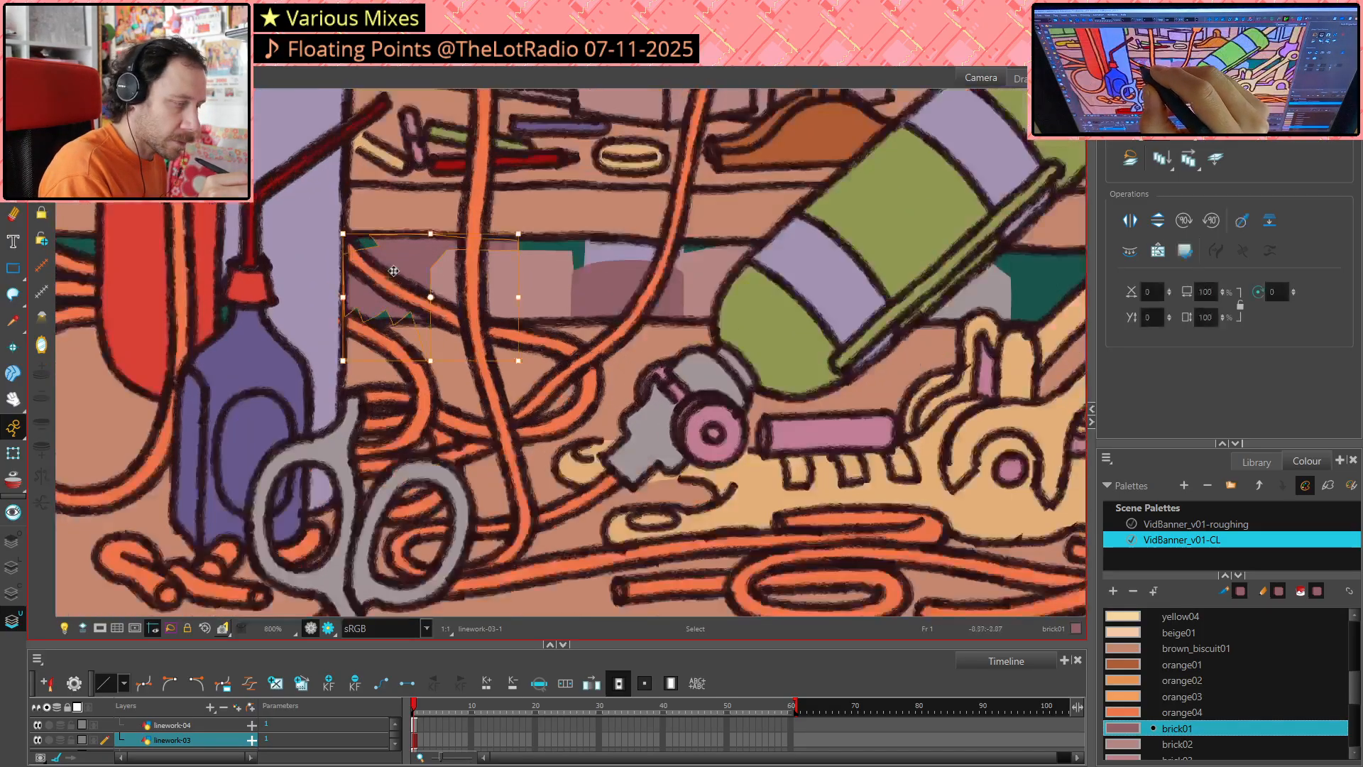
click(414, 335)
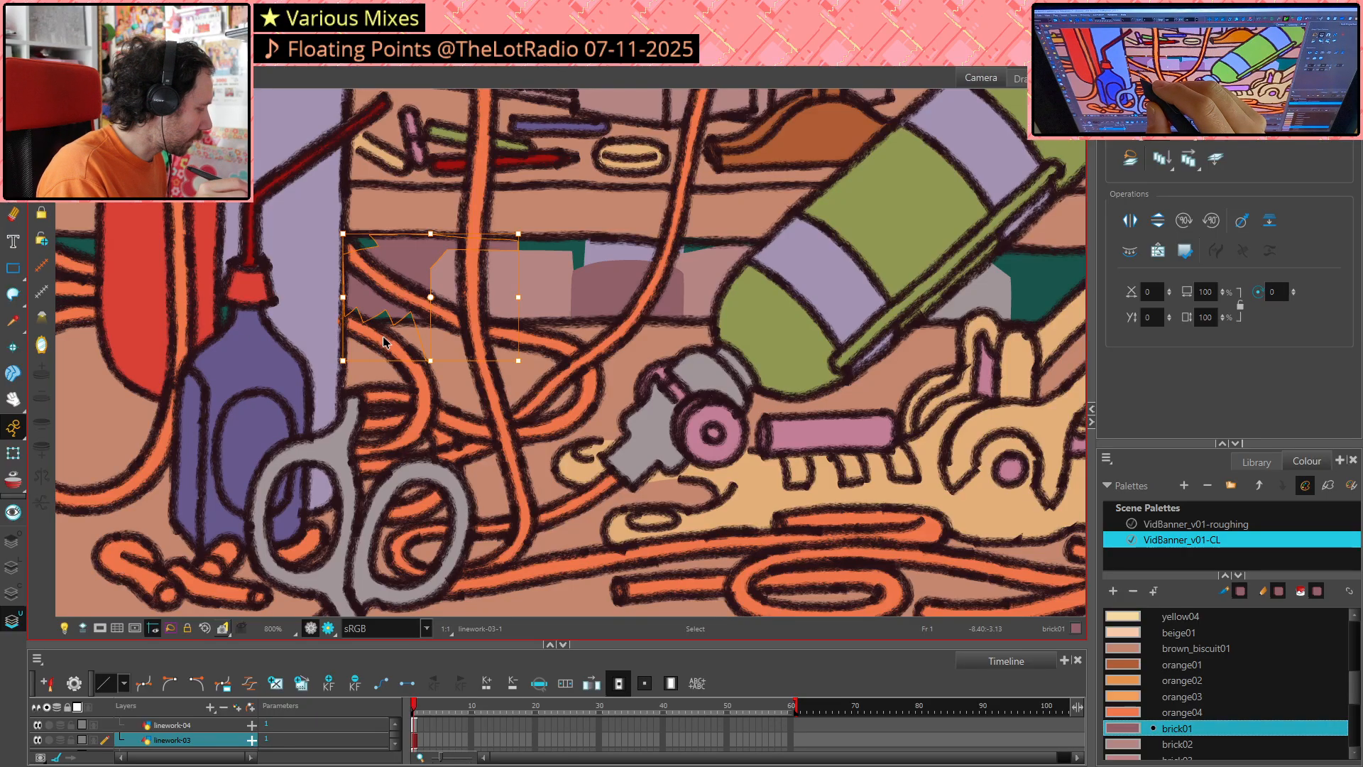
key(alt+t)
drag(370, 311, 360, 314)
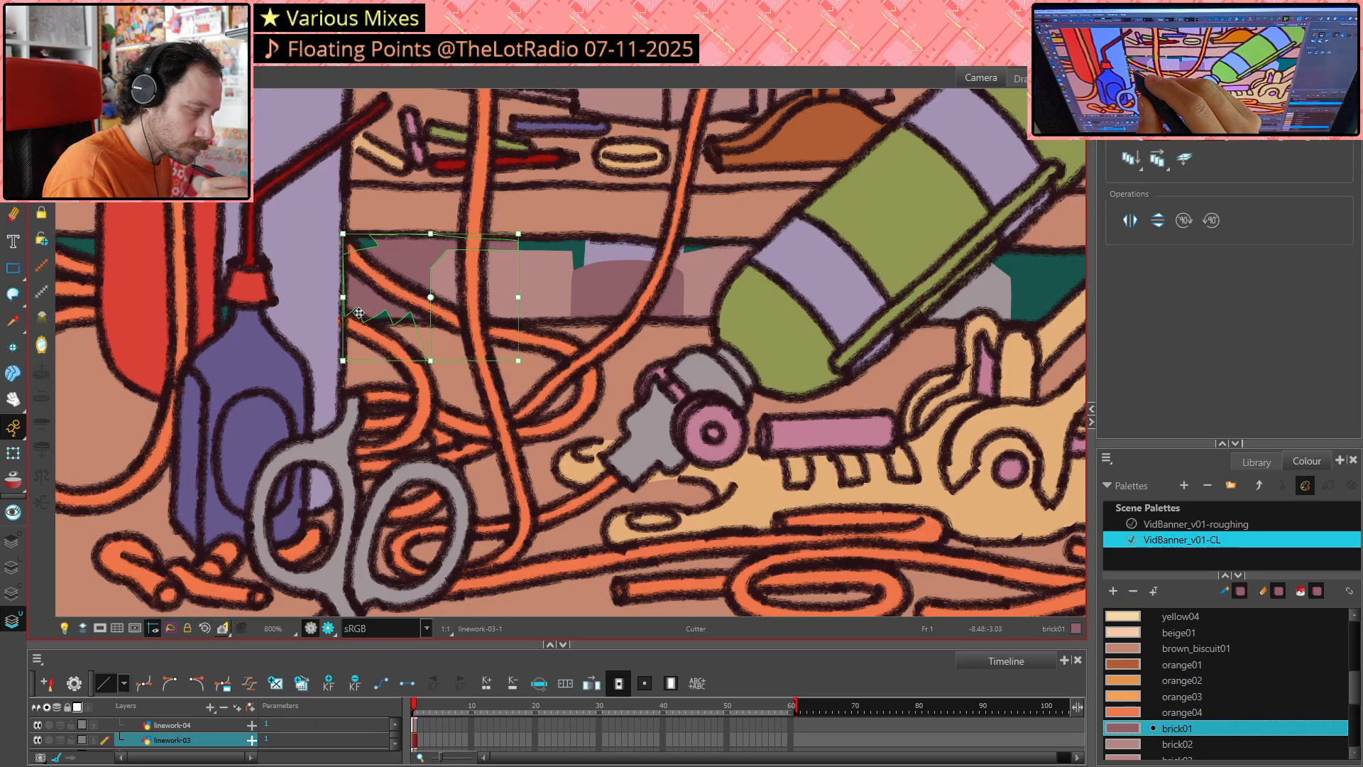
key(alt+q)
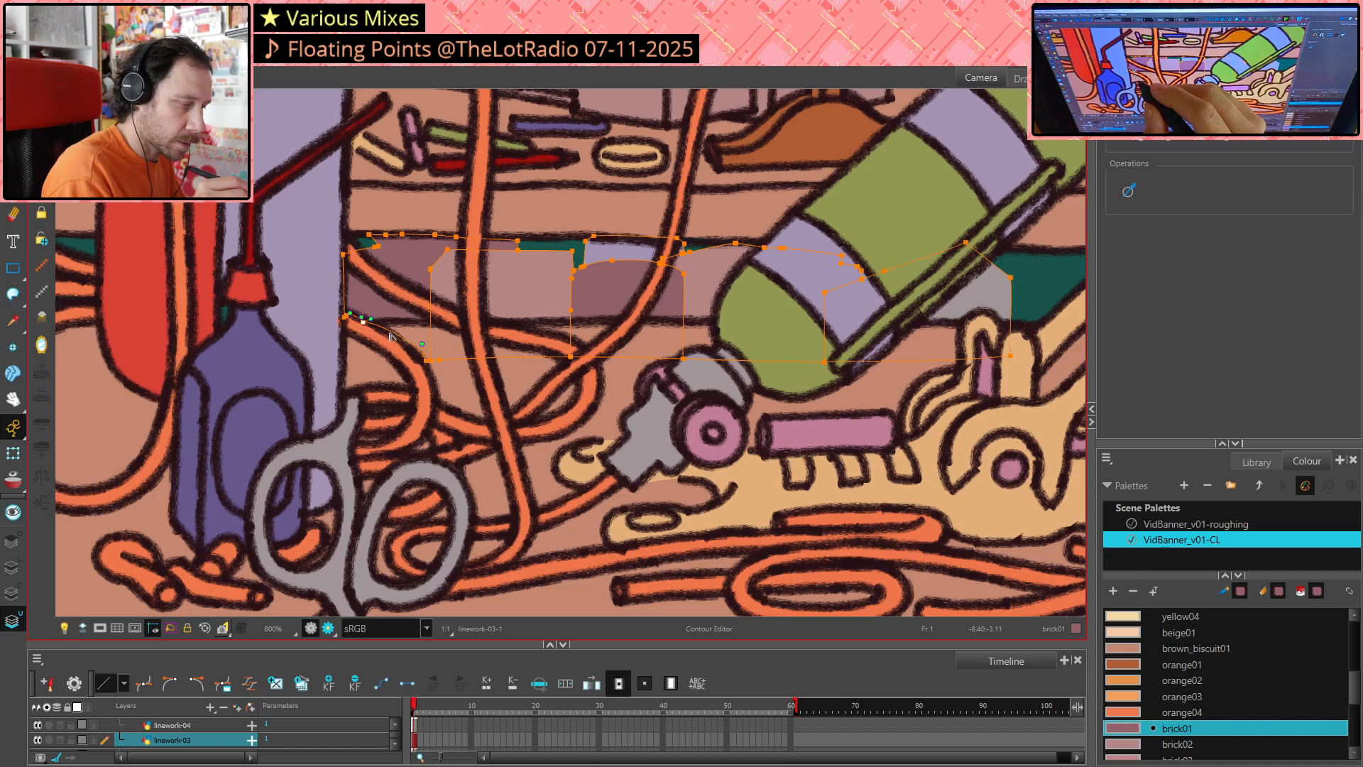
Paint brick01 shapes behind the boxes under the tabletop with Solid Brush 4 at size 25, drawing behind existing art
scroll(786, 377, down, 1)
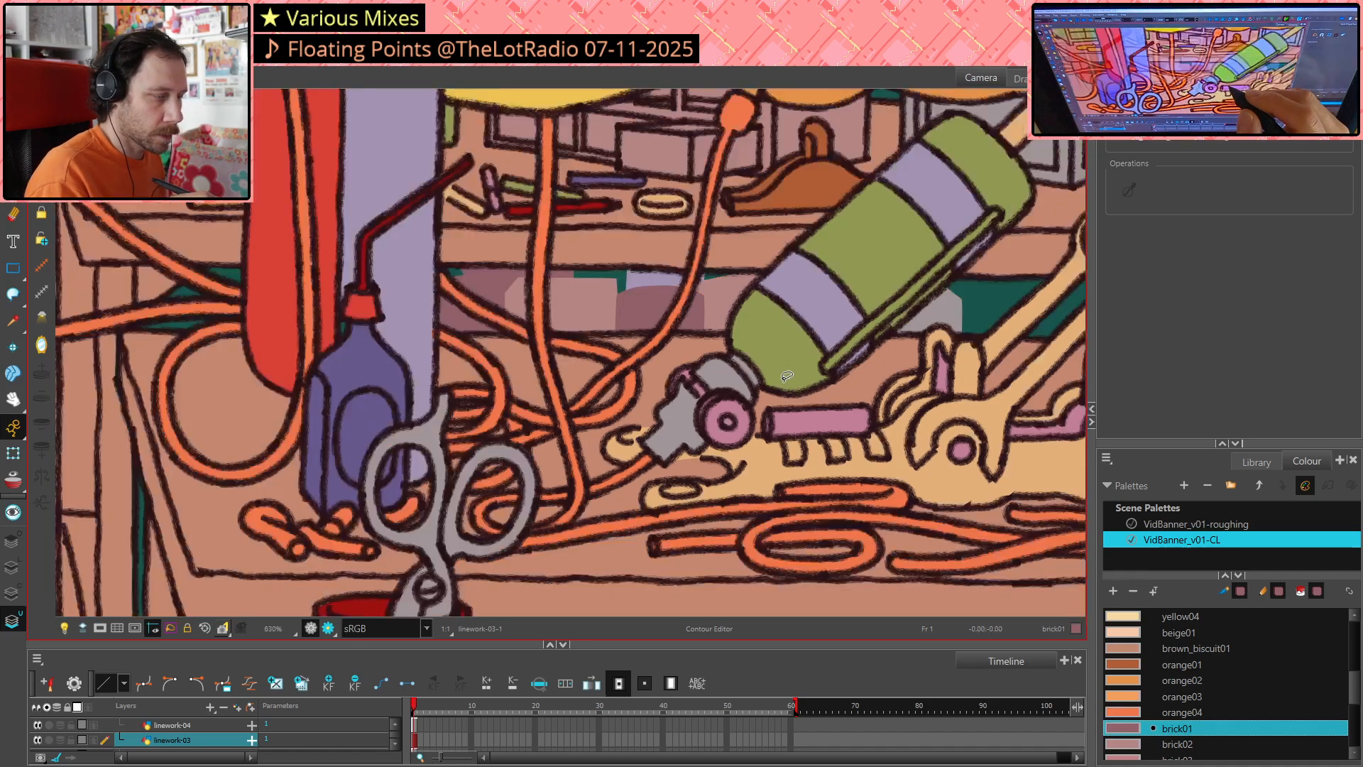
scroll(786, 376, down, 3)
drag(994, 416, 920, 383)
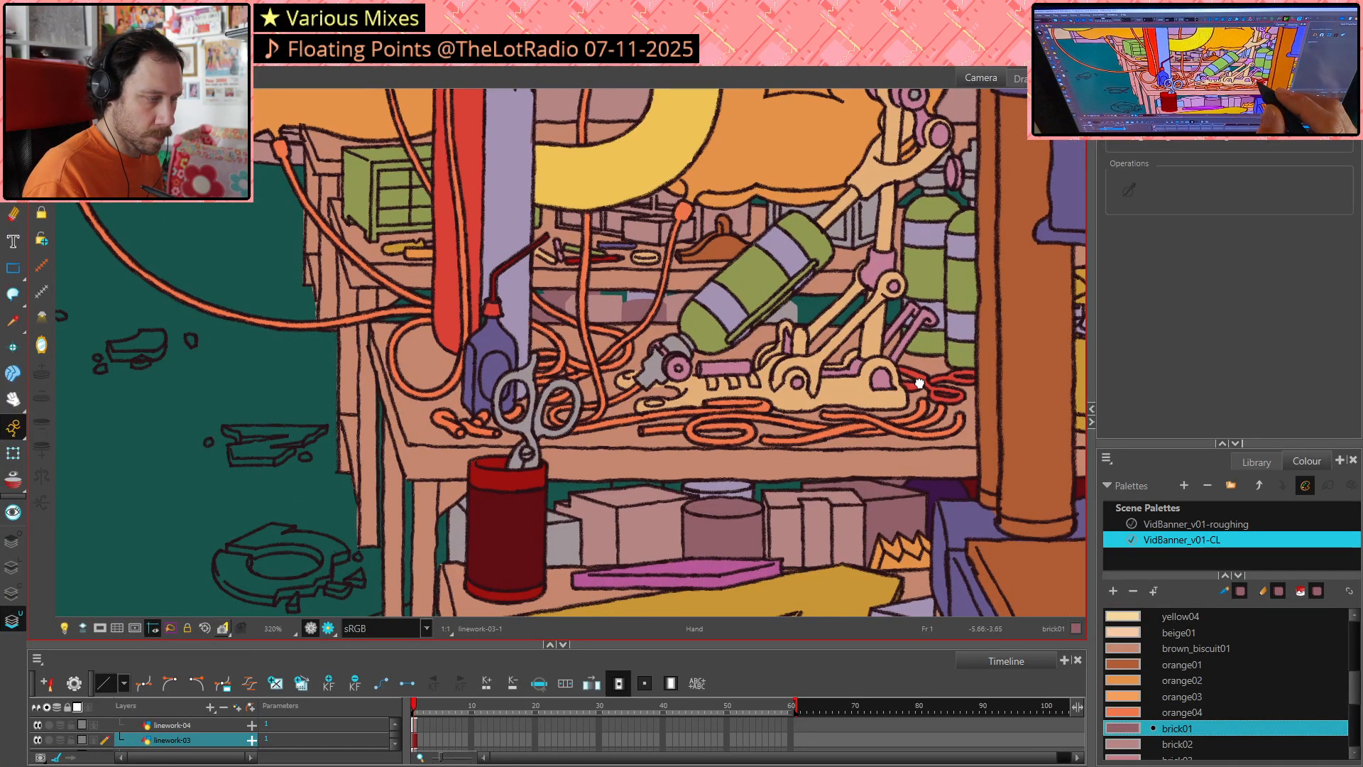
drag(920, 383, 575, 473)
scroll(516, 501, up, 1)
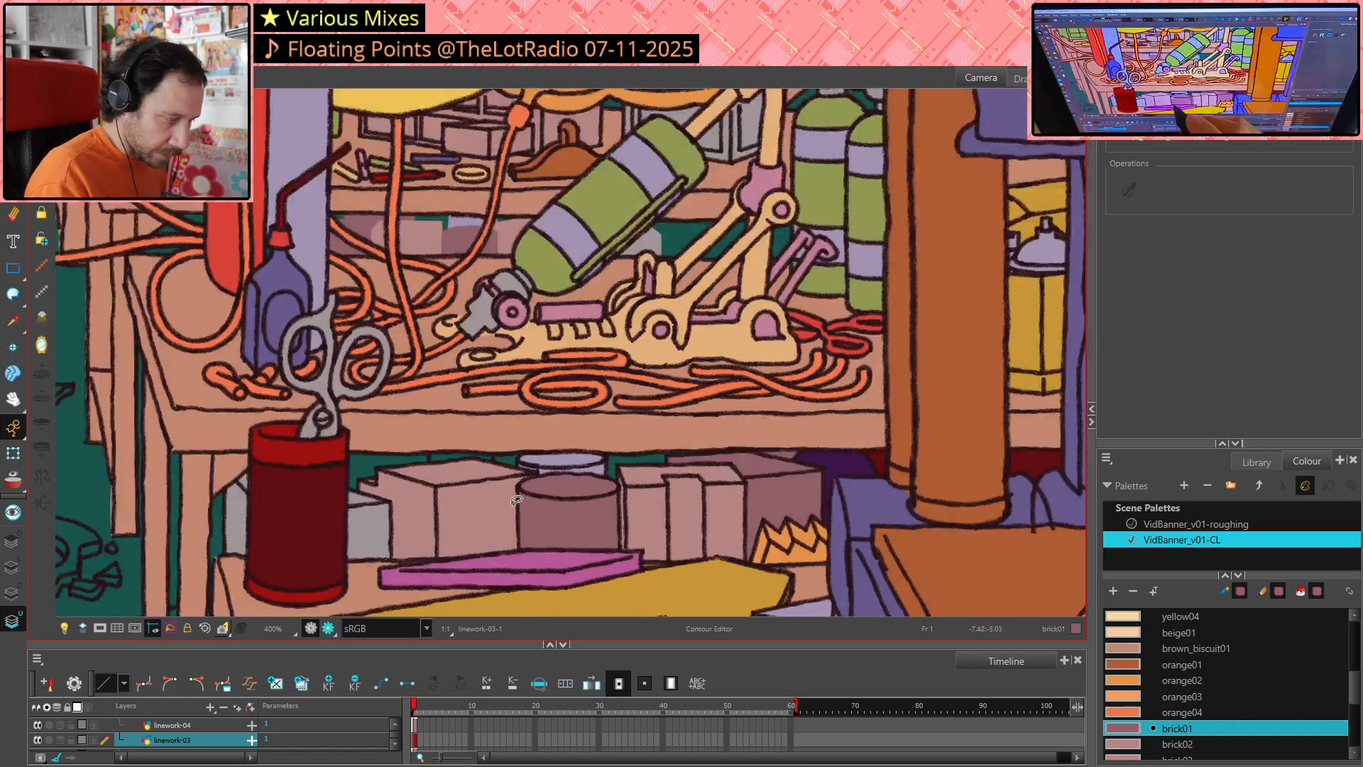
drag(648, 506, 621, 449)
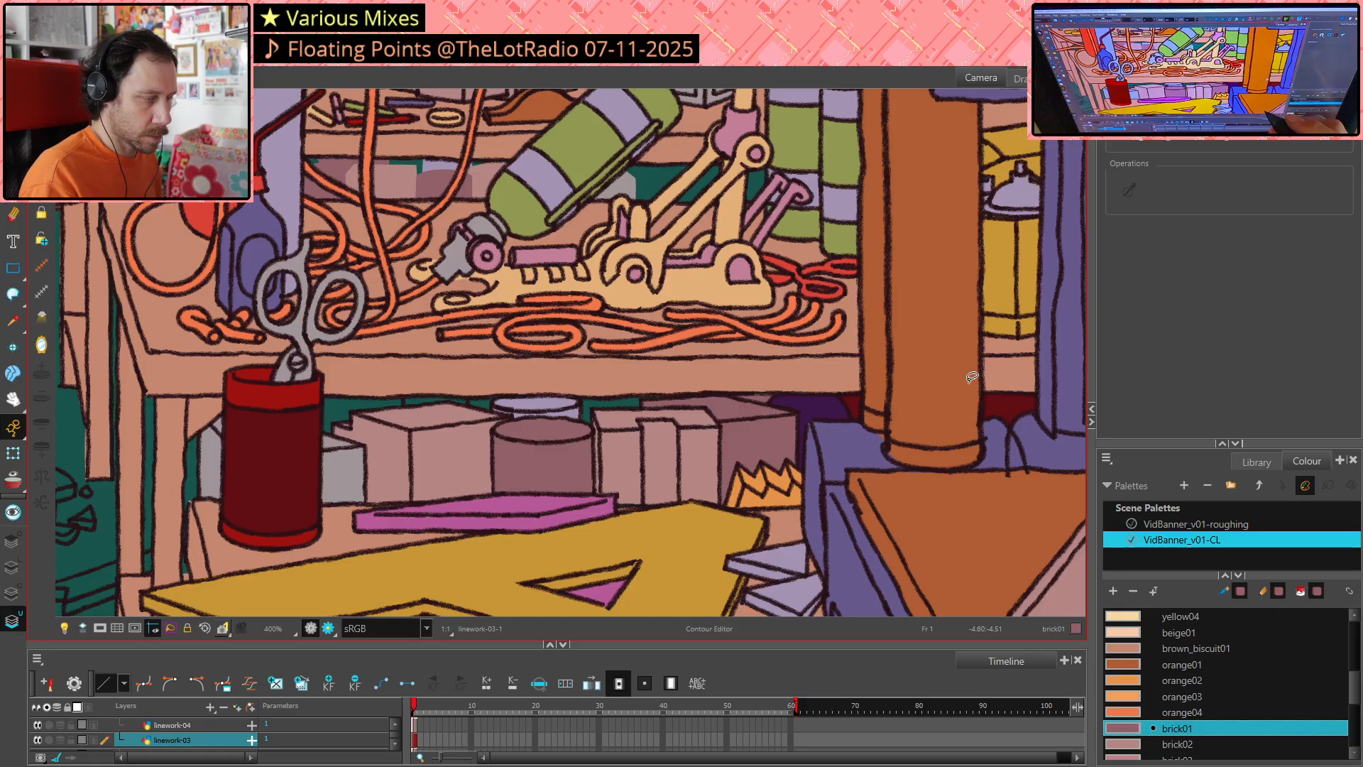
key(alt+d)
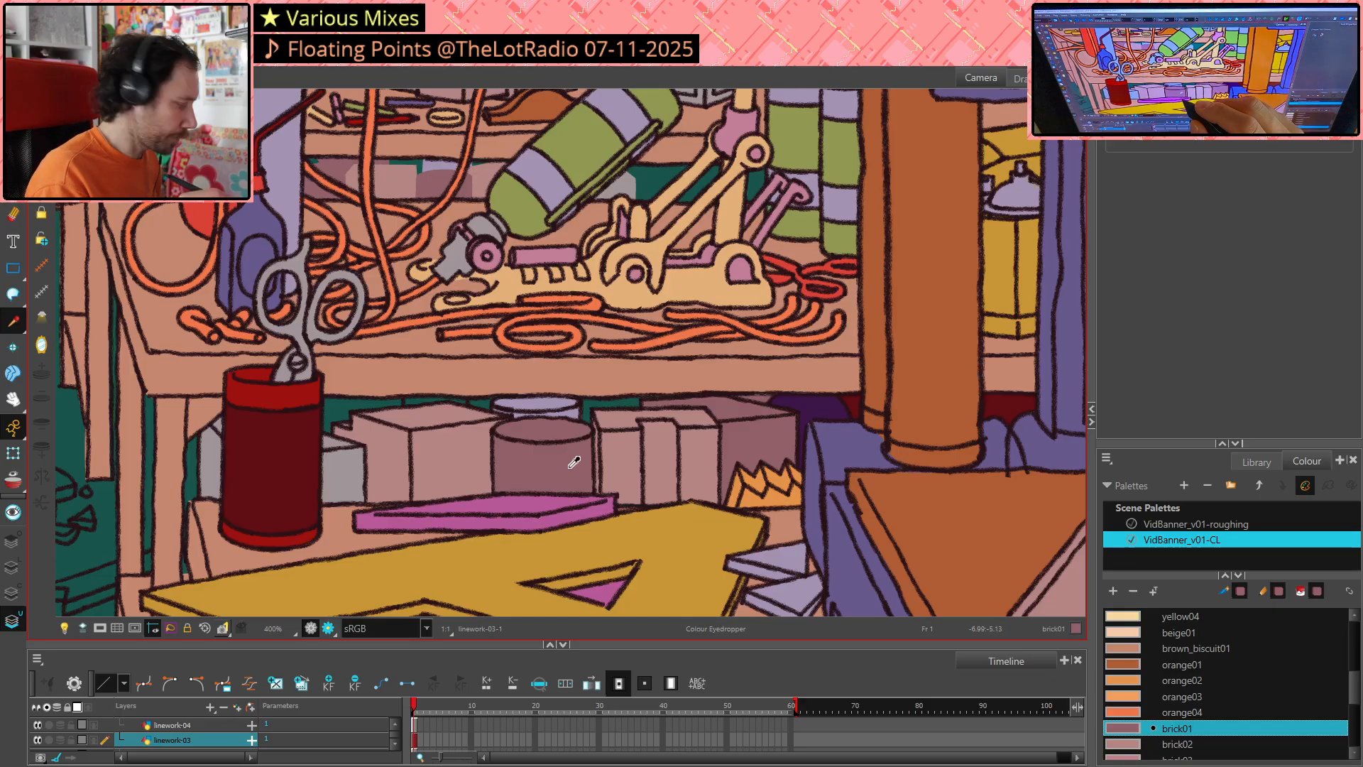
key(alt+b)
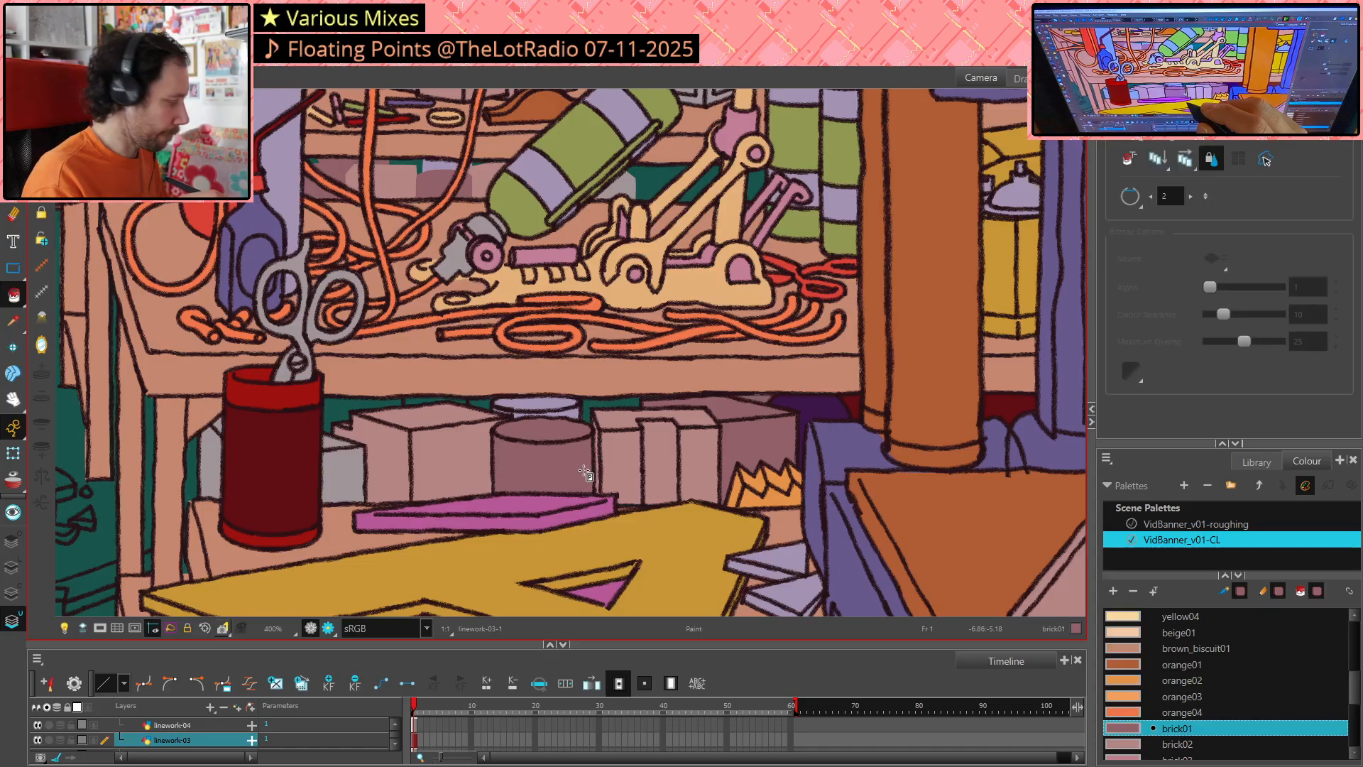
click(1132, 404)
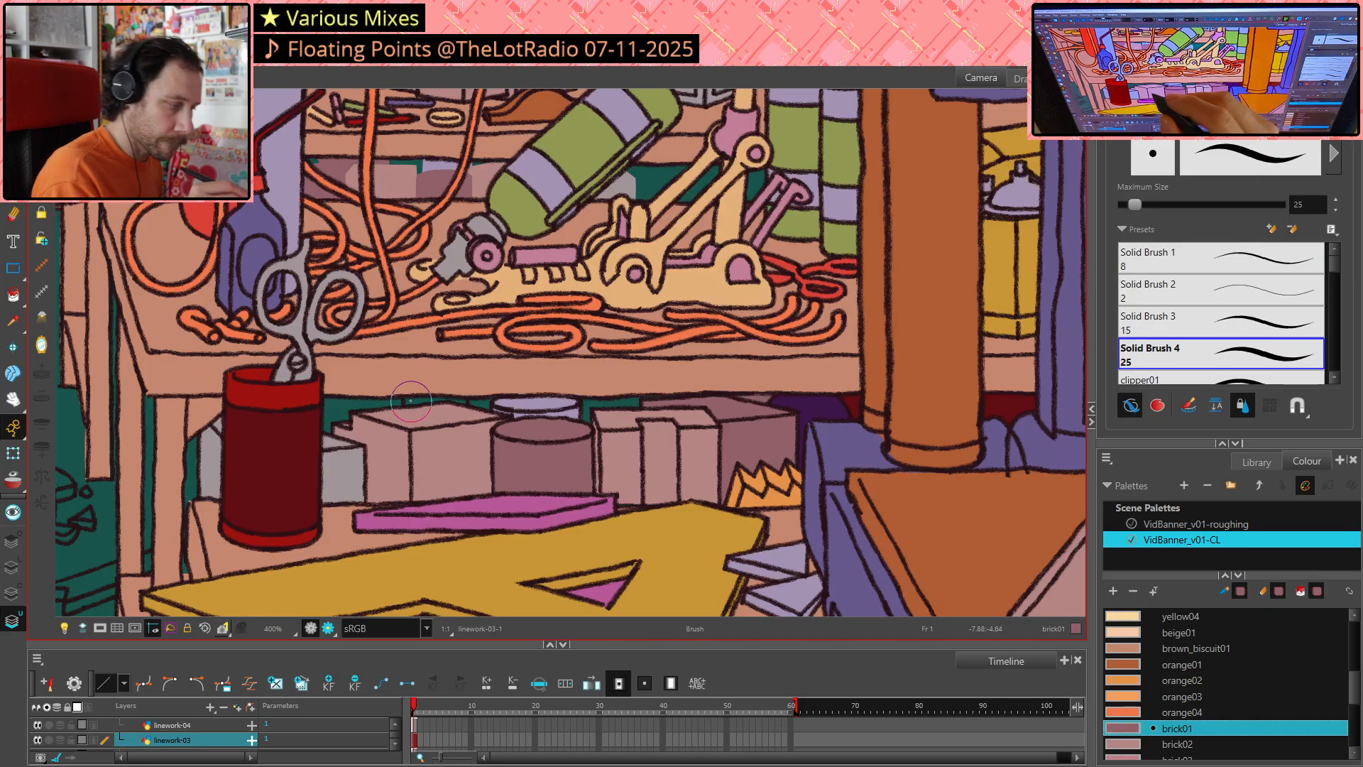
drag(408, 402, 468, 402)
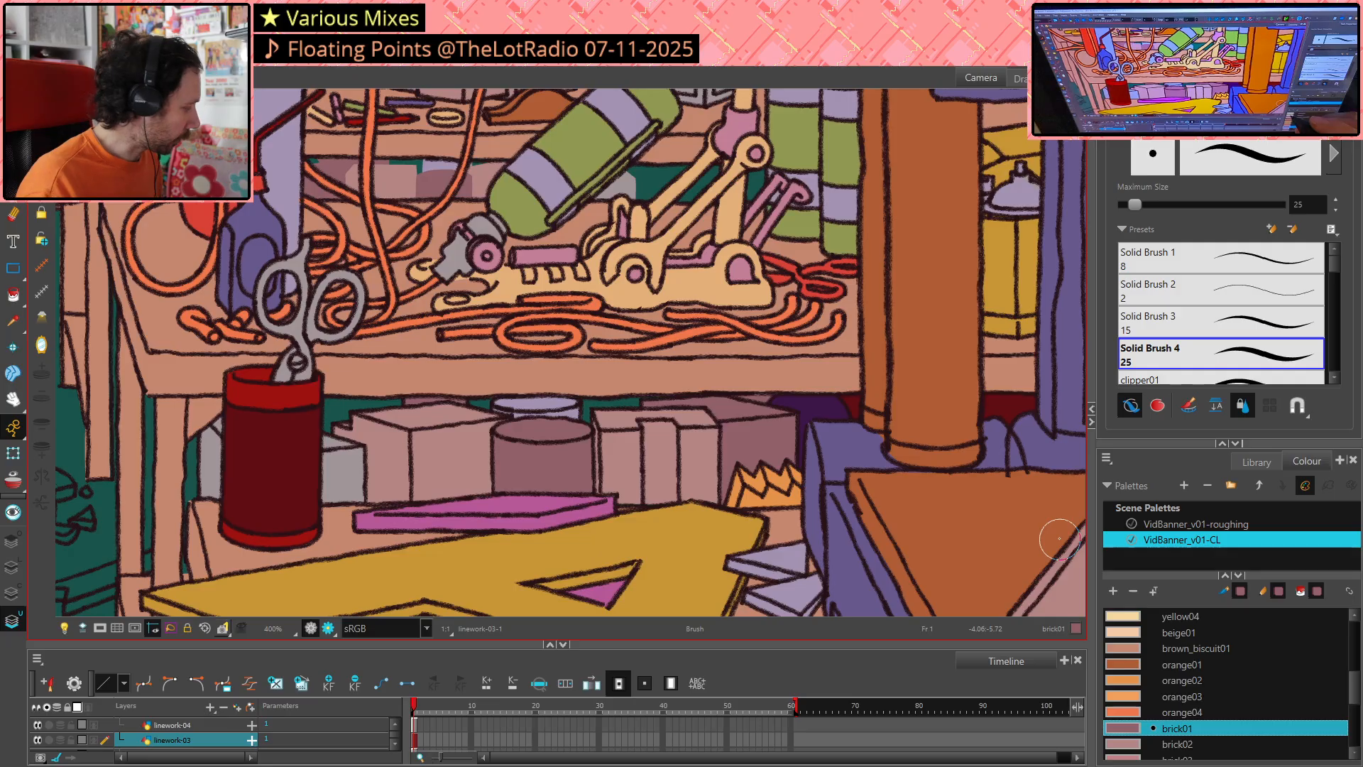
Erase excess paint above the rightmost brick box with the Medium Eraser at size 16, then return to the brush
key(alt+e)
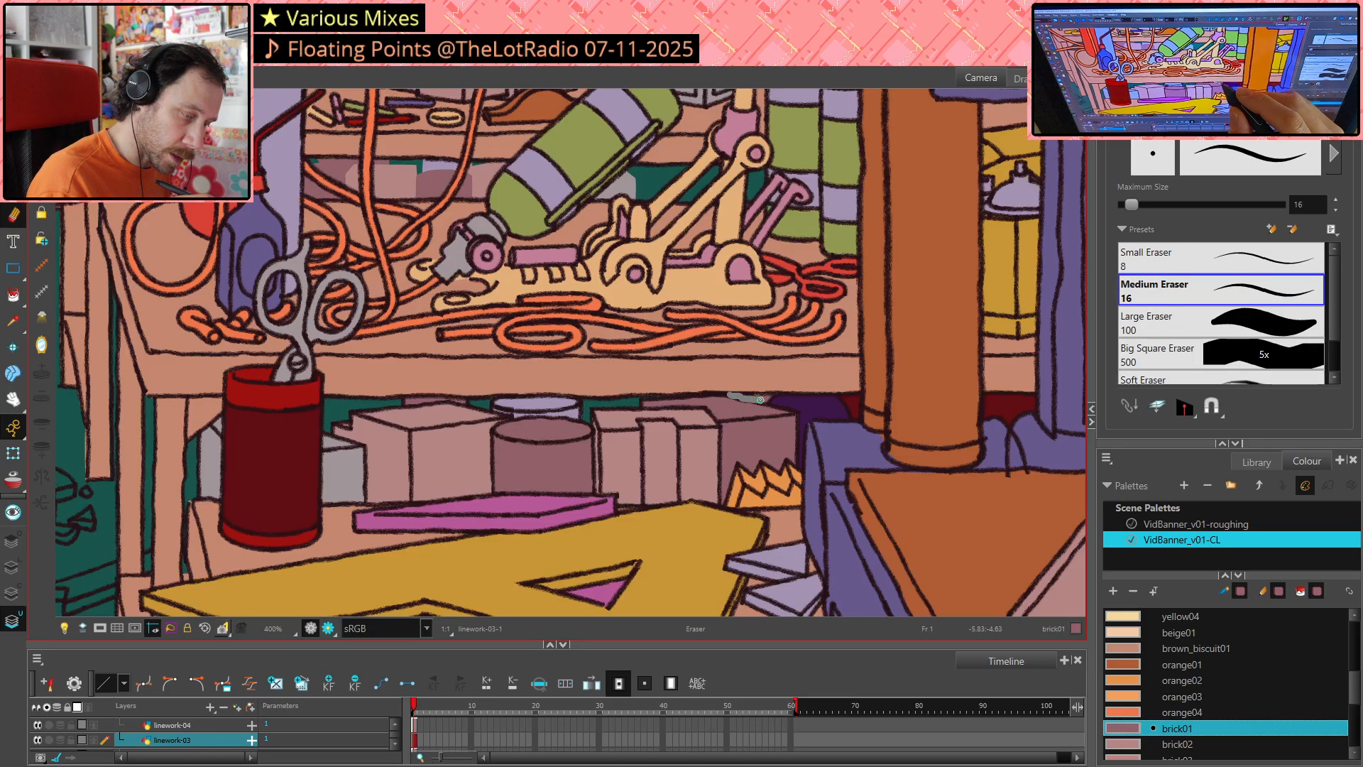
drag(761, 399, 735, 394)
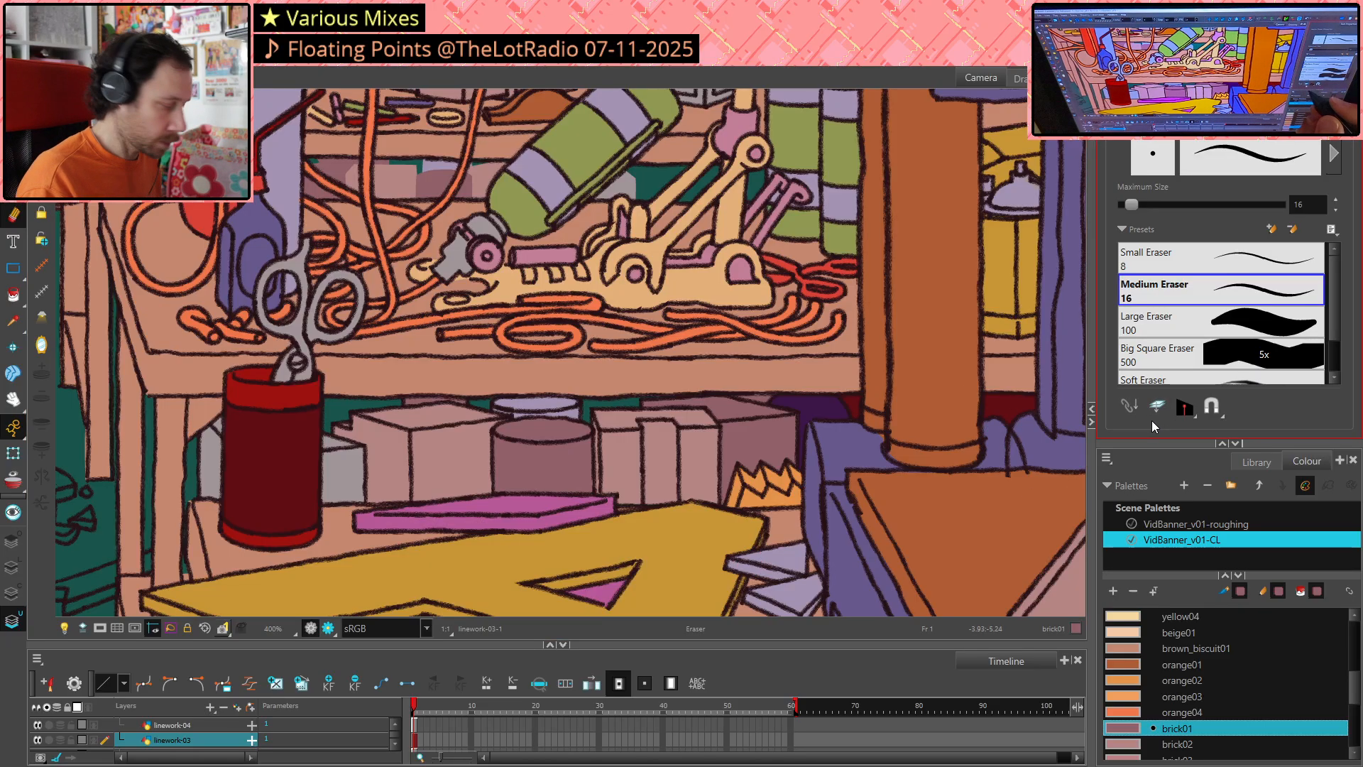
key(alt+b)
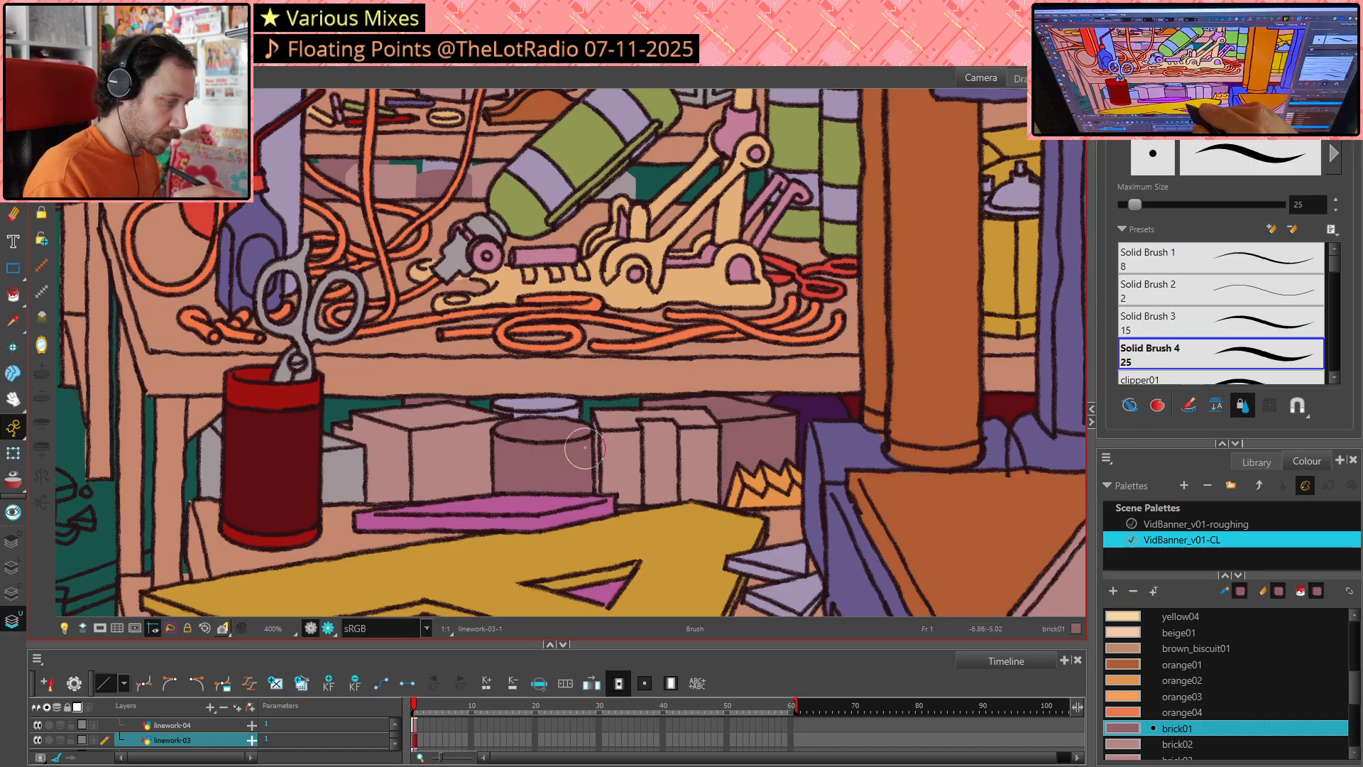
key(alt+s)
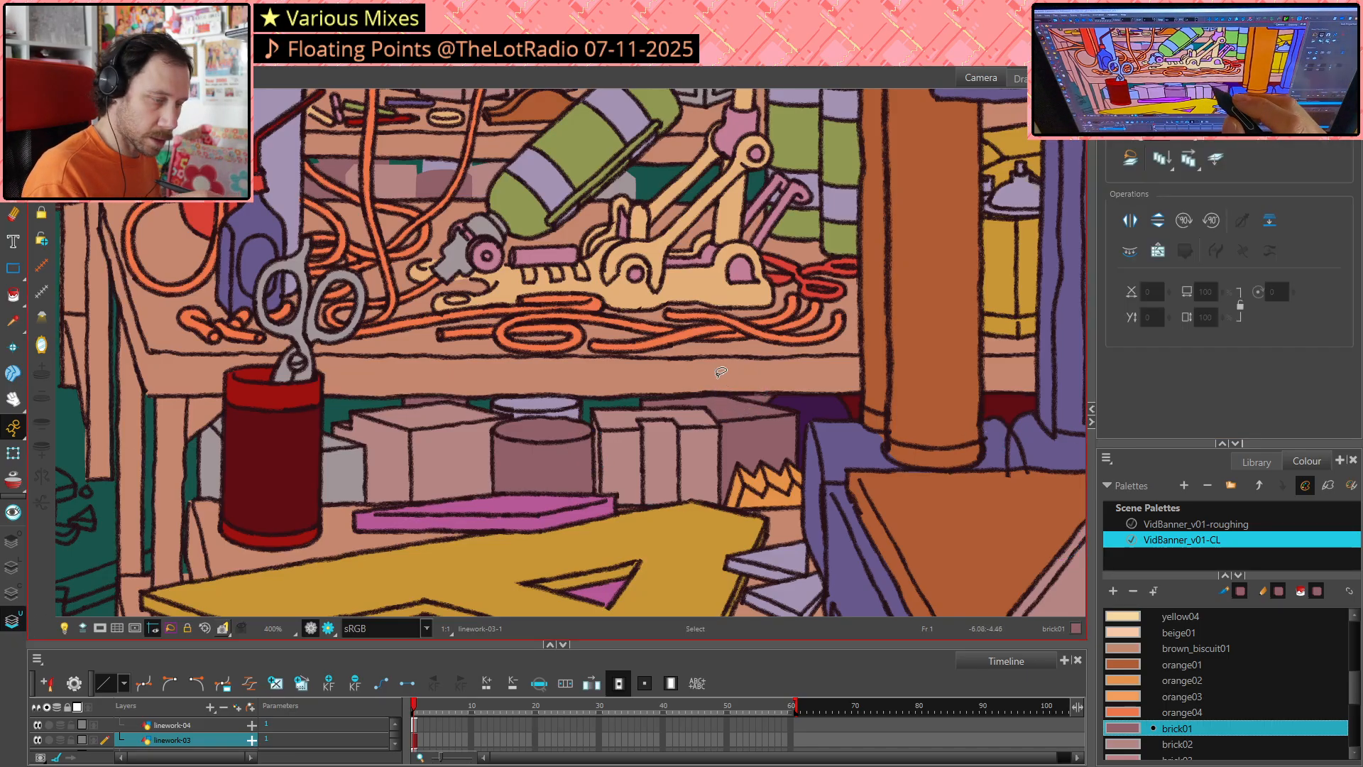
click(435, 403)
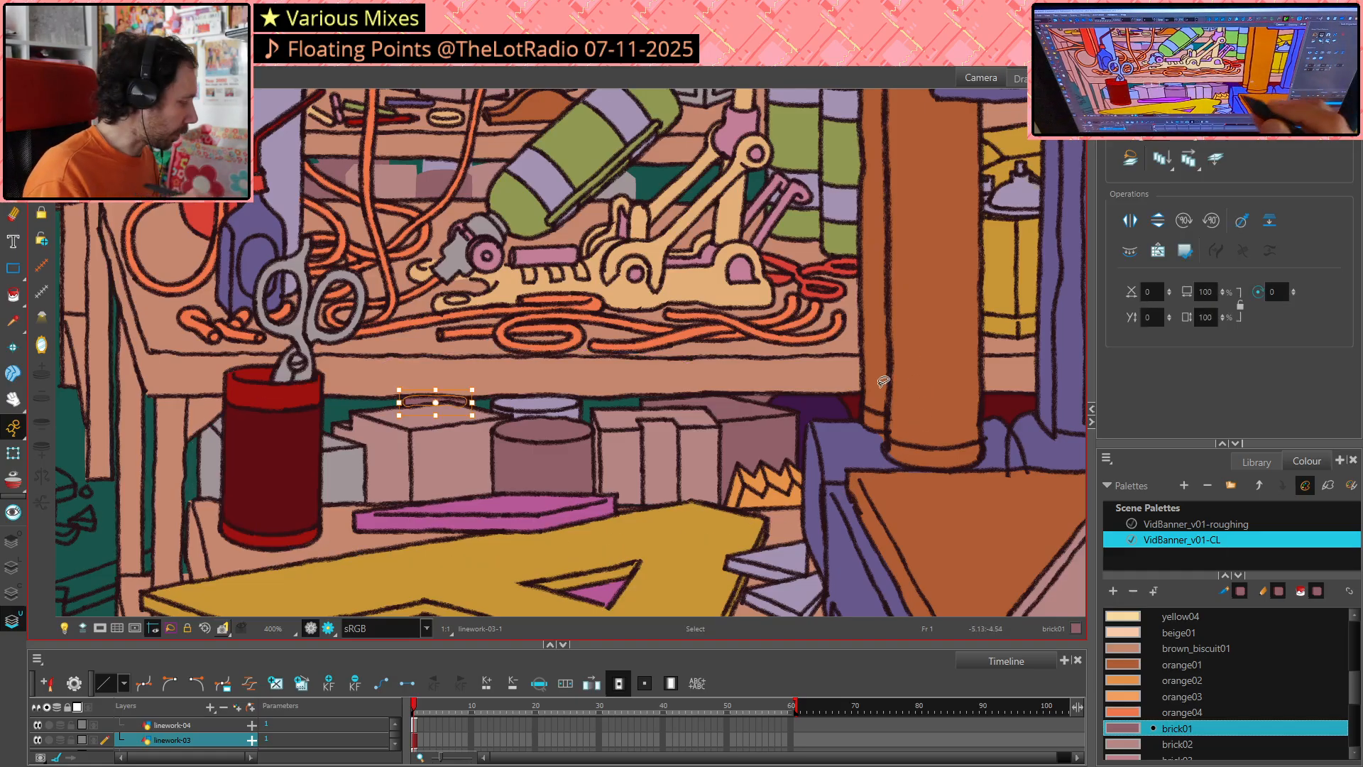
key(Delete)
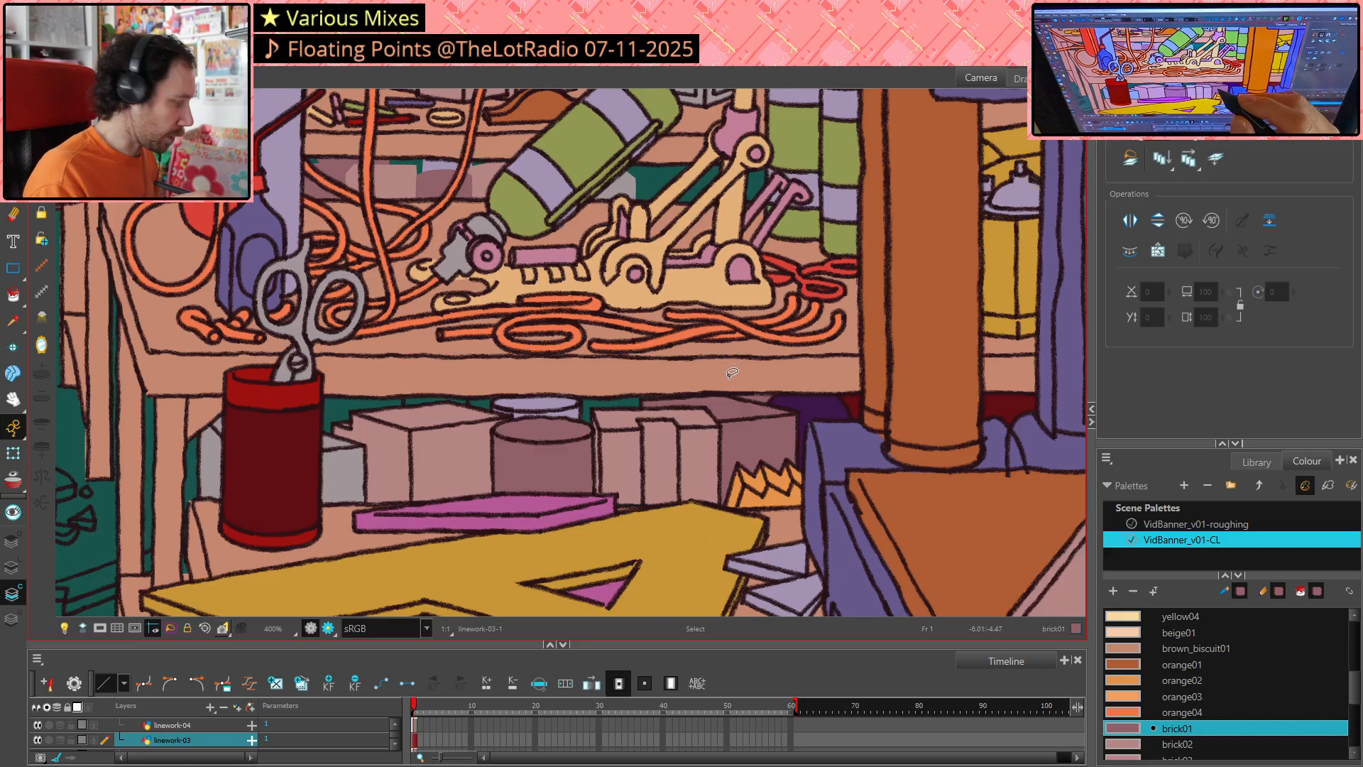
key(ctrl+z)
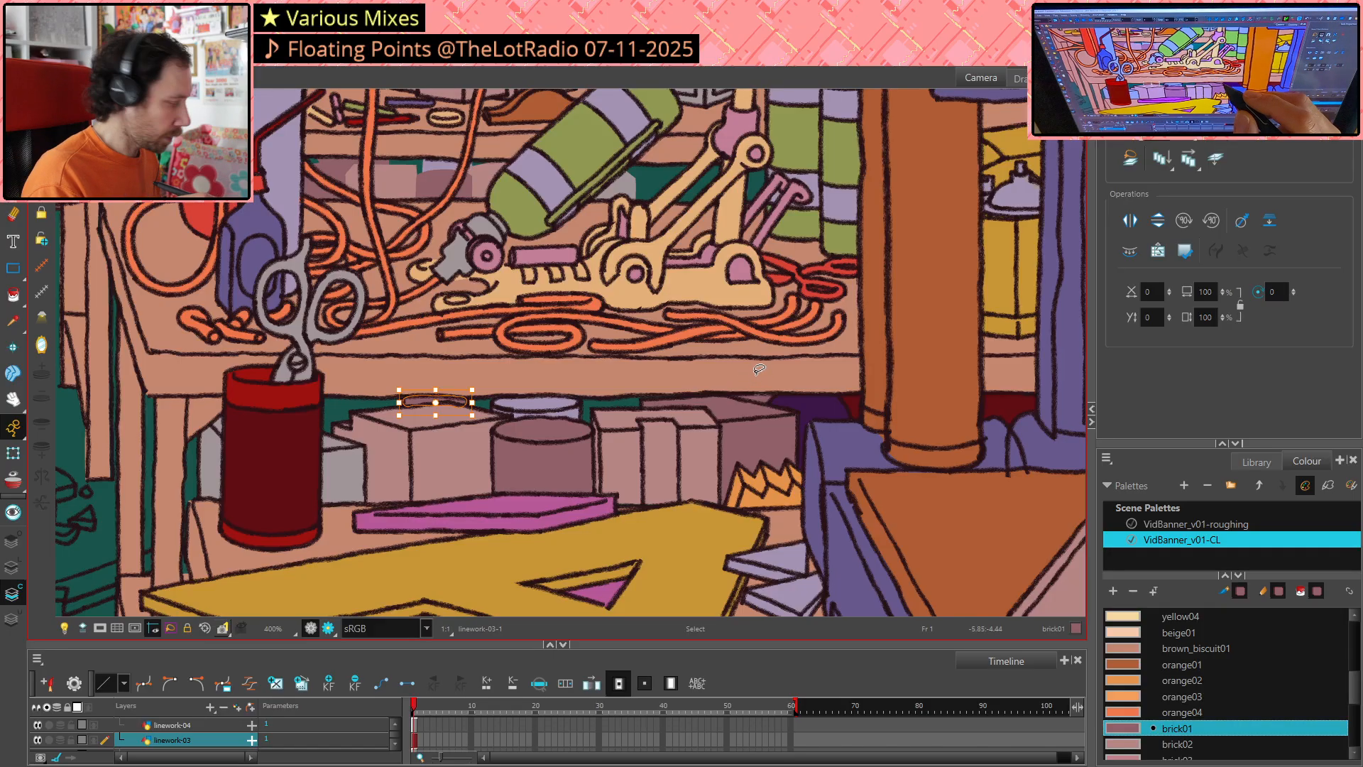
Try to cut away the excess paint along the tabletop's lower edge above the rightmost brick box with the Cutter
key(alt+t)
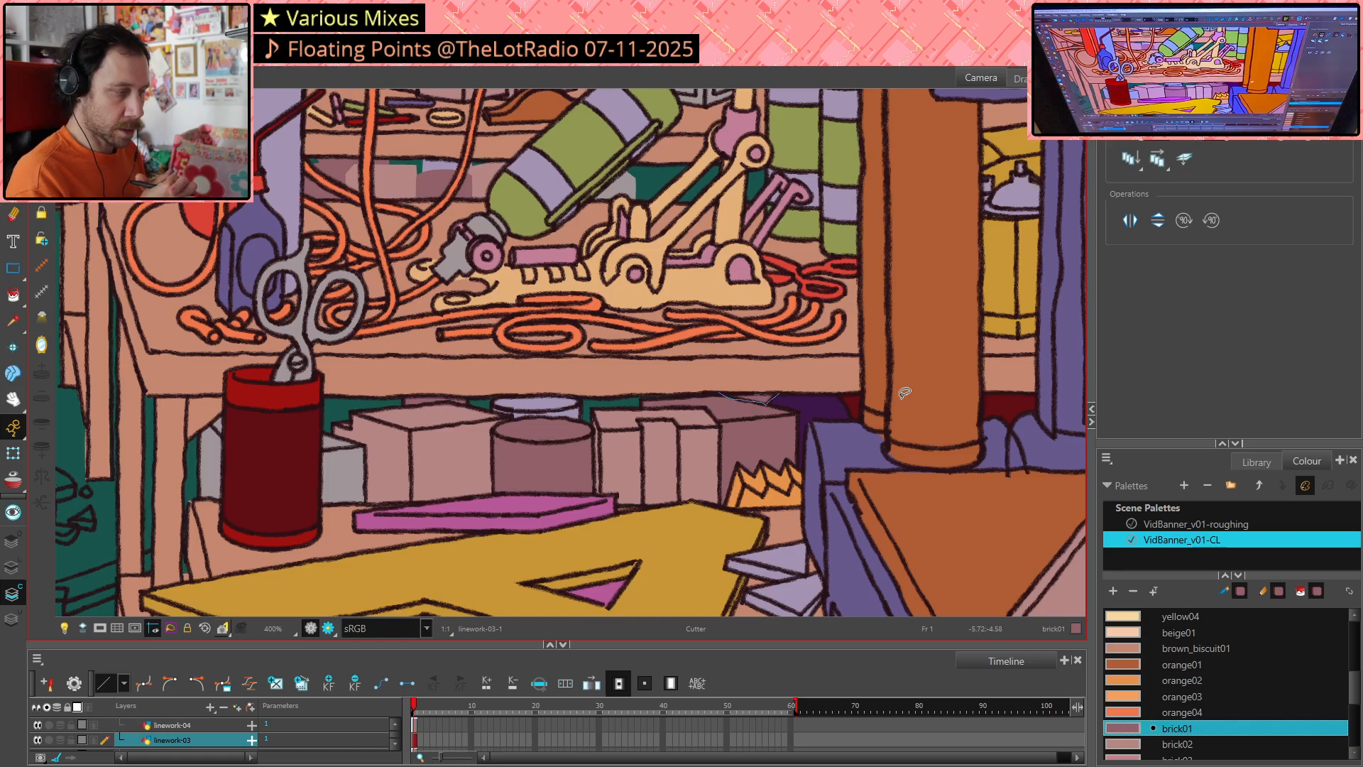
key(Delete)
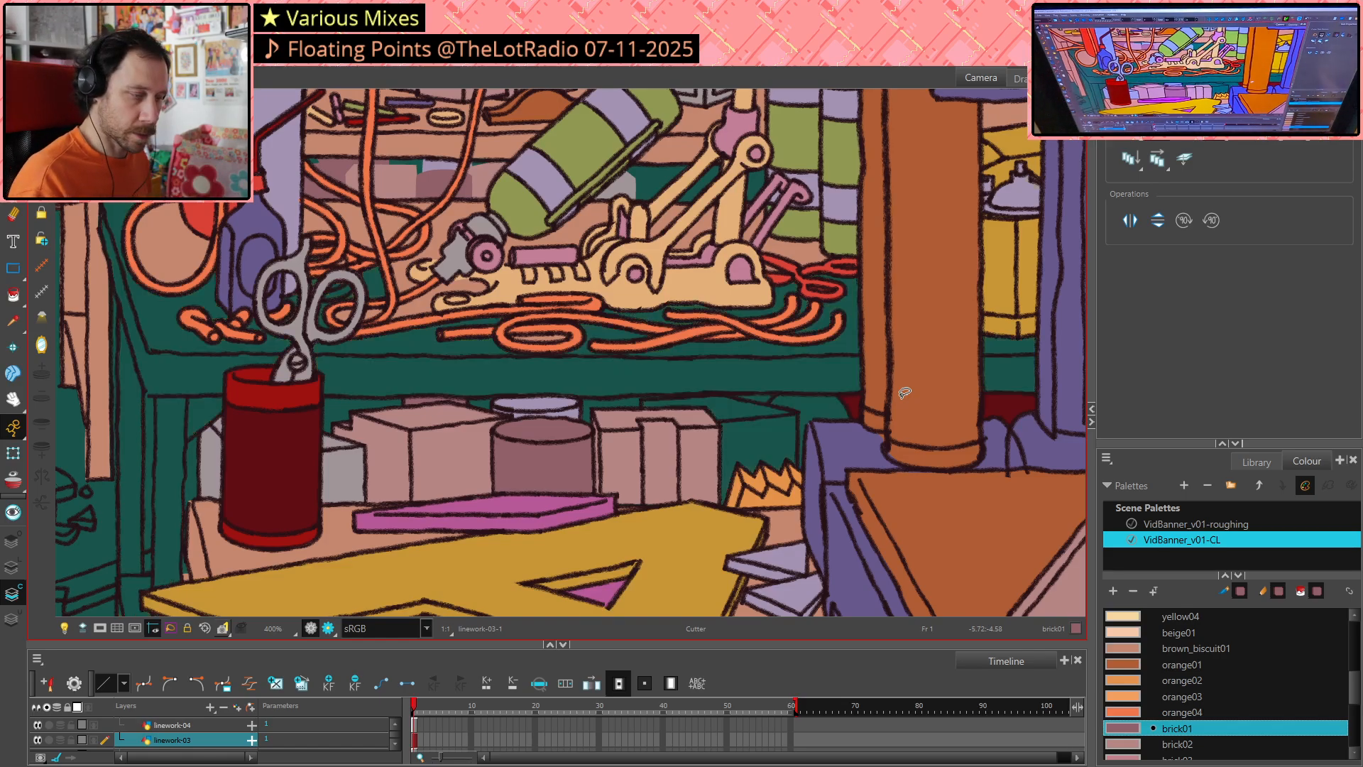
key(ctrl+z)
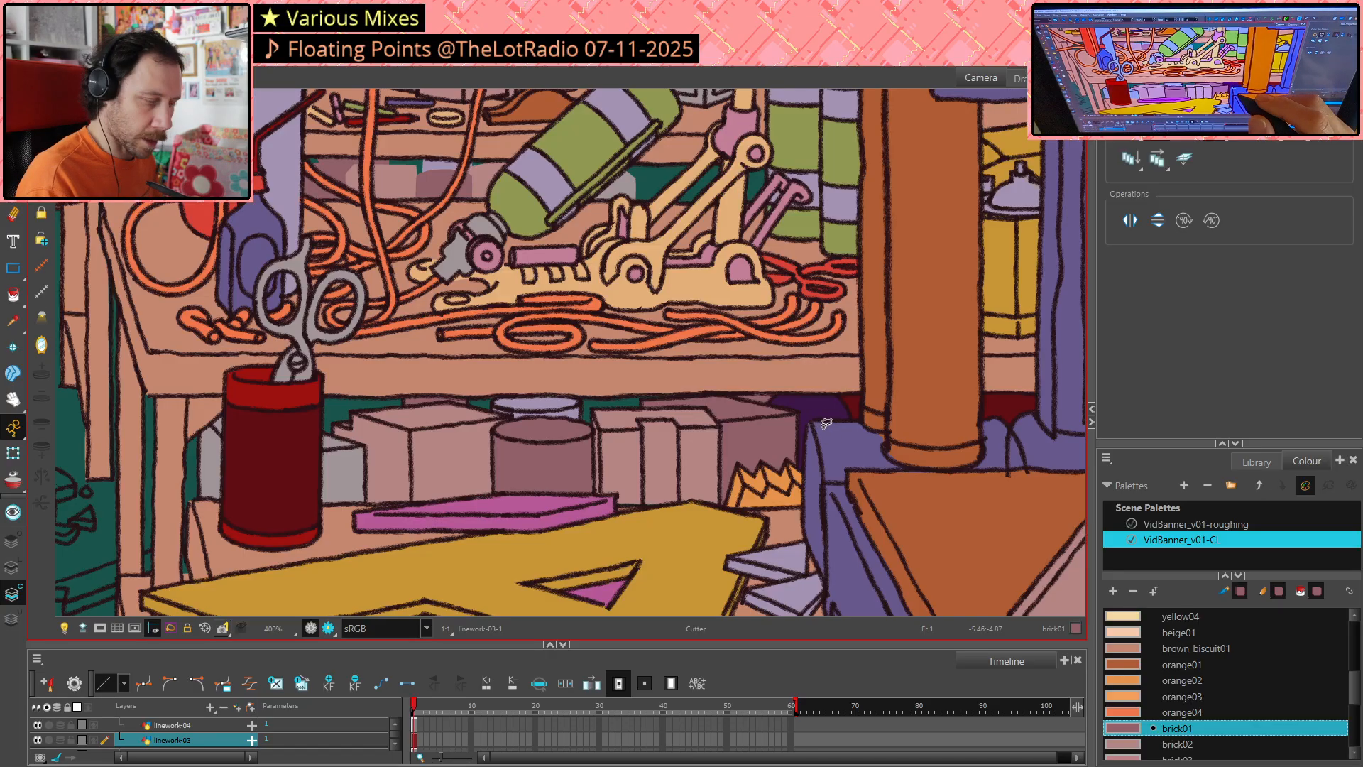
Show the strokes around the rightmost brick box under the tabletop and try to isolate its excess paint with the Cutter
key(alt+v)
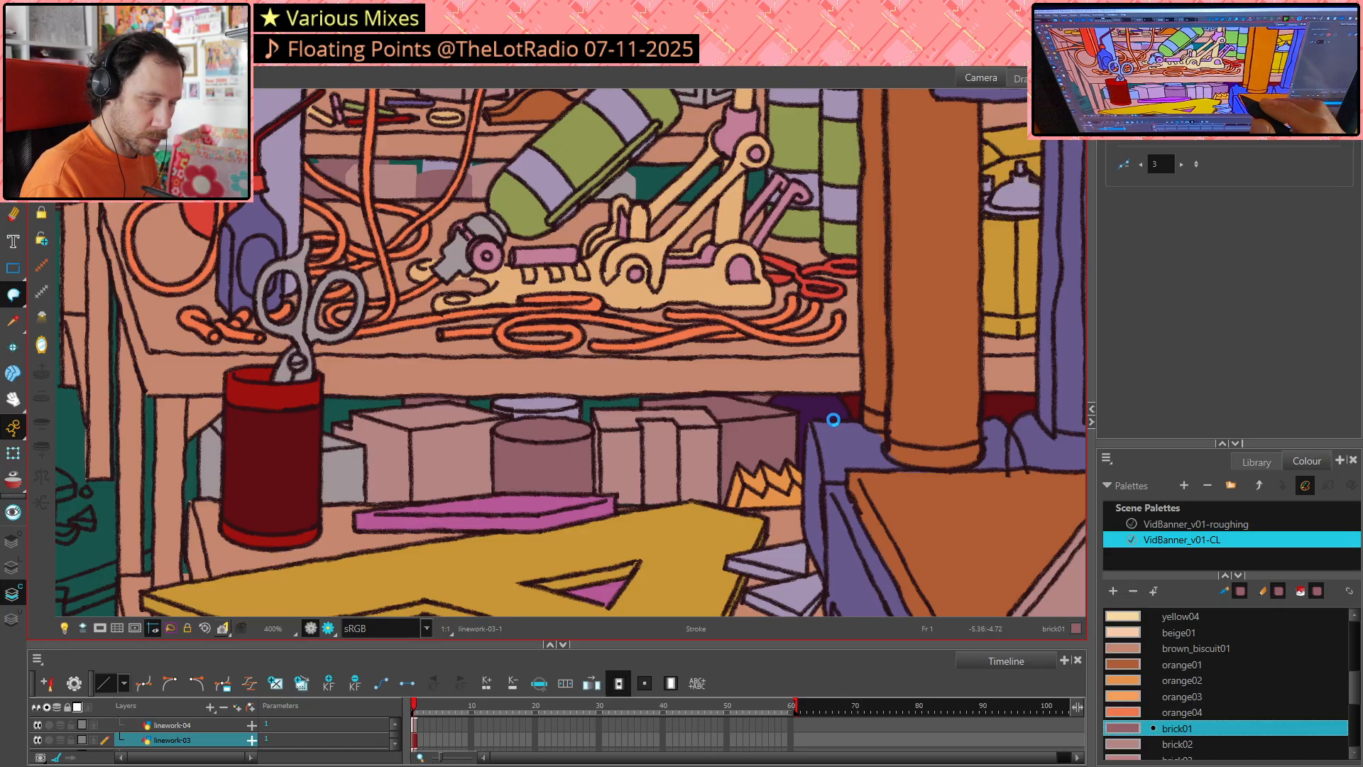
key(l)
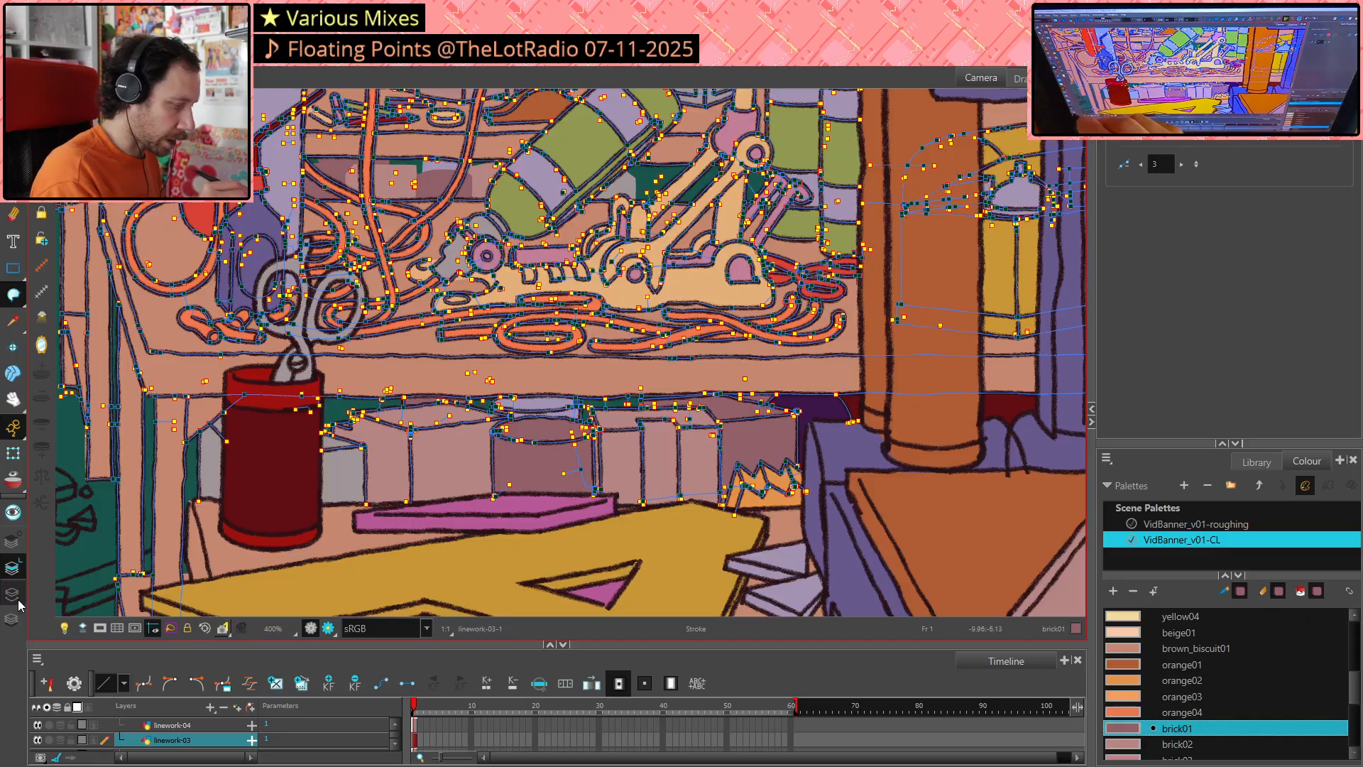
key(l)
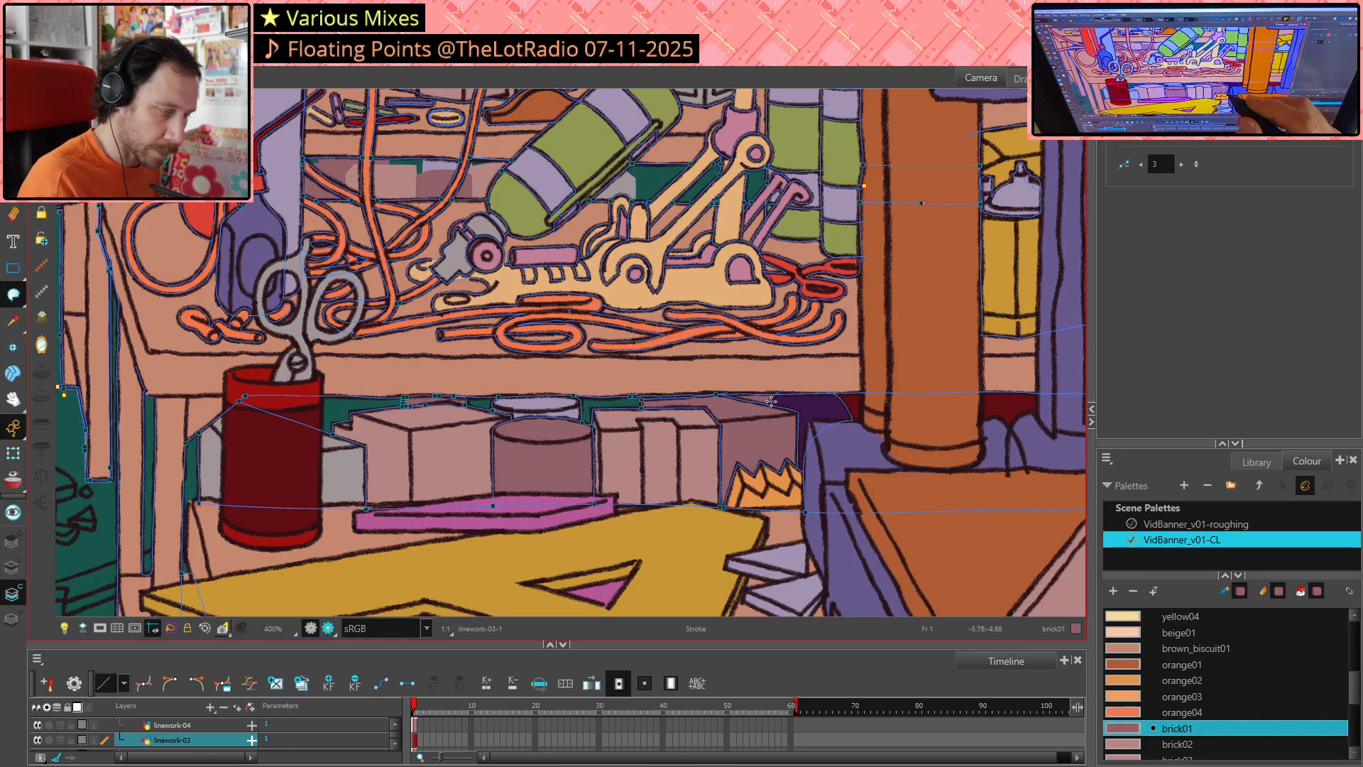
key(alt+t)
click(774, 395)
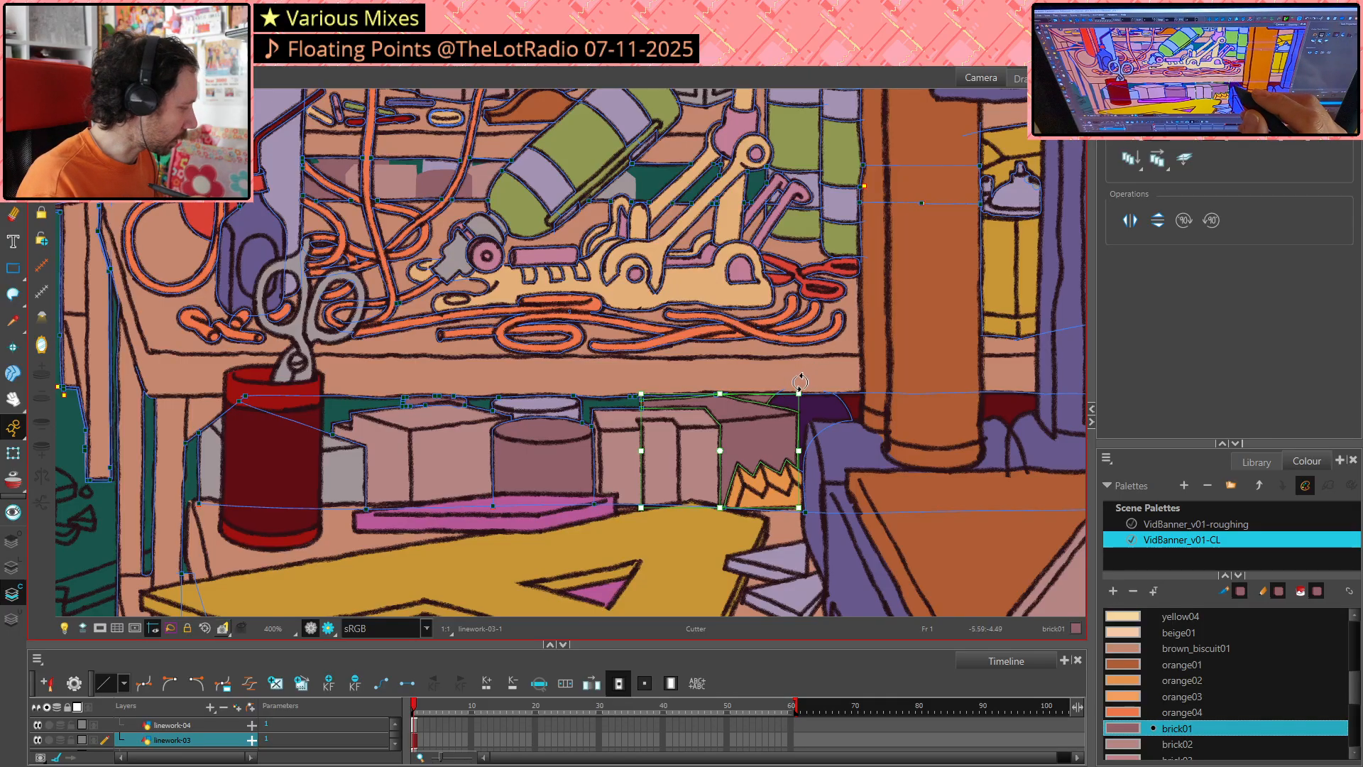
scroll(800, 383, up, 4)
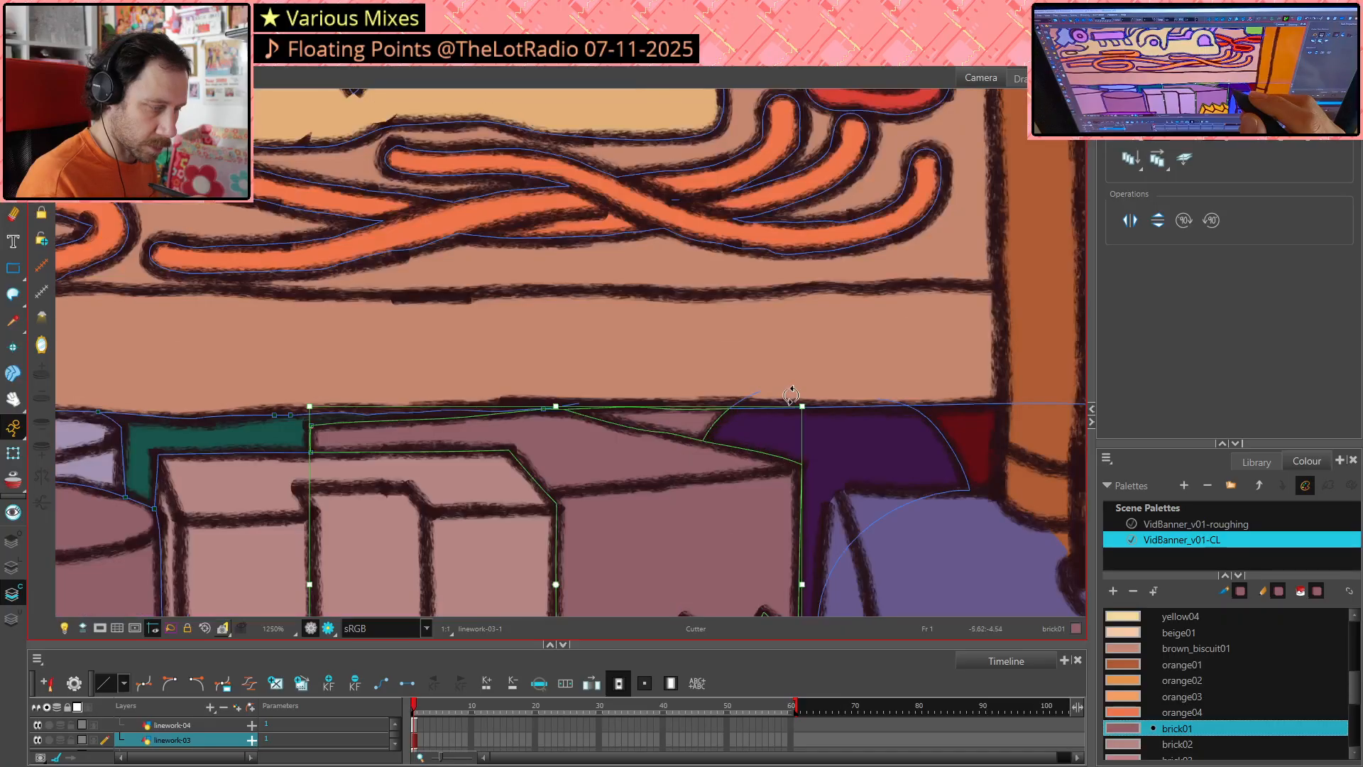
click(626, 410)
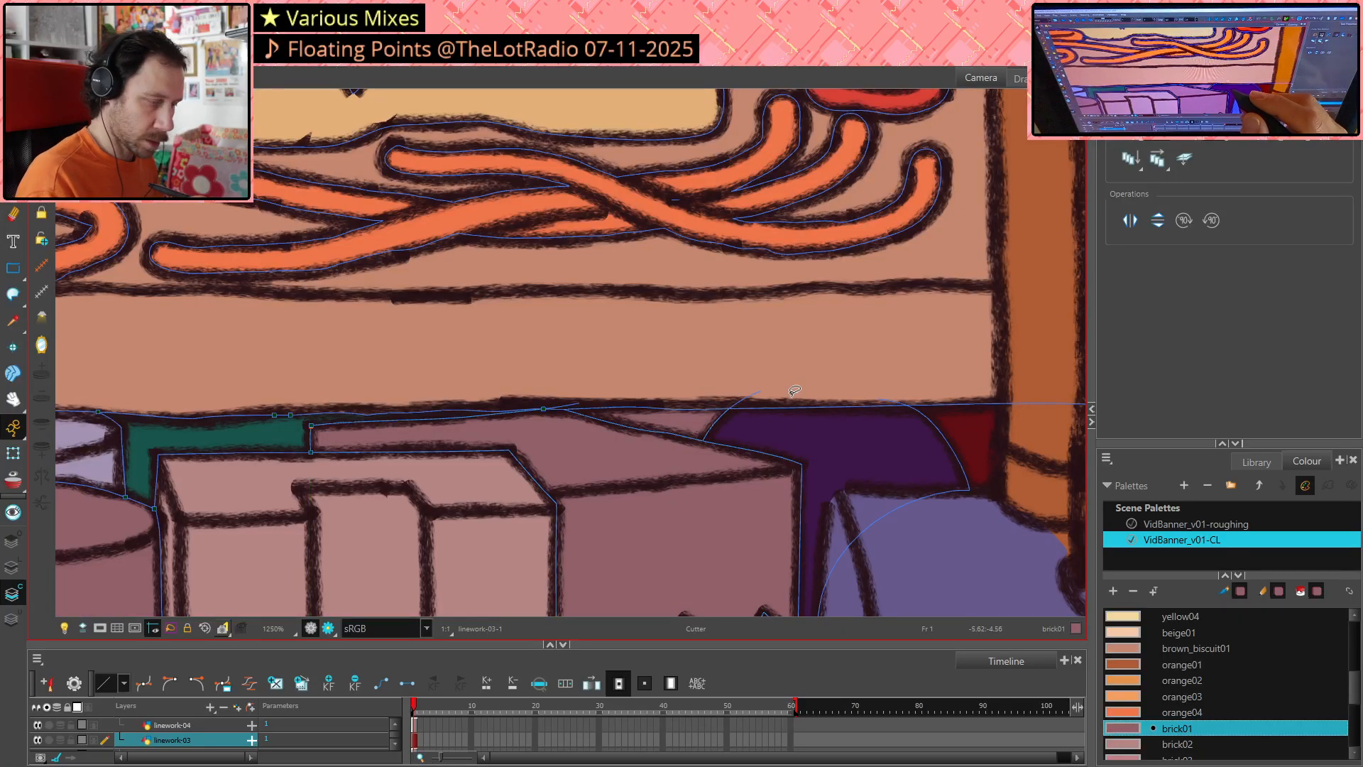
click(641, 410)
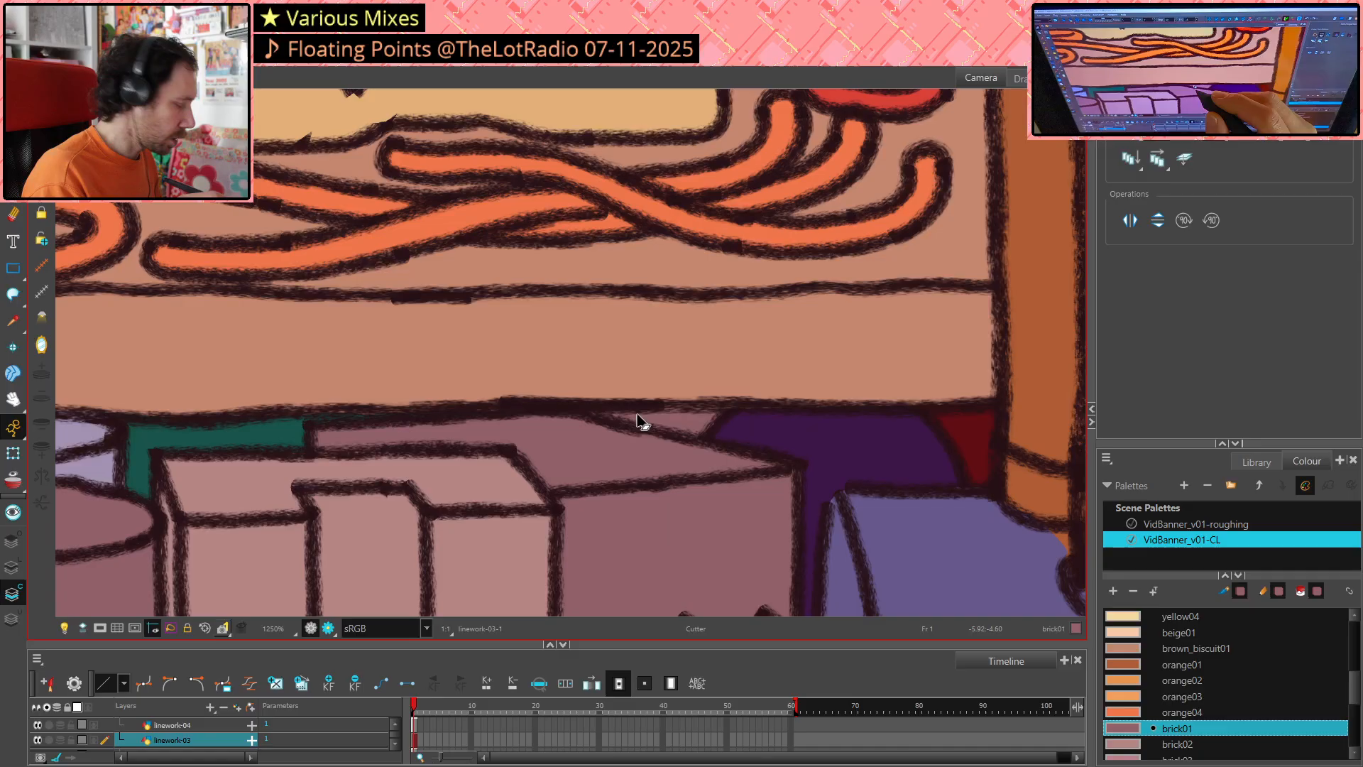
Erase the excess brick paint between the rightmost box's sloping top and the tabletop edge with the Medium Eraser at size 16
key(alt+e)
mouse_move(565, 403)
mouse_down()
mouse_move(699, 428)
mouse_move(720, 407)
mouse_move(675, 415)
mouse_up()
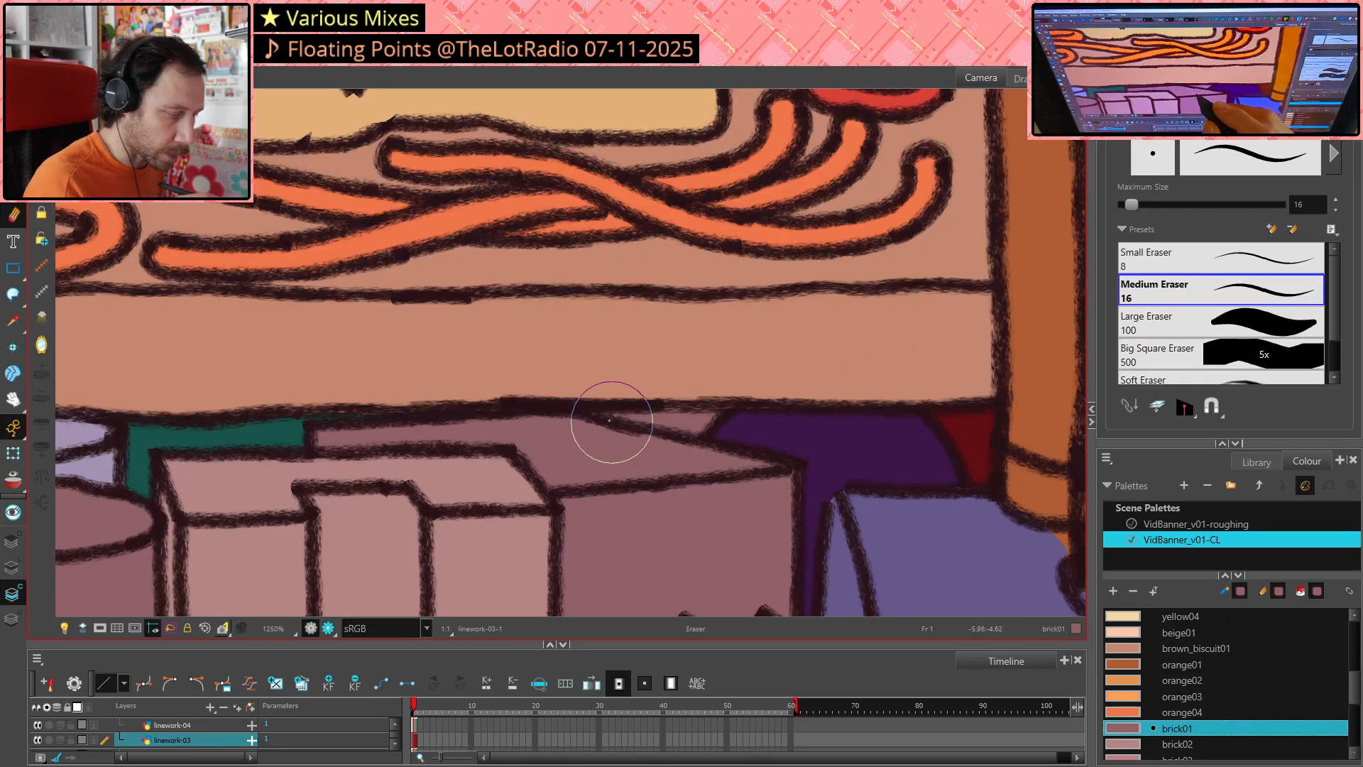
mouse_move(572, 411)
mouse_down()
mouse_move(666, 425)
mouse_move(717, 413)
mouse_move(607, 415)
mouse_up()
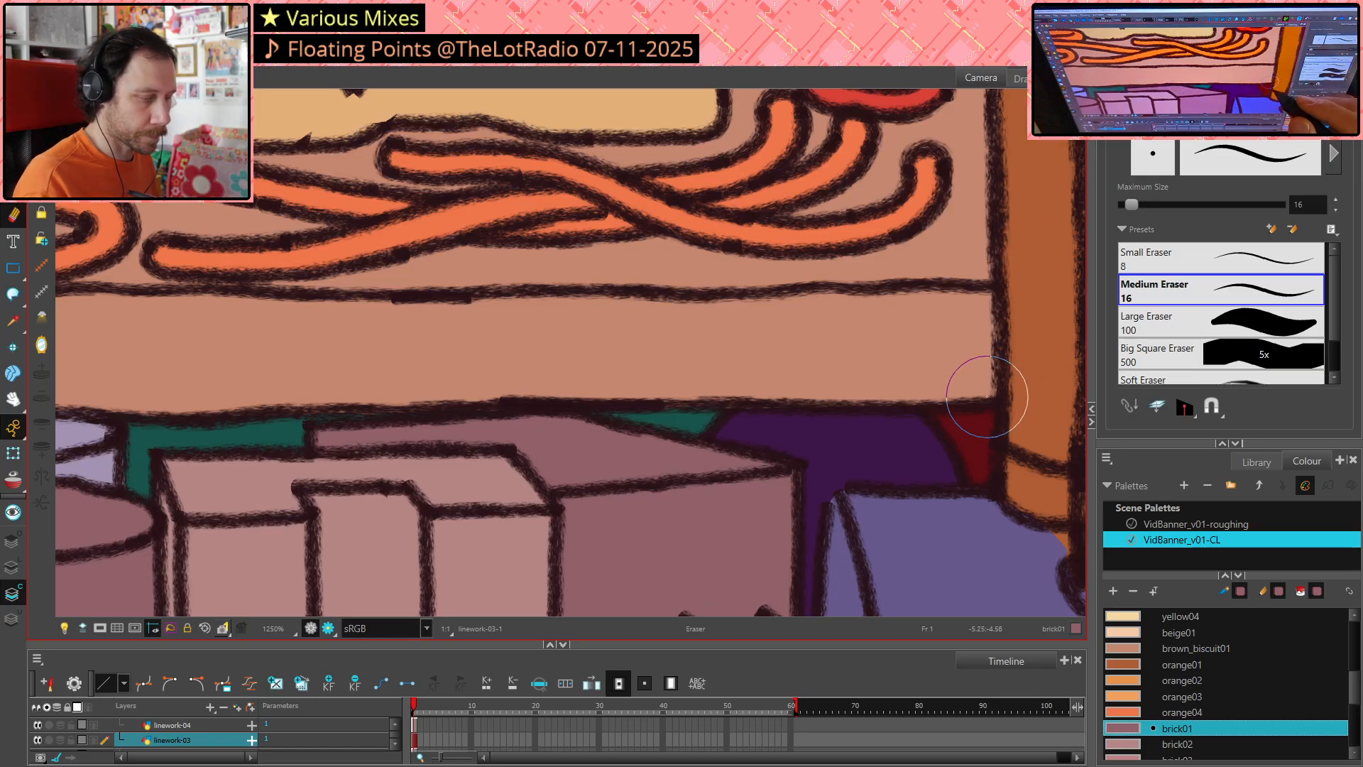
Paint the thin gap beside the table's left legs in brown_biscuit01 with Solid Brush 4 at size 25, drawing behind existing art
scroll(987, 397, down, 8)
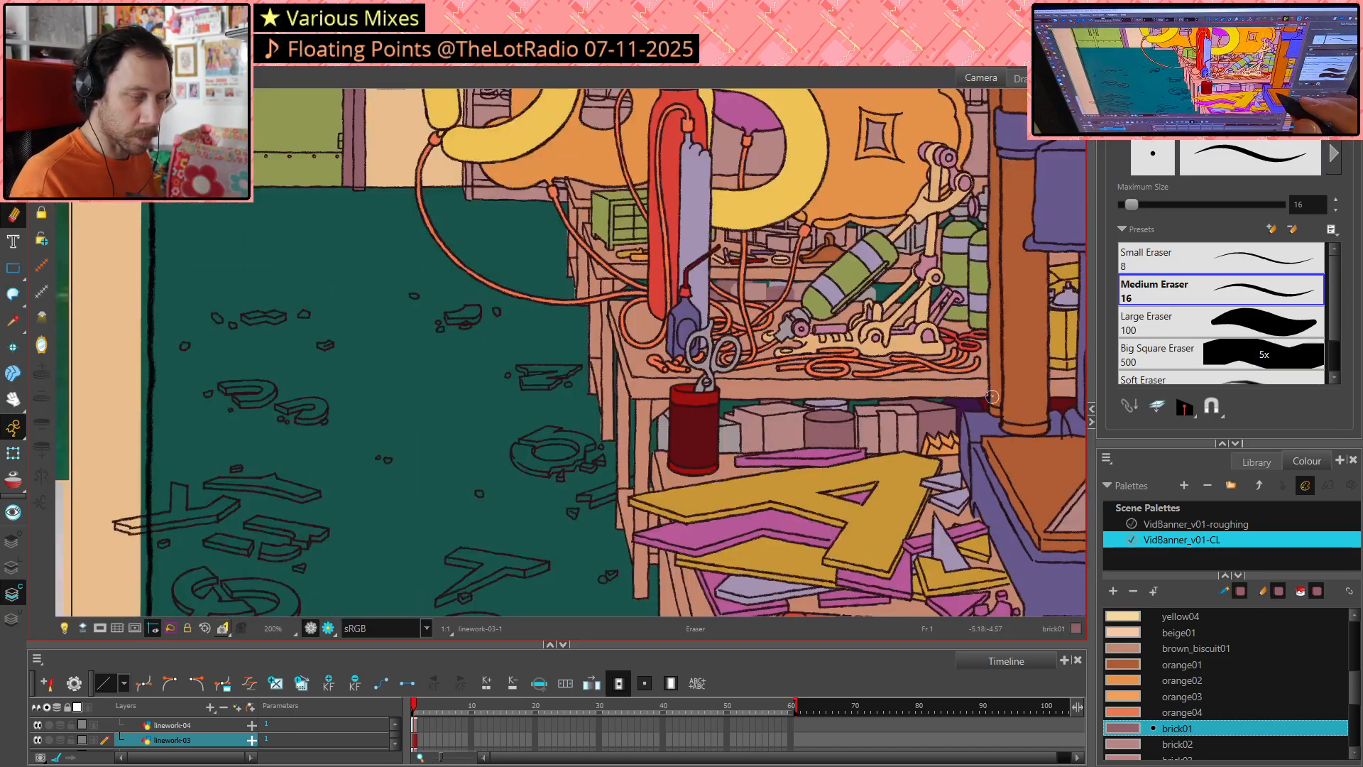
scroll(992, 397, down, 1)
drag(881, 462, 344, 472)
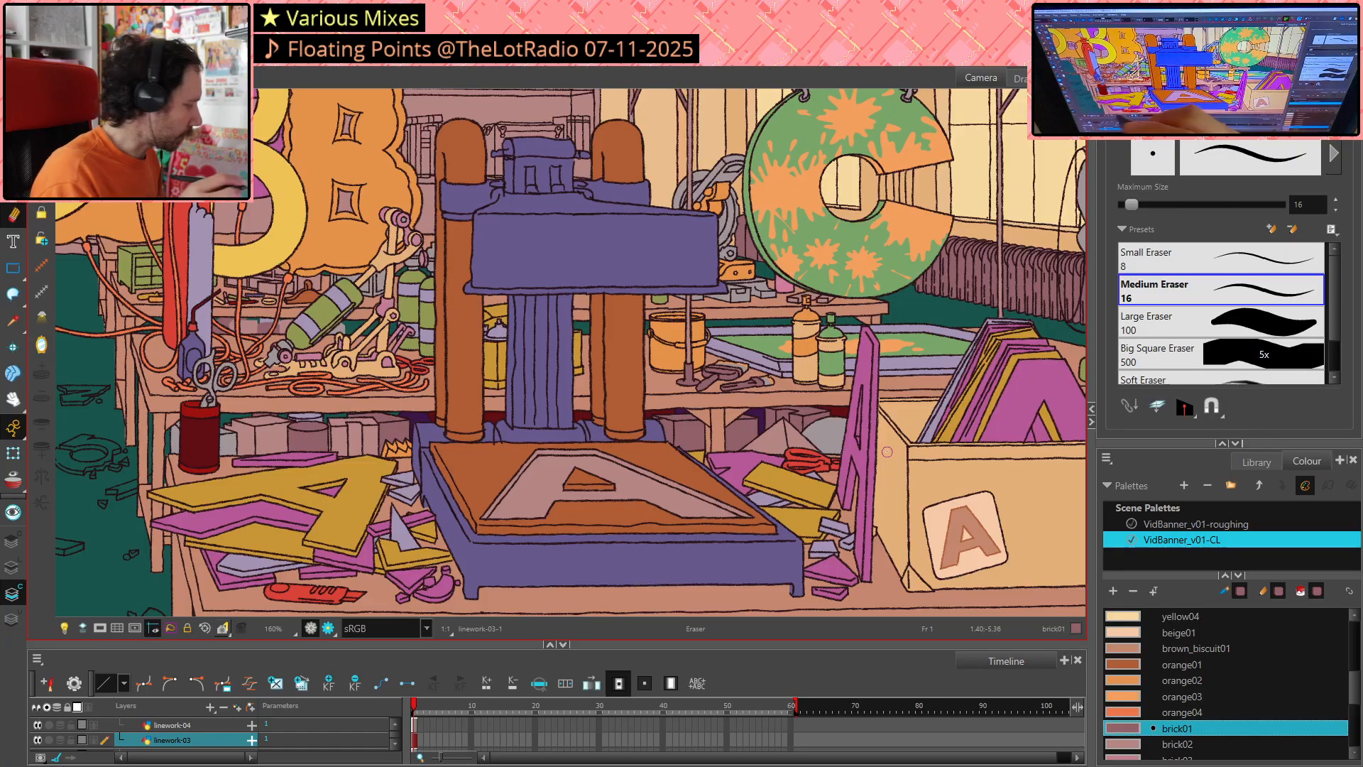
scroll(175, 478, up, 4)
drag(370, 483, 639, 511)
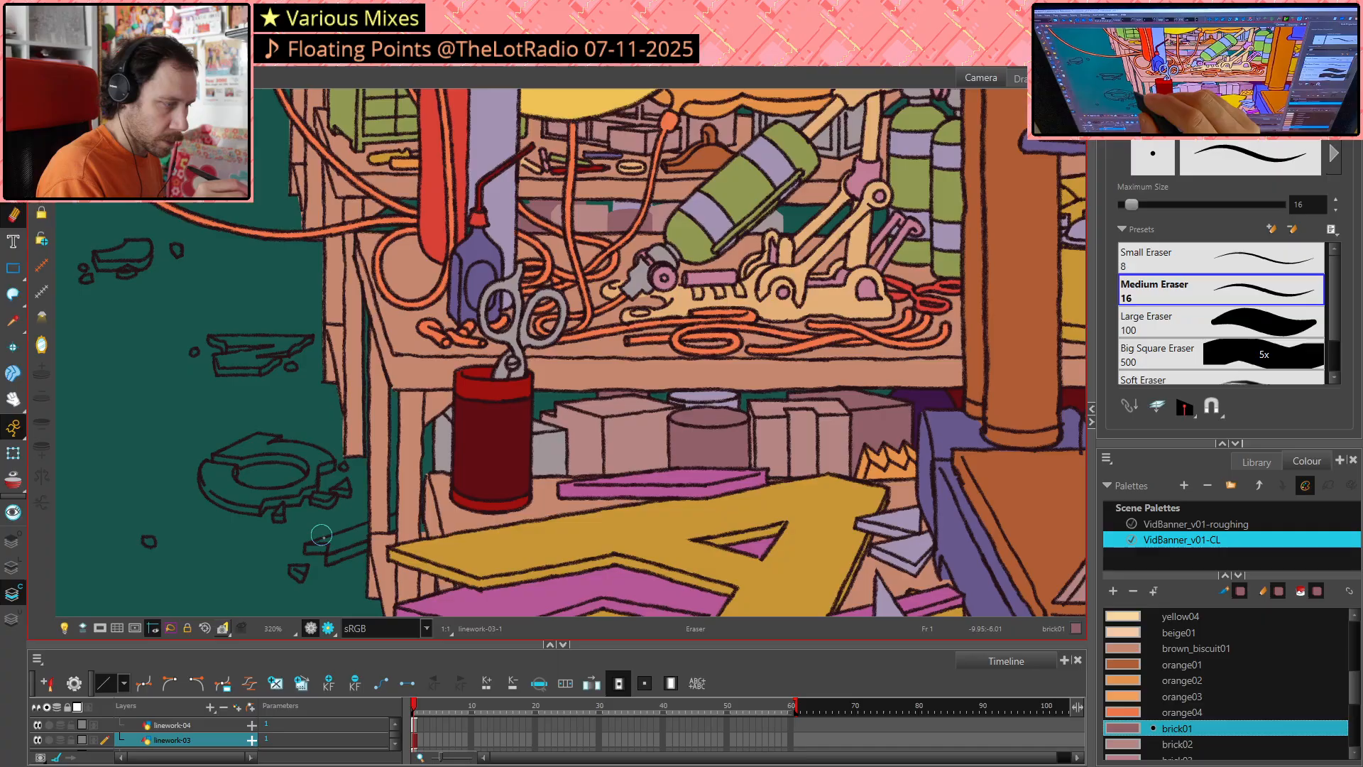
key(alt+d)
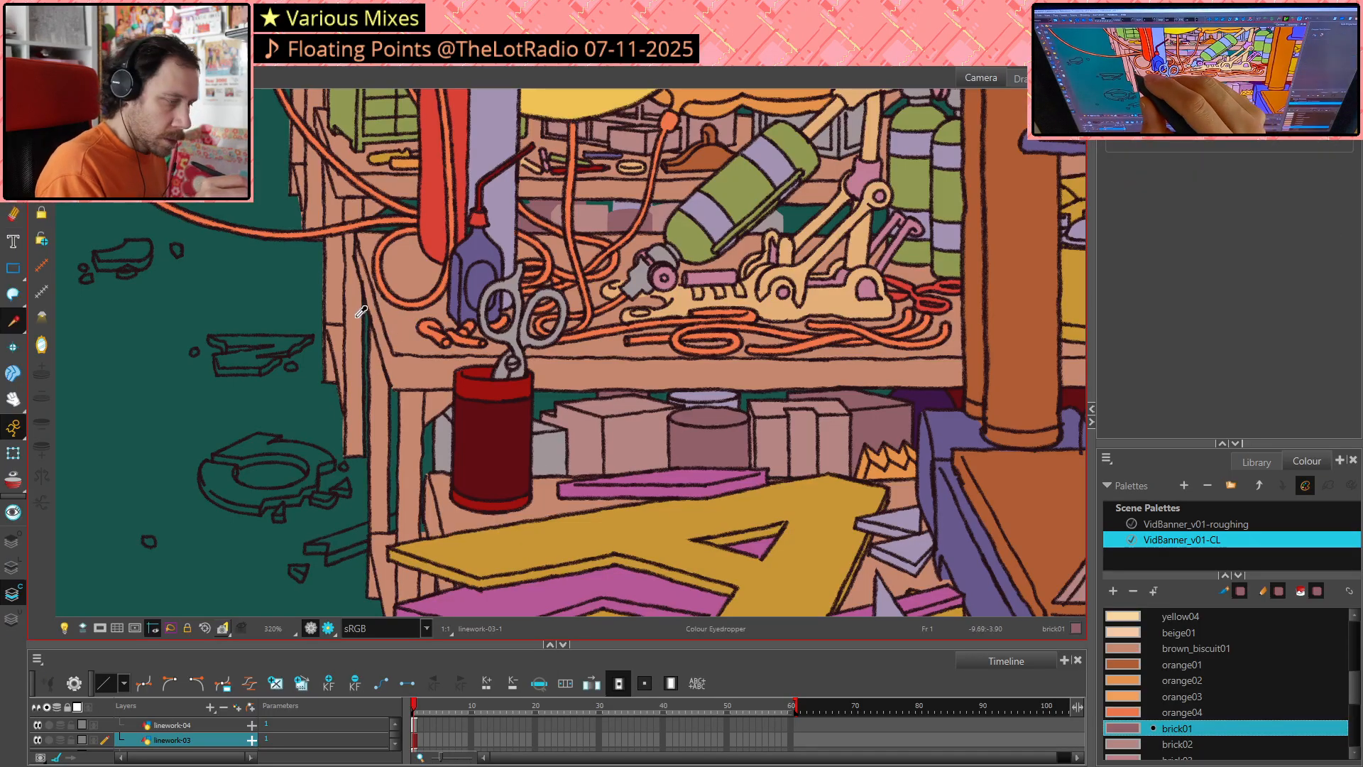
click(367, 351)
key(alt+b)
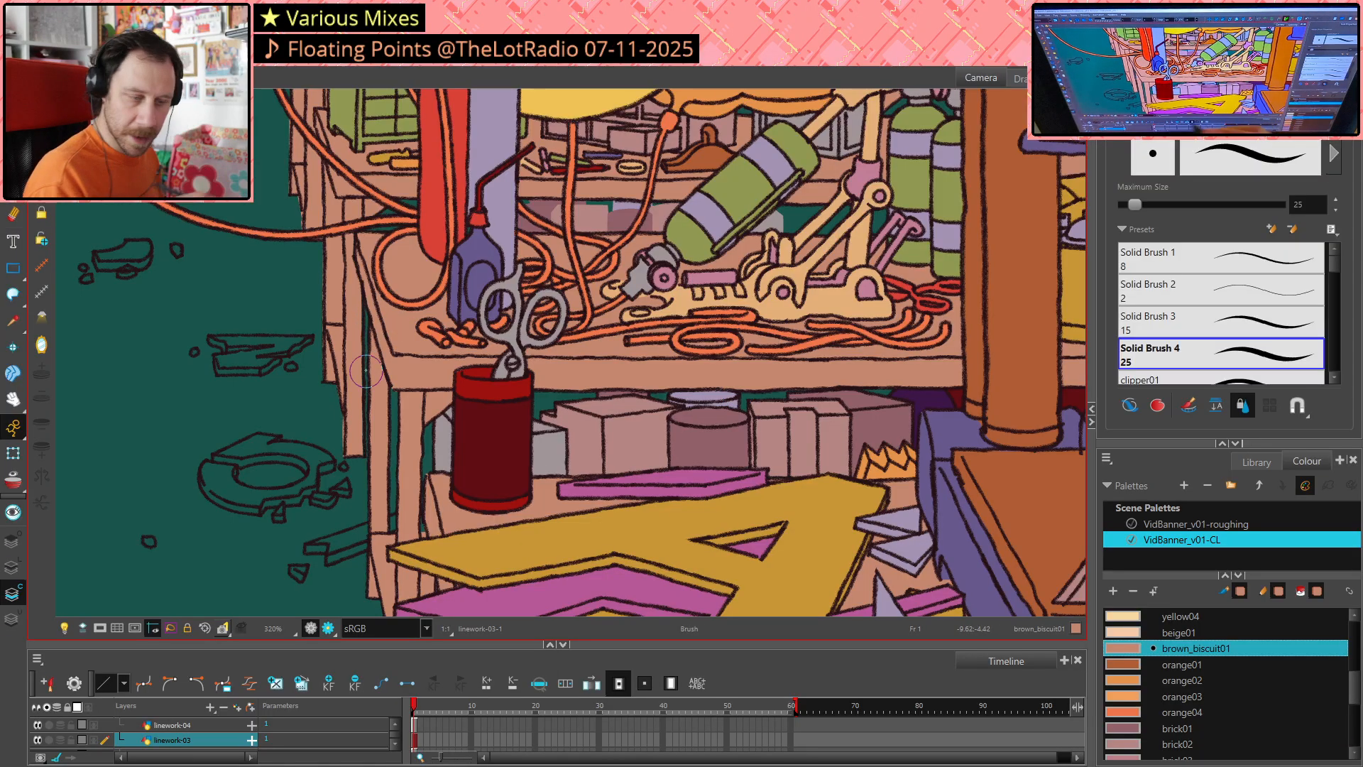
click(1130, 405)
drag(366, 302, 366, 422)
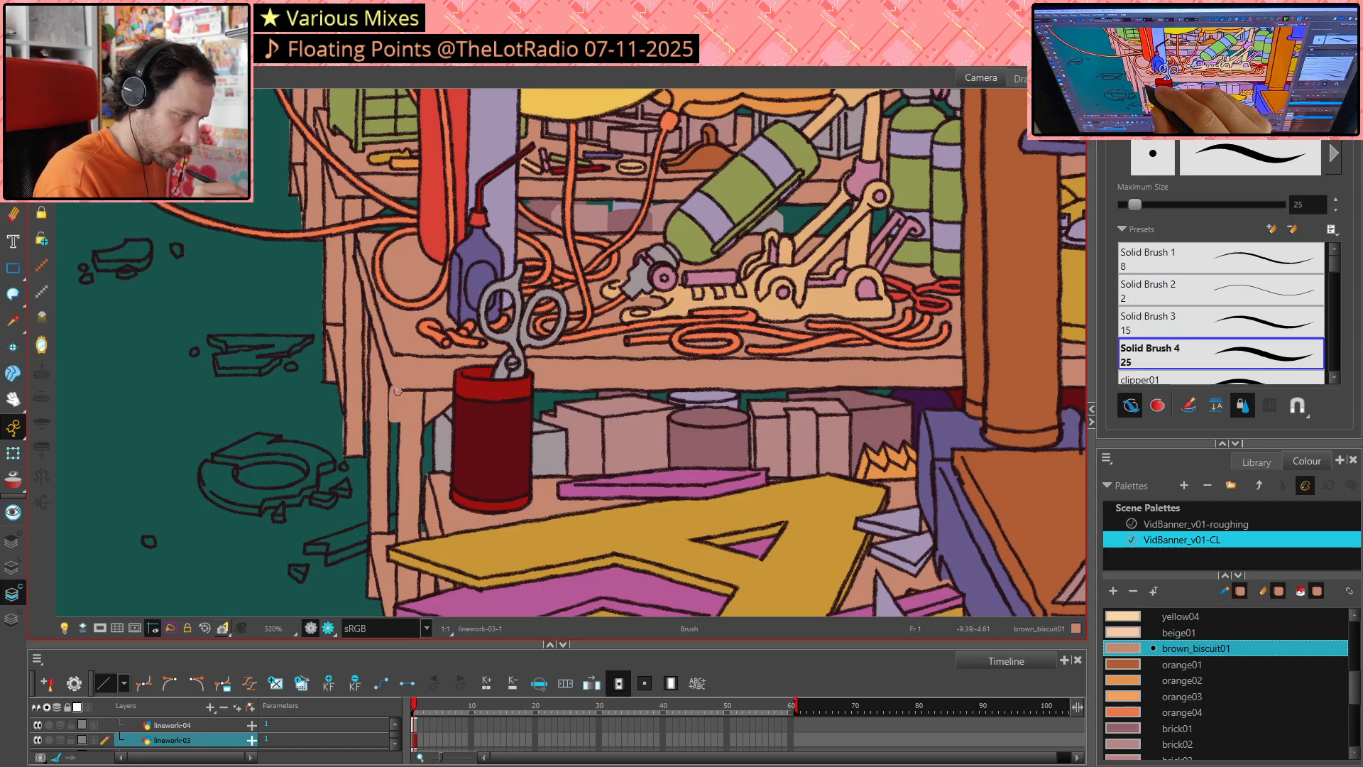
drag(717, 426, 679, 331)
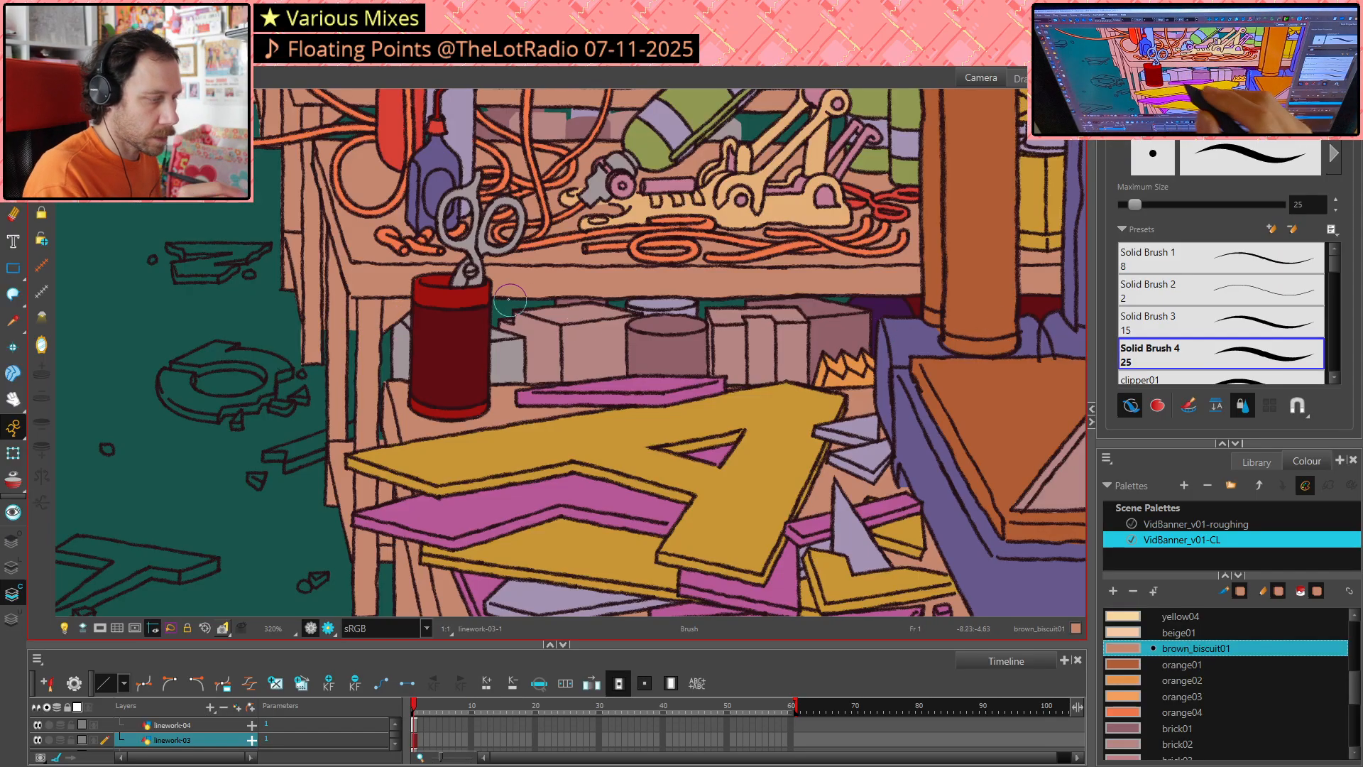
mouse_move(497, 297)
mouse_down()
mouse_move(528, 299)
mouse_move(631, 303)
mouse_up()
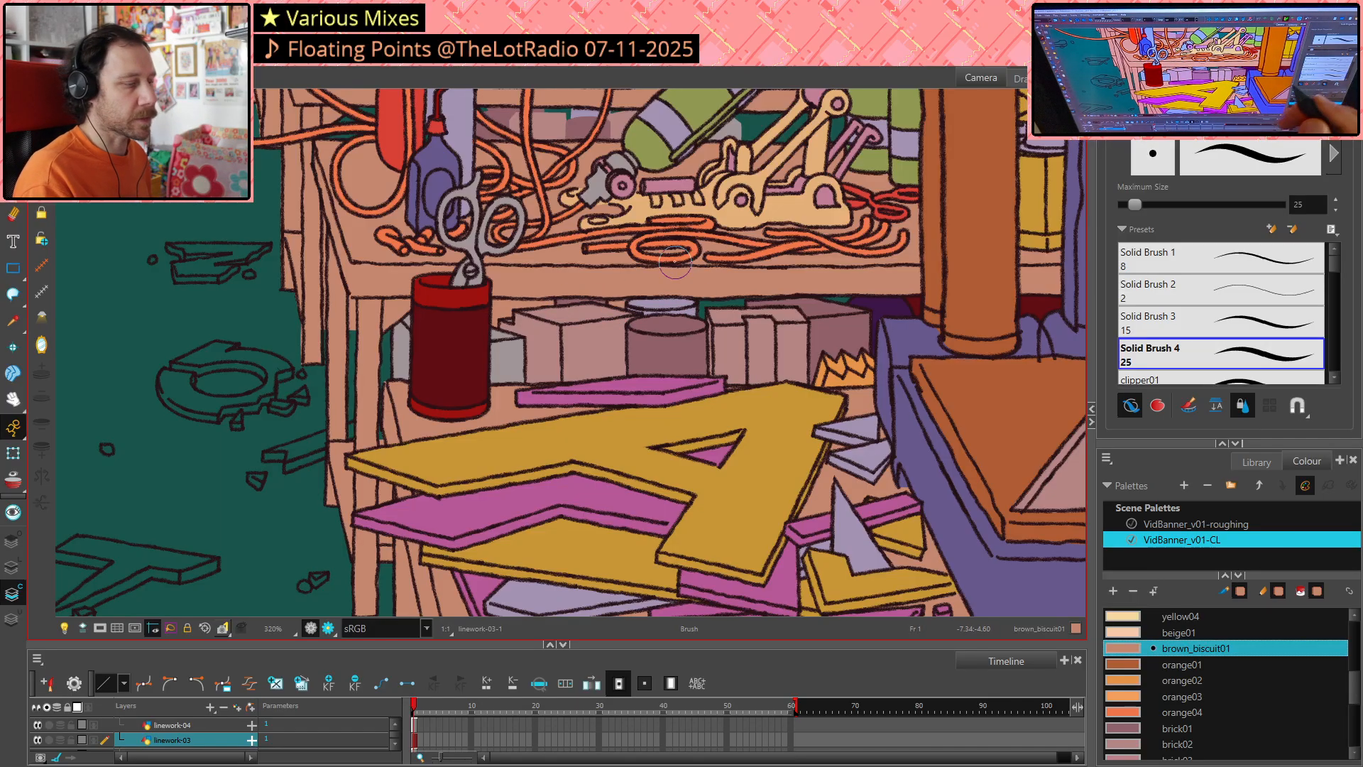
key(alt+s)
key(alt+b)
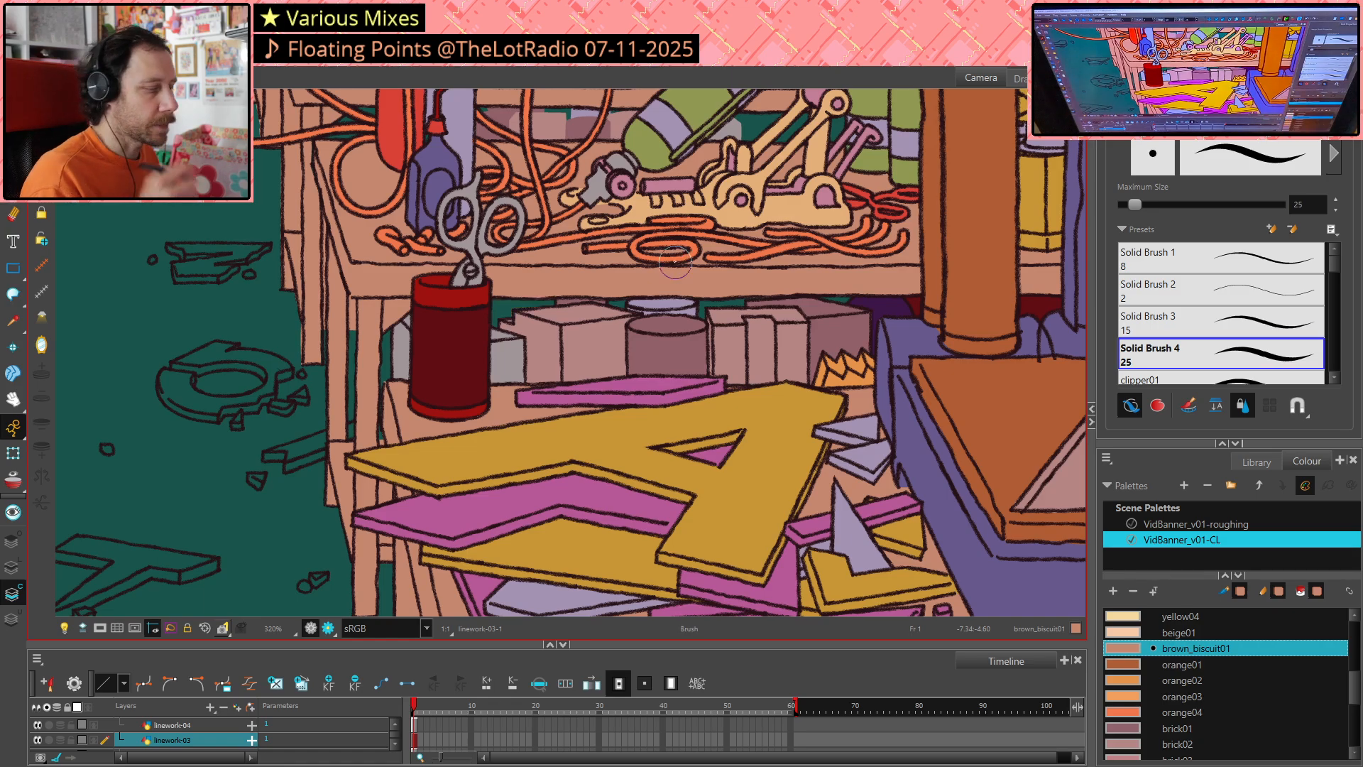
Sample purple01 from the shadow under the tabletop and fill the gaps behind the boxes with the Paint tool
mouse_move(675, 264)
mouse_down()
mouse_move(746, 362)
mouse_move(788, 468)
mouse_move(769, 488)
mouse_up()
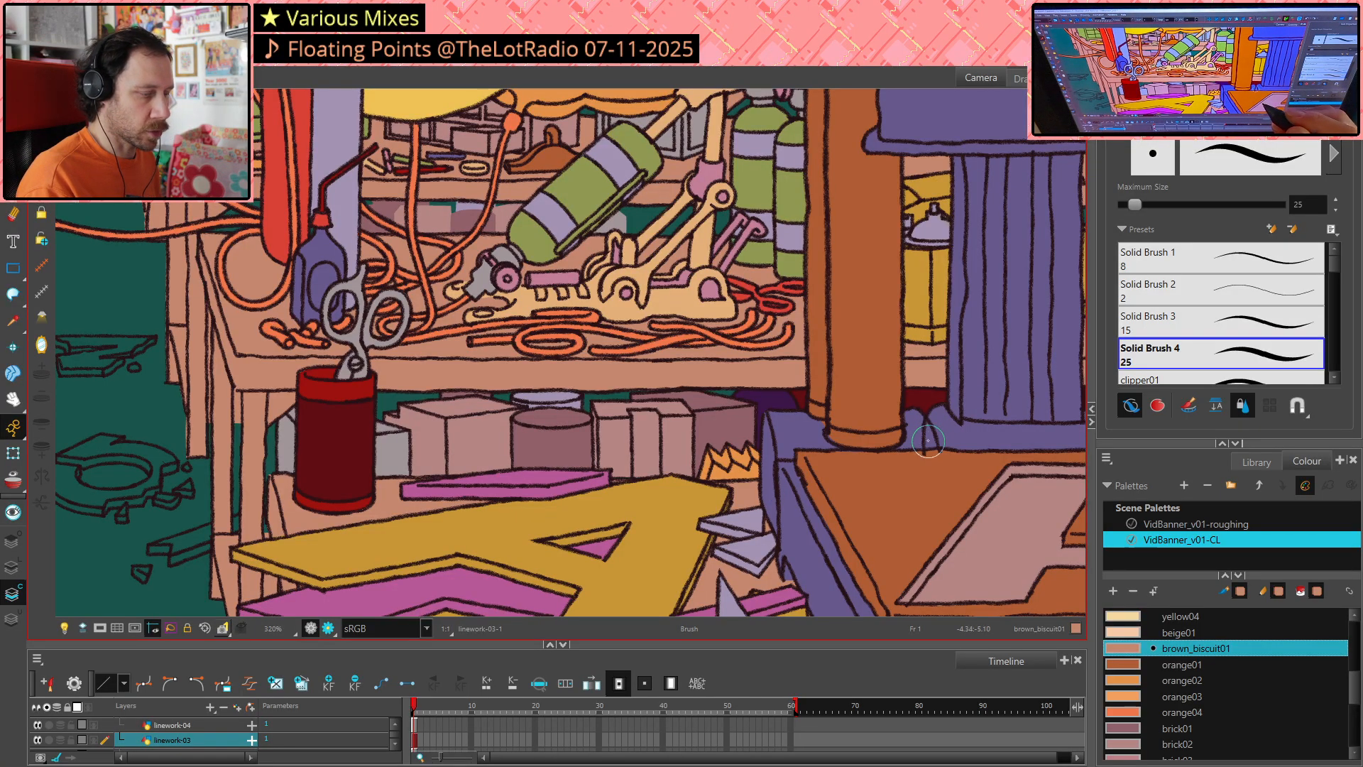
drag(948, 456, 711, 524)
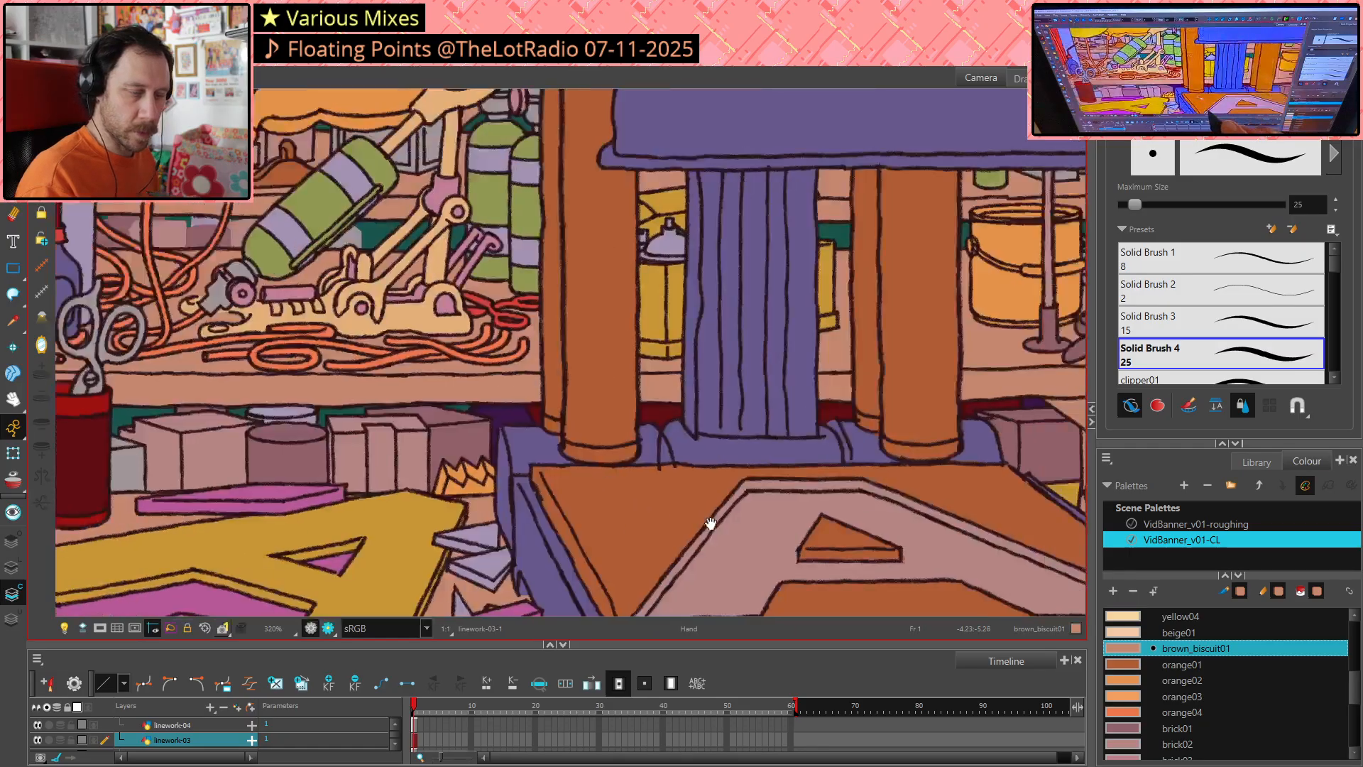
scroll(711, 523, down, 3)
drag(878, 497, 700, 491)
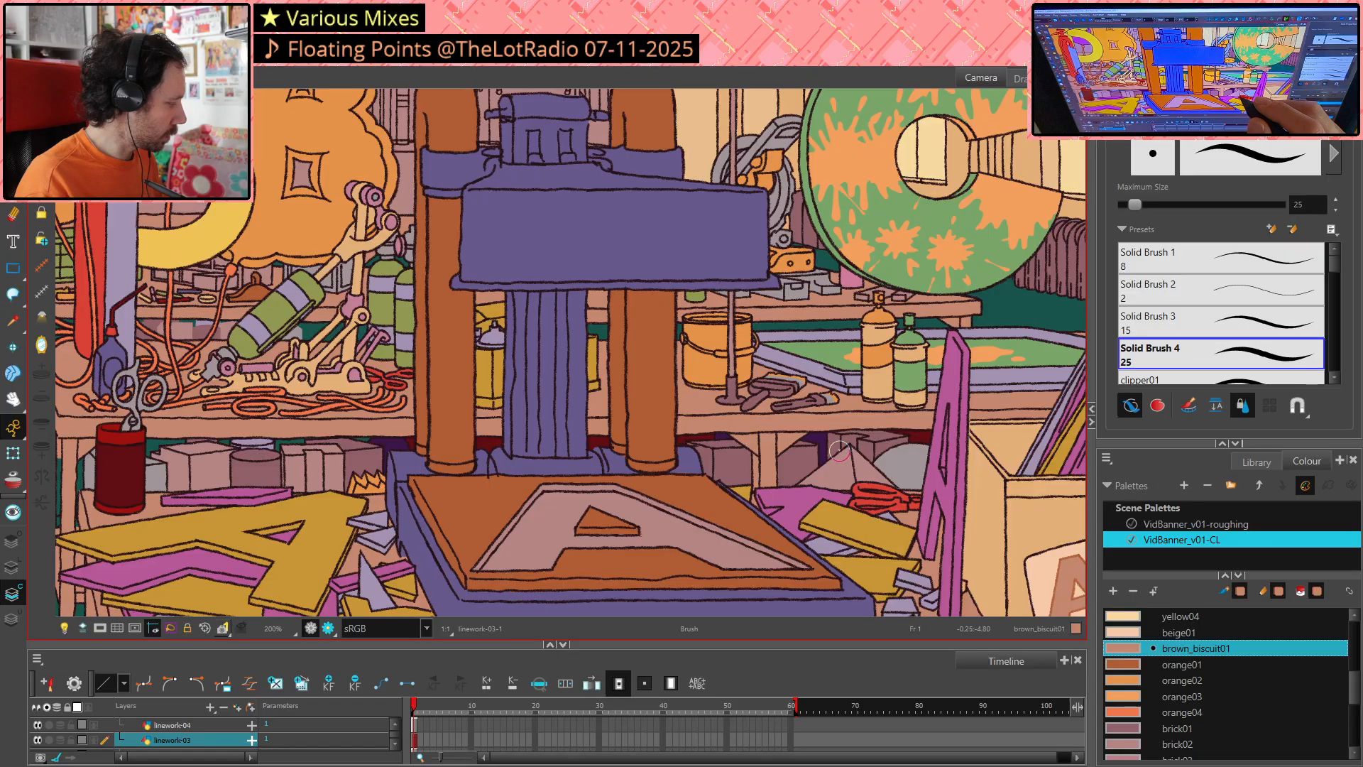
key(alt+d)
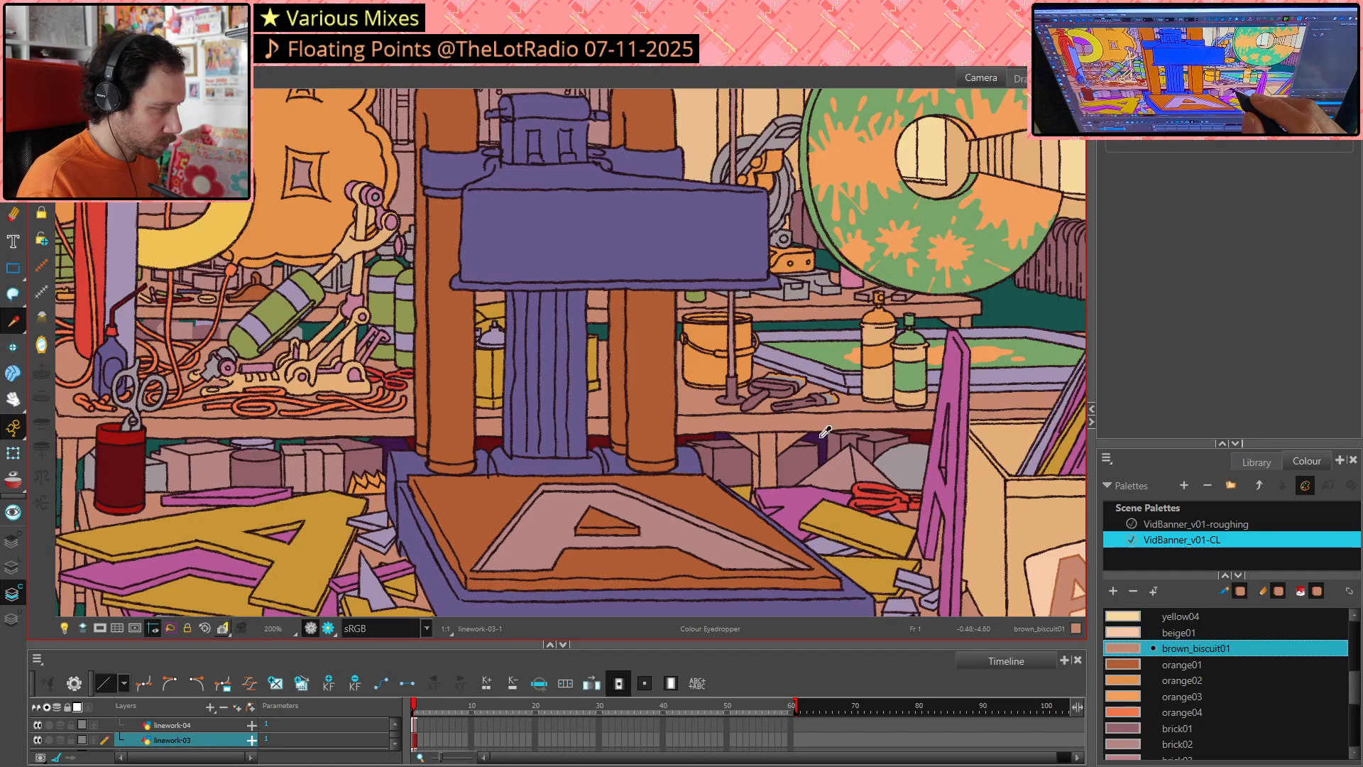
click(864, 411)
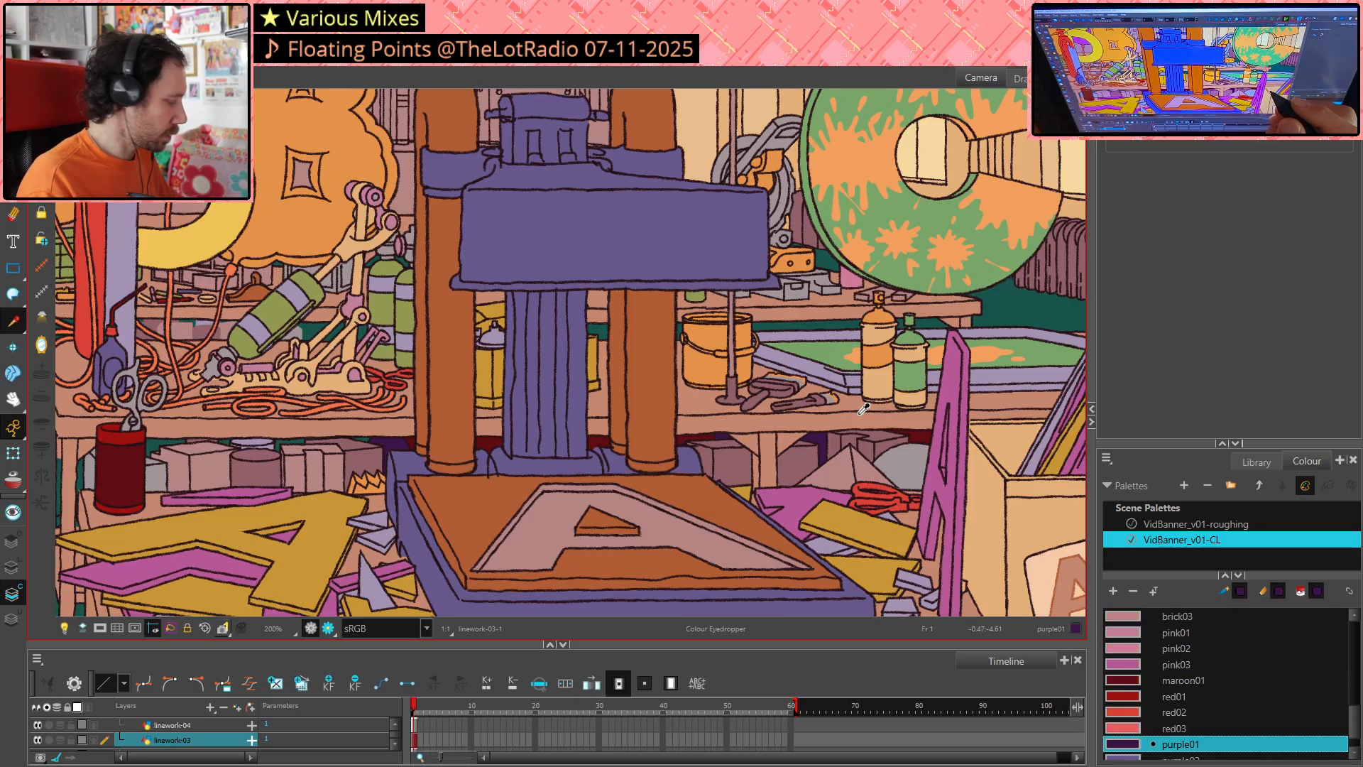
key(alt+i)
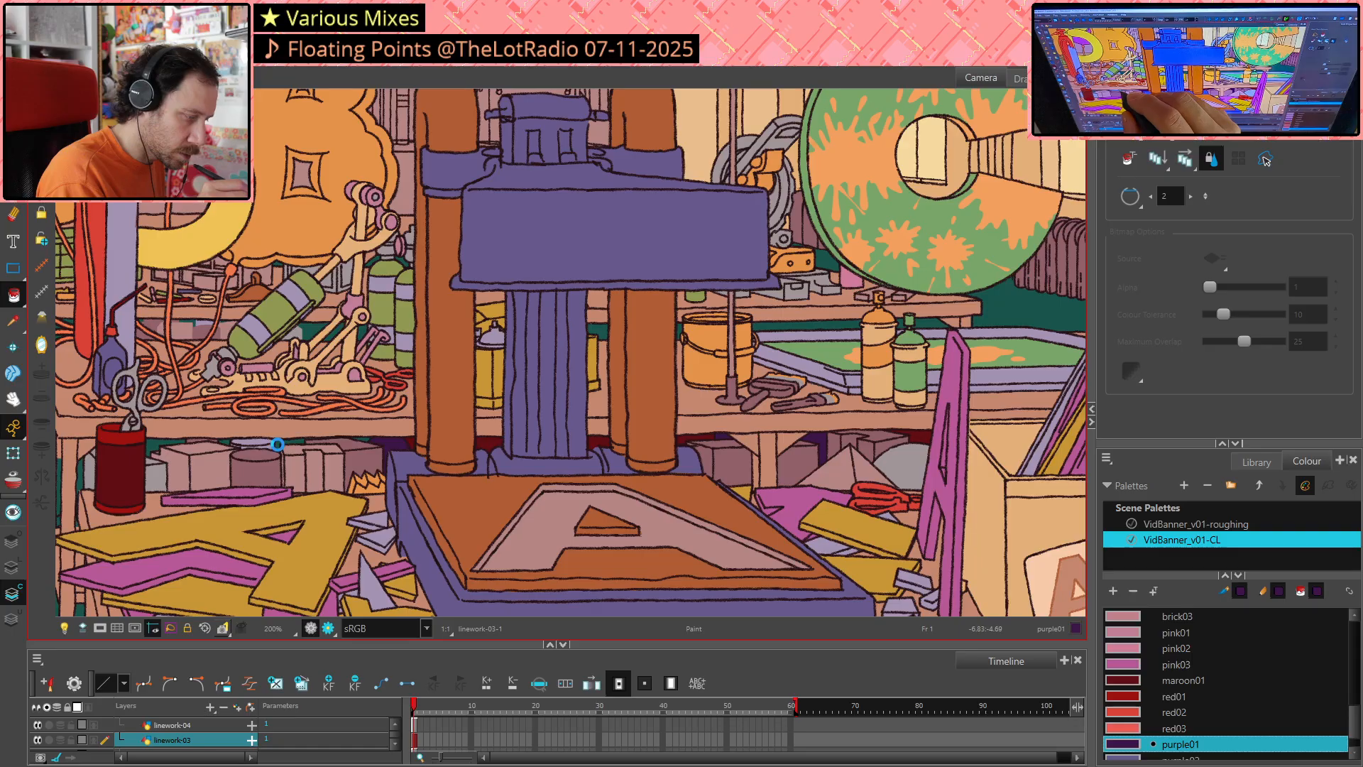
mouse_move(645, 314)
mouse_down()
mouse_move(721, 308)
mouse_move(976, 420)
mouse_up()
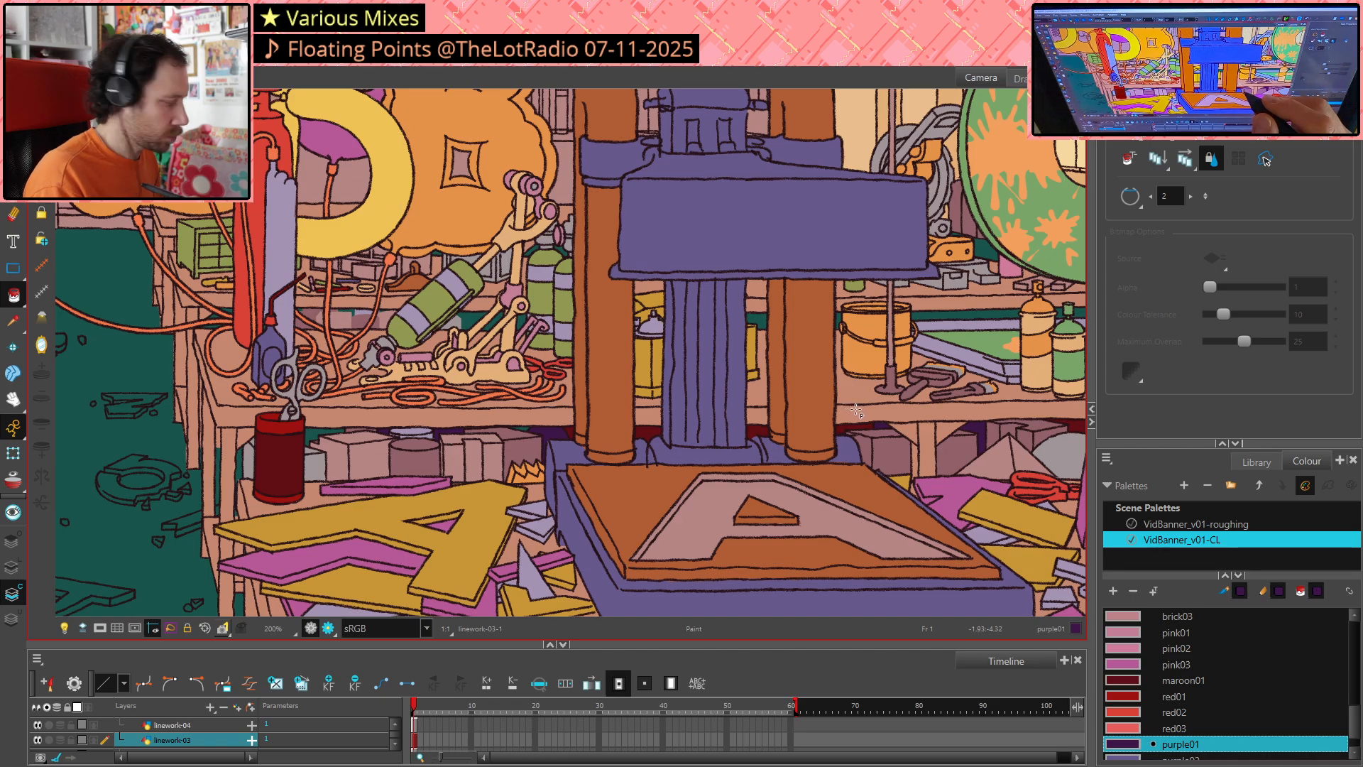
Sample brick01 and grey01 in turn from the boxes under the tabletop for use with the Paint tool
key(alt+d)
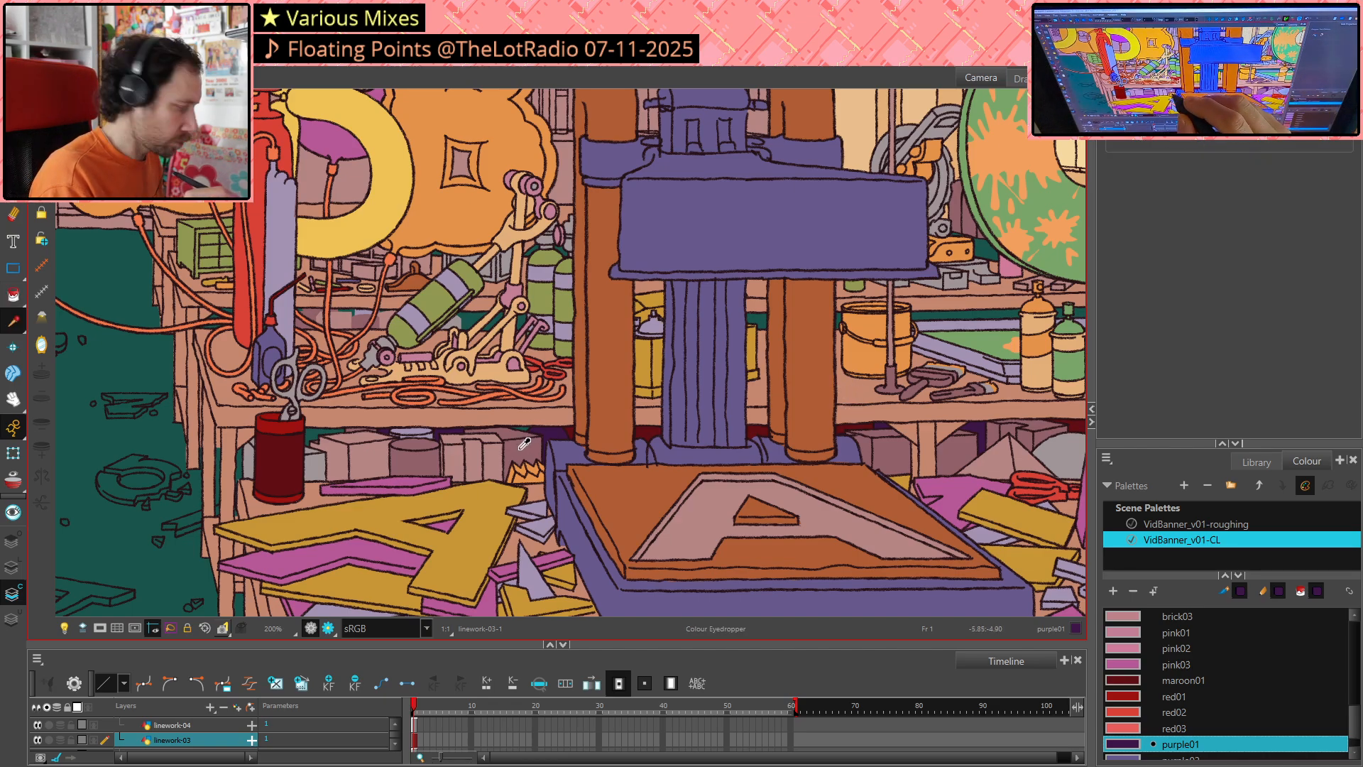
click(532, 445)
key(alt+i)
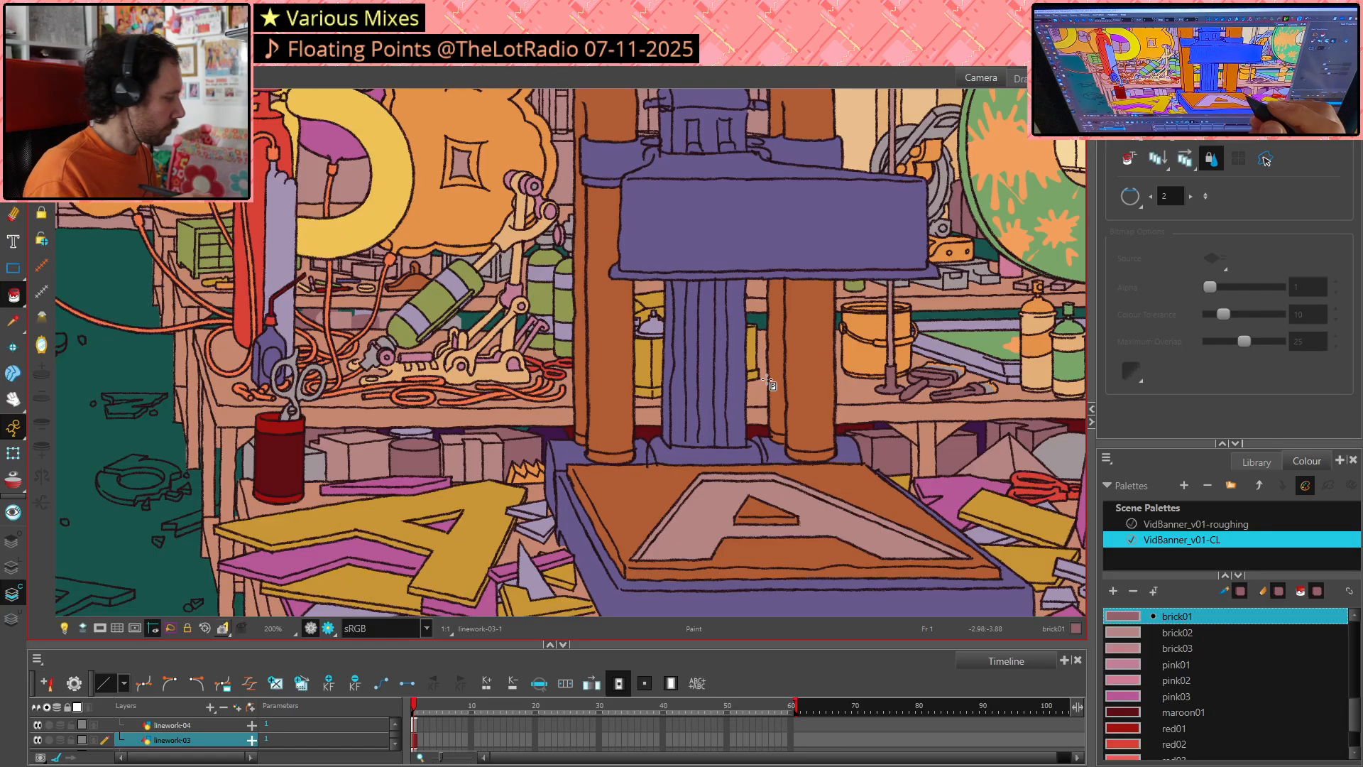
key(alt+d)
click(314, 441)
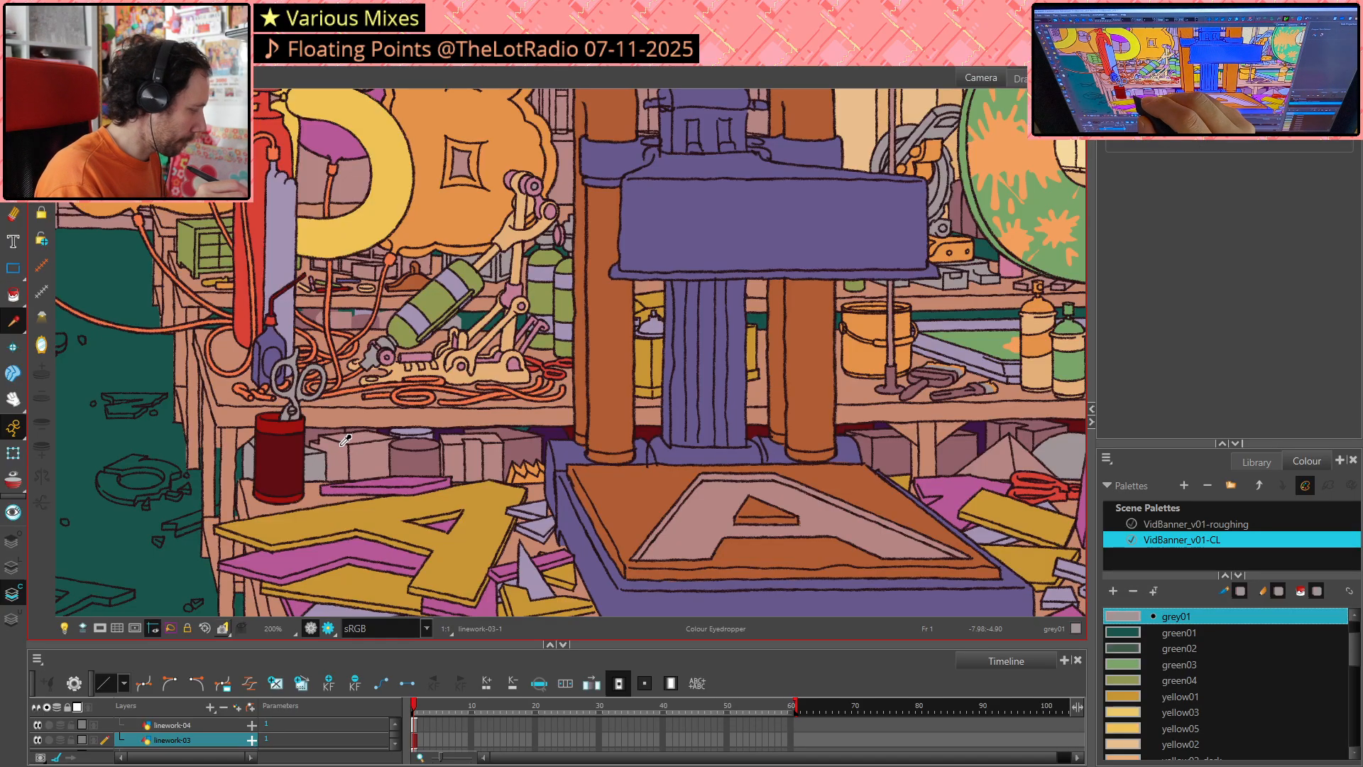
key(alt+i)
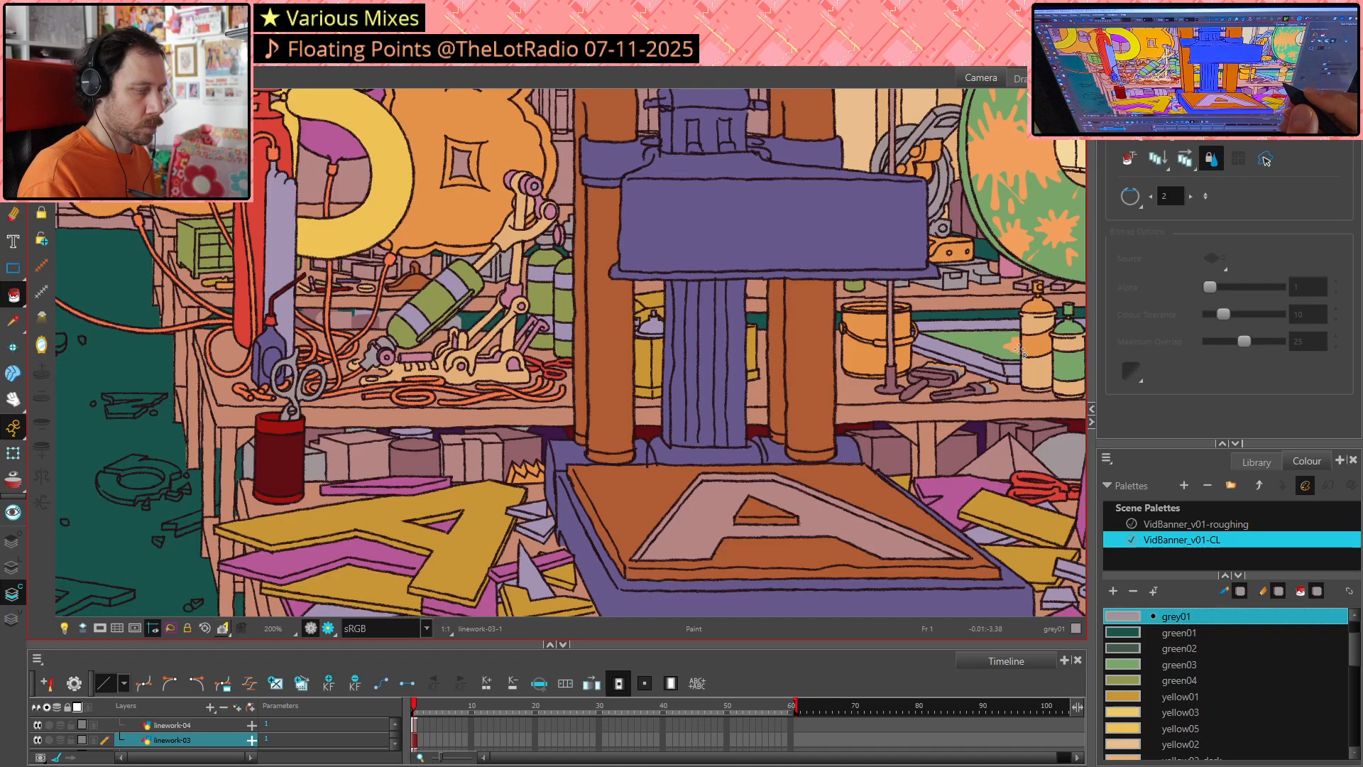
drag(1023, 354, 860, 351)
drag(1052, 409, 700, 380)
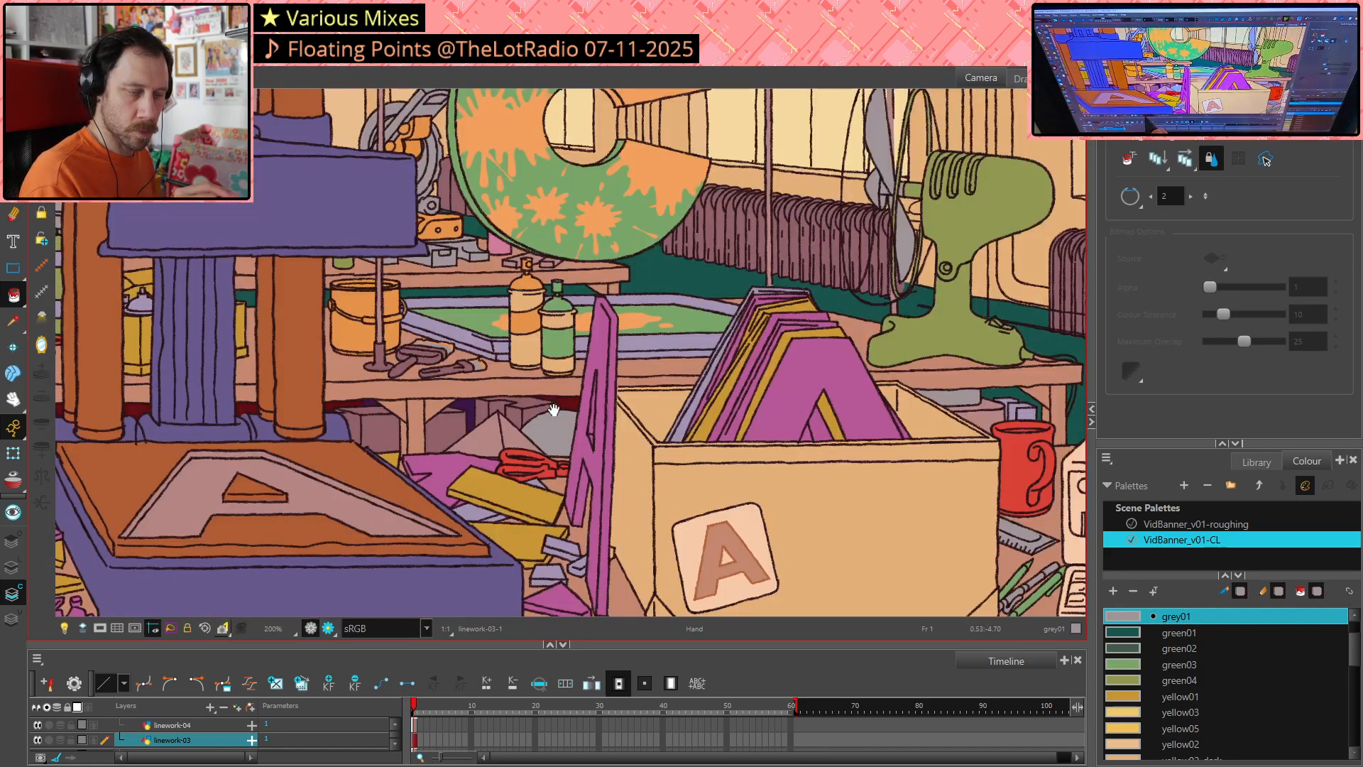
key(shift+f)
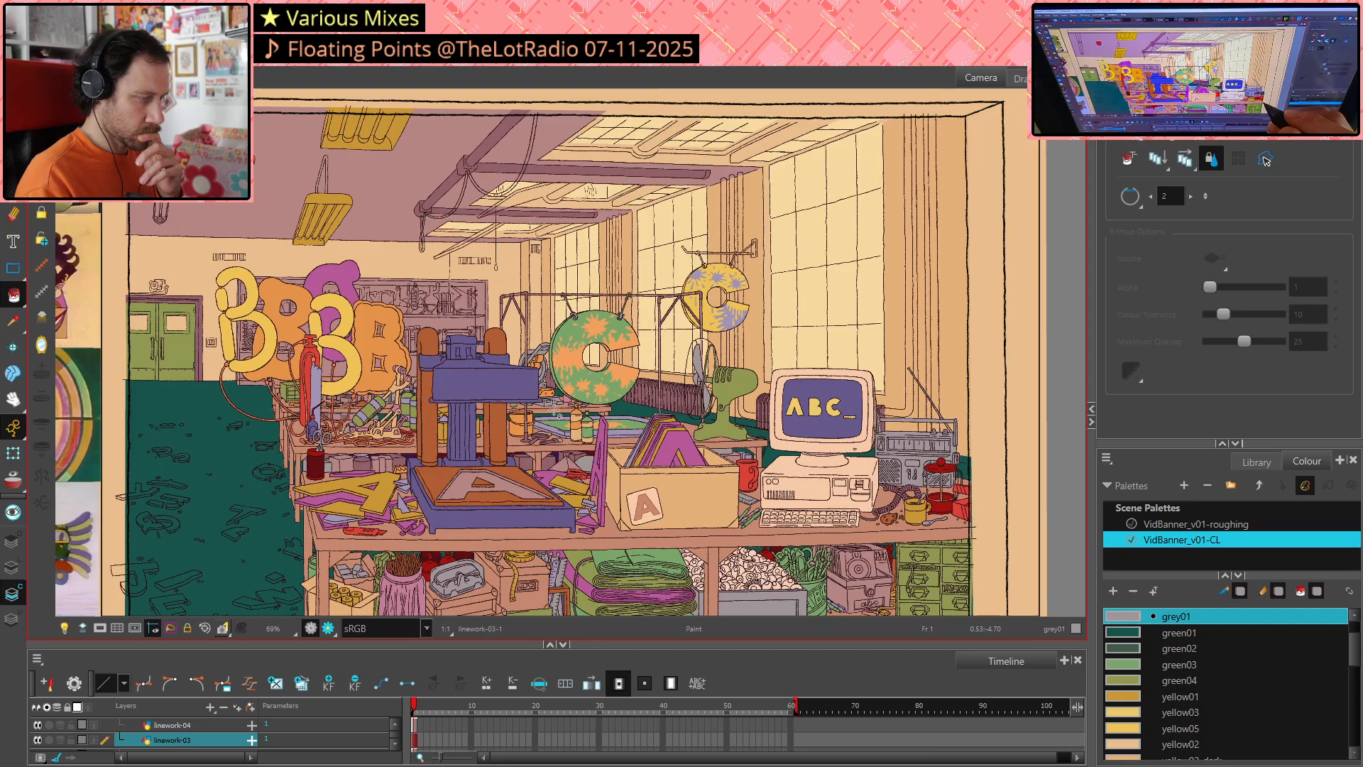
scroll(410, 521, up, 6)
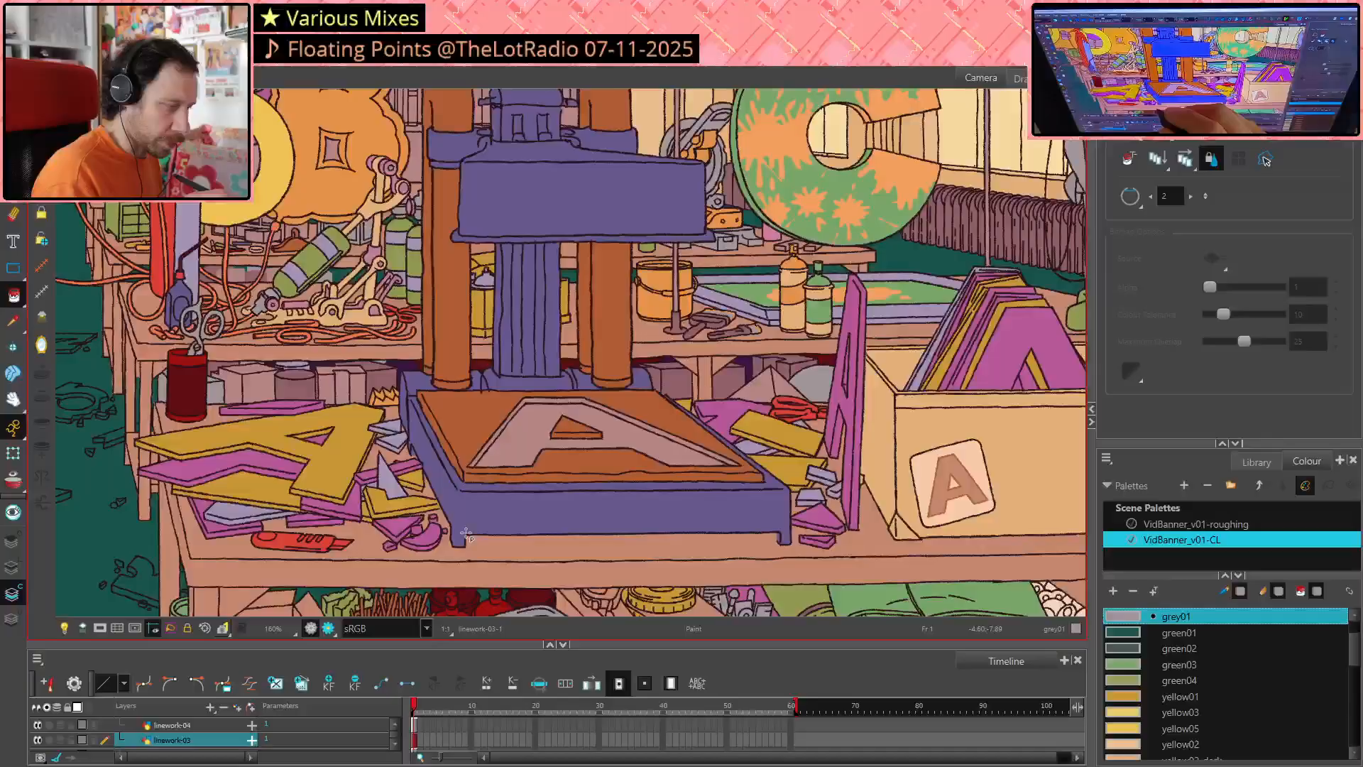
Sample brick01 from a box under the back table and fill the cylinder's top among the boxes with the Paint tool
drag(521, 496, 630, 557)
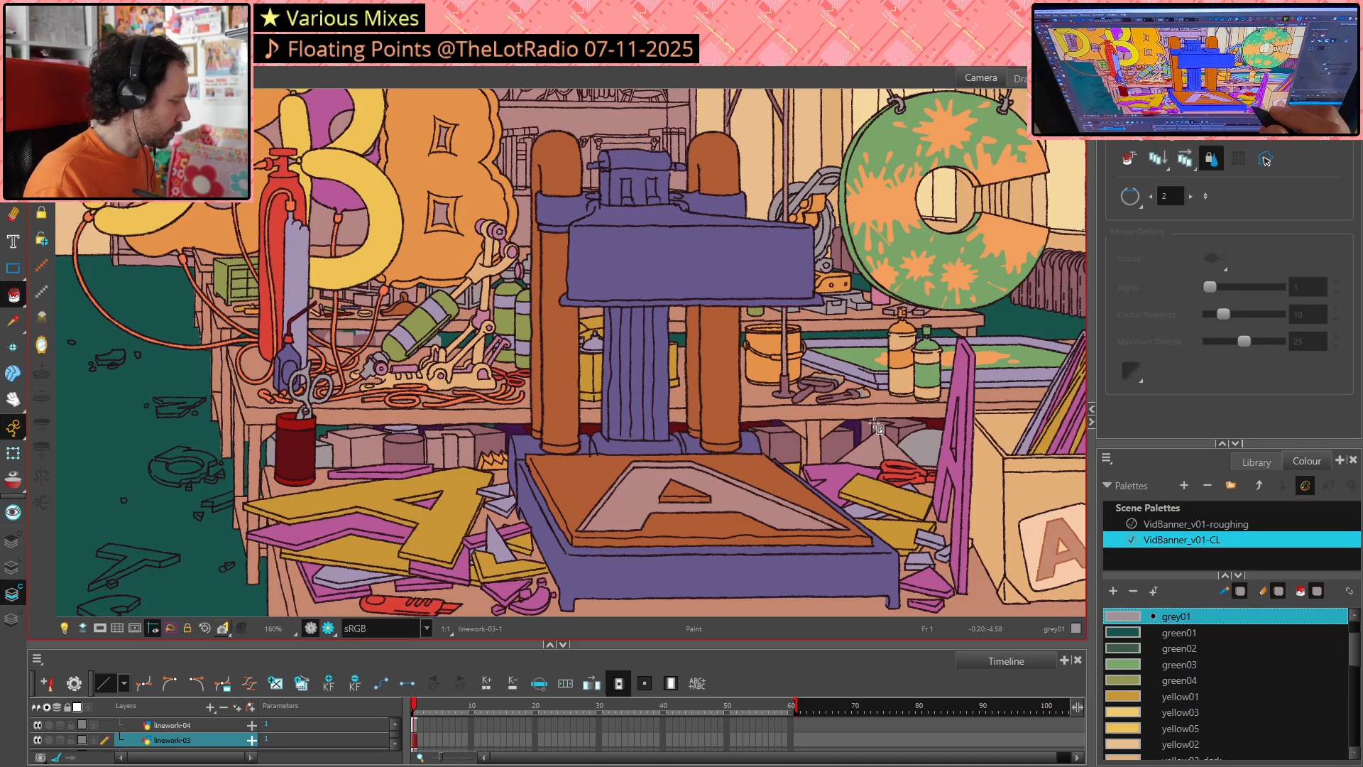
key(alt+d)
click(412, 453)
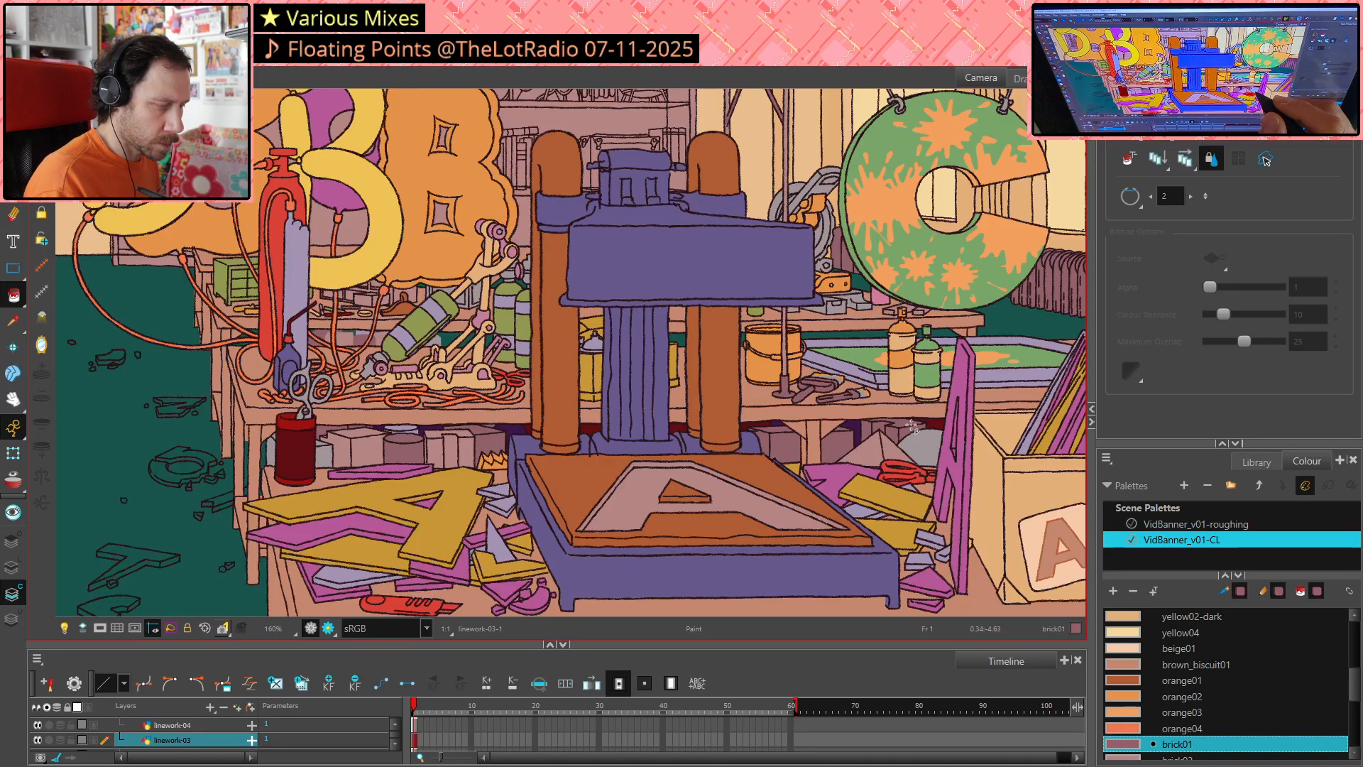
scroll(912, 426, down, 2)
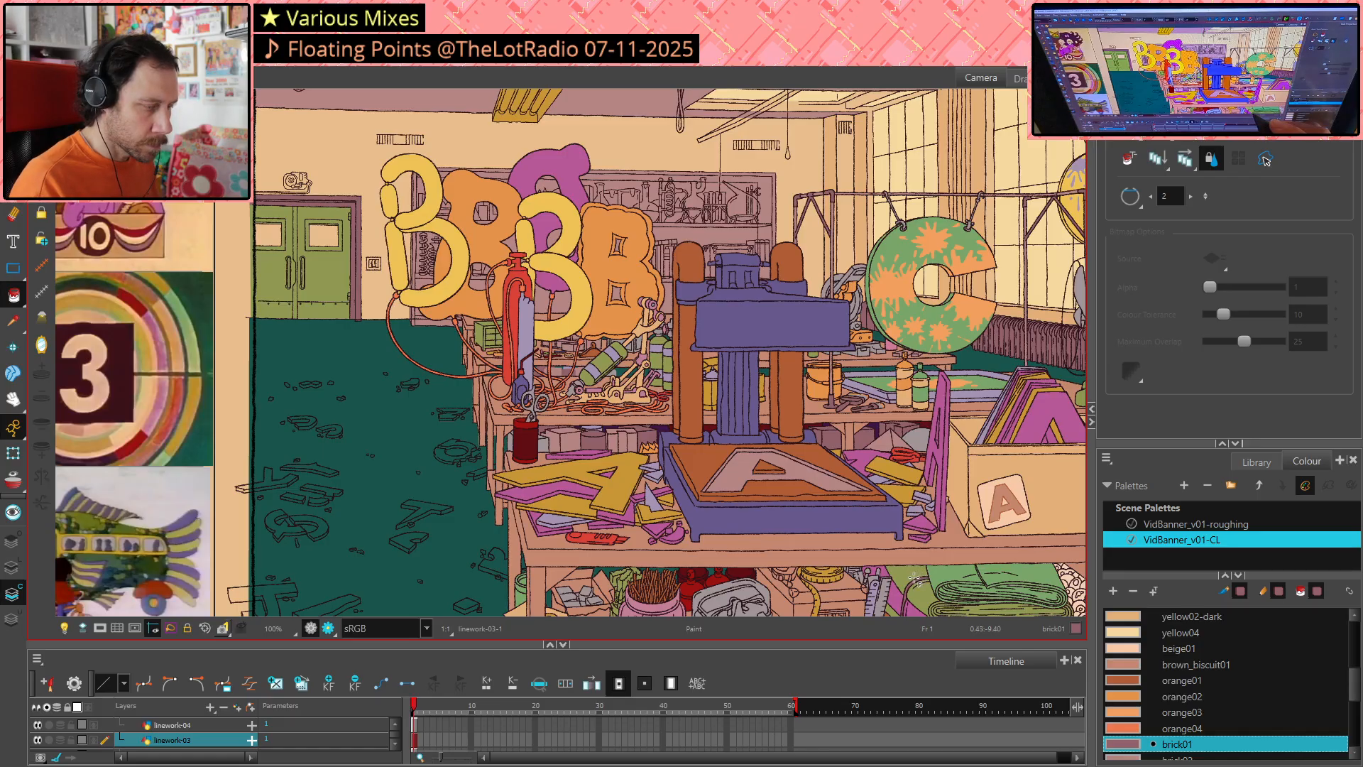
scroll(696, 494, up, 2)
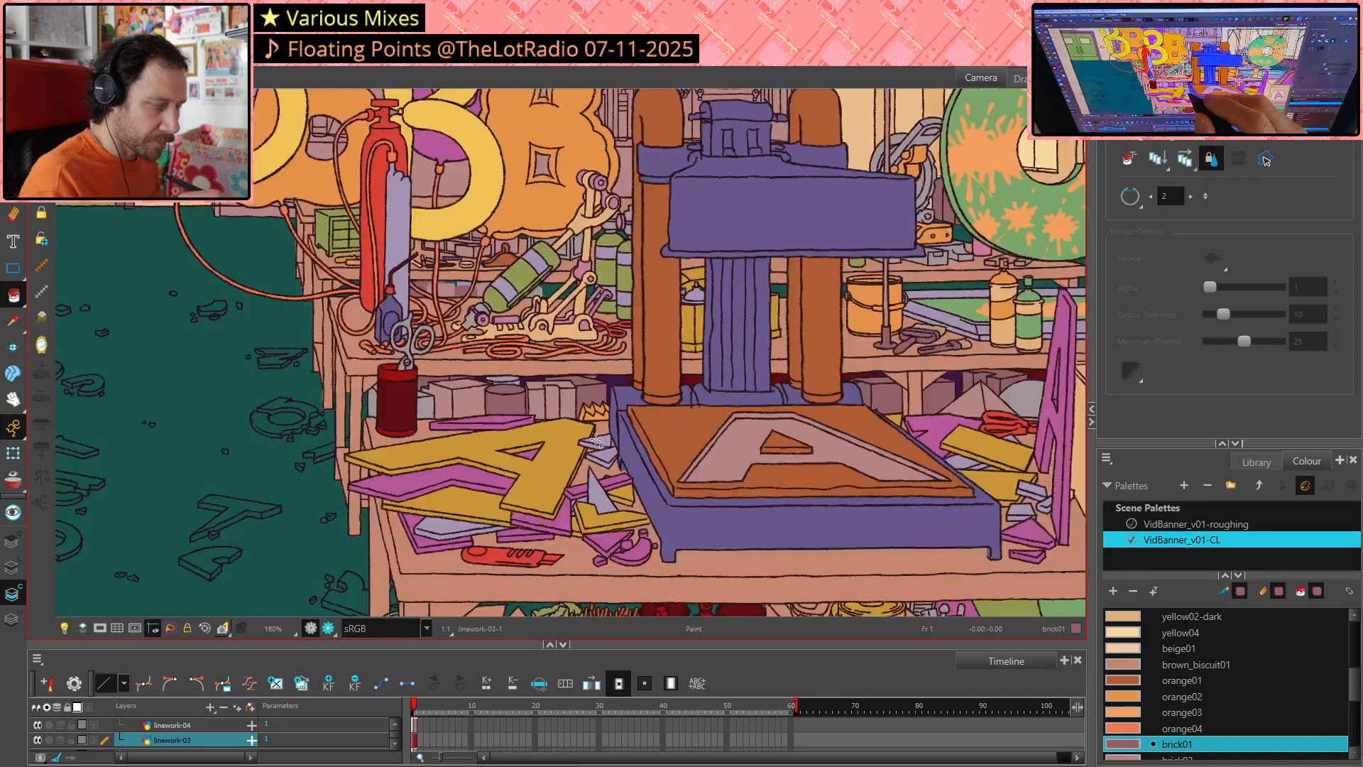
scroll(579, 441, up, 2)
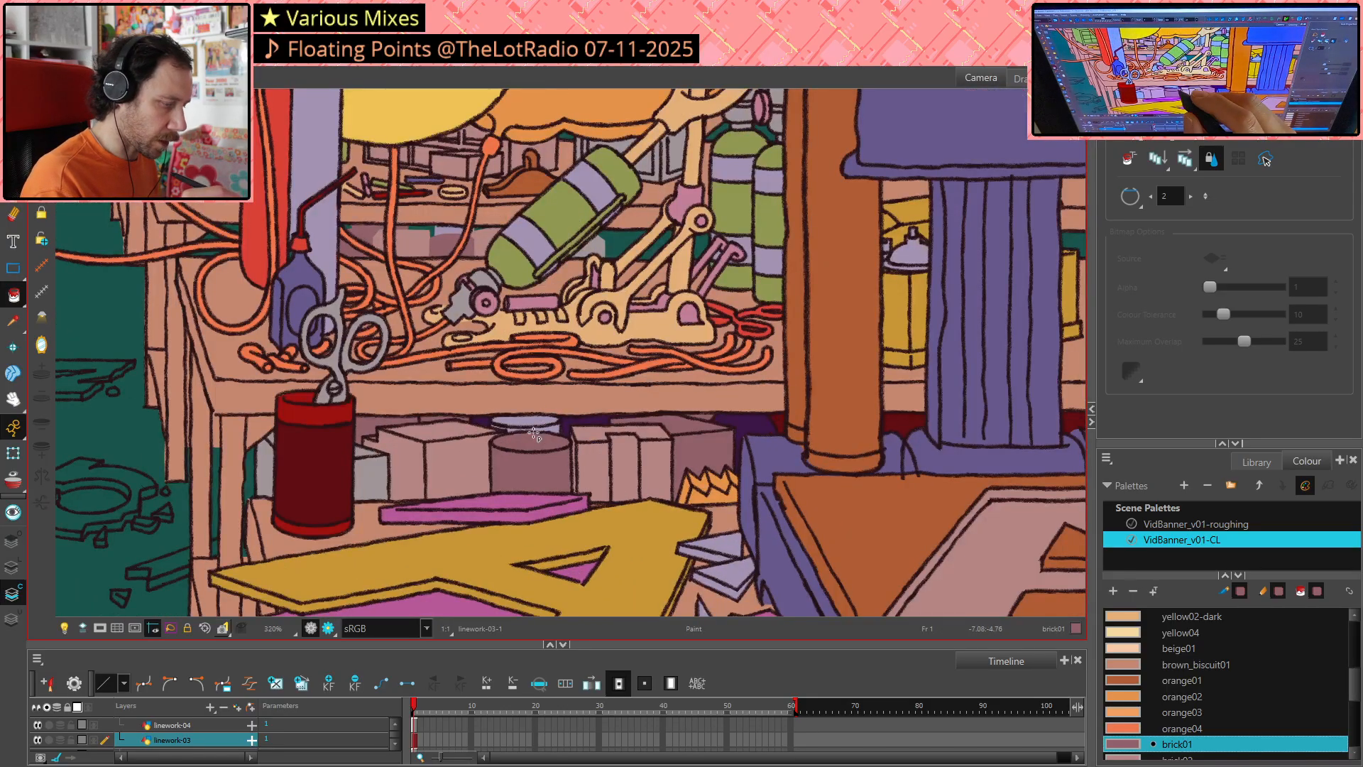
click(543, 427)
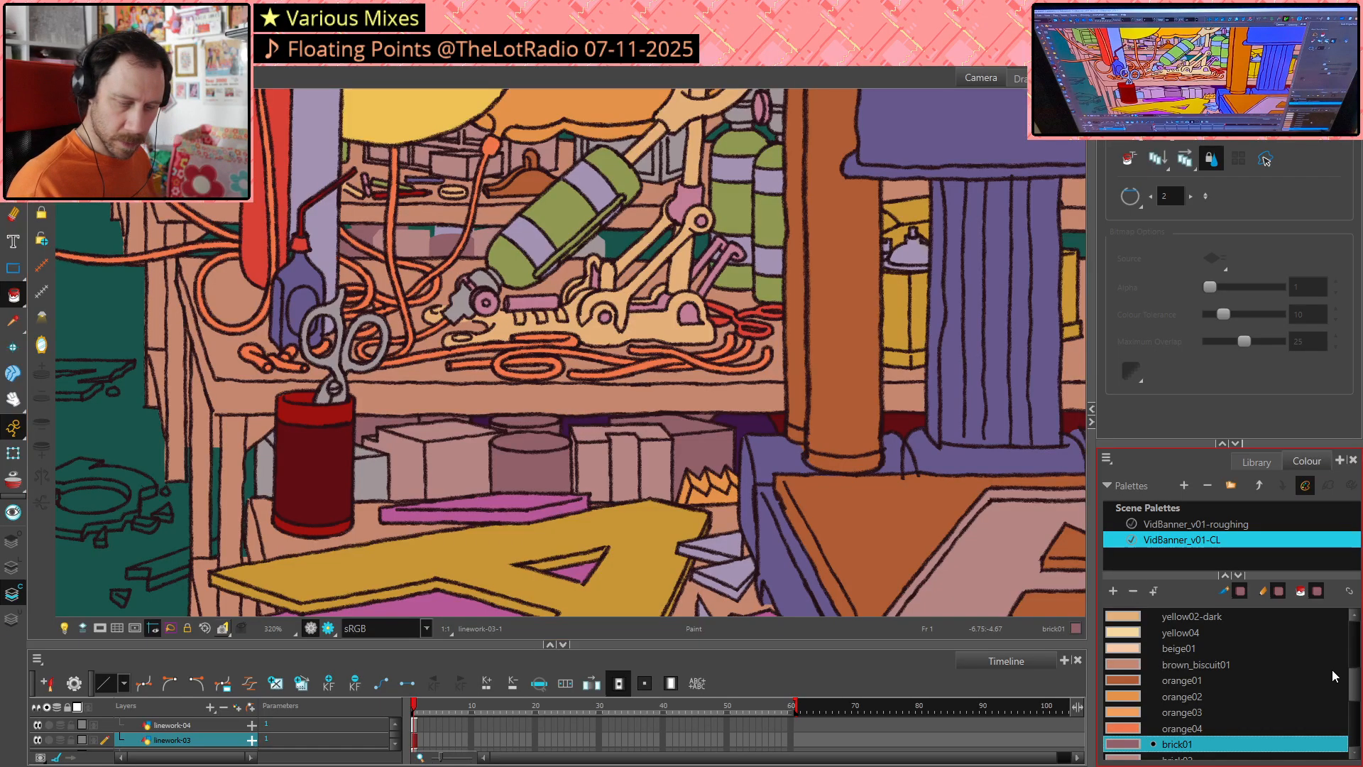
Choose purple03 from the palette and fill the cylinder among the boxes and the rounded shape beside the pyramid under the back table
drag(1355, 679, 1357, 743)
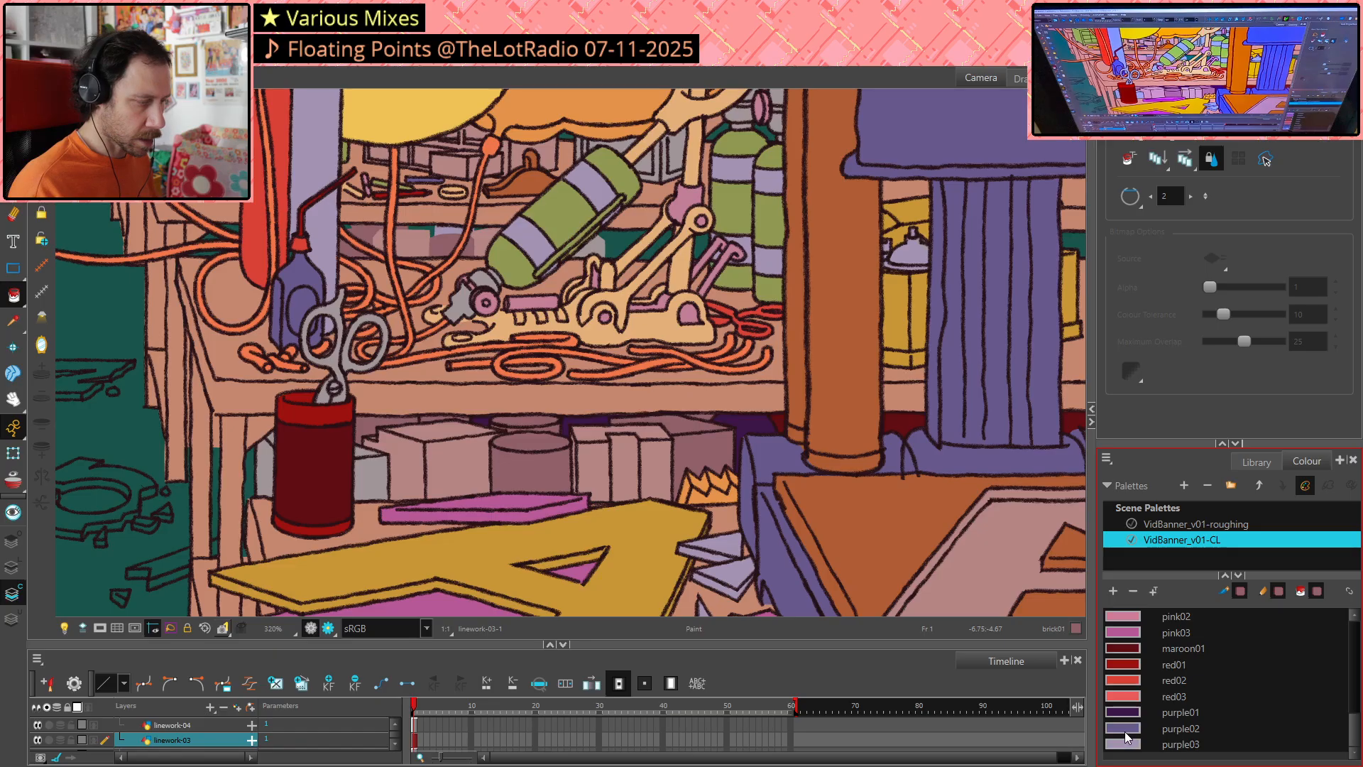
drag(968, 523, 810, 446)
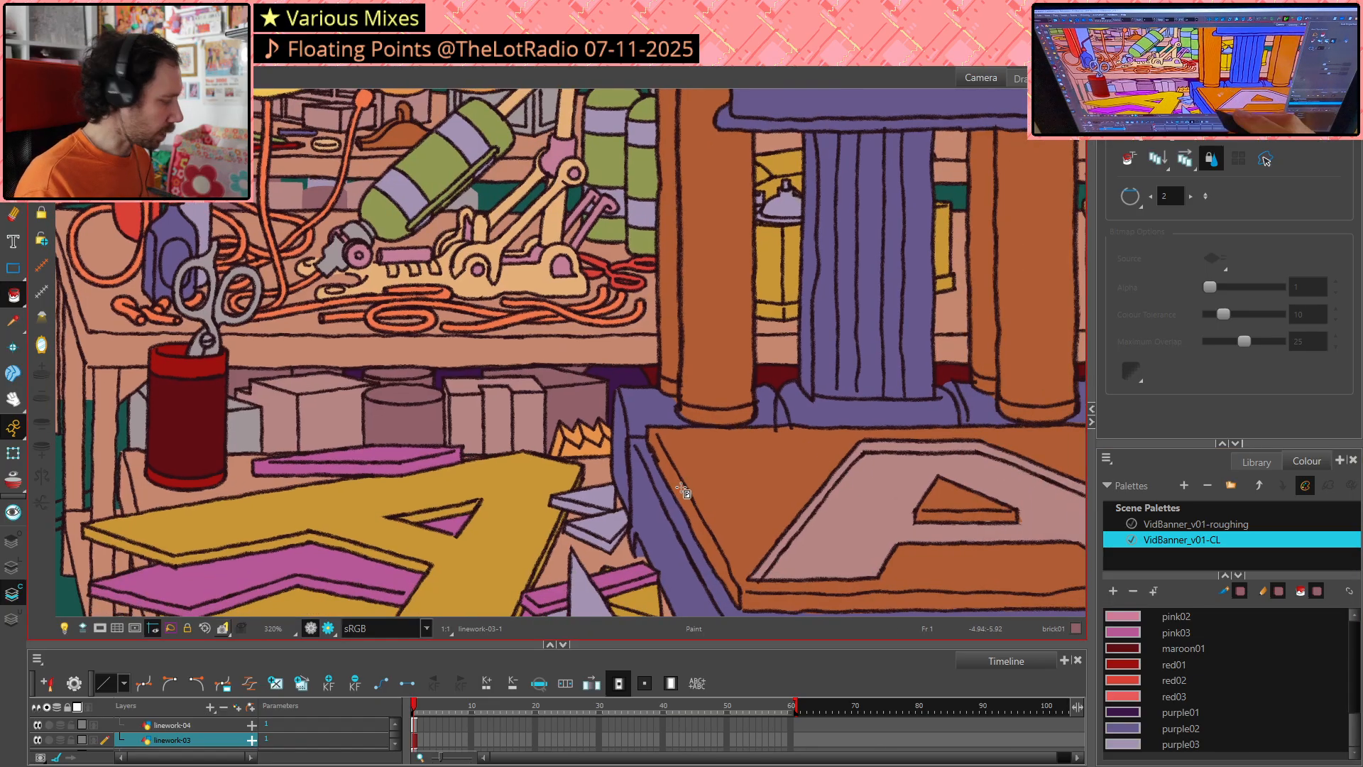
key(d)
click(440, 438)
key(alt+i)
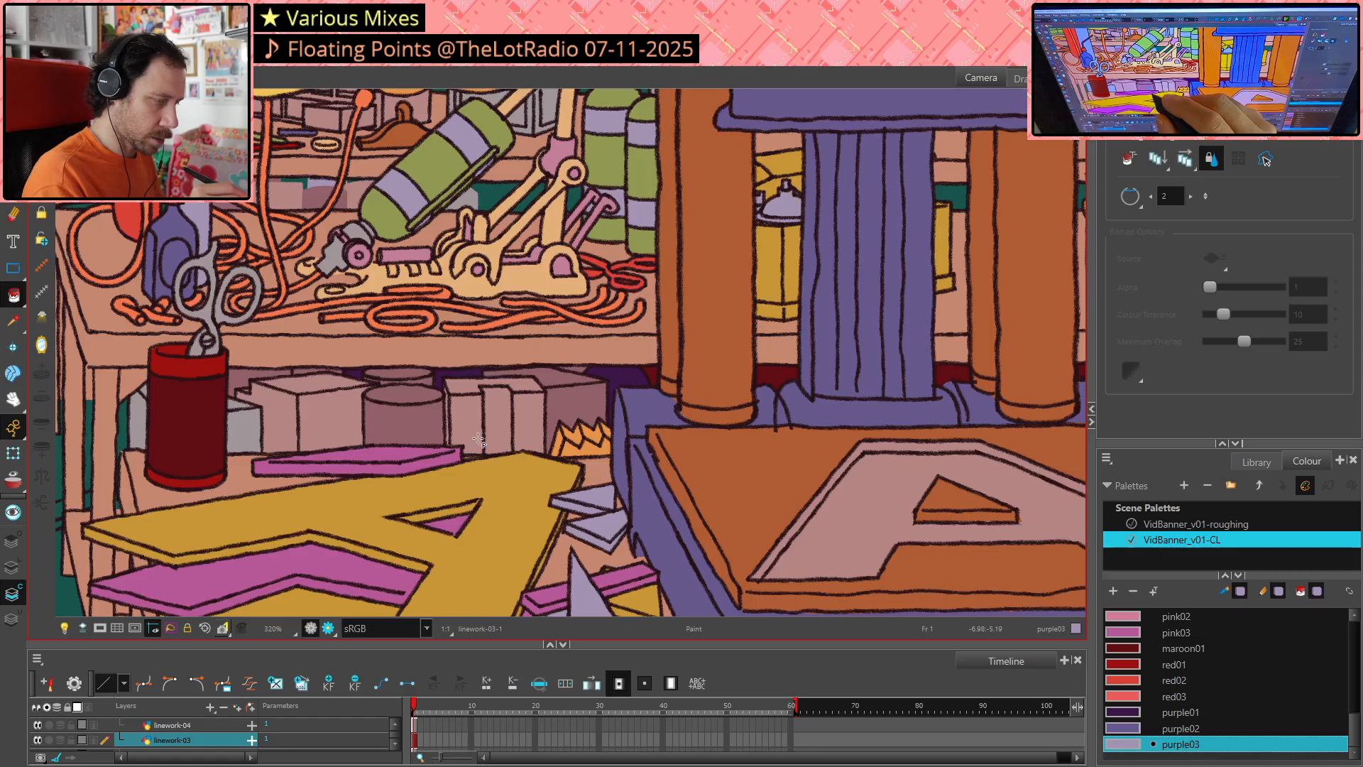
scroll(852, 490, down, 3)
drag(902, 533, 595, 507)
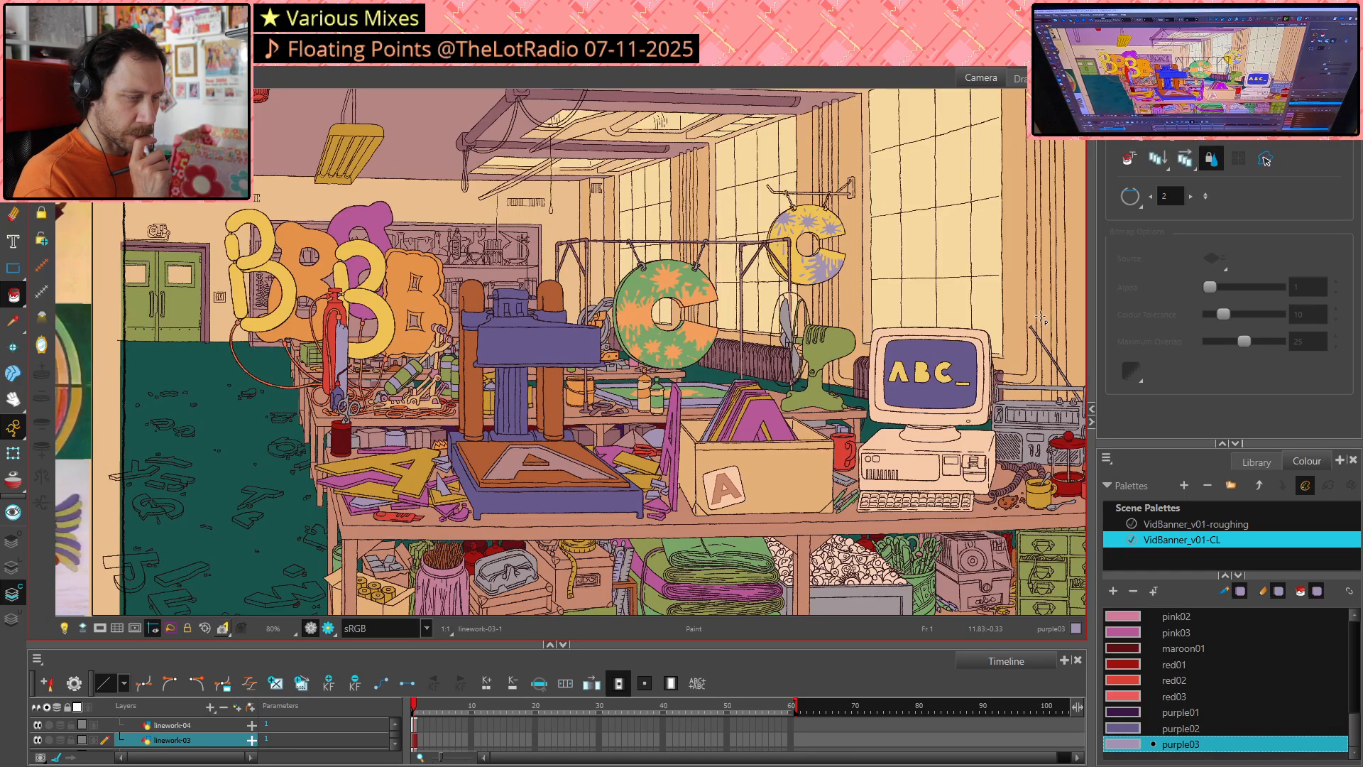
Examine the overall colouring and the area under the rear shelf around the robot arm and gas cylinders for unfinished background boxes
drag(1040, 317, 764, 366)
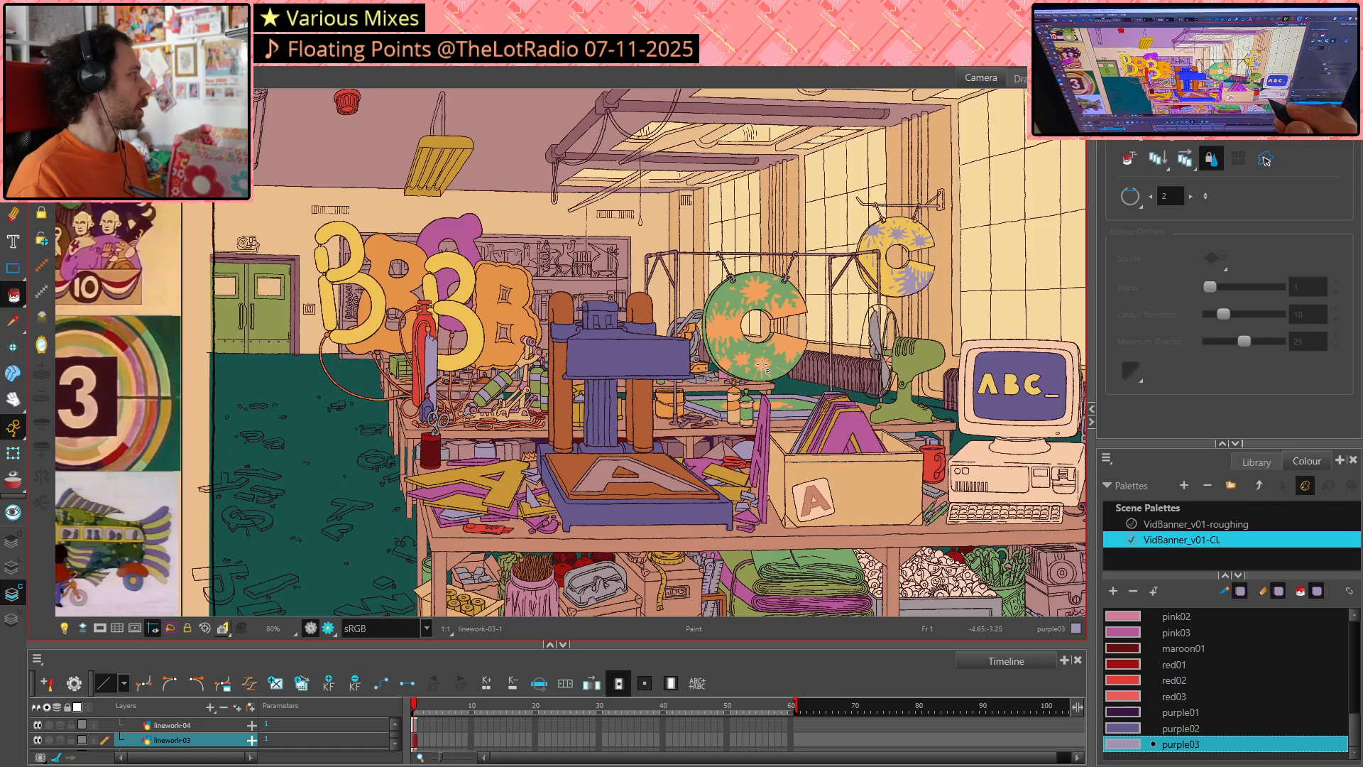
scroll(762, 366, up, 5)
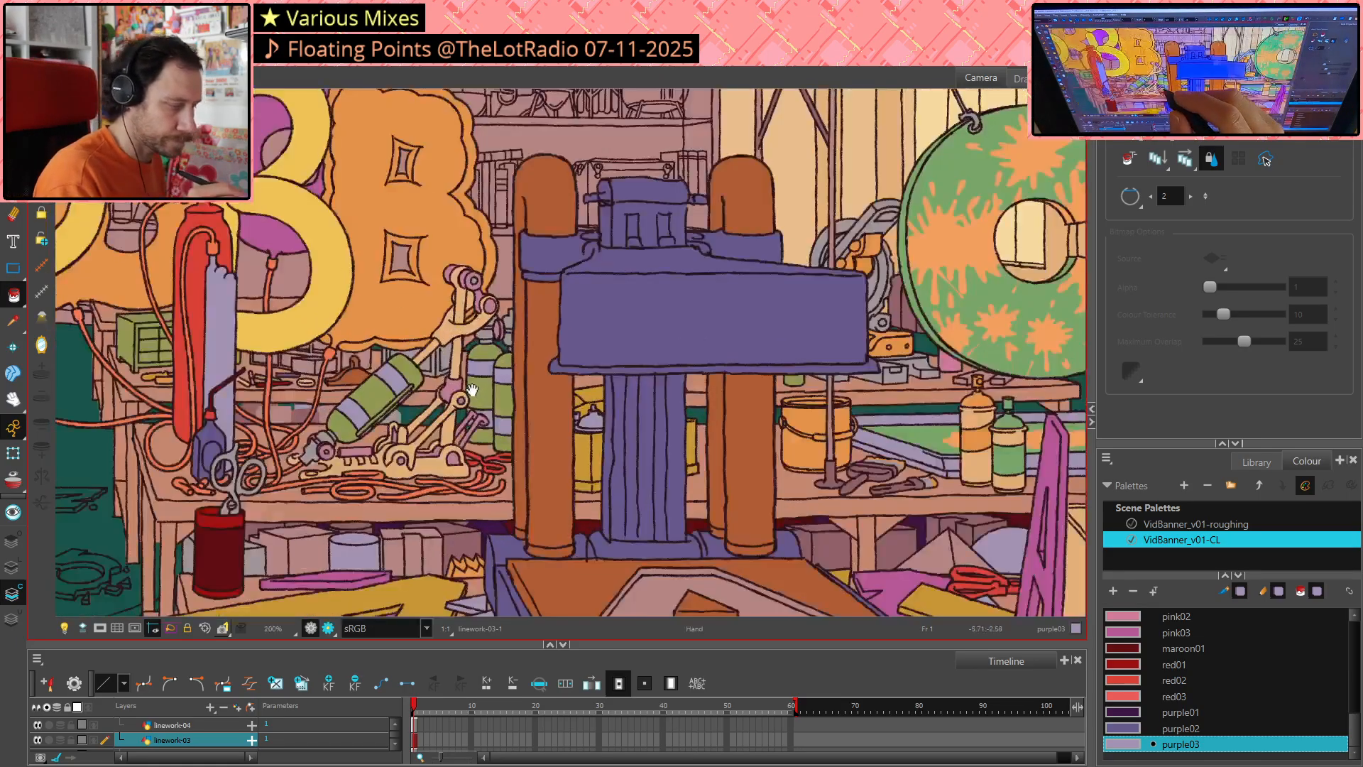
drag(635, 383, 802, 395)
scroll(644, 424, up, 3)
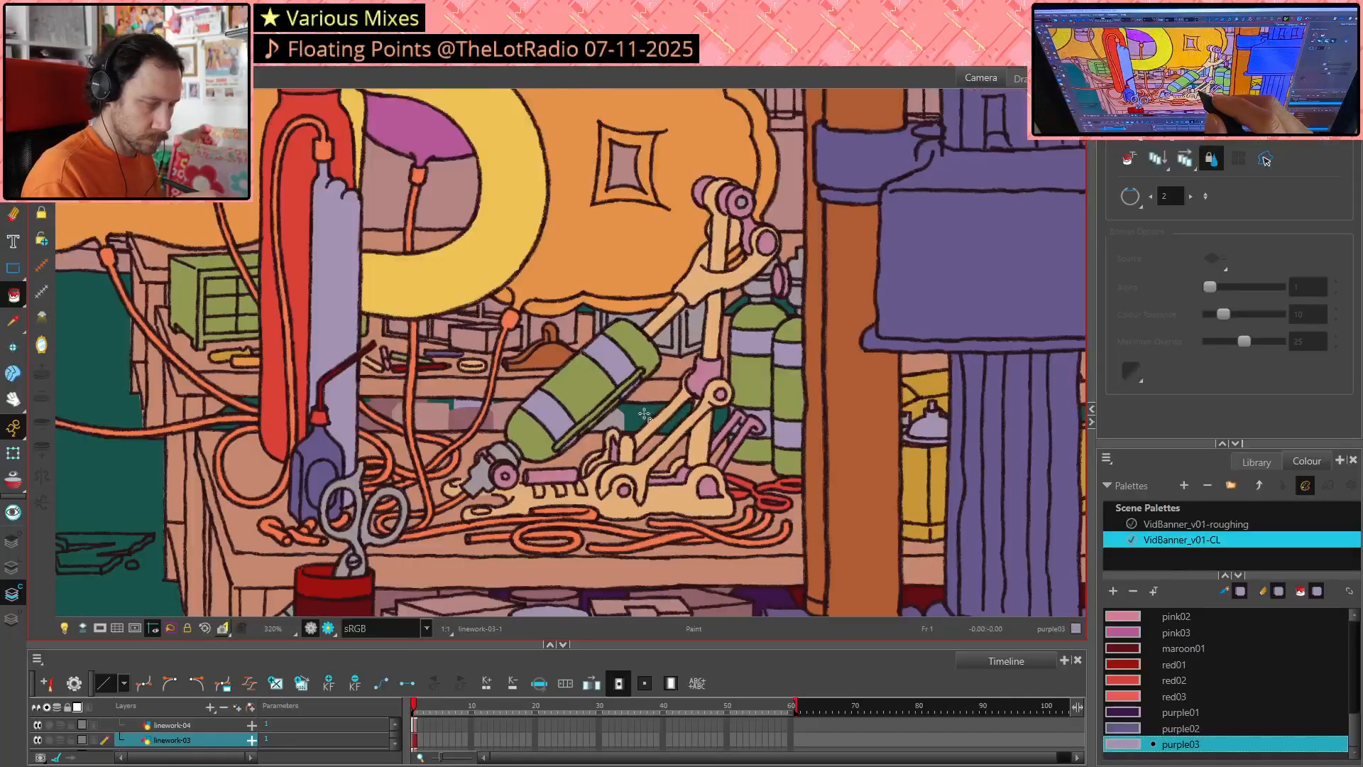
drag(644, 424, 800, 426)
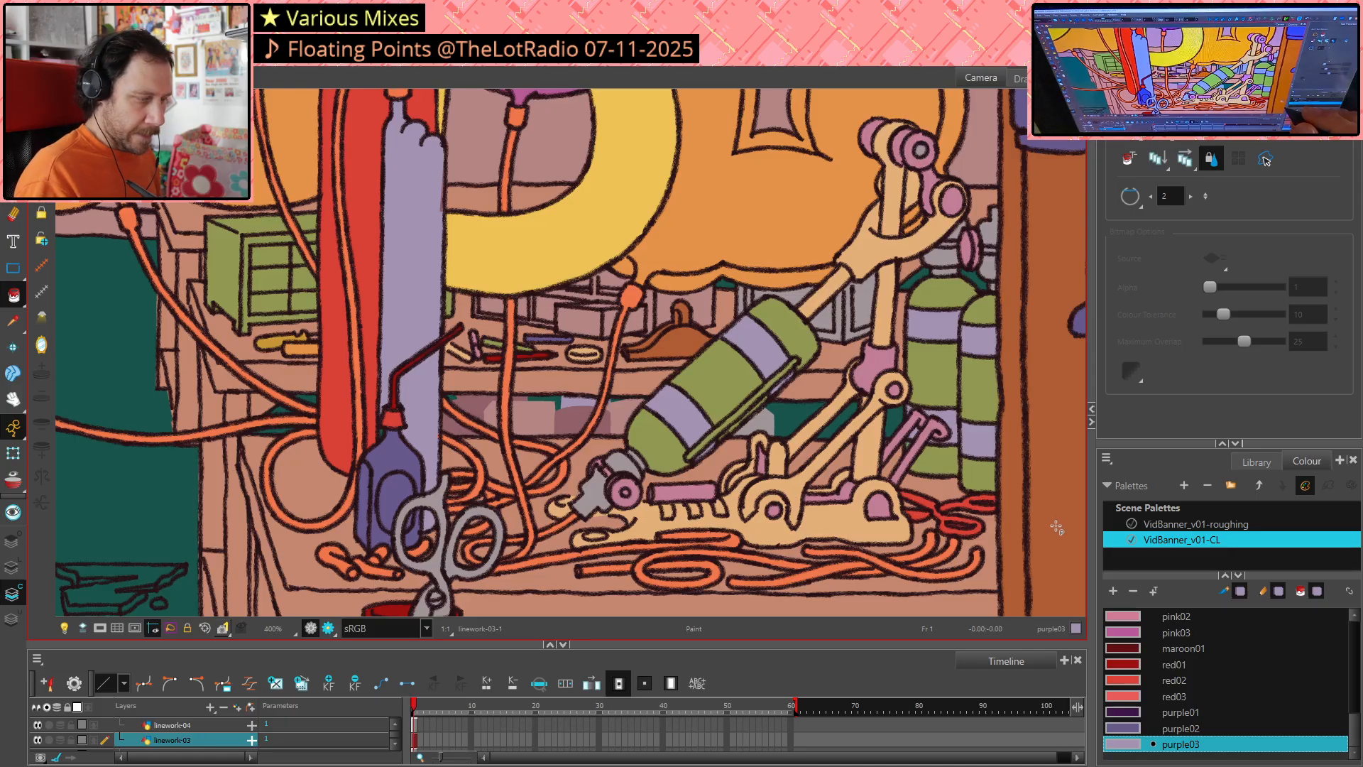
scroll(1057, 527, down, 3)
mouse_move(1057, 527)
mouse_down()
mouse_move(1016, 436)
mouse_move(846, 361)
mouse_move(785, 390)
mouse_move(523, 389)
mouse_move(178, 415)
mouse_up()
mouse_move(639, 408)
mouse_down()
mouse_move(440, 414)
mouse_move(857, 390)
mouse_up()
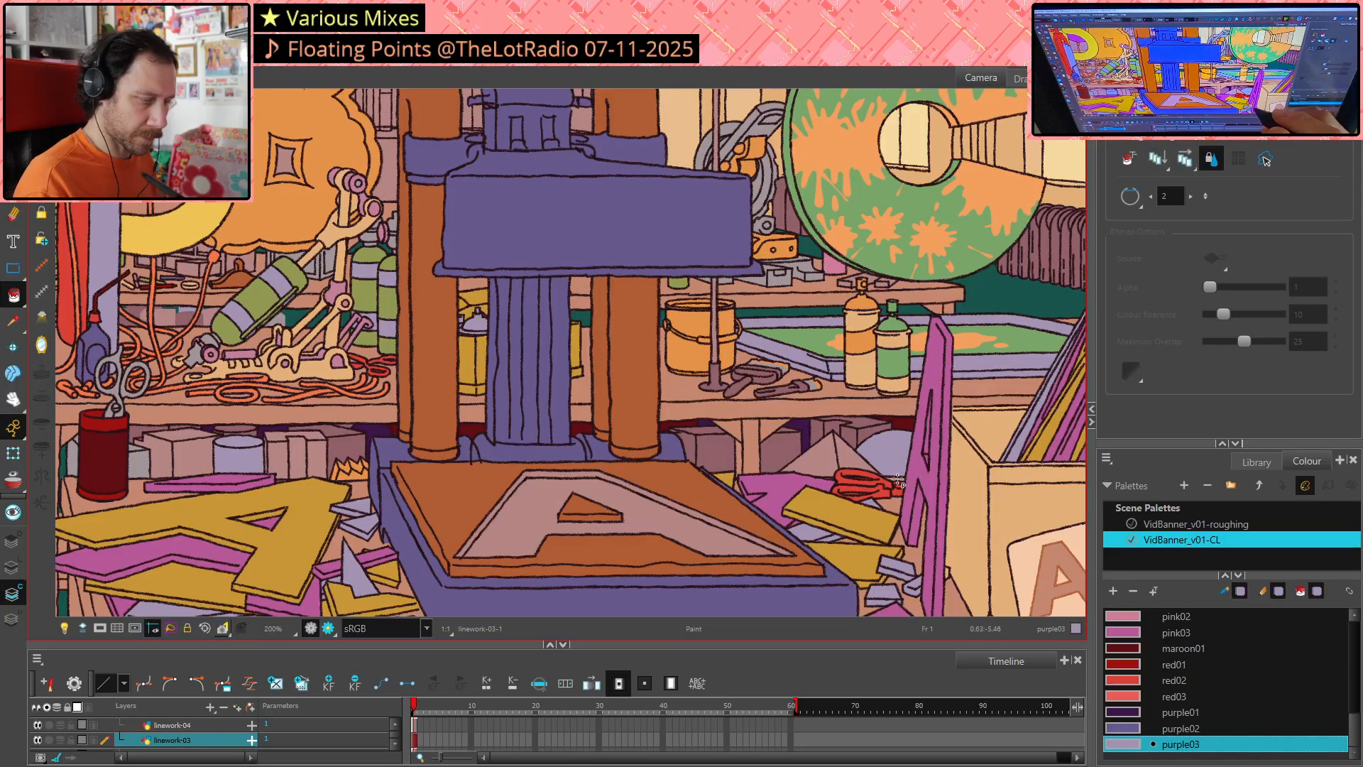
Copy the box and pyramid colour fills under the table beside the press and paste them into the underlay art
key(alt+s)
click(719, 445)
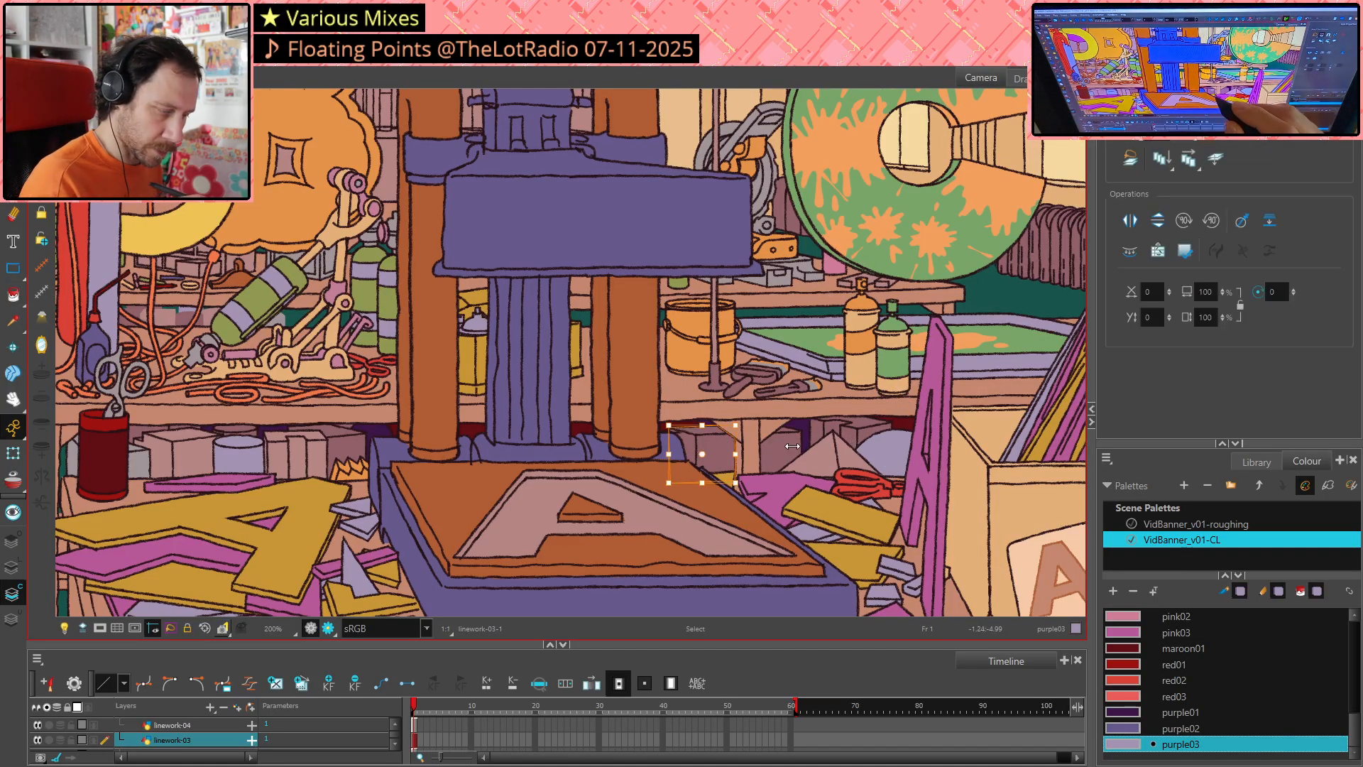
shift+click(786, 445)
shift+click(833, 453)
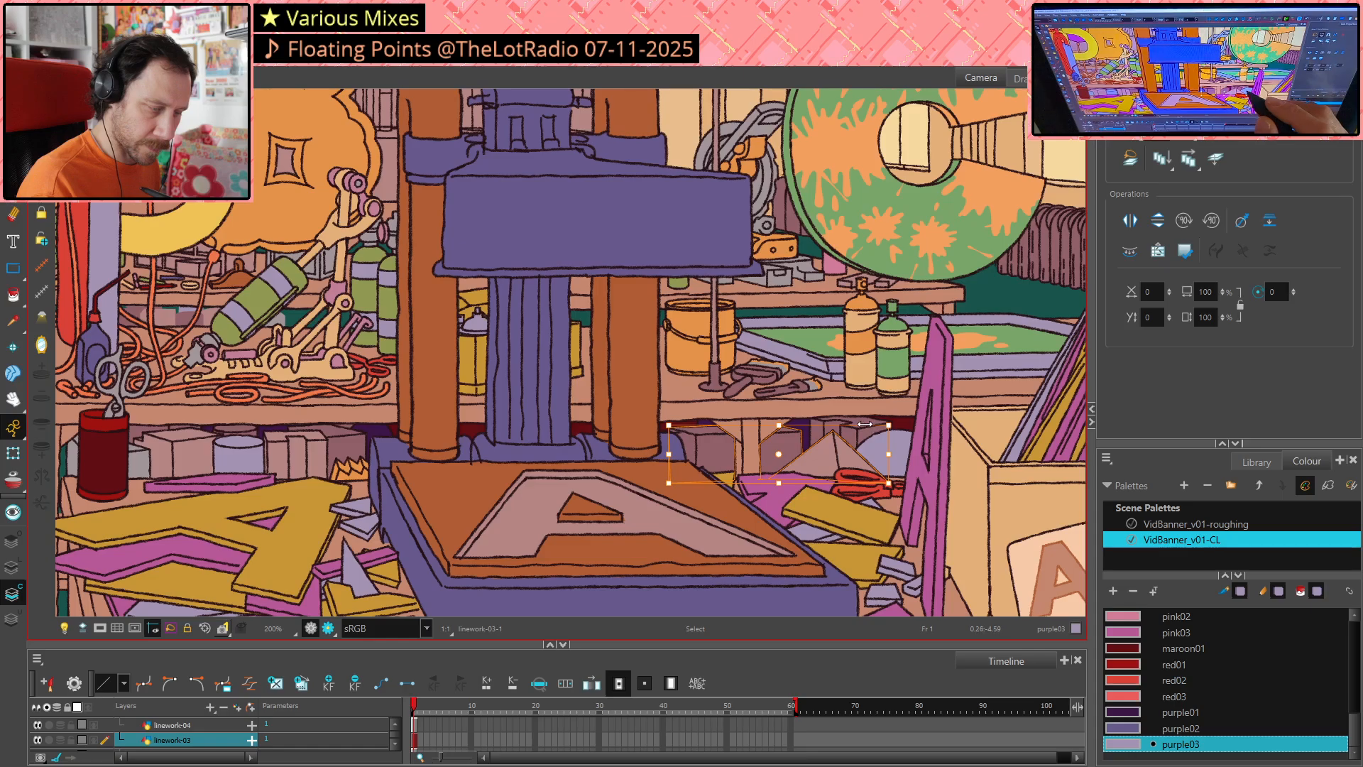
drag(865, 424, 866, 422)
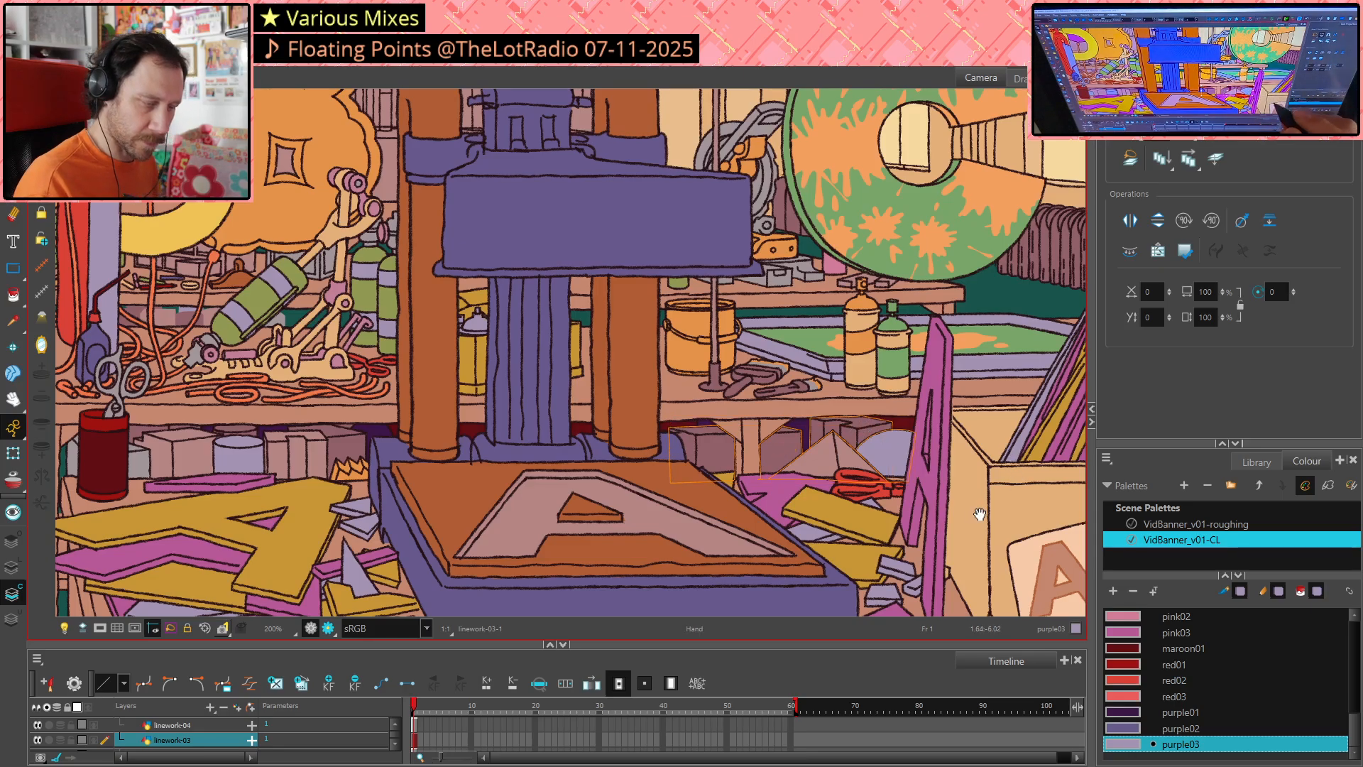
drag(858, 501, 874, 350)
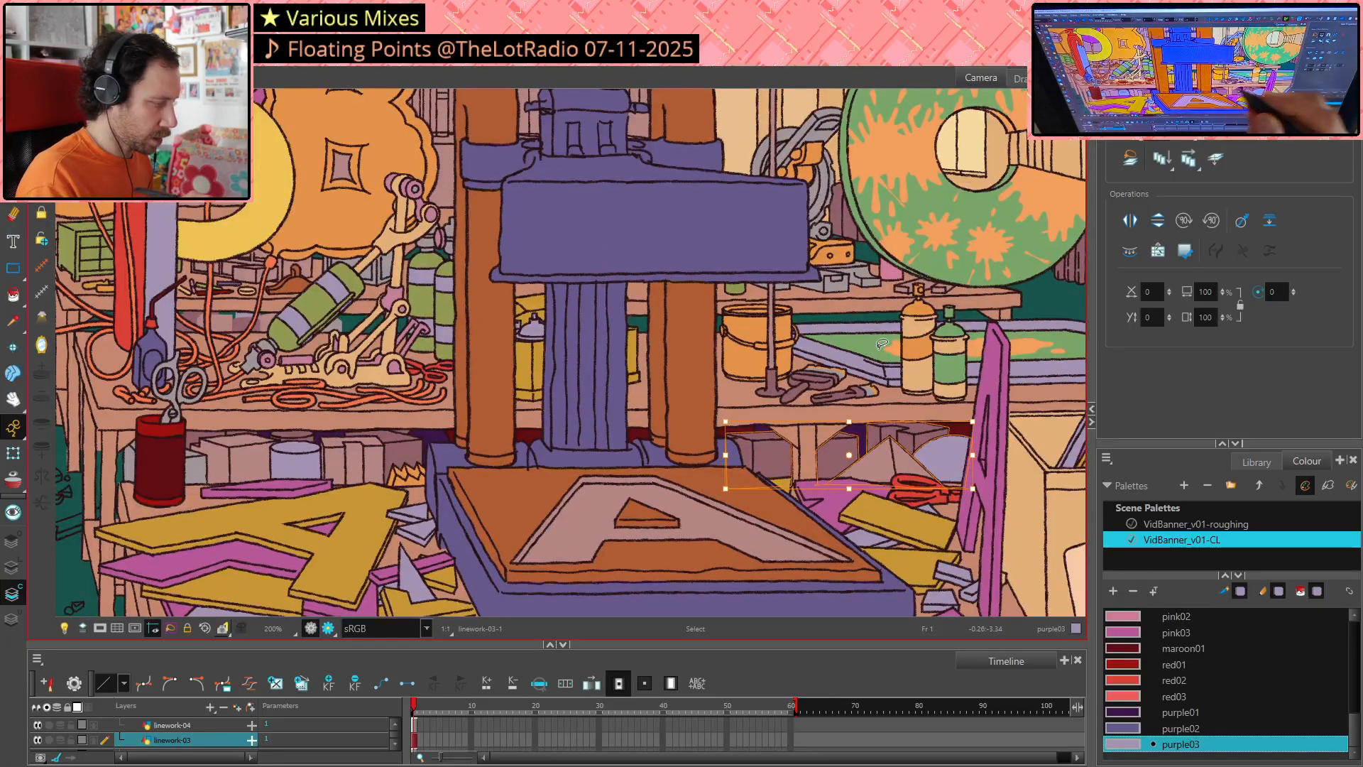
click(18, 622)
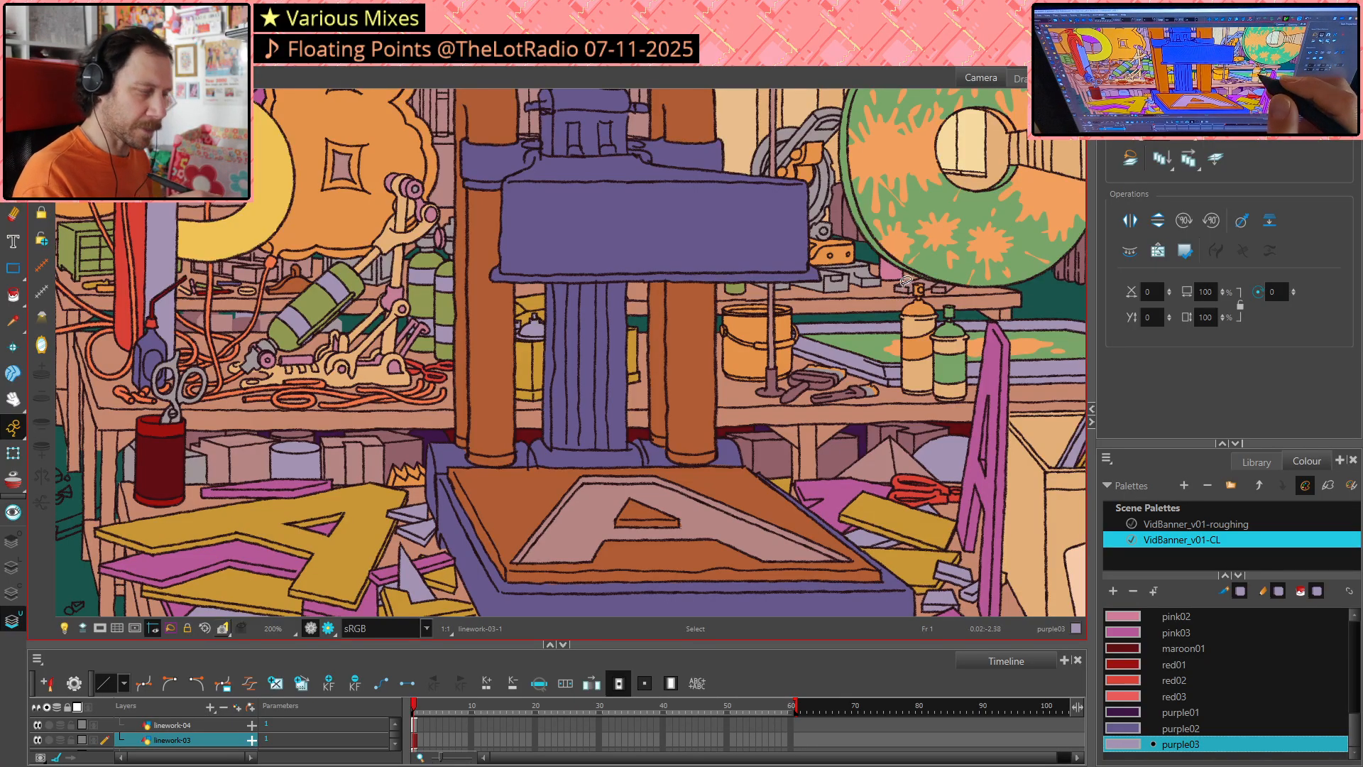
key(ctrl+a)
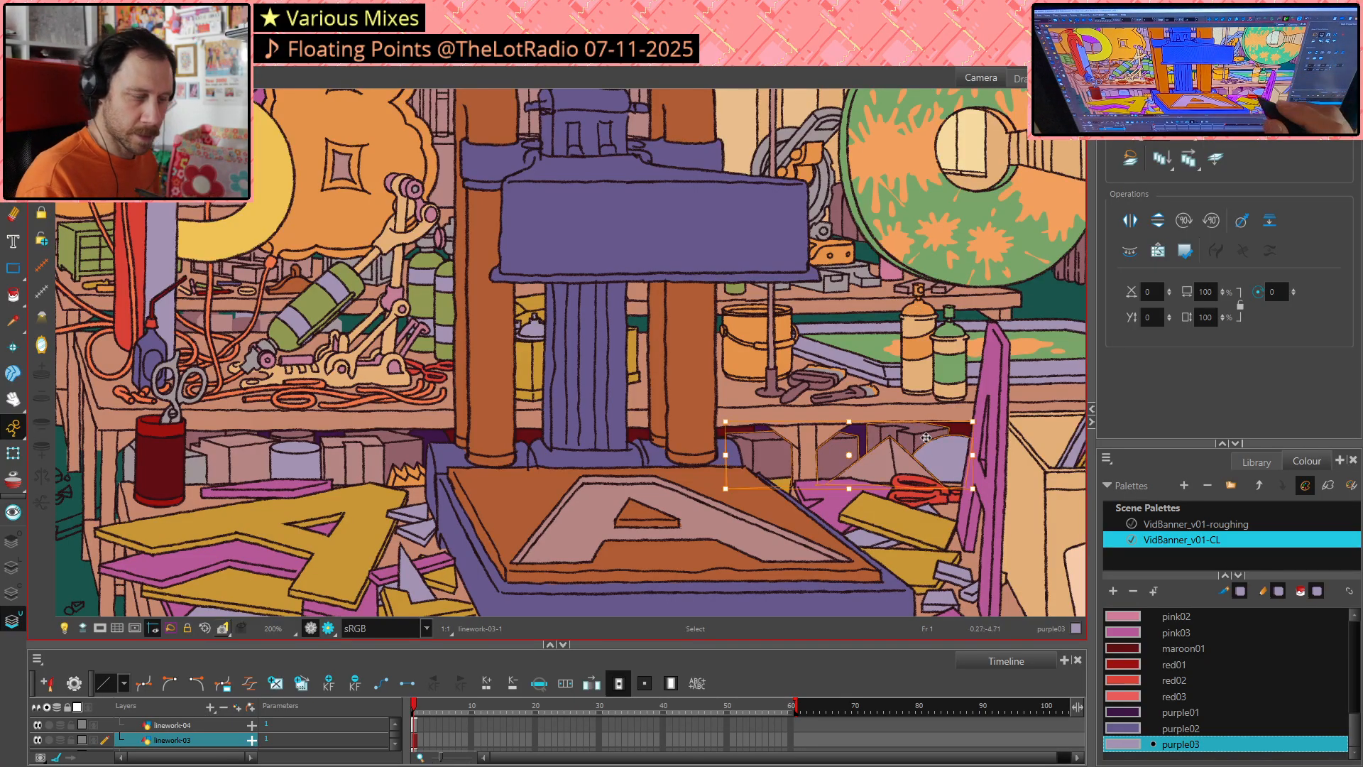
Move the pasted boxes under the rear shelf near the green gas cylinders, flip them horizontally and scale them down
drag(926, 438, 552, 311)
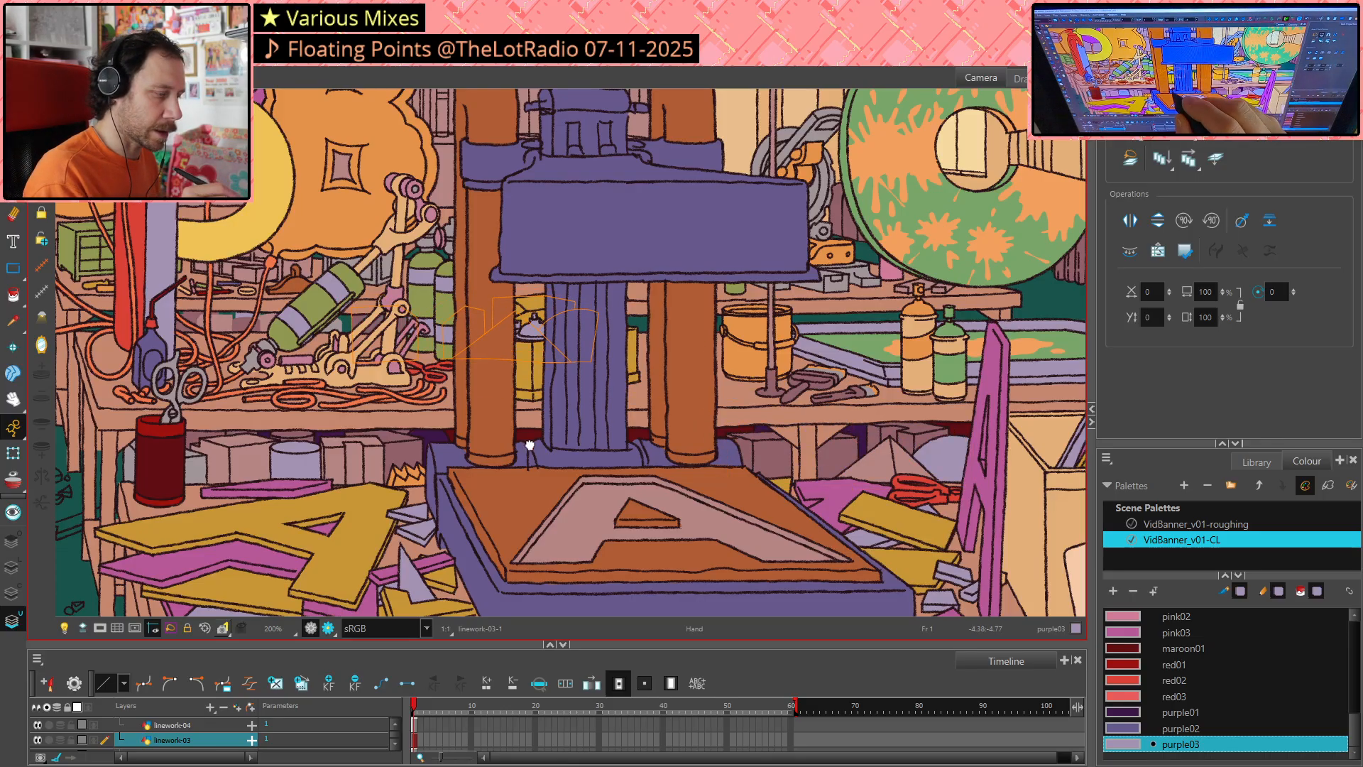
drag(530, 446, 746, 509)
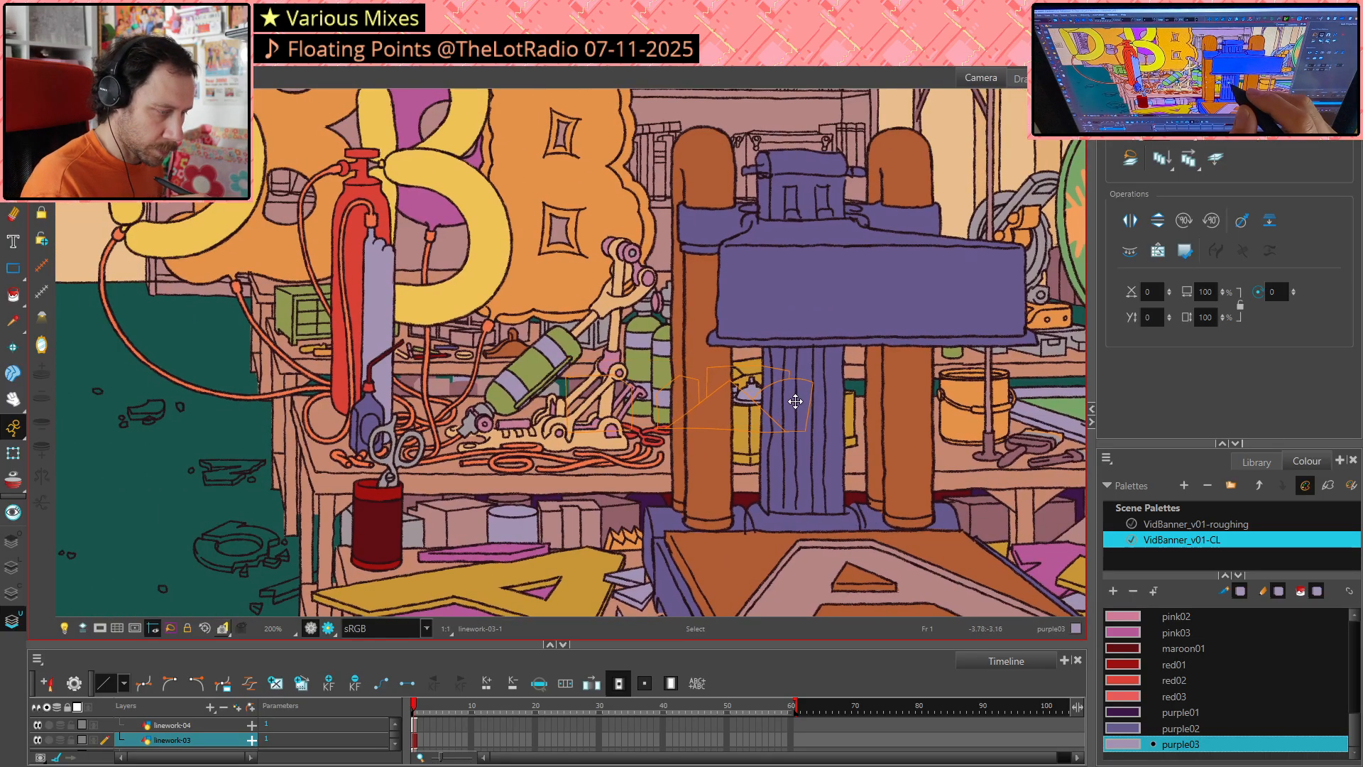
drag(796, 402, 790, 398)
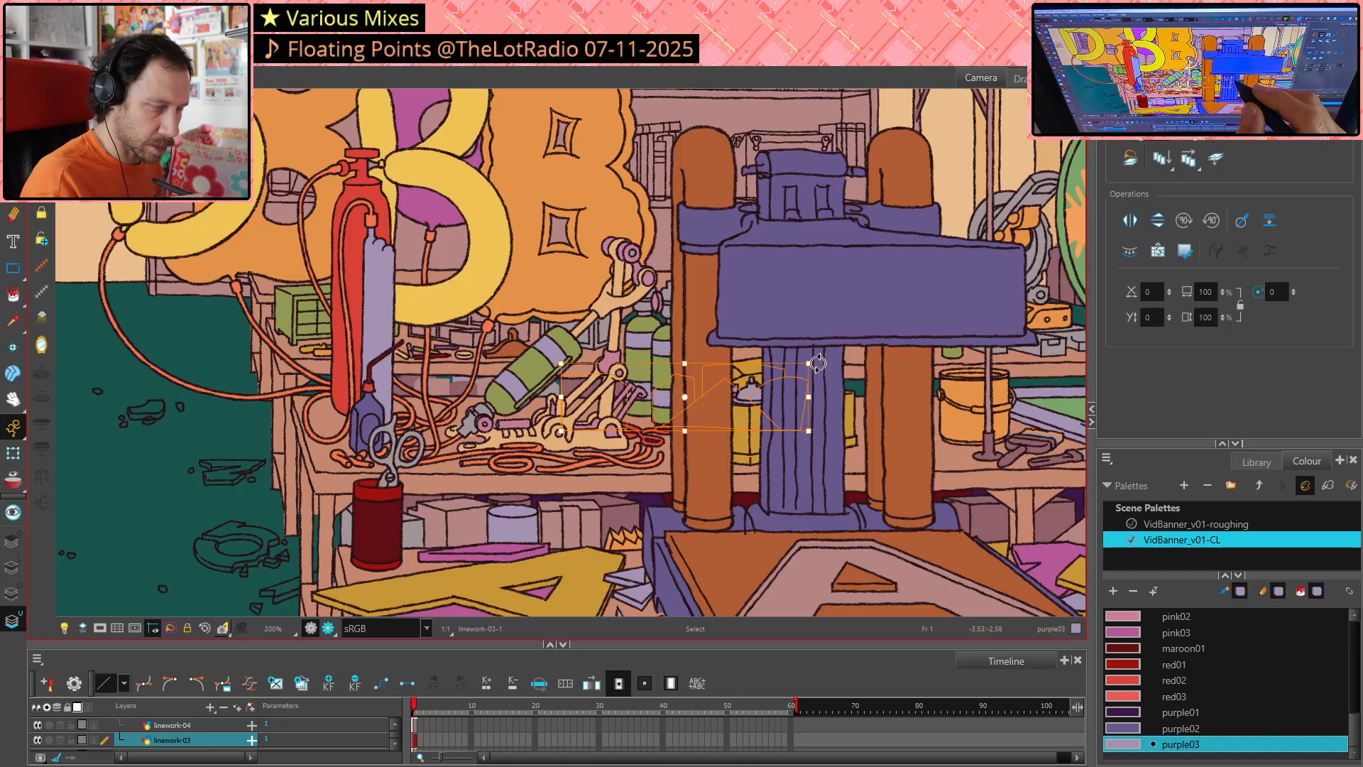
click(1131, 249)
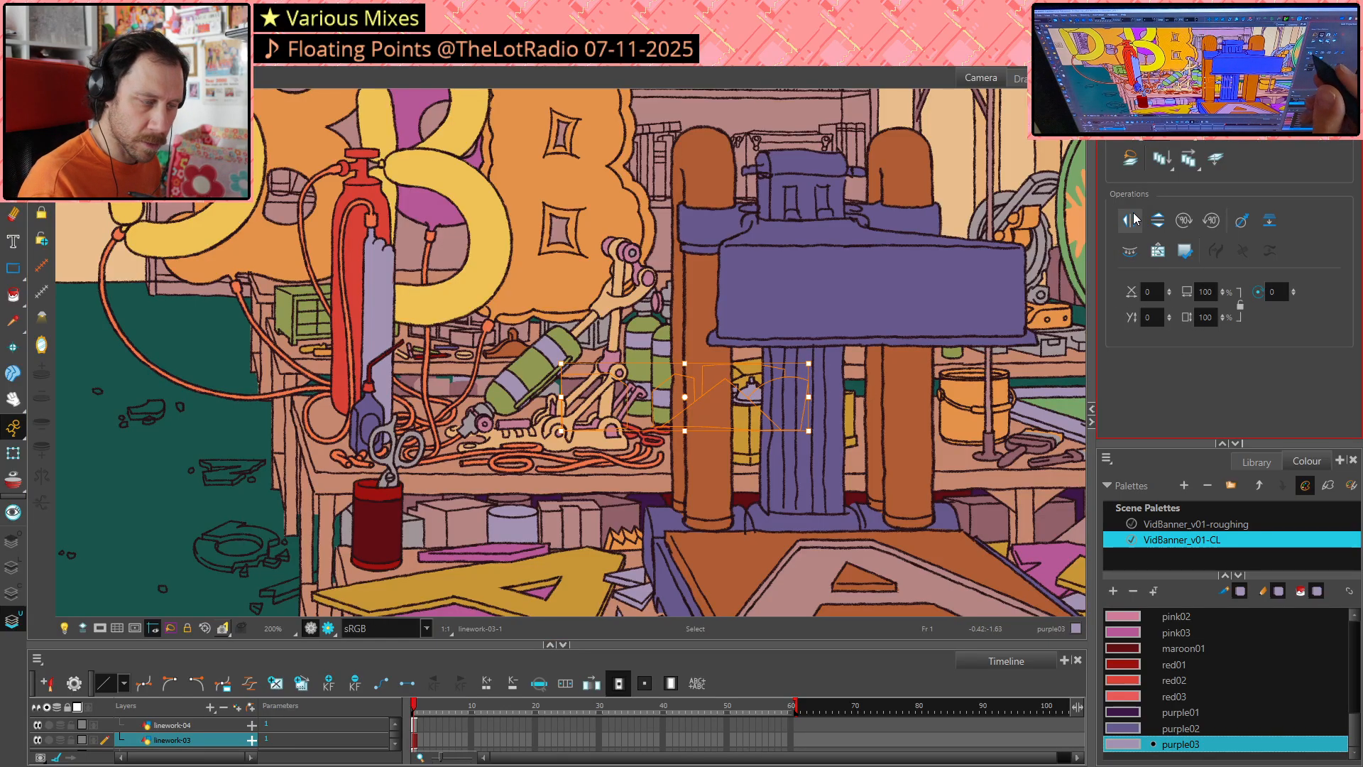
drag(813, 364, 733, 375)
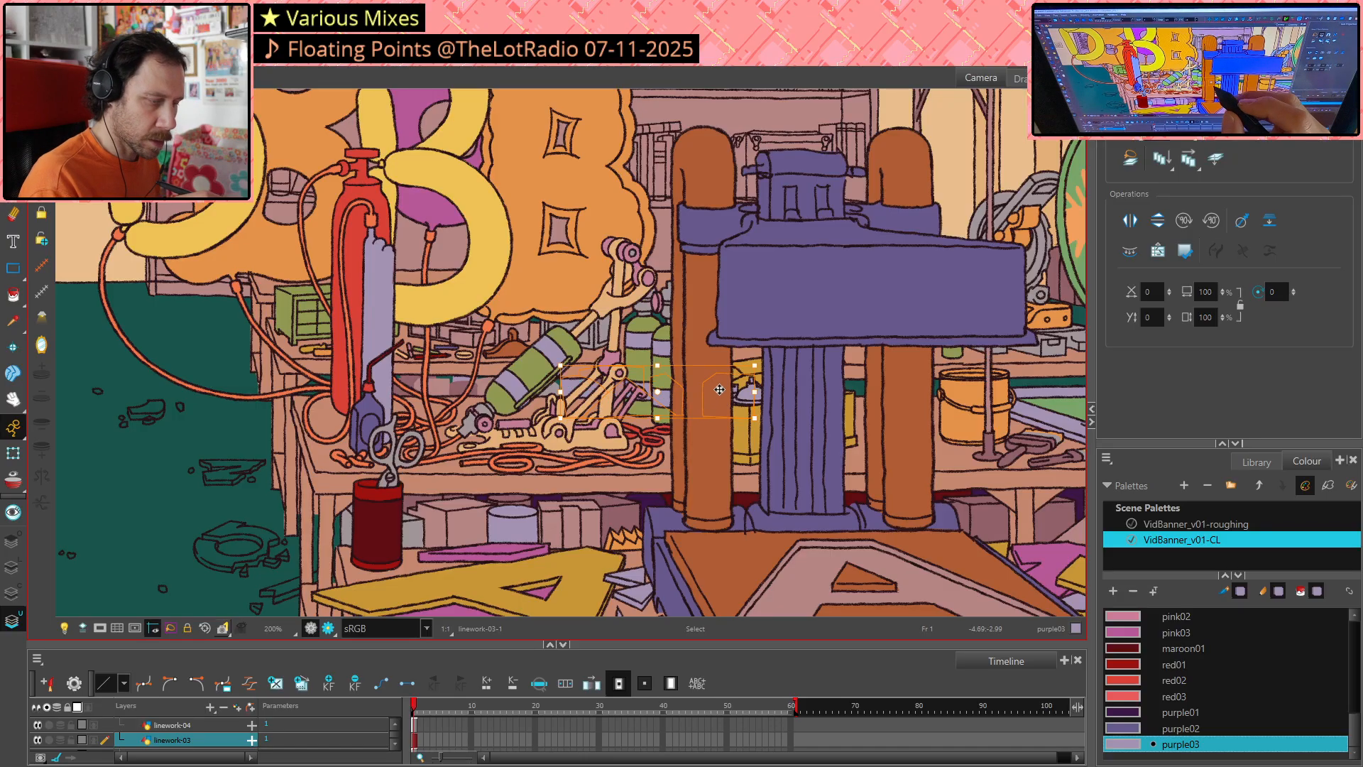
Send the selected box copies to the back of the underlay art
right_click(735, 388)
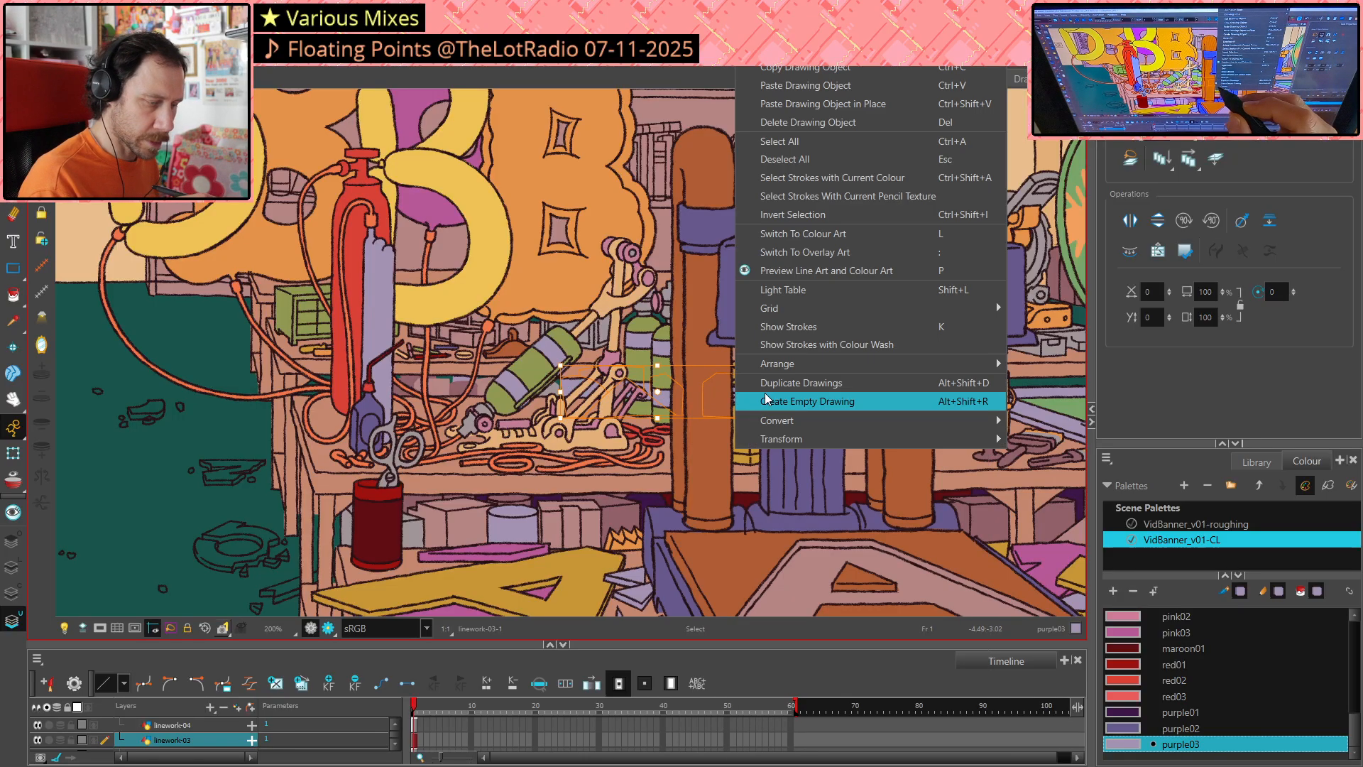
mouse_move(933, 363)
click(1098, 418)
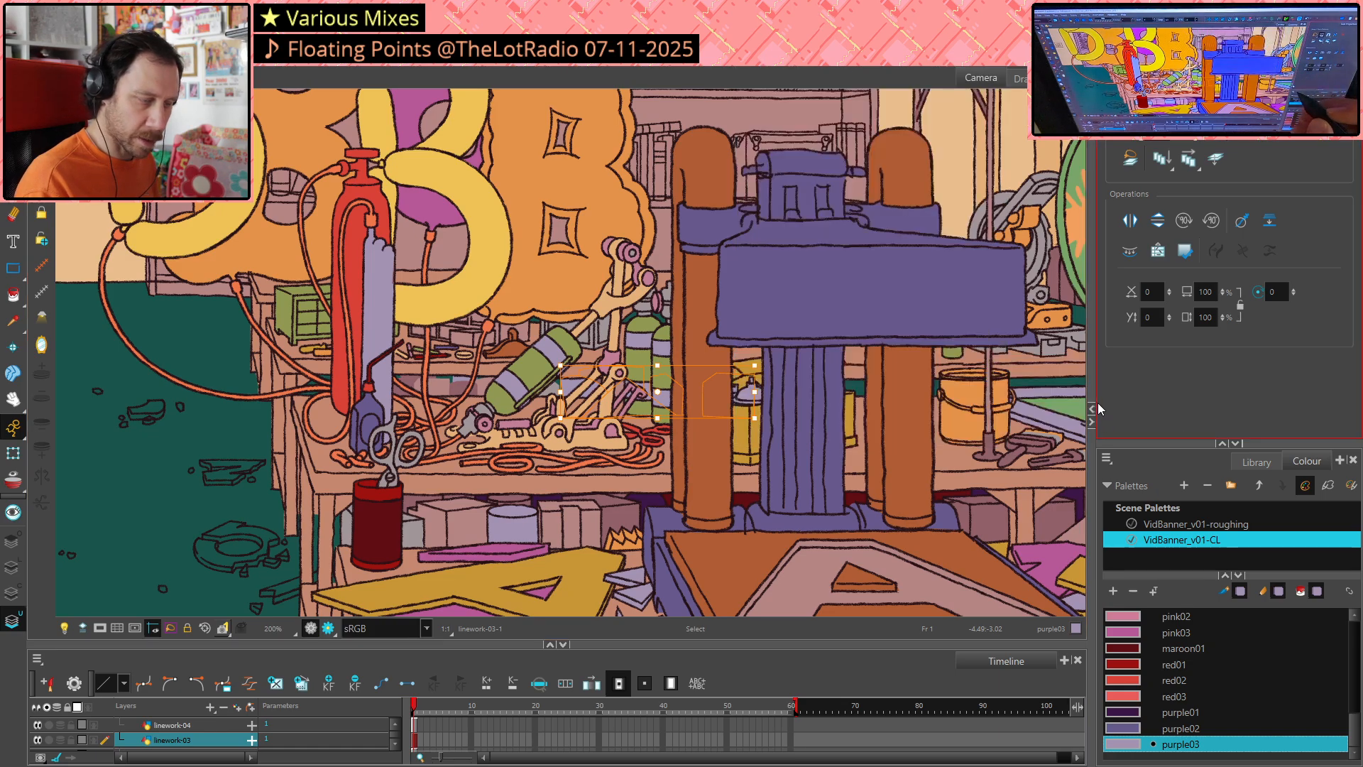
right_click(739, 391)
mouse_move(958, 365)
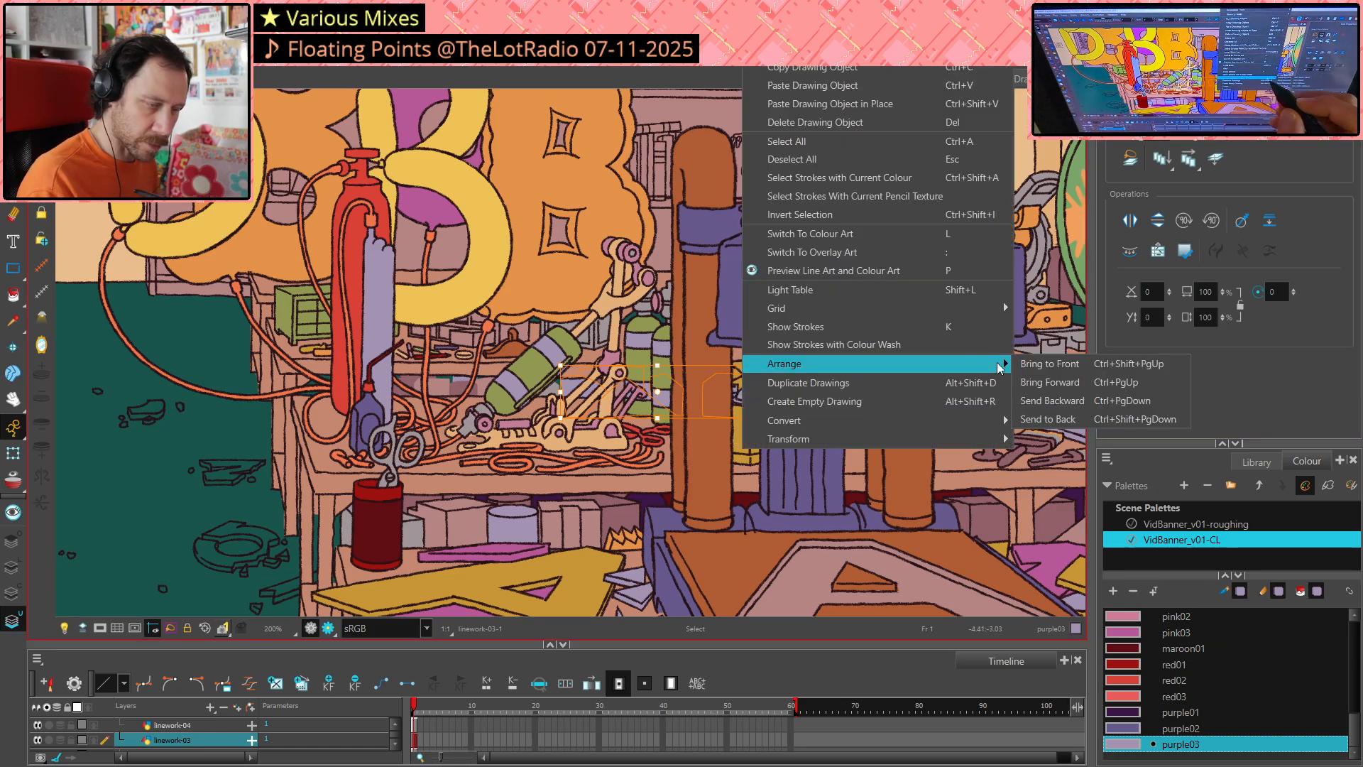
click(1071, 420)
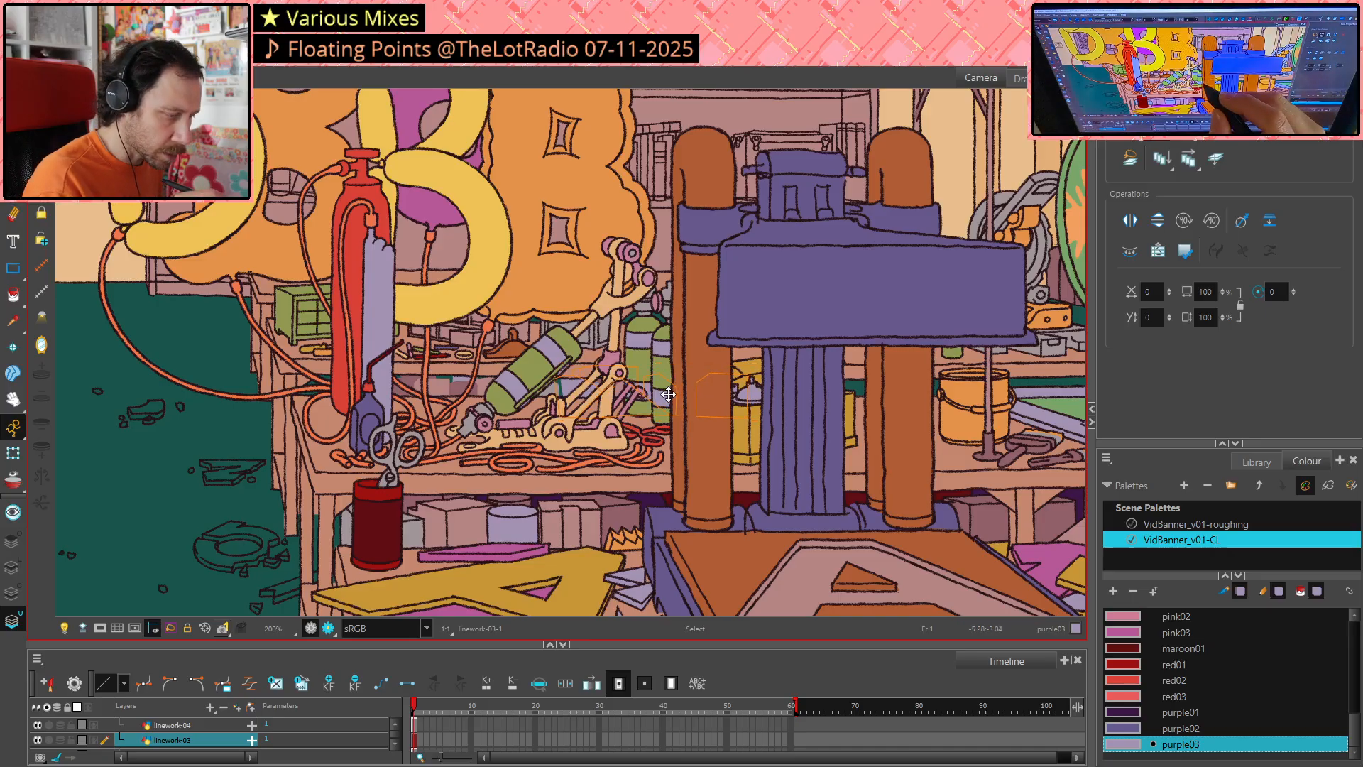
Shift the box copies slightly left and down into the gap behind the robot arm and green gas cylinders, and deselect them
scroll(641, 389, up, 3)
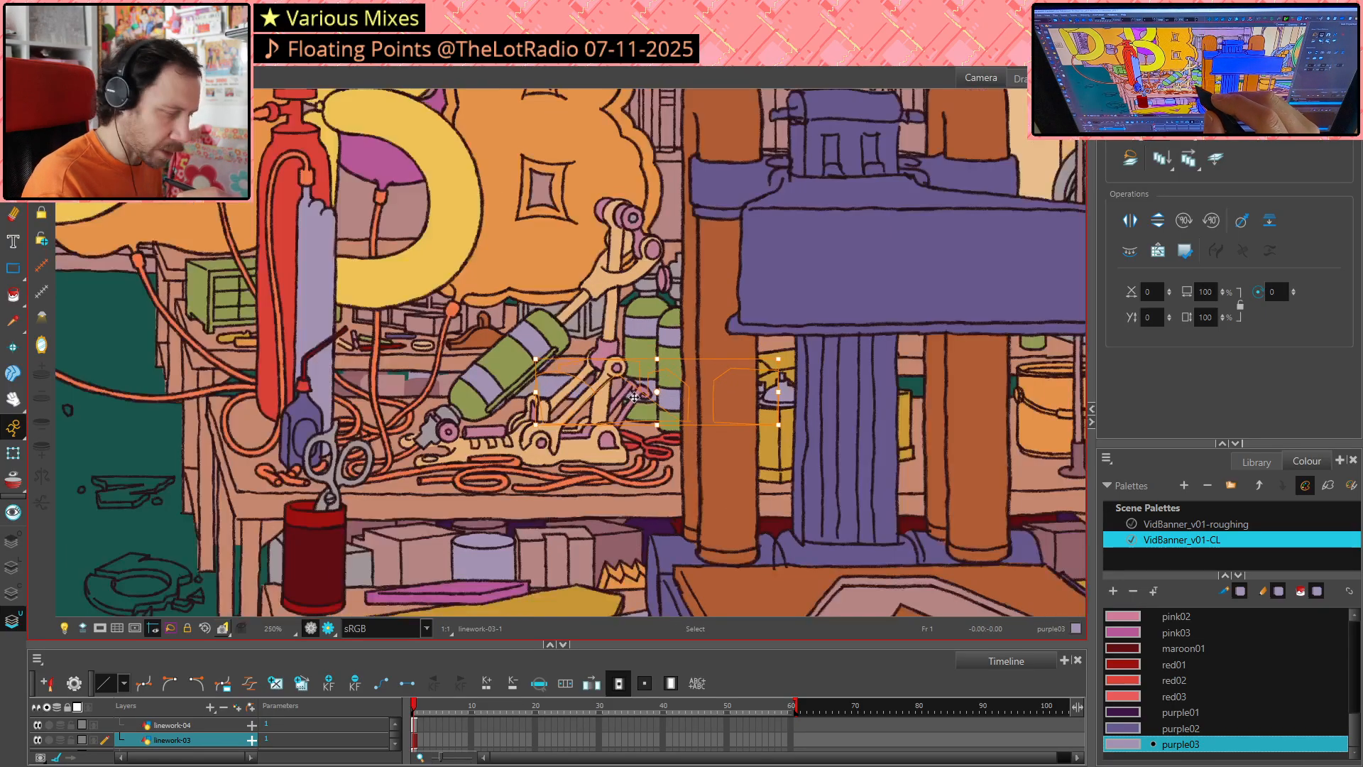
key(Left)
key(Left)
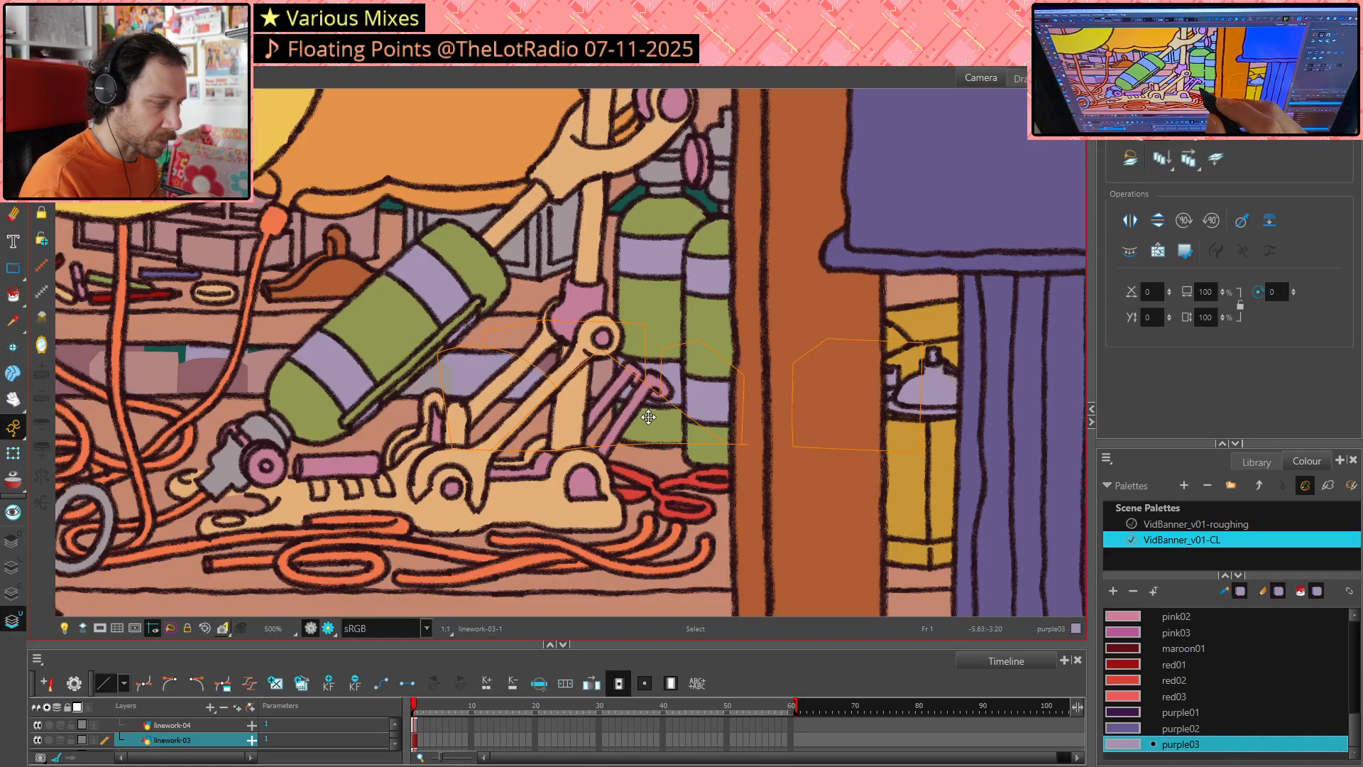
drag(643, 418, 619, 431)
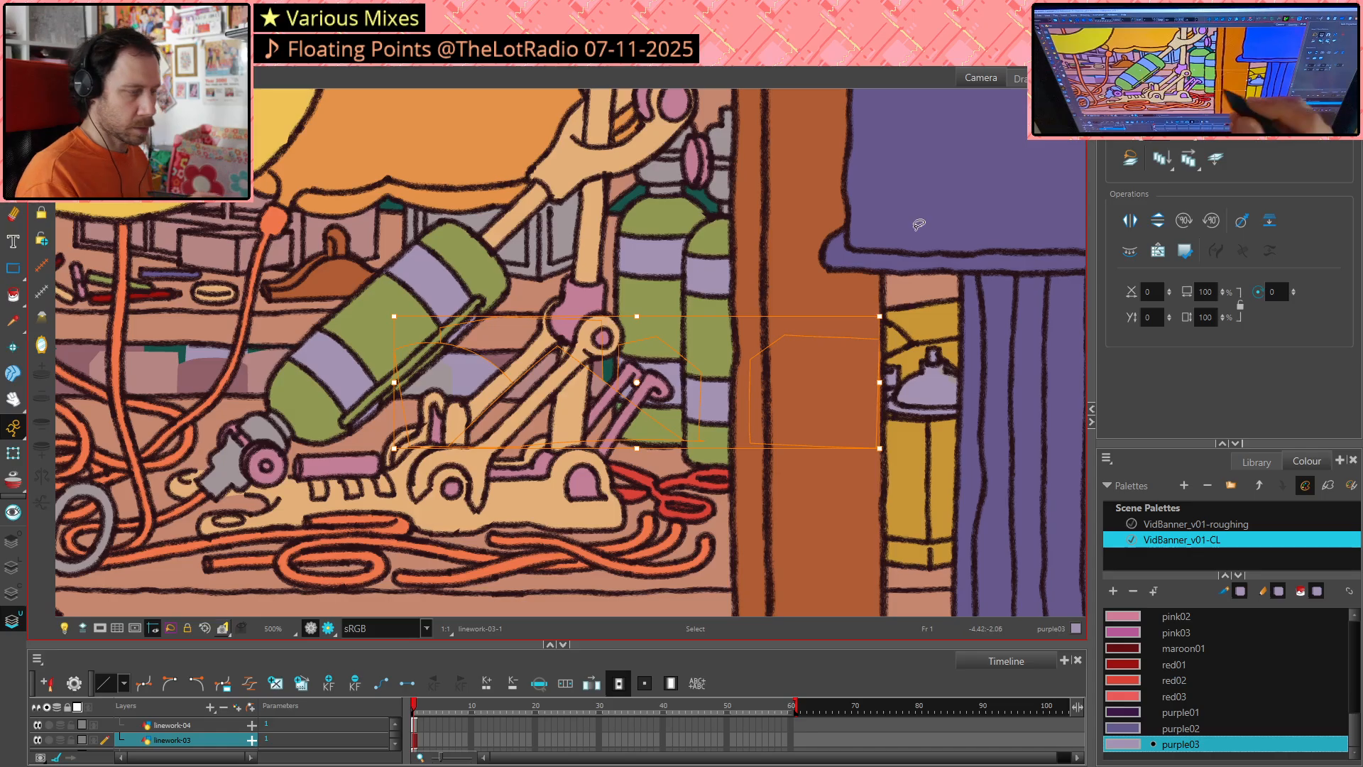
click(973, 351)
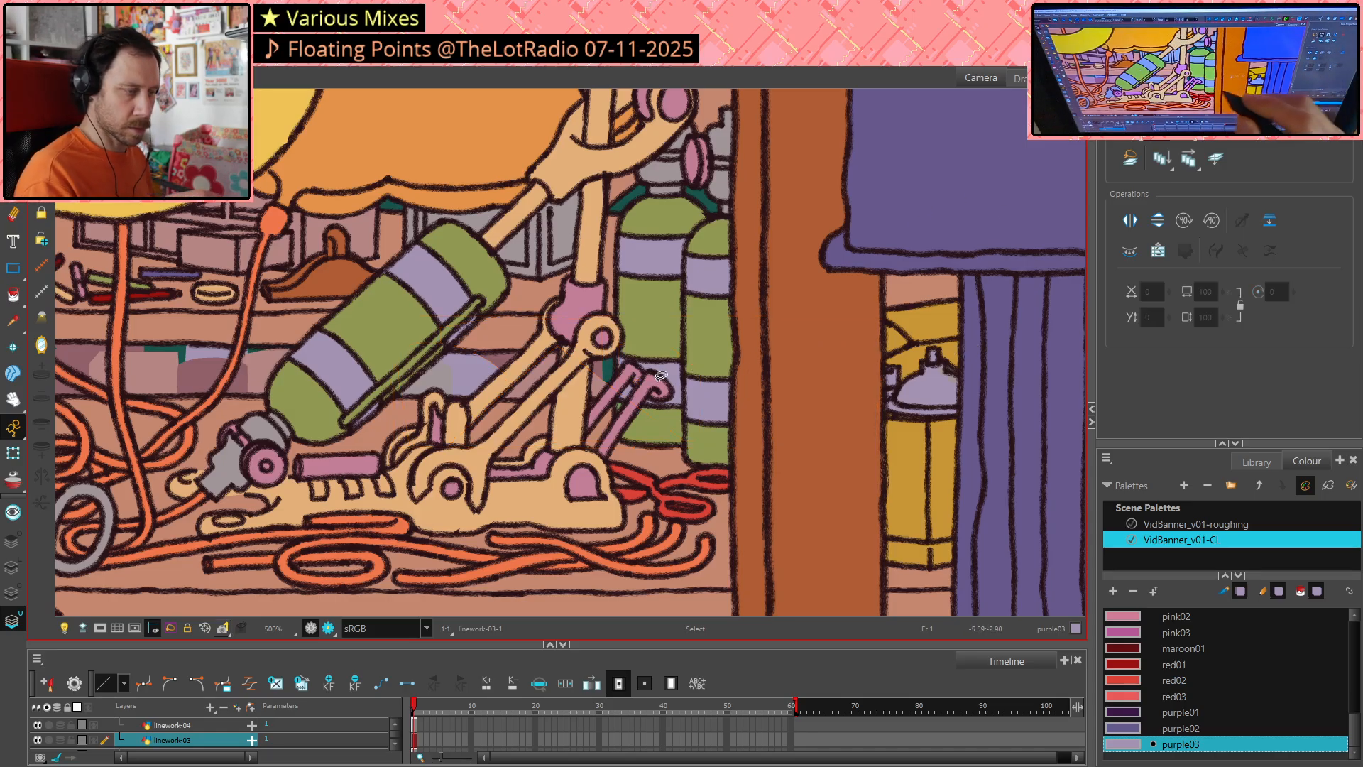
Undo the last change and nudge the single box shape behind the robot arm's joint slightly to the left
key(ctrl+z)
key(Left)
key(Left)
key(Left)
key(Left)
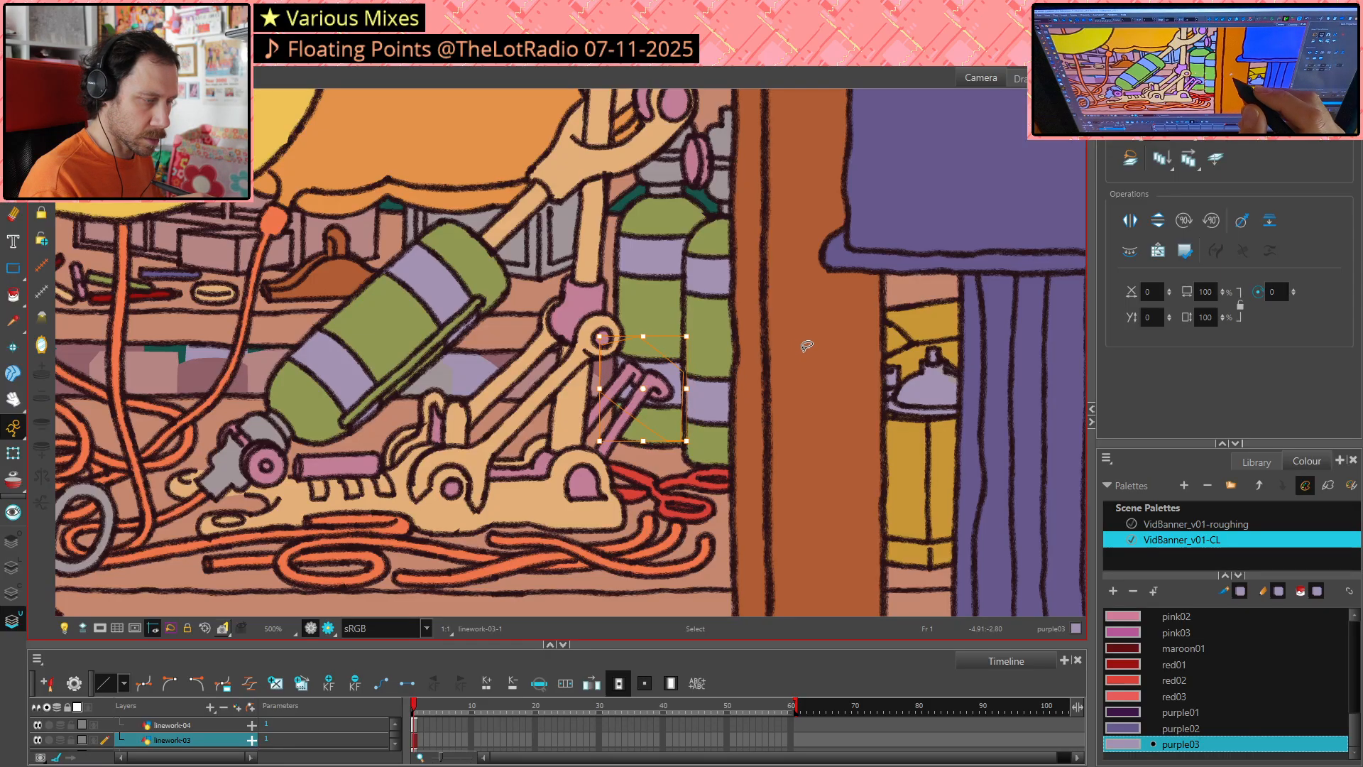
Undo the last change to the box shape behind the robot arm's joint and clear the selection
click(803, 345)
click(945, 418)
scroll(946, 418, down, 3)
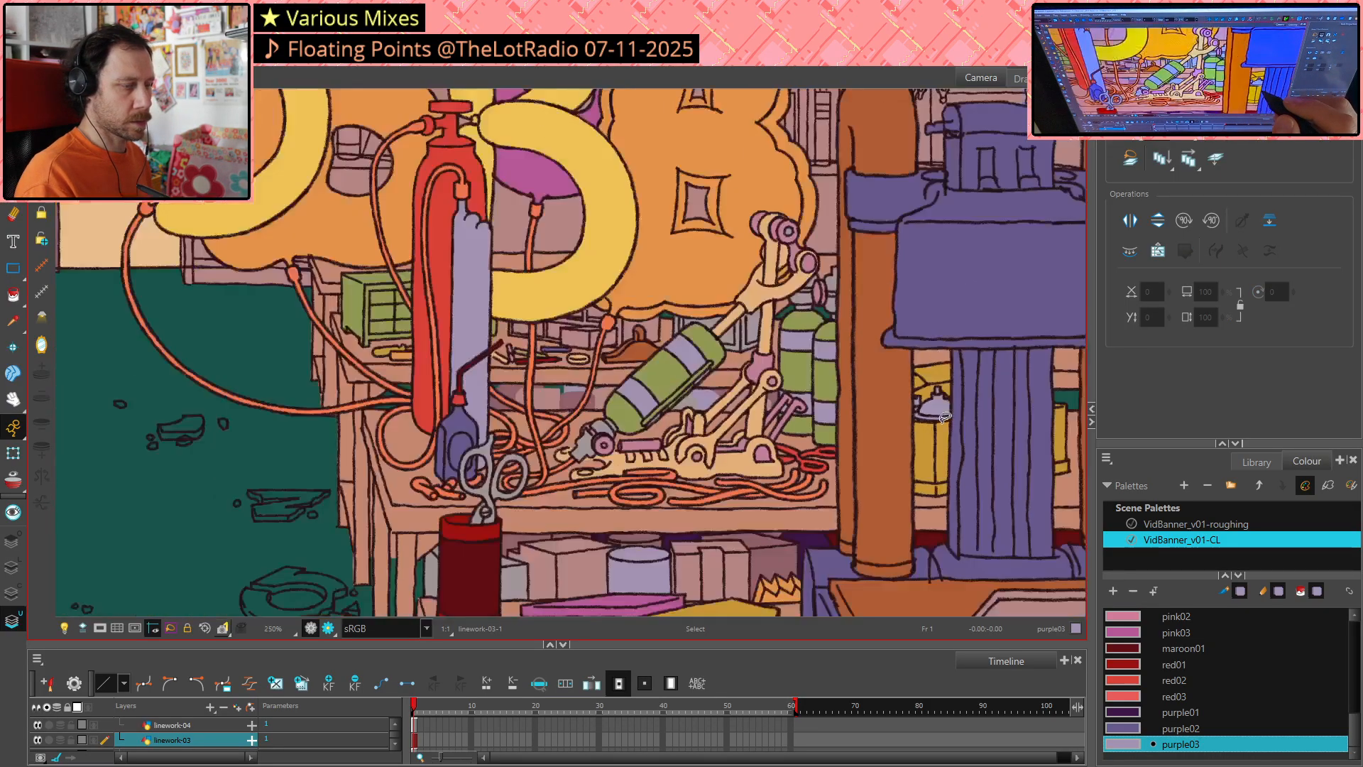
key(ctrl+z)
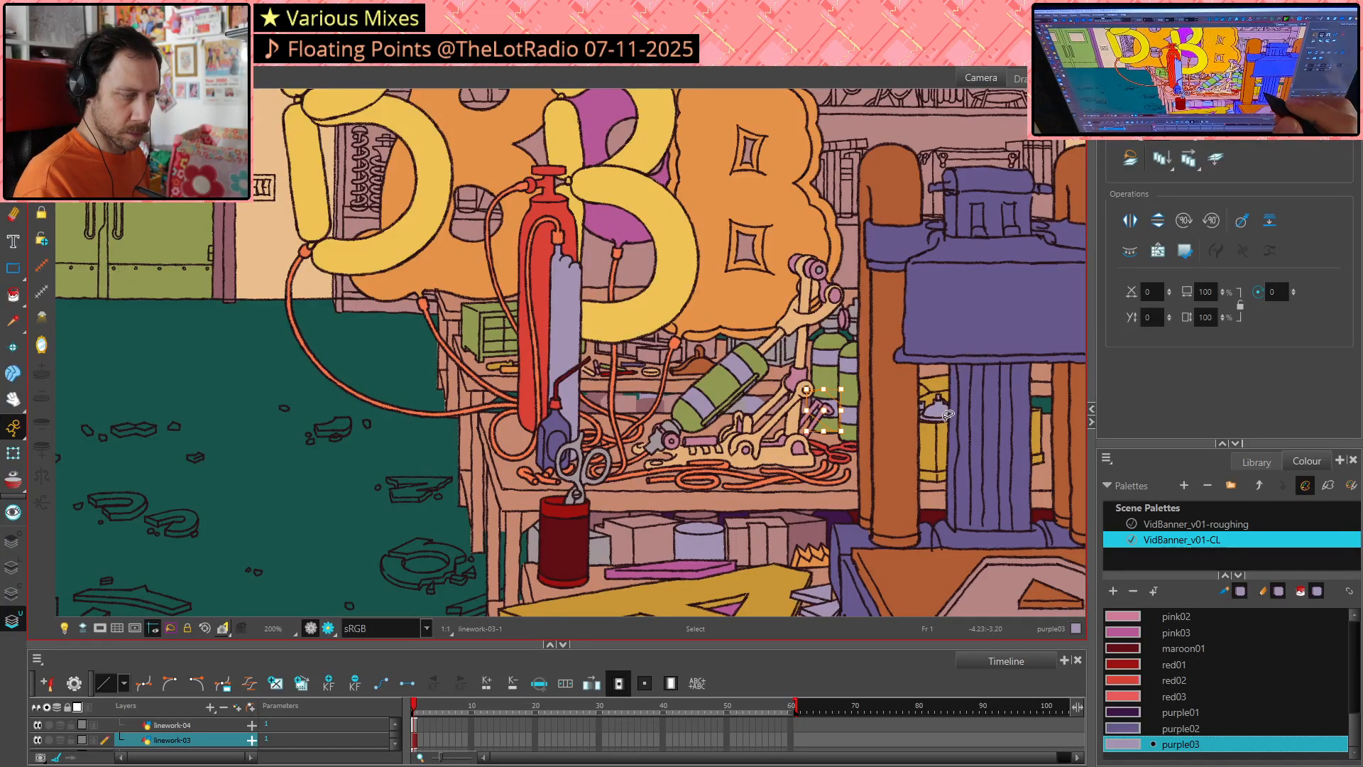
click(842, 525)
click(823, 409)
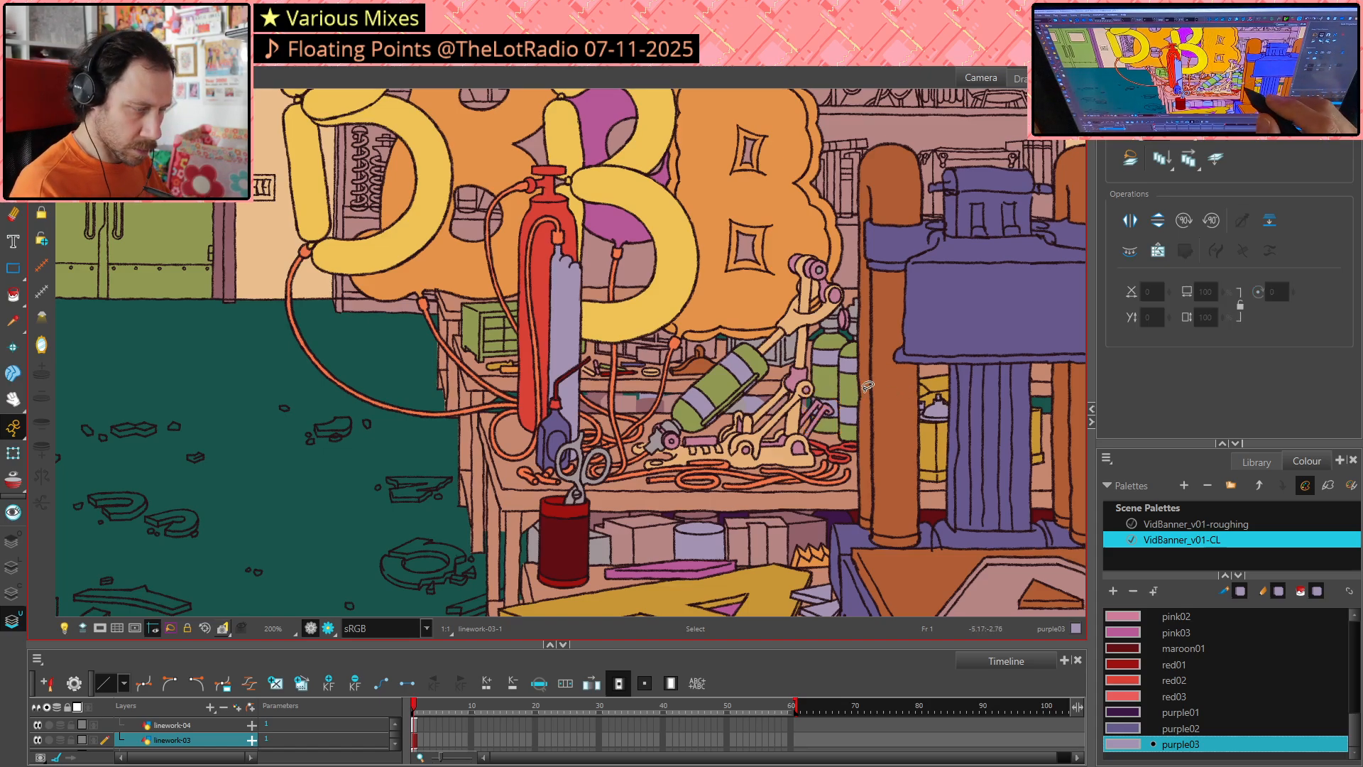
Move the box shape hidden behind the press's orange column left to sit behind the robot arm's joint and green cylinders, and deselect it
drag(851, 364, 923, 447)
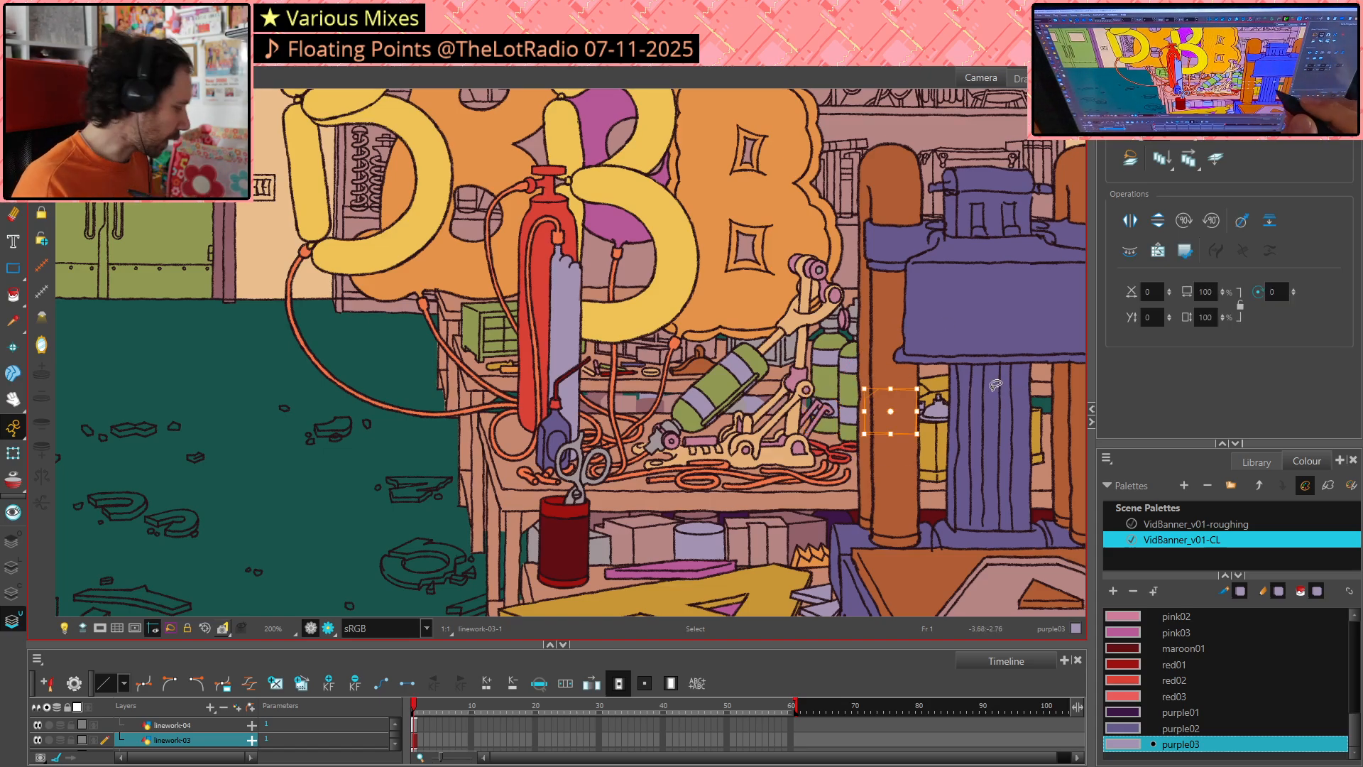
key(Left)
key(Left)
key(Left)
key(Left)
key(Left)
key(Left)
key(Left)
key(Left)
key(Left)
key(Left)
key(Left)
key(Left)
key(Left)
key(Left)
key(Left)
key(Left)
key(Left)
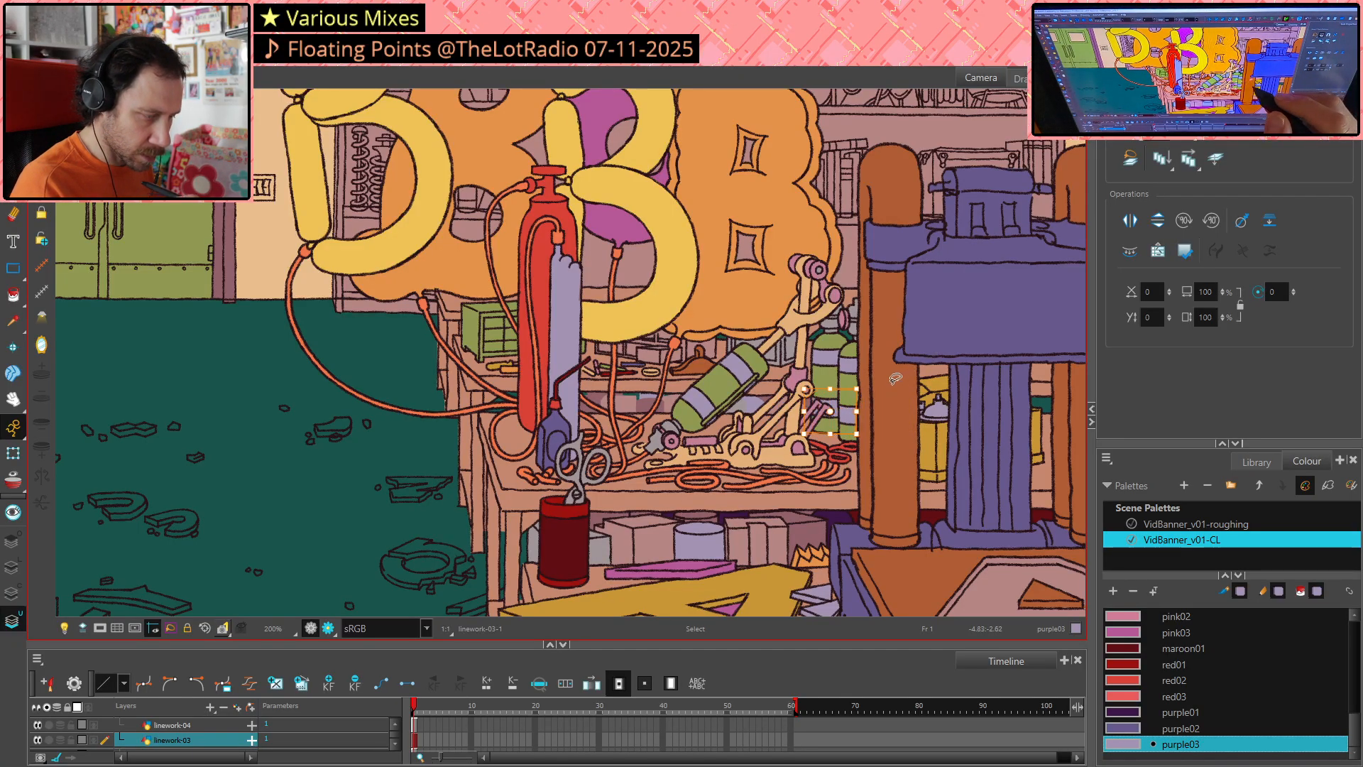
key(Right)
click(900, 376)
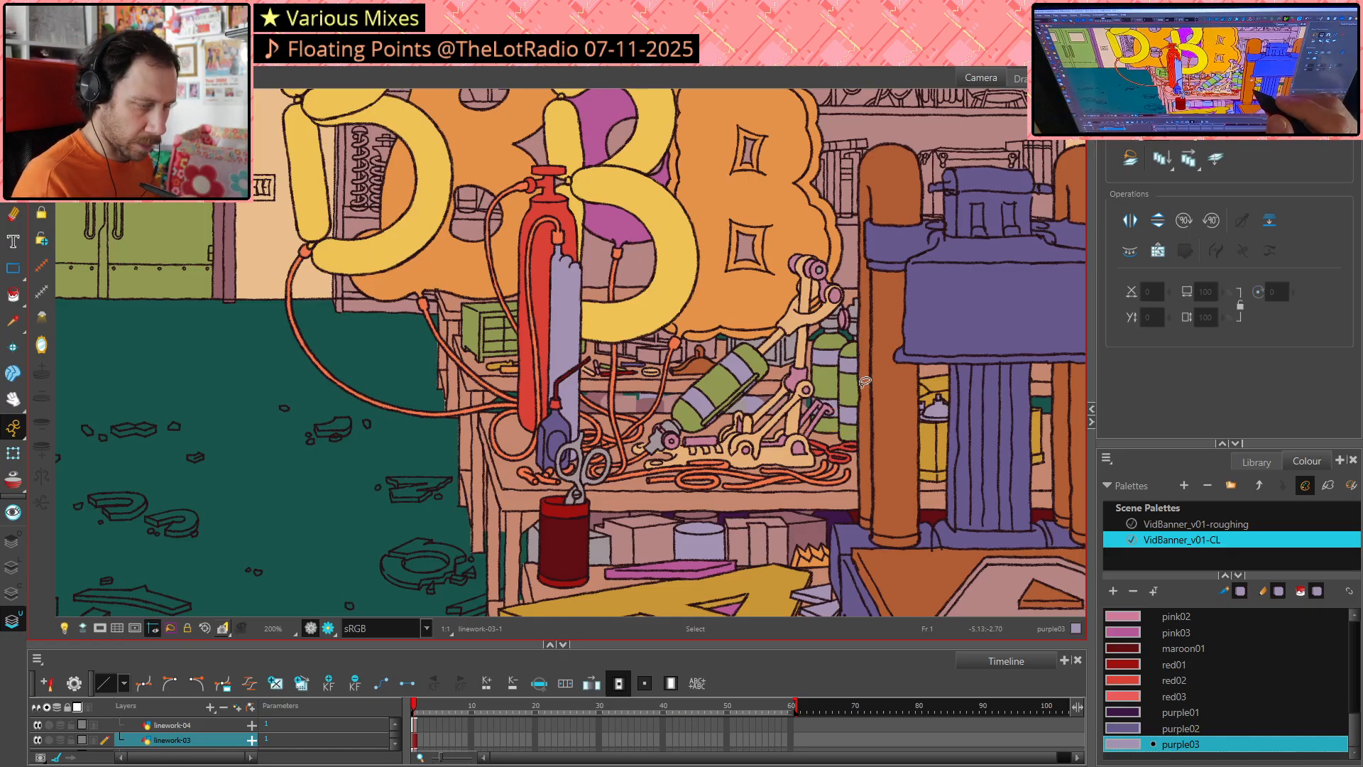
Sample grey01 and brush over the gap beside the robot arm's joint, and sample brick01 from the same area
scroll(863, 357, up, 3)
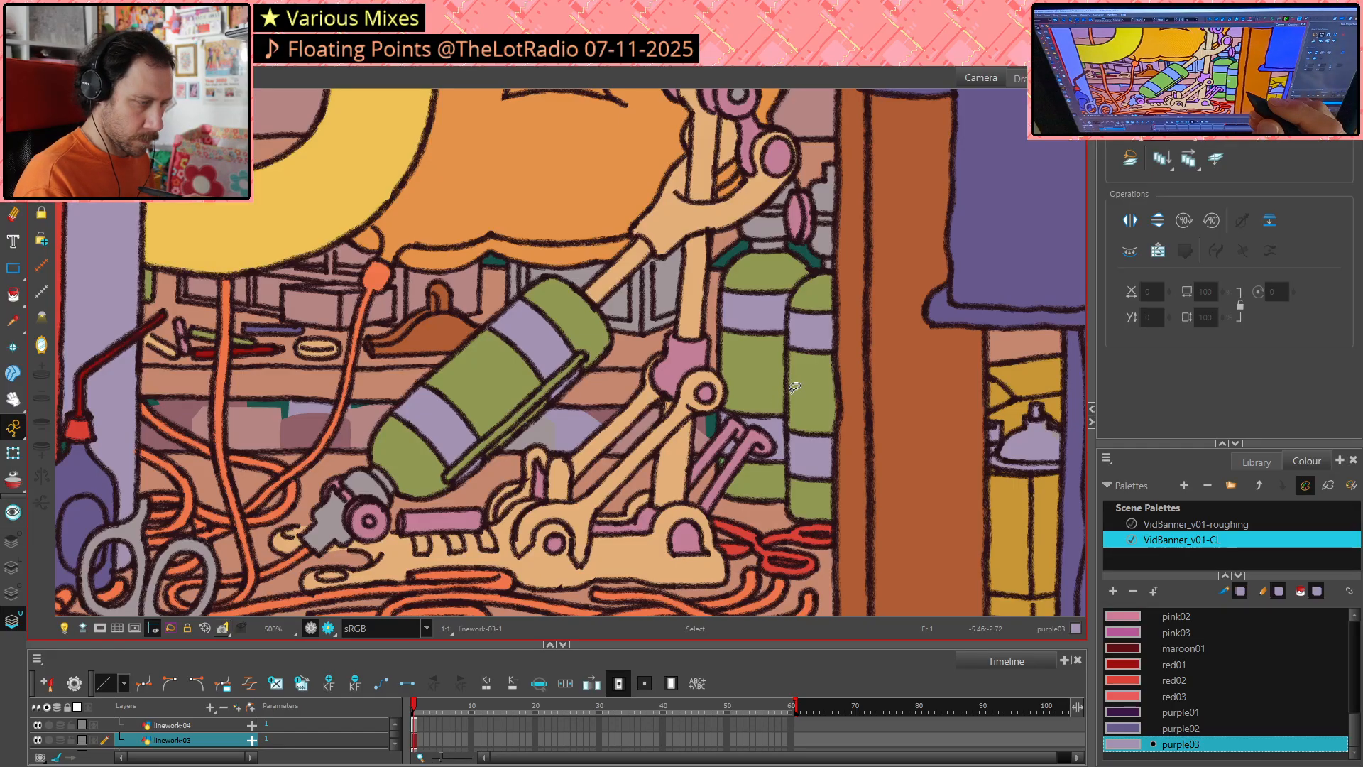
key(alt+d)
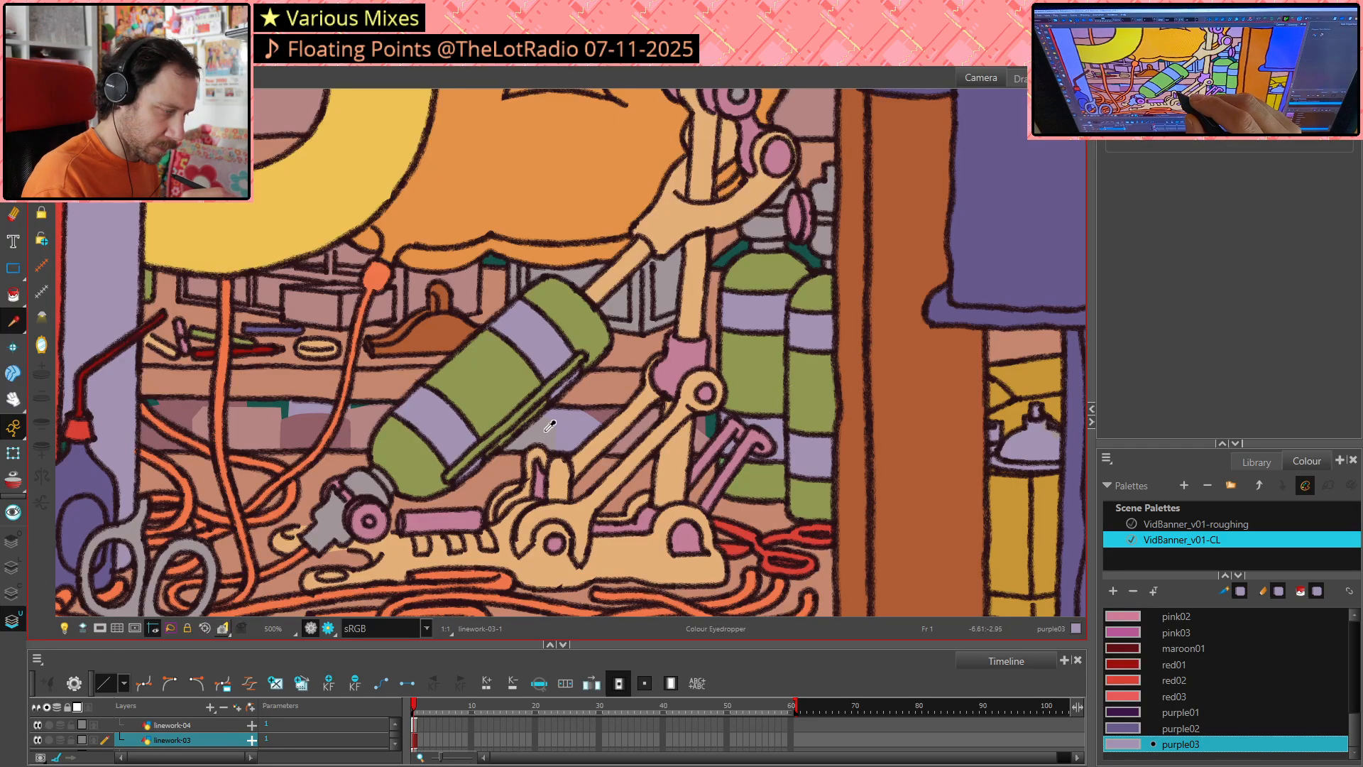
click(777, 423)
key(alt+b)
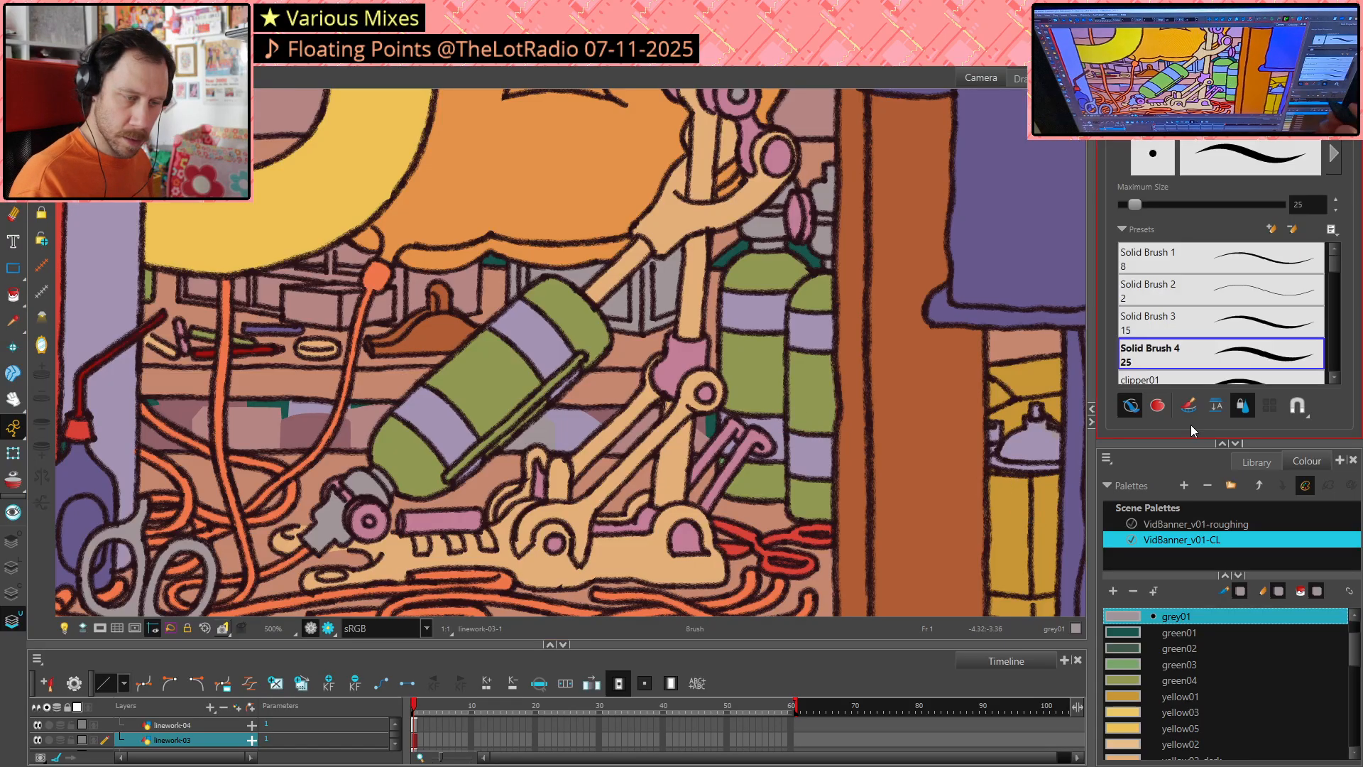
drag(712, 399, 711, 434)
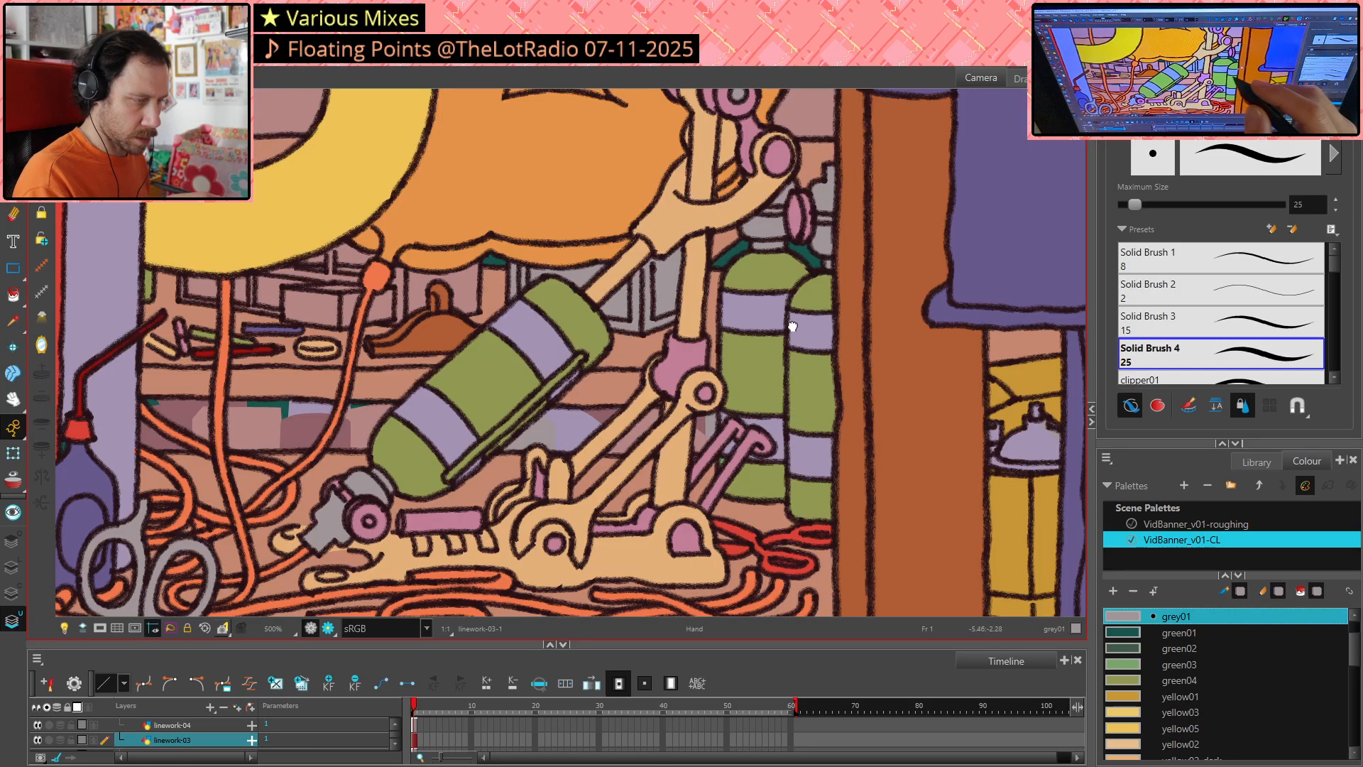
drag(792, 325, 942, 304)
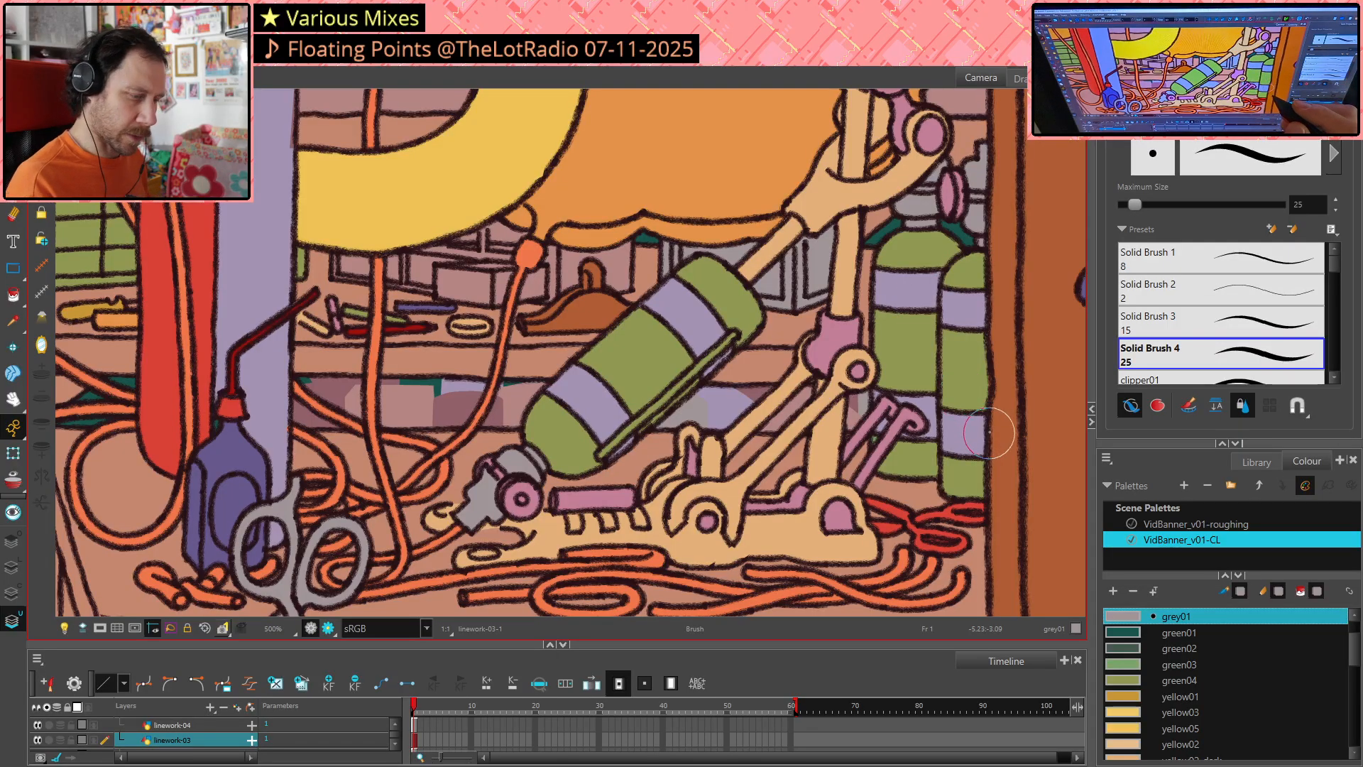
key(alt+d)
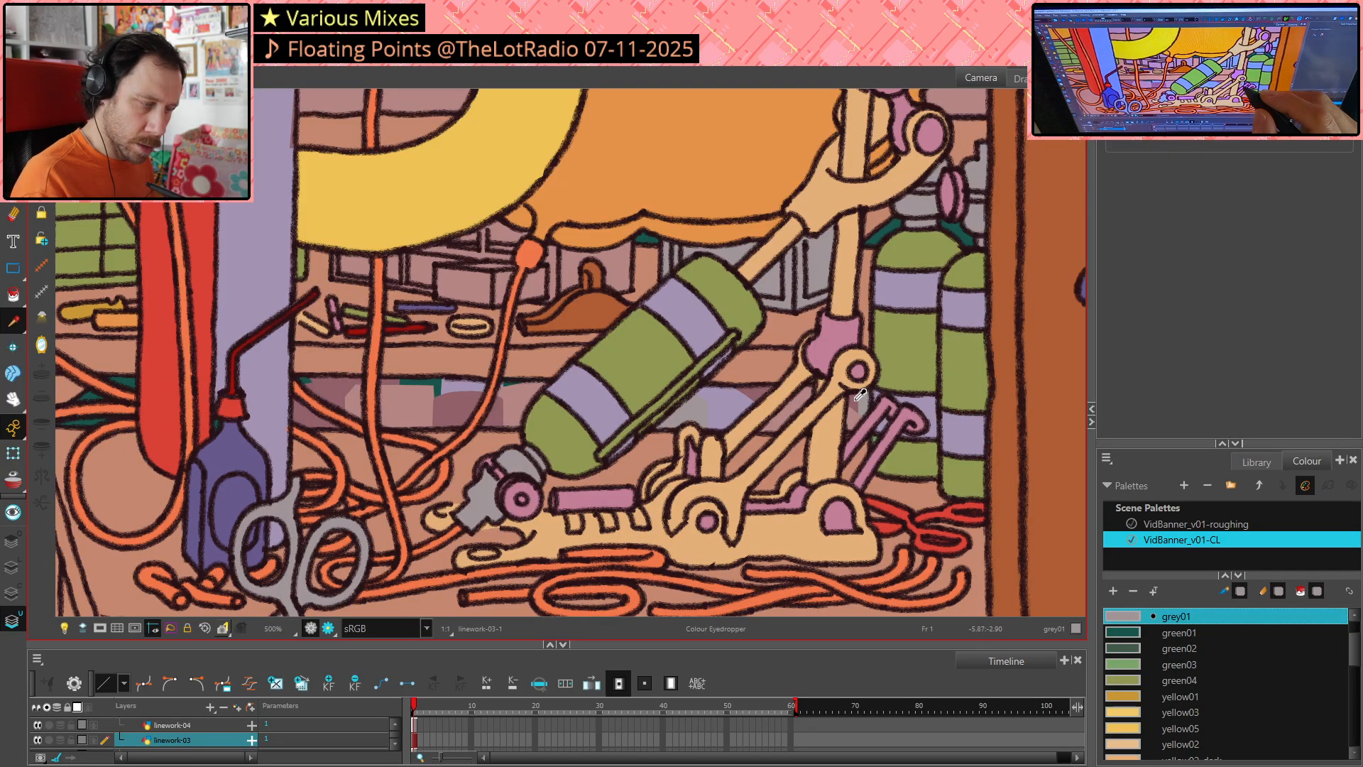
click(875, 397)
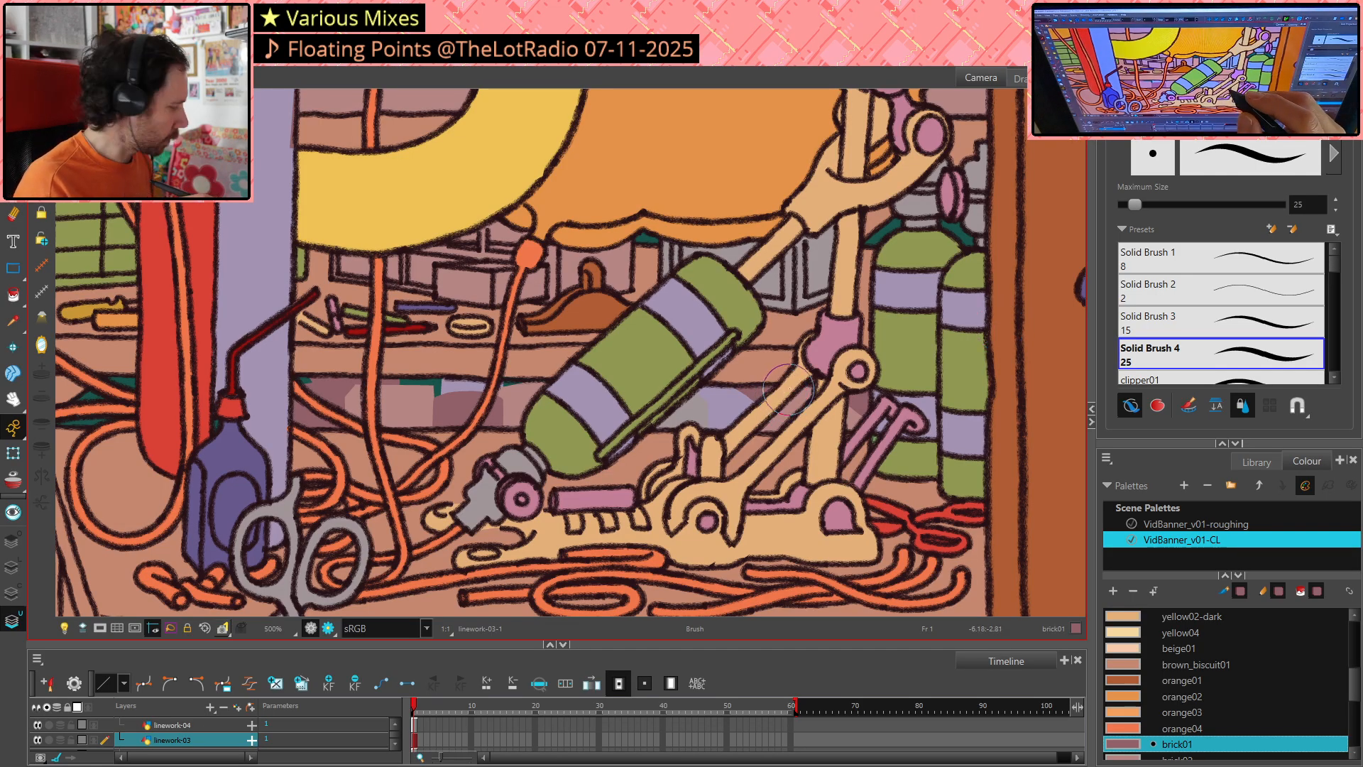
key(alt+s)
click(700, 405)
click(711, 407)
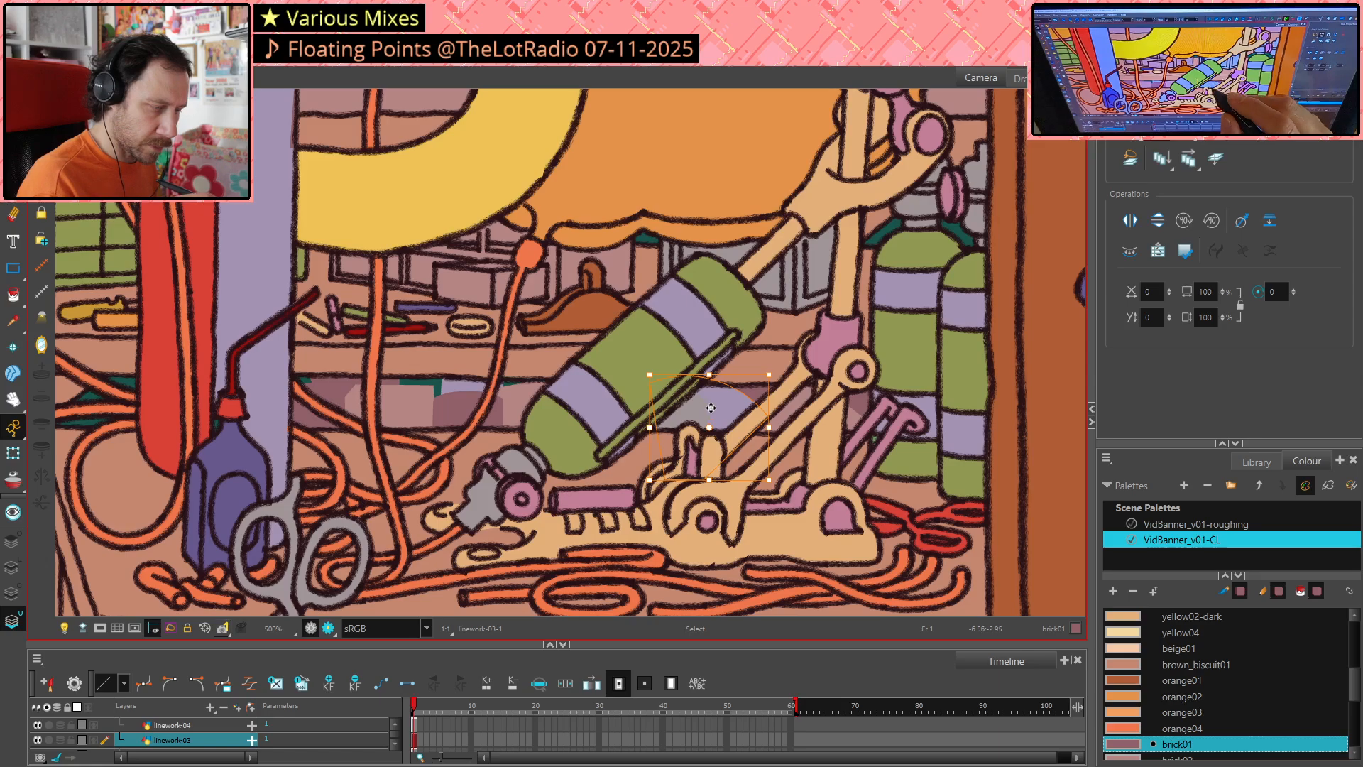
click(701, 406)
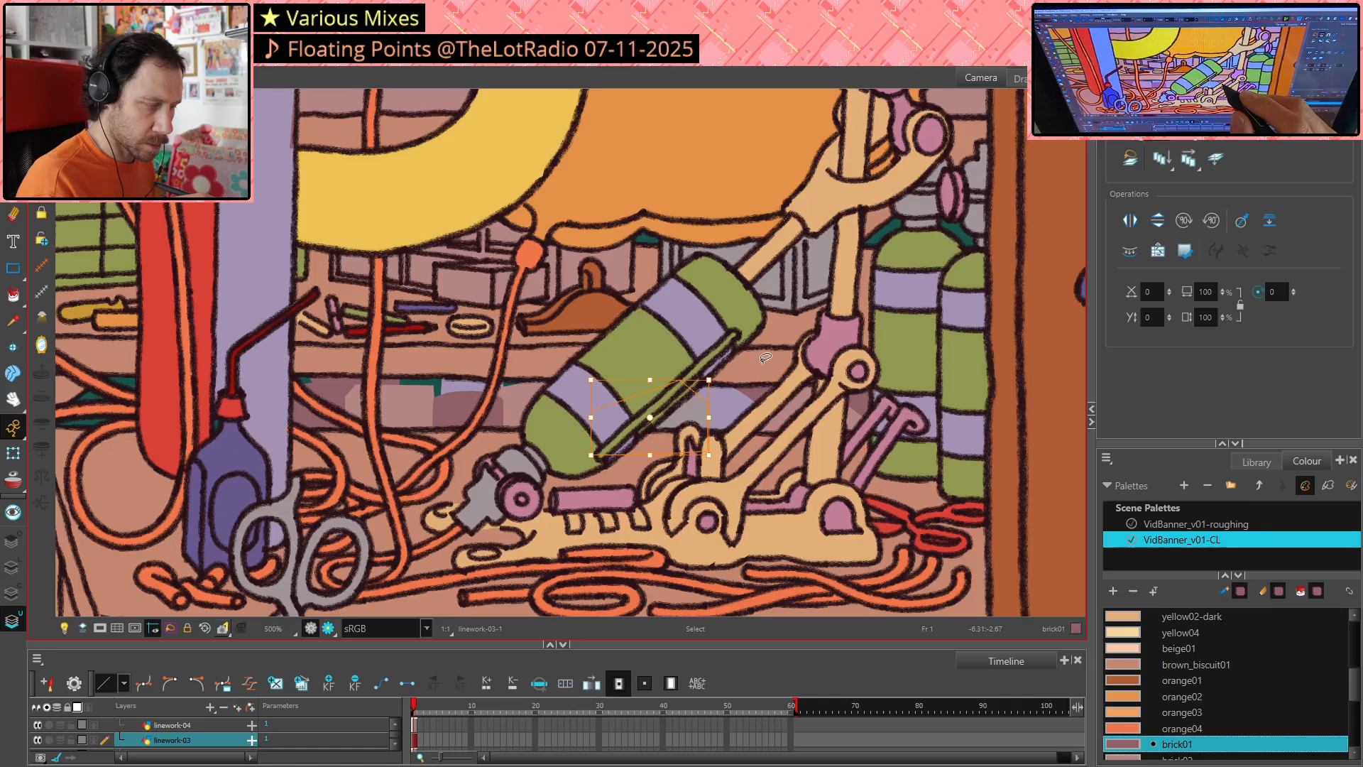
click(786, 331)
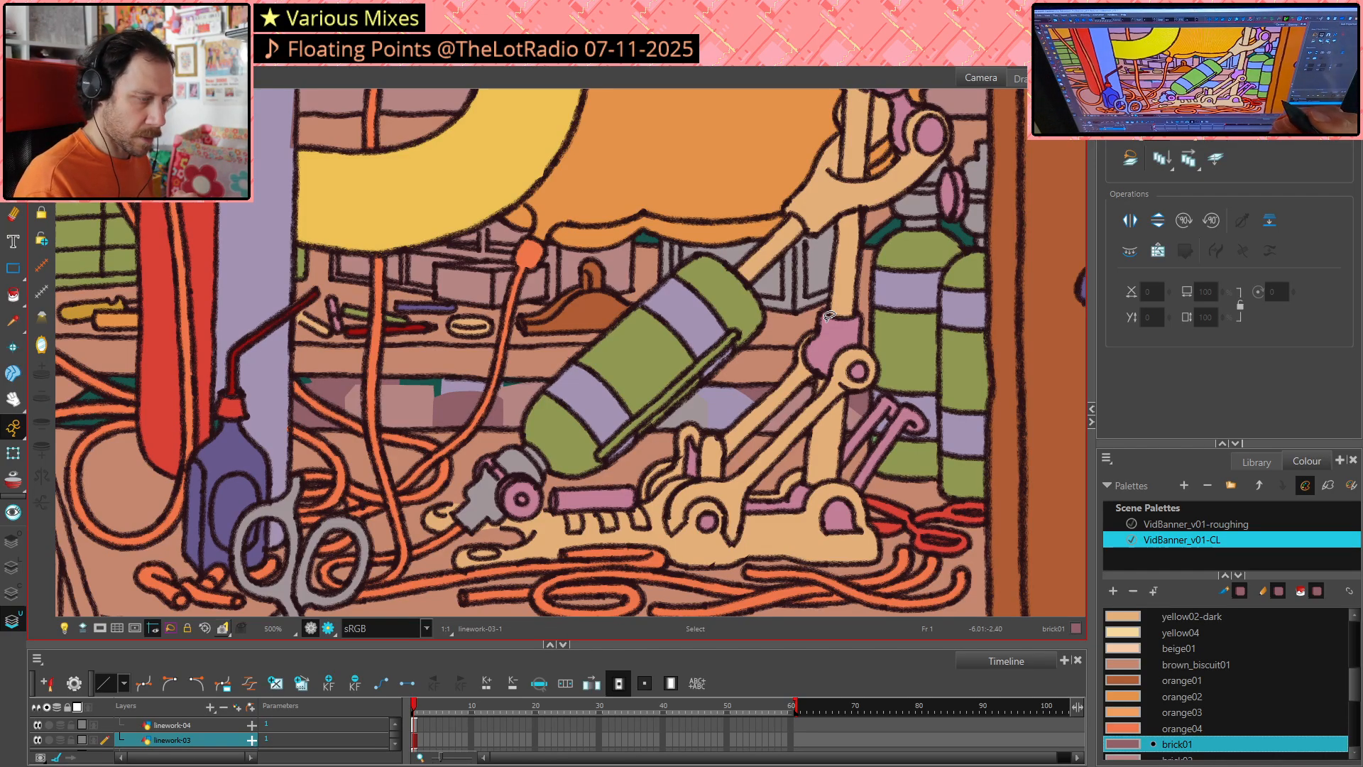
Fill the area beside the round purple shape behind the robot arm with brick01
key(alt+d)
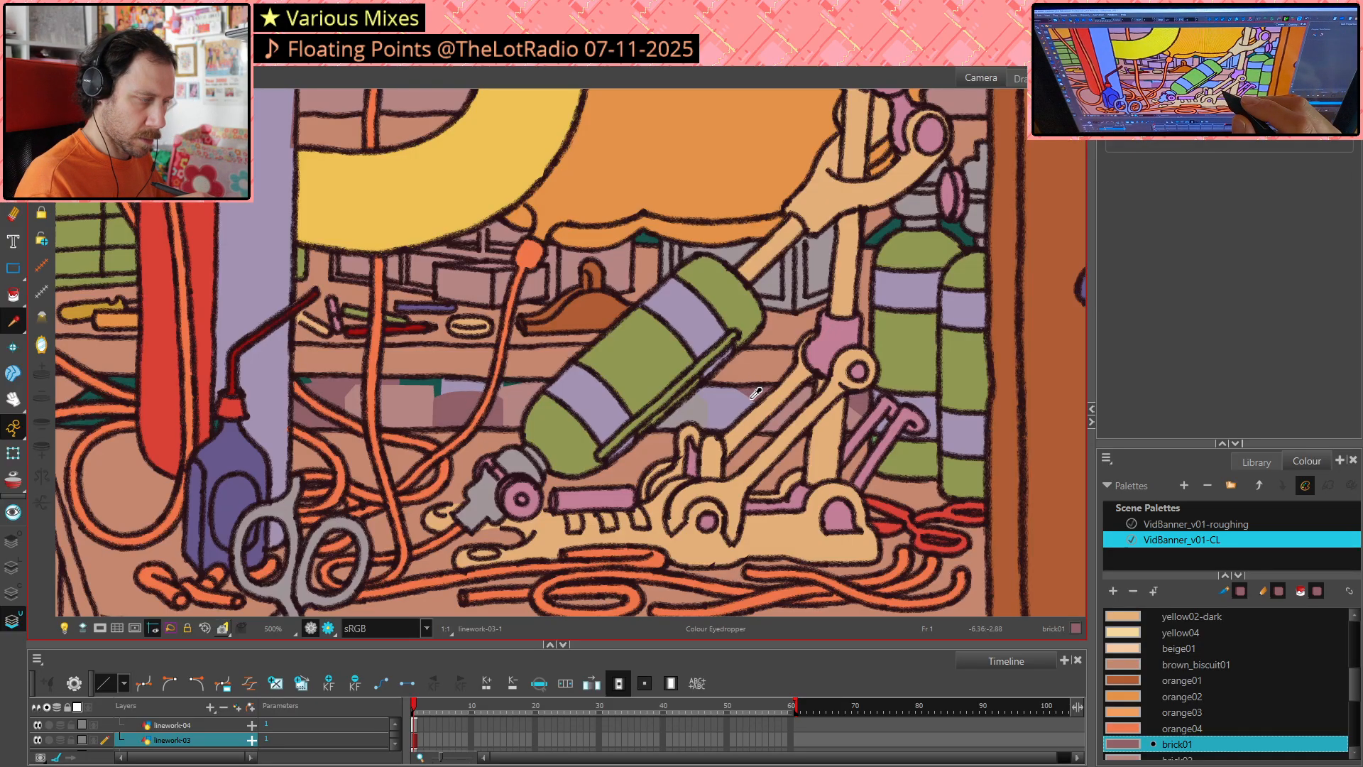
key(alt+i)
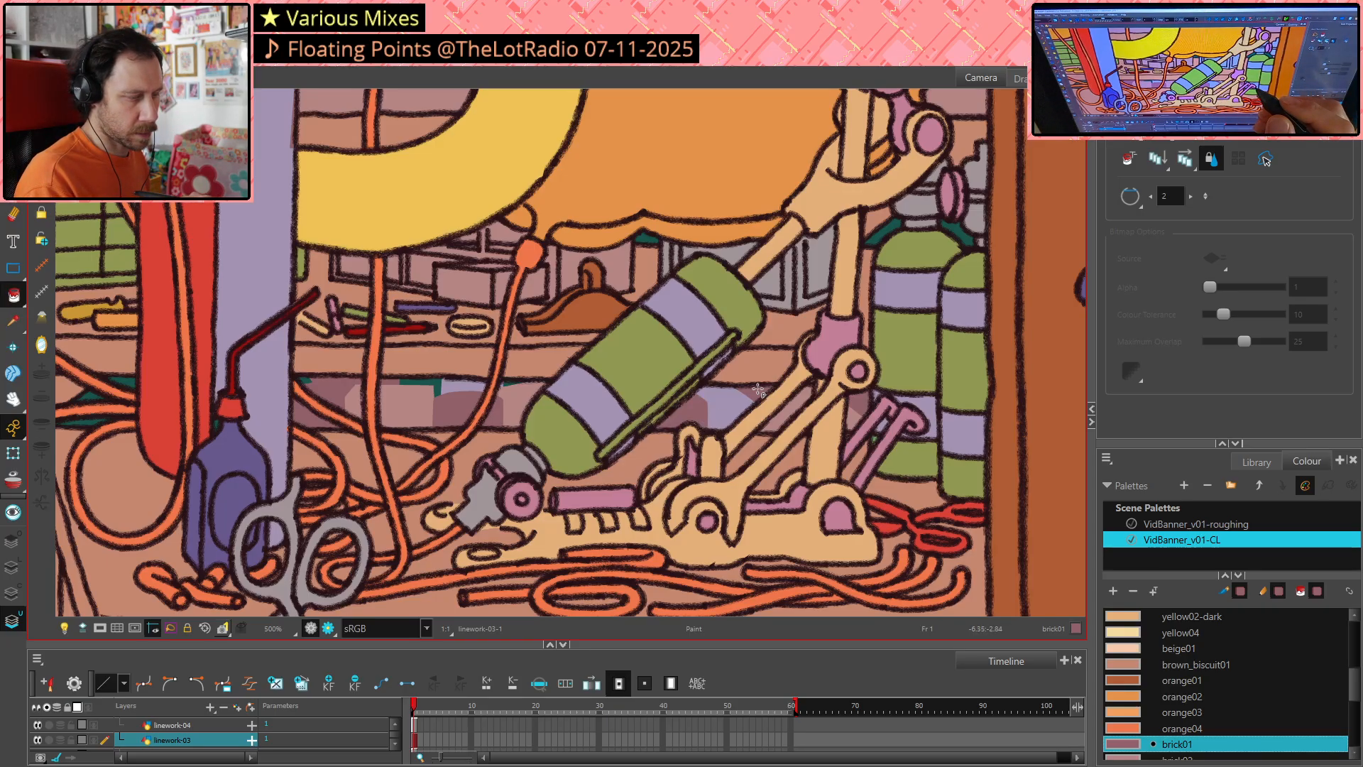
click(759, 390)
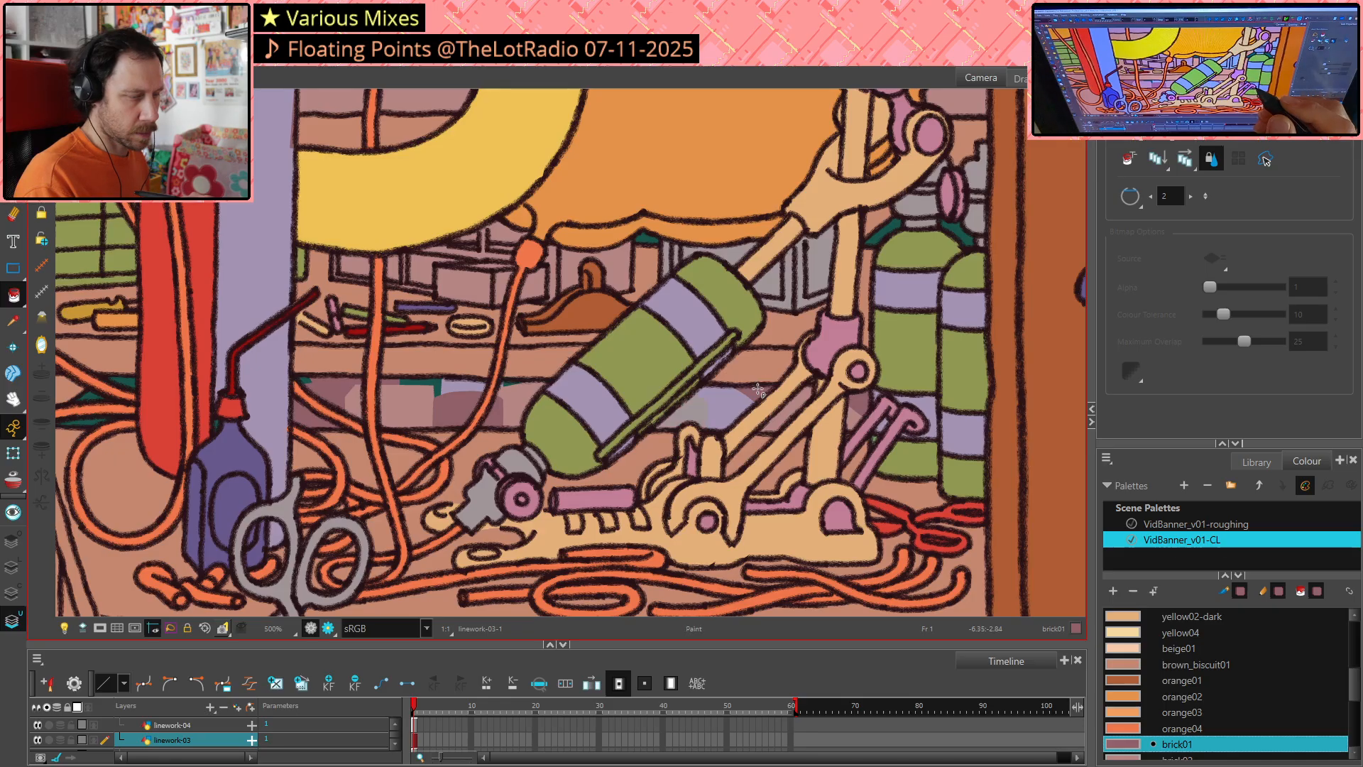
Sample brick02 from the box beside the orange cable and fill the grey shape between the tilted cylinder and robot arm with it
key(alt+d)
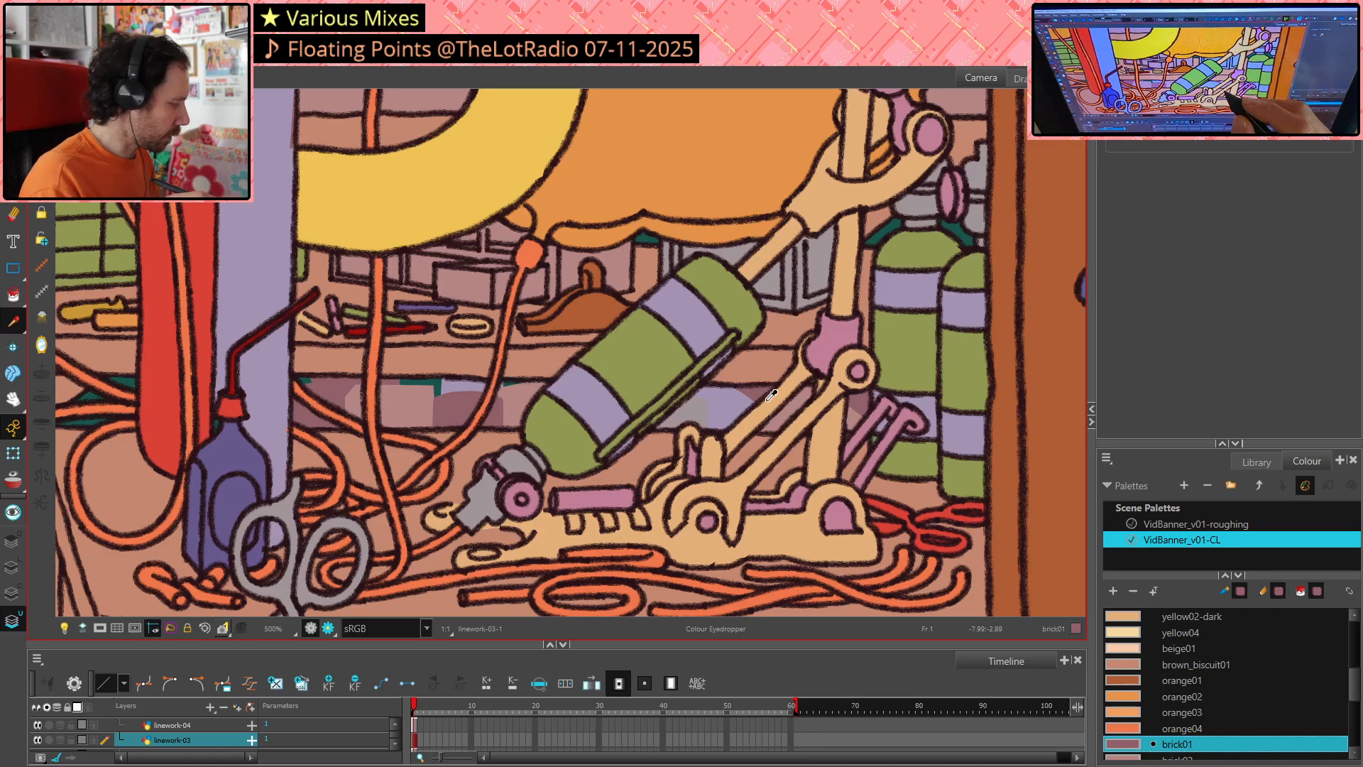
click(687, 414)
click(864, 380)
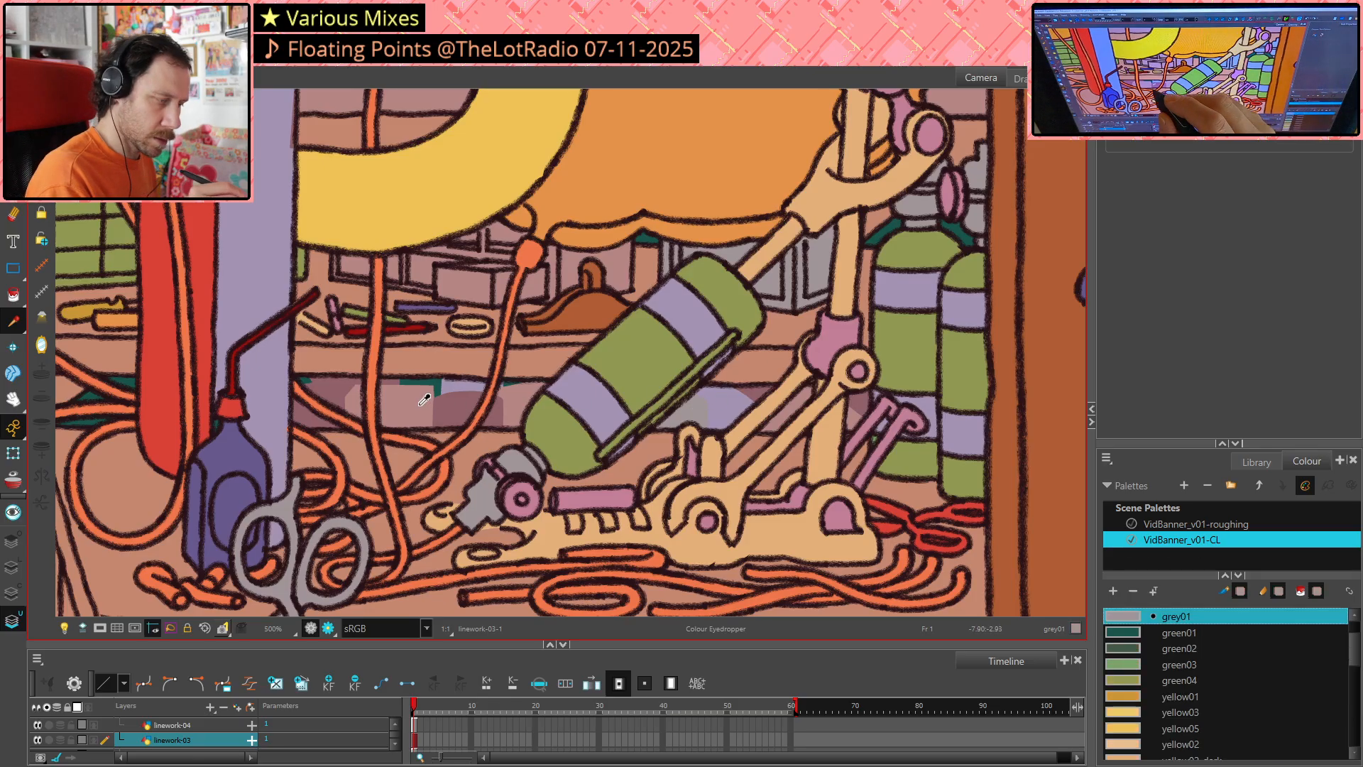
click(691, 407)
key(alt+i)
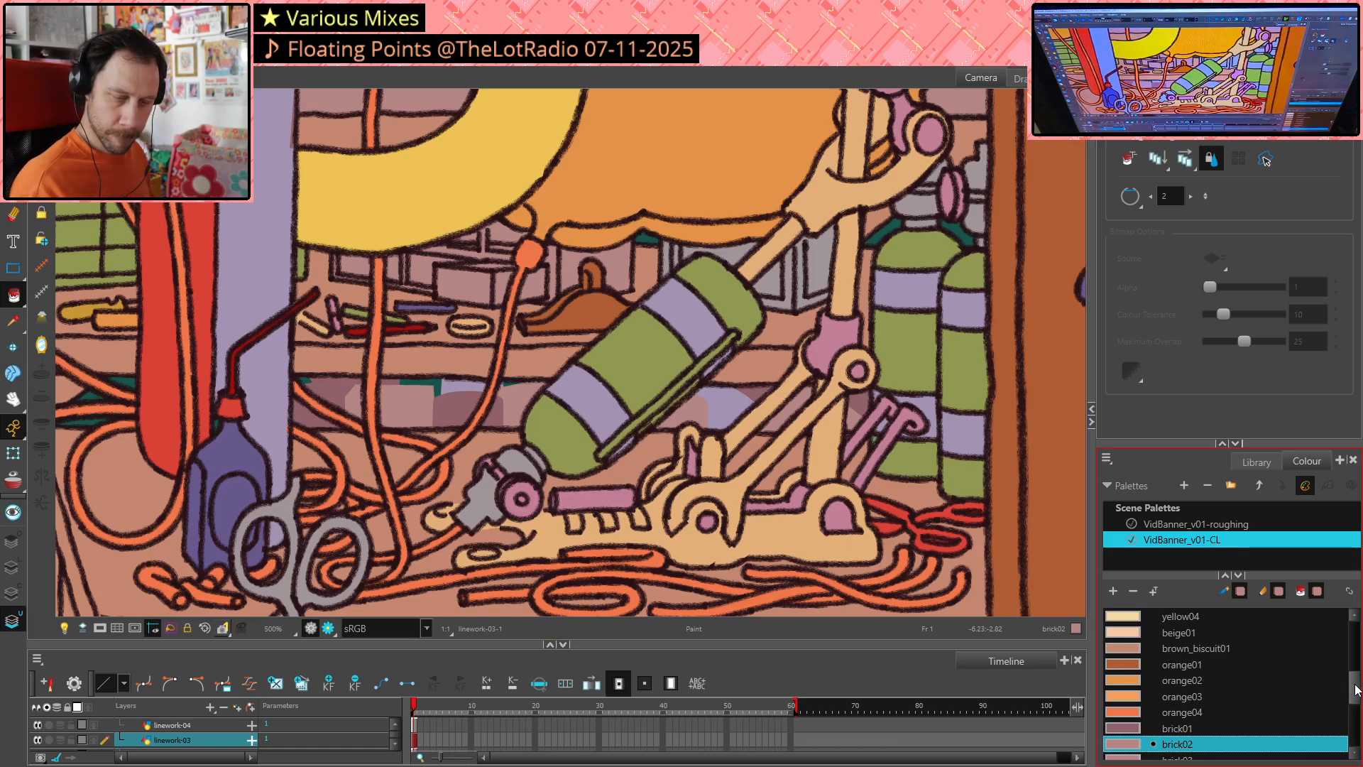
Fill the brick-coloured box beside the vertical orange cable under the rear shelf with grey01
scroll(1340, 662, up, 4)
click(1208, 664)
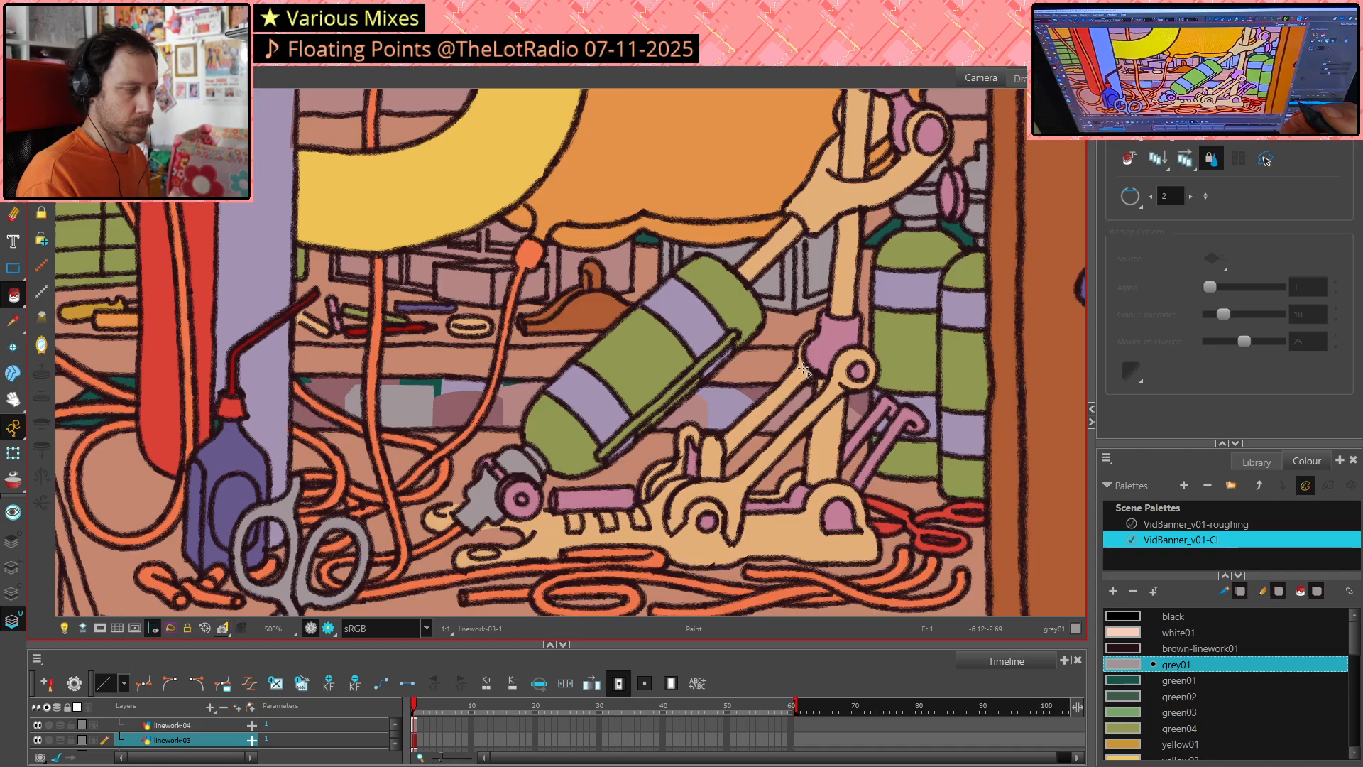
scroll(804, 369, down, 5)
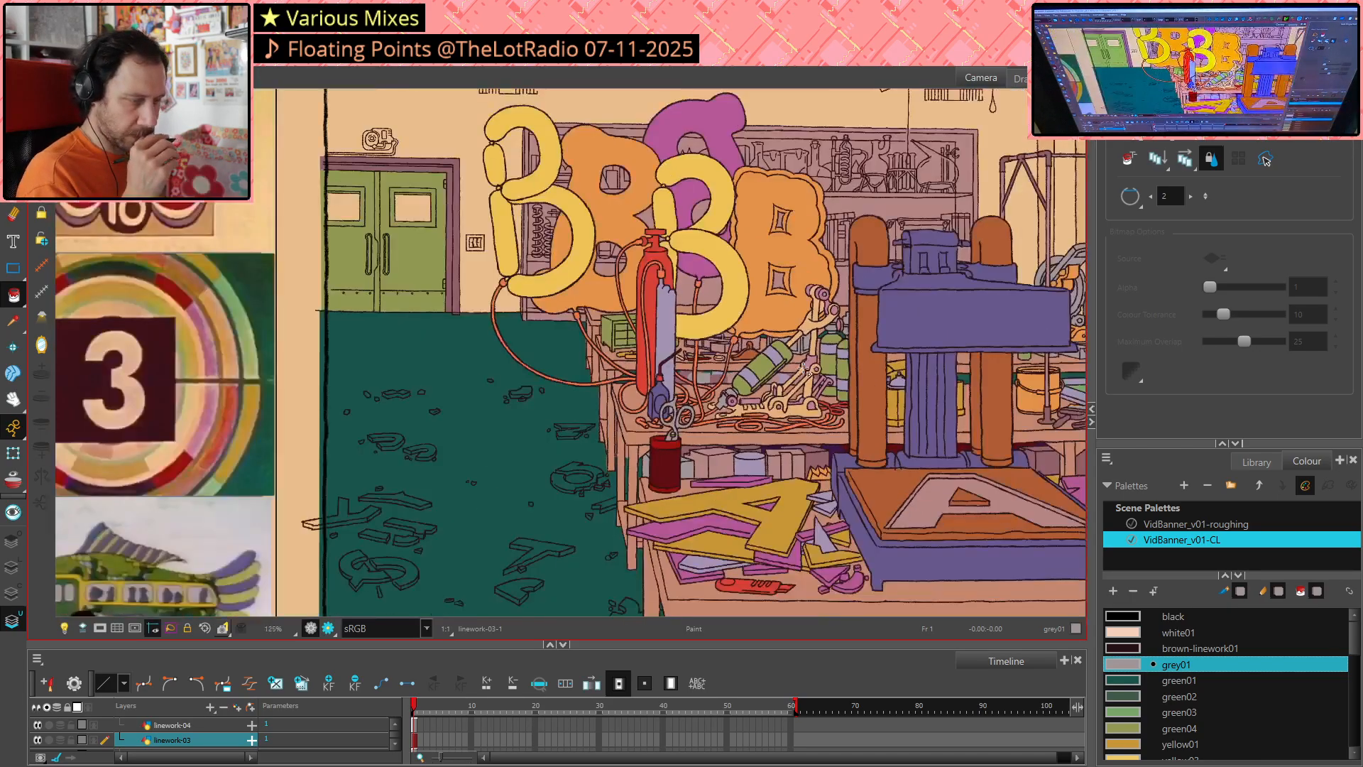
Stretch the purple shape under the rear shelf leftwards, nudge it against the grey box's edge, and deselect it
scroll(804, 368, up, 8)
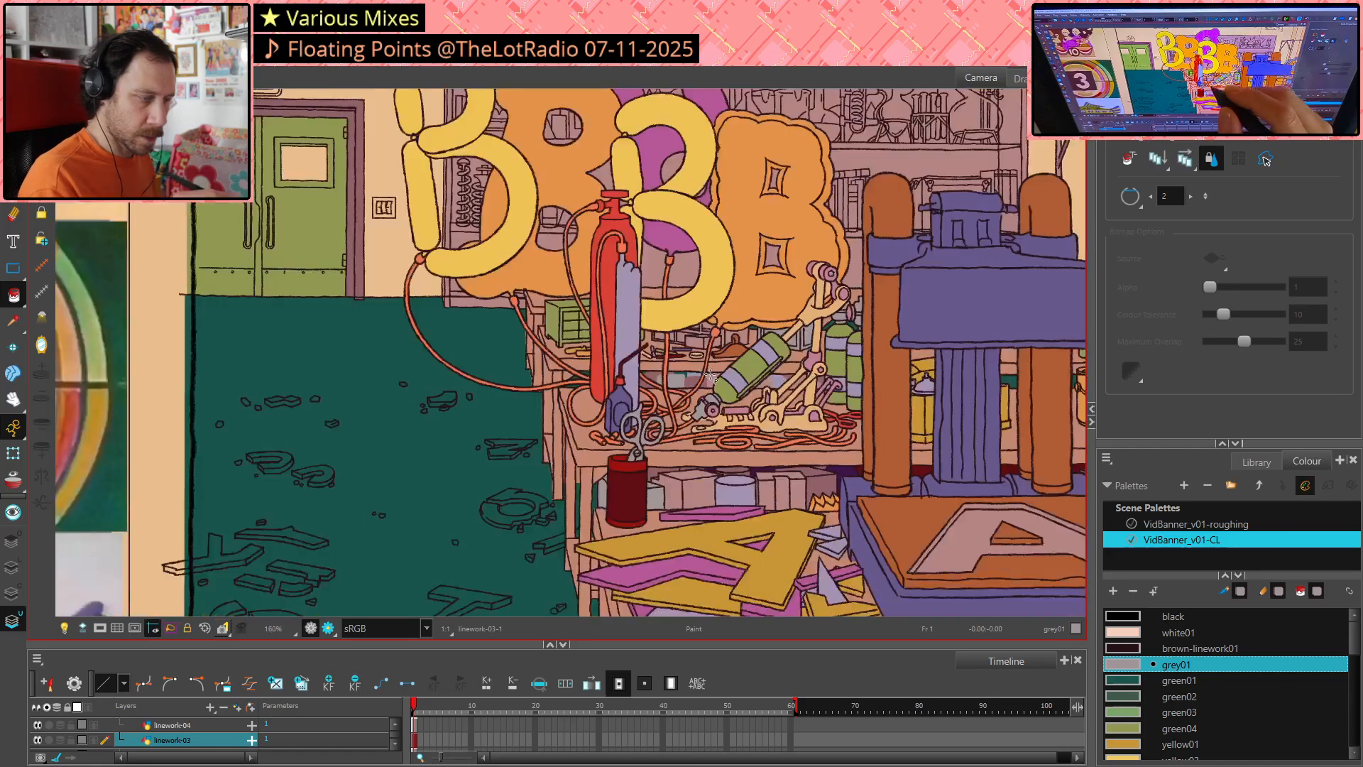
scroll(721, 365, up, 1)
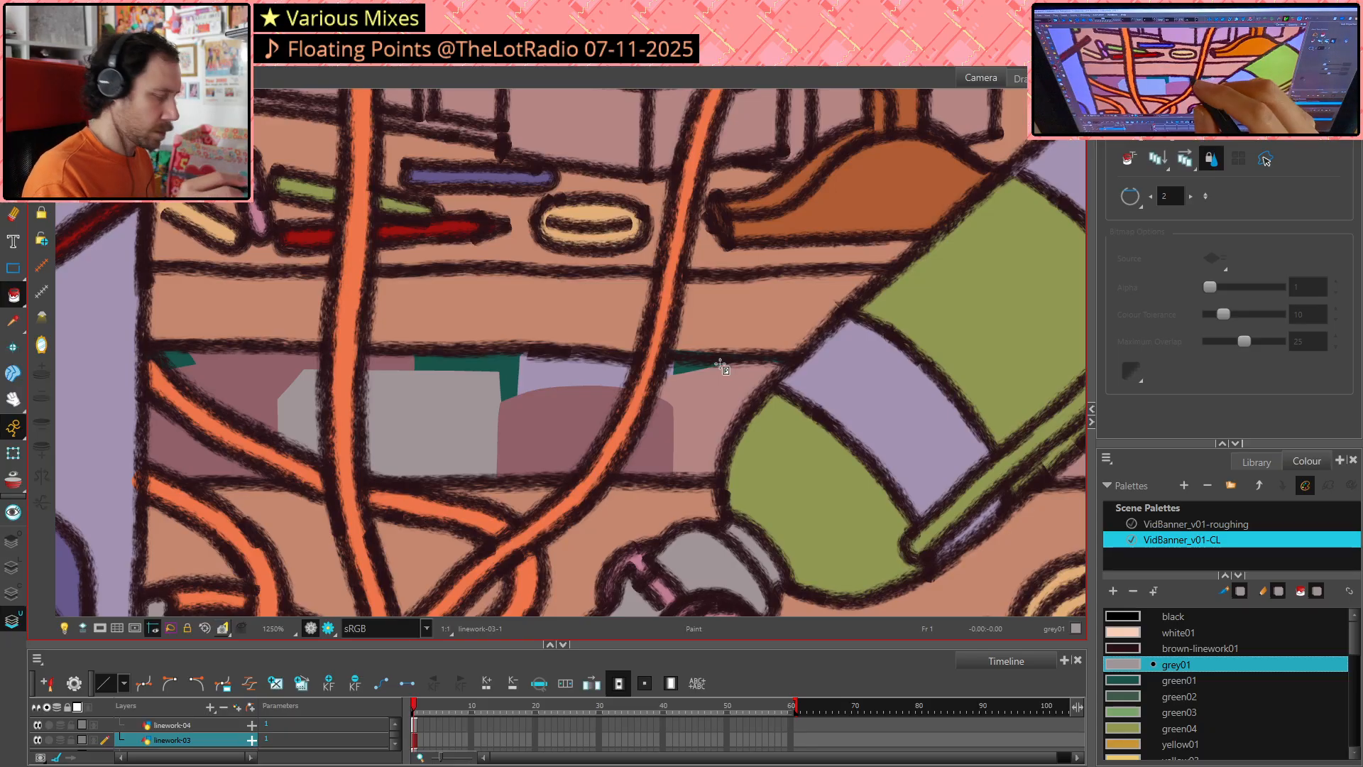
key(alt+s)
click(552, 368)
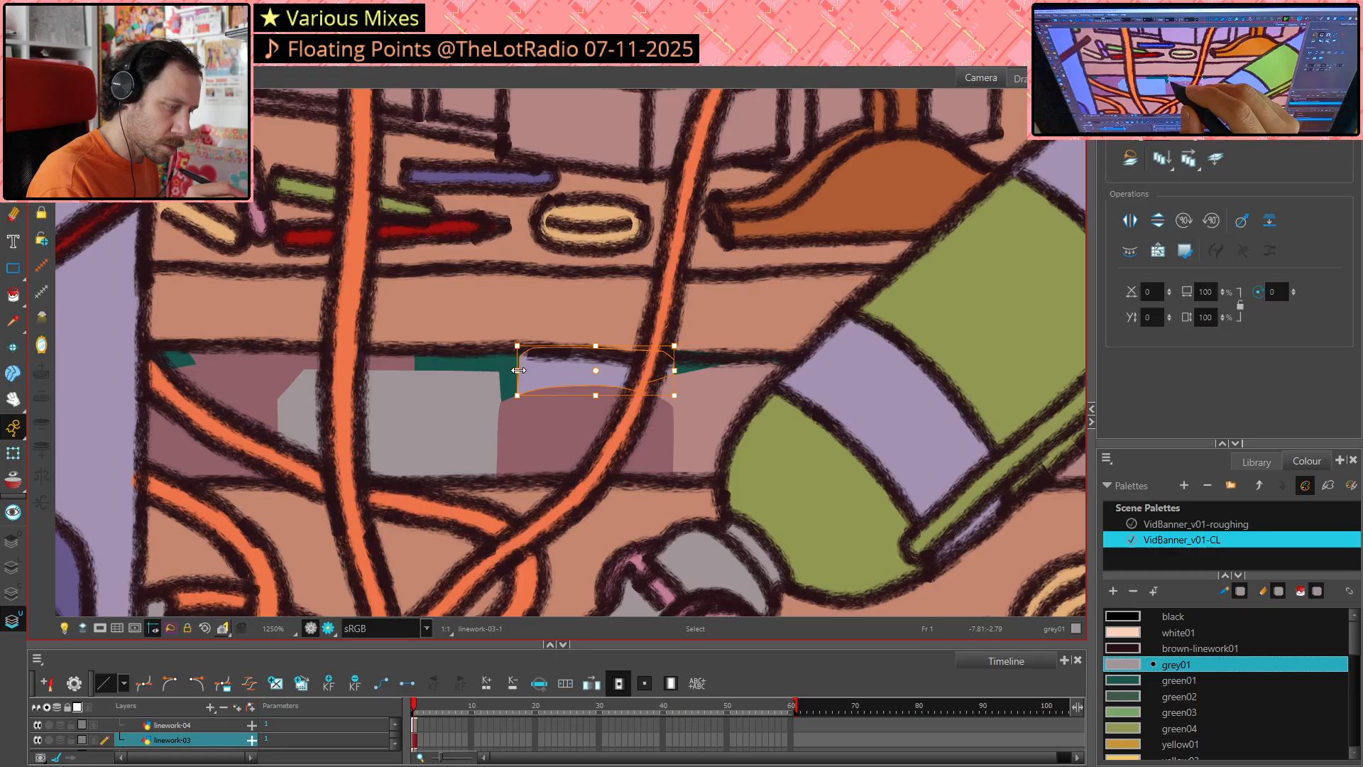
drag(519, 370, 501, 370)
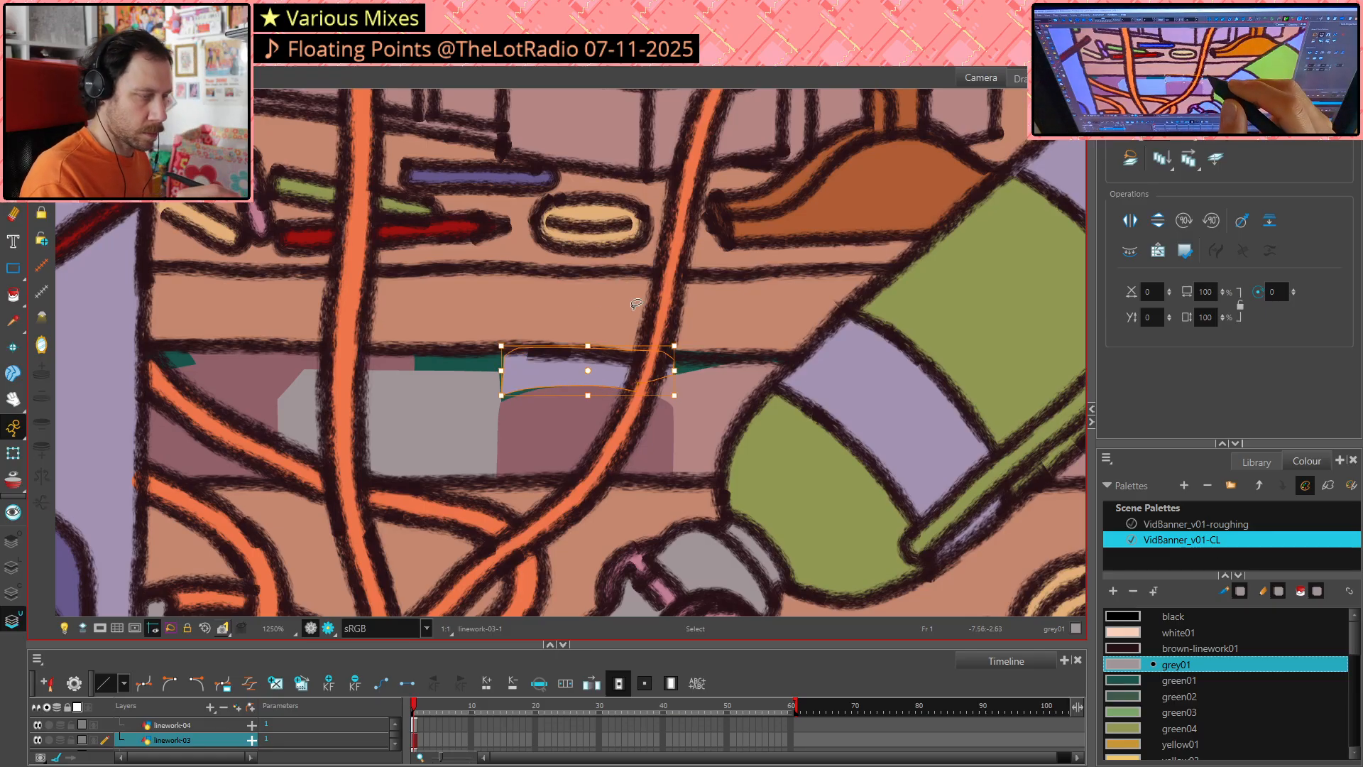
key(Escape)
click(543, 346)
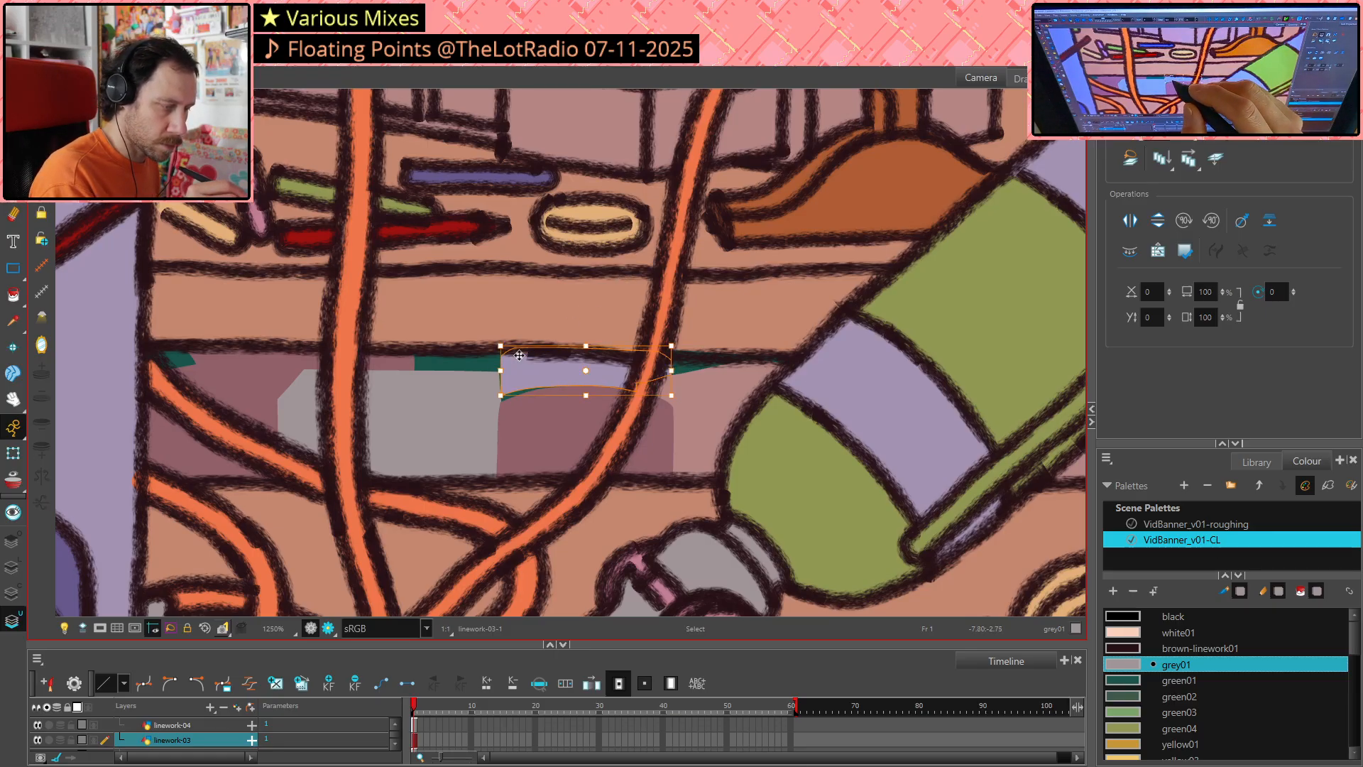
click(587, 291)
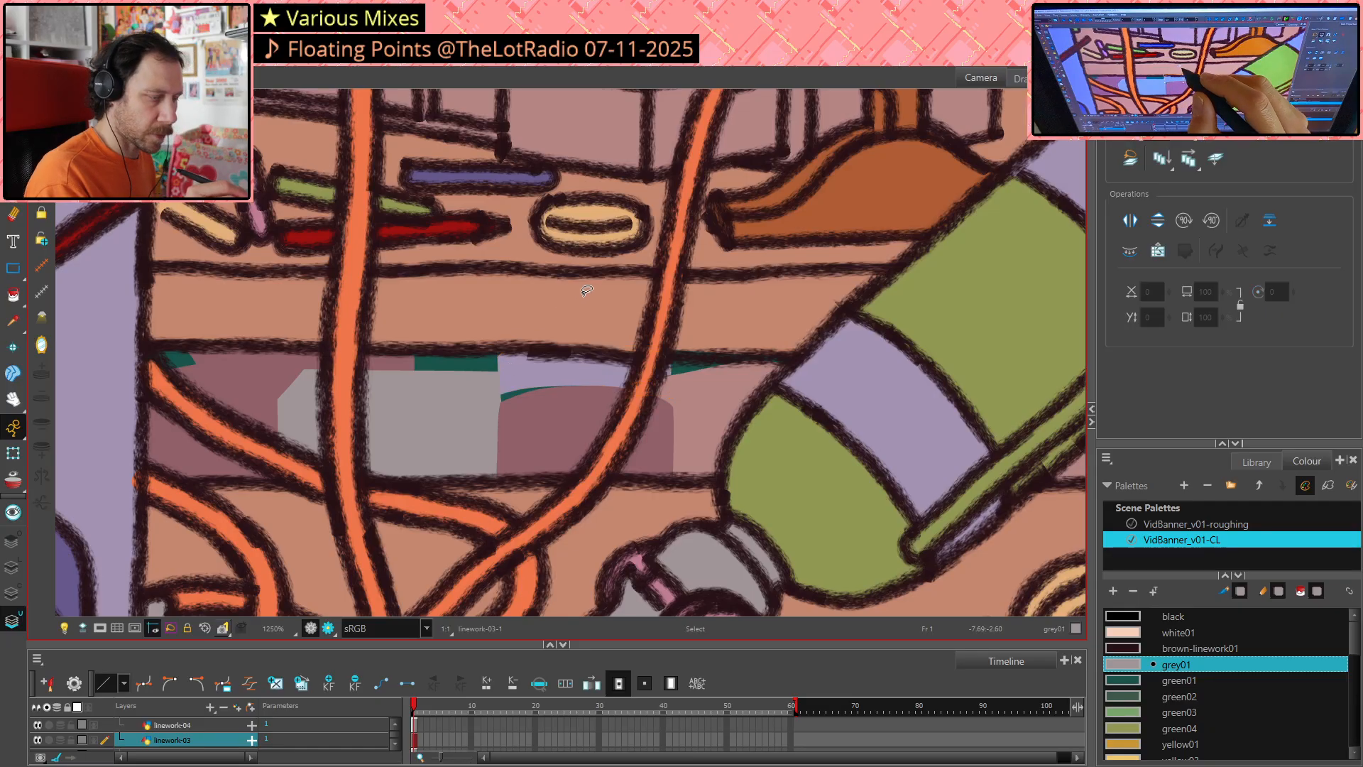
click(578, 366)
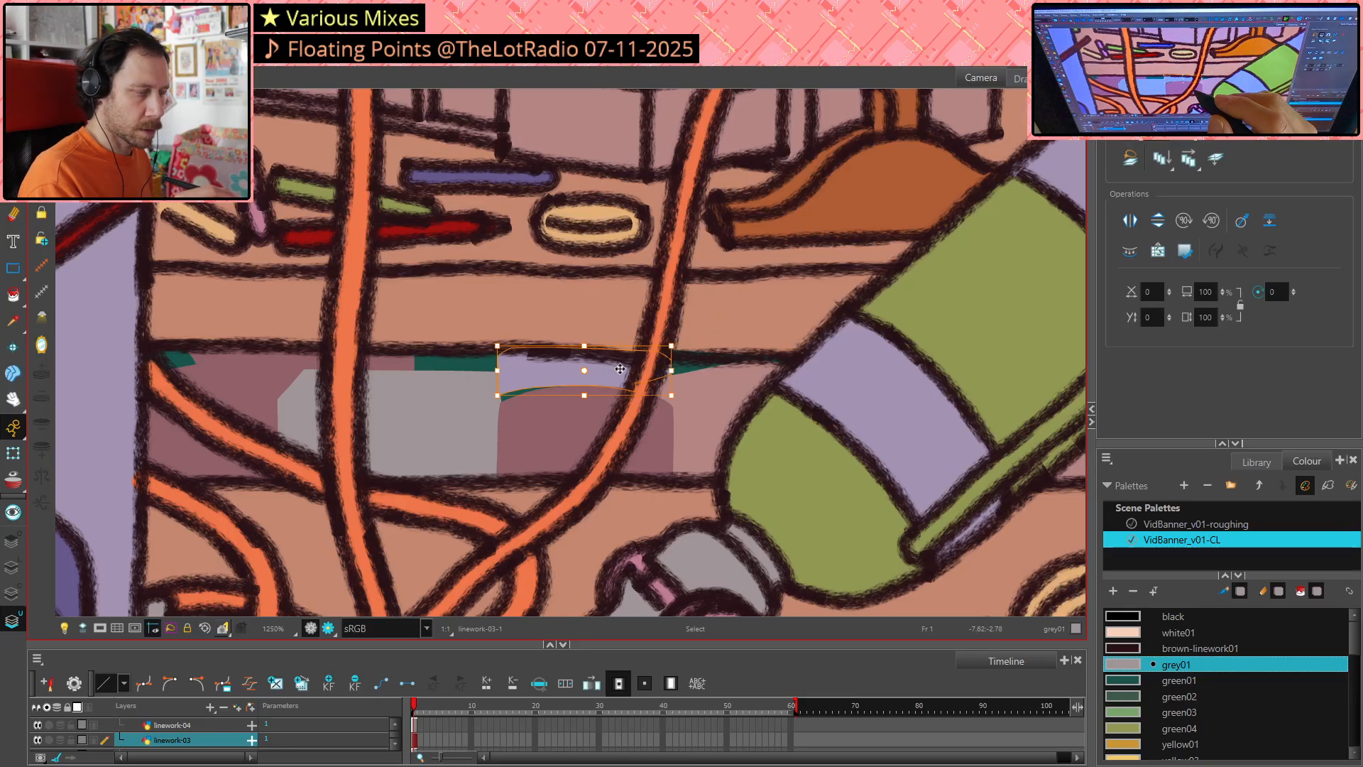
click(628, 349)
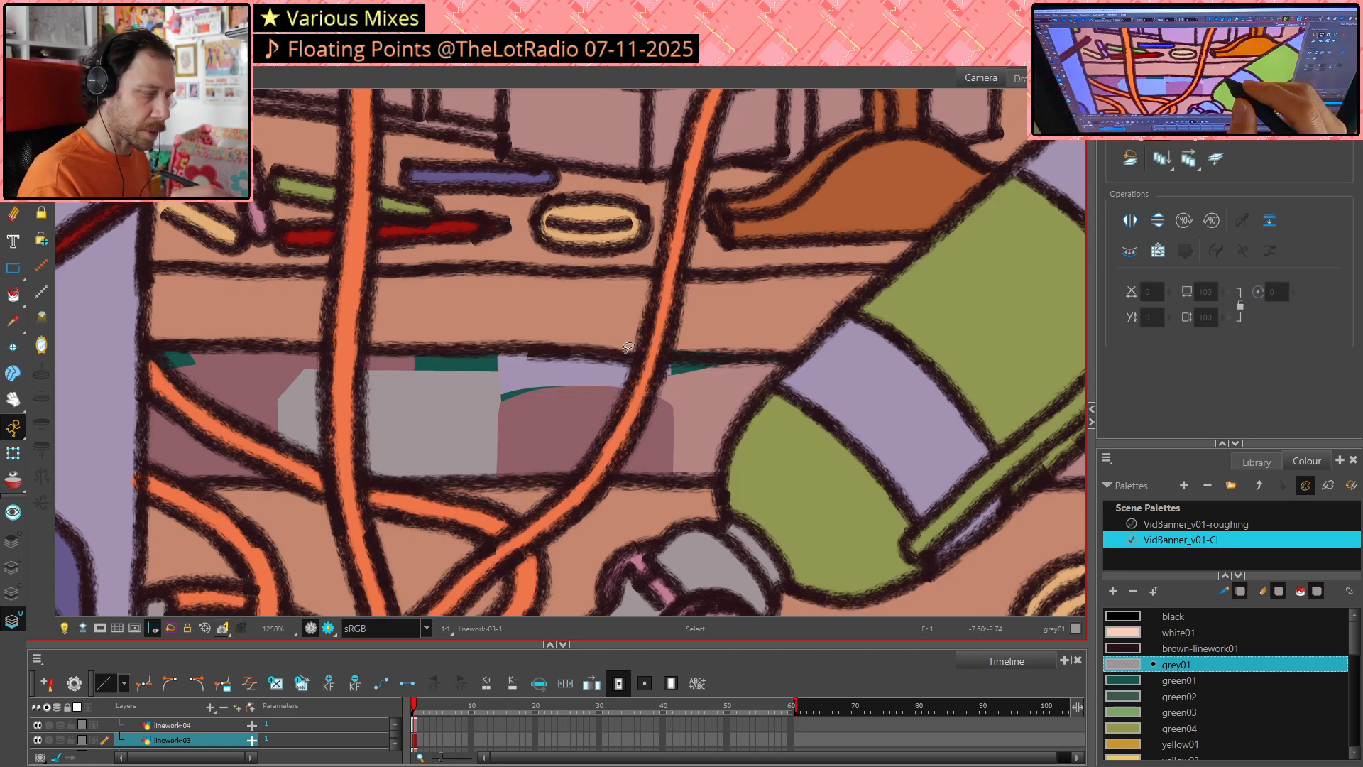
Sample purple03 and brush over the green sliver between the purple shape and the rounded brick box below it
key(alt+d)
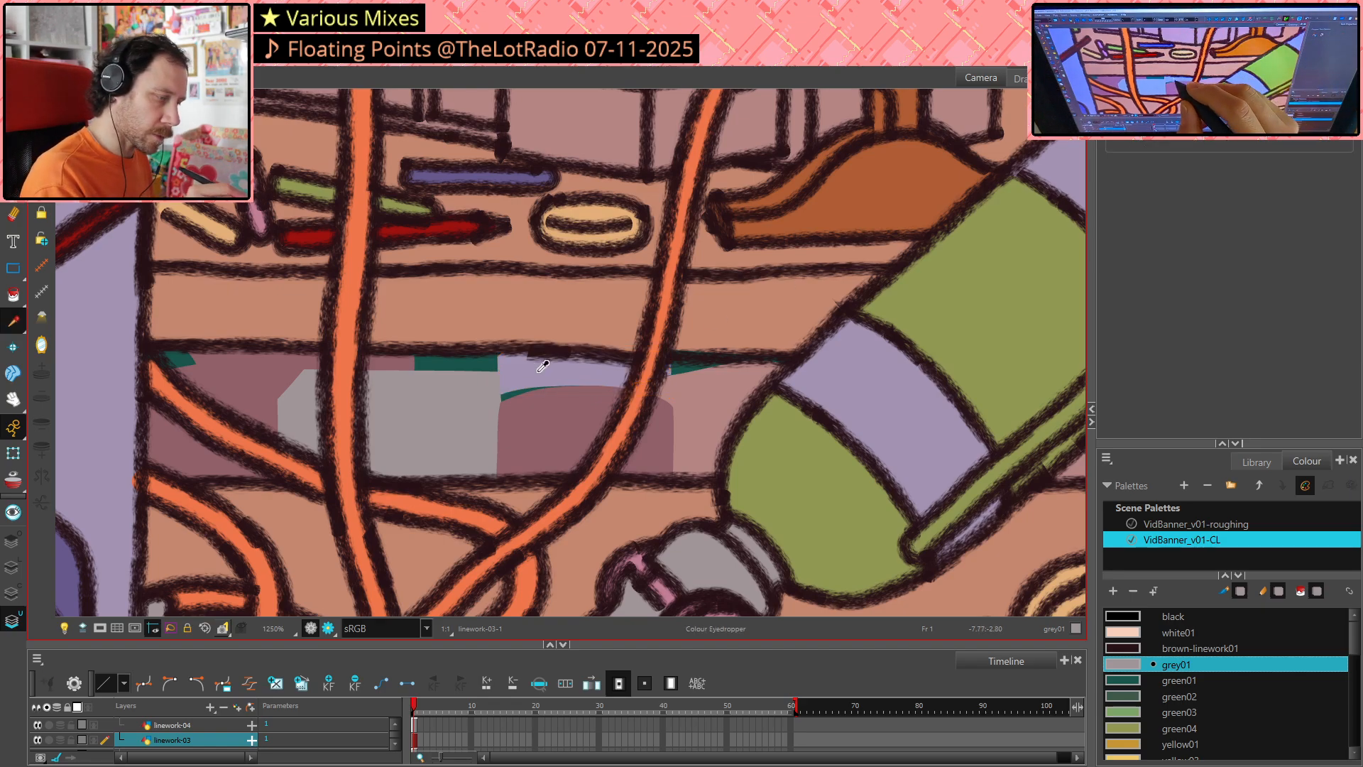
click(598, 413)
key(alt+b)
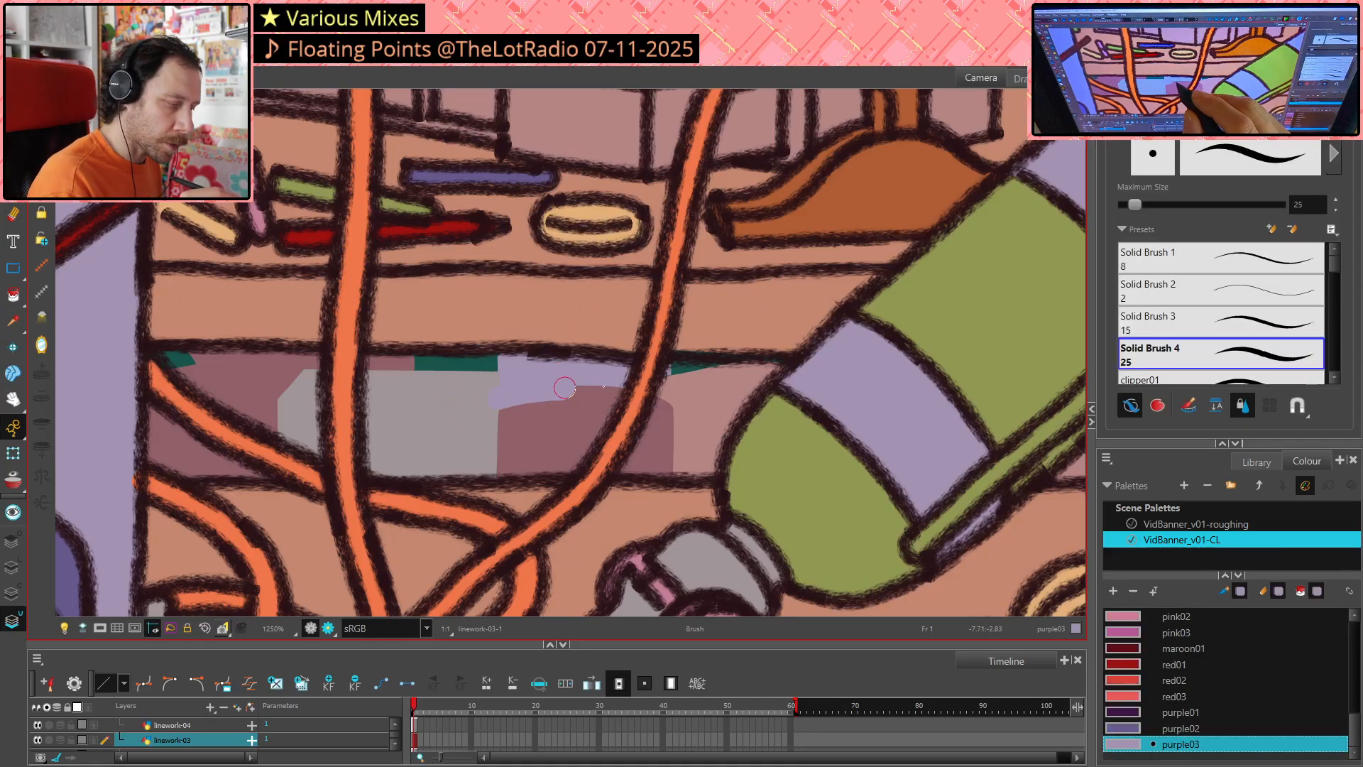
scroll(595, 386, down, 7)
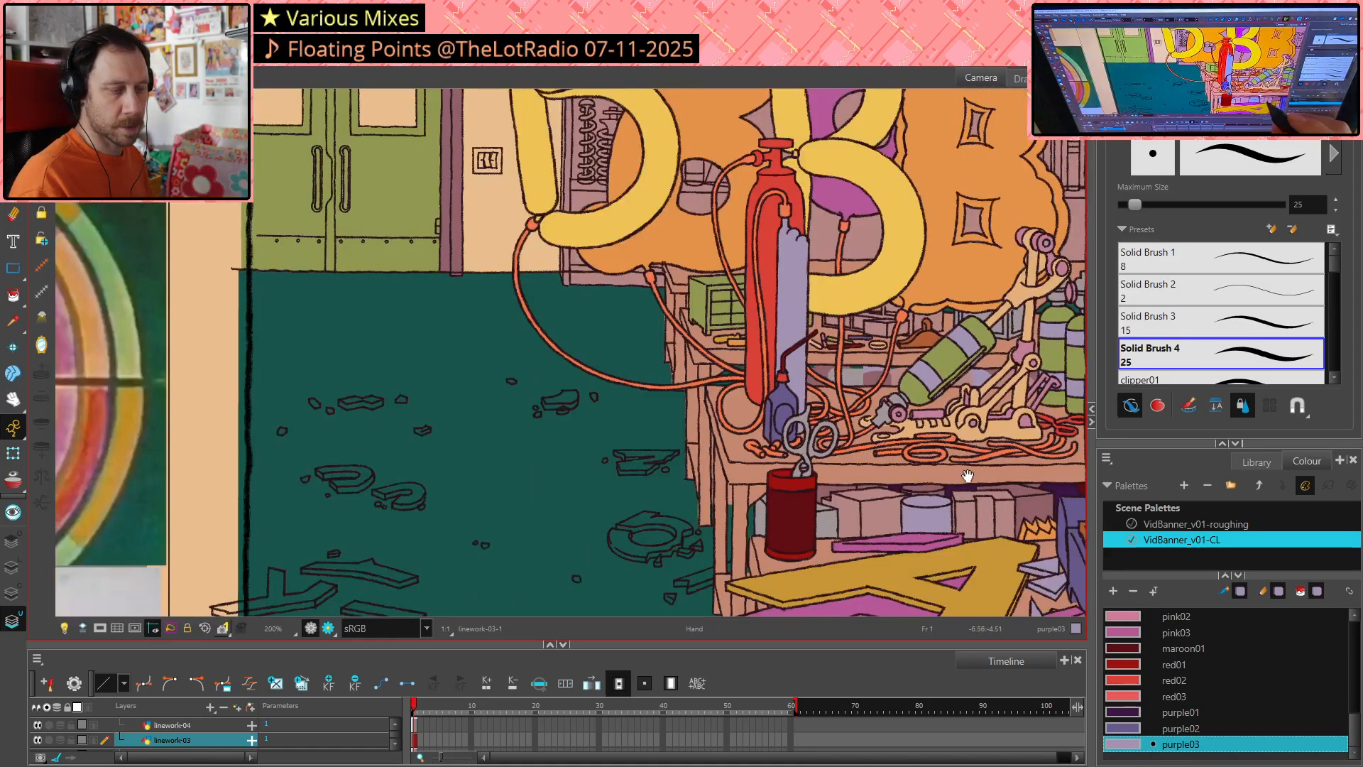
Sample brick01 from the box under the rear shelf and brush over green slivers above the boxes beside the orange cables
drag(968, 475, 712, 483)
drag(999, 343, 906, 356)
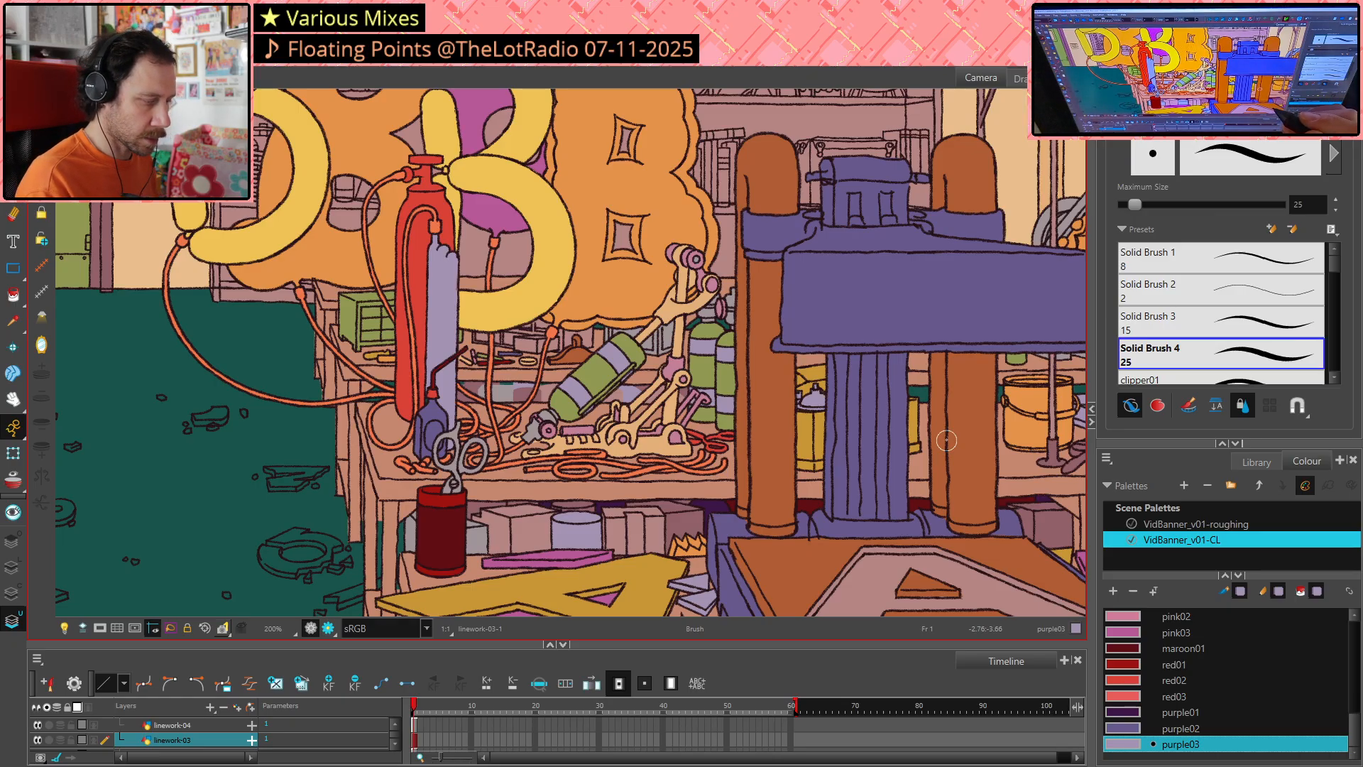
scroll(947, 440, down, 2)
drag(913, 487, 788, 462)
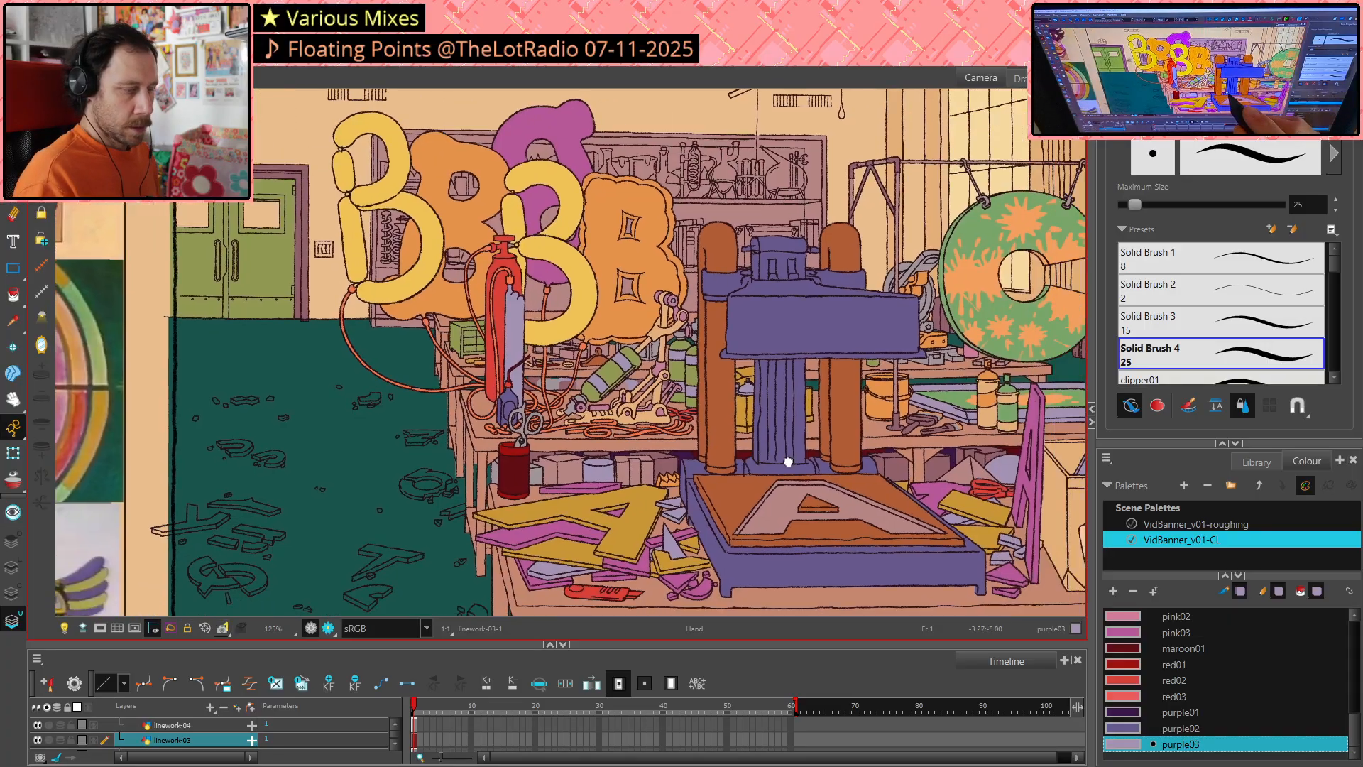
scroll(561, 392, up, 5)
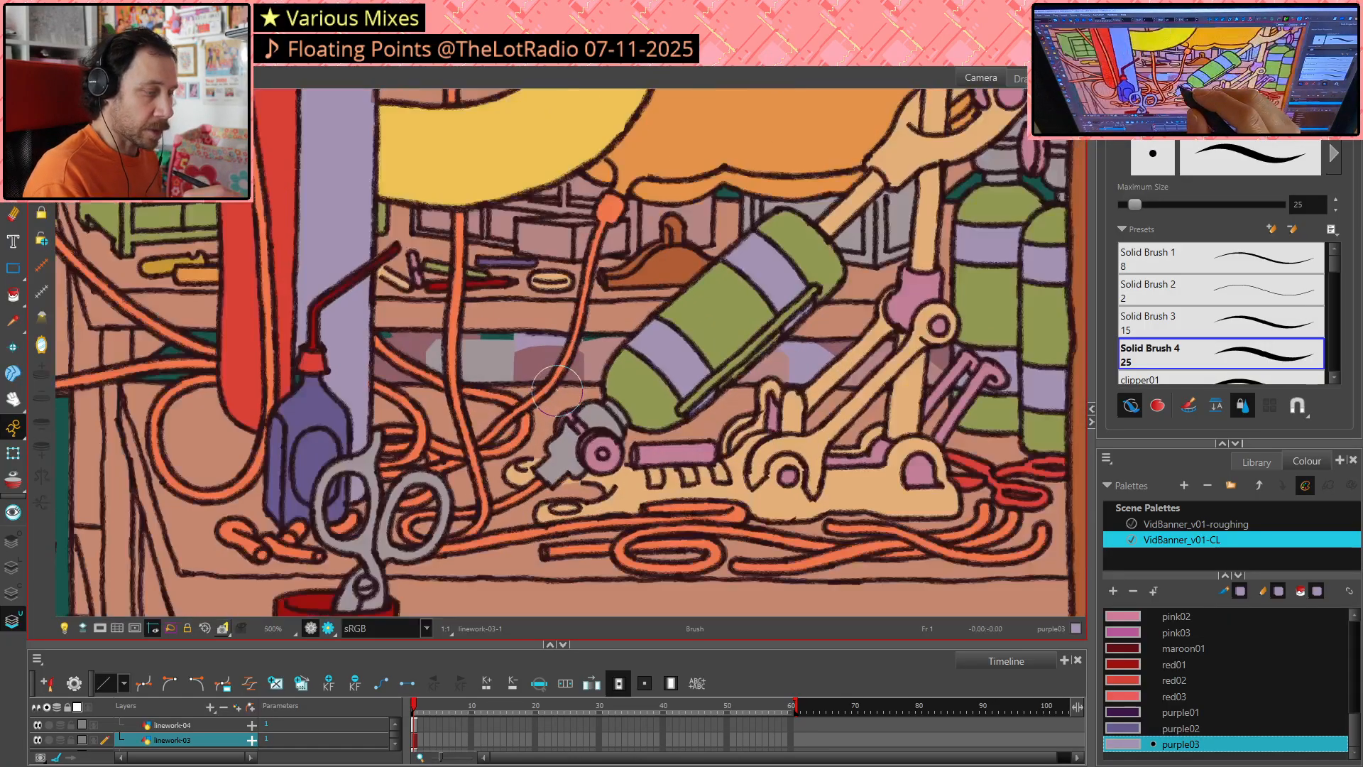
scroll(556, 391, up, 3)
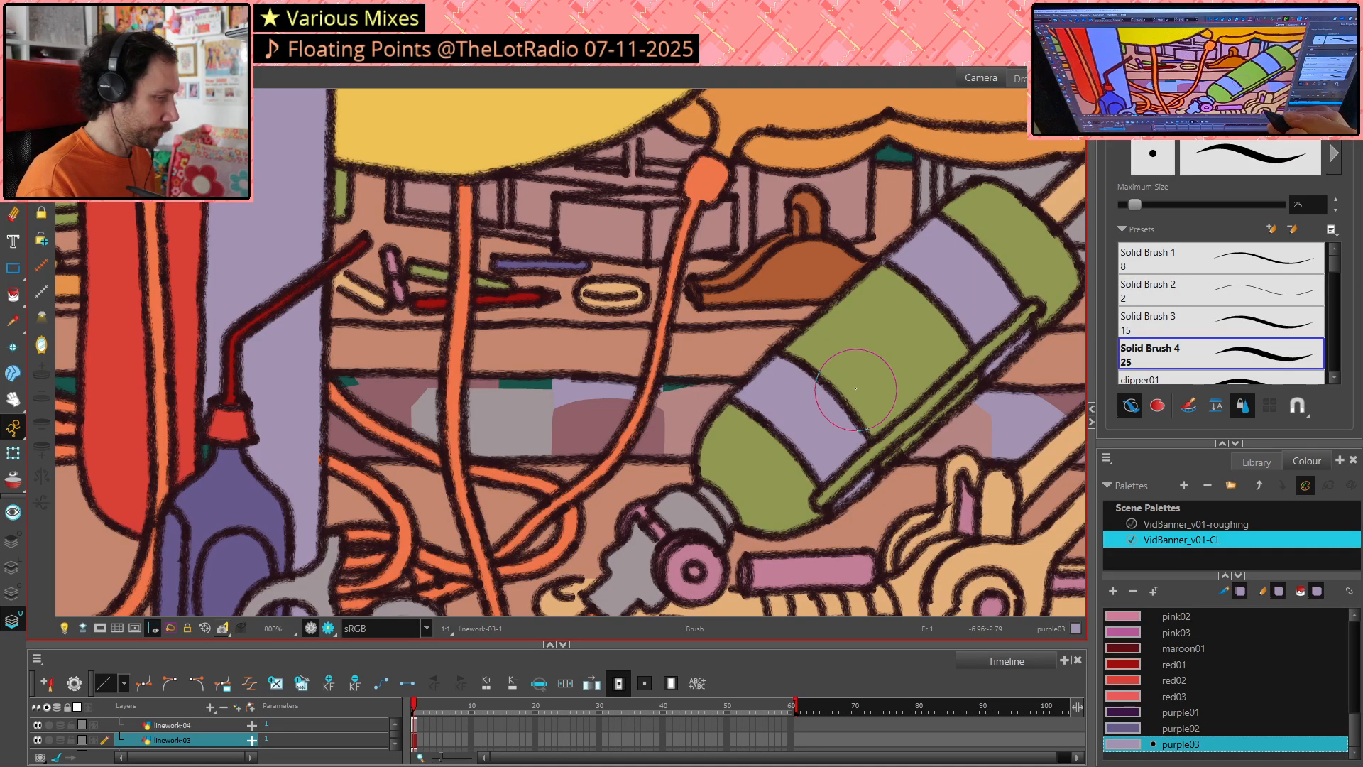
key(alt+d)
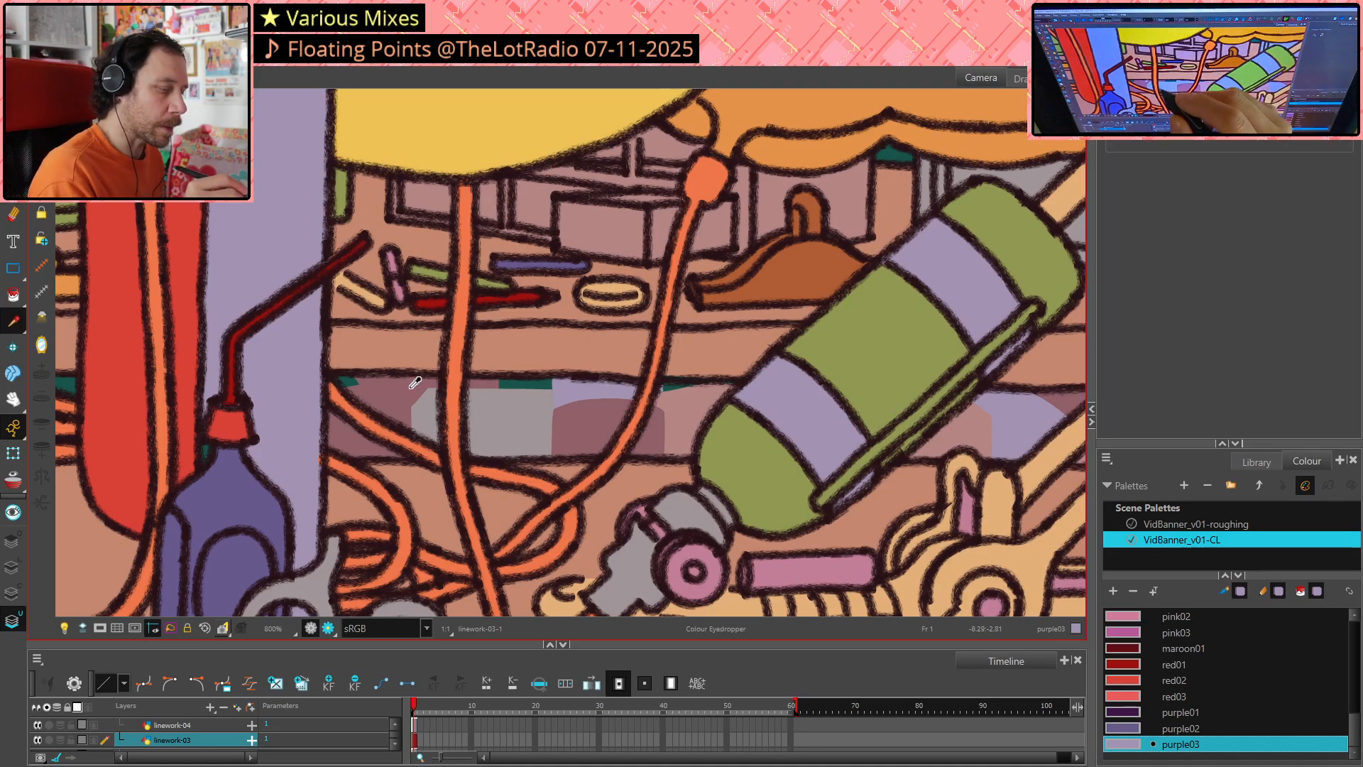
click(511, 397)
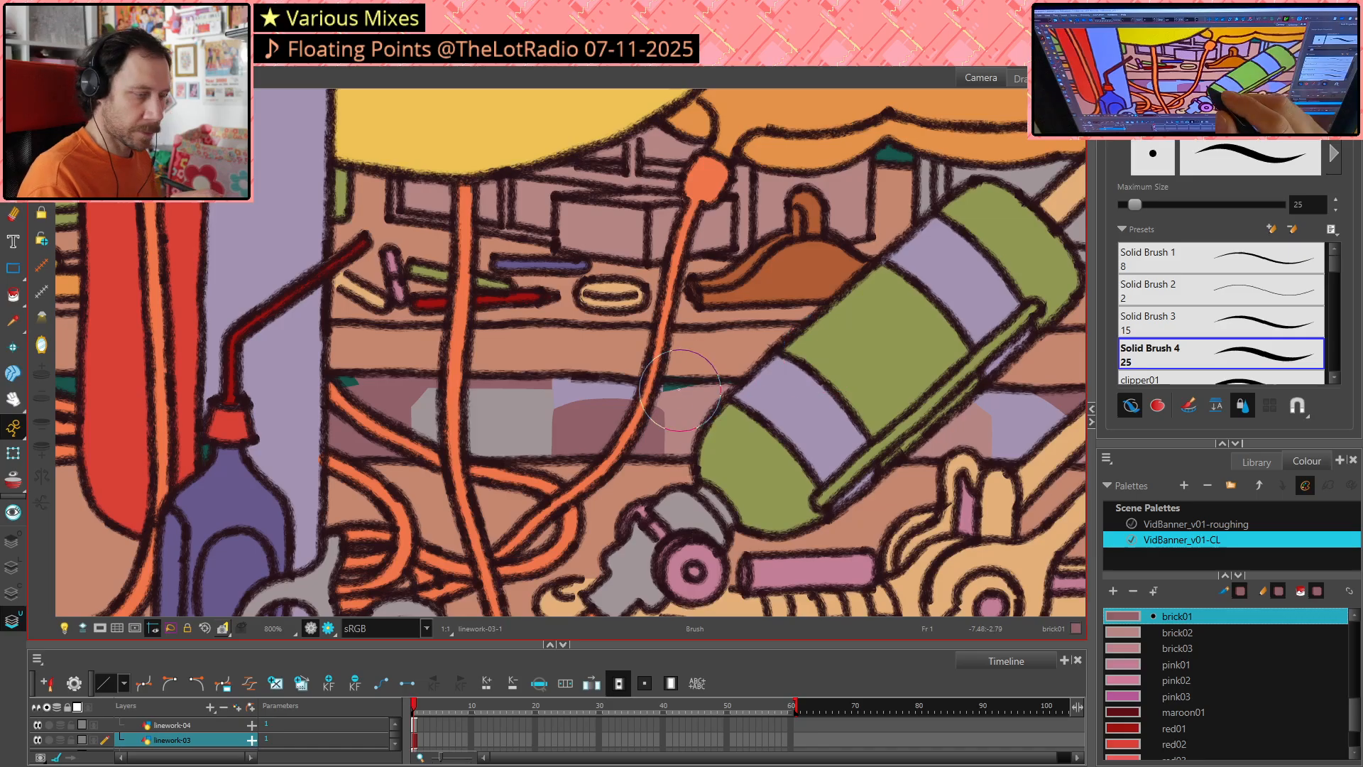
Review the boxes under the rear shelf and the clutter around the press, then check the whole banner
scroll(831, 359, down, 2)
scroll(918, 386, down, 2)
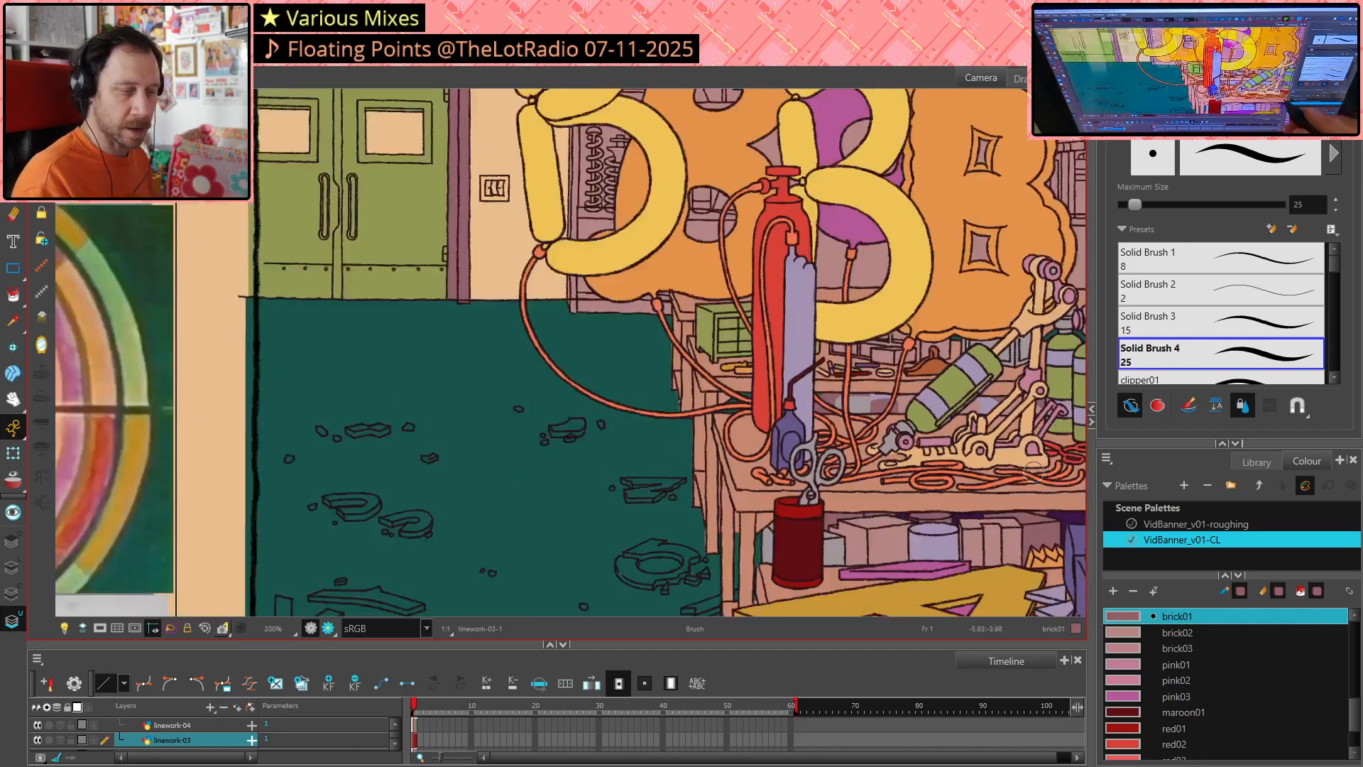
scroll(994, 441, right, 3)
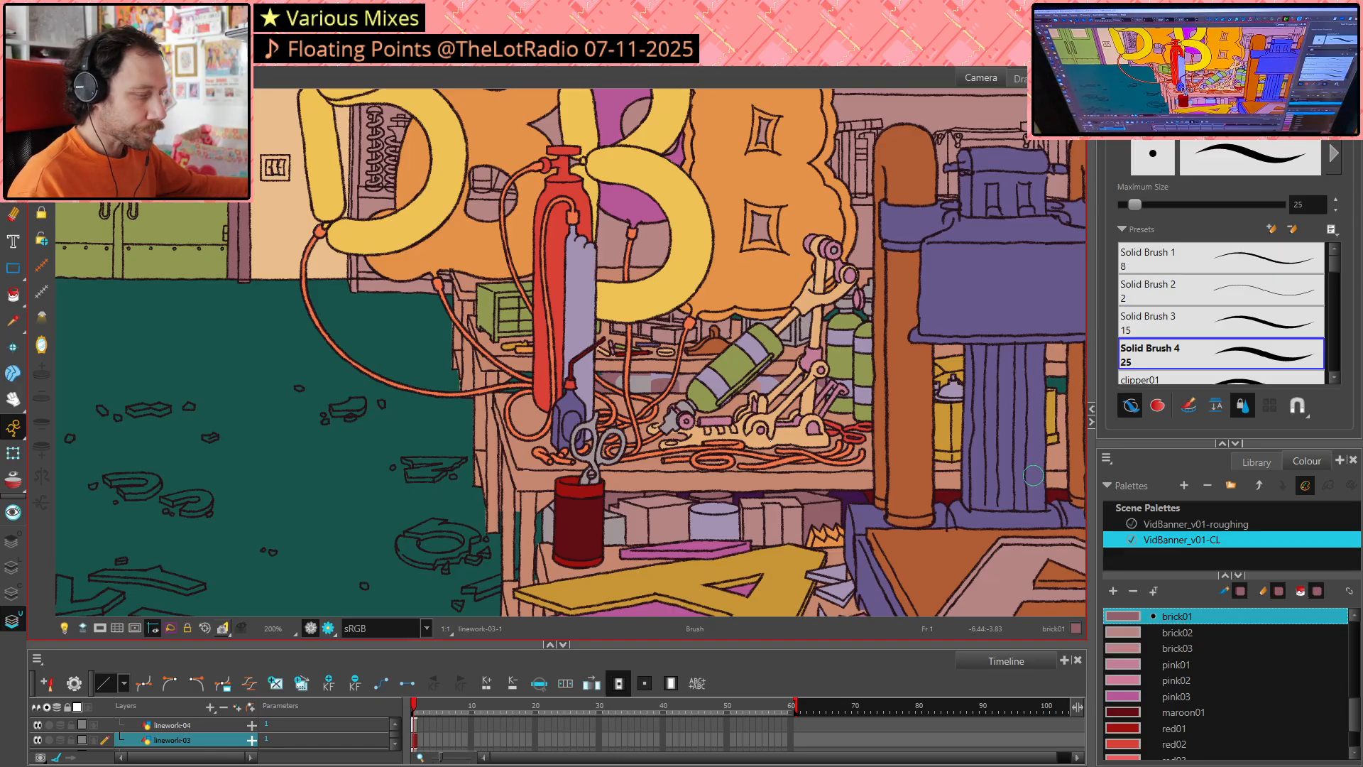
key(space)
mouse_move(767, 474)
mouse_down()
mouse_move(568, 458)
mouse_move(416, 465)
mouse_up()
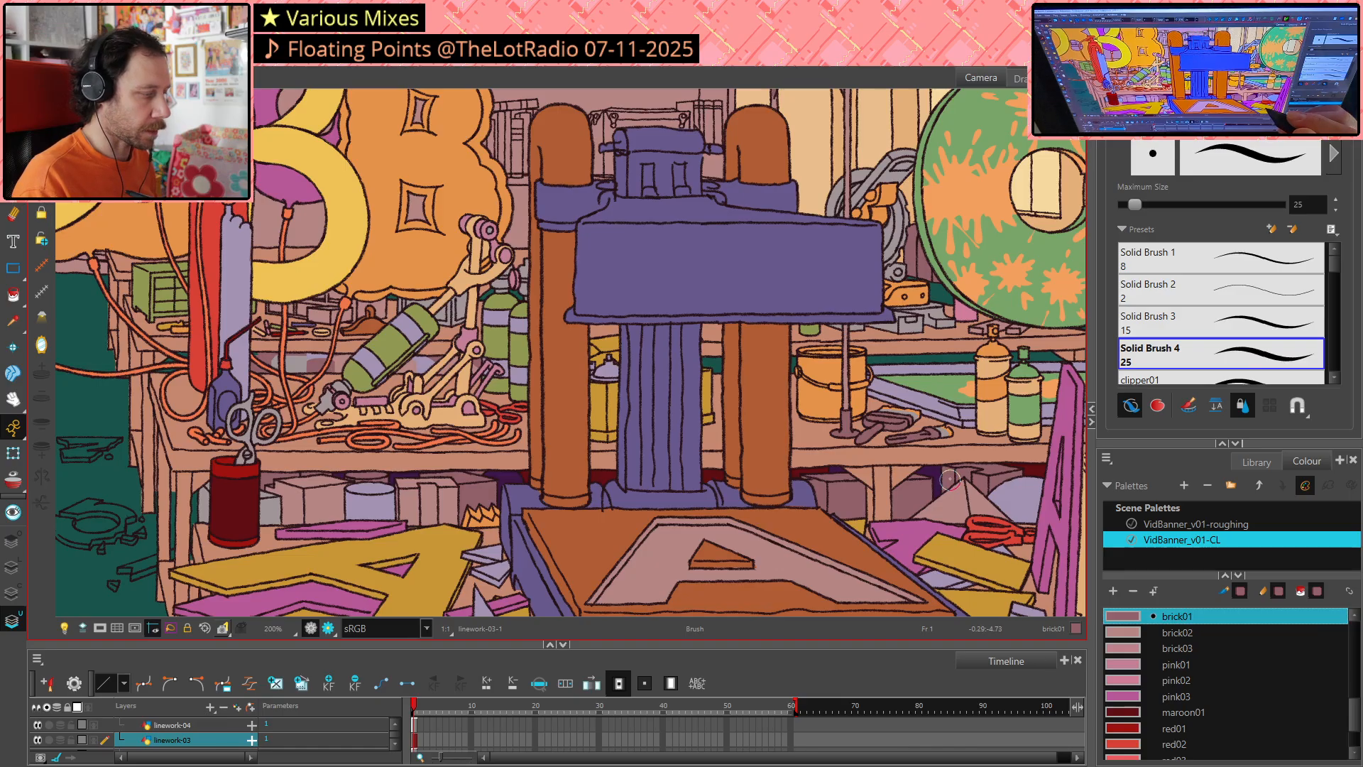
key(shift+m)
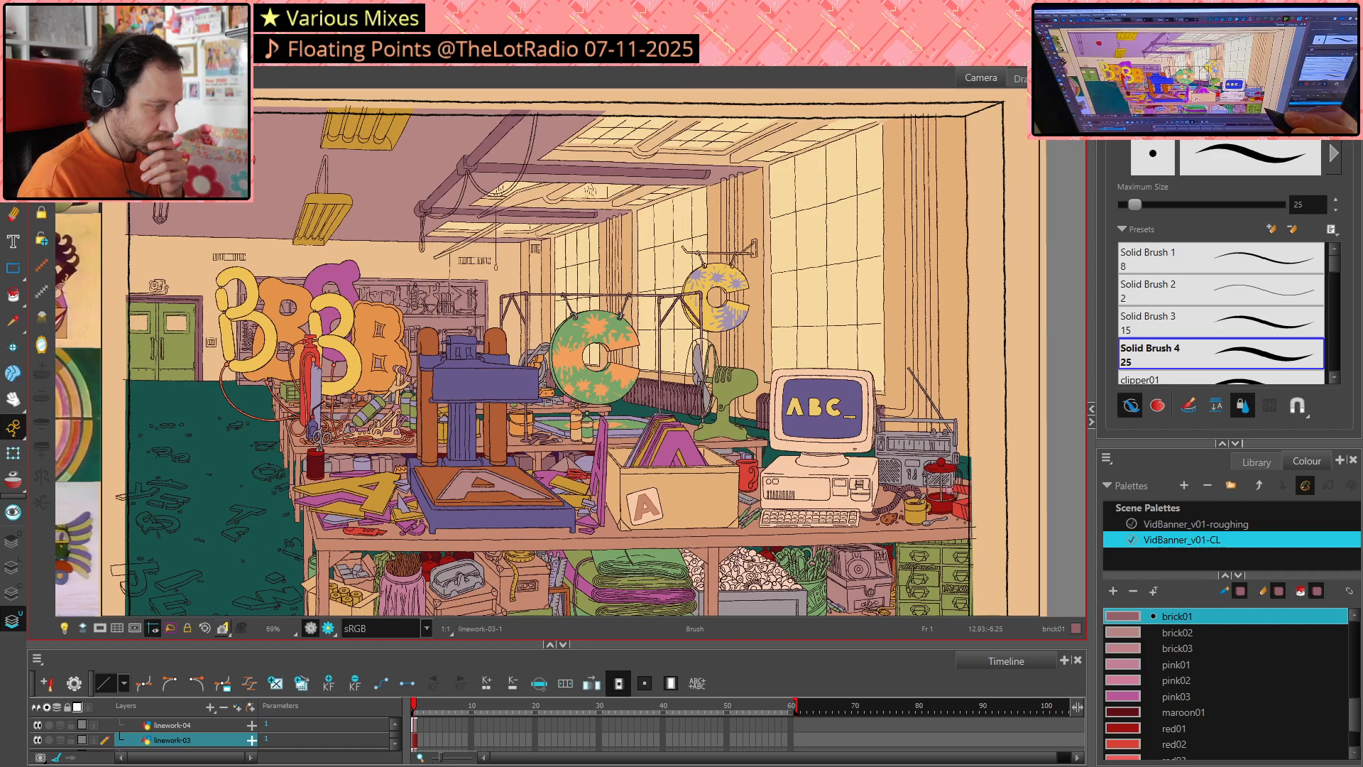
Sample purple03 from the artwork and switch to the Paint tool for the area under the rear shelf
key(d)
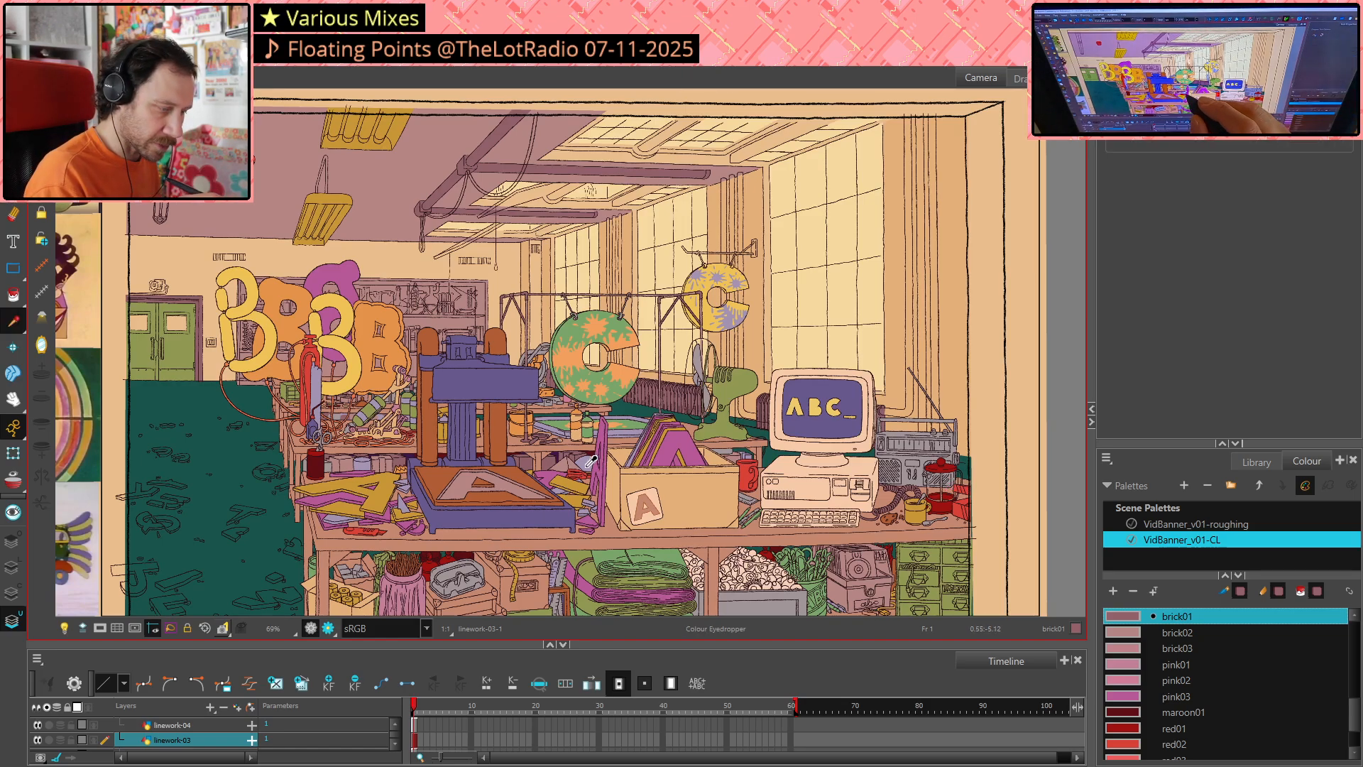
click(591, 461)
key(alt+i)
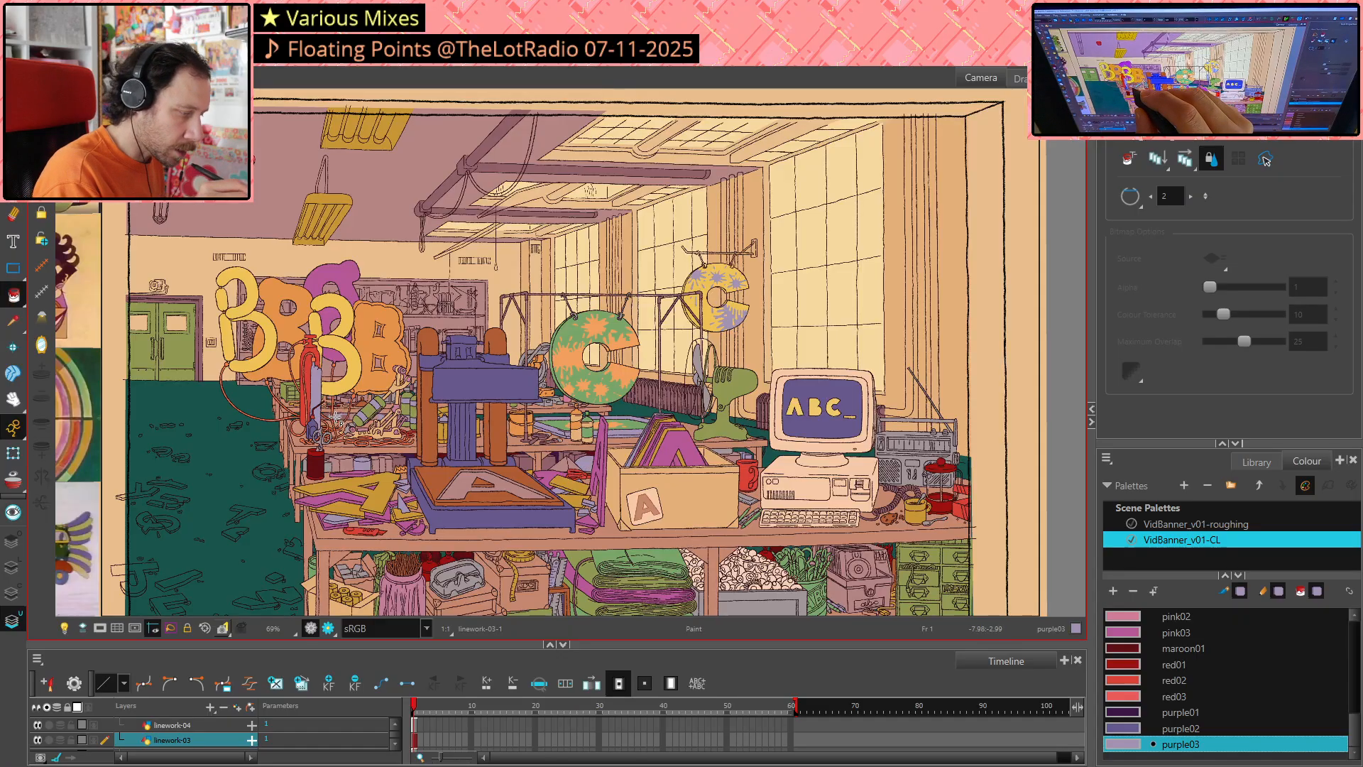
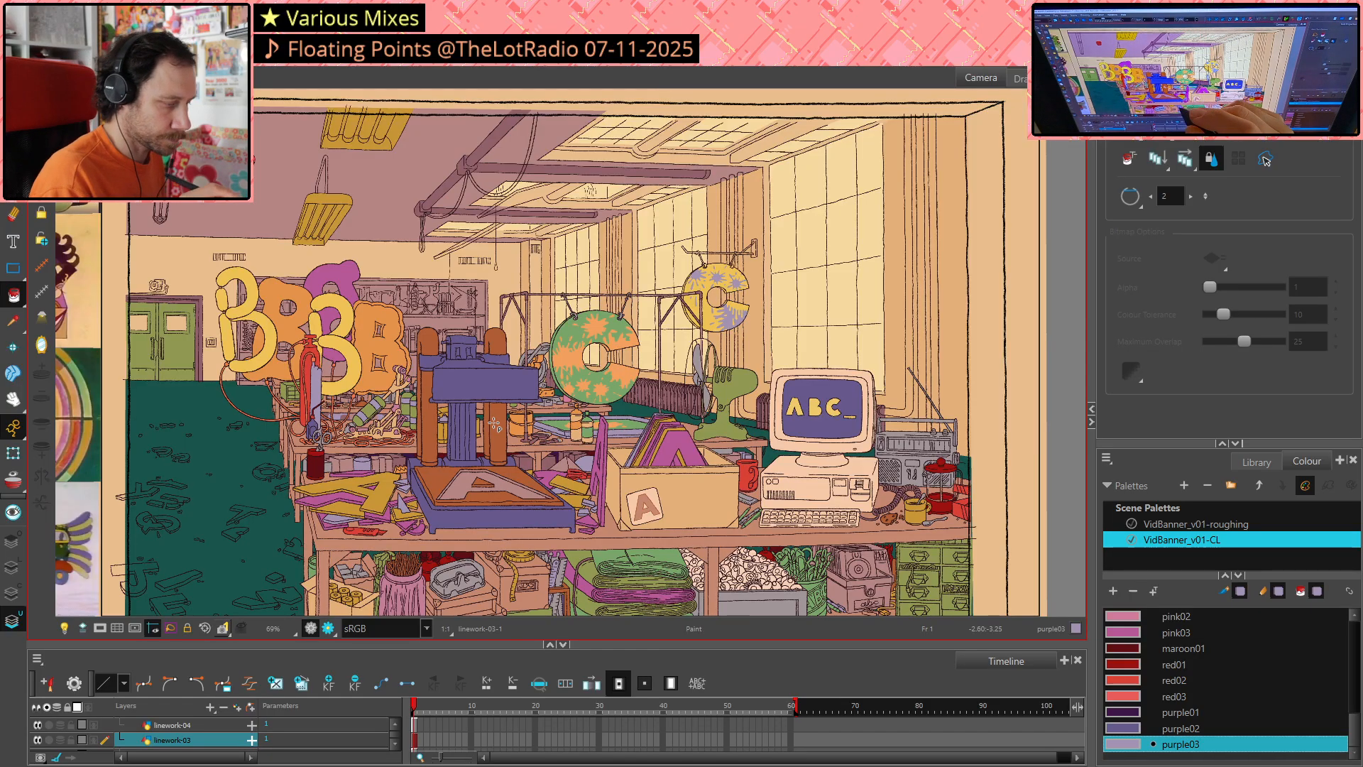
scroll(495, 424, up, 5)
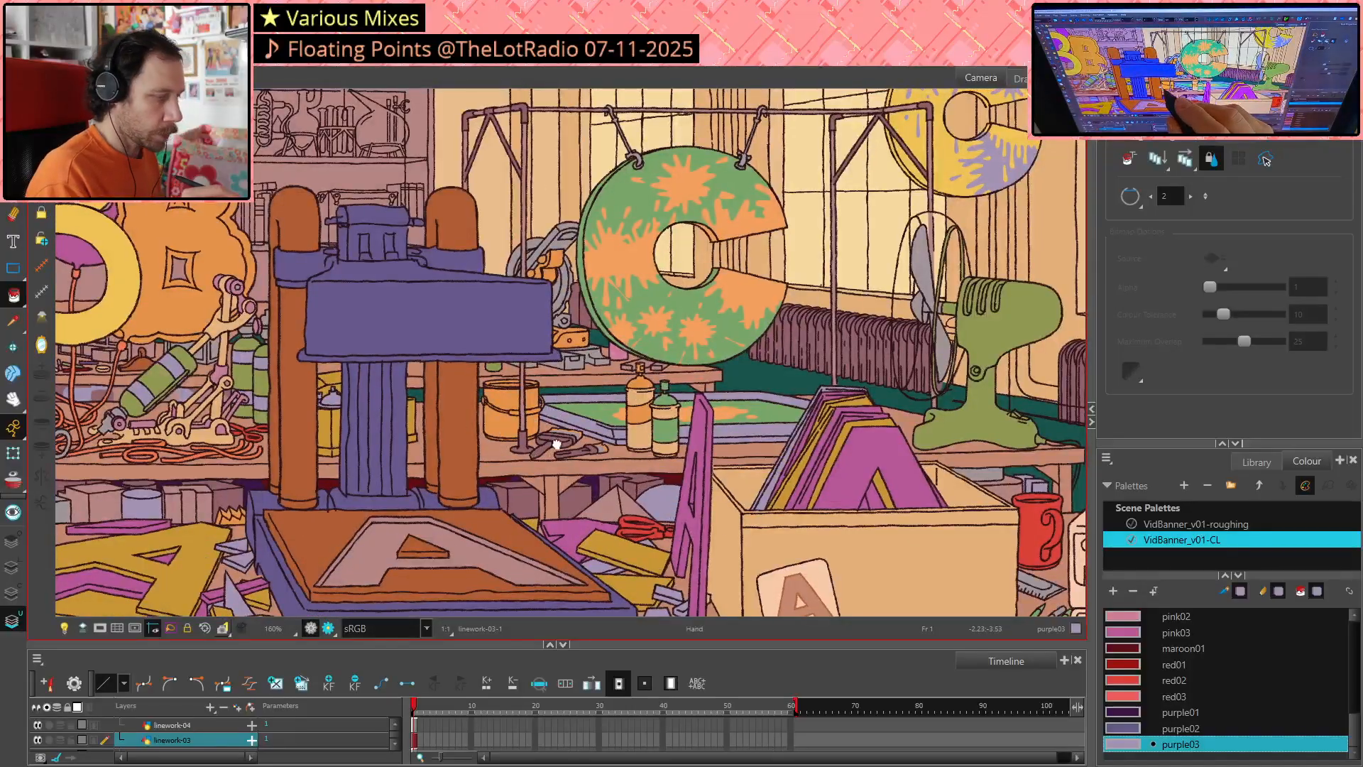
scroll(615, 397, left, 5)
scroll(630, 441, up, 2)
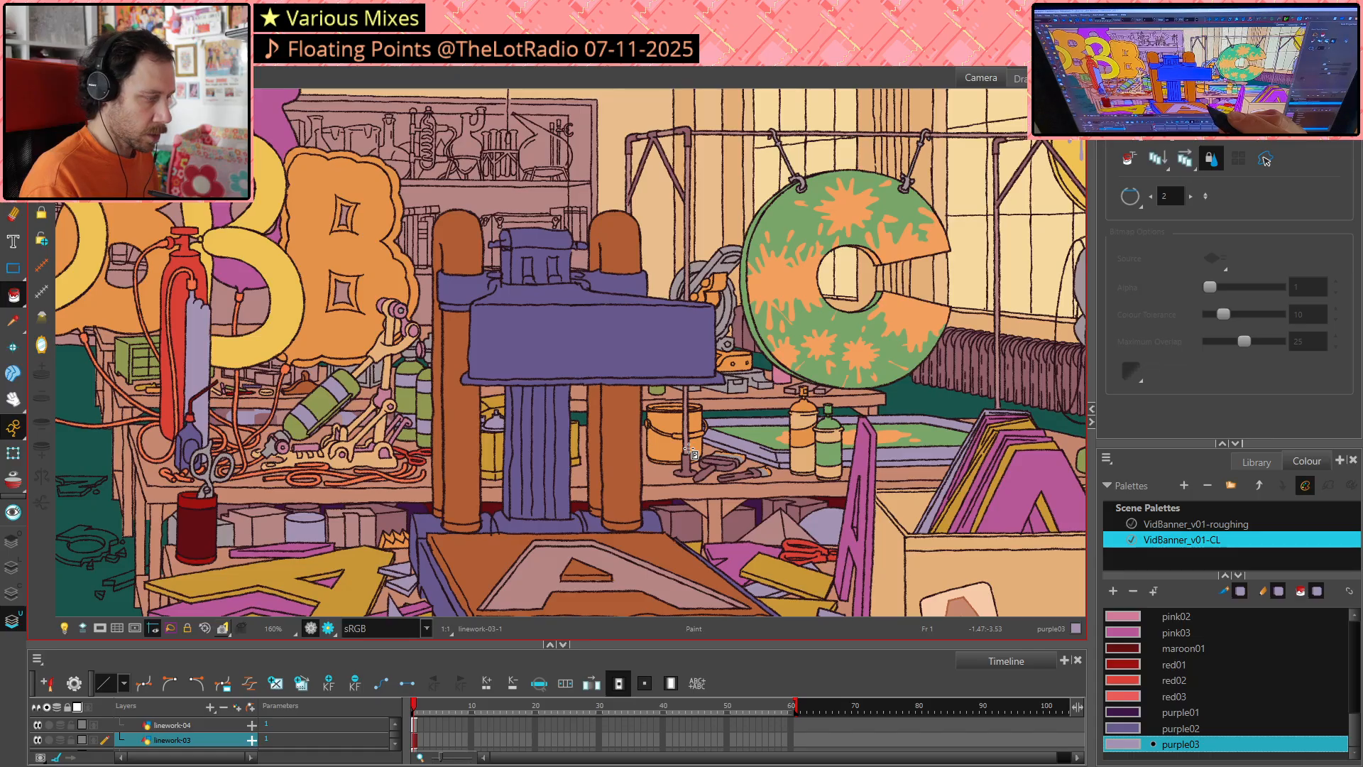
Brush box colours into the gap under the rear shelf around the press, sampling brick01, brick02 and brick01 again
key(d)
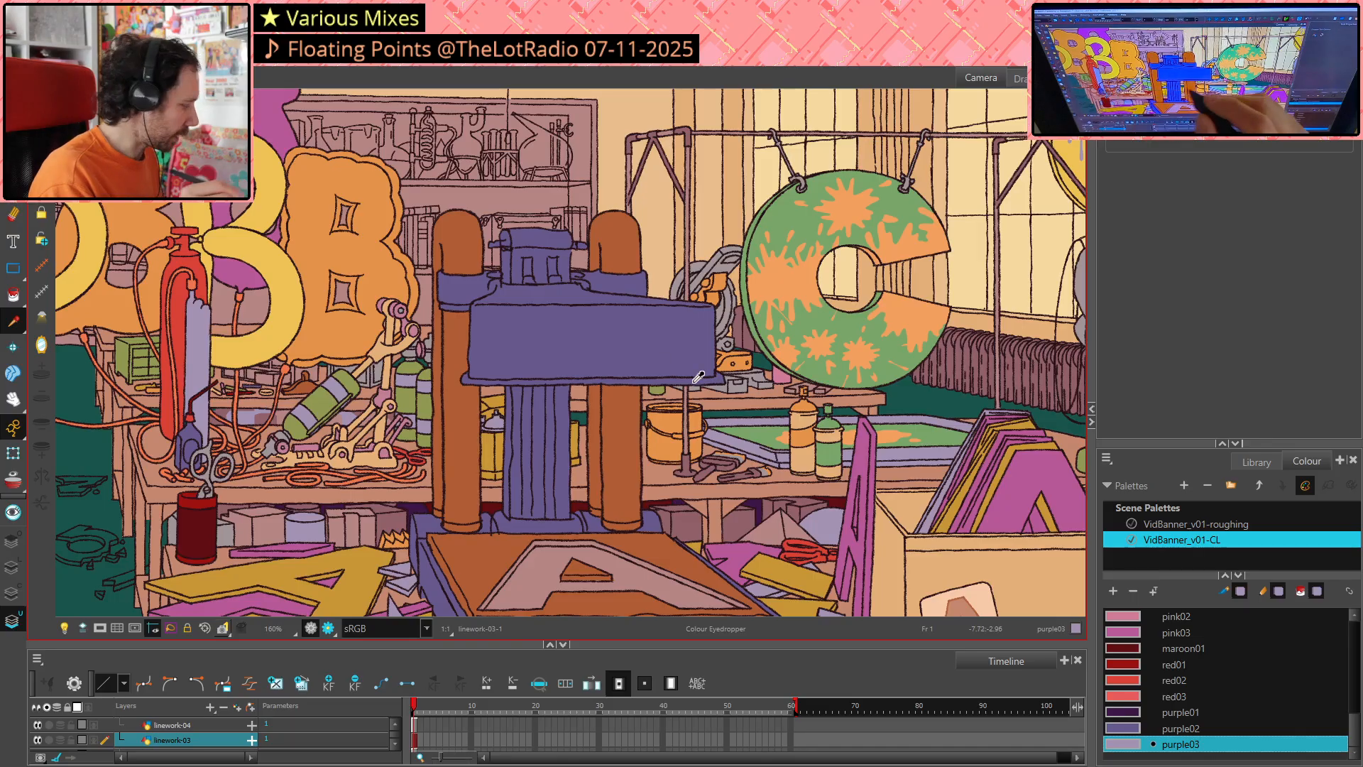
click(573, 415)
key(alt+b)
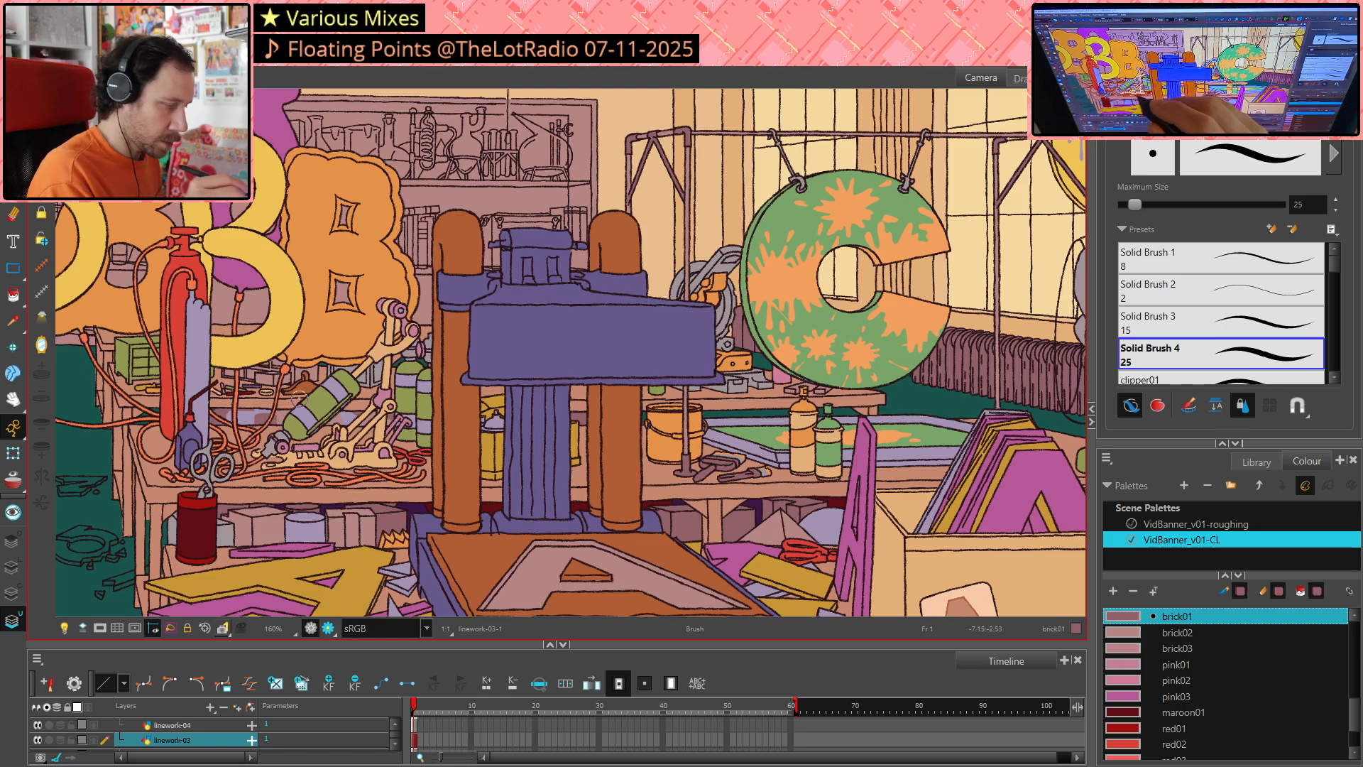
key(d)
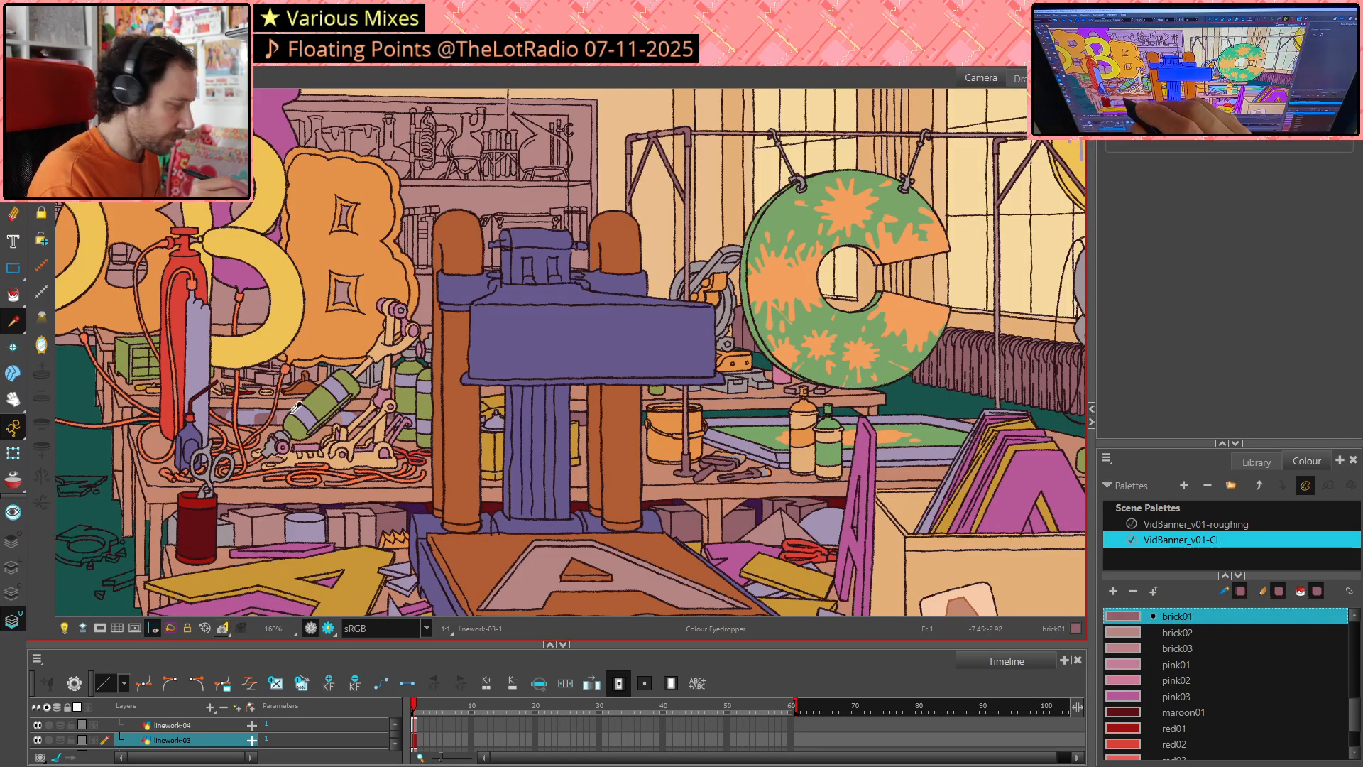
click(696, 393)
key(alt+b)
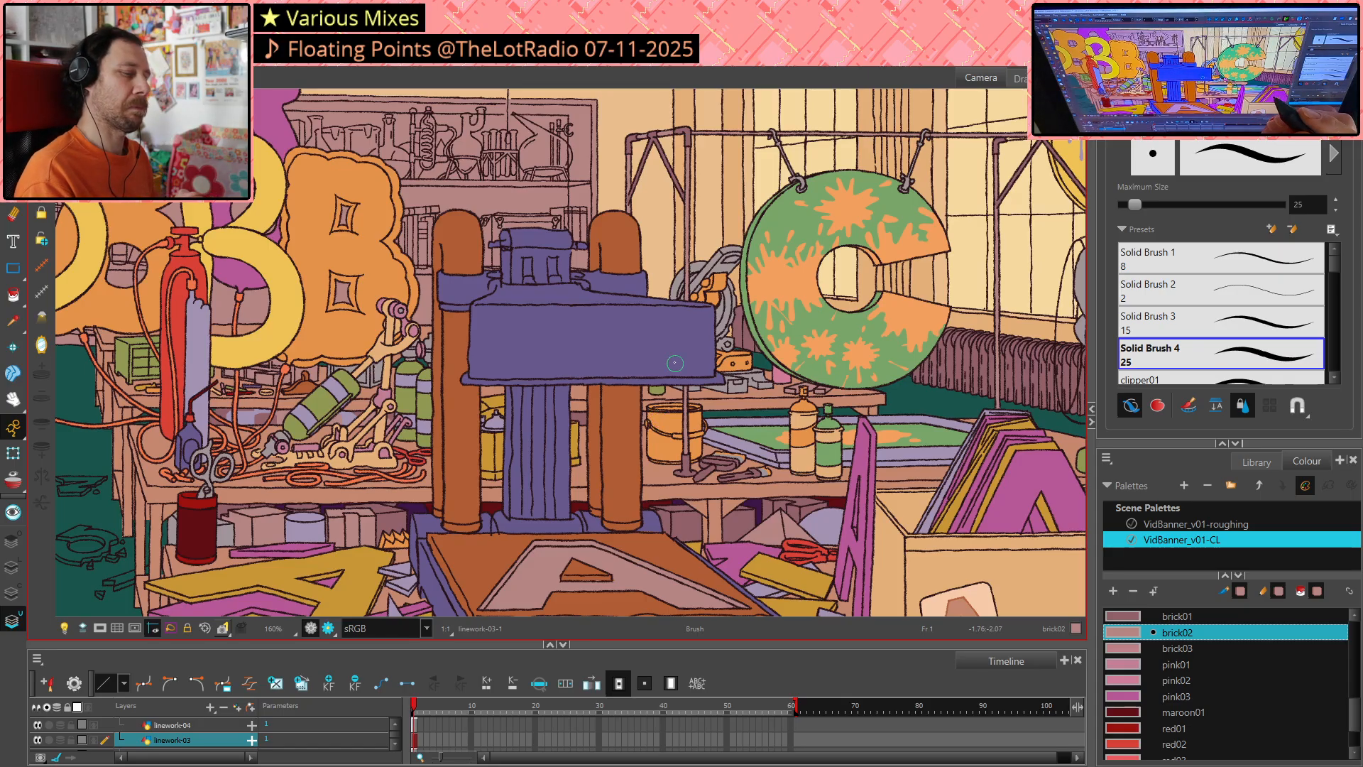
key(alt+i)
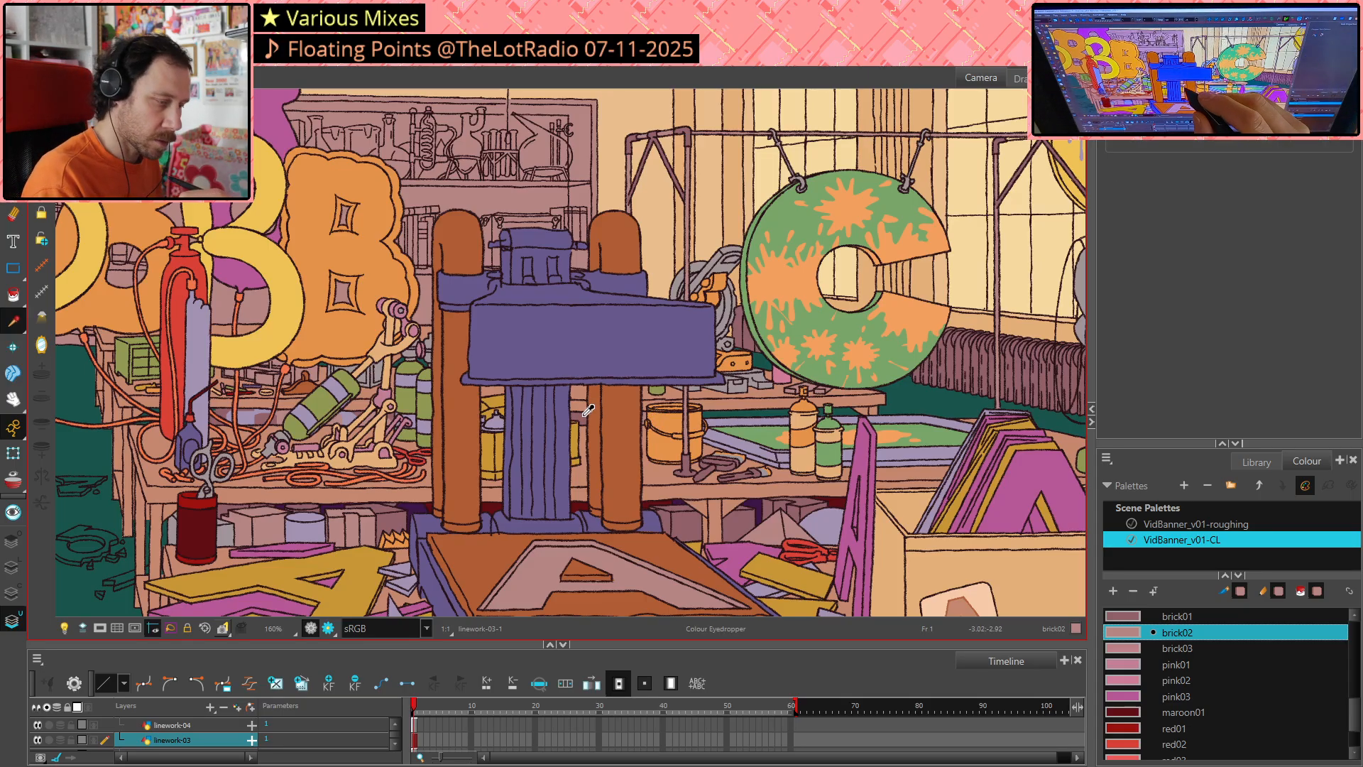
click(646, 414)
key(alt+b)
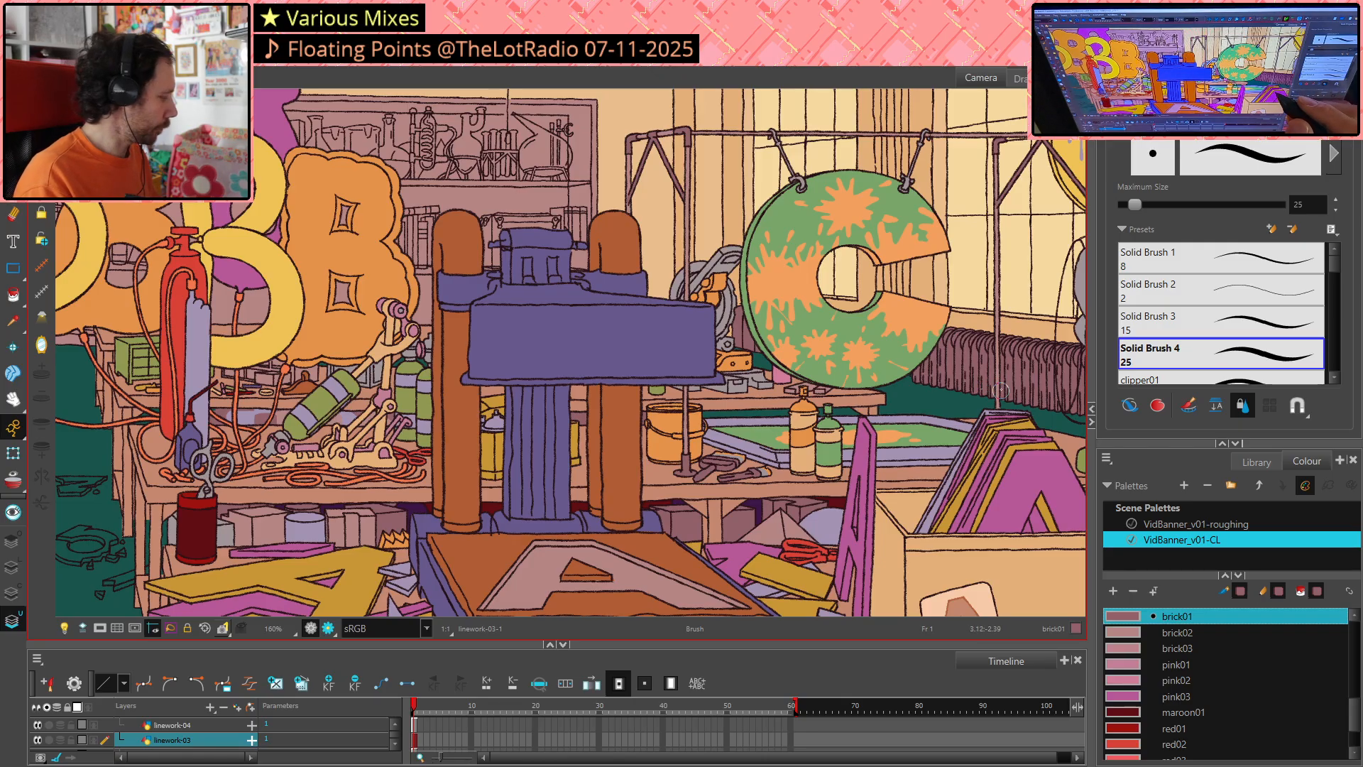
Continue brushing box shapes under the rear shelf beside the press with sampled brick02, purple03 and brick01
key(alt+d)
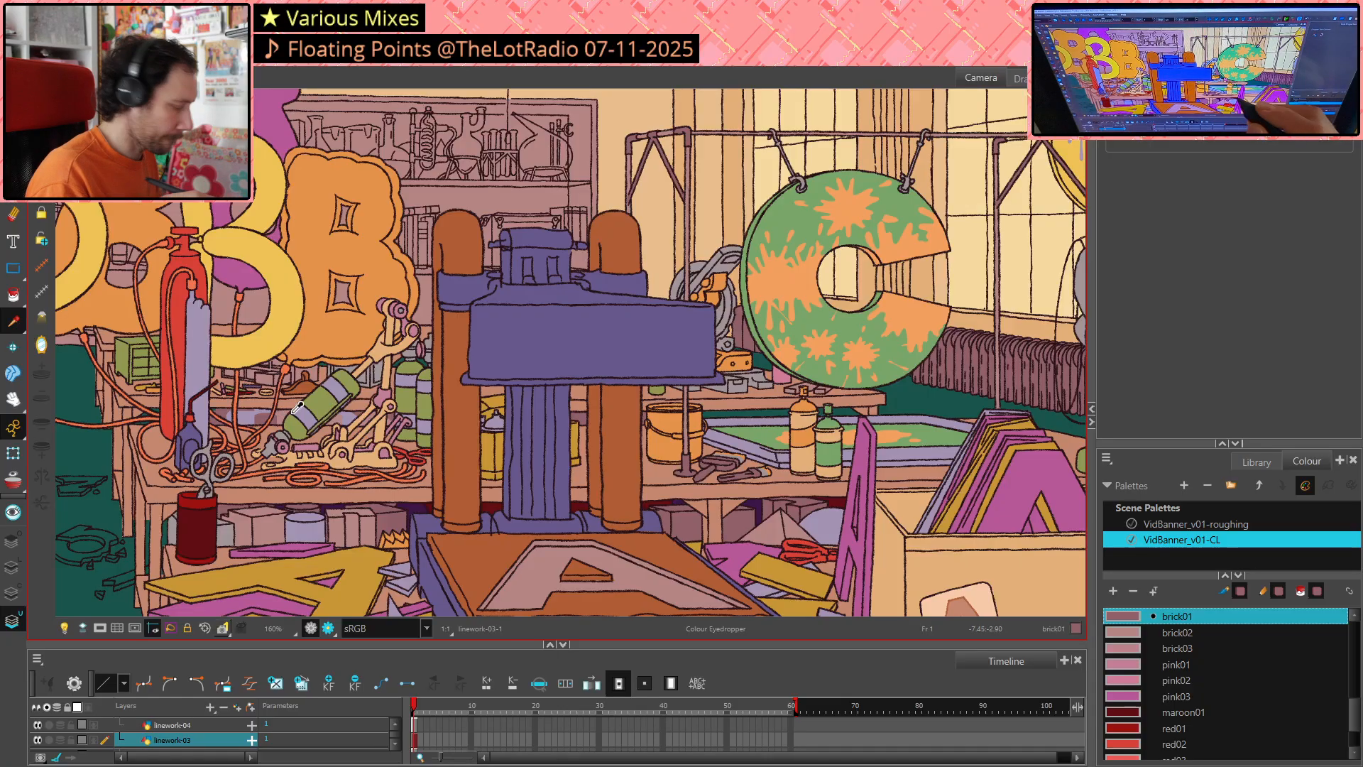
click(294, 410)
key(alt+b)
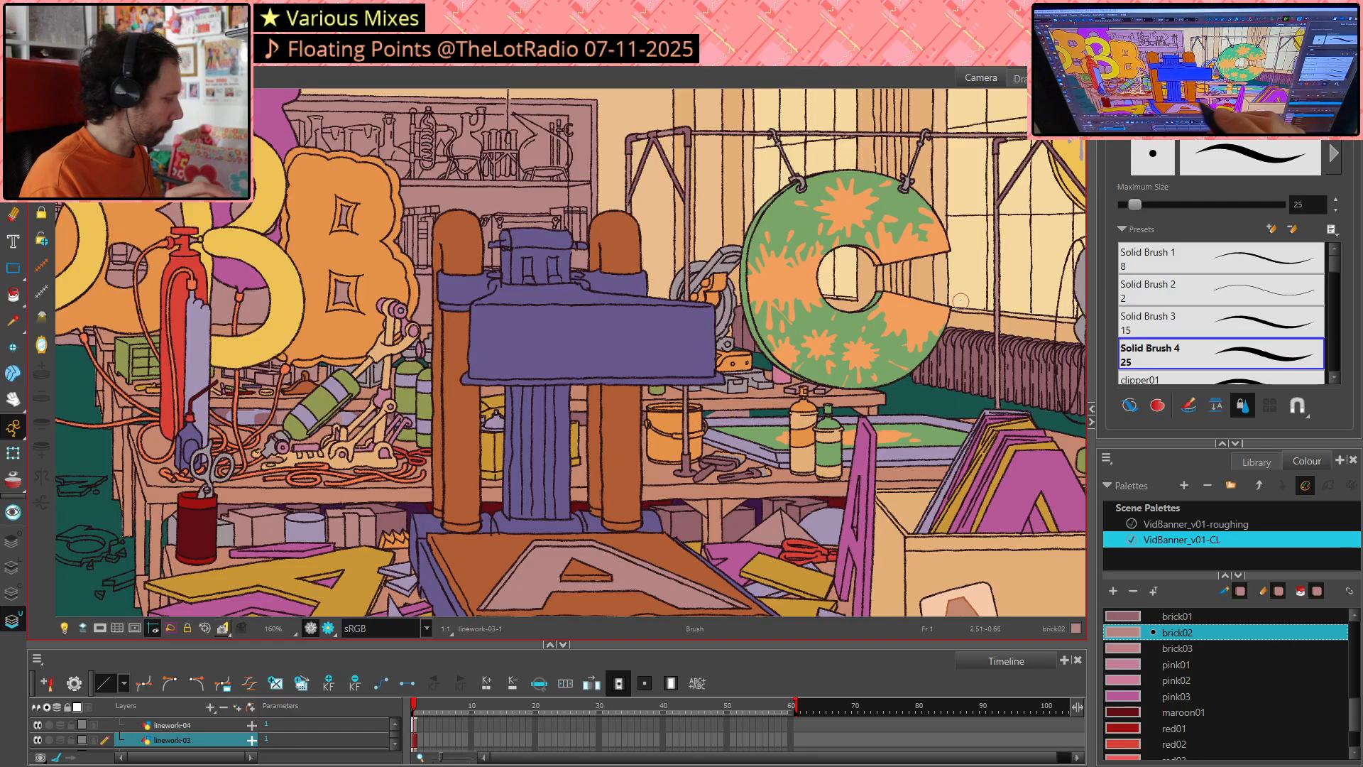
key(alt+d)
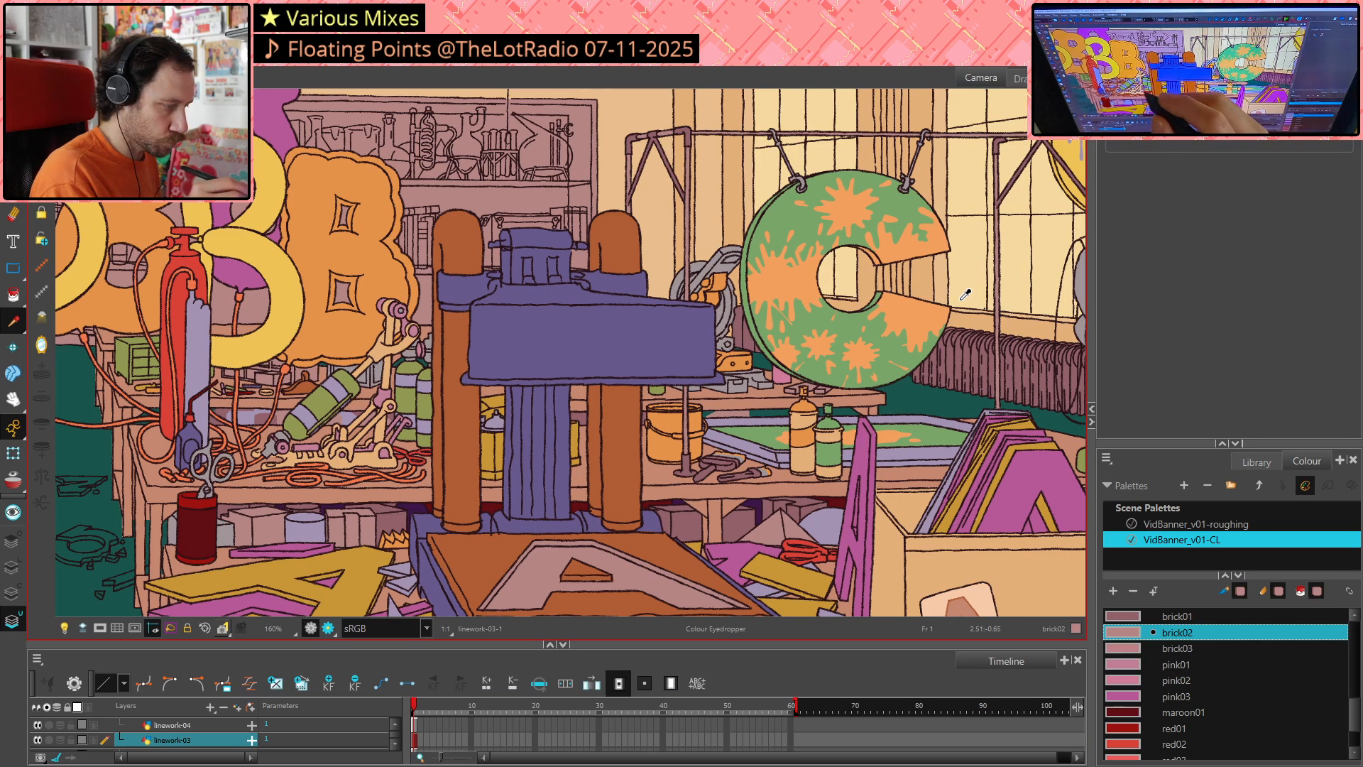
click(774, 409)
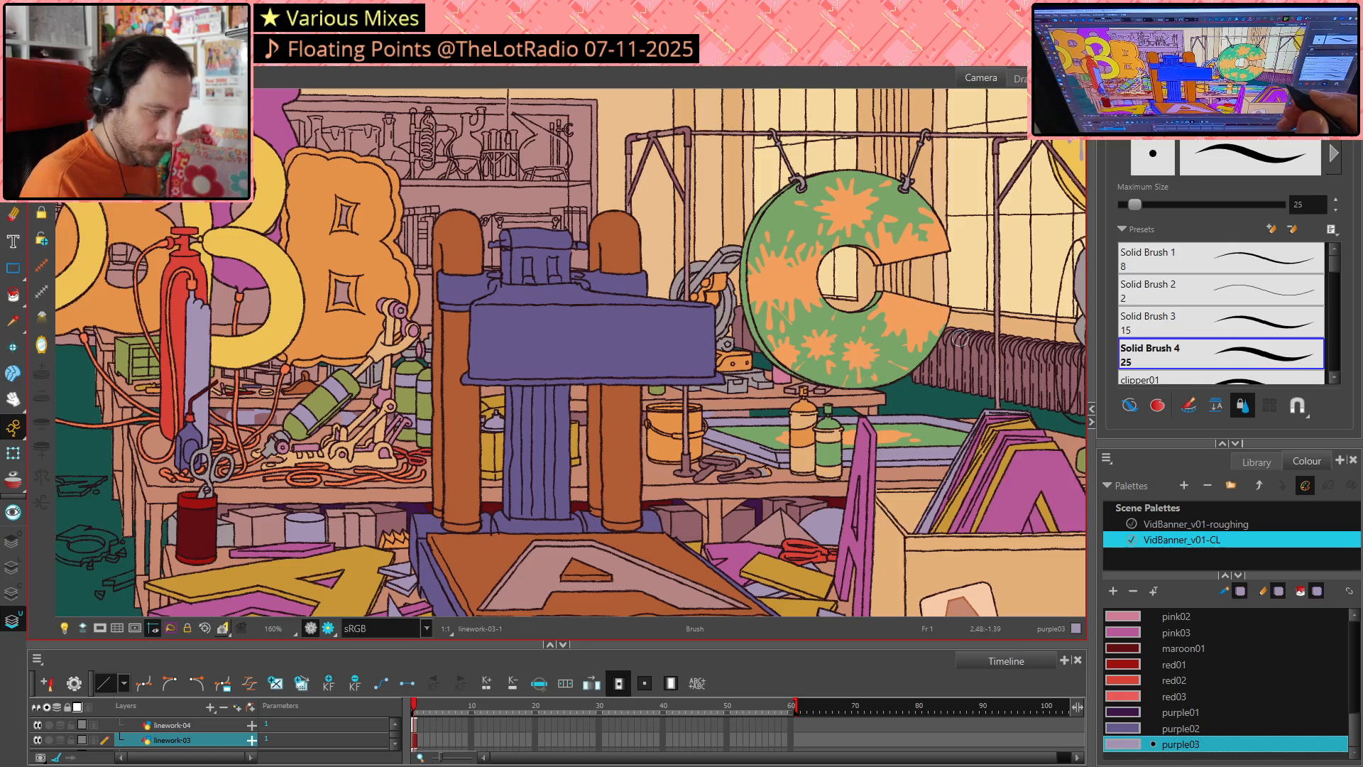
key(alt+s)
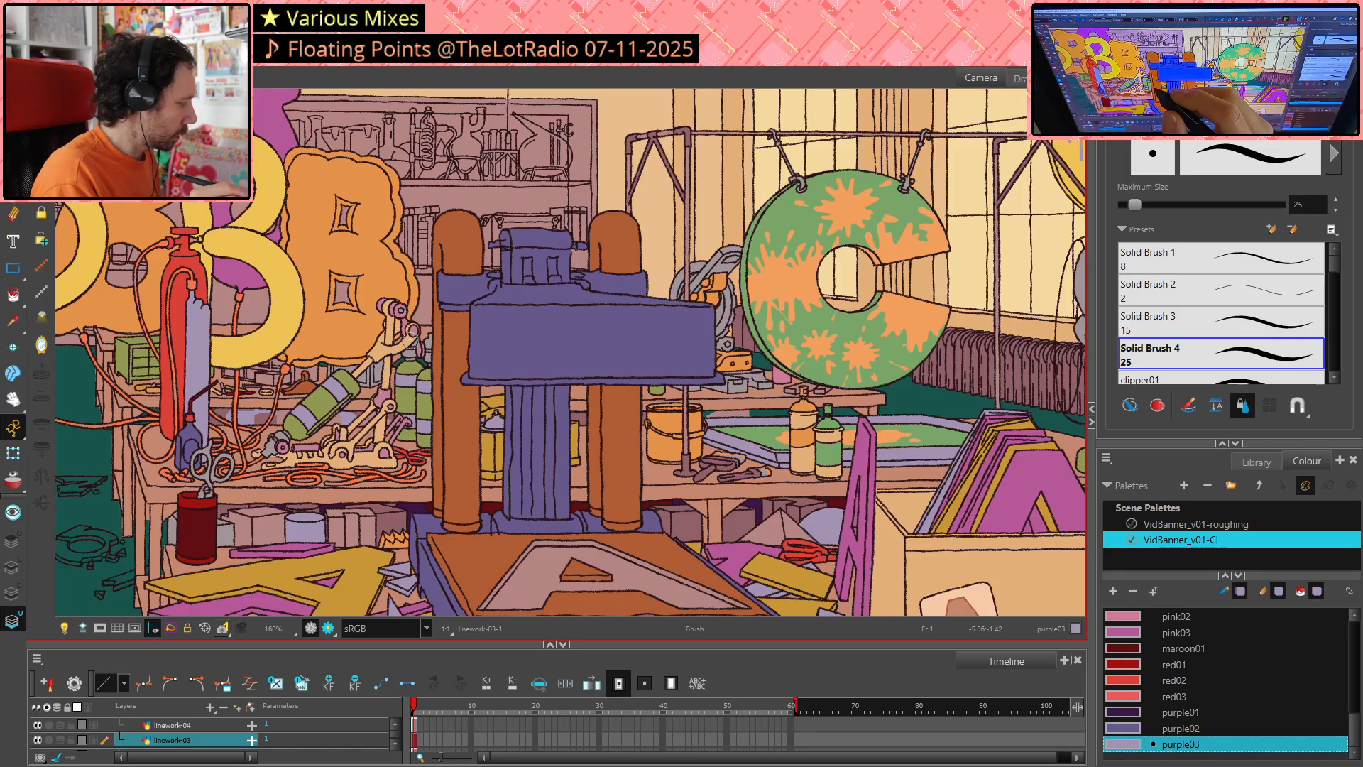
key(alt+d)
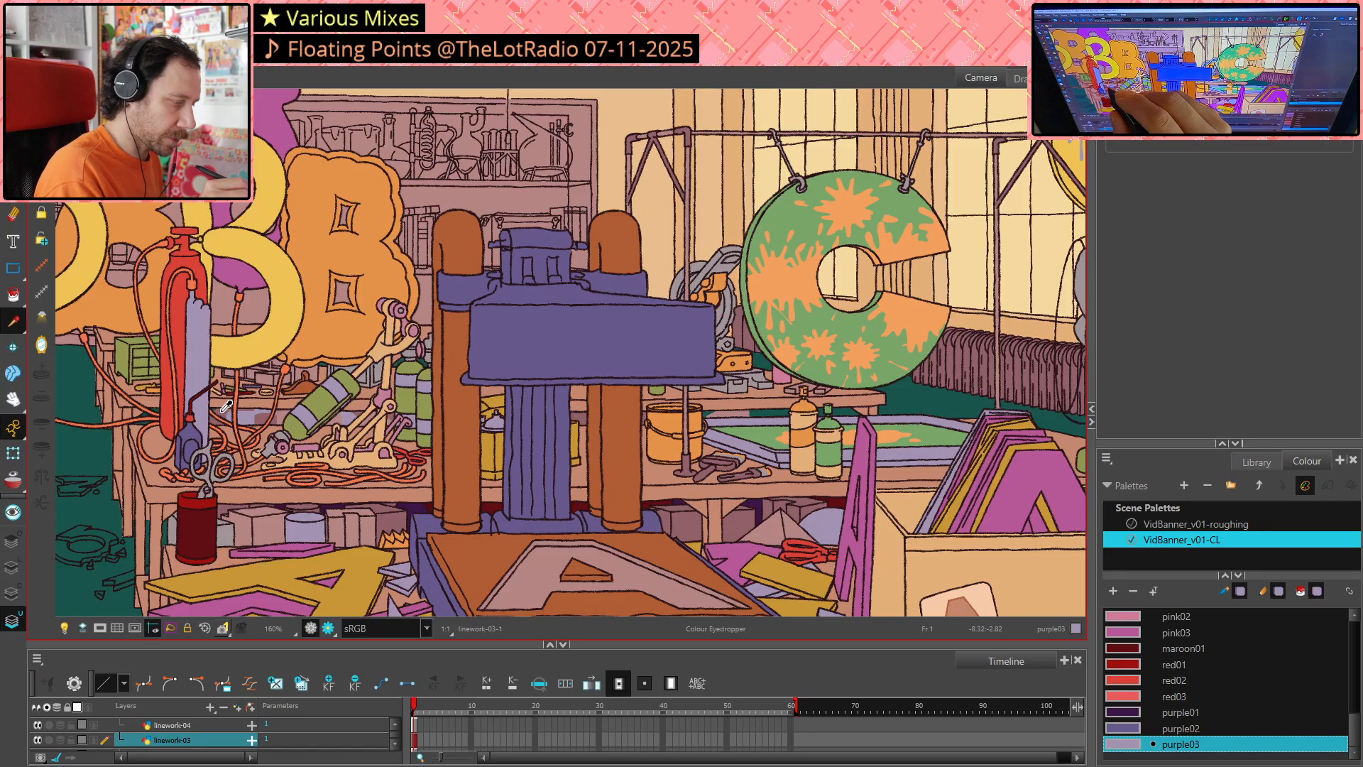
click(866, 346)
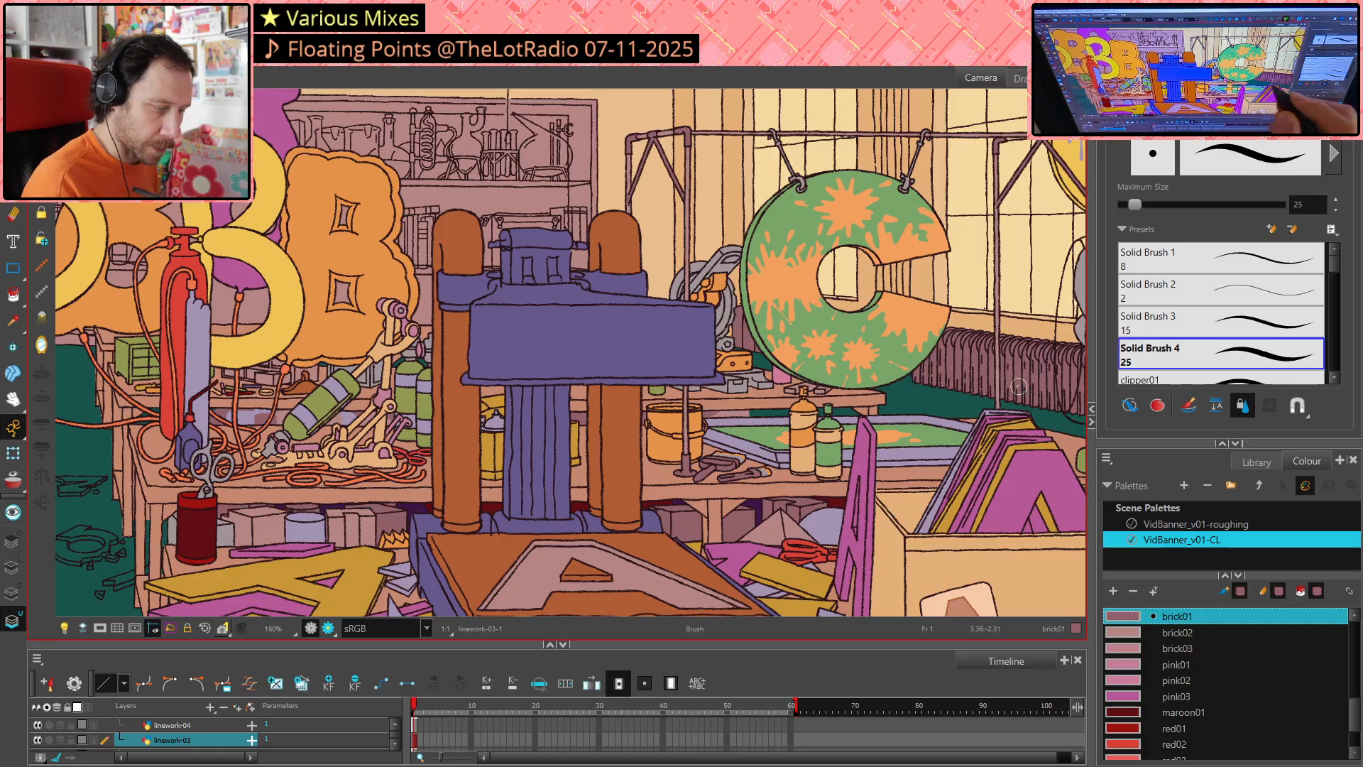
Sample grey01 and brick01 and brush the remaining box shapes under the rear shelf between the bucket and bottles
mouse_move(1072, 442)
mouse_down()
mouse_move(1029, 368)
mouse_move(990, 368)
mouse_move(916, 287)
mouse_move(931, 392)
mouse_up()
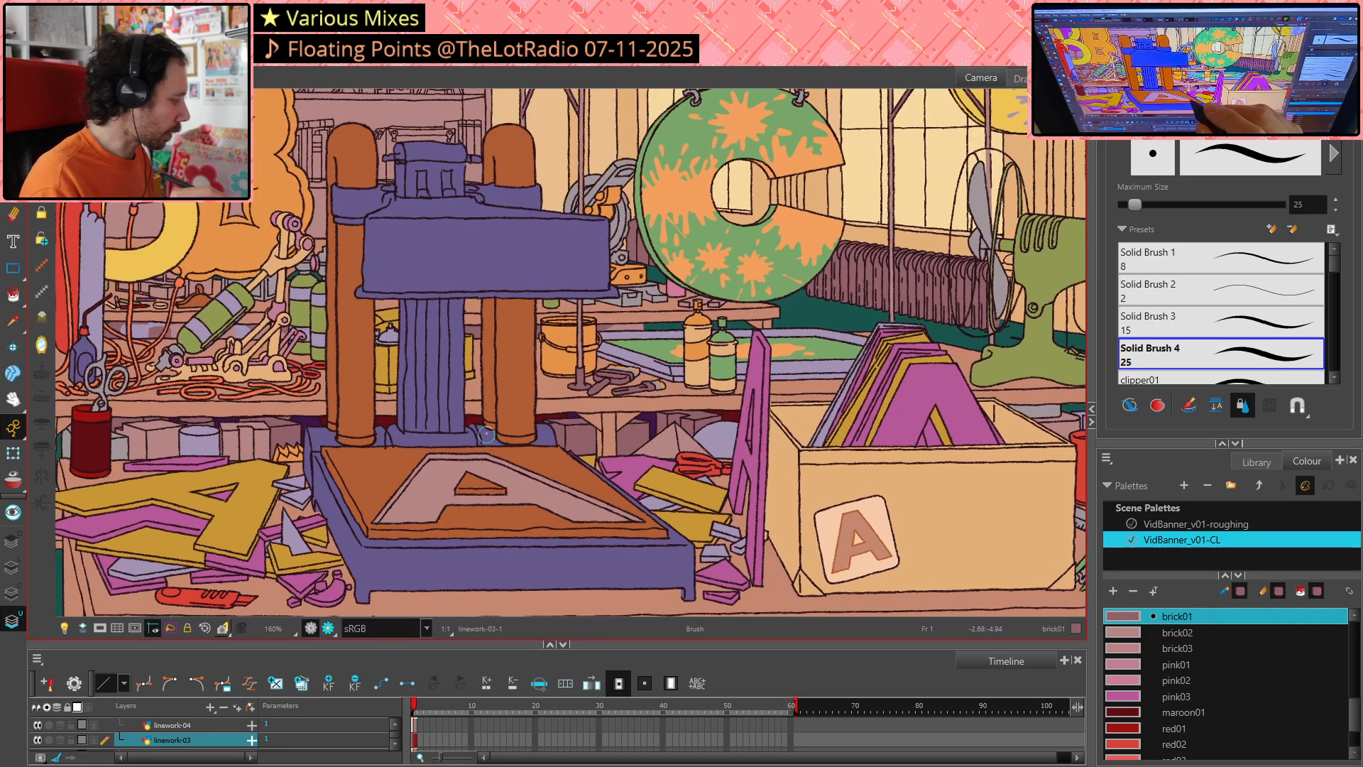
key(alt+d)
click(659, 378)
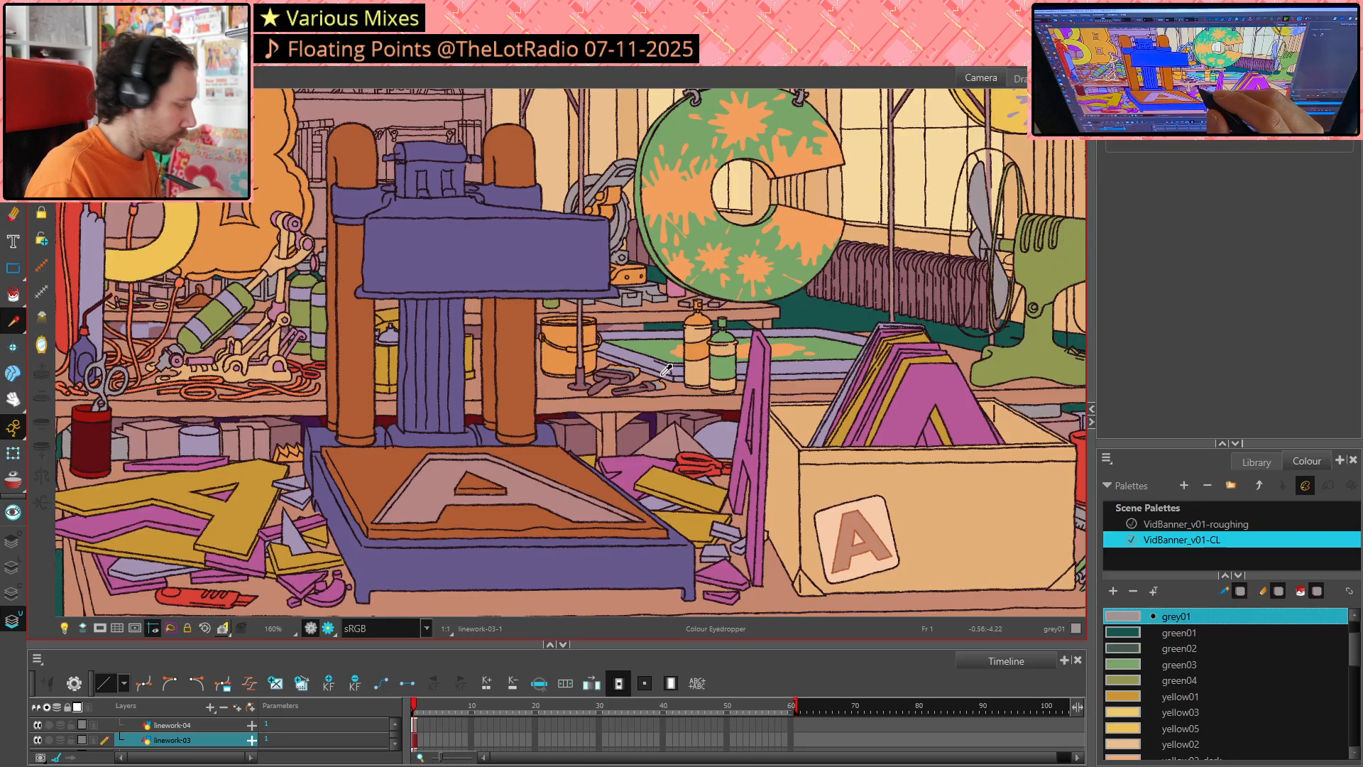
key(alt+b)
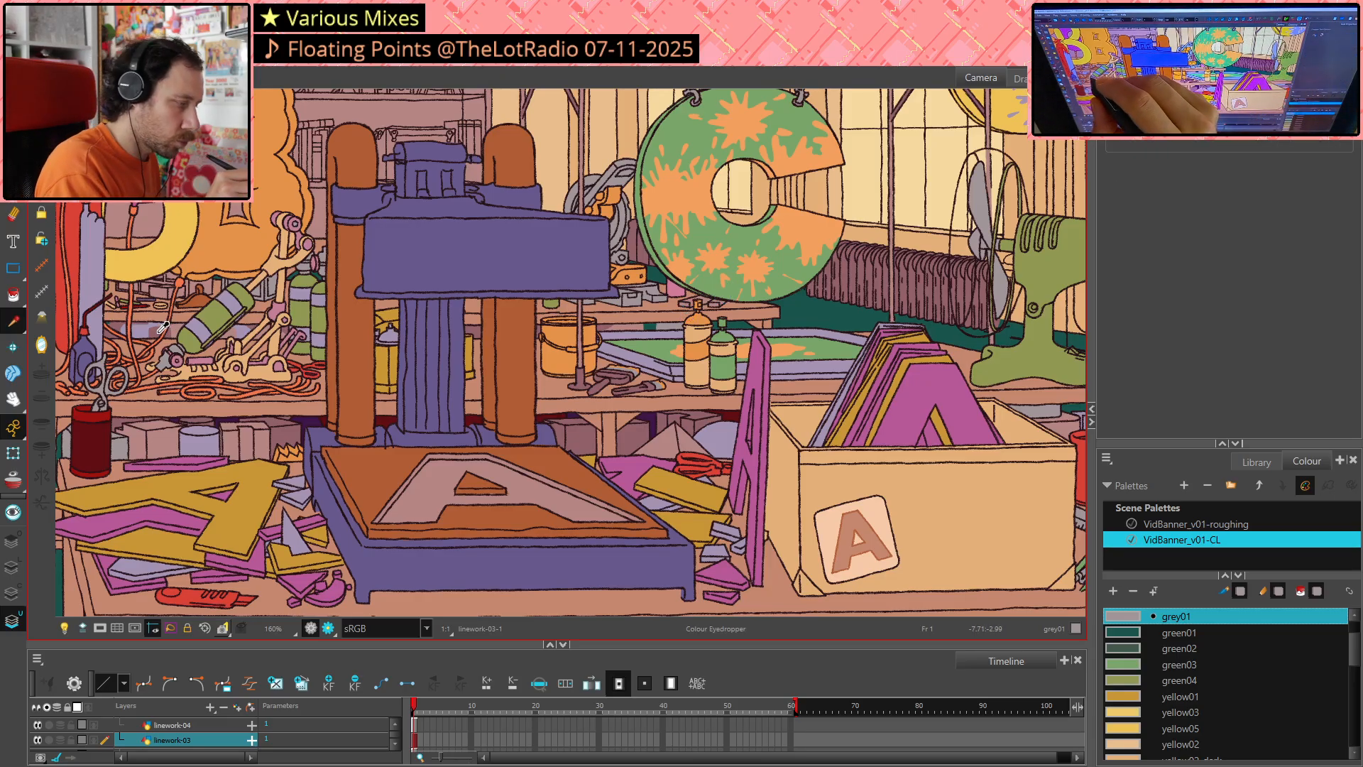
alt+click(655, 328)
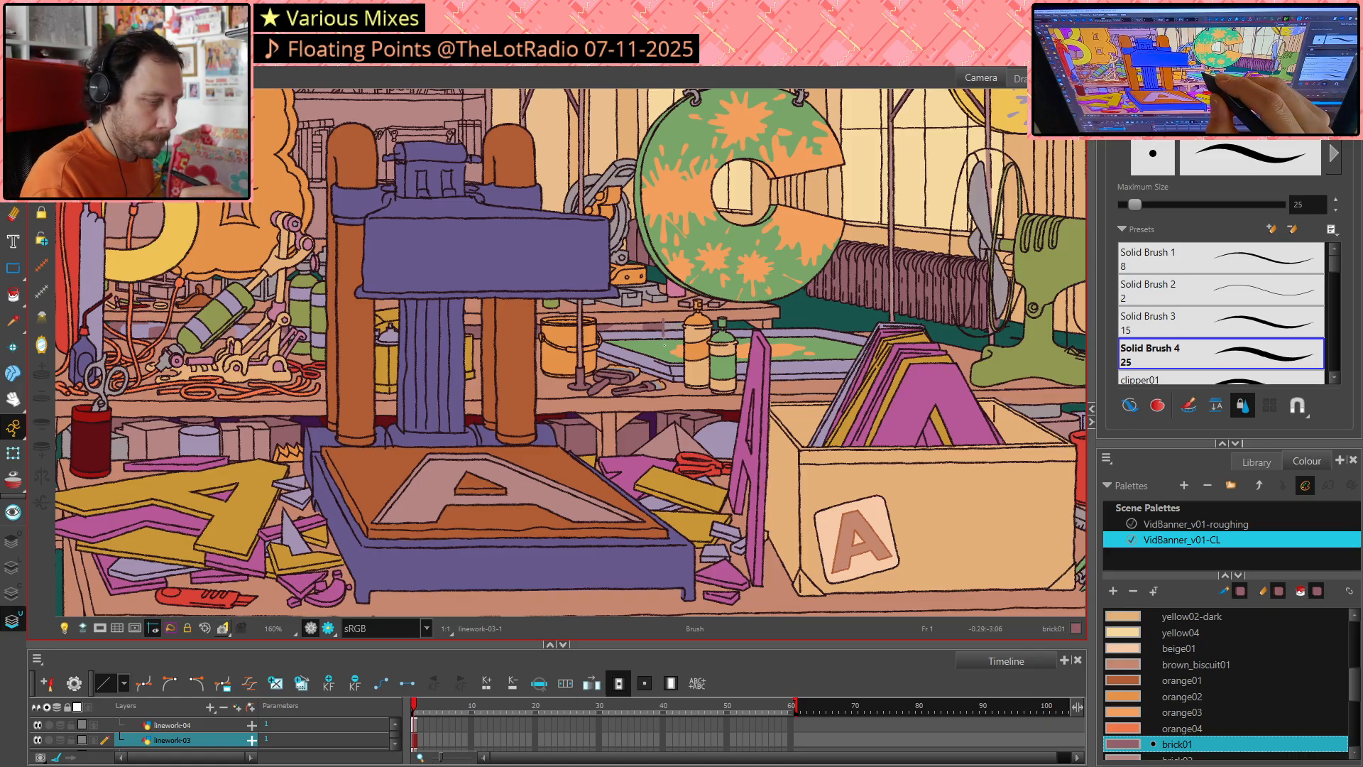
scroll(992, 412, down, 1)
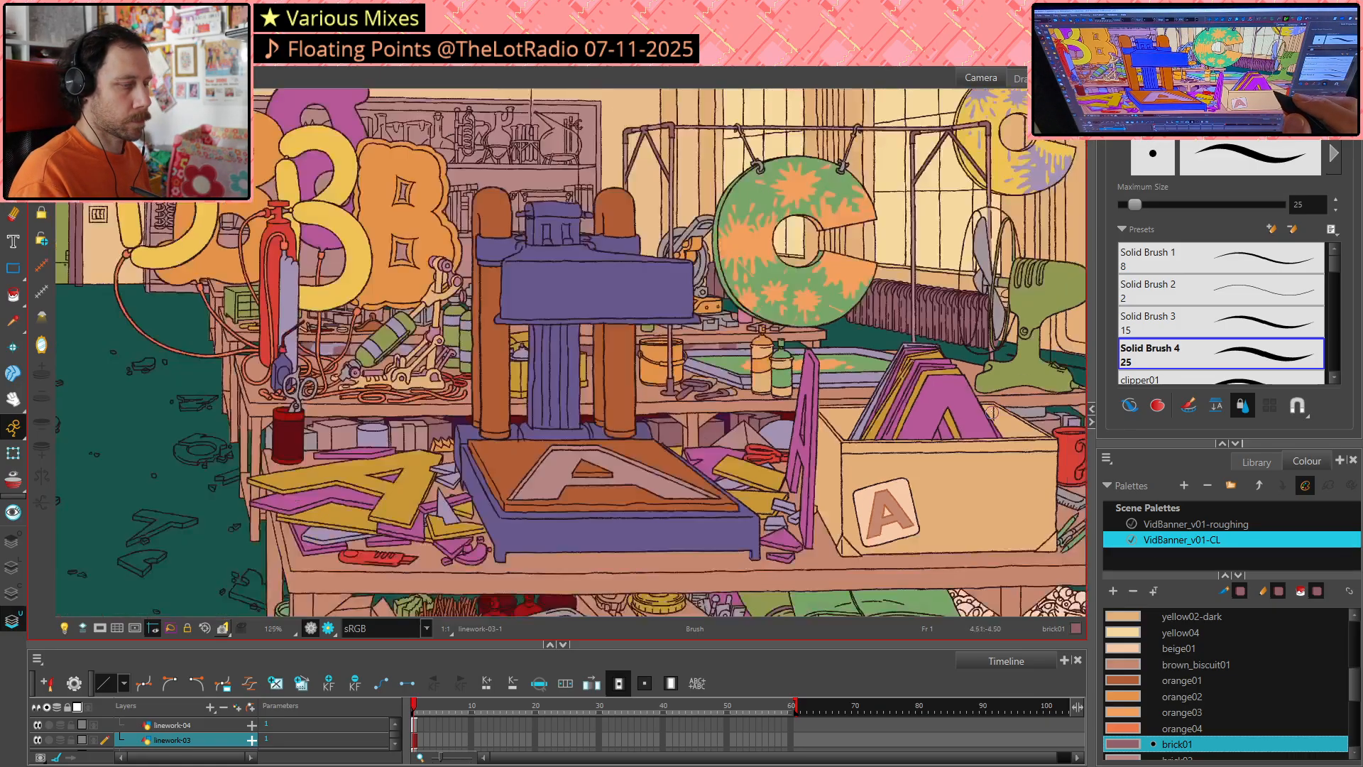
scroll(992, 412, down, 2)
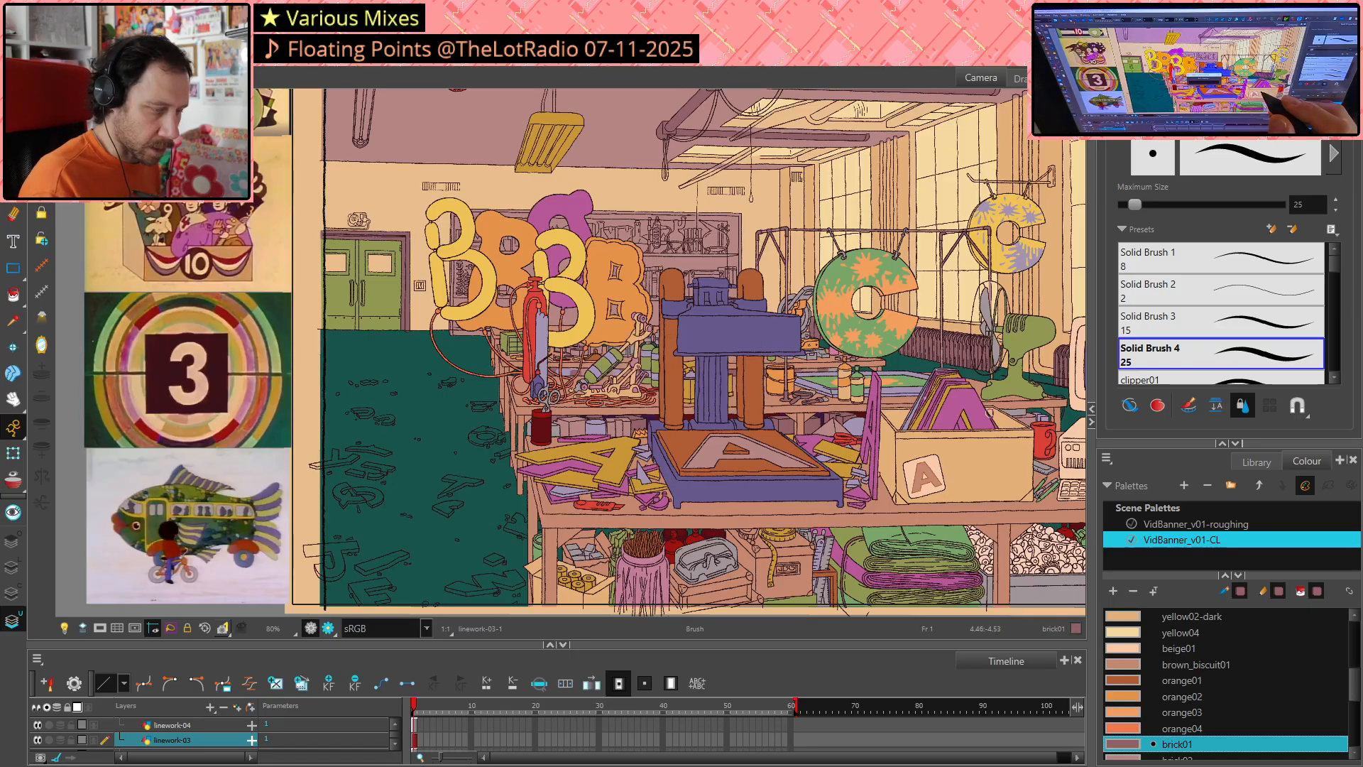
key(alt+s)
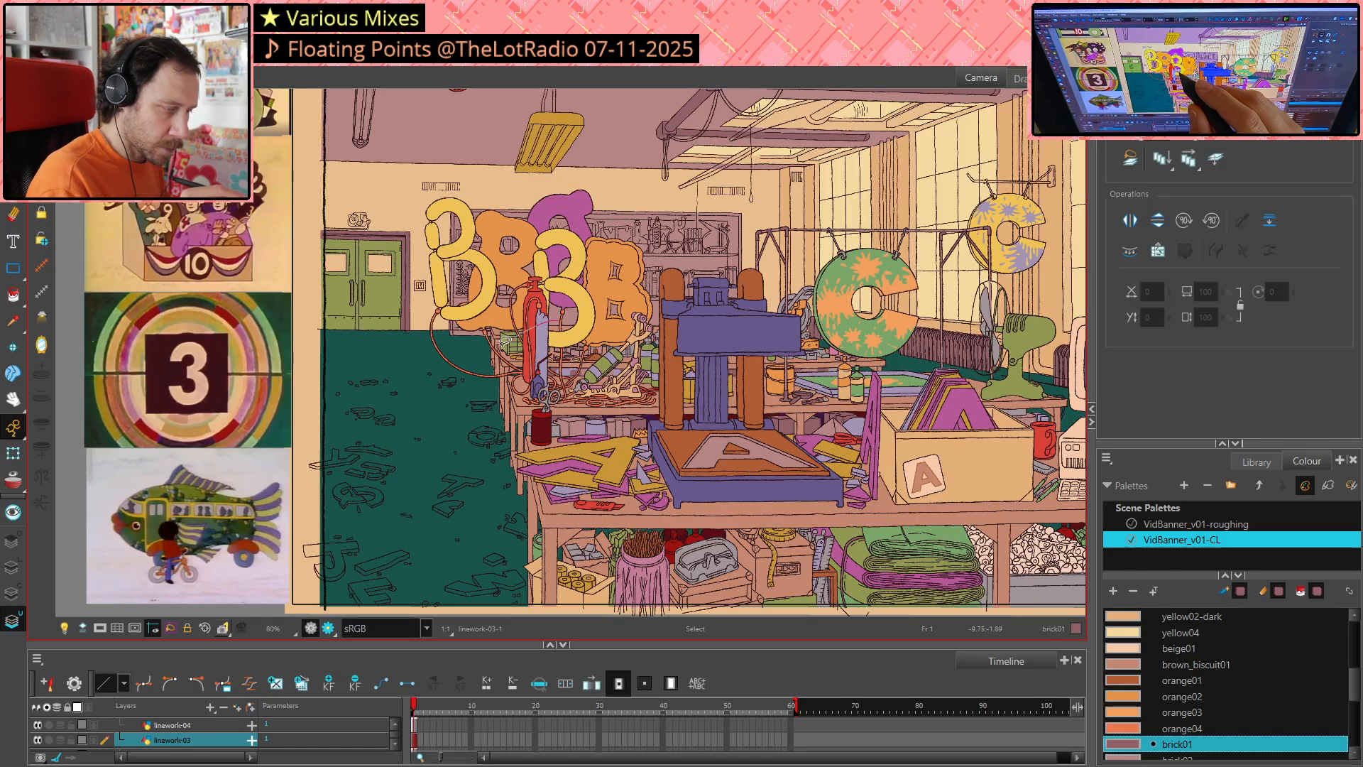
mouse_move(561, 326)
mouse_down()
mouse_move(687, 436)
mouse_move(699, 415)
mouse_up()
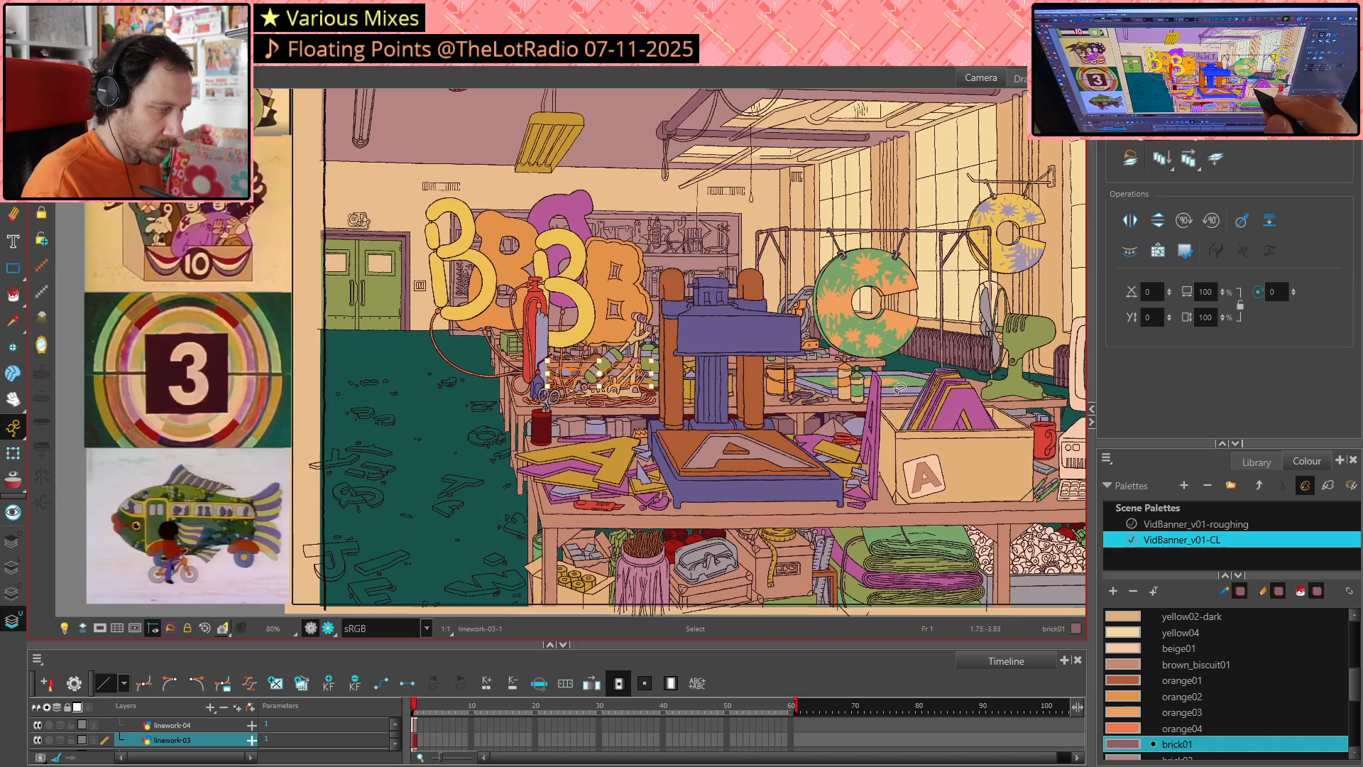
click(884, 431)
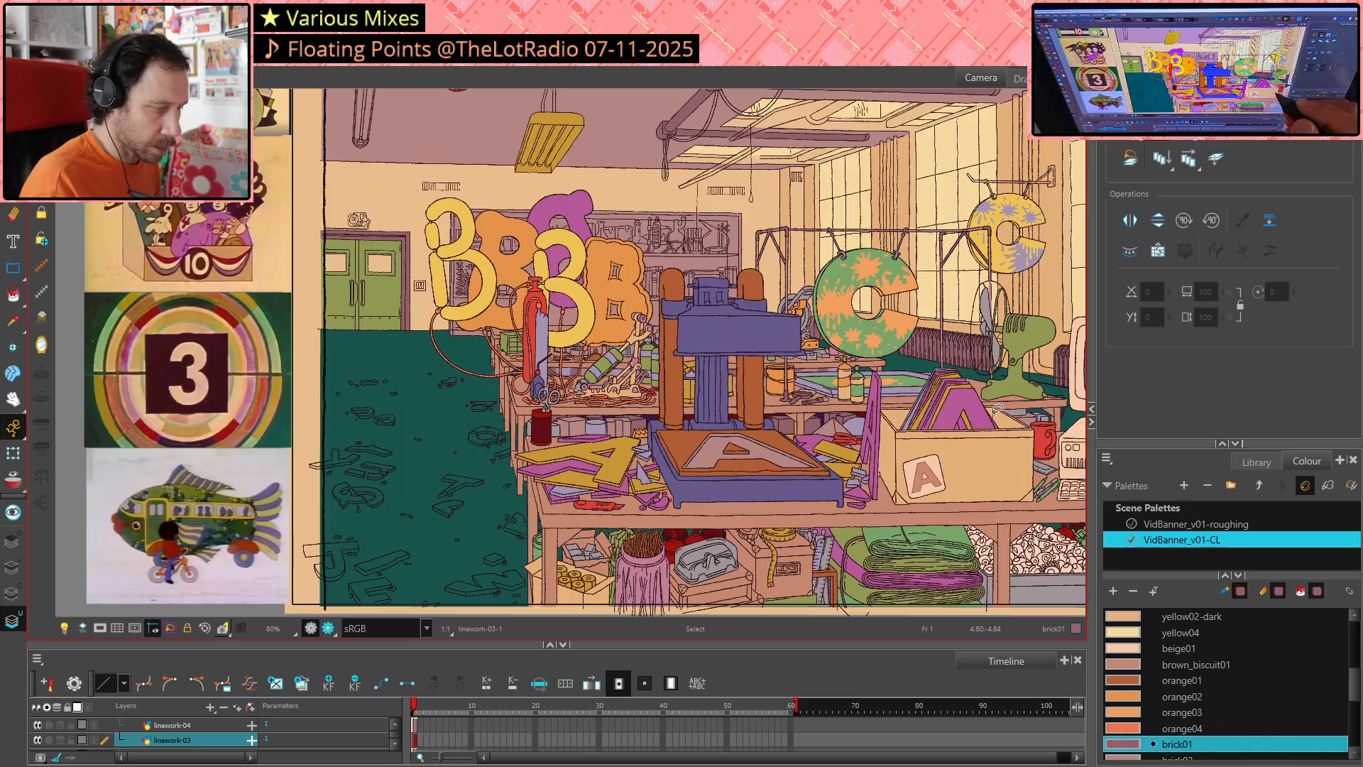
drag(985, 412, 868, 392)
click(529, 344)
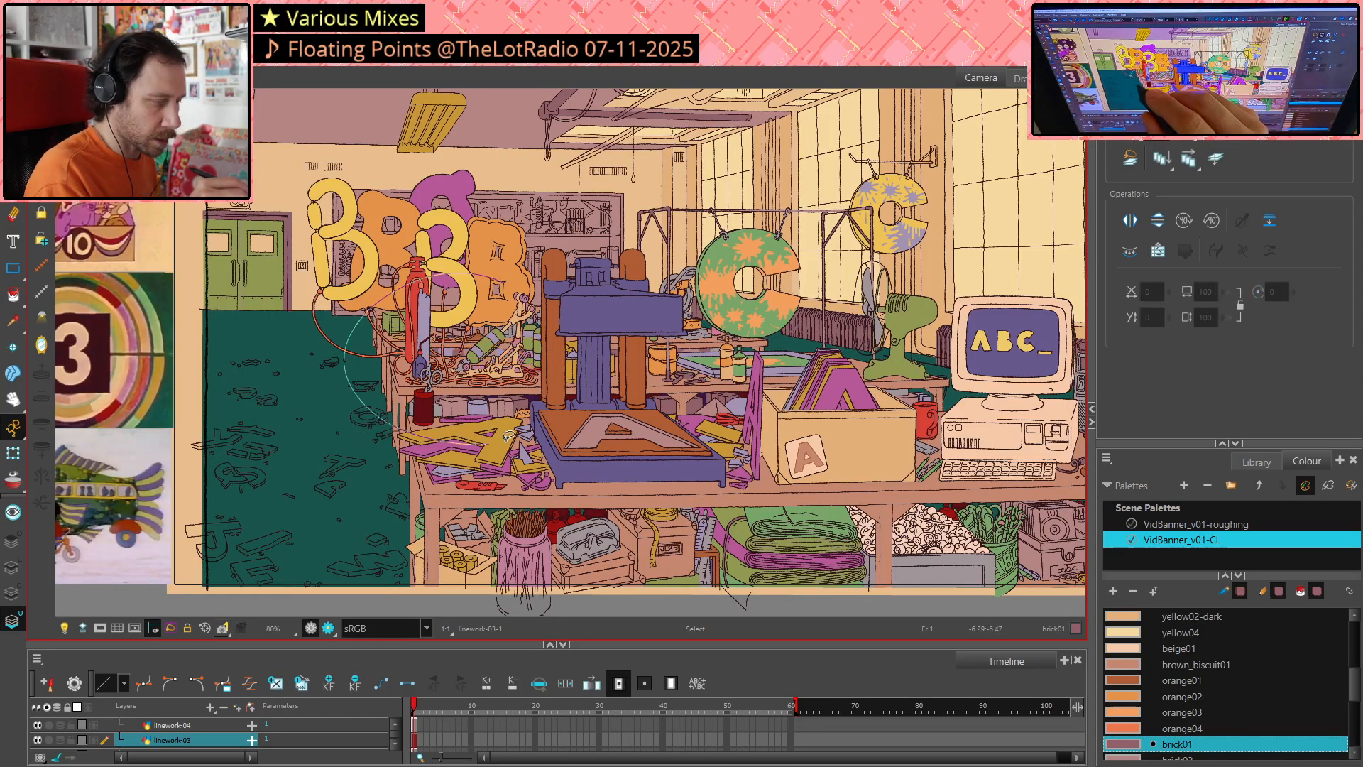
click(318, 517)
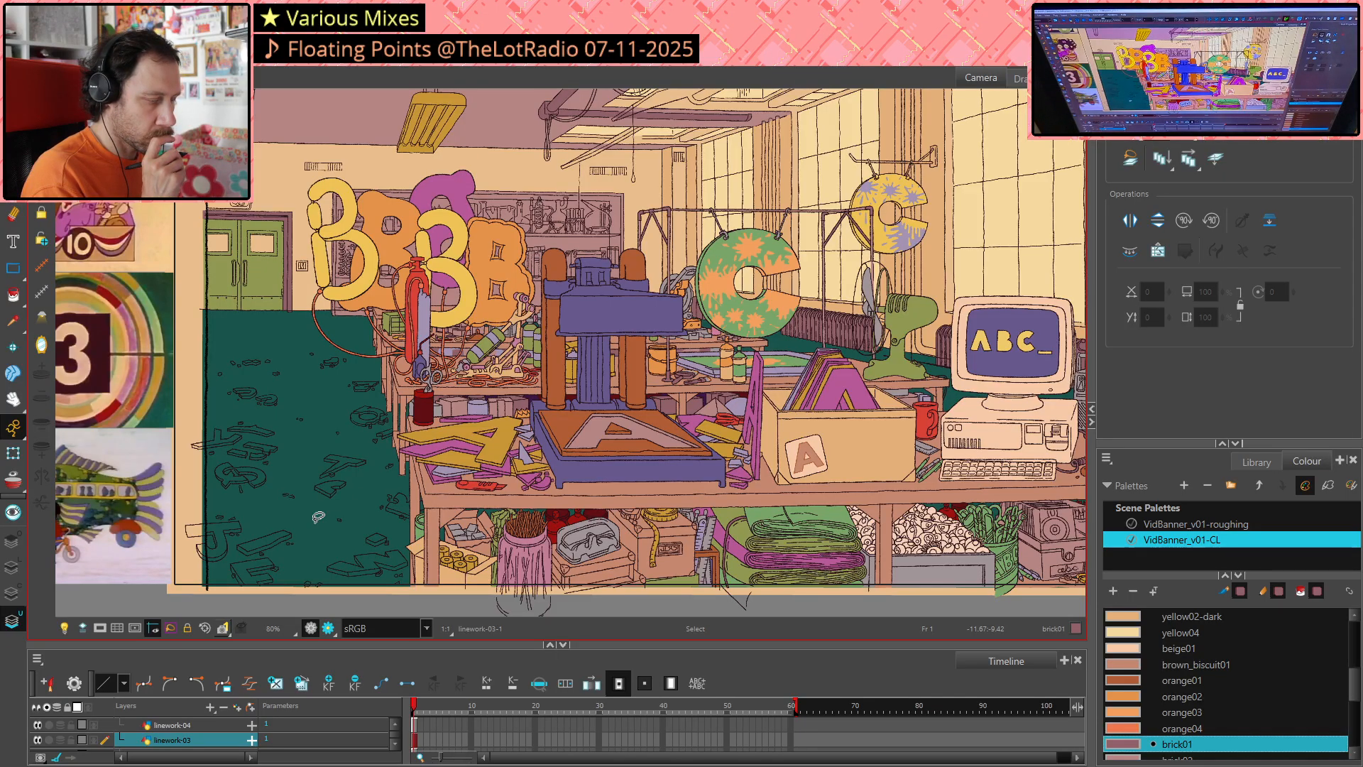
Try filling the gap behind the mechanical arm on the rear workbench with sampled purple01, and undo the fill
scroll(599, 241, up, 5)
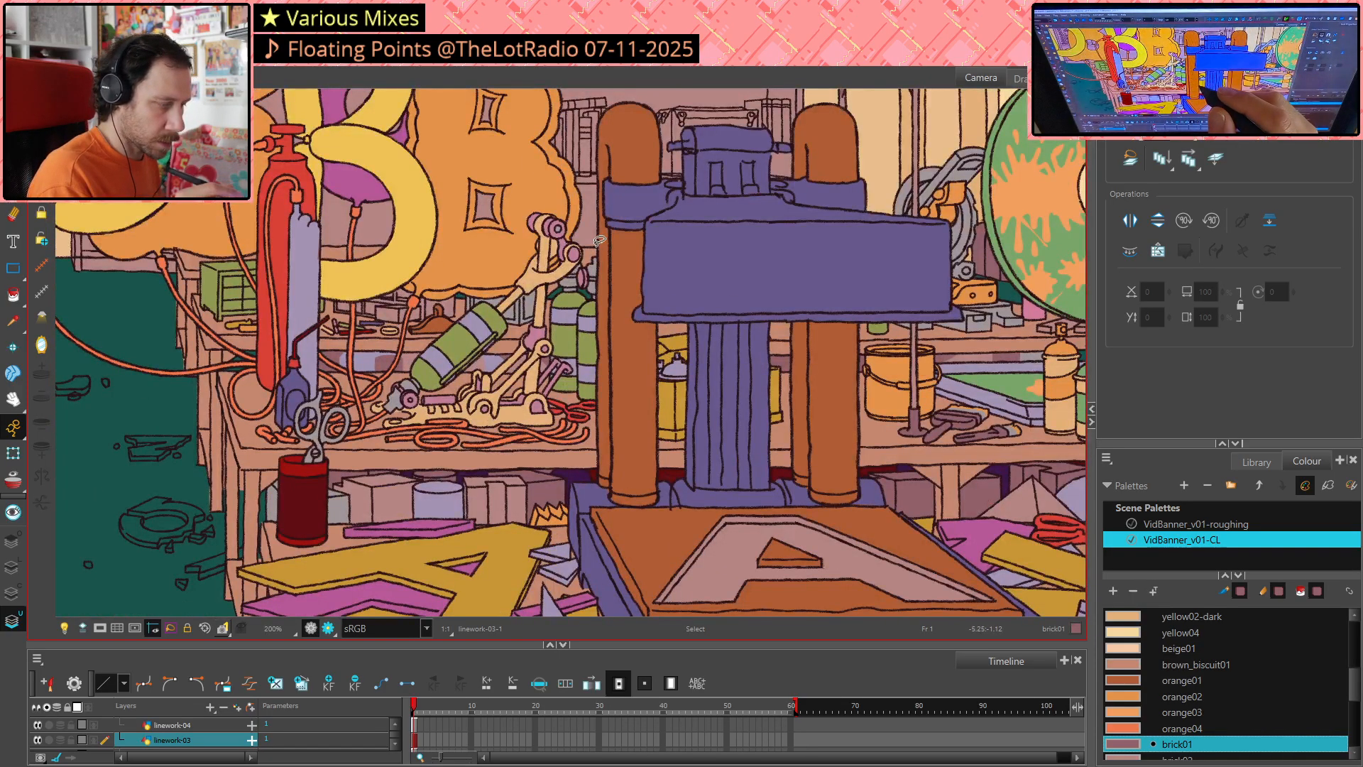
scroll(598, 241, up, 1)
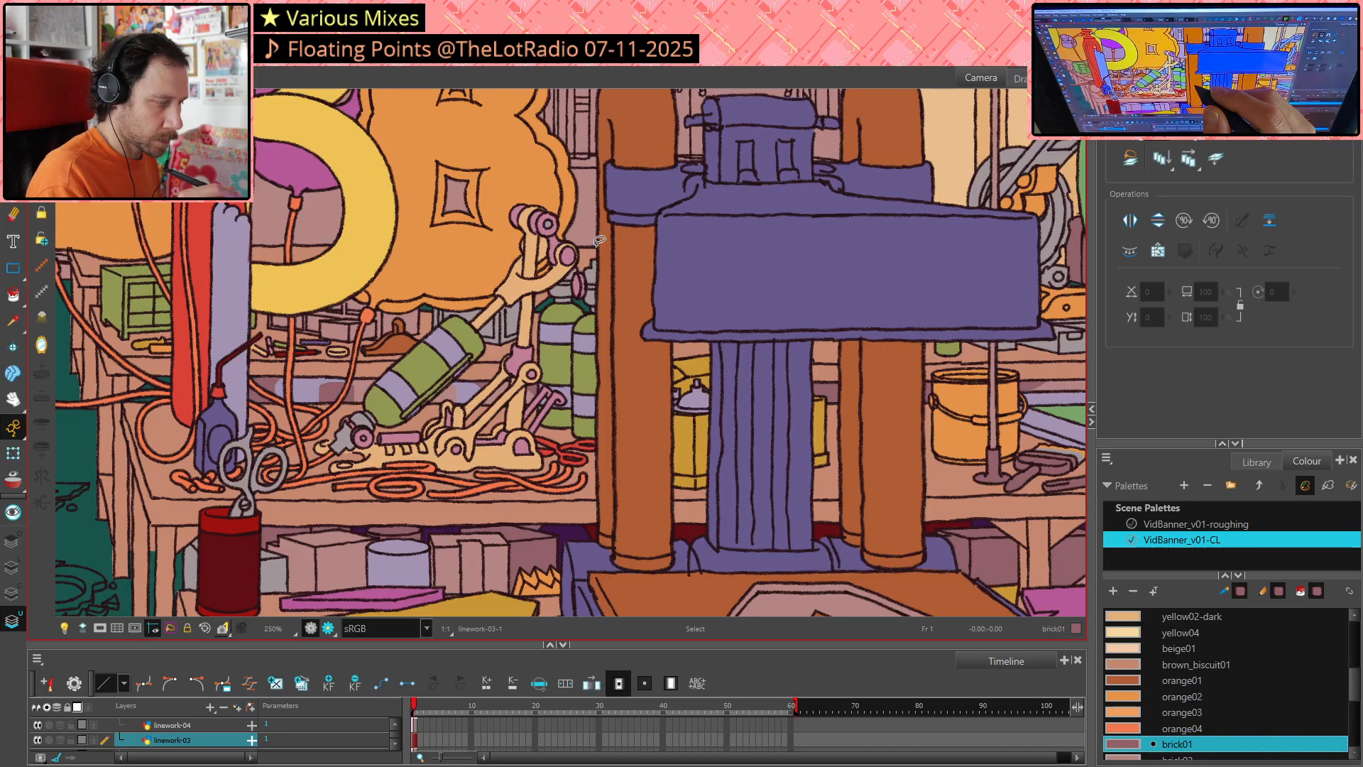
click(463, 395)
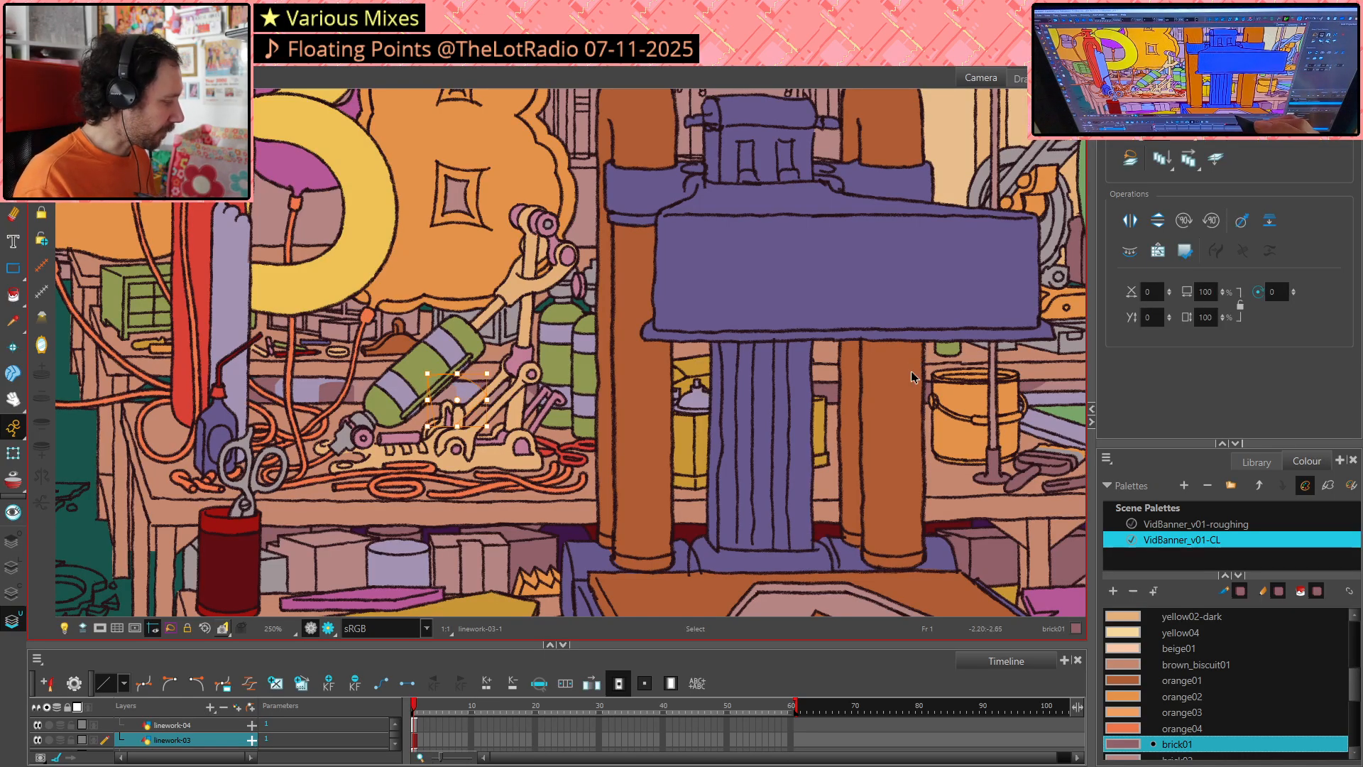
key(alt+d)
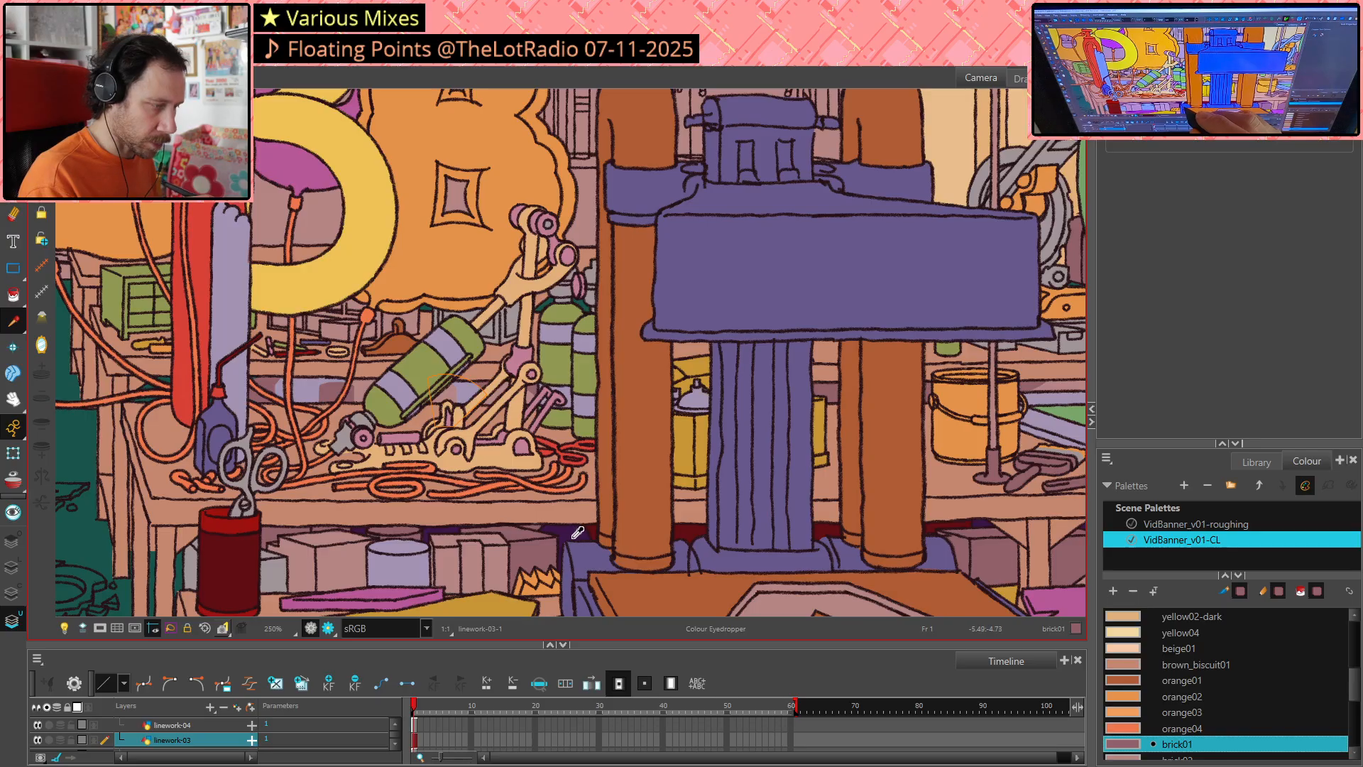
click(548, 403)
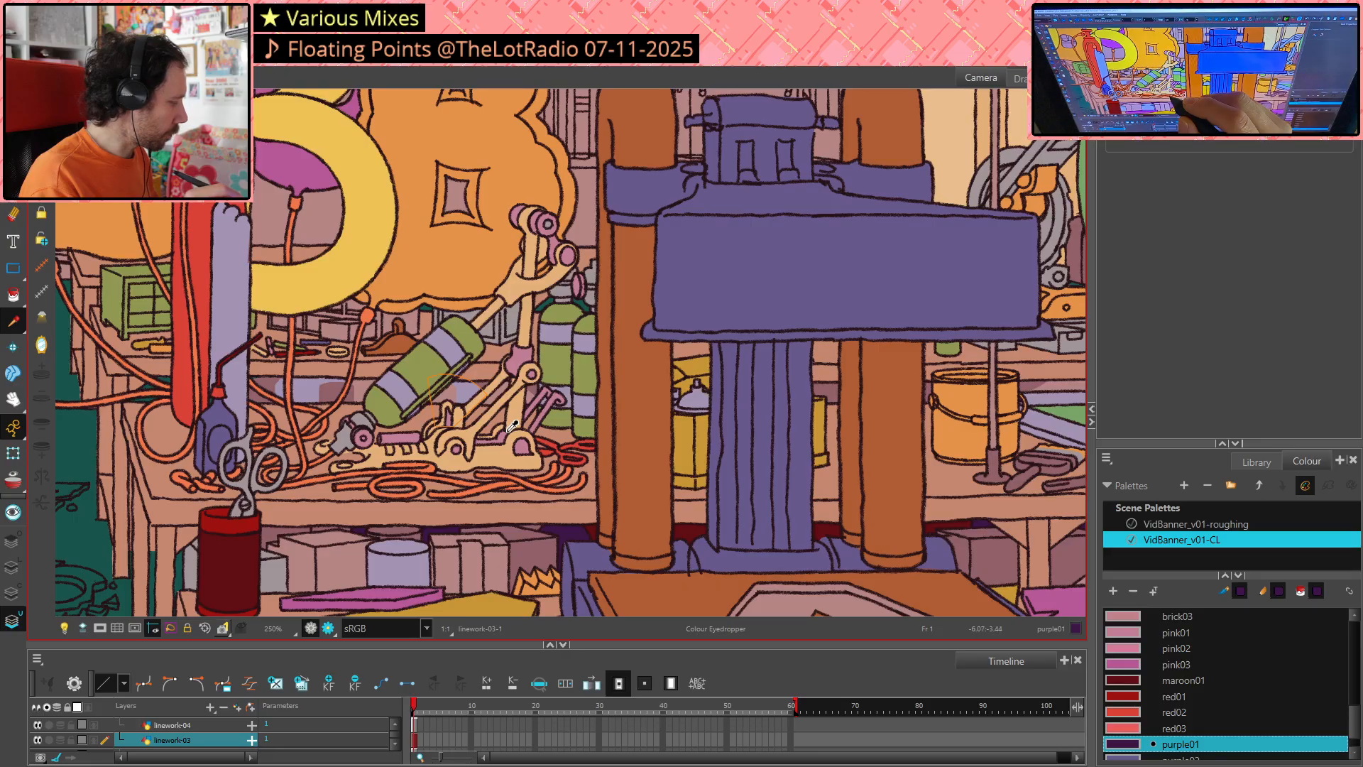
key(alt+i)
click(465, 392)
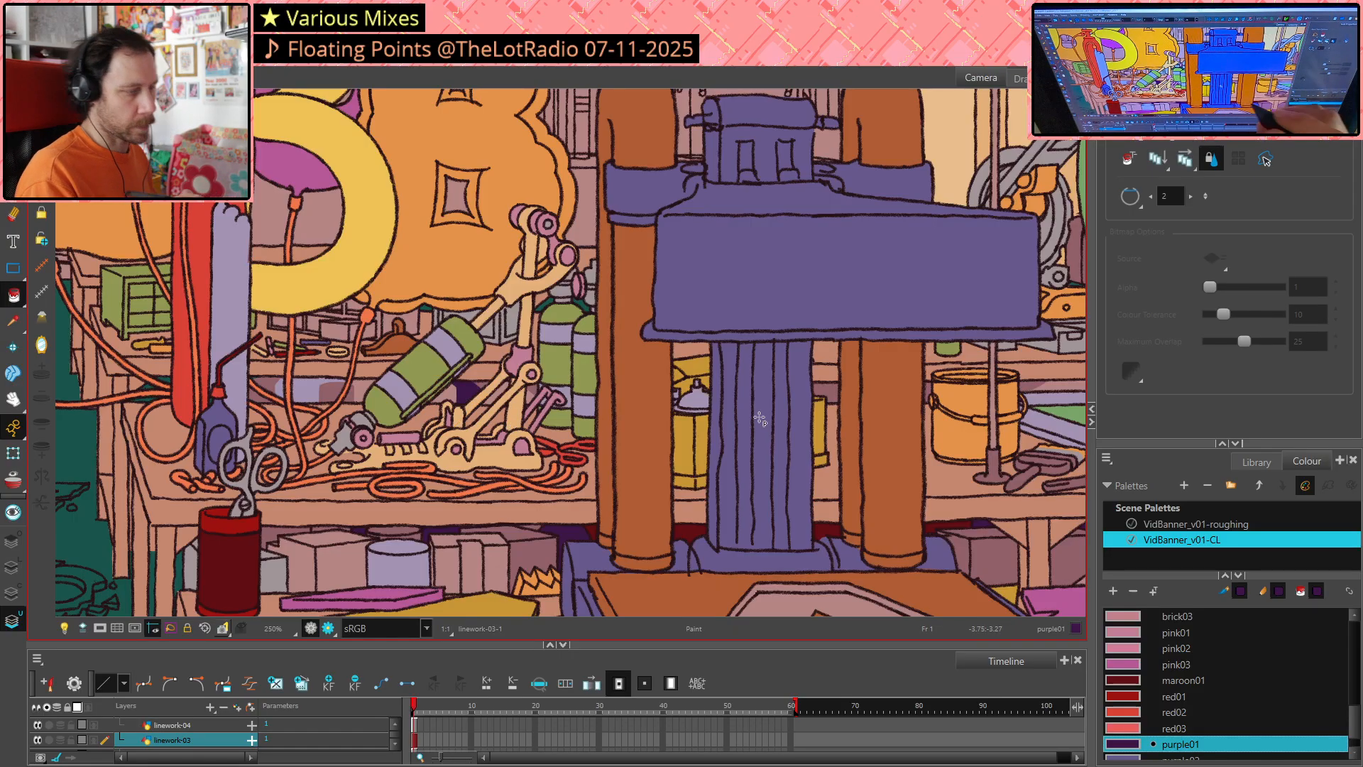
key(ctrl+z)
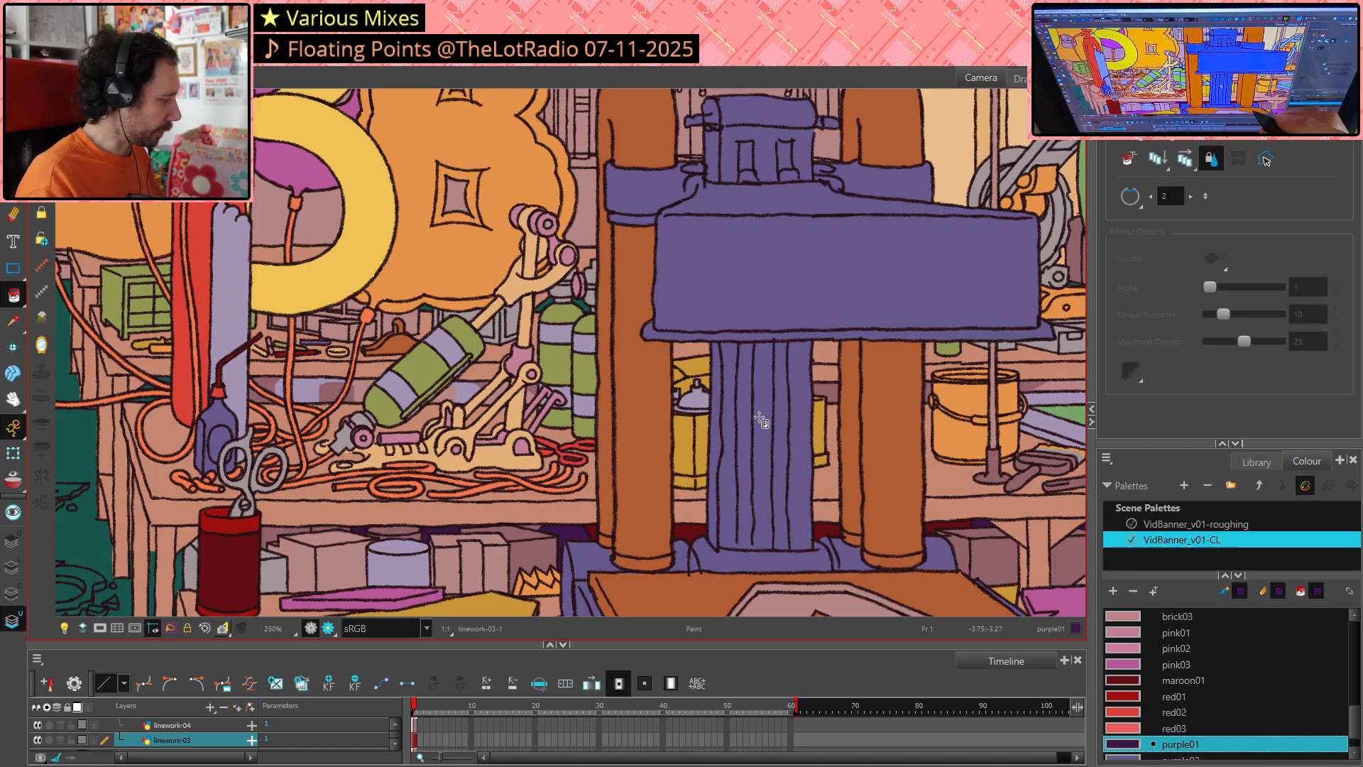
Fill the gap behind the mechanical arm with sampled maroon01, and sample grey01 from the artwork for the Paint tool
key(alt+i)
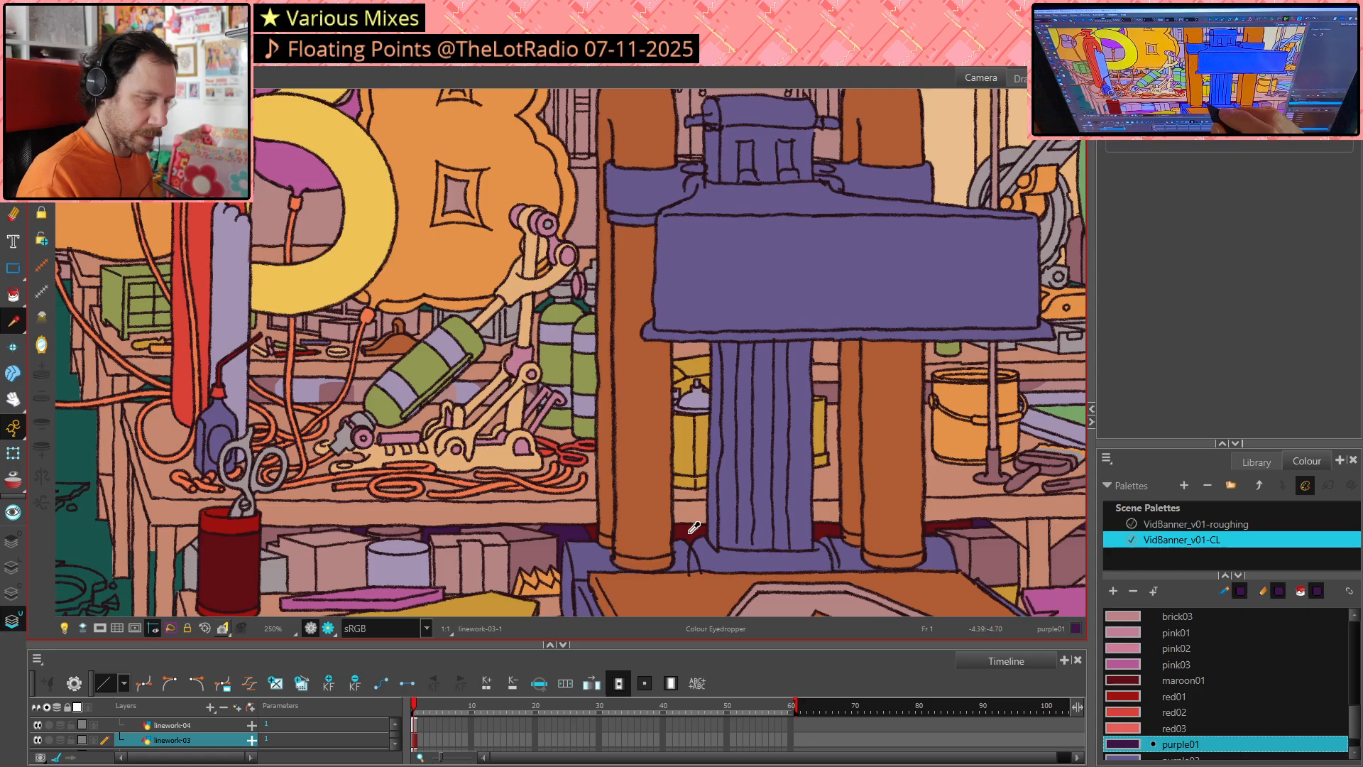
click(693, 529)
key(alt+i)
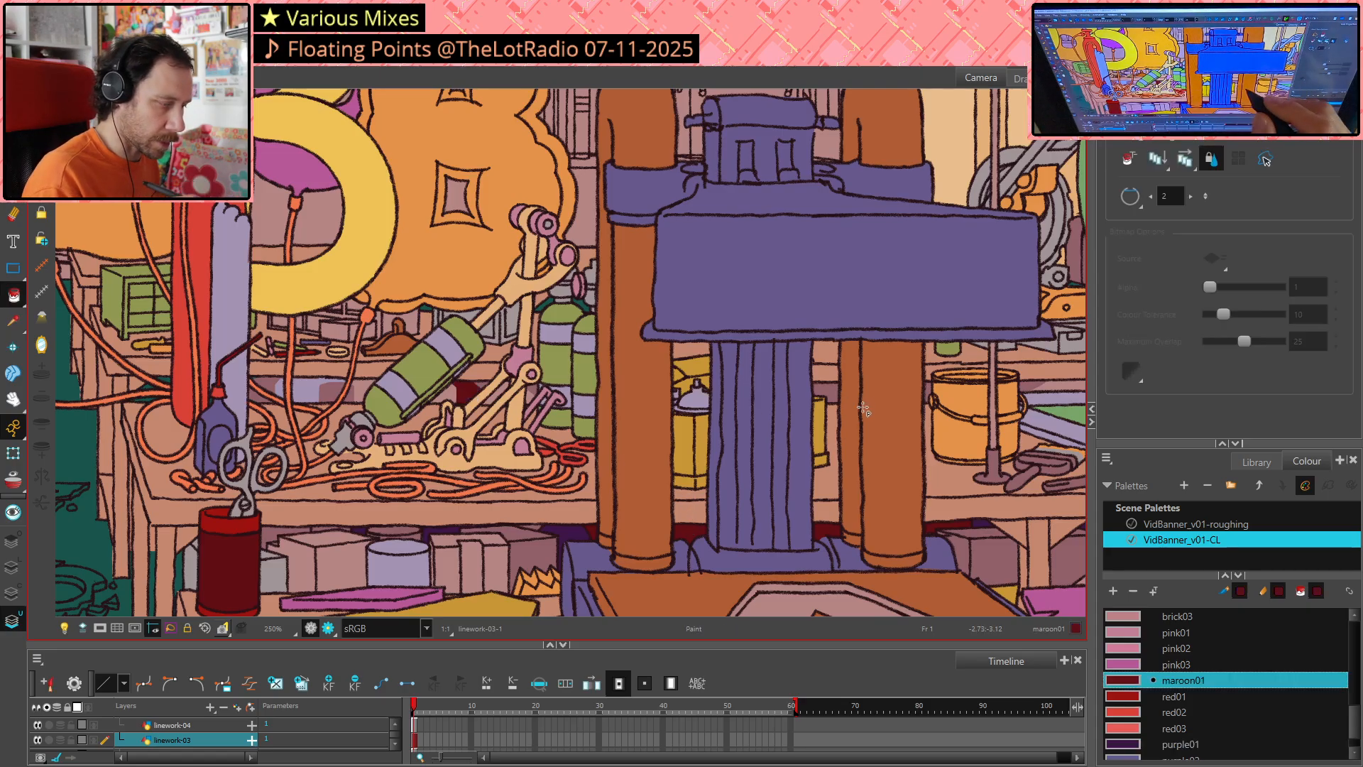
scroll(939, 490, down, 4)
mouse_move(939, 490)
mouse_down()
mouse_move(826, 481)
mouse_move(677, 440)
mouse_up()
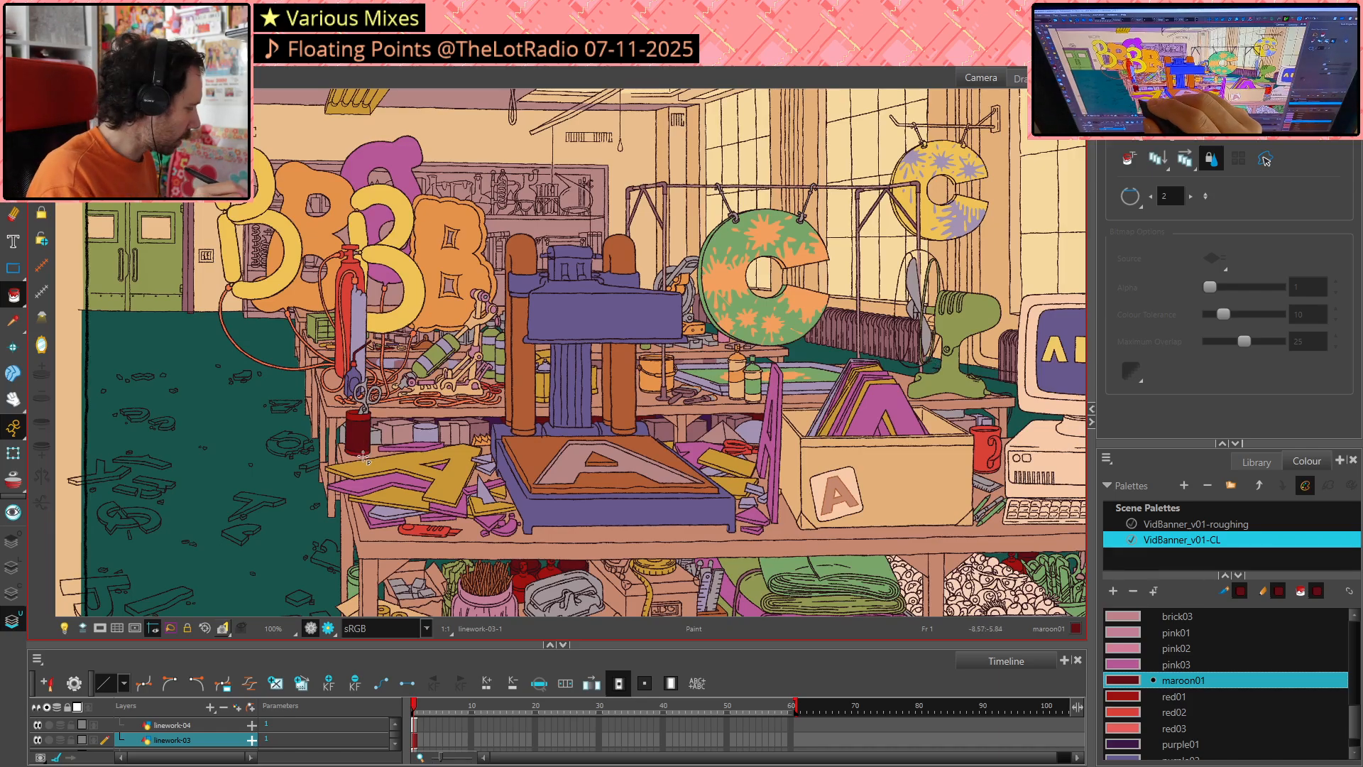
key(alt+d)
click(477, 386)
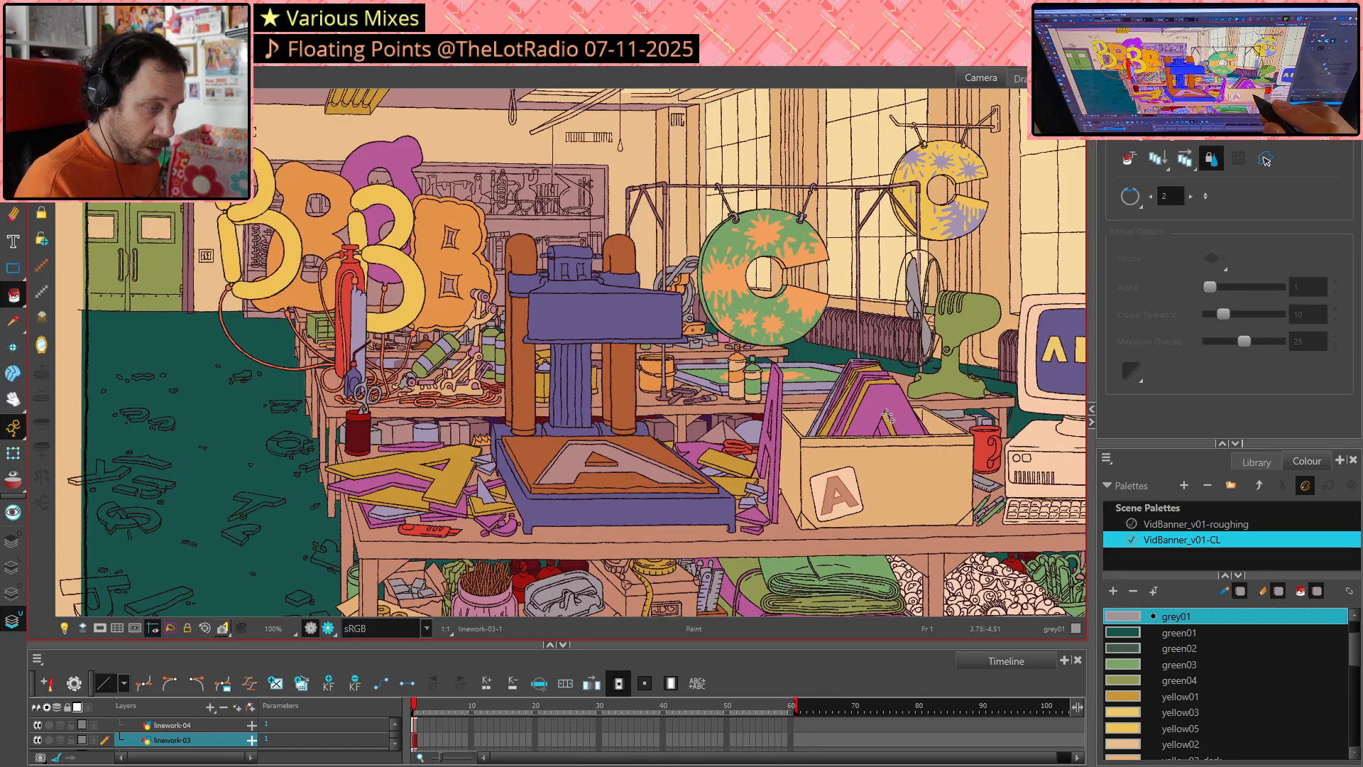
Sample brick01 and brush a box shape under the end of the rear shelf behind the green spray bottle, using Solid Brush 4
scroll(853, 412, up, 5)
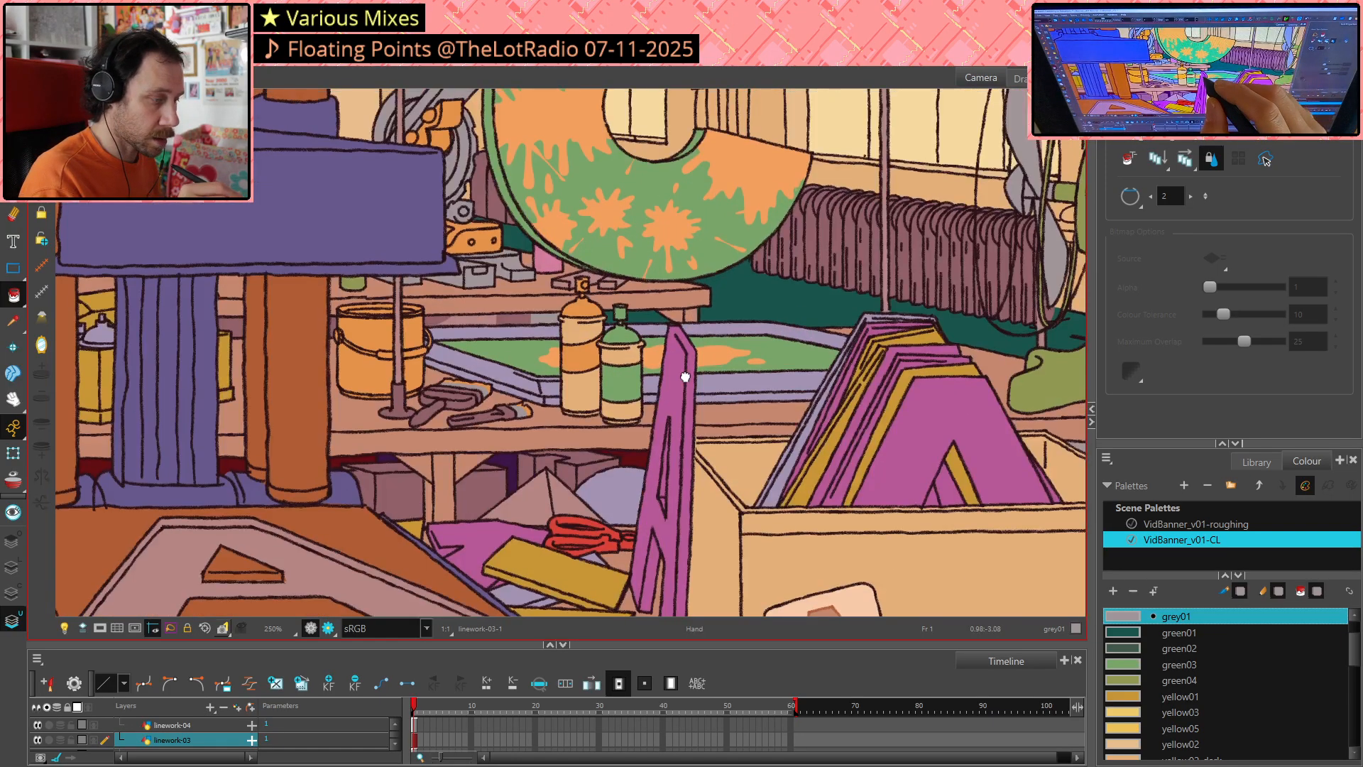
drag(685, 377, 778, 444)
key(alt+d)
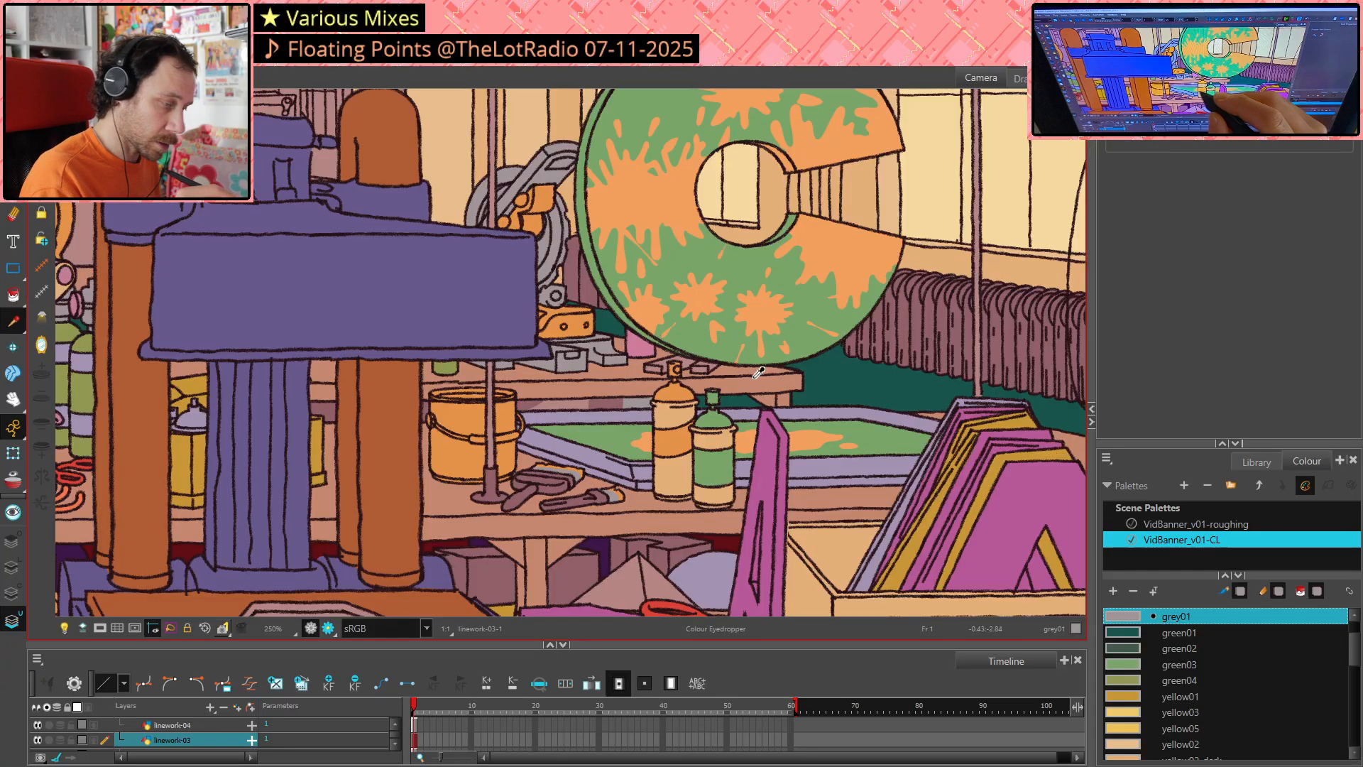
click(817, 403)
key(alt+b)
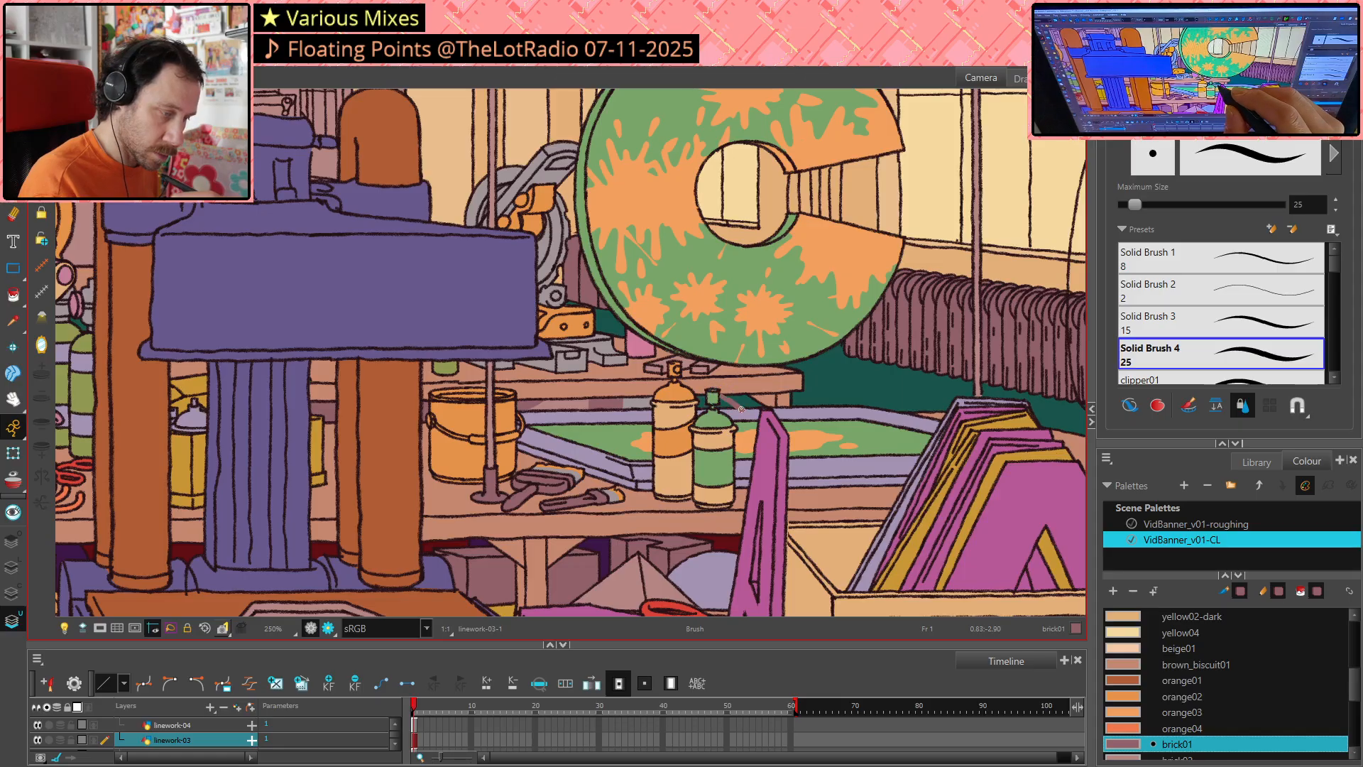
mouse_move(741, 409)
mouse_down()
mouse_move(715, 416)
mouse_move(689, 403)
mouse_move(720, 408)
mouse_up()
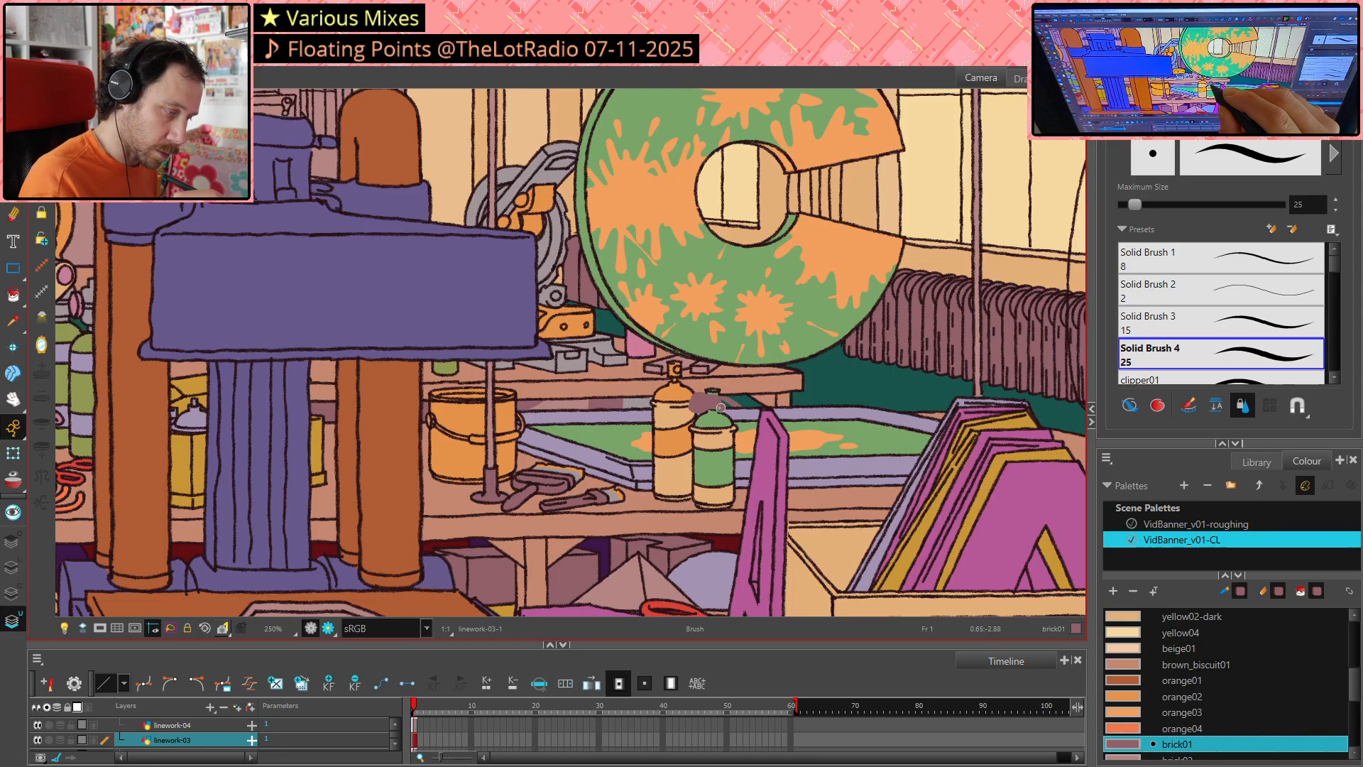
scroll(936, 439, down, 4)
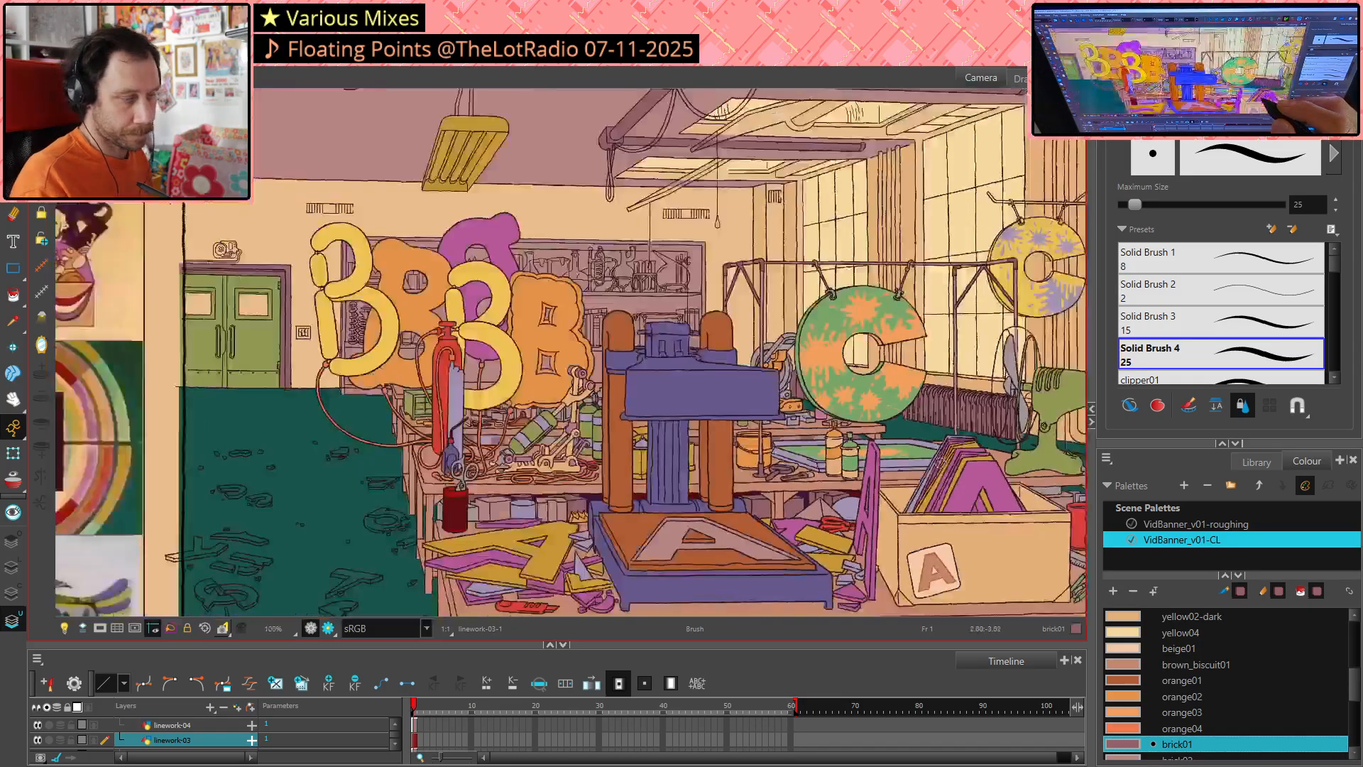
scroll(880, 434, up, 5)
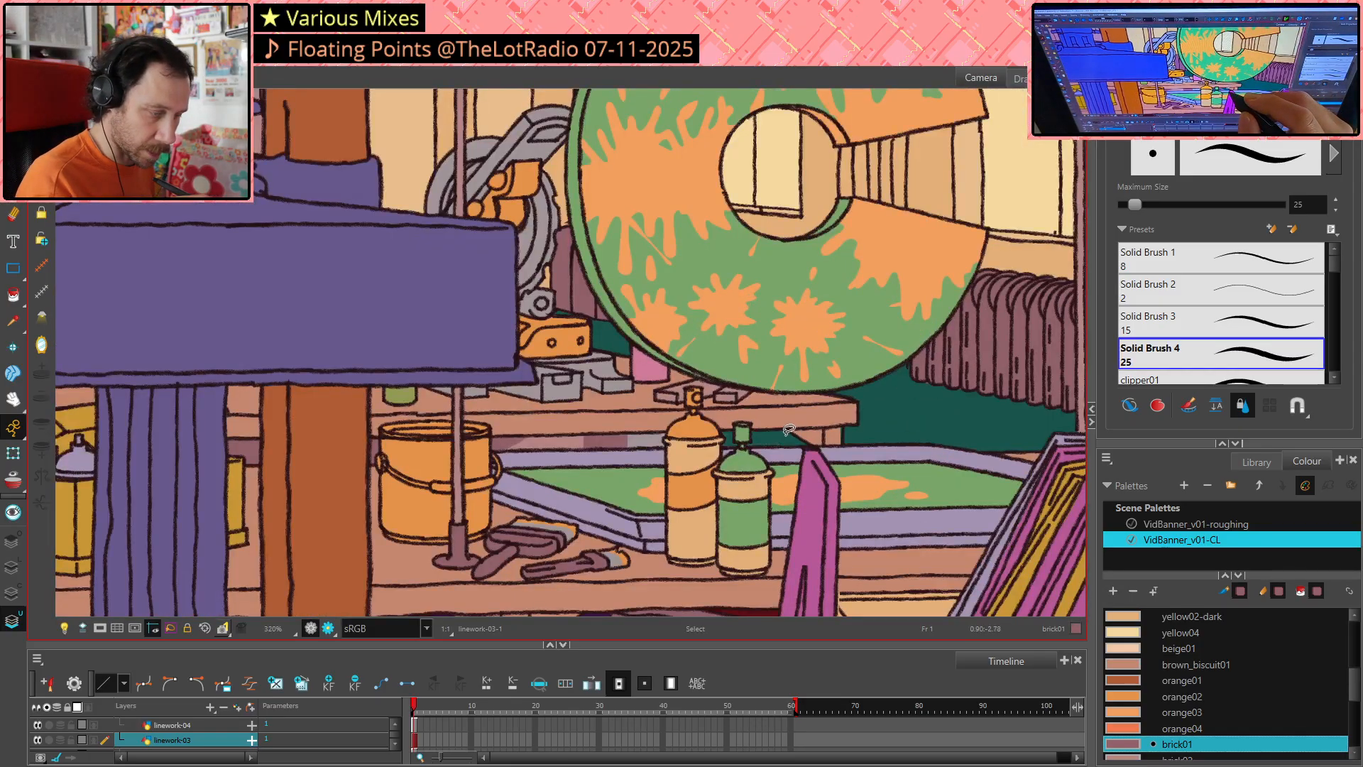
drag(766, 437, 724, 449)
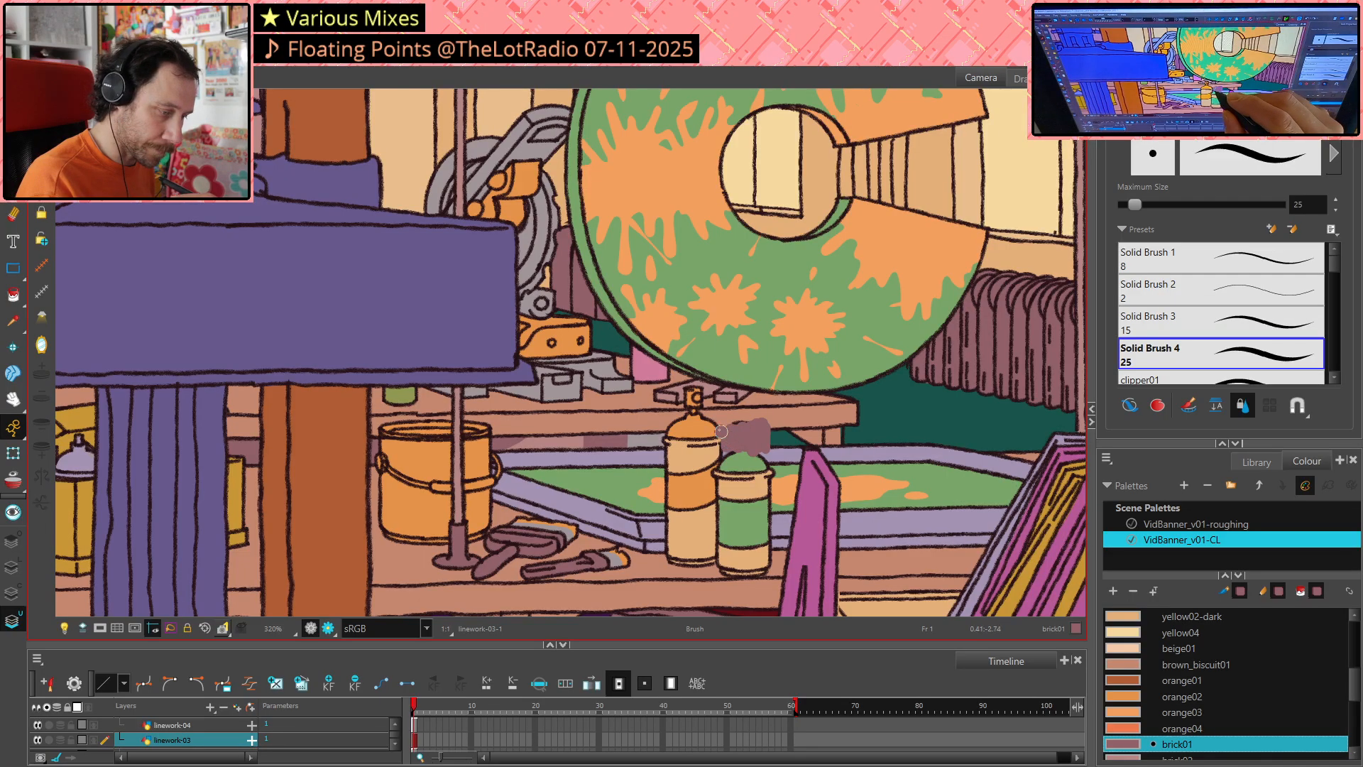
Erase excess brick colour beside the green spray bottle's nozzle with the Medium Eraser at size 16
scroll(980, 516, down, 6)
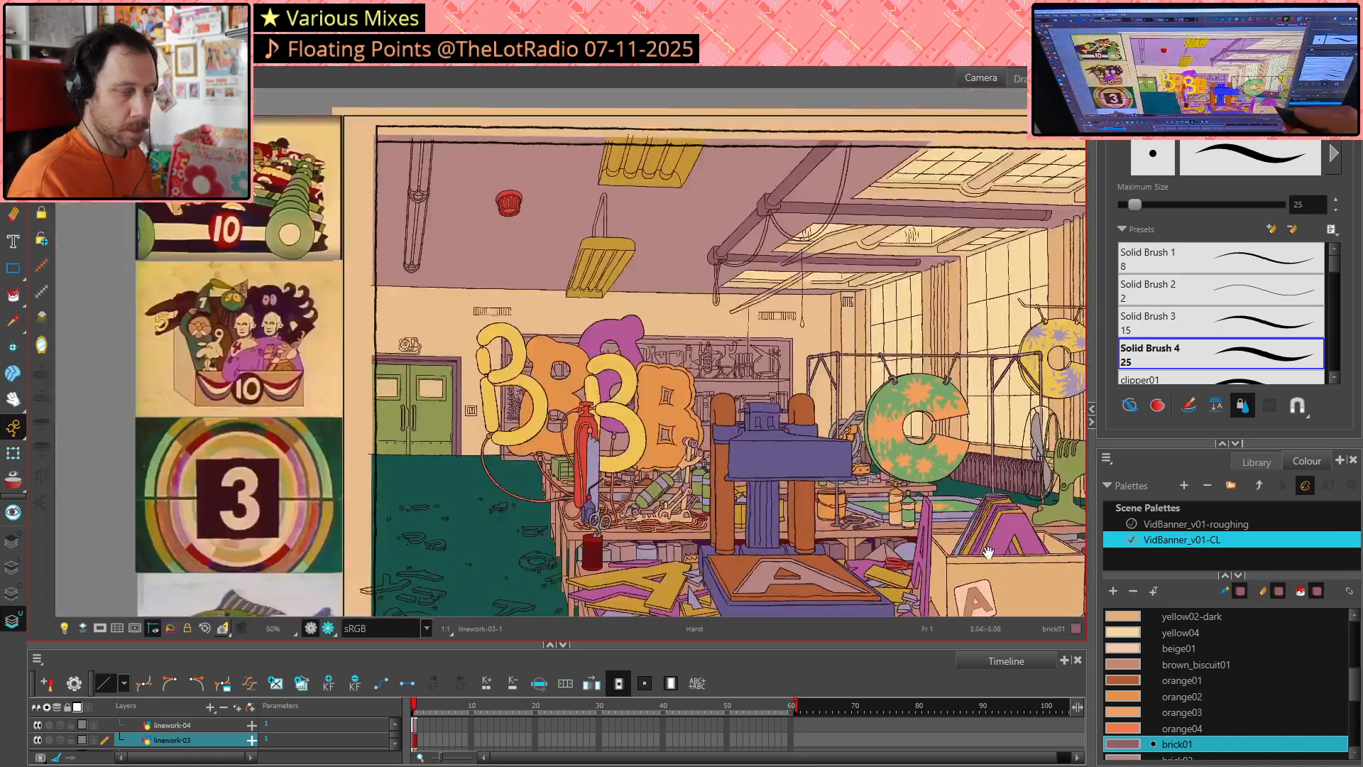
scroll(980, 547, up, 3)
scroll(980, 547, up, 3)
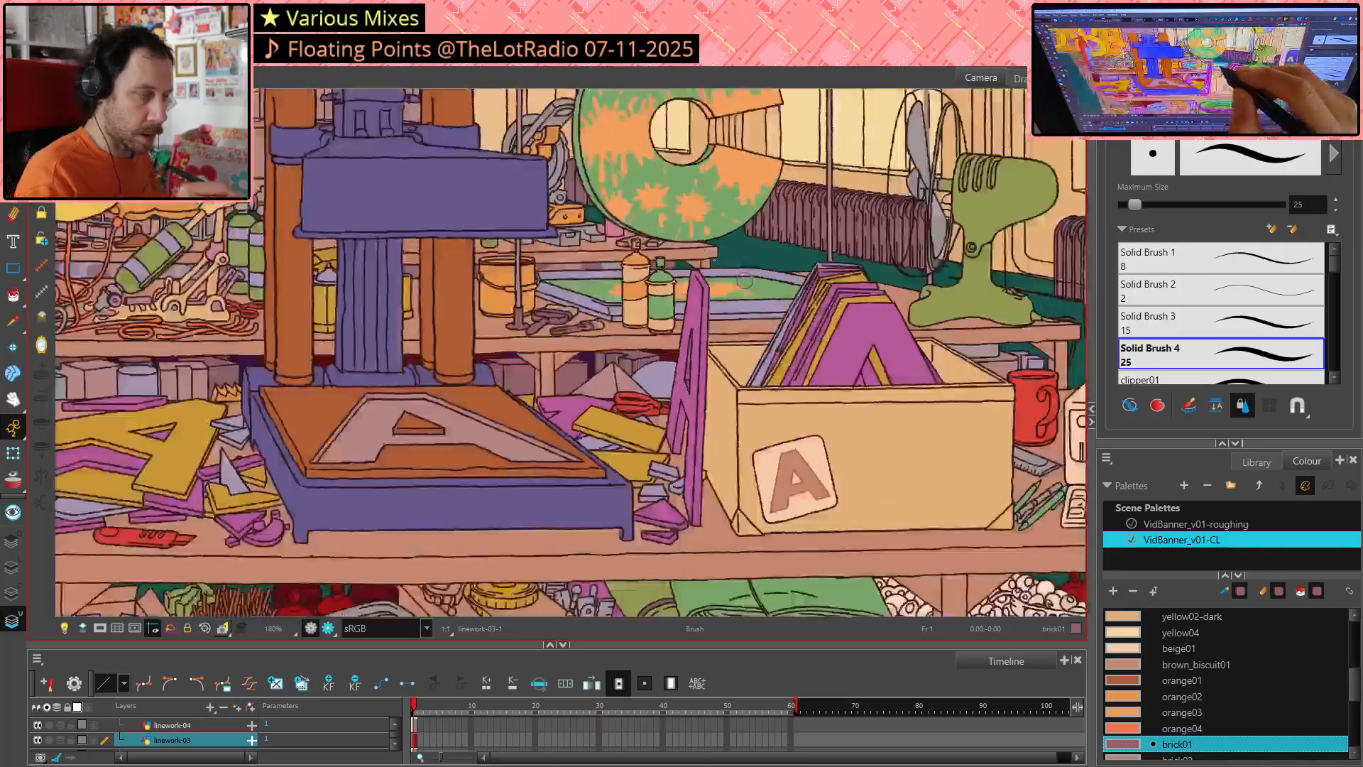
key(alt+e)
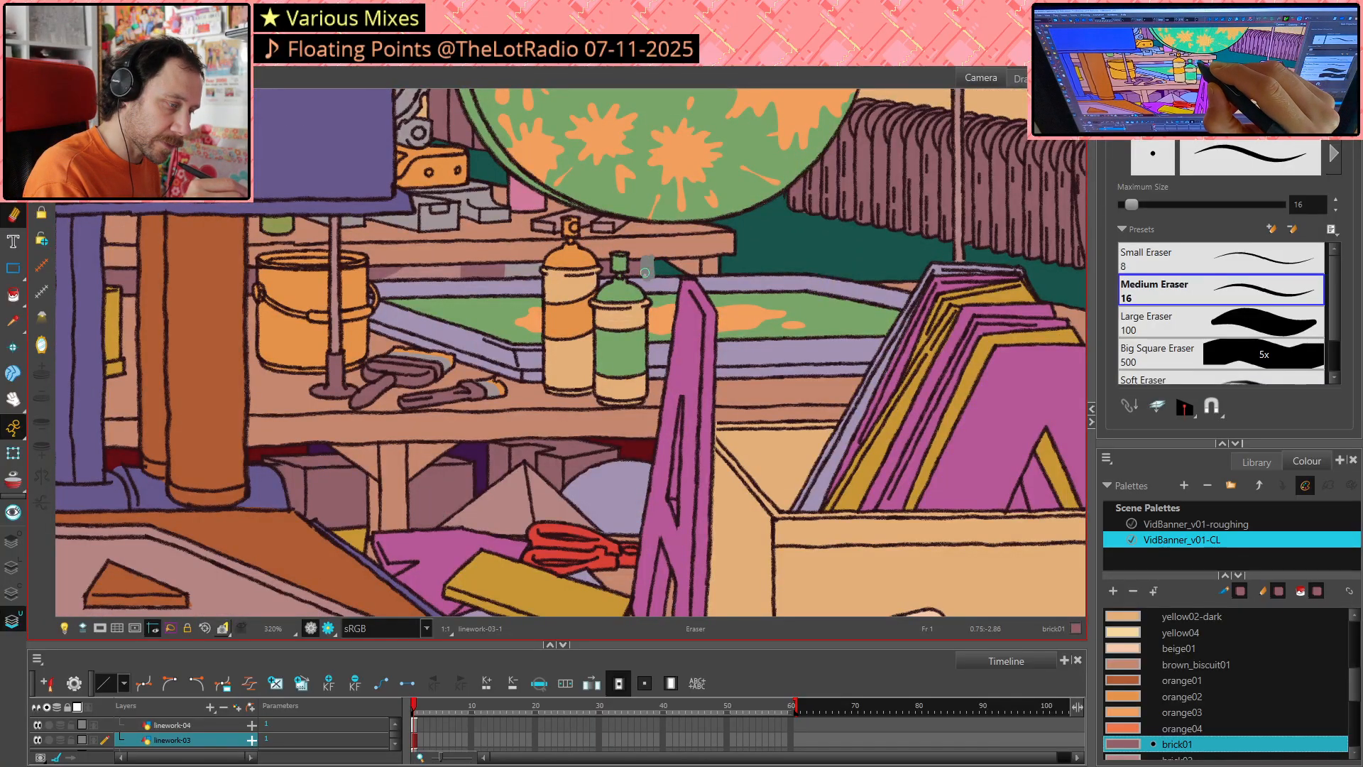
scroll(901, 426, down, 6)
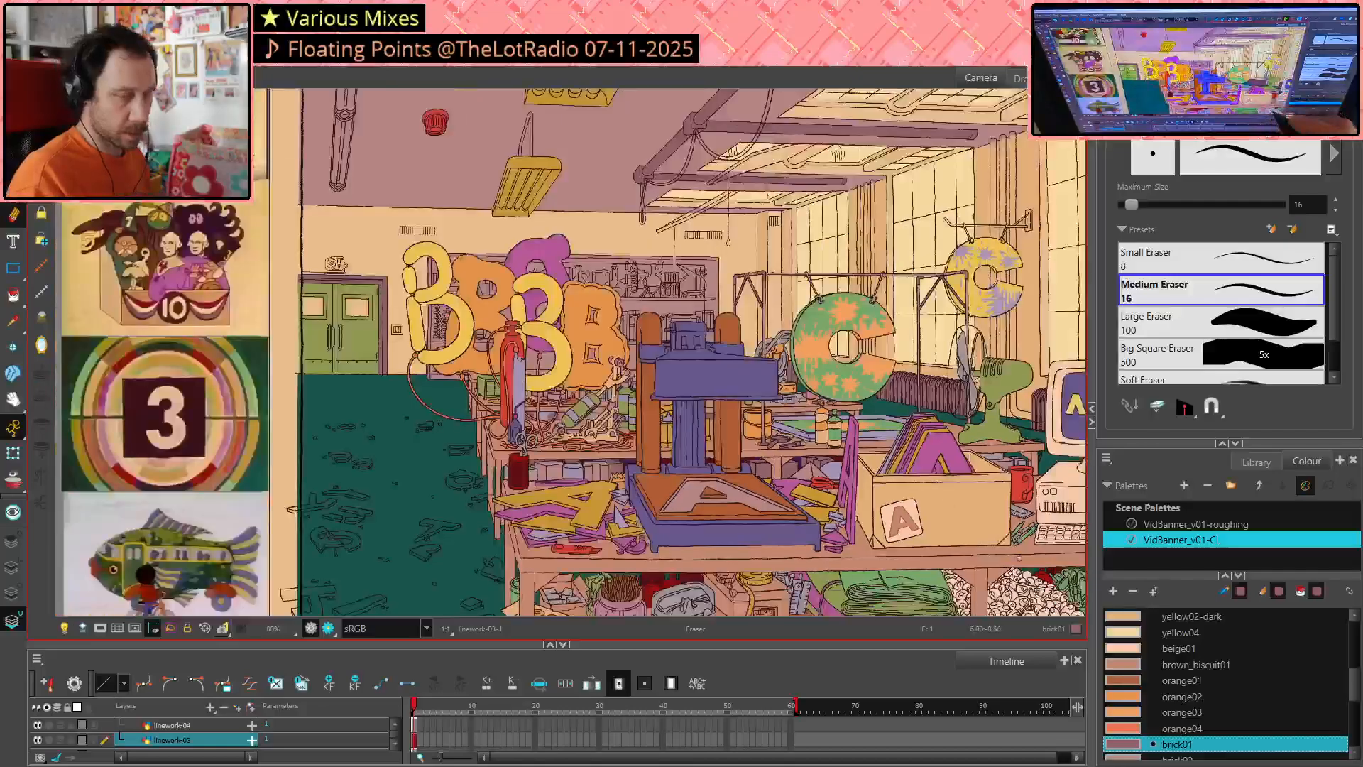
Erase the brick-coloured box shape next to the grey one under the rear shelf, between the orange bucket and the bottles
scroll(864, 483, up, 2)
scroll(666, 326, up, 2)
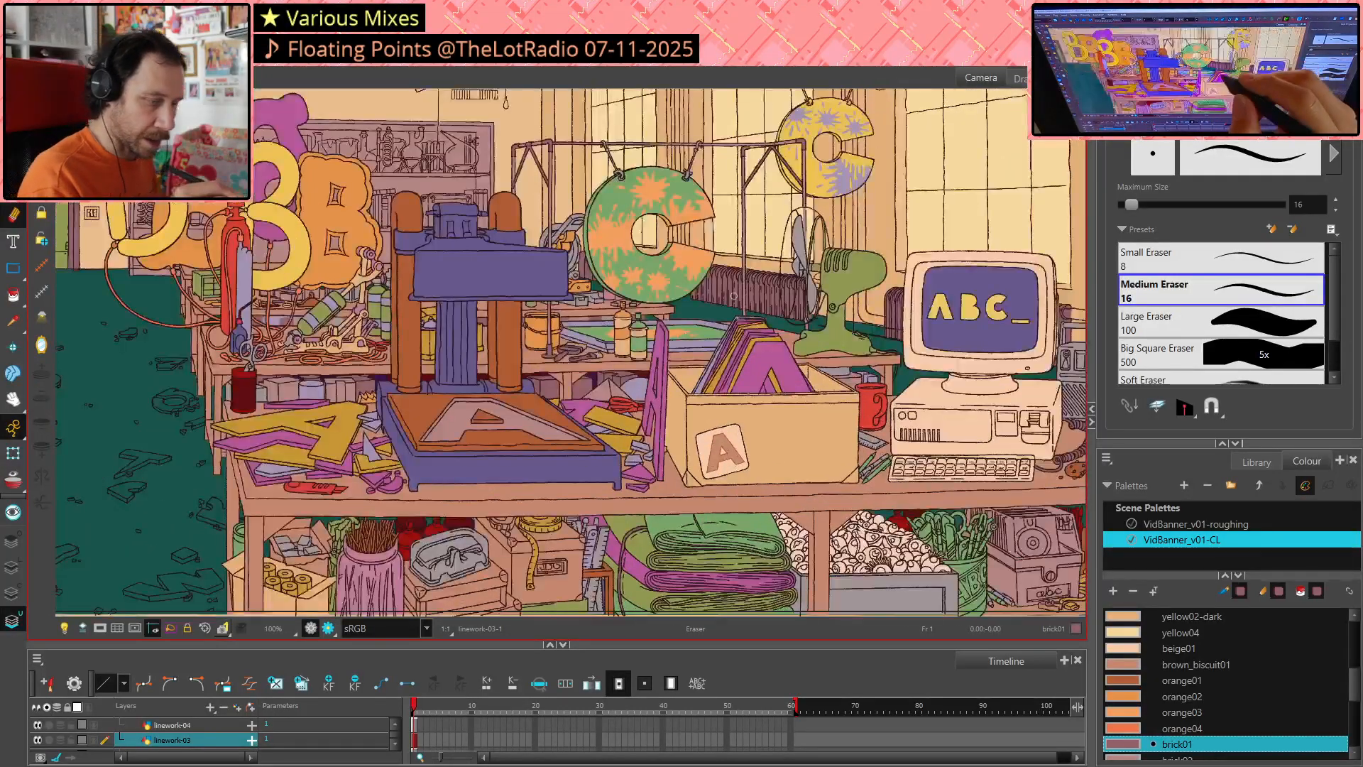
scroll(665, 326, up, 2)
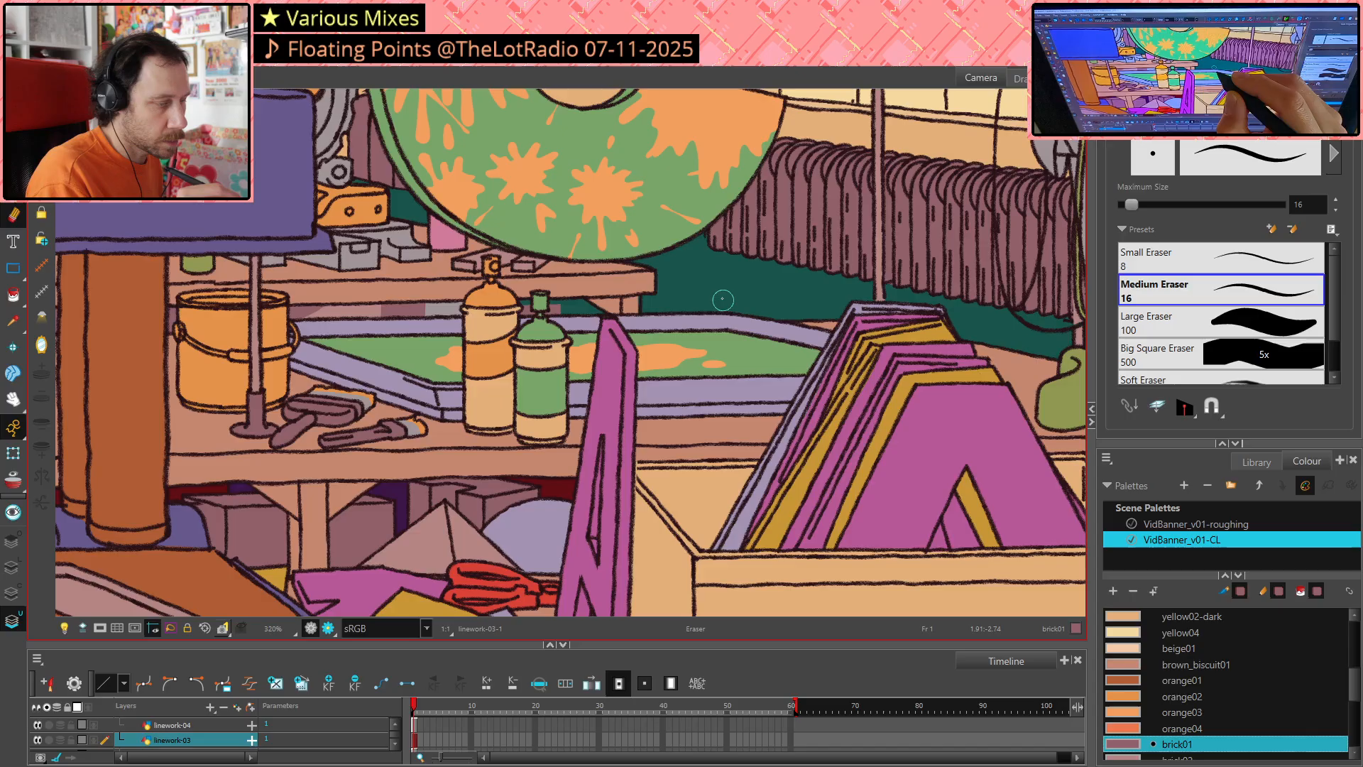
key(alt+s)
key(alt+e)
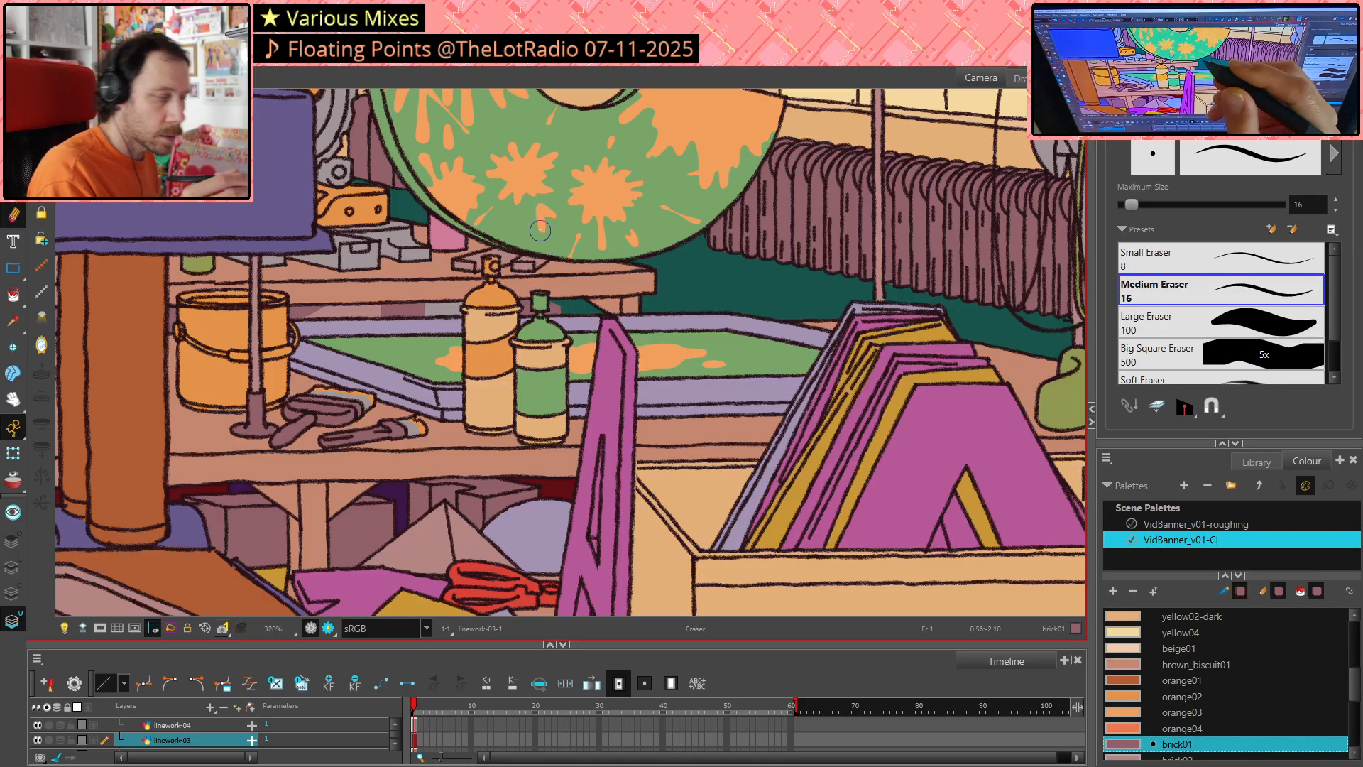
scroll(816, 298, down, 6)
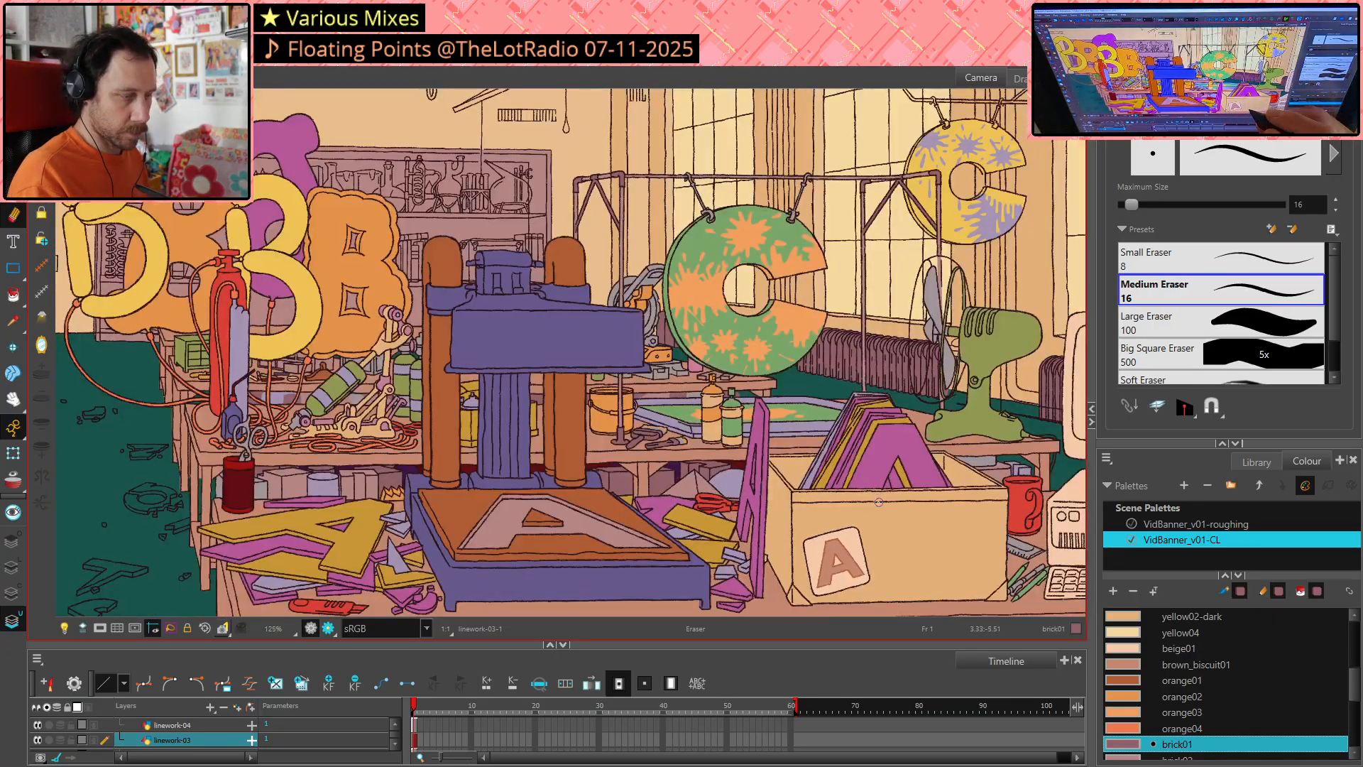
scroll(677, 404, up, 3)
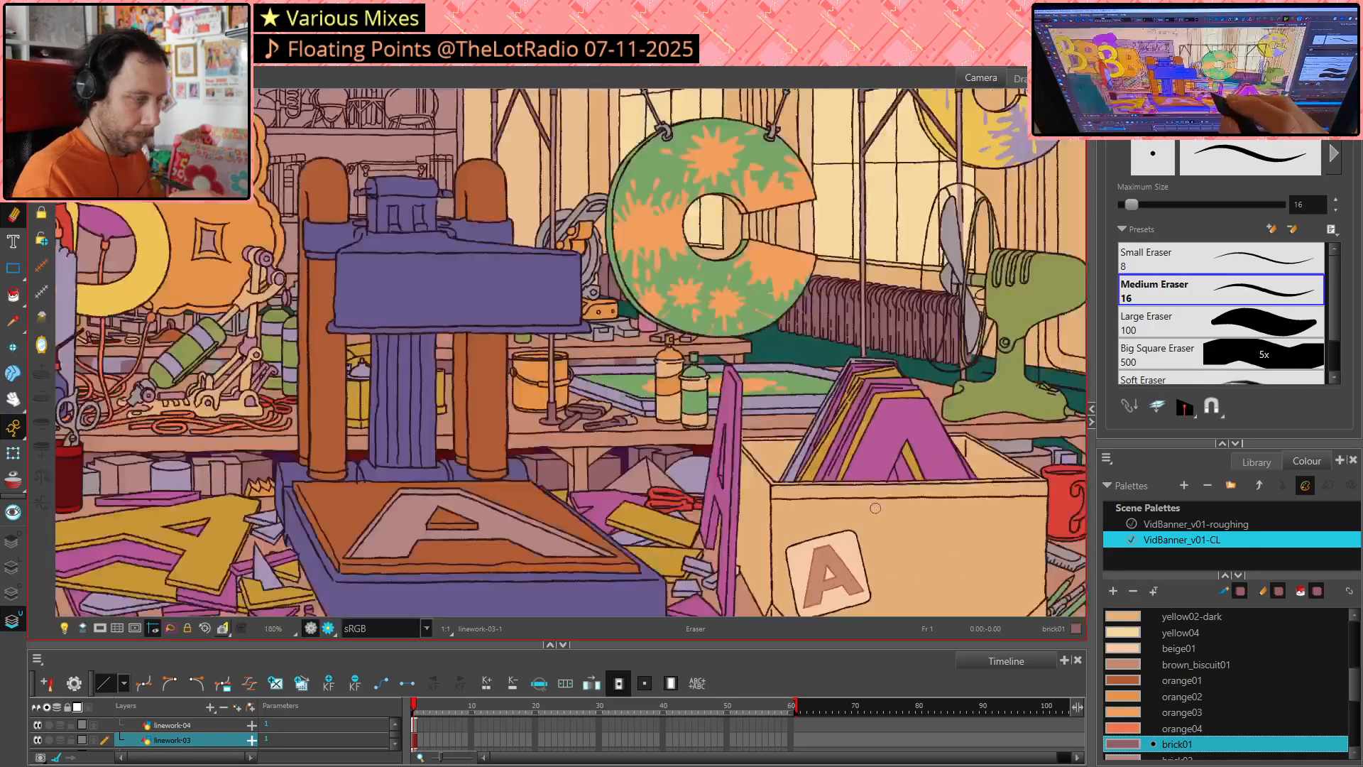
scroll(677, 404, up, 3)
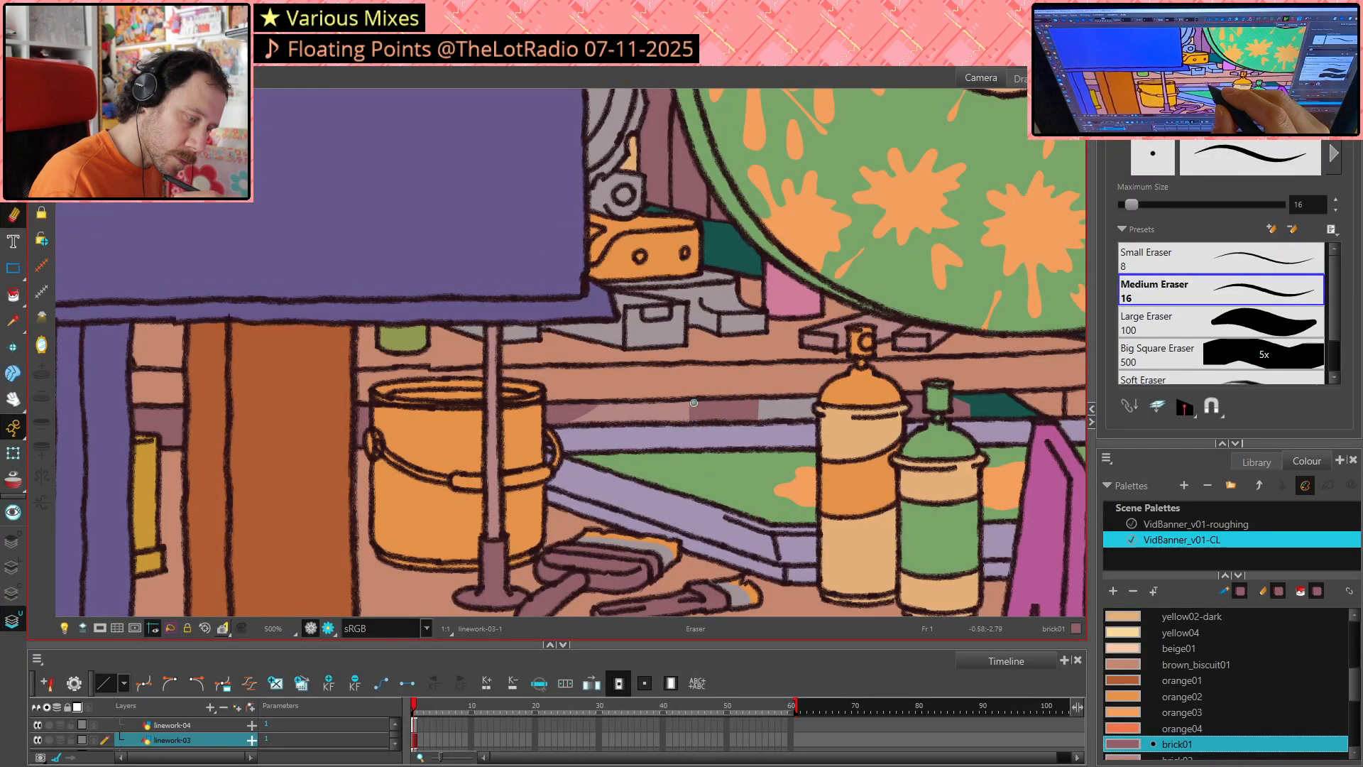
drag(694, 403, 760, 401)
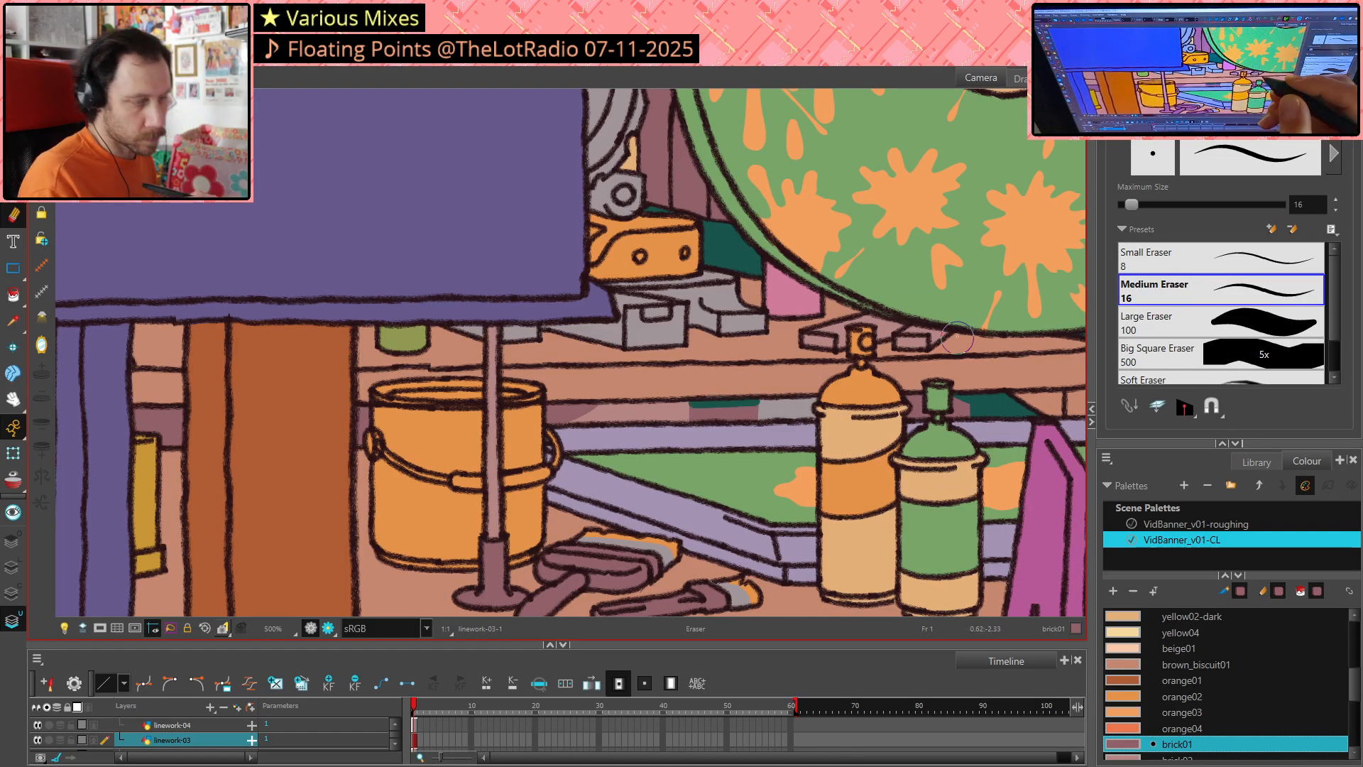
scroll(994, 433, down, 10)
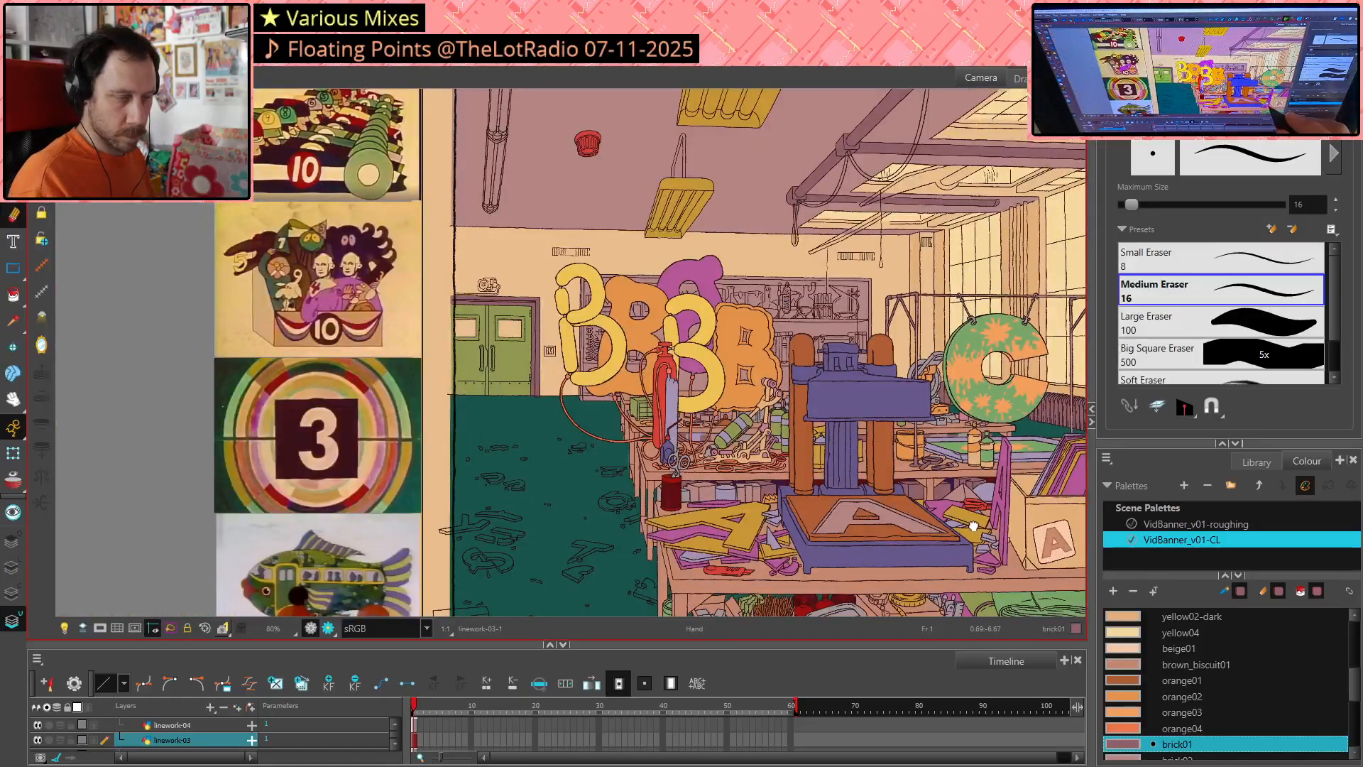
scroll(1026, 426, right, 5)
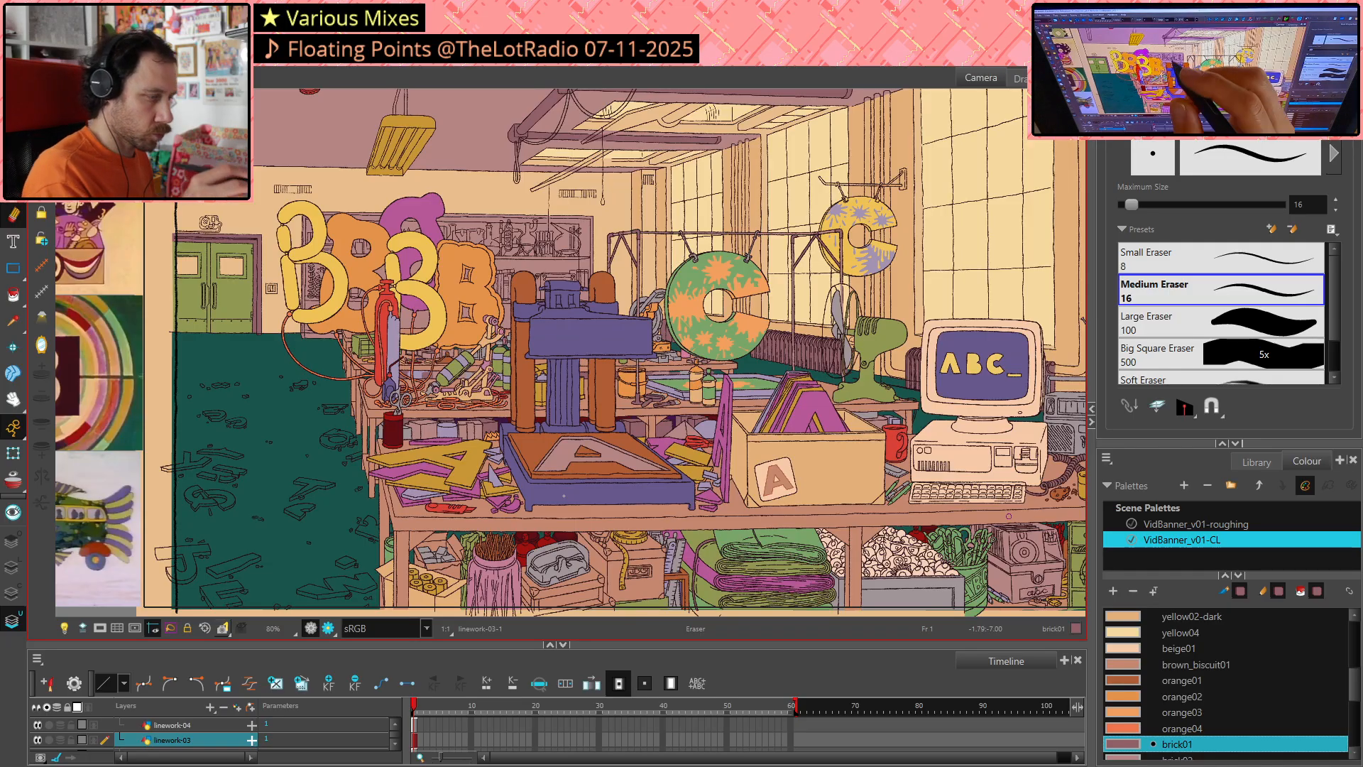
Erase a sliver along the top edge of the brick-coloured box under the rear shelf, beside the orange cable, using Medium Eraser 16
scroll(436, 380, up, 10)
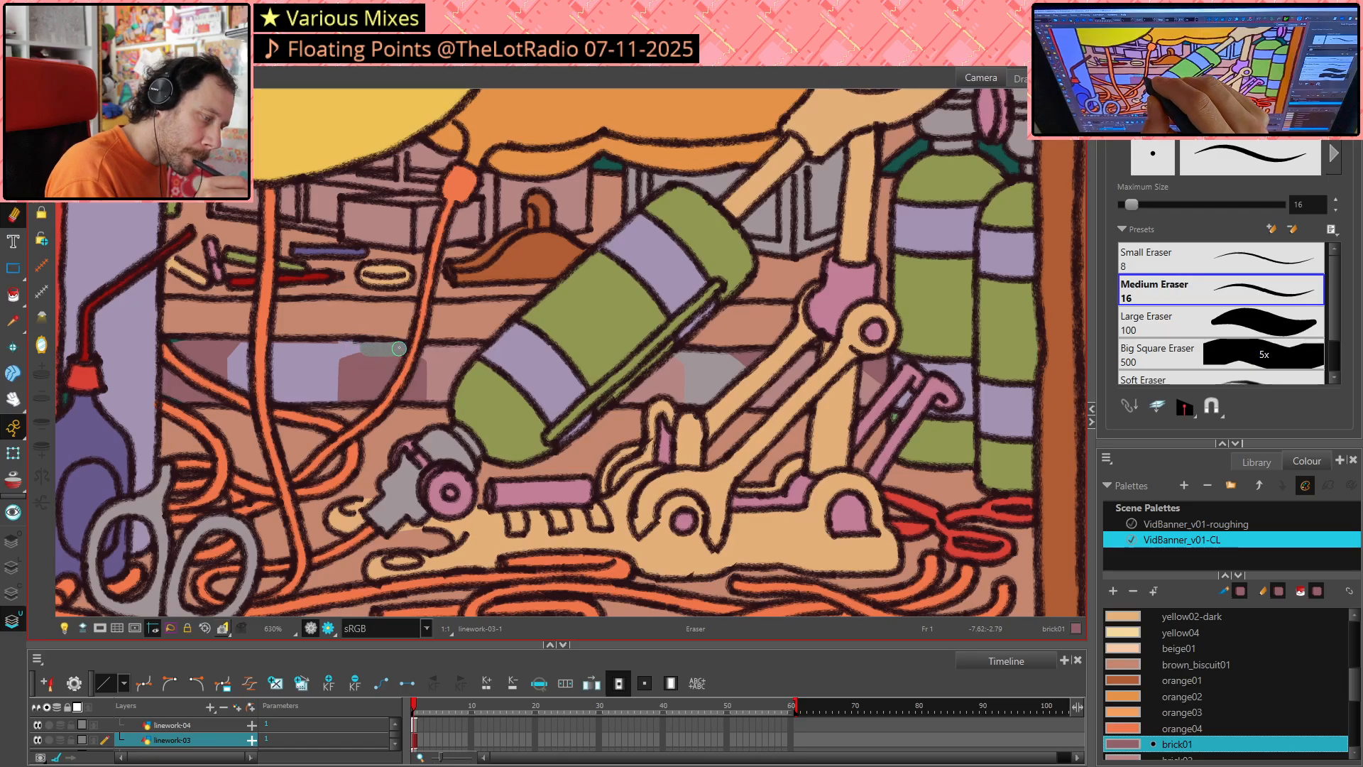
key(alt+s)
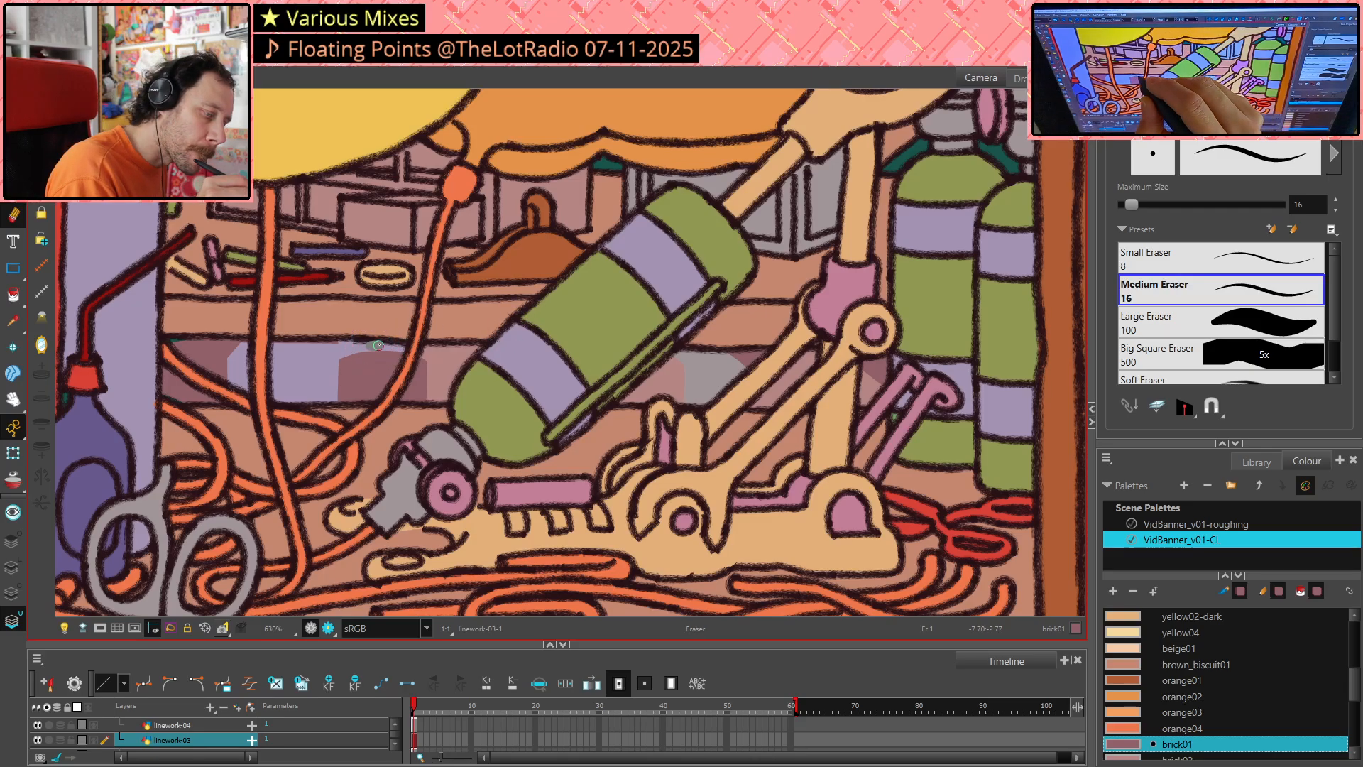
drag(398, 345, 370, 347)
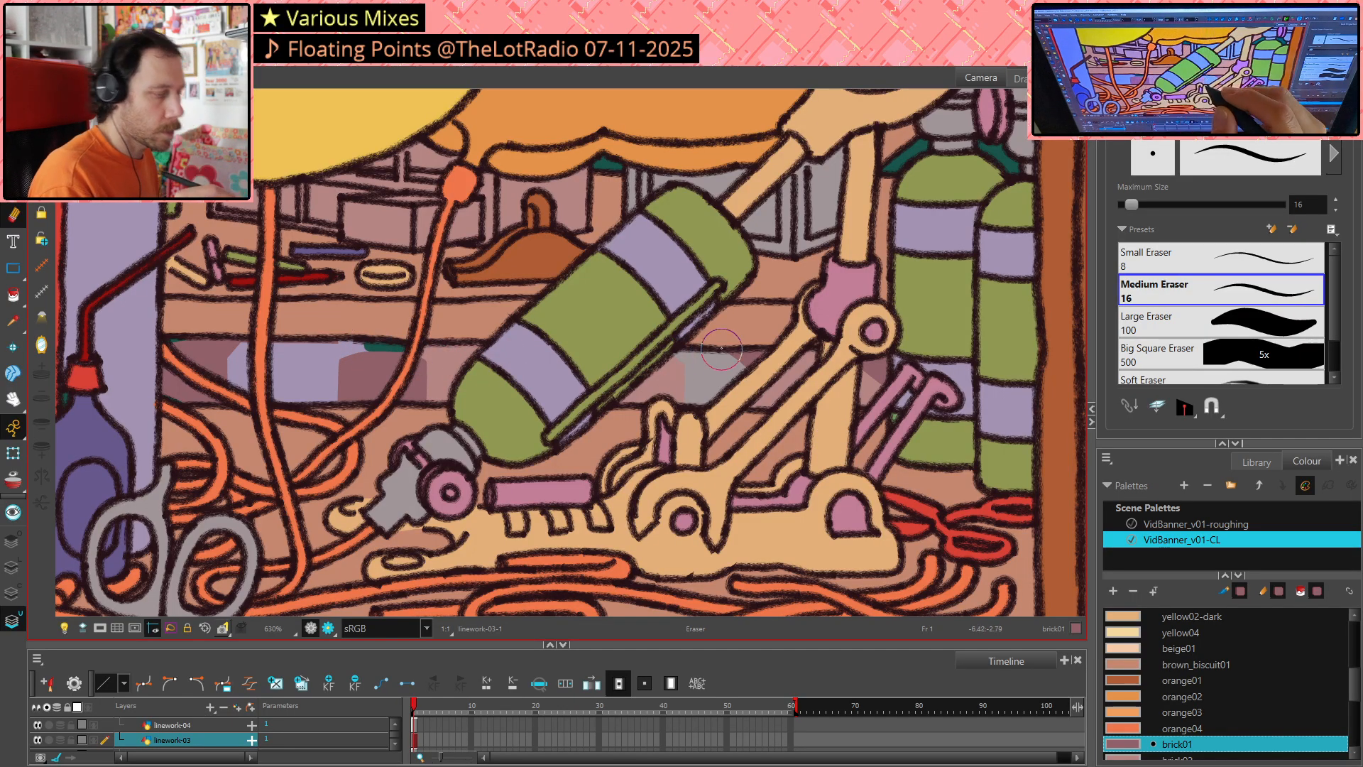
key(2)
Select the NOTES layer and make it visible
scroll(721, 348, down, 6)
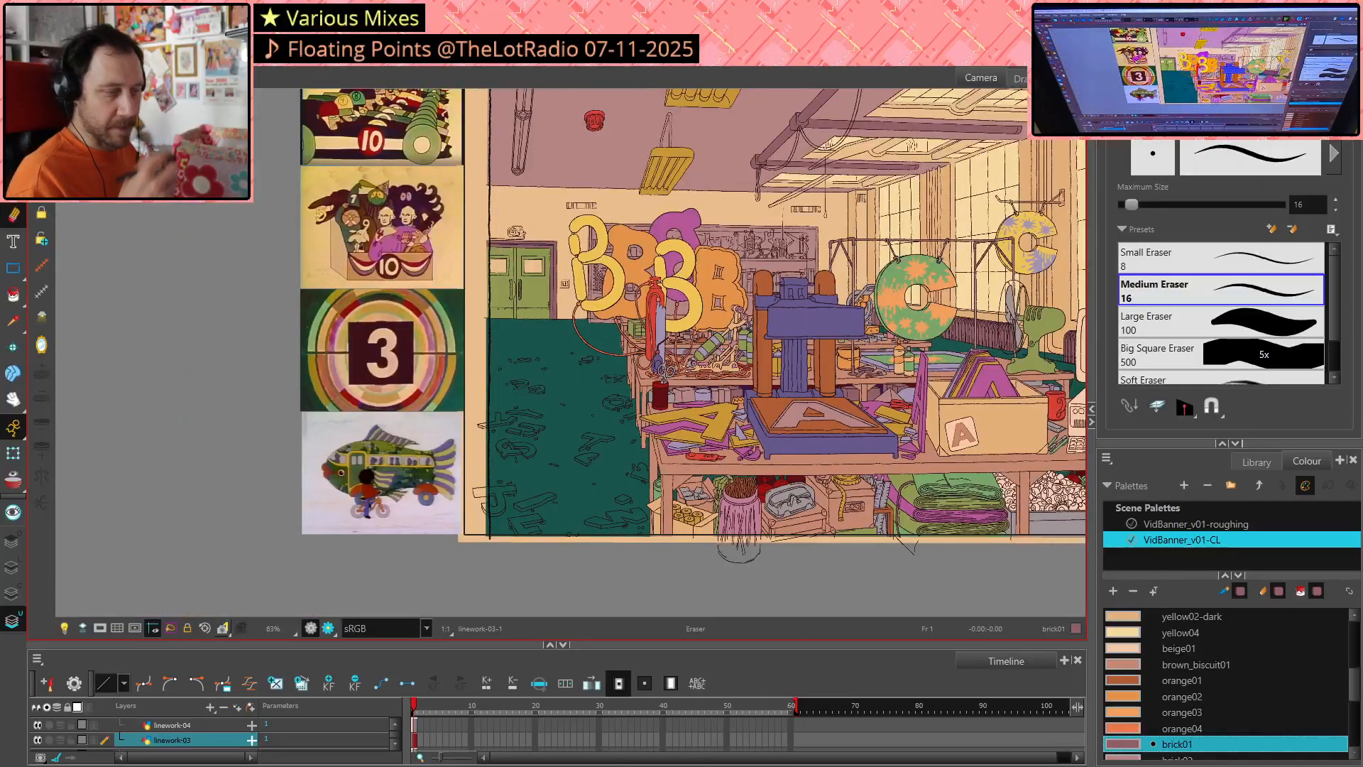
drag(937, 440, 631, 407)
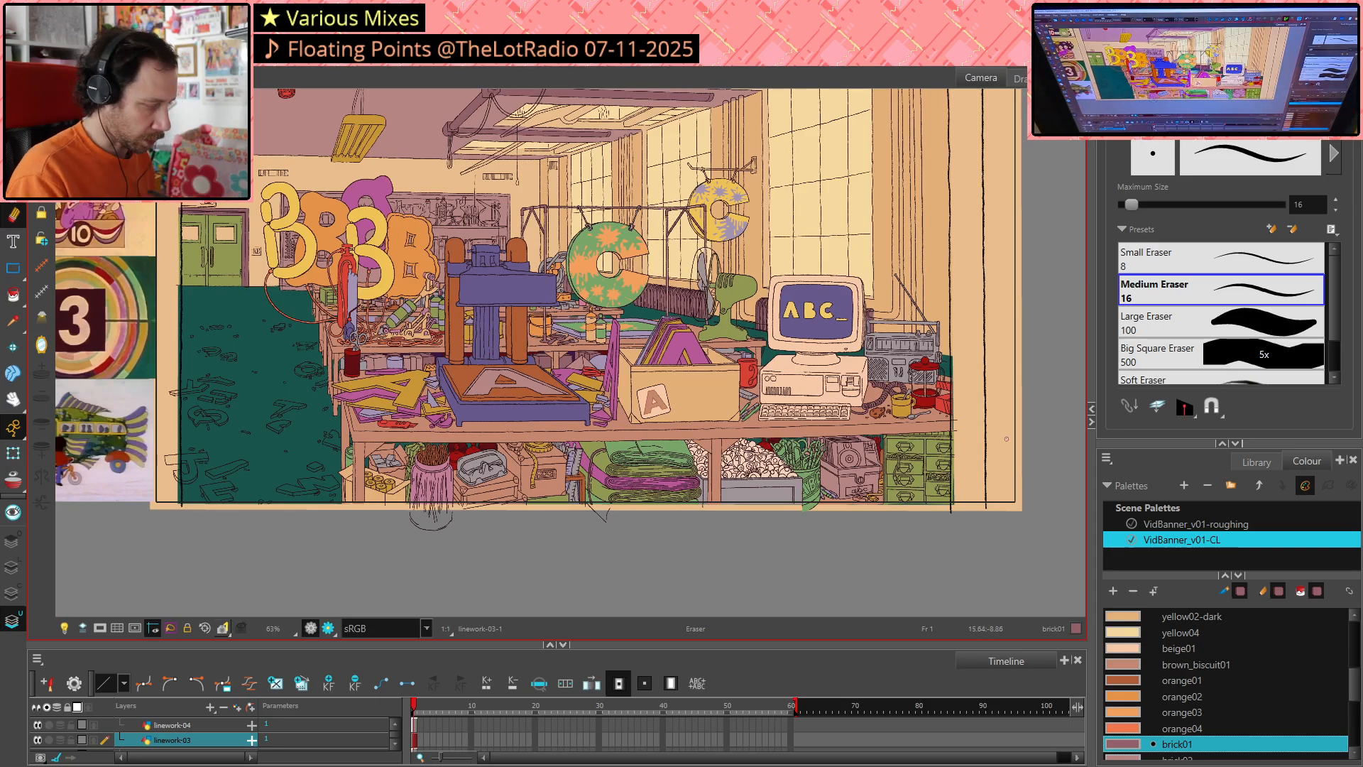
scroll(399, 729, up, 3)
scroll(399, 730, up, 1)
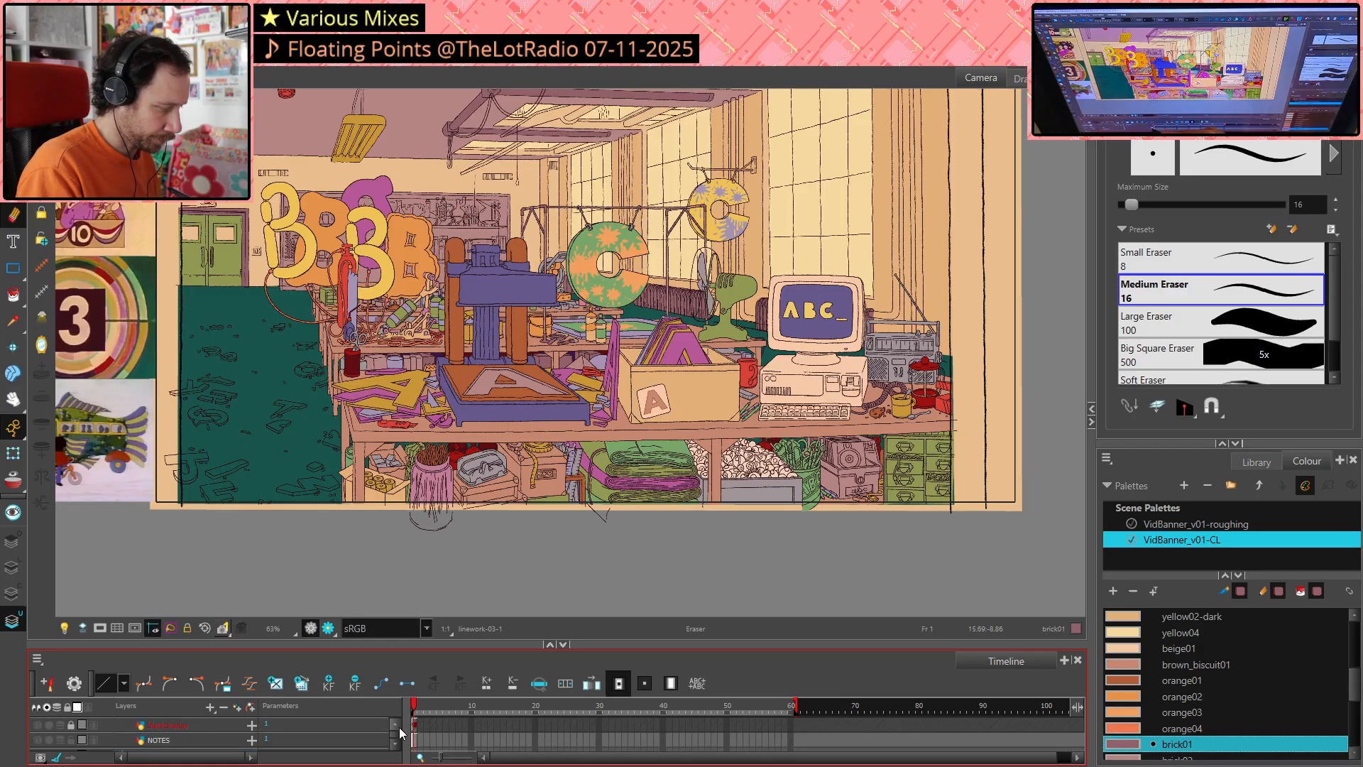
click(185, 742)
click(39, 741)
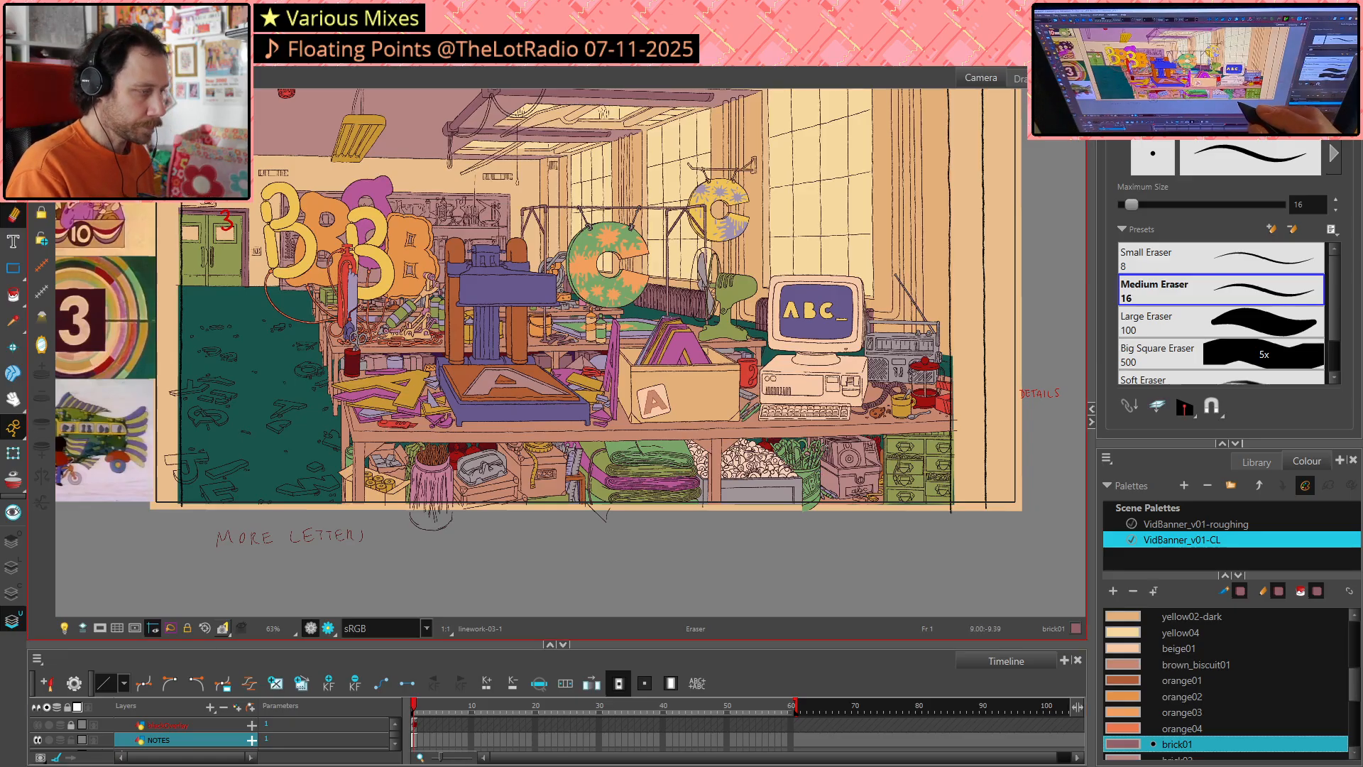
Sample the red mask01colour from the handwritten 4 near the banner's upper corner
key(1)
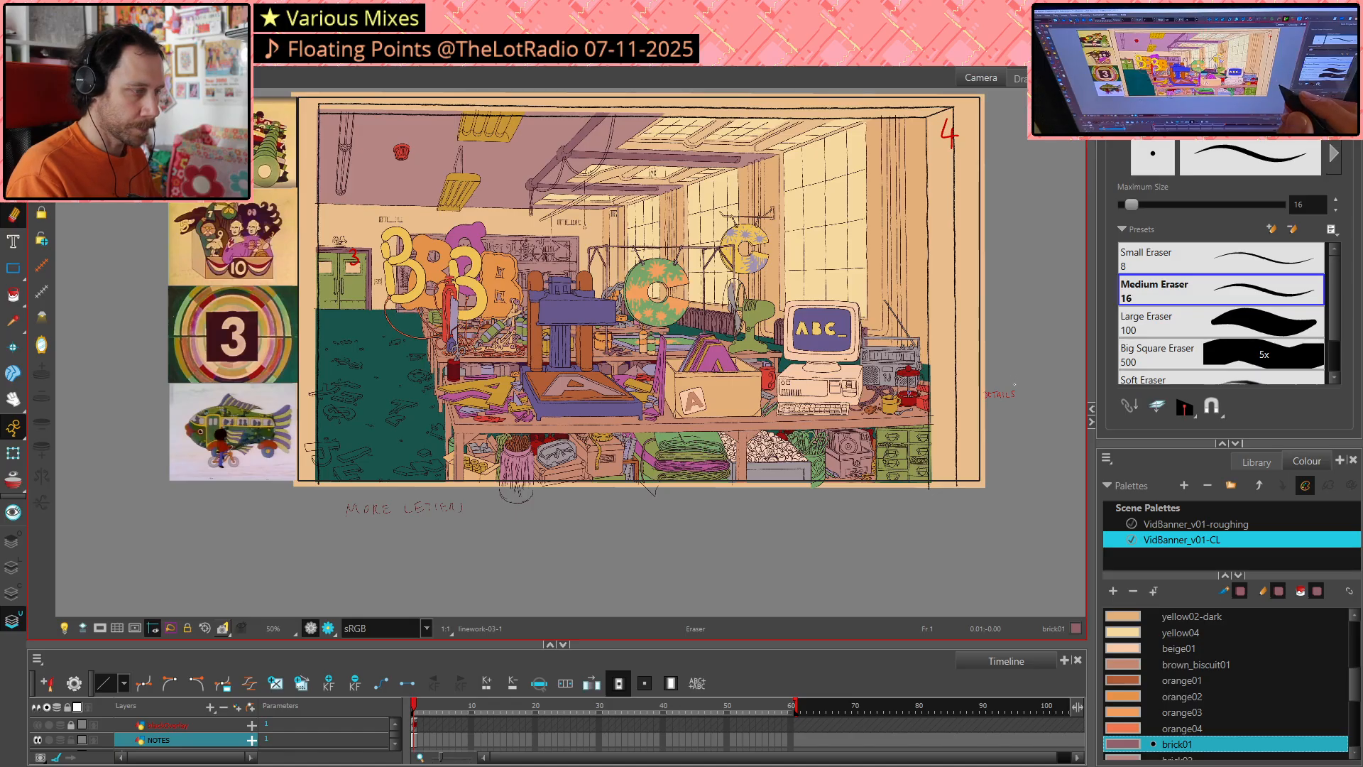
scroll(1014, 384, right, 2)
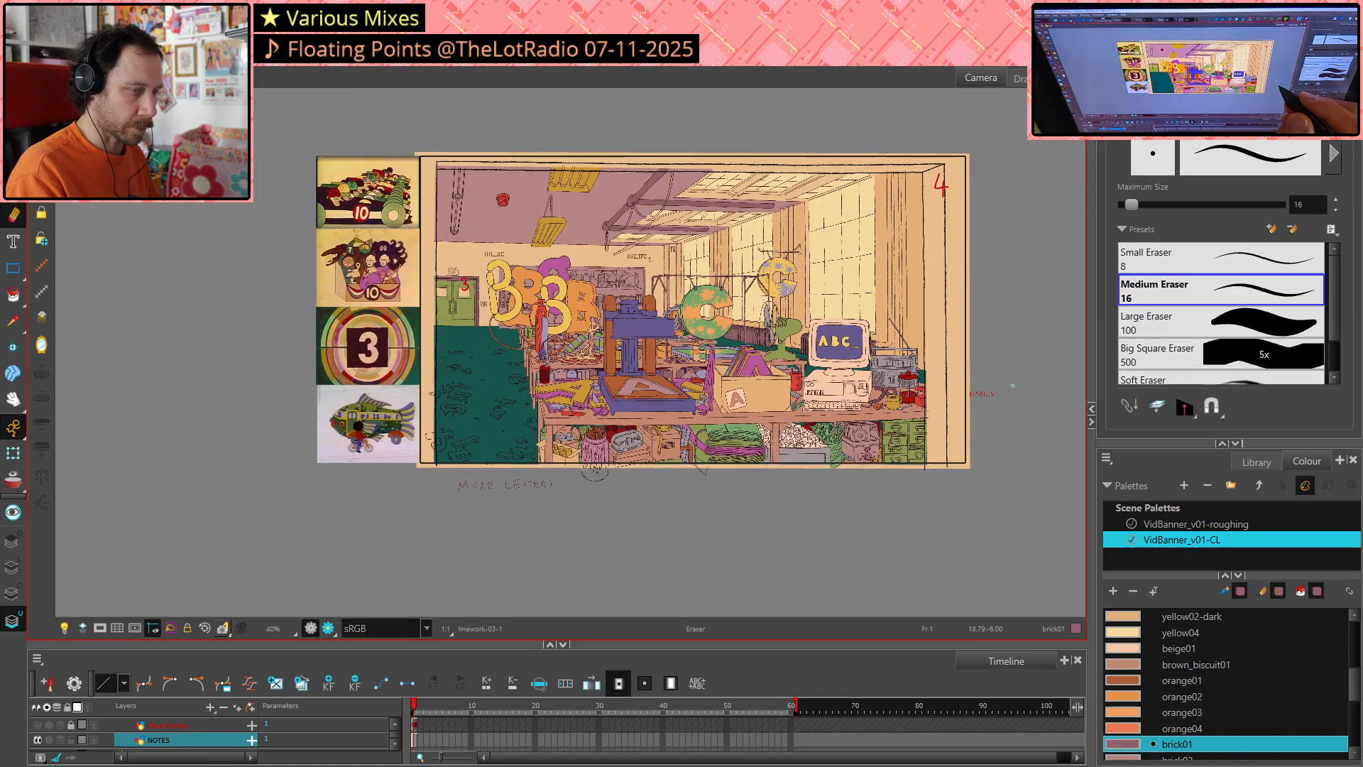
key(d)
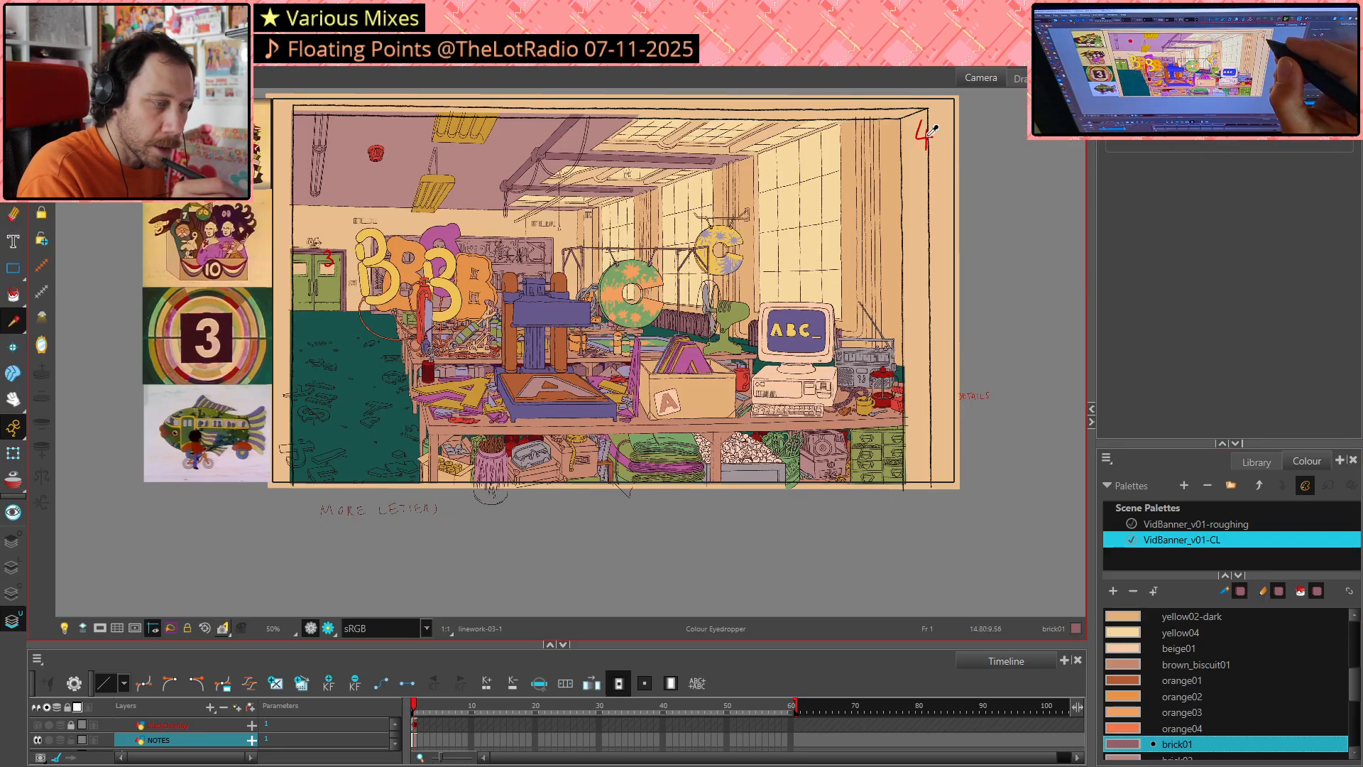
click(926, 135)
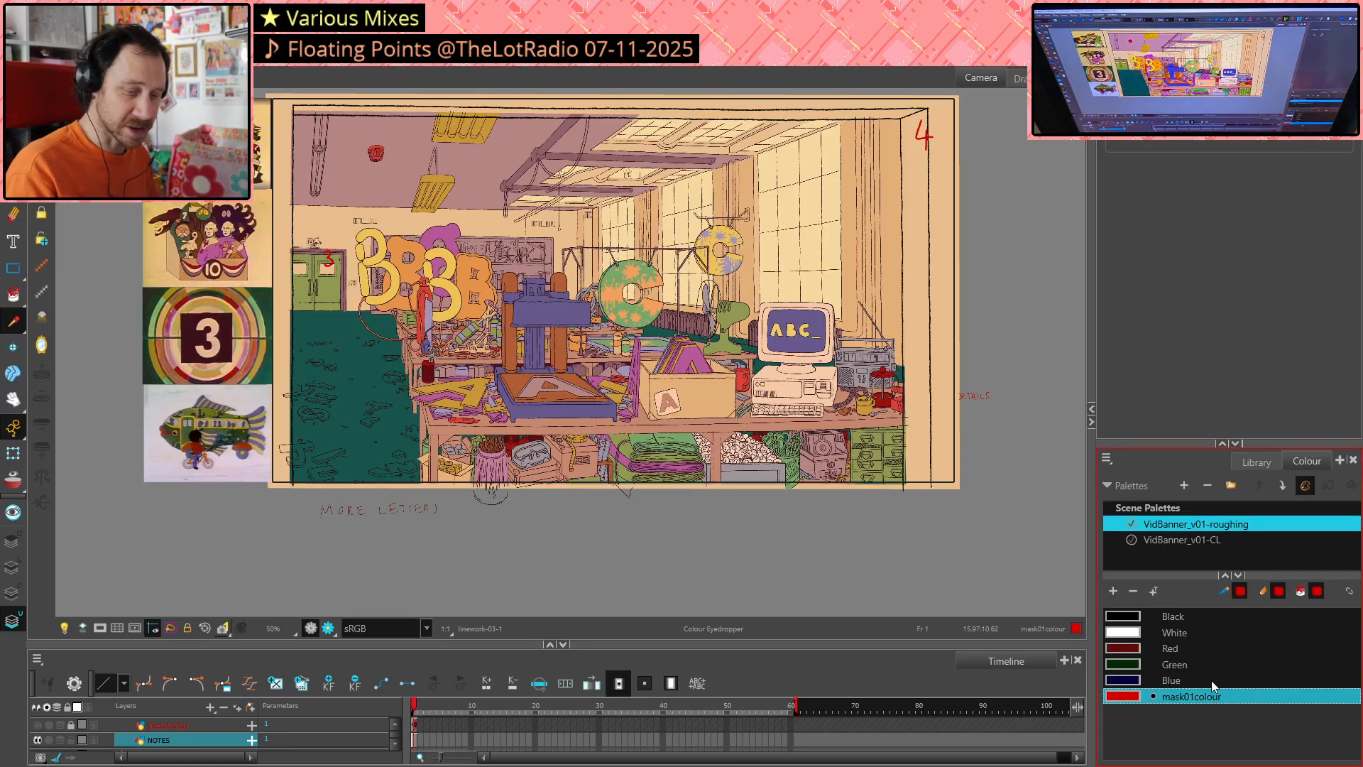
key(ctrl+a)
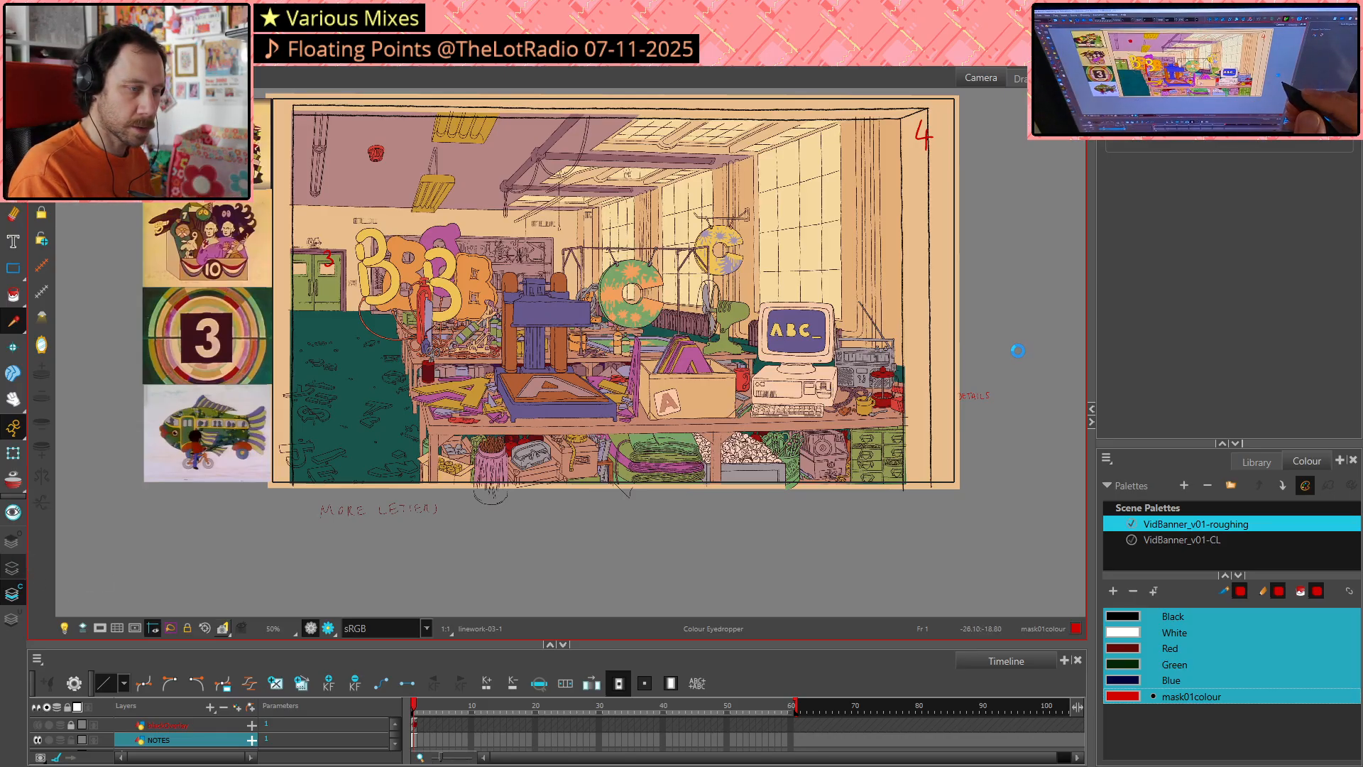
key(ctrl+a)
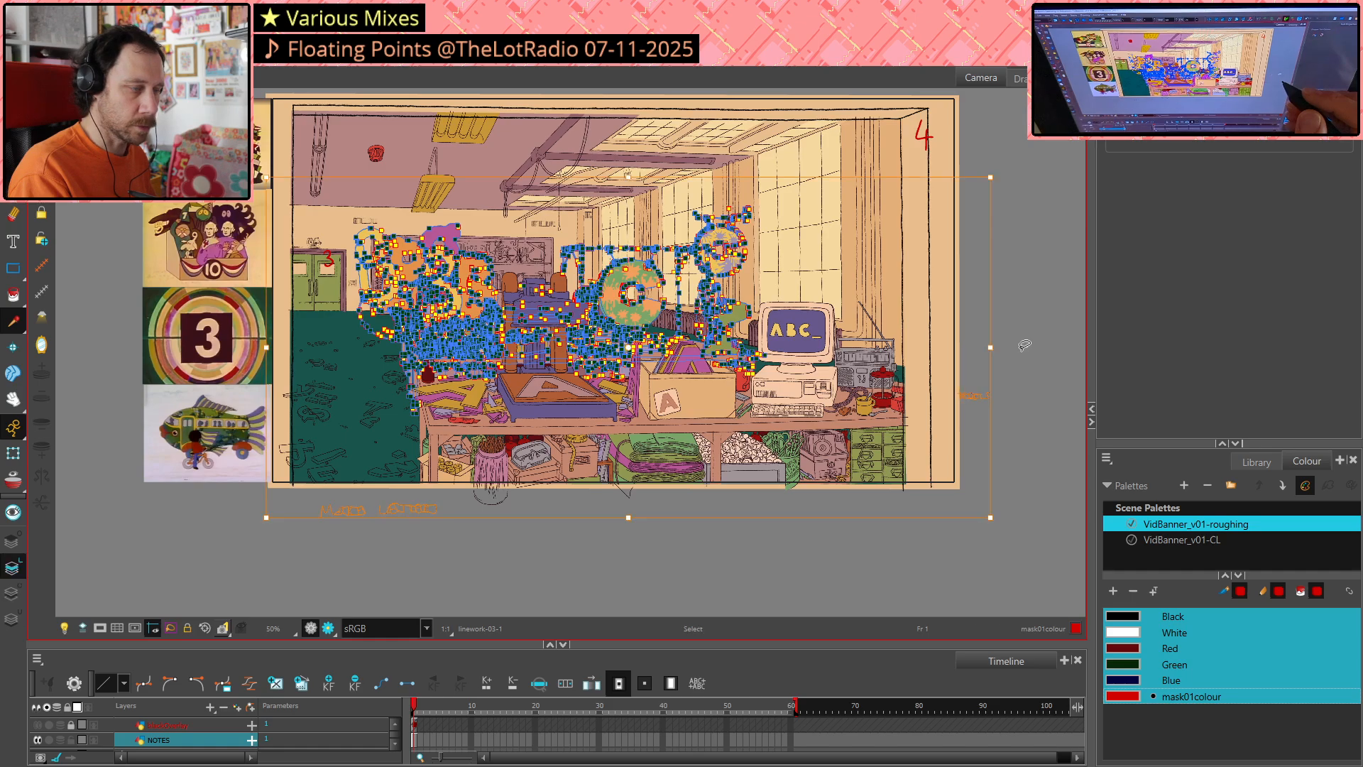
key(Escape)
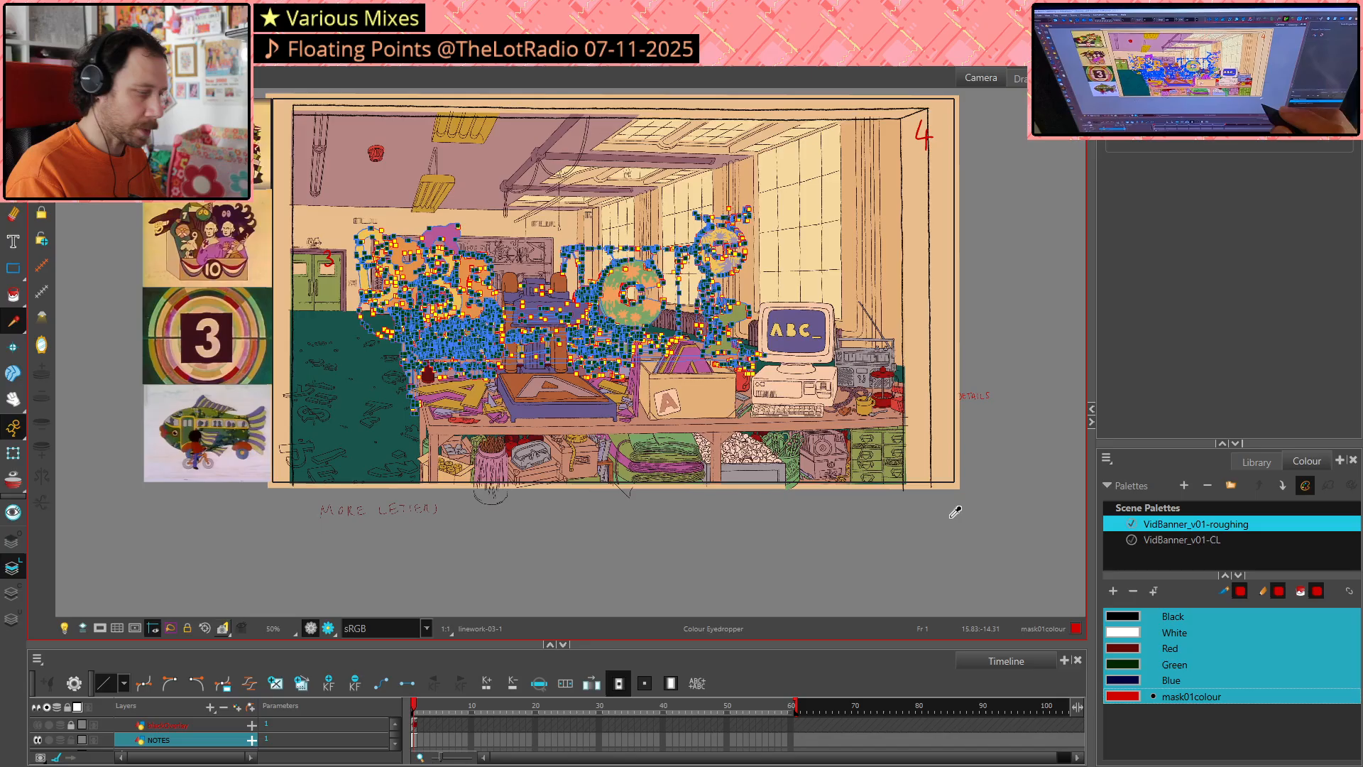
key(alt+s)
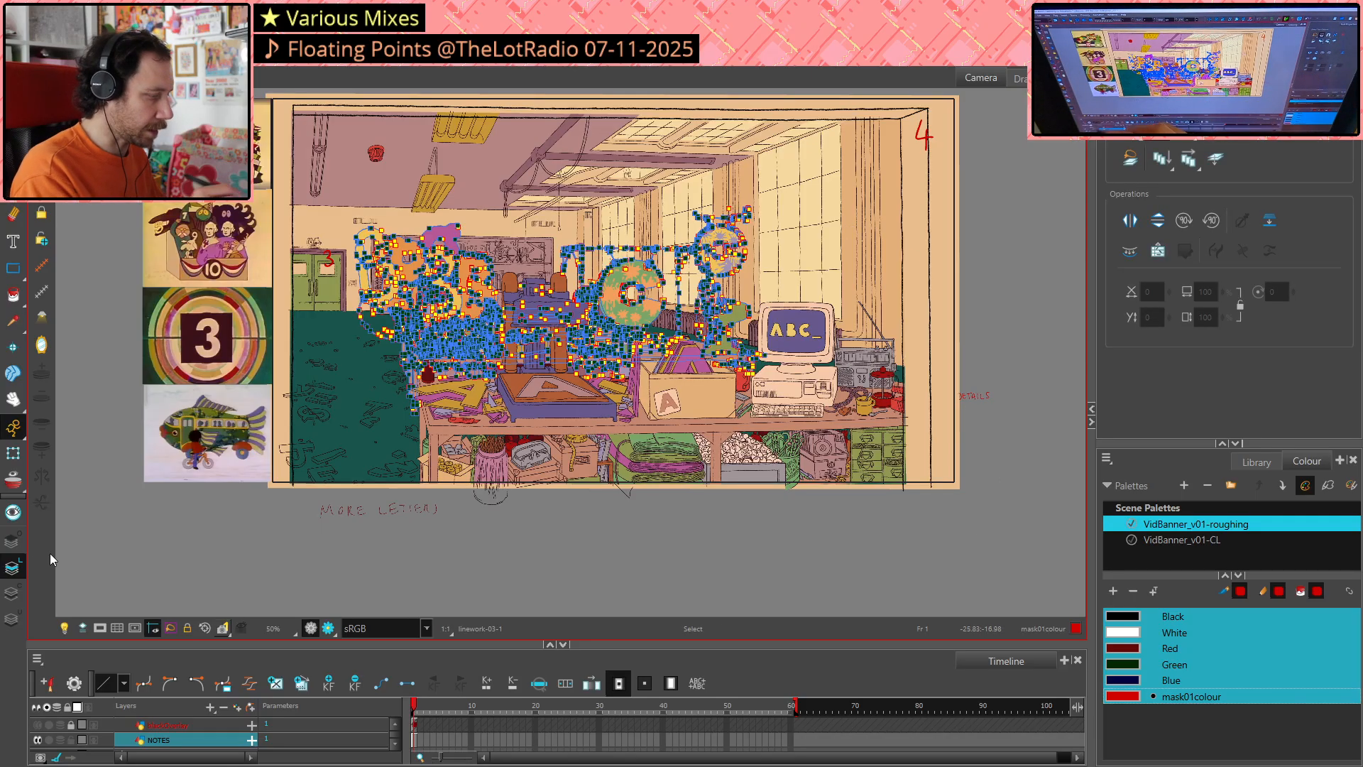
click(14, 568)
click(16, 568)
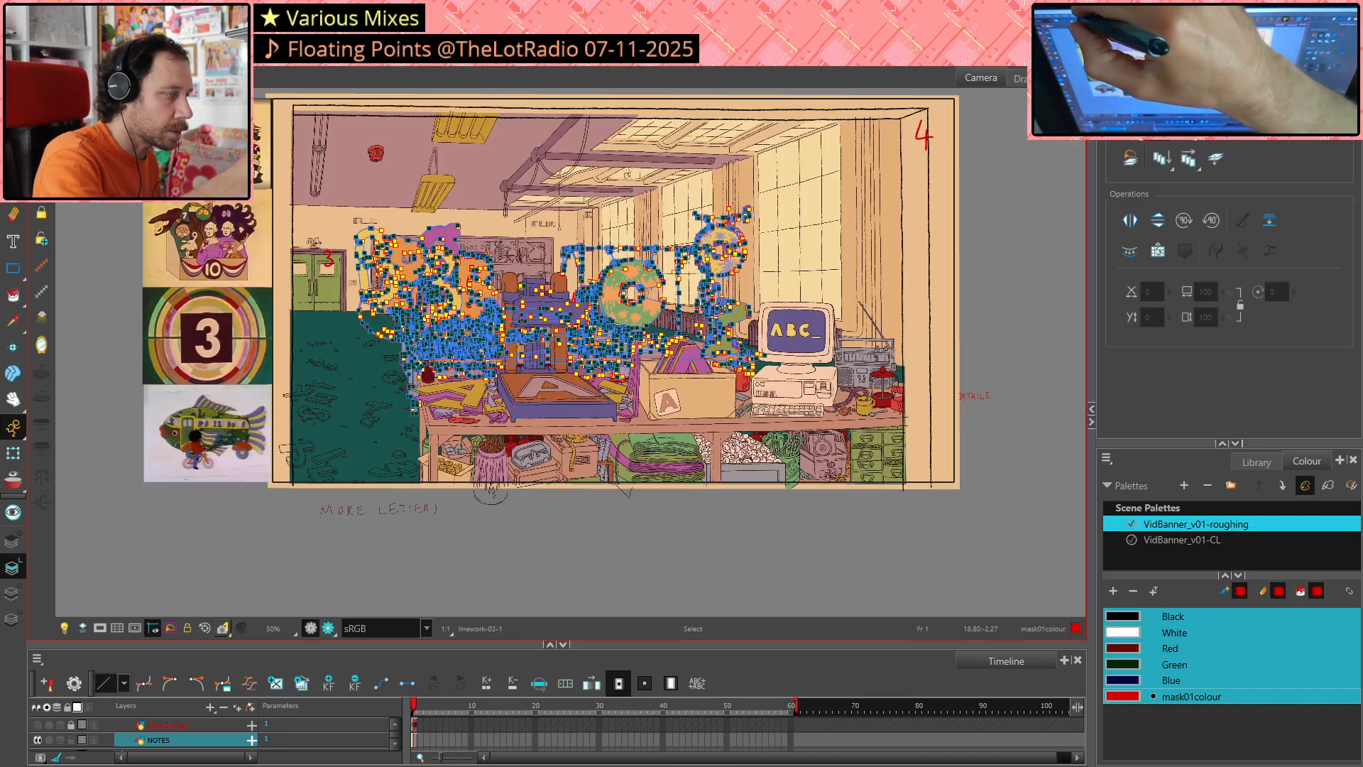
click(37, 29)
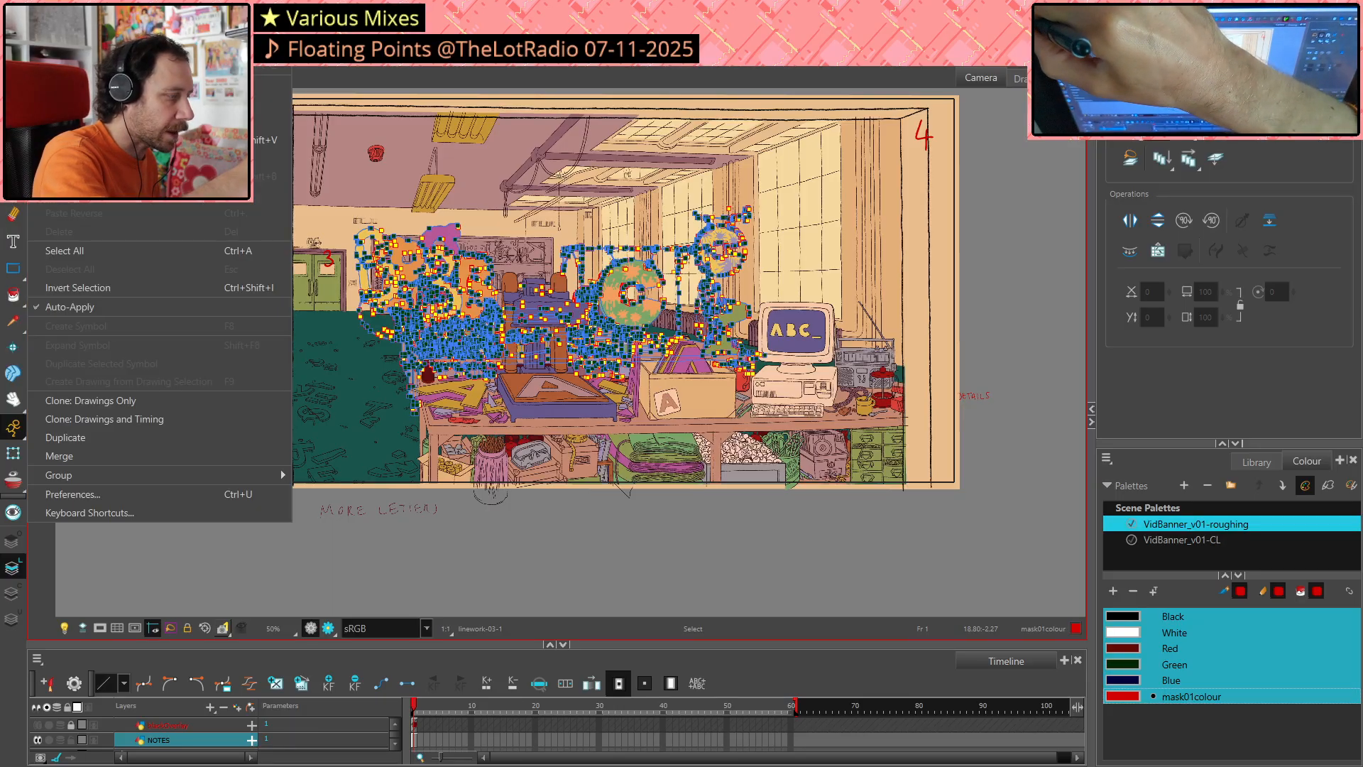
click(147, 288)
click(1053, 402)
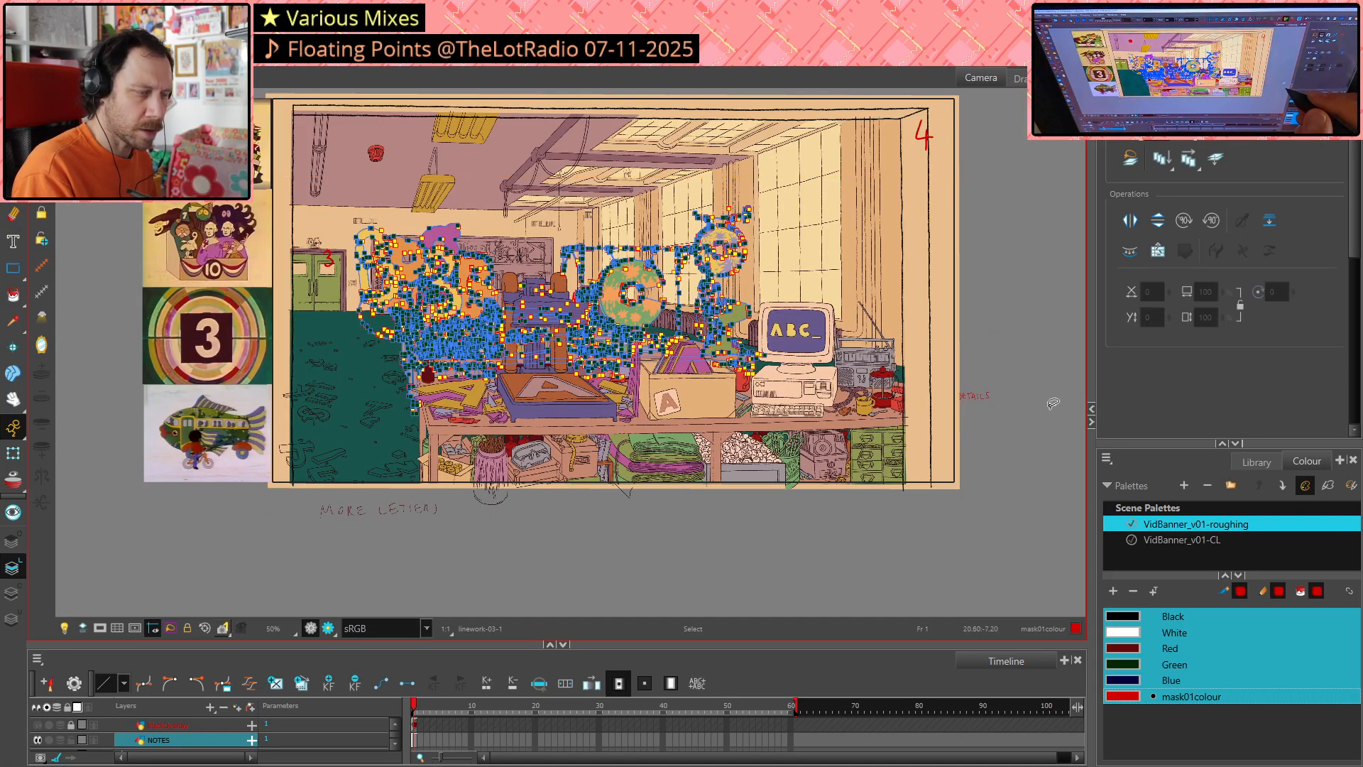
scroll(693, 264, up, 3)
scroll(697, 264, up, 2)
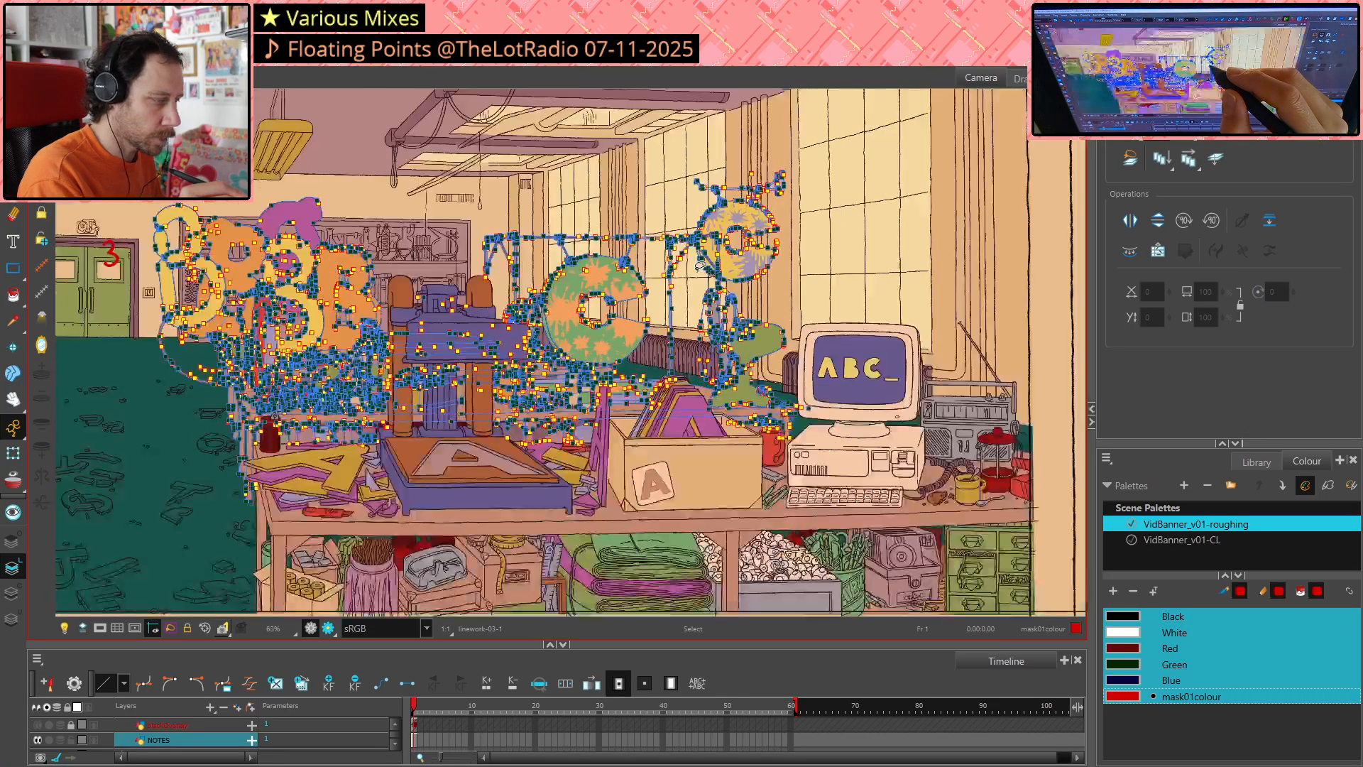
scroll(700, 266, up, 2)
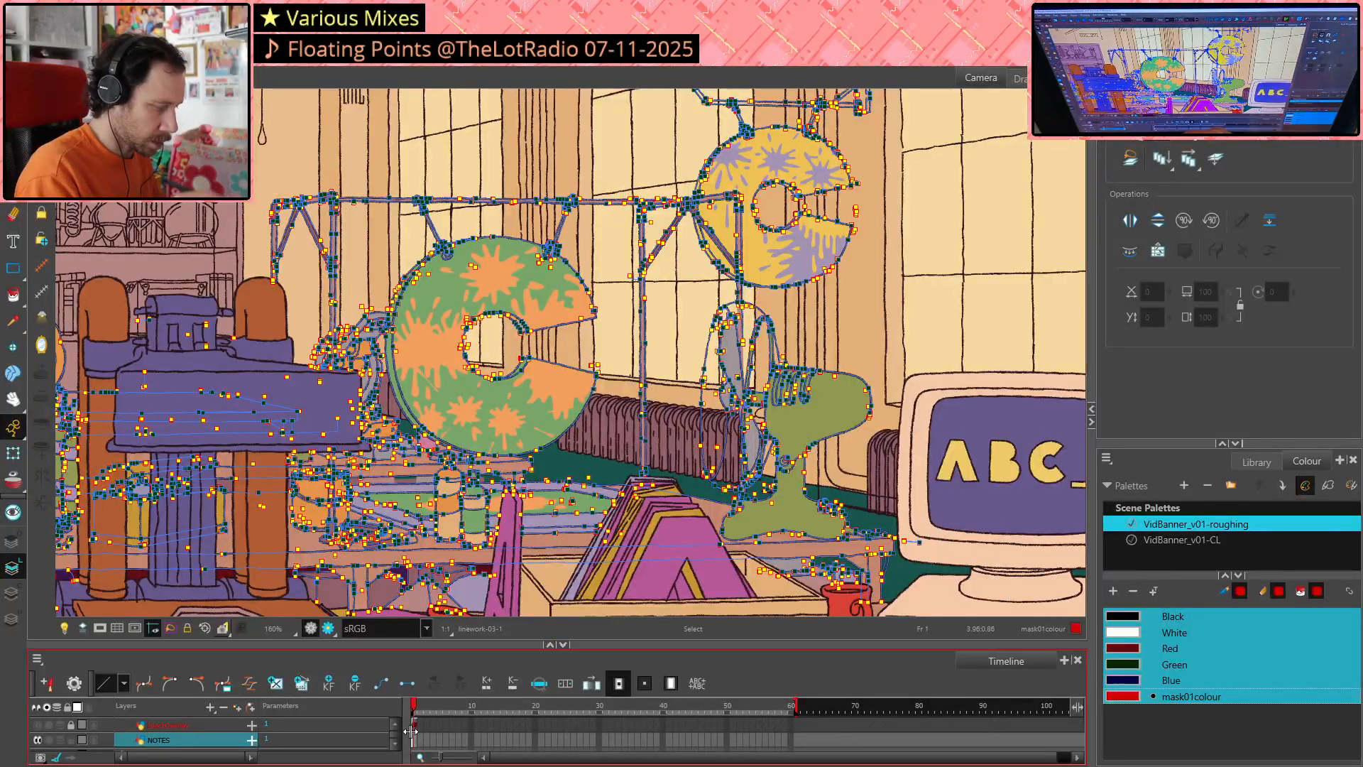
Toggle the visibility of the linework-03 layer and reselect the NOTES layer to clear the leftover selection points
scroll(397, 745, down, 3)
scroll(399, 746, down, 2)
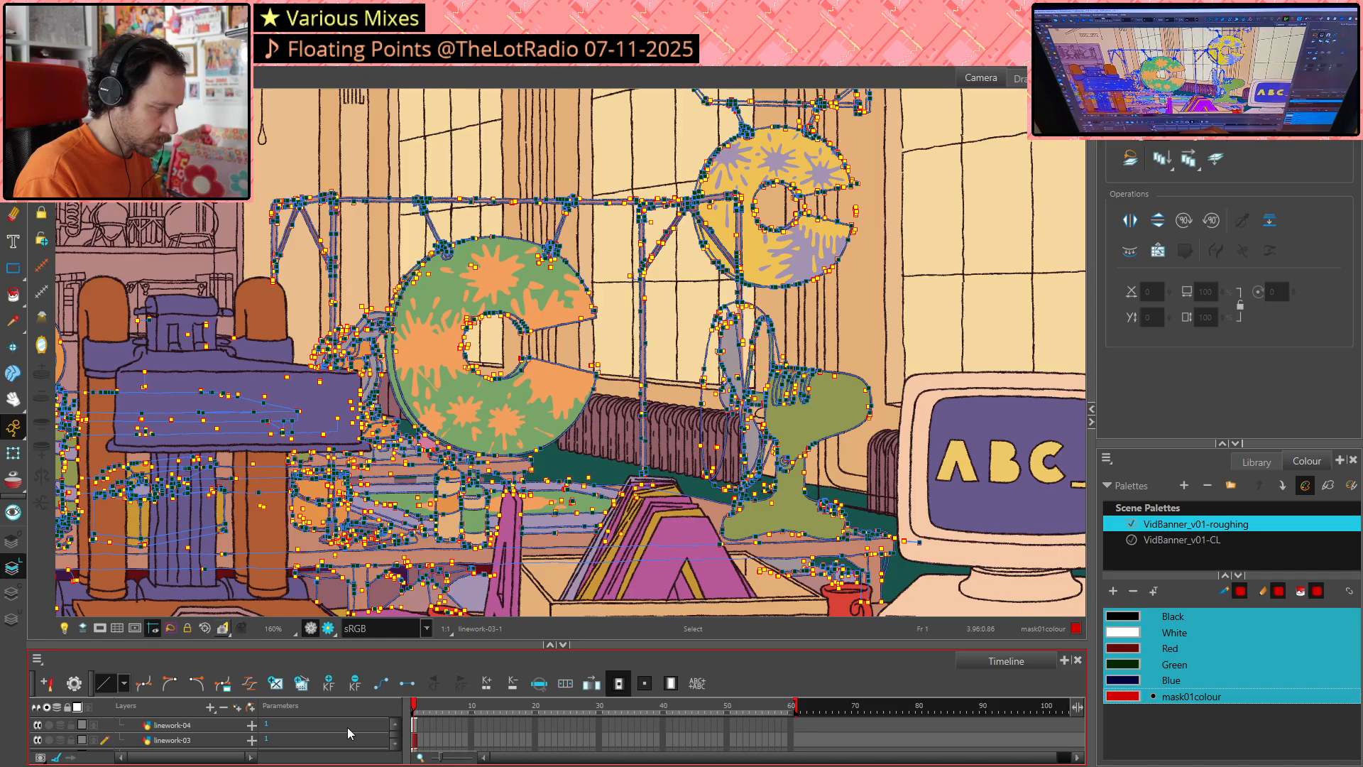
click(36, 741)
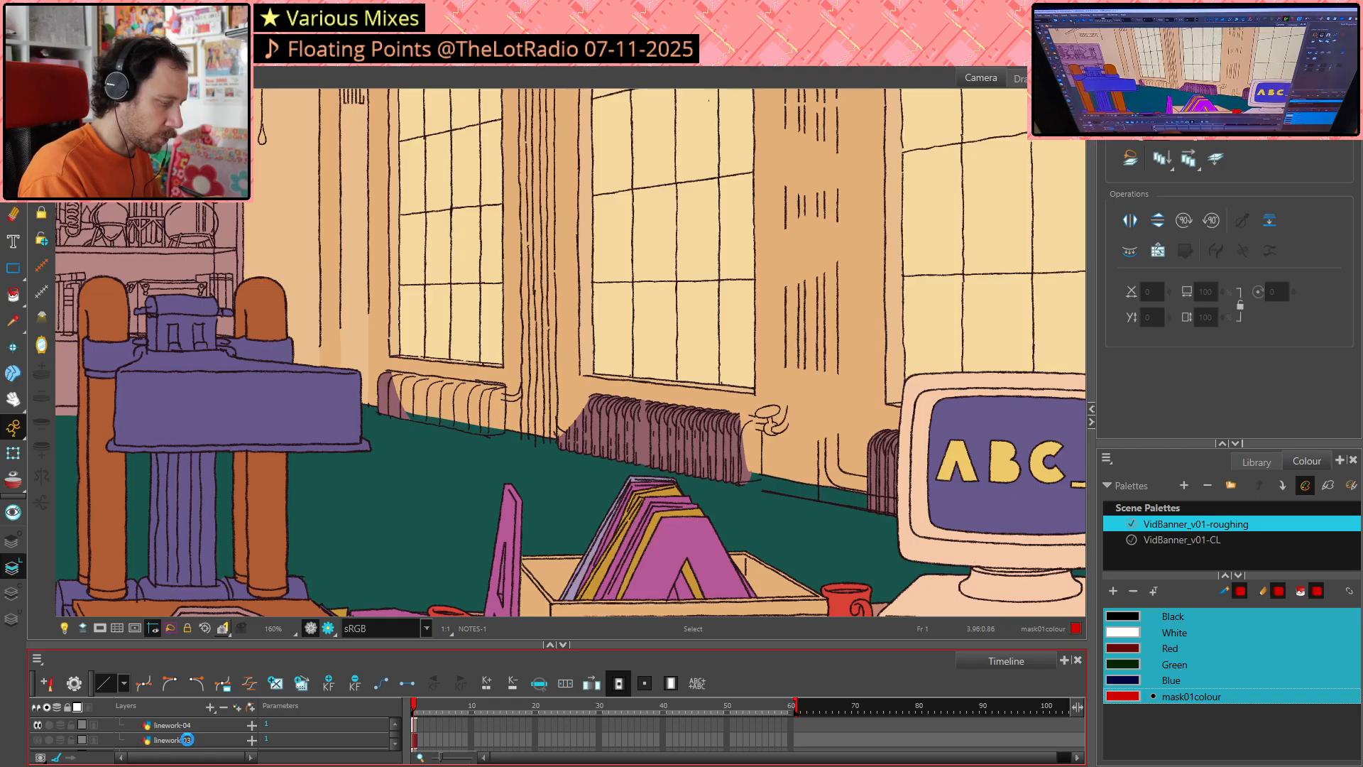
scroll(397, 728, up, 4)
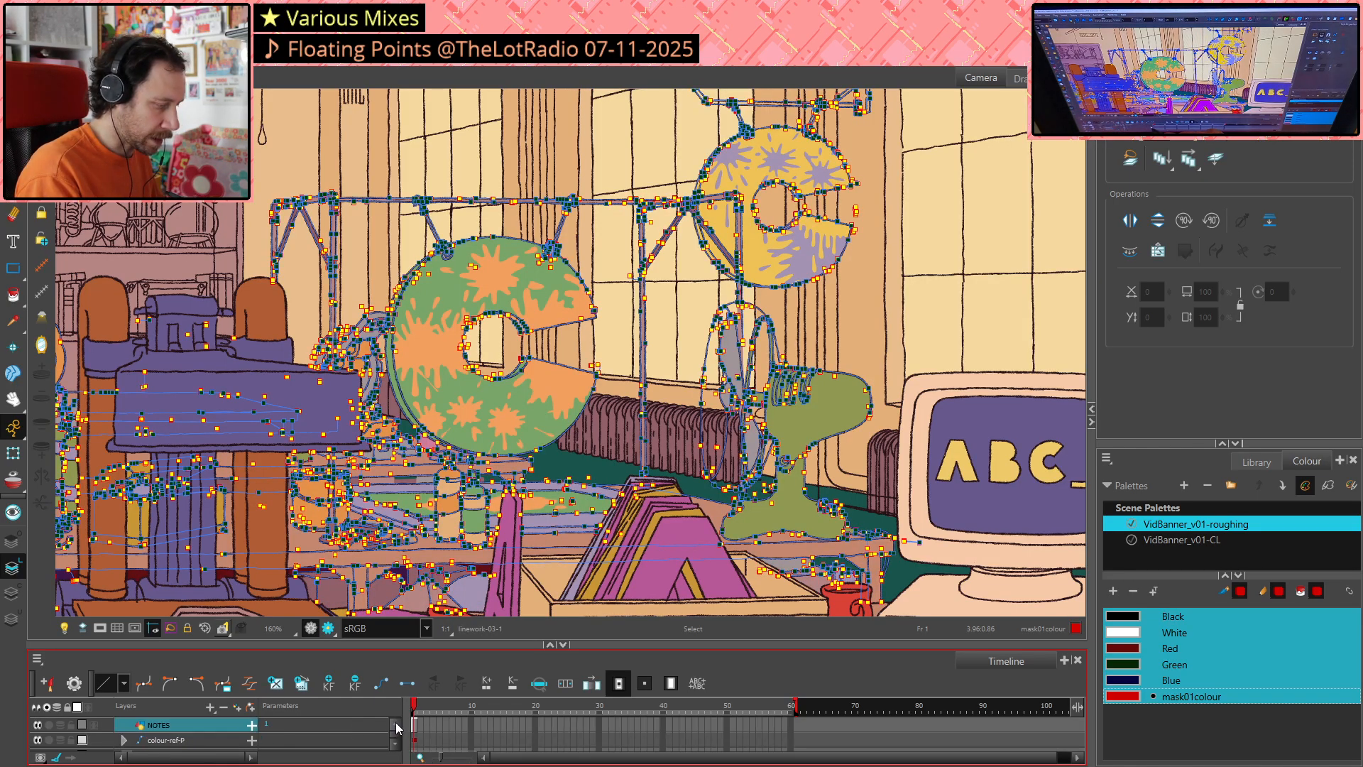
click(196, 739)
click(192, 725)
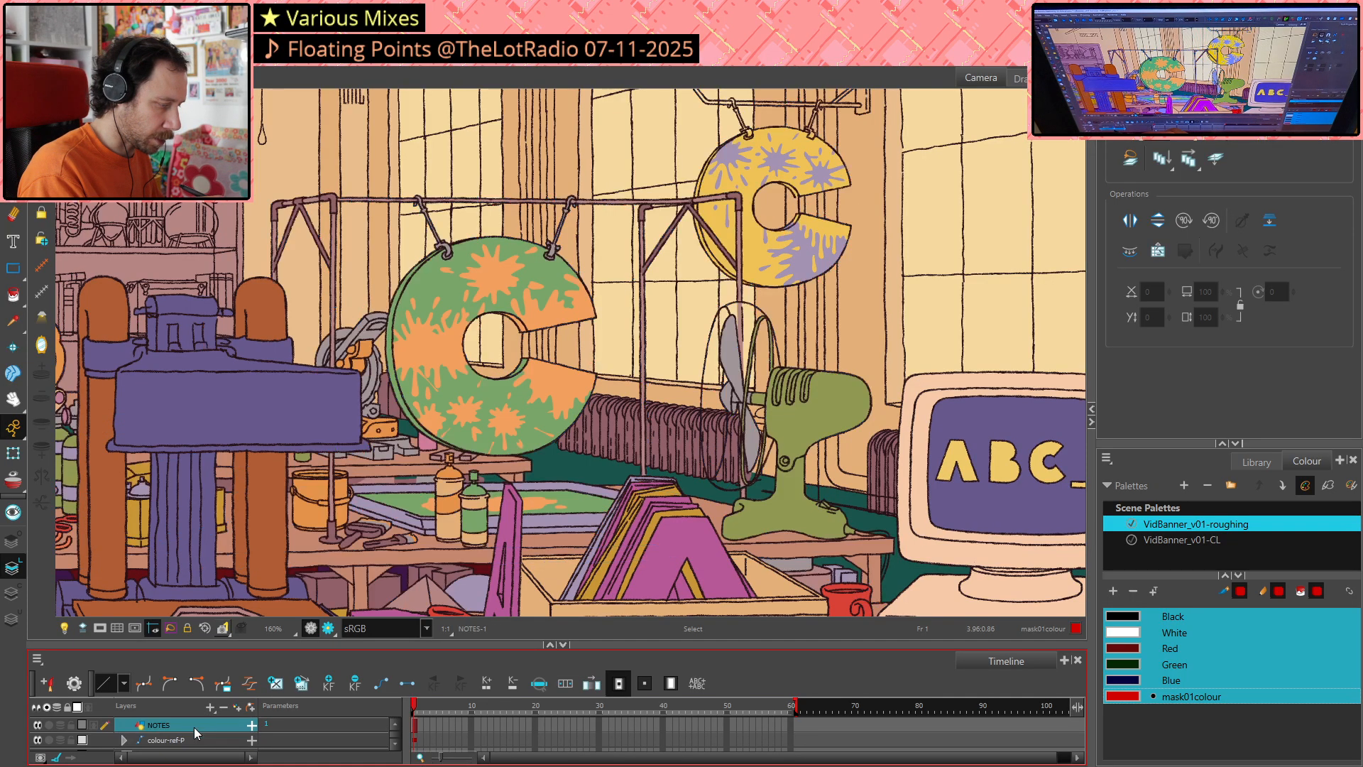
Delete all the handwritten notes from the NOTES layer, on both its line art and its overlay
scroll(972, 366, down, 3)
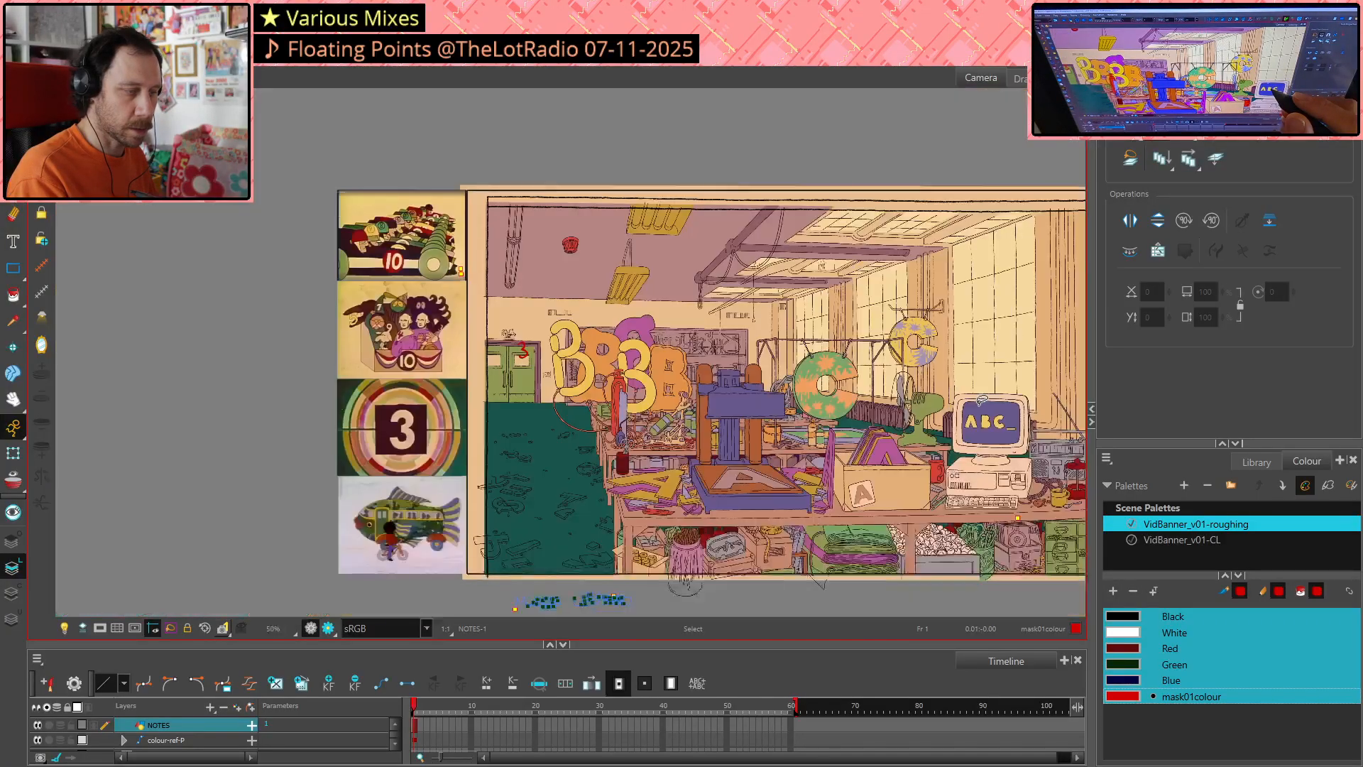
scroll(982, 401, down, 1)
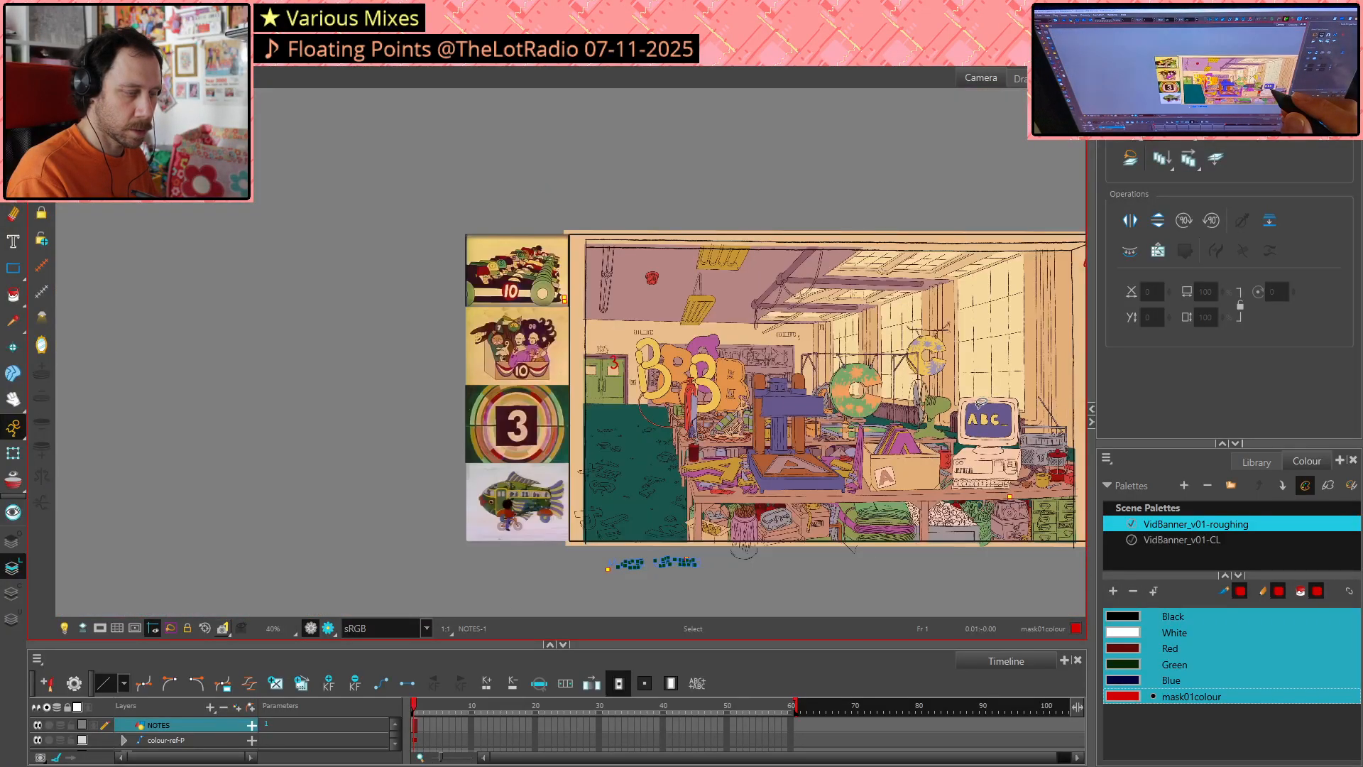
scroll(910, 571, down, 1)
mouse_move(932, 592)
mouse_down()
mouse_move(736, 562)
mouse_move(757, 579)
mouse_move(890, 571)
mouse_move(887, 581)
mouse_move(793, 547)
mouse_move(688, 540)
mouse_move(836, 424)
mouse_up()
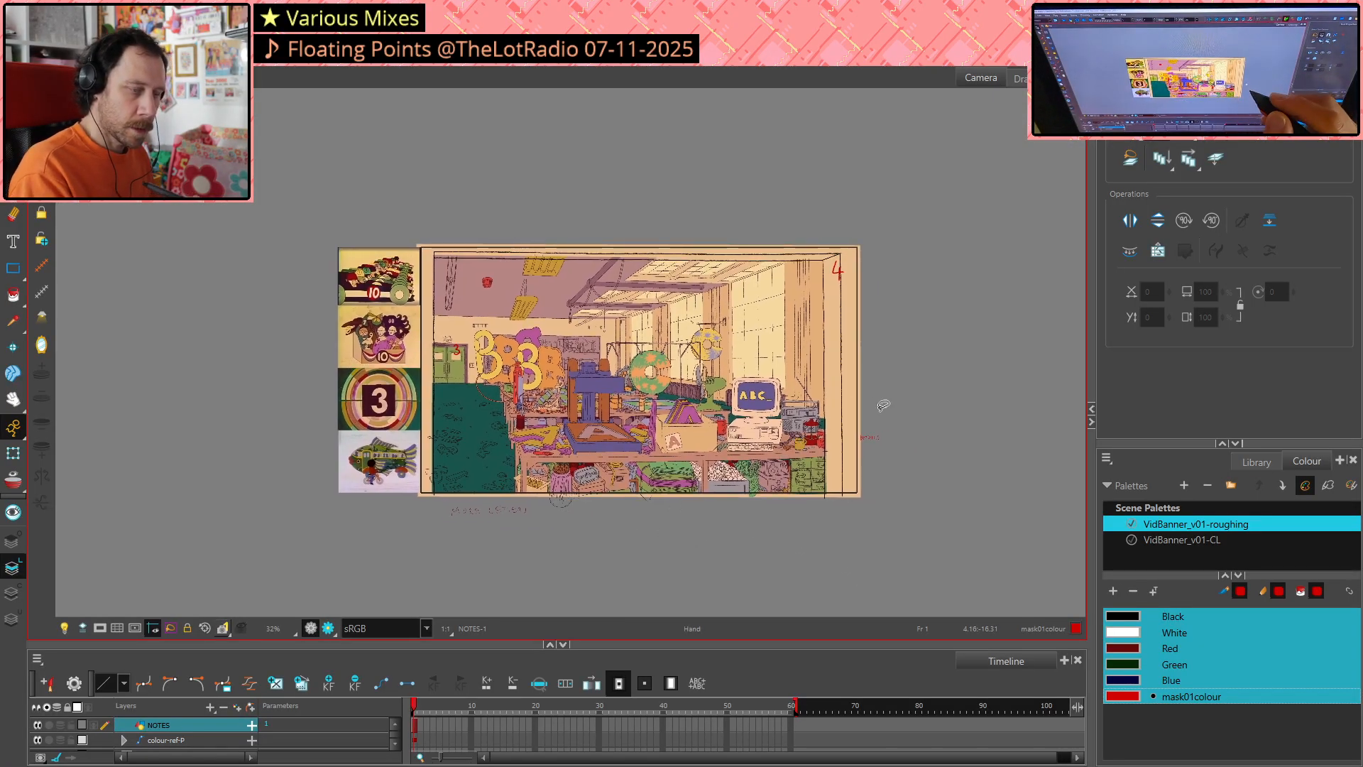
scroll(874, 412, up, 2)
scroll(867, 412, up, 1)
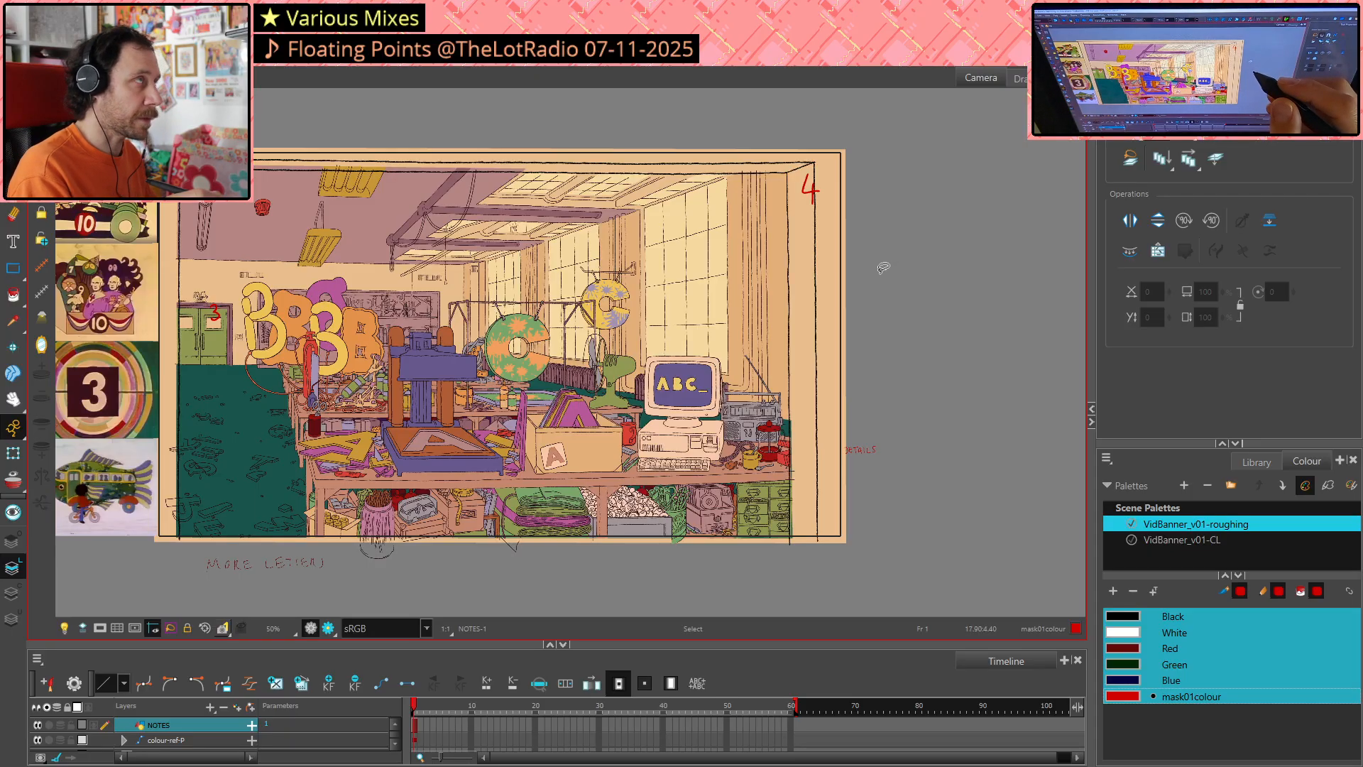
key(ctrl+a)
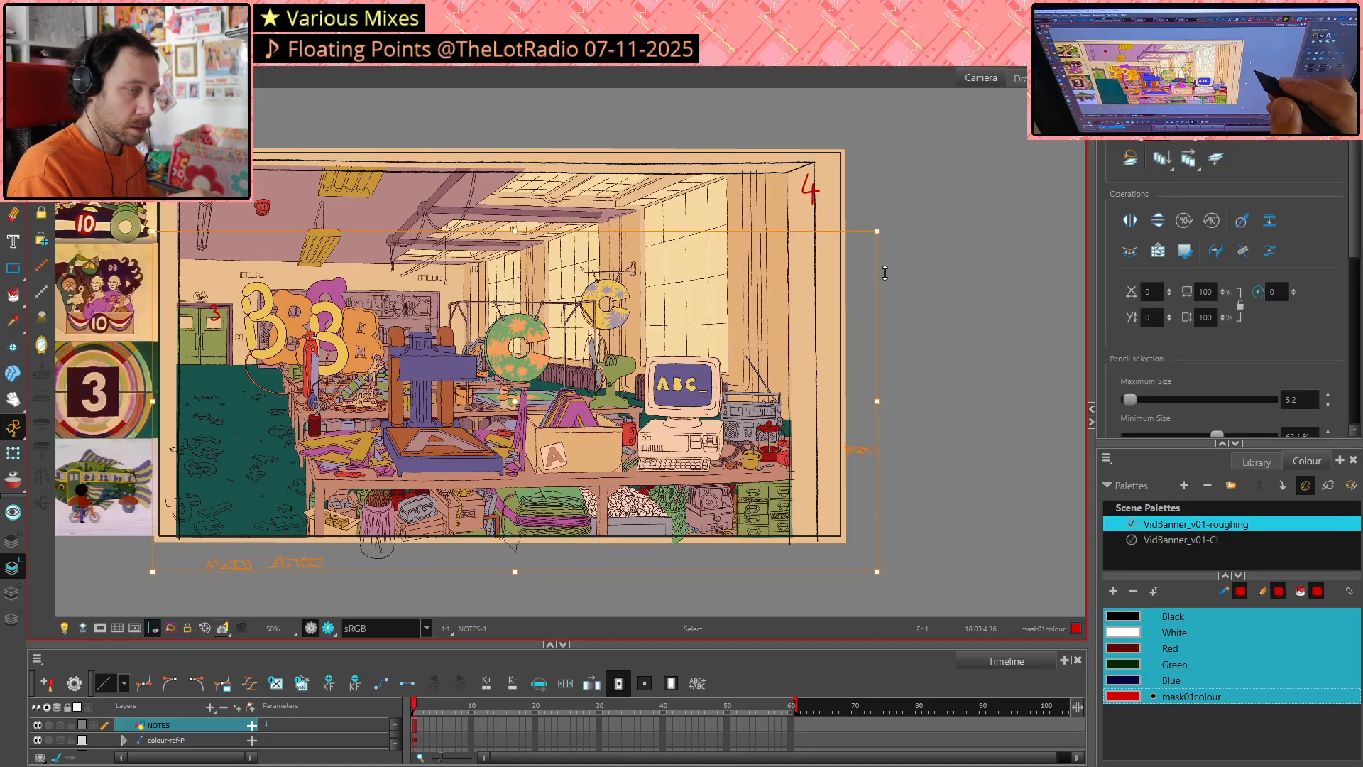
key(Delete)
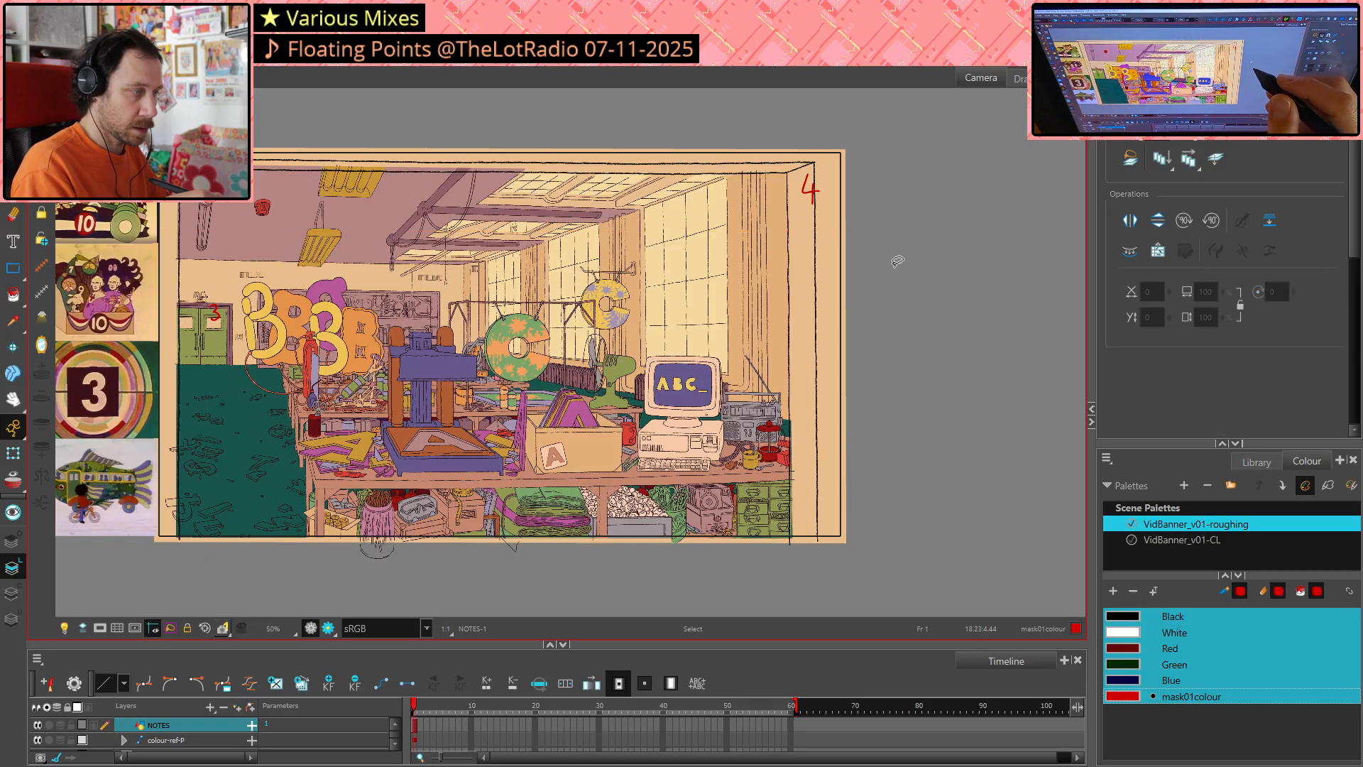
key(ctrl+a)
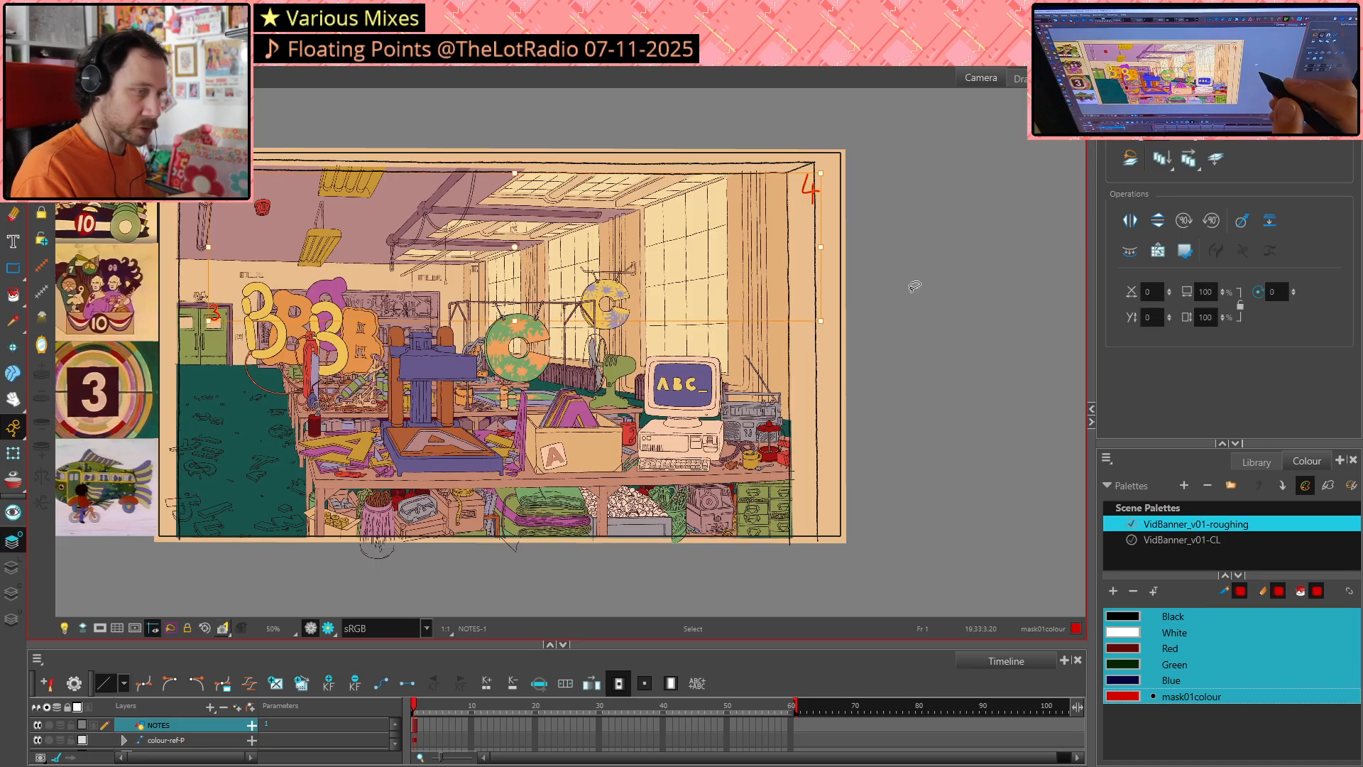
key(Delete)
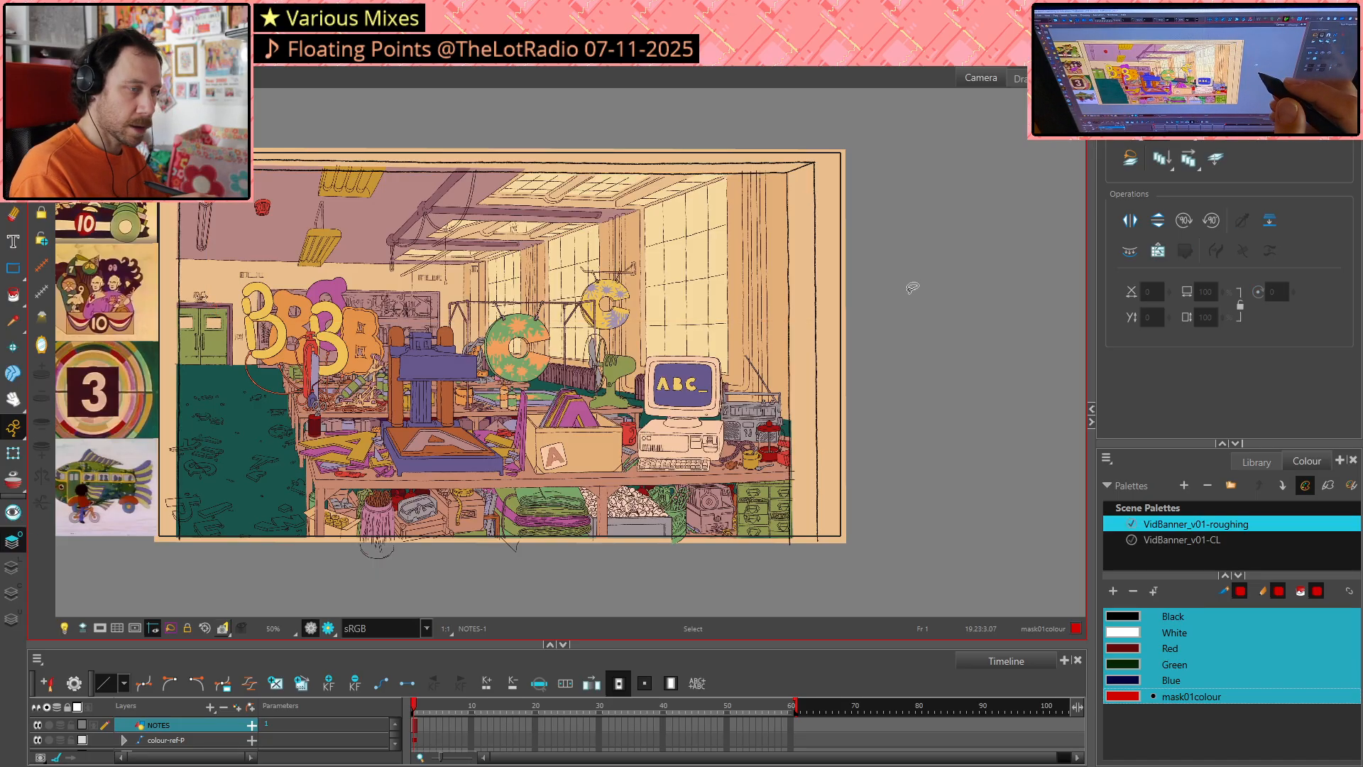
Handwrite "UNDER DESK REAR SHADES TOO DARK –" below the banner with the Brush in mask01colour red
click(1134, 700)
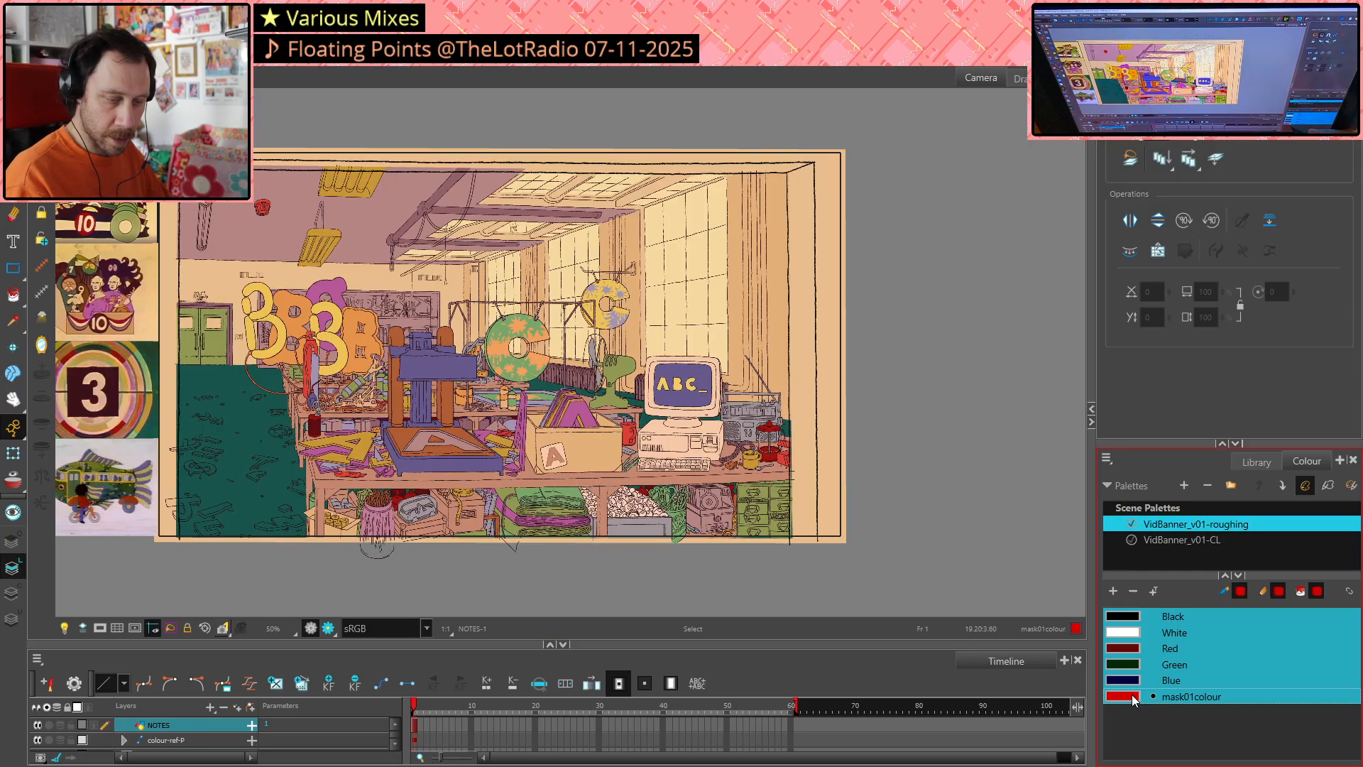
click(1169, 697)
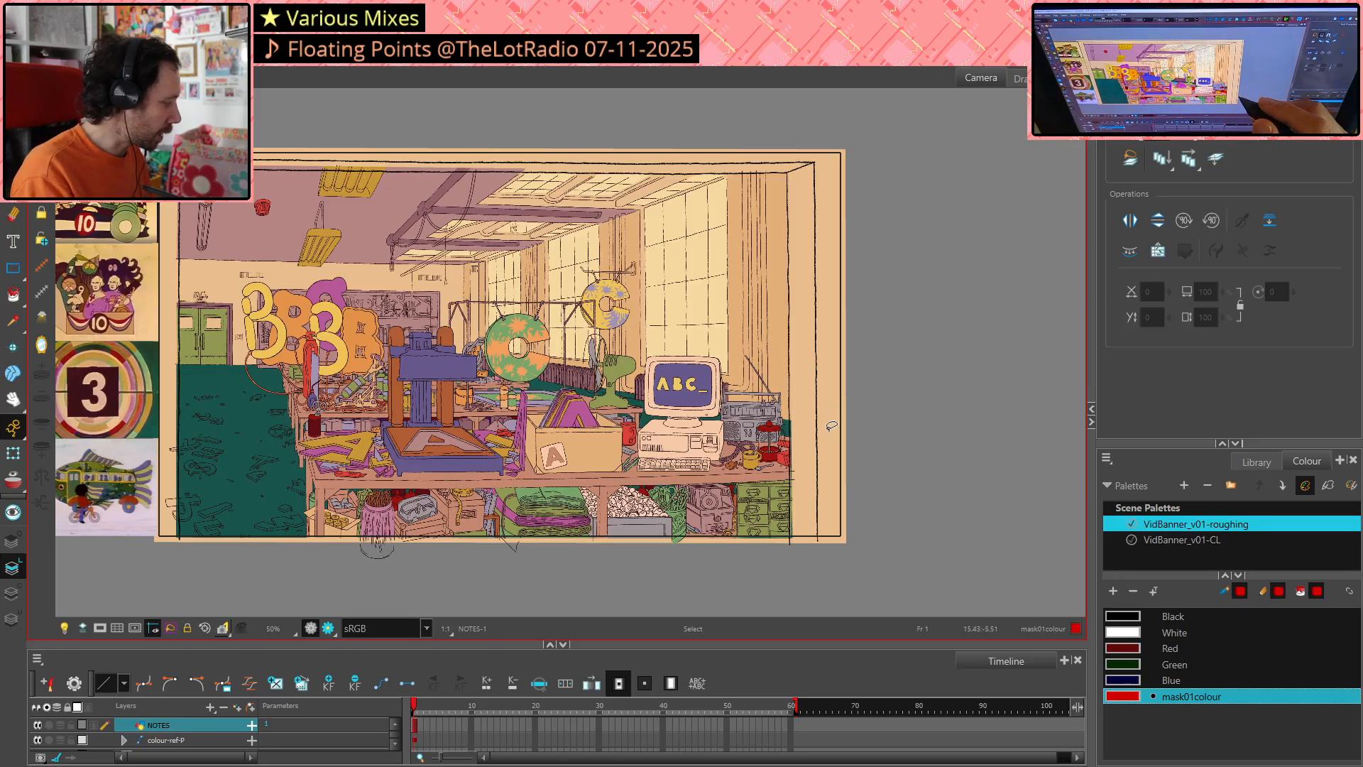
key(alt+b)
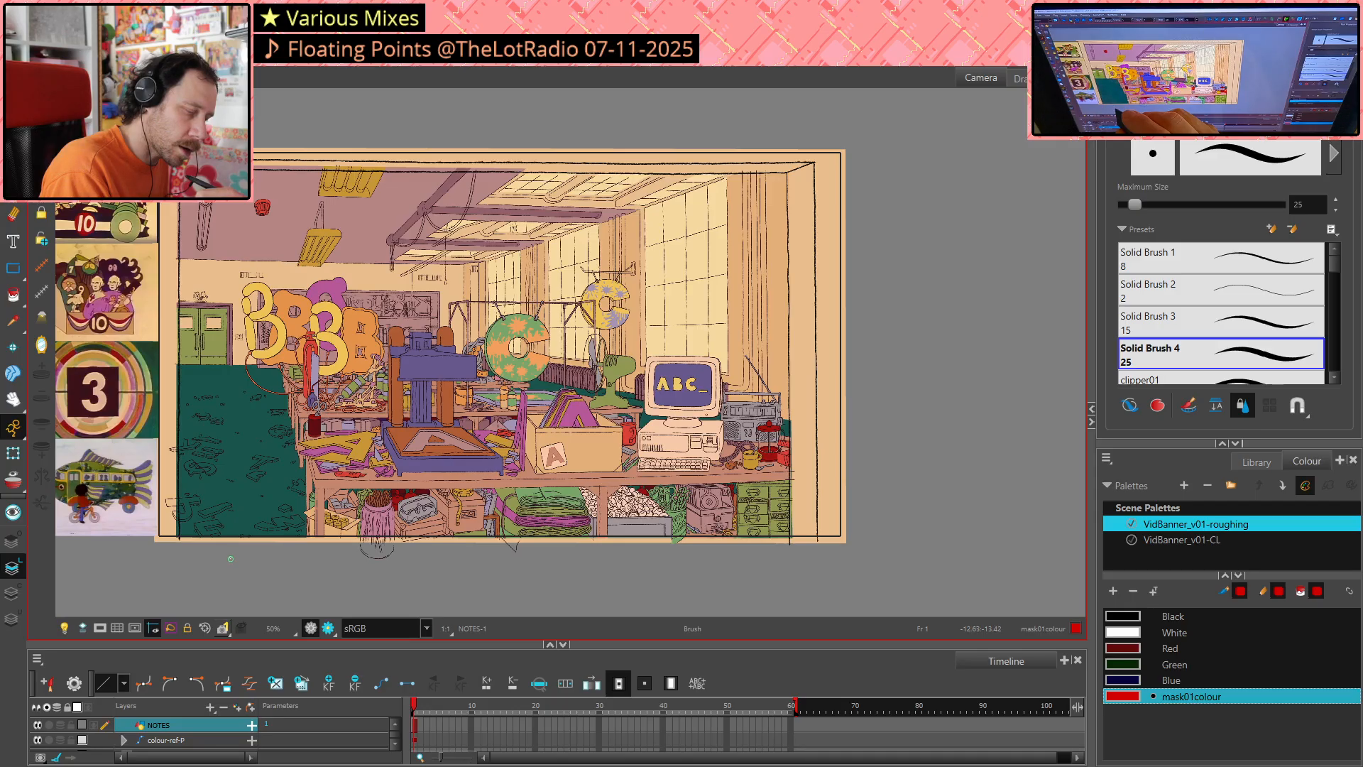
drag(231, 558, 237, 559)
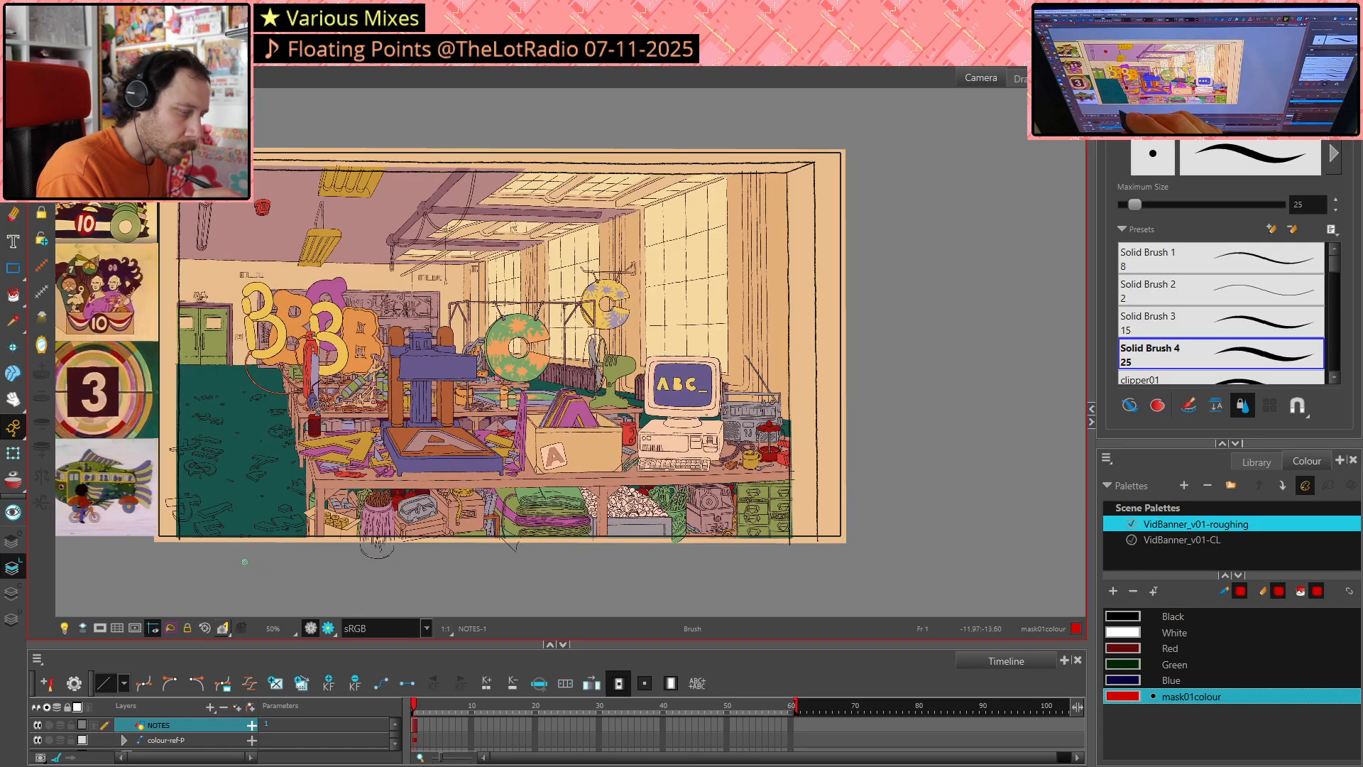
drag(244, 561, 295, 572)
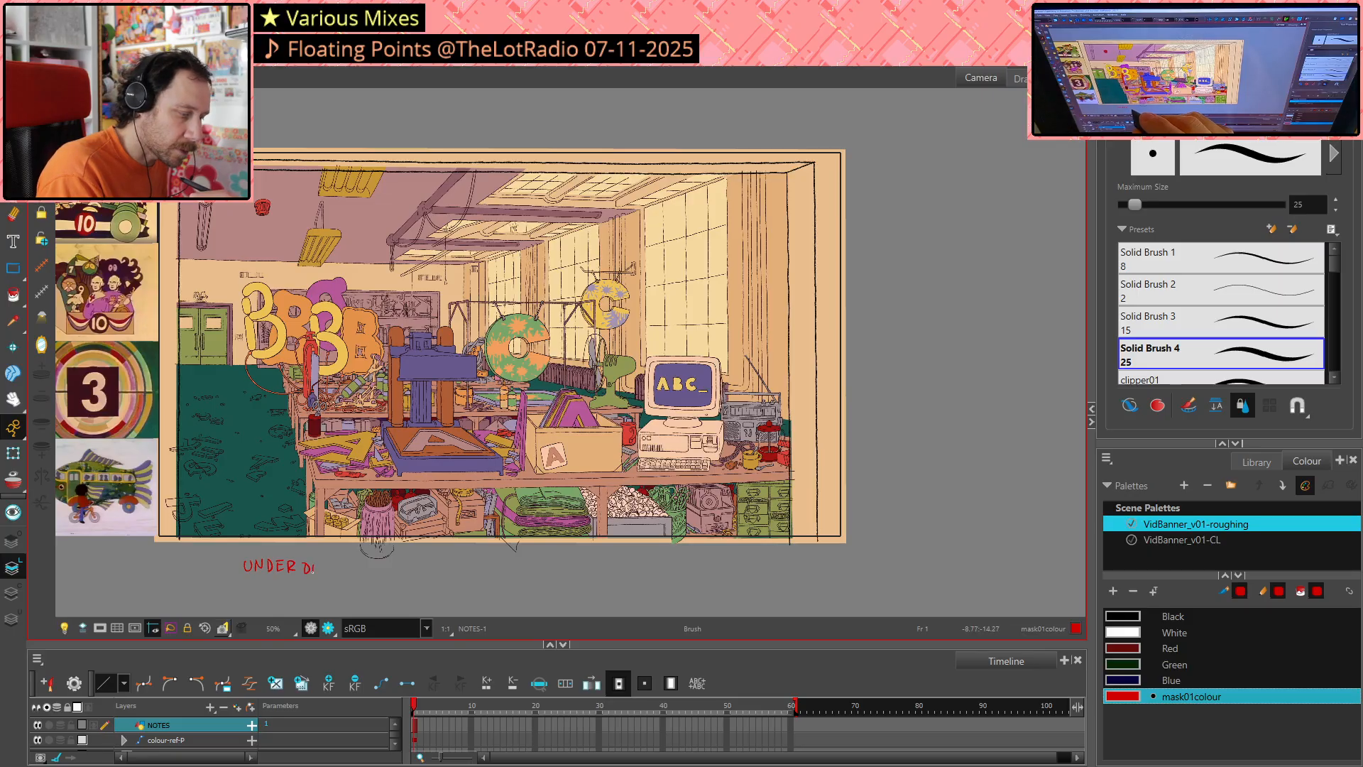
drag(313, 573, 338, 576)
drag(347, 564, 346, 577)
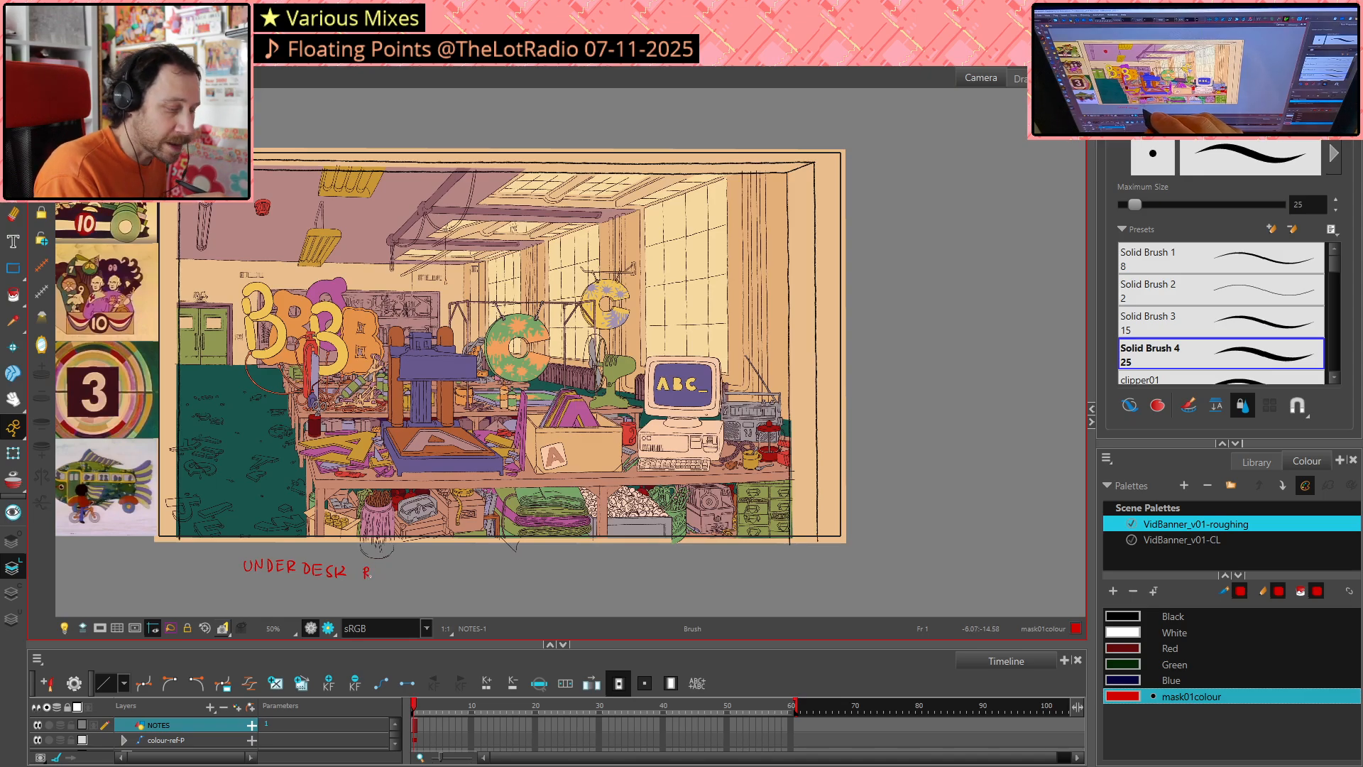
drag(373, 570, 402, 579)
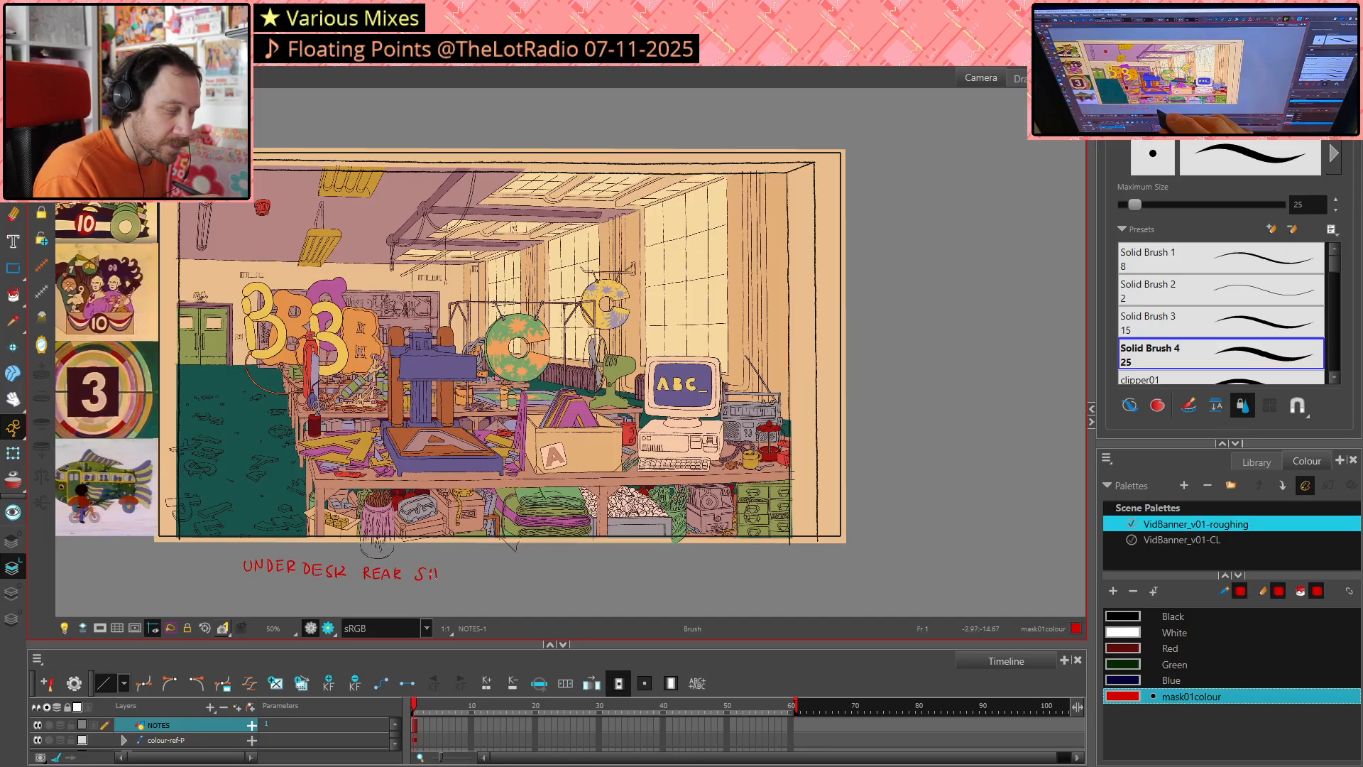
drag(450, 568, 459, 576)
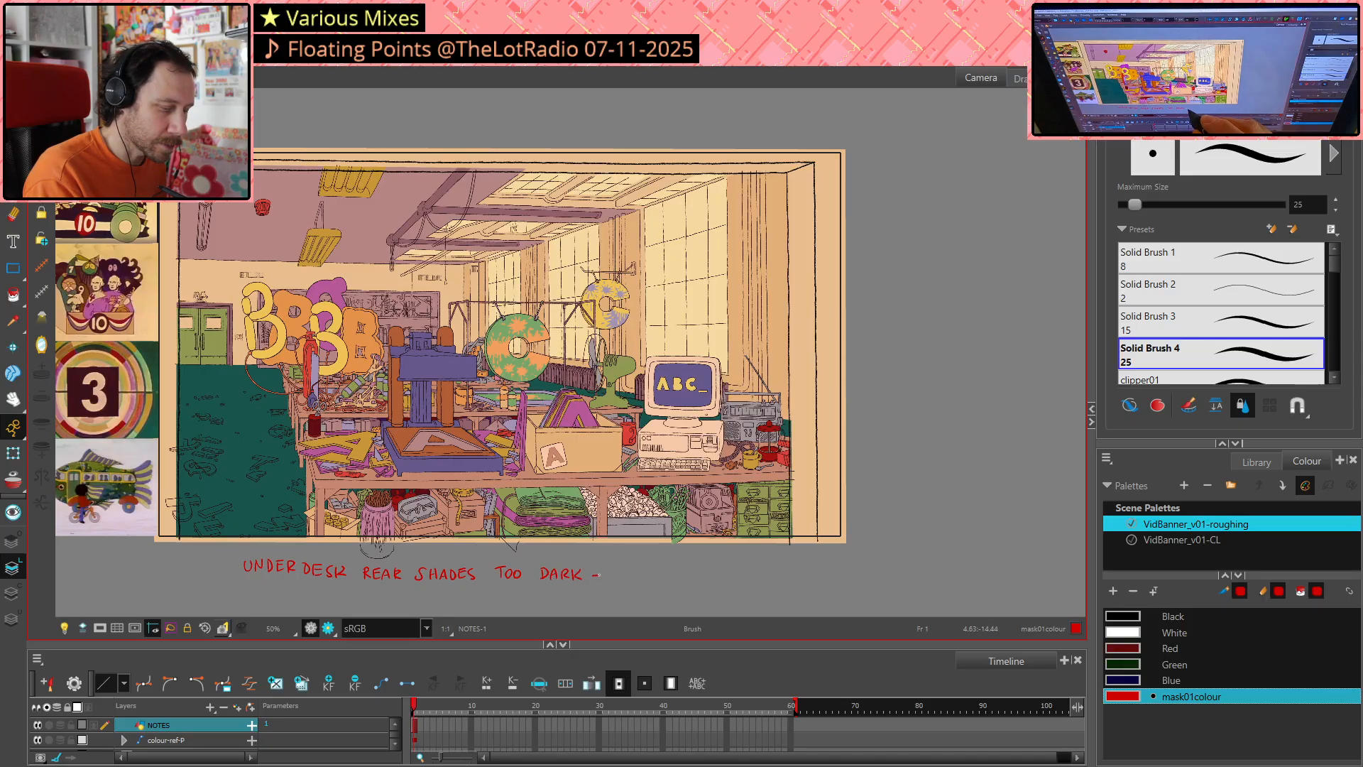
drag(593, 575, 601, 575)
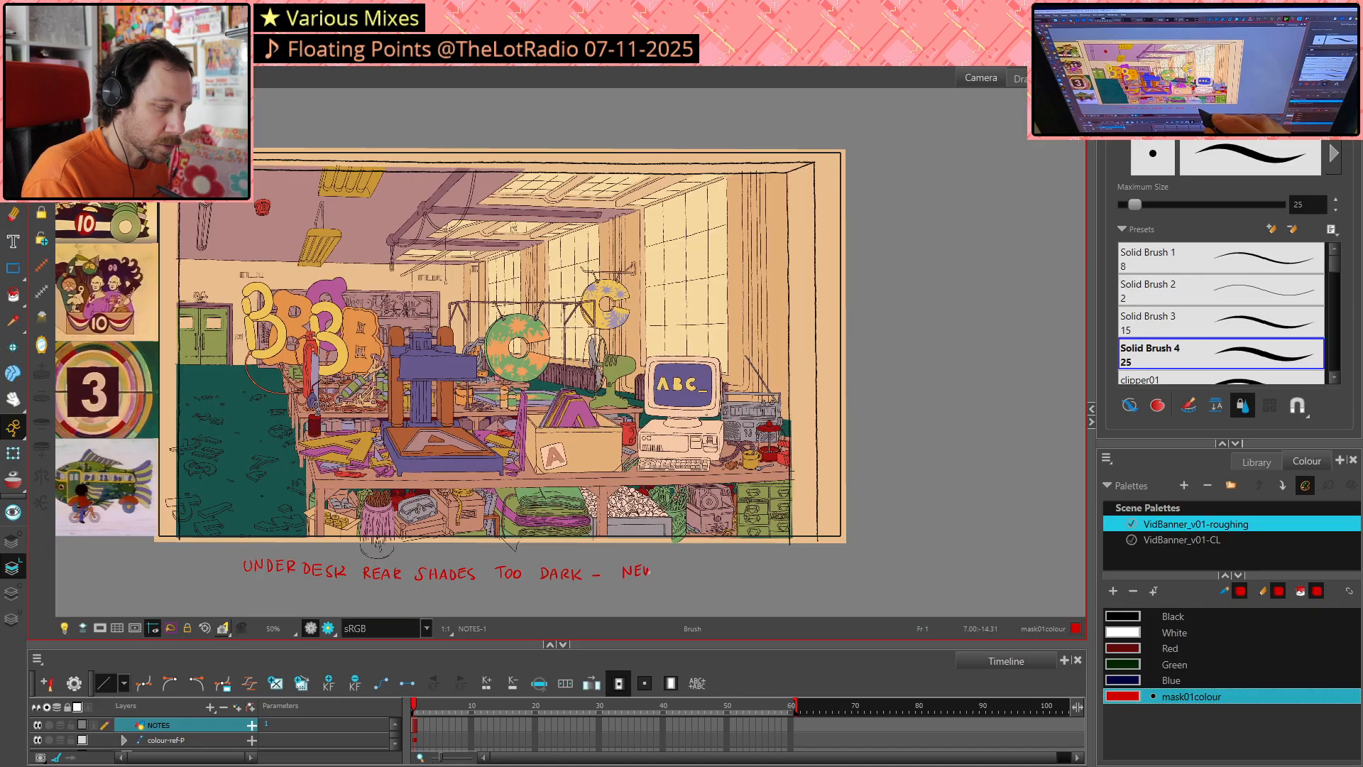
Continue the handwritten note after the dash with "NEW LIGHTER SHADES"
drag(648, 572, 654, 566)
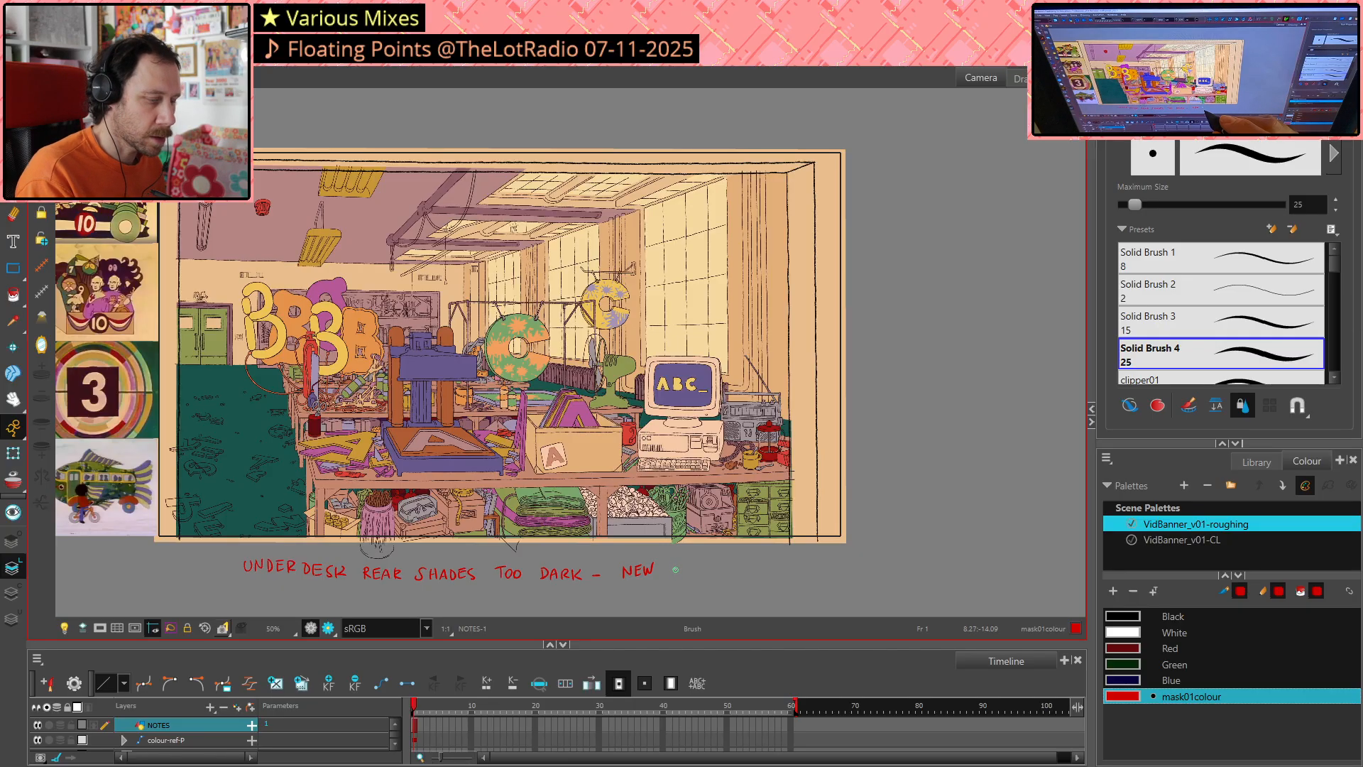
drag(695, 566, 706, 579)
drag(713, 567, 718, 567)
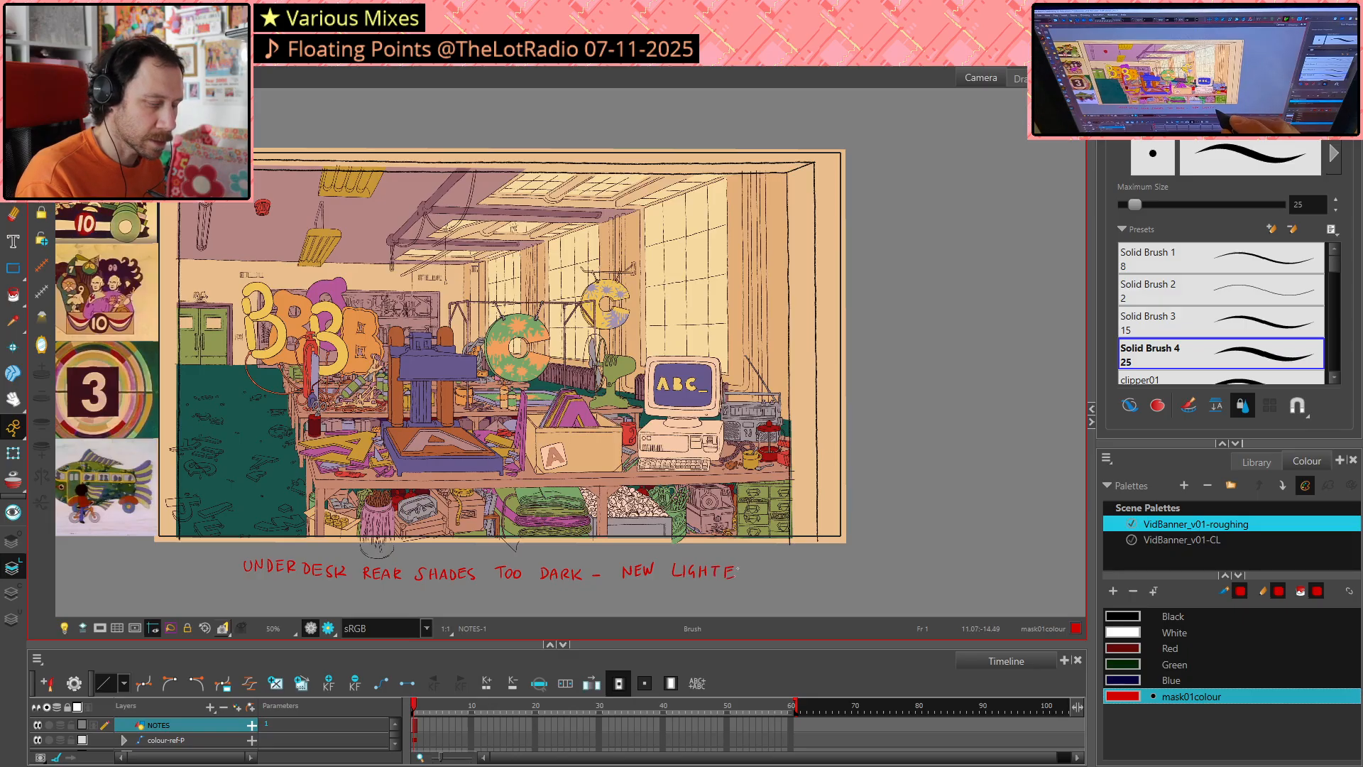
mouse_move(774, 567)
mouse_down()
mouse_move(762, 579)
mouse_move(780, 579)
mouse_up()
drag(770, 574, 780, 574)
drag(783, 580, 794, 577)
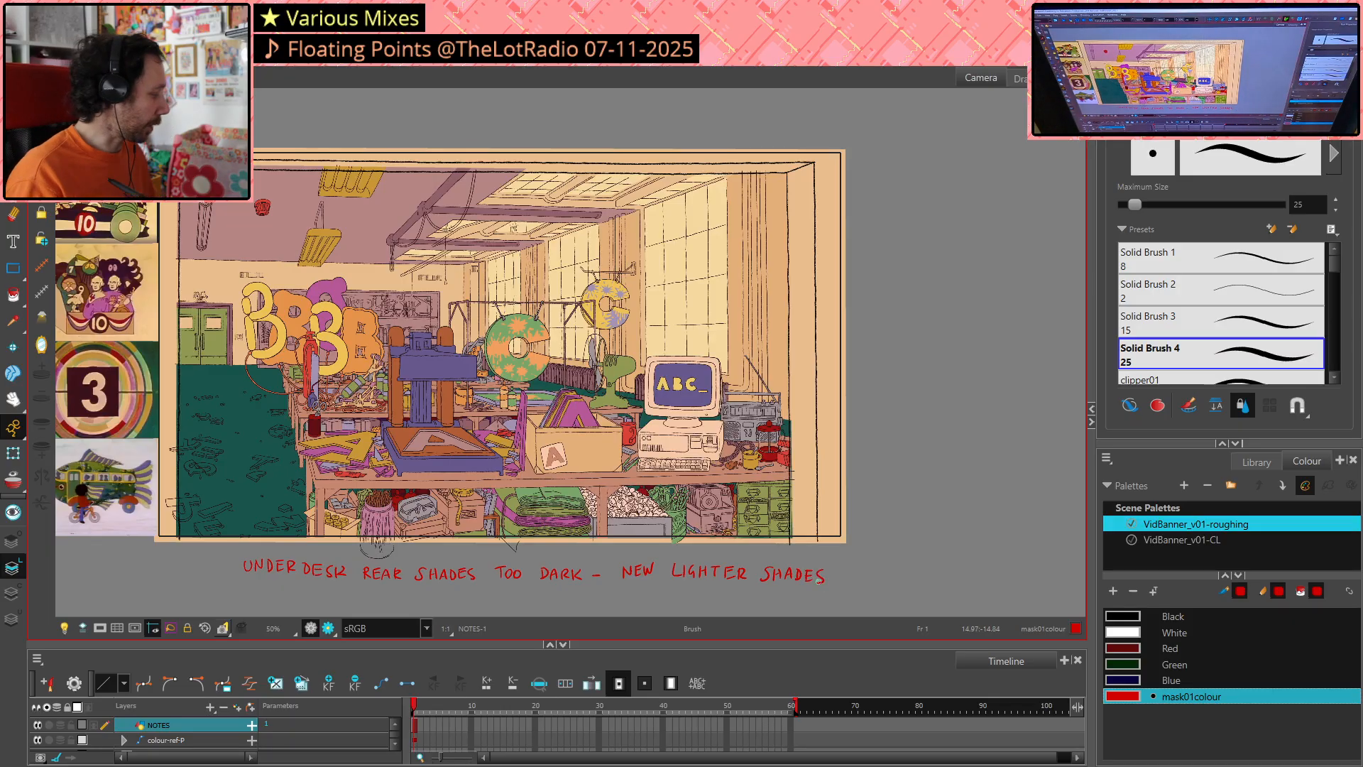
Select the whole handwritten note and shift it towards the left end of the banner's lower edge
key(alt+s)
mouse_move(237, 556)
mouse_down()
mouse_move(552, 603)
mouse_move(818, 598)
mouse_move(840, 562)
mouse_move(403, 551)
mouse_move(333, 539)
mouse_up()
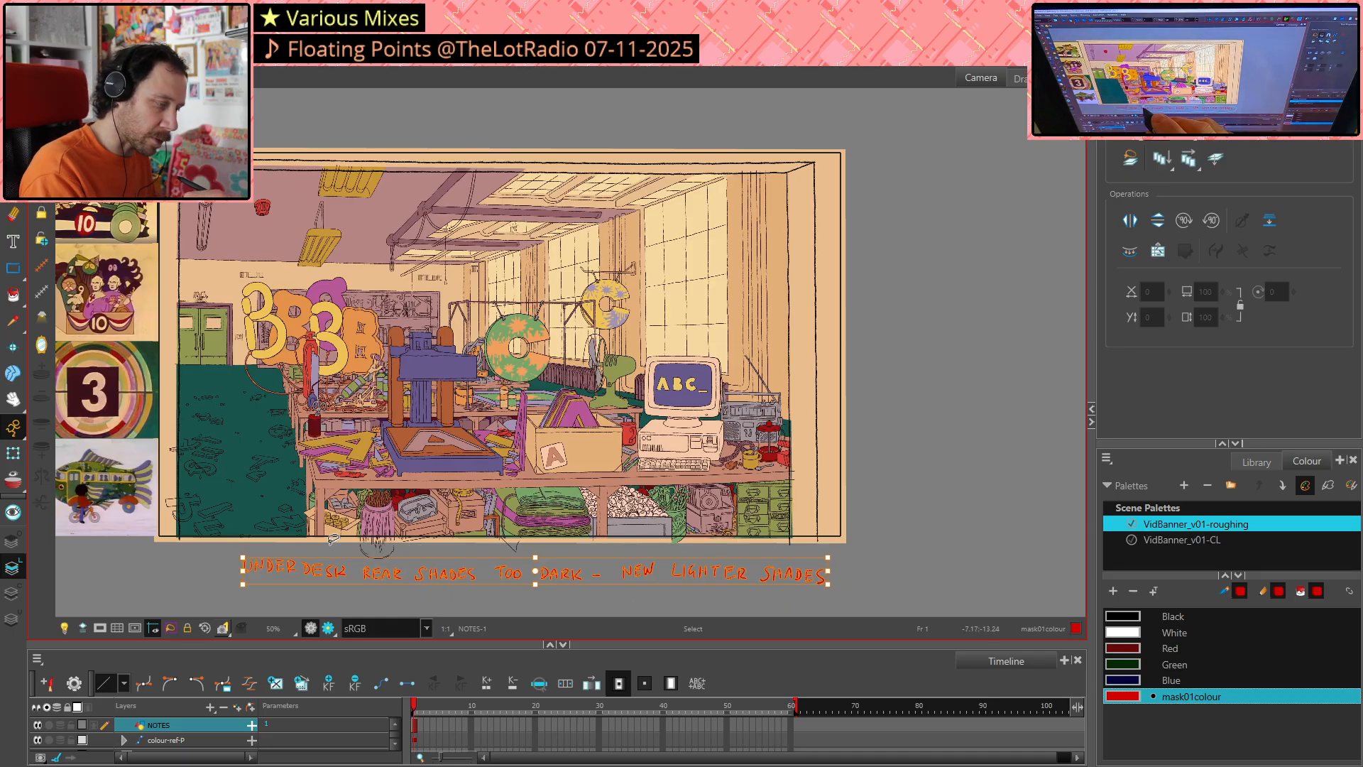
drag(746, 571, 682, 568)
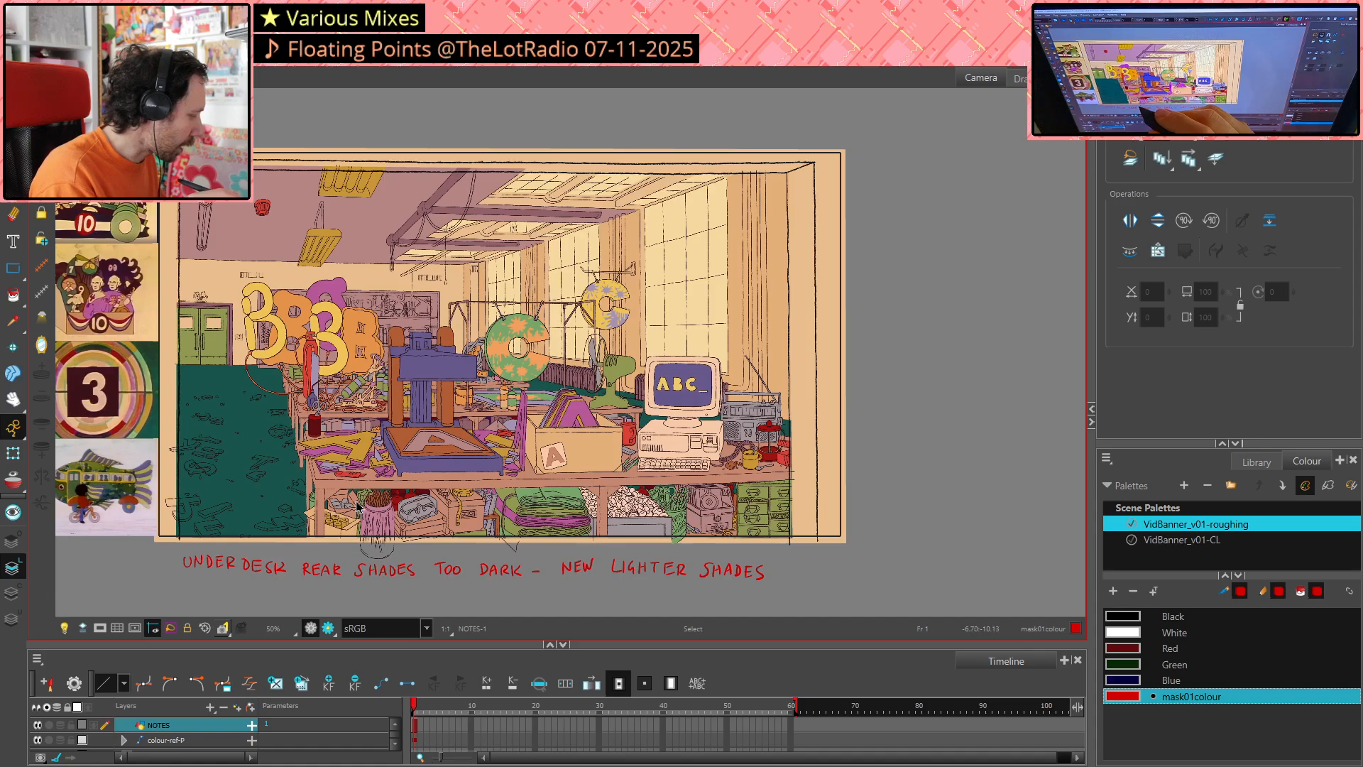
Draw a red arrow from the note to the area behind the desk, mark that area with a curve, and add "OR LIGHT" beneath DARK
key(alt+b)
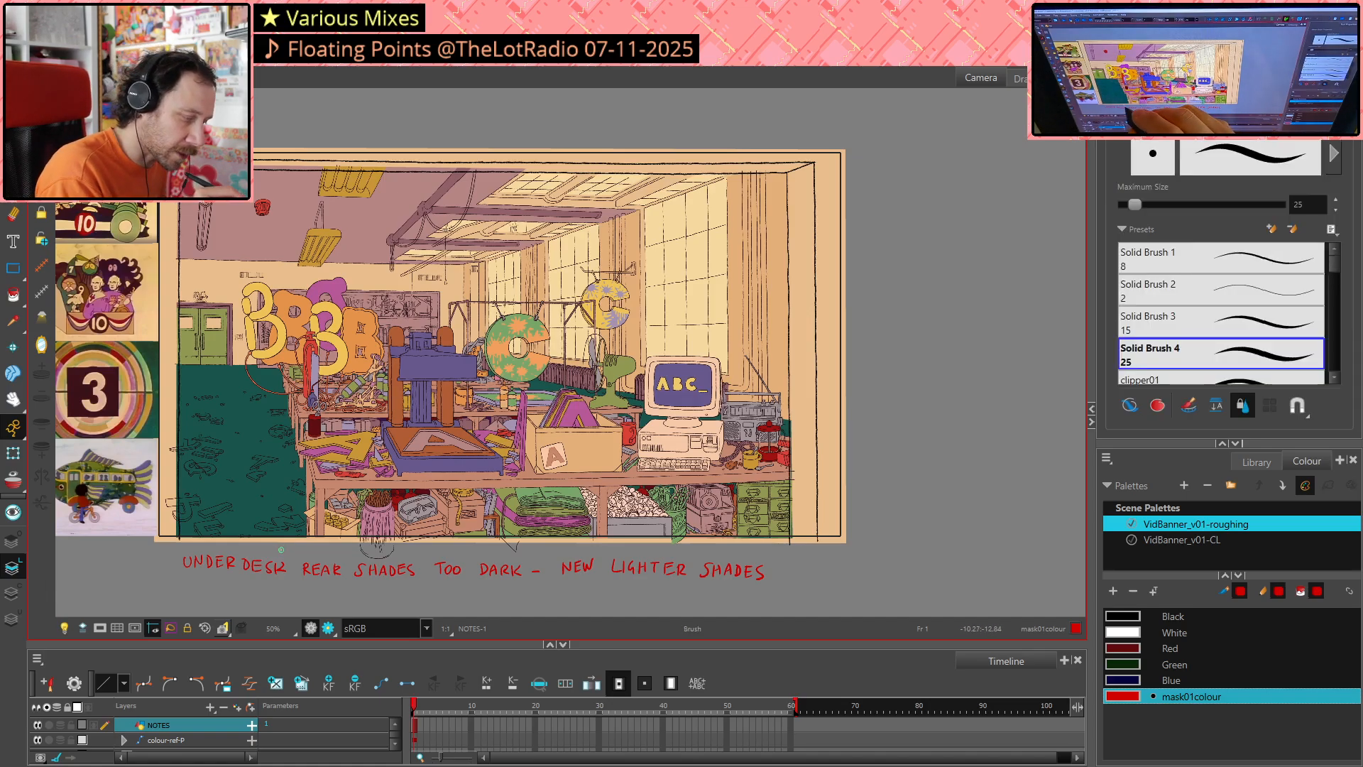
mouse_move(282, 552)
mouse_down()
mouse_move(313, 490)
mouse_move(377, 424)
mouse_up()
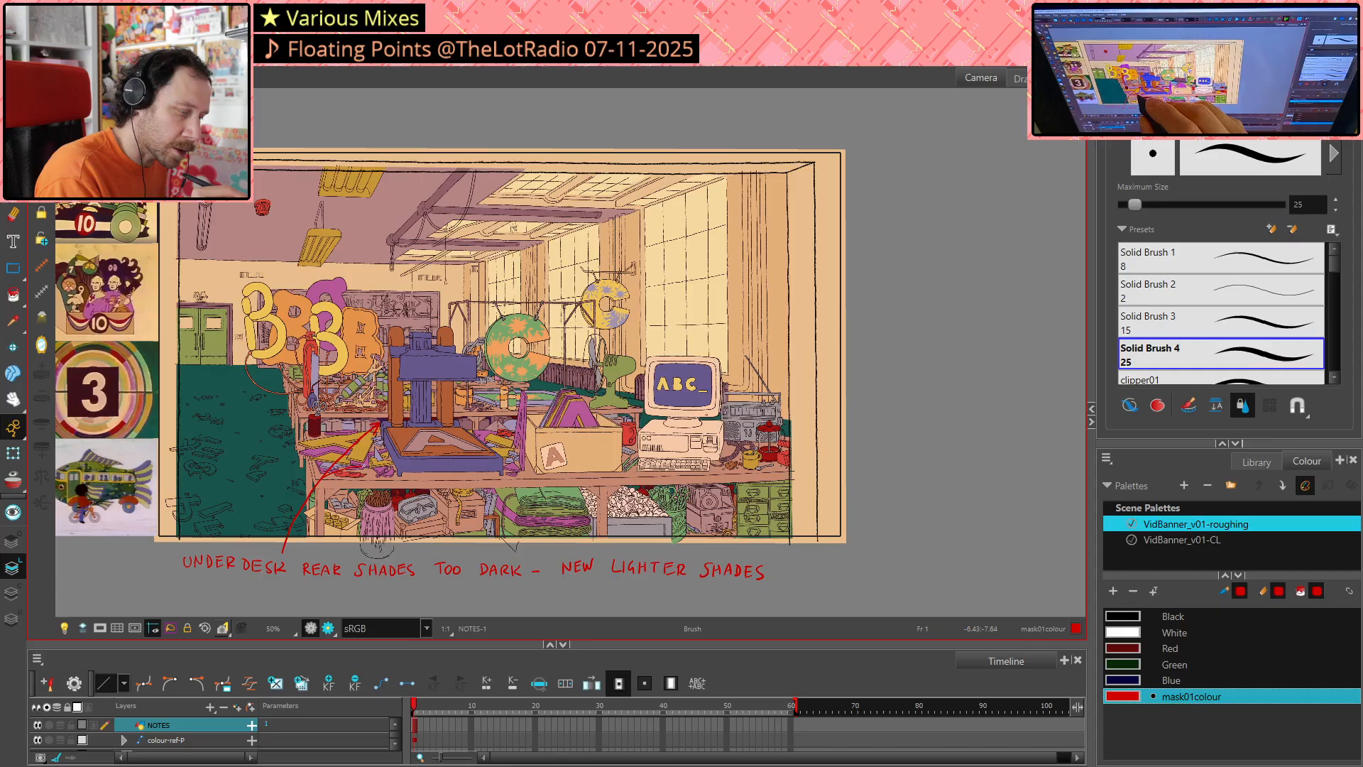
drag(386, 465, 449, 446)
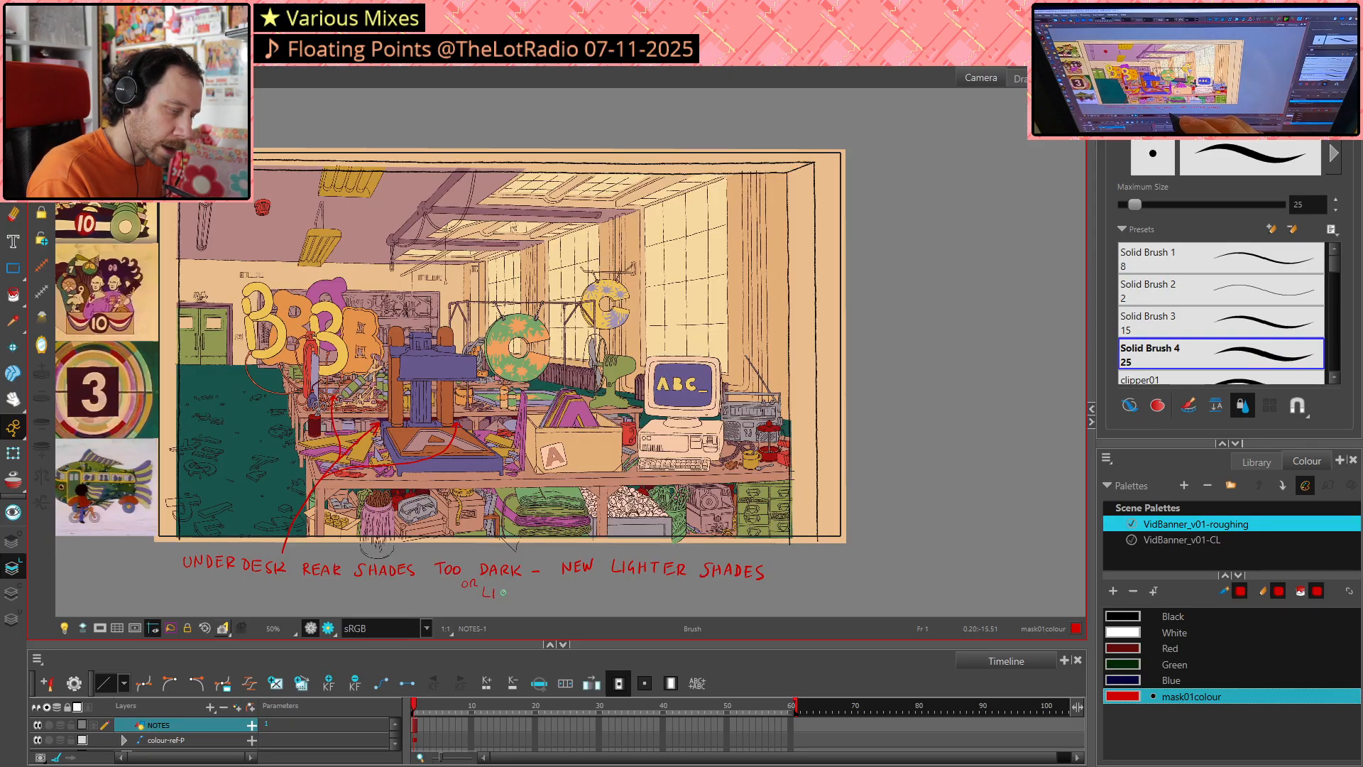
drag(506, 590, 517, 603)
drag(520, 590, 523, 603)
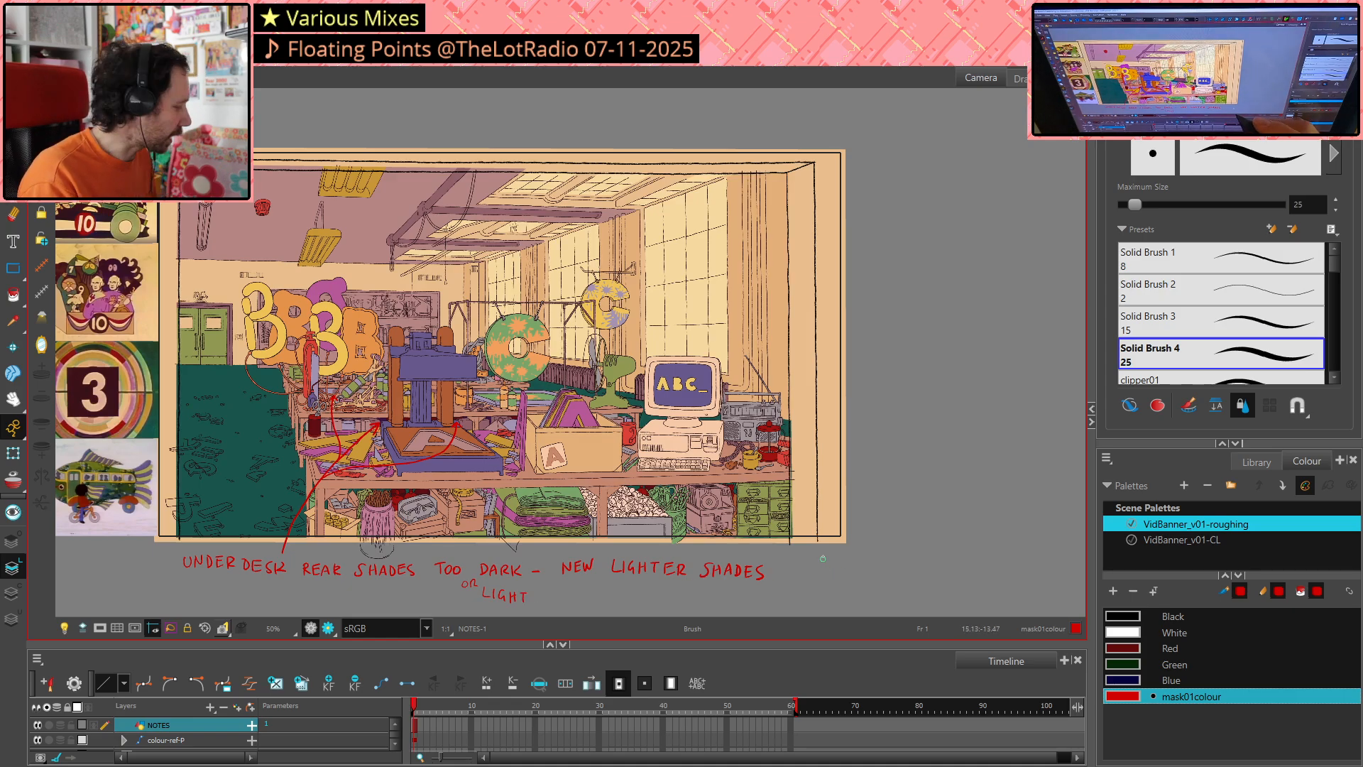
Delete the word LIGHTER from the handwritten note and clear the selection
key(alt+s)
mouse_move(611, 552)
mouse_down()
mouse_move(691, 582)
mouse_move(692, 559)
mouse_move(778, 549)
mouse_move(668, 567)
mouse_move(719, 572)
mouse_up()
key(Delete)
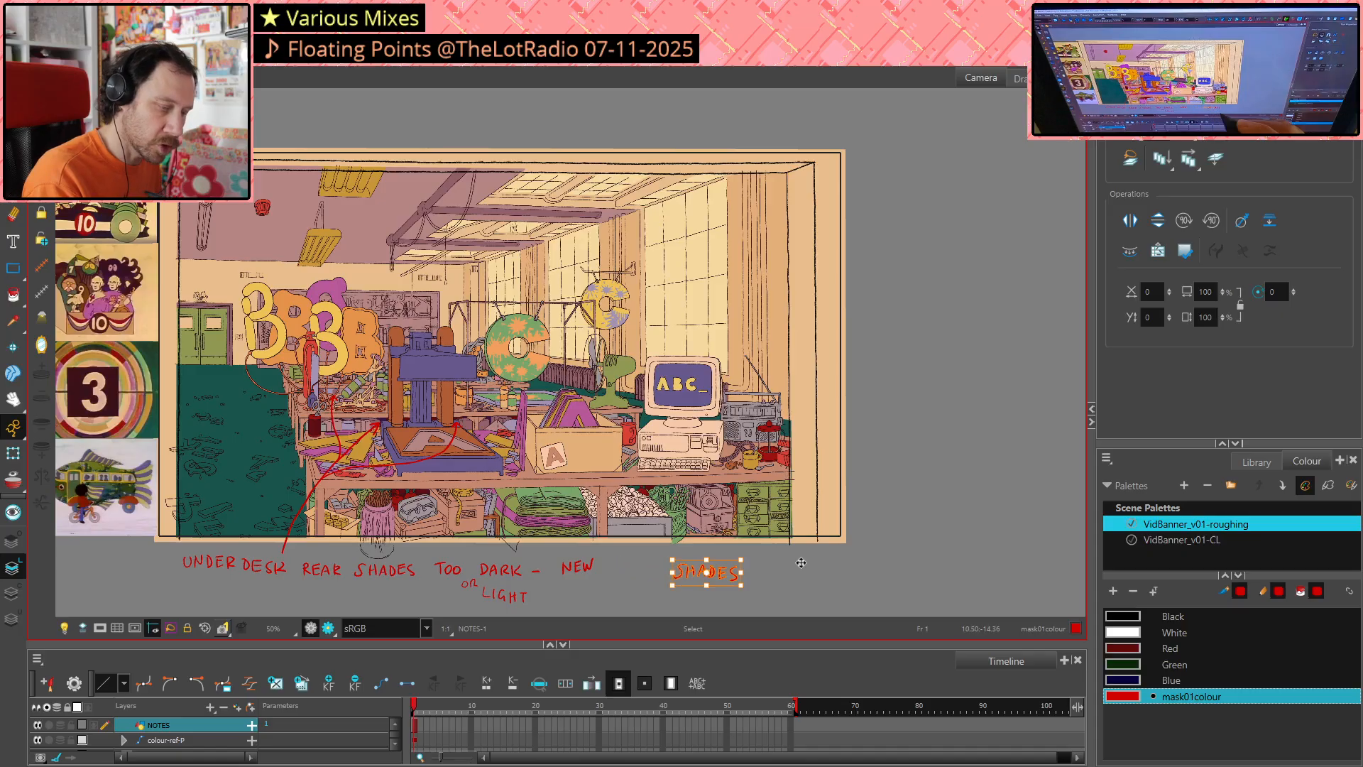
click(790, 554)
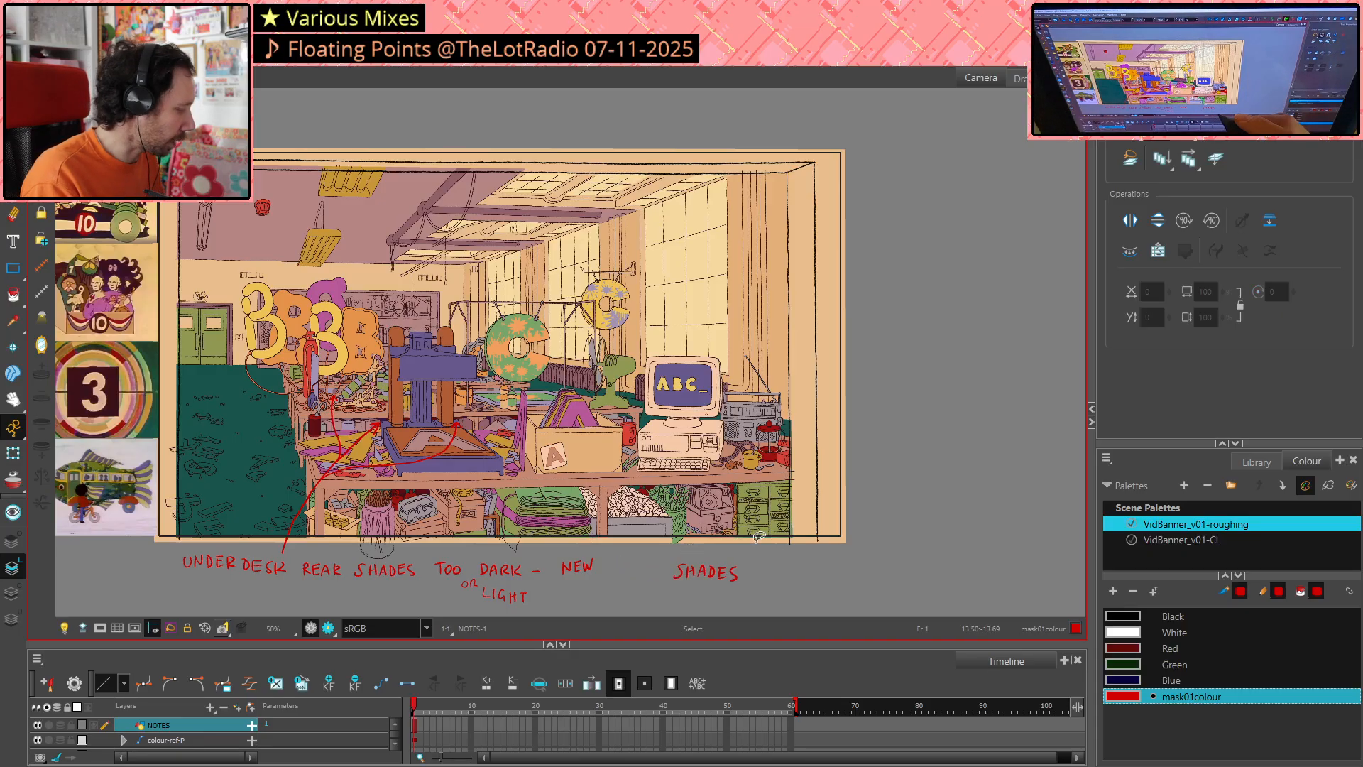
Handwrite "MID-" in the gap before the last SHADES and add "NEEDED" at the end of the note
key(alt+b)
mouse_move(618, 577)
mouse_down()
mouse_move(625, 565)
mouse_move(647, 580)
mouse_up()
drag(660, 572, 667, 572)
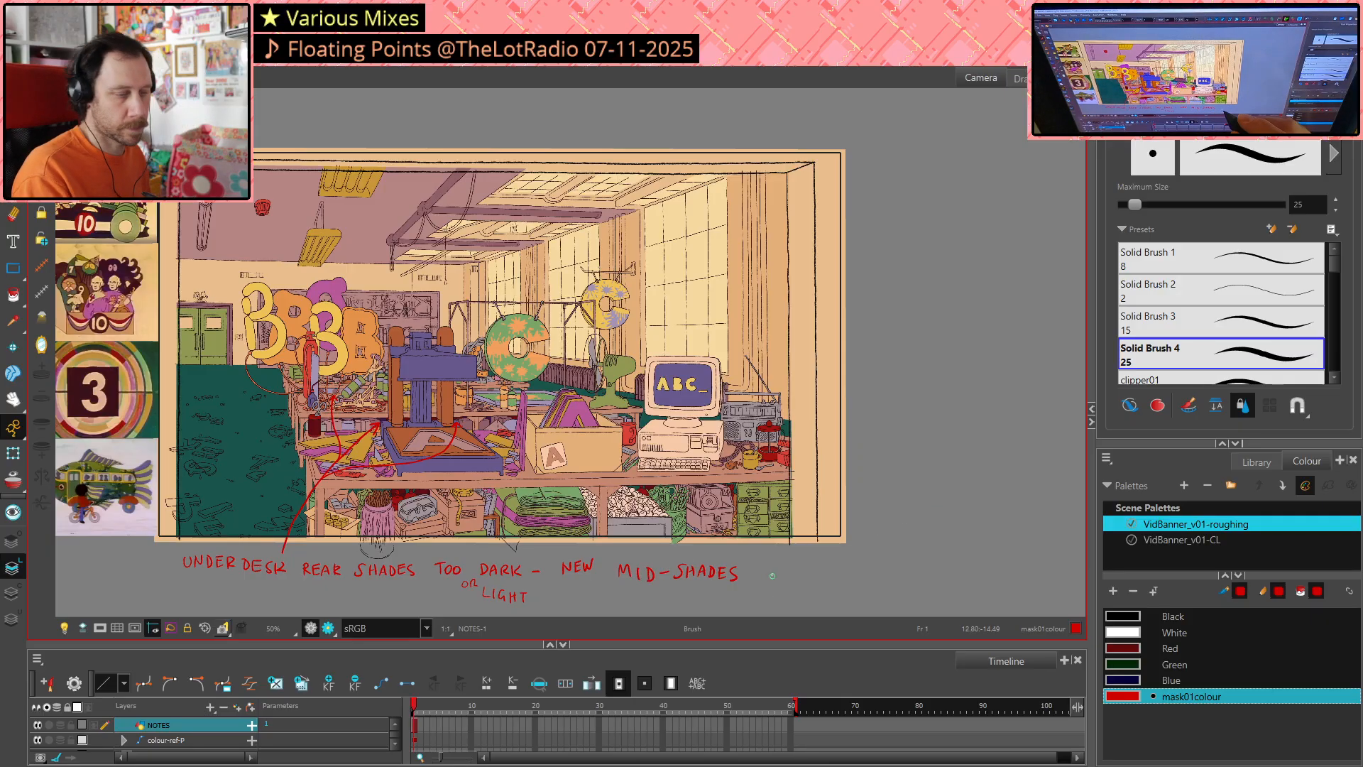
drag(780, 581, 790, 580)
drag(787, 568, 792, 580)
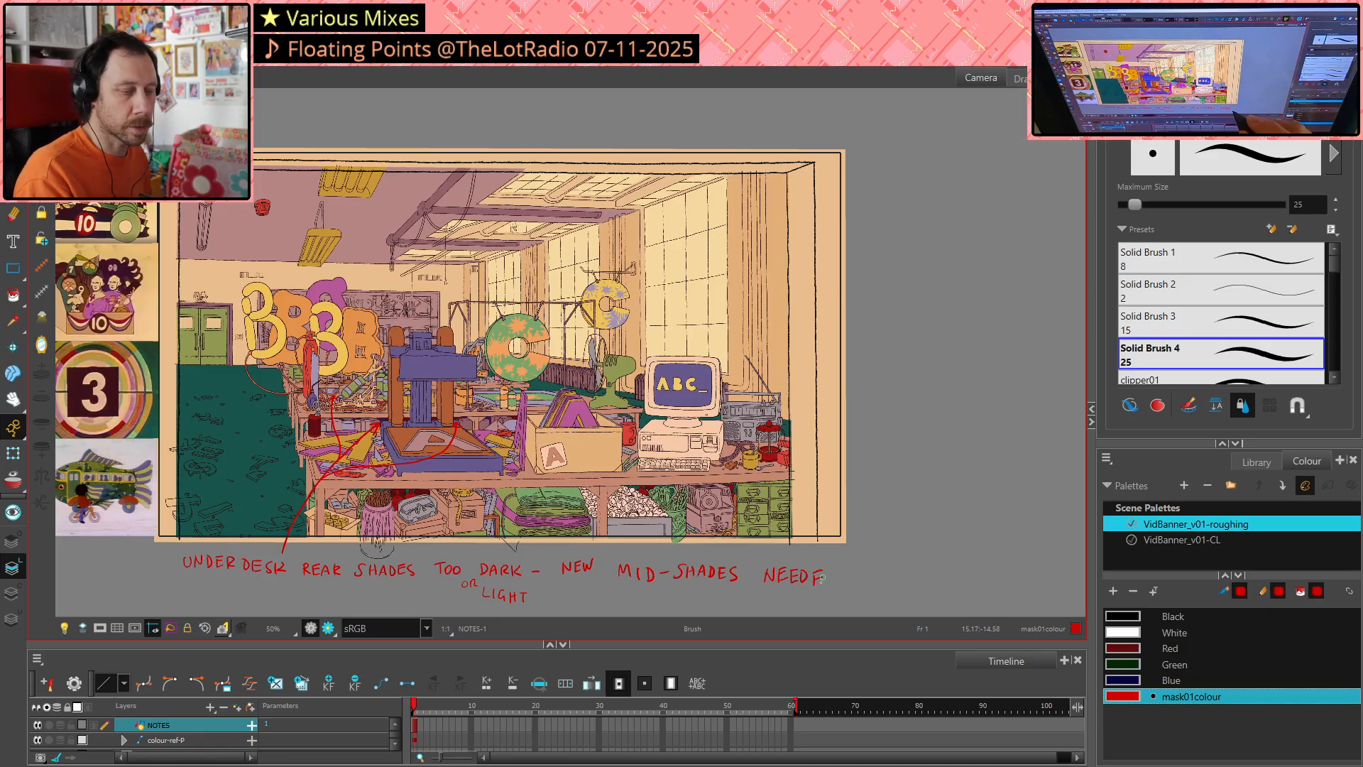
drag(827, 570, 828, 588)
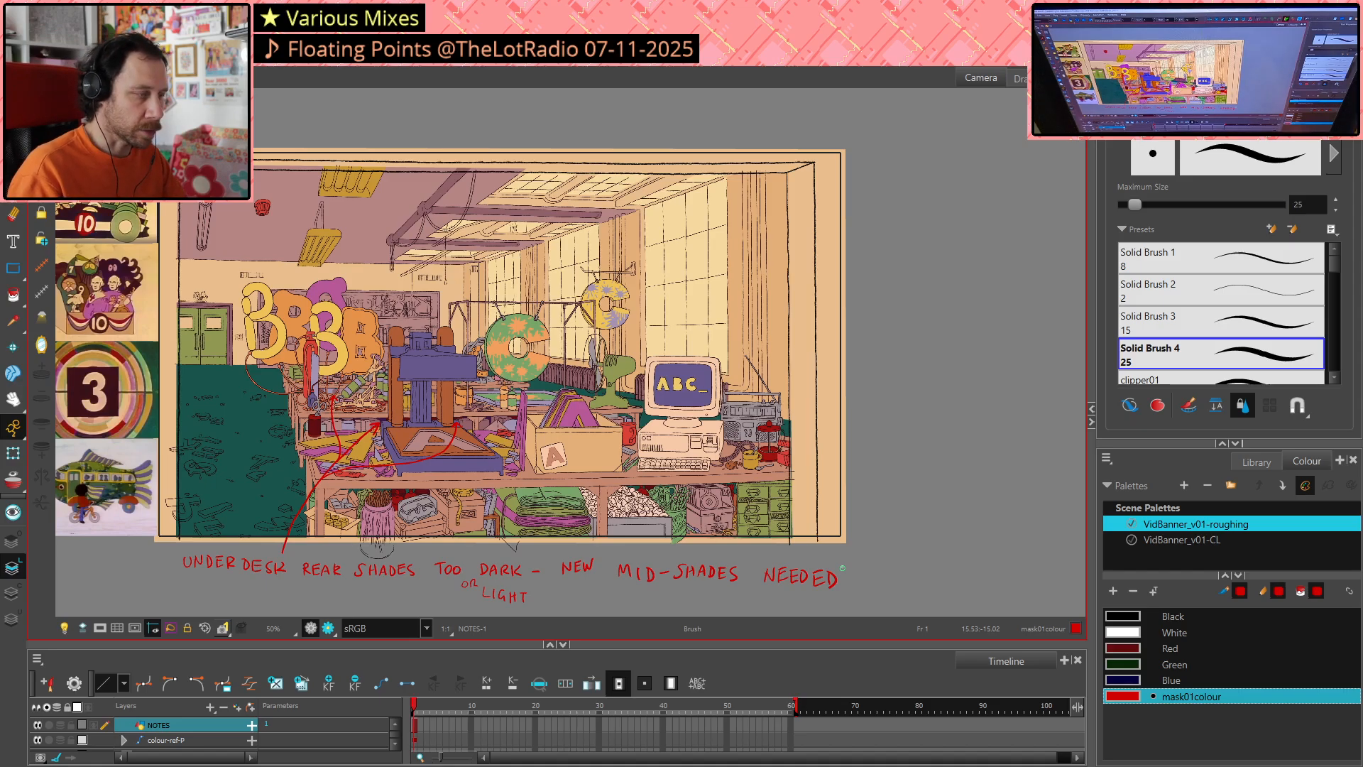
Save the scene as a new version named VidBanner_v70.xstage
click(17, 195)
mouse_move(79, 251)
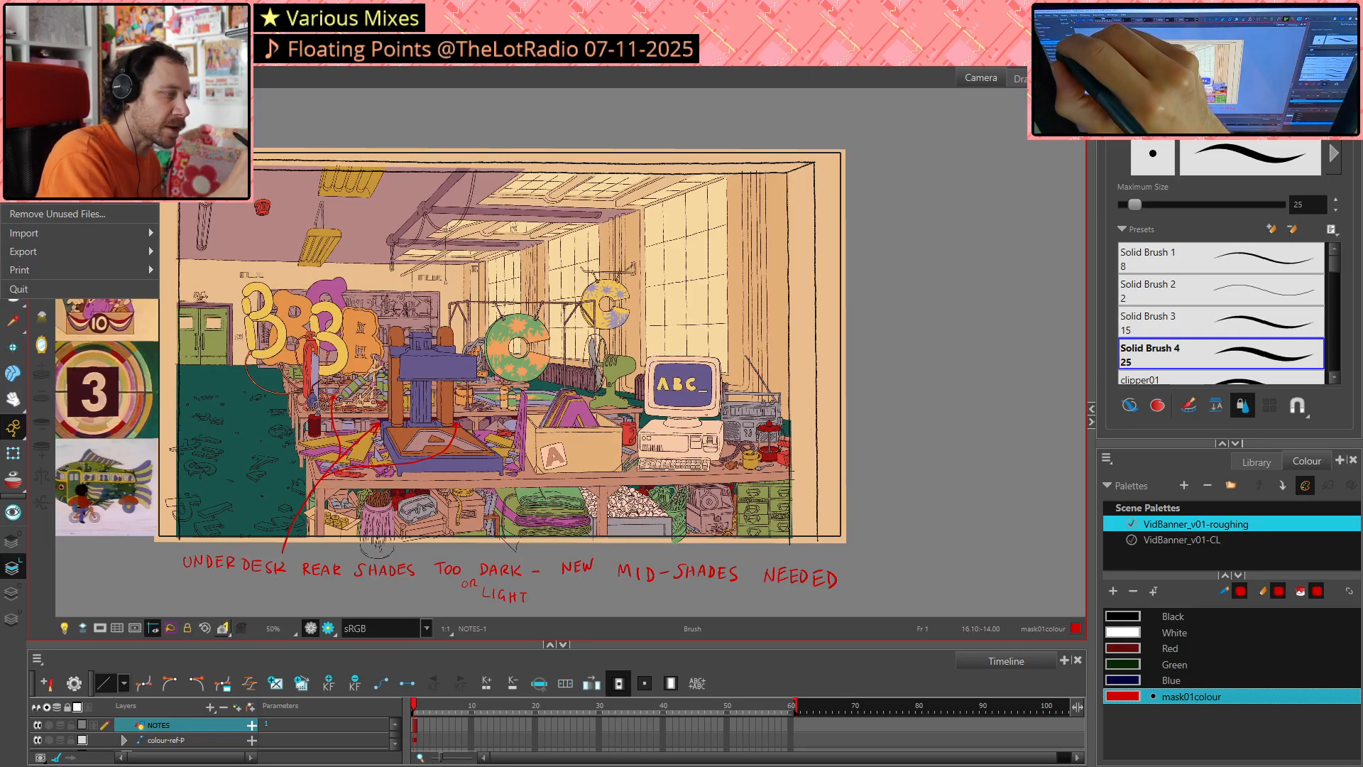
key(Escape)
key(ctrl+shift+s)
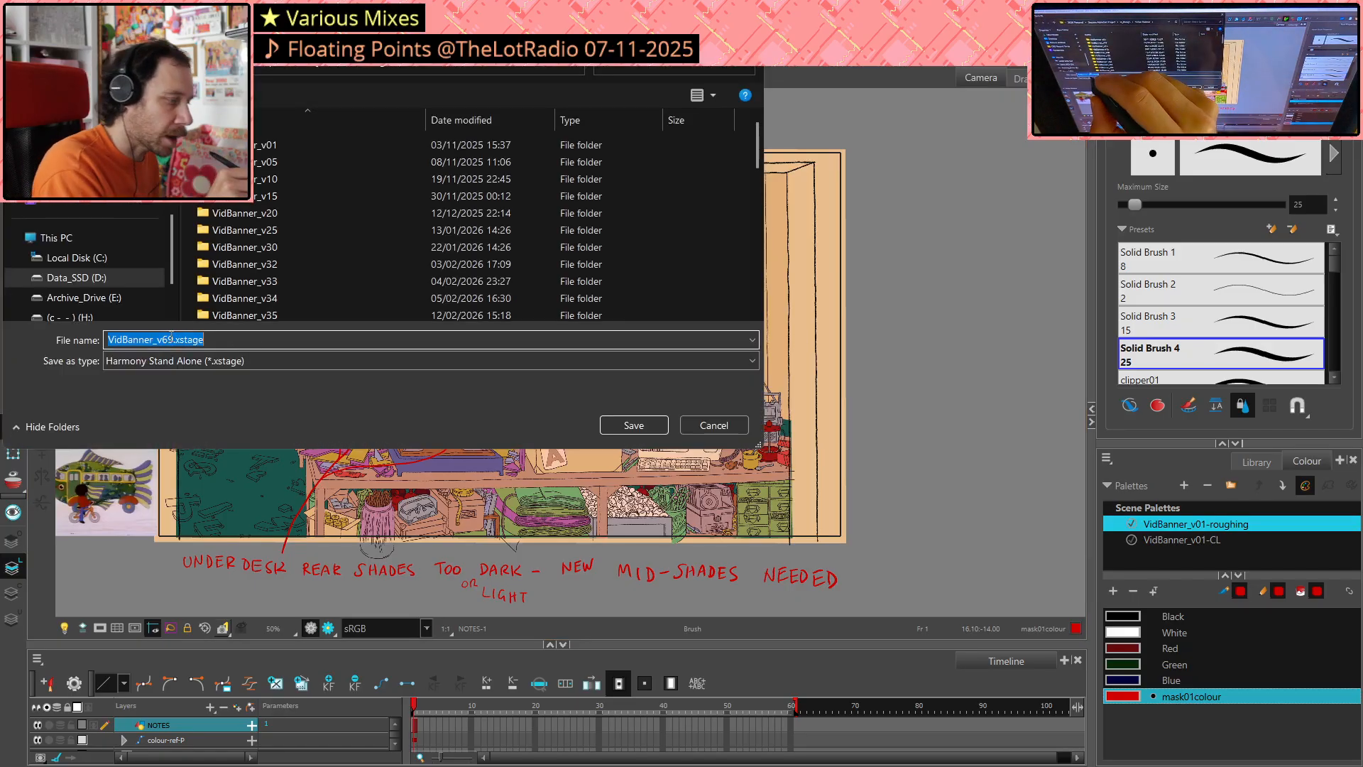
key(Right)
key(BackSpace)
key(BackSpace)
text(70)
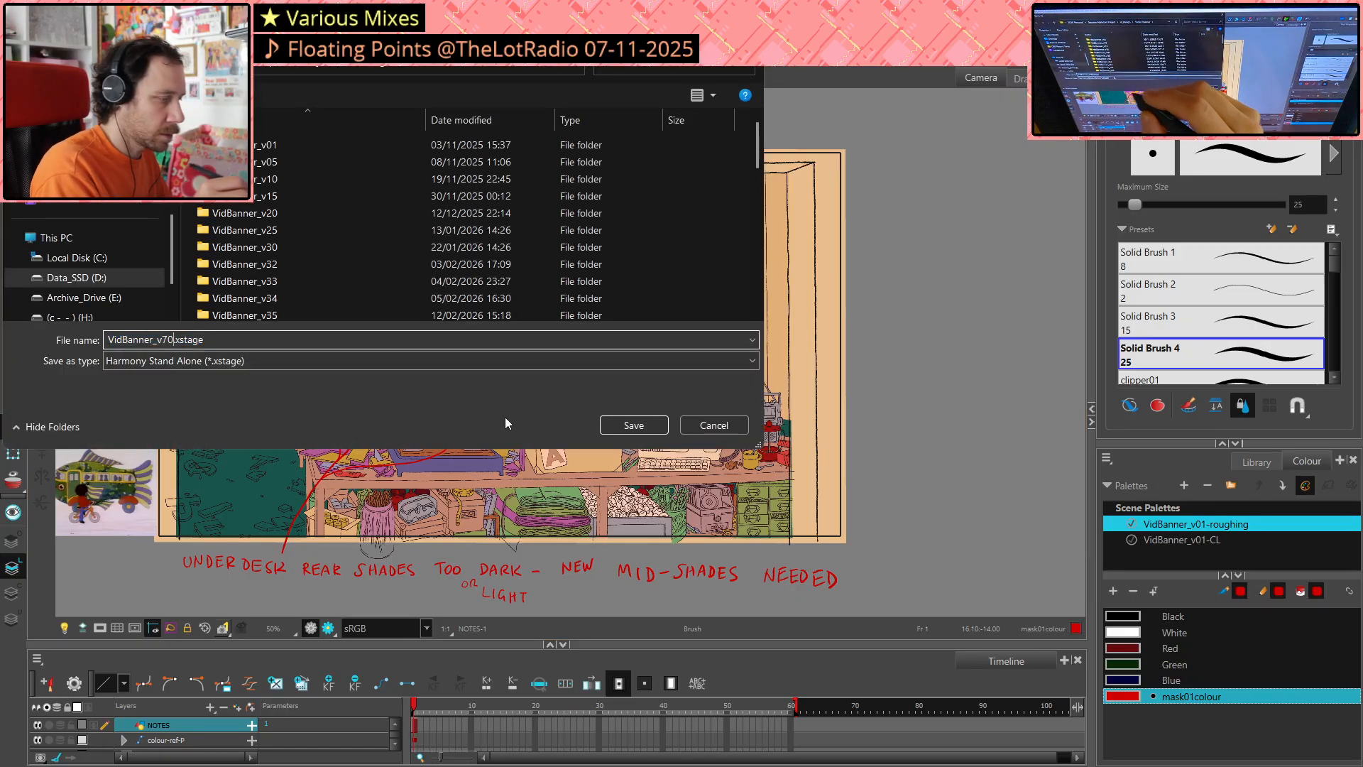
click(634, 425)
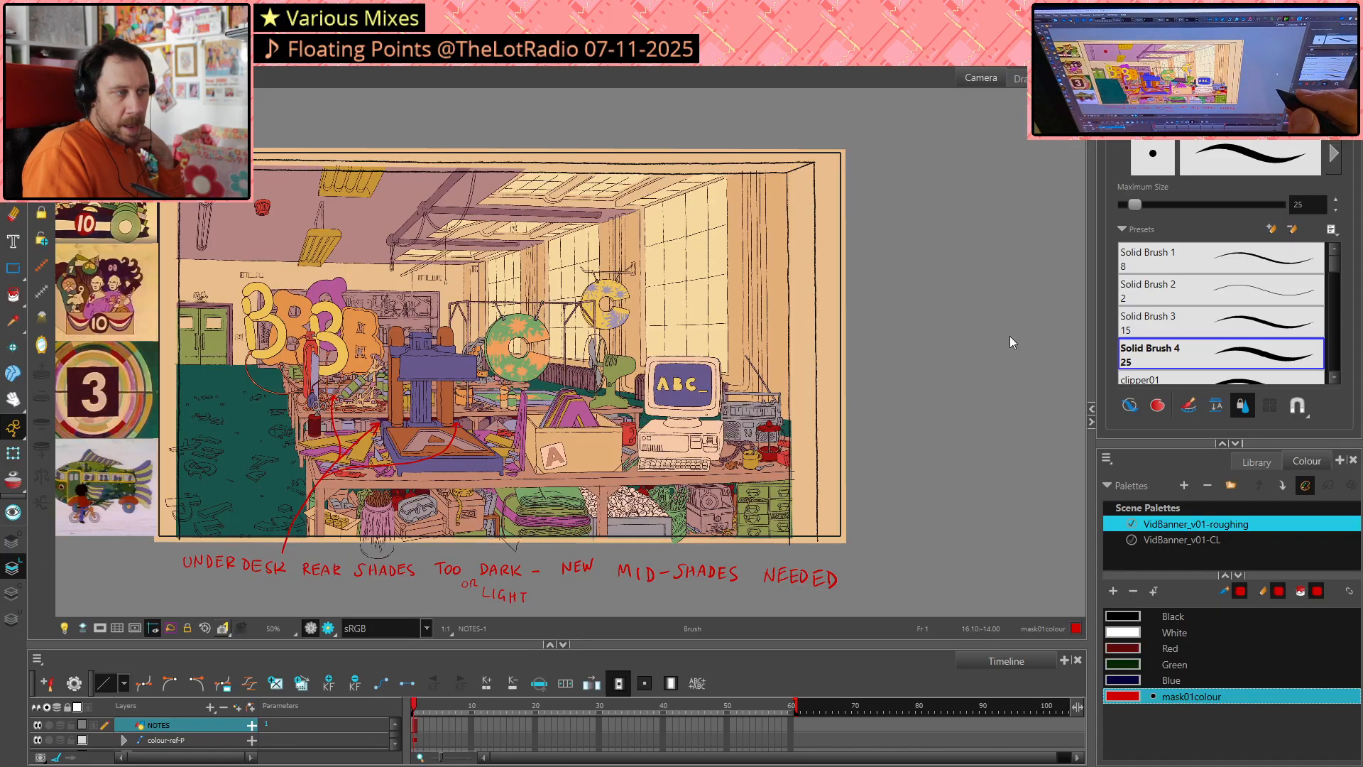